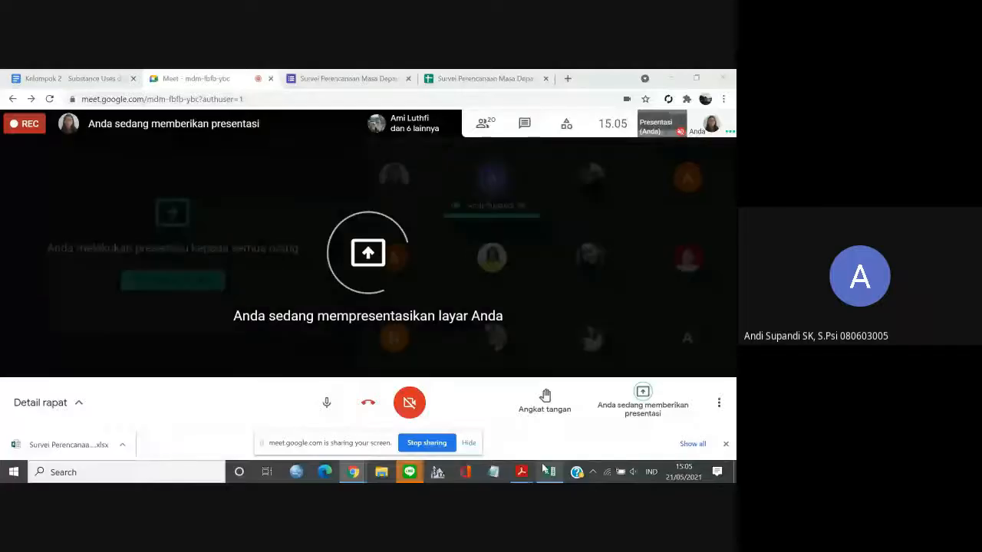
Open the downloaded survey responses workbook in Excel and hide the screen-sharing notice.
left_click(72, 446)
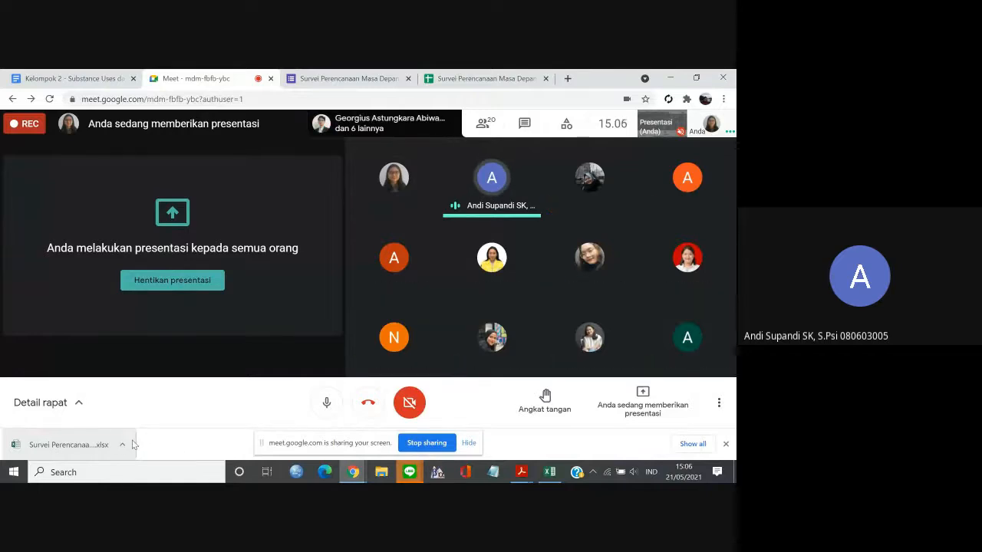
left_click(83, 436)
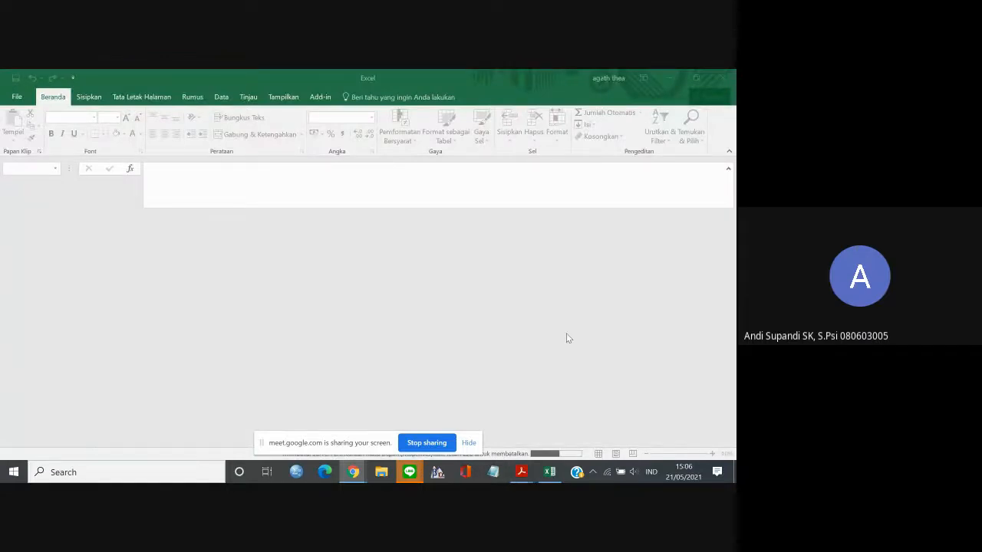
left_click(468, 443)
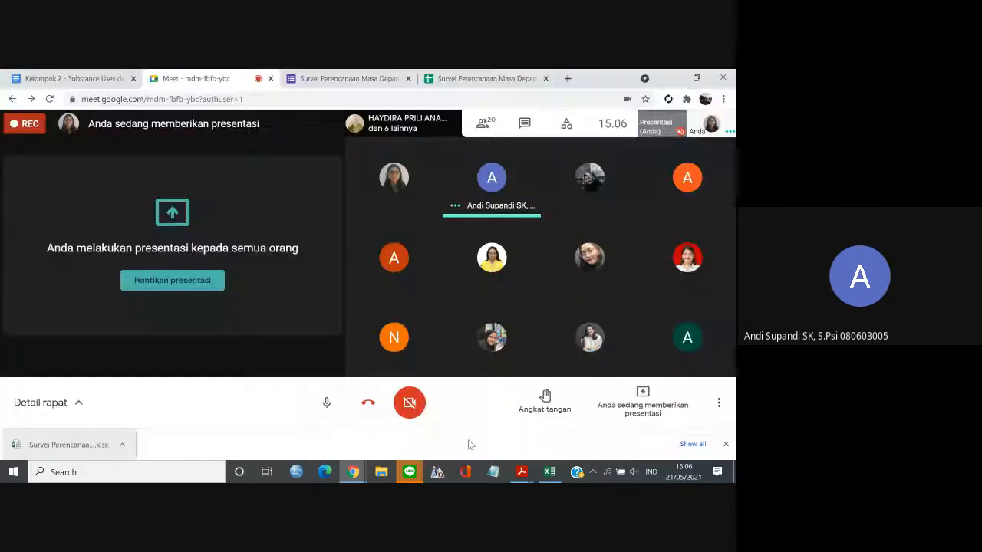
left_click(546, 474)
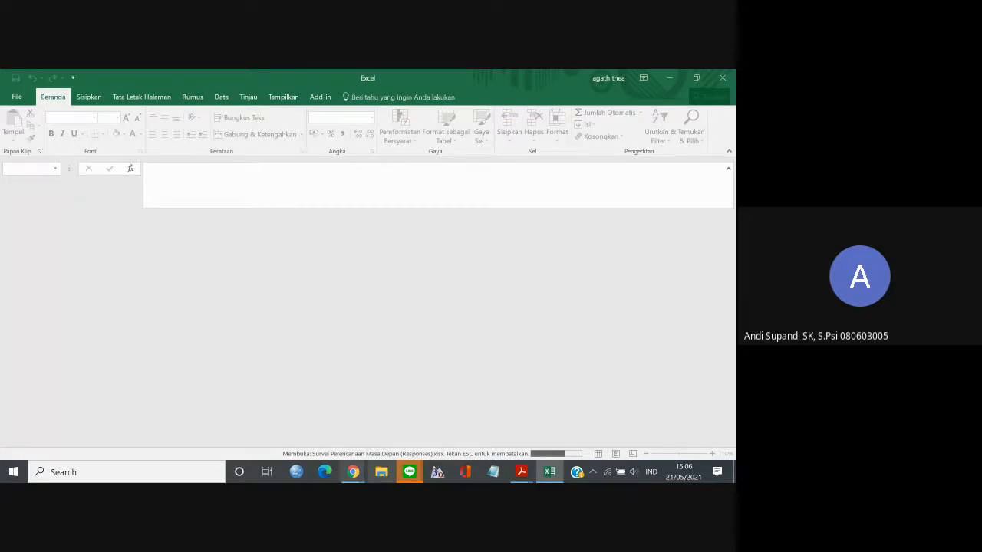
Switch to the Meet call and mute the microphone.
mouse_move(352, 470)
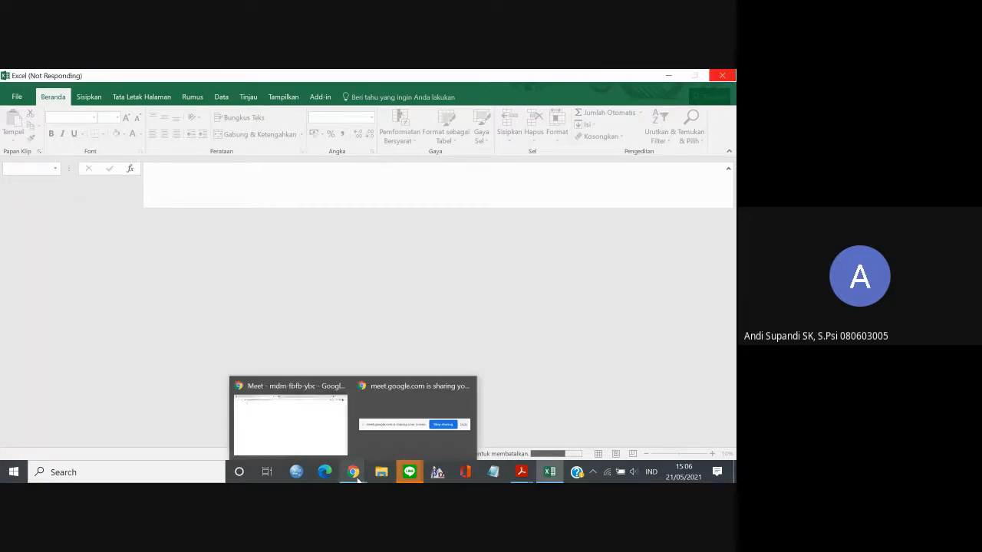
left_click(325, 438)
left_click(331, 443)
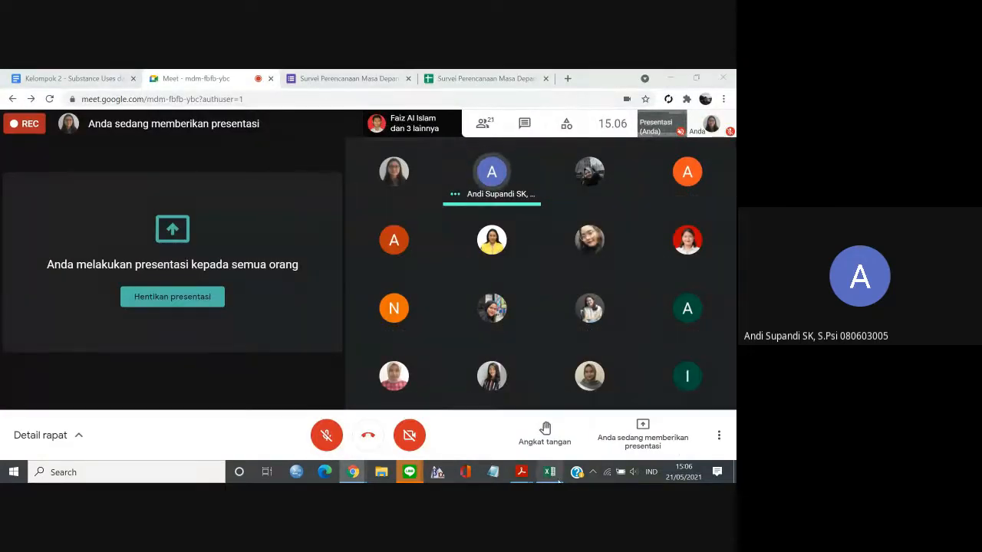
Check the workbook loading in Excel, and stop the current screen presentation in the Meet call.
left_click(550, 471)
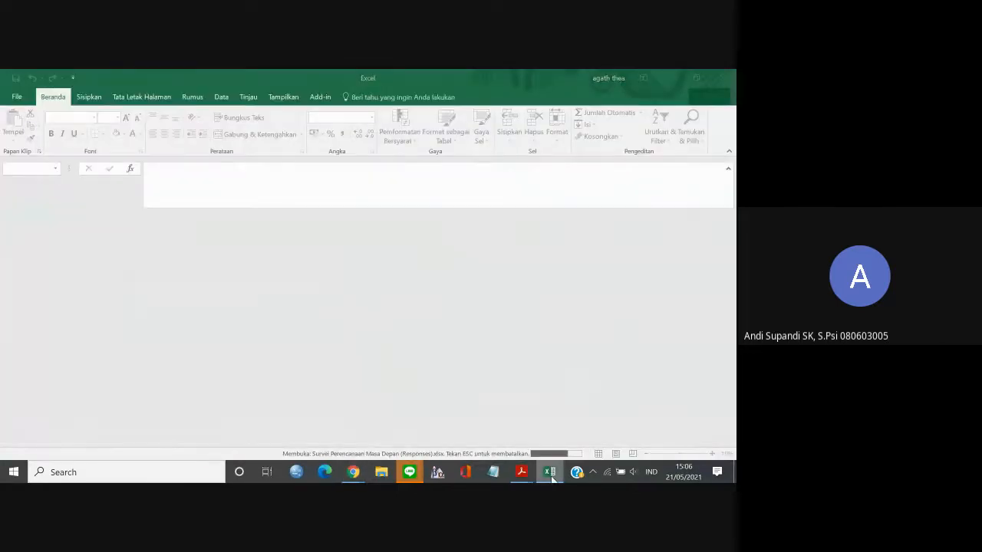
left_click(550, 472)
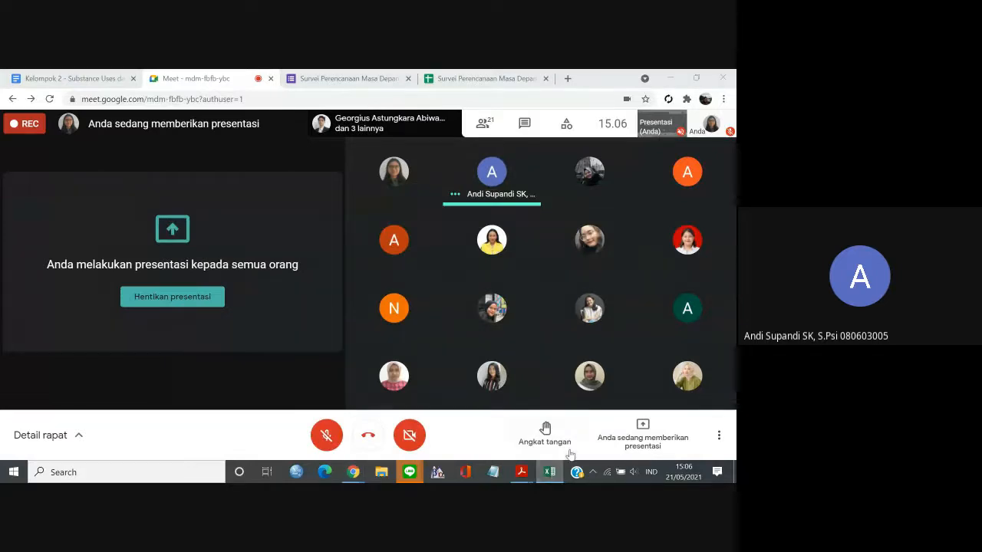
left_click(632, 442)
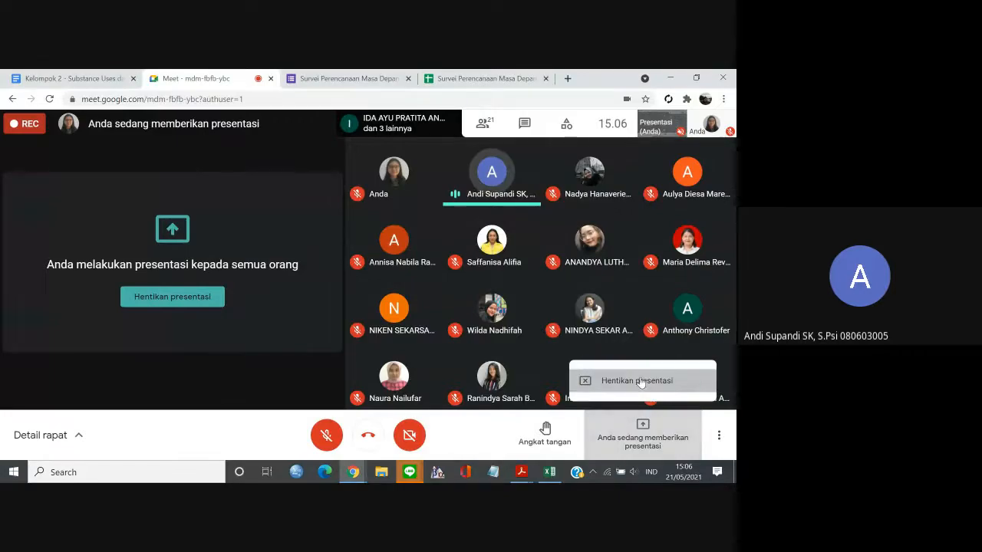
left_click(638, 381)
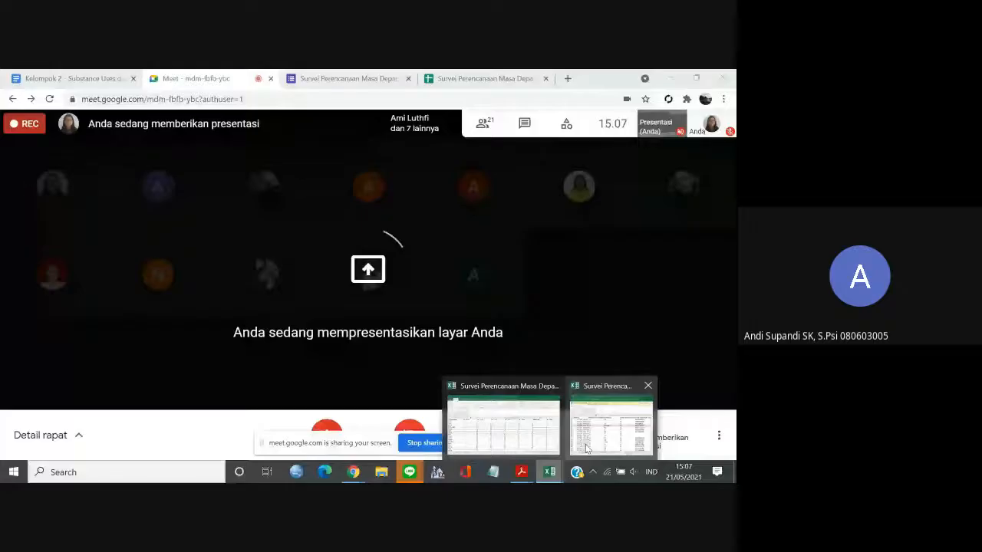
Switch to the Survei Perencanaan Masa Depan (Responses) (1) workbook in Excel and skim the Form Responses 1 sheet.
mouse_move(586, 448)
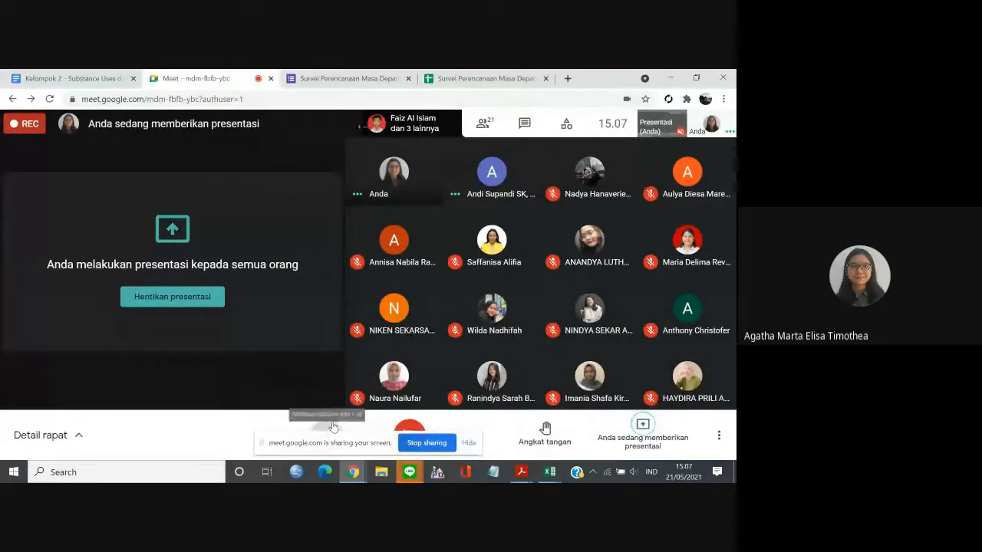
mouse_move(585, 431)
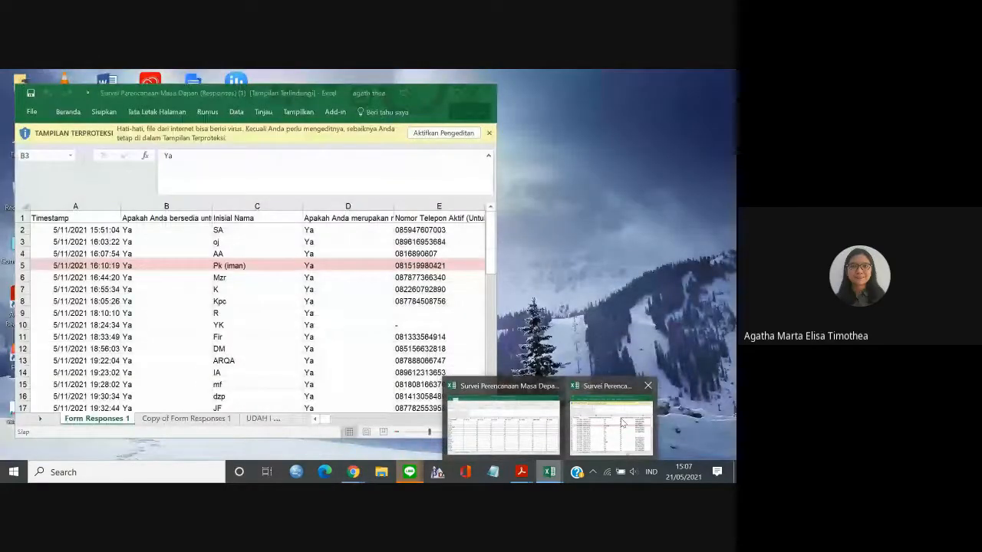
left_click(622, 424)
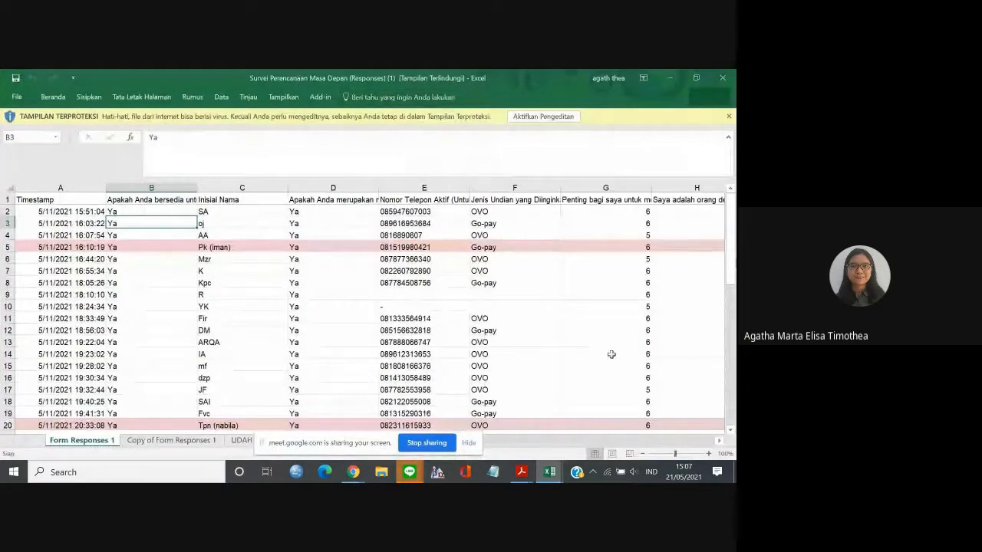
left_click_drag(734, 250, 724, 431)
left_click_drag(734, 358, 733, 216)
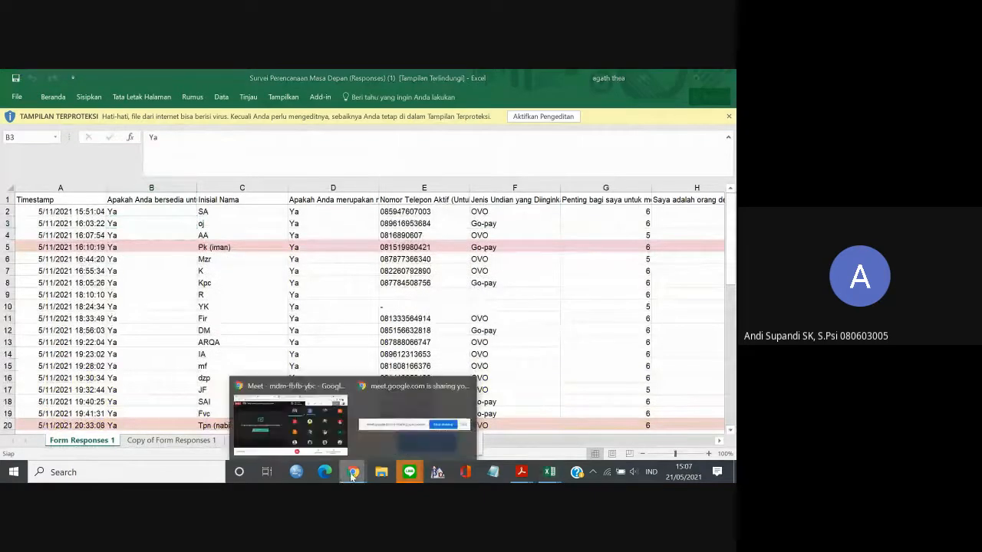
Return to the Meet call in Chrome and mute the microphone.
left_click(303, 443)
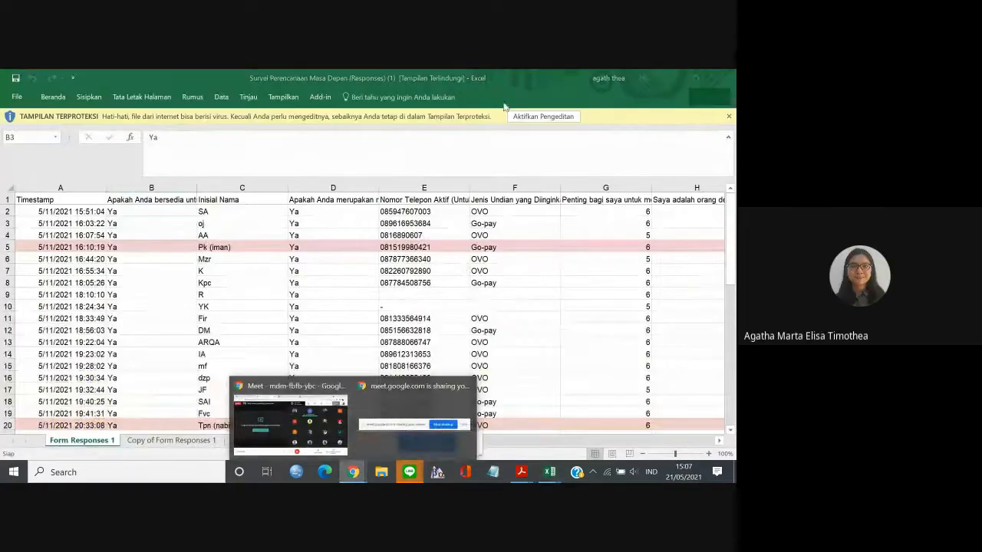
left_click(522, 120)
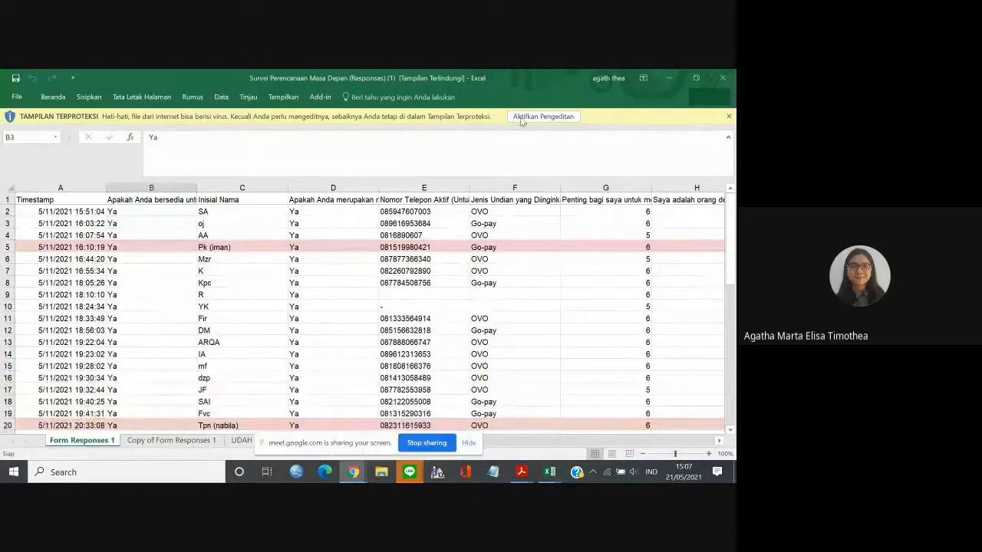
left_click(352, 472)
left_click(312, 432)
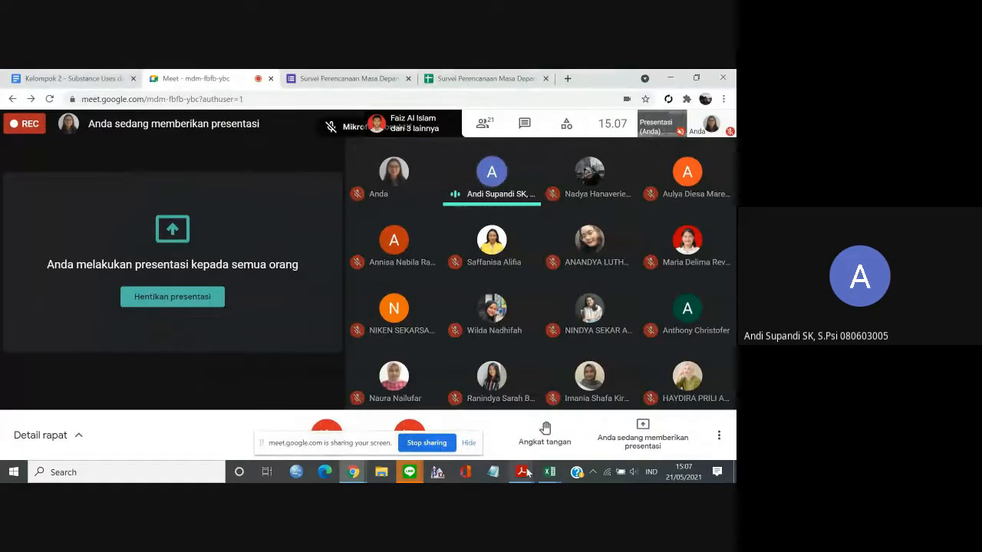
Switch back to the protected survey workbook in Excel and enable editing.
left_click(549, 472)
left_click(585, 432)
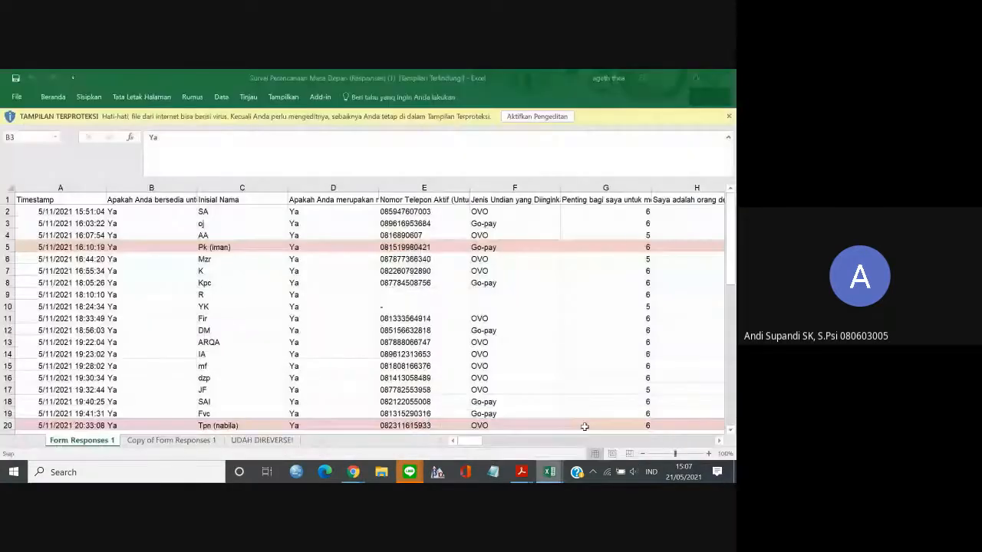
left_click(537, 117)
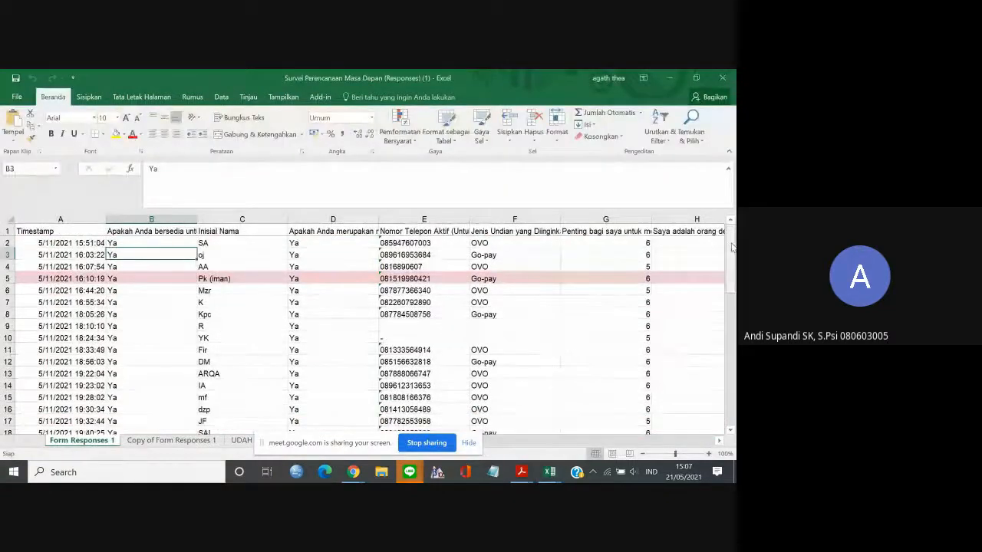
Examine the first response rows and the Timestamp column on the Form Responses 1 sheet.
scroll(722, 242, "down", 2)
scroll(721, 242, "up", 2)
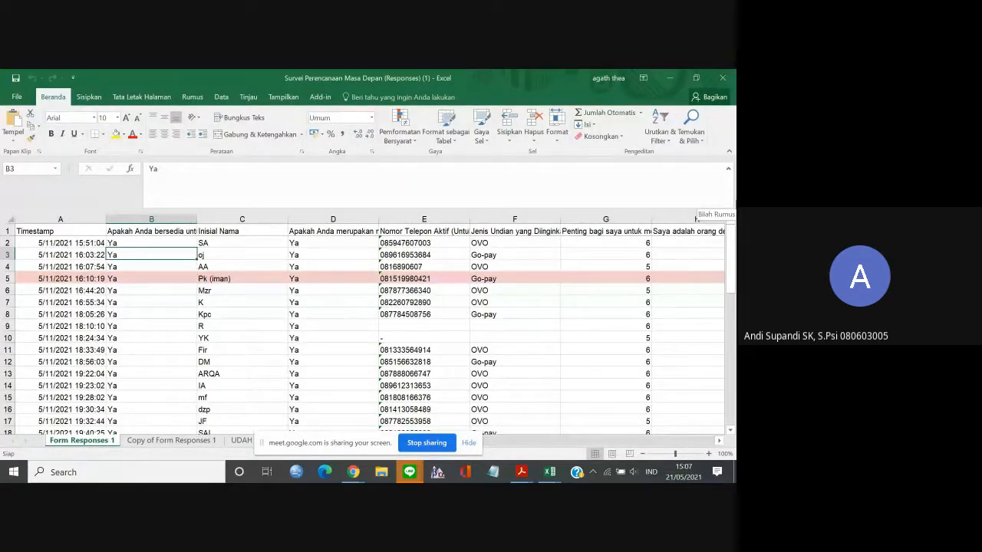
mouse_move(732, 230)
left_mouse_down()
mouse_move(734, 242)
mouse_move(734, 231)
left_mouse_up()
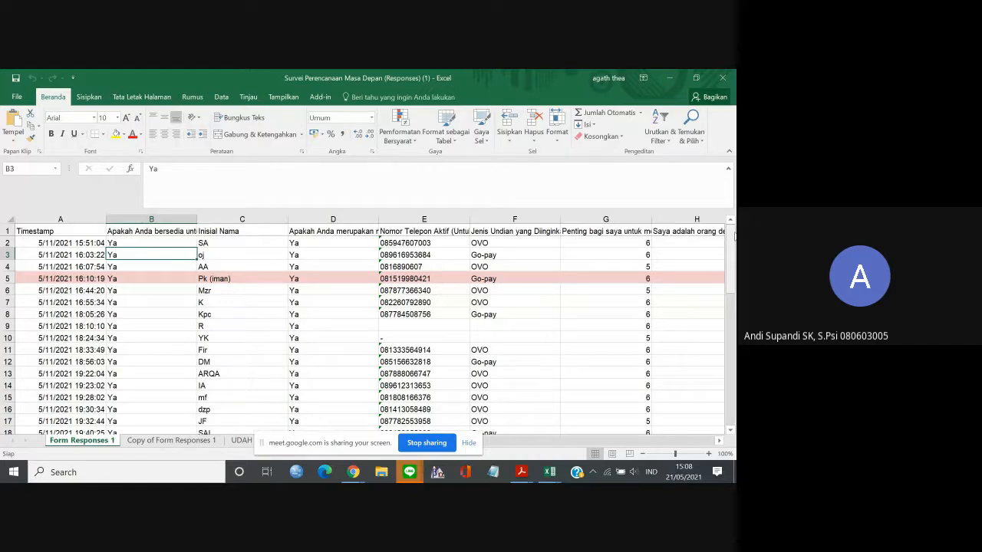
key("XF86AudioRaiseVolume")
mouse_move(734, 238)
left_mouse_down()
mouse_move(734, 299)
mouse_move(734, 237)
left_mouse_up()
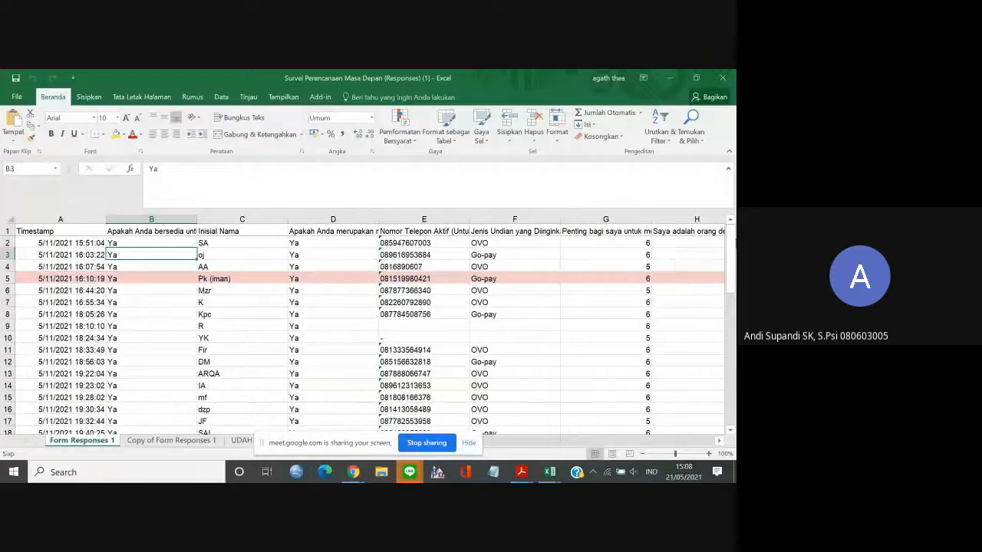
mouse_move(733, 245)
left_mouse_down()
mouse_move(733, 375)
mouse_move(733, 244)
left_mouse_up()
left_click(90, 243)
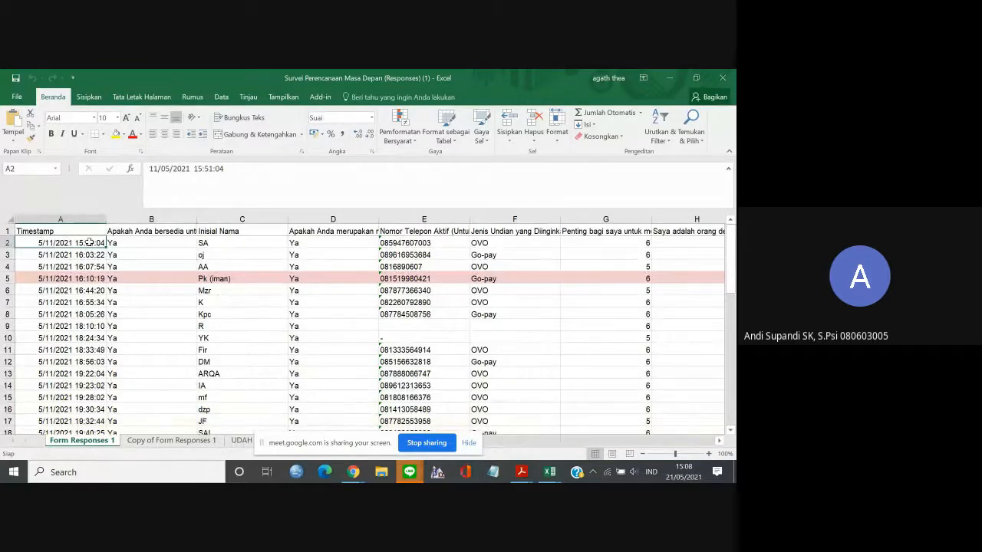
key("Down")
key("Down")
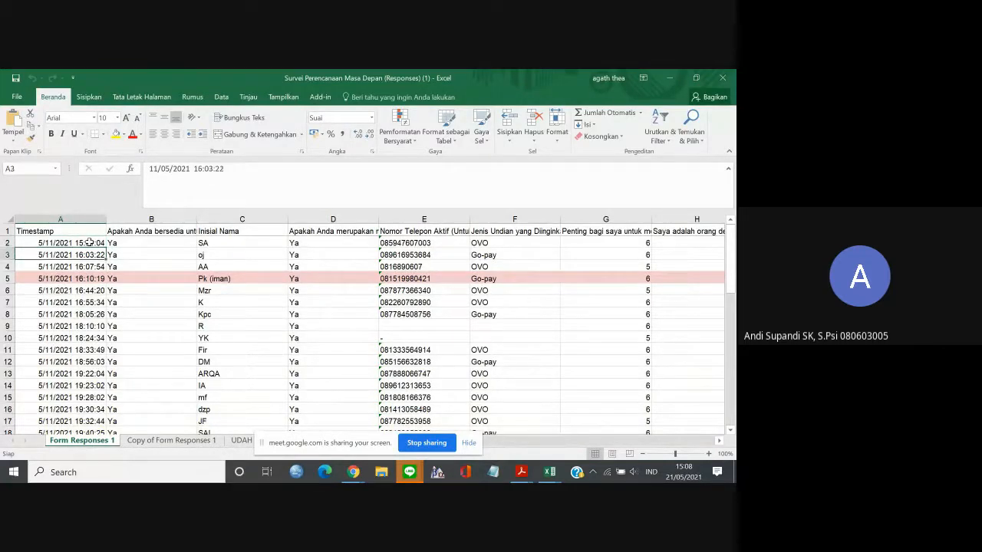
key("Up")
key("Up")
key("Up")
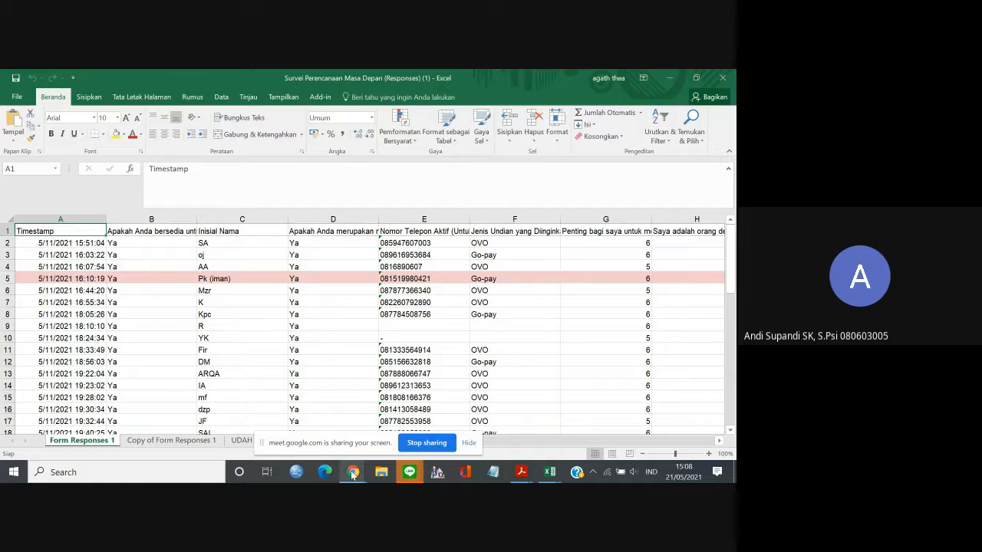
Switch to the Meet call to unmute the microphone, and return to the survey workbook in Excel.
mouse_move(352, 473)
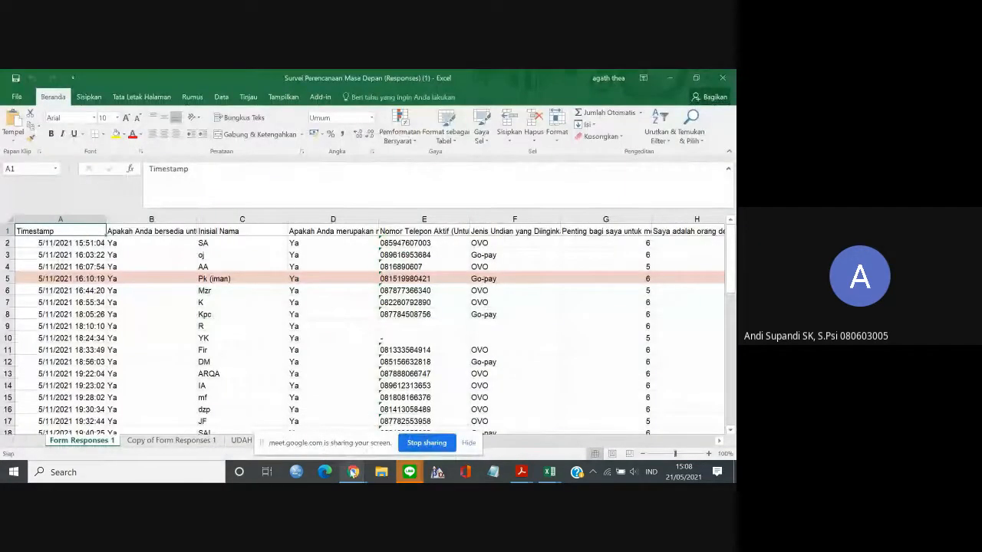
left_click(323, 436)
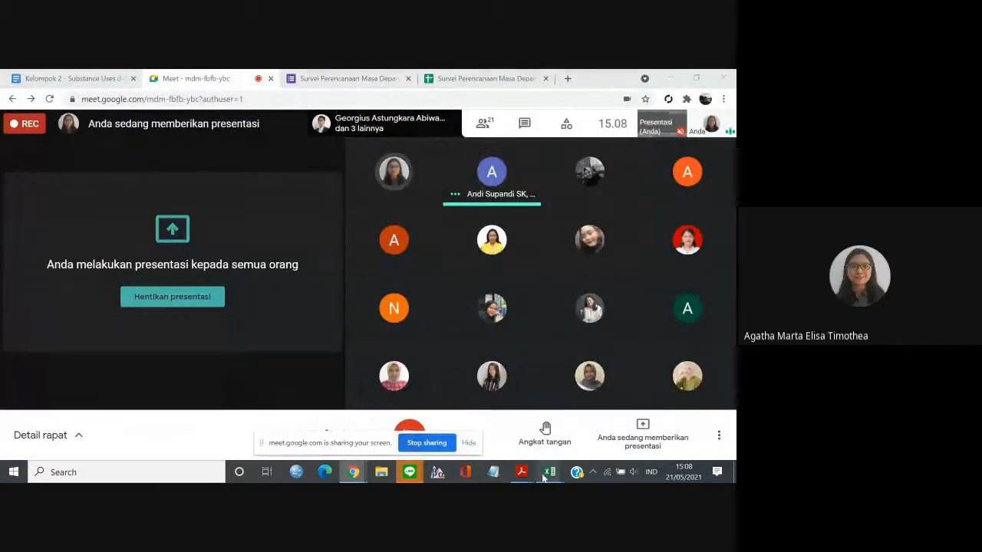
mouse_move(549, 472)
left_click(581, 430)
Examine the yellow-highlighted rows 58 and 59 at the end of the responses, and return to the header row.
left_click_drag(730, 257, 732, 393)
left_click(67, 423)
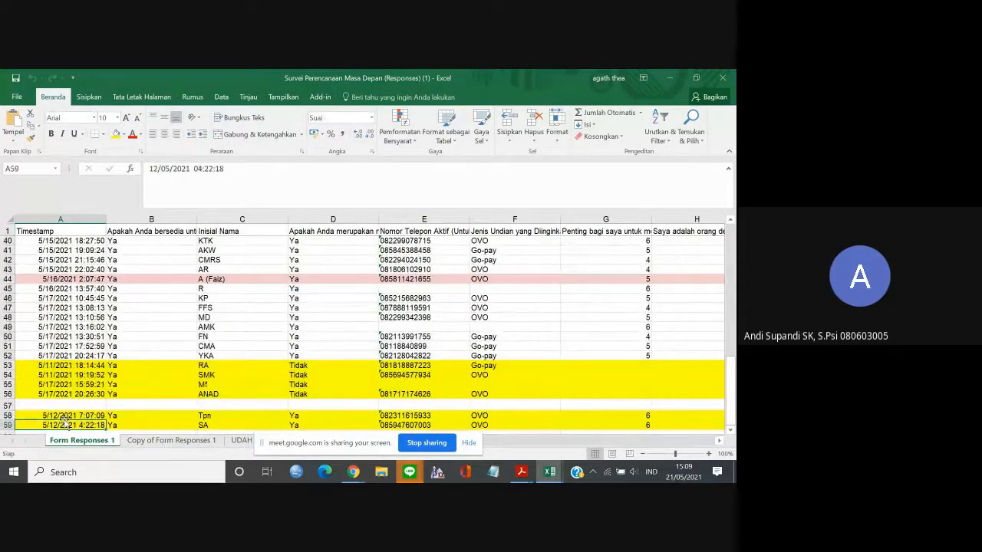
left_click(65, 418)
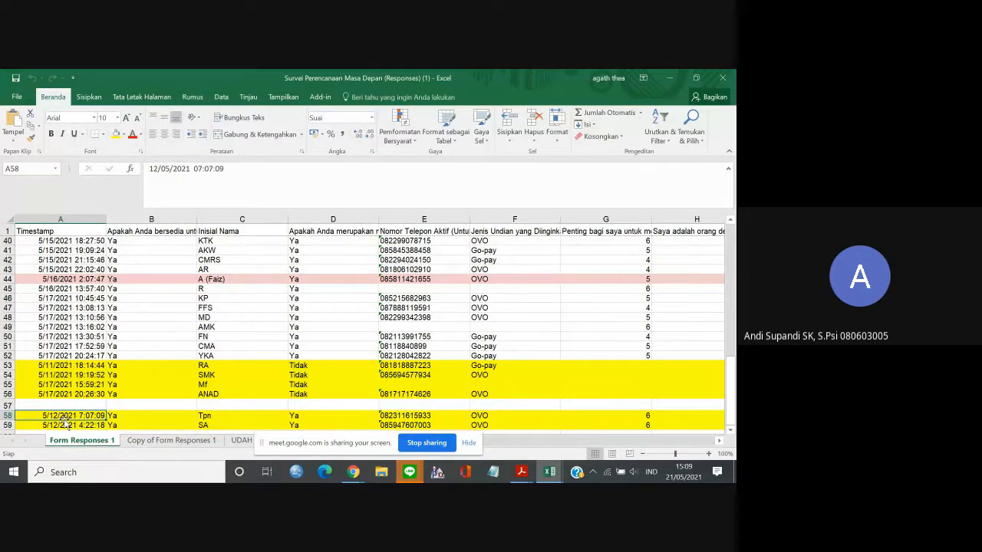
key("Up")
key("Up")
key("Up")
key("Up")
key("Up")
key("Up")
key("Up")
key("Up")
key("Up")
key("Up")
key("Up")
key("Up")
key("Up")
key("Up")
key("Up")
key("Up")
key("Up")
key("Up")
key("Up")
key("Up")
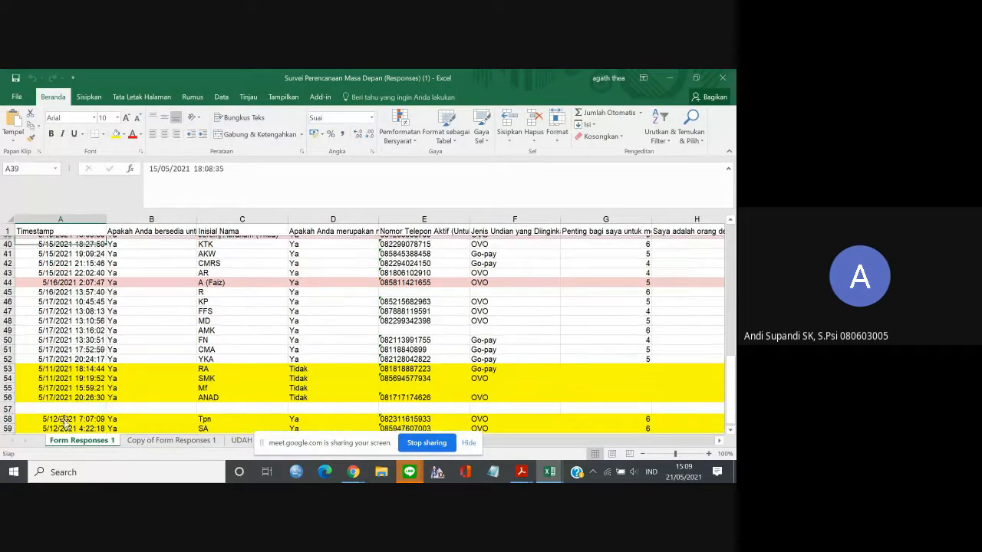
key("ctrl+Up")
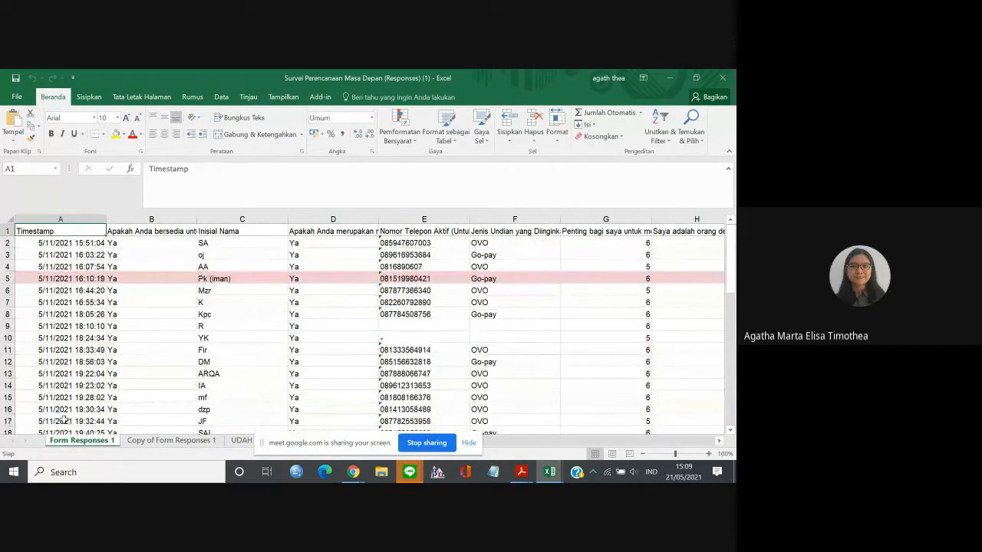
Look through the Timestamp column from the pink-highlighted row 5 down past the last yellow-highlighted responses.
left_click(81, 279)
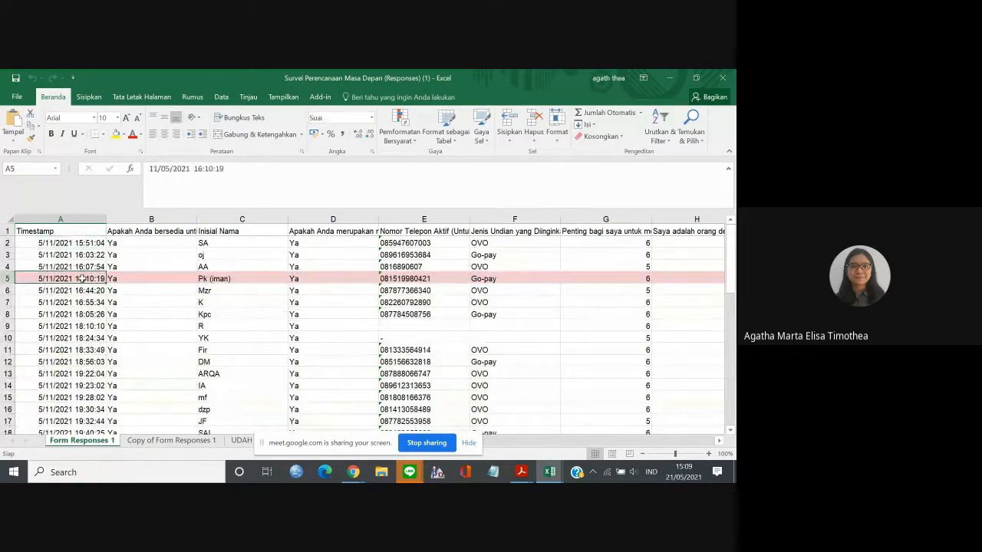
left_click_drag(73, 232, 44, 223)
left_click(80, 278)
key("Down")
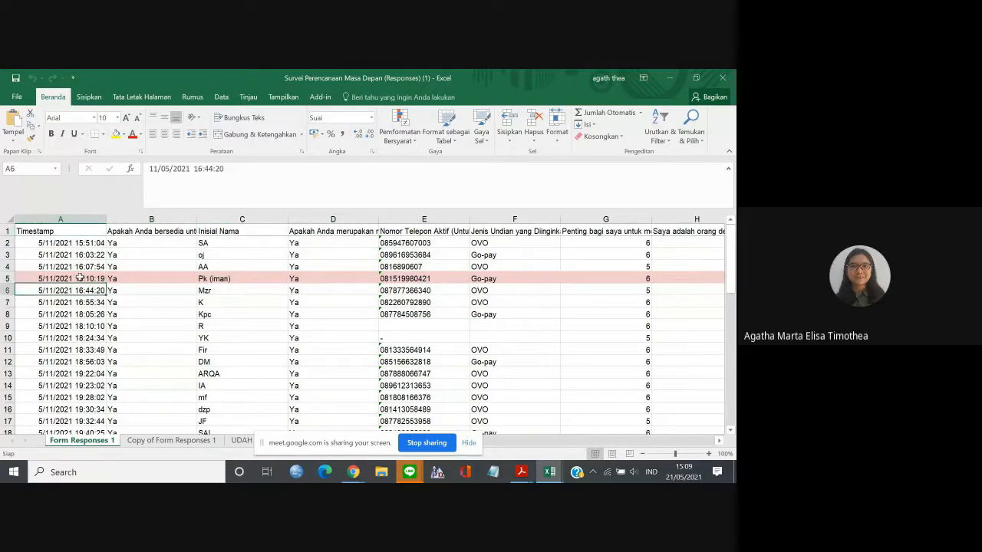
key("Down")
key("Down")
key("Down")
key("Down")
key("Down")
key("Down")
key("Down")
key("Down")
key("Down")
key("Down")
key("Down")
key("Down")
key("Down")
key("Down")
key("Down")
key("Down")
key("Down")
key("Down")
key("Down")
key("Down")
key("Down")
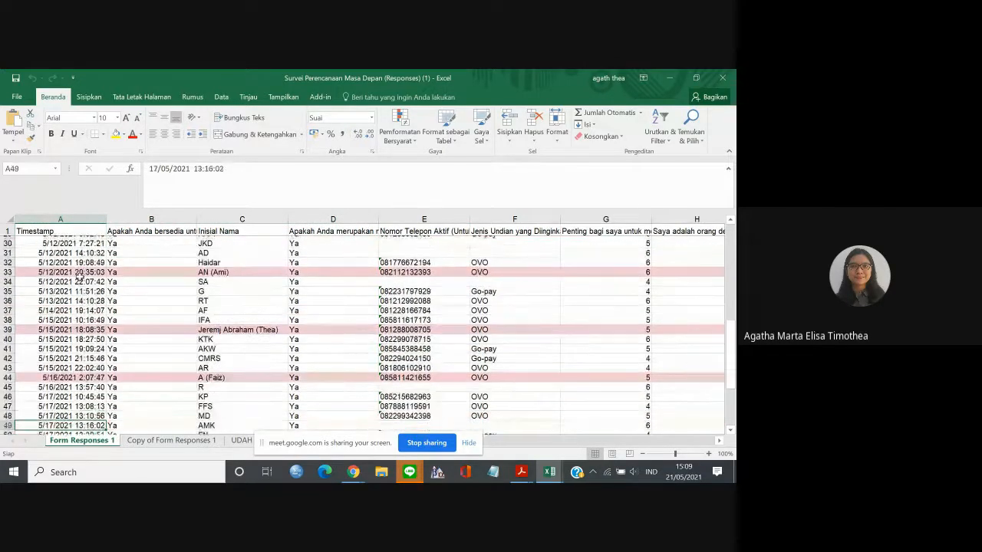
key("Down")
key("Down")
key("Down")
key("Down")
key("Down")
key("Down")
key("Down")
key("Down")
key("Down")
key("Down")
key("Down")
key("Down")
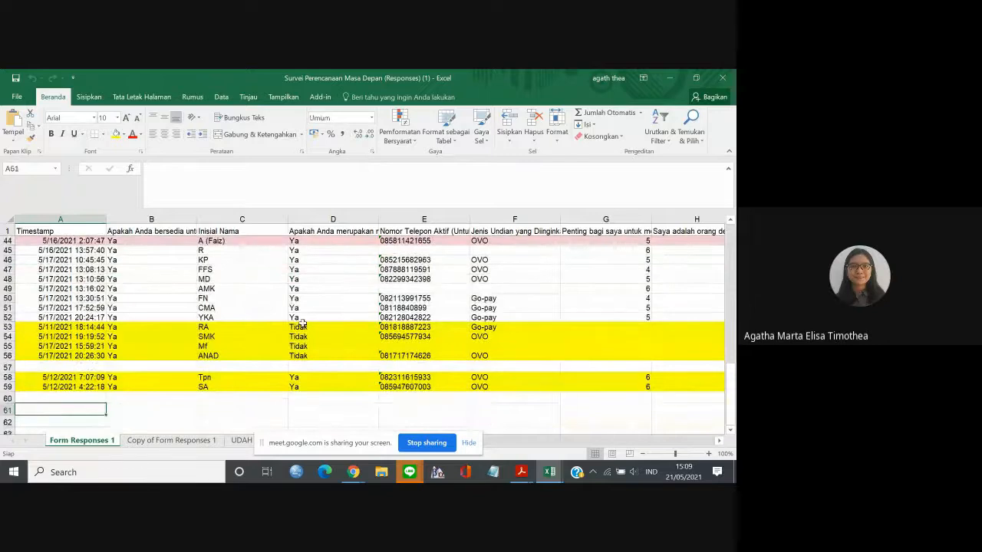
Examine the final-semester student answers in column D across the yellow-highlighted rows, and return to that column's header.
left_click(321, 328)
key("Down")
key("Down")
key("Down")
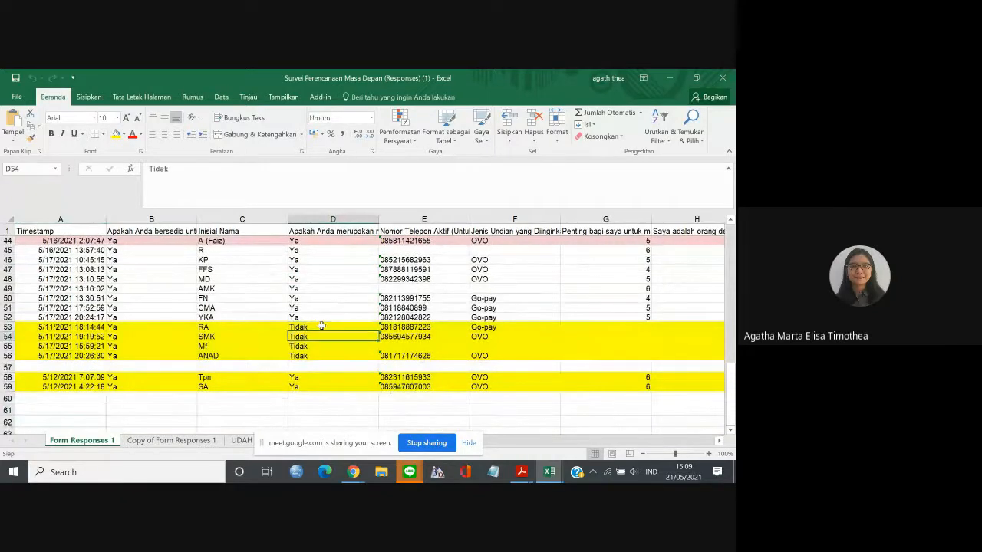
key("Down")
key("Down")
key("Down")
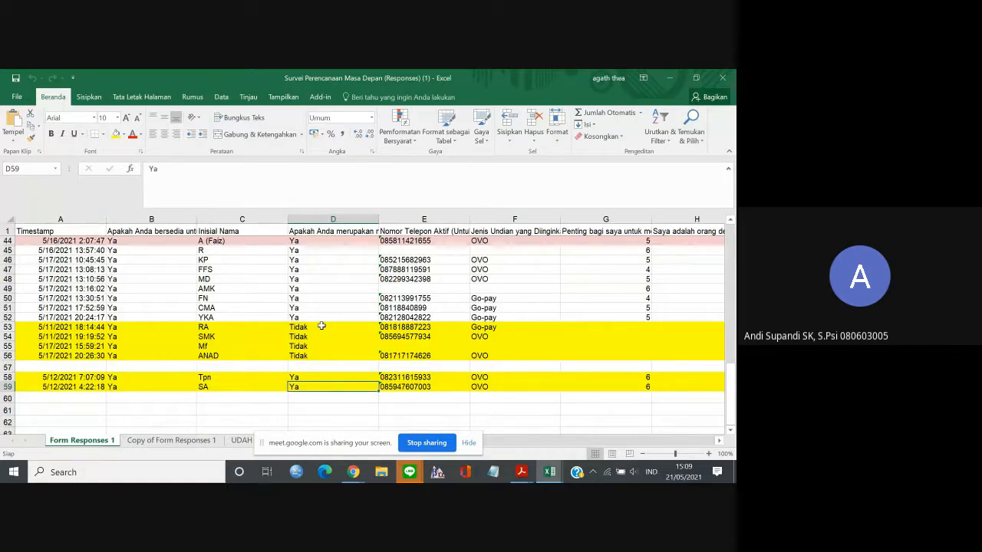
key("Up")
key("Up")
key("Up")
key("Up")
key("Up")
key("Up")
key("Up")
key("Up")
key("Up")
key("Up")
key("Up")
key("Up")
key("Up")
key("Up")
key("Up")
key("Up")
key("Up")
key("Up")
key("Up")
key("Up")
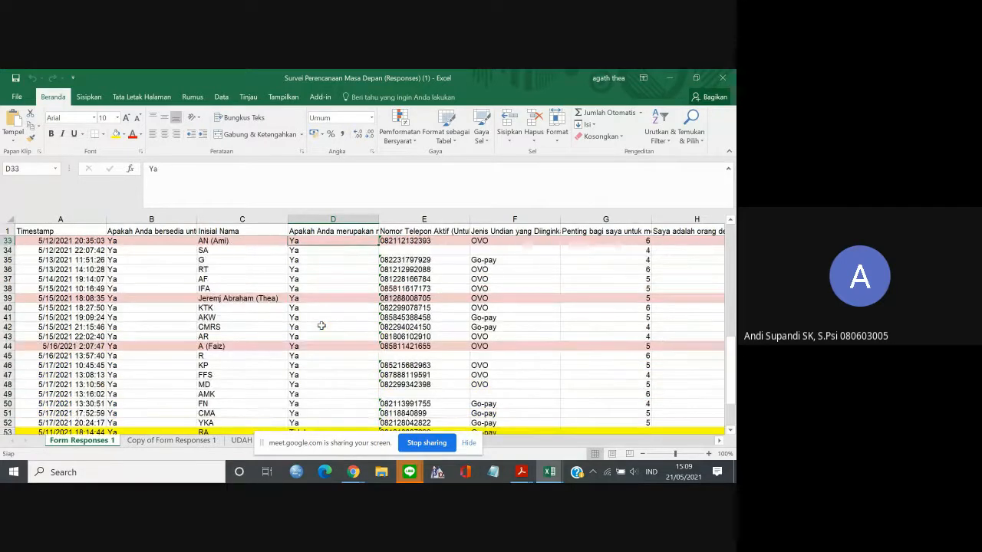
key("ctrl+Up")
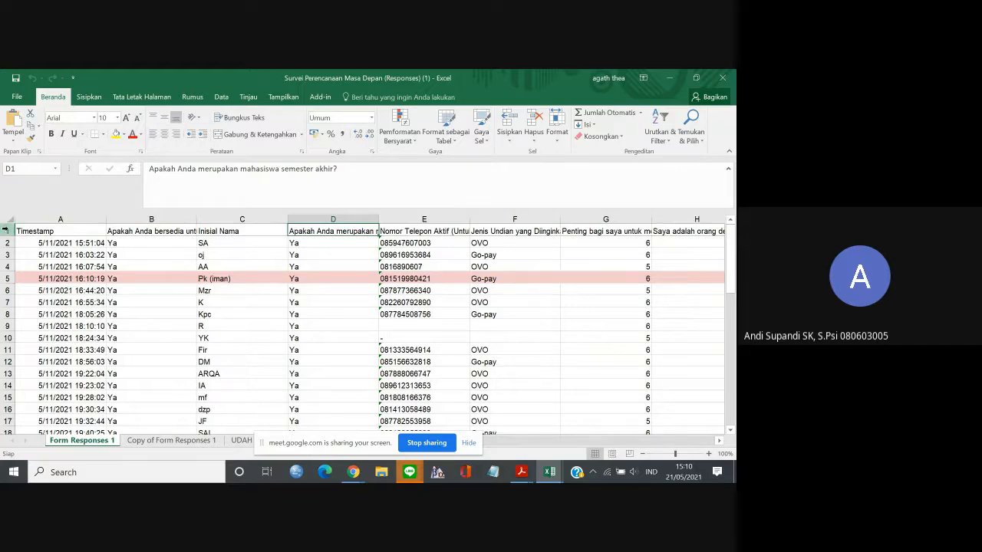
Make header row 1 about four times taller and wrap its text so the full survey questions fit.
left_click(6, 230)
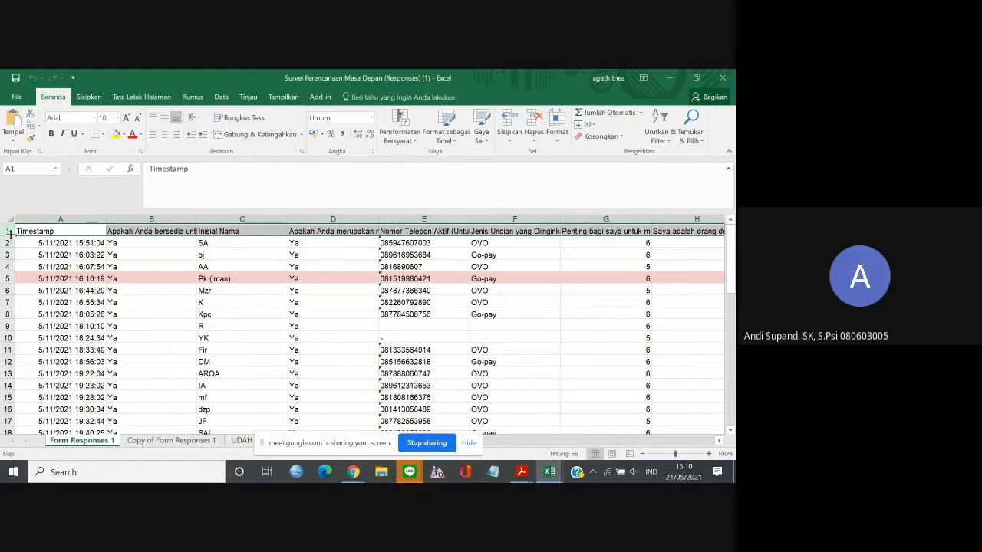
left_click_drag(9, 233, 10, 266)
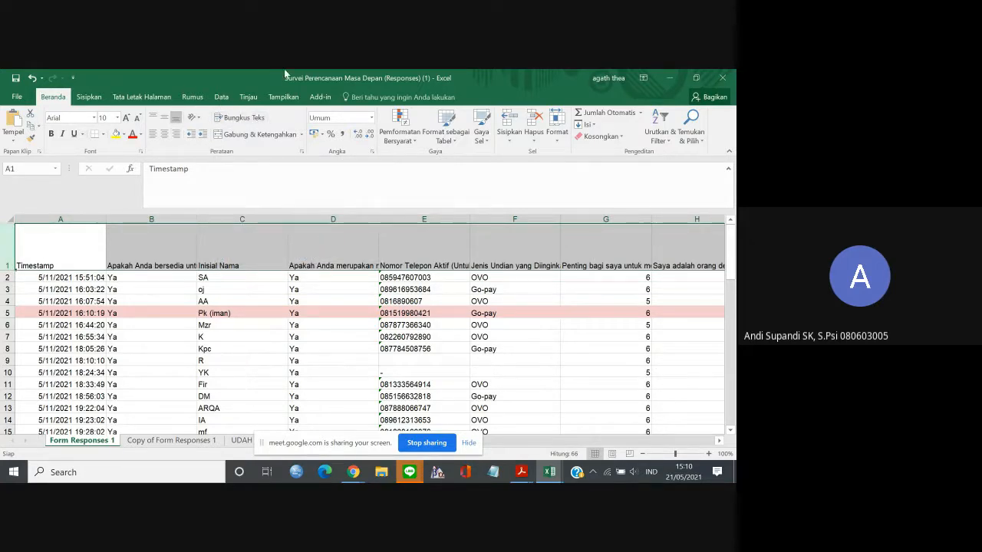
left_click(264, 117)
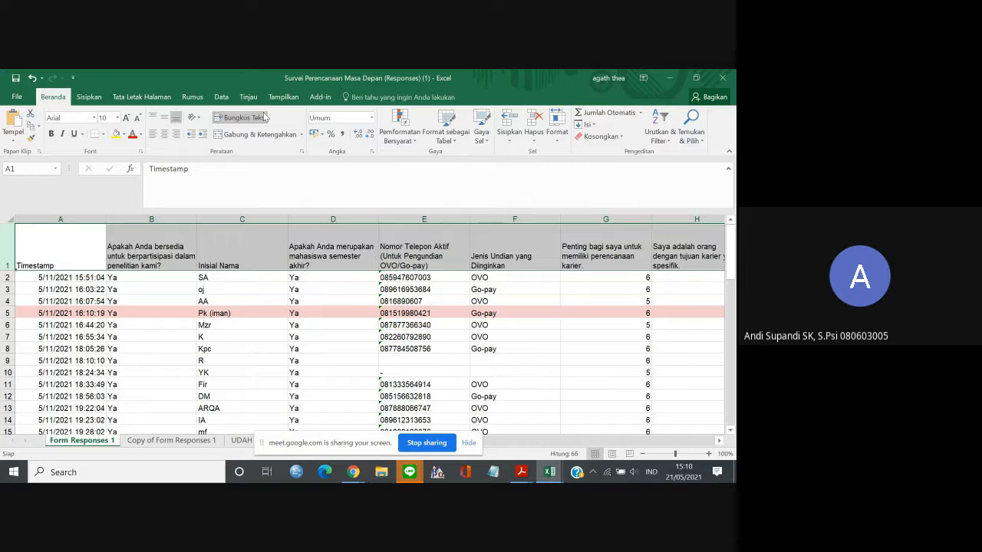
left_click(52, 255)
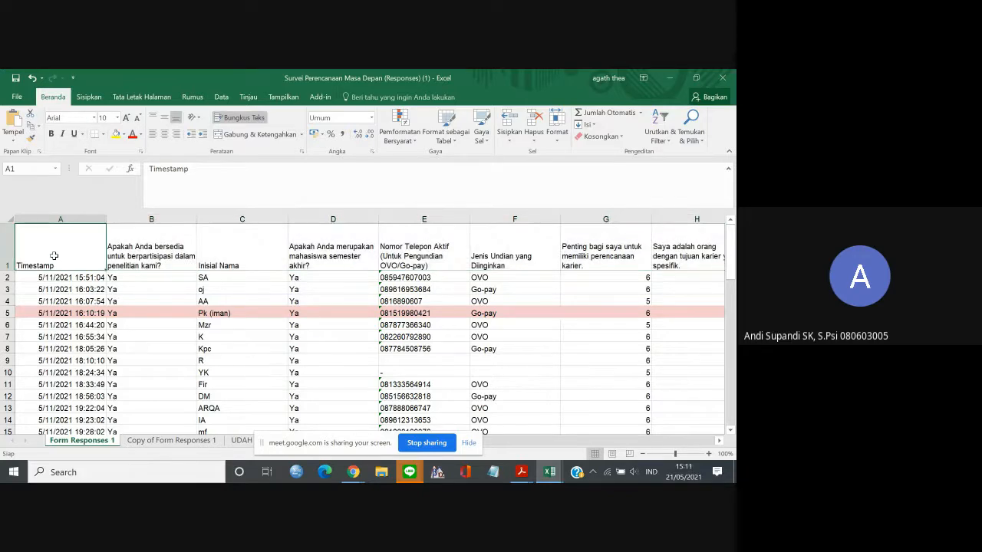
Align the text of header row 1 to the top of its cells.
left_click(7, 254)
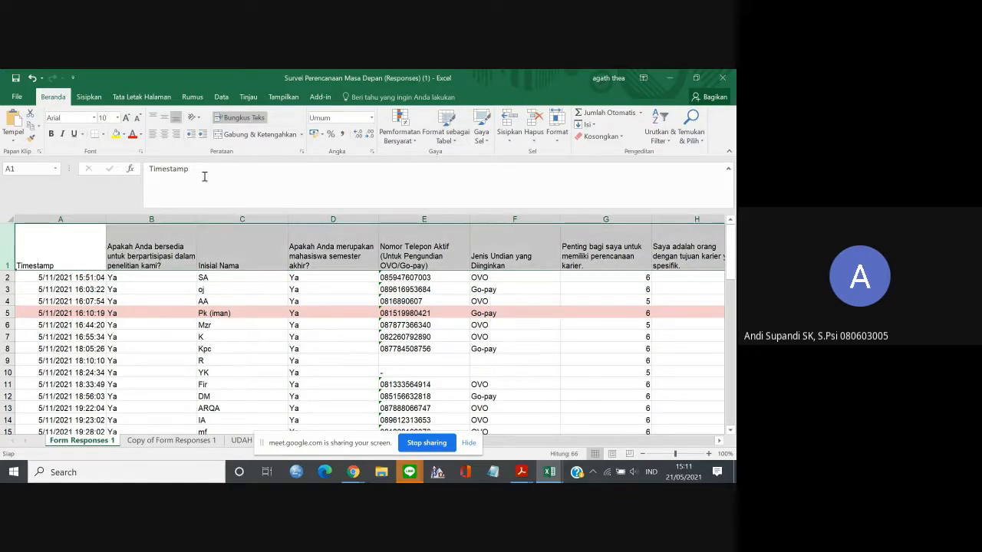
left_click(164, 117)
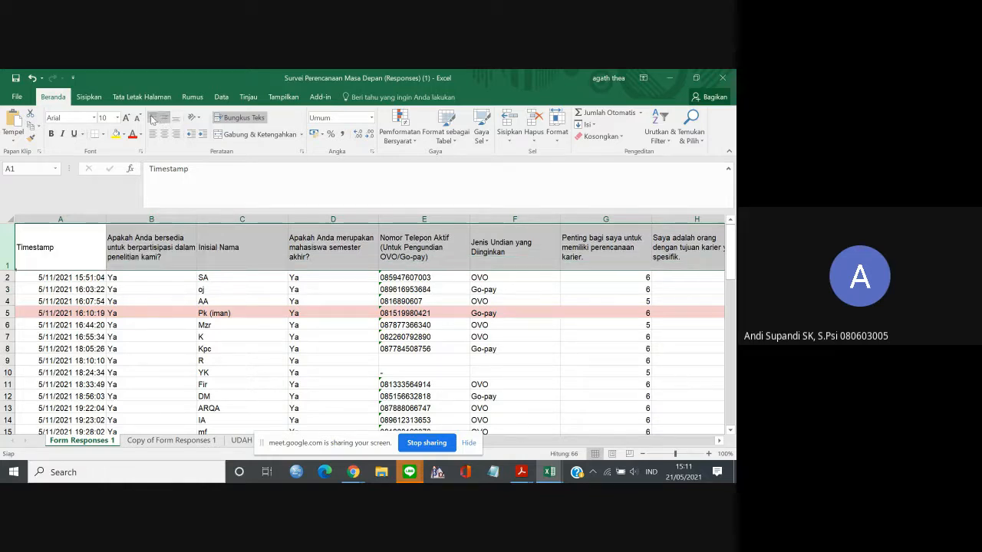
left_click(153, 117)
left_click(271, 300)
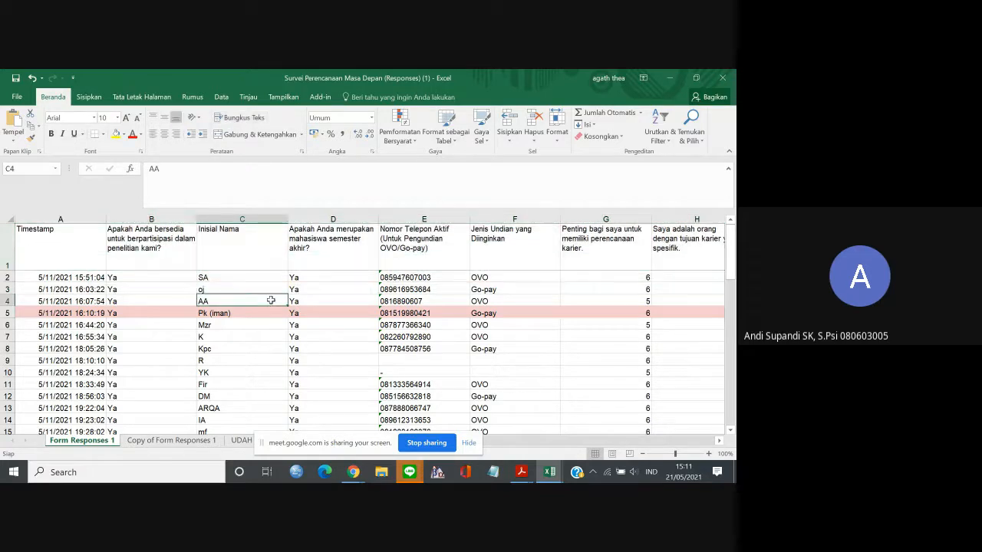
Insert a blank row above the question header row on Form Responses 1.
left_click(76, 239)
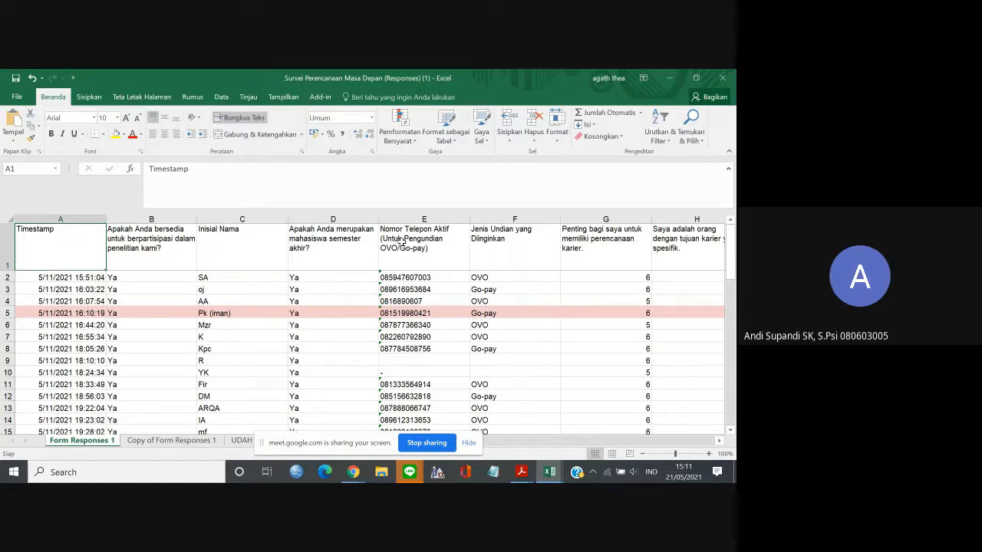
left_click(553, 256)
left_click(577, 254)
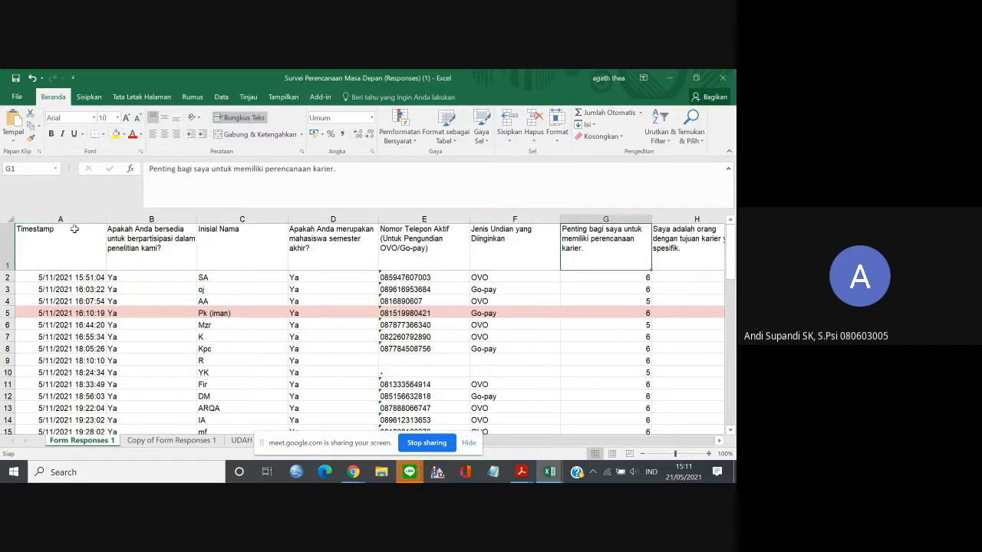
left_click(6, 247)
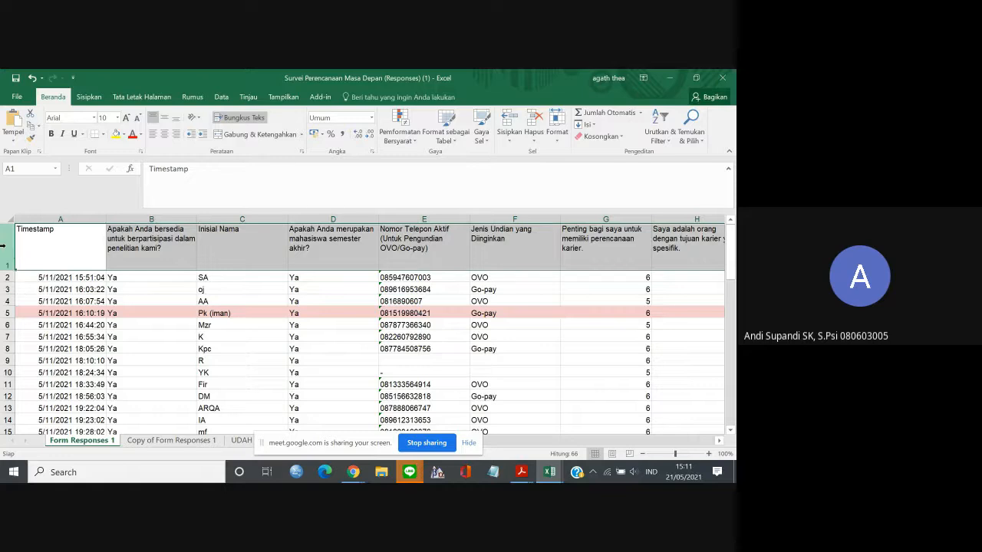
right_click(5, 245)
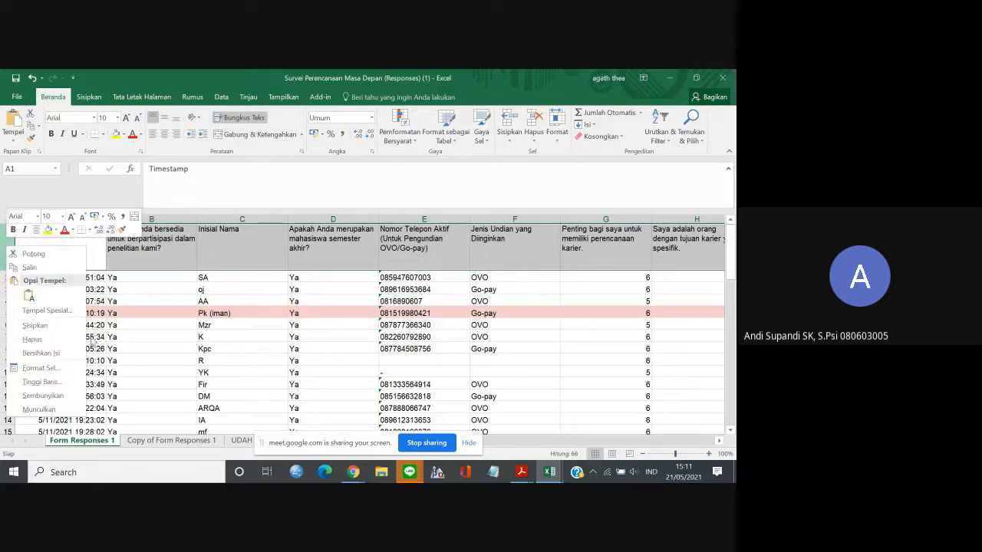
left_click(74, 325)
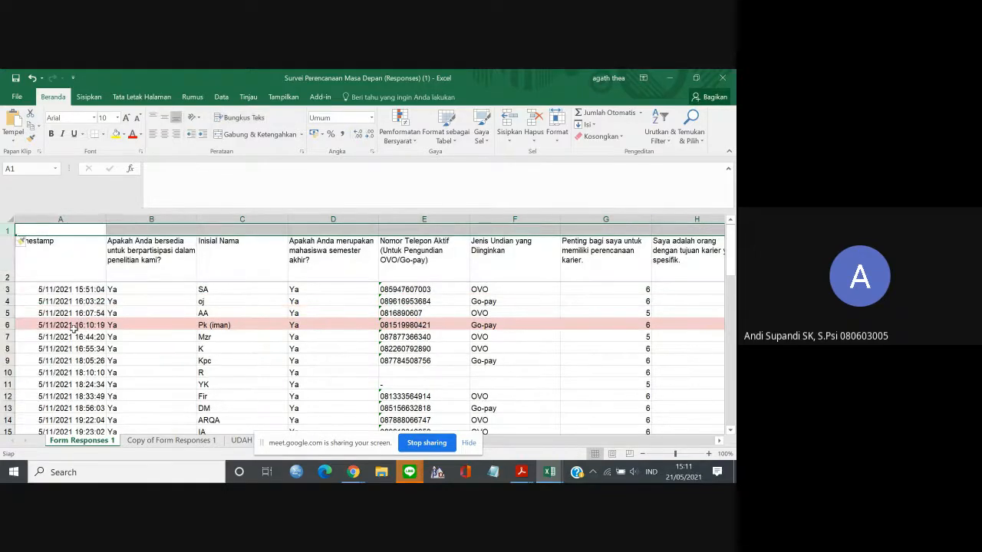
Copy the item codes I1 - C1.1.1 through I36 - C4.1.3 from Copy of Form Responses 1 into row 1 of Form Responses 1, starting at G1.
left_click(148, 258)
left_click(87, 227)
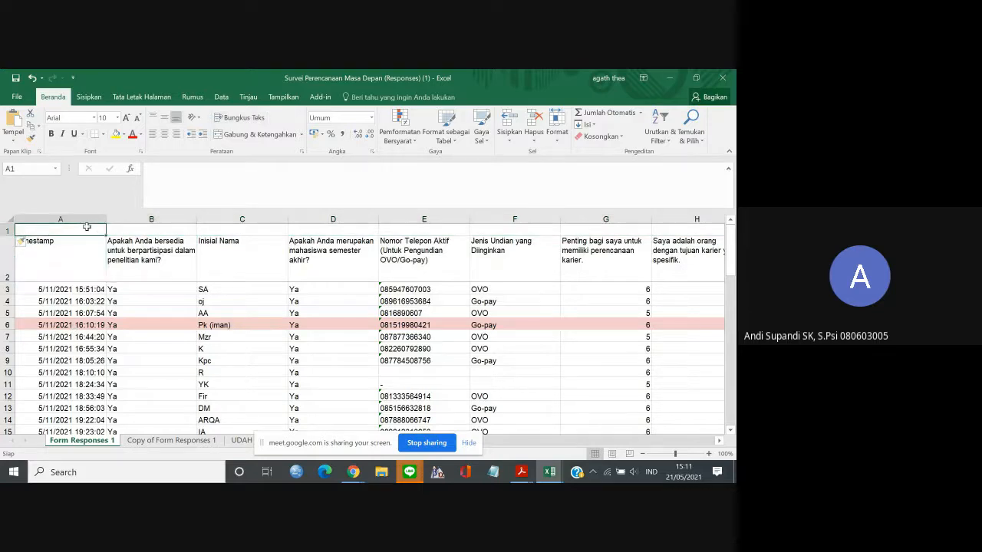
key("Right")
key("Right")
key("Right")
key("Right")
key("Right")
key("Right")
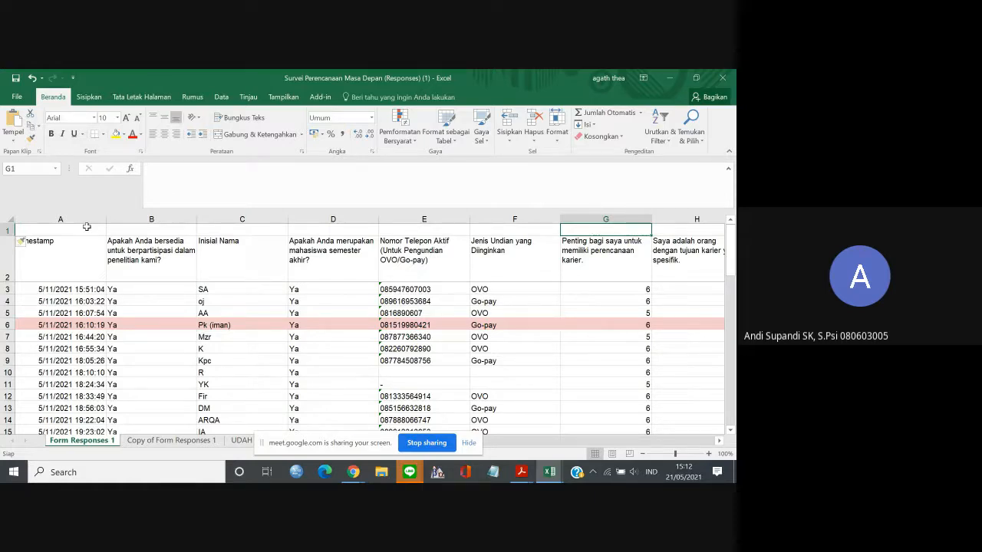
left_click(212, 446)
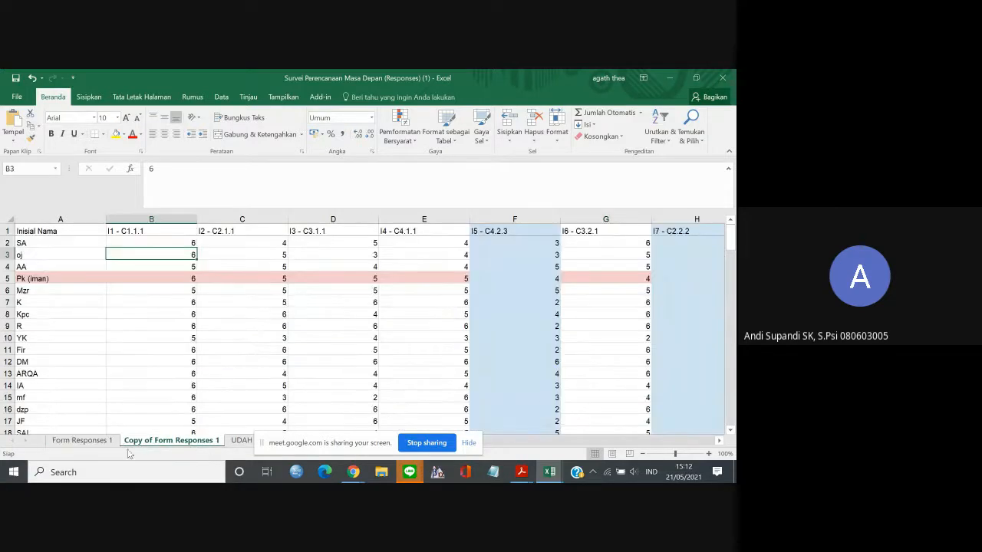
left_click(162, 232)
left_click_drag(162, 232, 585, 227)
left_click_drag(488, 246, 237, 237)
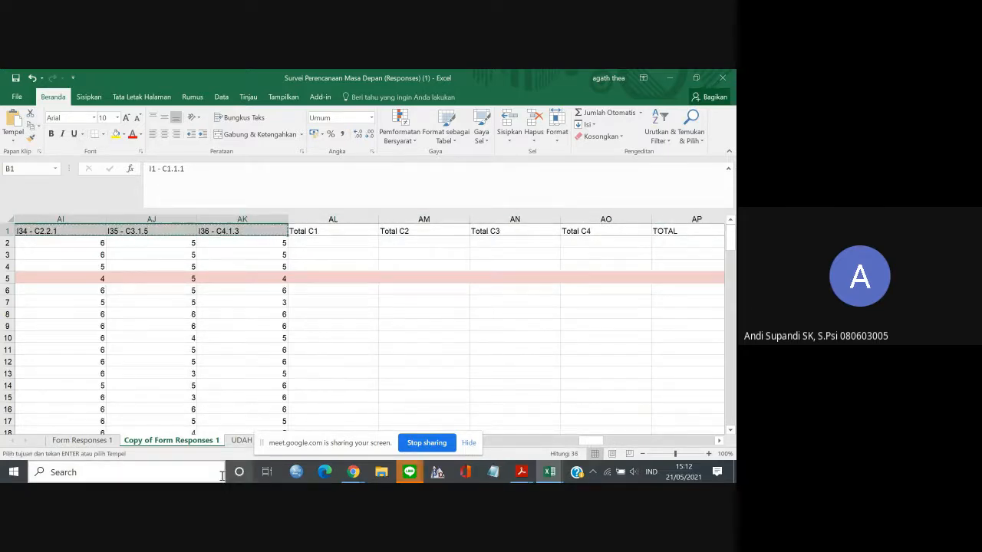
left_click(85, 441)
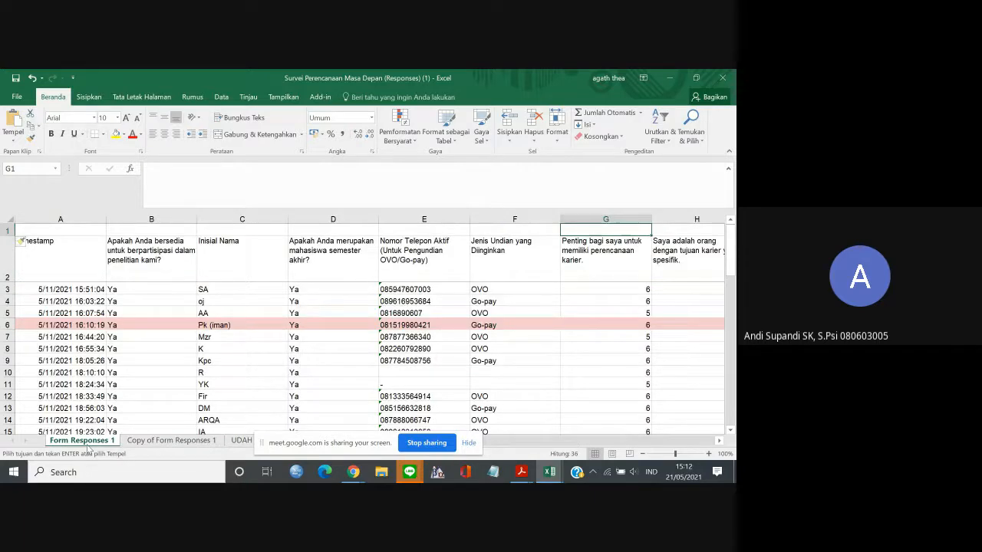
key("ctrl+v")
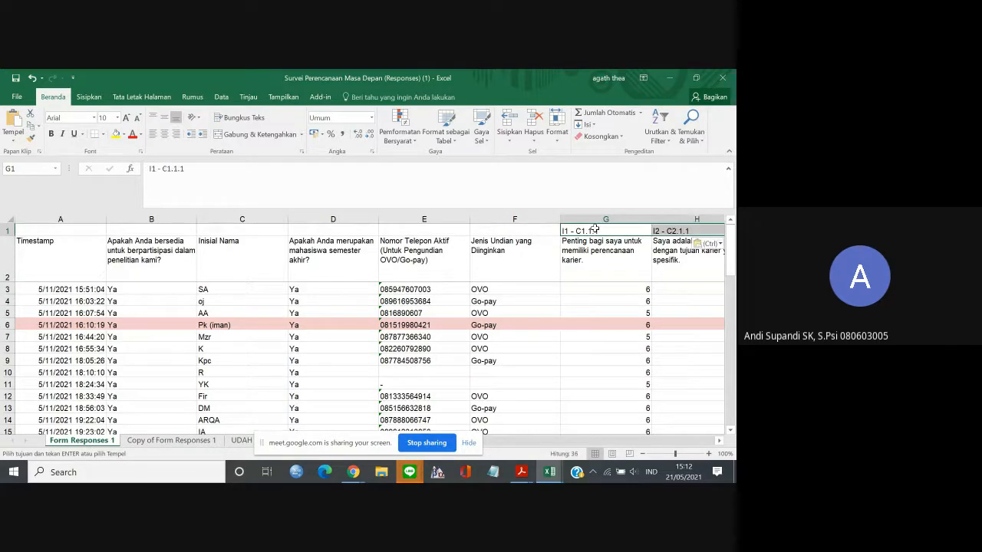
Check the pasted item codes in row 1 against the questions below them, including the blue-highlighted I5 - C4.2.3.
left_click(615, 443)
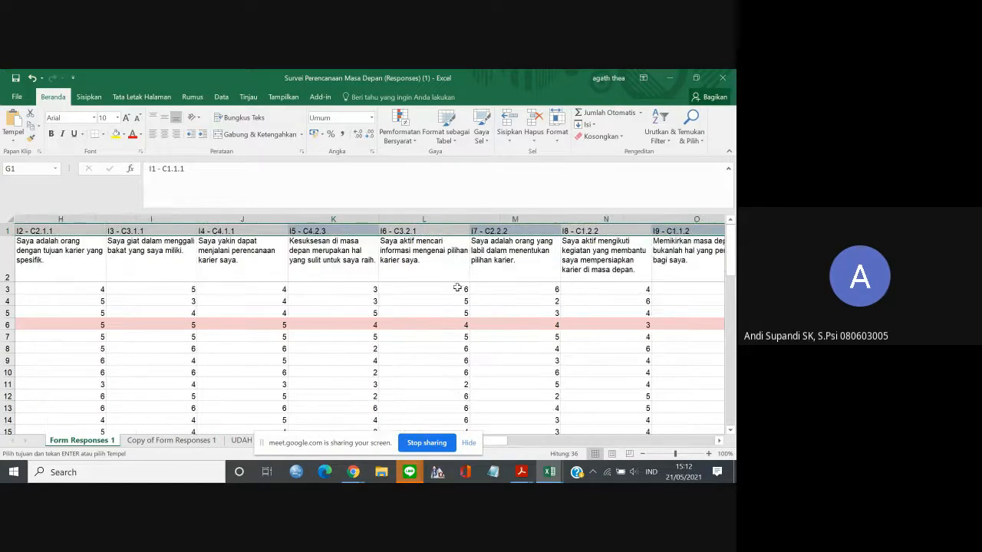
left_click(307, 226)
key("Left")
key("Left")
key("Left")
key("Left")
key("Left")
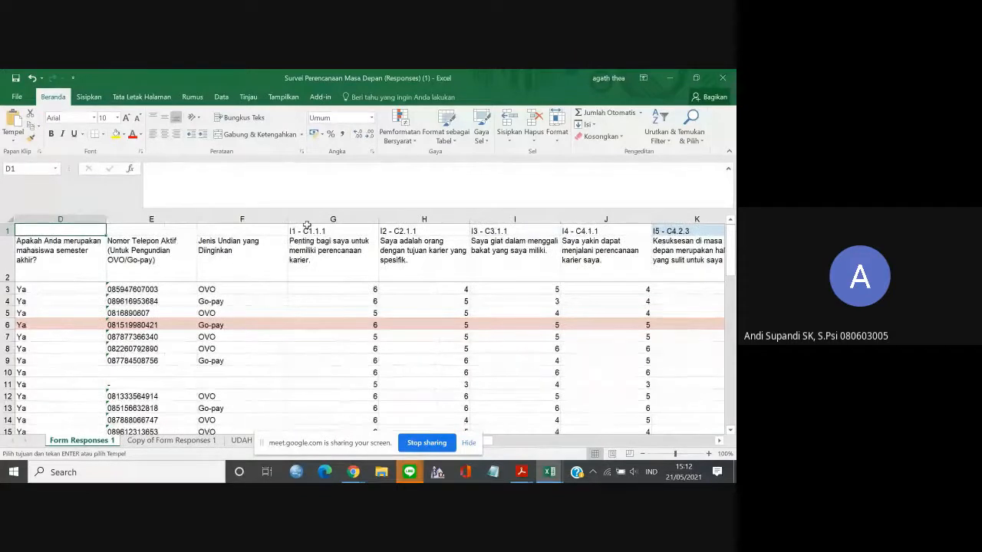
key("Right")
key("Right")
key("Right")
key("Right")
key("Right")
key("Right")
key("Right")
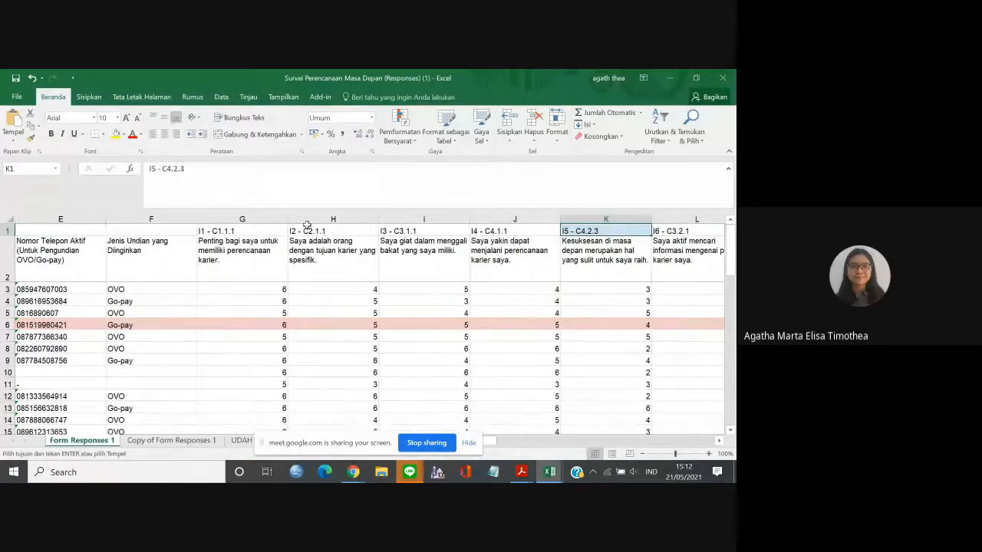
key("Right")
key("Right")
key("Right")
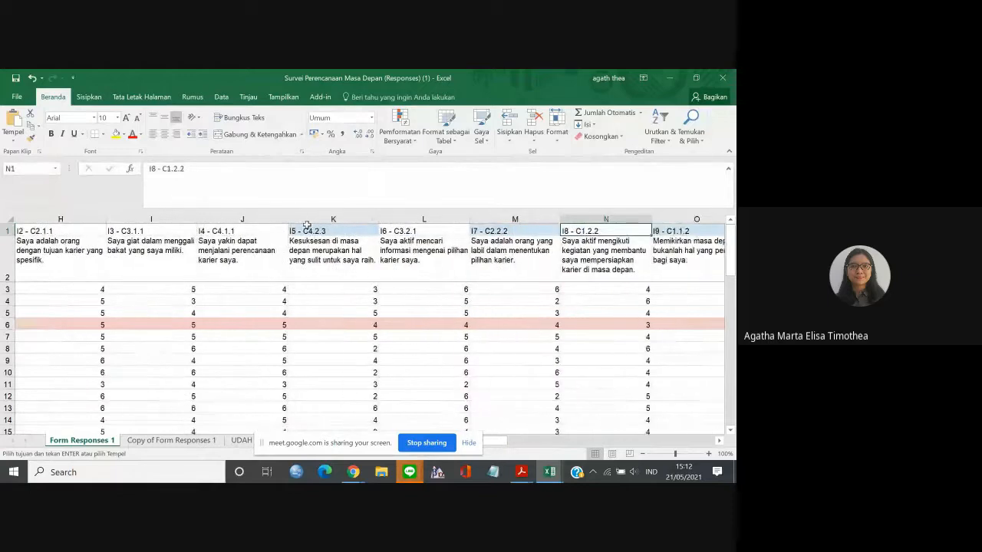
key("Left")
key("Left")
key("Left")
key("Left")
key("Right")
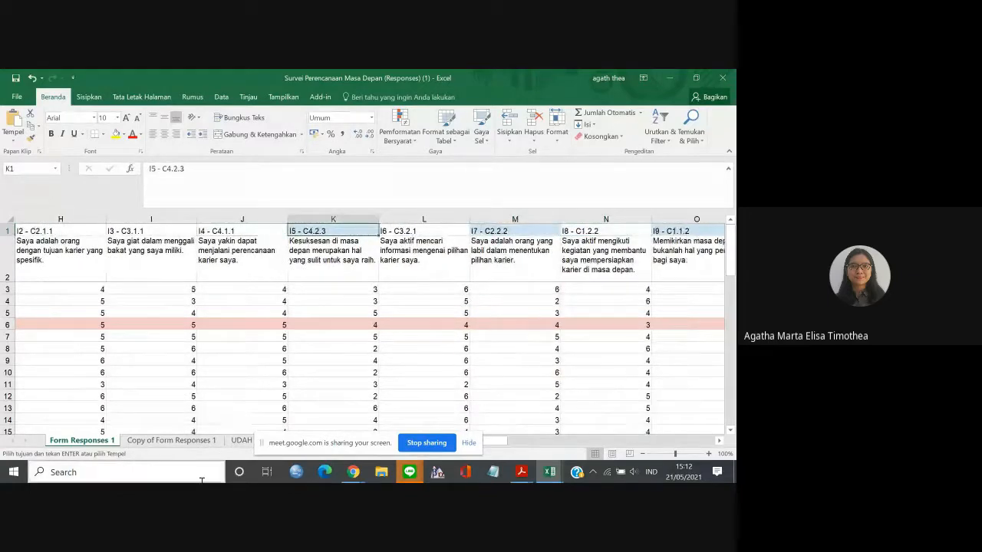
View the UDAH sheet briefly, and review row 1 of Form Responses 1 from column A to item I5 - C4.2.3.
left_click(240, 440)
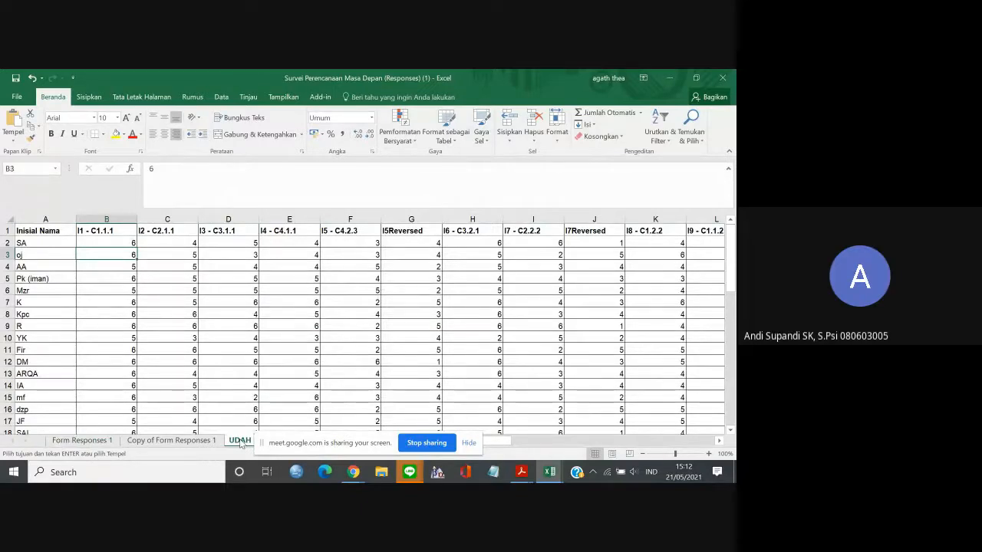
left_click(85, 441)
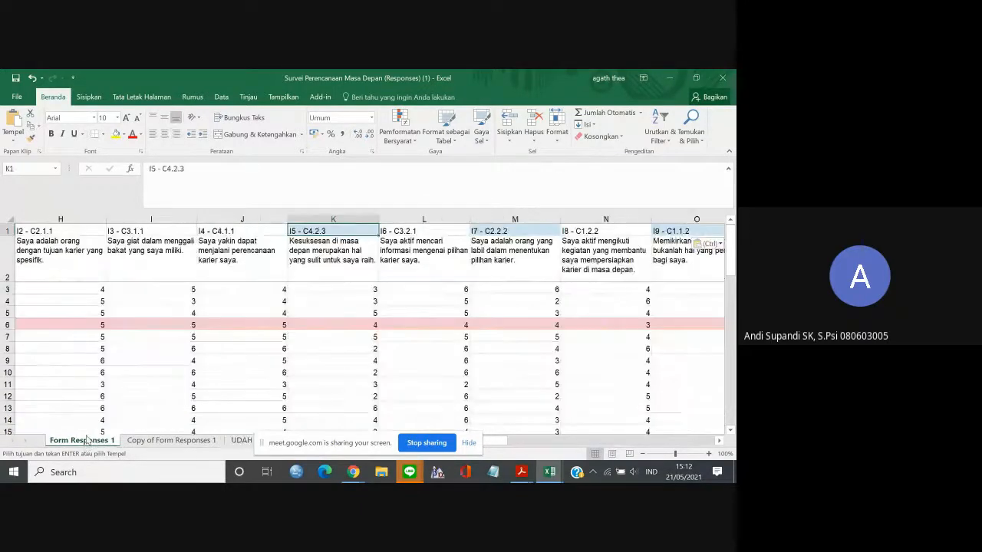
left_click(125, 233)
key("Left")
key("Left")
key("Left")
key("Left")
key("Left")
key("Left")
key("Left")
key("Left")
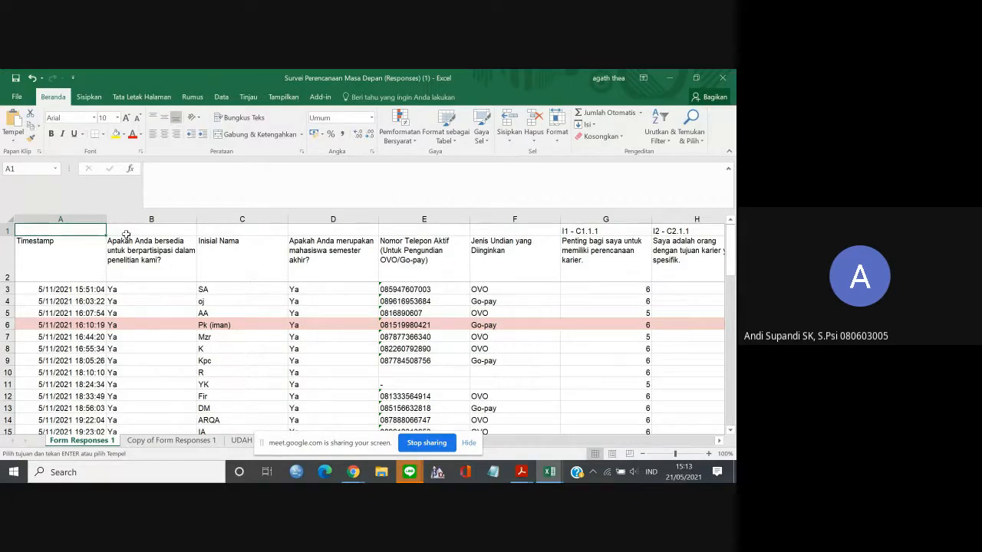
key("Right")
key("Right")
key("Right")
key("Right")
key("Right")
key("Right")
key("Right")
key("Right")
key("Right")
key("Right")
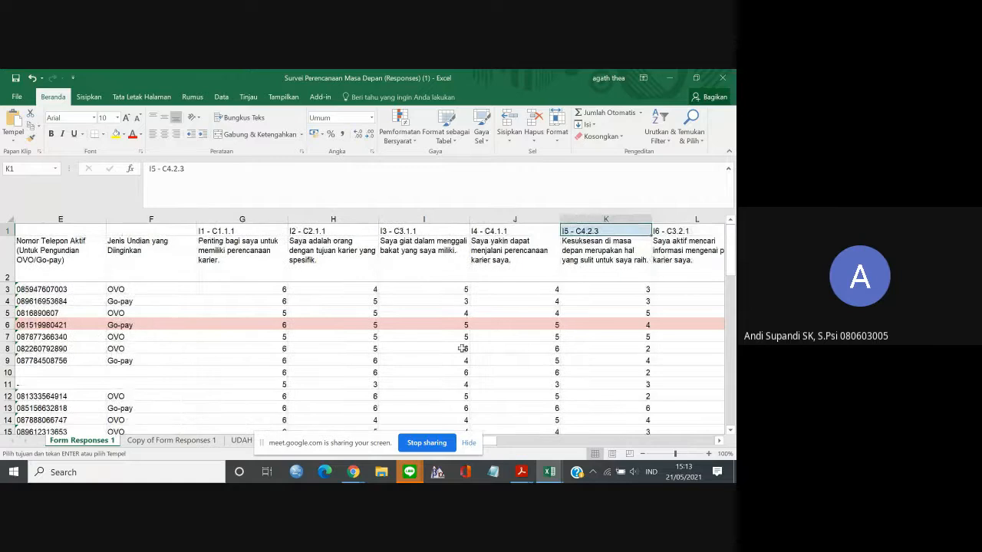
Enlarge the sheet view to 140% and point out the item codes I1 - C1.1.1 and I5 - C4.2.3.
left_click(707, 454)
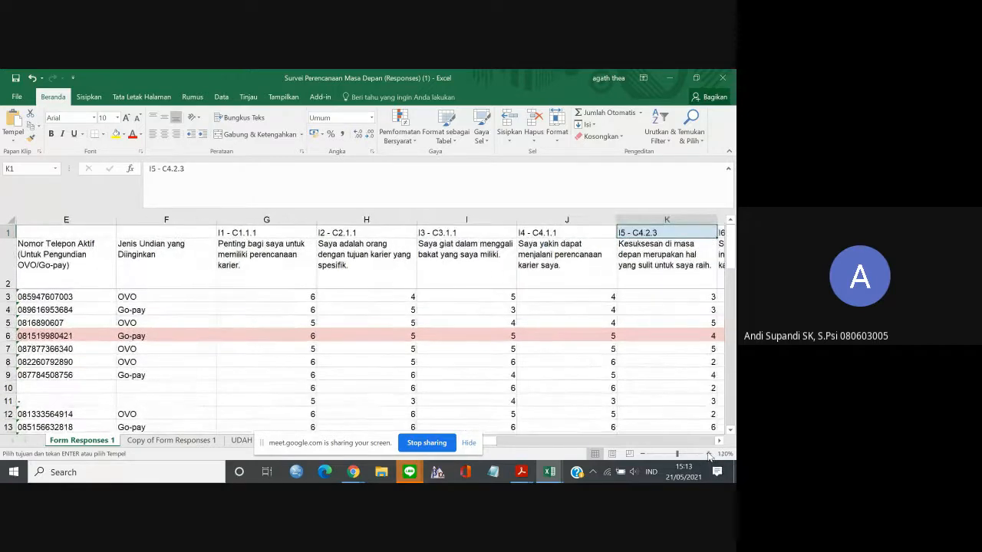
left_click(708, 454)
left_click(707, 454)
left_click(708, 454)
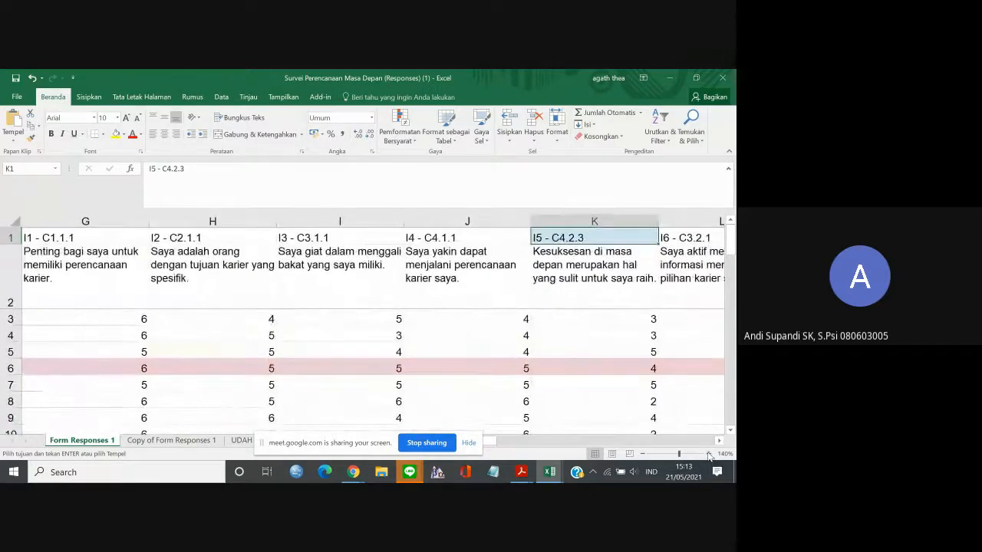
left_click(102, 234)
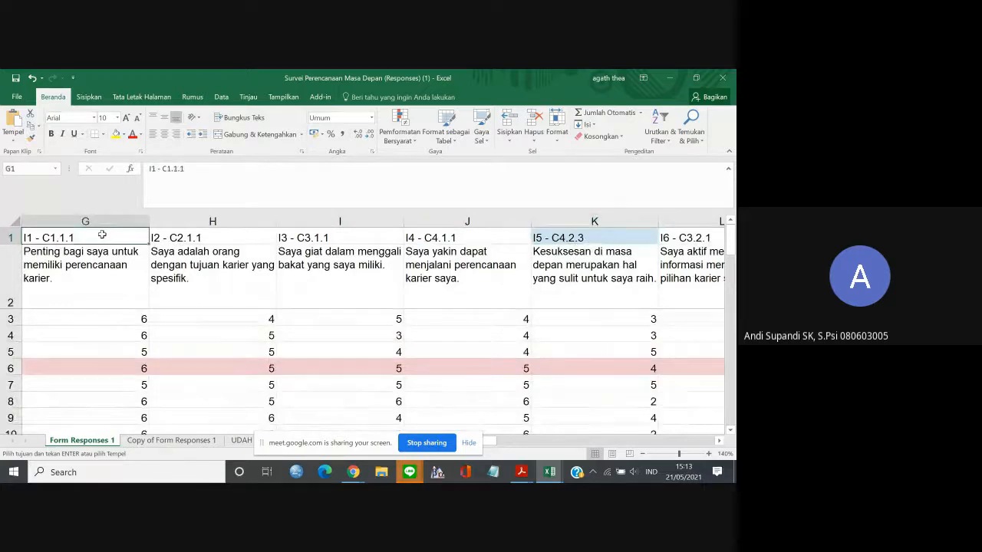
left_click(554, 239)
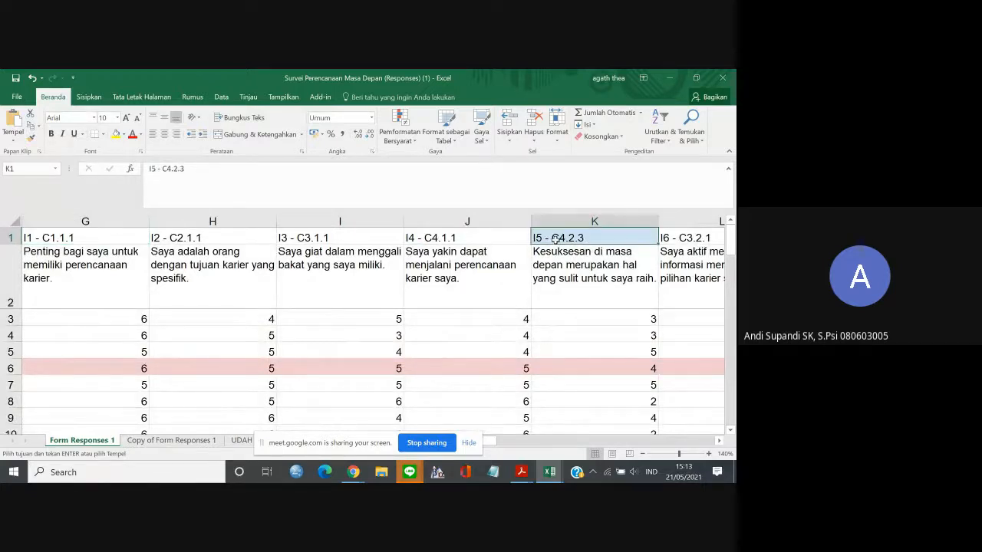
Change the item code in G1 to I1_C1.1.1, replacing the spaced hyphen with an underscore.
left_click(558, 264)
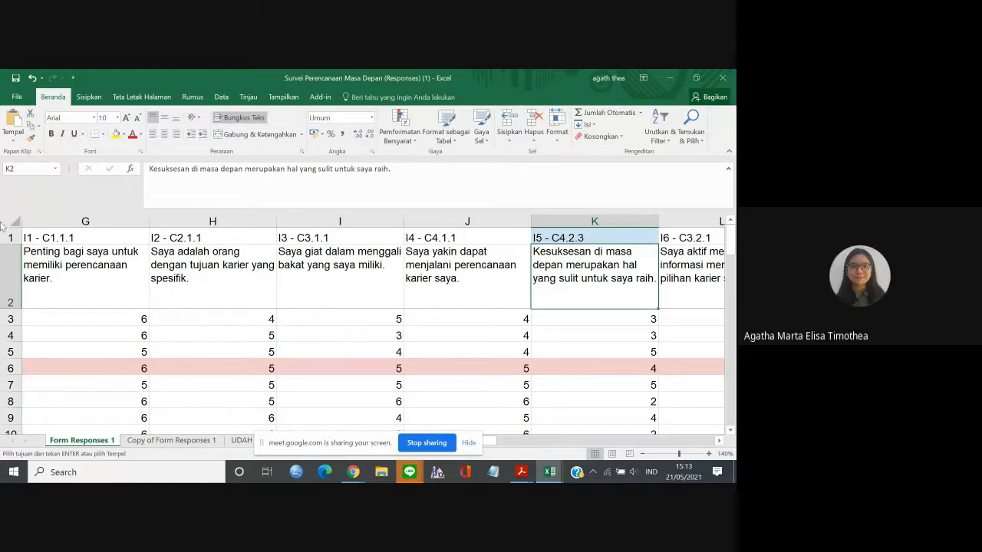
left_click(81, 231)
key("Escape")
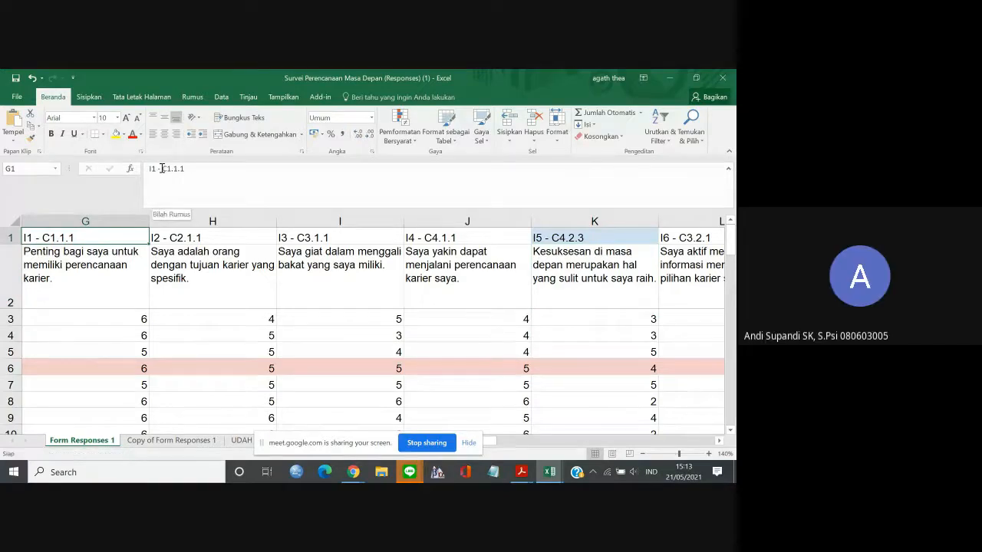
left_click(162, 168)
key("BackSpace")
type("_")
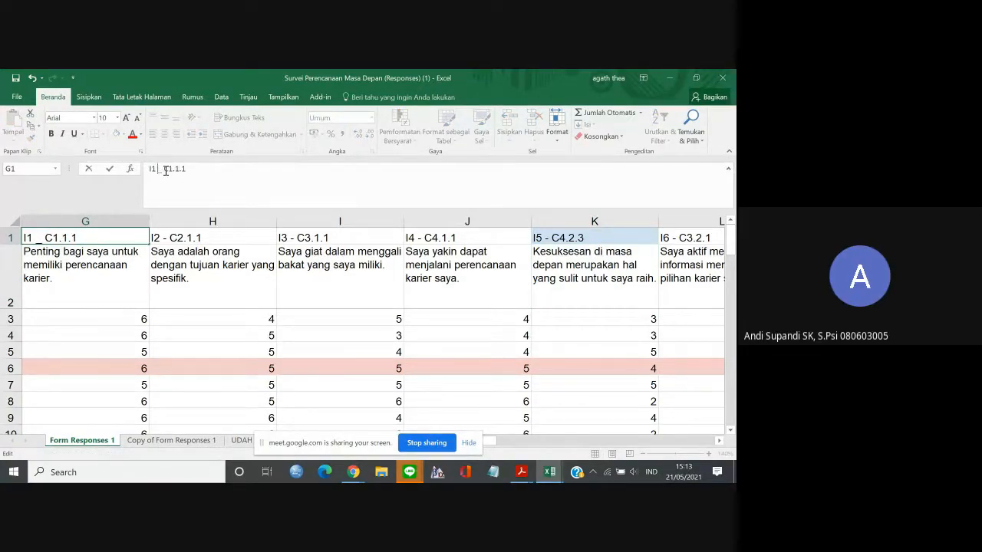
key("BackSpace")
key("Right")
key("Right")
key("BackSpace")
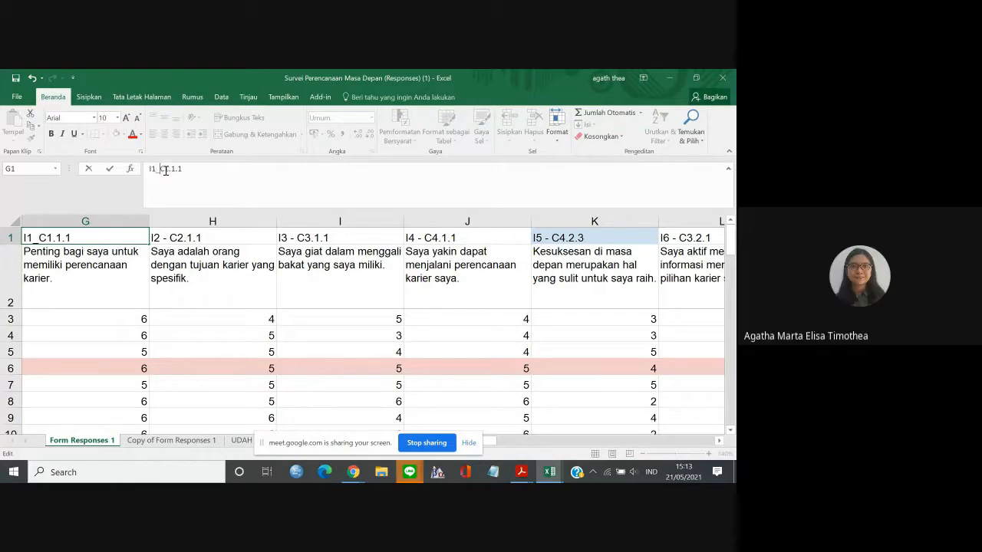
left_click(185, 239)
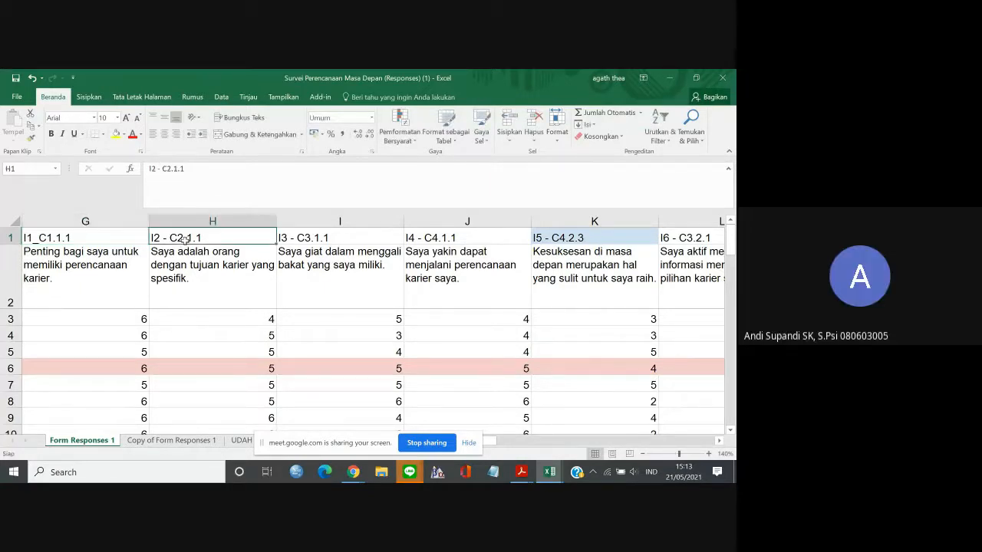
Replace the periods in G1's item code with underscores so it reads I1_C1_1_1.
left_click(92, 239)
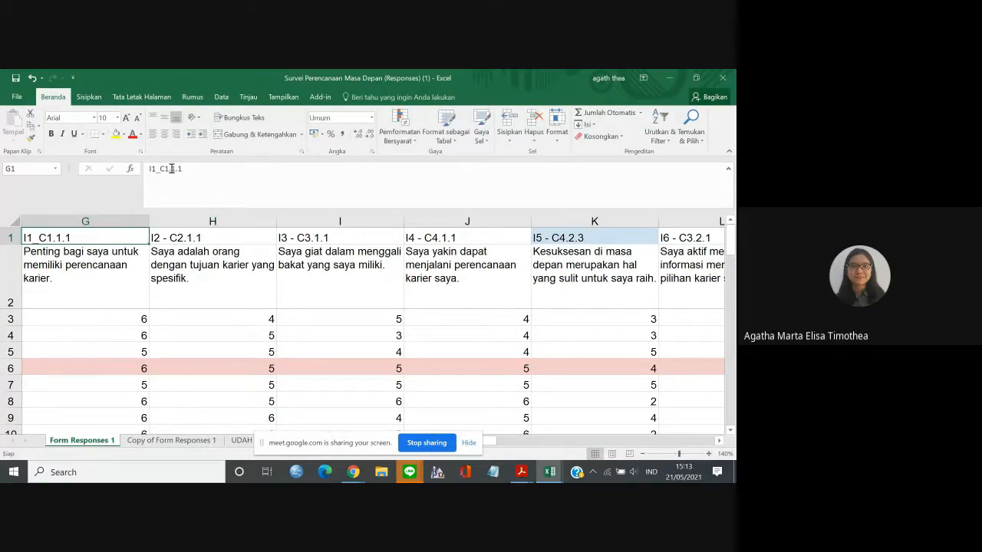
left_click(172, 169)
key("BackSpace")
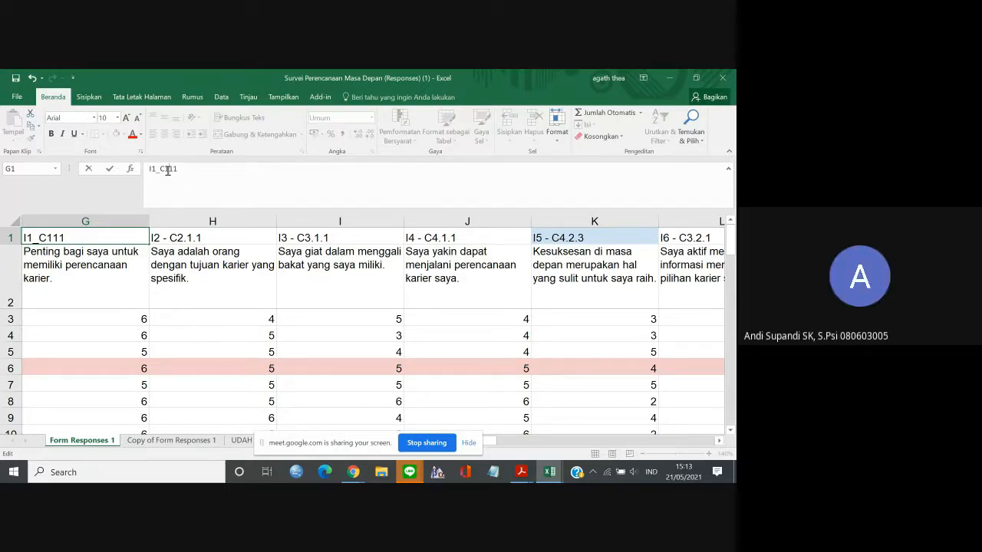
type(".")
key("BackSpace")
type("_")
key("BackSpace")
left_click(204, 239)
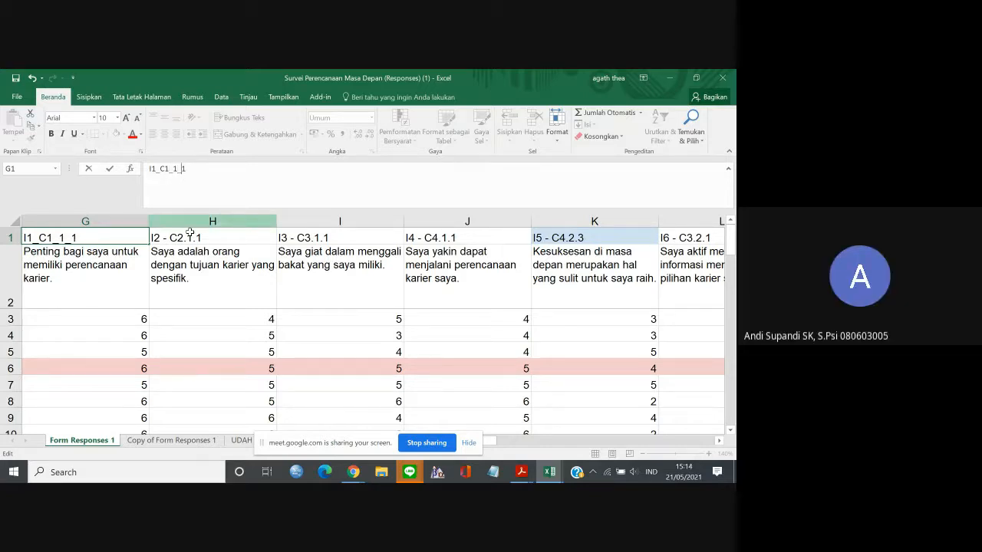
Rewrite the item code in H1 as I2_C2_1_1.
left_click(163, 171)
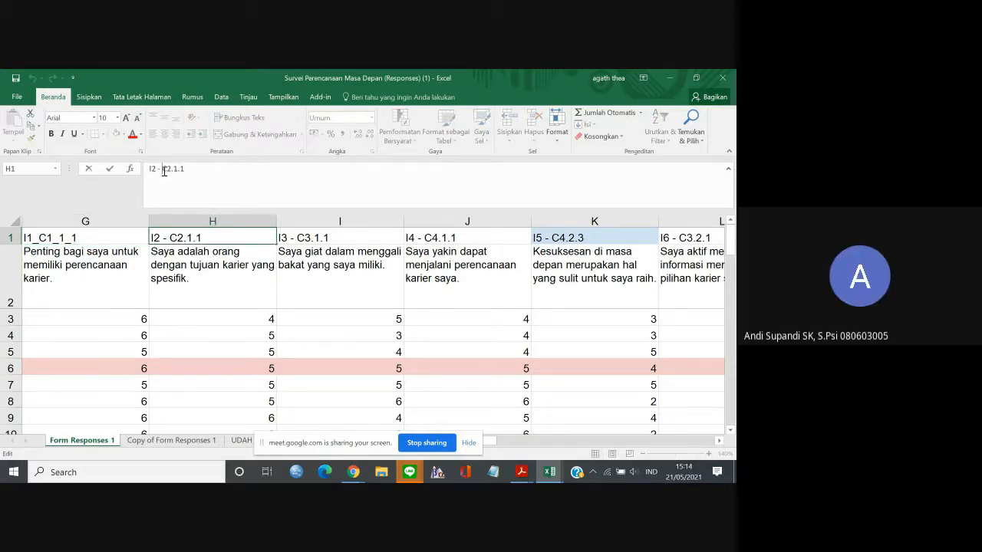
key("BackSpace")
key("BackSpace")
key("BackSpace")
type("_")
left_click(172, 170)
key("BackSpace")
type("_")
key("Delete")
type("_")
left_click(349, 243)
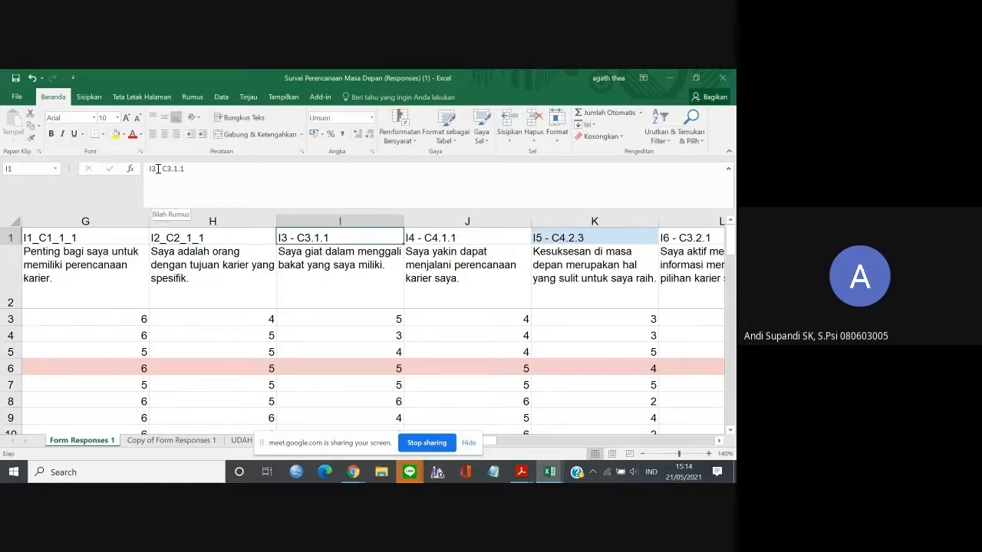
Insert an underscore before the hyphen in I1's item code, making it I3_- C3.1.1.
left_click(158, 169)
key("BackSpace")
type("_")
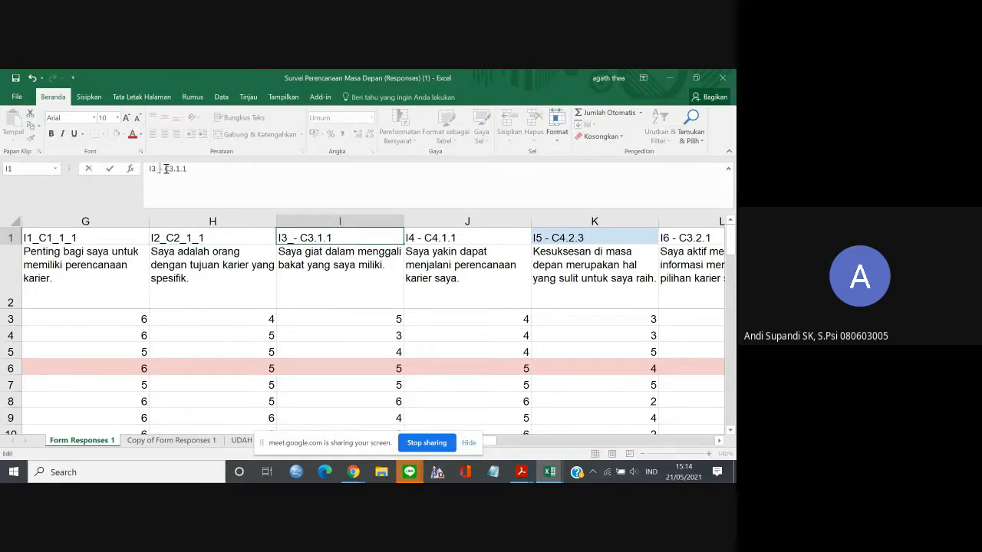
Replace every period with an underscore in the item codes of I1:AP1.
left_click_drag(300, 238, 575, 233)
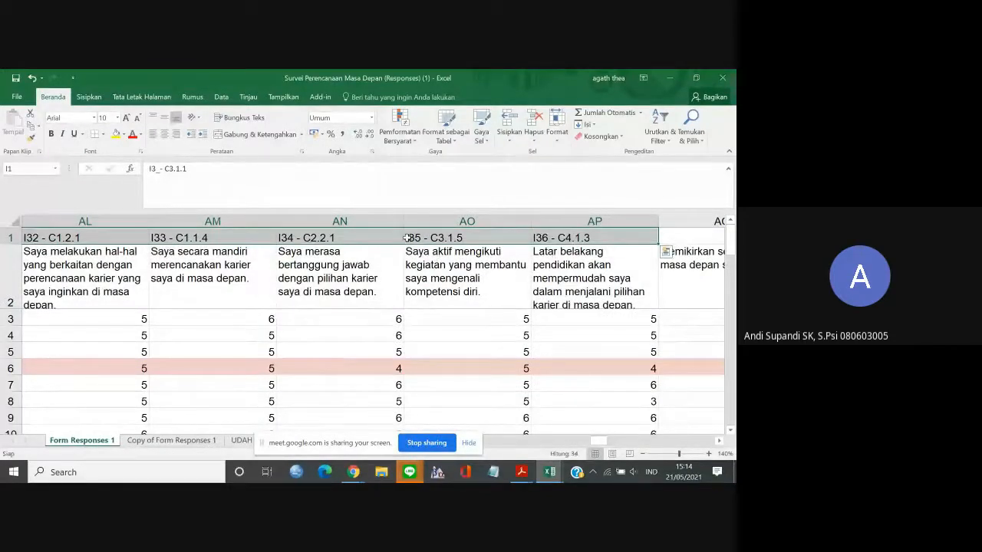
key("ctrl+h")
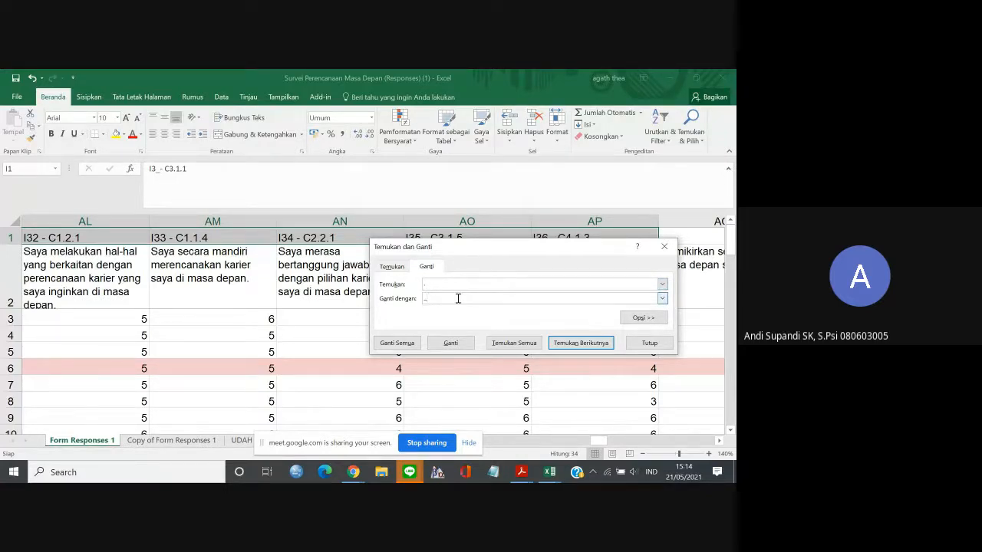
left_click(403, 347)
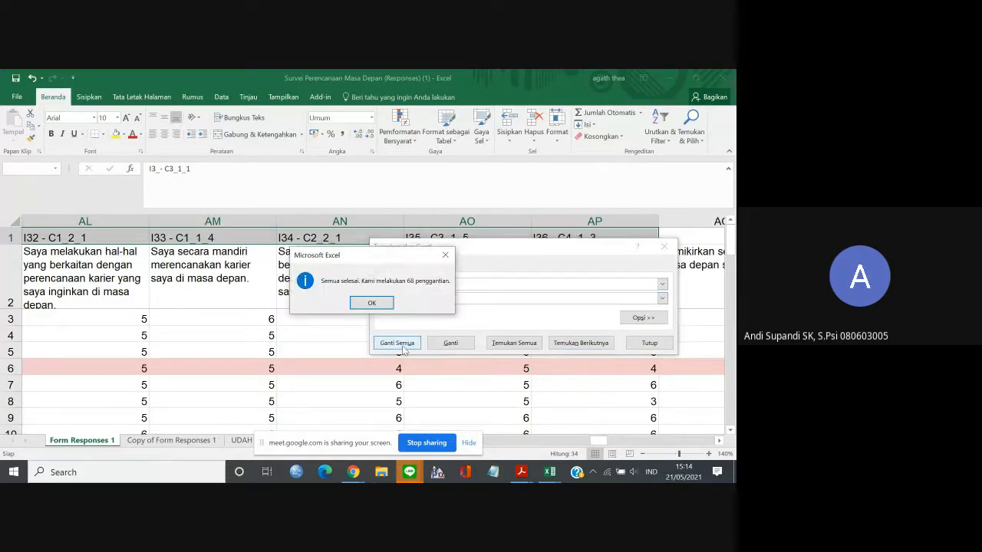
left_click(372, 303)
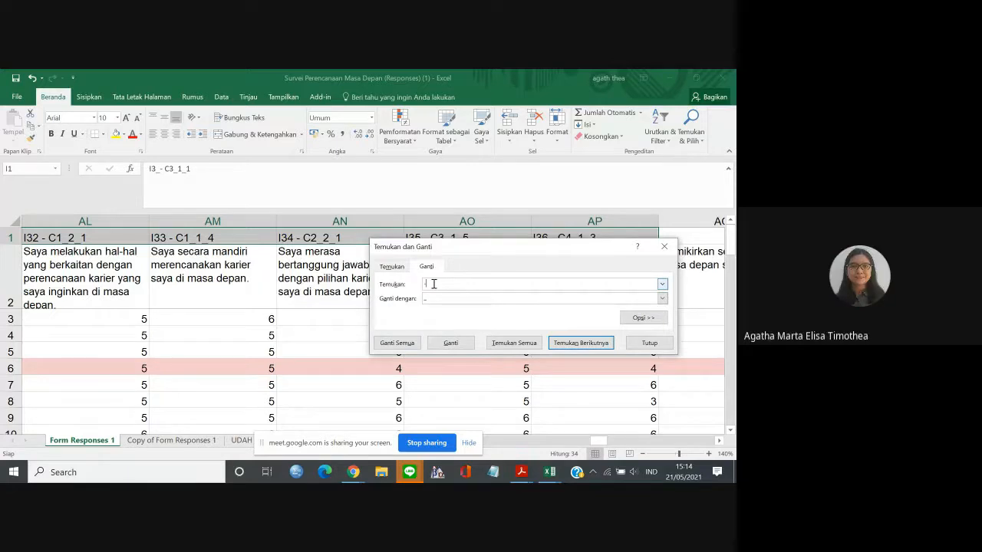
Try replacing every hyphen with an underscore in the item codes of I1:AP1, and undo the replacement.
left_click(399, 343)
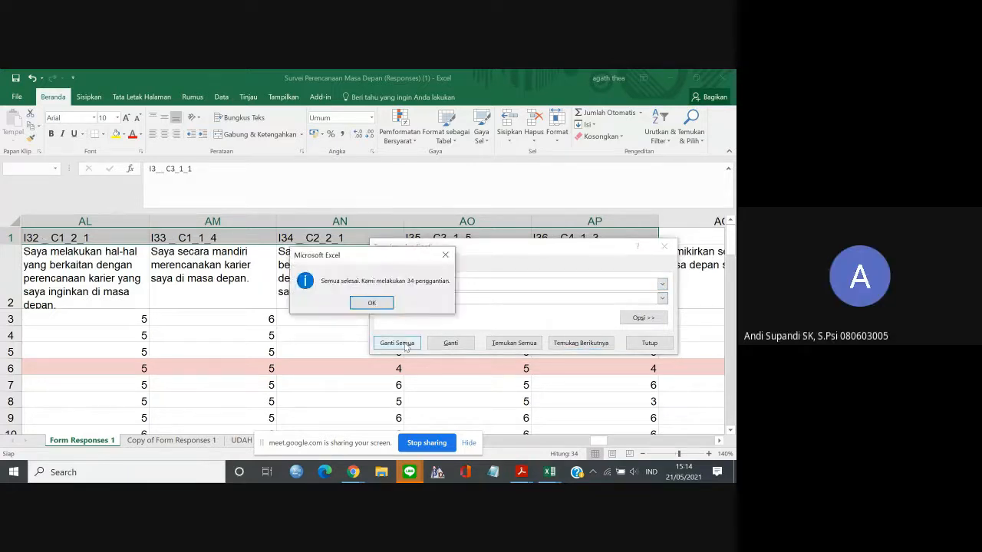
key("Return")
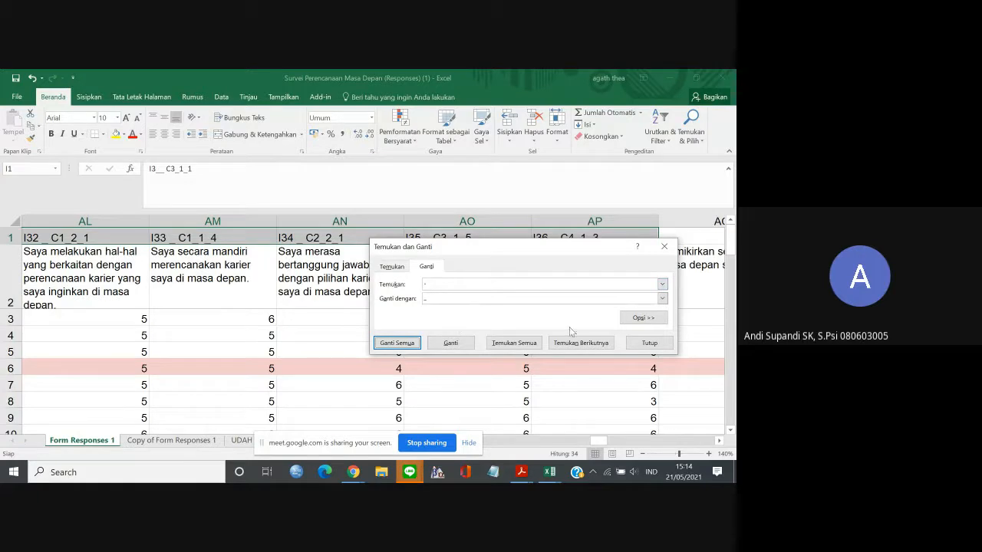
left_click(663, 246)
key("ctrl+z")
key("ctrl+q")
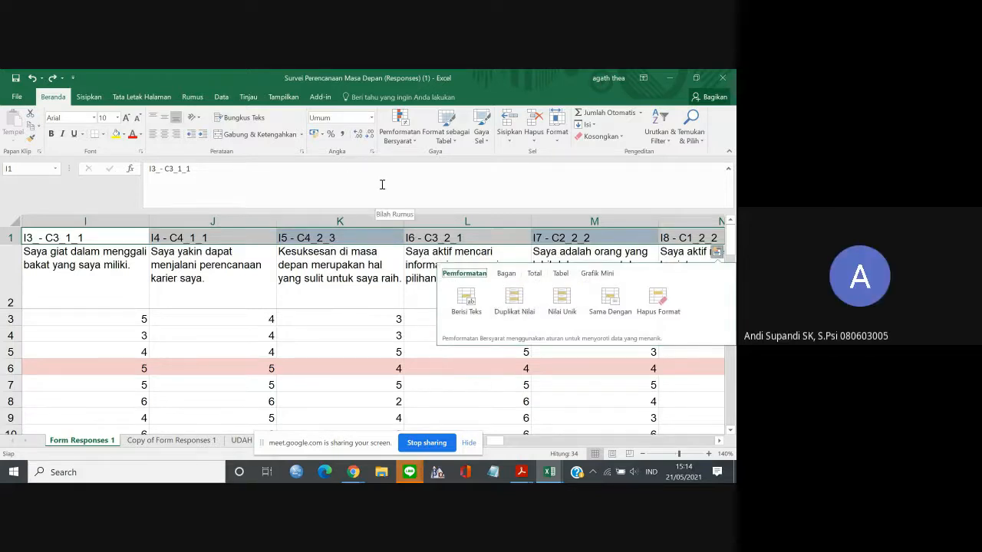
left_click(713, 239)
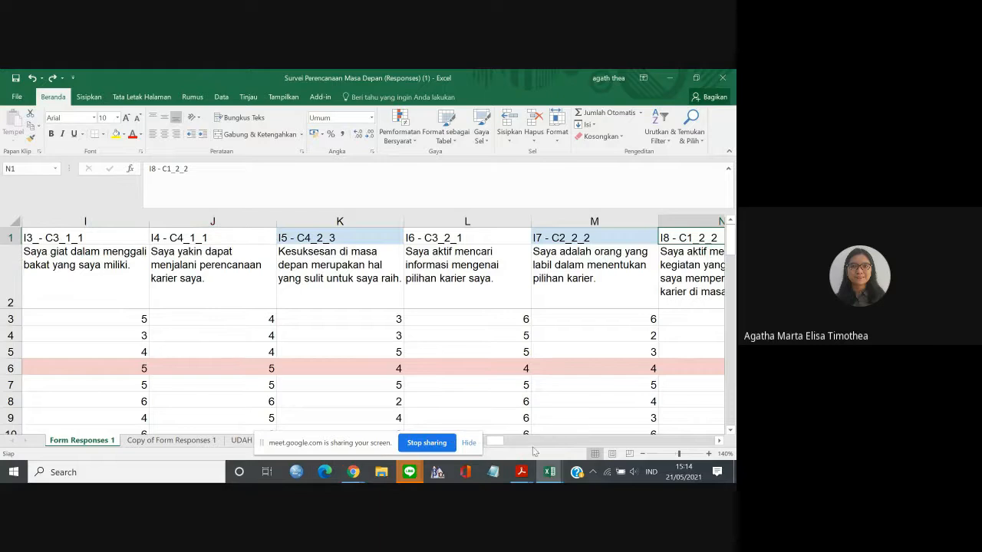
Replace every hyphen together with its surrounding spaces by an underscore in the item codes of I1:AP1.
mouse_move(495, 442)
left_mouse_down()
mouse_move(472, 445)
mouse_move(484, 444)
left_mouse_up()
left_click_drag(464, 237, 180, 238)
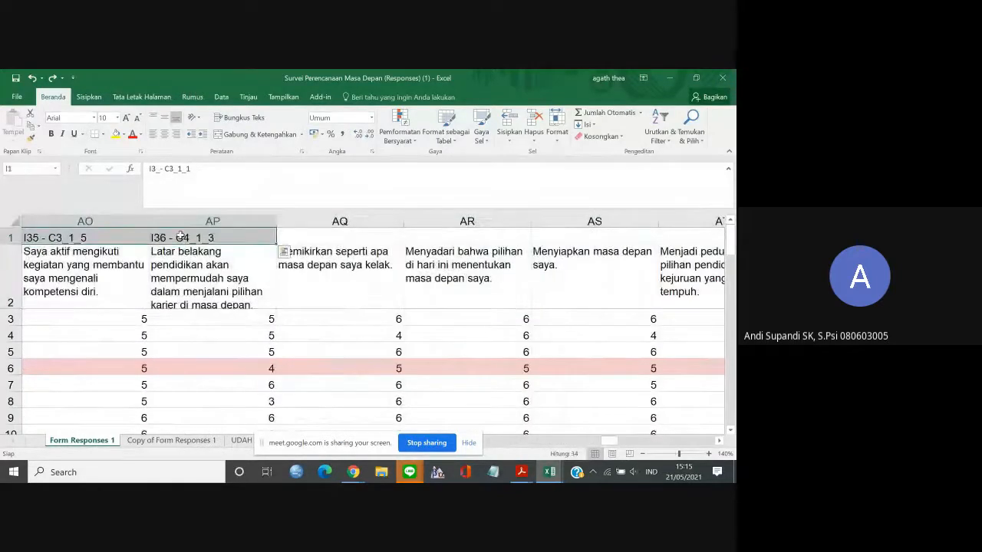
key("ctrl+h")
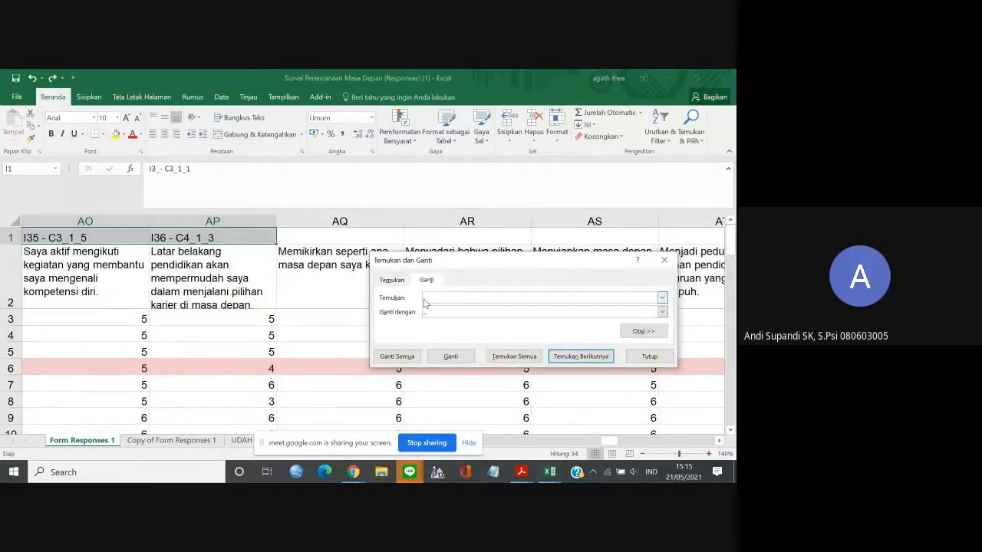
left_click(397, 356)
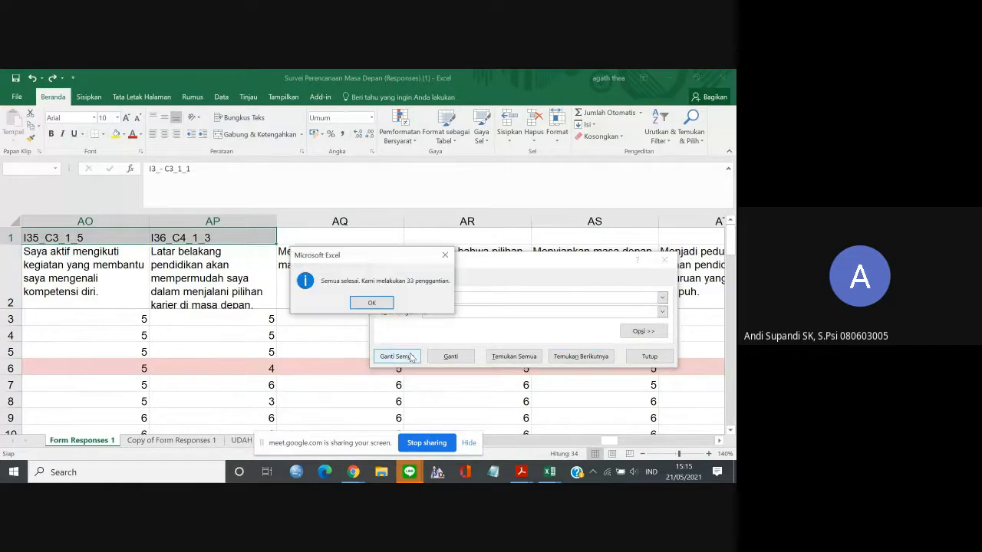
left_click(361, 303)
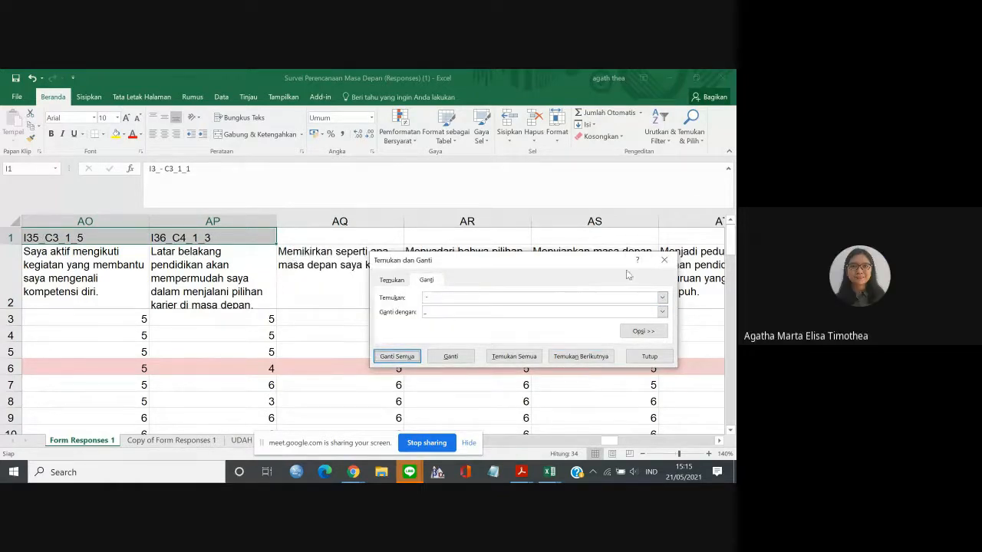
left_click(663, 261)
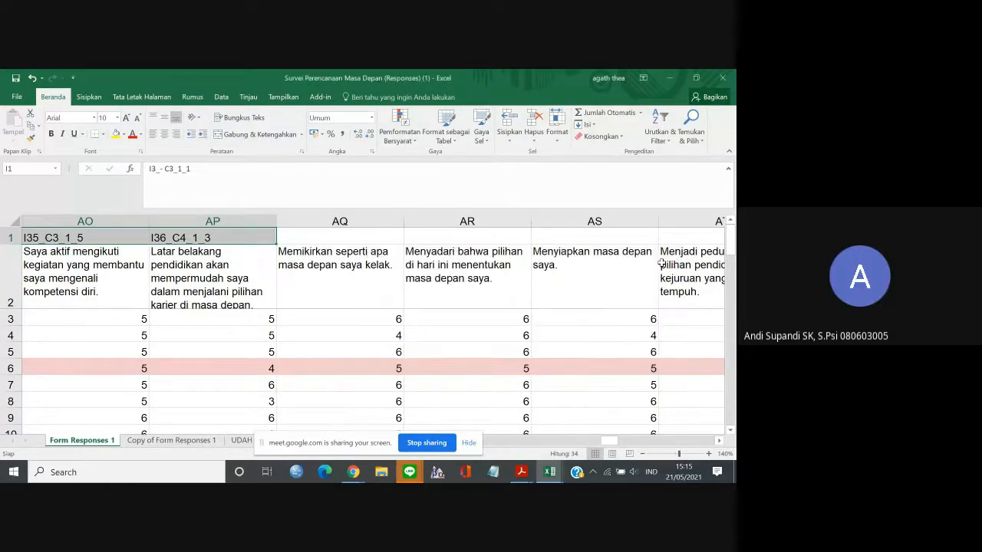
Review the reformatted item codes along row 1, going back from I36_C4_1_3 to I22_C3_1_3 and forward to AQ1.
left_click(259, 237)
key("Left")
key("Left")
key("Left")
key("Left")
key("Left")
key("Left")
key("Left")
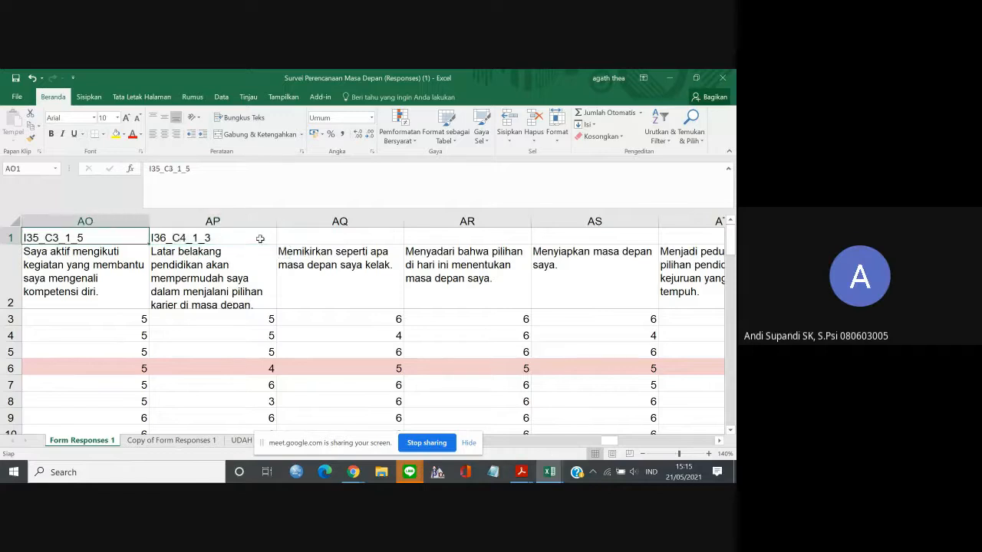
key("Left")
key("Left")
key("Left")
key("Left")
key("Left")
key("Left")
key("Left")
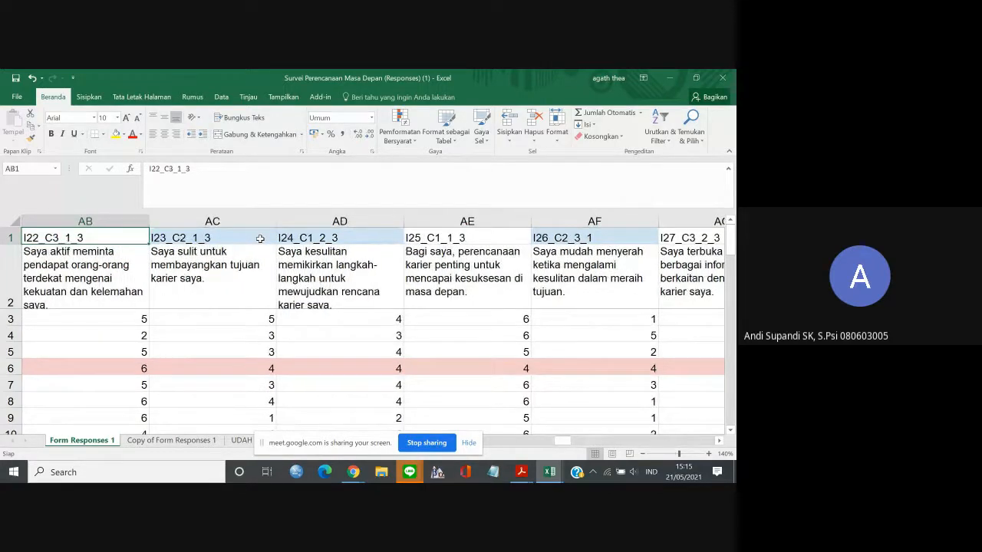
key("Right")
key("Right")
key("Right")
key("Right")
key("Right")
key("Right")
key("Right")
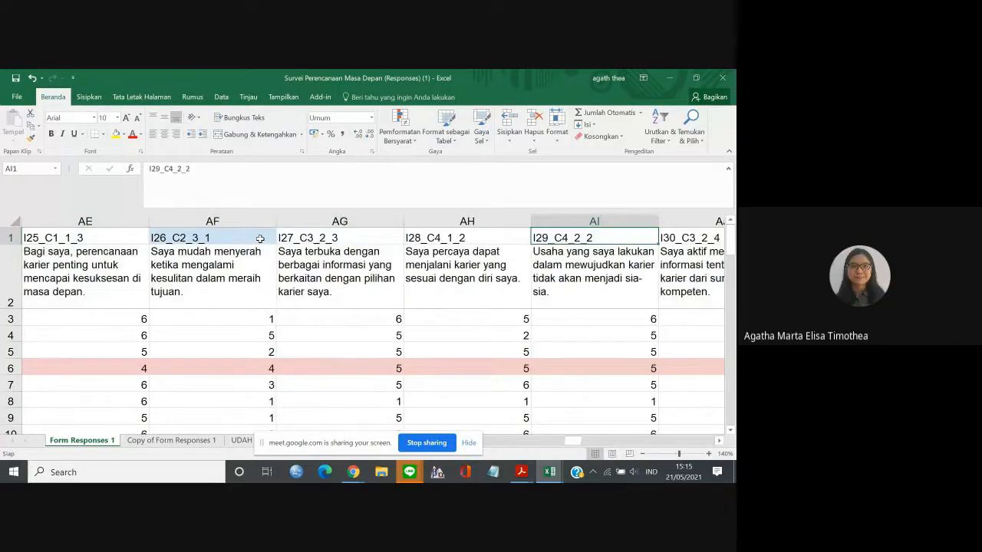
key("Right")
key("Right")
key("Right")
key("Right")
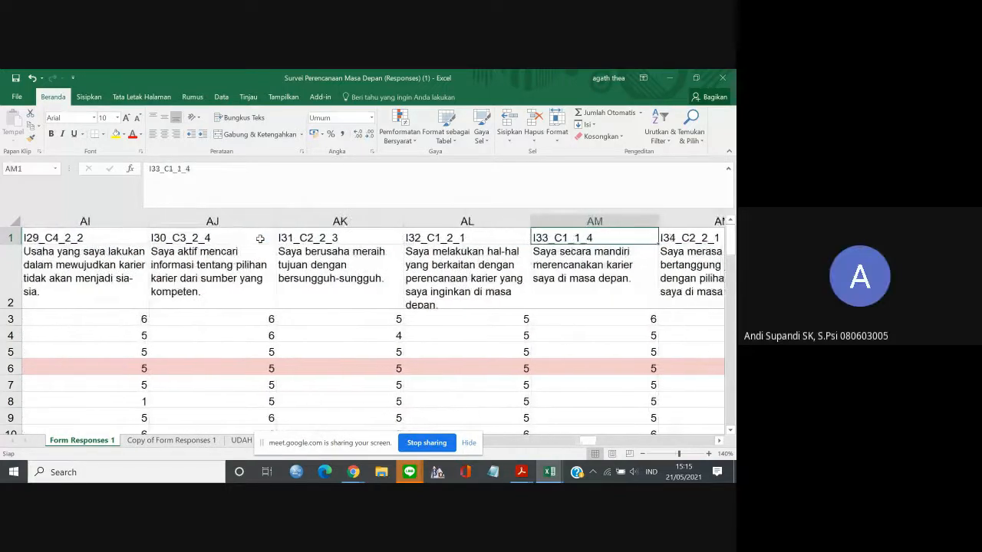
key("Right")
key("Right")
key("Right")
key("Right")
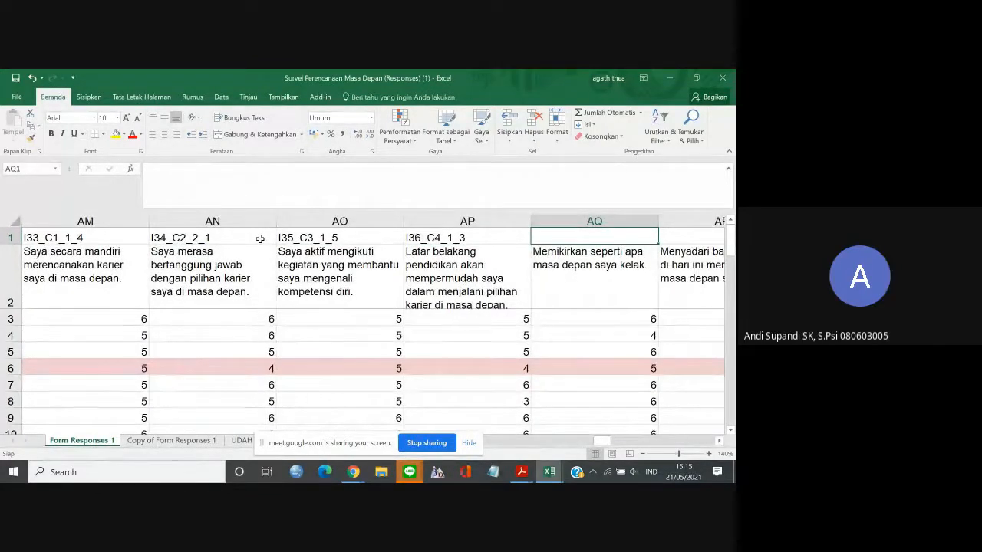
Copy the labels V1 through V24 from Copy of Form Responses 1 into row 1 of Form Responses 1, starting at AQ1.
left_click(200, 444)
key("Right")
key("Right")
key("Right")
key("Right")
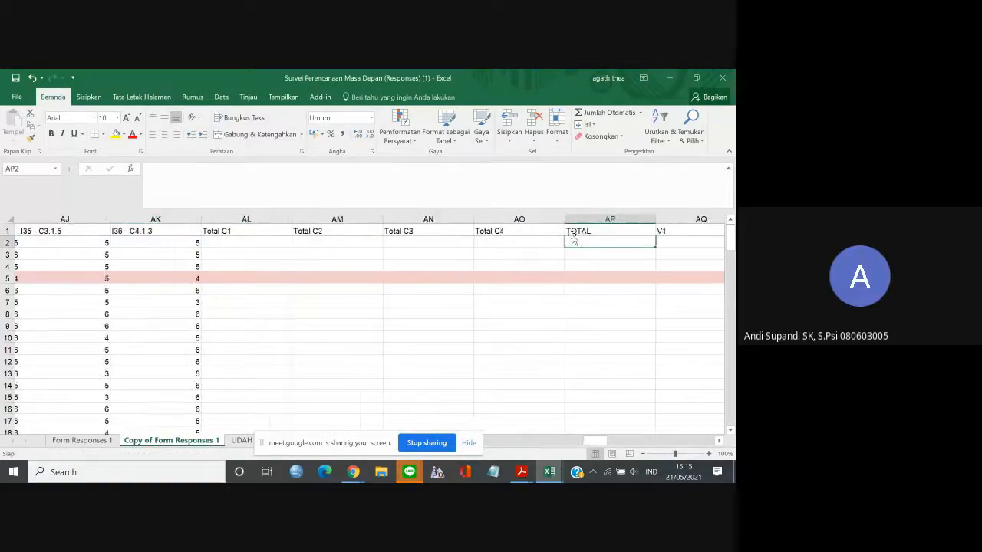
left_click_drag(419, 232, 539, 231)
key("ctrl+c")
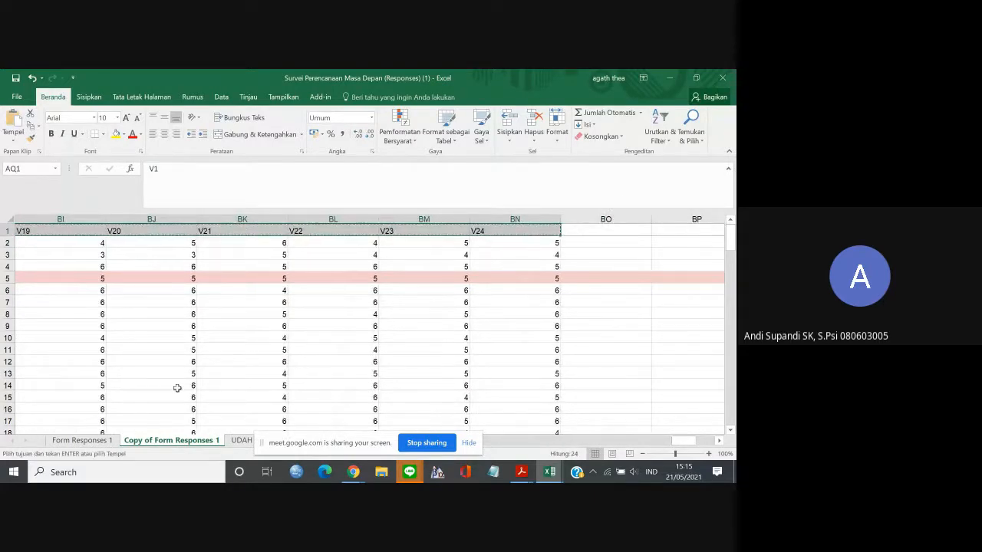
left_click(80, 441)
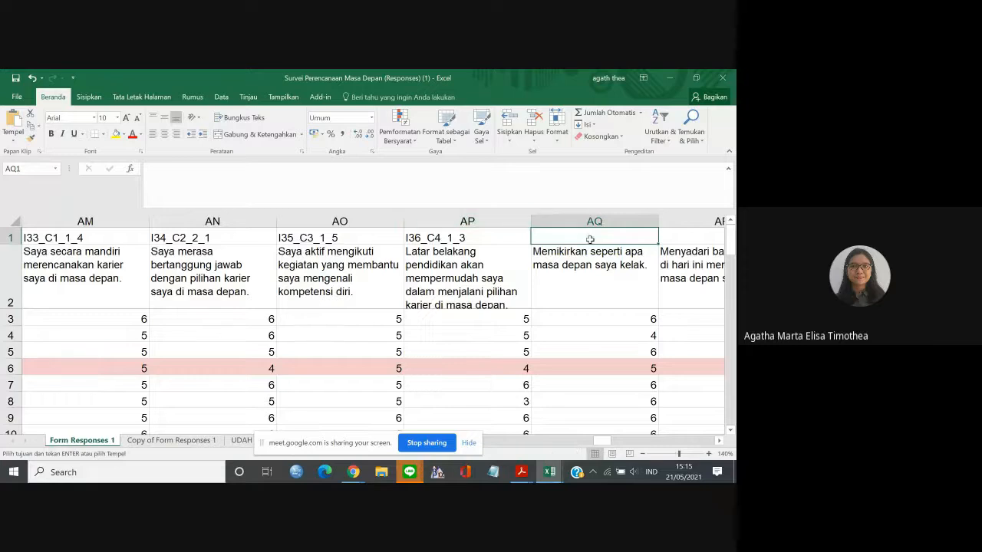
key("ctrl+v")
left_click(178, 178)
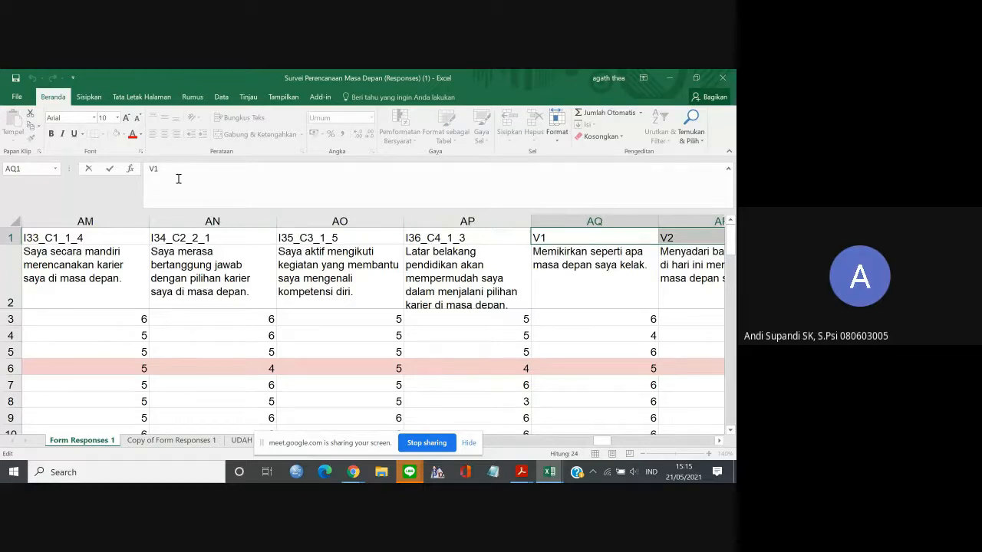
left_click(477, 298)
left_click(494, 239)
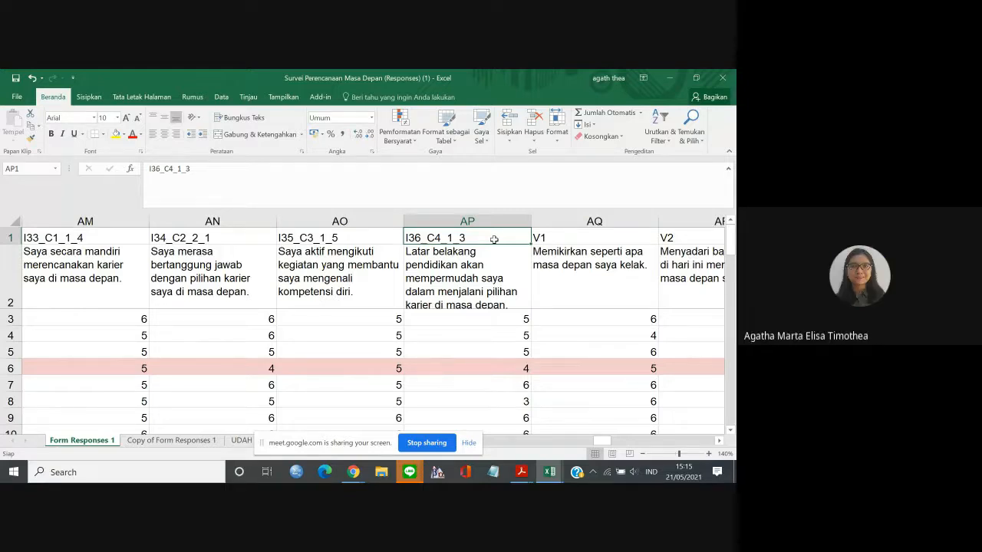
key("Left")
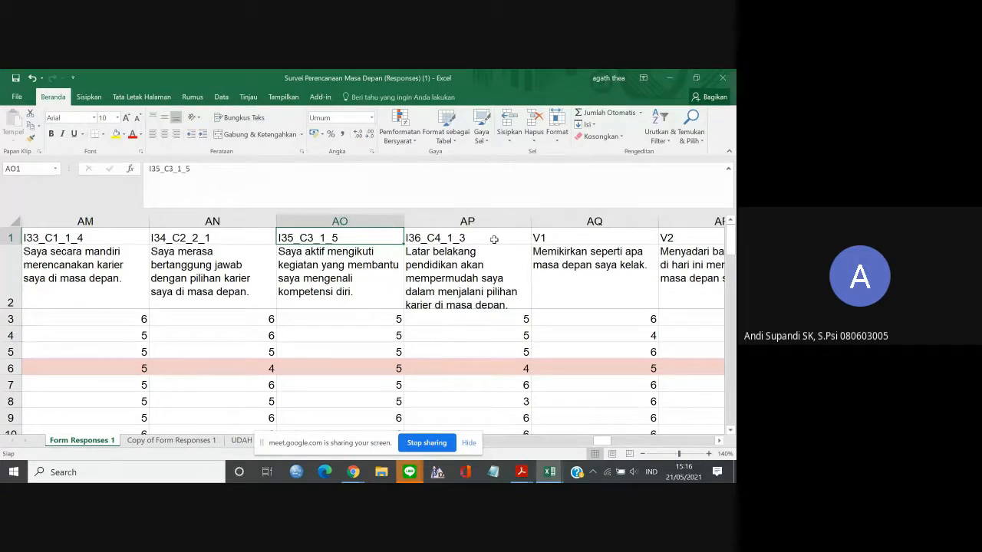
Copy the Timestamp heading from A2 into A1 of Form Responses 1.
key("Left")
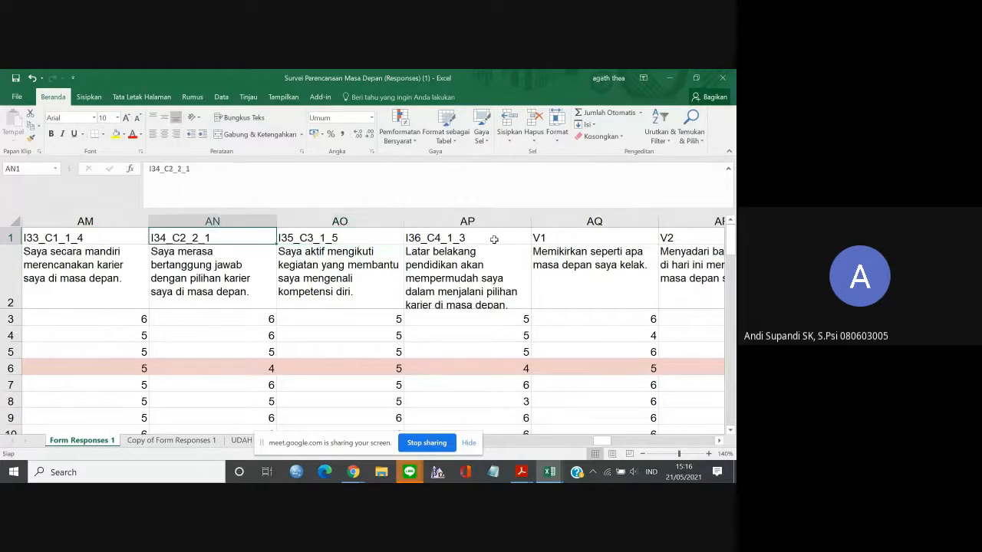
key("Left")
key("Left")
key("Left")
key("Left")
key("Left")
key("Left")
key("Left")
key("Left")
key("Left")
key("Left")
key("Left")
key("Left")
key("Left")
key("Left")
key("Left")
key("Left")
key("Left")
key("Left")
key("Left")
key("Left")
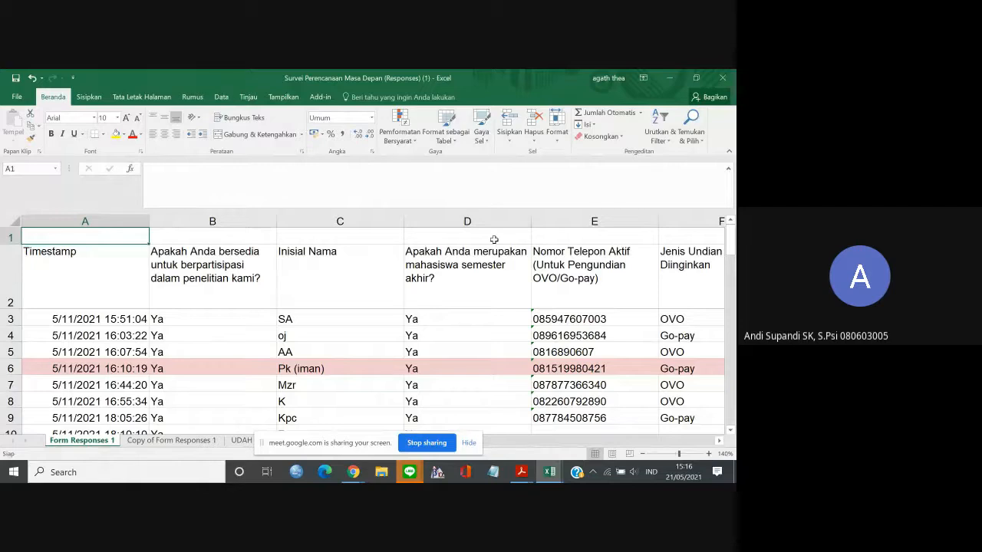
left_click(72, 268)
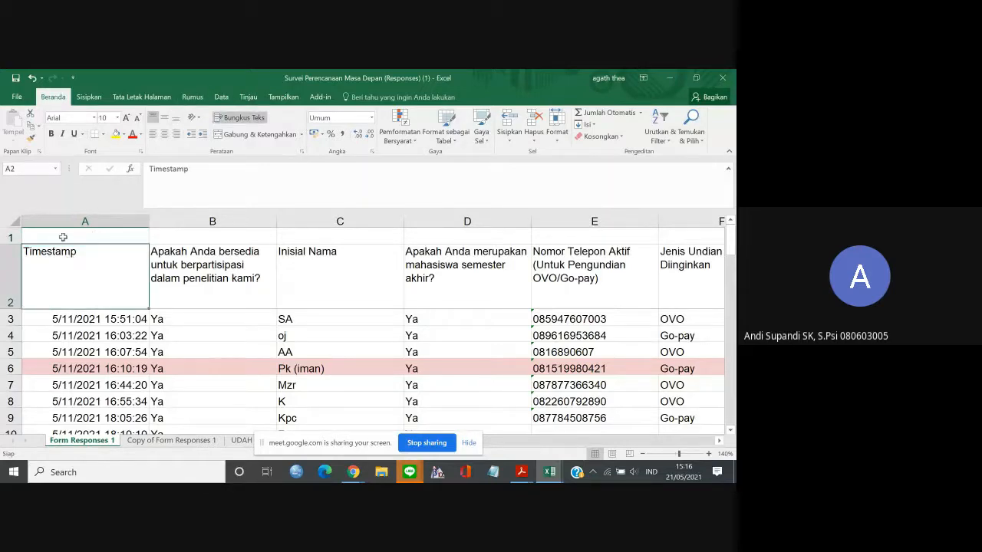
key("ctrl+c")
left_click(61, 237)
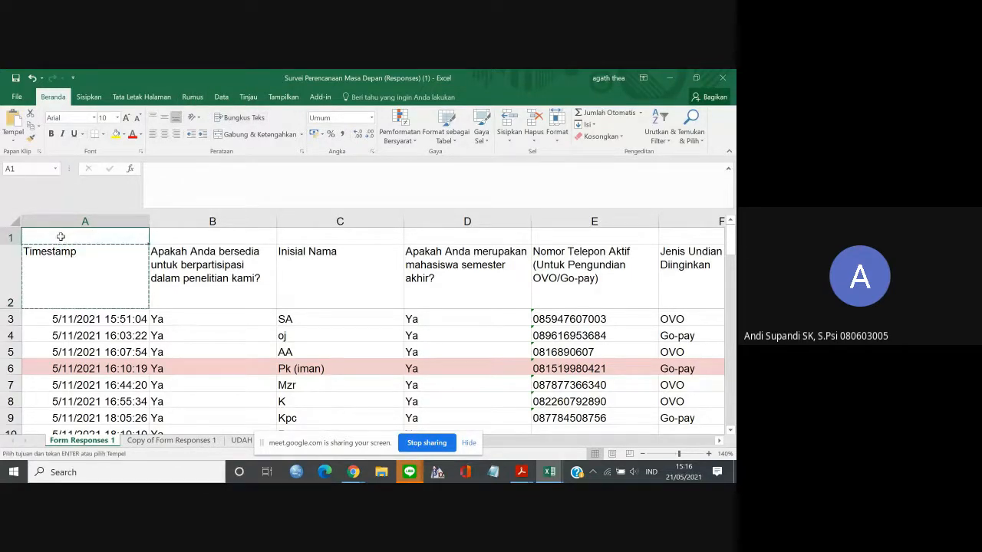
key("ctrl+v")
Enter the short column labels Kesediaan in B1 and Inisial in C1.
left_click(185, 234)
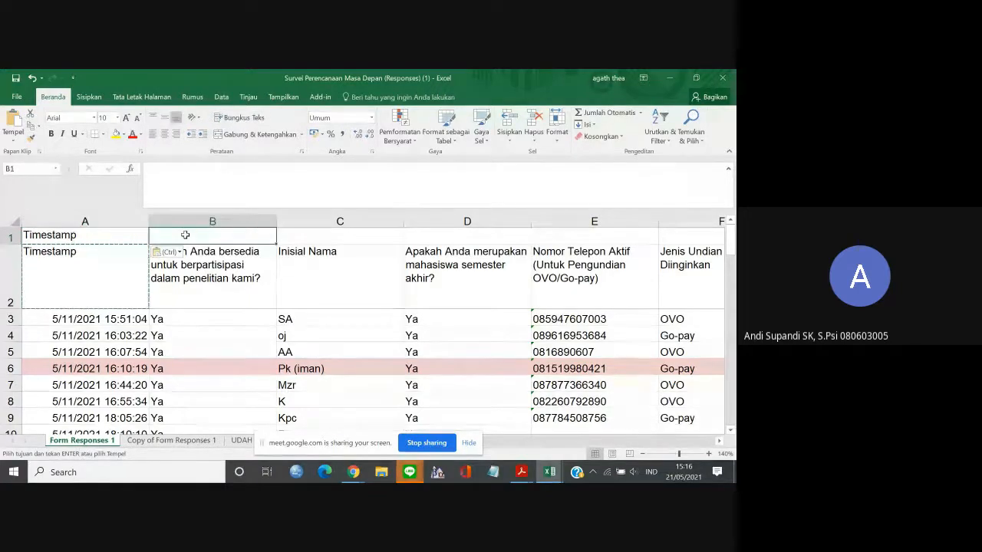
type("Ke")
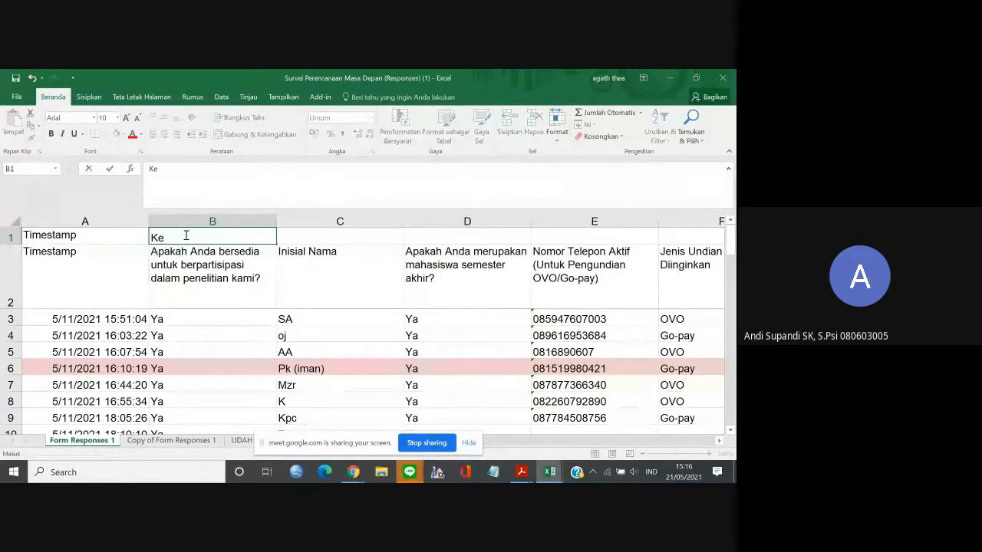
type("sediaan")
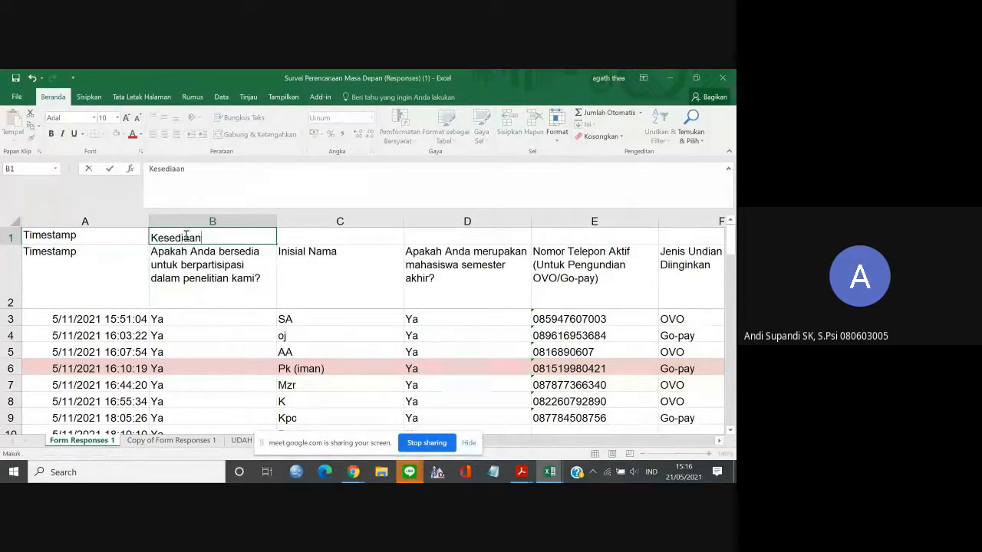
key("Tab")
type("I")
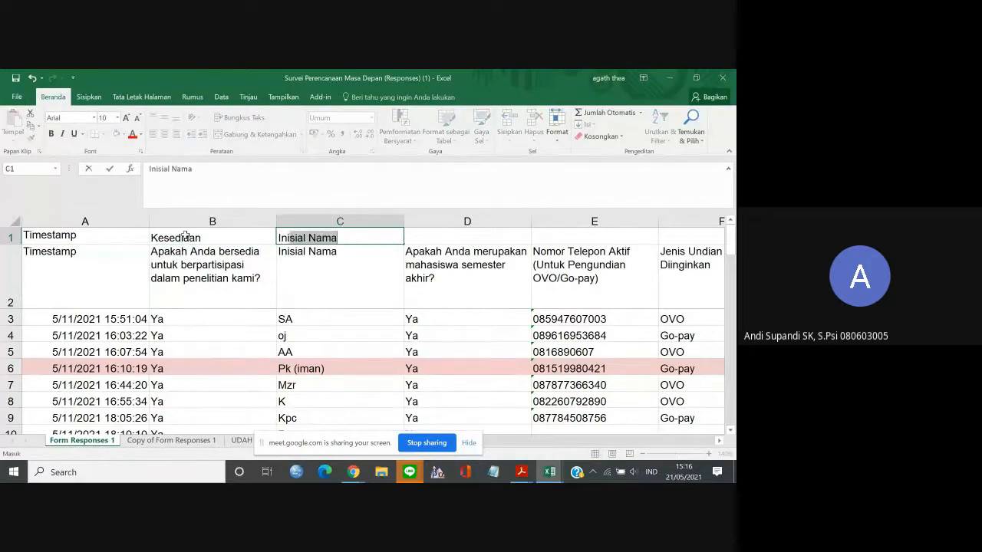
type("nisial")
key("Delete")
key("Tab")
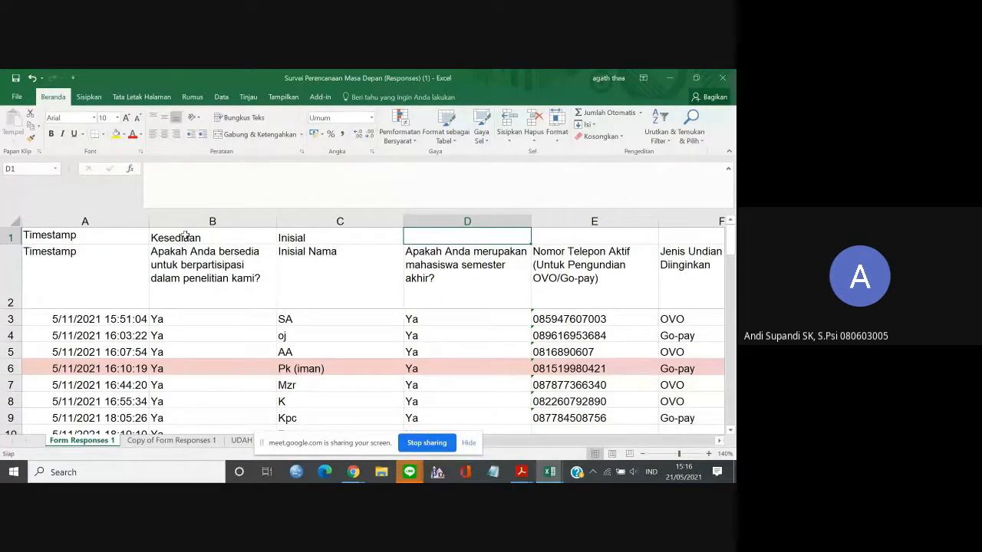
Enter the label TingatAkhir in D1 above the final-semester question.
type("T")
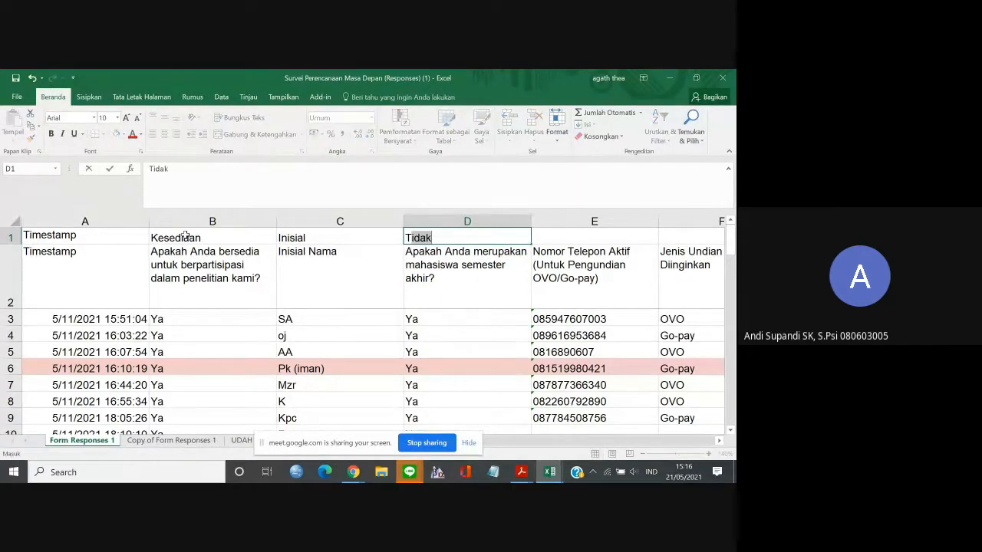
key("BackSpace")
key("BackSpace")
type("TingatAkhir")
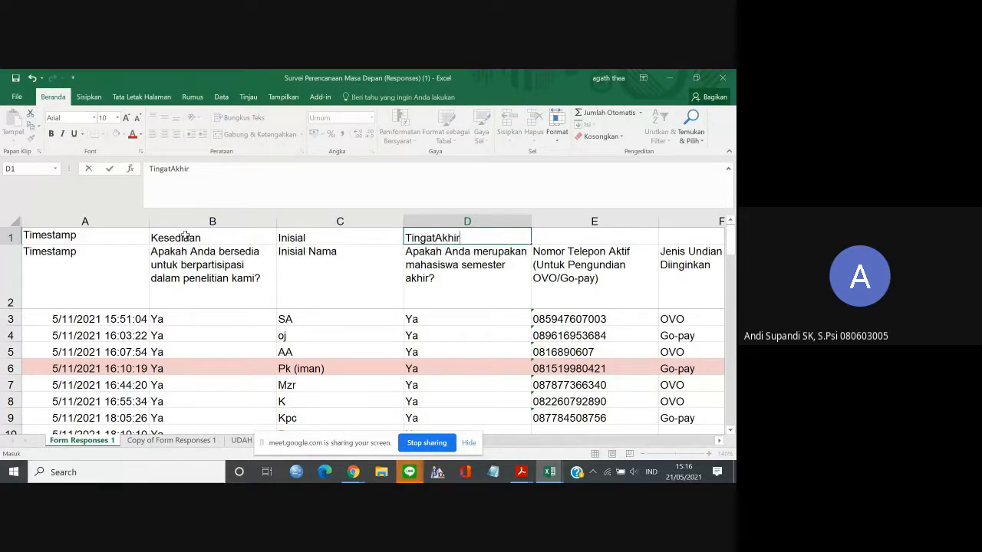
key("Tab")
Label the phone number column HP in E1 and the prize type column Undian in F1.
type("T")
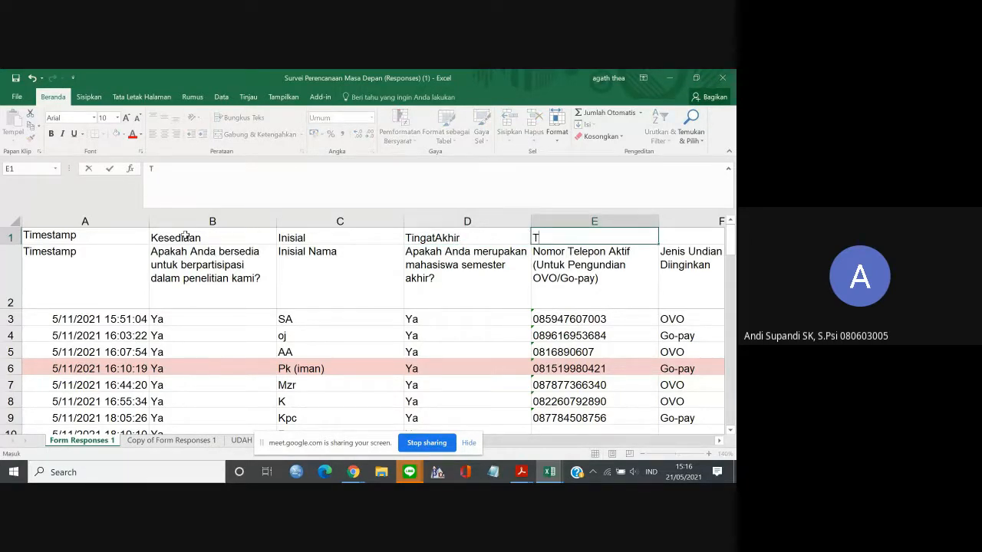
key("BackSpace")
key("BackSpace")
type("HP")
key("Tab")
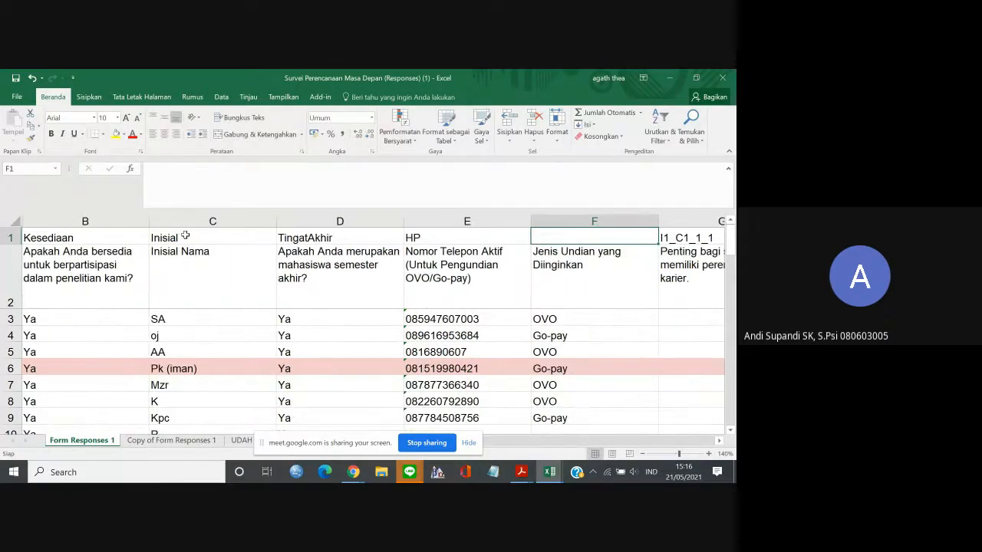
type("Undian")
key("Left")
key("Left")
key("Left")
key("Left")
key("Left")
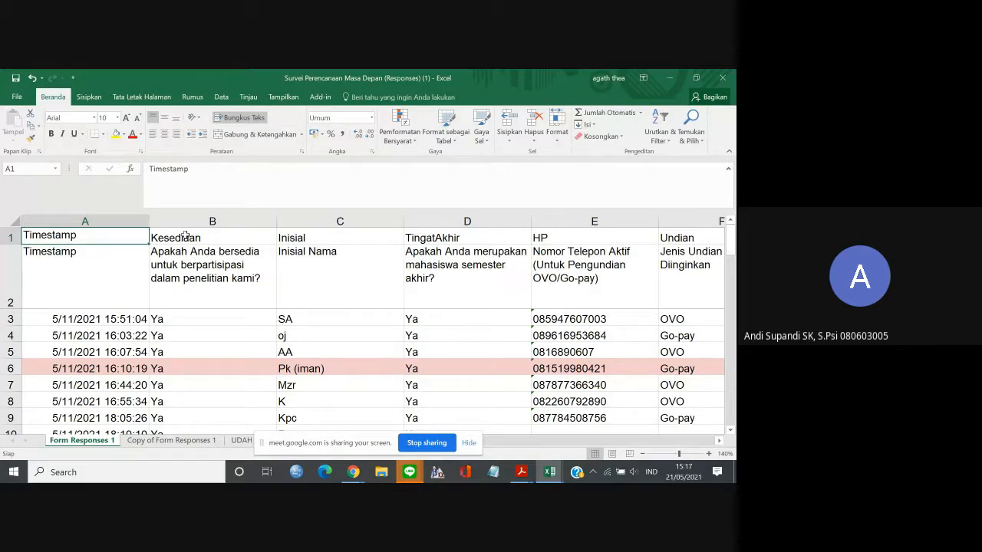
Create a copy of the Form Responses 1 sheet, placed before the original in the same workbook.
right_click(91, 443)
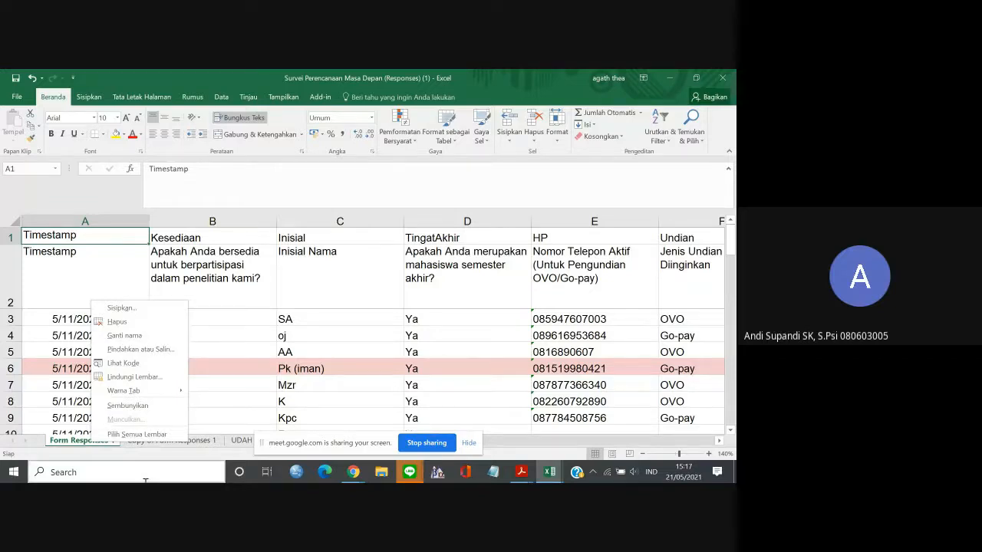
left_click(151, 351)
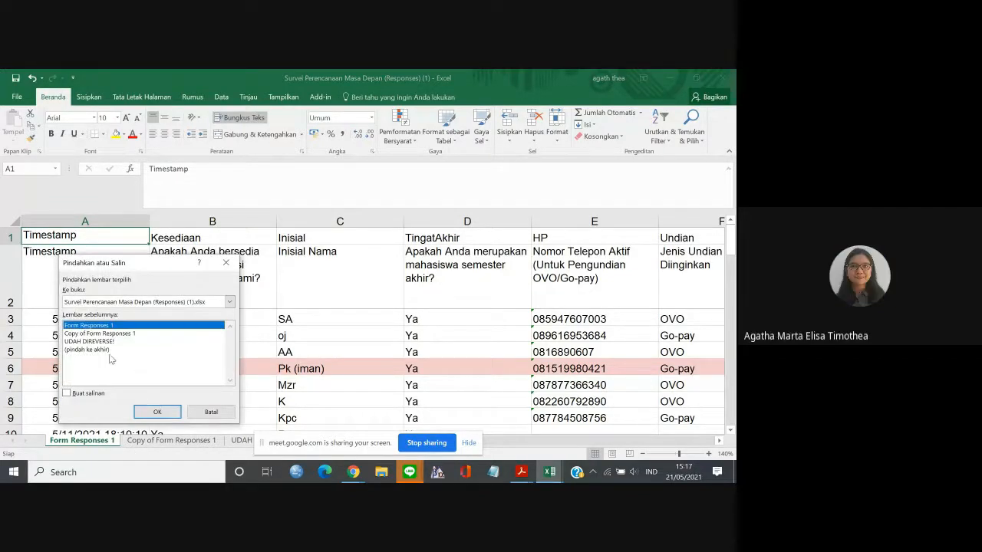
left_click(67, 393)
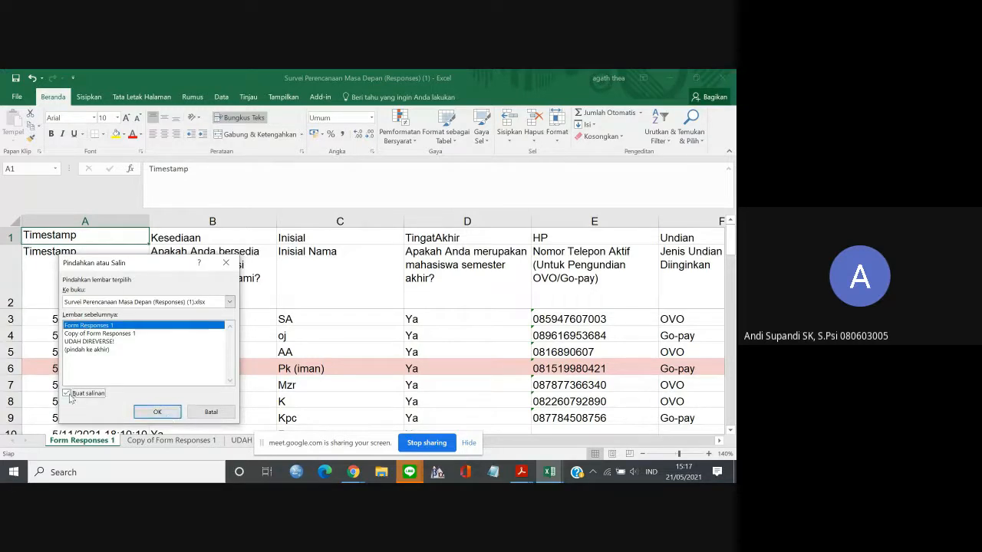
left_click(148, 411)
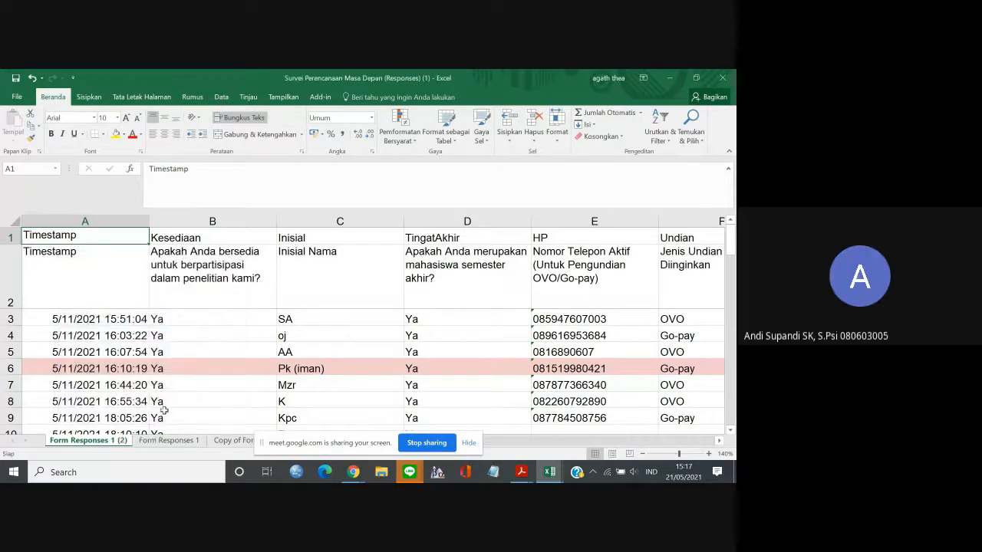
Hide the screen-sharing notice and rename the copied sheet as Data.
left_click(469, 442)
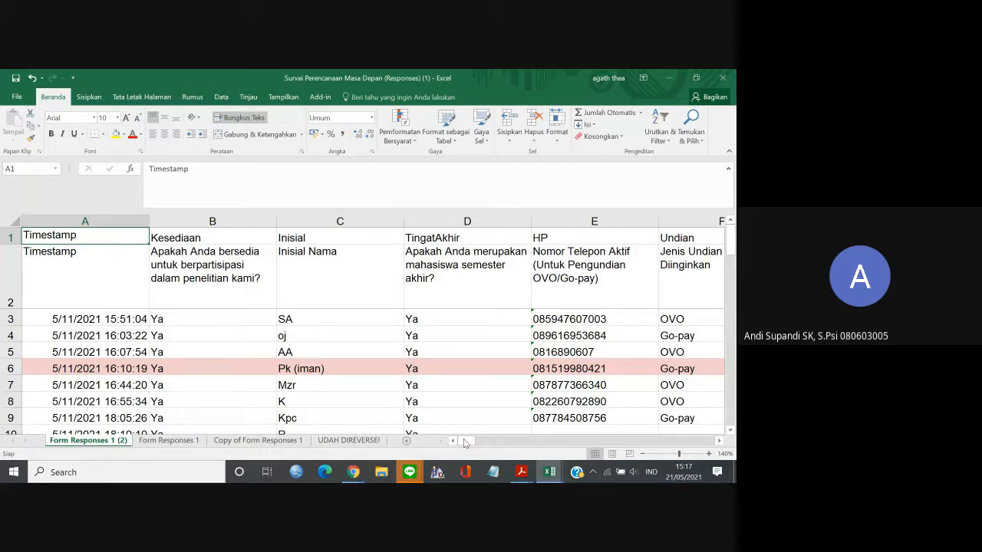
double_click(109, 441)
type("D")
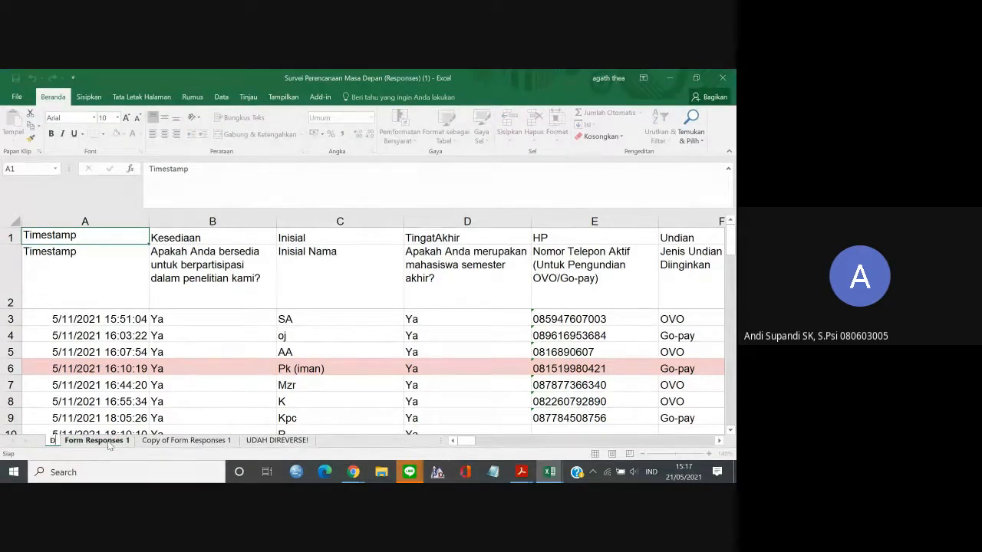
type("ata")
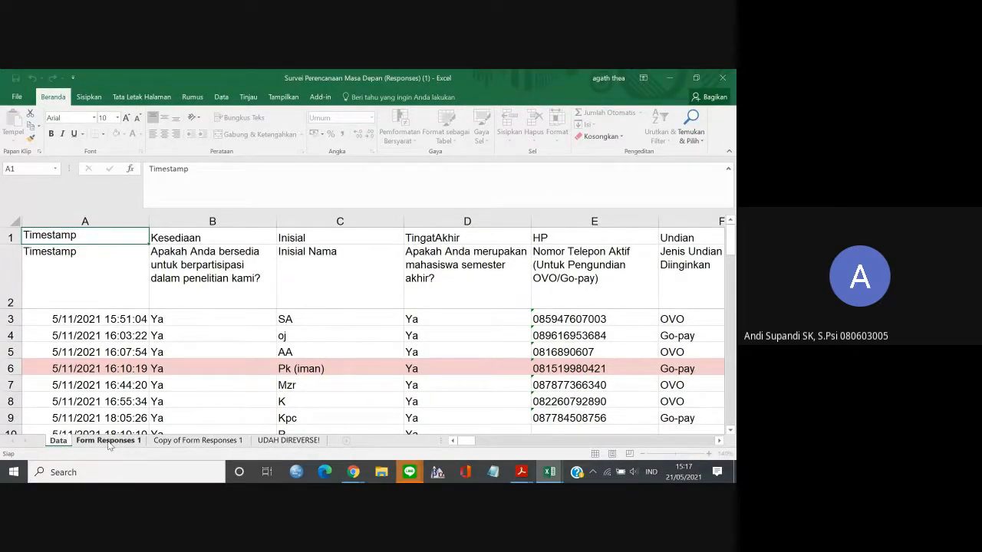
Delete row 2 with the full question texts from the Data sheet.
left_click(15, 276)
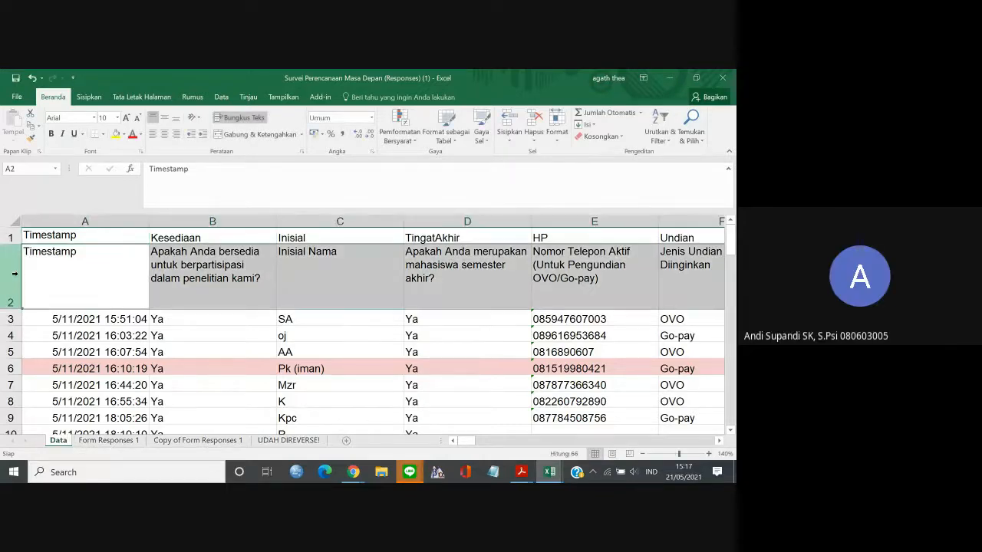
right_click(18, 276)
left_click(44, 367)
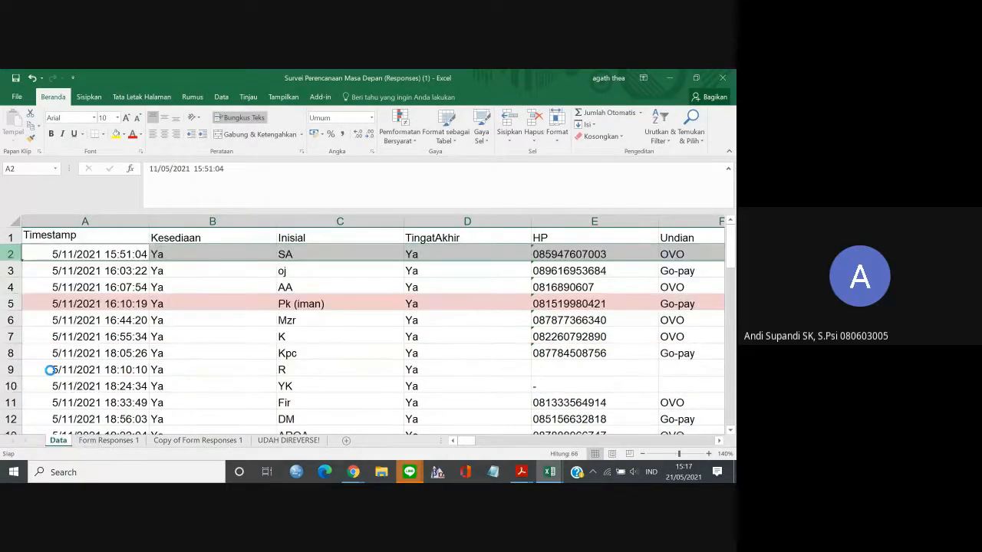
Correct the item code in I1 of the Data sheet to I3_C3_1_1, removing the leftover hyphen and space.
left_click(185, 238)
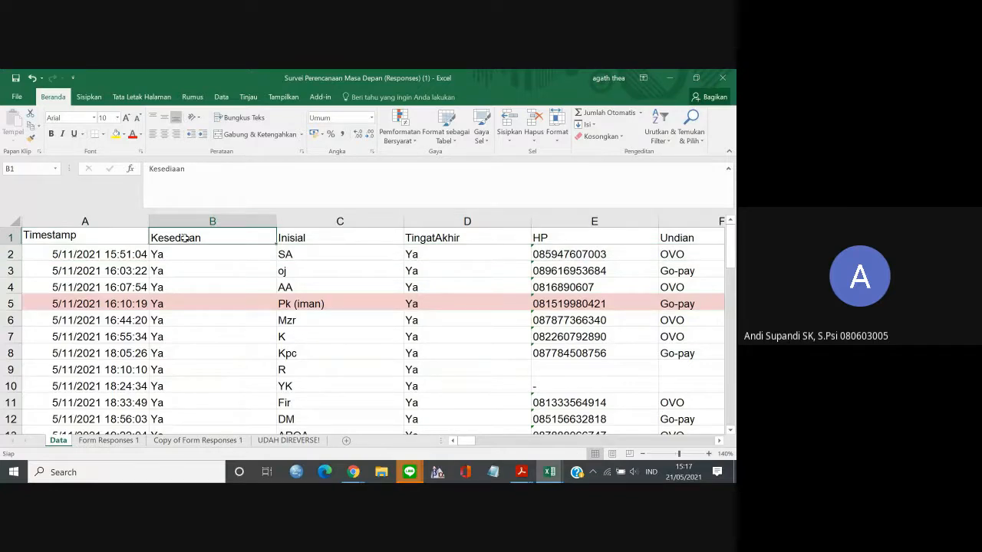
key("Left")
key("Right")
key("Right")
key("Right")
key("Right")
key("Right")
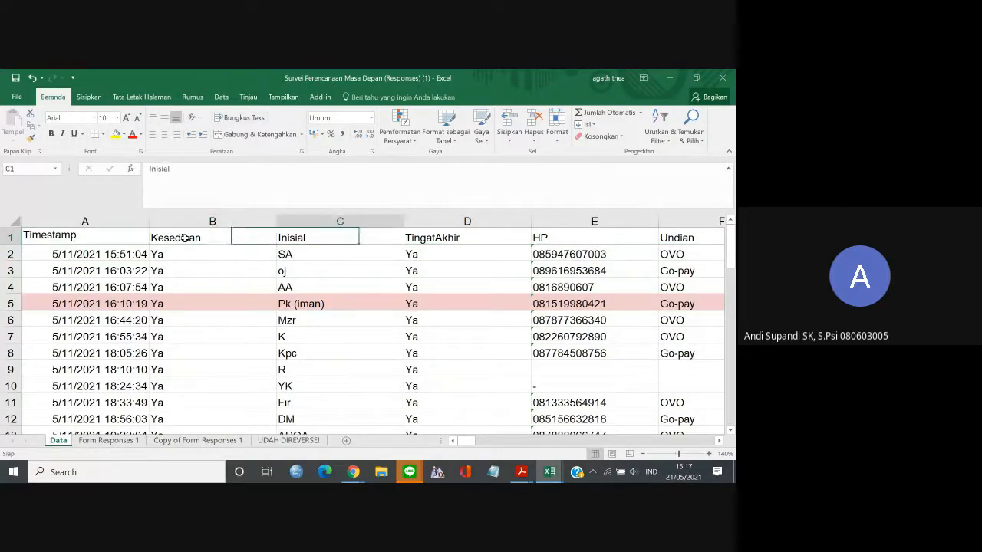
key("Right")
key("Right")
key("Right")
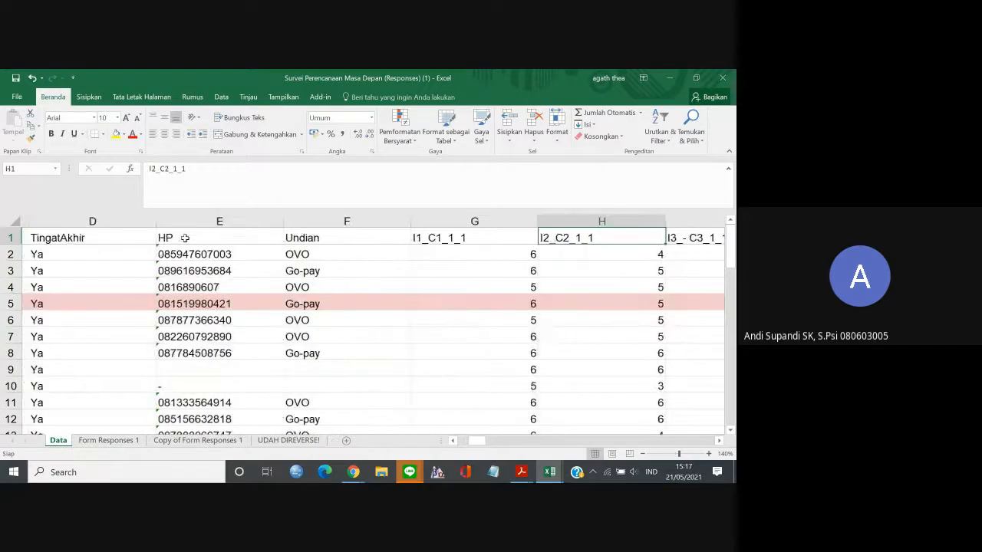
left_click(166, 168)
key("BackSpace")
key("BackSpace")
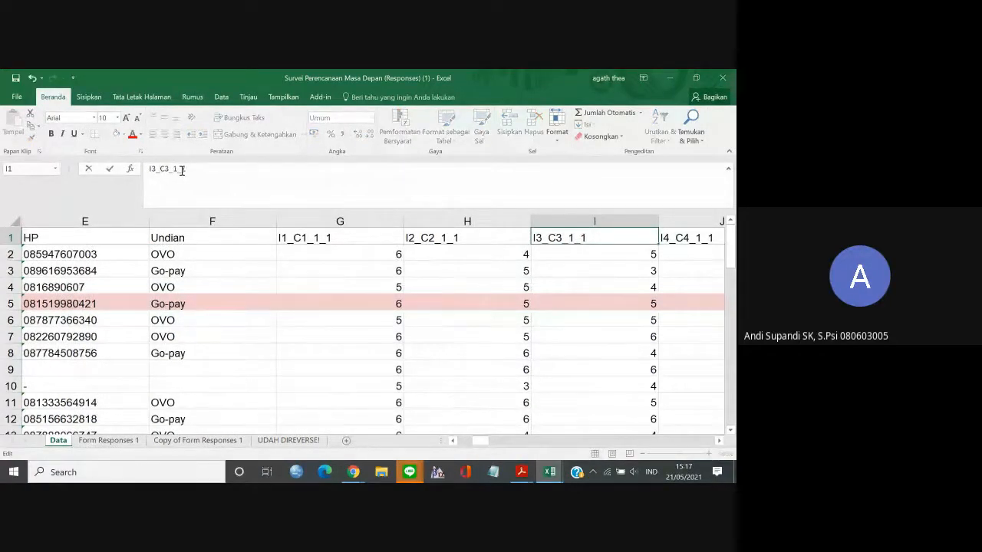
left_click(286, 237)
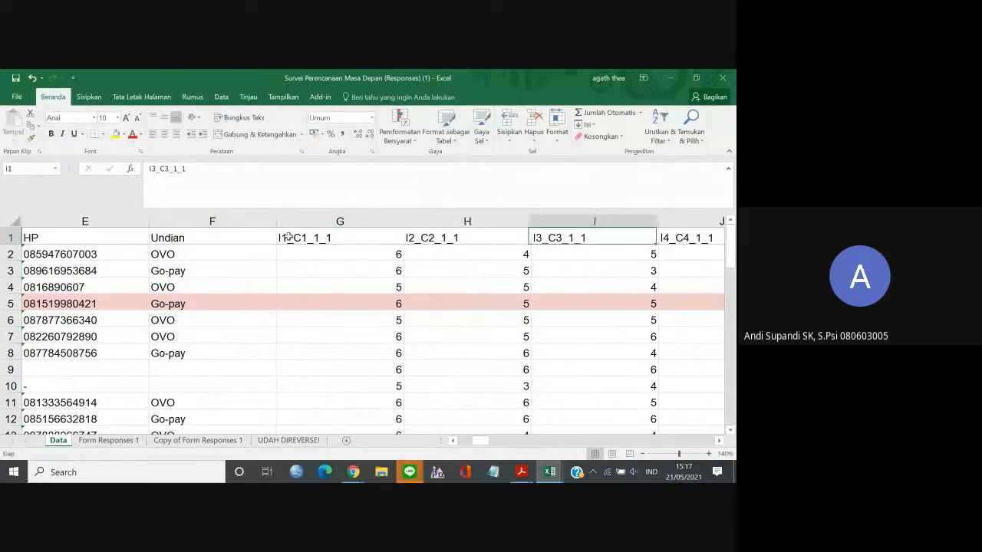
Review the row 1 labels of the Data sheet from the I3 item code through V24, returning to the first column.
key("Right")
key("Right")
key("Right")
key("Right")
key("Right")
key("Right")
key("Right")
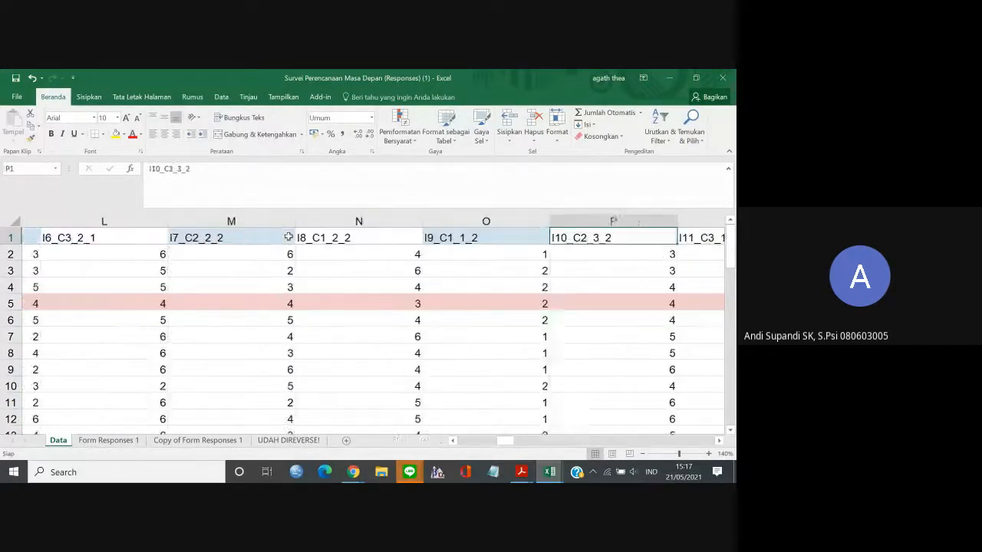
key("Right")
key("Right")
key("Right")
key("Right")
key("Right")
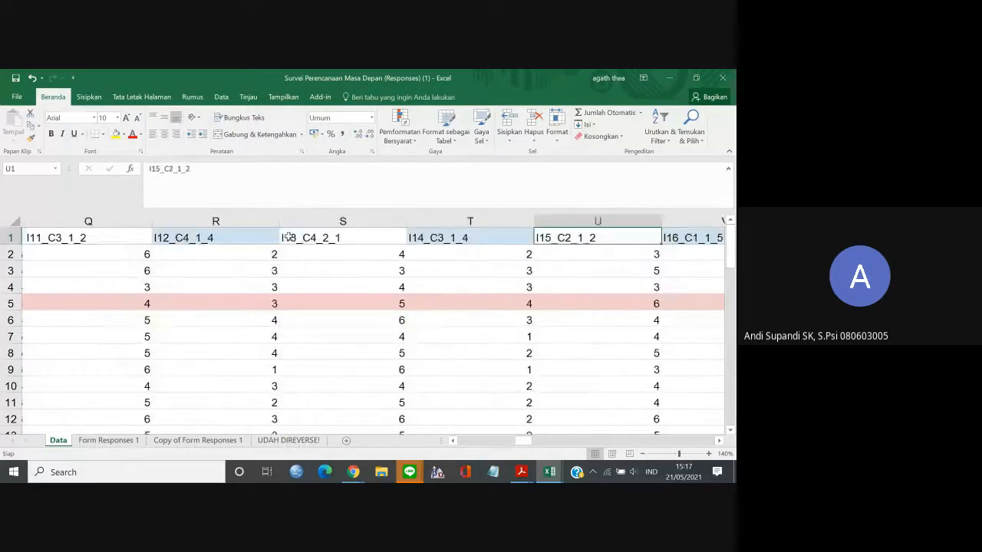
key("Right")
key("Right")
key("Right")
key("Right")
key("Right")
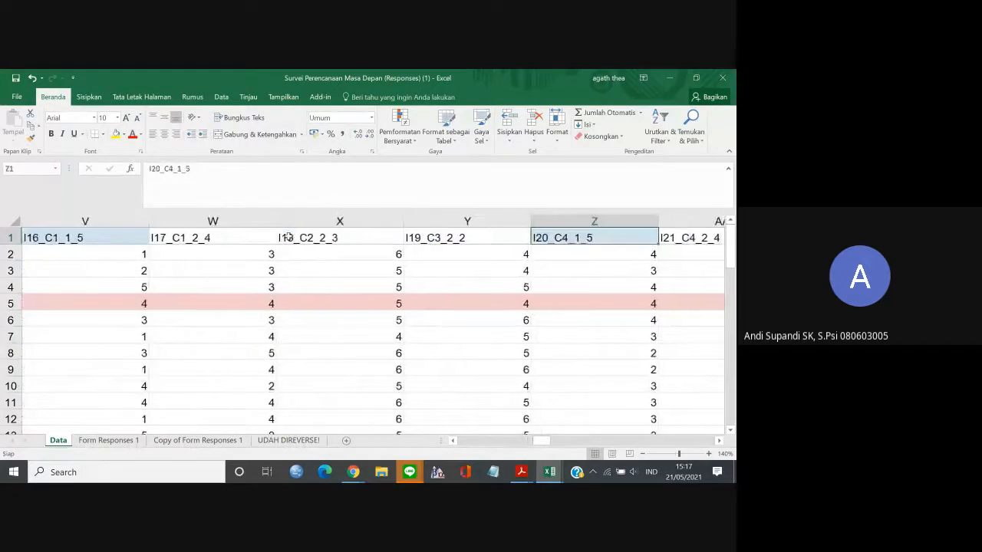
key("Right")
key("Right")
key("Right")
key("Right")
key("Right")
key("Right")
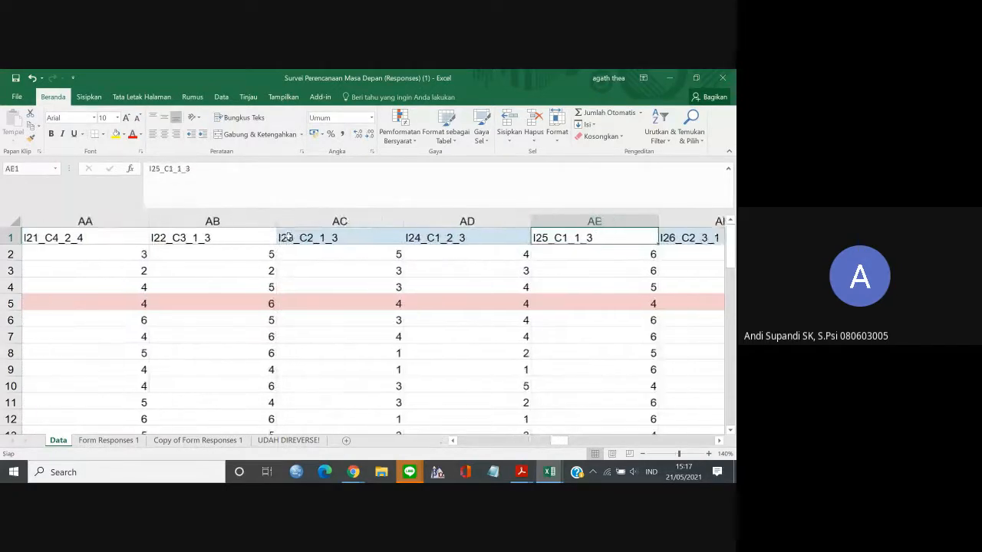
key("Right")
key("Right")
key("Right")
key("Right")
key("Right")
key("Right")
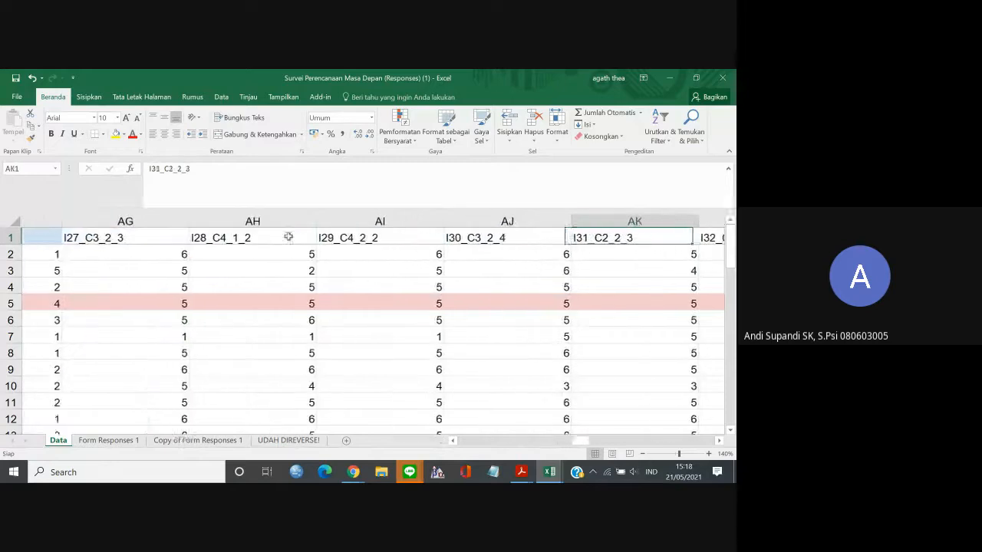
key("Right")
key("Right")
key("Right")
key("Right")
key("Right")
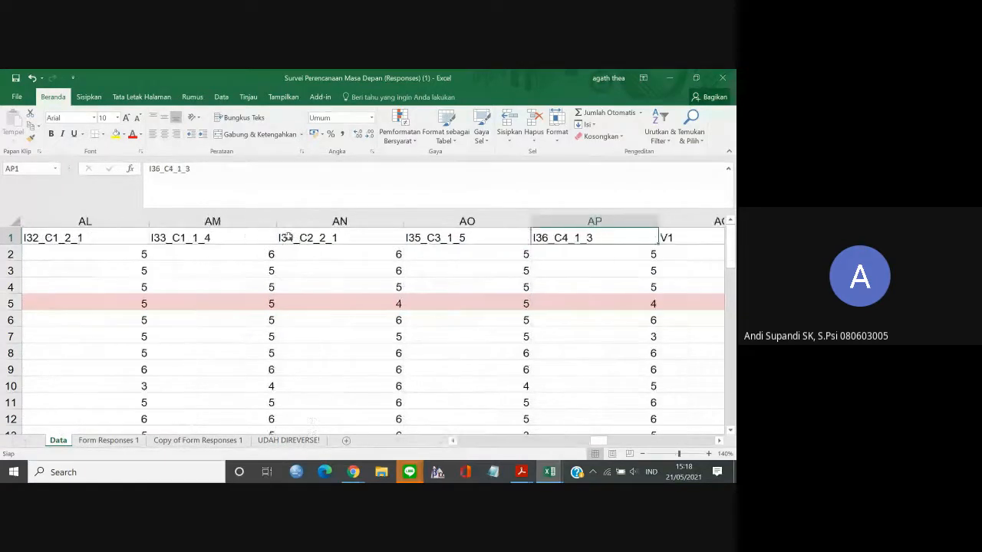
key("Right")
key("Right")
key("Right")
key("Right")
key("Right")
key("Right")
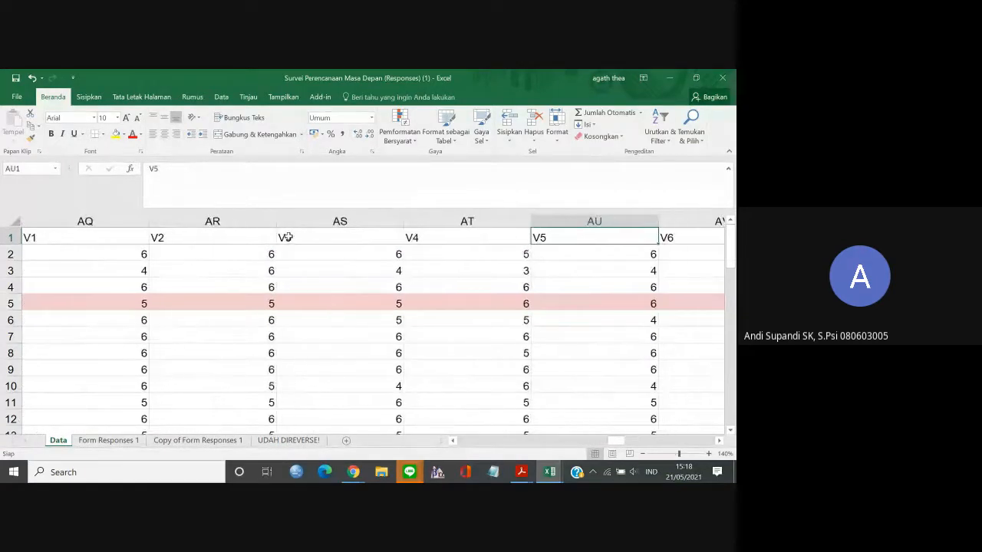
key("Right")
key("Right")
key("Right")
key("Right")
key("Right")
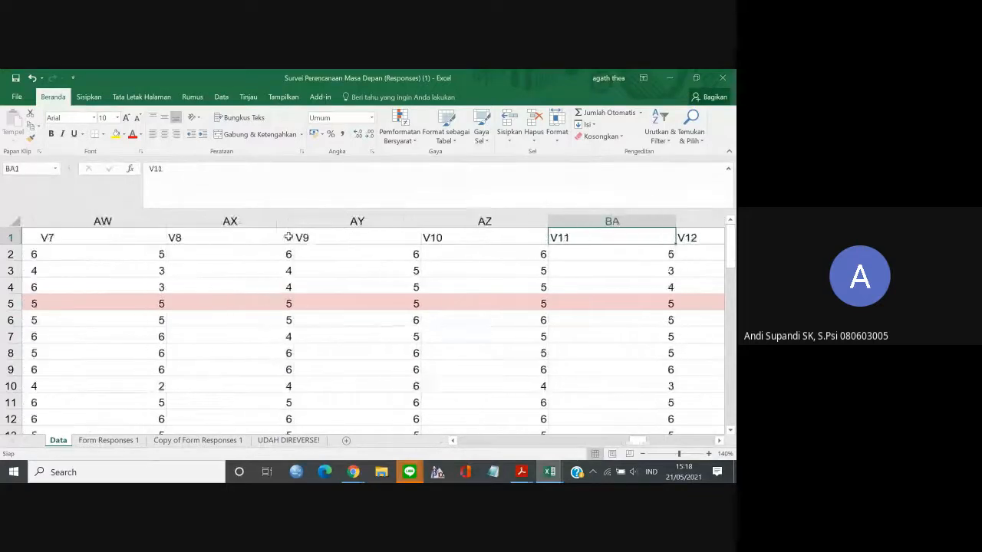
key("Right")
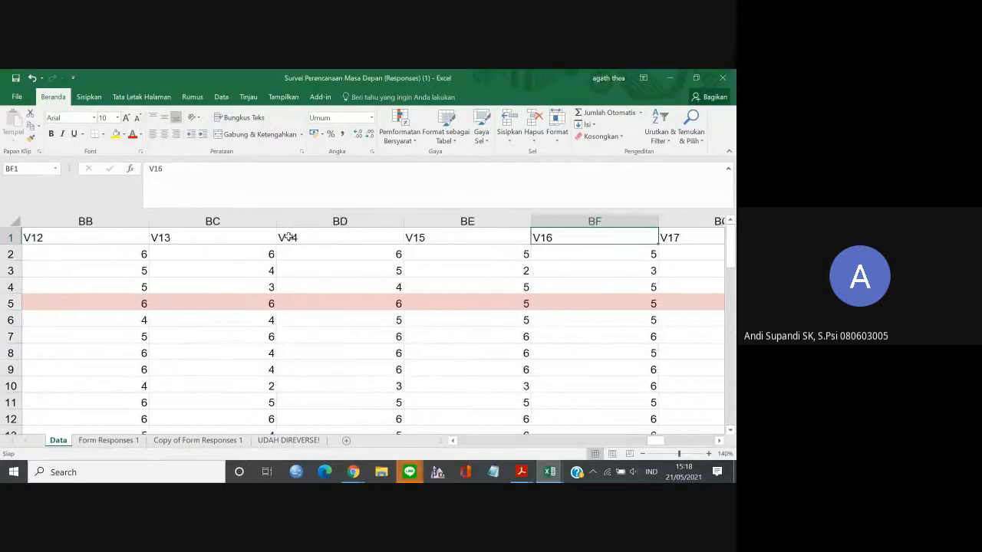
key("Right")
key("Right")
key("Right")
key("Right")
key("Right")
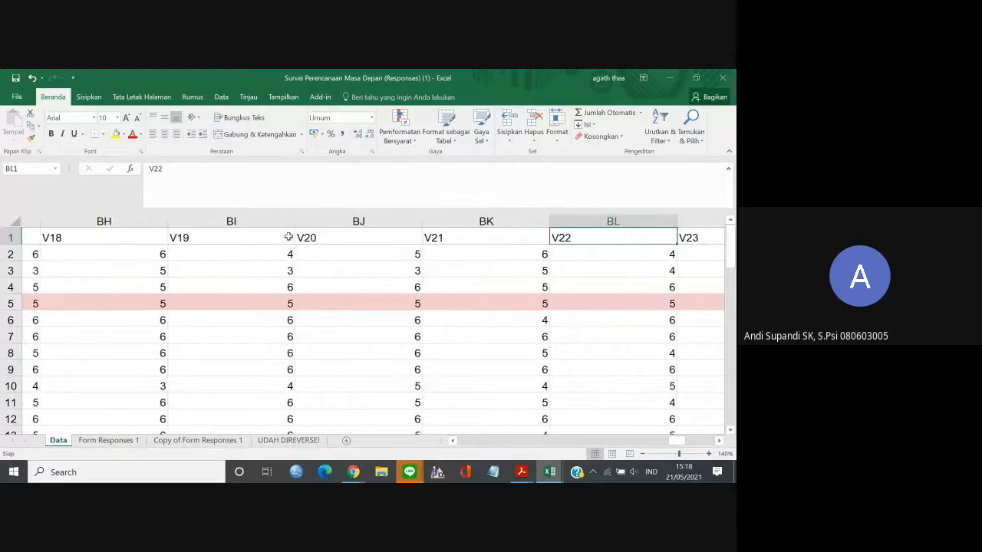
key("Right")
key("Right")
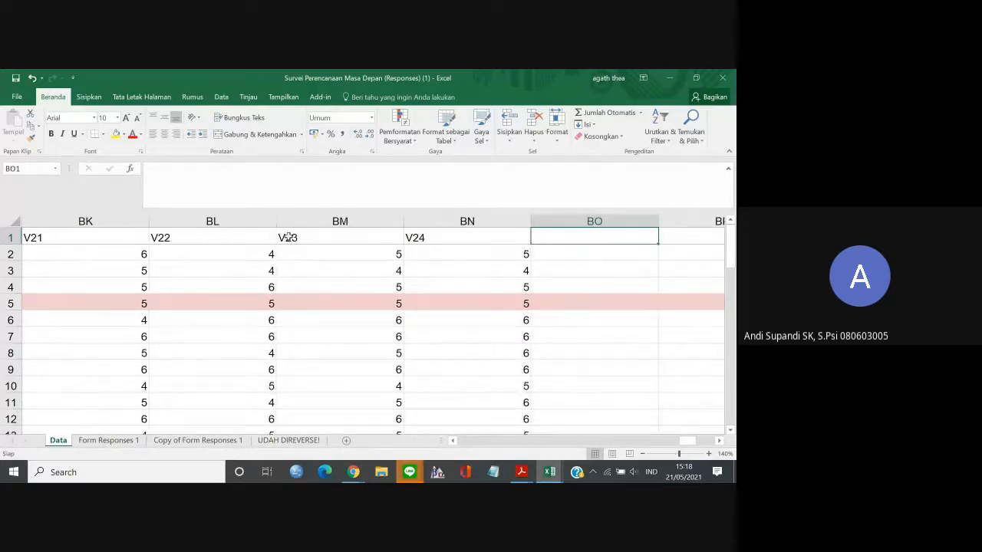
key("Left")
key("Left")
key("Left")
key("Left")
key("Left")
key("Left")
key("Left")
key("Left")
key("Left")
key("Left")
key("Left")
key("Left")
key("Left")
key("Left")
key("Left")
key("Left")
key("Left")
key("Left")
key("Left")
key("Left")
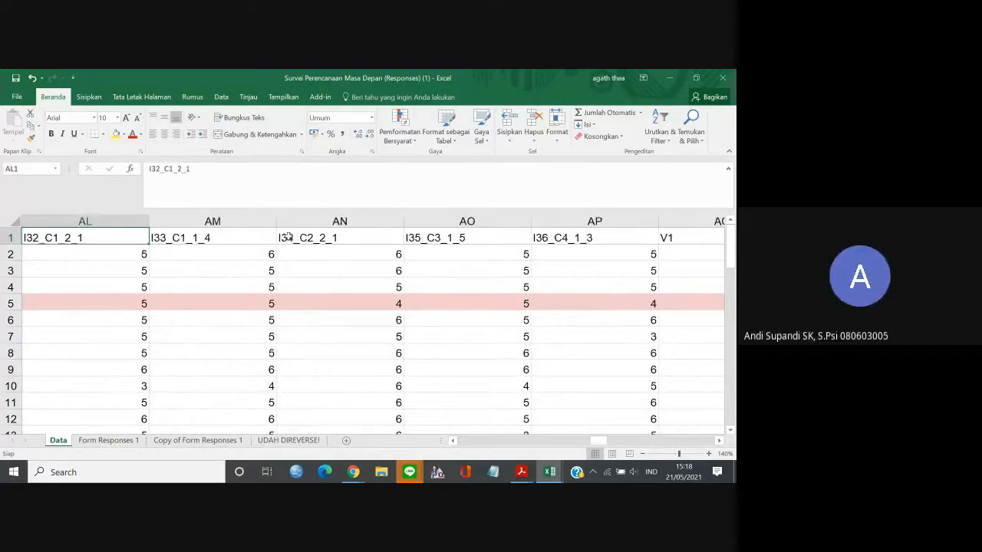
key("Left")
key("Left")
key("Left")
key("Left")
key("Left")
key("Left")
key("Left")
key("Left")
key("Left")
key("Left")
key("Left")
key("Left")
key("Left")
key("Left")
key("Left")
key("Left")
key("Left")
key("Left")
key("Left")
key("Left")
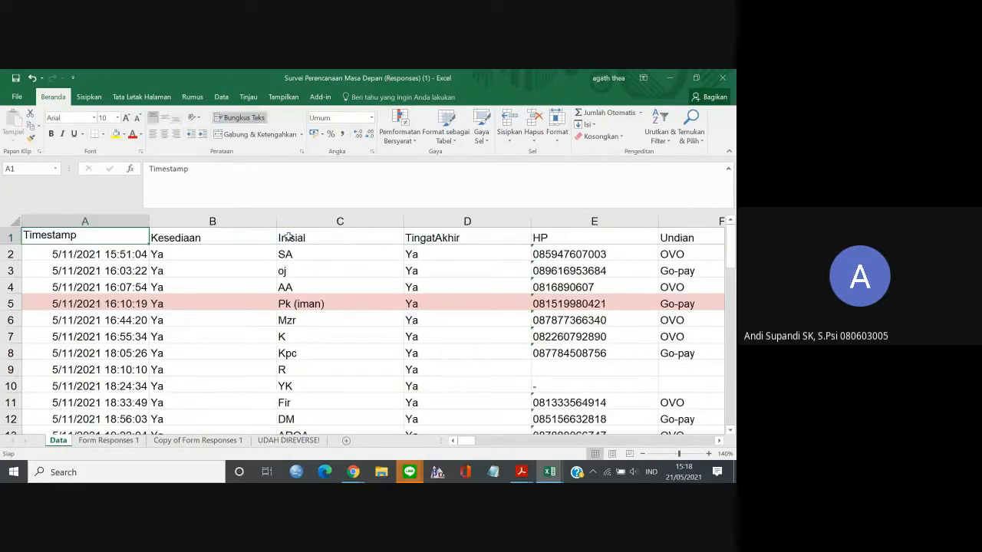
Add the suffix _R to the blue-shaded item code in K1, making it I5_C4_2_3_R.
key("Right")
key("Right")
key("Right")
key("Right")
key("Right")
key("Right")
key("Right")
key("Right")
key("Right")
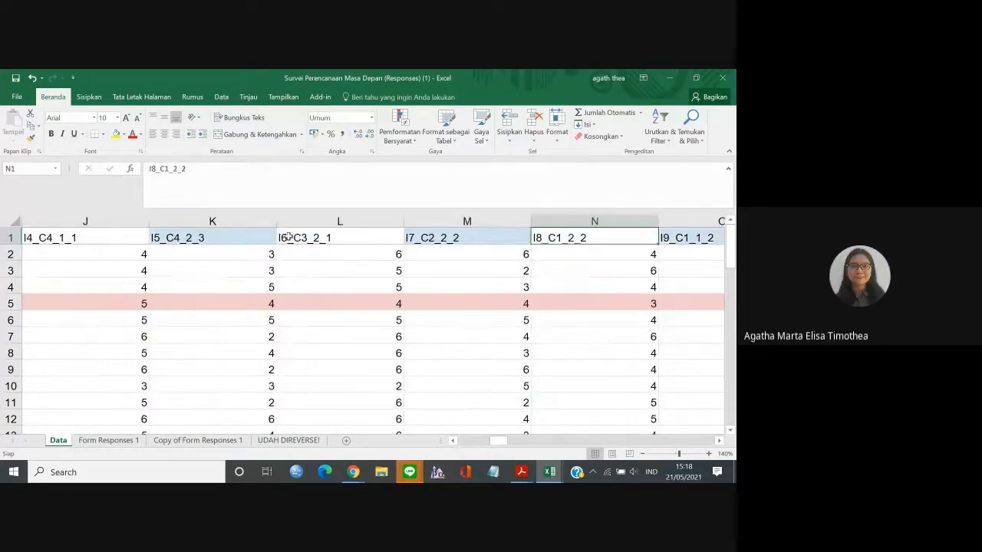
key("Right")
key("Left")
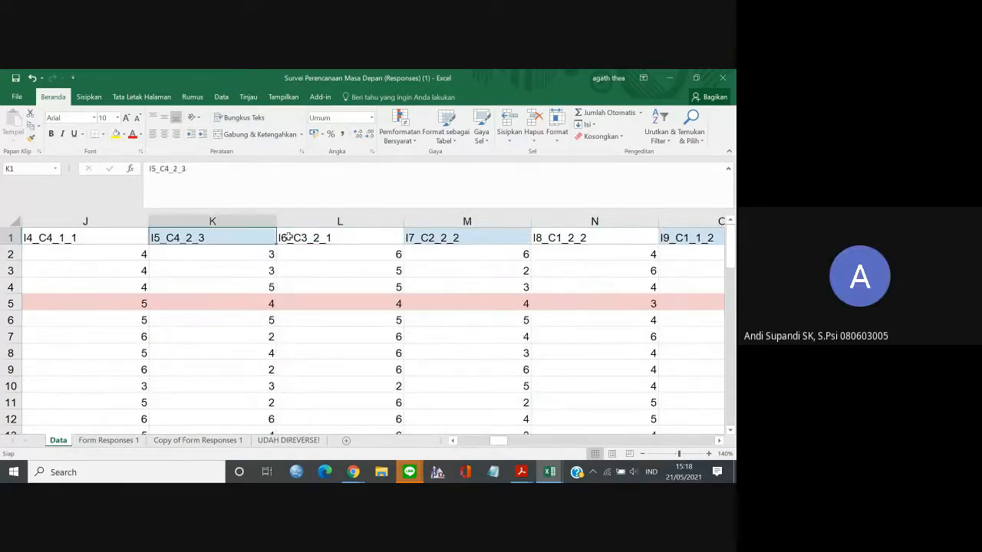
left_click(196, 172)
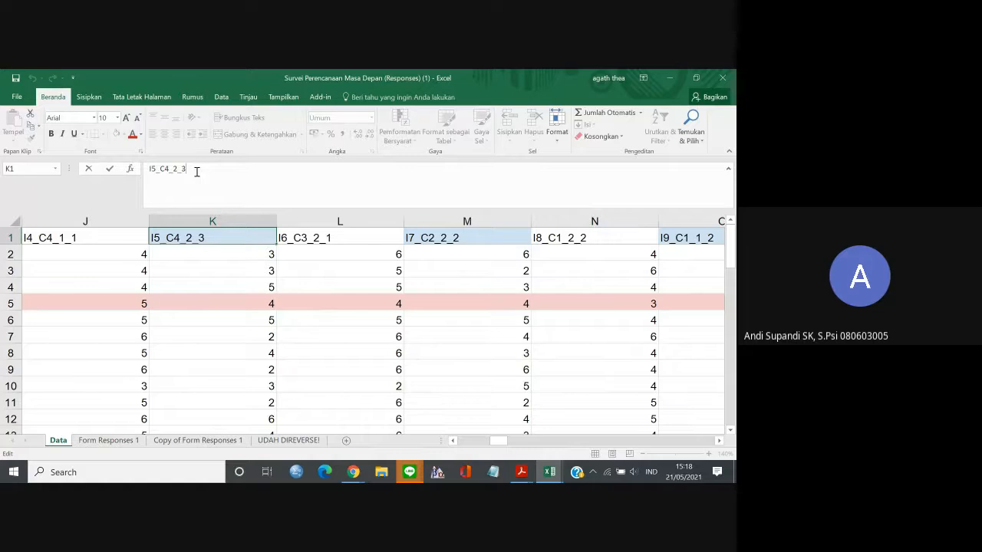
type("_R")
Add the suffix _R to the shaded codes in M1 and O1, making them I7_C2_2_2_R and I9_C1_1_2_R.
left_click(509, 238)
left_click(281, 179)
type("_R")
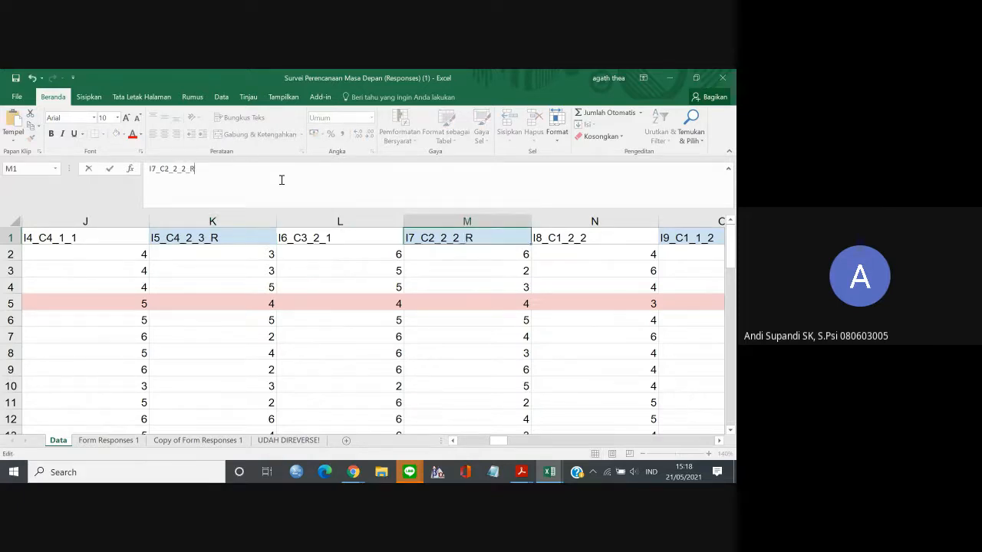
left_click(694, 238)
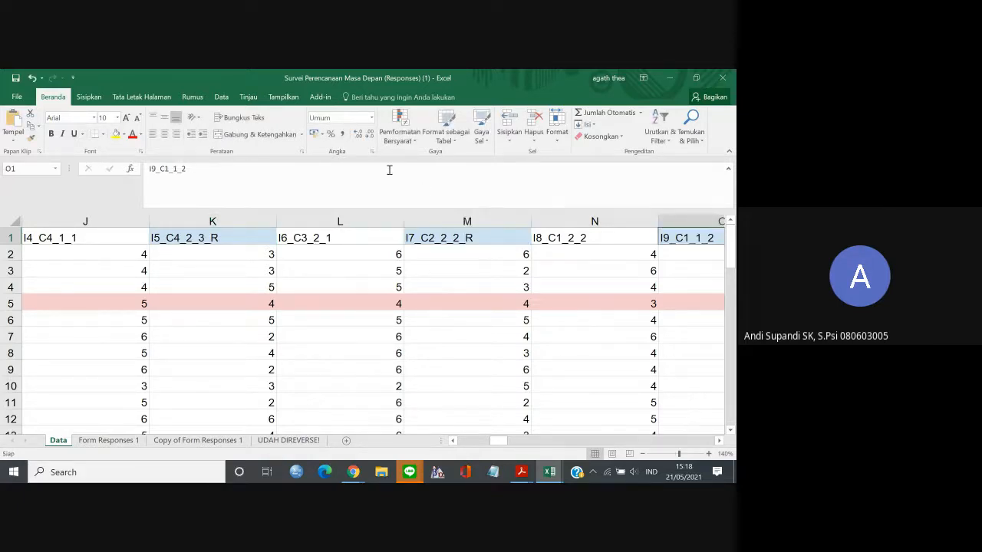
left_click(388, 173)
type("_R")
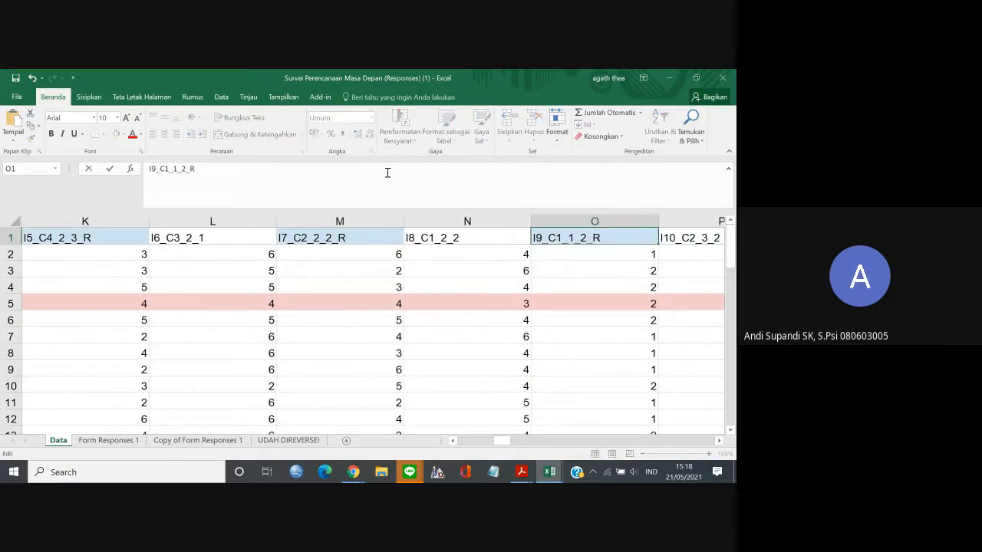
Add the suffix _R to the shaded codes in R1 and T1, making them I12_C4_1_4_R and I14_C3_1_4_R.
key("Tab")
key("Tab")
key("Tab")
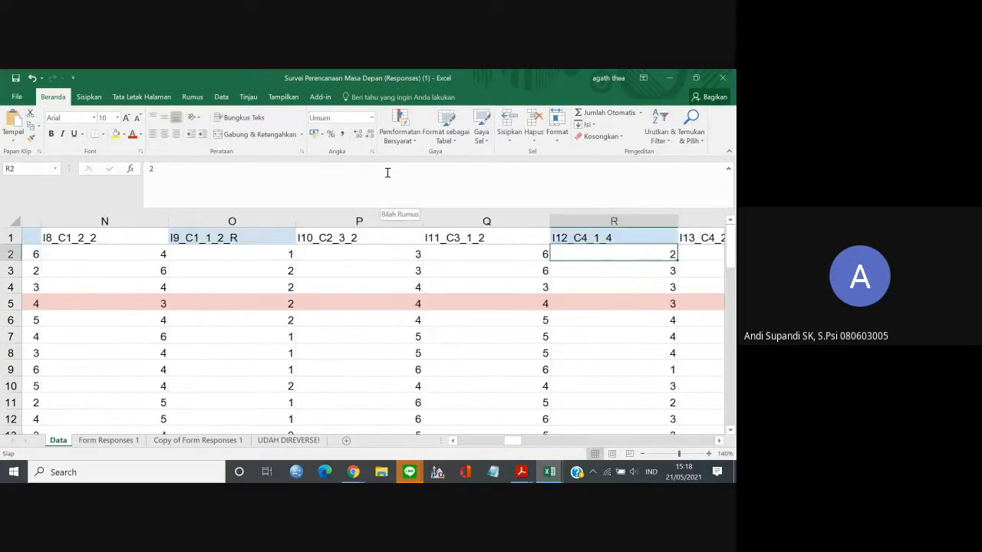
left_click(387, 173)
type("_R")
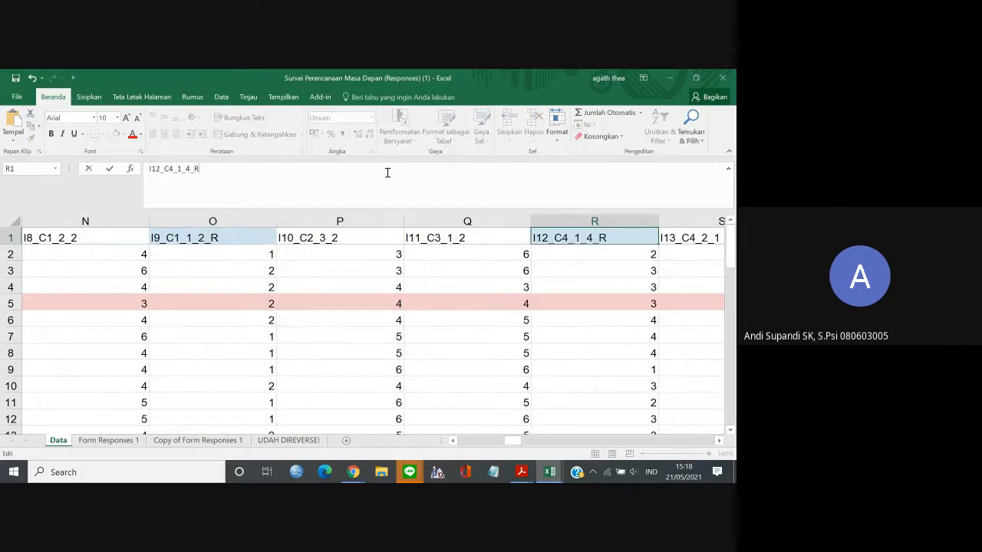
key("Tab")
key("Tab")
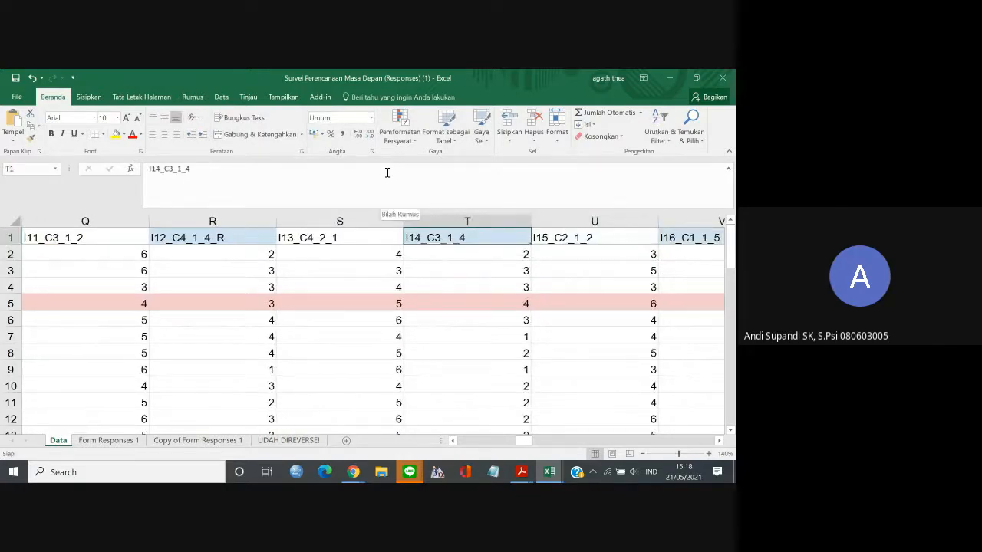
left_click(375, 177)
type("_R")
key("Return")
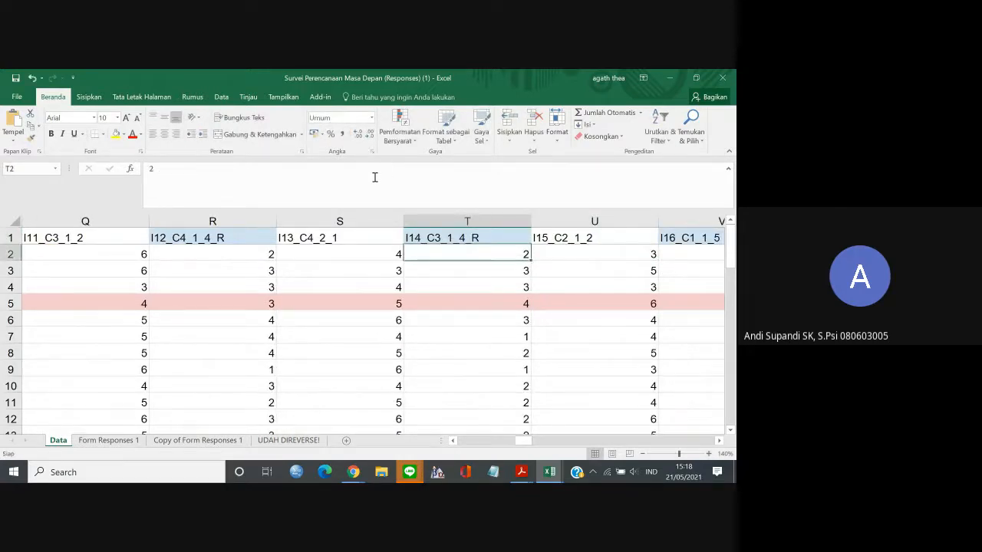
Change the shaded item code in V1 to I16_C1_1_5_R by adding the suffix _R.
key("Up")
key("Right")
key("Right")
left_click(375, 177)
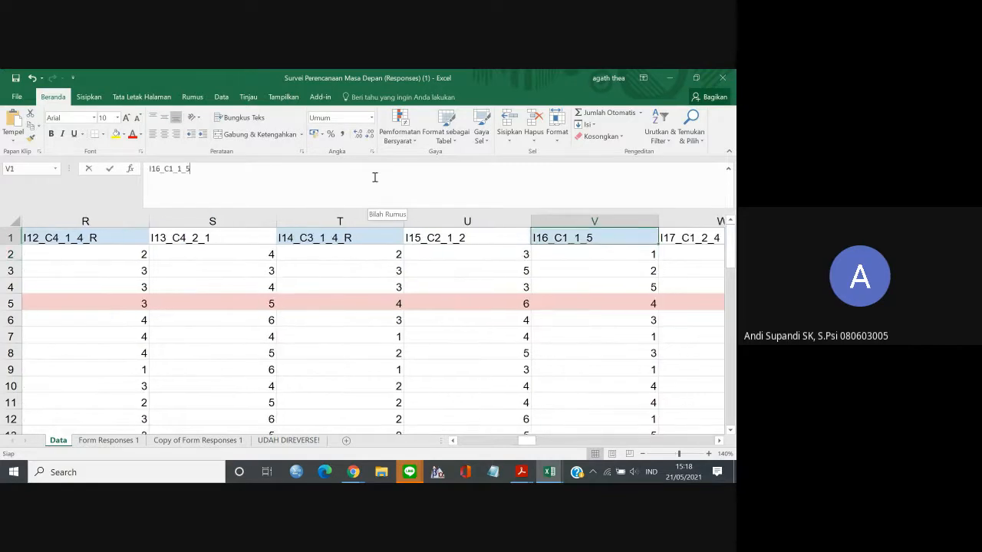
type("_R")
key("Return")
Change the shaded item code in Z1 to I20_C4_1_5_R by adding the suffix _R.
key("Right")
key("Right")
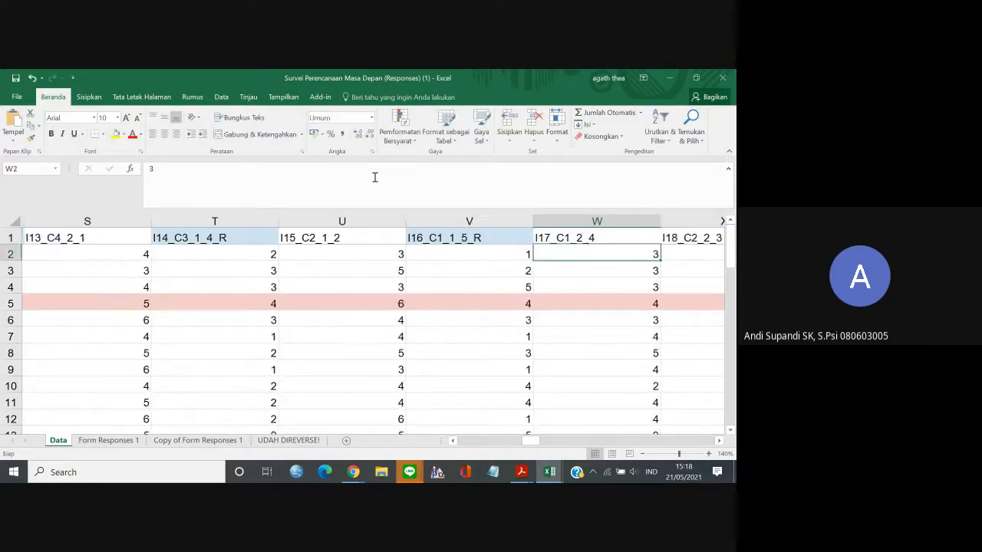
key("Right")
key("Right")
key("Up")
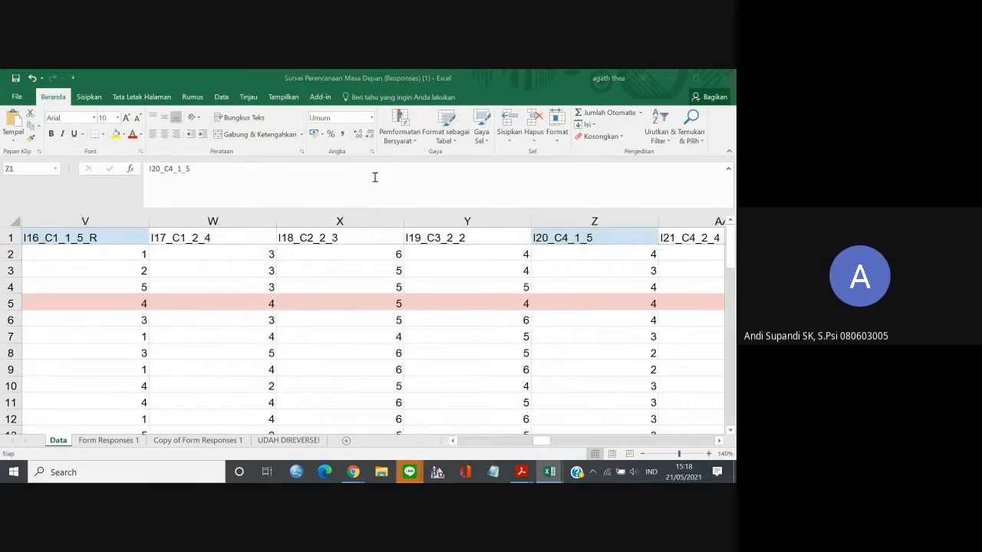
left_click(347, 177)
type("_R")
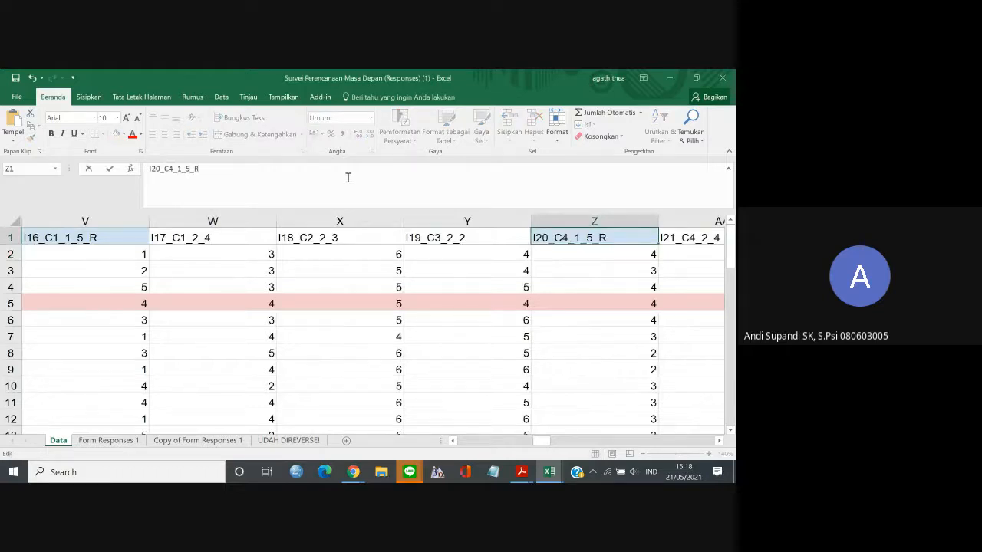
key("Return")
Change the shaded item code in AC1 to I23_C2_1_3_R by adding the suffix _R.
key("Right")
key("Right")
key("Right")
key("Up")
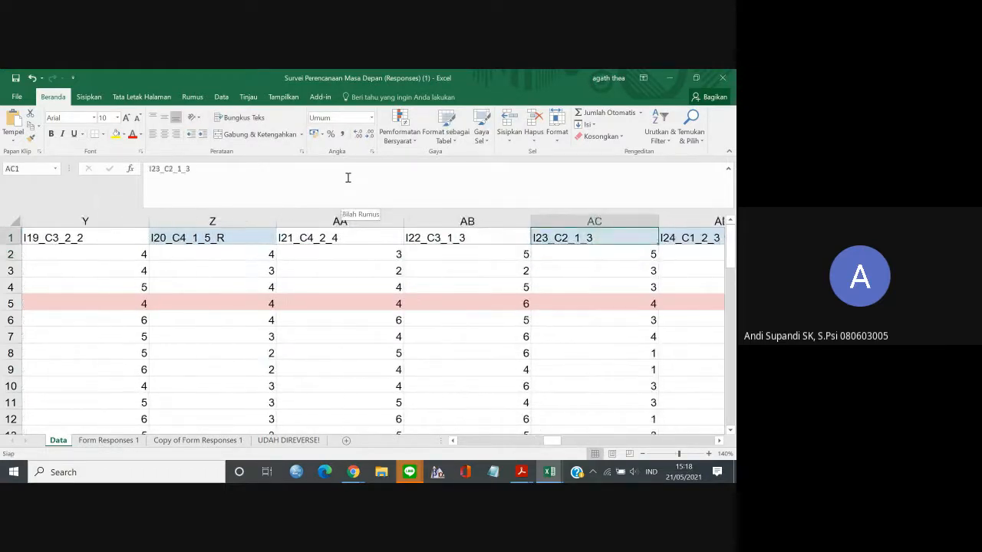
left_click(347, 177)
type("_R")
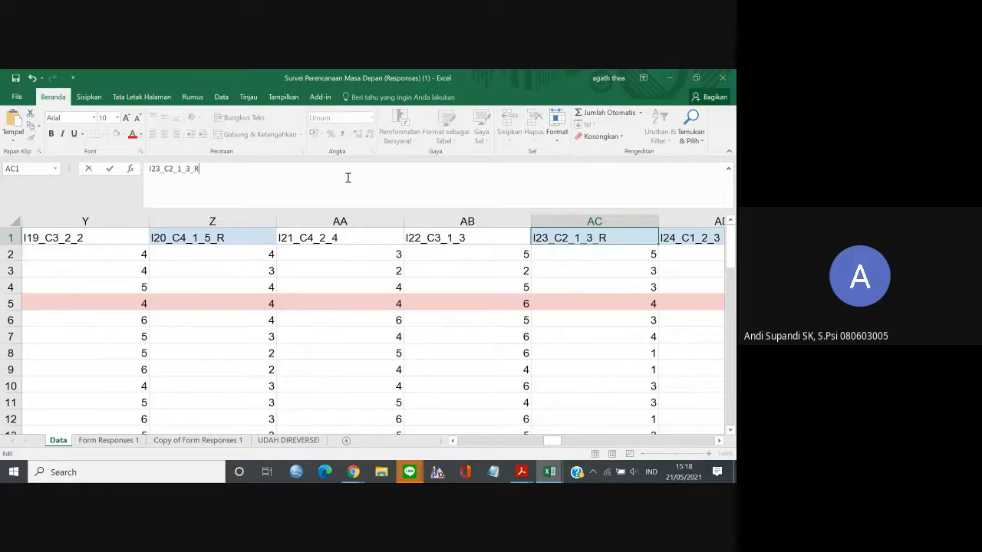
key("Return")
Change the shaded item code in AD1 to I24_C1_2_3_R by adding the suffix _R.
key("Right")
key("Up")
left_click(347, 177)
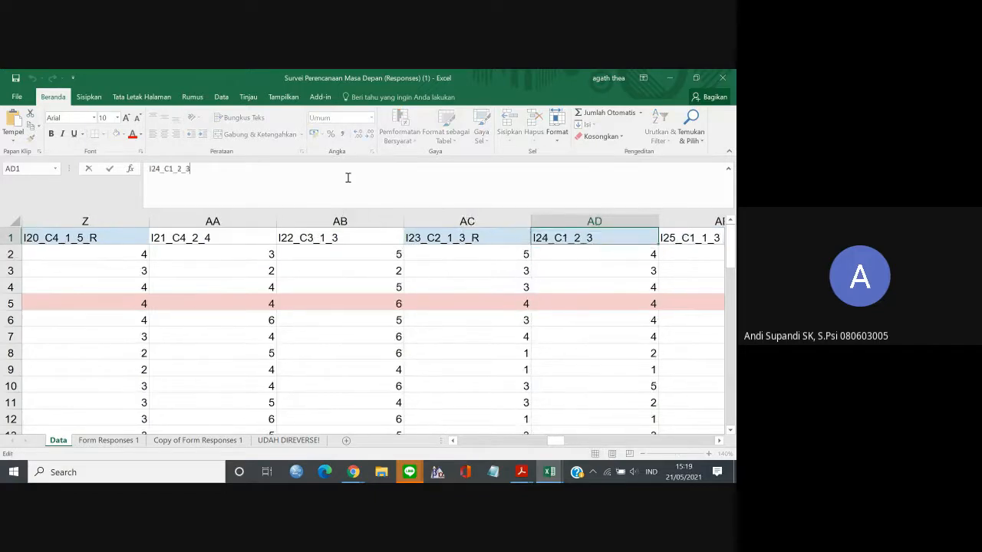
type("_R")
key("Return")
Change the shaded item code in AF1 to I26_C2_3_1_R by adding the suffix _R.
key("Right")
key("Right")
key("Right")
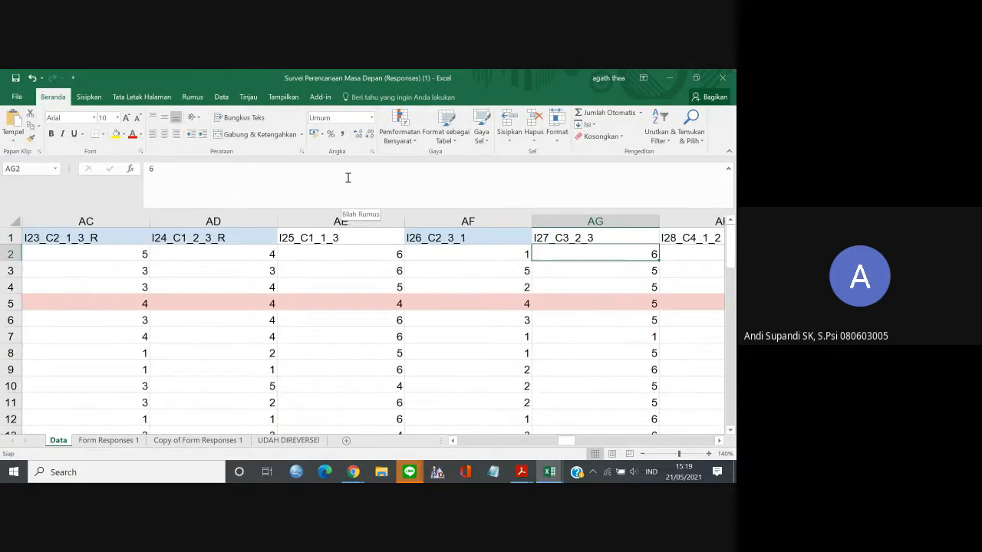
key("Left")
key("Up")
left_click(347, 178)
type("_R")
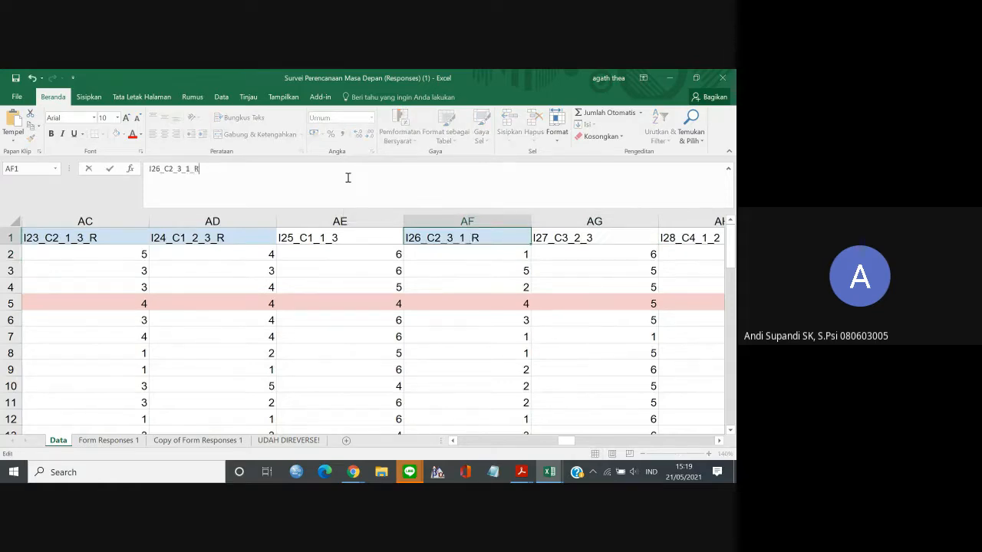
key("Return")
Check the remaining item headers from I27 to I36 for blue shading and return to the first column.
key("Right")
key("Right")
key("Right")
key("Right")
key("Right")
key("Right")
key("Right")
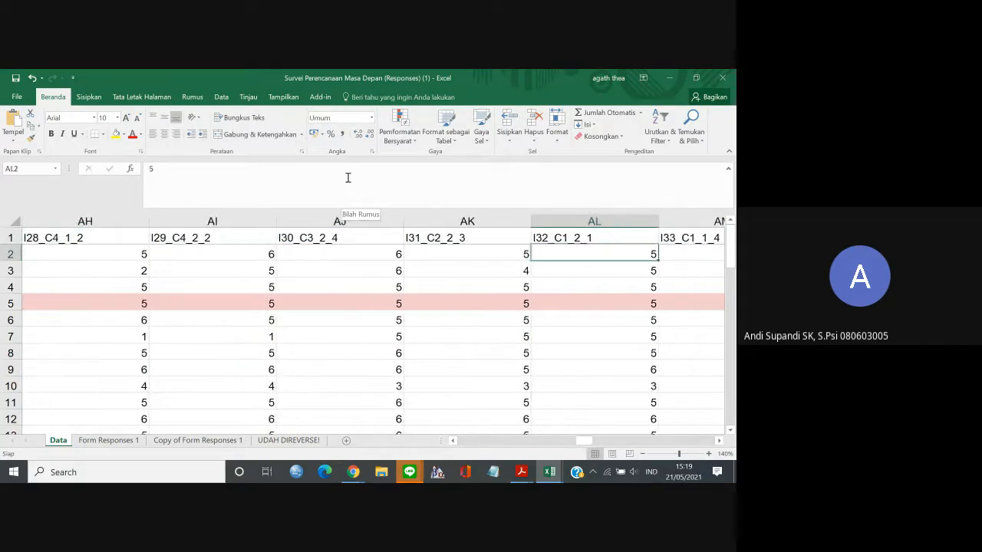
key("Right")
key("Right")
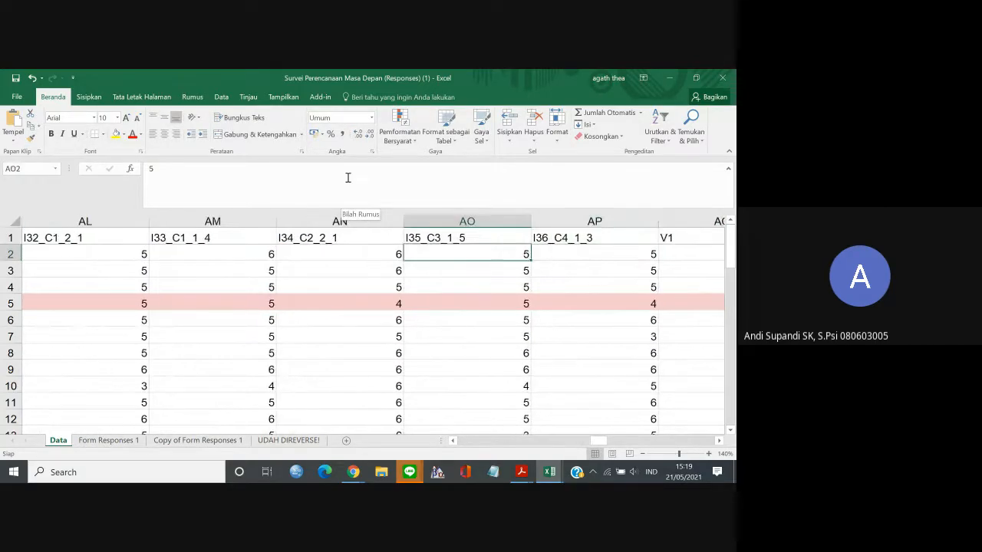
key("Left")
key("Left")
key("Left")
key("Left")
key("Left")
key("Left")
key("Left")
key("Left")
key("Left")
key("Left")
key("Left")
key("Left")
key("Left")
key("Left")
key("Left")
key("Left")
key("Left")
key("Left")
key("Left")
key("Left")
key("Left")
key("Left")
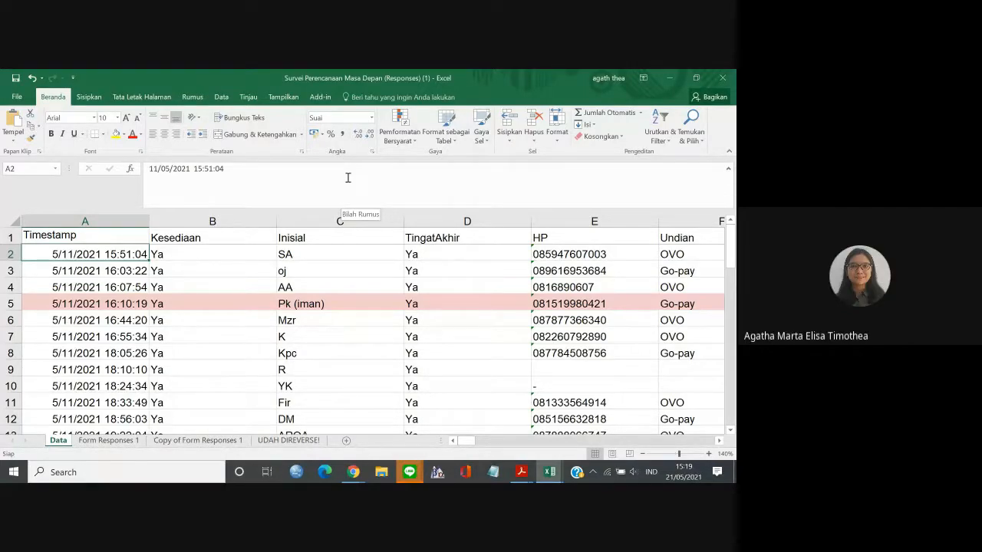
Switch to the Google Meet window and stop presenting the screen.
mouse_move(353, 470)
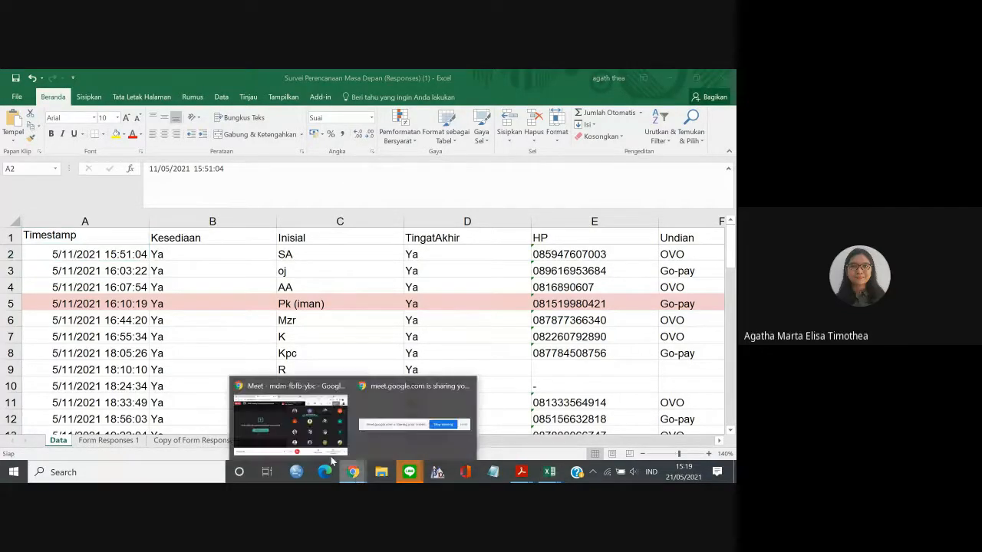
left_click(330, 452)
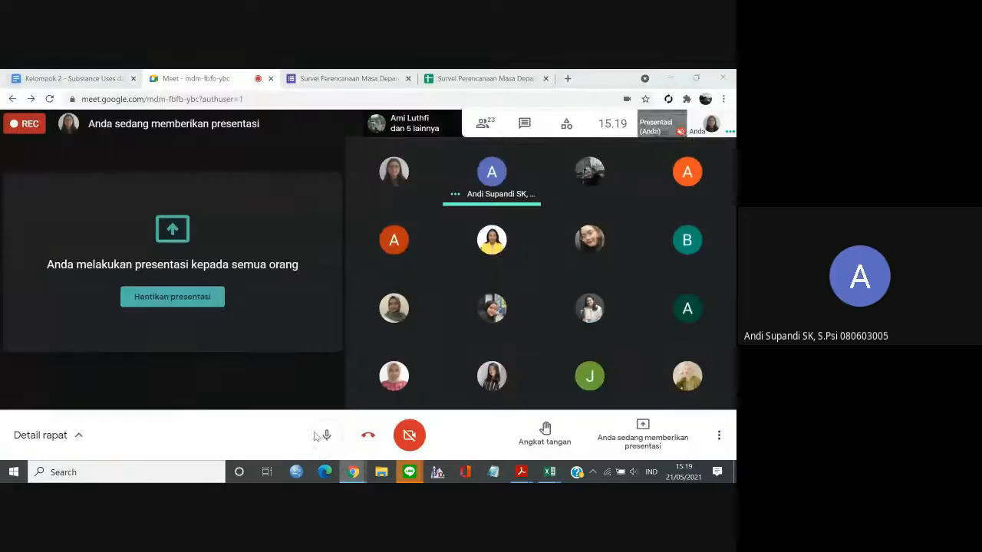
left_click(643, 431)
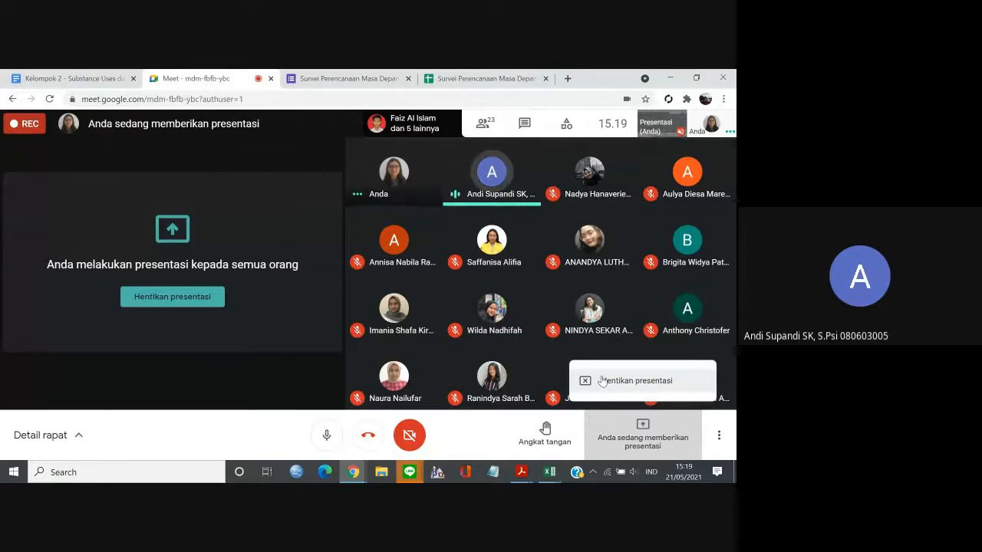
left_click(602, 381)
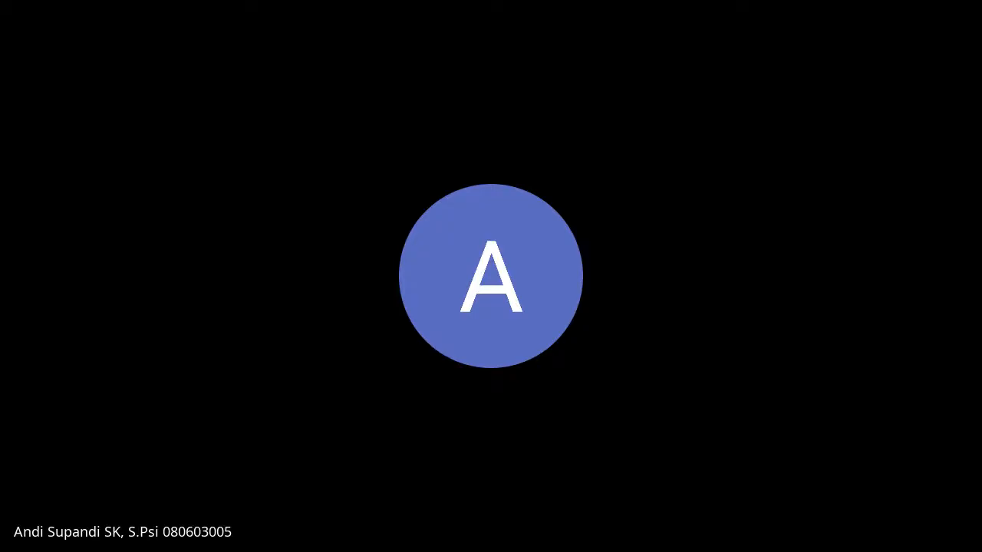
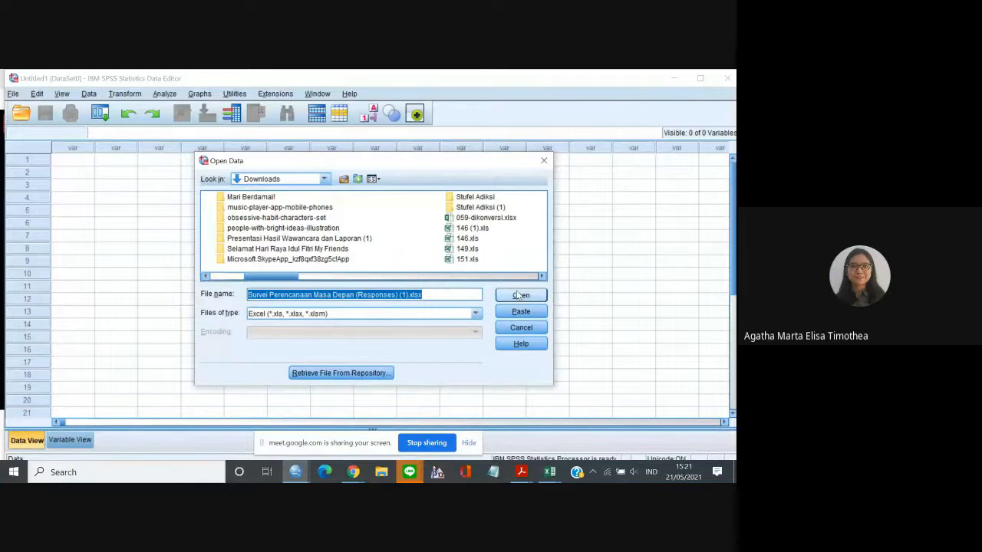
left_click(518, 296)
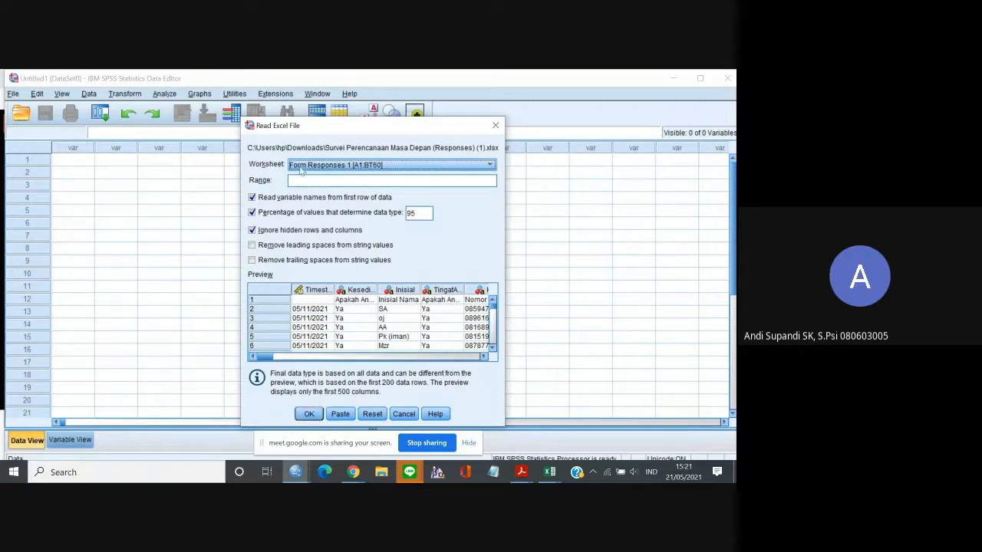
left_click(491, 166)
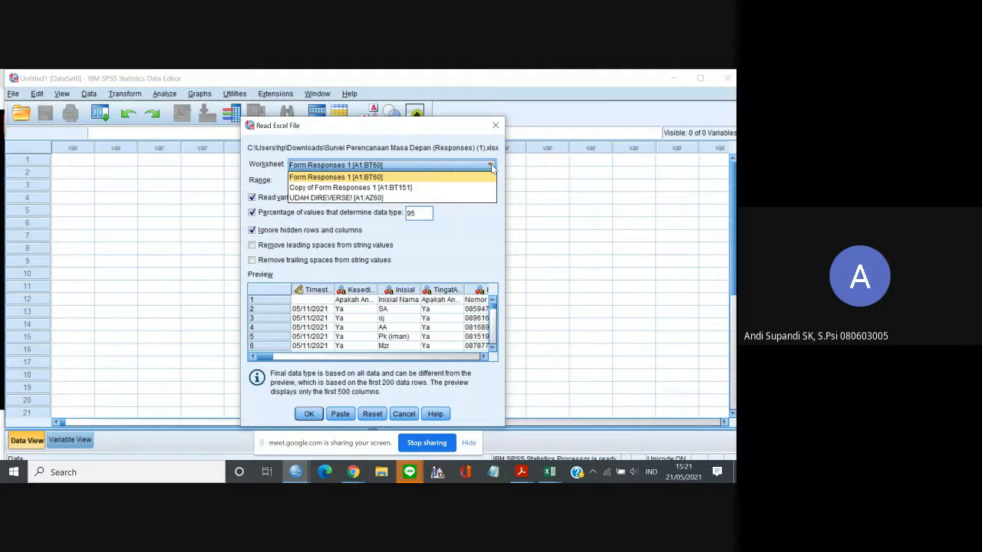
left_click(492, 167)
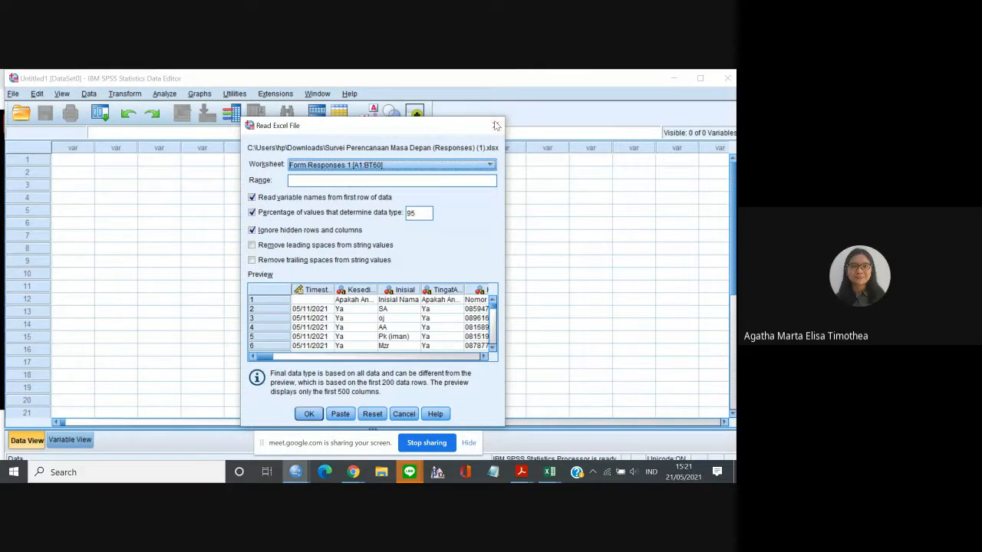
left_click(497, 125)
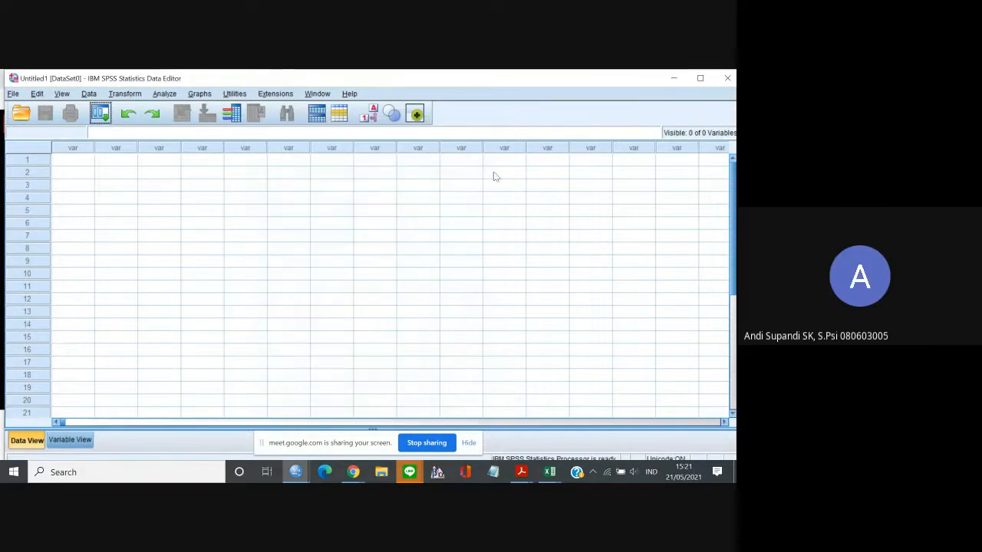
Switch to the survey responses workbook in Excel and save it with its Data sheet.
mouse_move(554, 470)
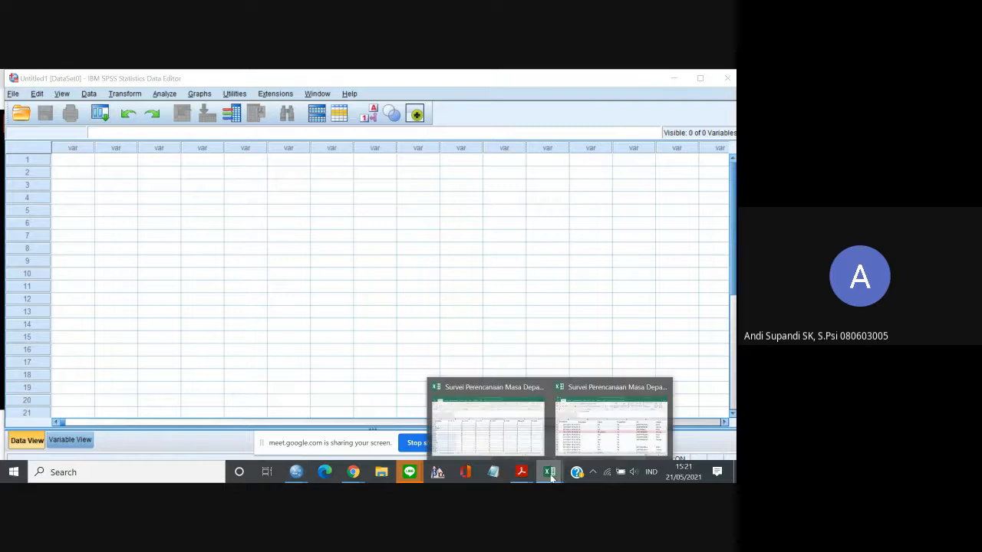
left_click(601, 434)
left_click(305, 311)
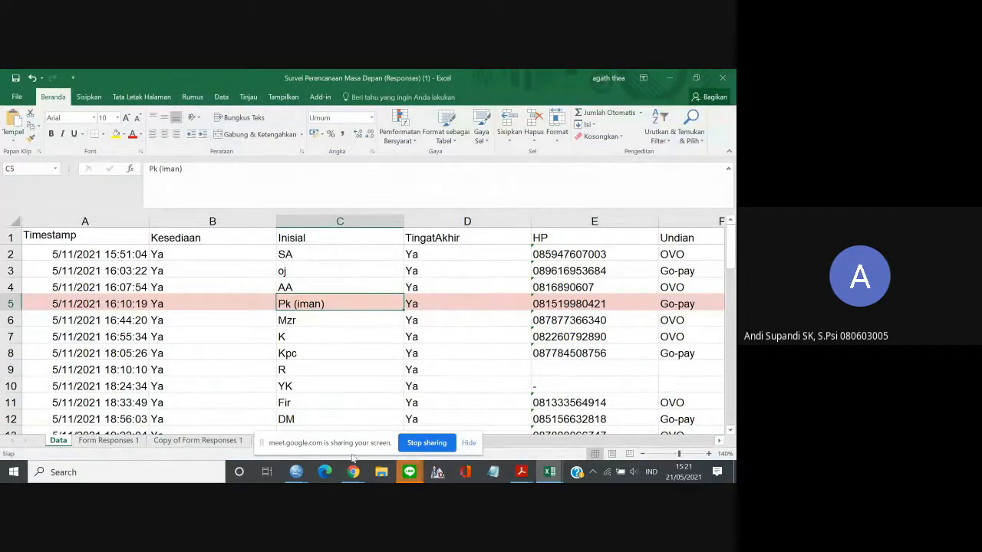
Switch back to the SPSS Data Editor and open the Excel file Survei Perencanaan Masa Depan (Responses) (1).xlsx from Downloads.
mouse_move(294, 472)
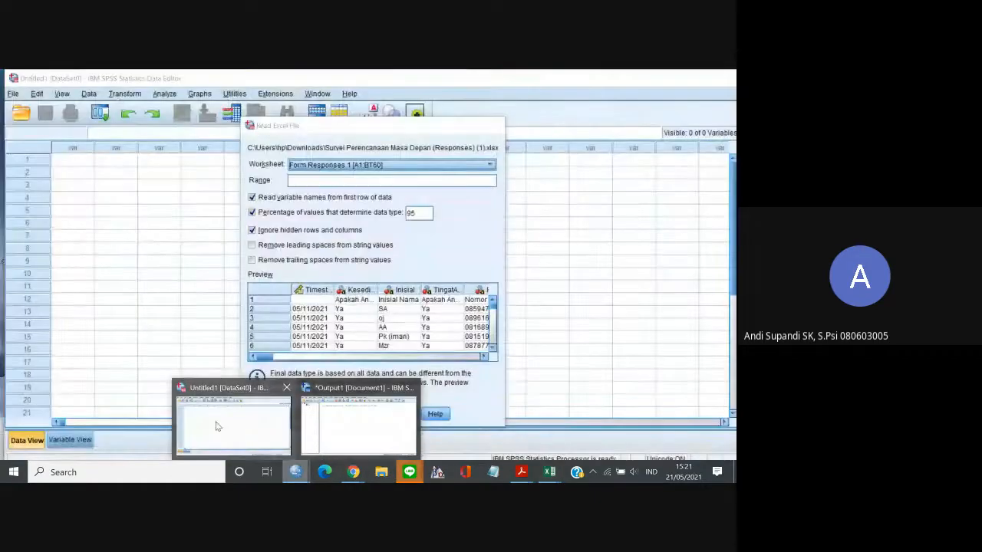
left_click(216, 427)
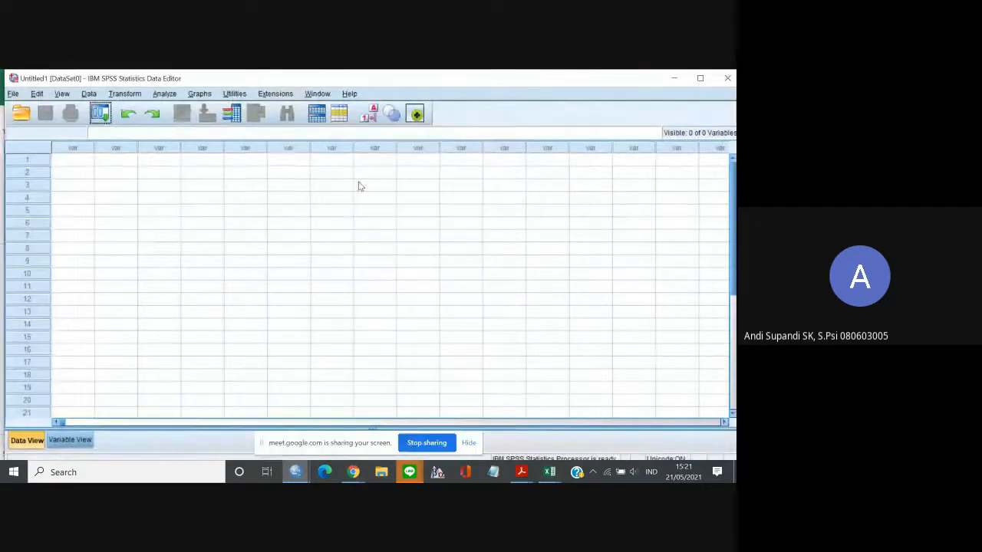
left_click(12, 93)
mouse_move(29, 122)
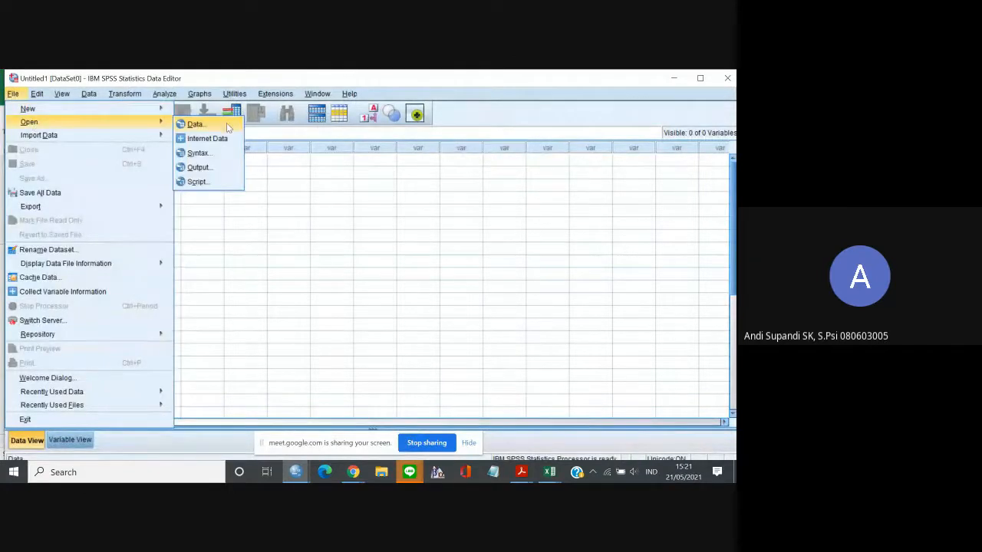
left_click(227, 124)
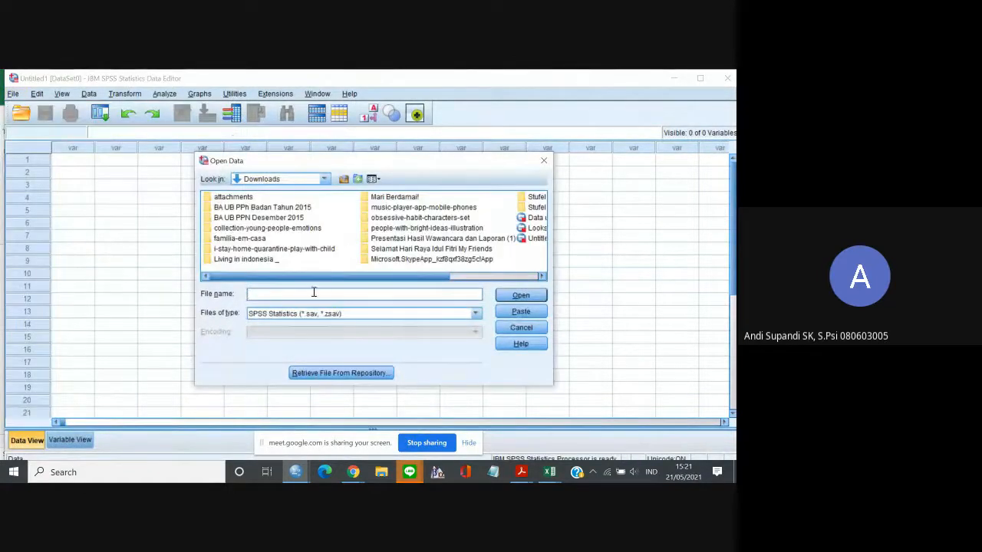
left_click(306, 315)
left_click(299, 347)
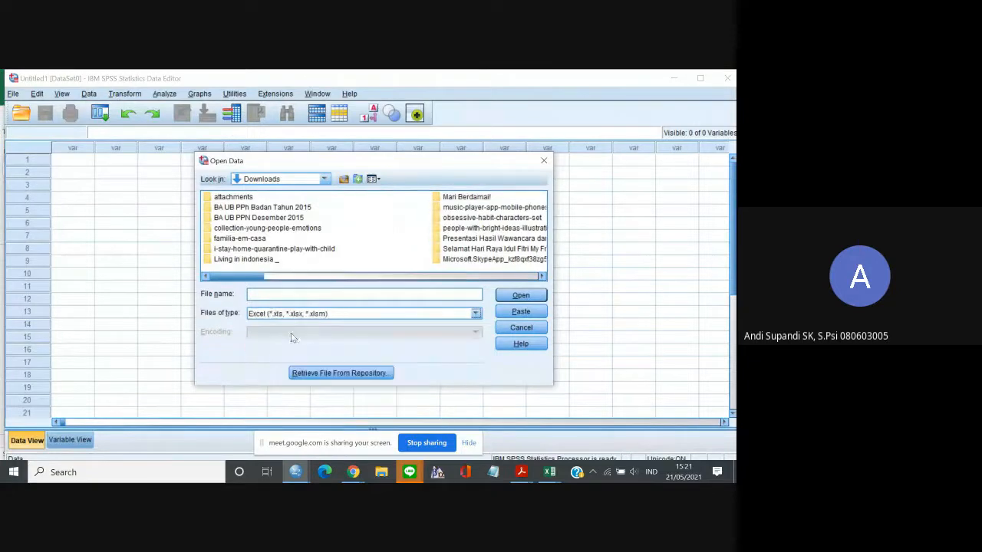
left_click(272, 294)
type("Su")
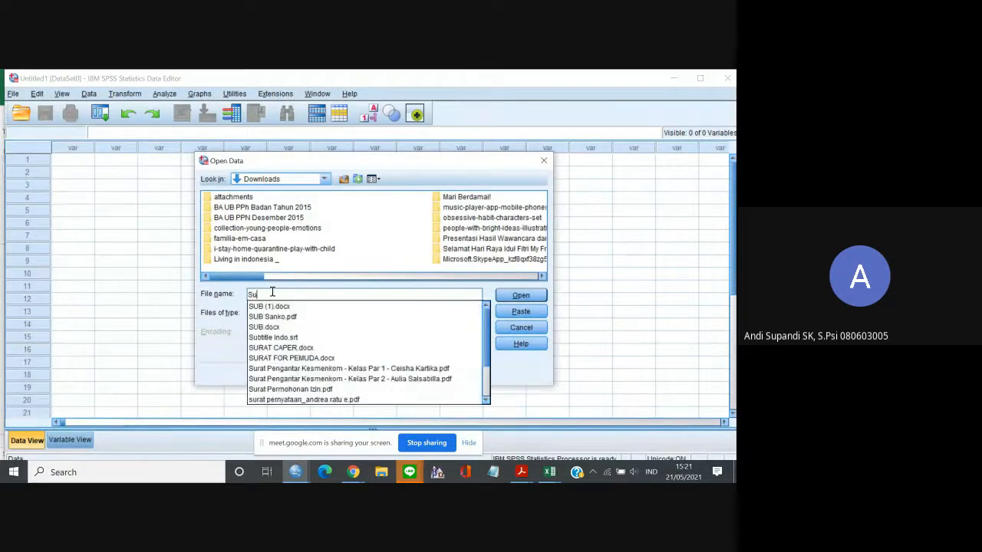
type("rve")
key("Down")
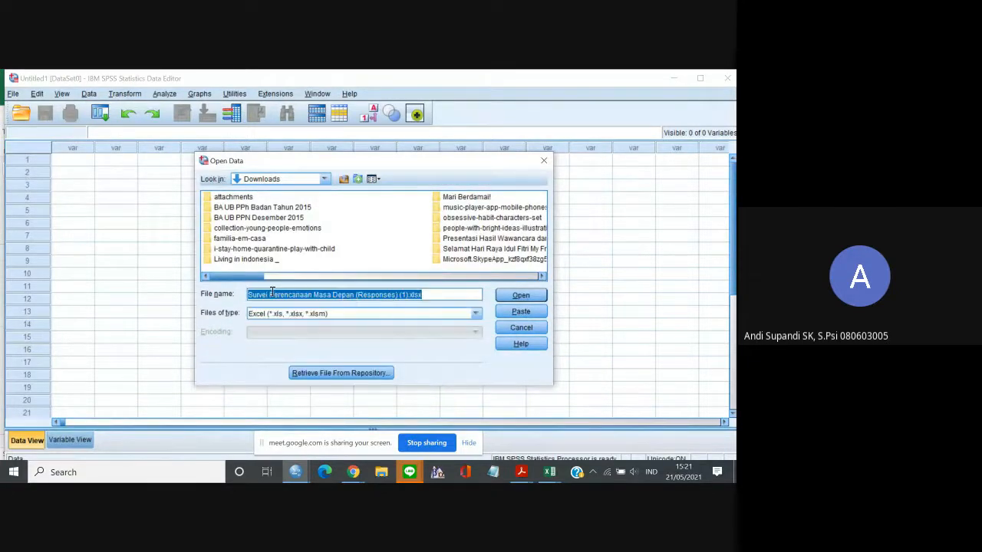
left_click(511, 292)
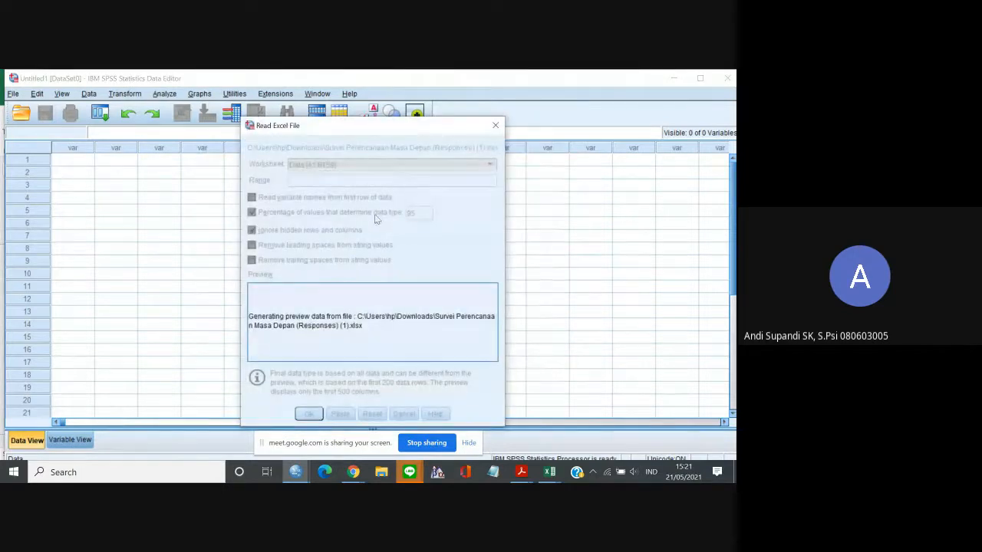
Import the worksheet Data [A1:BT59], reading variable names from the first row.
left_click(330, 164)
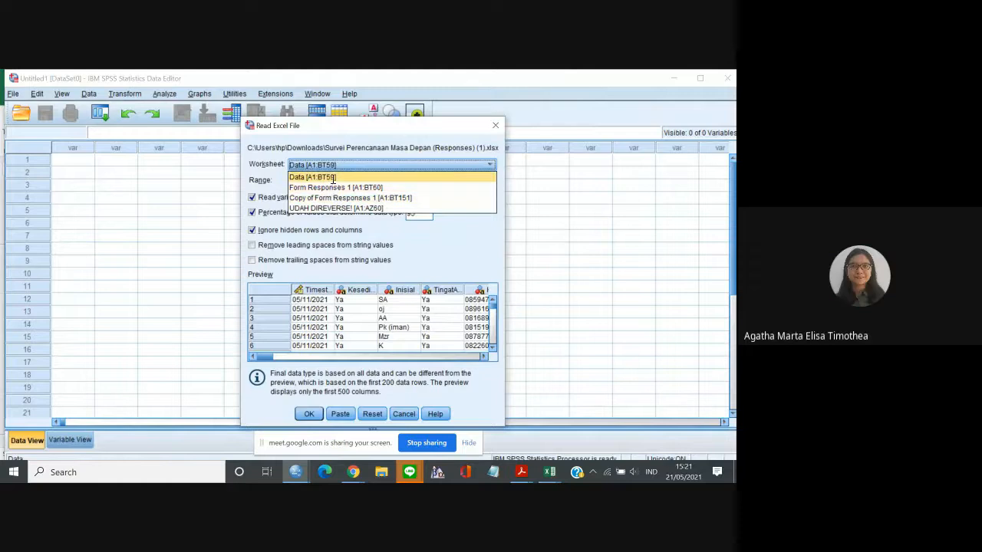
left_click(333, 178)
left_click(310, 414)
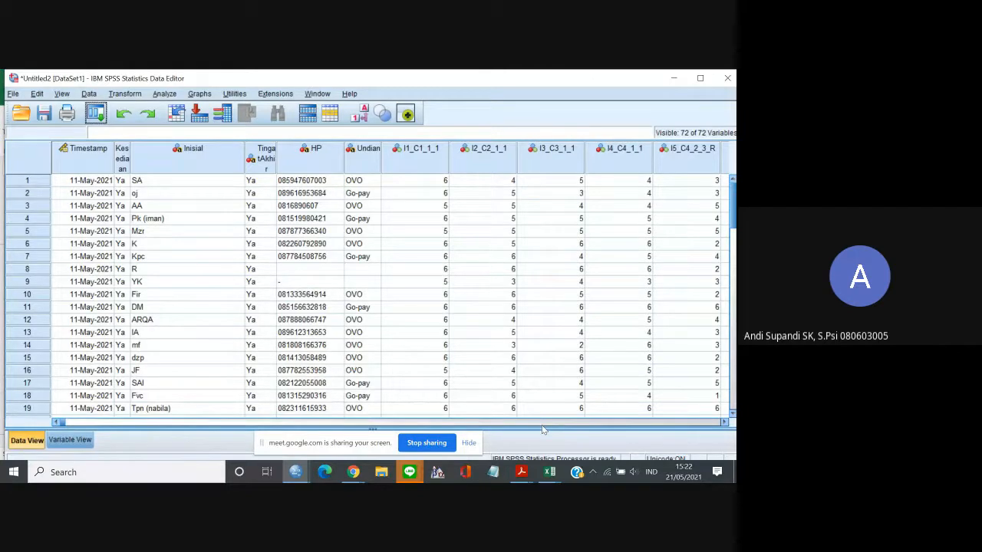
Hide the screen-sharing bar and examine cases 52 to 58 at the end of the imported dataset.
left_click(471, 443)
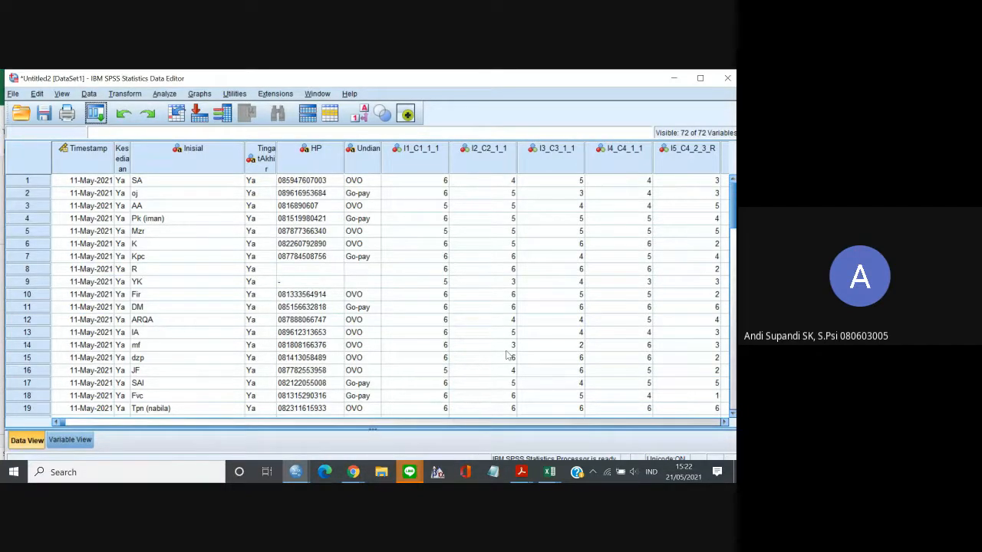
left_click_drag(732, 188, 735, 196)
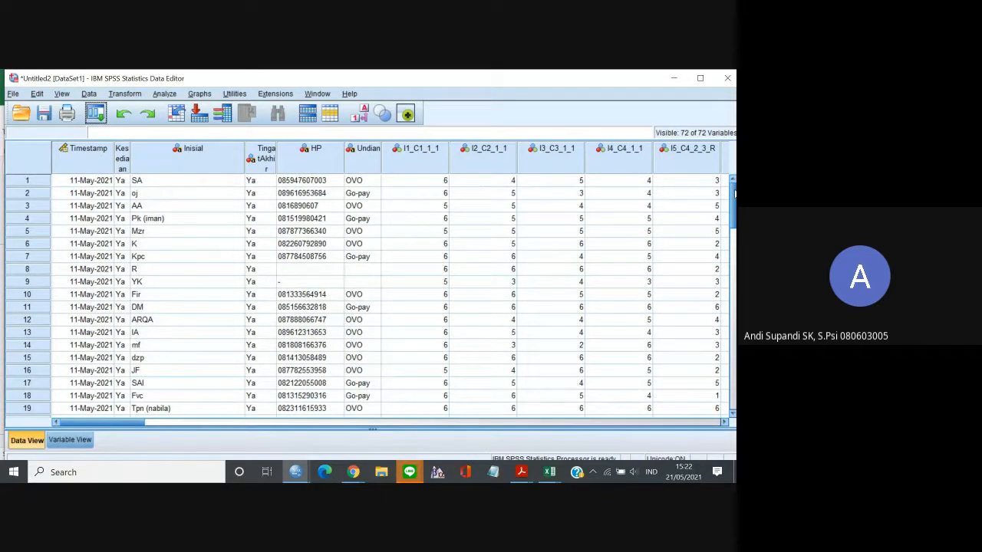
left_click_drag(734, 194, 734, 292)
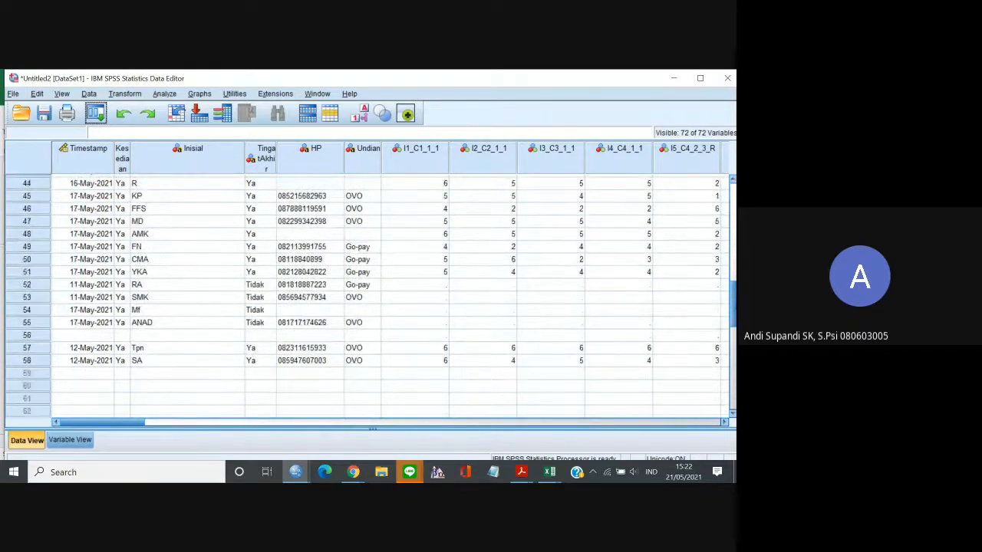
left_click(32, 287)
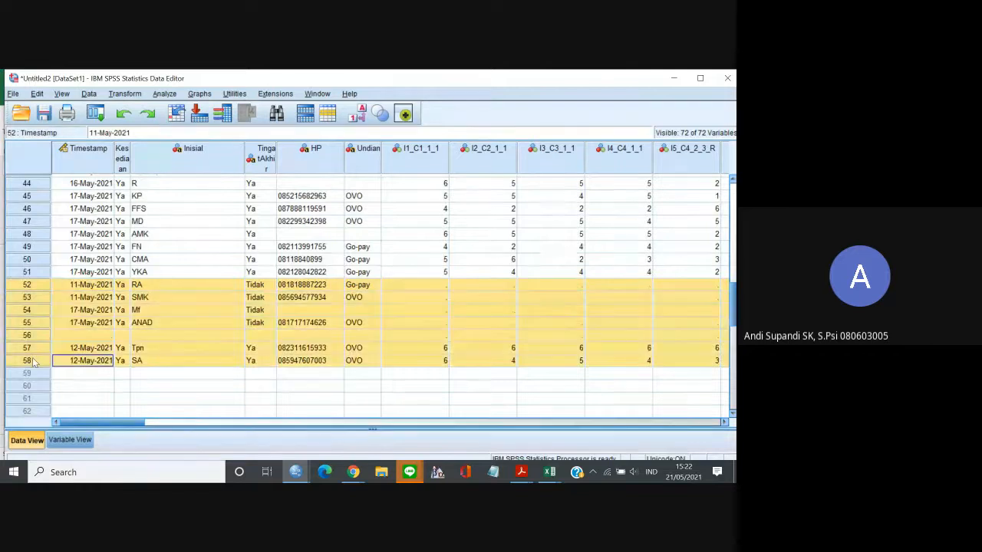
left_click(34, 361, "shift")
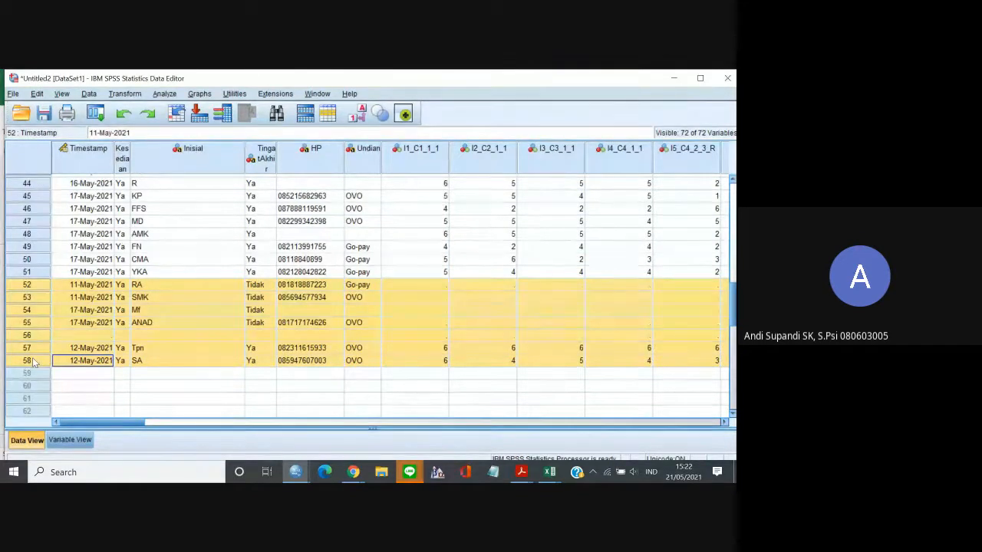
Insert a new variable before Timestamp.
left_click(86, 148)
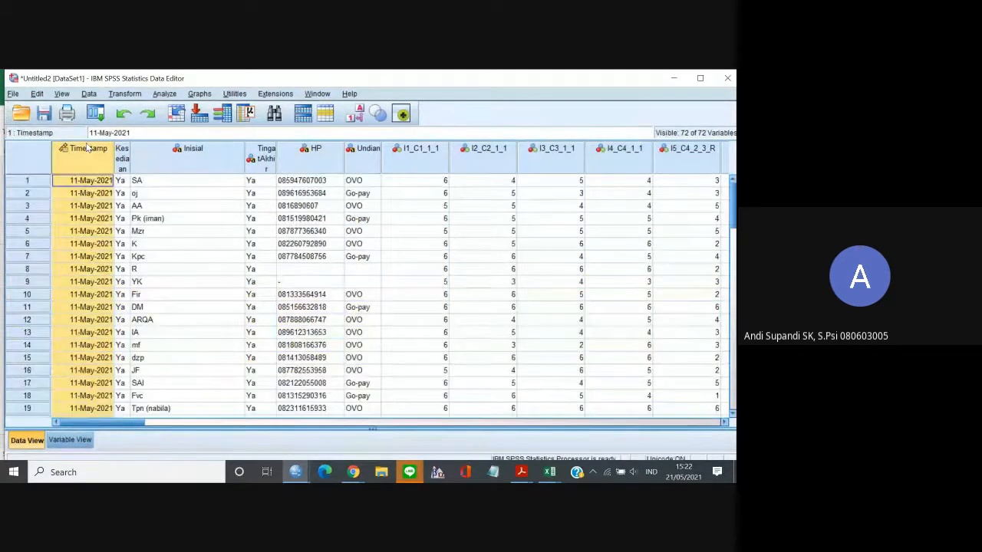
right_click(88, 148)
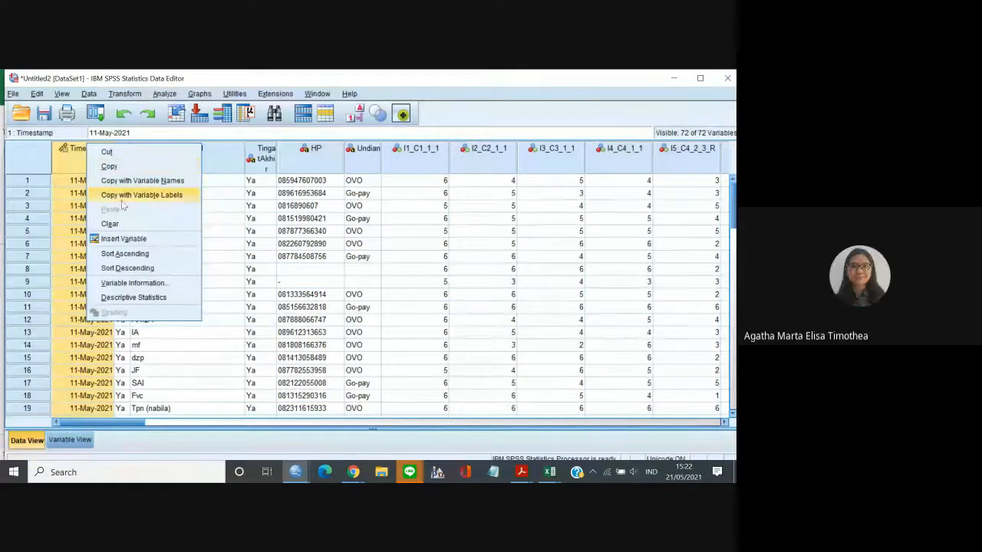
left_click(123, 238)
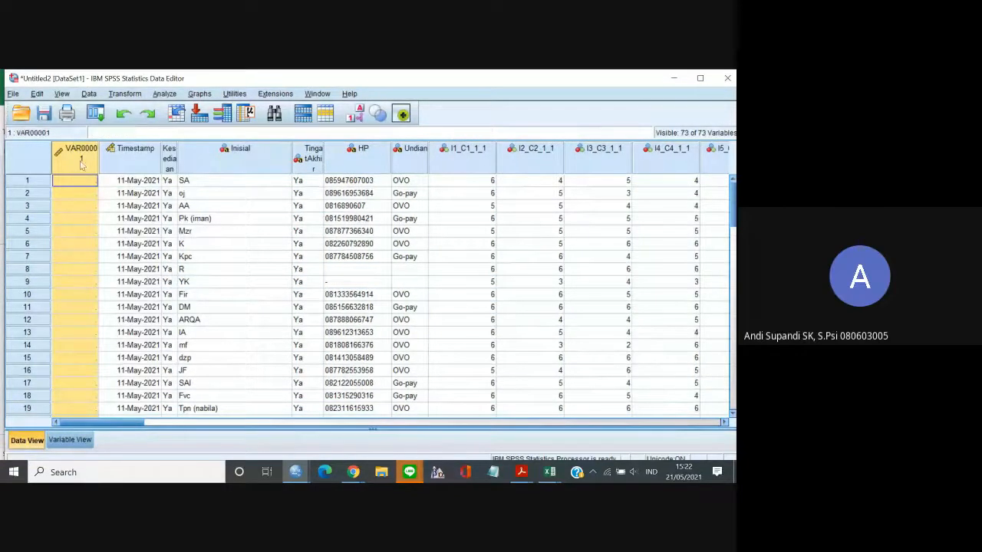
left_click(146, 221)
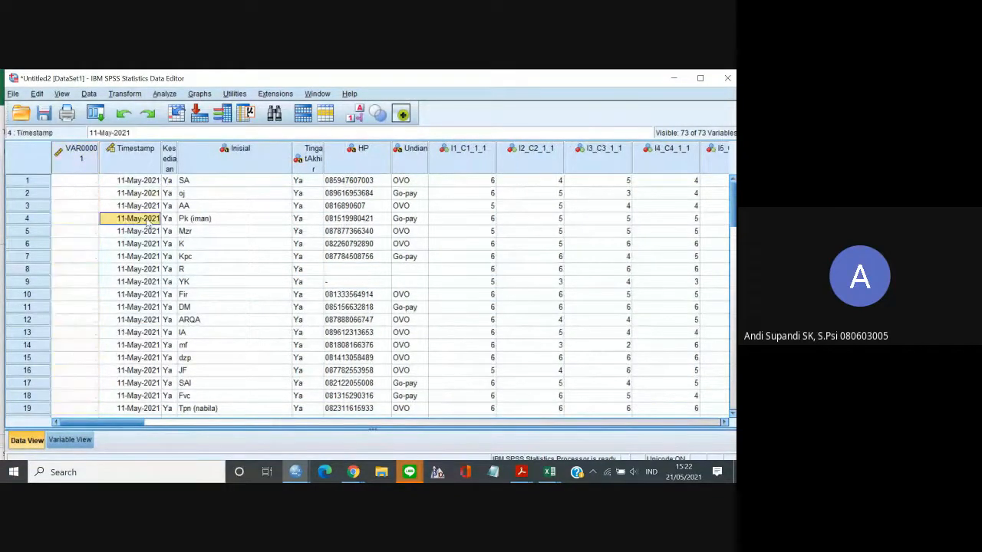
Rename the newly inserted first variable as Filter.
left_click(77, 158)
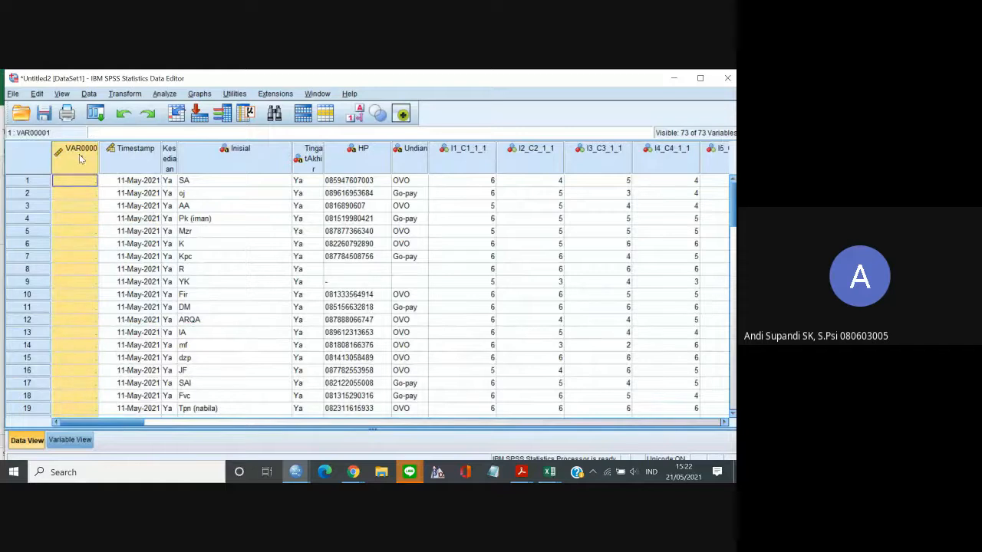
double_click(80, 158)
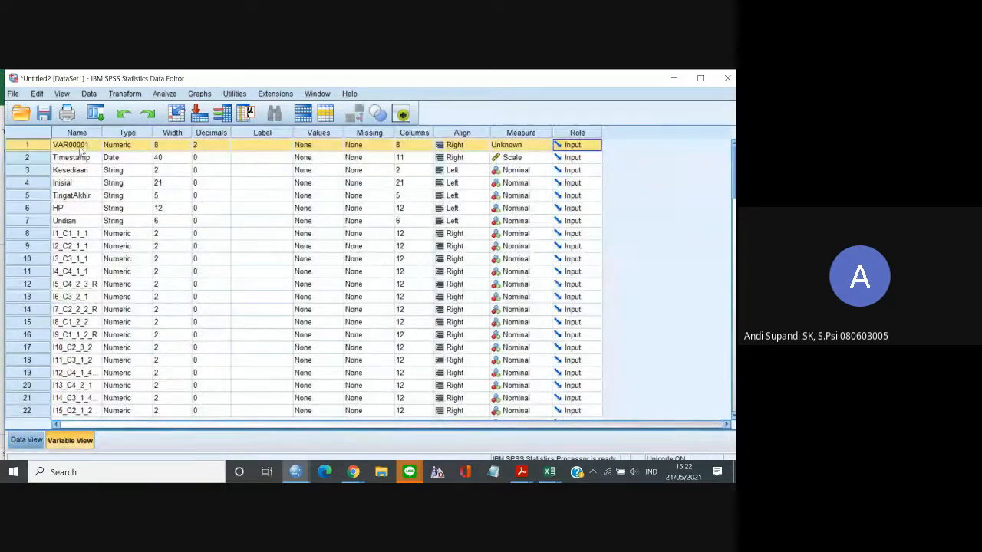
left_click(79, 149)
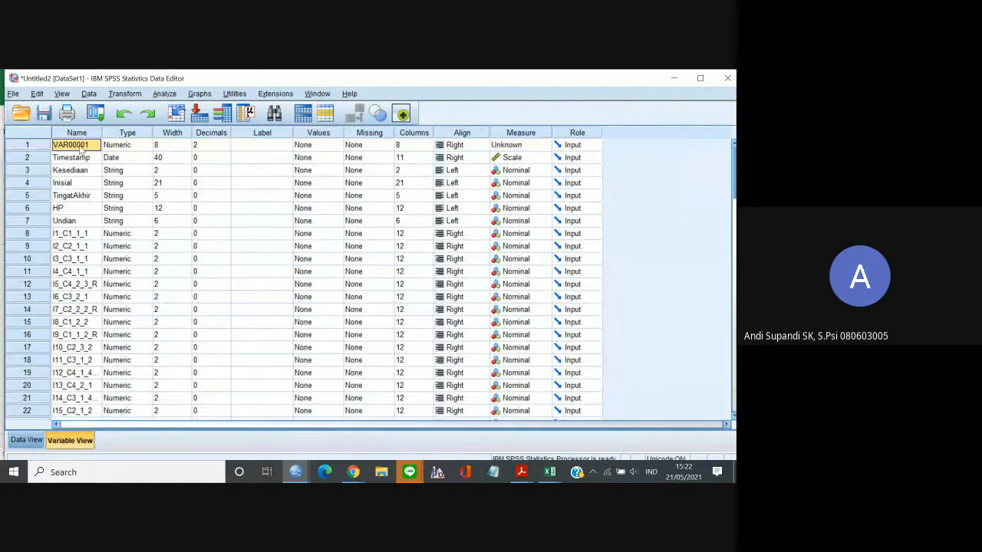
left_click(80, 148)
left_click_drag(90, 146, 45, 145)
type("S")
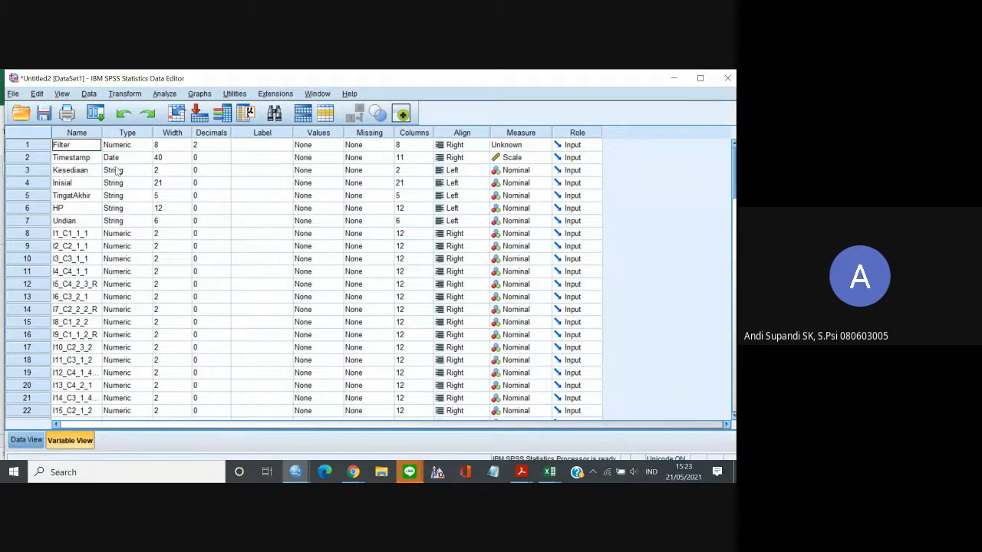
In the data view, set Filter to 0 for cases 52 to 55, whose TingatAkhir answer is Tidak.
left_click(26, 440)
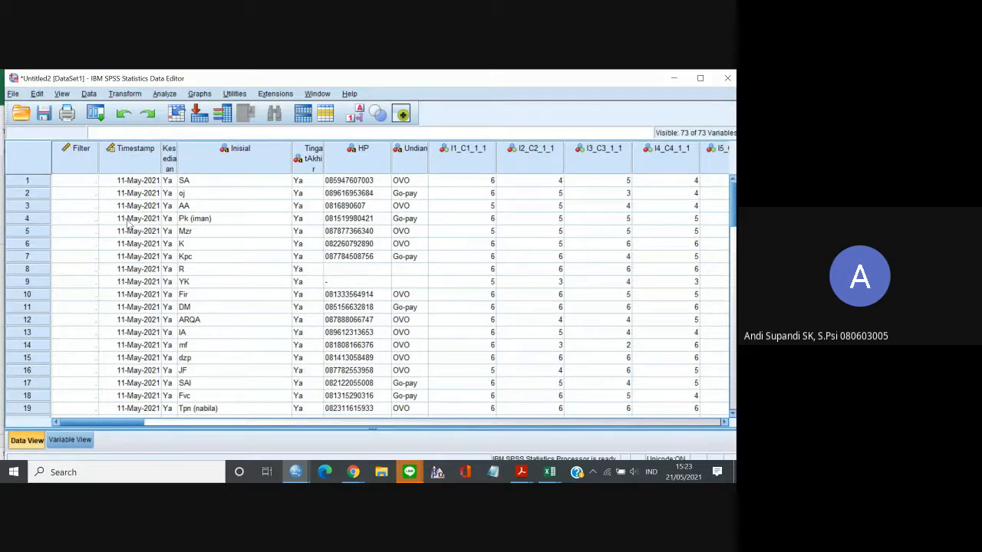
left_click(72, 189)
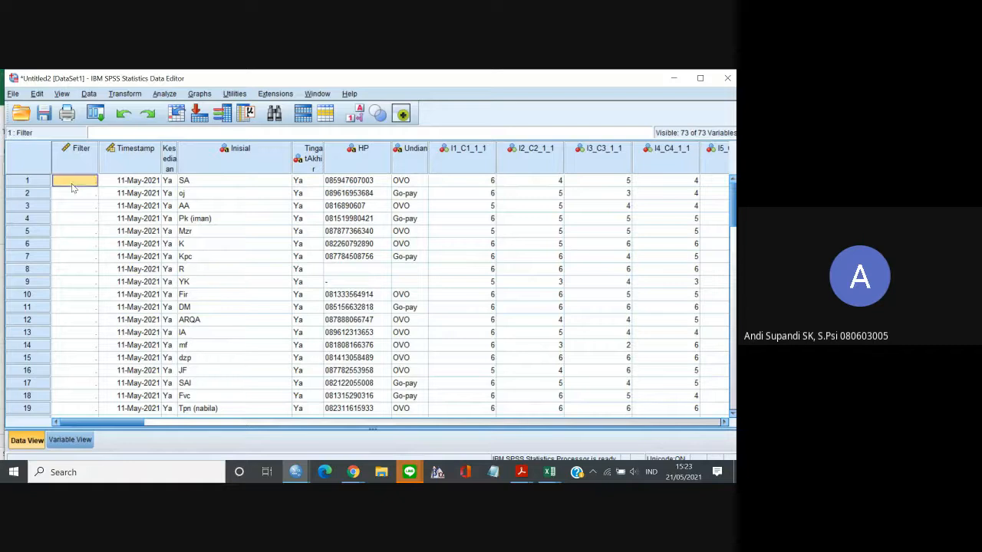
key("Down")
key("Down")
key("Down")
key("Down")
key("Down")
key("Down")
key("Down")
key("Down")
key("Down")
key("Down")
key("Down")
key("Down")
key("Down")
key("Down")
key("Down")
key("Down")
key("Down")
key("Down")
key("Down")
key("Down")
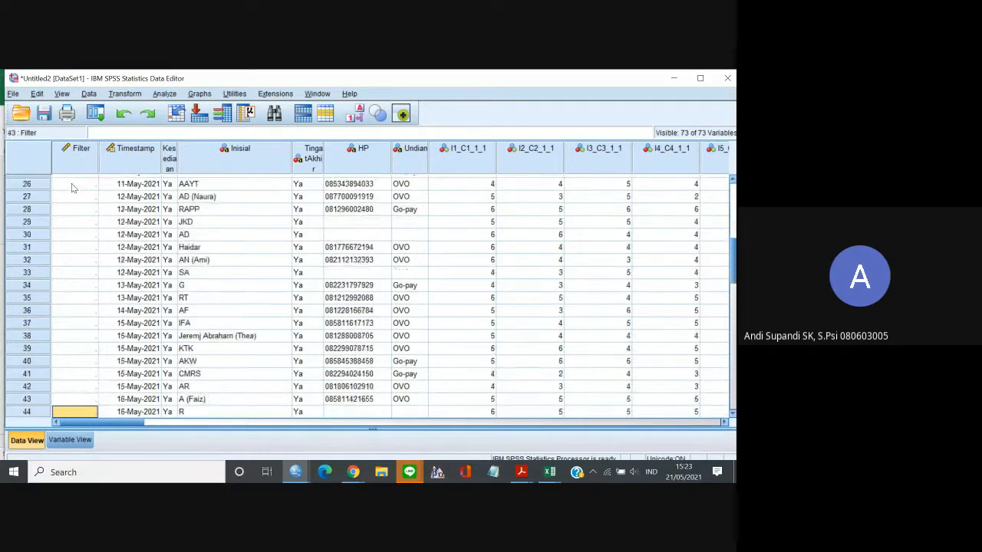
key("Down")
key("Down")
key("Down")
key("Down")
key("Down")
key("Down")
key("Down")
key("Up")
key("Up")
key("Up")
key("Up")
key("Up")
key("Up")
key("Up")
key("Up")
key("Up")
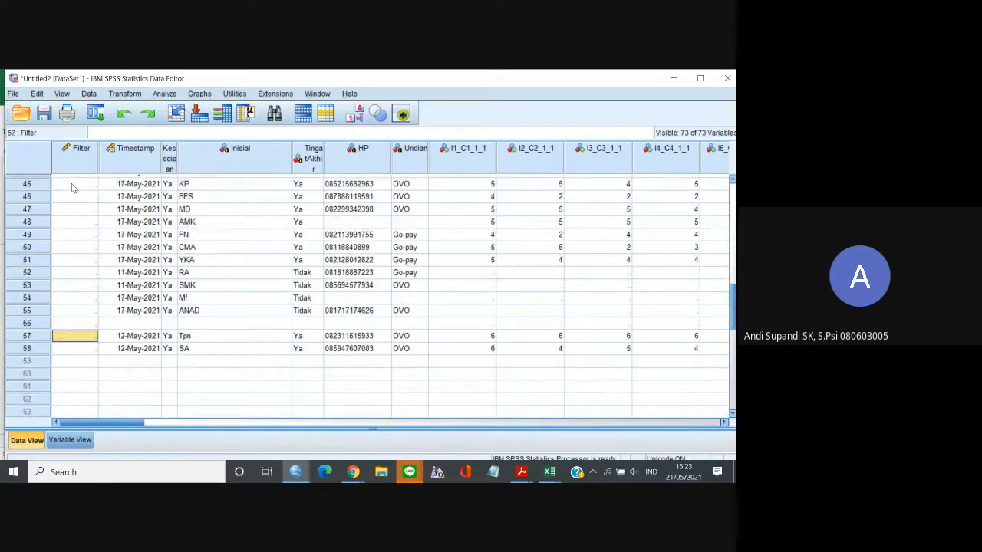
key("Up")
key("Up")
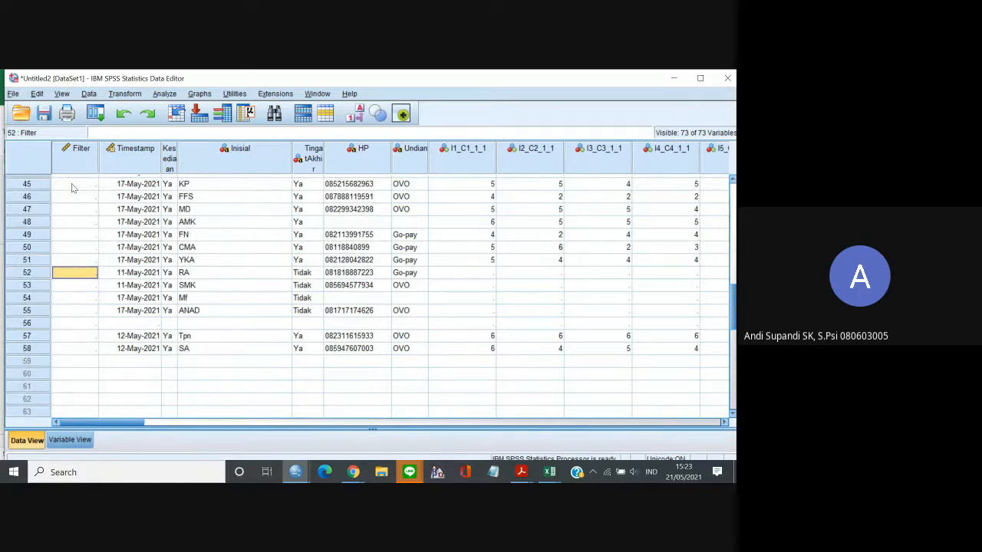
type("0")
key("Down")
type("0")
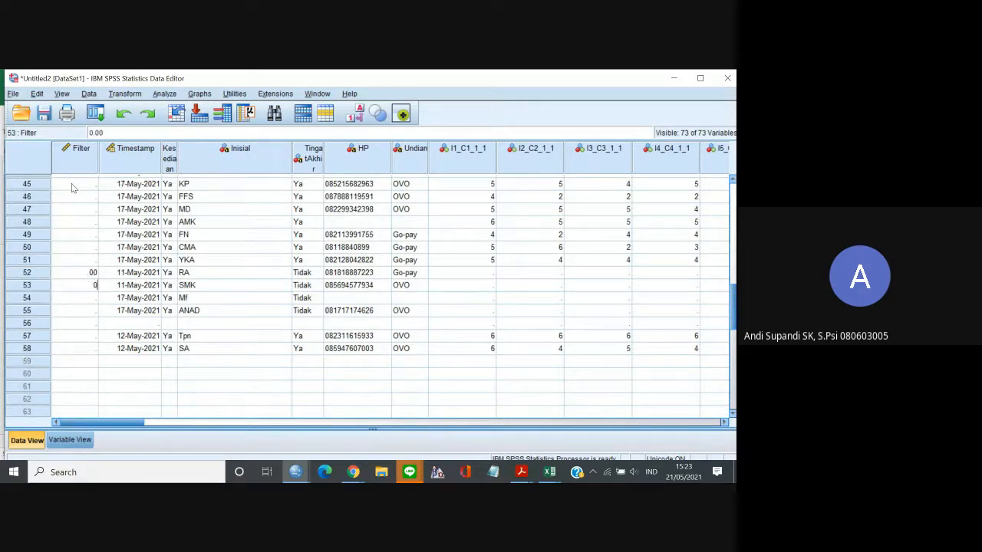
key("Down")
type("0")
key("Down")
type("0")
key("Down")
Set Filter to 0 for the duplicate cases 57 and 58, skipping the blank case 56.
key("Down")
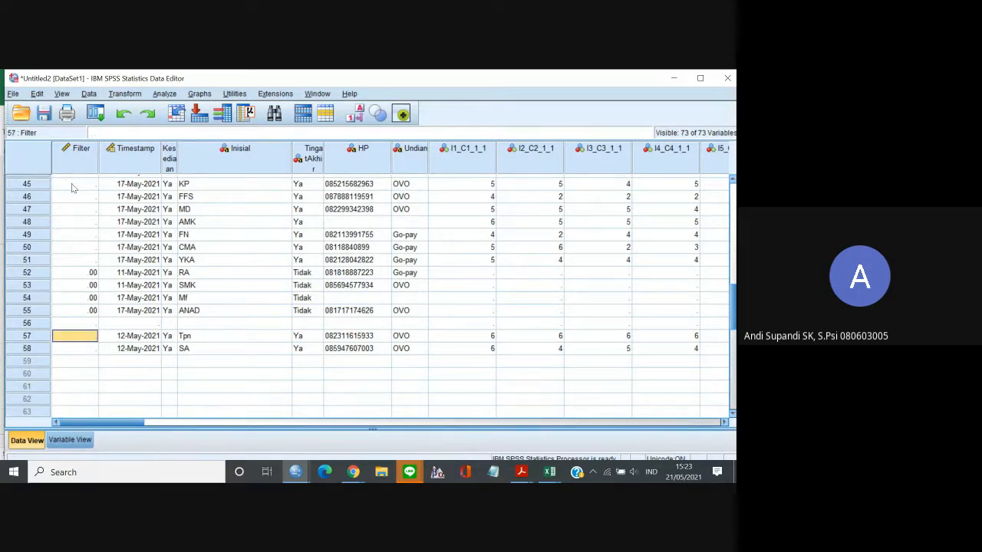
type("0")
key("Down")
type("0")
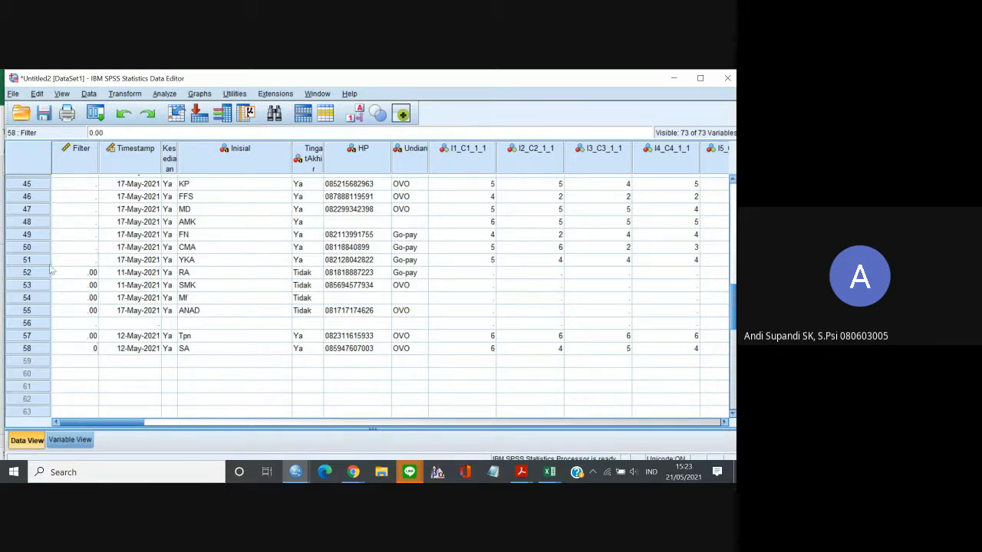
Cut the blank case 56 out of the dataset.
left_click(29, 323)
right_click(32, 325)
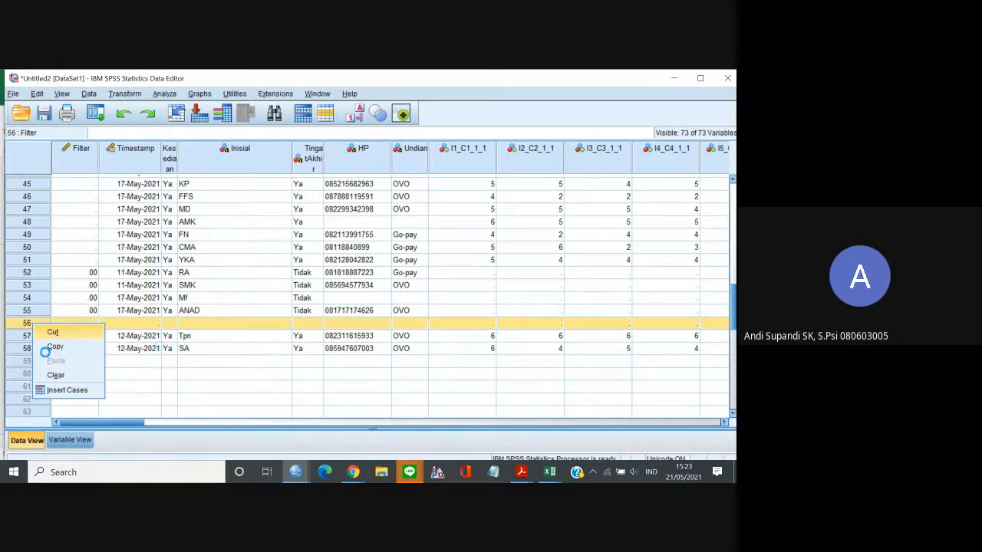
left_click(51, 332)
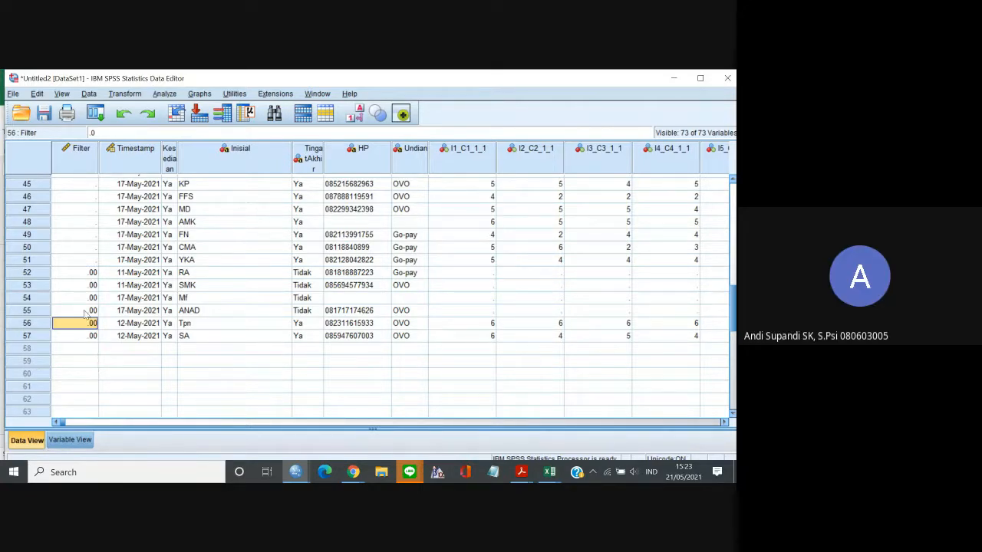
Set Filter to 1 for the first two cases of the dataset.
left_click(80, 264)
key("Up")
key("Up")
key("Up")
key("Up")
key("Up")
key("Up")
key("Up")
key("Up")
key("Up")
key("Up")
key("Up")
key("Up")
key("Up")
key("Up")
key("Up")
key("Up")
key("Up")
key("Up")
key("Up")
key("Up")
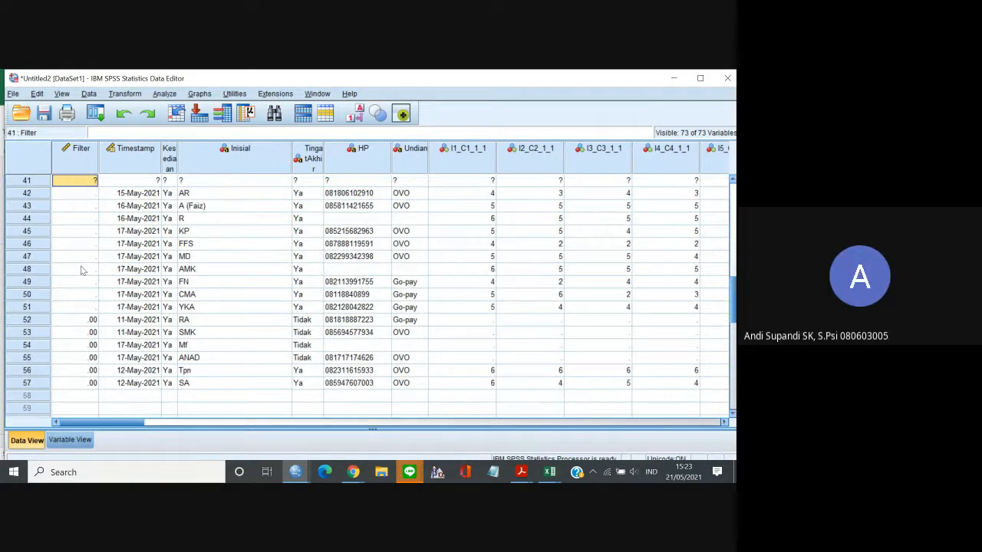
key("Up")
key("Up")
key("Up")
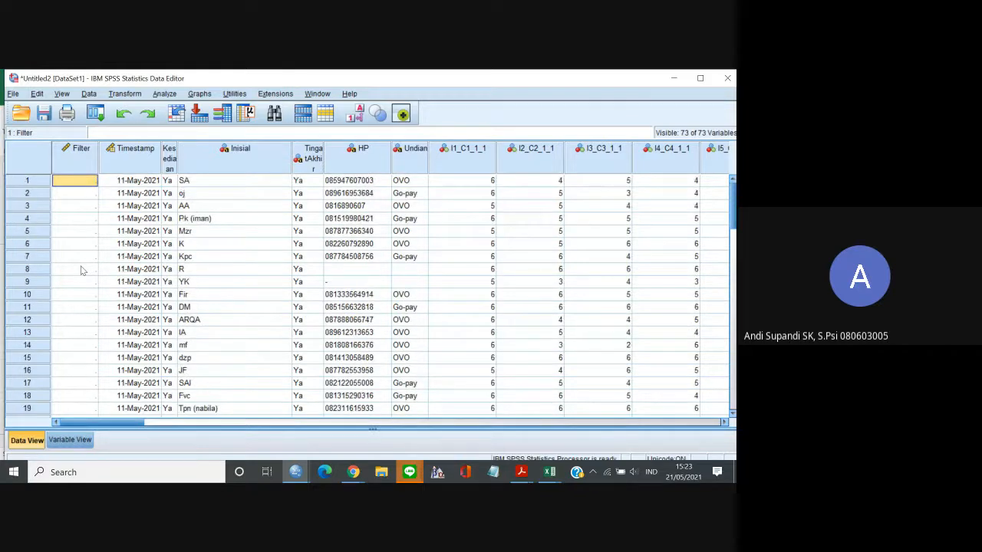
type("1")
key("Return")
type("1")
key("Return")
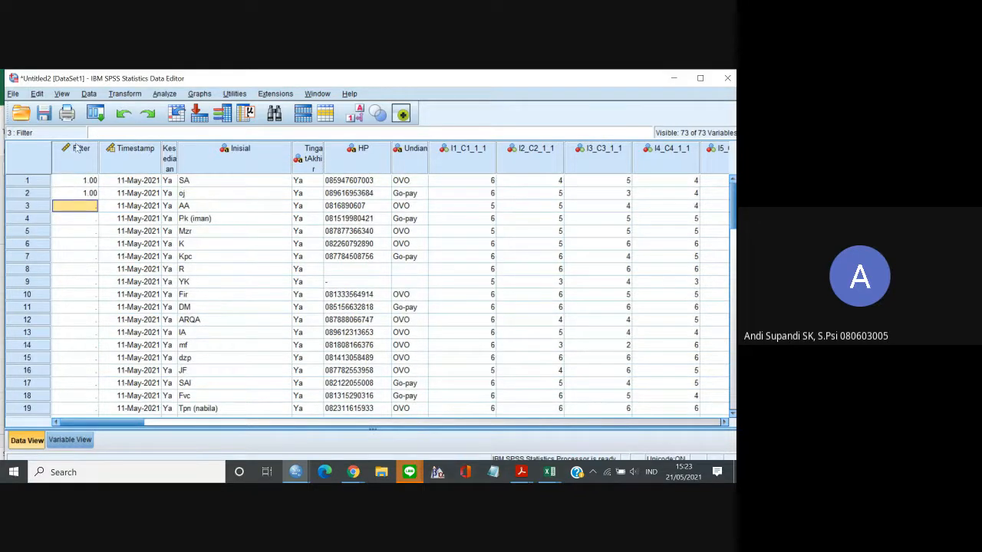
Copy the Filter values of cases 1 and 2 into cases 3 and 4.
left_click_drag(85, 181, 86, 199)
key("ctrl+c")
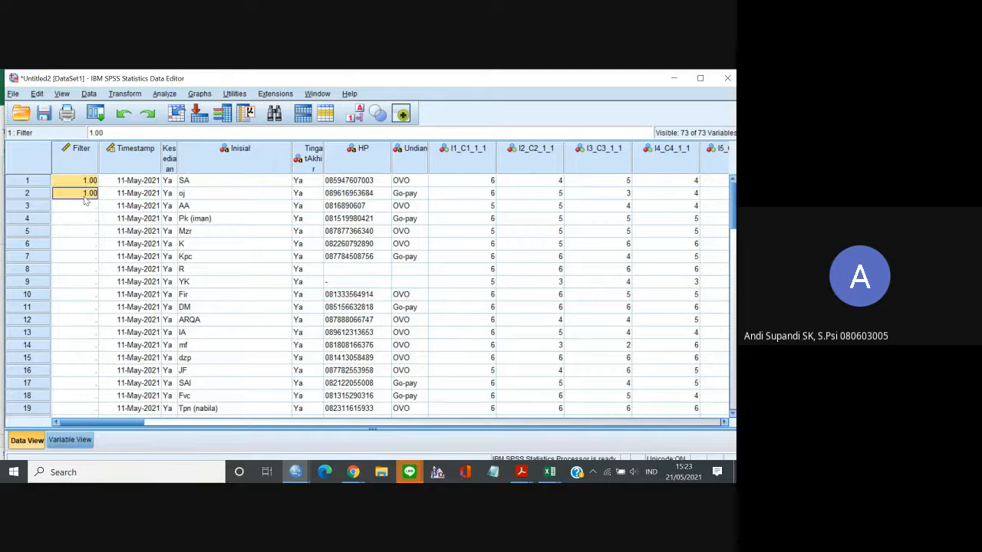
left_click(86, 206)
key("ctrl+v")
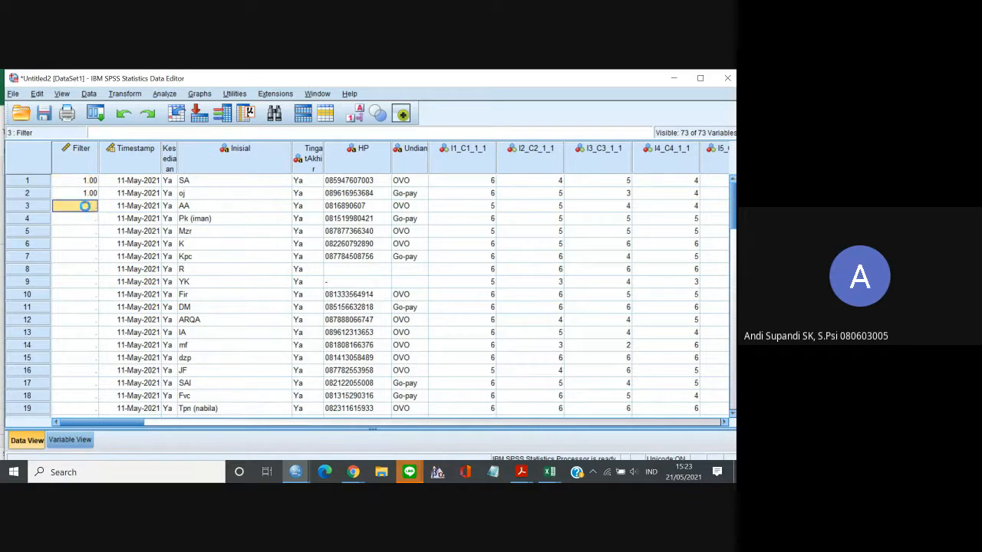
left_click(89, 232)
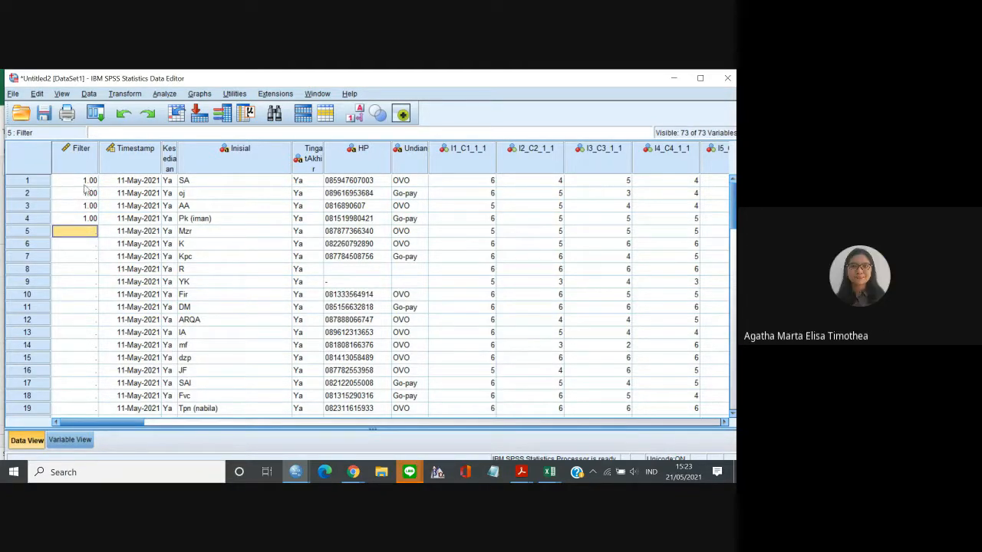
Paste the Filter value 1 into each of cases 5 to 10.
left_click_drag(87, 183, 87, 193)
left_click(92, 218)
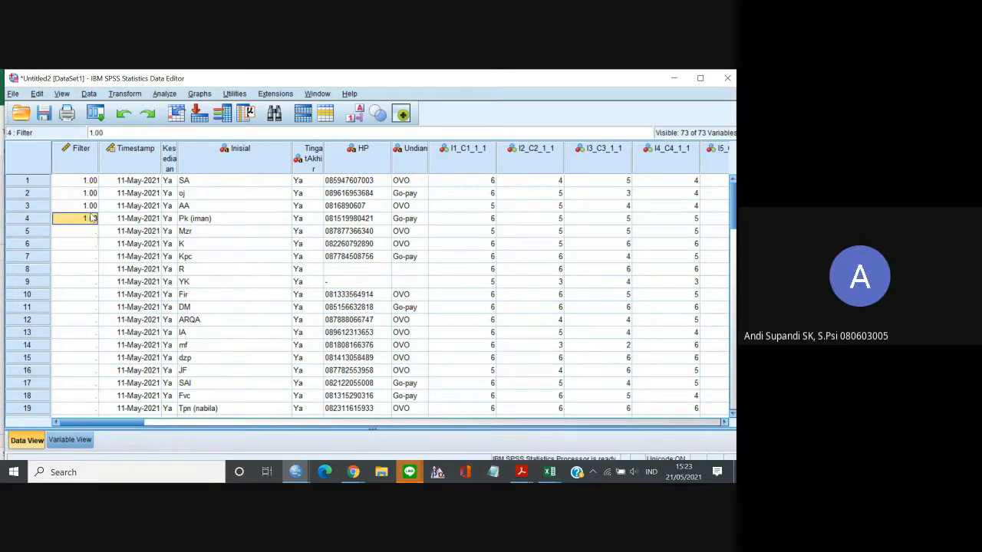
key("Down")
type("1.00")
key("Down")
type("1.00")
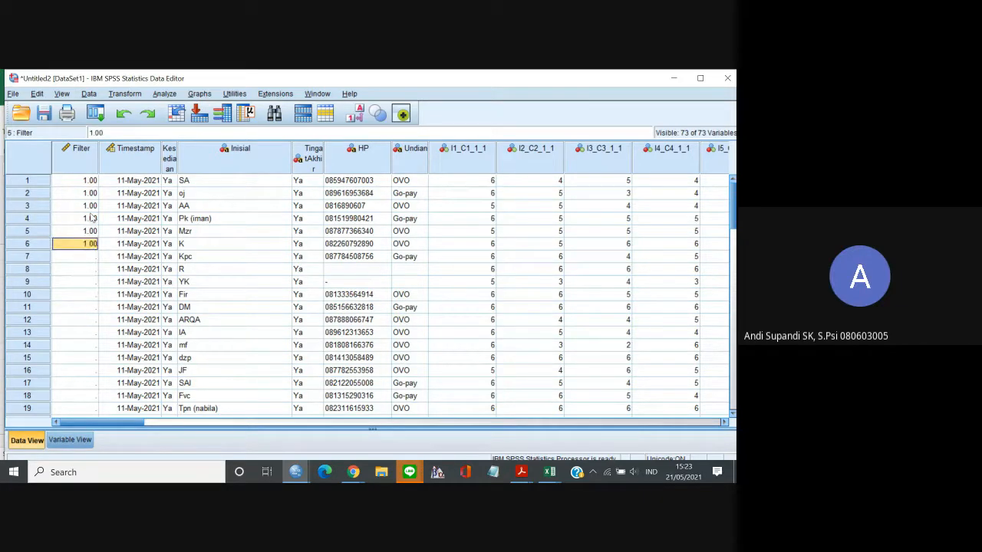
key("Down")
type("1.00")
key("Down")
type("1.00")
key("Down")
type("1.00")
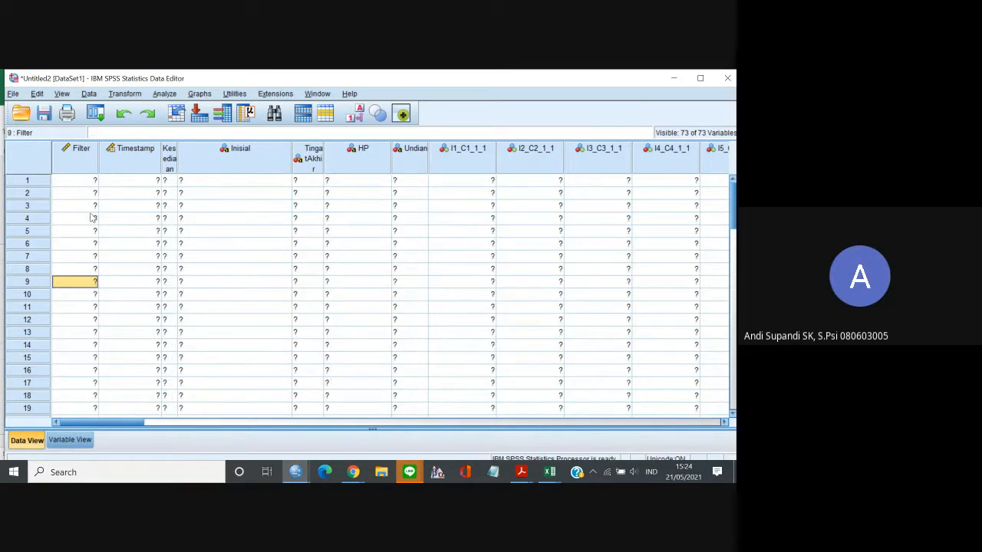
key("Down")
type("1.00")
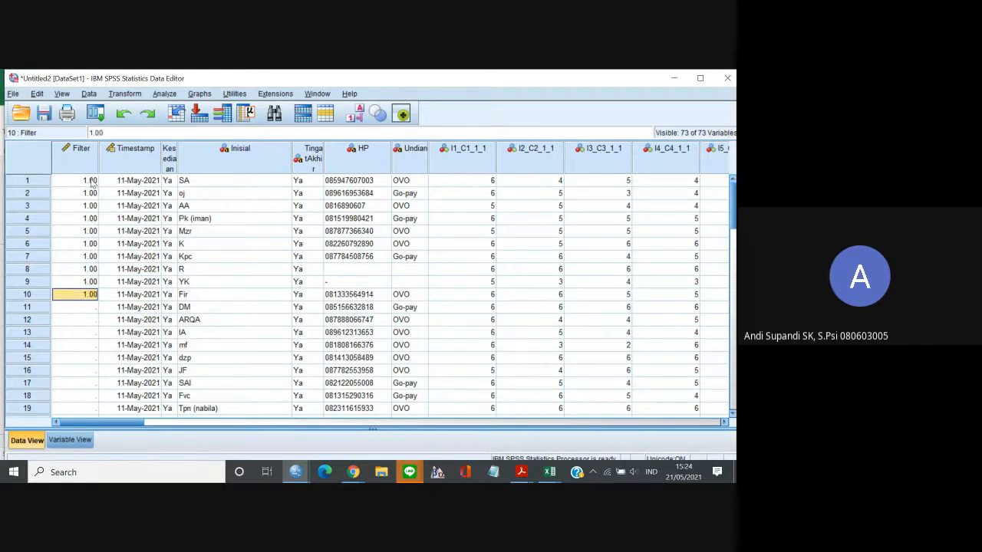
Copy the Filter values of cases 1 to 10 into cases 11 to 51 and return to the first case.
left_click_drag(90, 184, 90, 304)
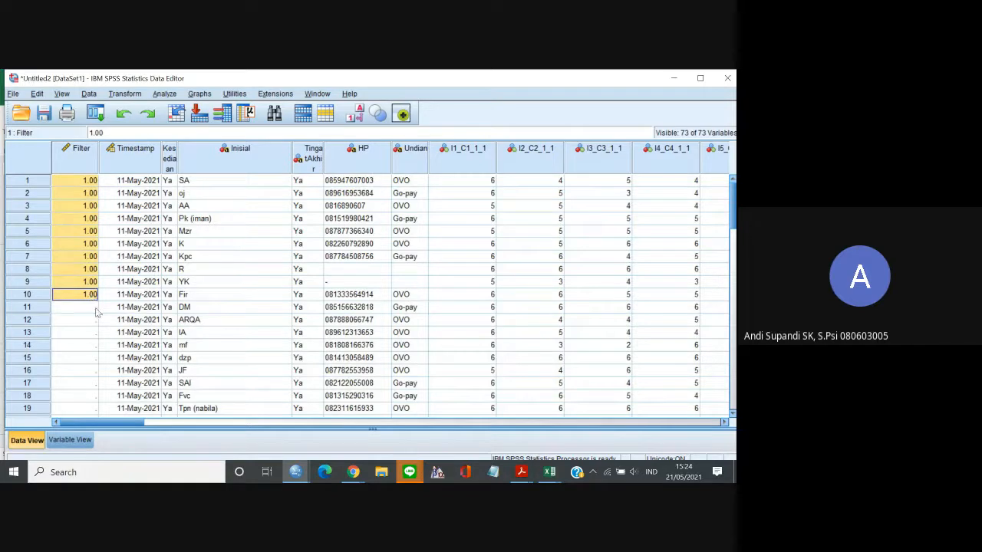
left_click_drag(95, 310, 79, 324)
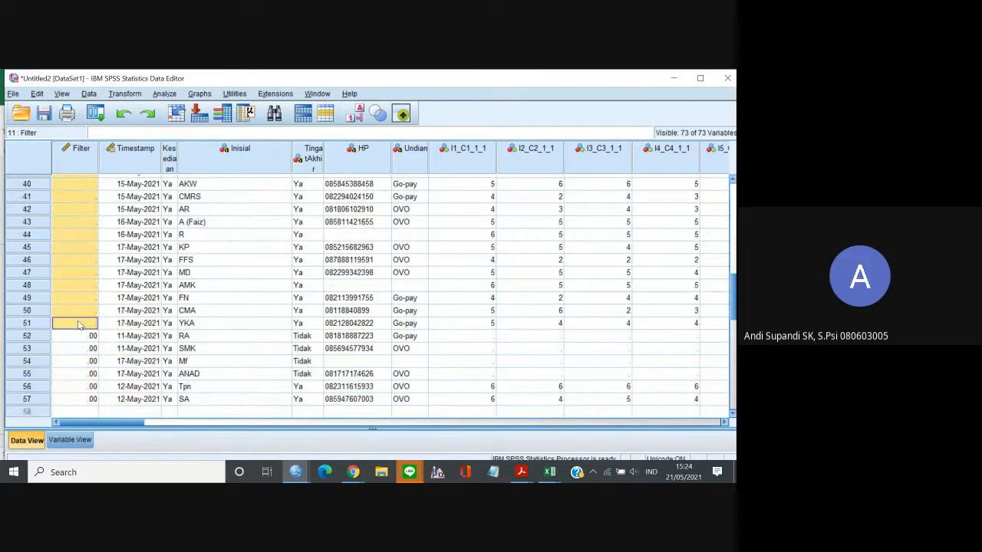
key("ctrl+v")
left_click(74, 290)
key("Up")
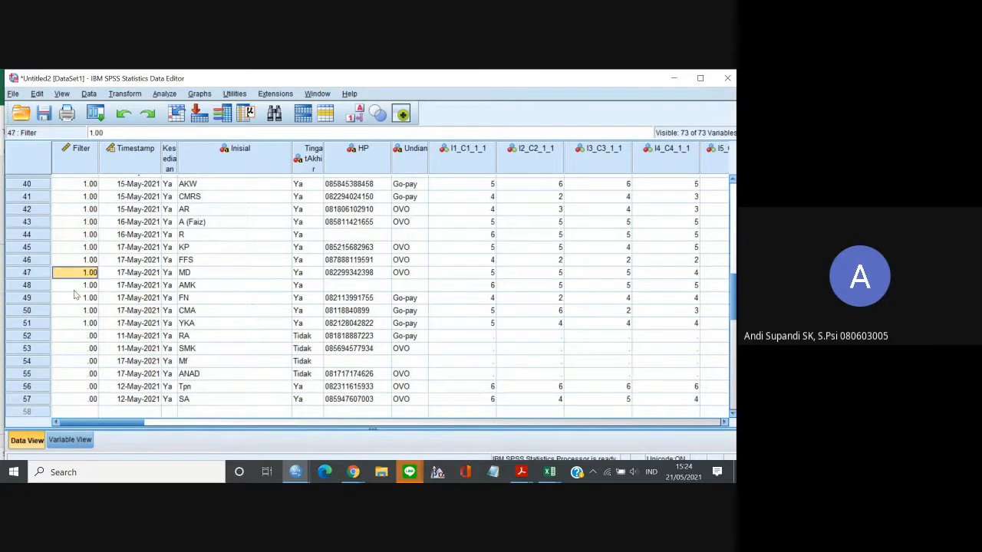
key("Up")
key("Up")
key("Up")
key("Up")
key("Up")
key("Up")
key("Up")
key("Up")
key("Up")
key("Up")
key("Up")
key("Up")
key("Up")
key("Up")
key("Up")
key("Up")
key("Up")
key("Up")
key("Up")
key("Up")
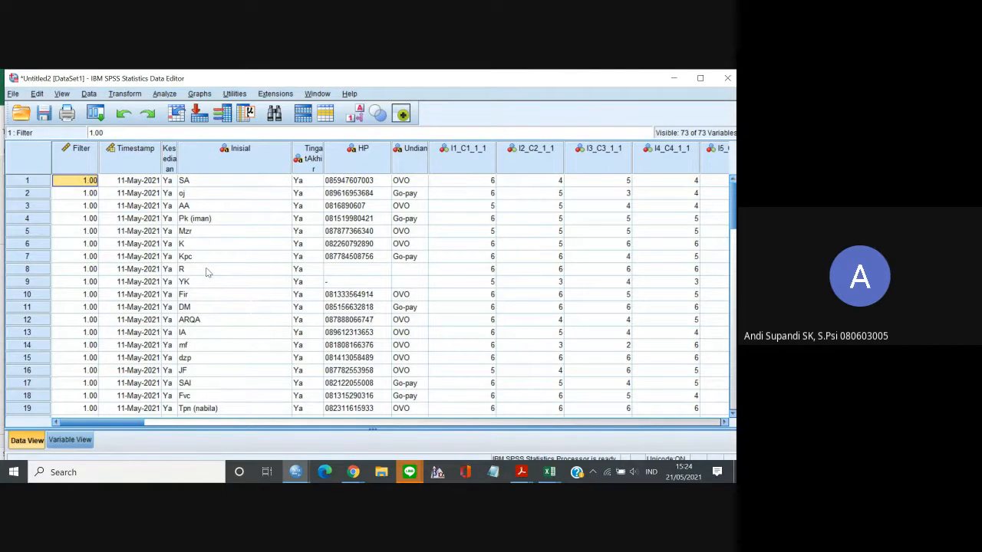
Start saving the dataset and choose the folder Documents > Kuliah > Semester 6 > KAUP as its location.
key("ctrl+s")
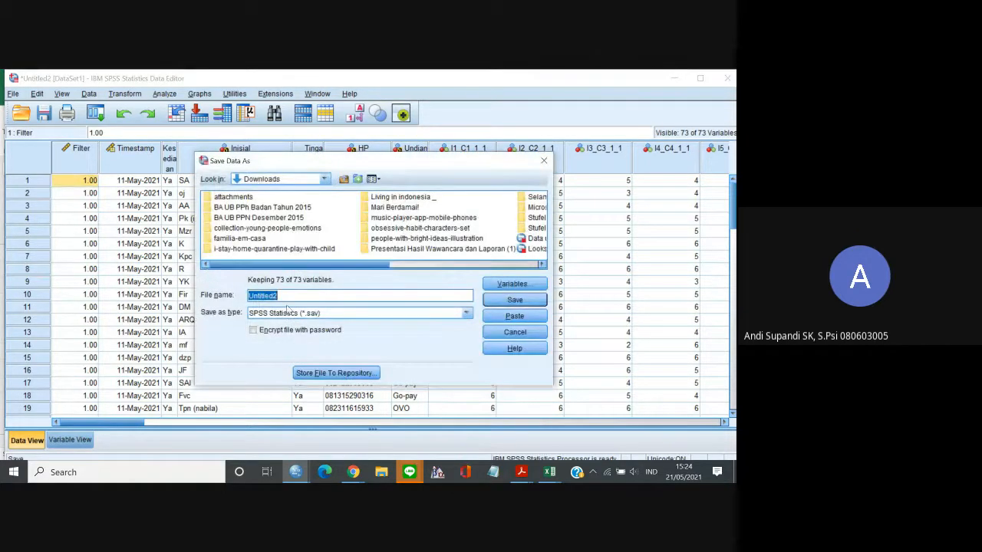
left_click(324, 181)
scroll(328, 222, "up", 3)
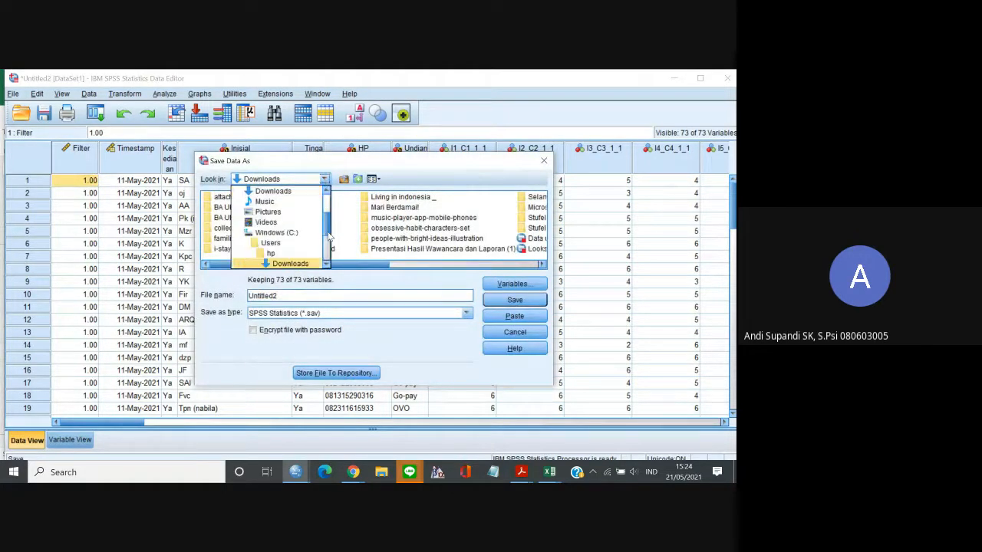
scroll(328, 239, "down", 3)
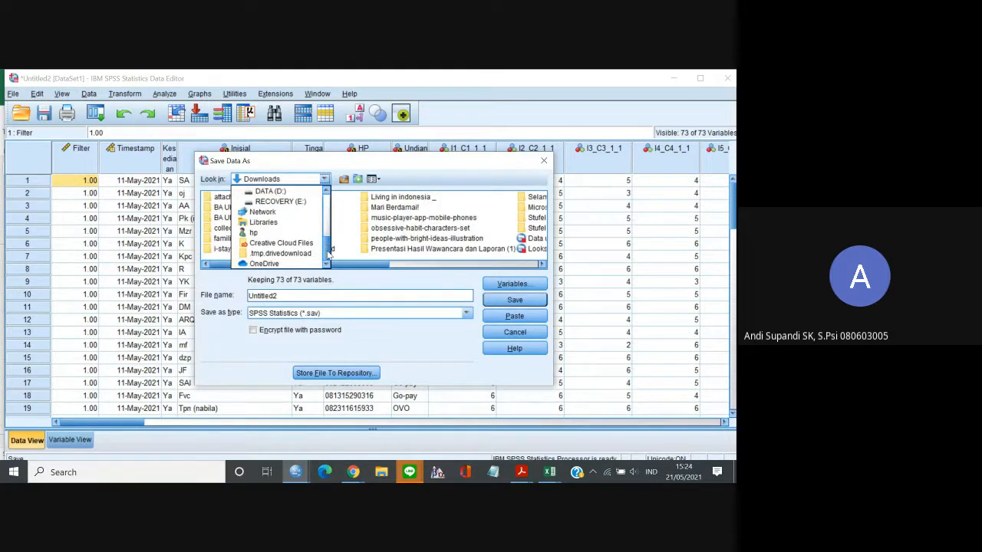
scroll(328, 245, "up", 4)
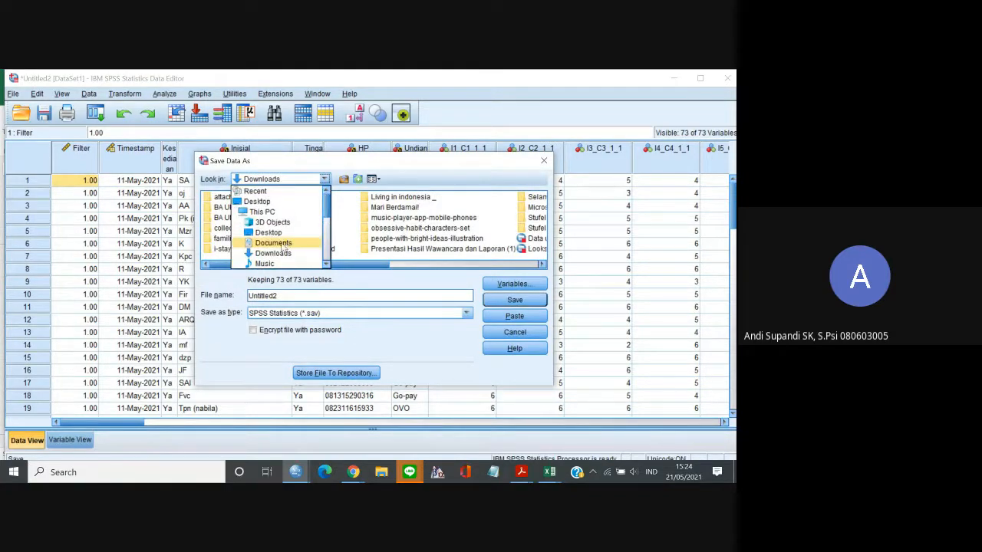
double_click(286, 246)
left_click(325, 179)
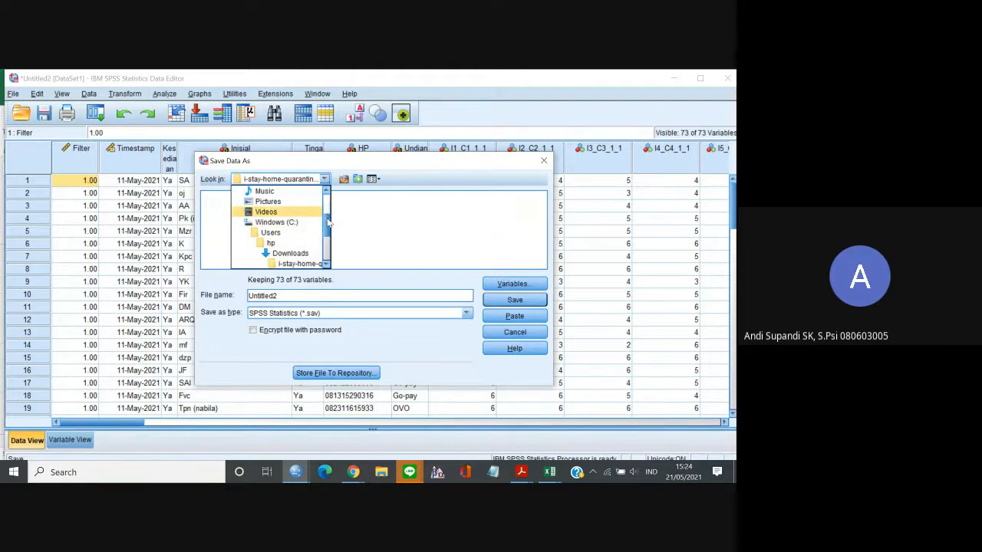
scroll(328, 218, "up", 3)
left_click(273, 243)
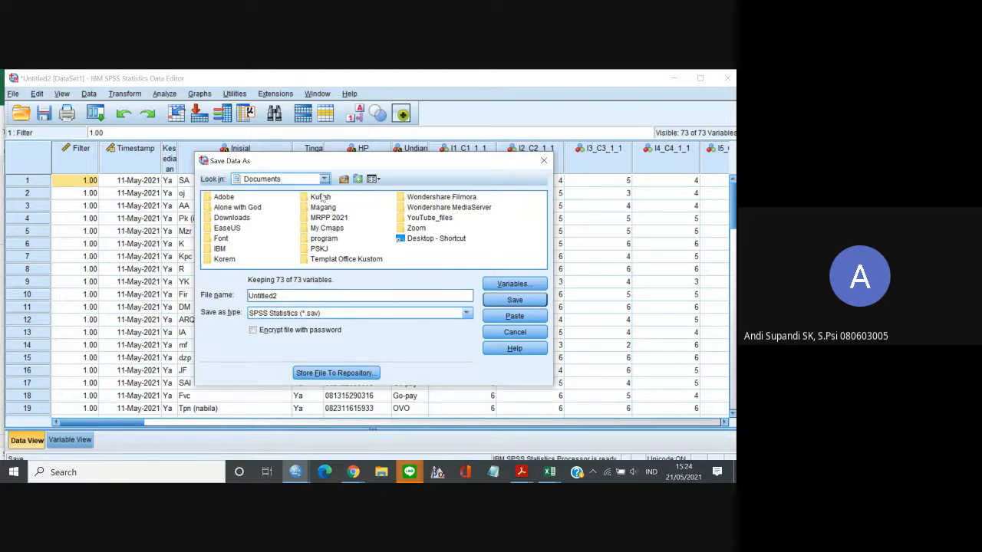
double_click(321, 197)
double_click(292, 217)
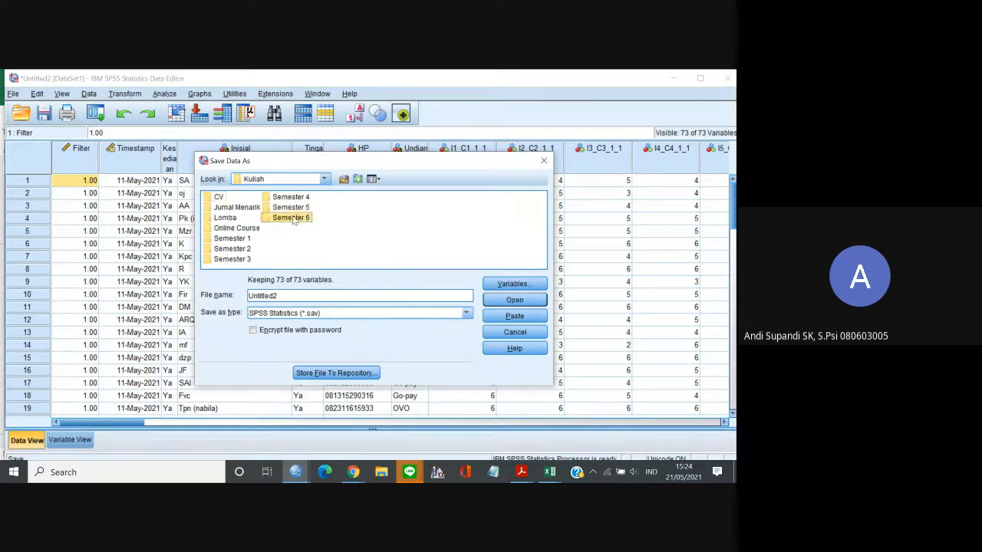
double_click(223, 197)
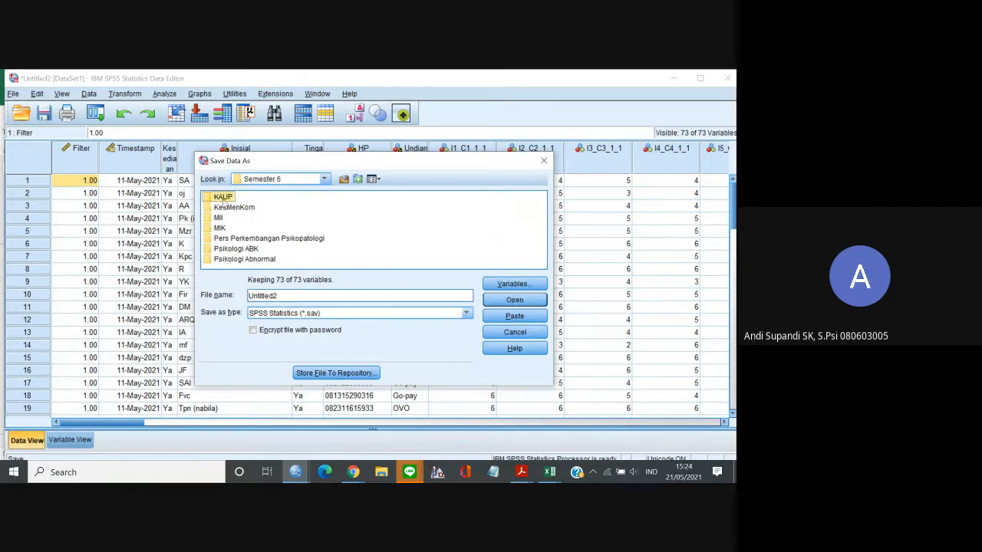
Name the file Data and save it in SPSS Statistics (*.sav) format.
left_click(293, 299)
key("BackSpace")
key("BackSpace")
key("BackSpace")
key("BackSpace")
key("BackSpace")
key("BackSpace")
key("BackSpace")
key("BackSpace")
key("BackSpace")
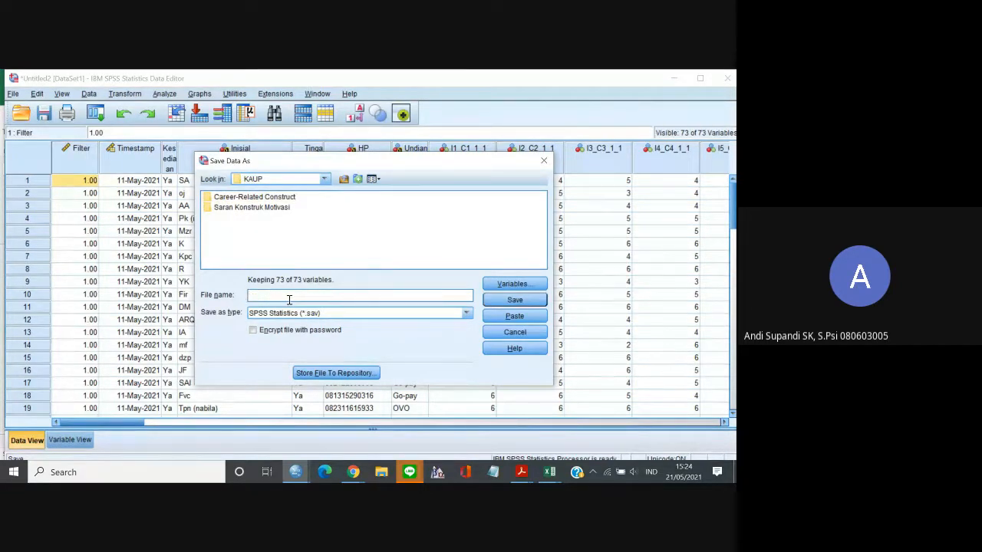
type("Data")
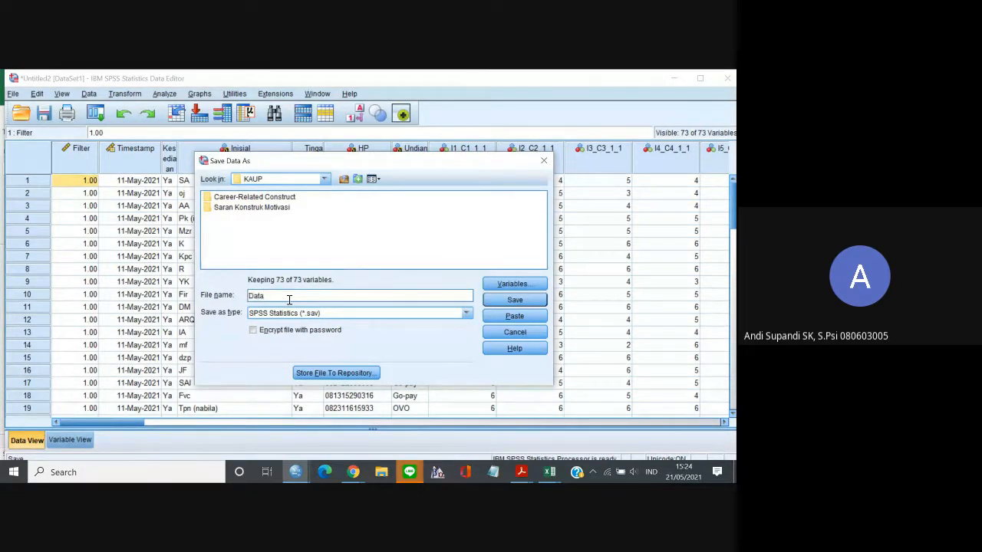
left_click(506, 301)
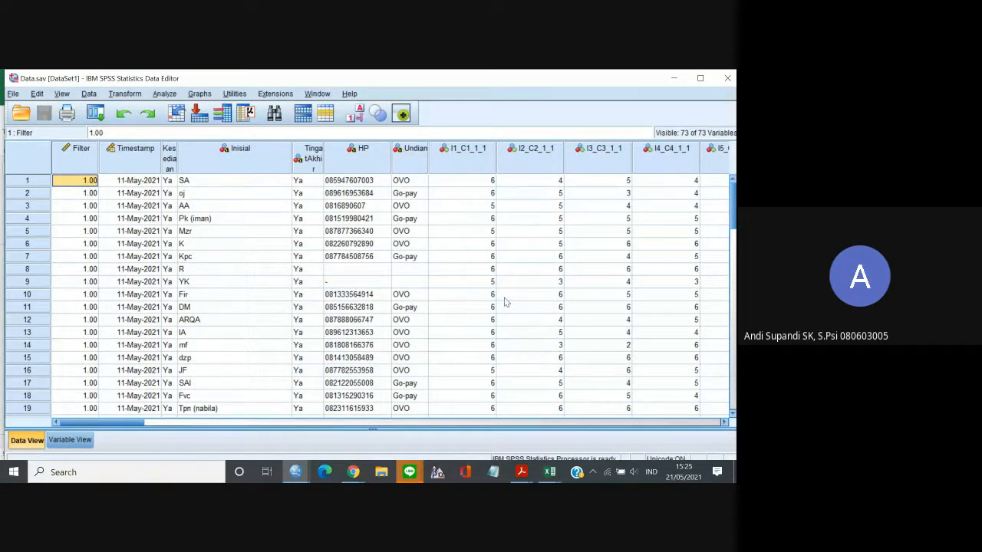
Show the variable definitions and set the Data Editor's font size to 20.
left_click(77, 443)
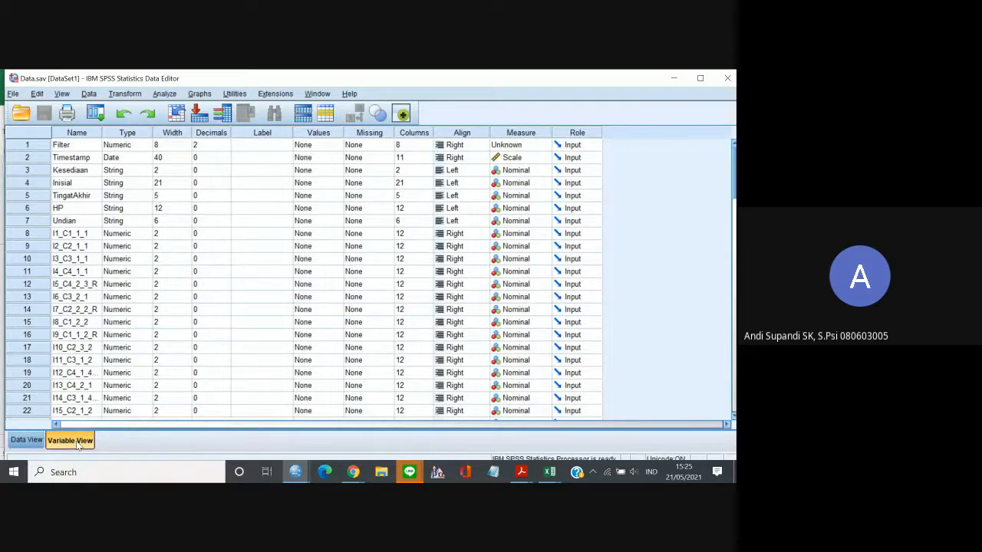
left_click(86, 263)
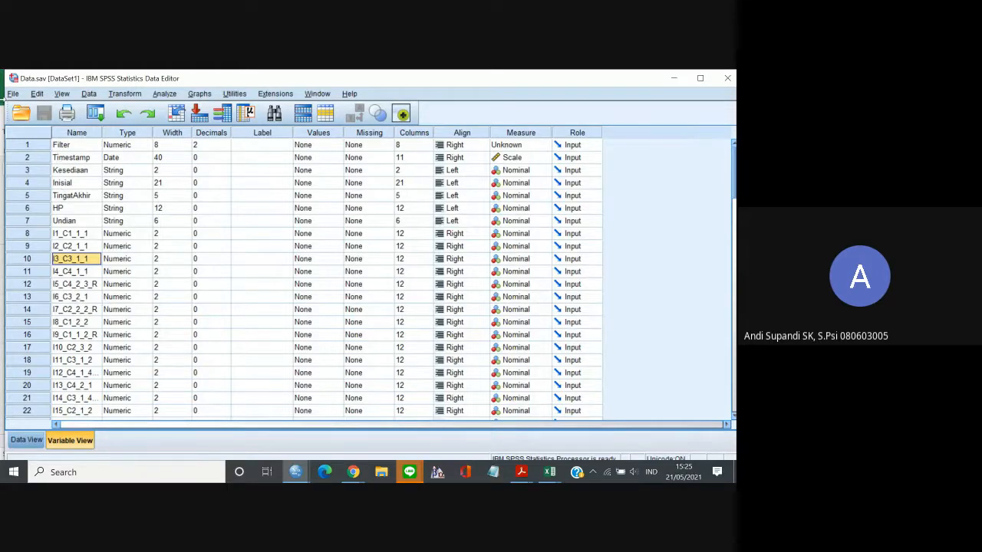
left_click(64, 94)
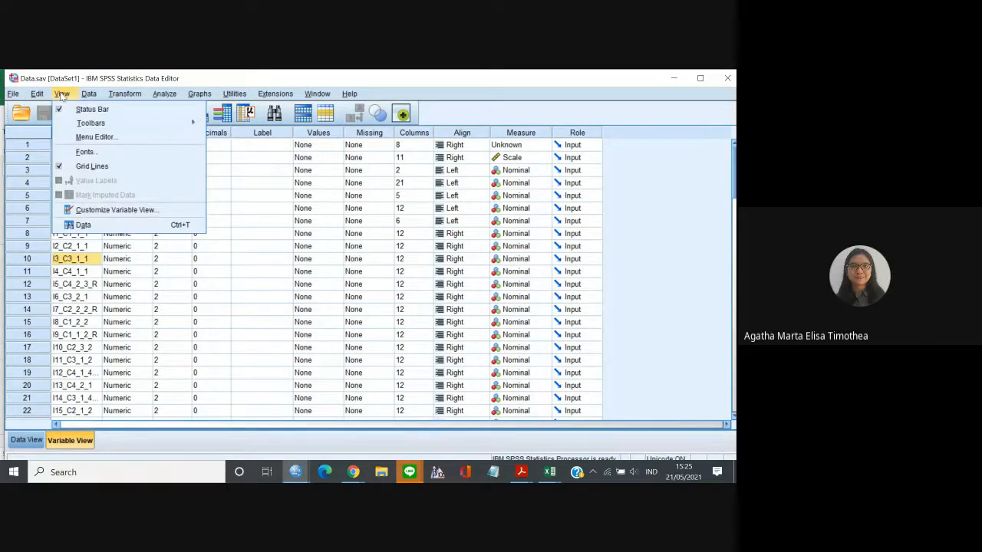
left_click(89, 152)
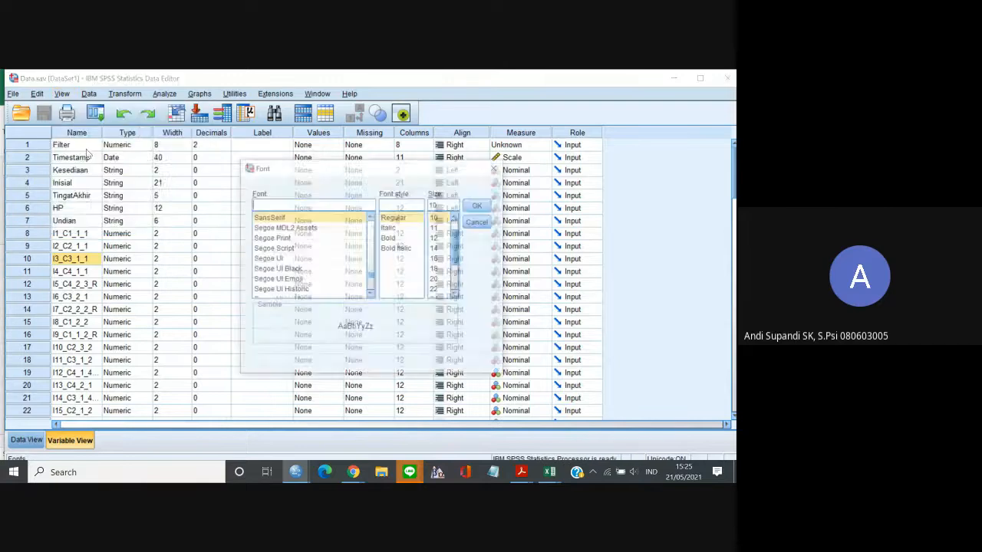
left_click(438, 280)
left_click(480, 207)
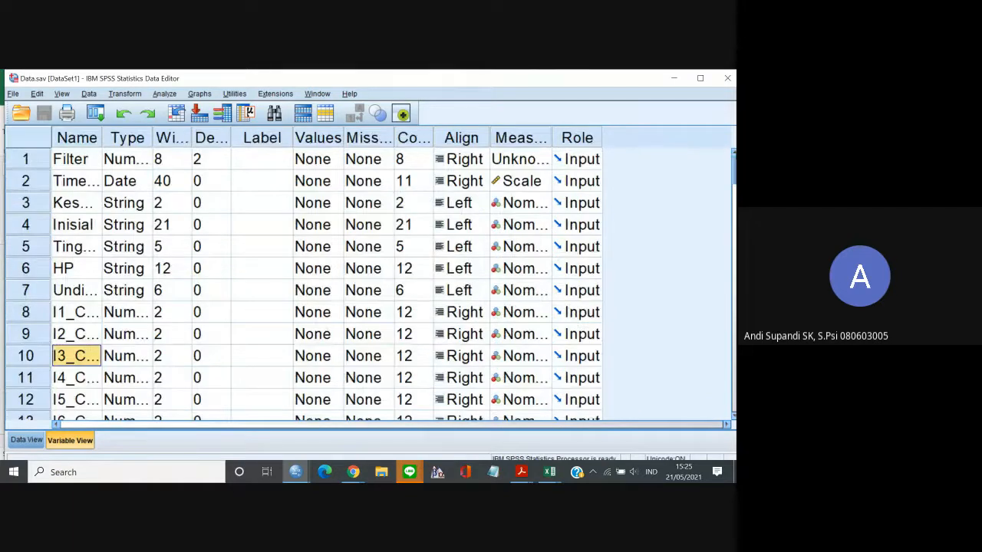
Widen the Name column so that the full names of the item variables fit.
left_click_drag(734, 162, 735, 161)
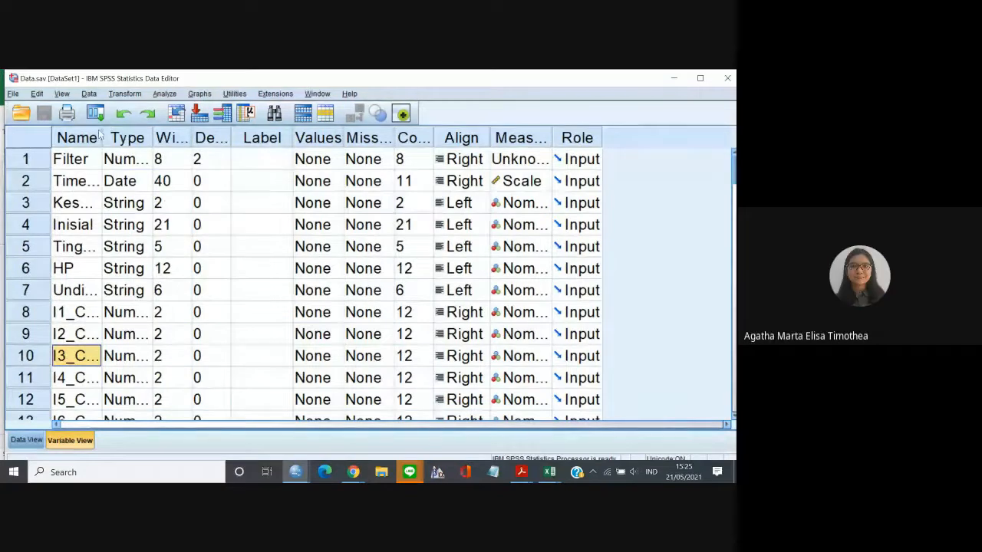
left_click_drag(101, 139, 207, 141)
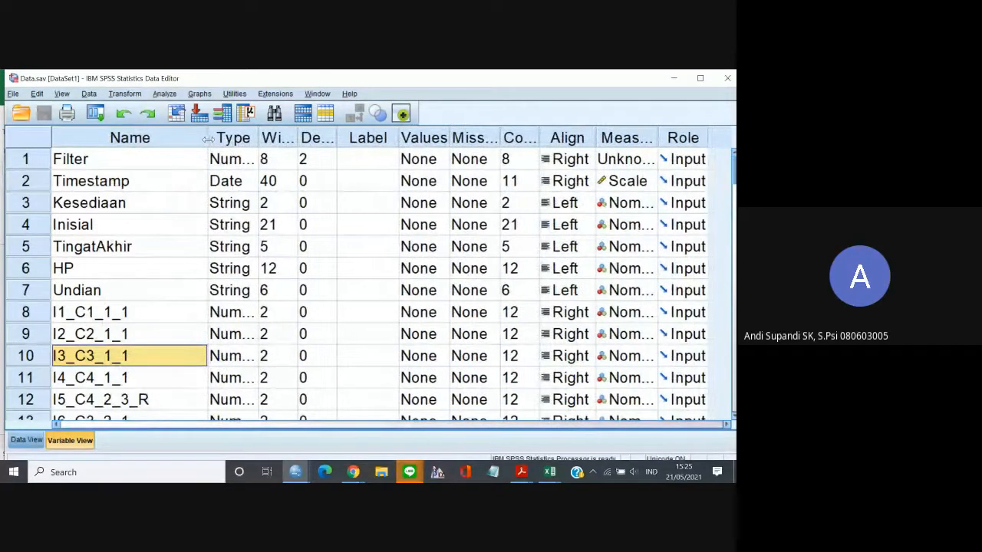
scroll(726, 204, "down", 2)
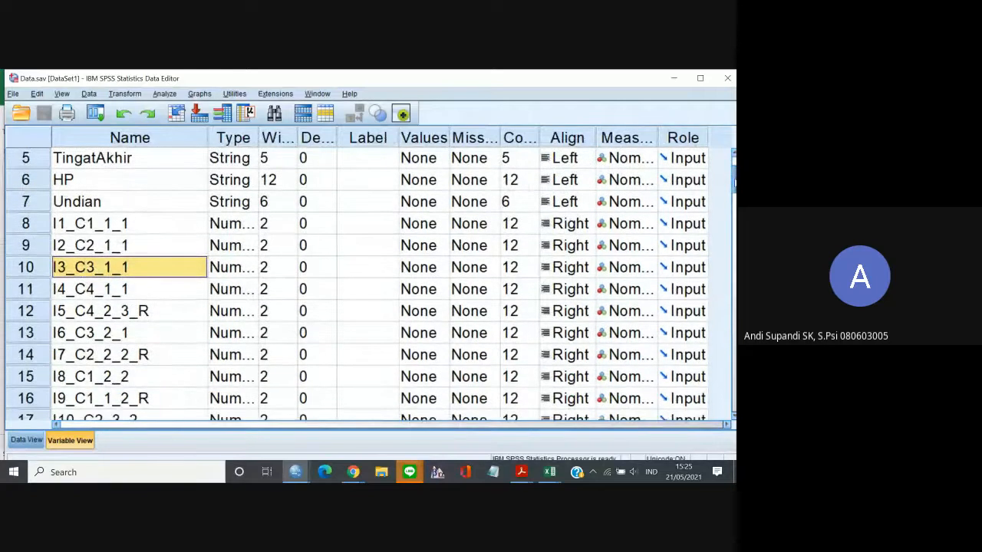
scroll(734, 184, "down", 1)
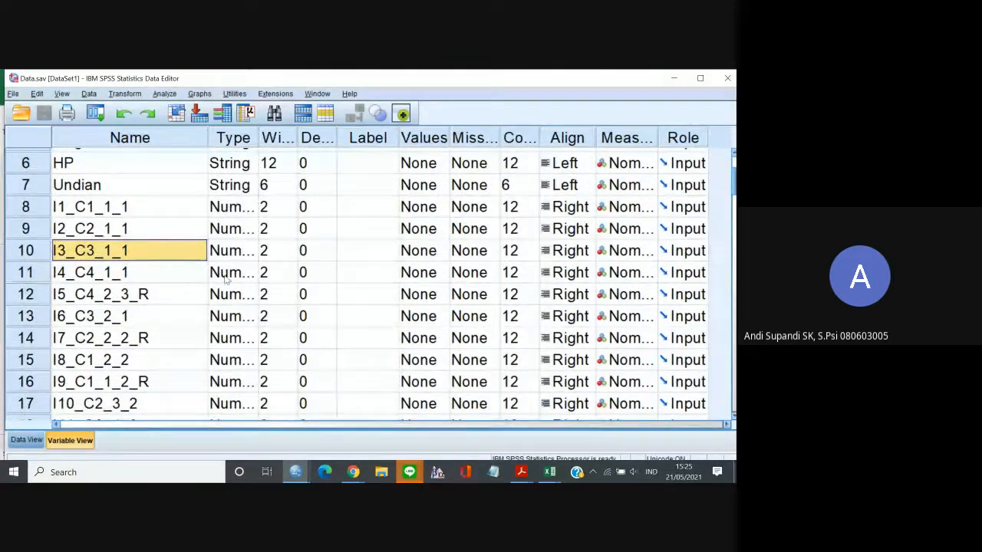
Move the variable I9_C1_1_2_R directly below I1_C1_1_1.
left_click(187, 212)
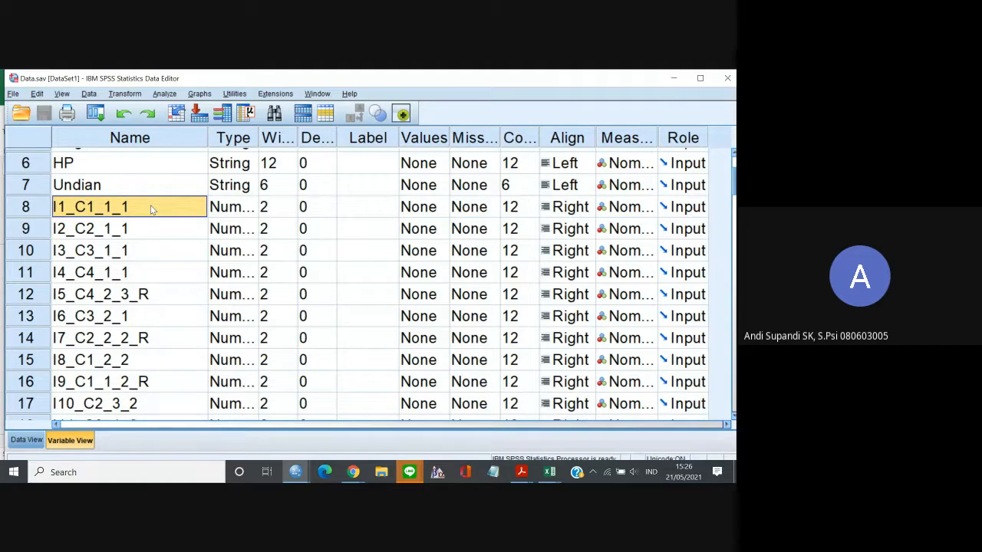
left_click(114, 383)
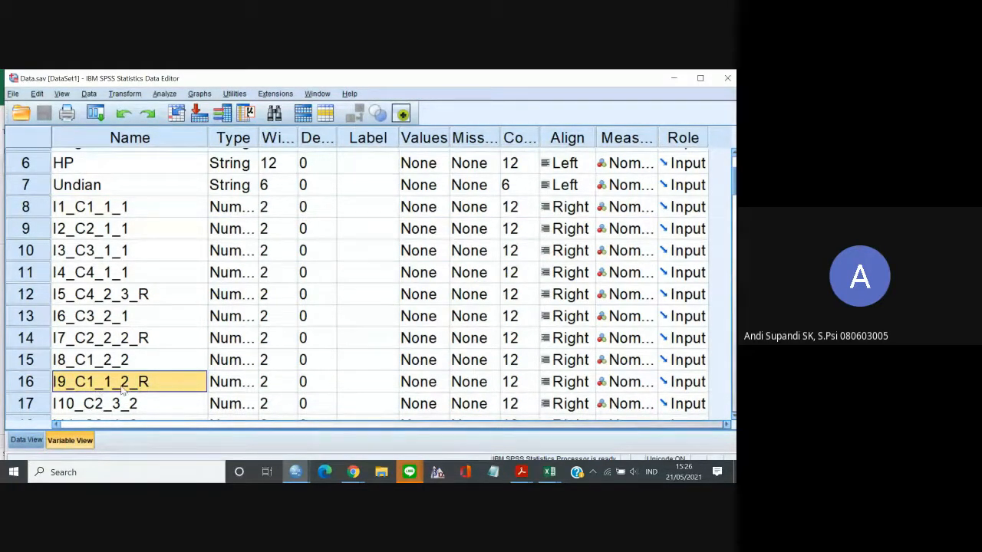
left_click_drag(26, 386, 40, 238)
Find the variable I25_C1_1_3 further down the list and move it up between I8_C1_2_2 and I10_C2_3_2.
left_click(87, 233)
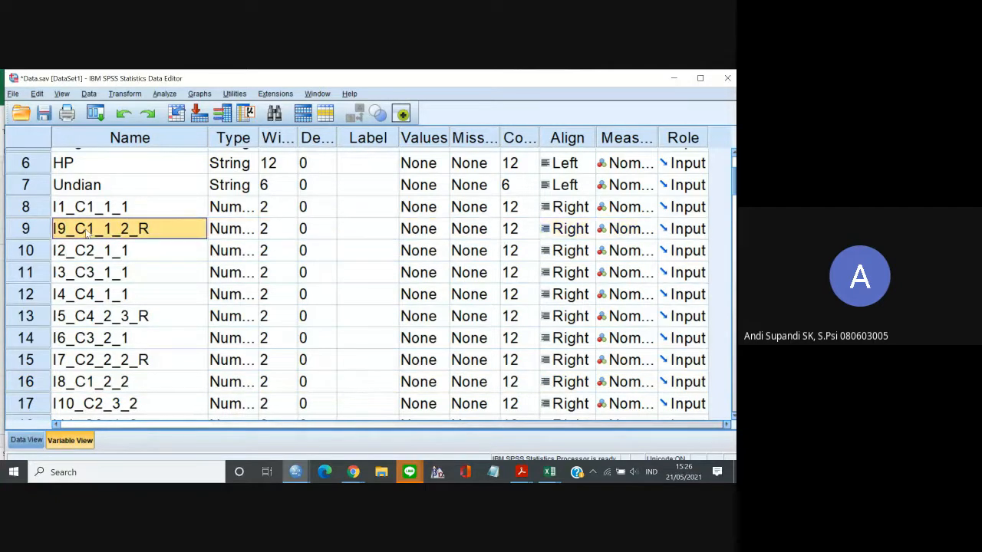
key("Down")
key("Down")
key("Down")
key("Down")
key("Down")
key("Down")
key("Down")
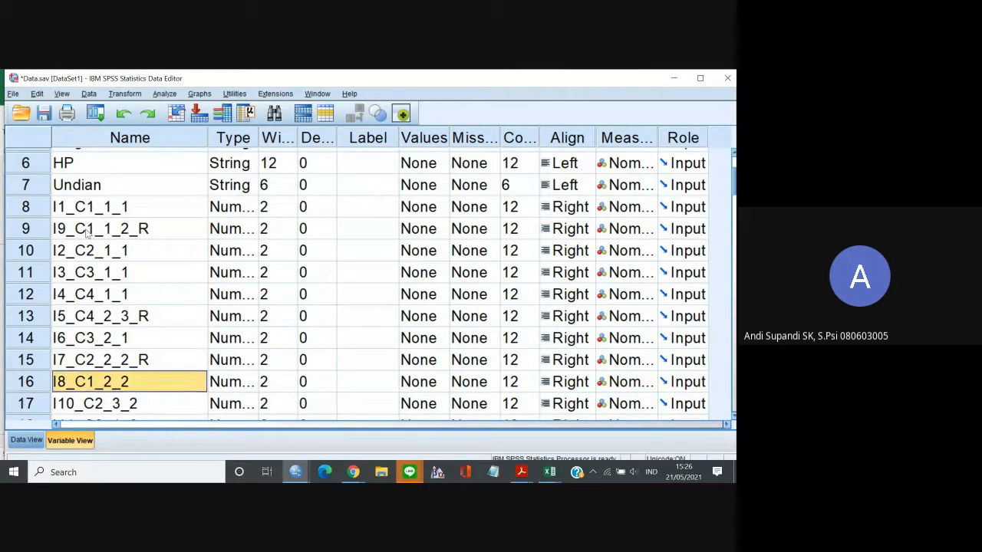
key("Down")
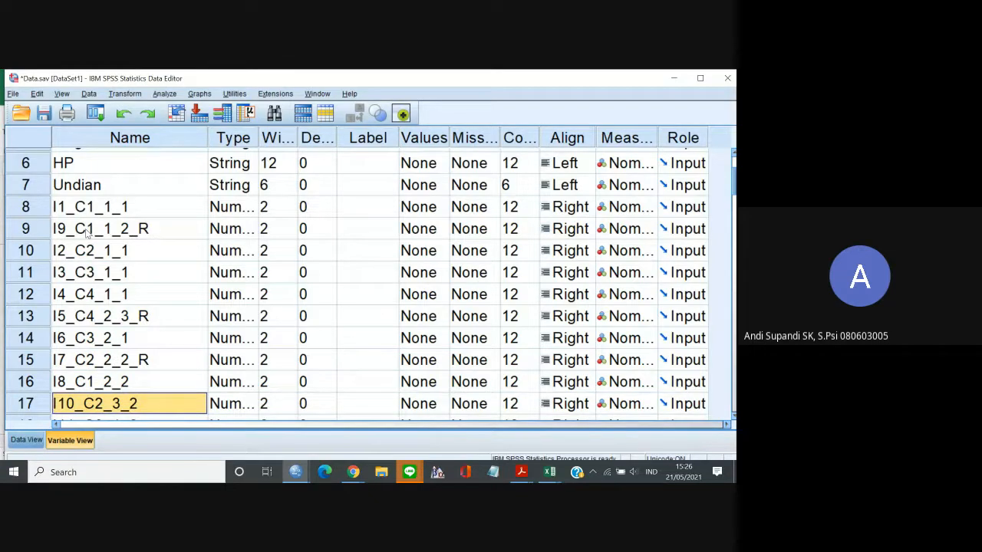
key("Down")
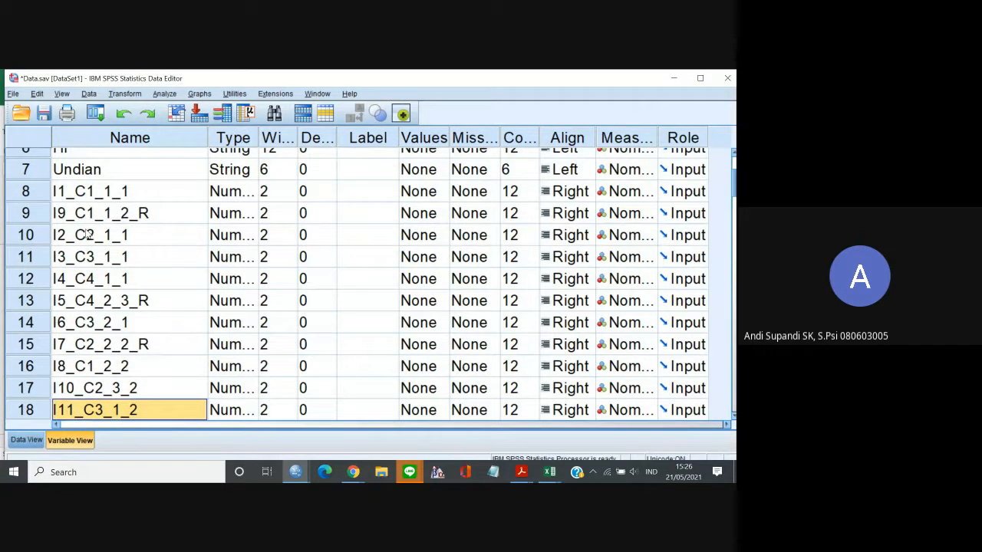
key("Down")
key("Down")
key("Down")
key("Down")
key("Down")
key("Down")
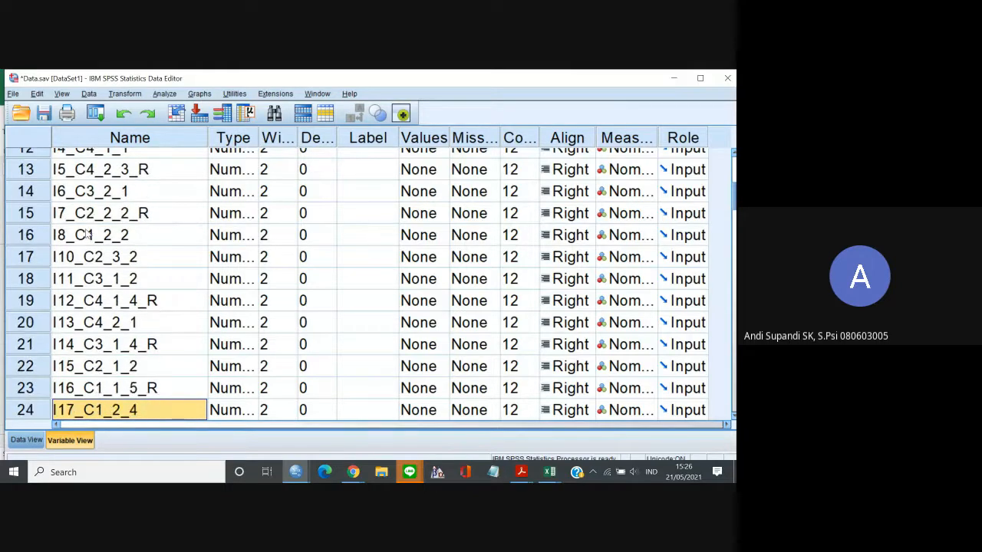
key("Down")
key("Down")
key("Down")
key("Down")
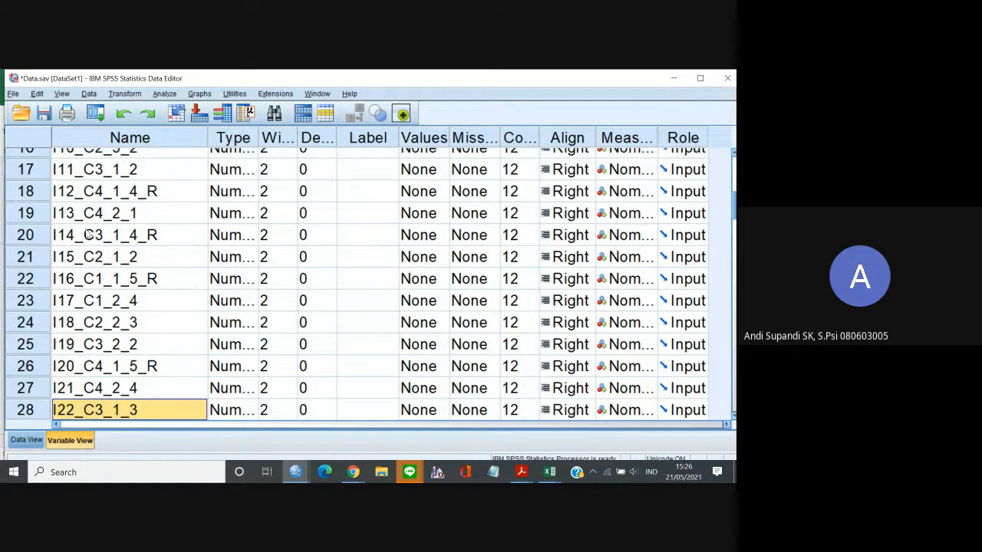
key("Down")
key("Down")
key("Down")
key("Down")
key("Down")
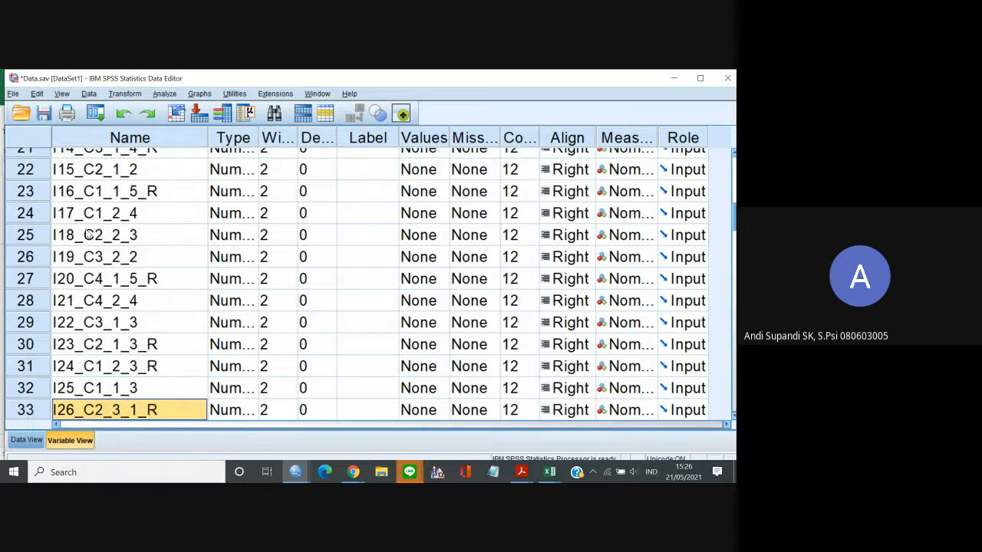
key("Up")
left_click(39, 389)
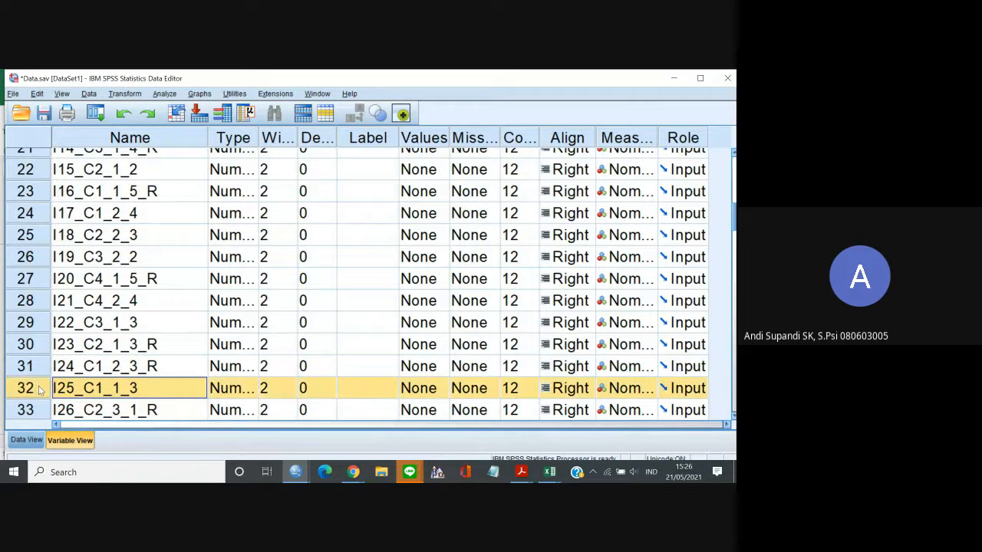
left_click_drag(40, 389, 43, 229)
Move the variable I25_C1_1_3 further up, directly below I9_C1_1_2_R.
left_click(88, 235)
key("Down")
key("Down")
key("Down")
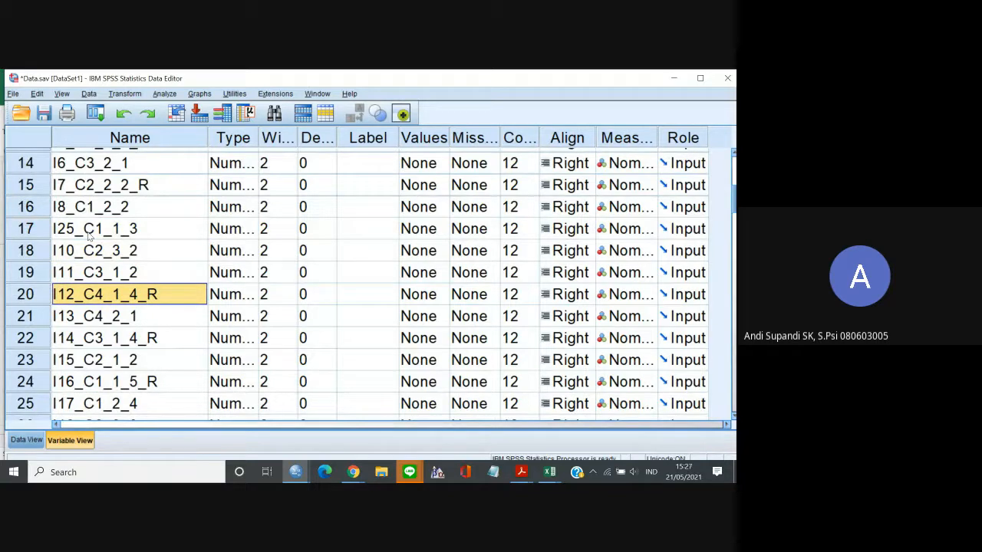
left_click_drag(44, 229, 57, 359)
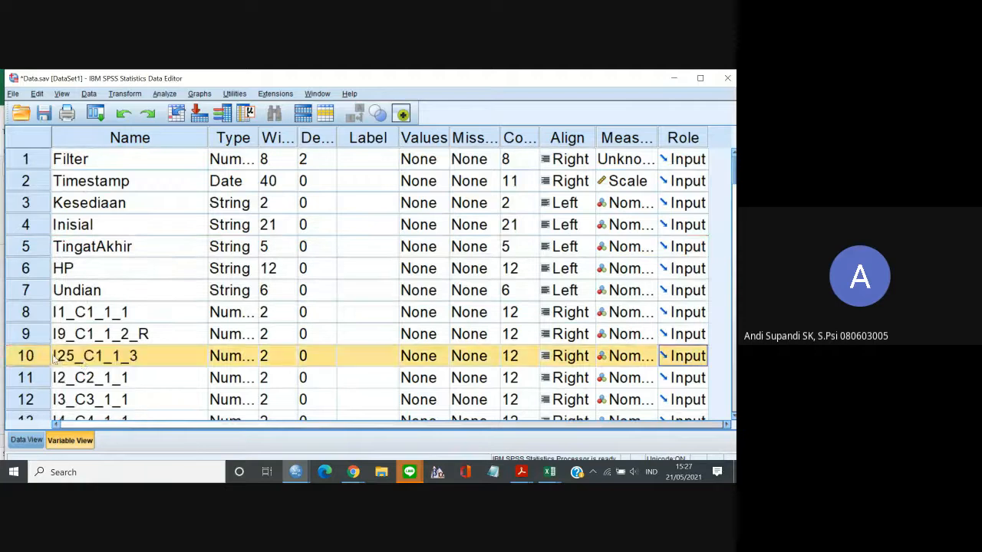
Move the variable I6_C3_2_1 directly below I3_C3_1_1.
left_click(88, 369)
key("Down")
key("Down")
key("Down")
key("Down")
key("Down")
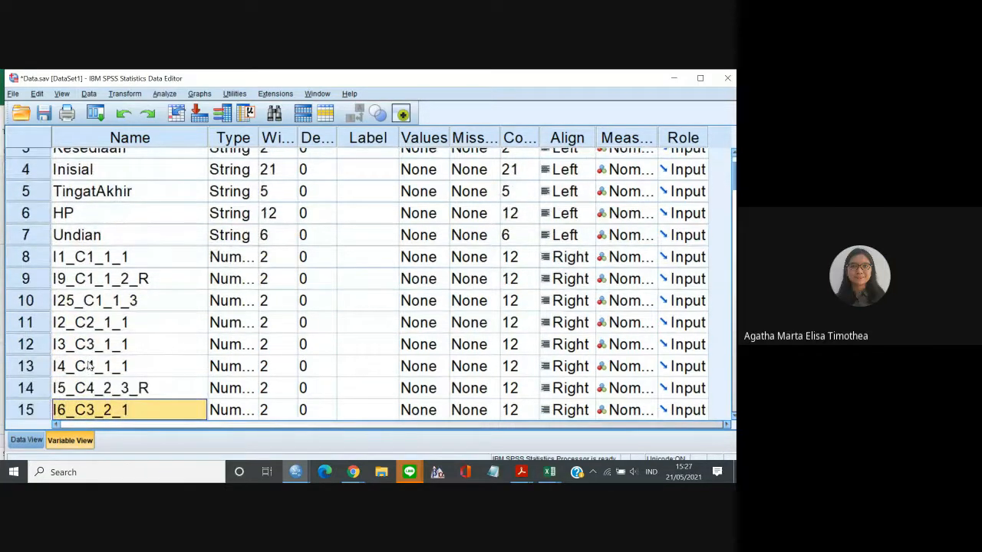
key("Down")
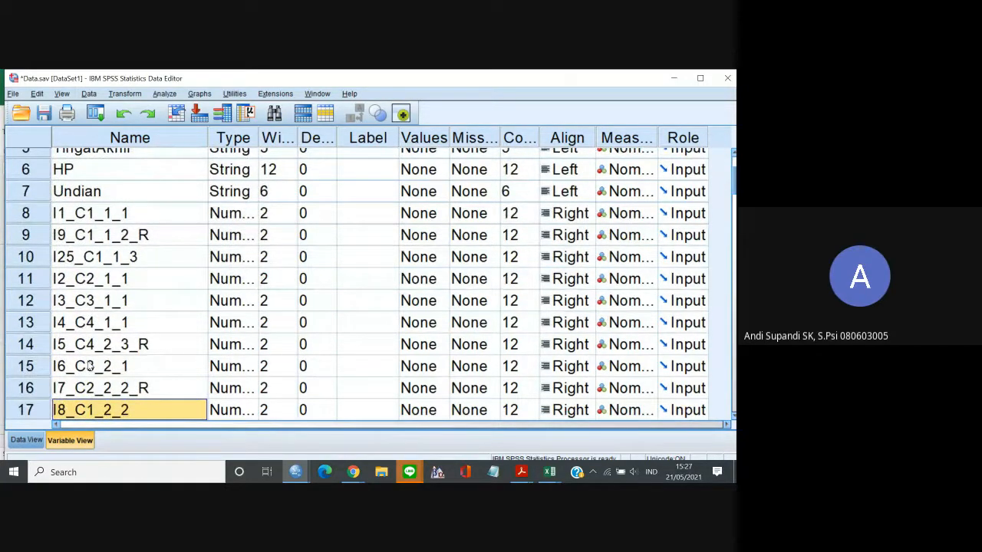
left_click(44, 369)
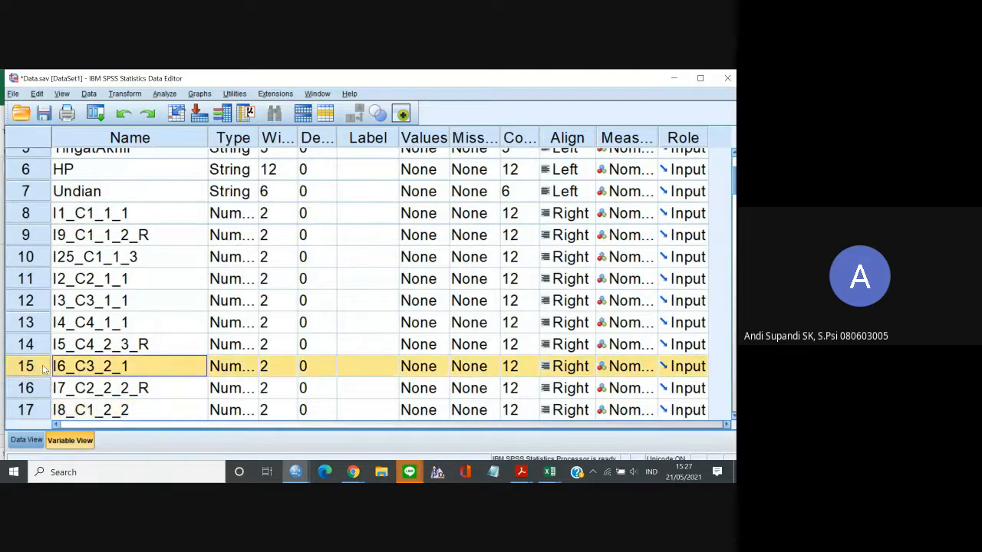
left_click_drag(44, 369, 45, 324)
Move the variable I7_C2_2_2_R directly below I2_C2_1_1, and I8_C1_2_2 directly below I25_C1_1_3.
left_click(36, 391)
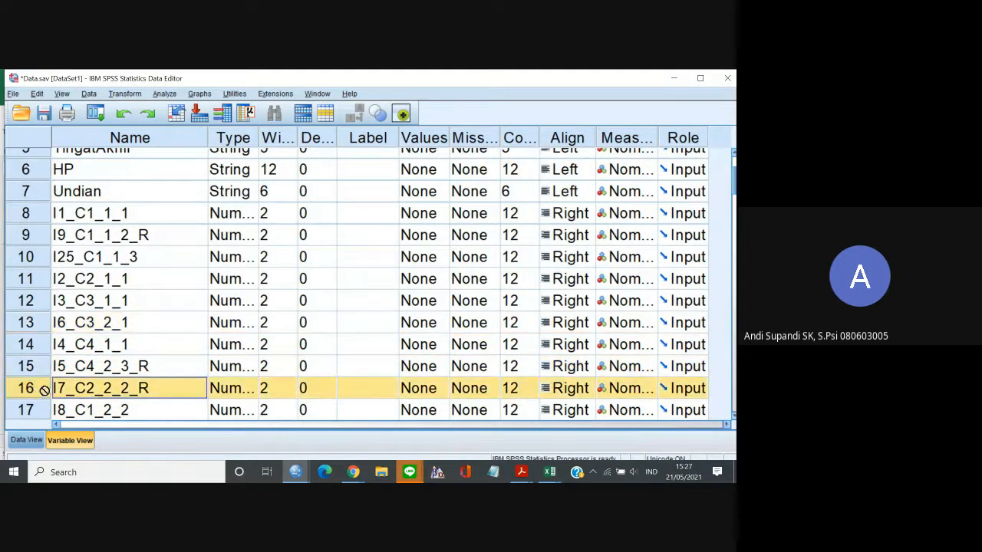
left_click_drag(44, 390, 40, 301)
left_click(39, 406)
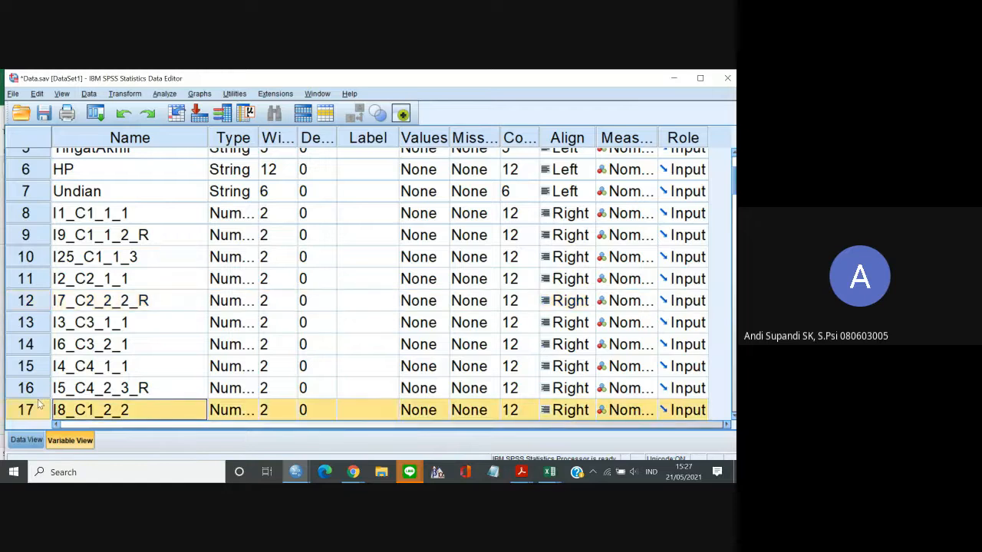
left_click_drag(36, 411, 47, 281)
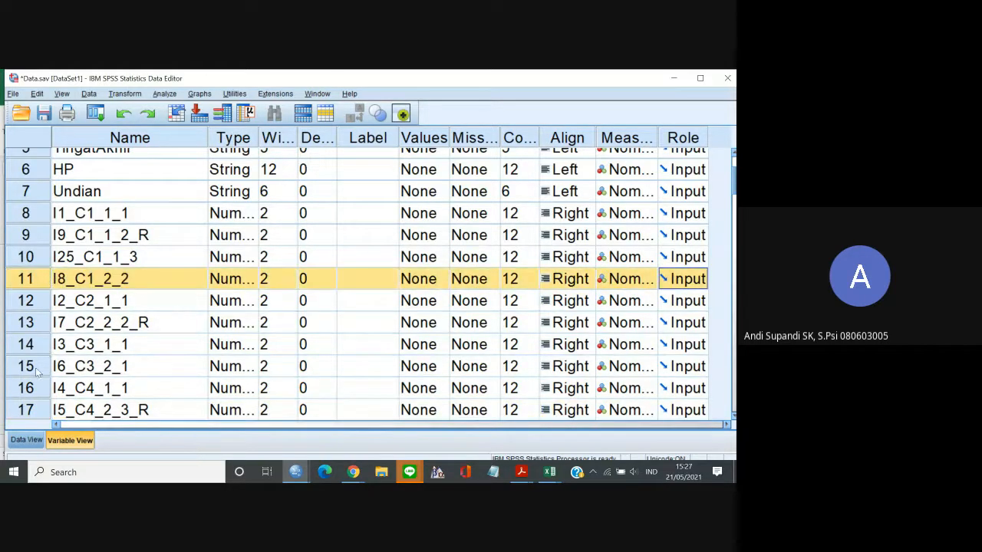
Move the variable I10_C2_3_2 directly below I7_C2_2_2_R.
left_click(28, 303)
key("Down")
key("Down")
key("Down")
key("Down")
key("Down")
key("Down")
key("Down")
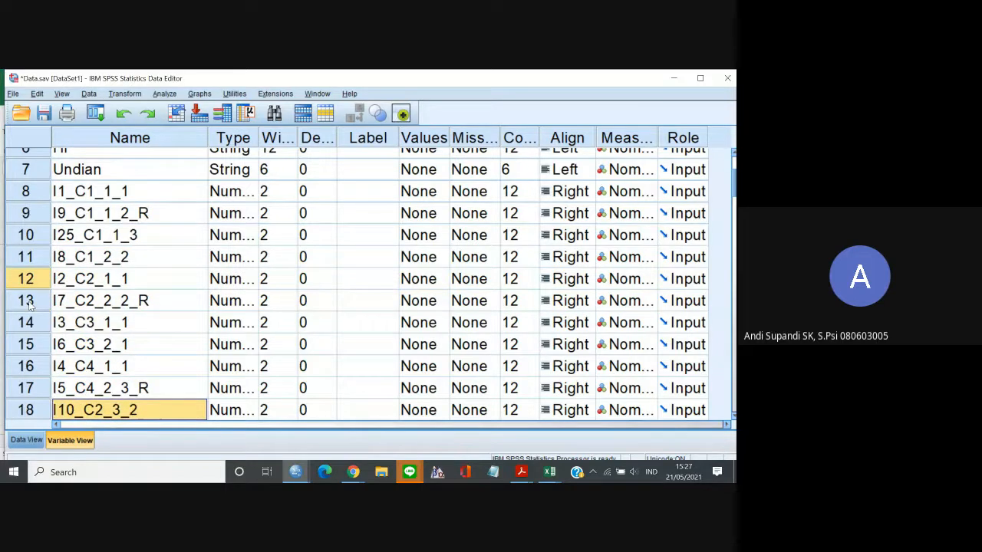
left_click_drag(43, 388, 46, 296)
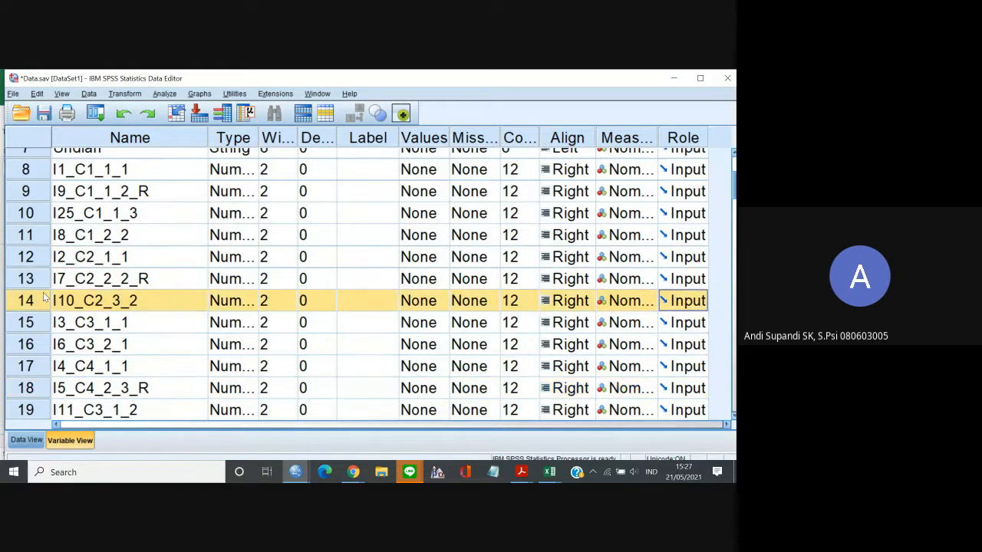
Move the variable I11_C3_1_2 directly below I3_C3_1_1.
key("Down")
key("Down")
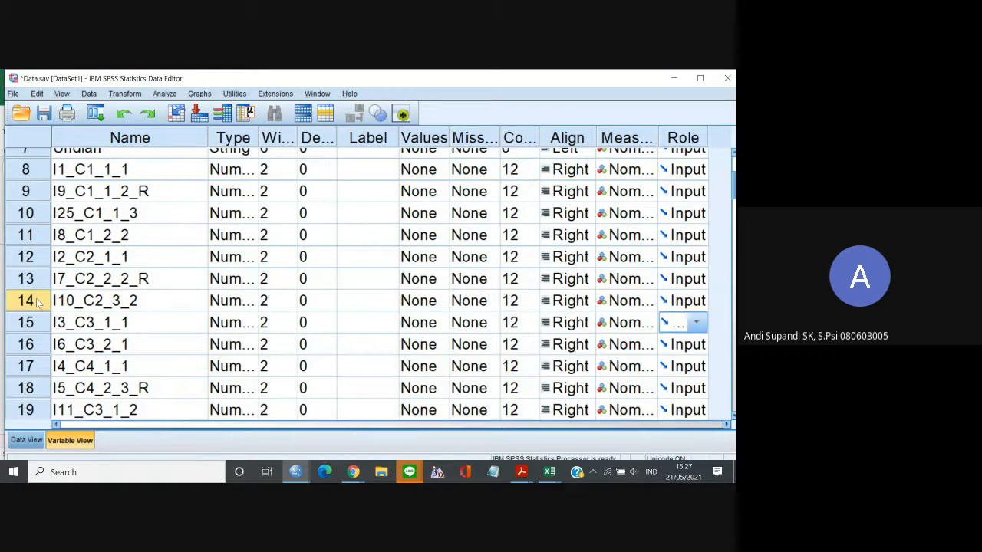
left_click(31, 339)
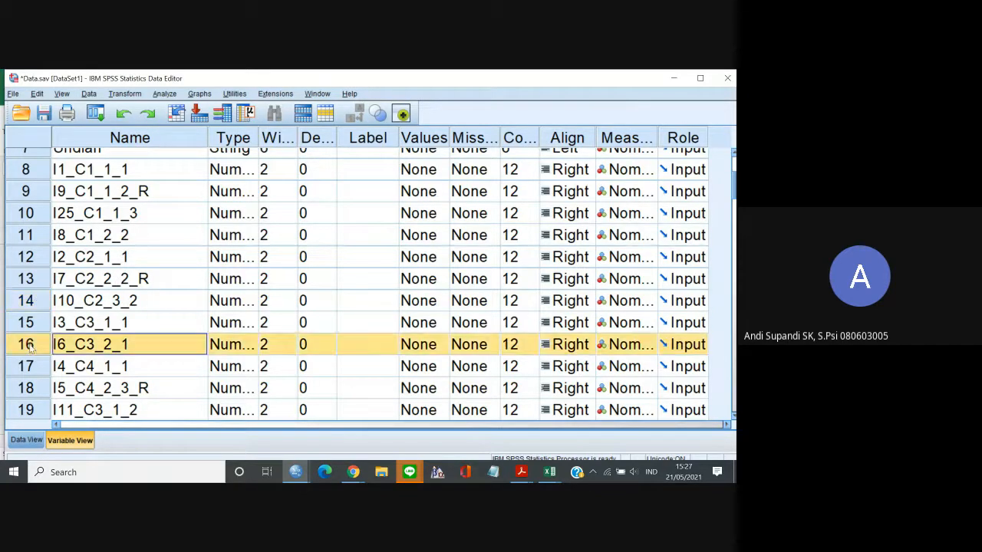
key("Down")
key("Down")
key("Down")
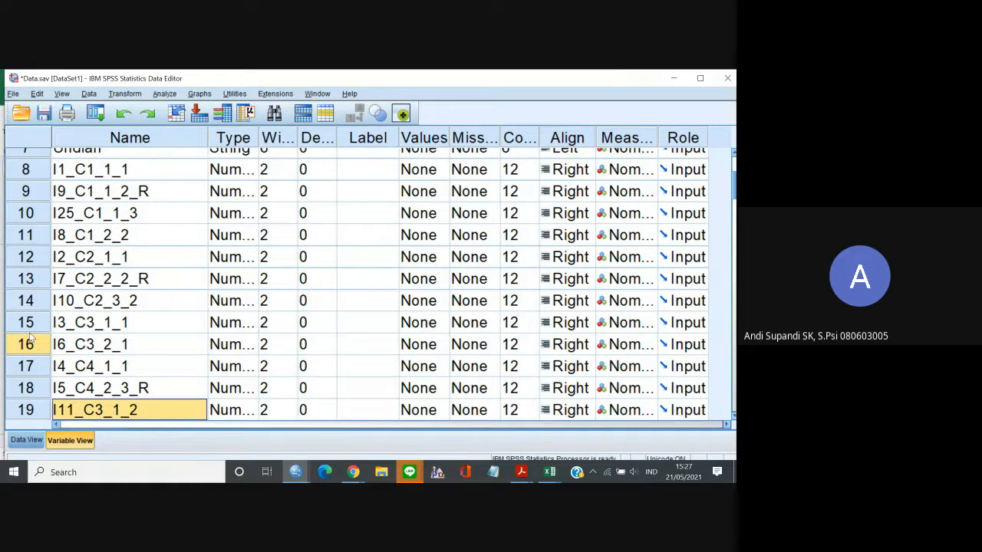
left_click(36, 411)
key("shift+Up")
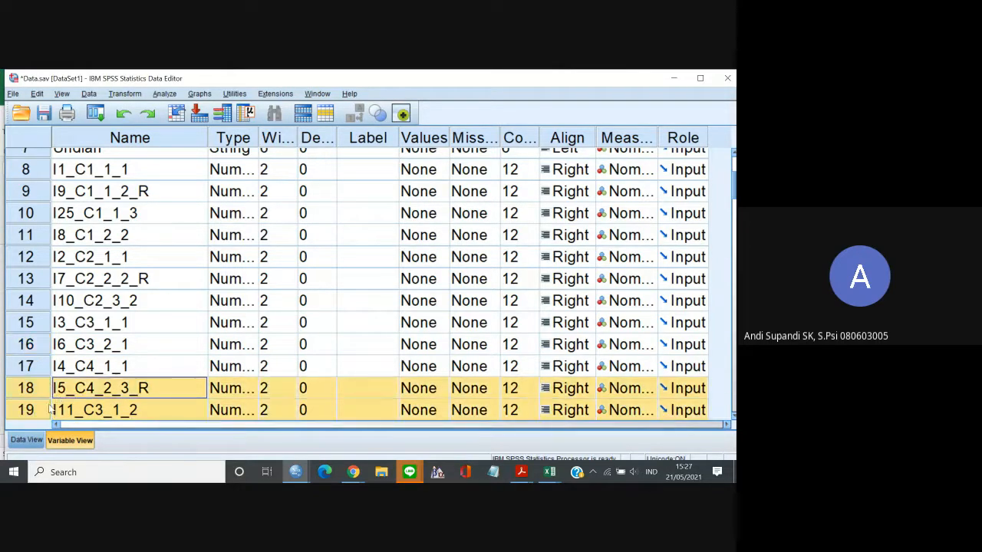
left_click(32, 415)
left_click_drag(33, 415, 52, 330)
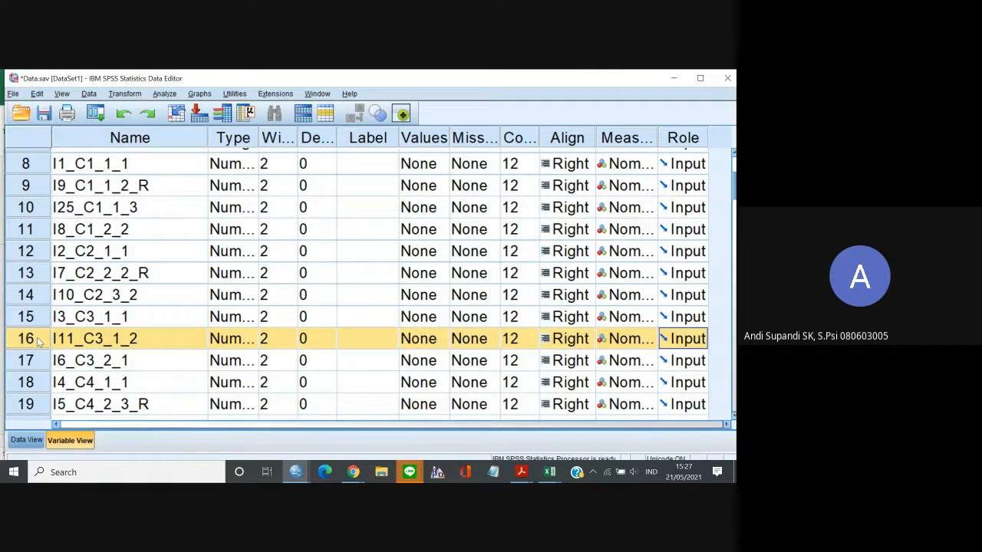
Move the variable I12_C4_1_4_R directly below I4_C4_1_1, and I13_C4_2_1 directly below I12_C4_1_4_R.
left_click(70, 343)
key("Down")
key("Down")
key("Down")
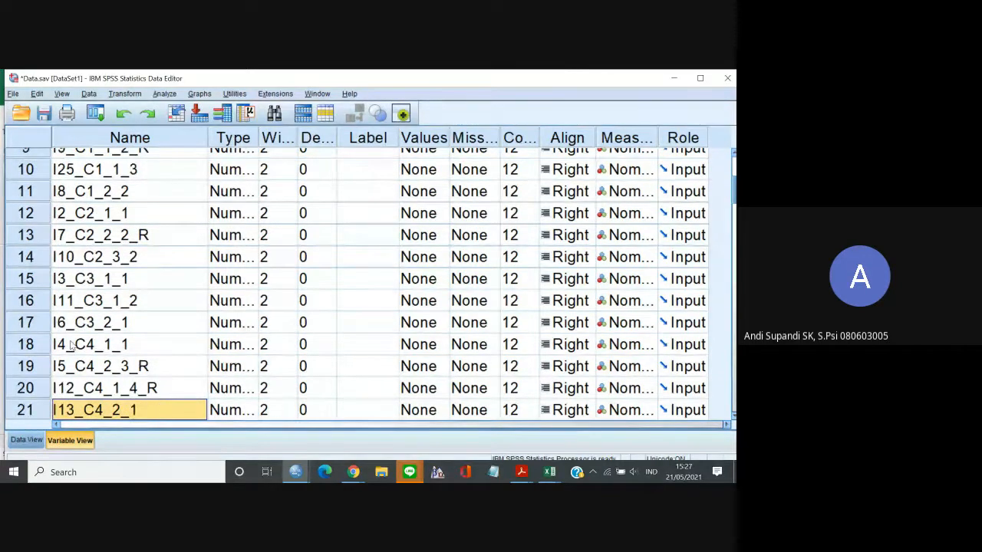
key("Up")
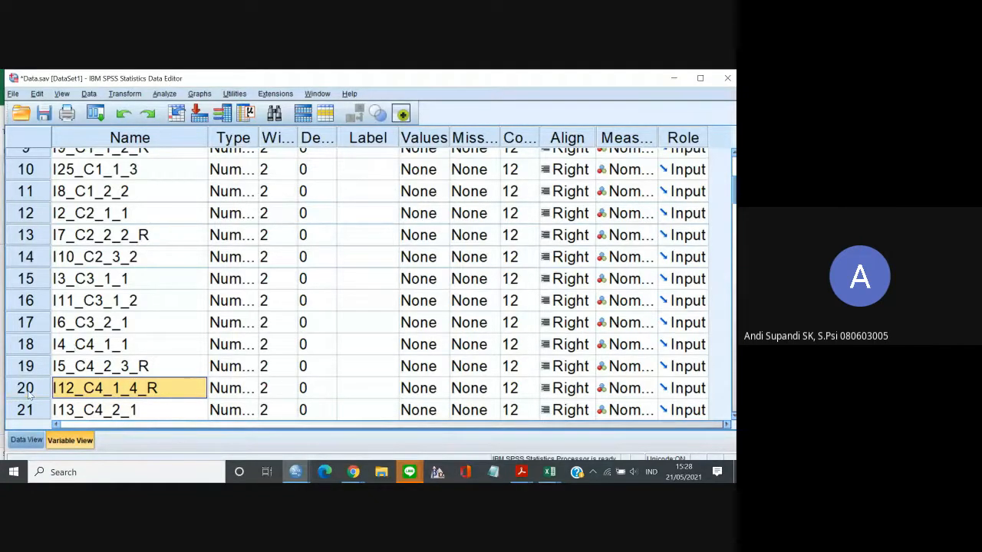
left_click_drag(31, 394, 48, 368)
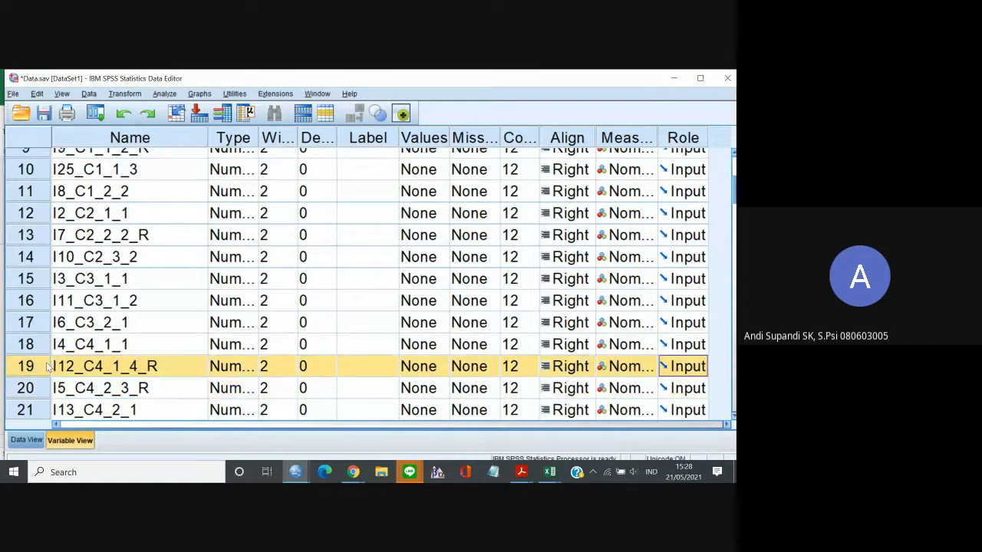
left_click(93, 393)
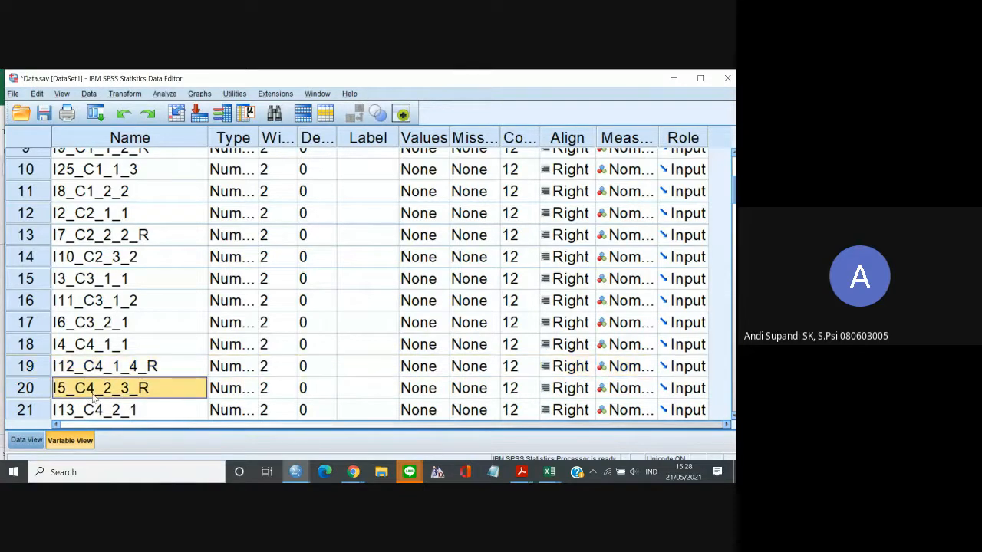
left_click_drag(46, 412, 46, 379)
Move the variable I14_C3_1_4_R directly below I11_C3_1_2.
left_click(84, 392)
key("Down")
key("Down")
key("Down")
key("Down")
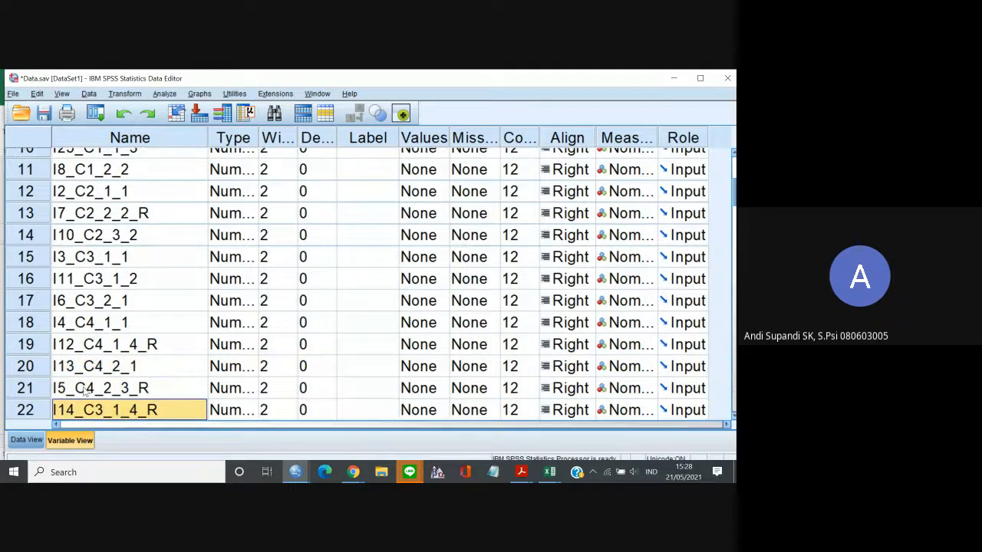
left_click(35, 369)
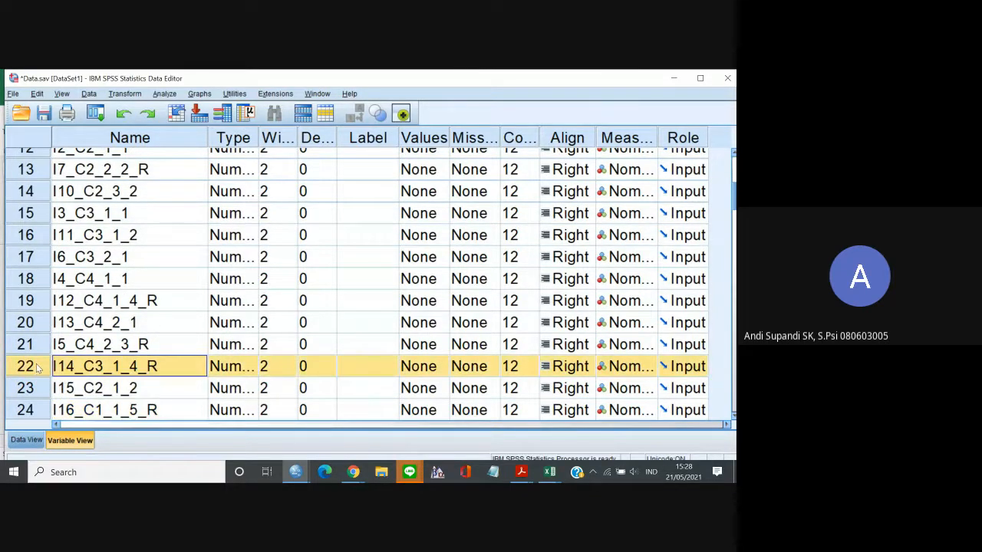
left_click_drag(38, 368, 48, 259)
Move the variable I15_C2_1_2 directly below I2_C2_1_1.
left_click(128, 392)
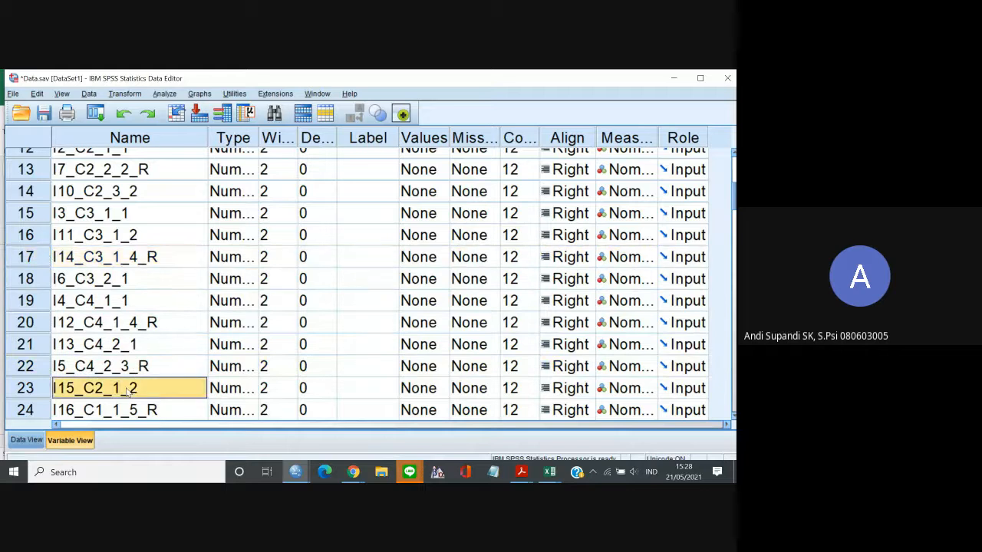
left_click_drag(42, 392, 48, 181)
left_click(42, 392)
left_click(23, 372)
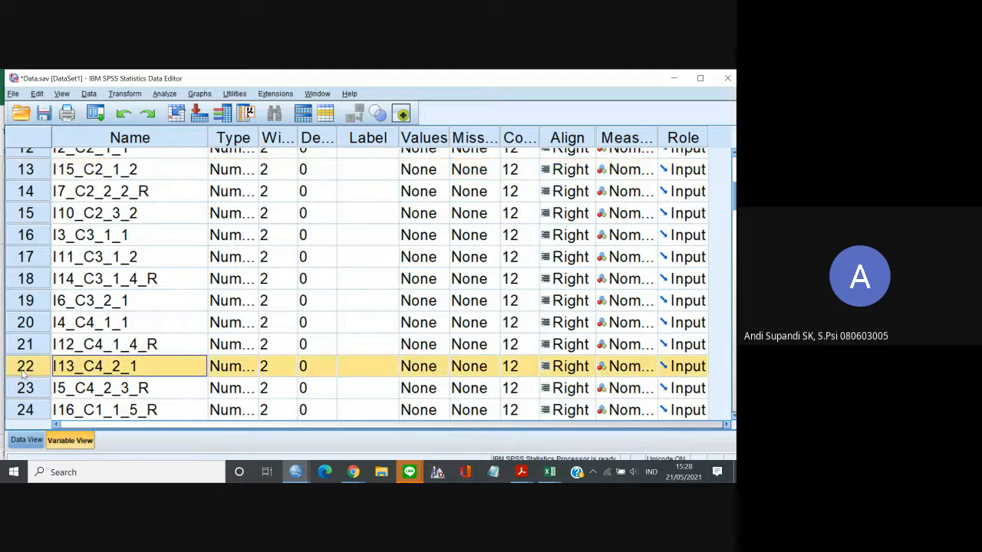
Move the variable I16_C1_1_5_R directly below I25_C1_1_3.
key("Down")
key("Down")
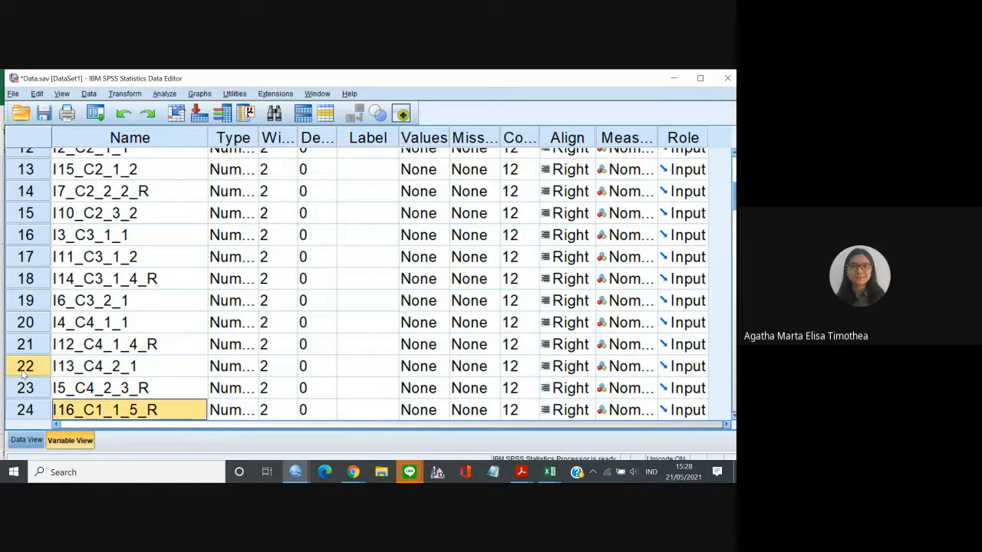
key("Down")
key("Up")
left_click(42, 389)
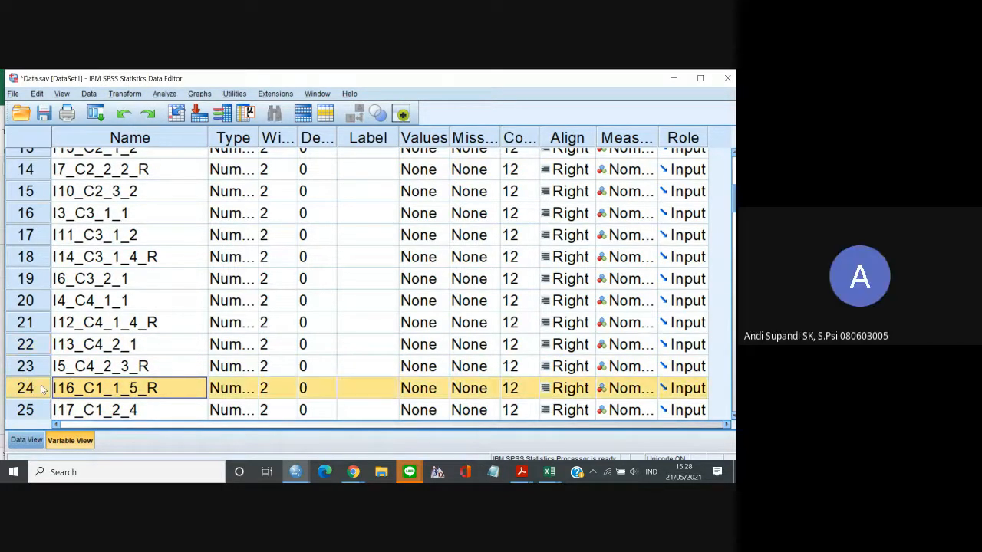
left_click_drag(42, 388, 77, 179)
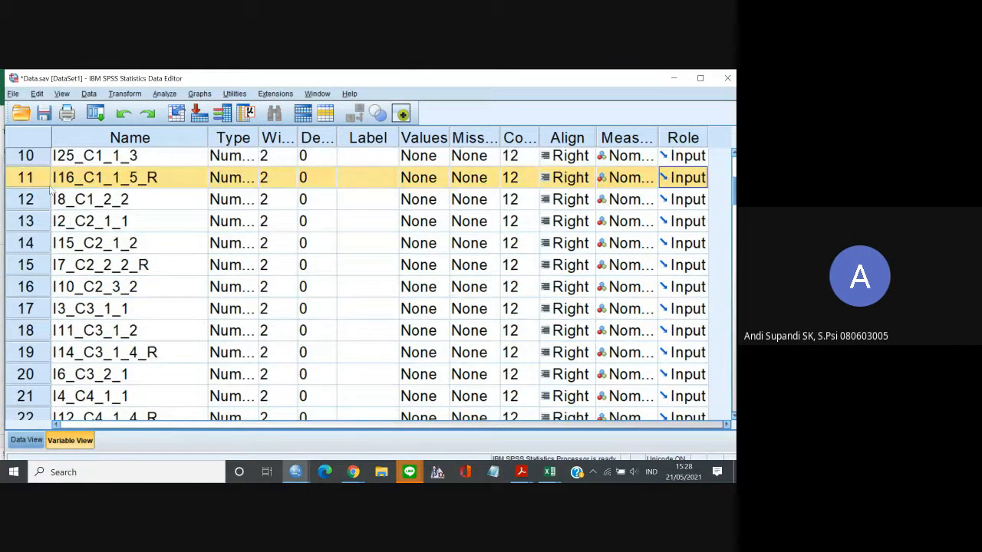
Move the variable I17_C1_2_4 directly below I8_C1_2_2.
left_click(66, 179)
key("Down")
key("Down")
key("Down")
key("Down")
key("Down")
key("Down")
key("Down")
key("Down")
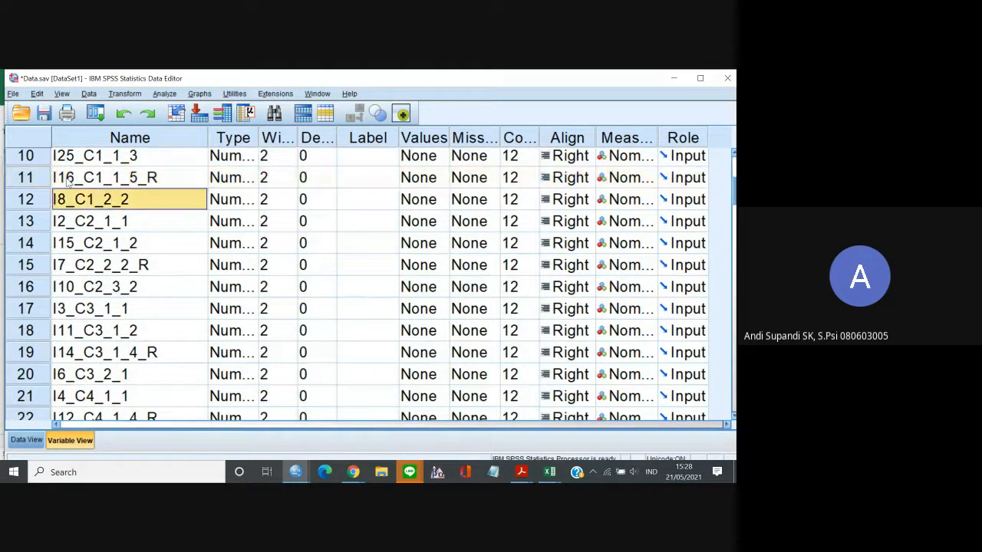
key("Down")
key("Down")
key("Down")
key("Down")
key("Down")
key("Down")
key("Down")
key("Down")
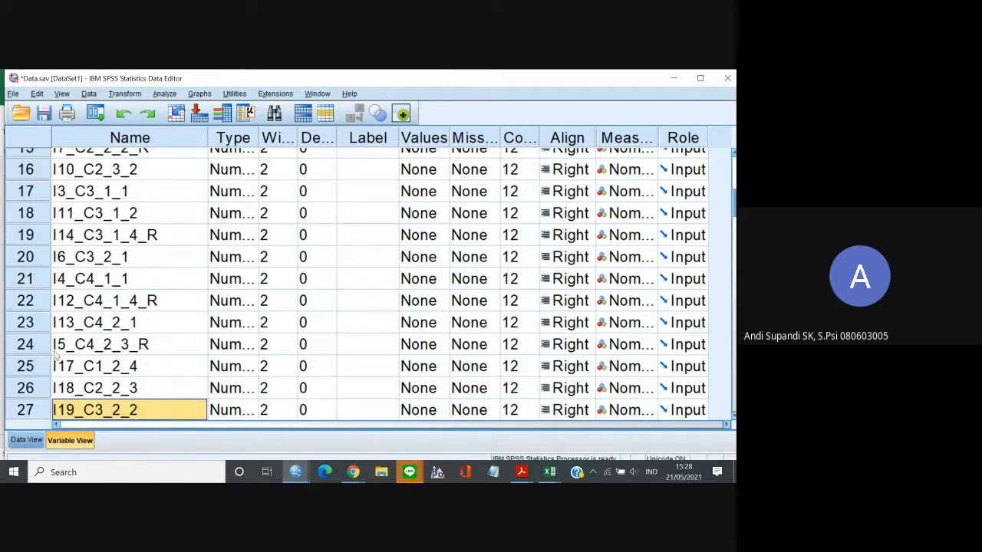
left_click(28, 368)
left_click_drag(35, 369, 74, 412)
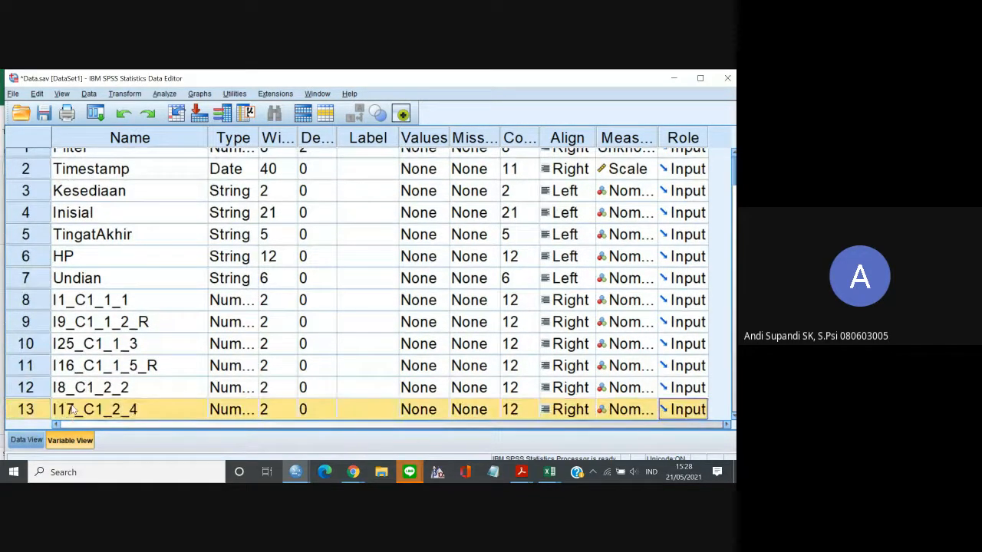
Move the variable I18_C2_2_3 directly below I7_C2_2_2_R.
key("Down")
key("Down")
key("Down")
key("Down")
key("Down")
key("Down")
key("Down")
key("Down")
key("Down")
key("Down")
key("Down")
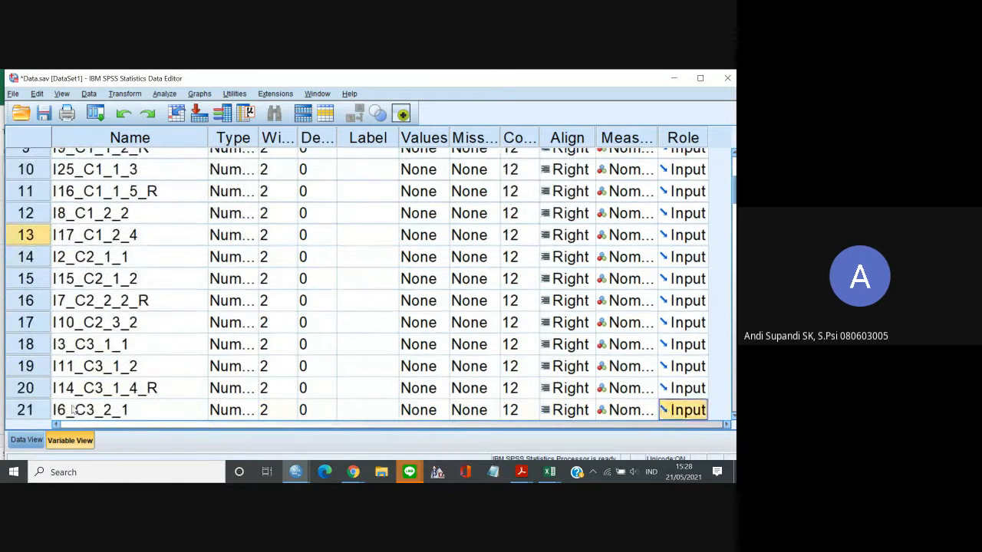
key("Down")
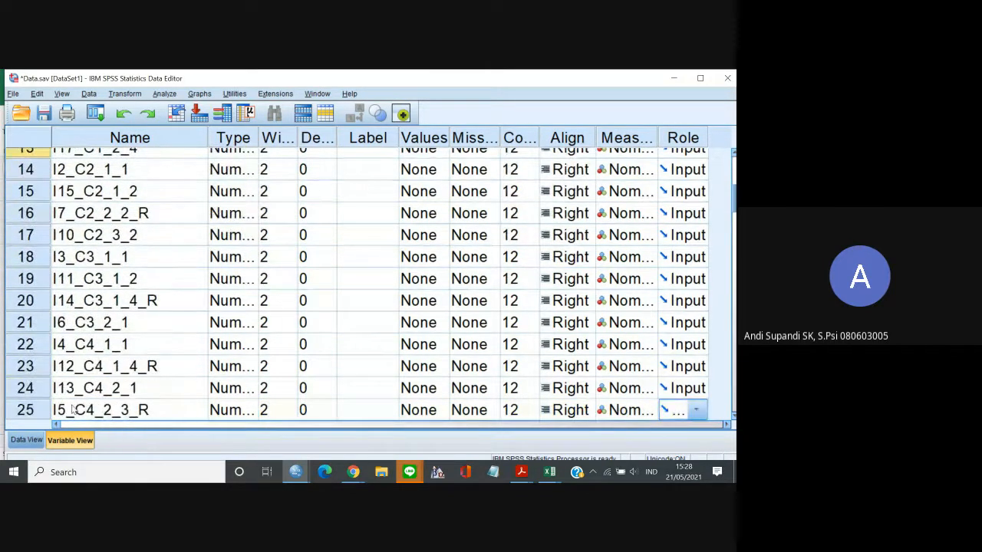
left_click(125, 412)
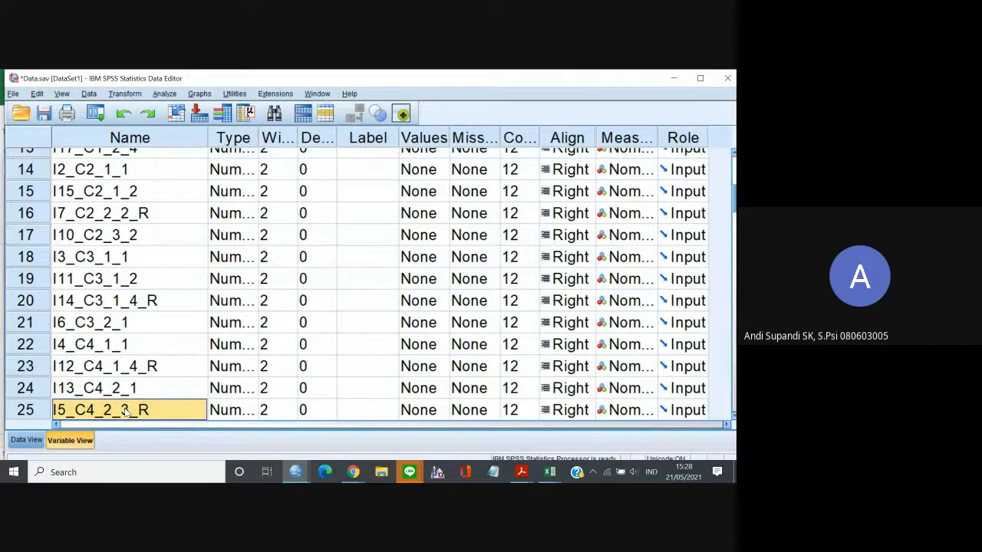
key("Down")
key("Down")
key("Down")
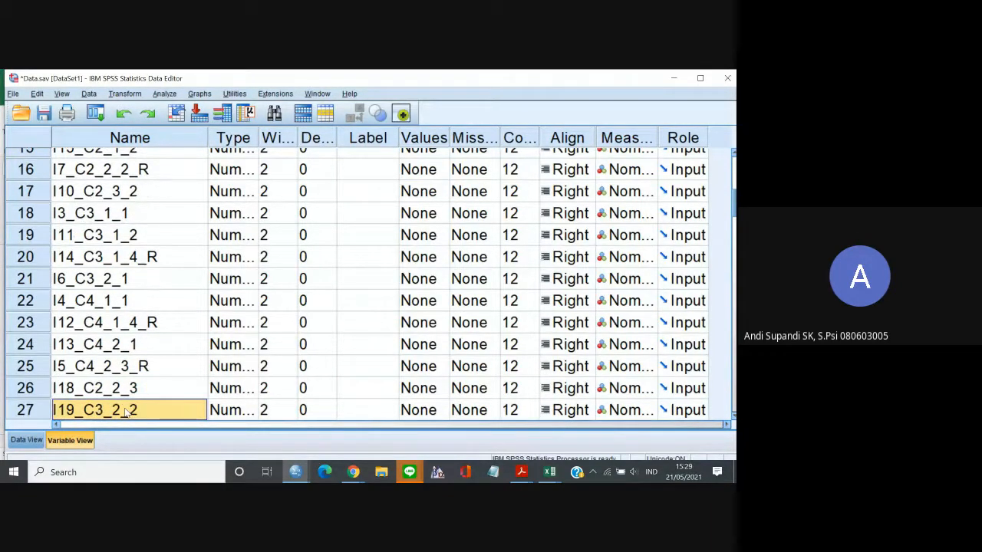
key("Up")
key("Up")
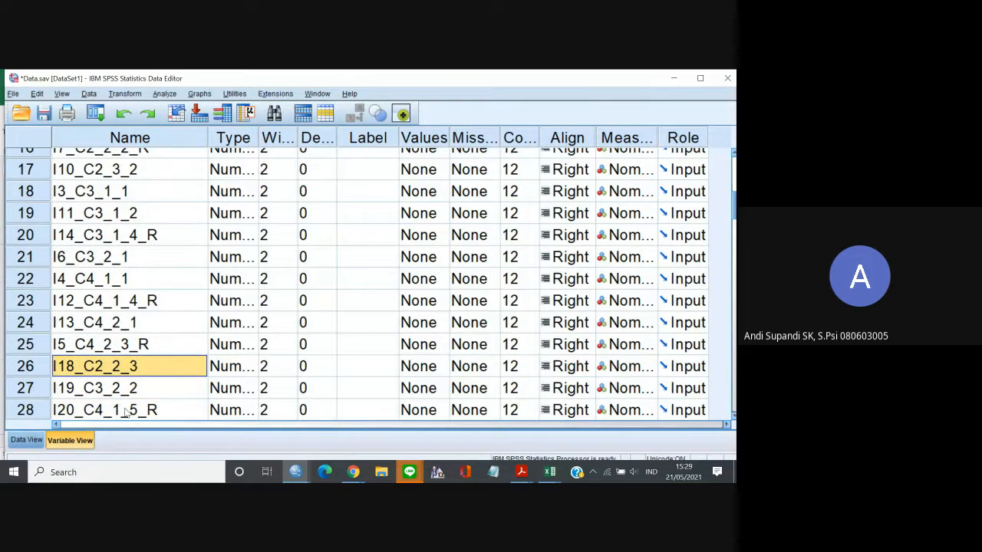
left_click(38, 370)
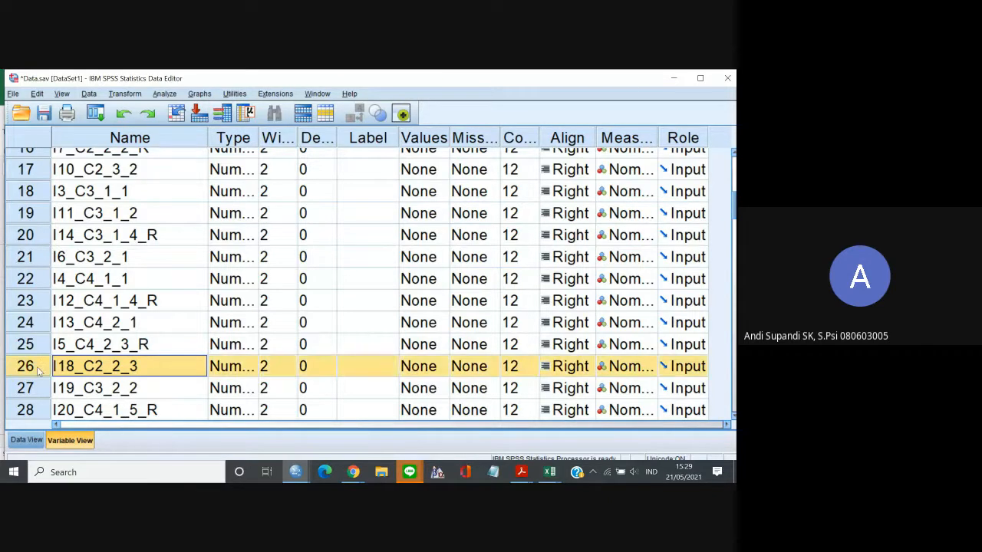
left_click_drag(41, 370, 47, 207)
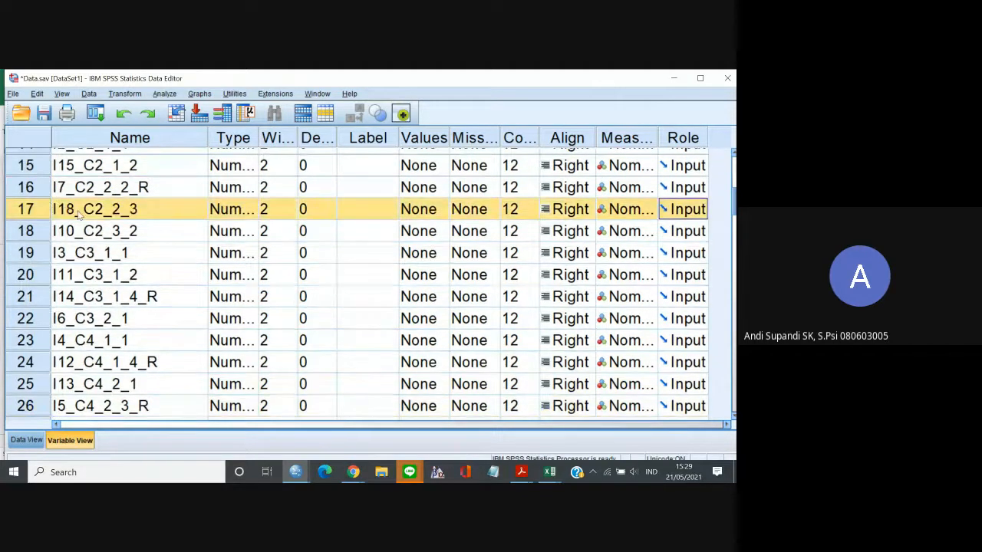
Move the variable I19_C3_2_2 directly below I6_C3_2_1.
left_click(82, 214)
key("Down")
key("Down")
key("Down")
key("Down")
key("Down")
key("Down")
key("Down")
key("Down")
key("Down")
key("Down")
key("Down")
key("Down")
key("Down")
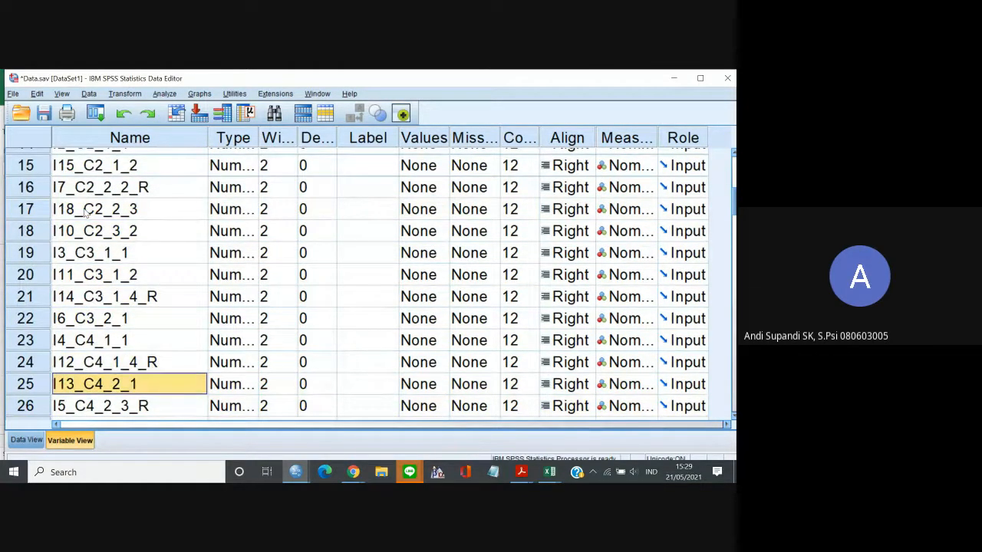
key("Down")
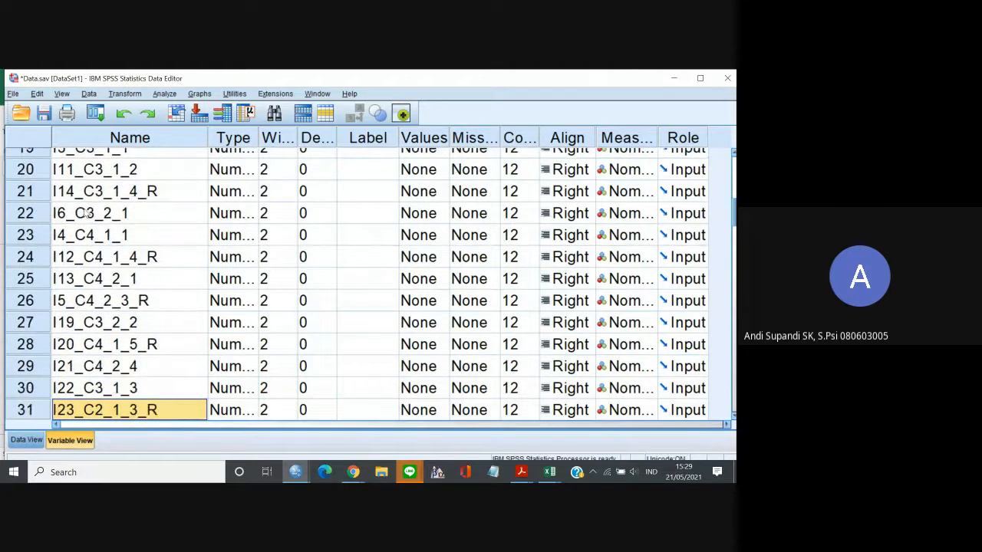
key("Up")
key("Up")
key("Up")
key("Up")
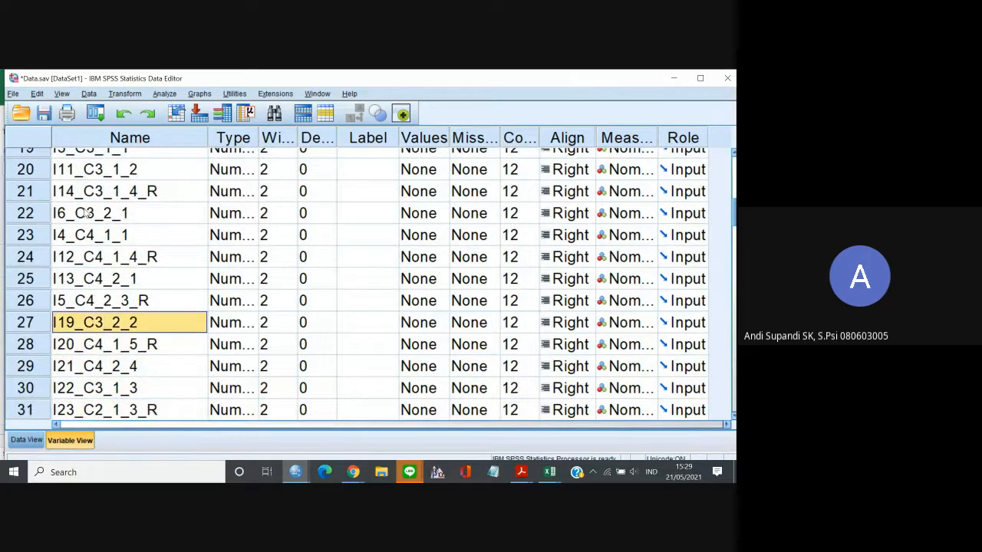
left_click_drag(40, 323, 48, 237)
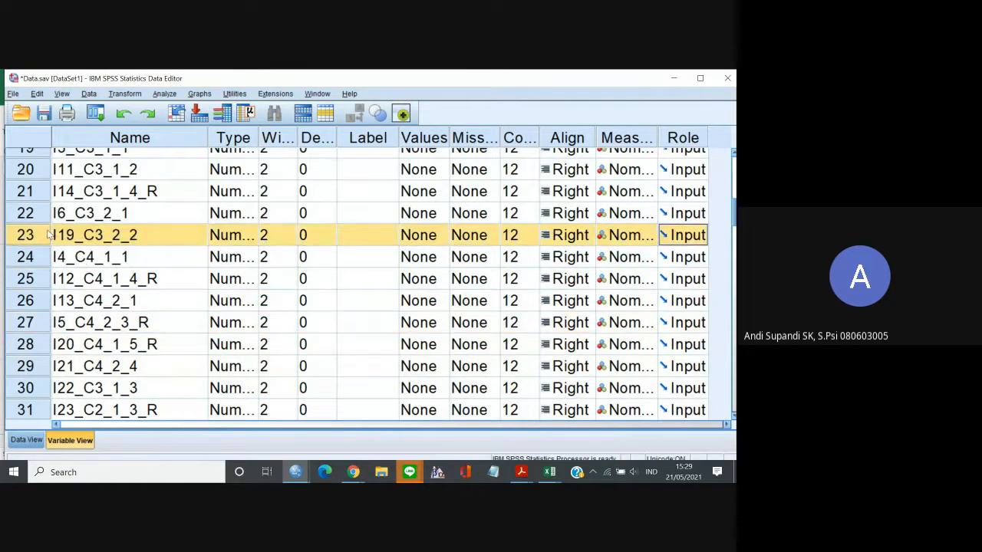
Move the variable I20_C4_1_5_R directly below I12_C4_1_4_R.
left_click(107, 369)
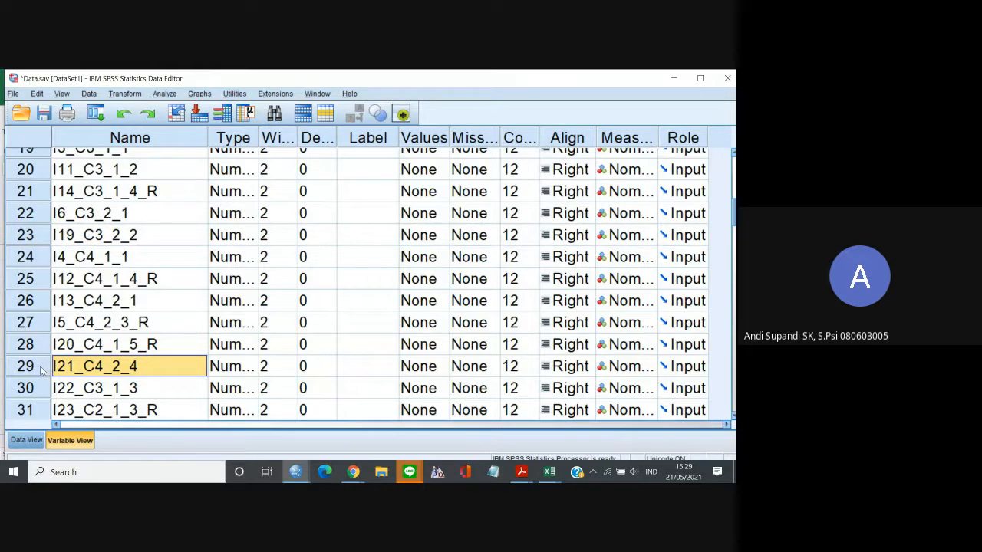
left_click(27, 350)
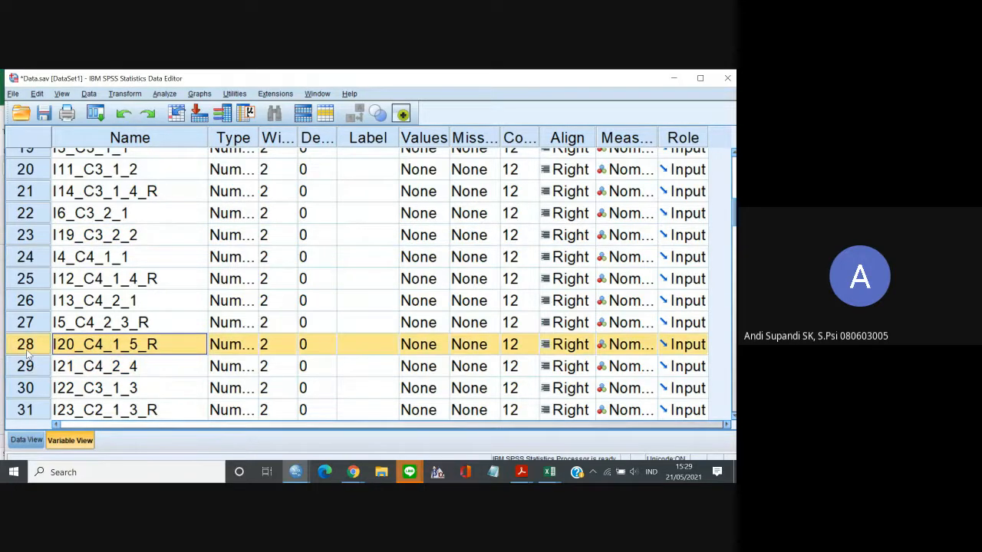
left_click_drag(27, 349, 37, 296)
Move the variable I22_C3_1_3 directly below I11_C3_1_2.
left_click(28, 367)
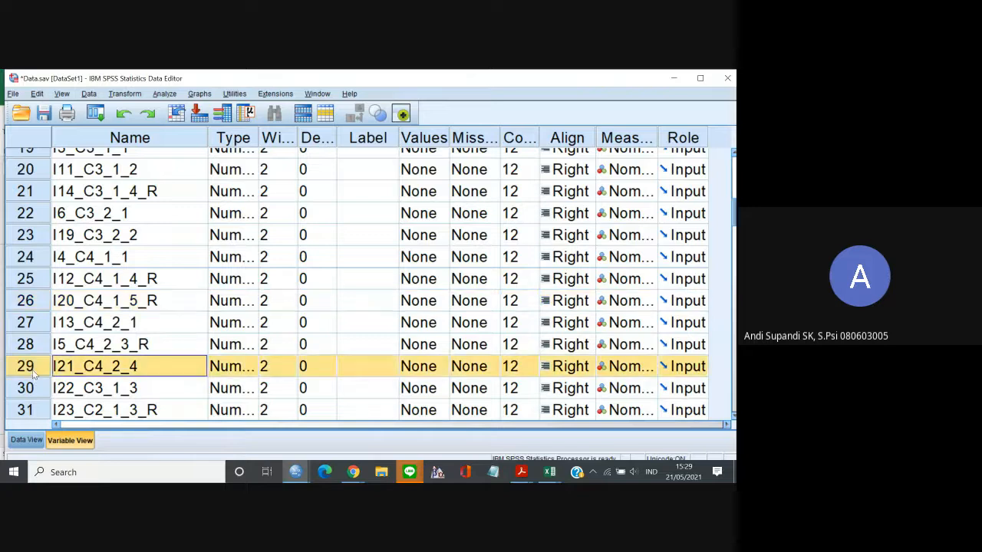
left_click_drag(40, 370, 66, 197)
left_click(35, 390)
left_click(110, 198)
Move the variable I23_C2_1_3_R up among the C2 items, directly below I7_C2_2_2_R.
key("Down")
key("Down")
key("Down")
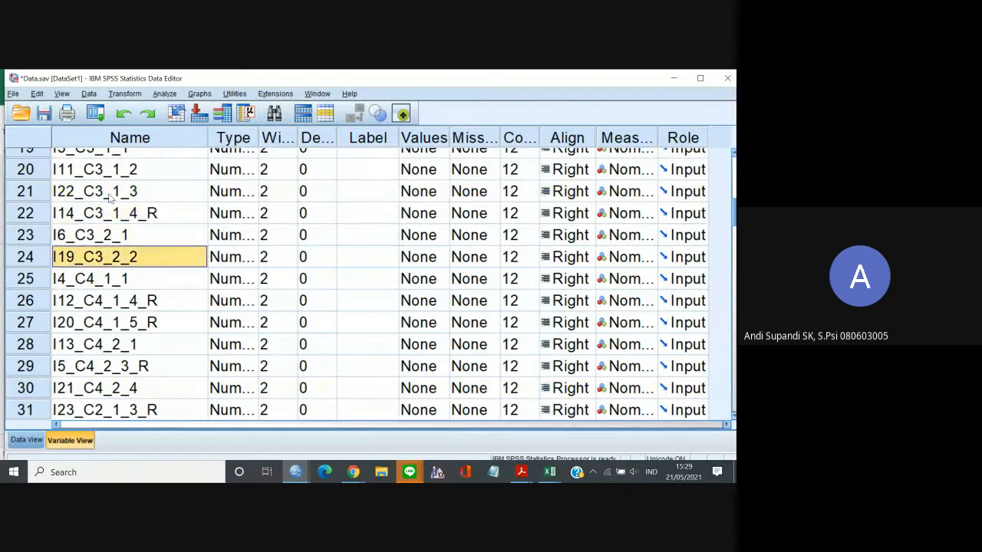
key("Down")
key("Down")
key("Down")
key("Down")
key("Down")
key("Down")
key("Down")
key("Down")
key("Down")
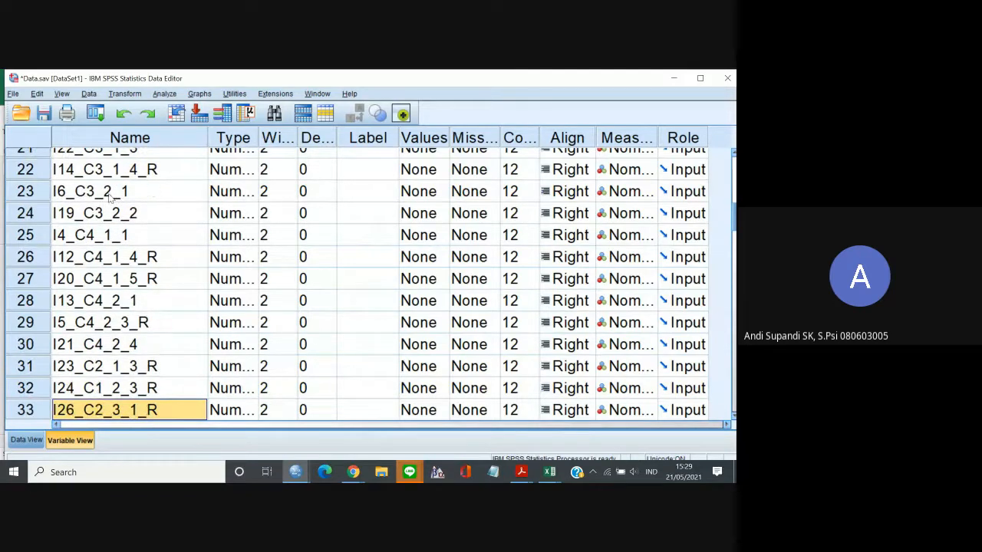
key("Up")
key("Up")
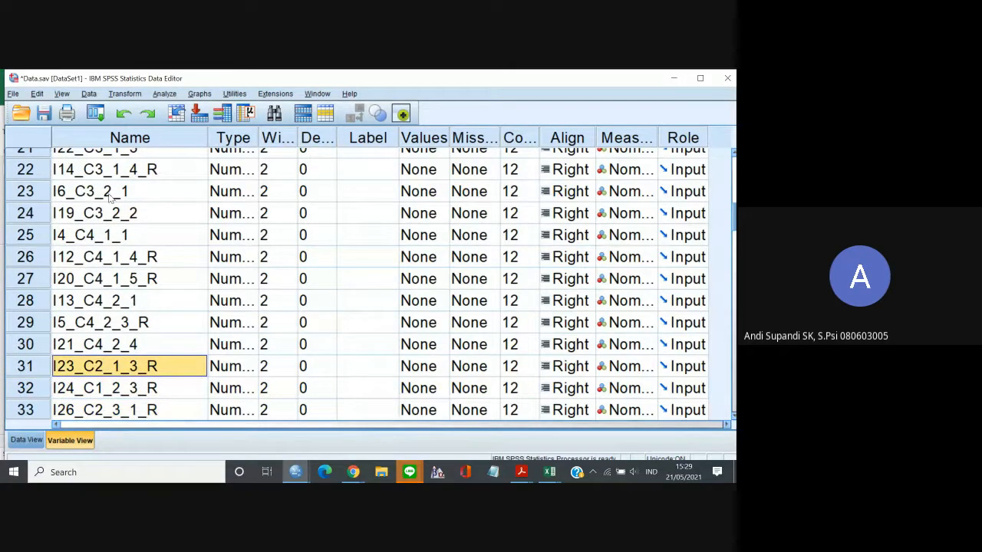
left_click(38, 369)
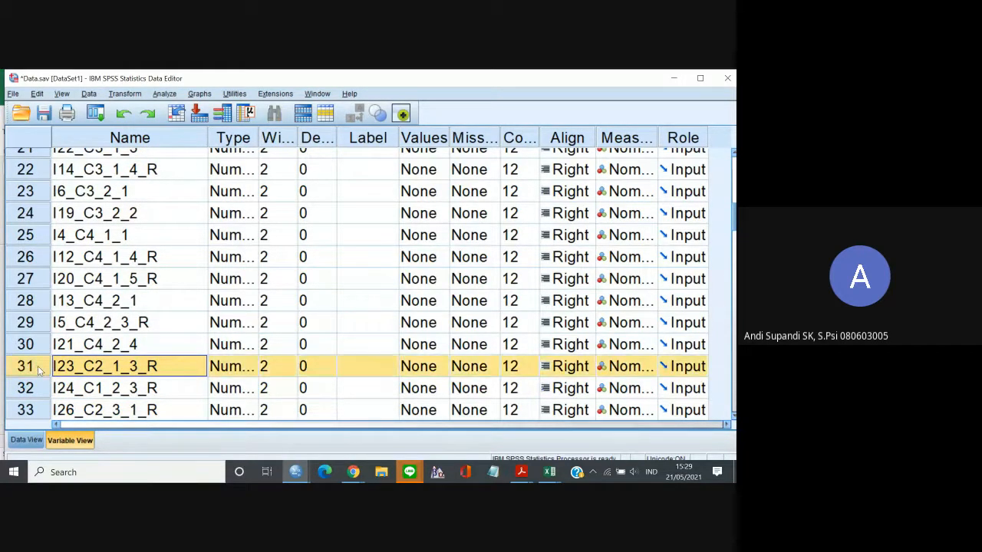
left_click_drag(38, 366, 84, 175)
Move the variable I23_C2_1_3_R directly below I15_C2_1_2, ahead of I7_C2_2_2_R.
left_click(99, 176)
key("Down")
key("Down")
key("Down")
key("Down")
key("Down")
key("Down")
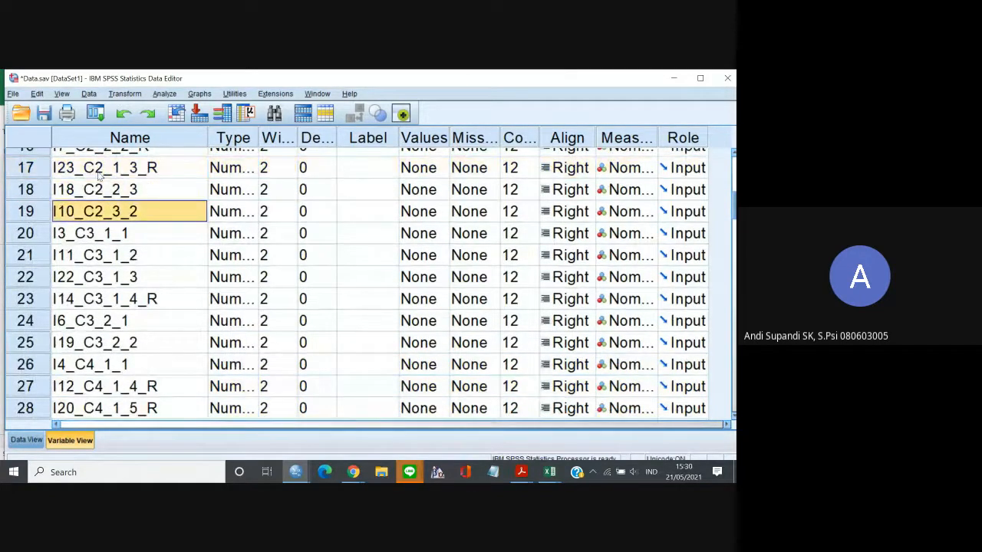
key("Down")
key("Down")
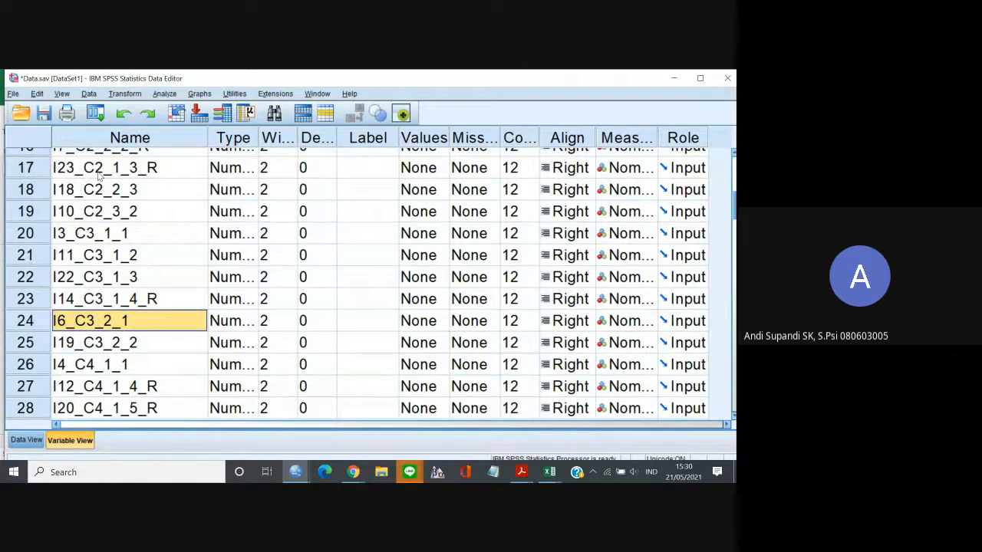
key("Up")
key("Up")
key("Up")
key("Up")
key("Up")
key("Up")
key("Up")
key("Up")
key("Up")
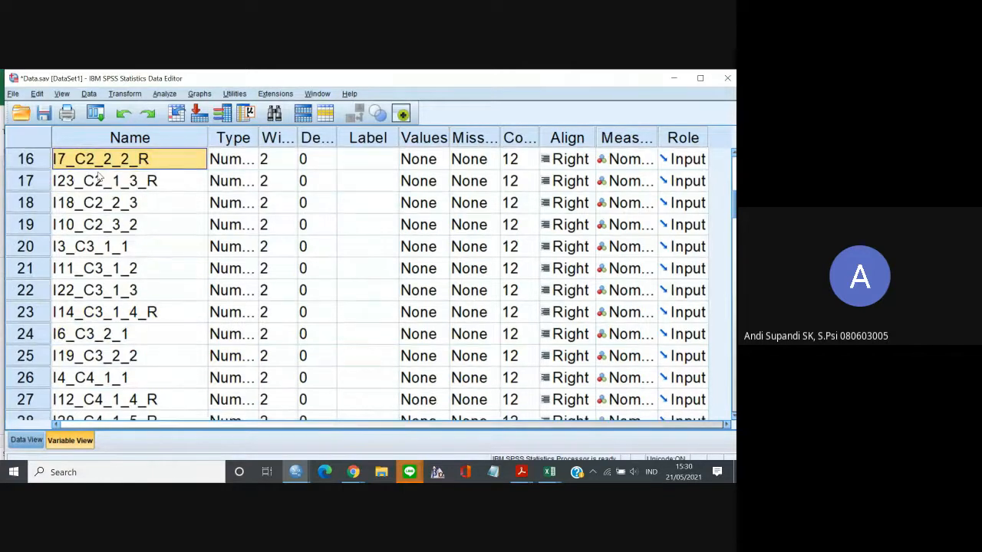
left_click(44, 186)
left_click_drag(43, 187, 47, 213)
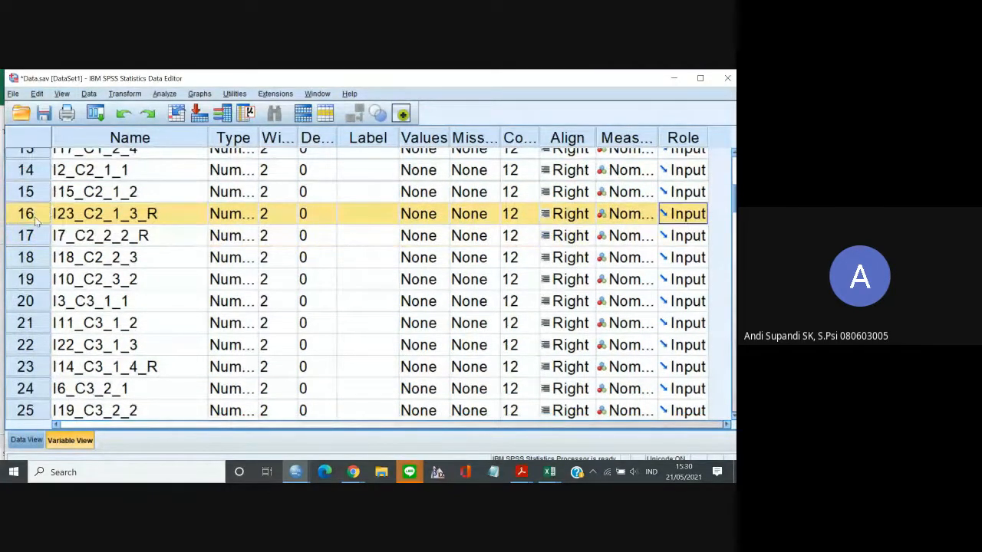
Move the variable I24_C1_2_3_R up among the C1 items, directly below I8_C1_2_2.
key("Down")
key("Down")
key("Down")
left_click(89, 214)
key("Down")
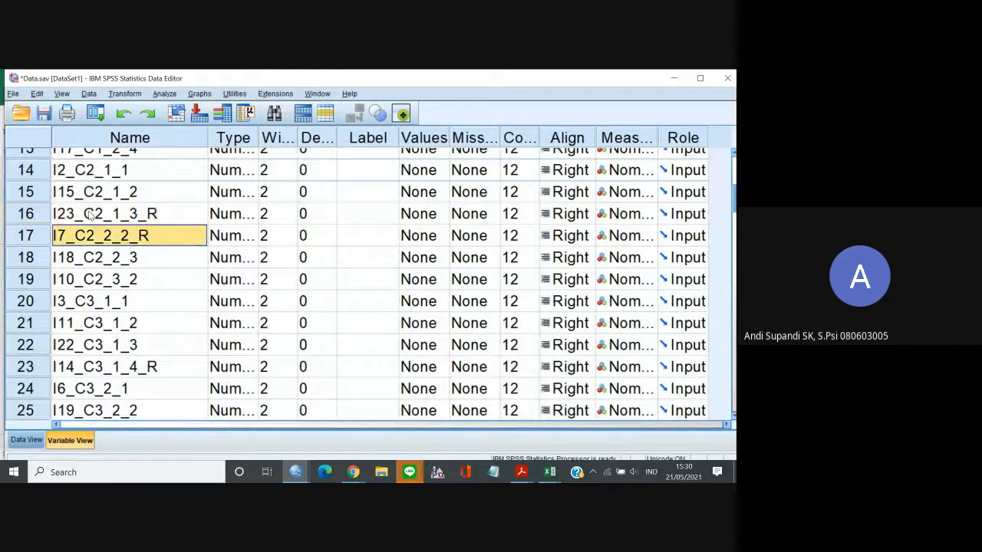
key("Down")
key("Down")
key("Down")
key("Down")
key("Down")
key("Down")
key("Down")
key("Down")
key("Down")
key("Down")
key("Down")
key("Down")
key("Down")
key("Down")
key("Down")
key("Down")
key("Down")
key("Down")
key("Down")
key("Down")
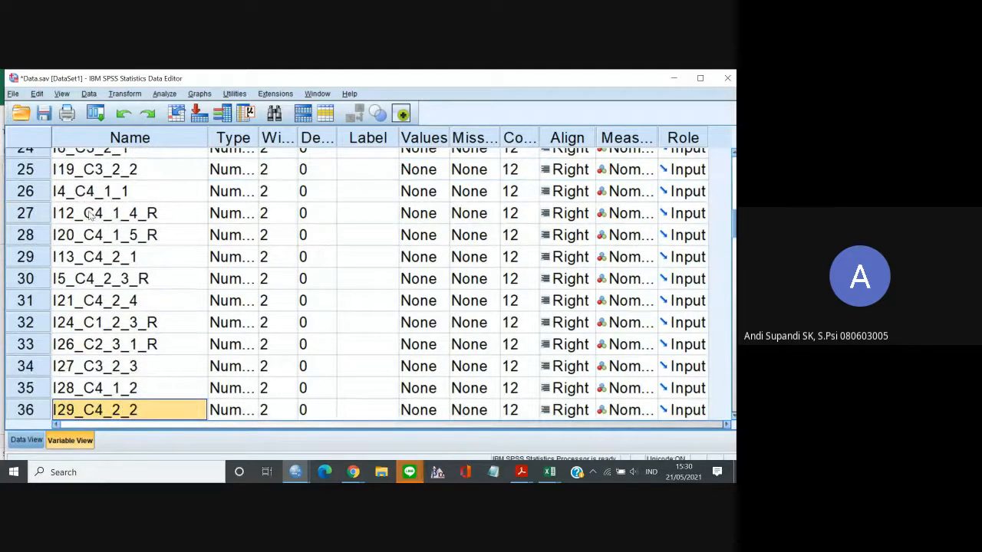
key("Up")
key("Up")
key("Up")
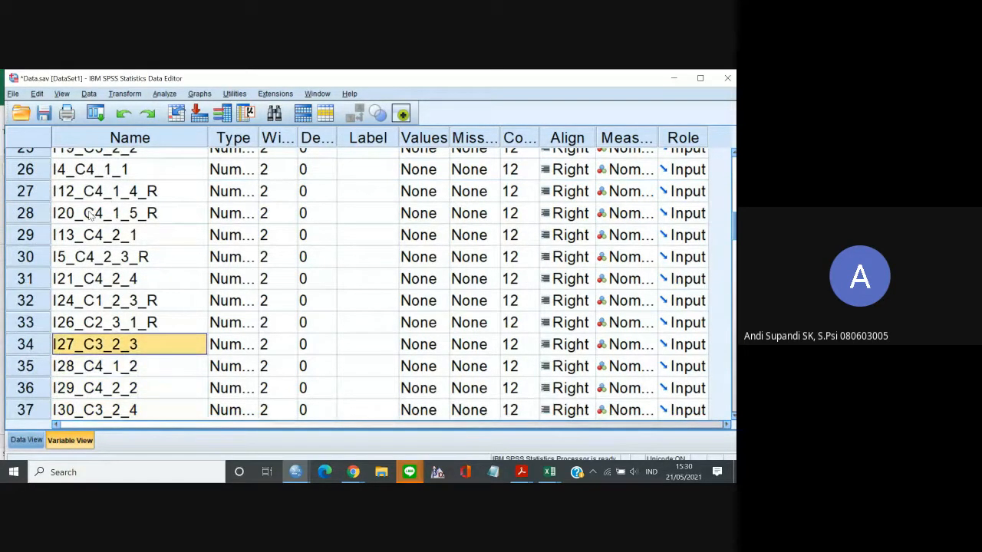
key("Up")
key("Up")
key("Up")
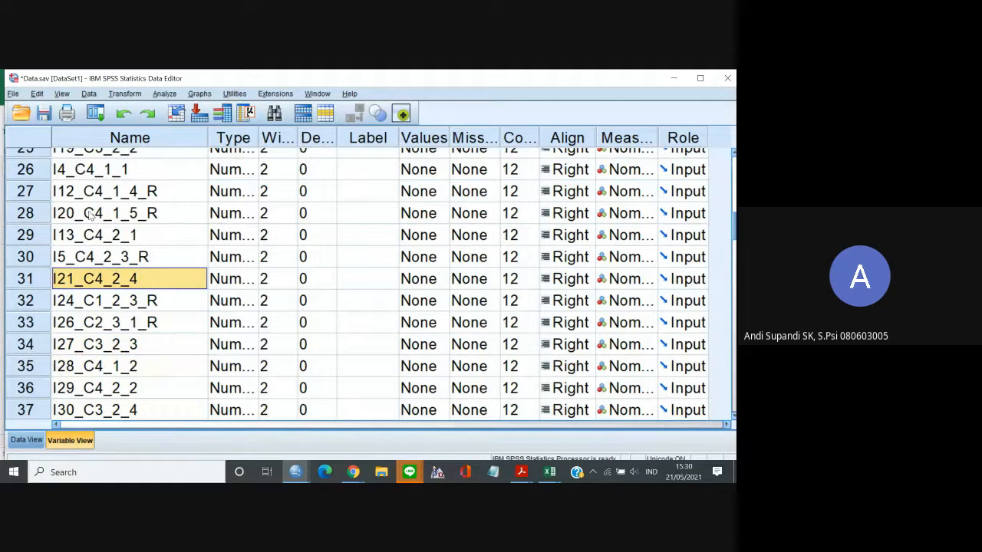
key("Down")
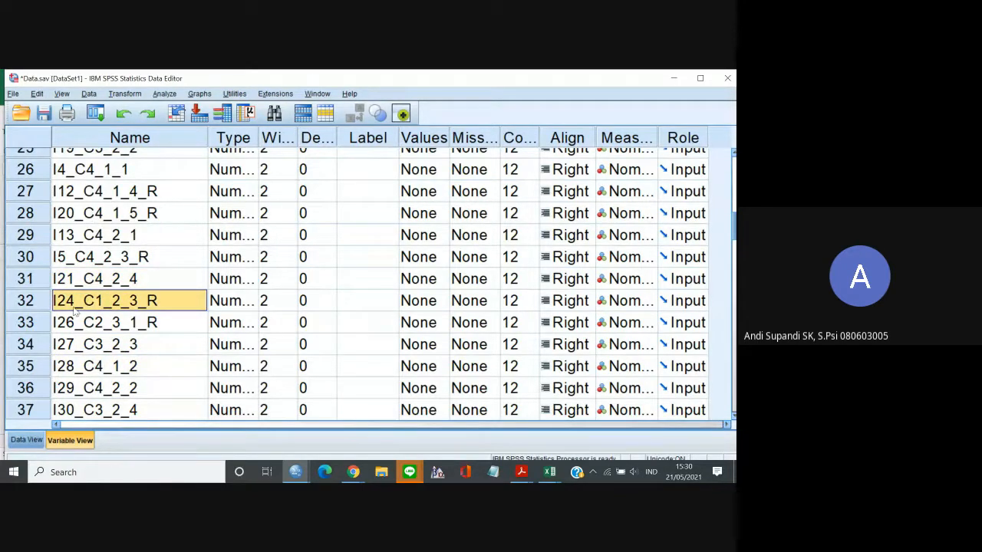
left_click(42, 306)
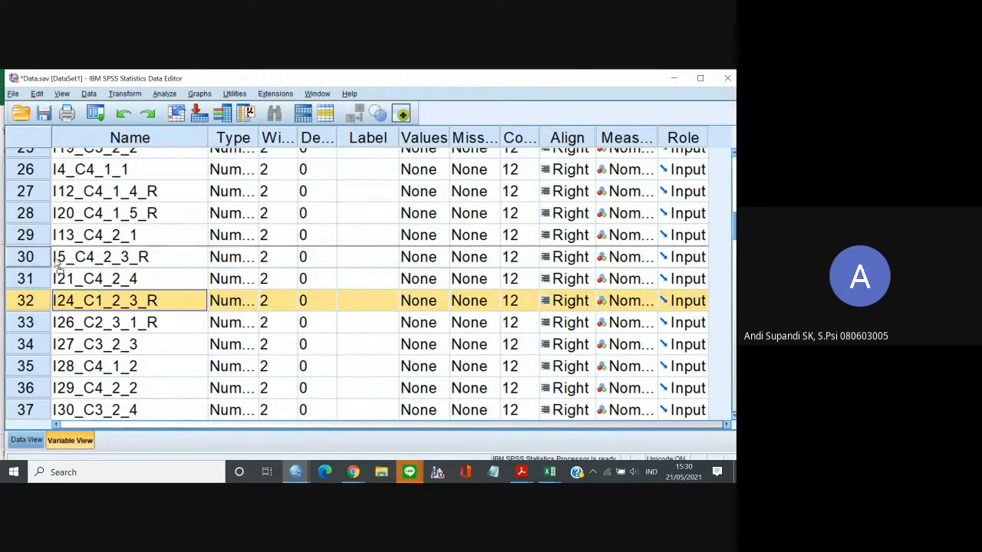
scroll(50, 153, "up", 2)
scroll(48, 158, "up", 5)
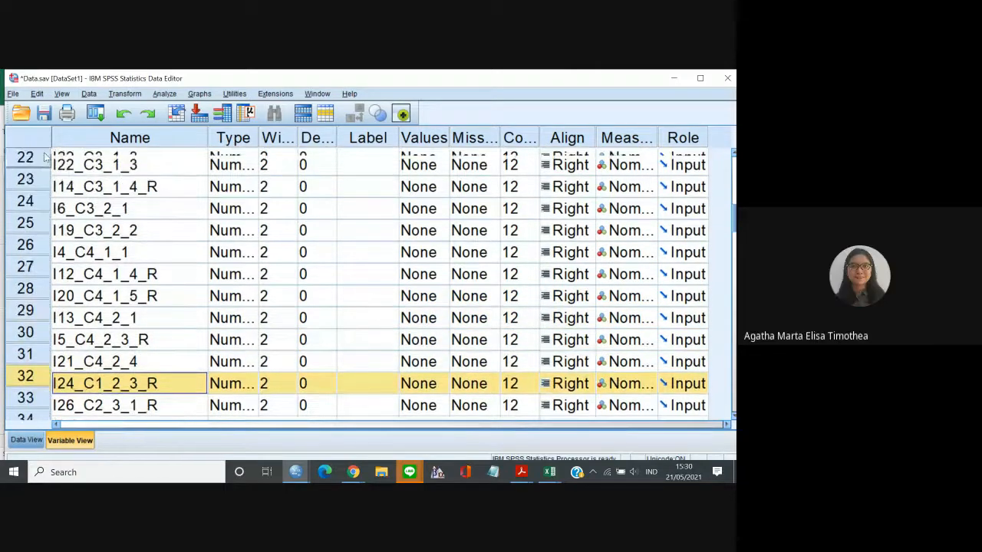
scroll(45, 157, "up", 4)
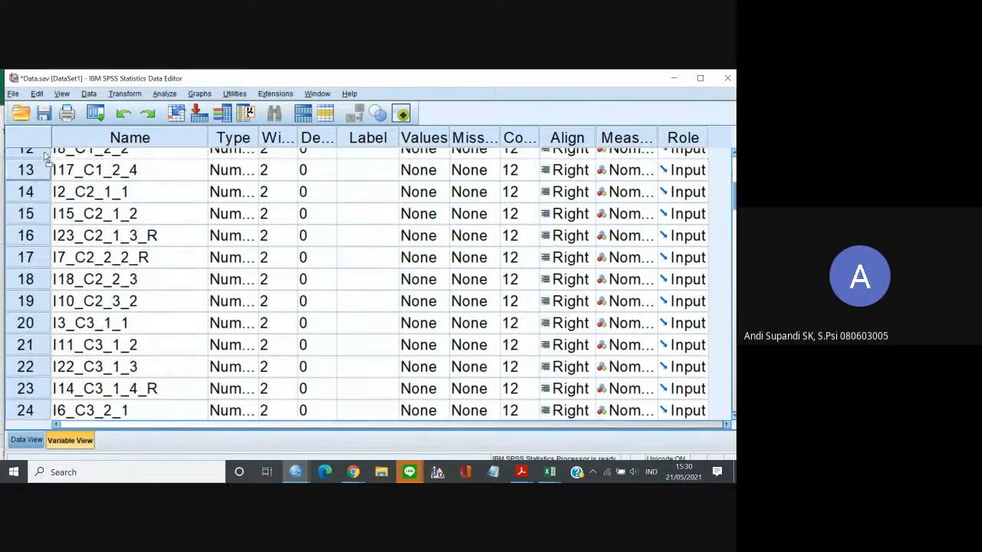
left_click_drag(36, 249, 33, 316)
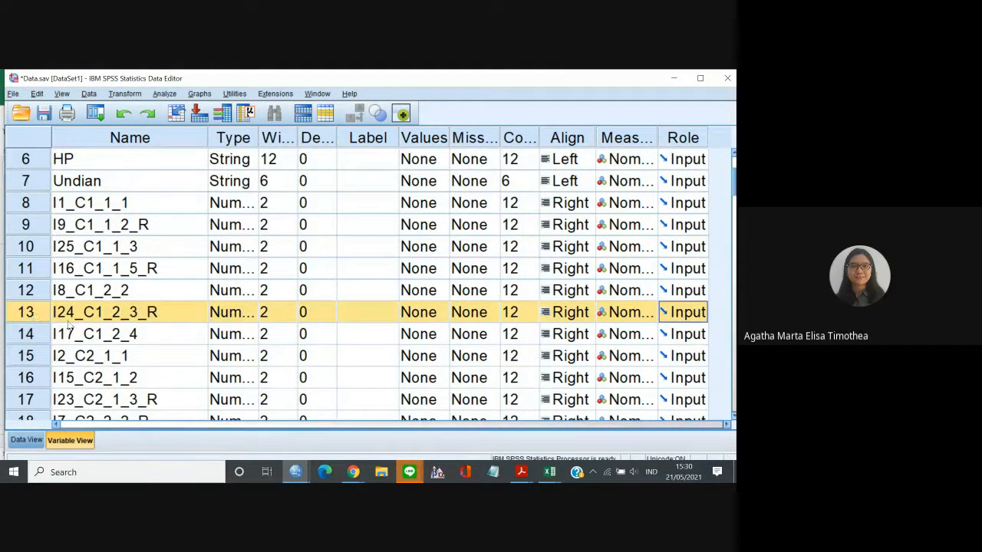
Move the variable I26_C2_3_1_R up among the C2 items, directly below I18_C2_2_3.
left_click(67, 319)
left_click(29, 316)
key("Down")
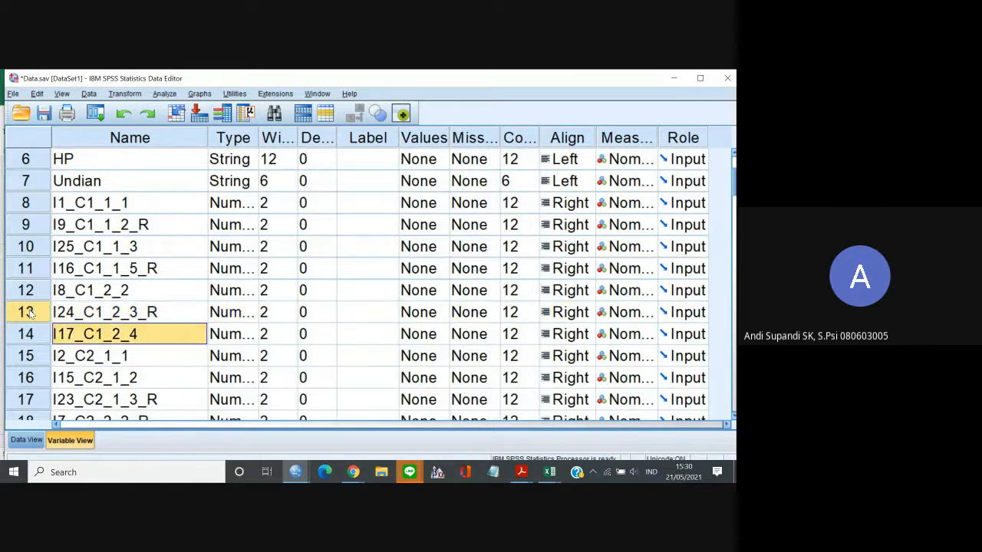
key("Down")
key("Down")
key("Down")
key("Down")
key("Down")
key("Down")
key("Down")
key("Down")
key("Down")
key("Down")
key("Down")
key("Down")
key("Down")
key("Down")
key("Down")
key("Down")
key("Down")
key("Down")
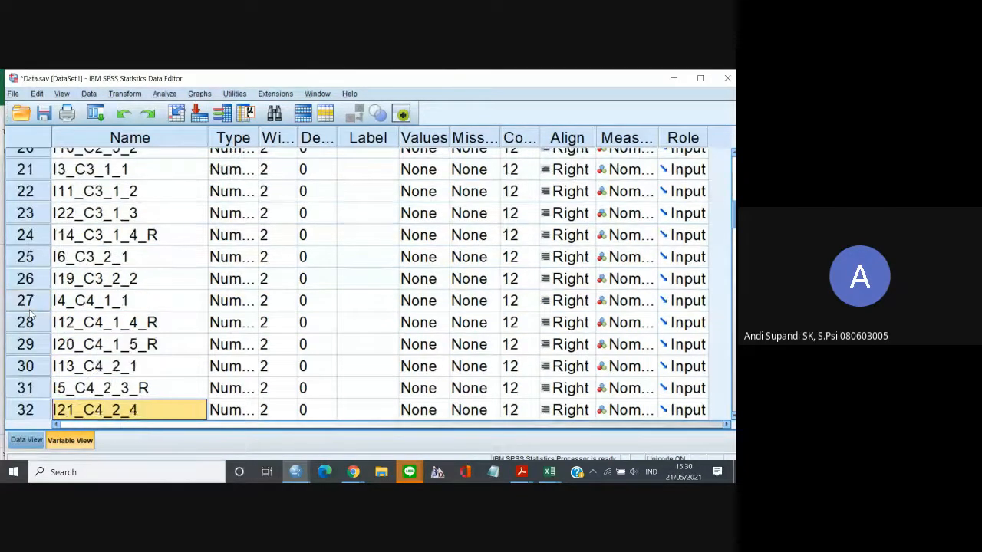
key("Up")
key("Down")
key("Down")
key("Down")
key("Up")
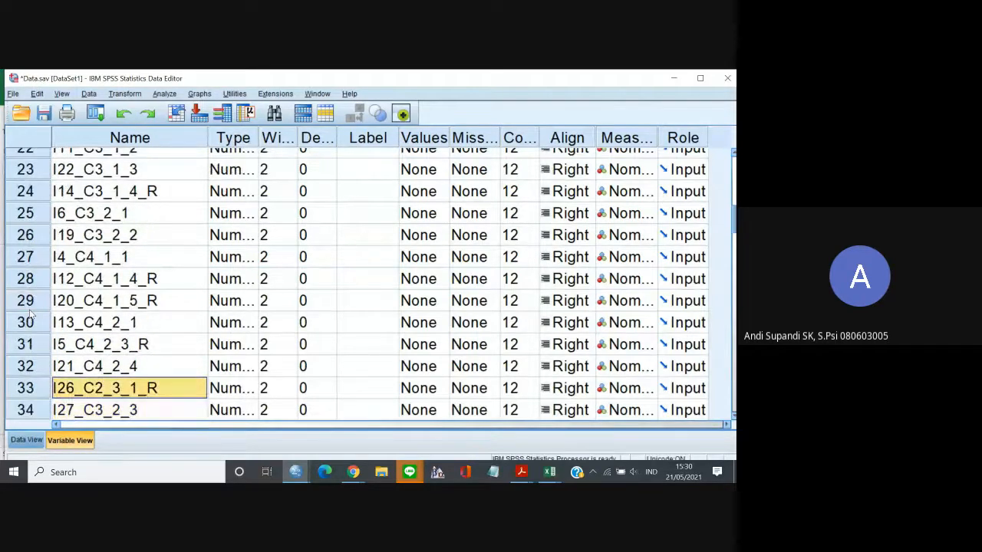
key("Up")
key("Down")
left_click(38, 391)
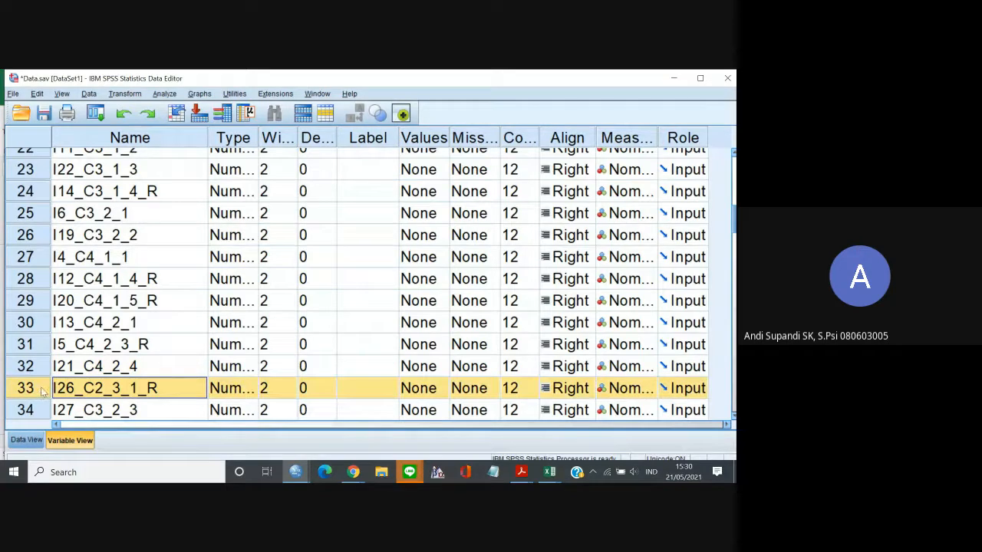
left_click_drag(43, 391, 51, 279)
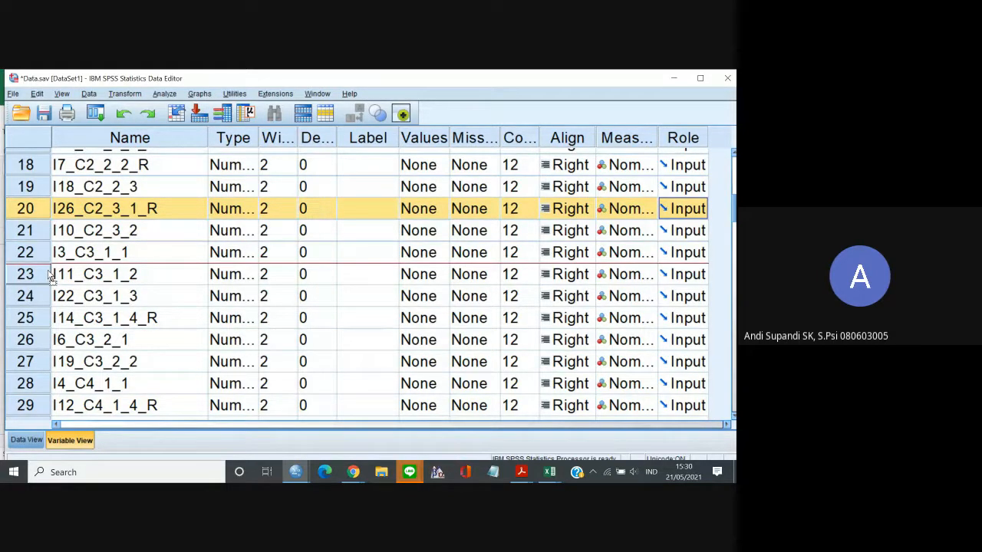
left_click_drag(49, 277, 61, 214)
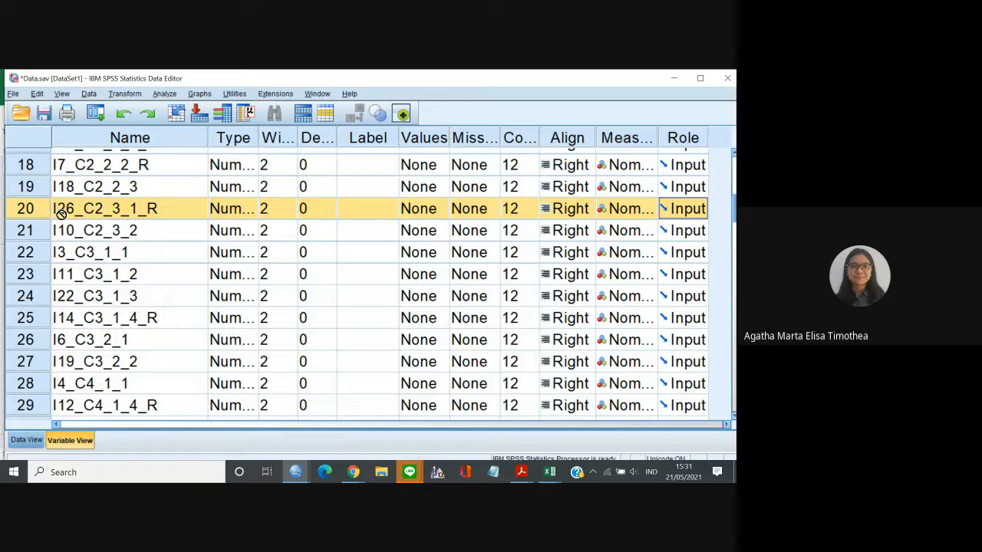
left_click_drag(61, 214, 61, 214)
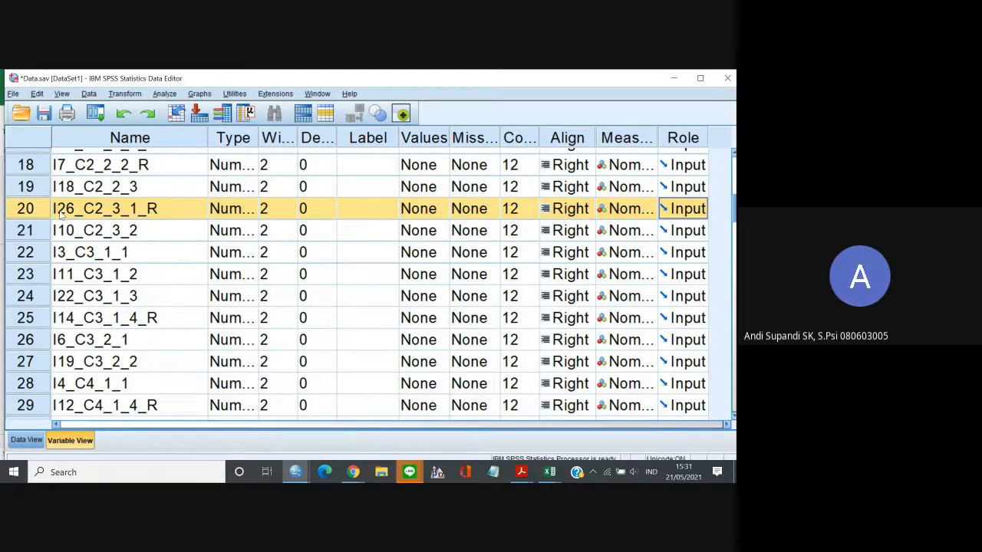
Move the variable I27_C3_2_3 up among the C3 items, directly below I19_C3_2_2.
left_click(113, 212)
key("Down")
key("Down")
key("Down")
key("Down")
key("Down")
key("Down")
key("Down")
key("Down")
key("Down")
key("Down")
key("Down")
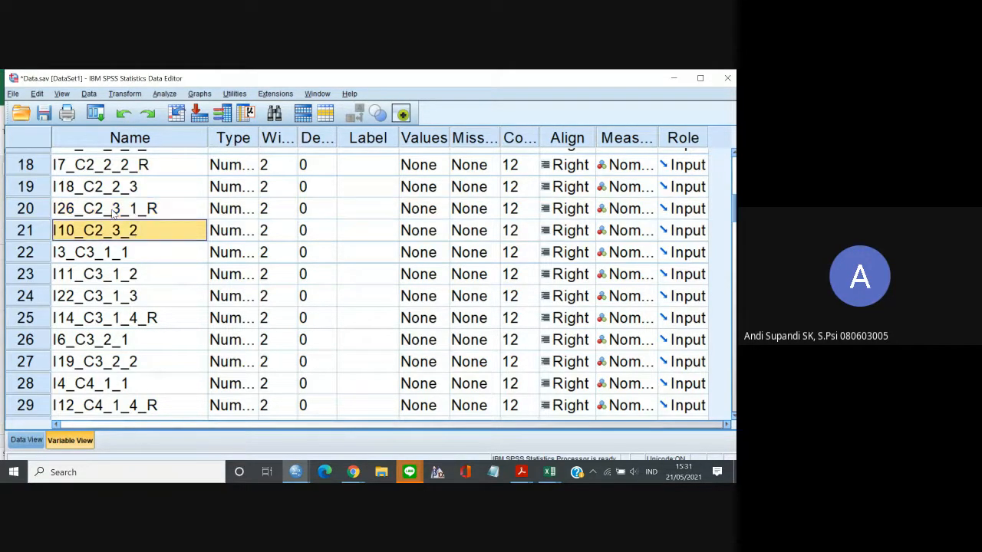
key("Down")
key("Down")
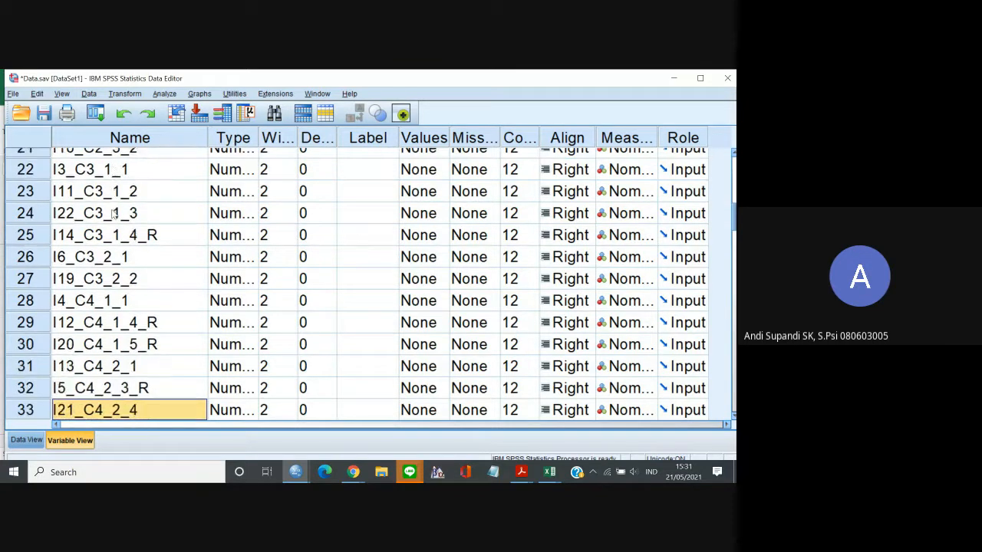
key("Down")
key("Down")
key("Down")
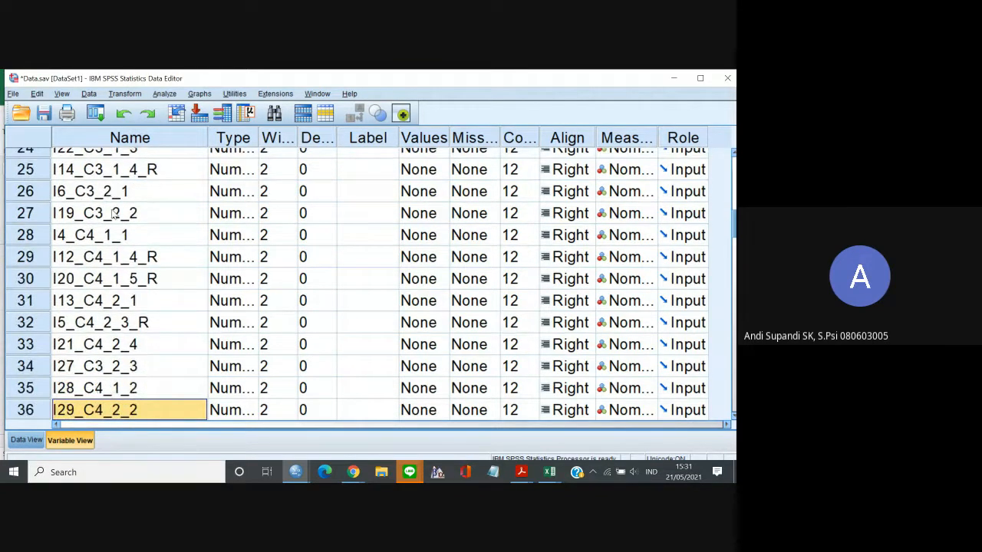
key("Down")
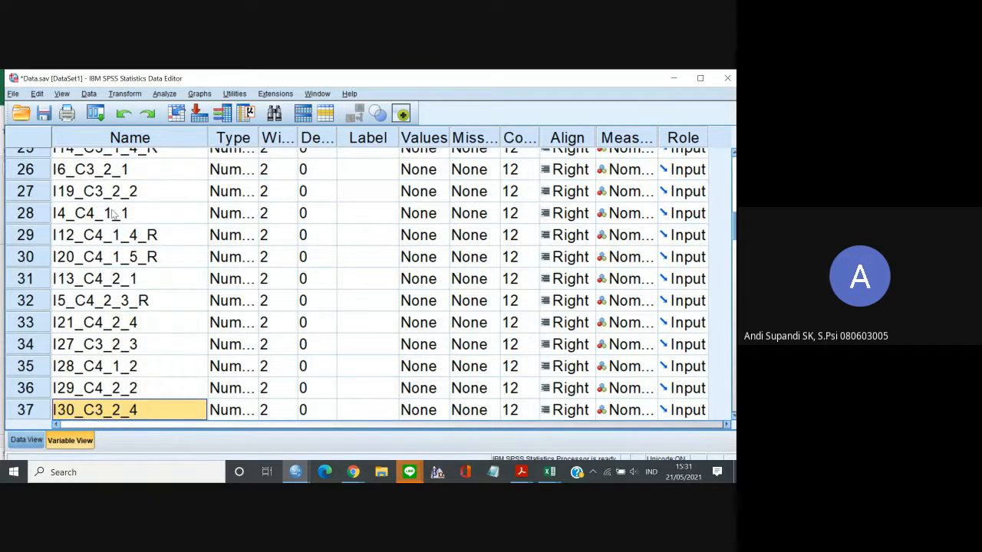
key("Up")
key("Up")
key("Up")
key("Up")
key("Up")
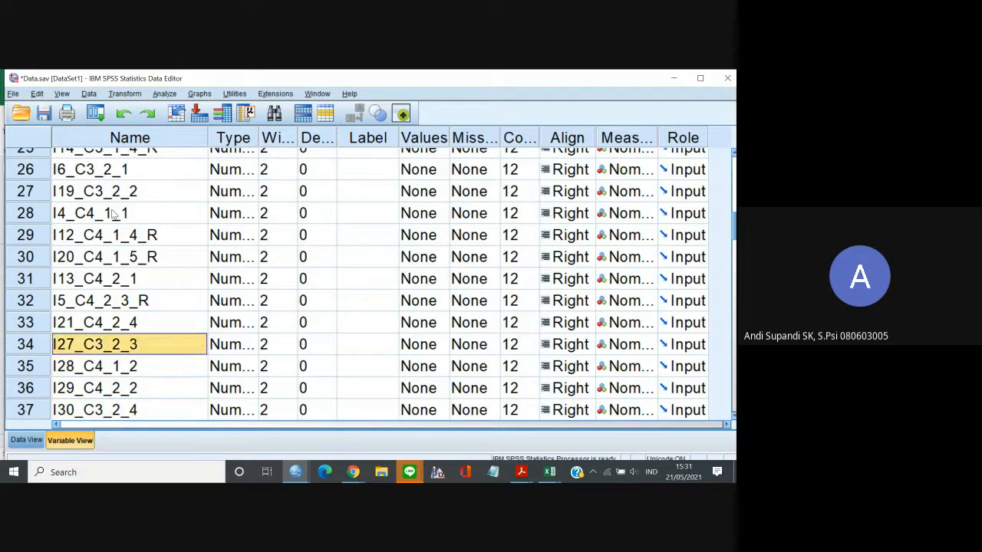
key("Down")
key("Down")
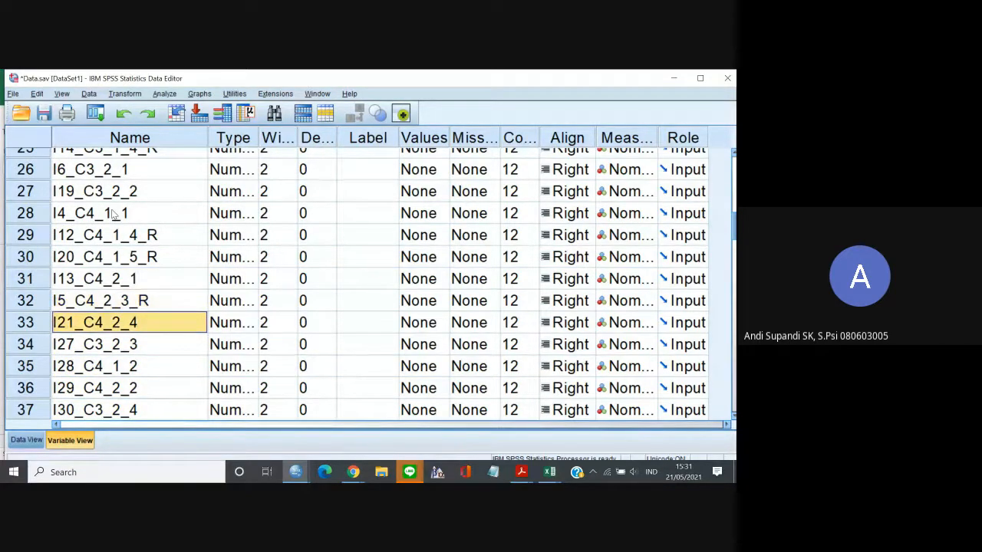
left_click(47, 343)
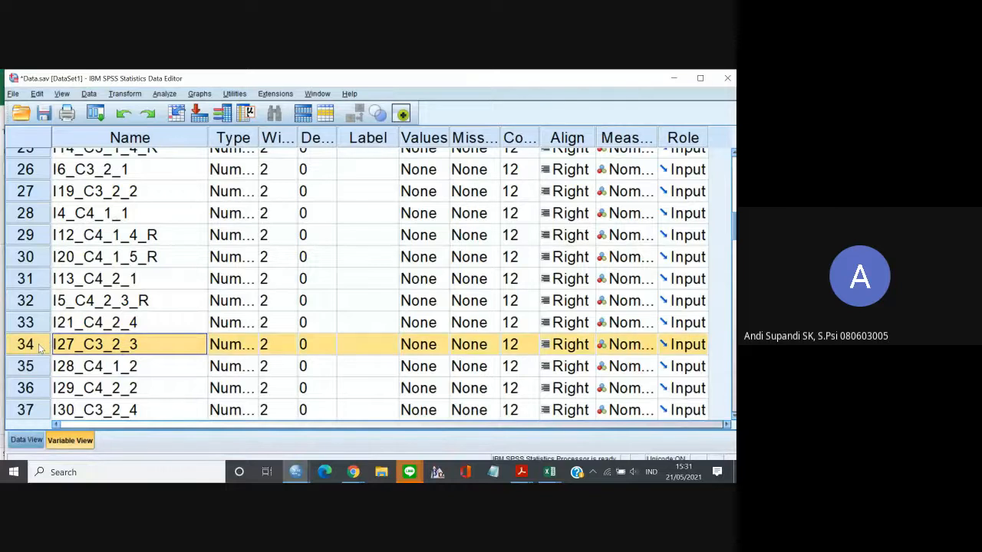
left_click_drag(48, 345, 85, 412)
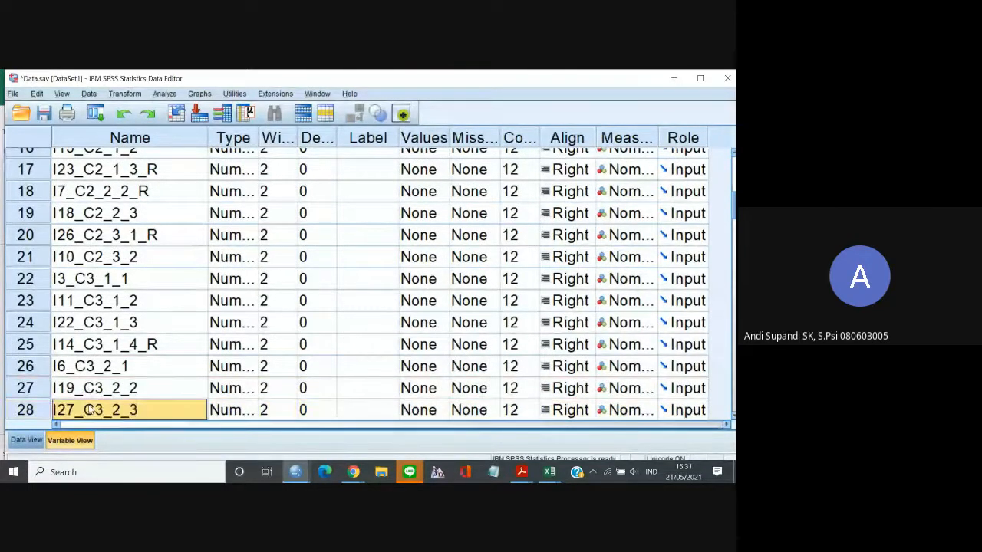
Move the variable I30_C3_2_4 directly below I27_C3_2_3.
key("Down")
key("Down")
key("Down")
key("Down")
key("Down")
key("Down")
key("Down")
key("Down")
key("Down")
key("Down")
key("Down")
key("Down")
key("Down")
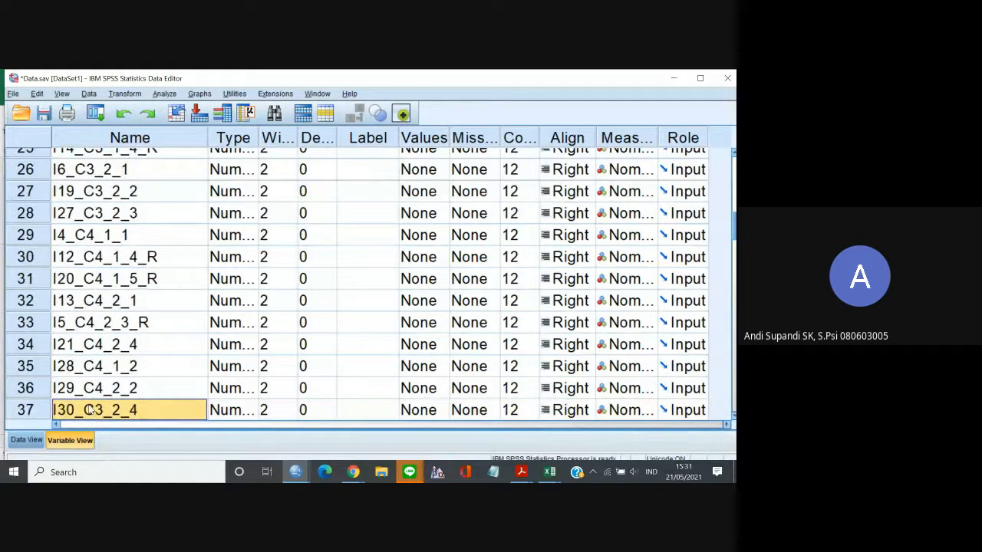
key("Up")
key("Up")
key("Up")
key("Up")
key("Up")
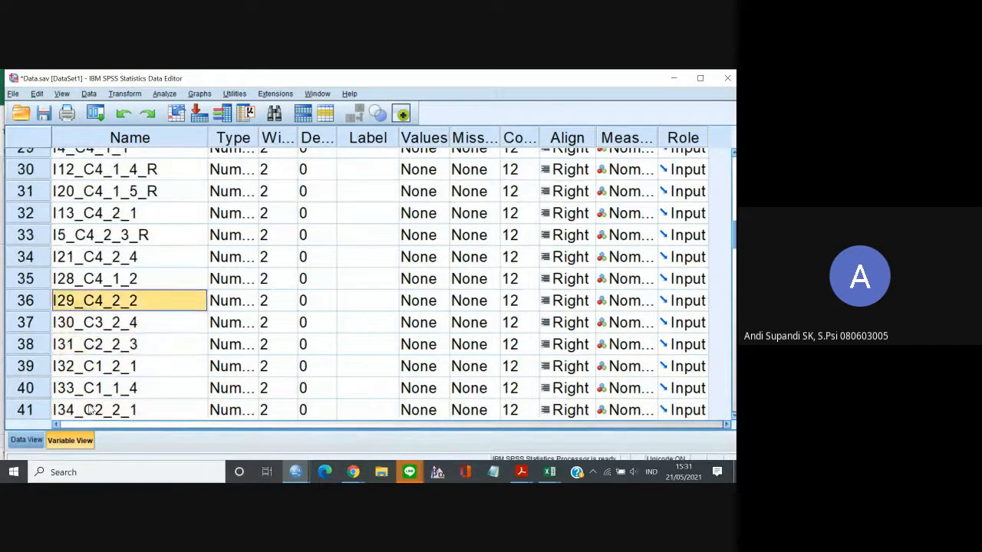
key("Down")
key("Down")
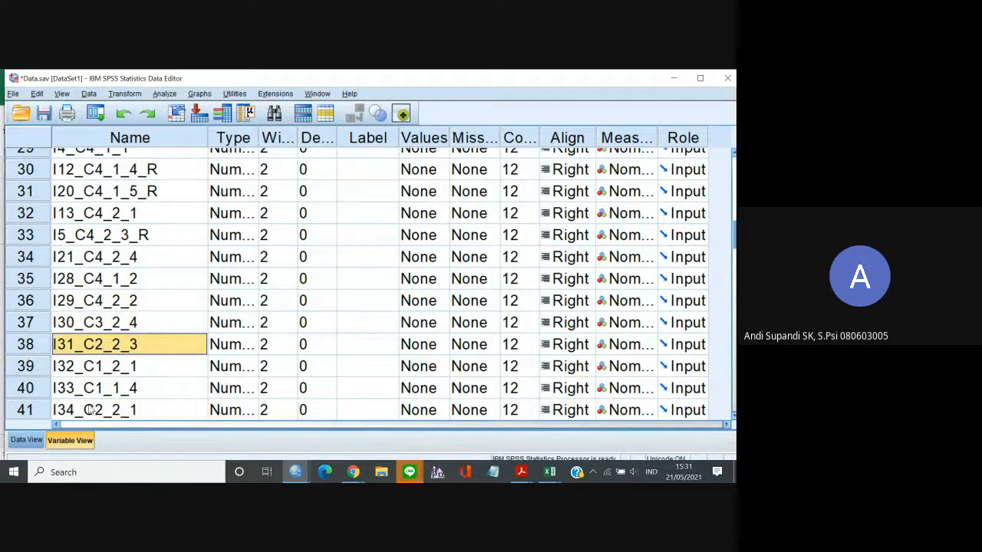
left_click(81, 328)
left_click_drag(42, 323, 121, 373)
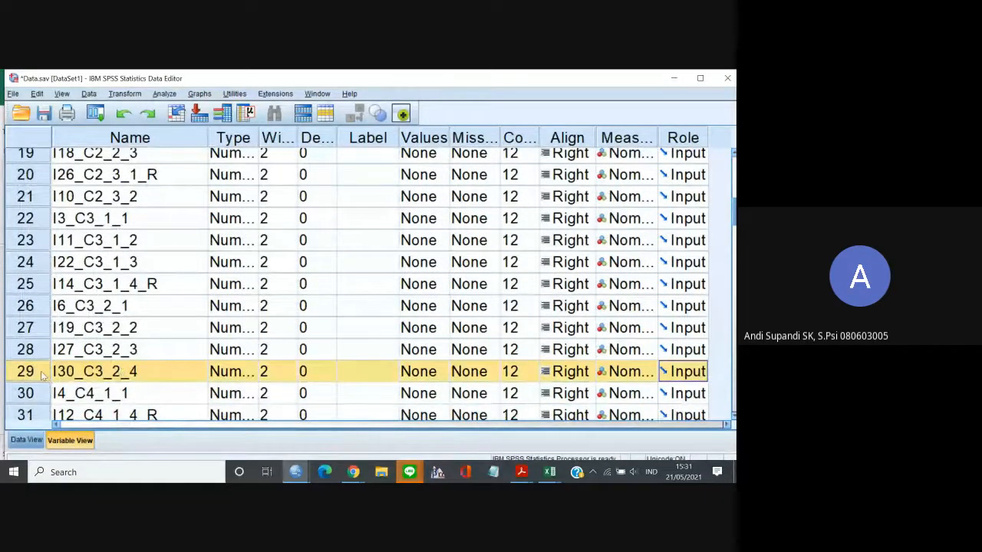
Reduce the Data Editor's font size to 12 so that more variables fit on screen.
left_click(140, 371)
key("Down")
key("Down")
key("Down")
key("Down")
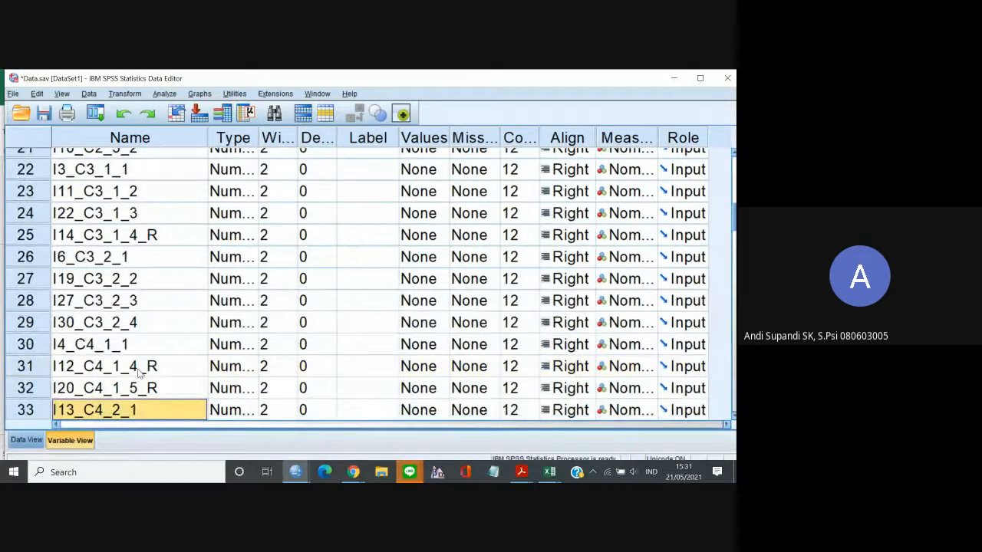
key("Down")
key("Down")
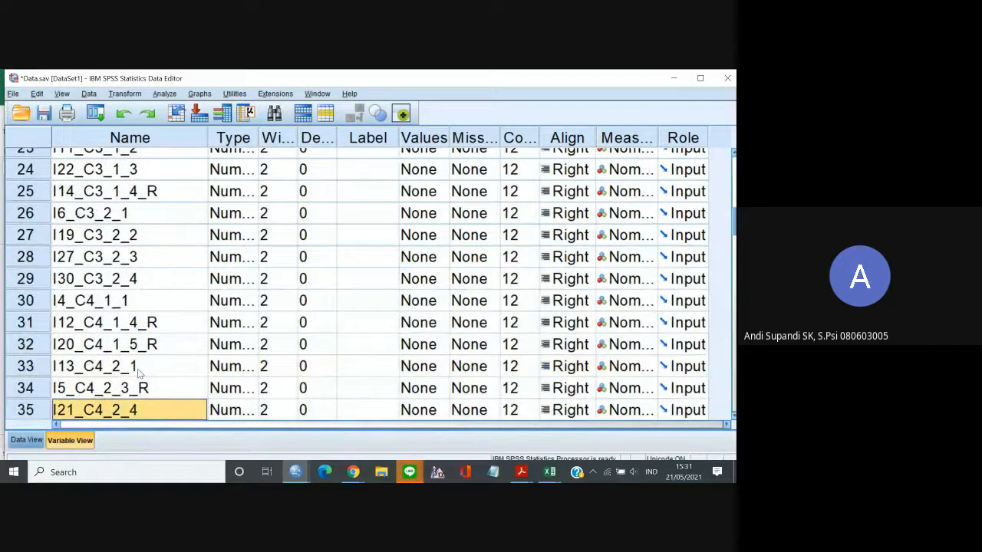
left_click(61, 93)
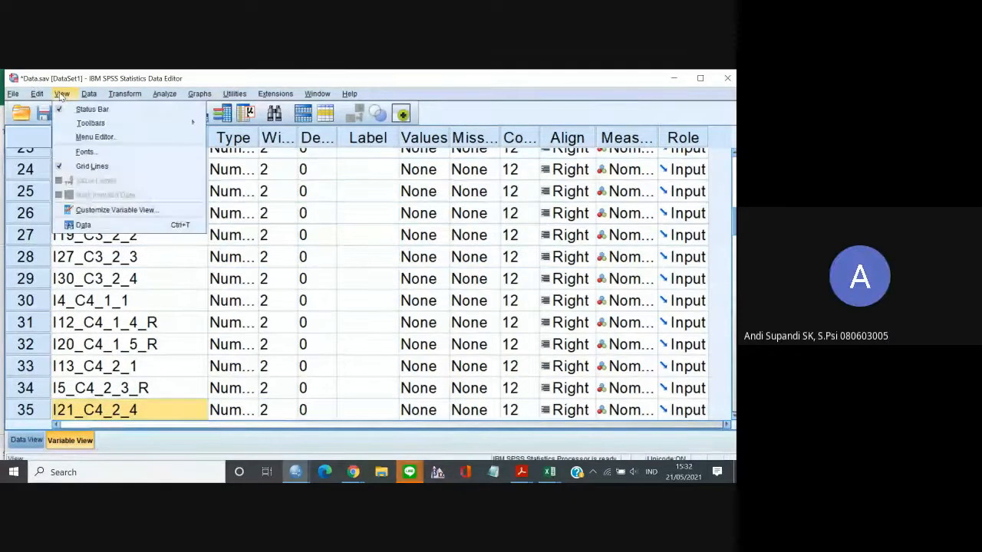
left_click(84, 152)
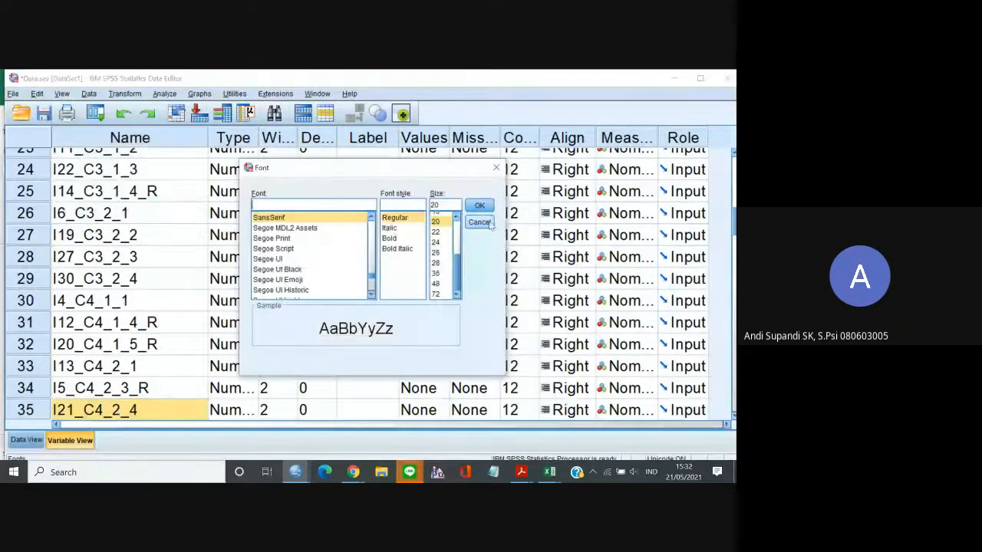
left_click(458, 240)
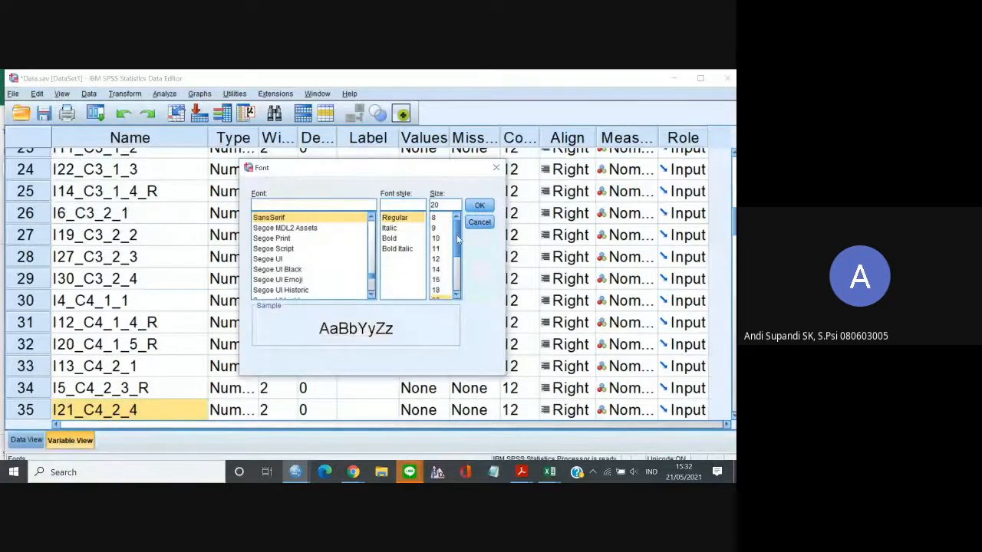
left_click(437, 259)
left_click(473, 208)
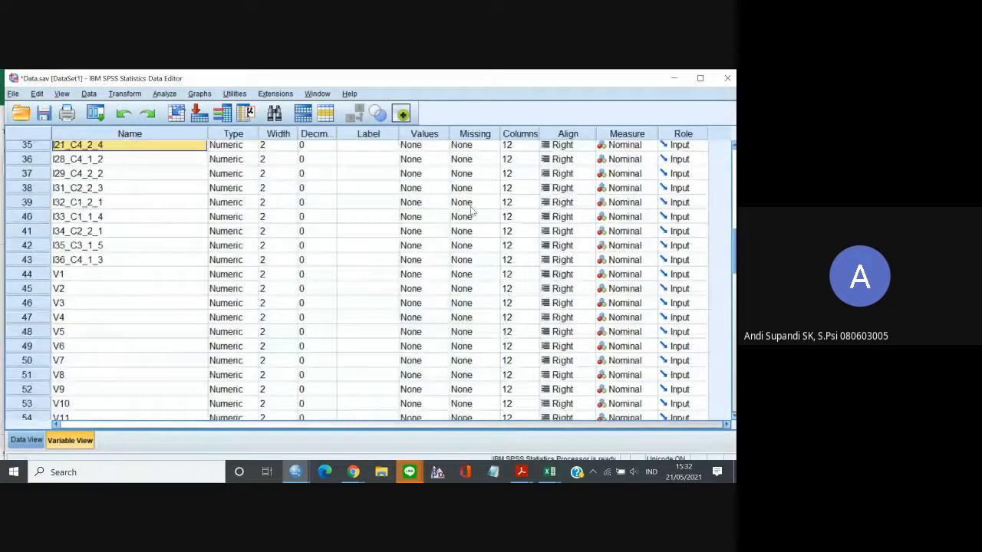
Move the variable I28_C4_1_2 up among the C4 items, directly below I4_C4_1_1.
left_click(131, 251)
key("Up")
key("Up")
key("Up")
key("Up")
key("Up")
key("Up")
key("Up")
key("Up")
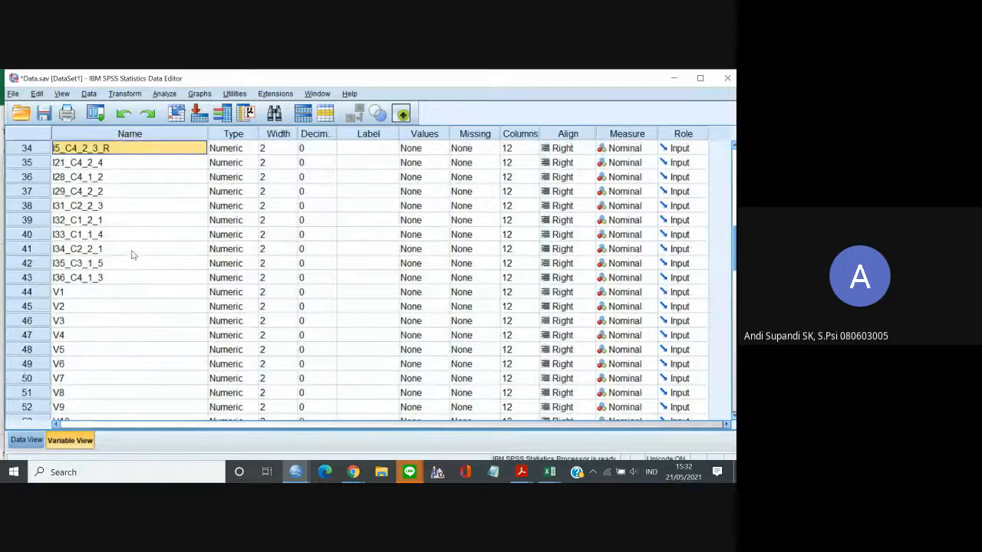
key("Up")
key("Up")
key("Up")
key("Up")
key("Up")
key("Up")
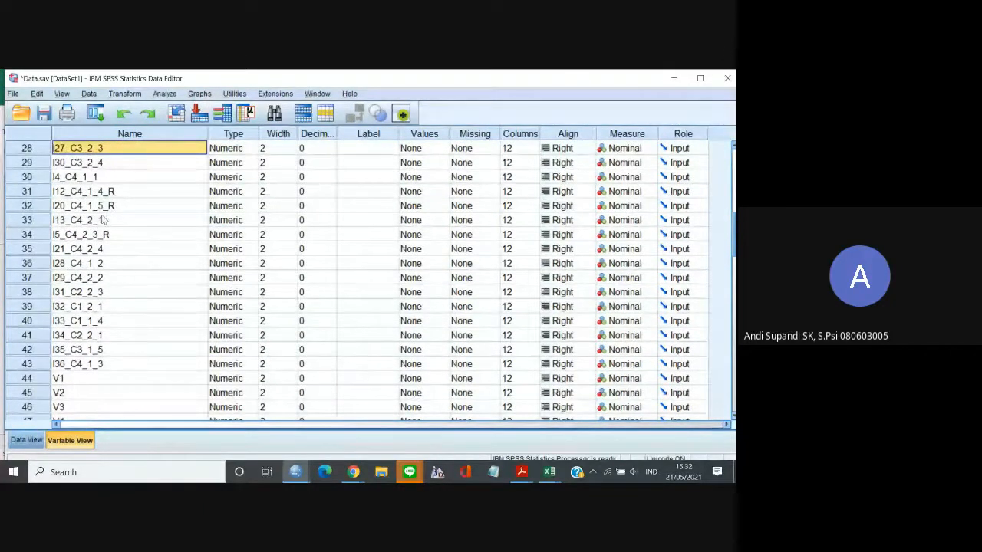
left_click(106, 250)
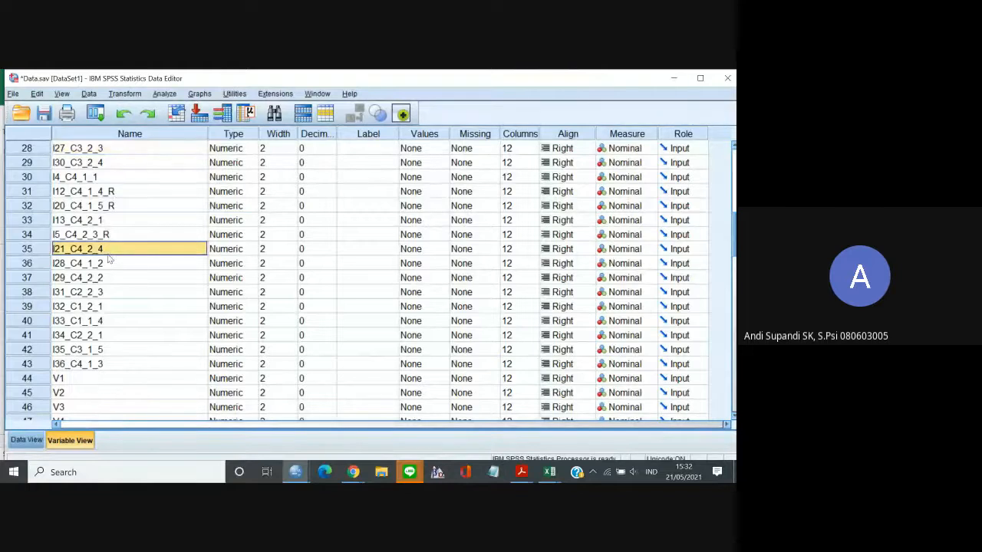
left_click(111, 264)
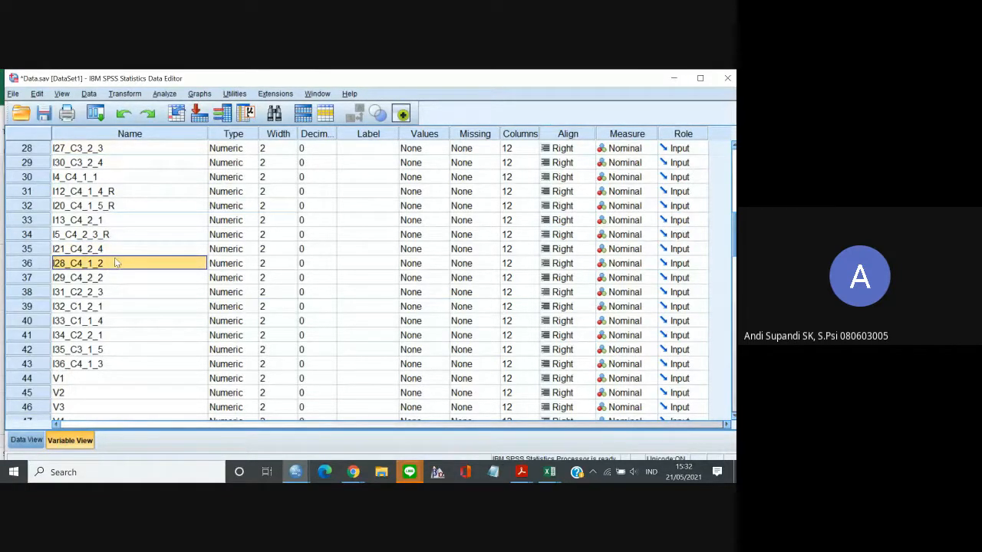
left_click(38, 265)
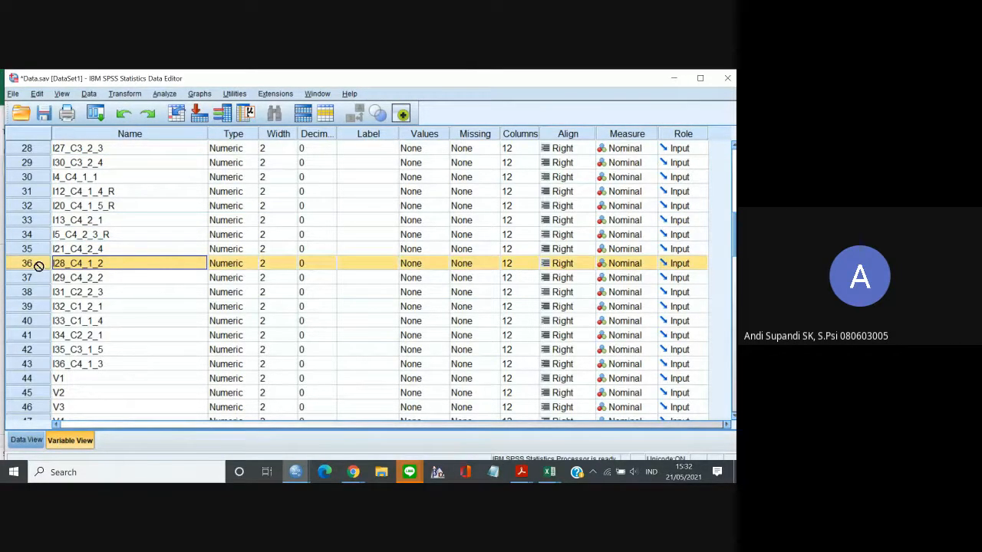
left_click_drag(38, 265, 63, 193)
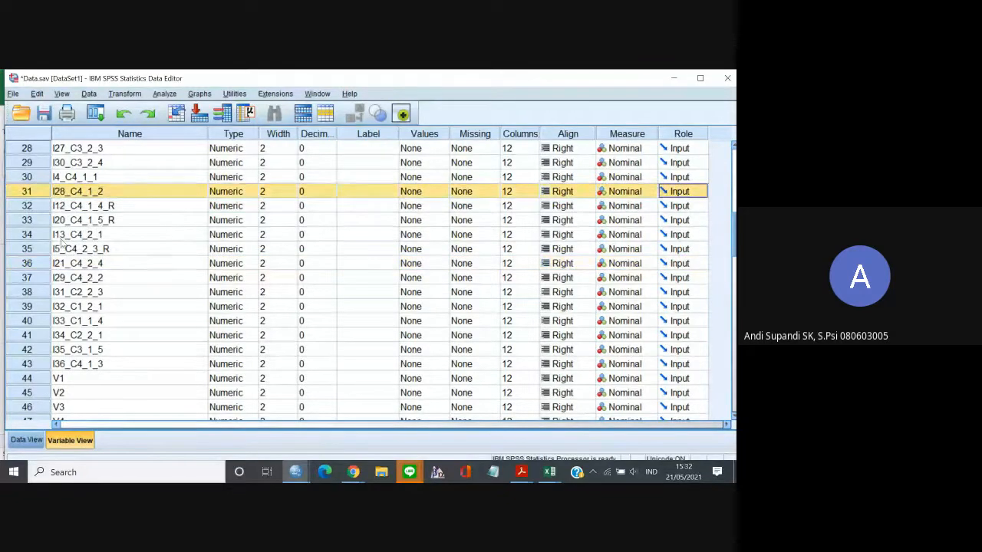
Move the variable I29_C4_2_2 up among the C4 items, directly below I13_C4_2_1.
left_click(44, 281)
left_click_drag(43, 281, 61, 252)
left_click(82, 296)
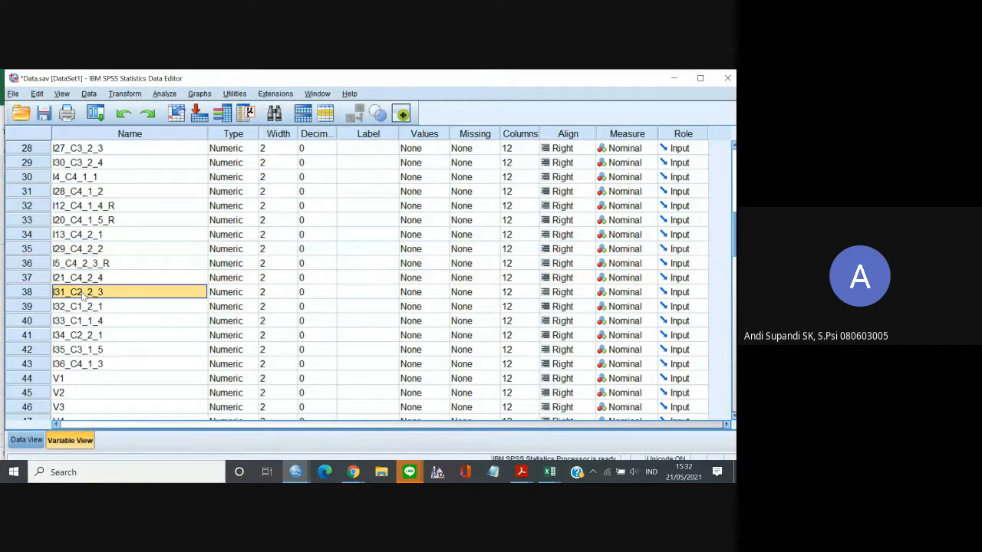
Move the variables I32_C1_2_1 and I33_C1_1_4 together up to the C1 items, directly below I1_C1_1_1.
left_click(47, 307)
left_click(43, 323, "shift")
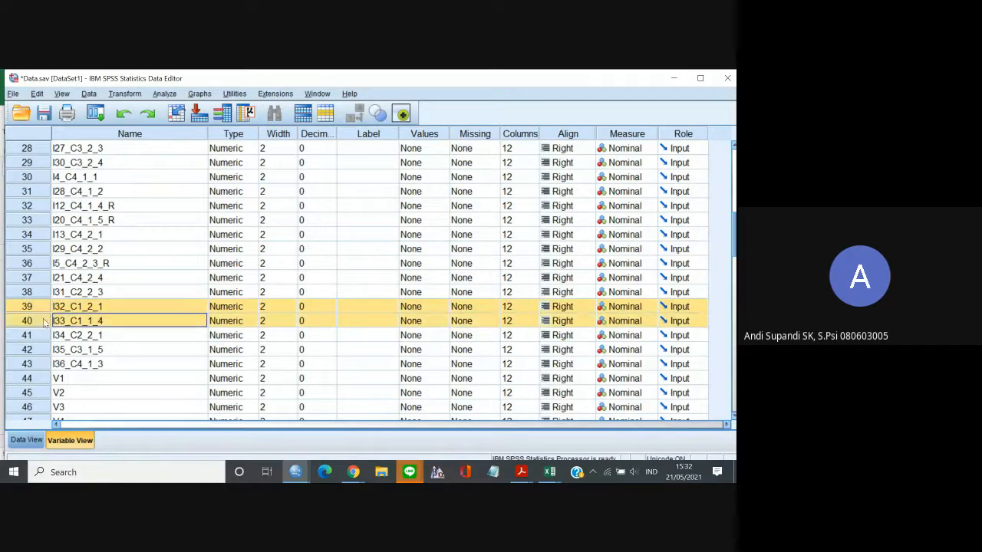
left_click_drag(46, 310, 54, 264)
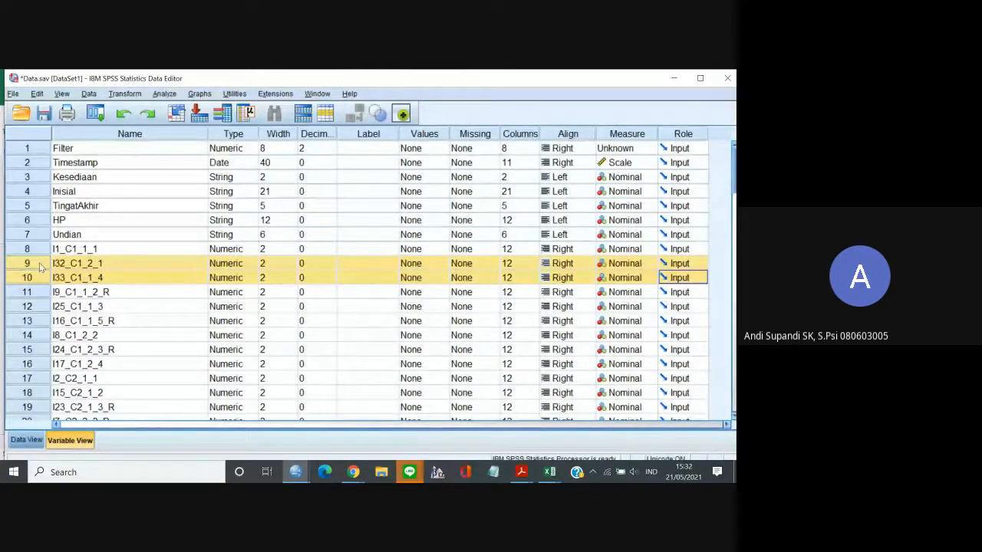
Within the C1 items, move I32_C1_2_1 directly below I16_C1_1_5_R and I33_C1_1_4 directly below I25_C1_1_3.
left_click(42, 264)
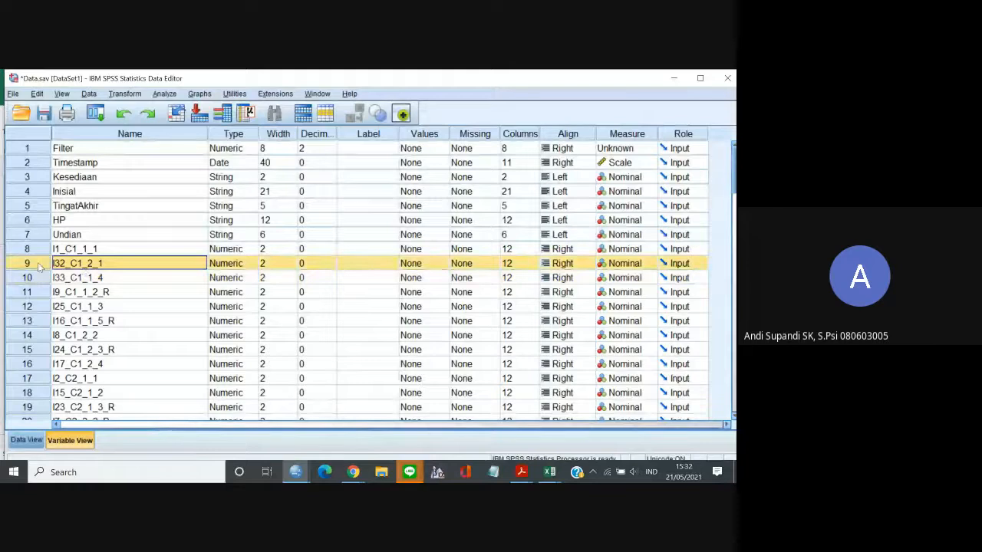
left_click_drag(39, 267, 54, 341)
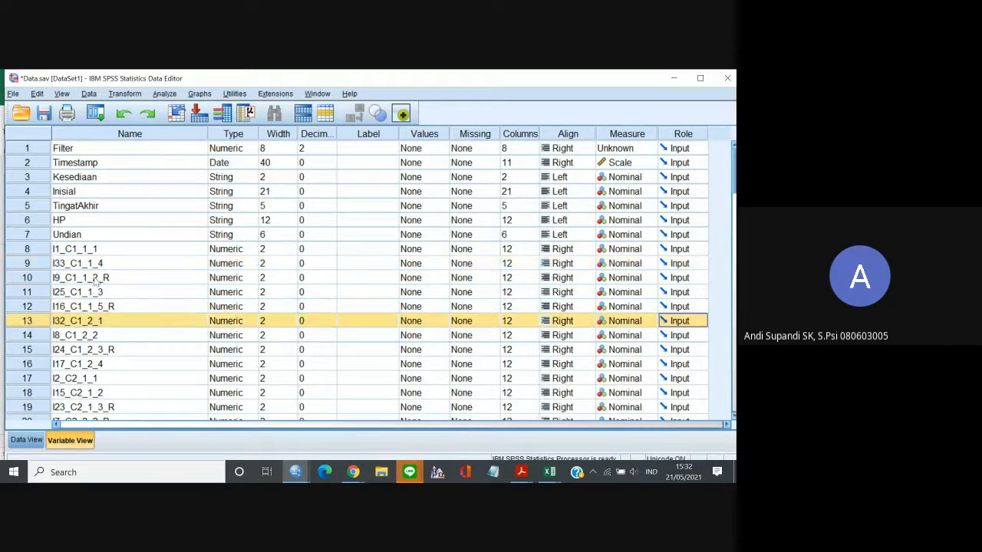
left_click(42, 263)
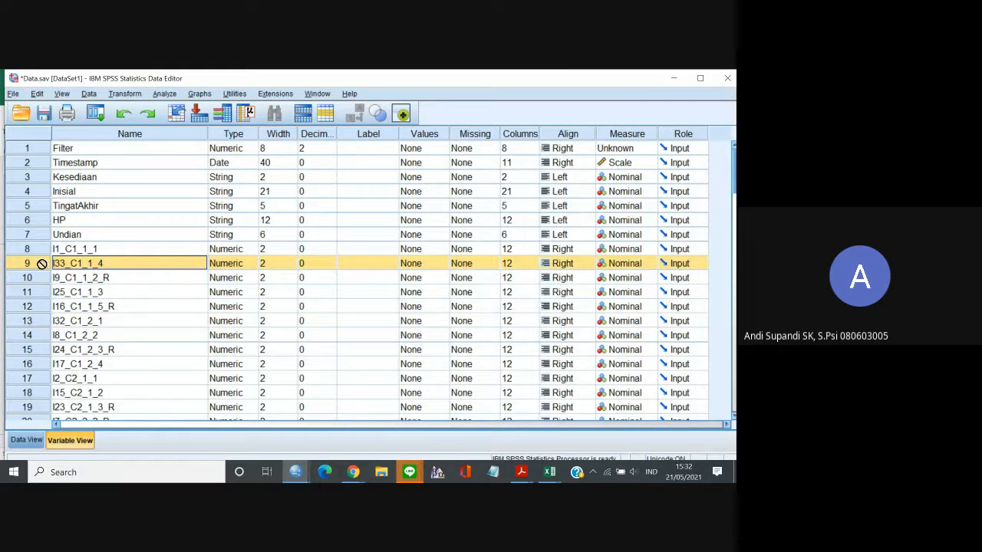
left_click_drag(42, 263, 45, 304)
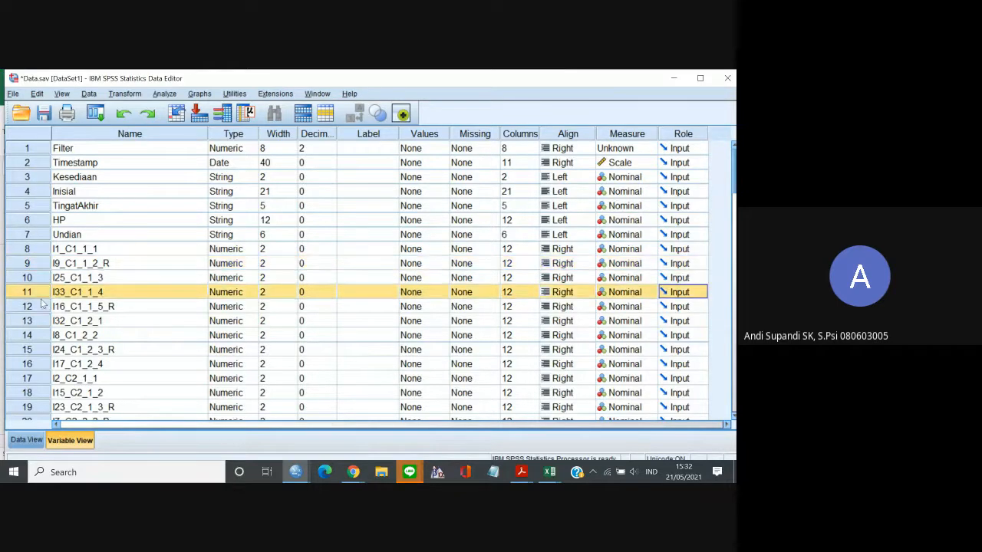
Move the variables I31_C2_2_3 and I34_C2_2_1 together up to the C2 items, directly below I18_C2_2_3.
left_click(94, 283)
key("Down")
key("Down")
key("Down")
scroll(94, 283, "down", 2)
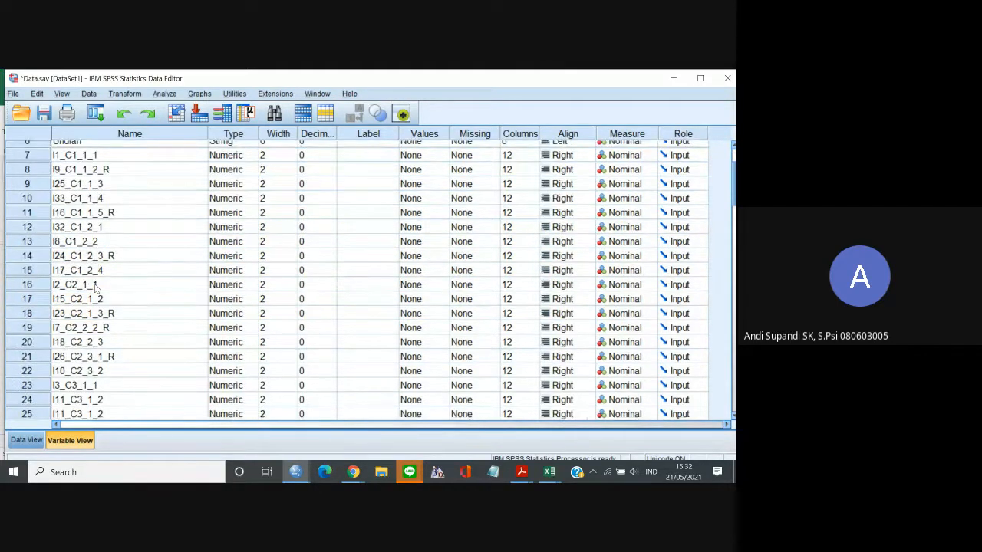
key("Down")
key("Down")
key("Down")
key("Down")
key("Down")
key("Down")
key("Down")
key("Down")
key("Down")
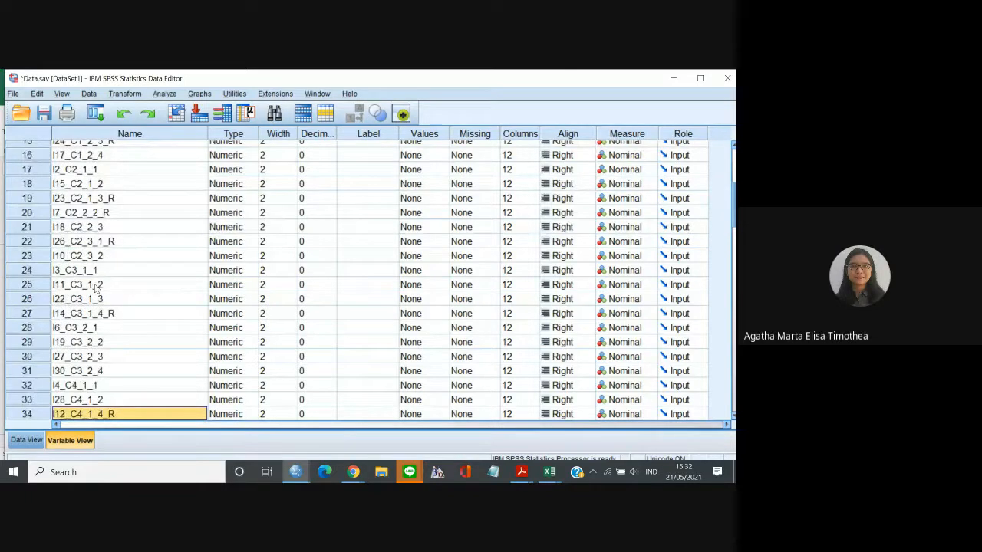
key("Down")
key("Down")
key("Down")
key("Down")
key("Down")
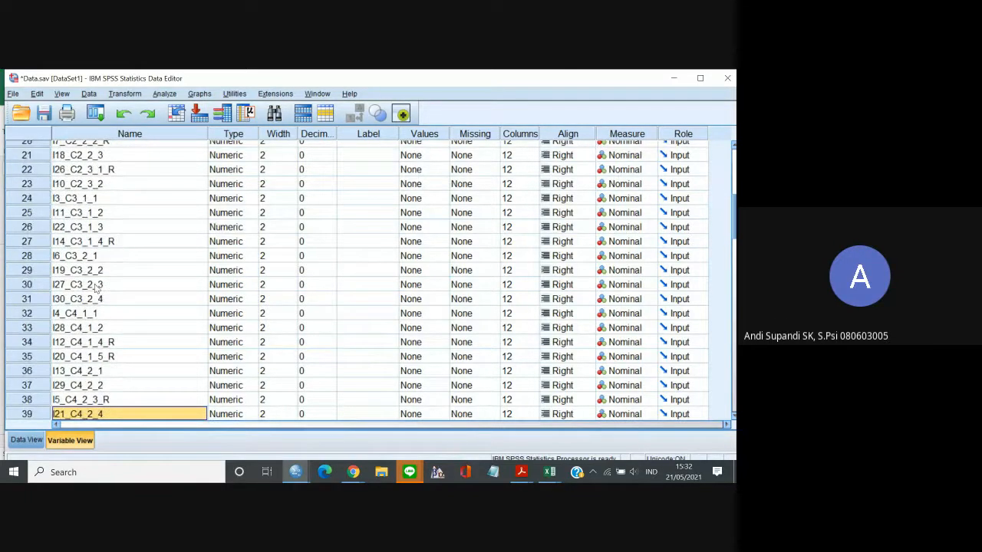
key("Down")
key("Down")
key("Down")
key("Down")
key("Down")
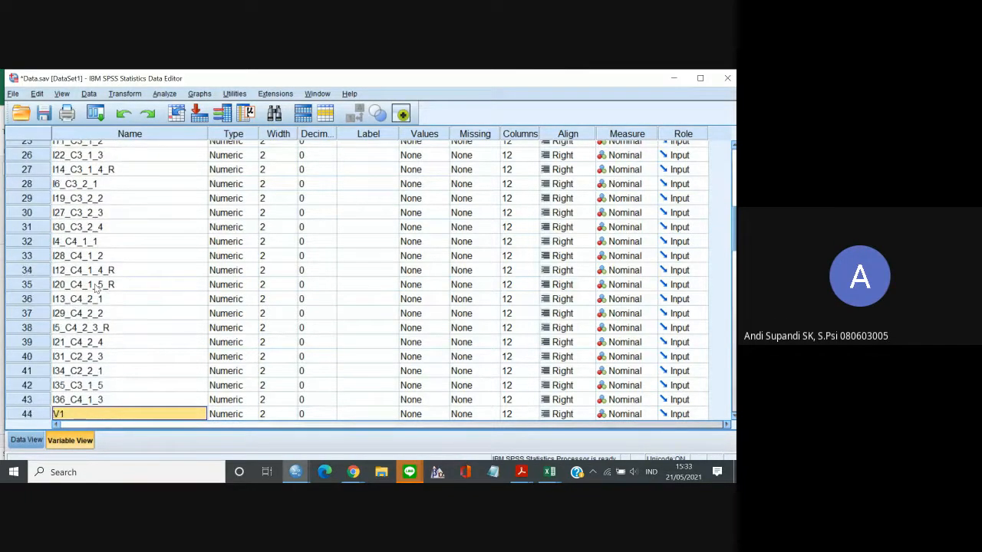
left_click(39, 356)
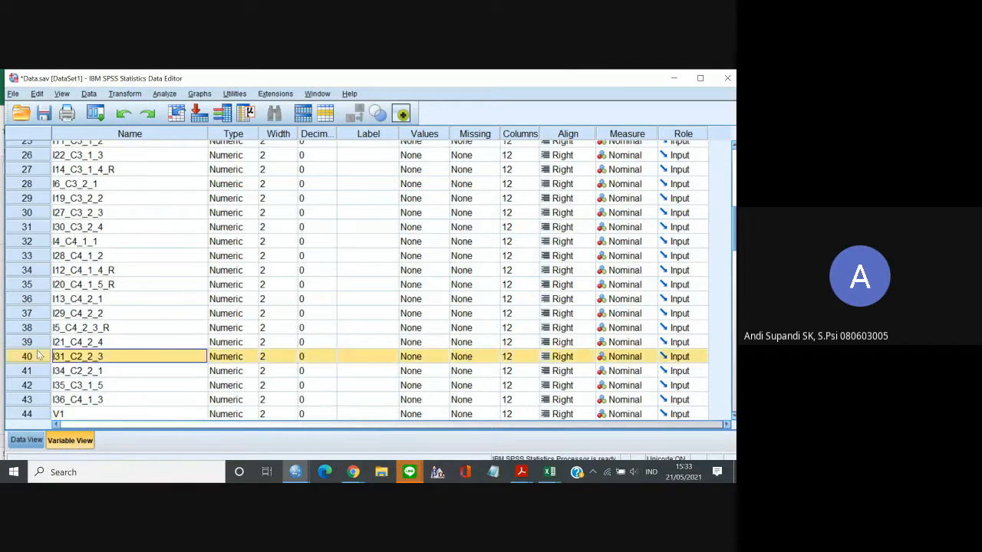
left_click(42, 371, "shift")
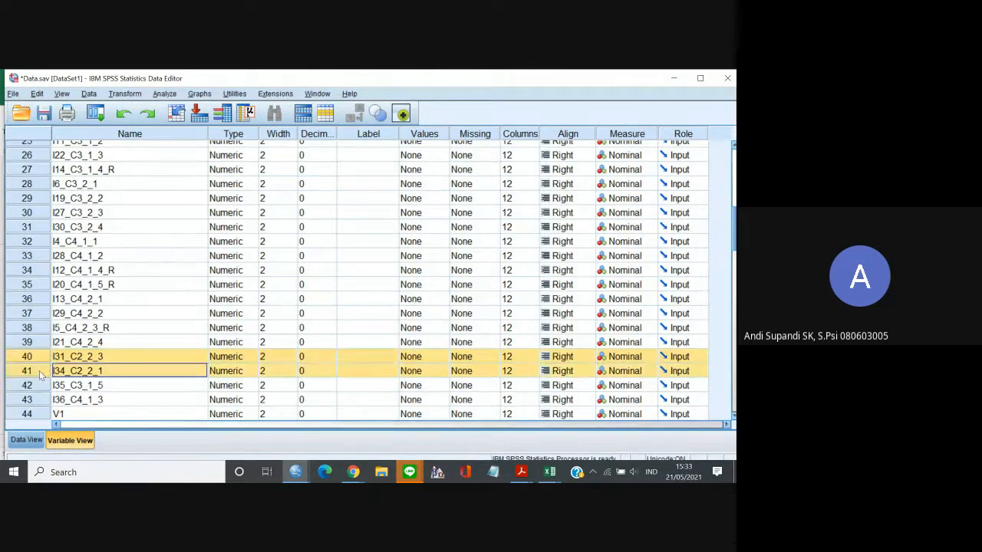
left_click_drag(42, 369, 89, 170)
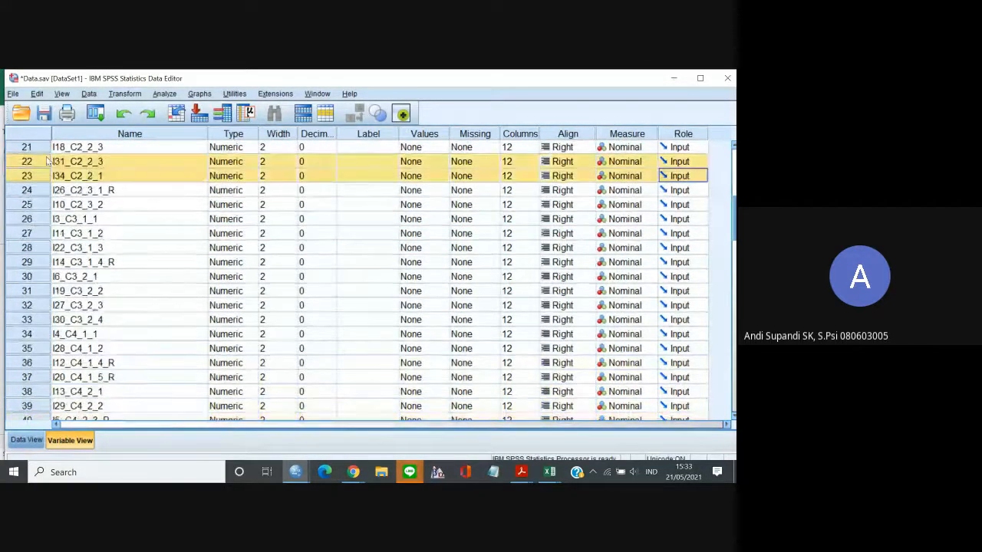
Move the variable I34_C2_2_1 up within the C2 items, between I23_C2_1_3_R and I7_C2_2_2_R.
left_click(102, 178)
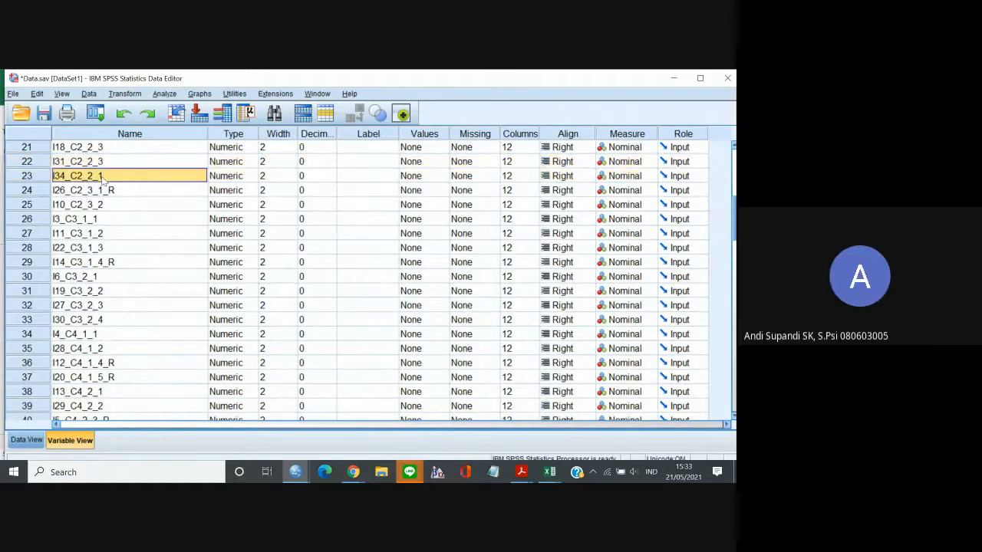
key("Up")
key("Up")
key("Up")
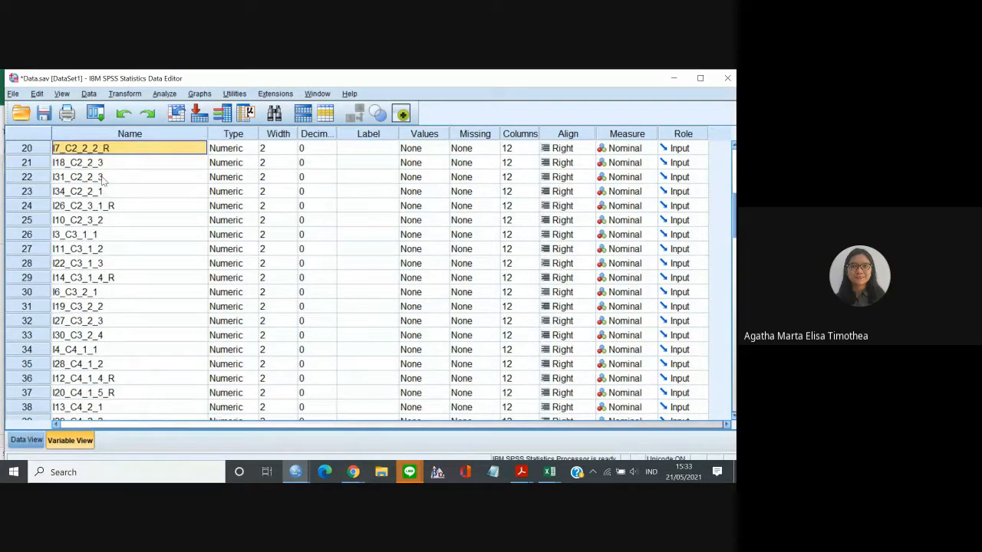
key("Down")
key("Down")
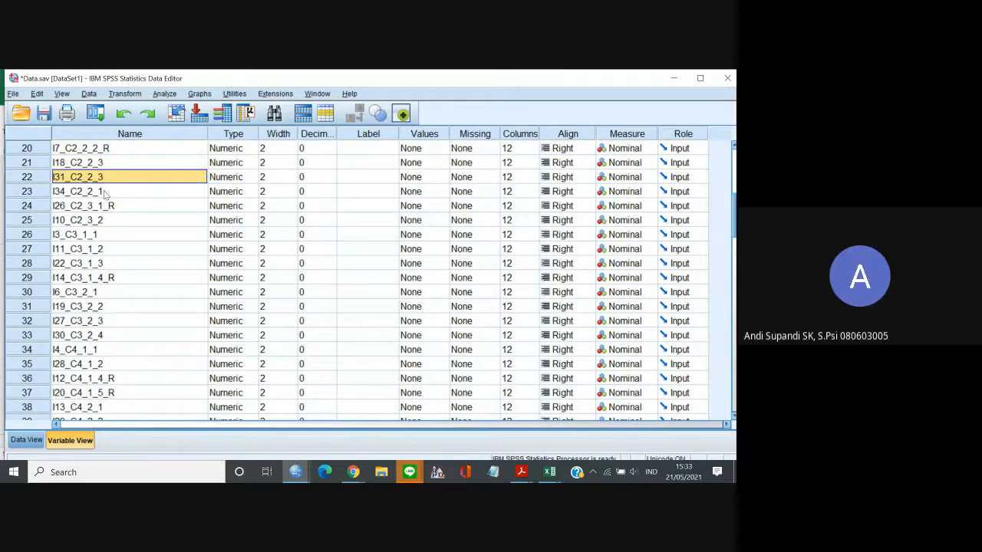
left_click(51, 195)
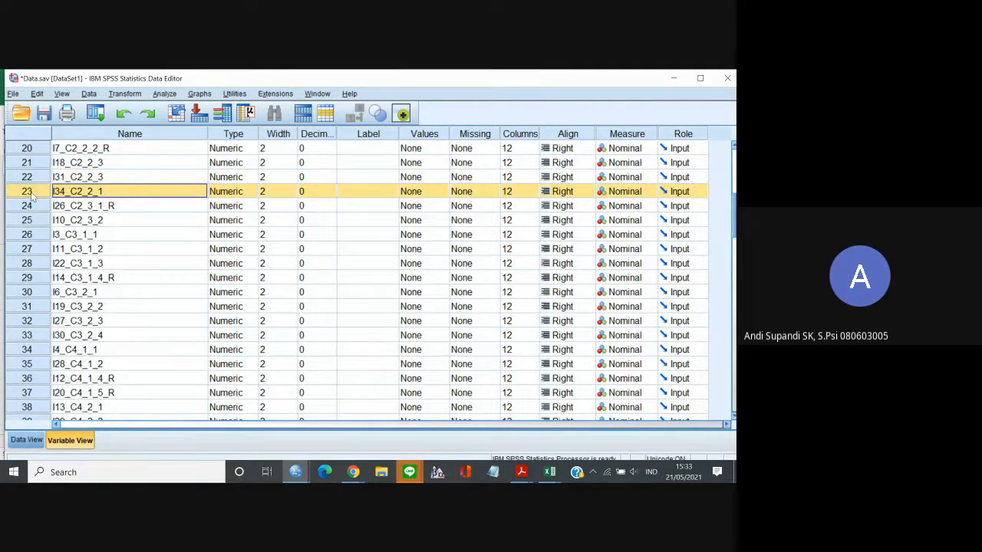
left_click_drag(31, 196, 46, 170)
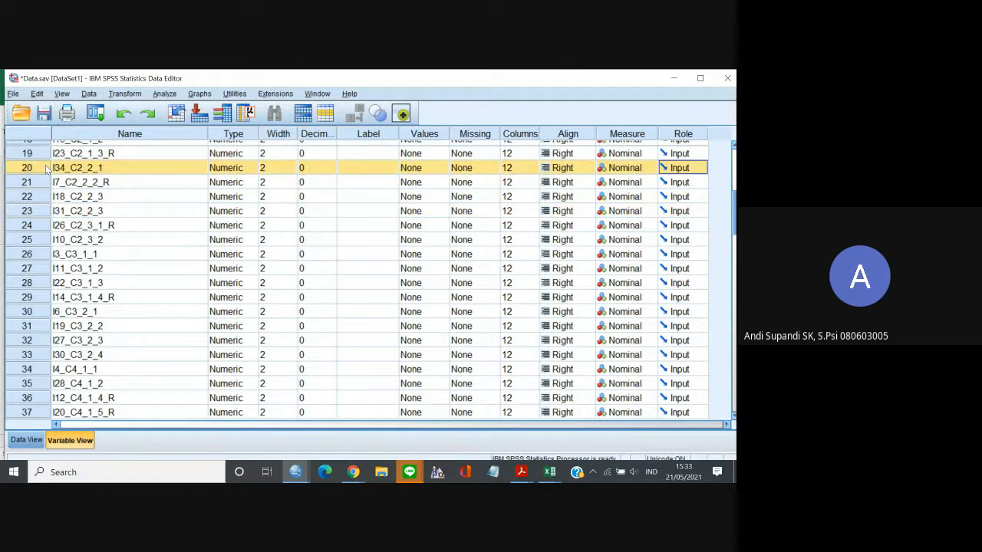
Move the variable I35_C3_1_5 up directly below I22_C3_1_3 and I36_C4_1_3 up directly below I28_C4_1_2.
left_click(112, 201)
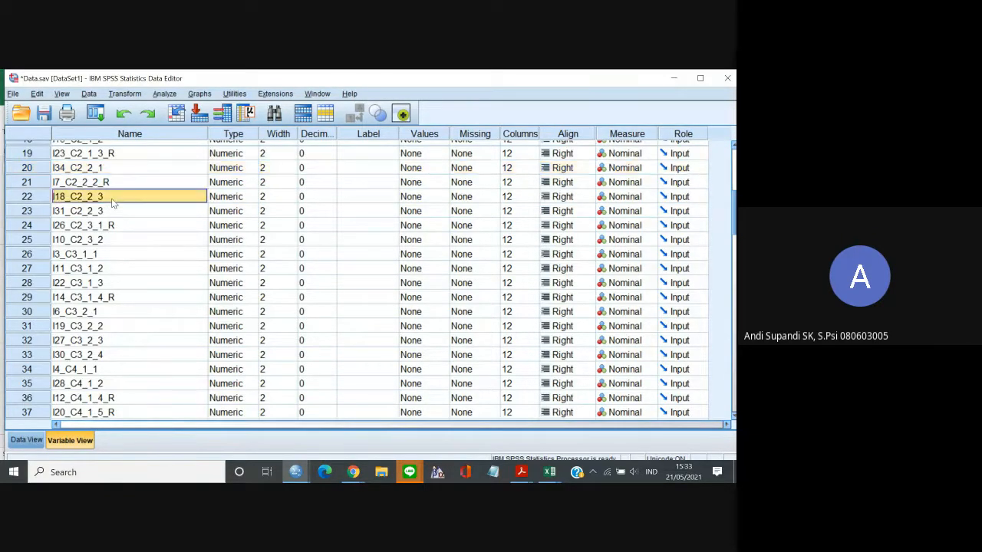
key("Down")
key("Down")
key("Down")
key("Down")
key("Down")
key("Down")
key("Down")
key("Down")
key("Down")
key("Down")
key("Down")
key("Down")
key("Down")
key("Down")
key("Down")
key("Down")
key("Down")
key("Down")
key("Down")
key("Down")
key("Down")
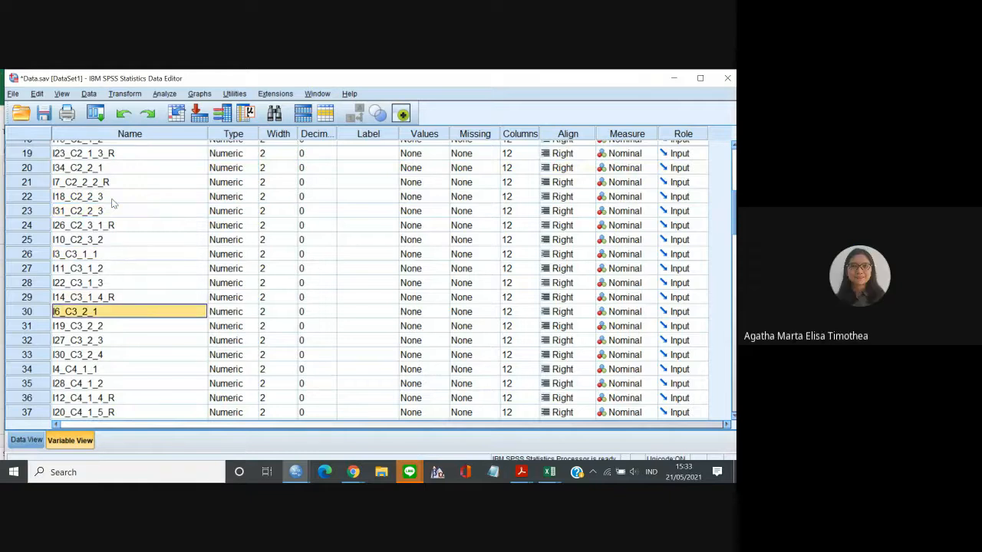
key("Up")
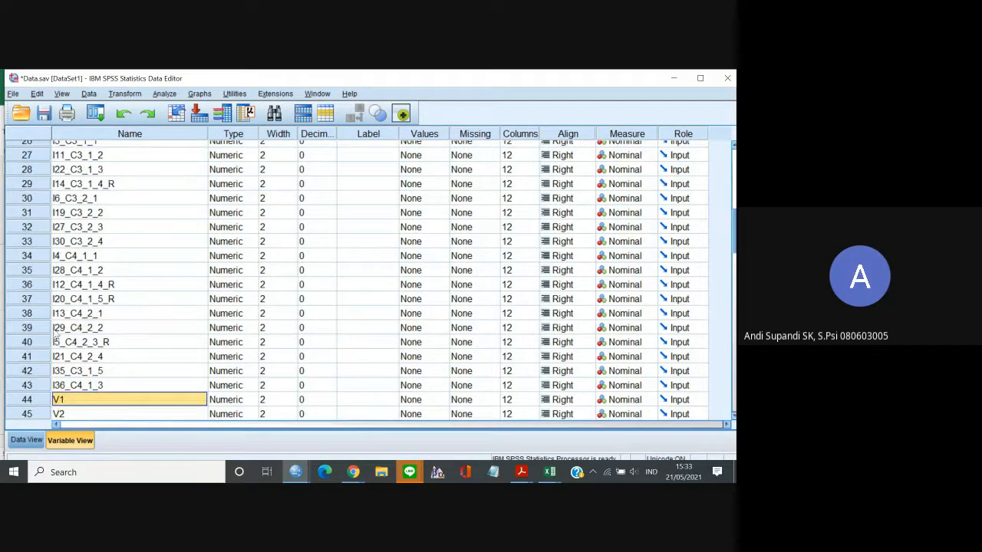
left_click(30, 374)
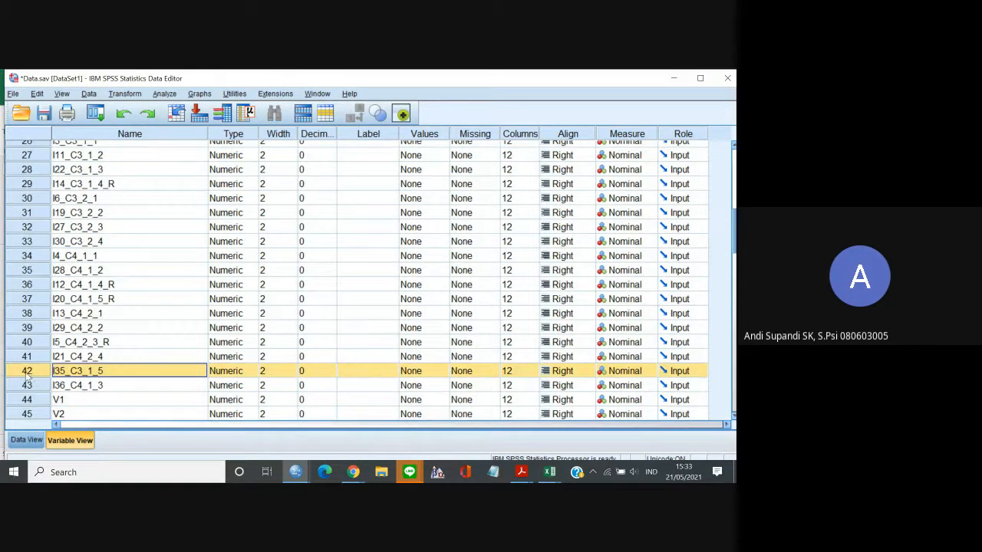
left_click_drag(43, 373, 68, 192)
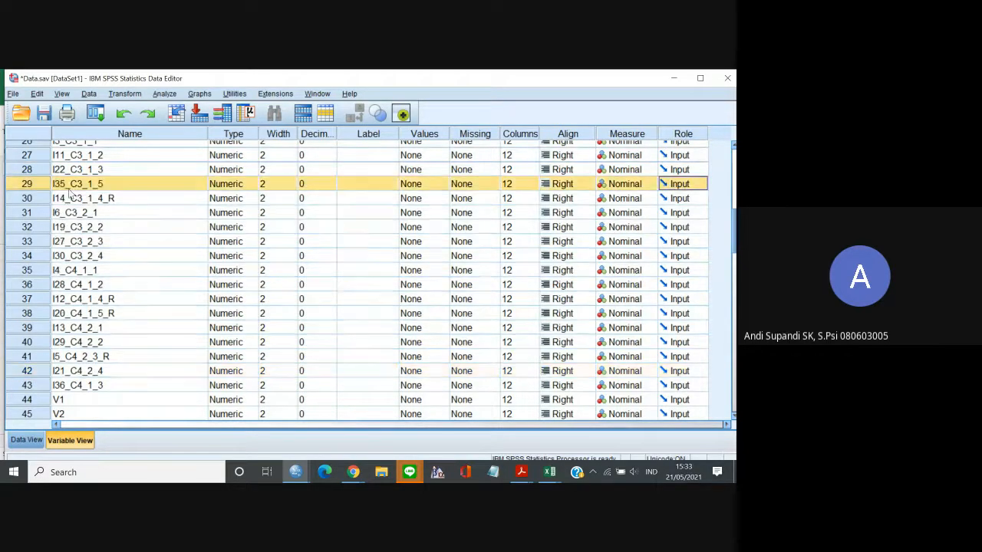
left_click(40, 385)
left_click_drag(44, 387, 56, 303)
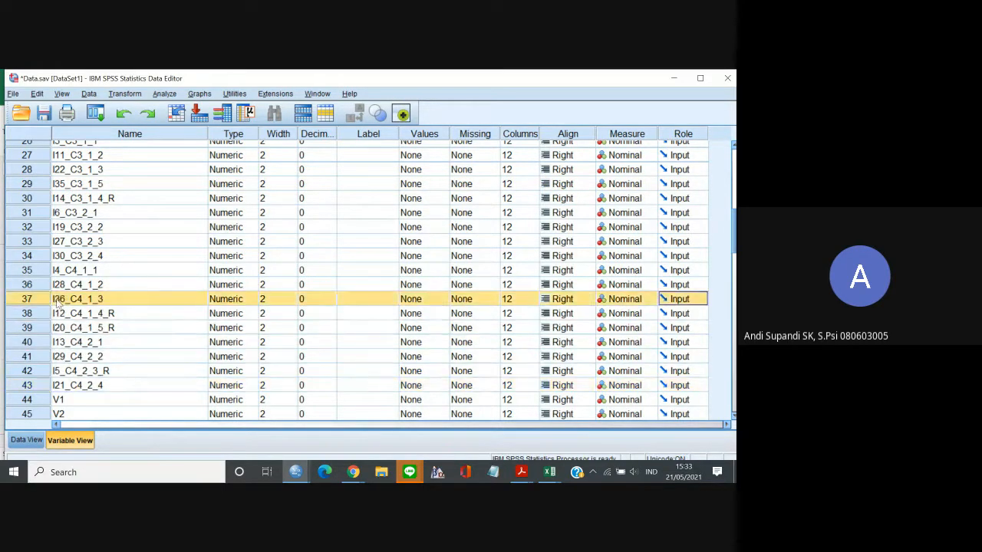
Examine the order of the item variables from the C4 items back up to the start of the C1 items.
left_click(111, 328)
key("Up")
key("Up")
key("Up")
key("Up")
key("Up")
key("Up")
key("Up")
key("Up")
key("Up")
key("Up")
key("Up")
key("Up")
key("Up")
key("Up")
key("Up")
key("Up")
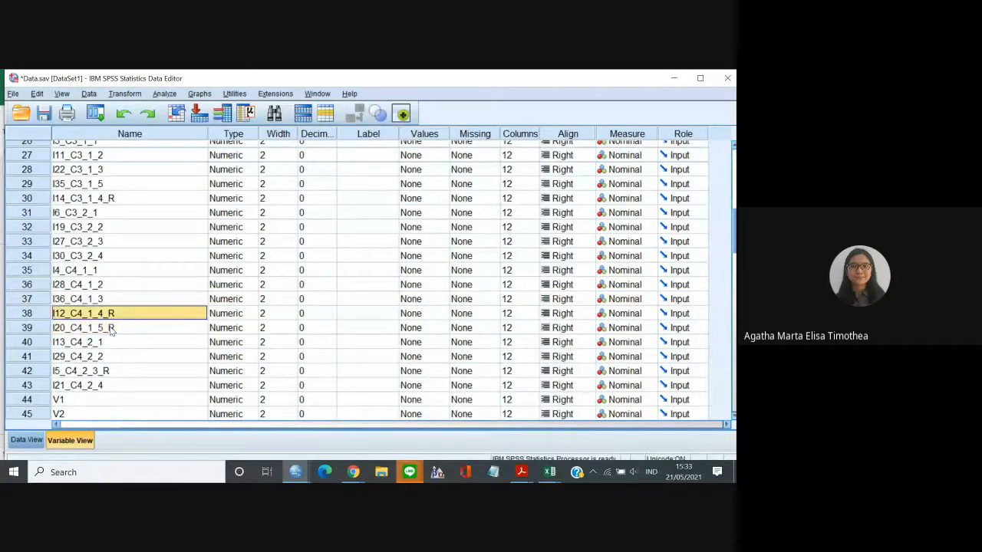
key("Up")
key("Up")
key("Up")
key("Up")
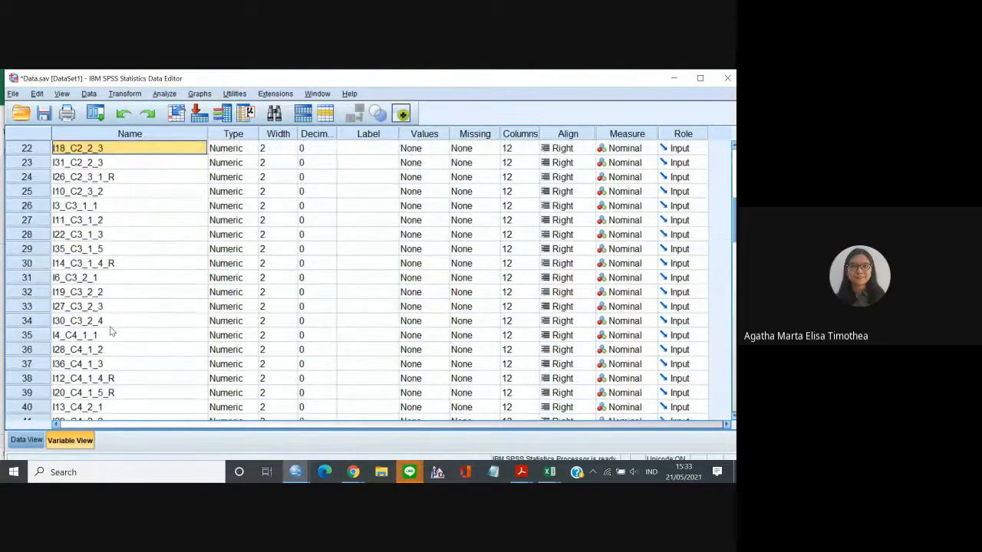
key("Up")
key("Up")
key("Up")
key("Up")
key("Up")
key("Up")
key("Up")
key("Up")
key("Up")
key("Up")
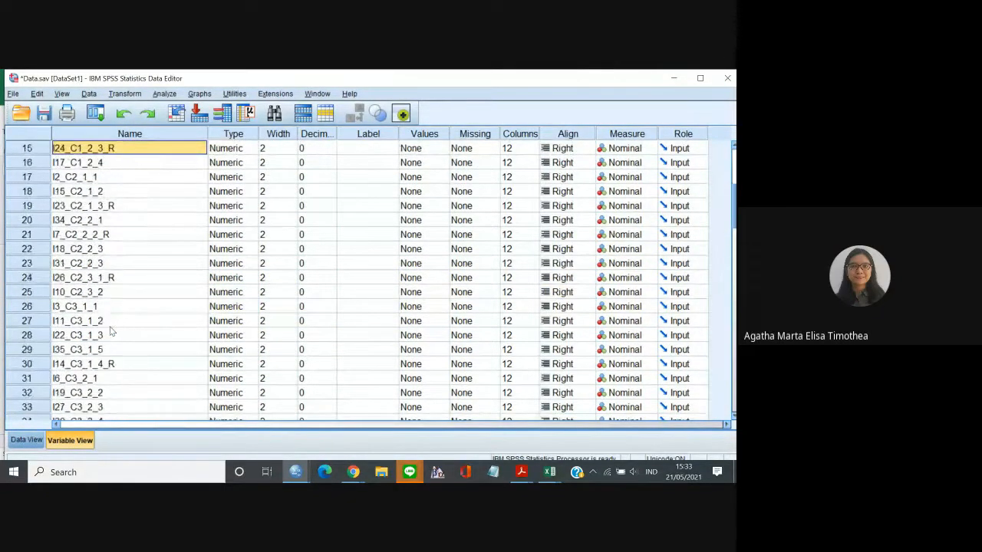
key("Up")
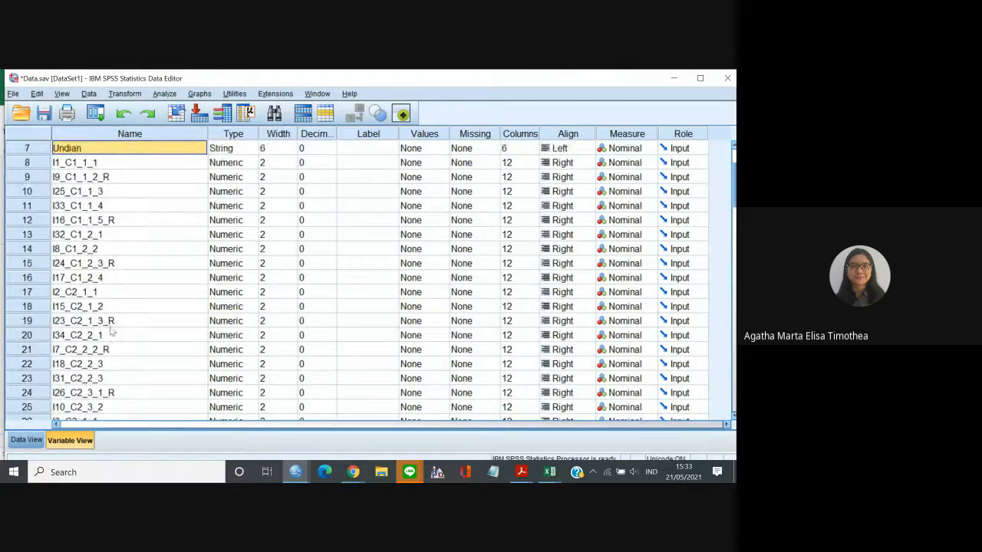
Check the component and indicator numbering of the C1 and C2 items, going down from I1_C1_1_1 to I31_C2_2_3.
key("Down")
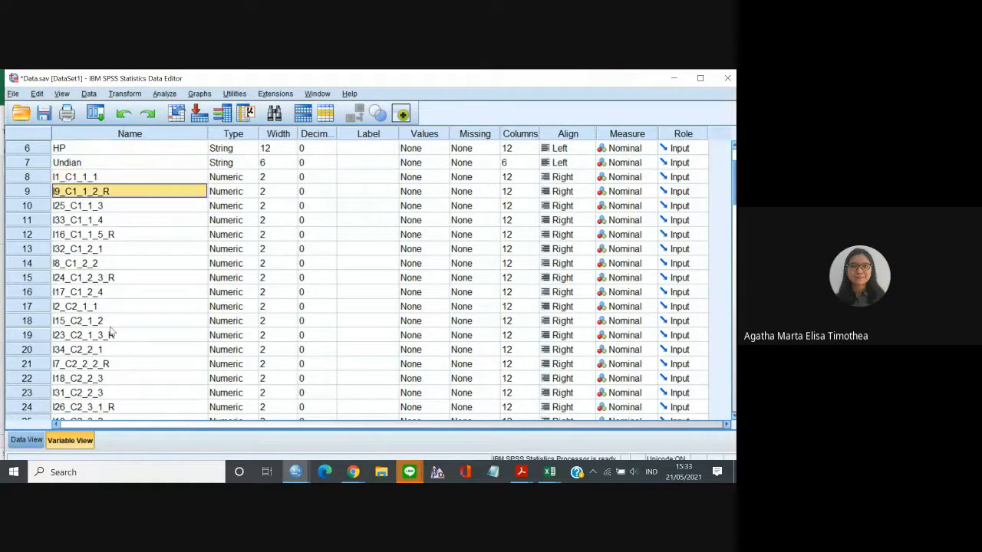
key("Down")
key("Down")
key("Down")
key("Down")
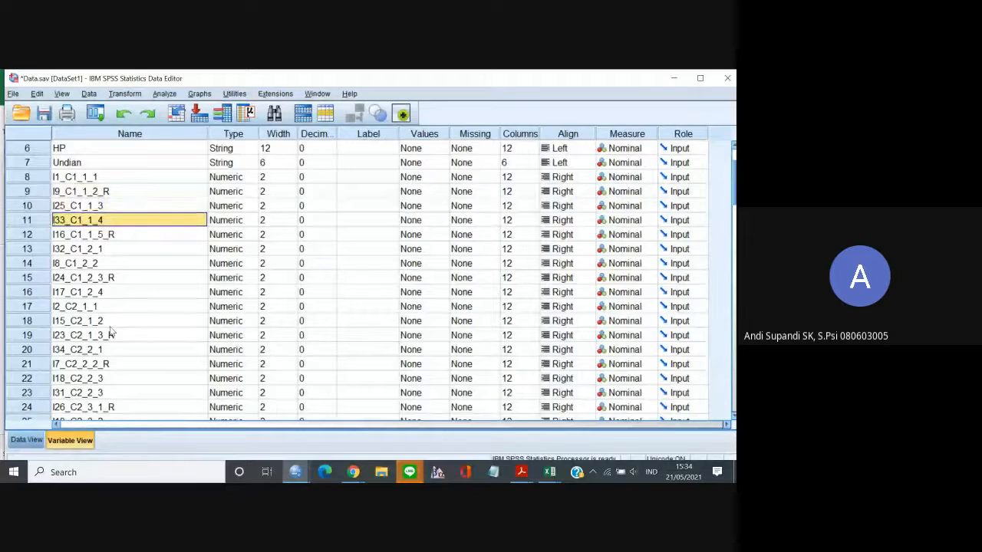
key("Down")
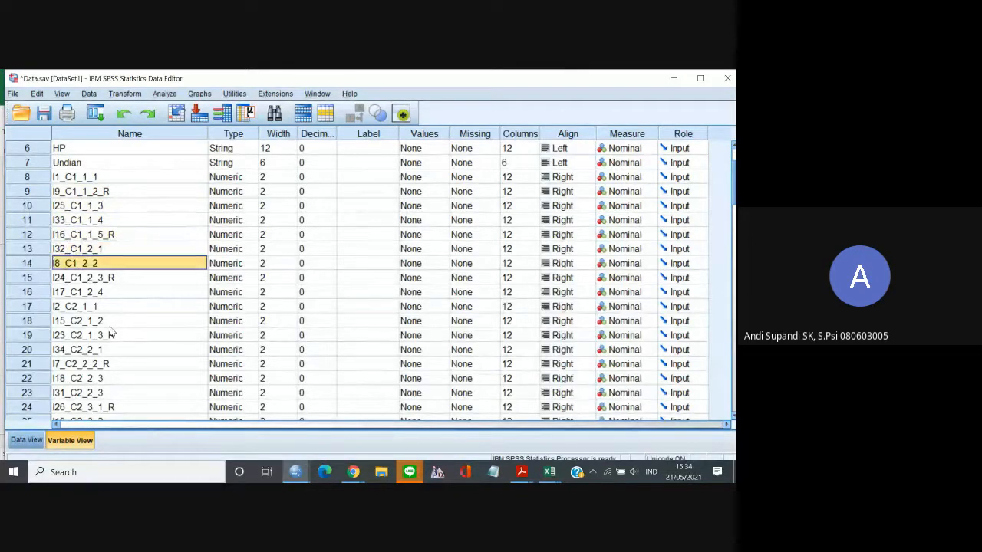
key("Down")
key("Down")
key("Down")
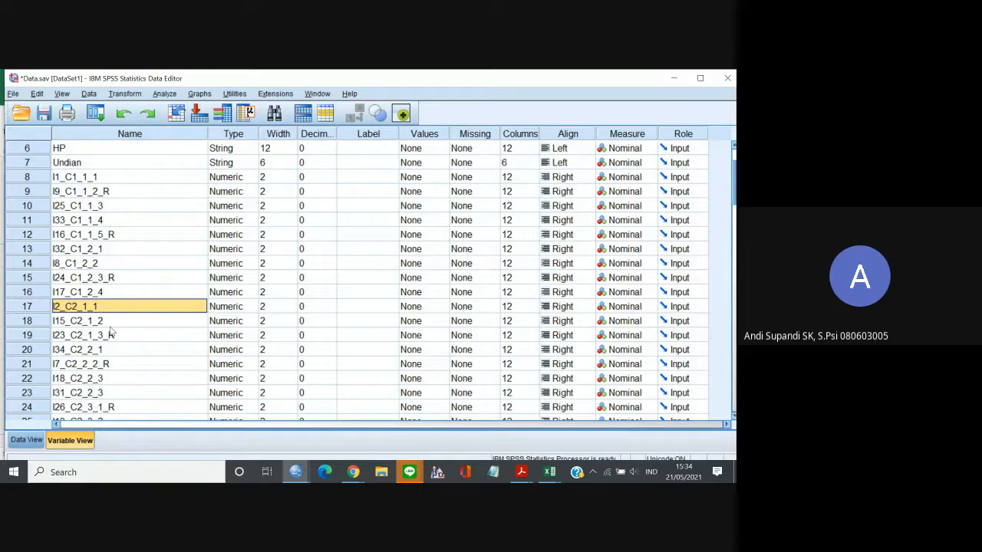
key("Down")
key("Down")
key("Down")
key("Down")
key("Down")
key("Down")
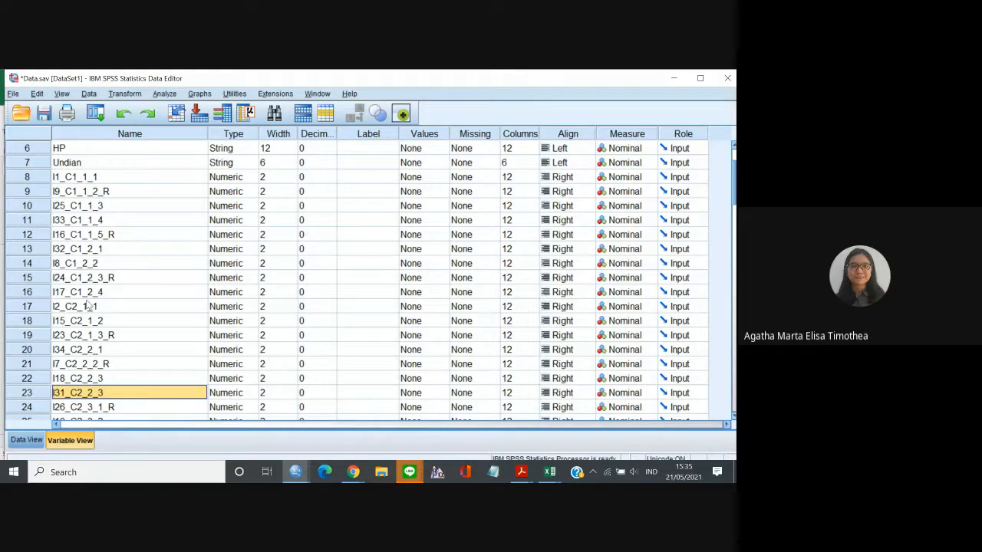
Rename the variable I31_C2_2_3 as I31_C2_3_3 and move it down directly below I10_C2_3_2.
left_click(111, 382)
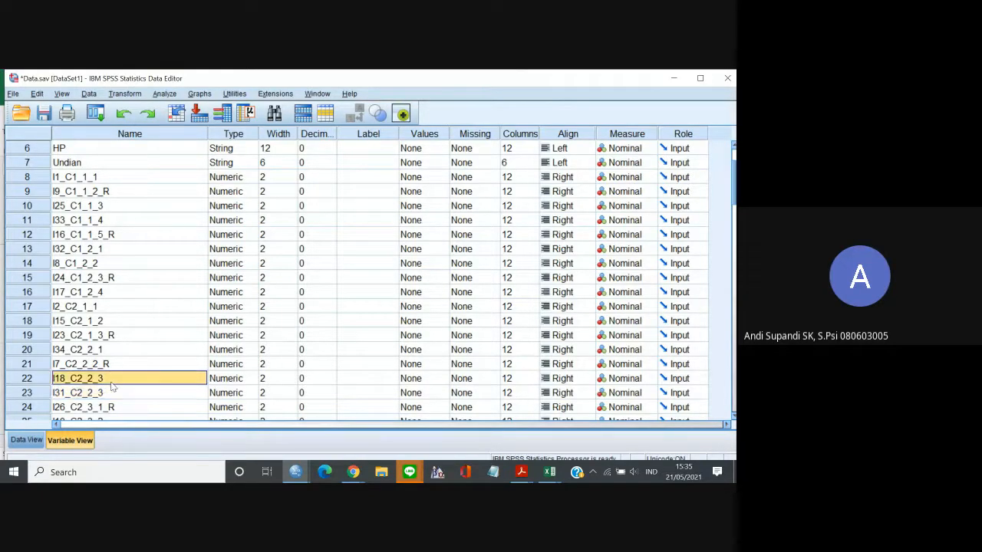
left_click(107, 396)
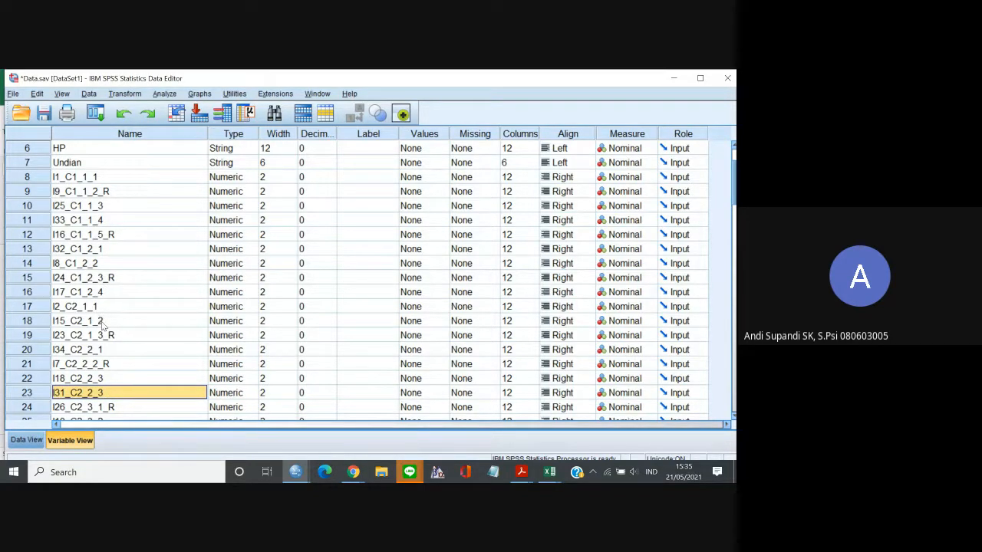
double_click(94, 391)
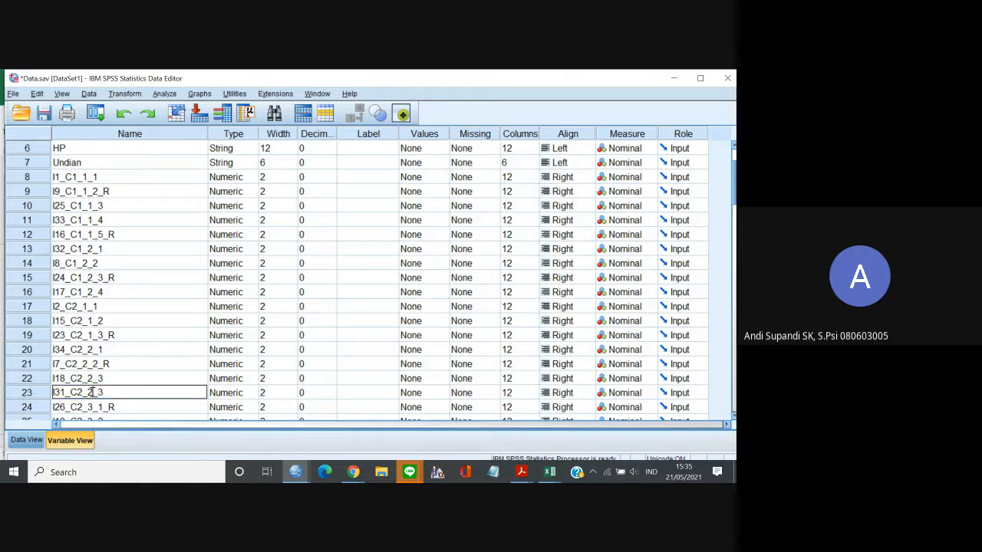
key("BackSpace")
key("BackSpace")
key("BackSpace")
type("3_3")
left_click(123, 368)
left_click(111, 393)
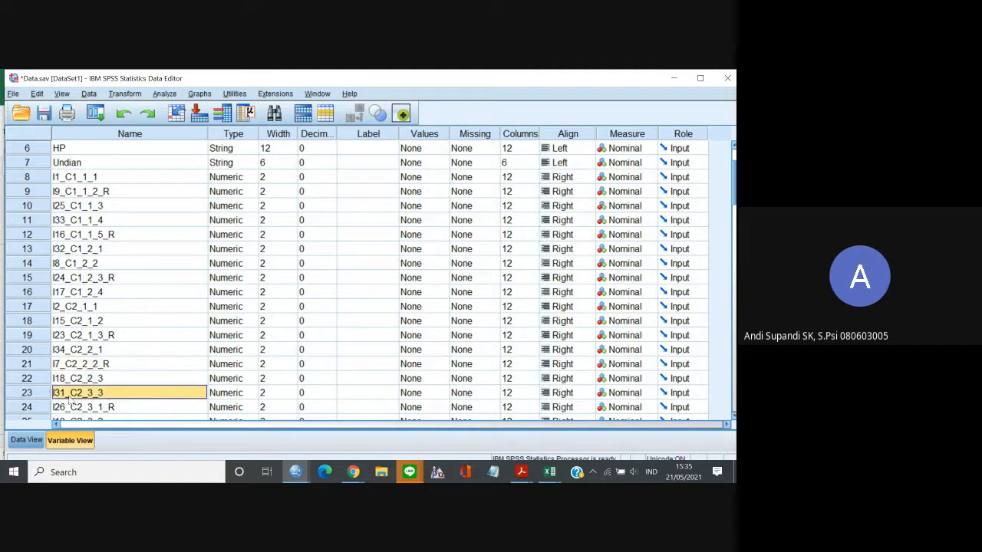
mouse_move(42, 394)
left_mouse_down()
mouse_move(53, 418)
mouse_move(52, 391)
left_mouse_up()
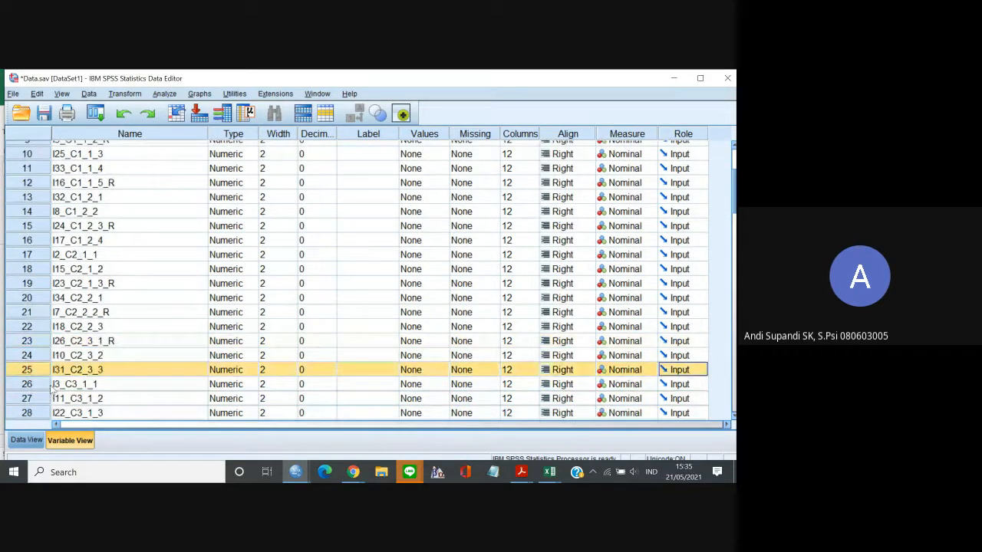
Check the order and indicator numbering of the C2 items from I2_C2_1_1 to I31_C2_3_3.
left_click(97, 343)
key("Up")
key("Up")
key("Up")
key("Up")
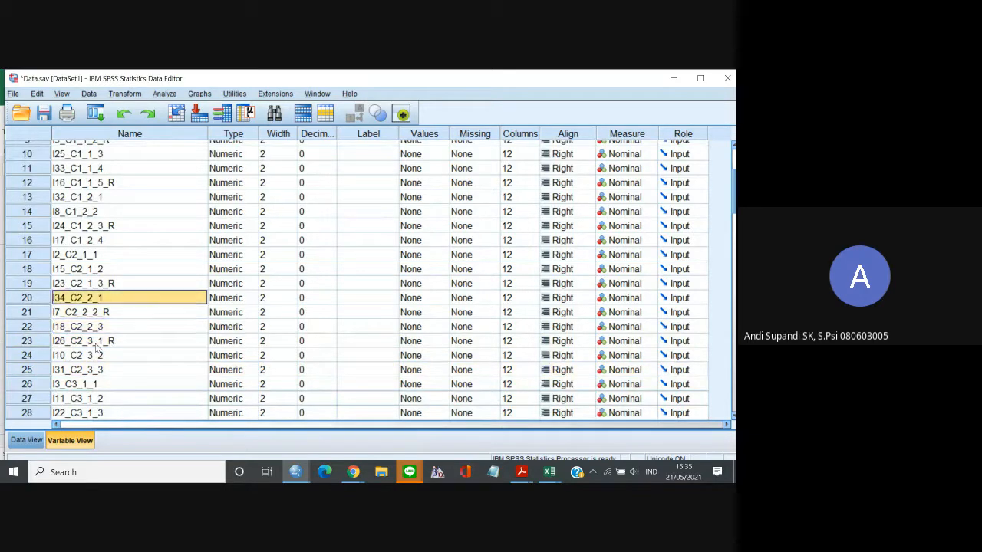
key("Down")
key("Down")
key("Down")
key("Down")
key("Down")
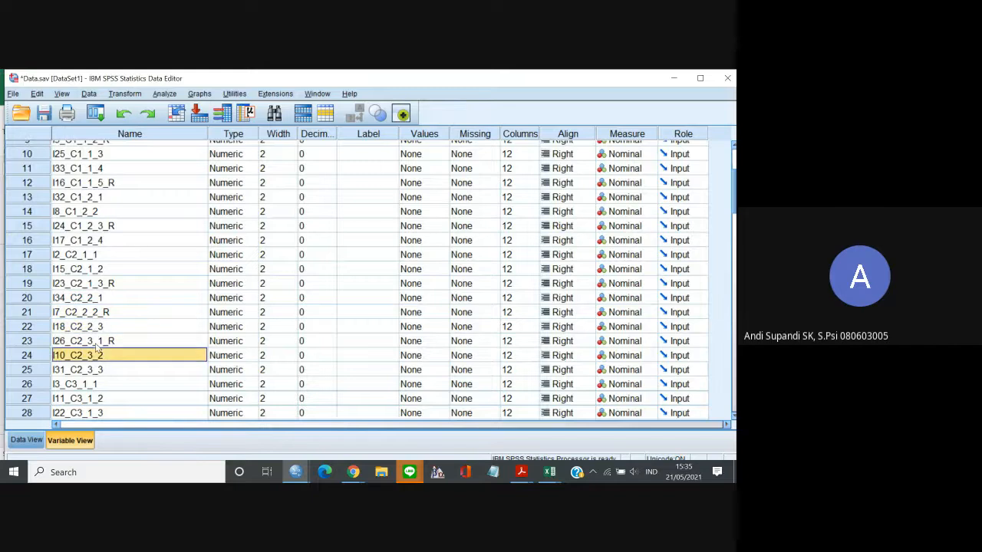
key("Down")
key("Up")
key("Up")
key("Up")
key("Up")
key("Up")
key("Up")
key("Up")
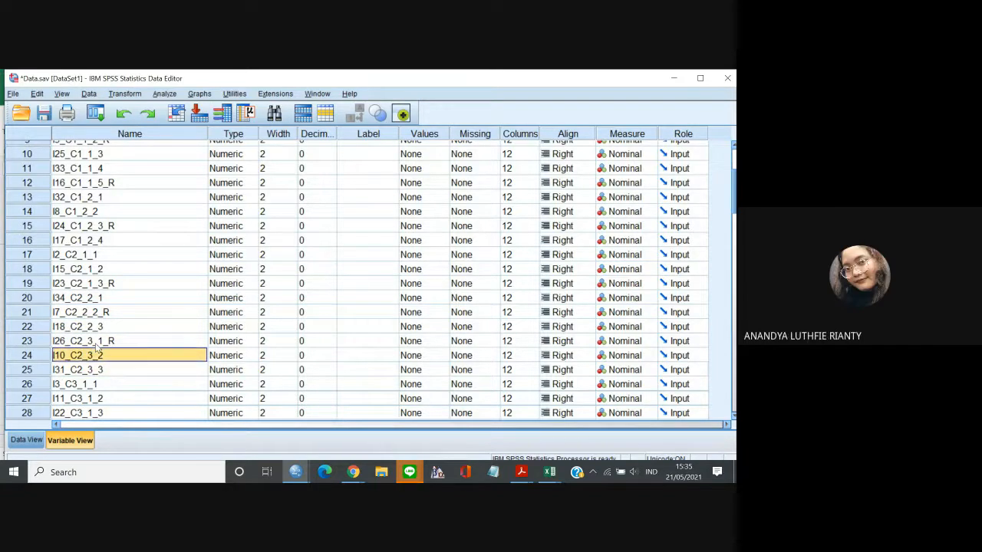
key("Down")
key("Down")
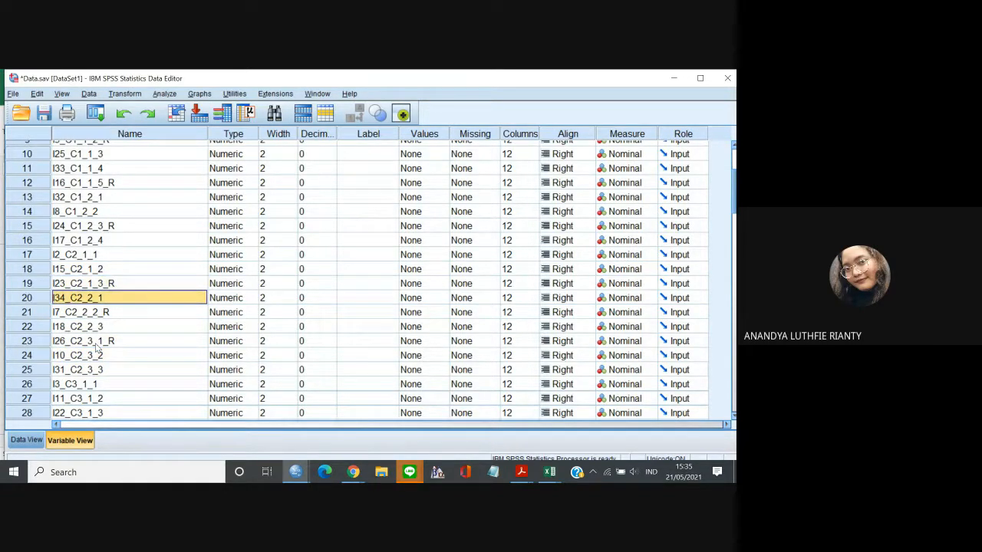
key("Down")
key("Down")
key("Down")
key("Down")
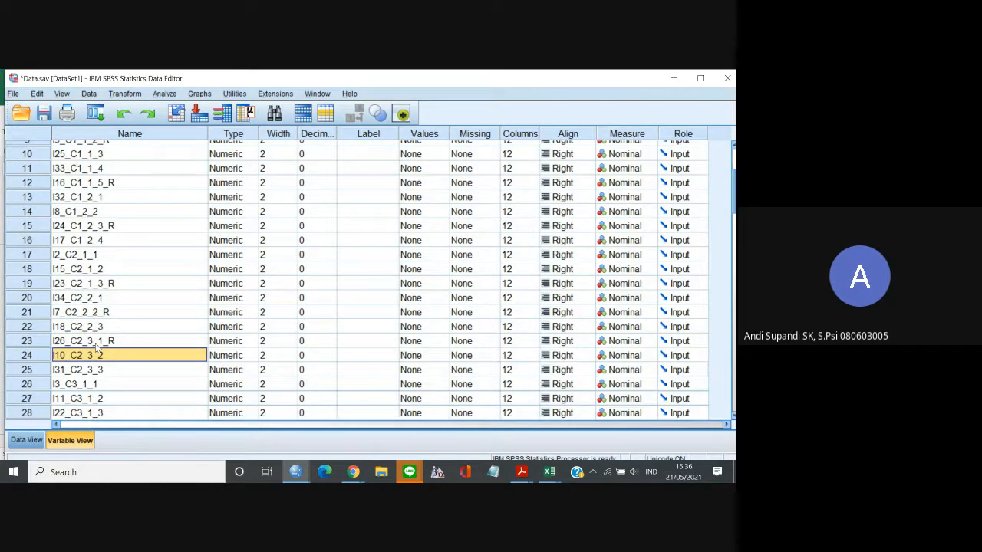
key("Up")
key("Up")
key("Up")
key("Up")
key("Up")
key("Up")
key("Up")
key("Down")
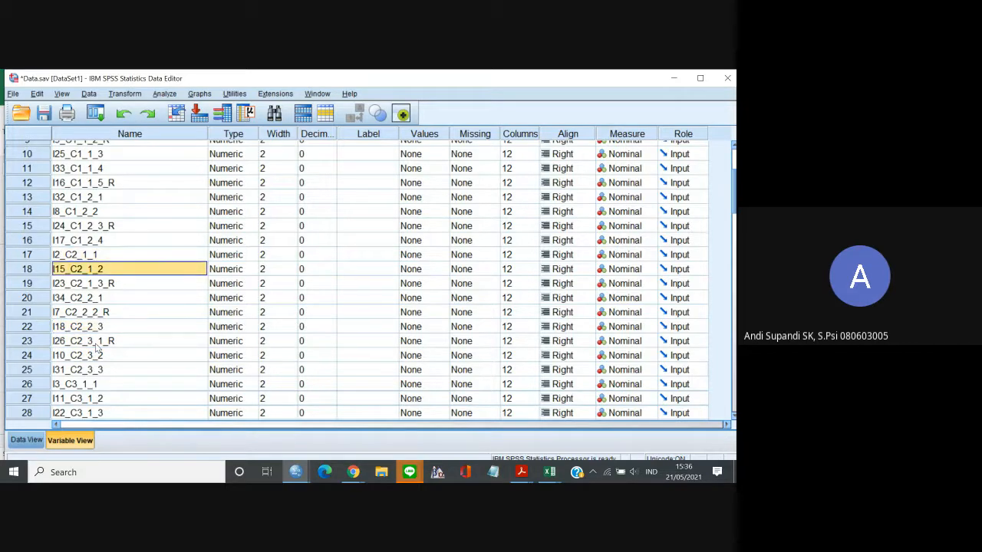
key("Down")
key("Down")
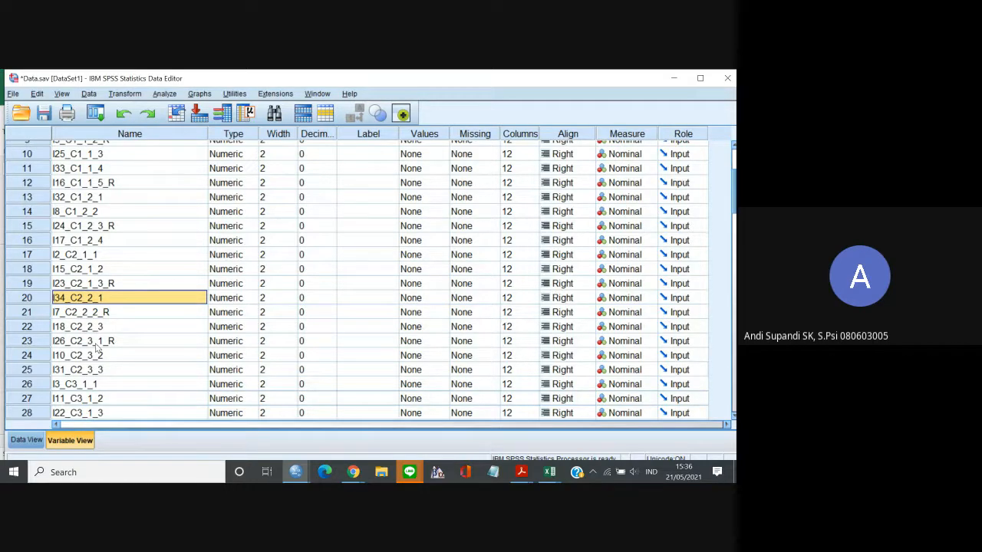
key("Down")
key("Down")
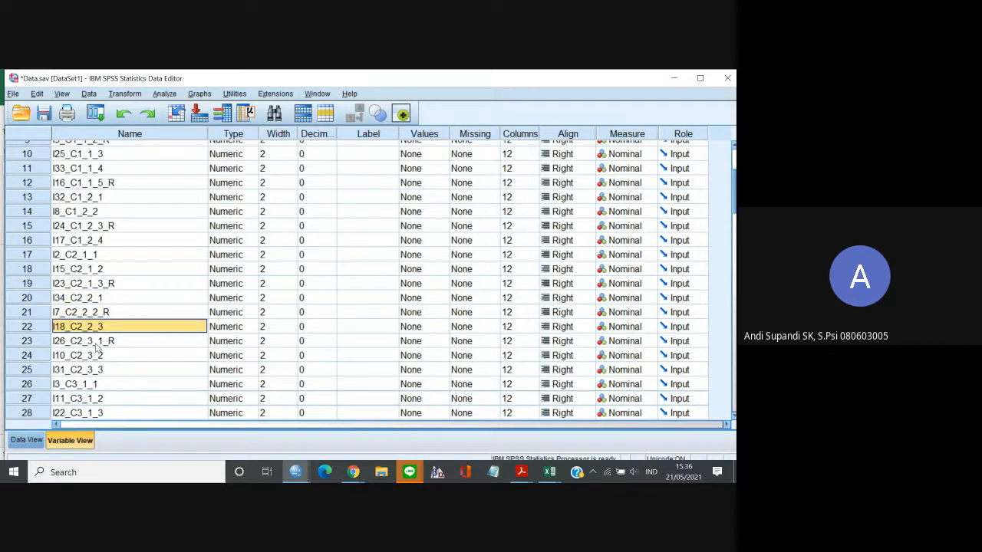
key("Up")
key("Up")
key("Up")
key("Up")
key("Up")
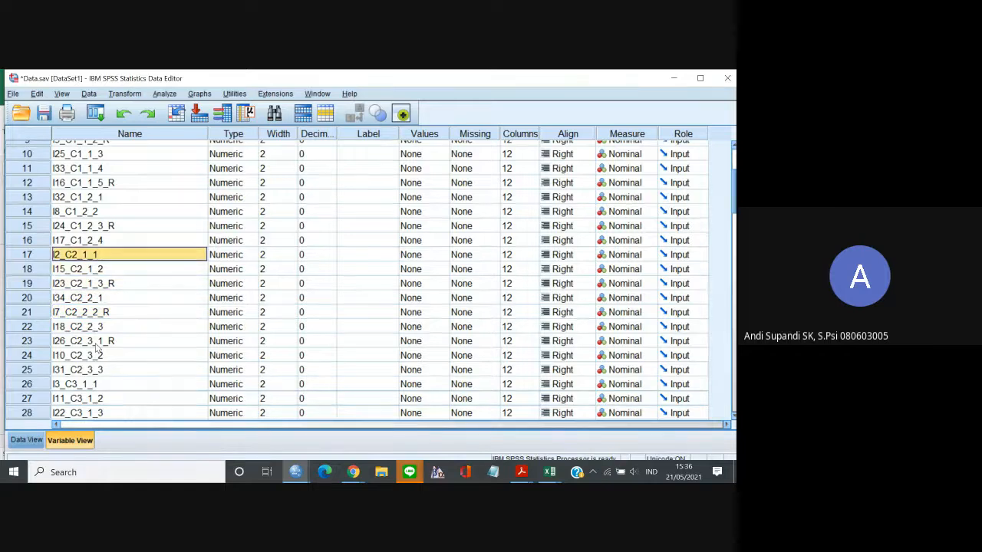
key("Down")
key("Down")
key("Down")
key("Down")
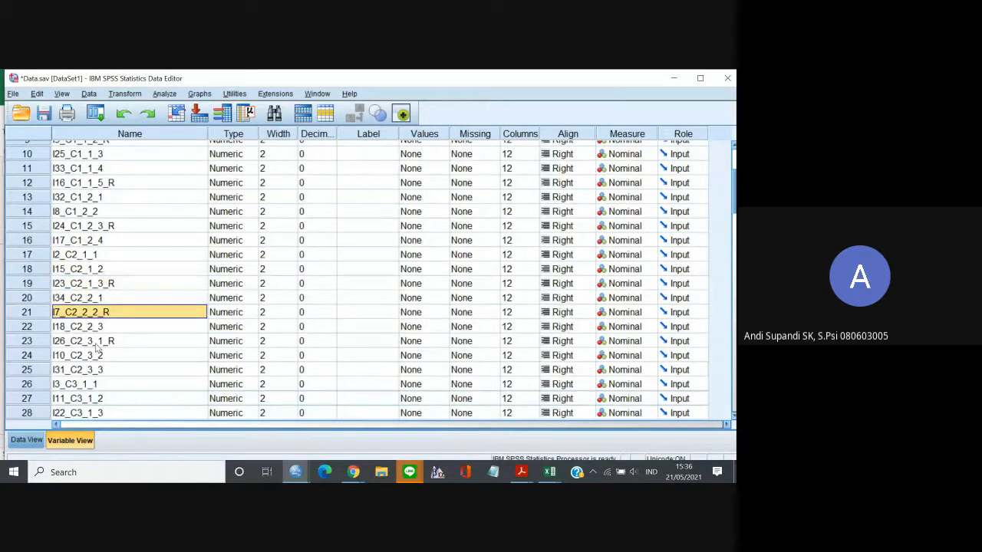
key("Down")
key("Down")
Move the variable I14_C3_1_4_R up within the C3 items, between I22_C3_1_3 and I35_C3_1_5.
key("Down")
key("Down")
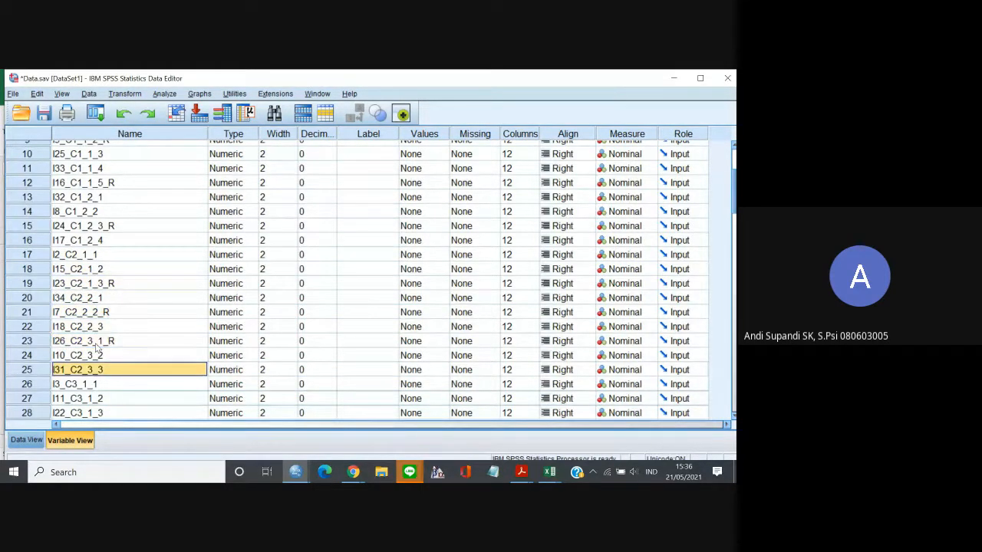
key("Down")
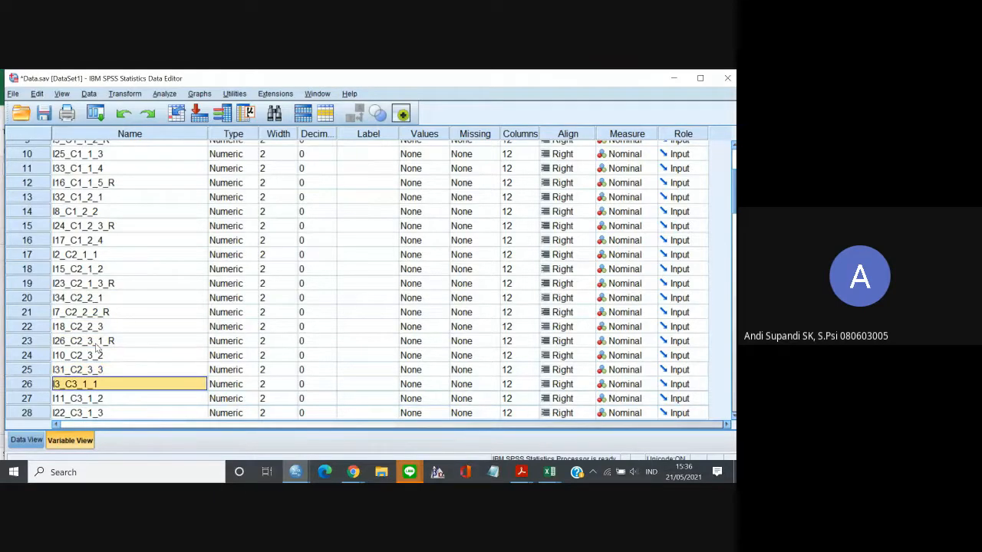
key("Down")
key("Down")
key("Down")
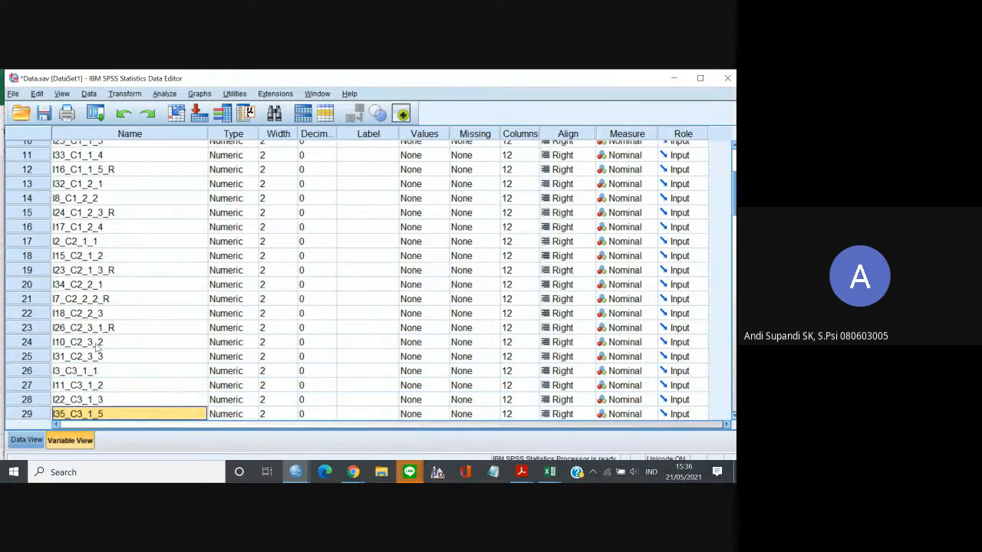
key("Down")
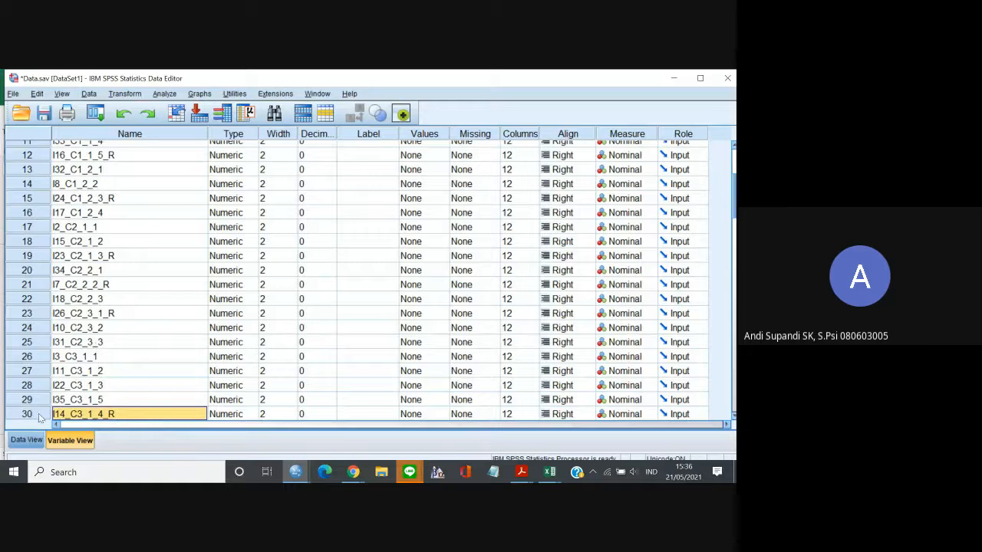
left_click_drag(40, 414, 50, 391)
left_click(115, 349)
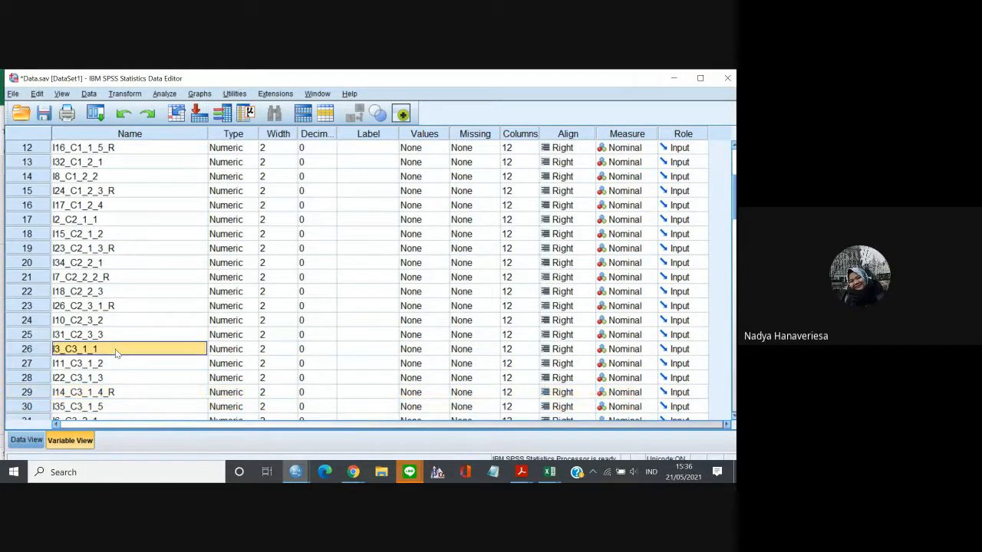
Check the order and indicator numbering of the C3 and C4 items from I3_C3_1_1 to I21_C4_2_4, then return to the first variable, Filter.
key("Down")
key("Down")
key("Down")
key("Down")
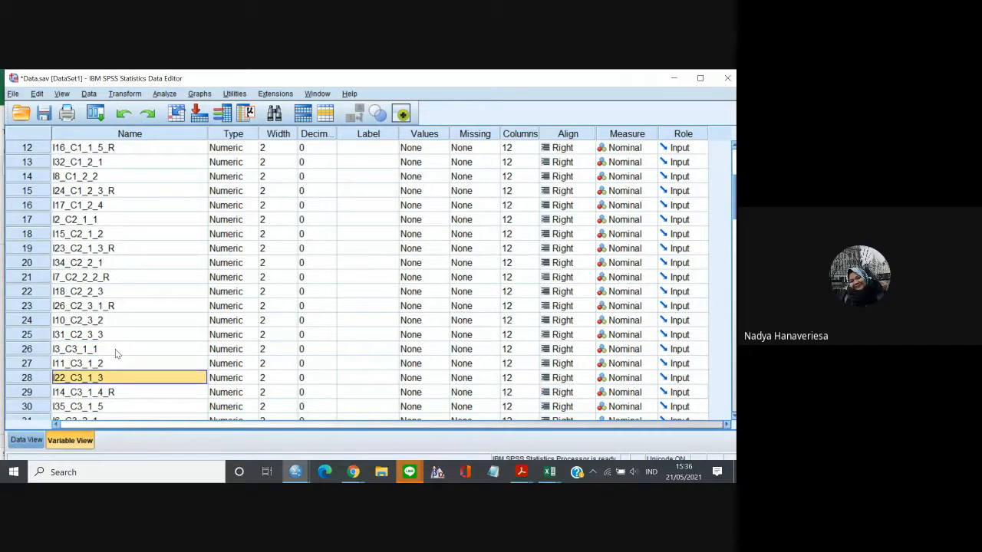
key("Down")
key("Down")
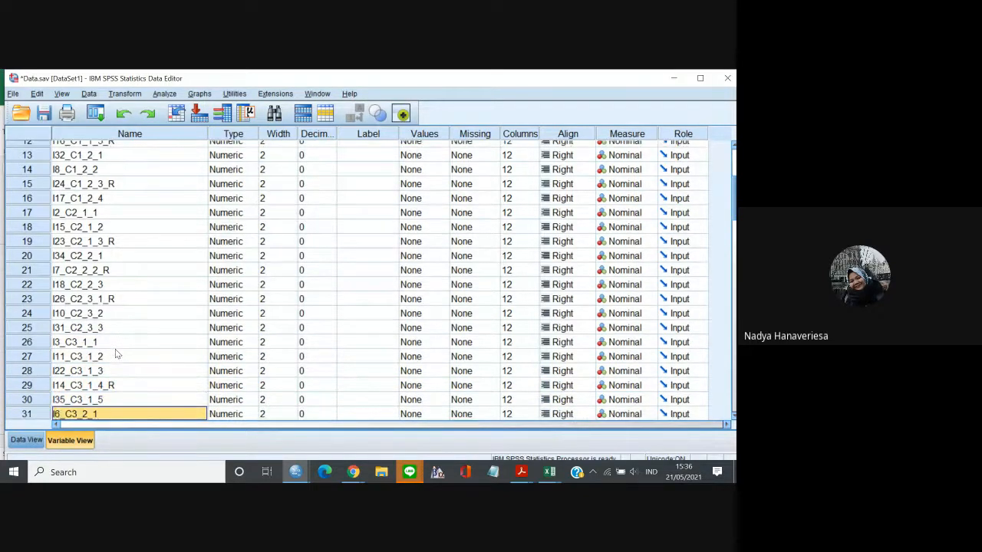
key("Down")
key("Down")
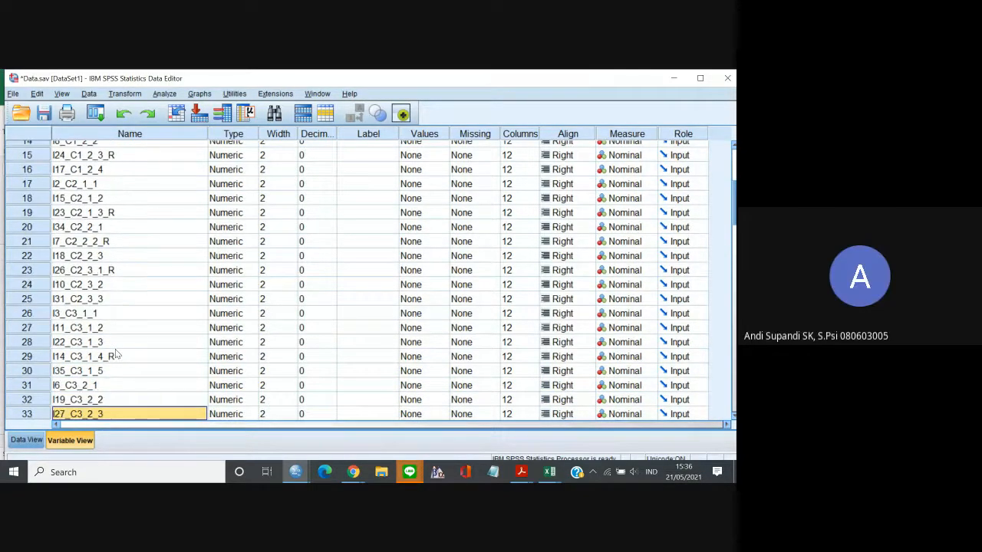
key("Down")
key("Down")
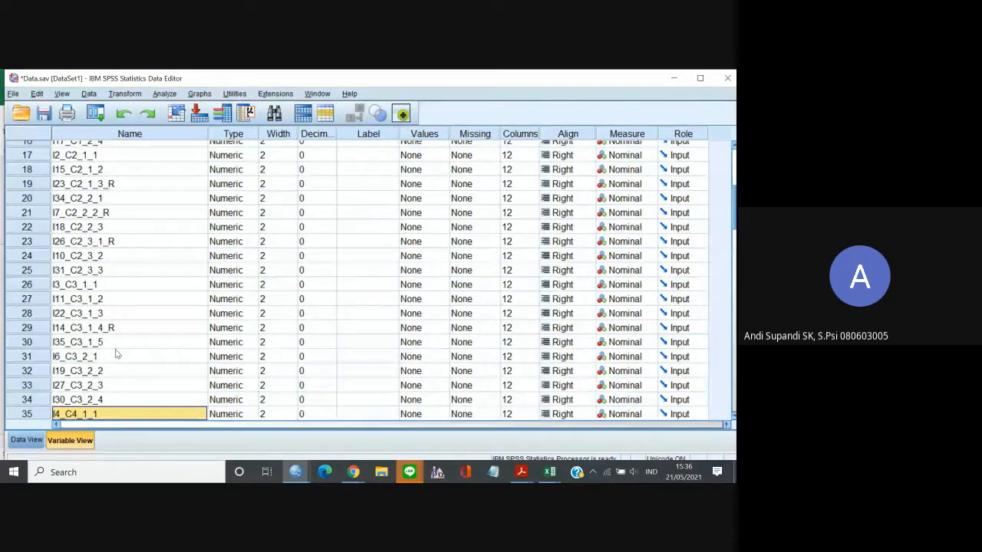
key("Down")
key("Down")
key("Down")
key("Down")
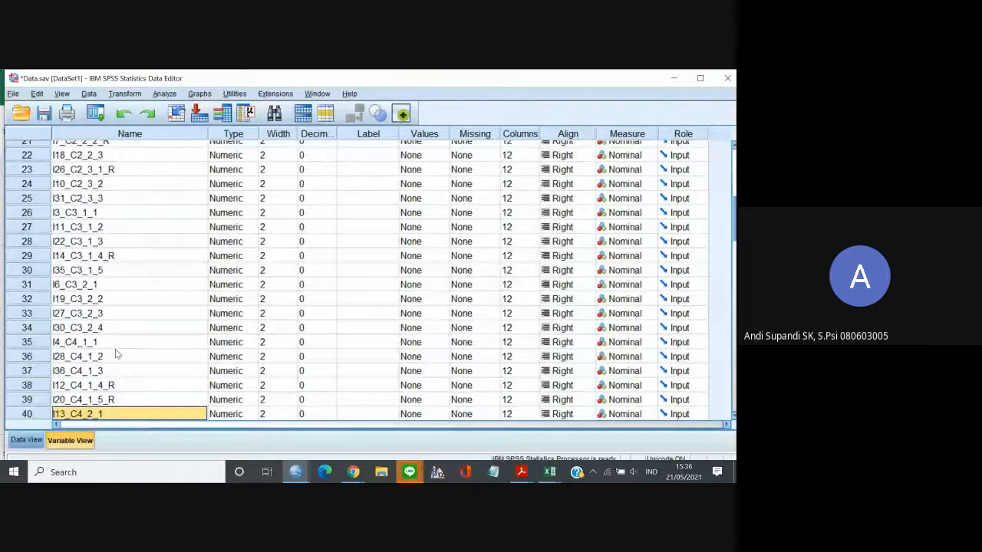
key("Down")
key("Down")
key("Down")
key("Down")
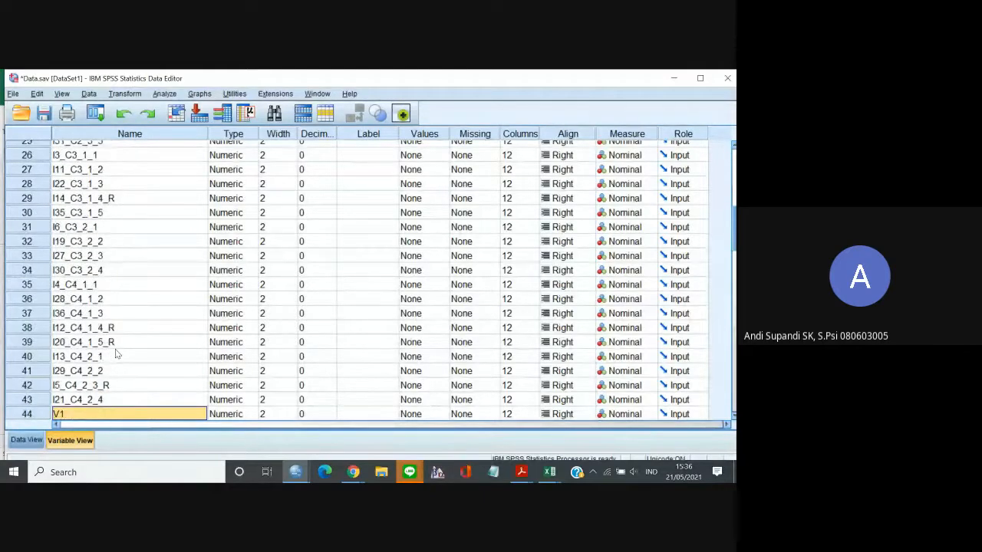
key("Up")
key("Up")
key("Up")
key("Up")
key("Up")
key("Up")
key("Up")
key("Up")
key("Up")
key("Up")
key("Up")
key("Up")
key("Up")
key("Up")
key("Up")
key("Up")
key("Up")
key("Up")
key("Up")
key("Up")
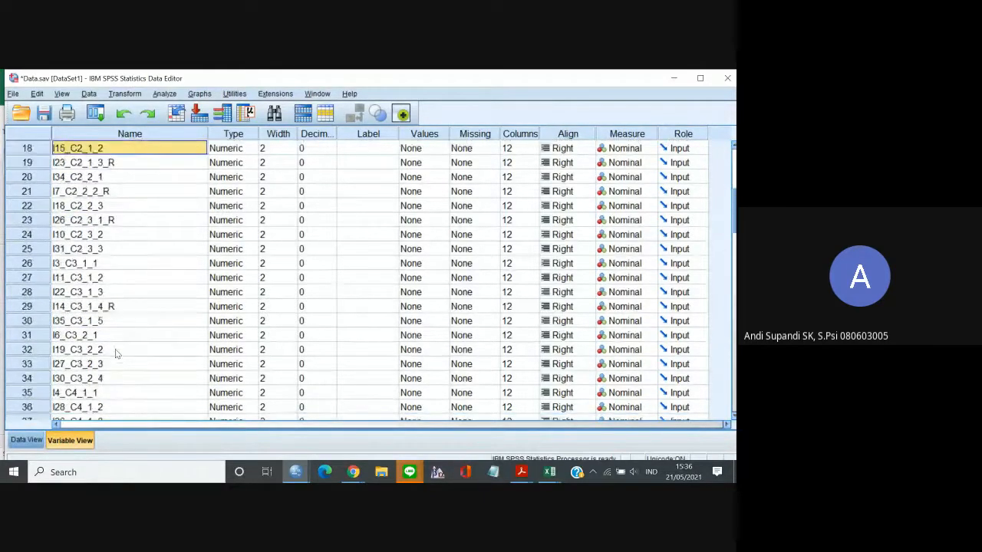
key("Up")
key("Up")
key("Up")
key("Up")
key("Up")
key("Up")
key("Up")
key("Up")
key("Up")
key("Up")
key("Up")
key("Up")
key("Up")
key("Up")
key("Up")
key("Up")
key("Up")
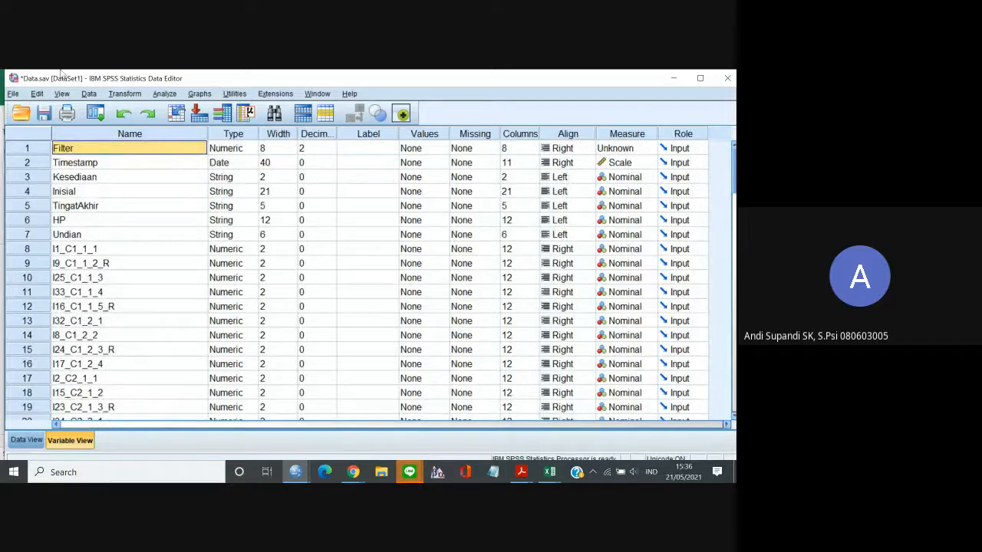
Enlarge the Data Editor's display font to size 20 and select the name of the variable Inisial.
left_click(62, 93)
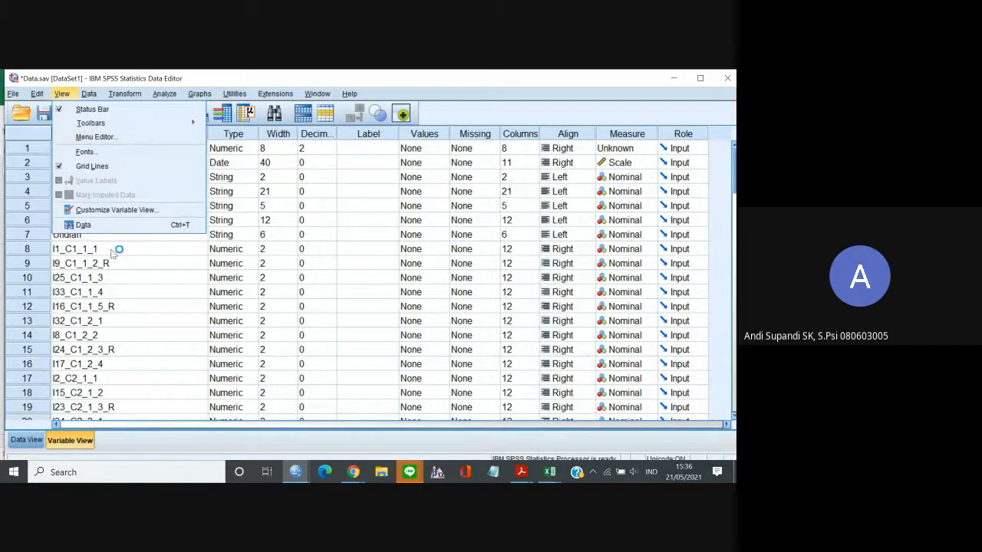
left_click(103, 150)
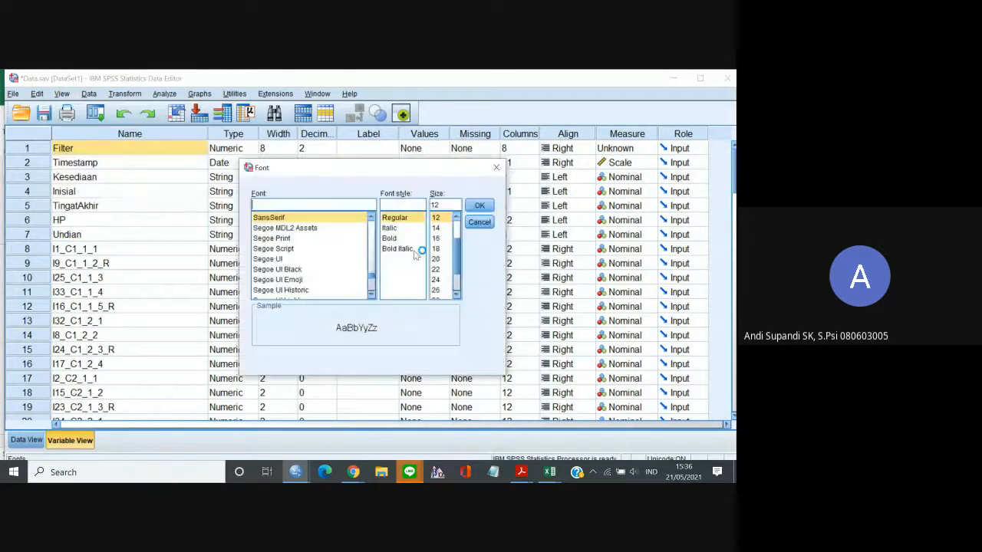
scroll(458, 262, "down", 2)
left_click(437, 259)
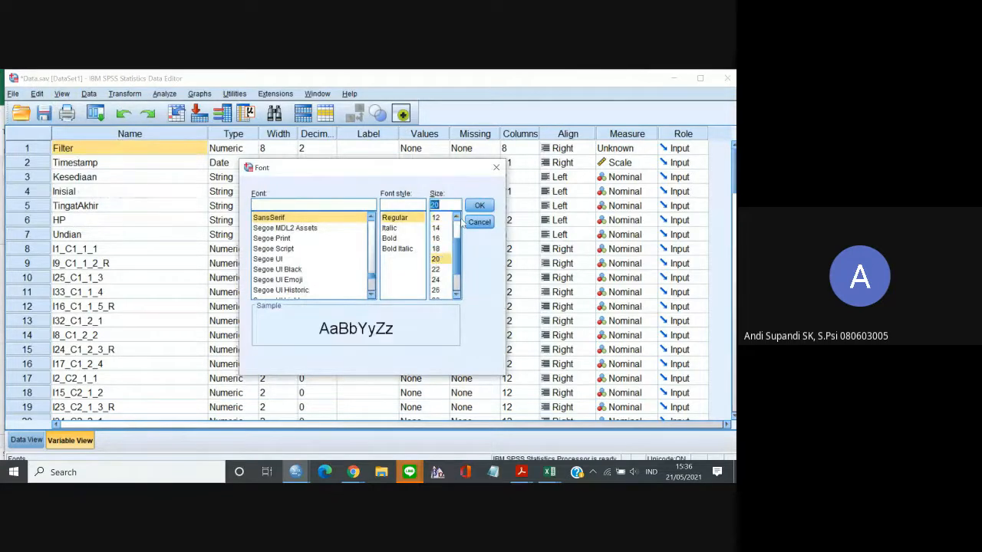
left_click(477, 207)
left_click(184, 224)
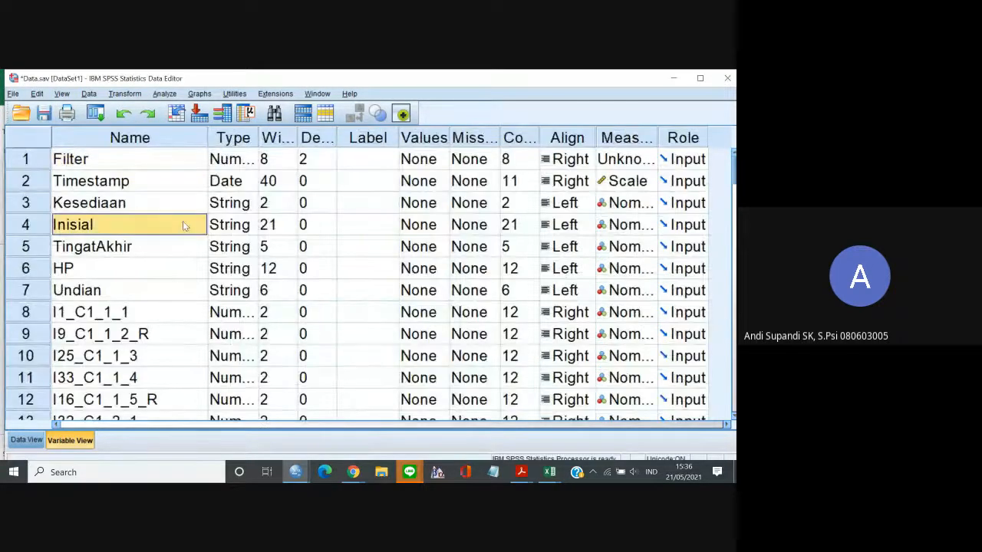
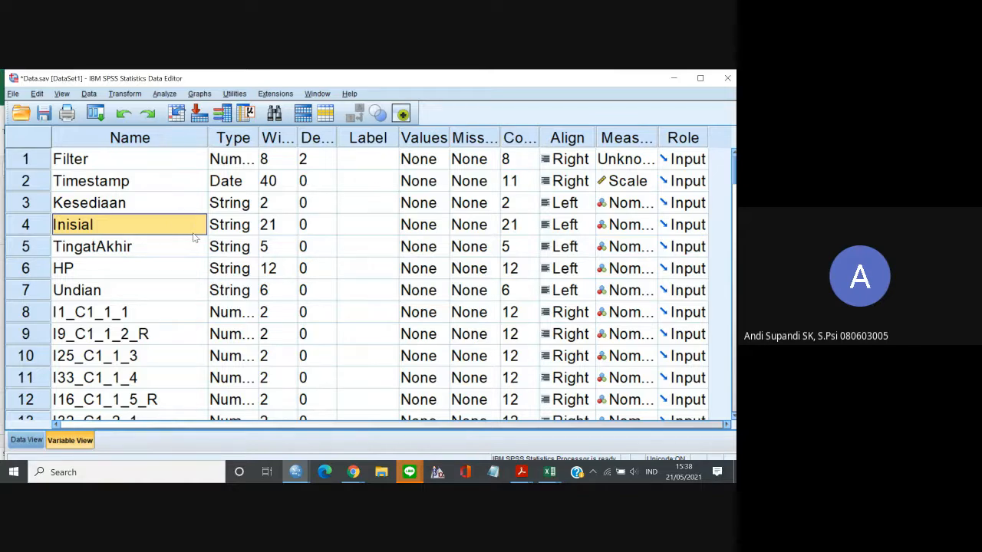
Check the order and naming of the item variables from I1_C1_1_1 through I15_C2_1_2.
mouse_move(549, 473)
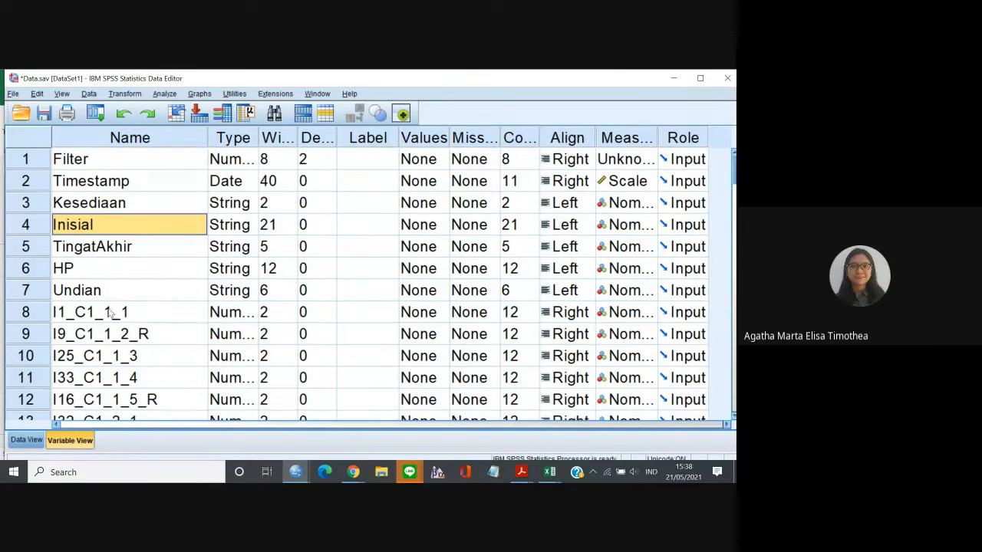
left_click(83, 321)
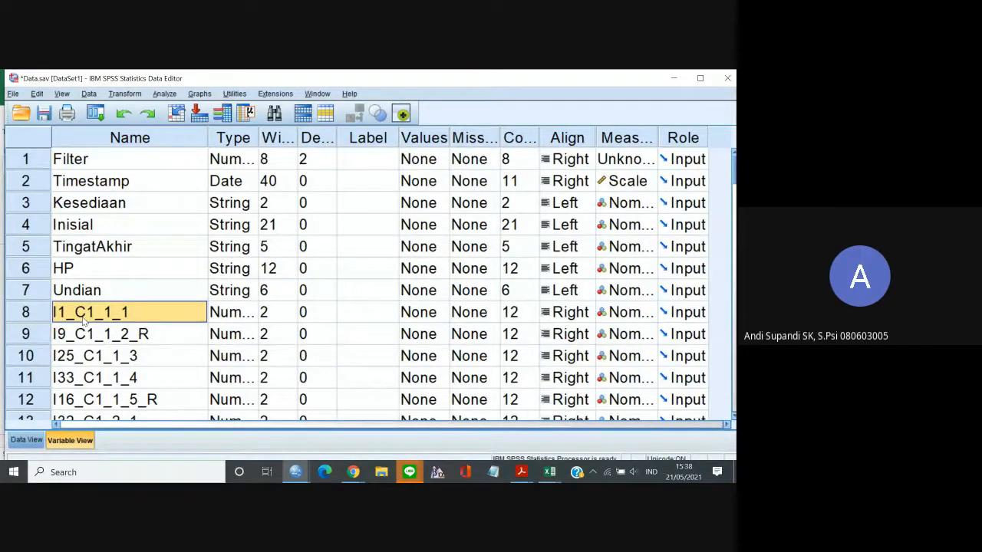
key("Down")
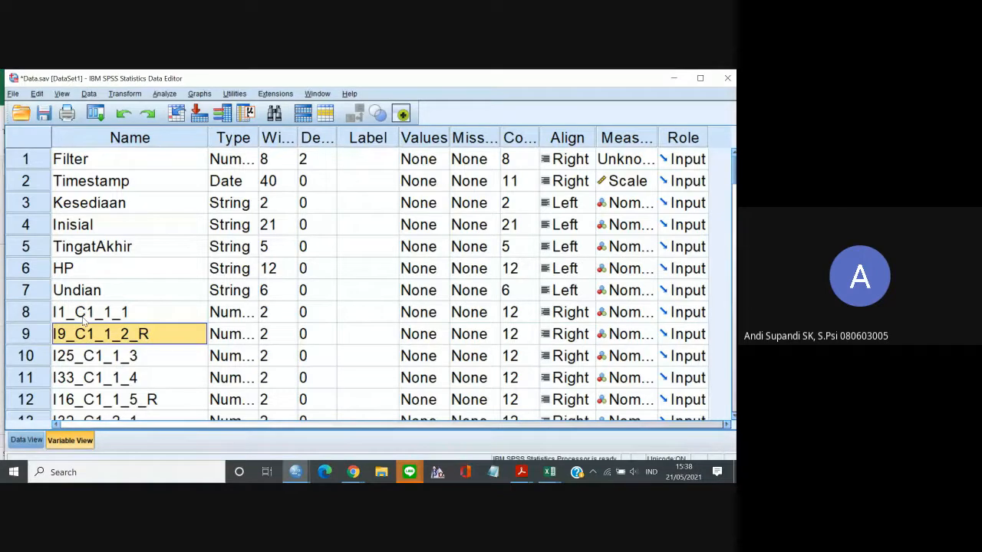
key("Down")
key("Down")
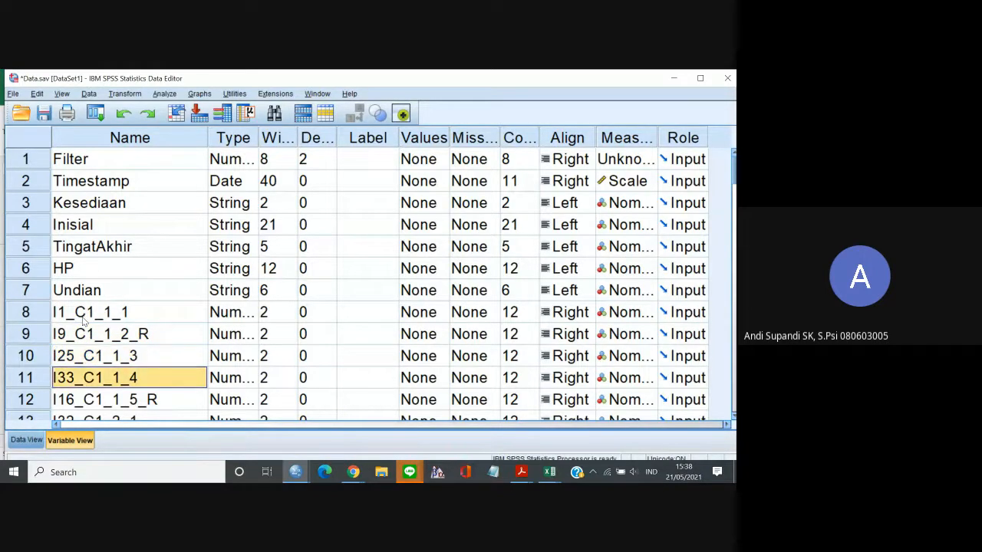
key("Down")
key("Down")
key("Down")
key("Down")
key("Down")
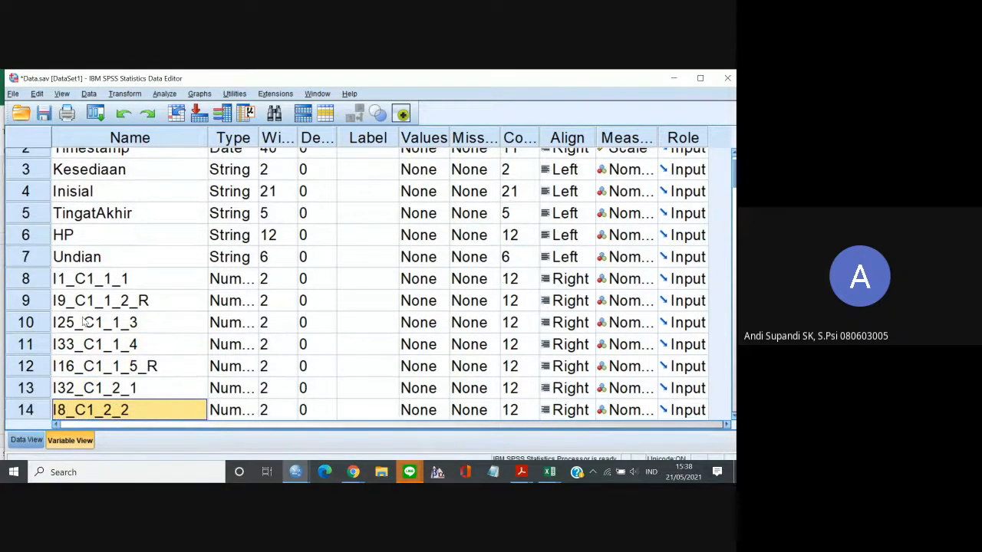
key("Down")
key("Down")
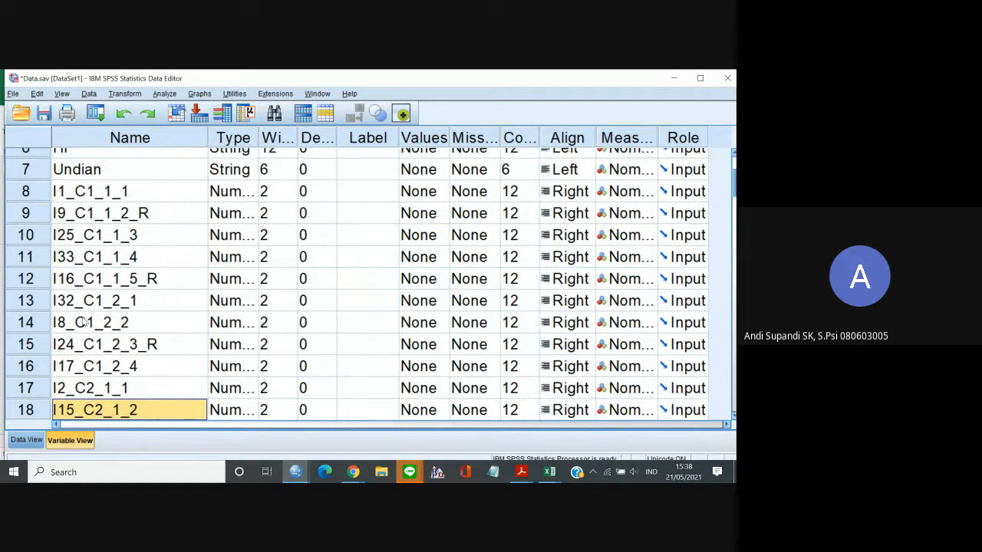
Show the case data and set the Data Editor's display font size to 16.
left_click(27, 440)
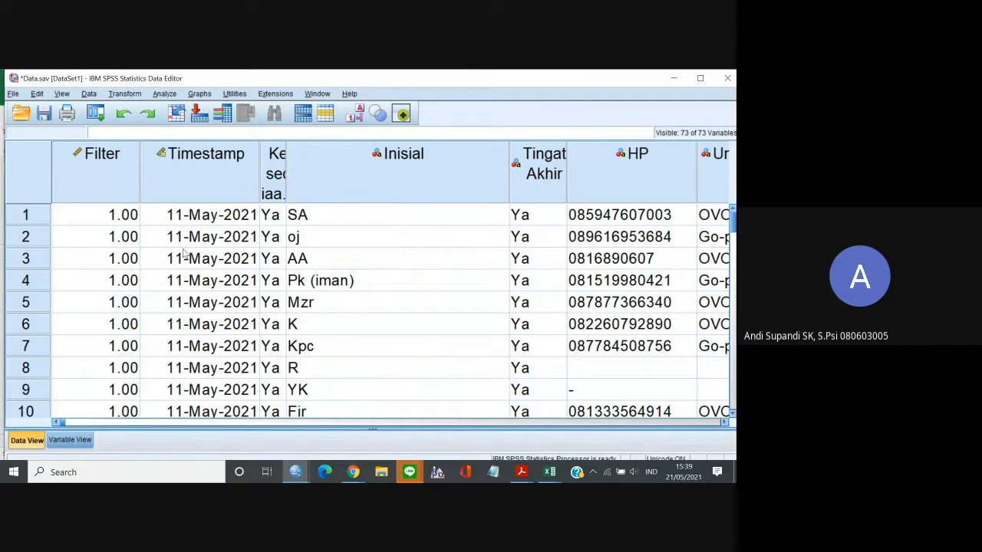
left_click(62, 93)
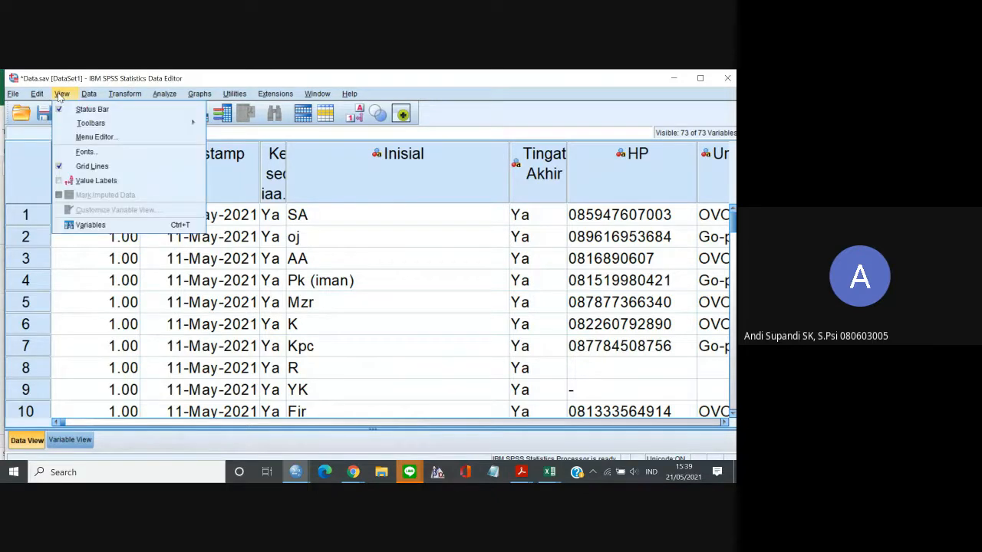
left_click(86, 151)
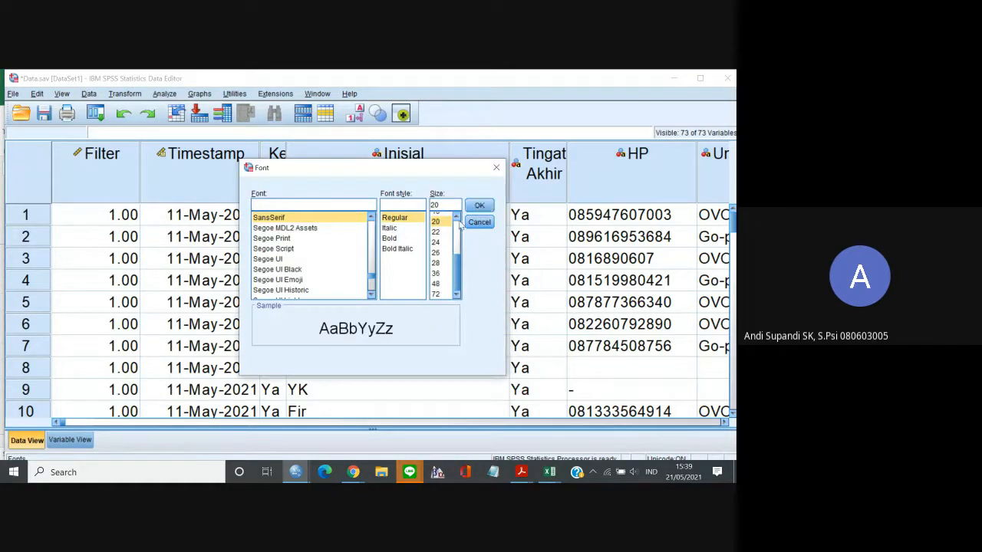
left_click(458, 218)
scroll(440, 226, "up", 3)
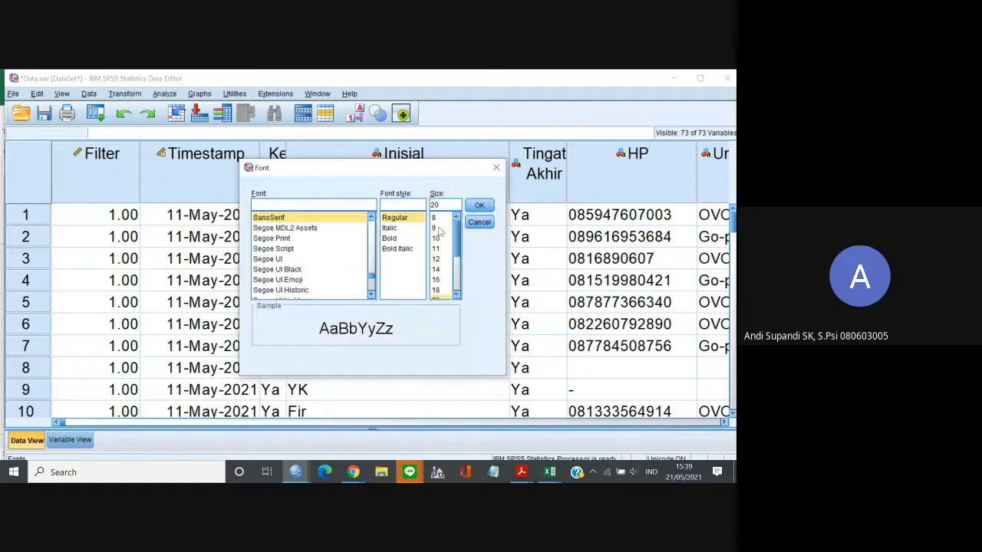
left_click(439, 281)
left_click(479, 205)
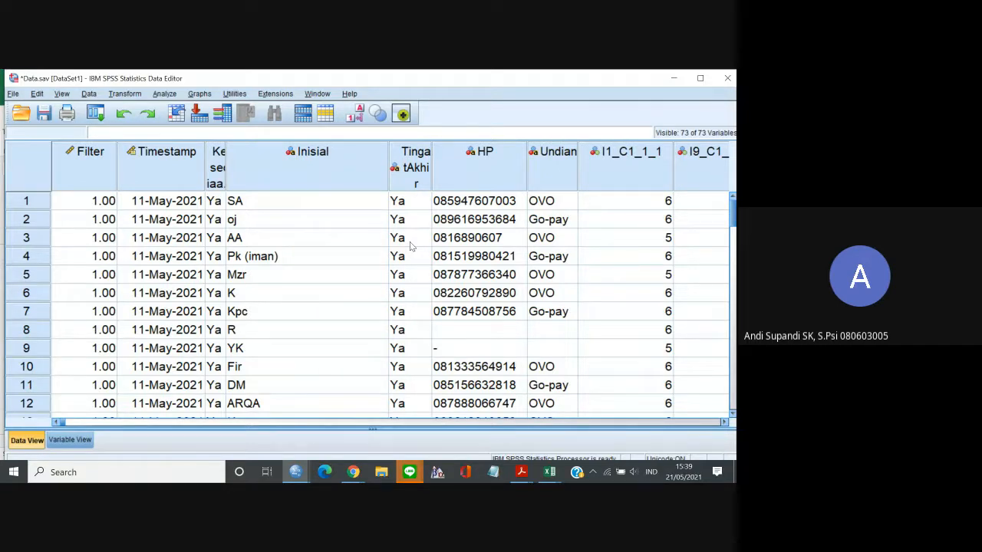
Review the first case's responses to the C1 items from I1_C1_1_1 to I16_C1_1_5_R.
left_click(592, 203)
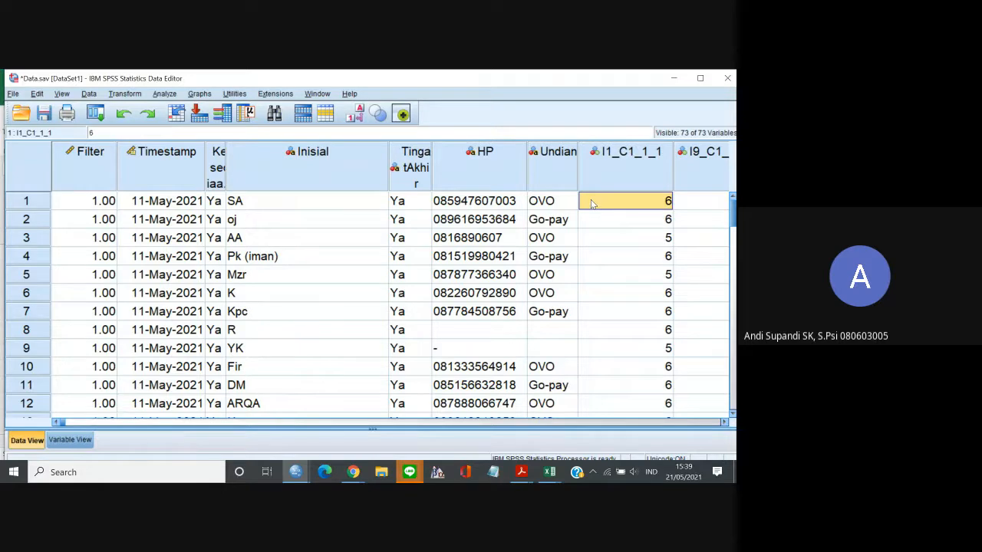
key("Right")
key("Right")
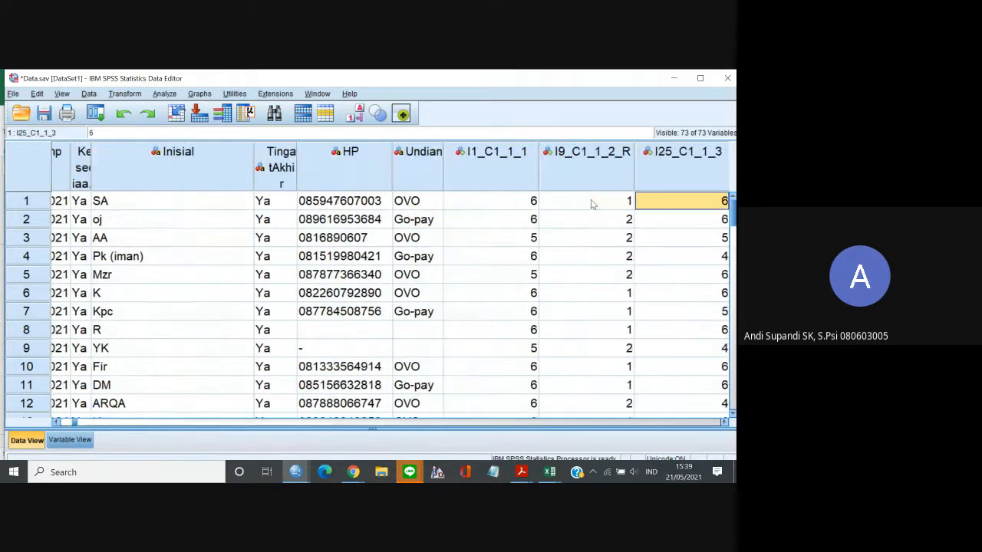
key("Right")
key("Right")
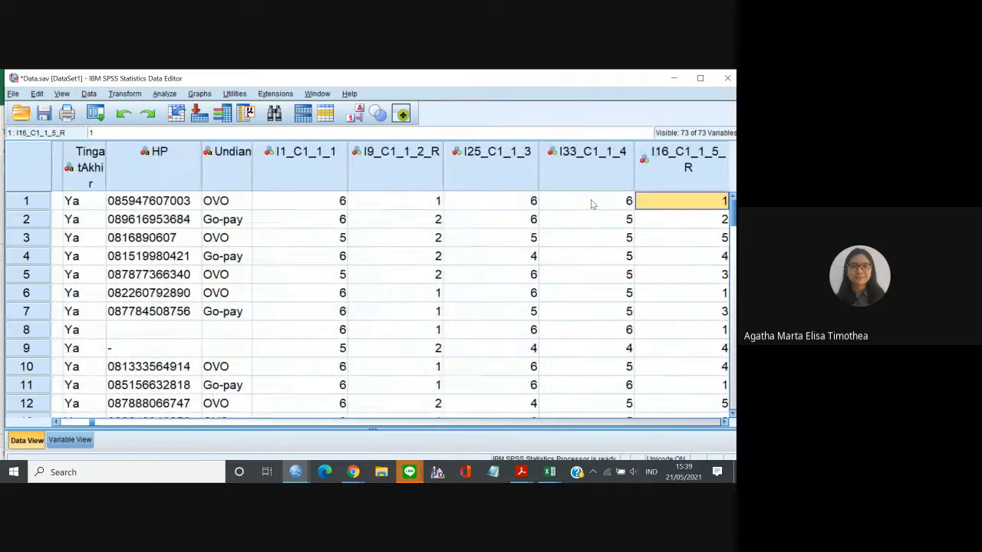
key("Left")
key("Right")
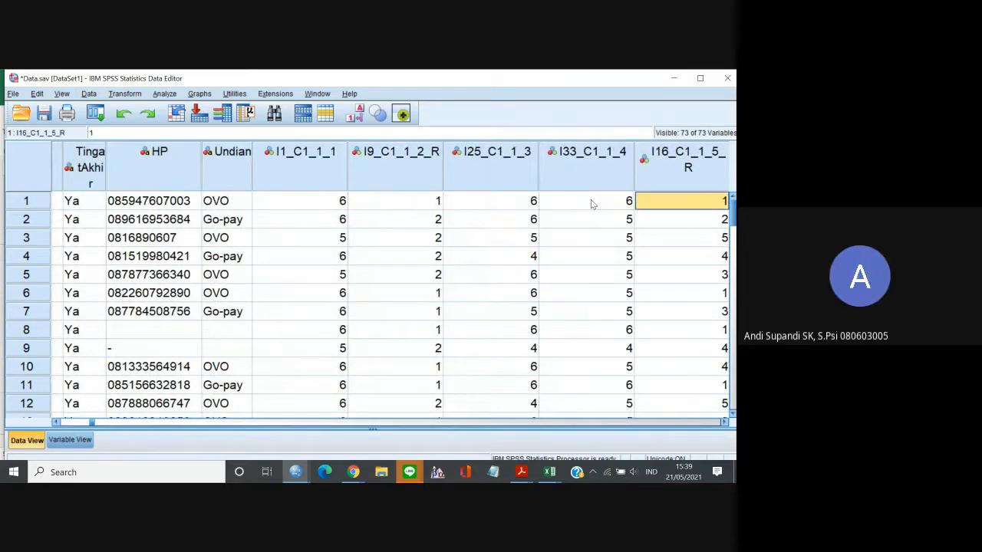
key("Right")
key("Left")
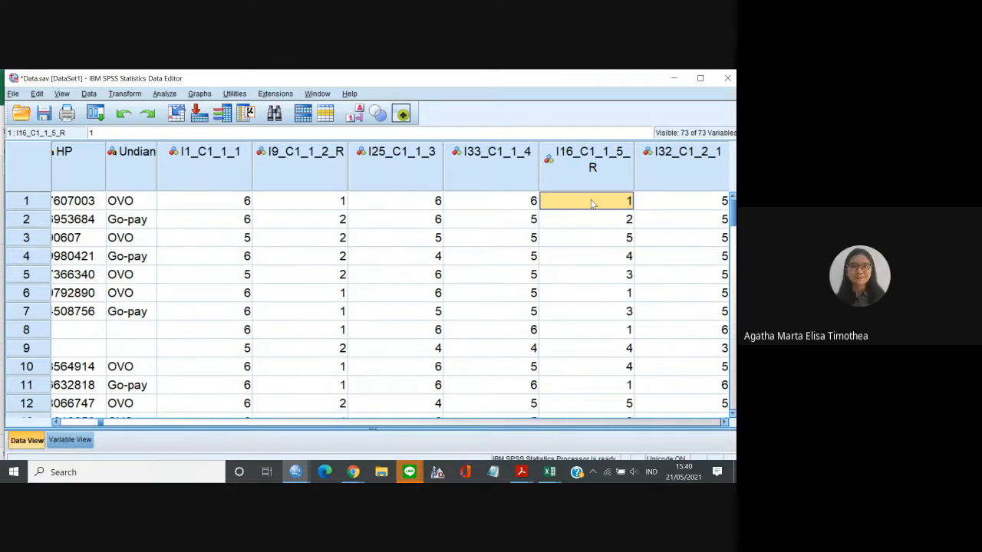
Compare the response columns of the reverse items I9_C1_1_2_R and I16_C1_1_5_R with the neighbouring item I25_C1_1_3.
left_click(342, 154)
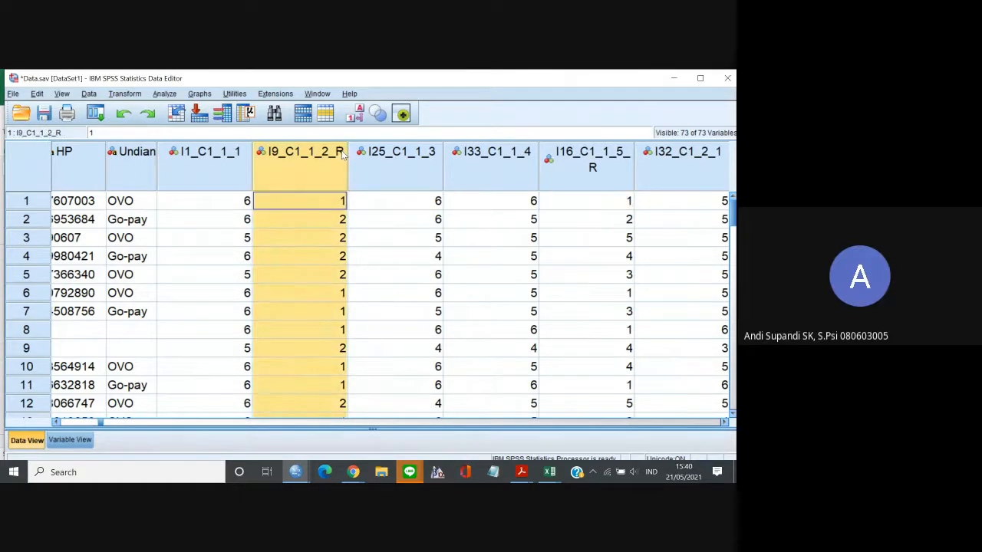
left_click(417, 204)
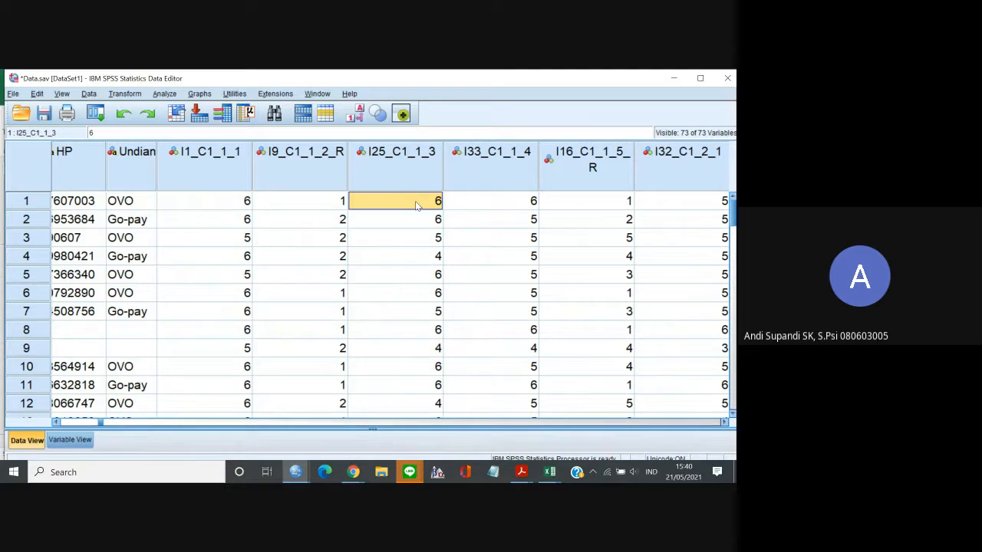
left_click(621, 172)
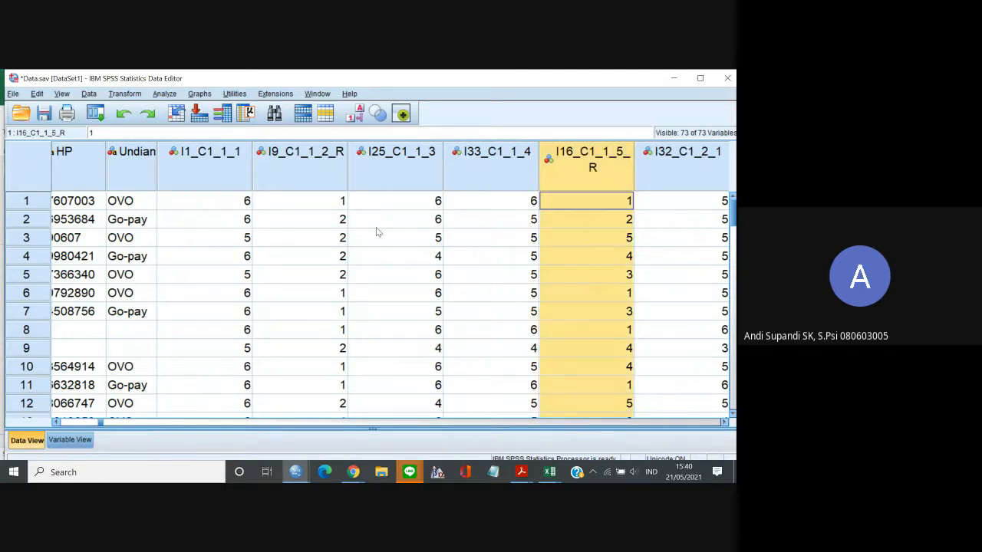
left_click(323, 205)
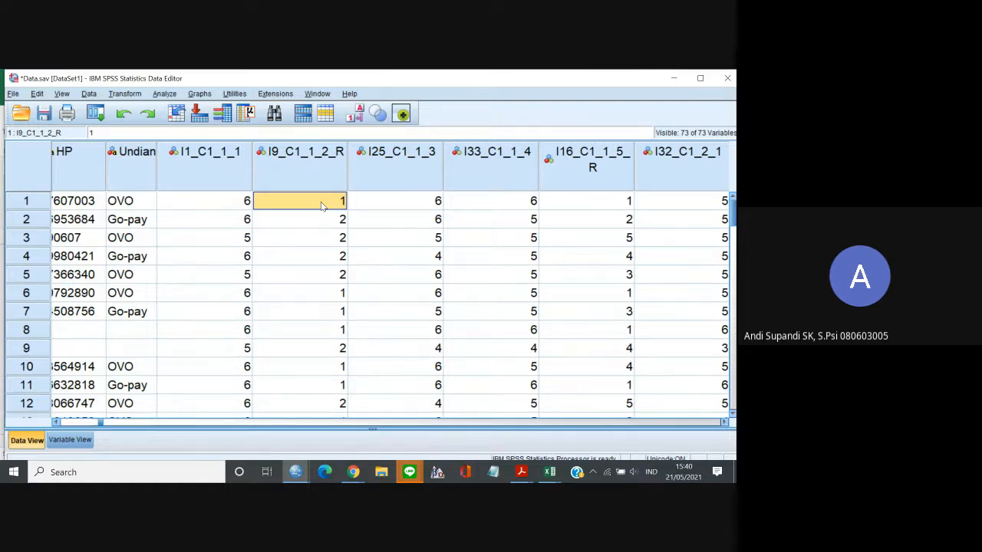
Examine case 5's responses across the C1 items up to I32_C1_2_1, returning to its I9_C1_1_2_R value.
left_click(26, 275)
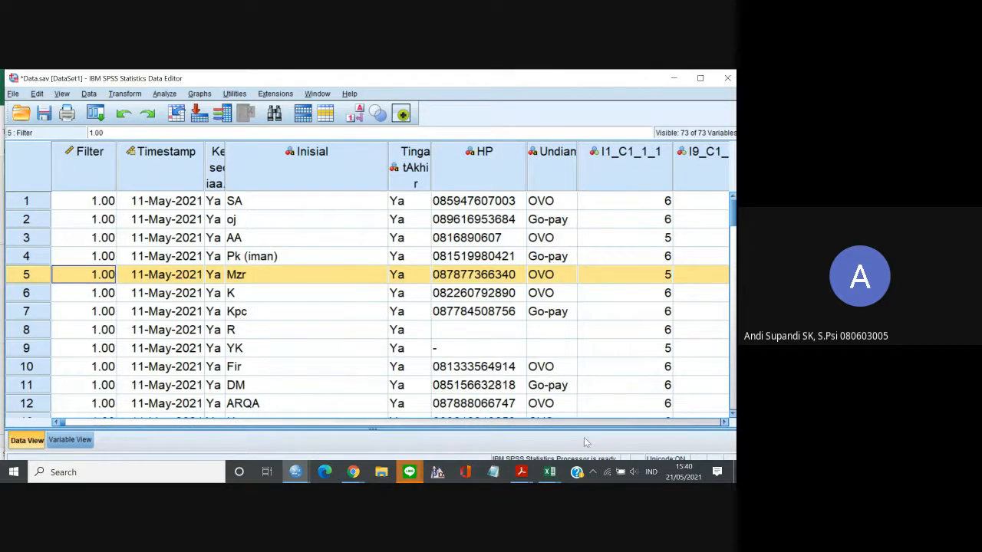
left_click_drag(721, 427, 724, 427)
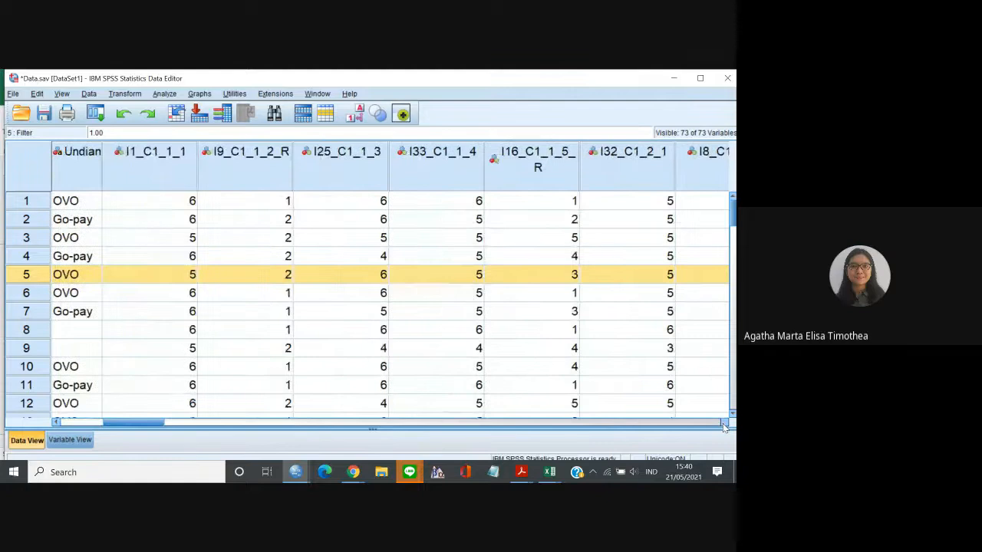
left_click(19, 274)
key("Right")
key("Right")
key("Right")
key("Right")
key("Right")
key("Right")
key("Right")
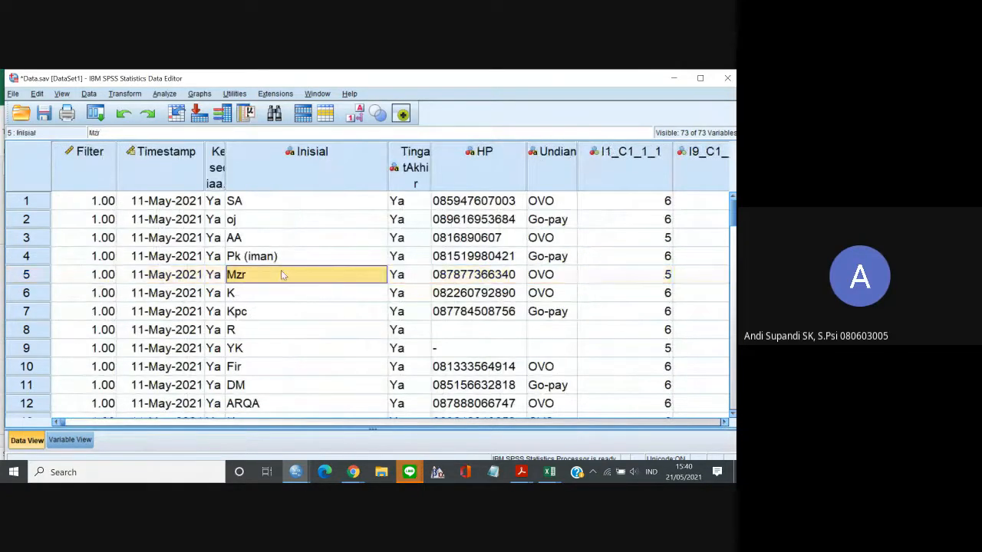
key("Right")
key("Right")
key("Right")
key("Right")
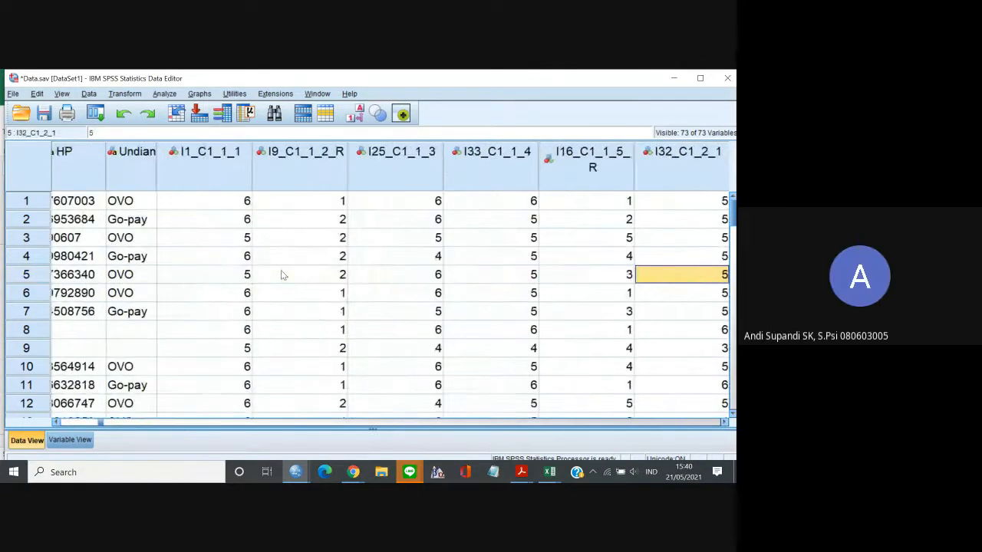
key("Left")
key("Left")
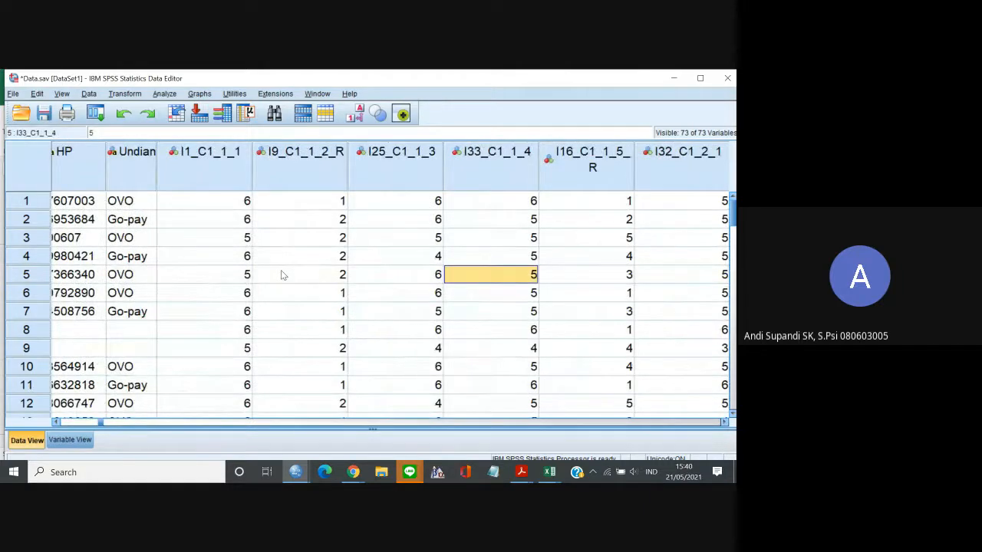
key("Left")
key("Left")
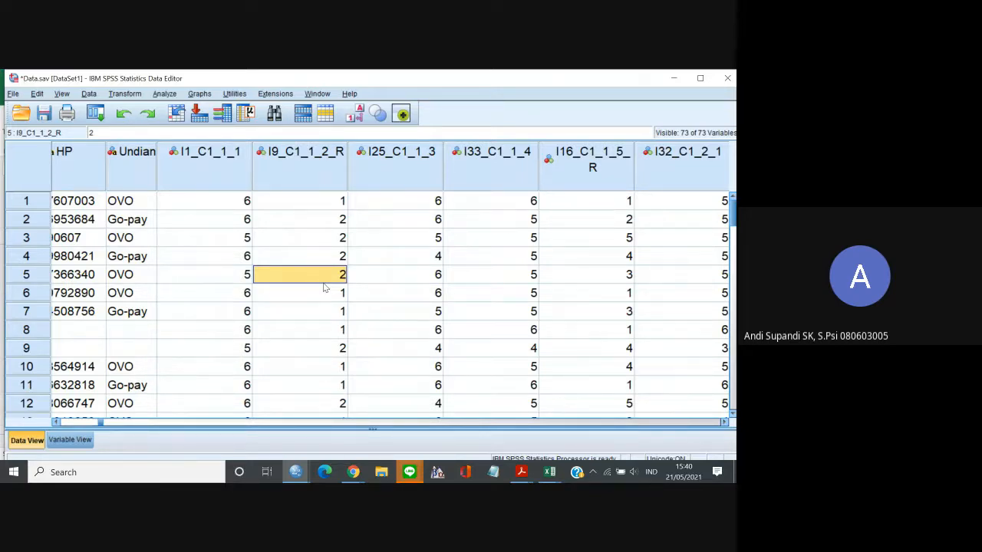
Compare the responses of cases 4 and 5 on items I9_C1_1_2_R and I25_C1_1_3, and view case 4's I33_C1_1_4 value.
key("Up")
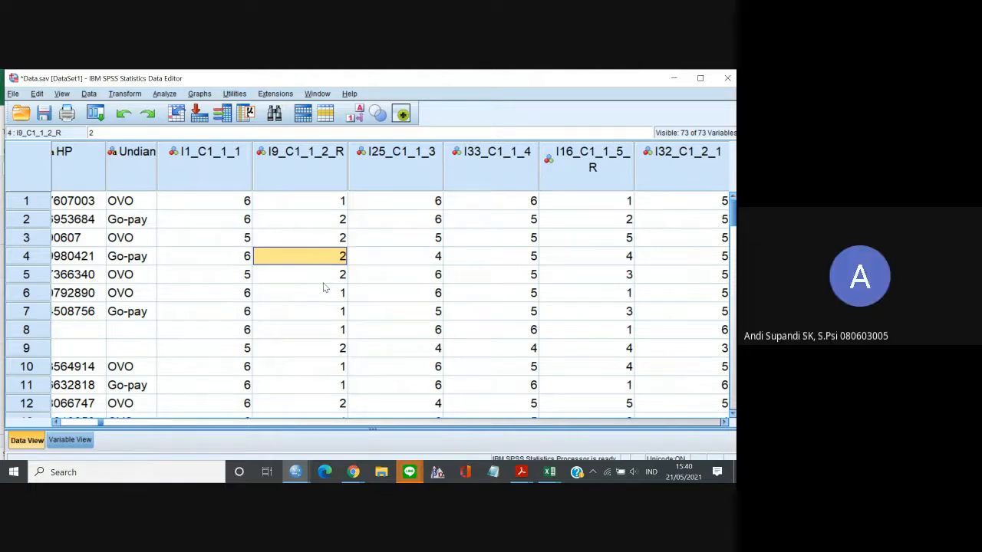
key("Right")
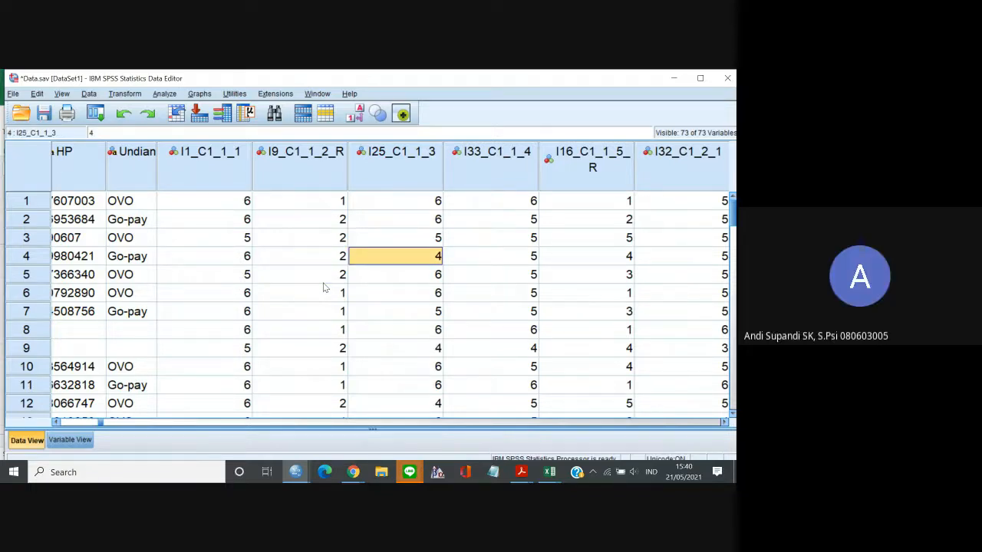
key("Down")
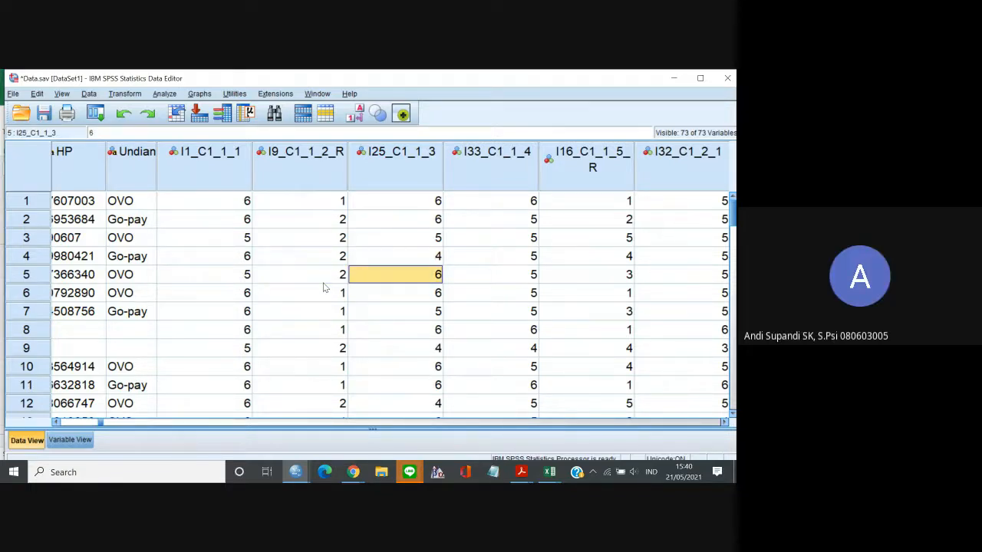
key("Left")
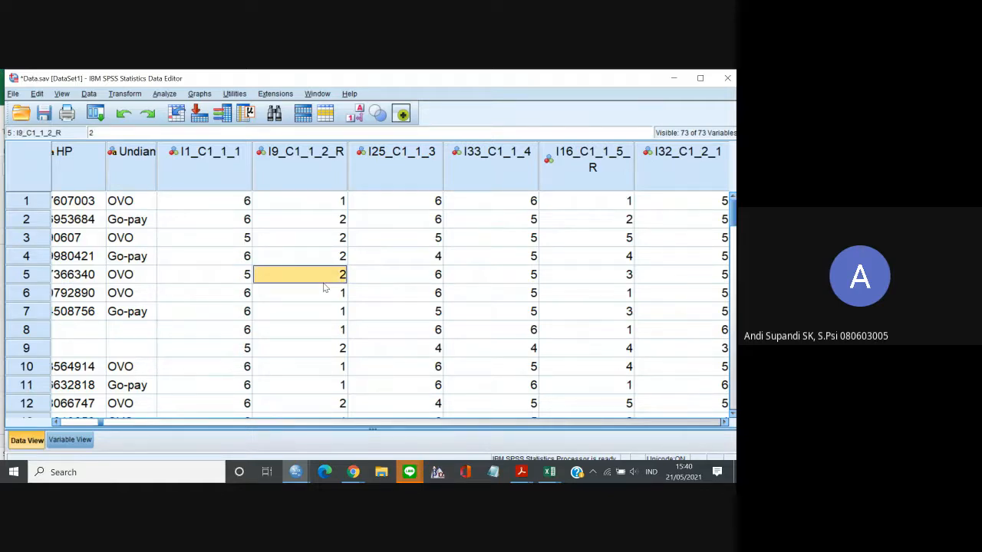
key("Up")
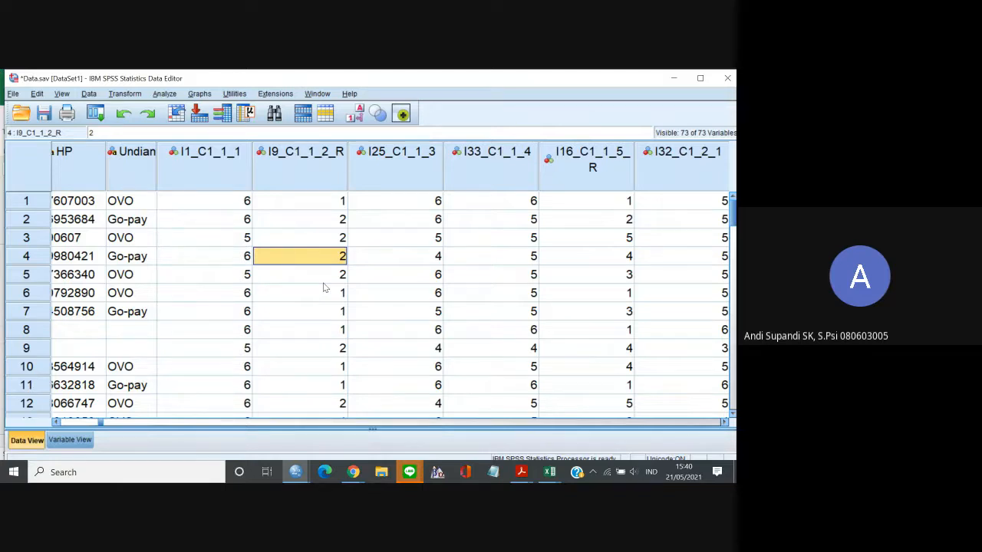
key("Right")
key("Right")
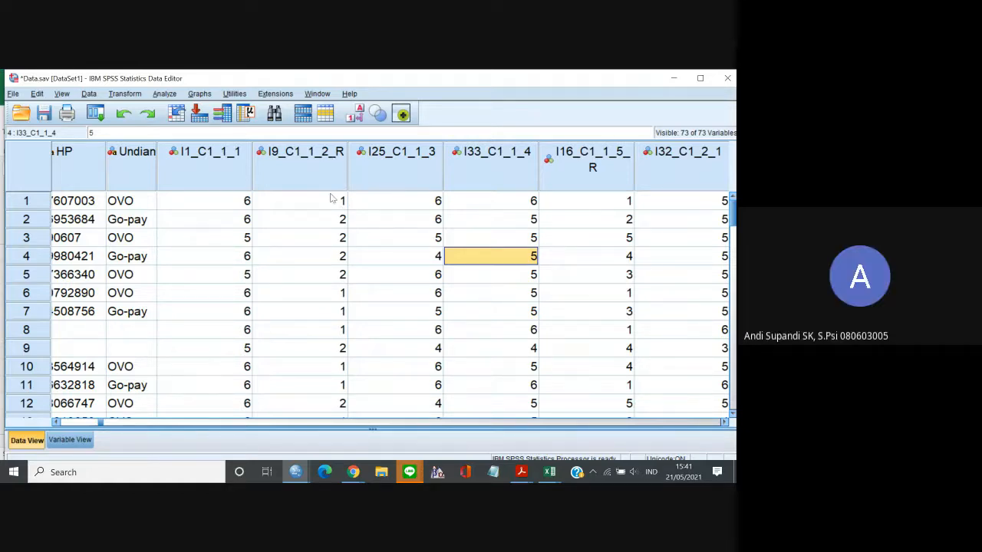
Select case 3's value for I9_C1_1_2_R and save the changes to Data.sav.
left_click(331, 234)
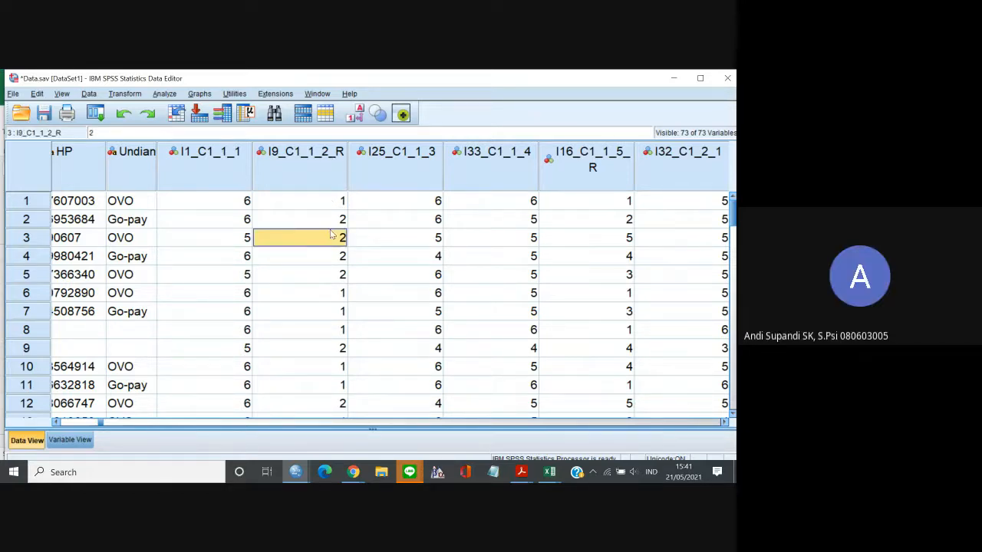
key("ctrl+s")
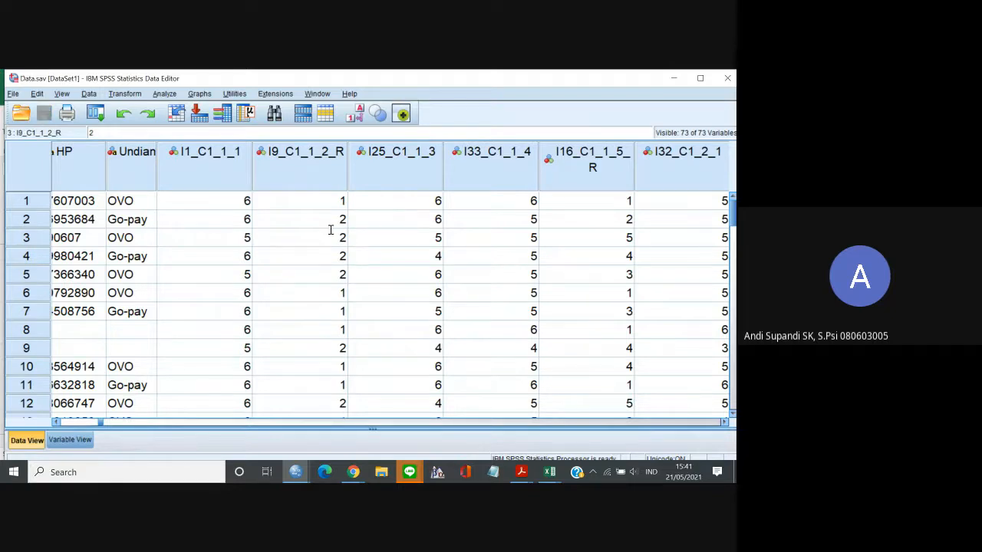
left_click(14, 94)
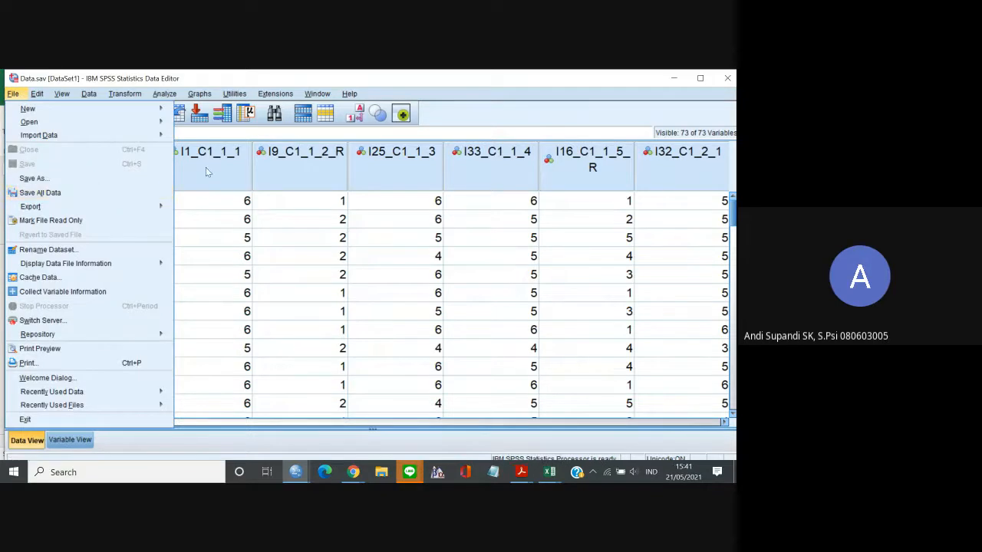
left_click(486, 94)
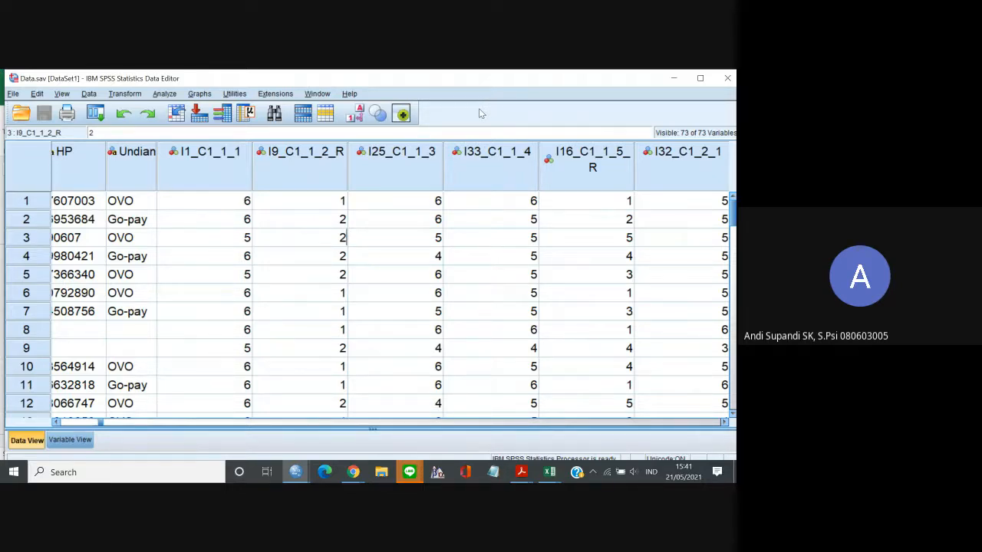
Start Recode into Same Variables and add the C1 reverse items I9_C1_1_2_R, I16_C1_1_5_R and I24_C1_2_3_R.
left_click(115, 94)
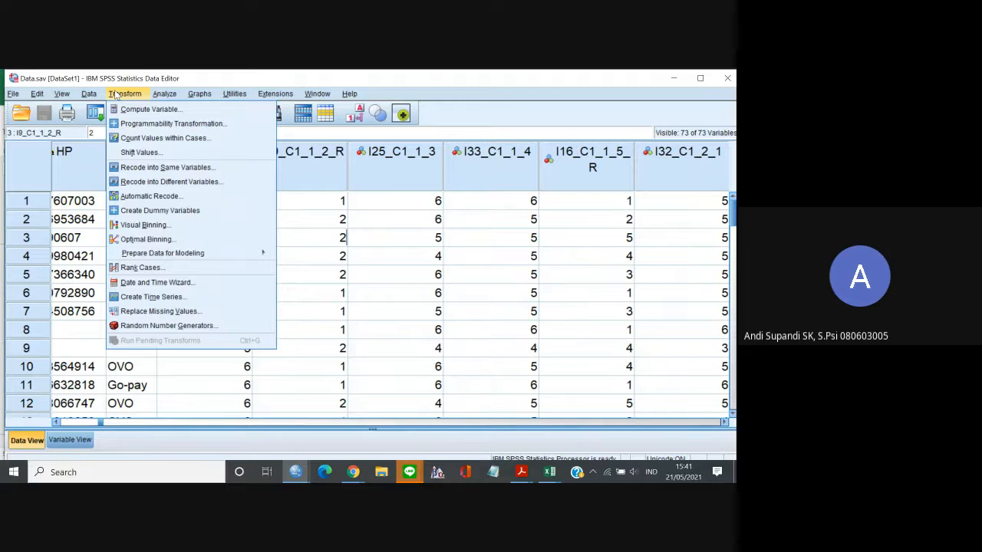
left_click(172, 169)
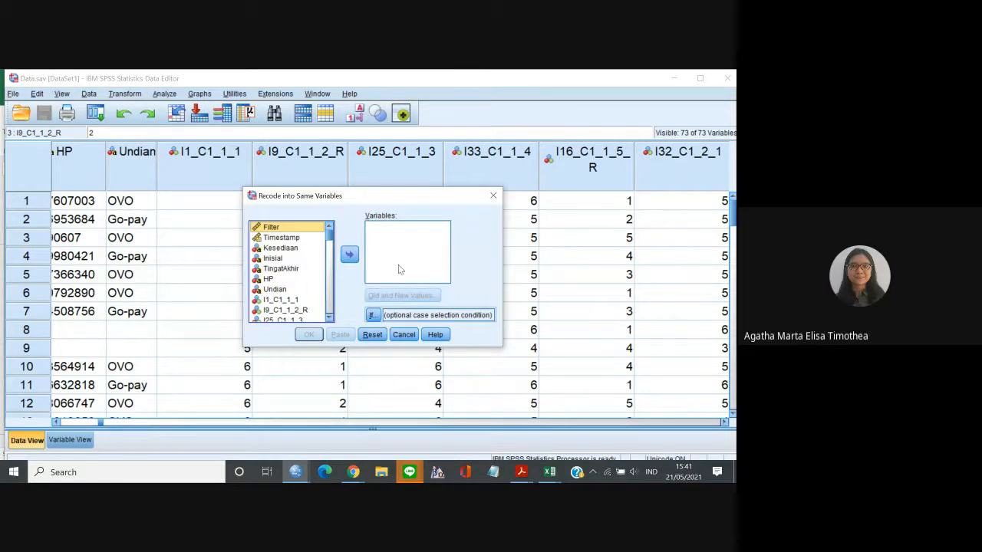
left_click(301, 310)
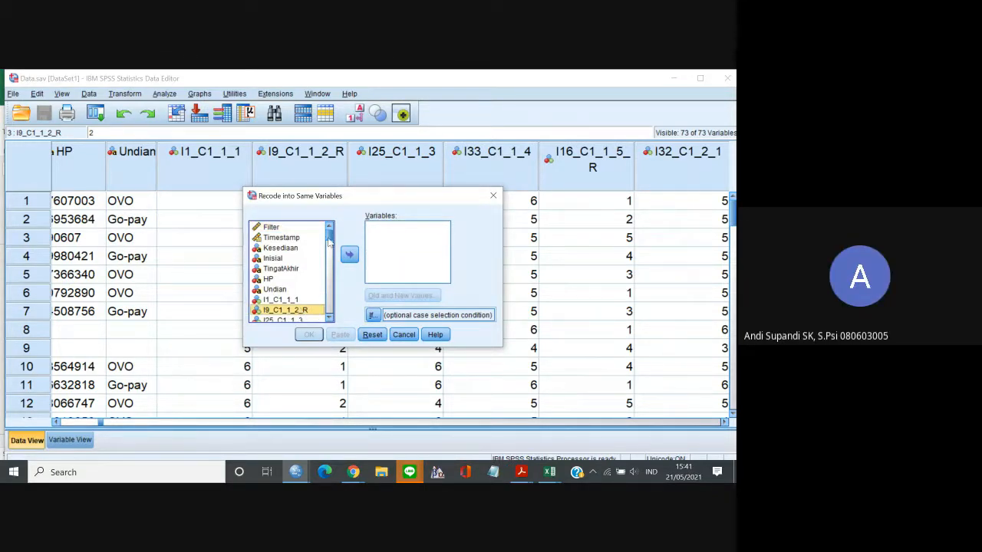
left_click_drag(329, 243, 328, 248)
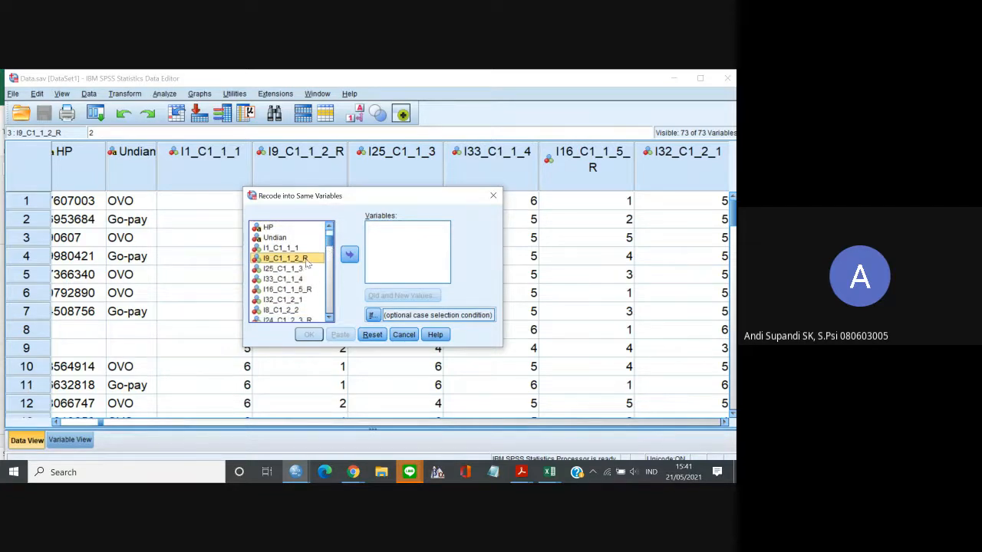
double_click(306, 261)
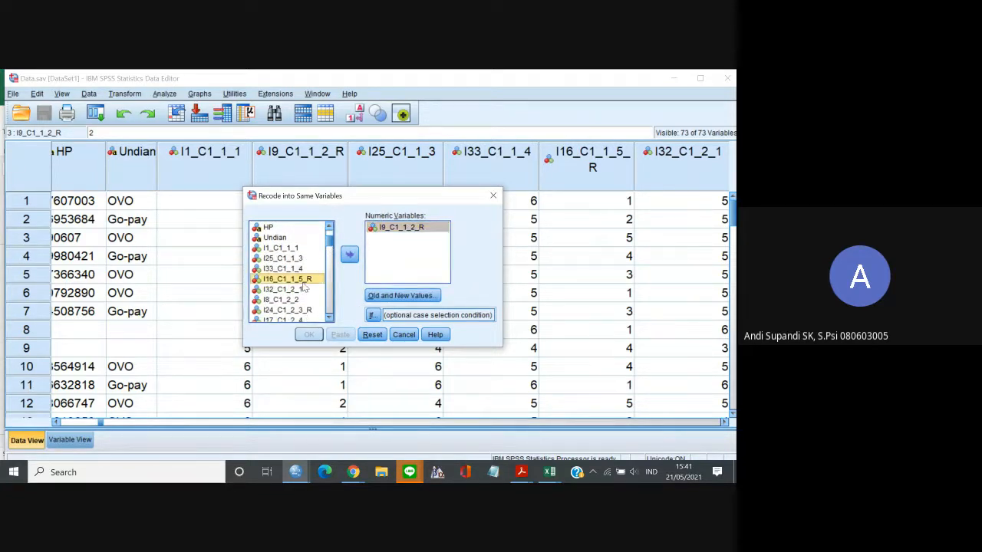
double_click(302, 281)
double_click(306, 301)
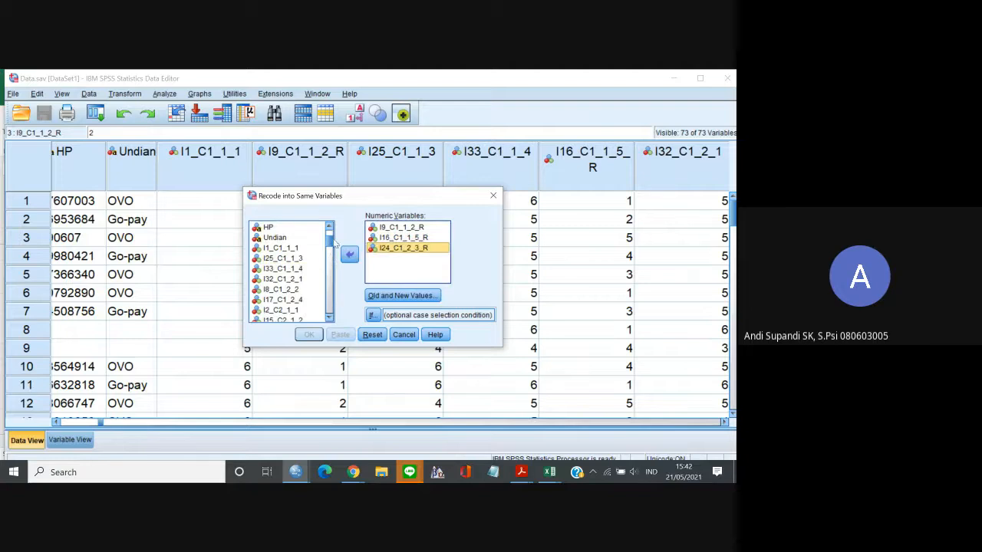
Add the C2 reverse items I23_C2_1_3_R, I26_C2_3_1_R and I7_C2_2_2_R to the variables being recoded.
left_click_drag(331, 244, 330, 259)
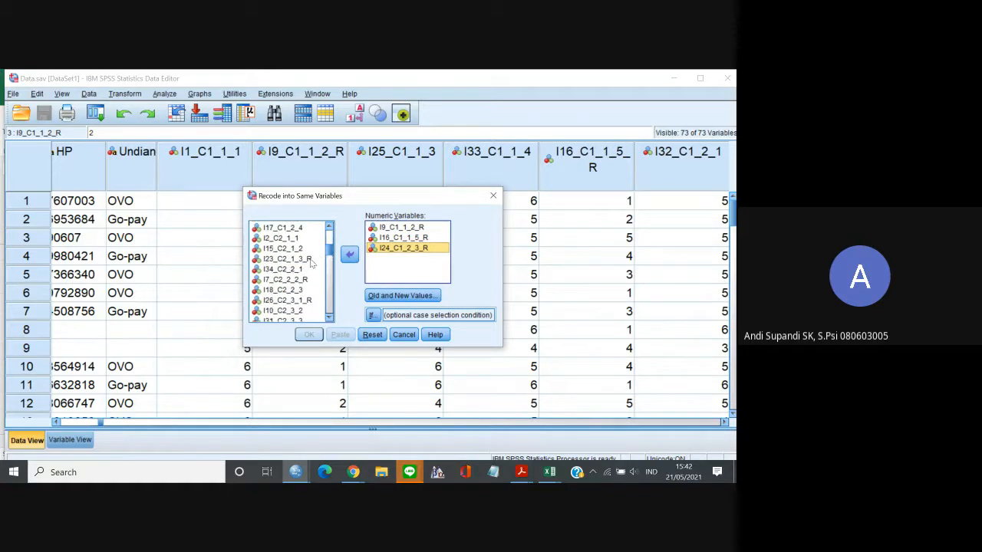
double_click(310, 260)
left_click(308, 291)
double_click(310, 292)
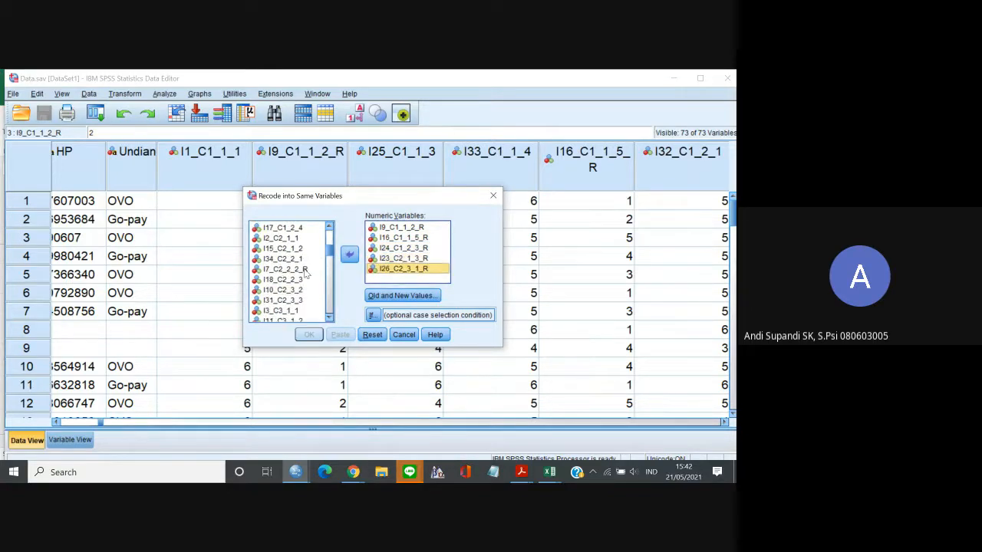
double_click(299, 269)
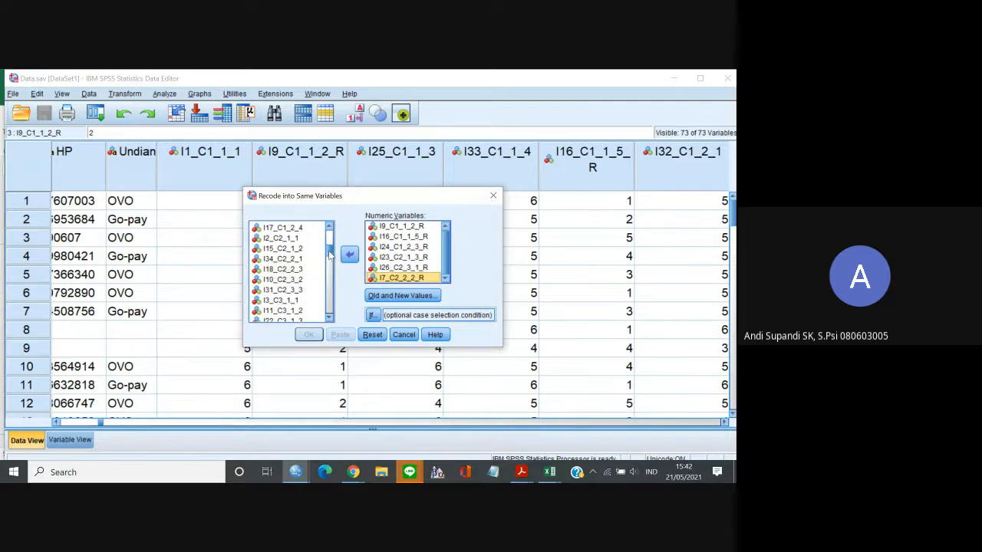
Add the C3 and C4 reverse items I14_C3_1_4_R, I12_C4_1_4_R, I20_C4_1_5_R and I5_C4_2_3_R to the recode.
scroll(316, 284, "down", 5)
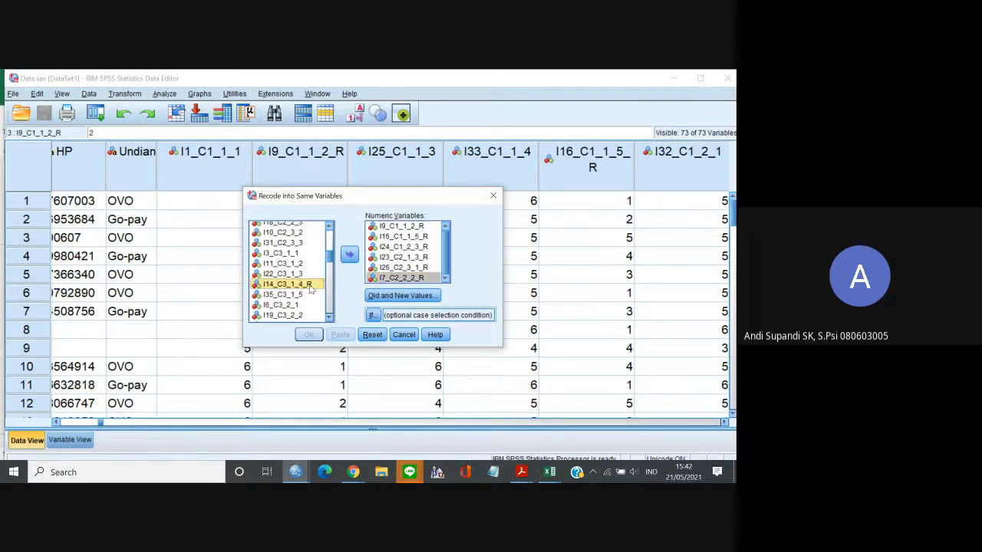
double_click(310, 285)
left_click_drag(331, 262, 330, 273)
double_click(314, 267)
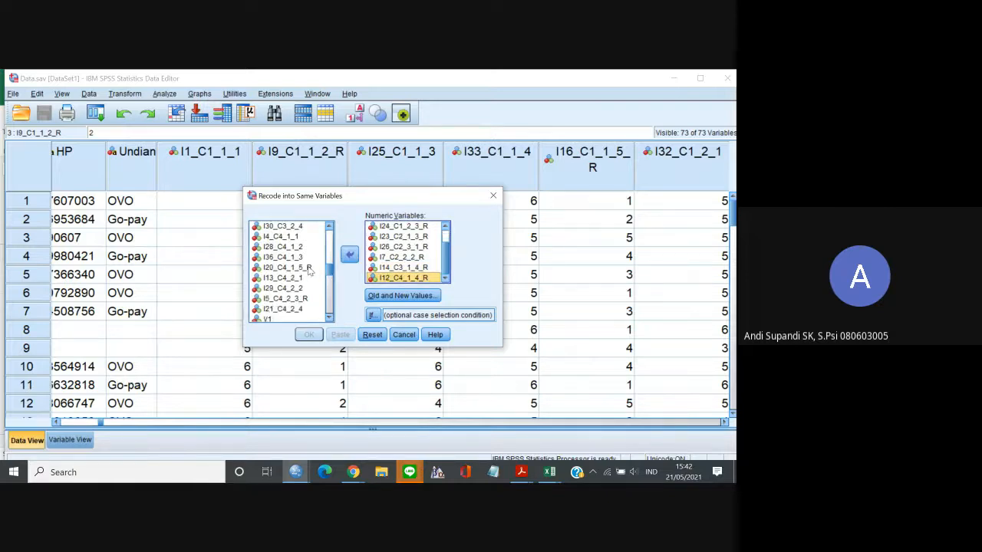
double_click(311, 268)
double_click(311, 289)
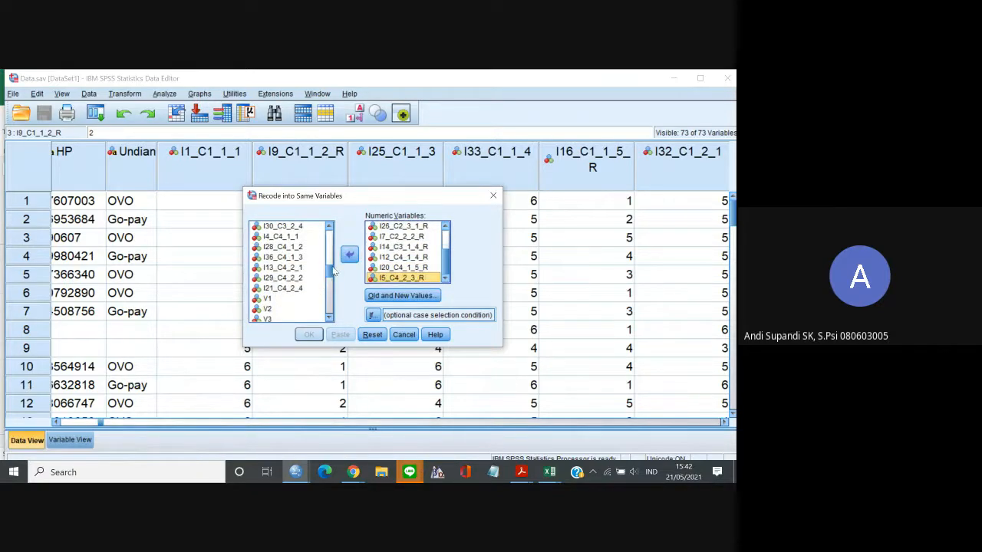
Review the variables chosen for recoding and check the remaining source variables for any missed reverse items.
mouse_move(330, 269)
left_mouse_down()
mouse_move(329, 243)
mouse_move(326, 263)
left_mouse_up()
scroll(445, 256, "up", 2)
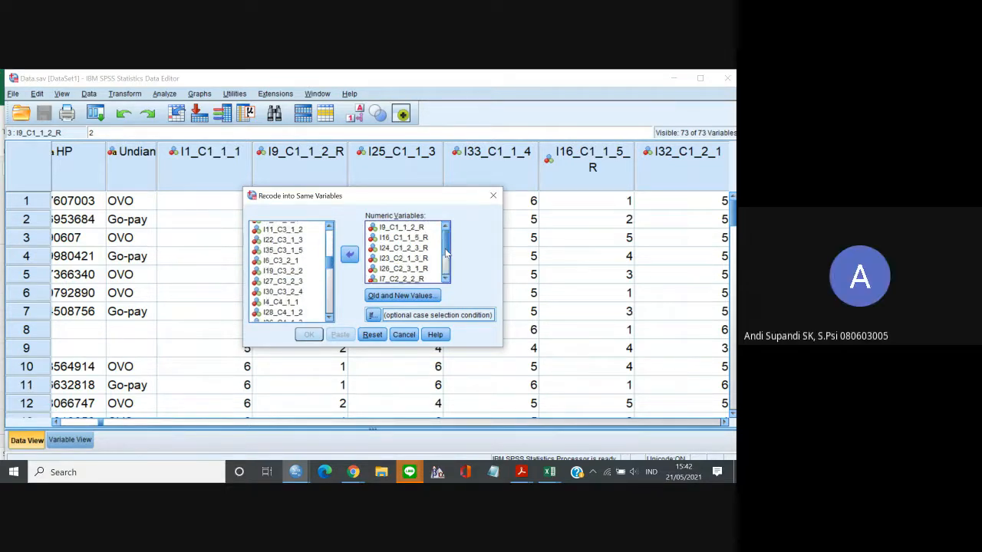
left_click_drag(446, 257, 447, 241)
scroll(446, 254, "down", 2)
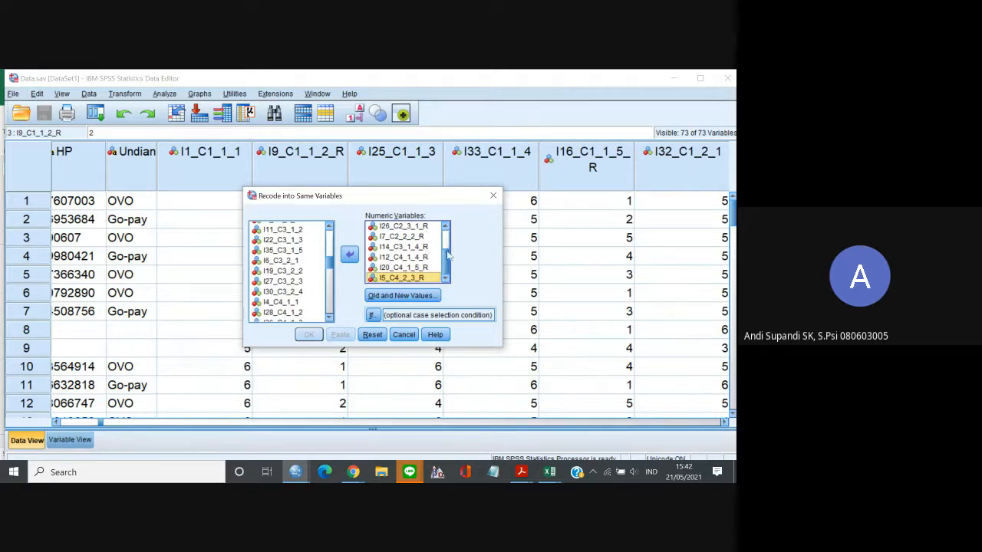
scroll(447, 249, "up", 2)
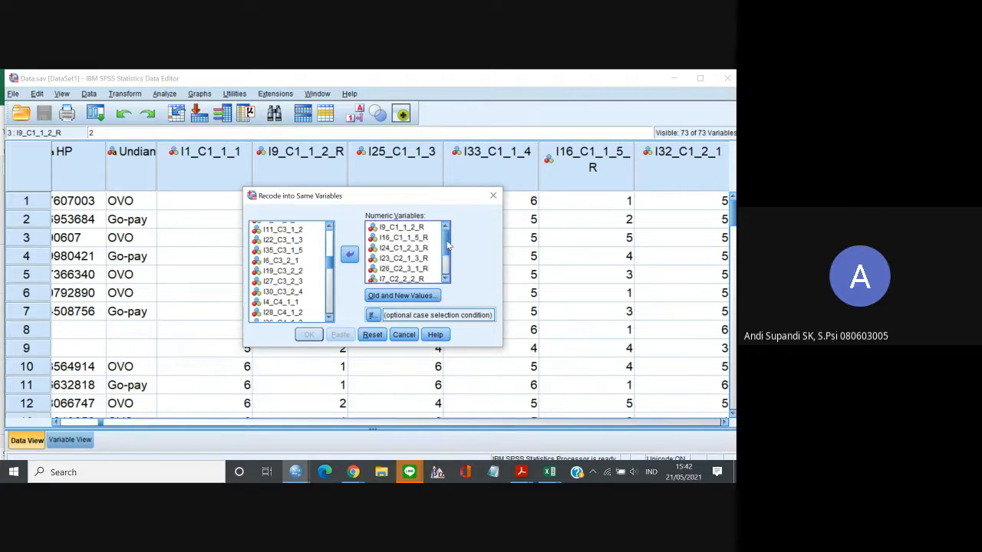
left_click(329, 318)
left_click(329, 317)
left_click(329, 318)
left_click(329, 318)
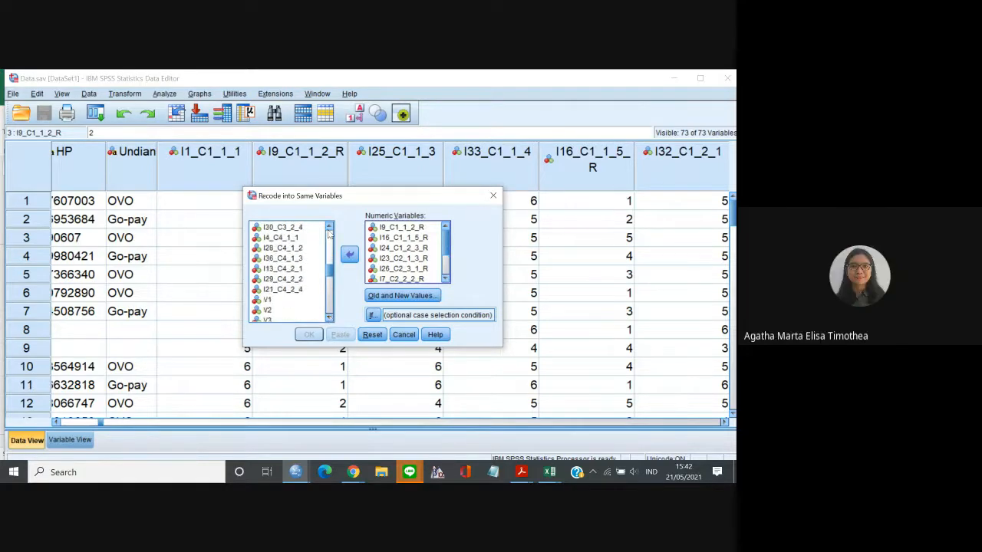
left_click(329, 227)
left_click(329, 228)
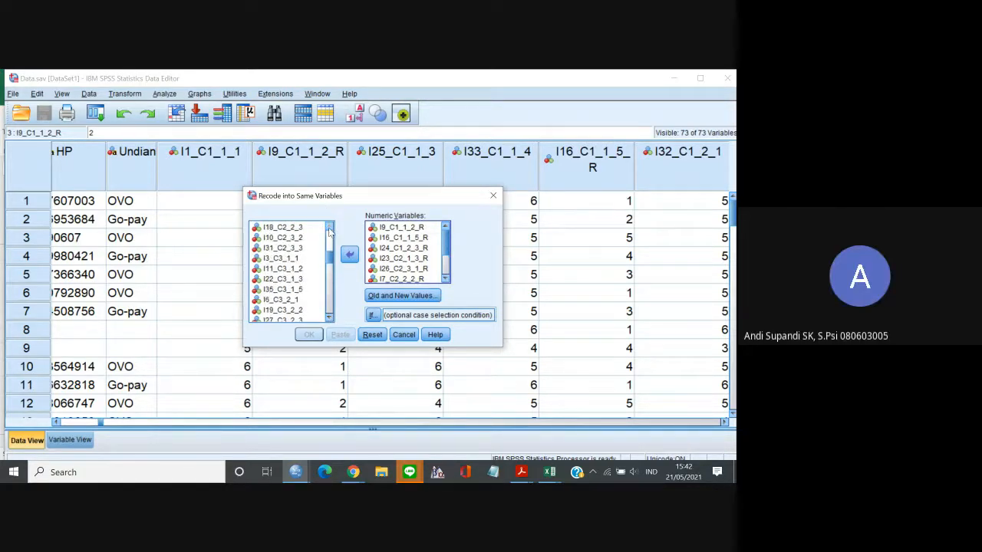
left_click(329, 228)
left_click(329, 229)
left_click(329, 229)
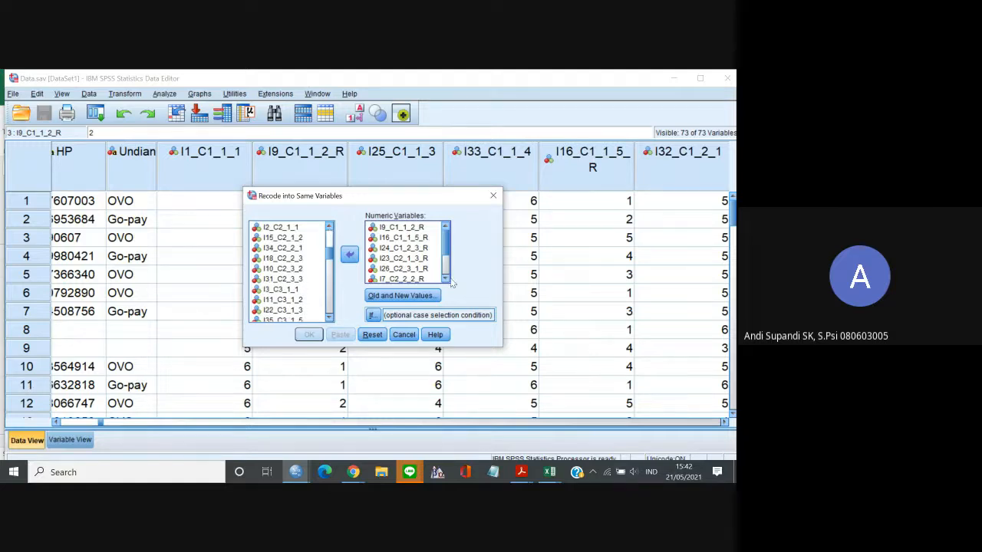
Define the first old-to-new value mappings for the reverse items: 1 to 6 and 2 to 5.
left_click(419, 295)
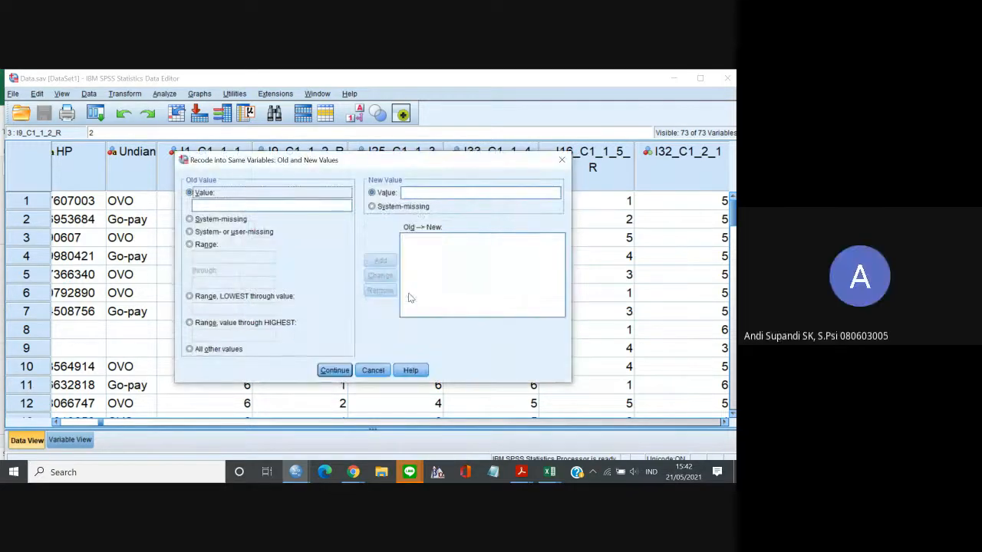
left_click(248, 204)
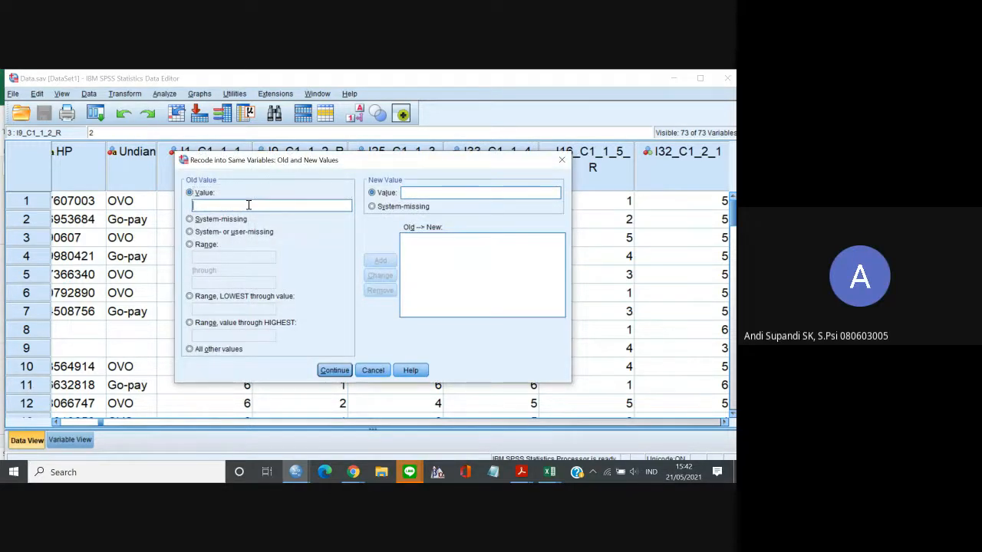
type("1")
left_click(442, 195)
type("6")
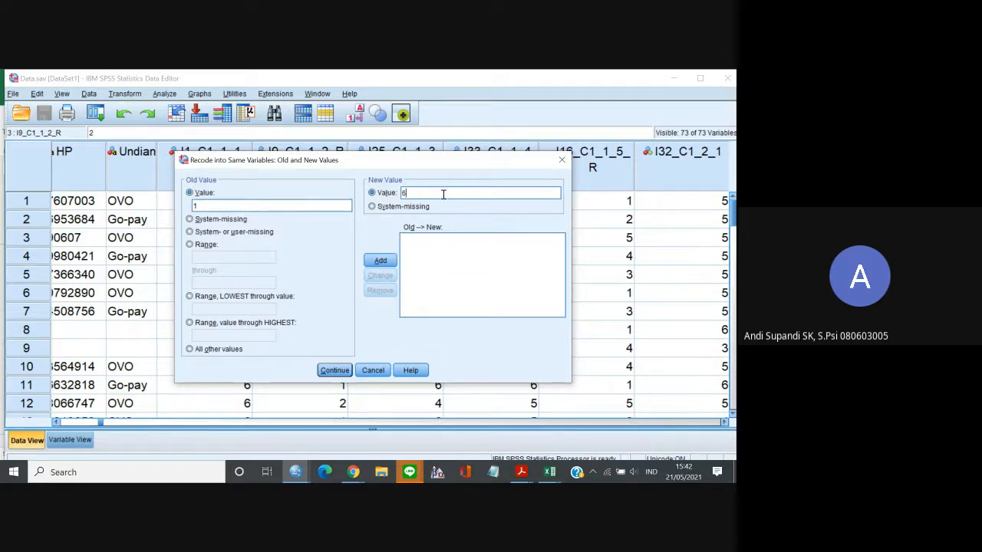
left_click(381, 261)
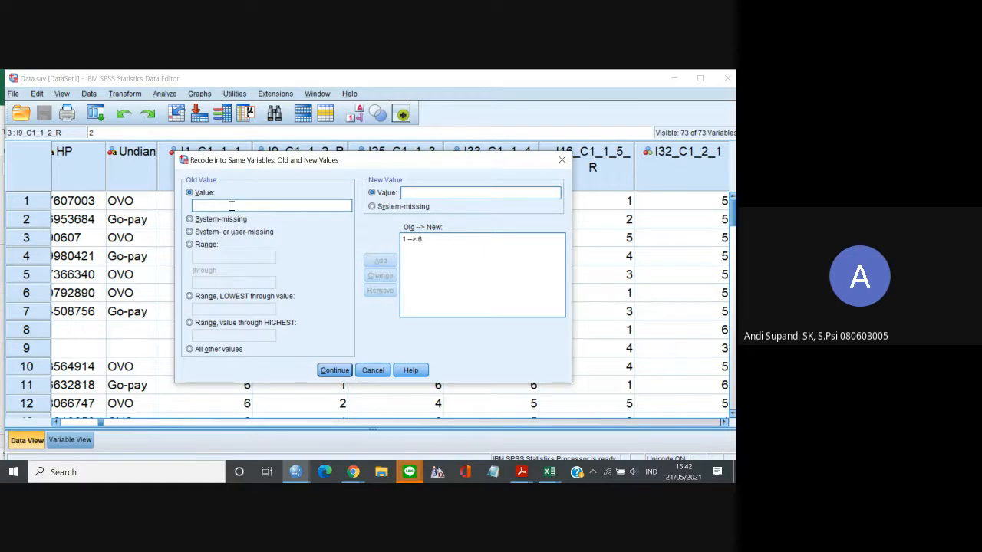
left_click(231, 206)
type("2")
left_click(429, 193)
type("5")
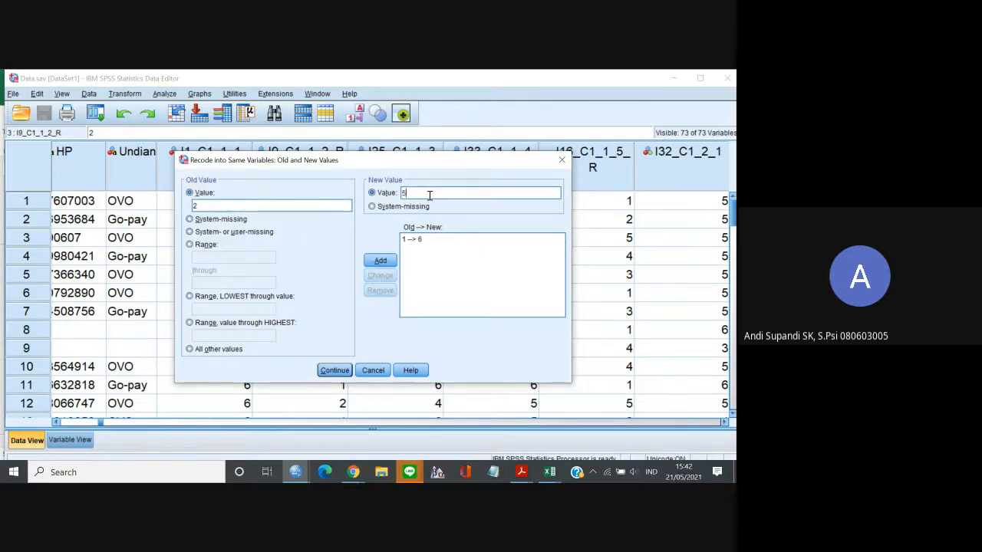
left_click(380, 260)
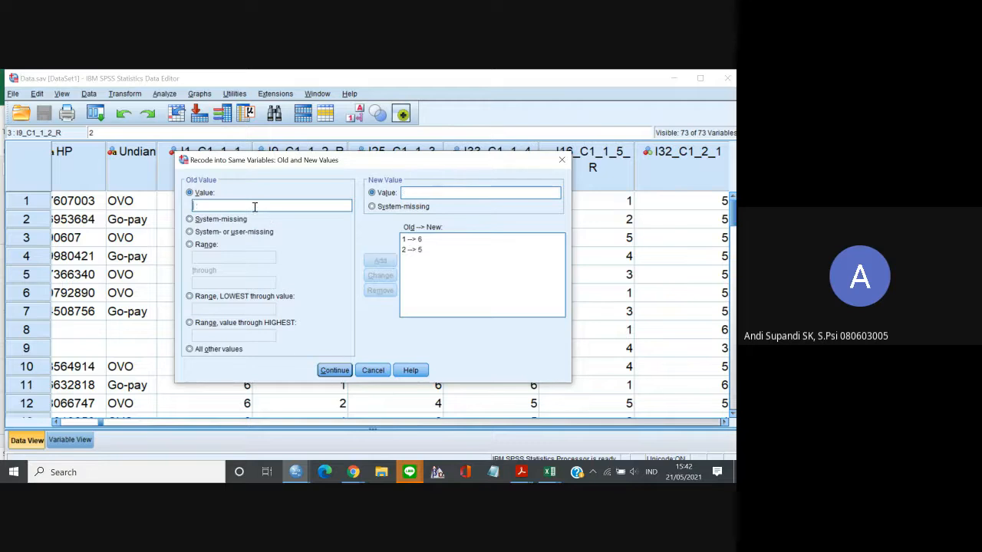
Add the middle-scale value mappings 3 to 4 and 4 to 3.
type("3")
left_click(403, 192)
type("4")
left_click(380, 261)
left_click(277, 209)
type("4")
left_click(419, 195)
type("3")
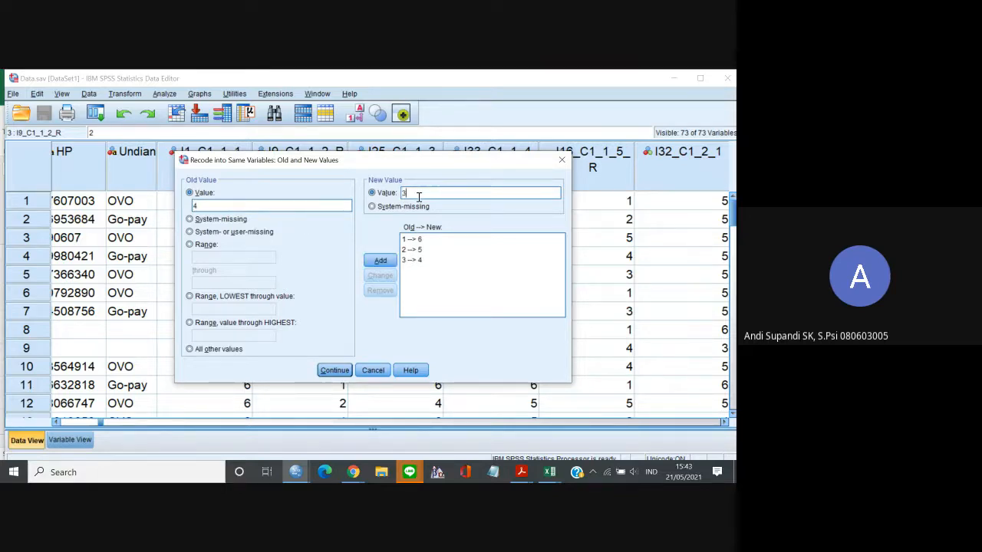
left_click(380, 261)
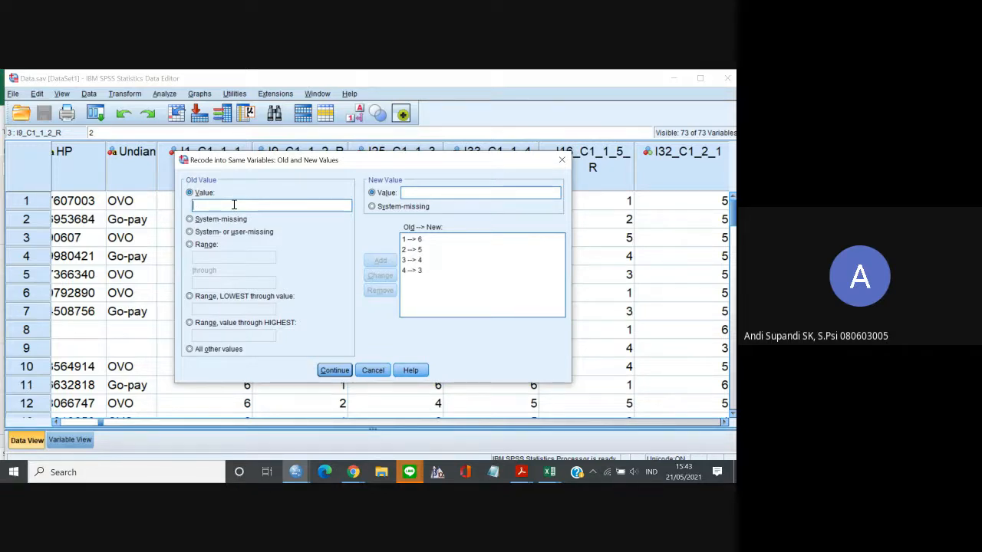
Add the upper-scale value mappings 5 to 2 and 6 to 1.
type("5")
left_click(419, 192)
type("2")
left_click(380, 260)
type("6")
left_click(429, 192)
type("1")
left_click(381, 260)
Accept the value mappings and run the recode, minimizing the output viewer to return to the data.
left_click(335, 370)
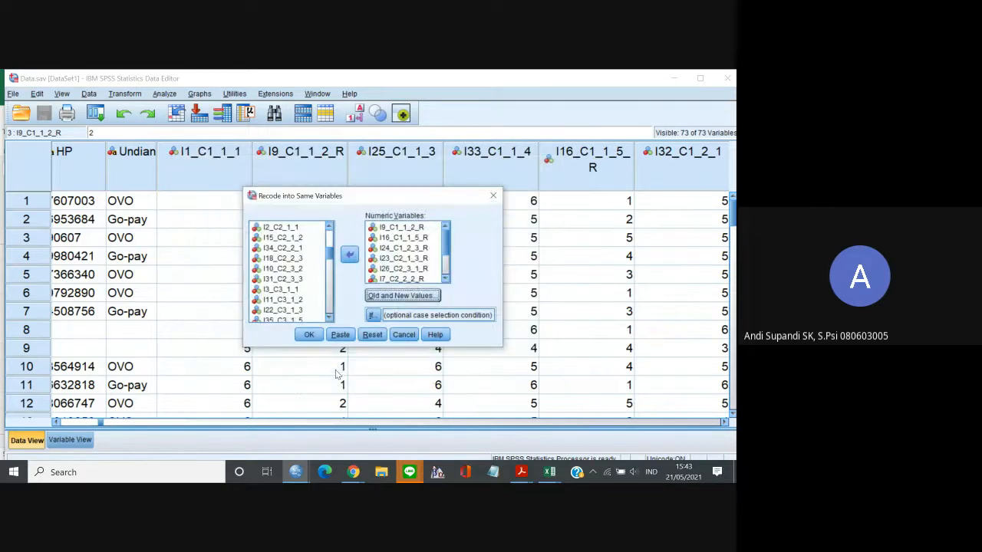
left_click(308, 335)
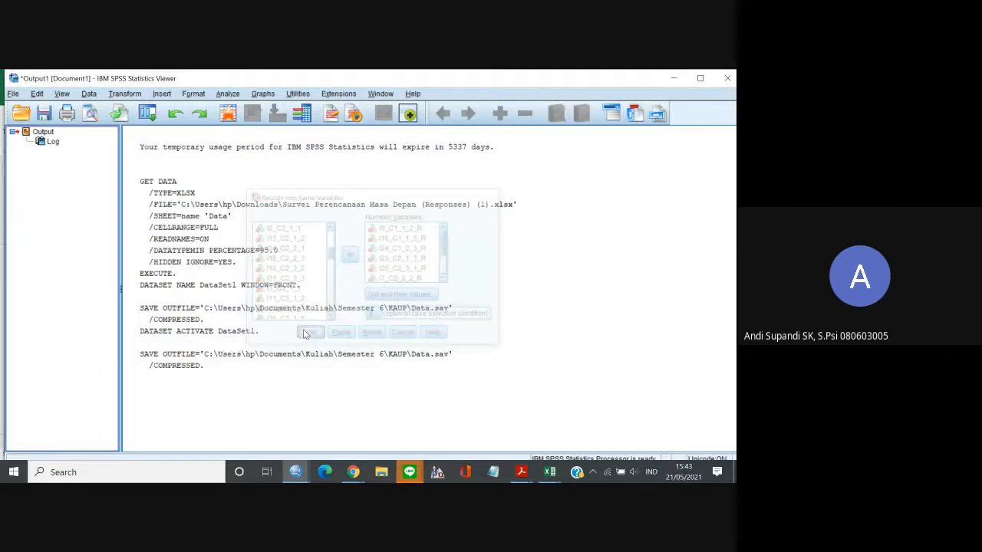
left_click(674, 78)
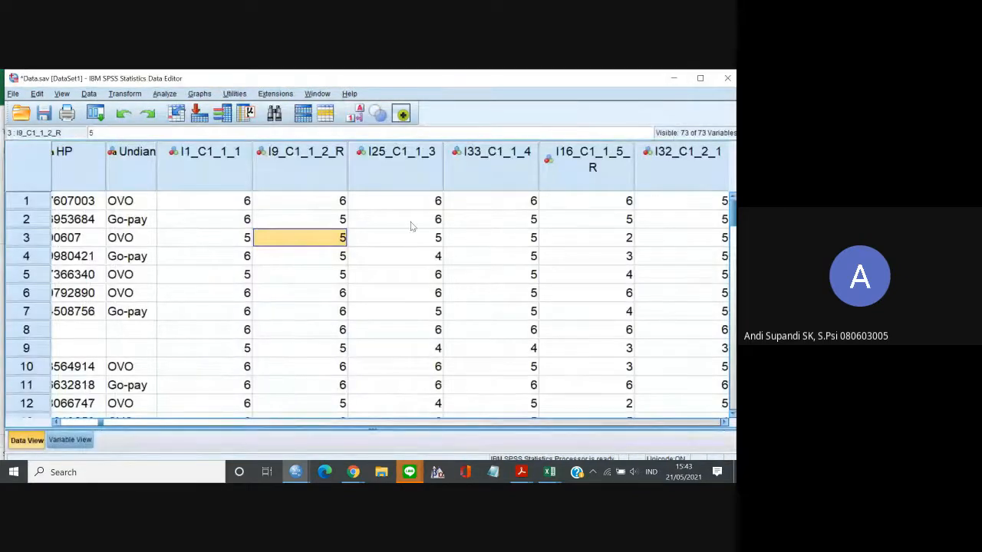
Examine case 1's responses after the recode, from I9_C1_1_2_R across the C1 items to I15_C2_1_2.
left_click(336, 202)
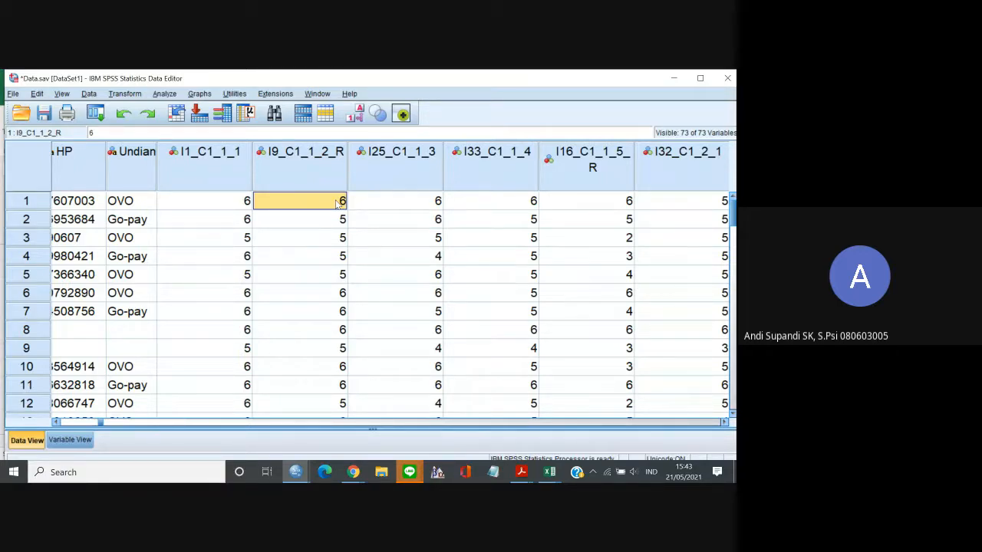
key("Right")
key("Right")
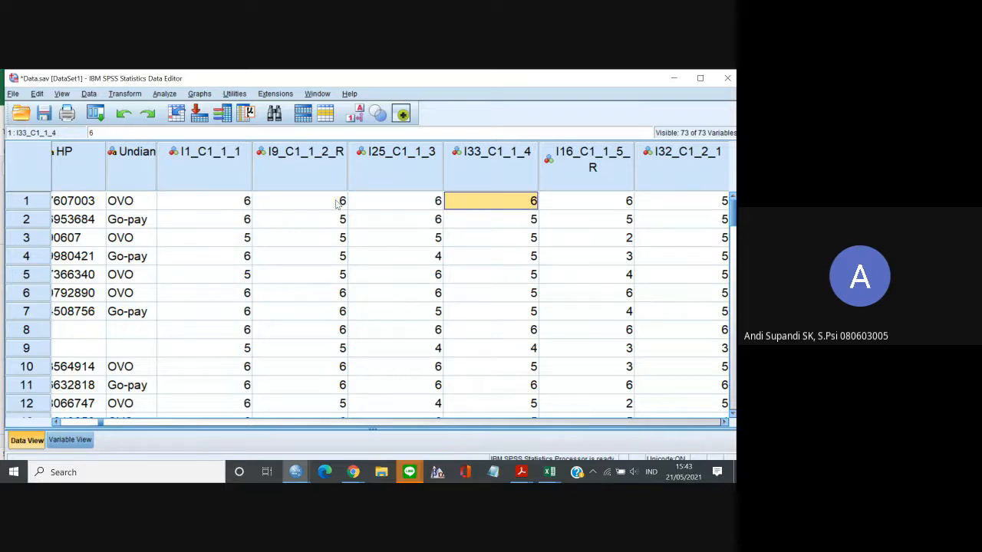
key("Right")
key("Right")
key("Right")
key("Right")
key("Right")
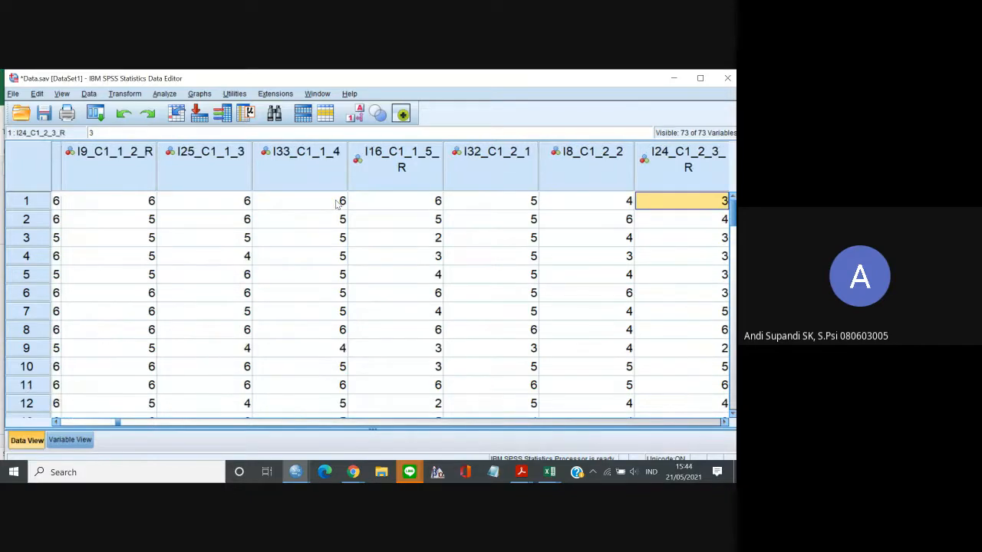
key("Right")
key("Right")
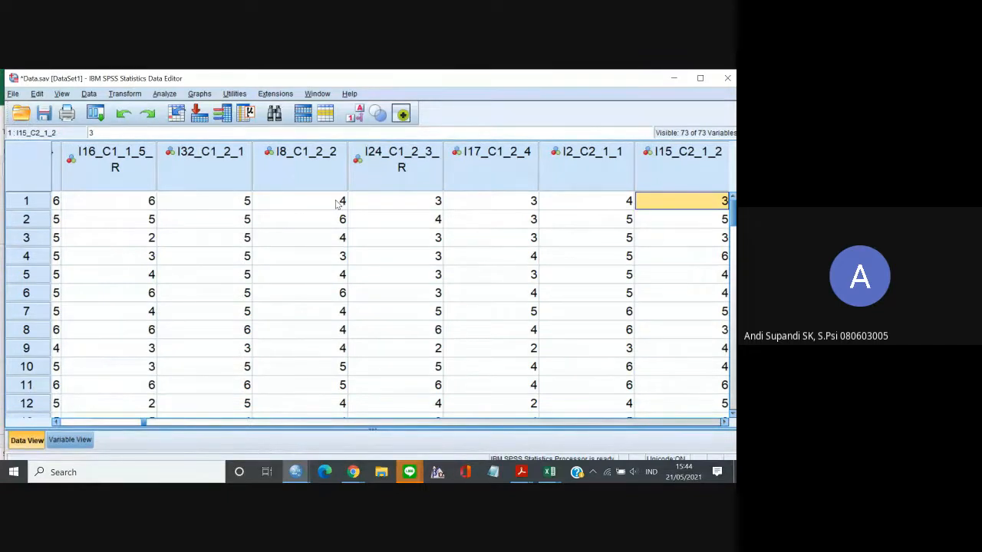
Examine case 1's responses across the C2 items, from I2_C2_1_1 through I31_C2_3_3.
key("Right")
key("Right")
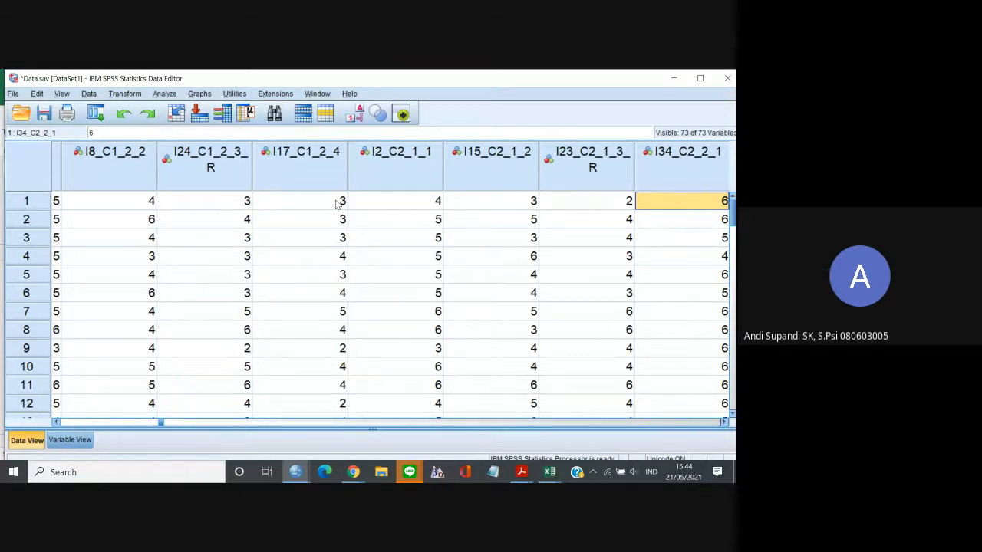
key("Right")
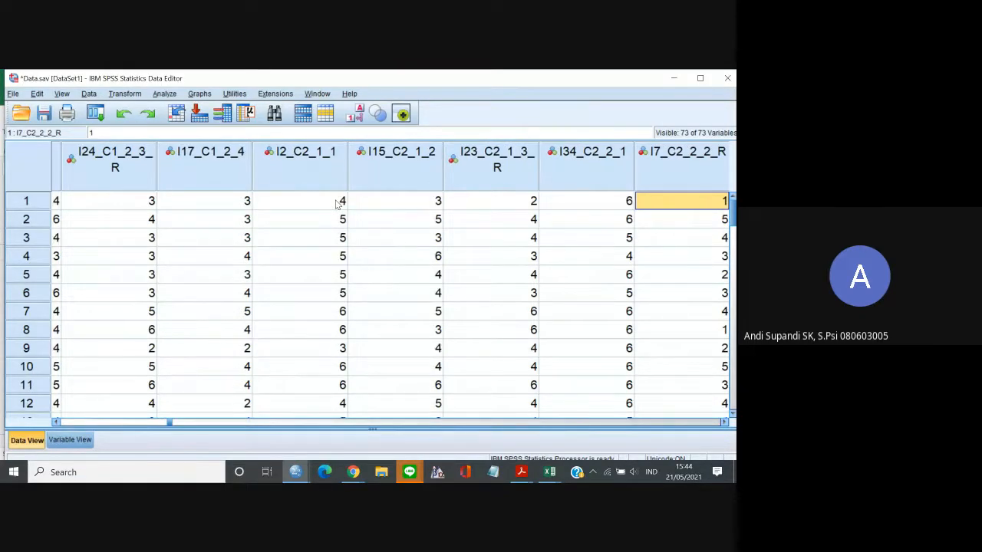
key("Left")
key("Left")
key("Left")
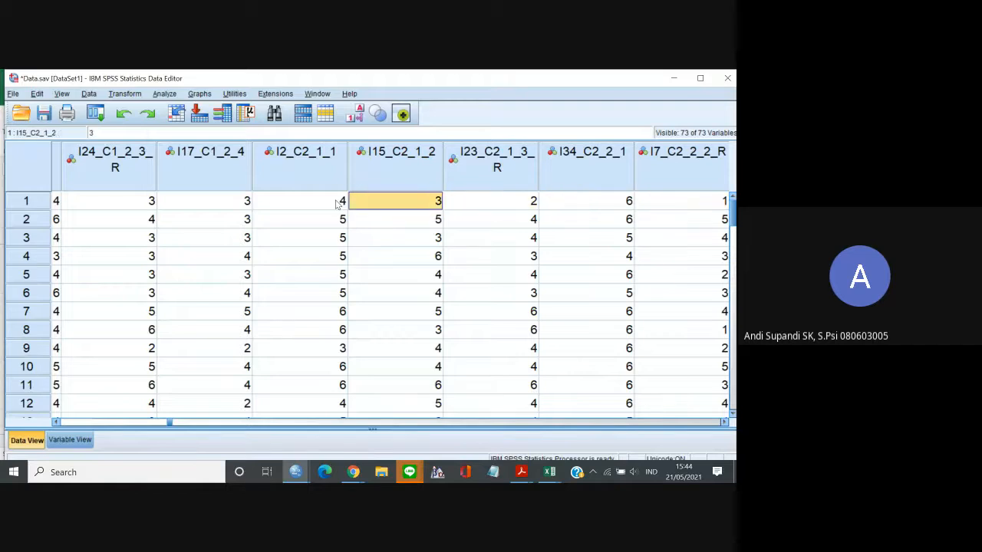
key("Left")
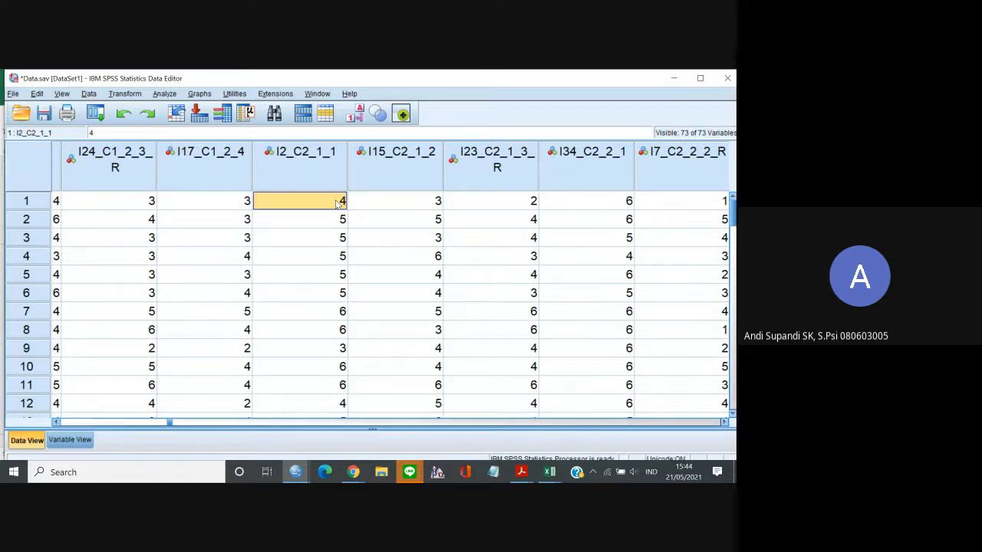
key("Right")
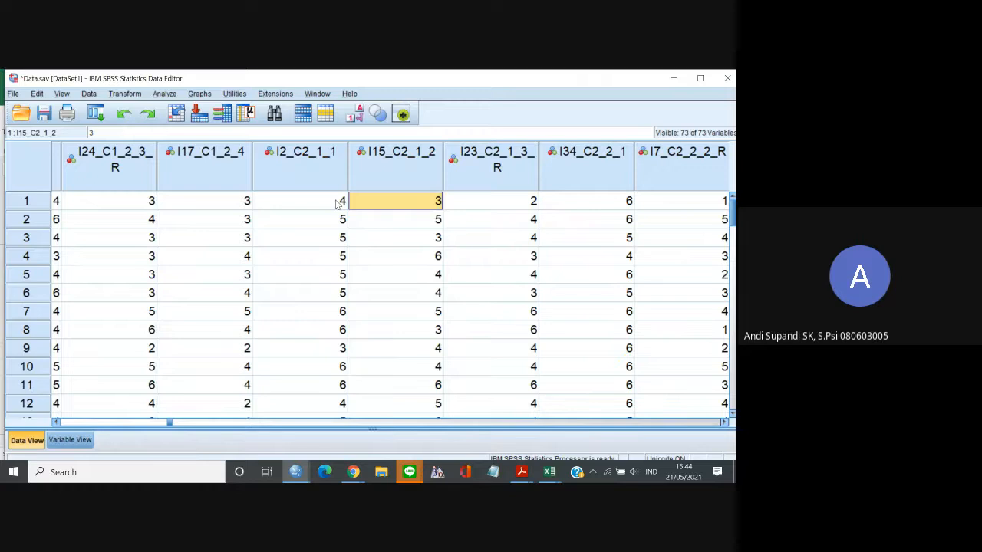
key("Right")
key("Right")
key("Right")
key("Right")
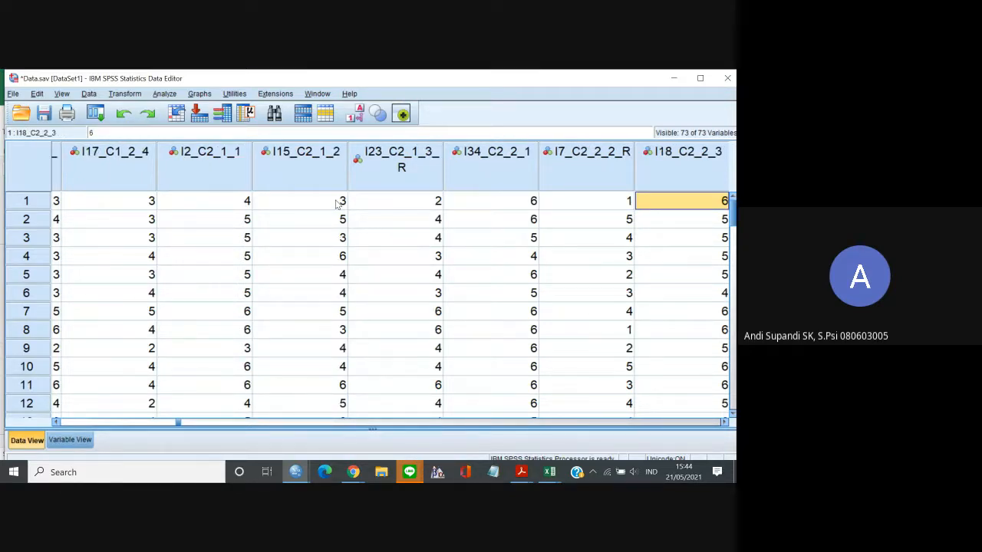
key("Right")
key("Right")
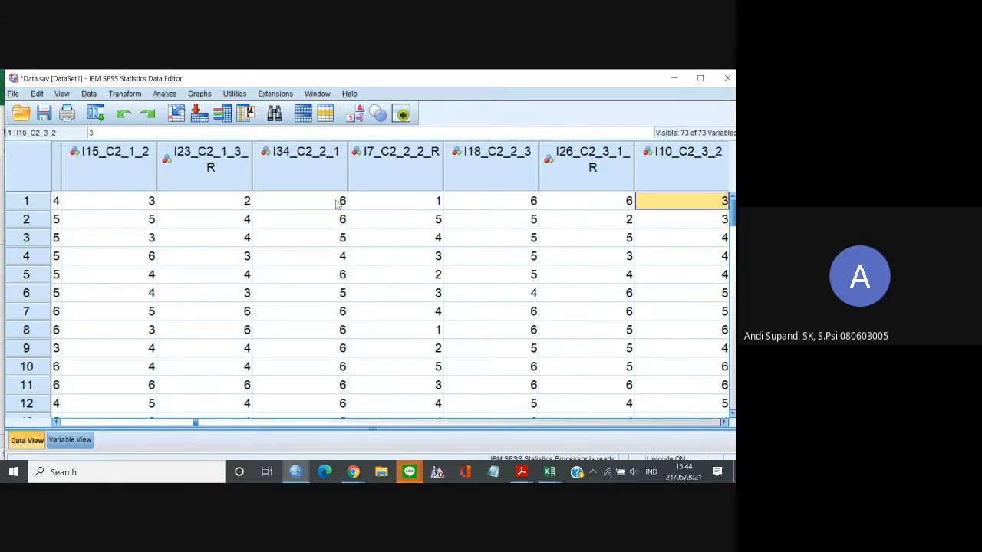
key("Right")
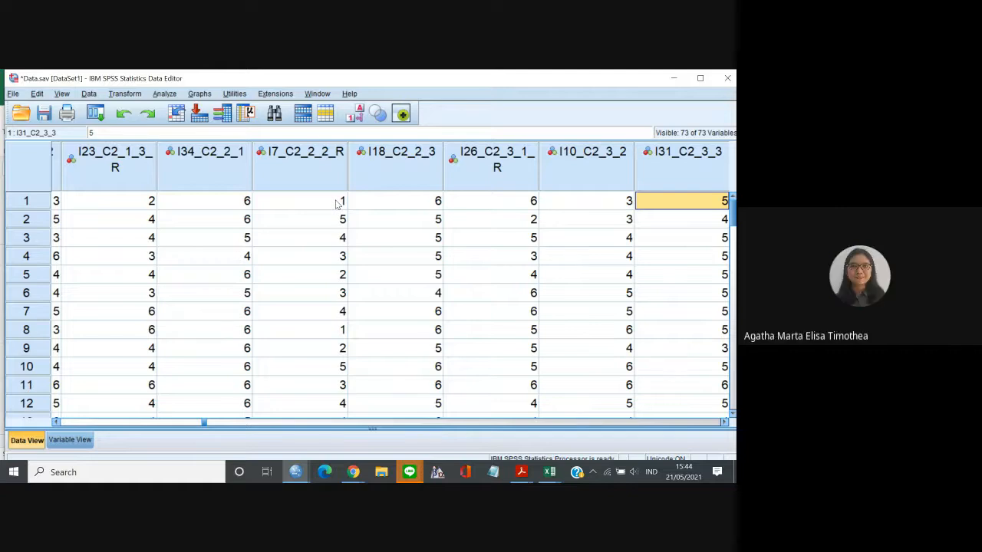
Inspect the recoded I7_C2_2_2_R column, reading the responses of cases 1 to 6.
left_click(330, 180)
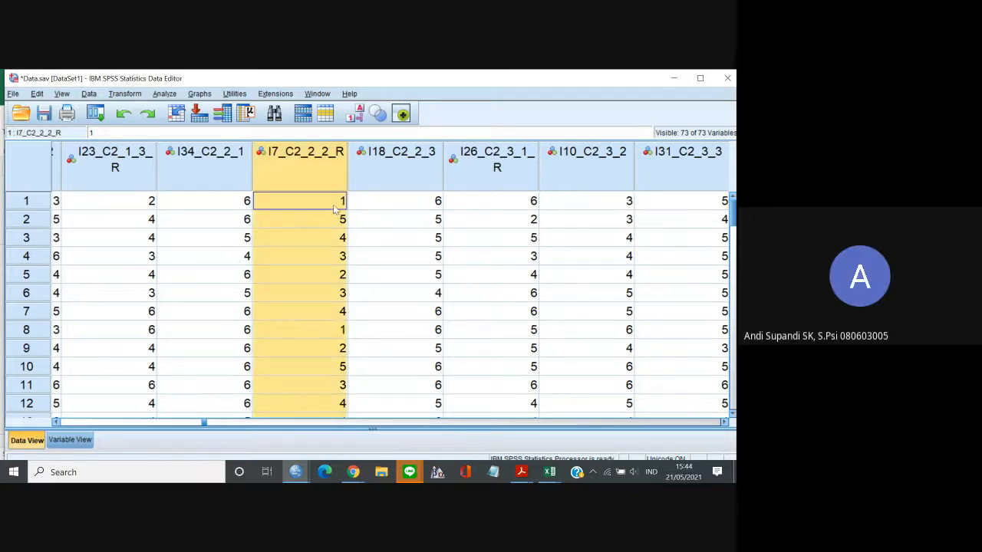
left_click(335, 206)
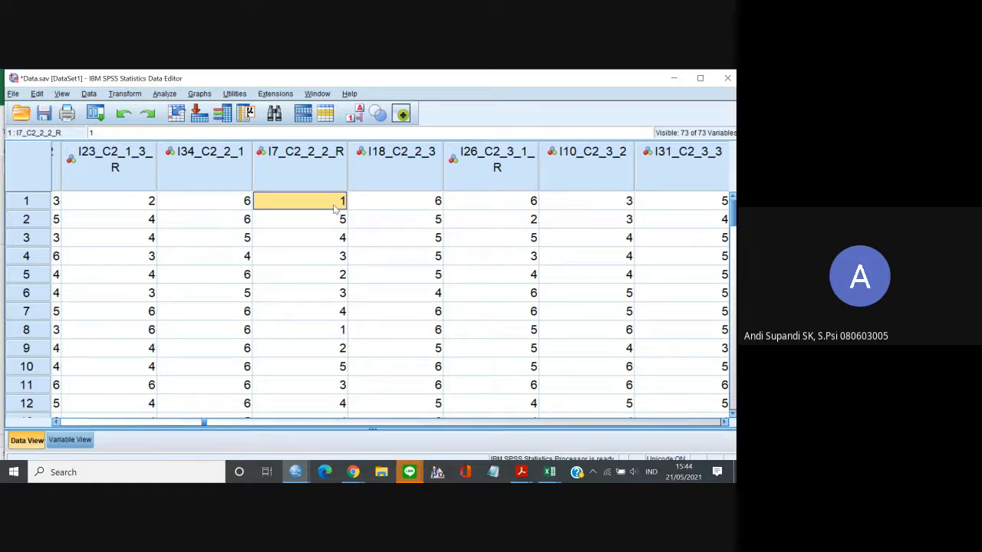
key("Down")
key("Down")
key("Down")
key("Down")
key("Down")
key("Down")
key("Down")
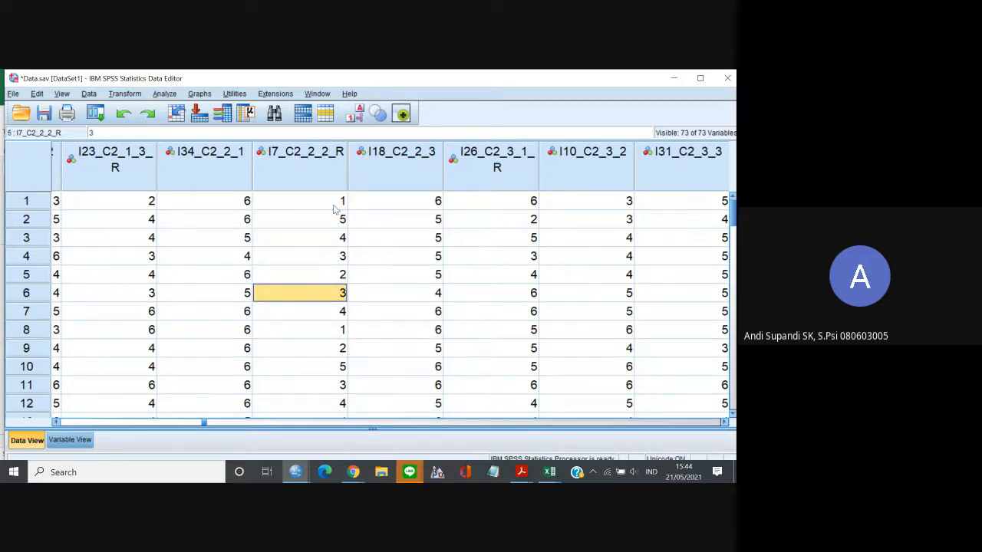
key("Up")
key("Up")
key("Up")
key("Up")
key("Up")
key("Up")
key("Up")
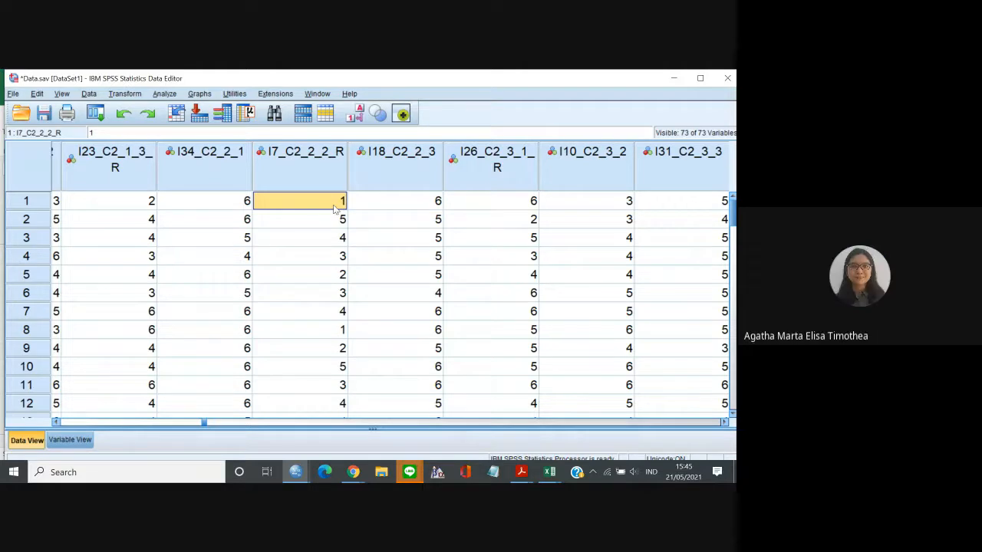
Review case 1's responses on the items surrounding I7_C2_2_2_R, between I23_C2_1_3_R and I31_C2_3_3.
key("Right")
key("Right")
key("Right")
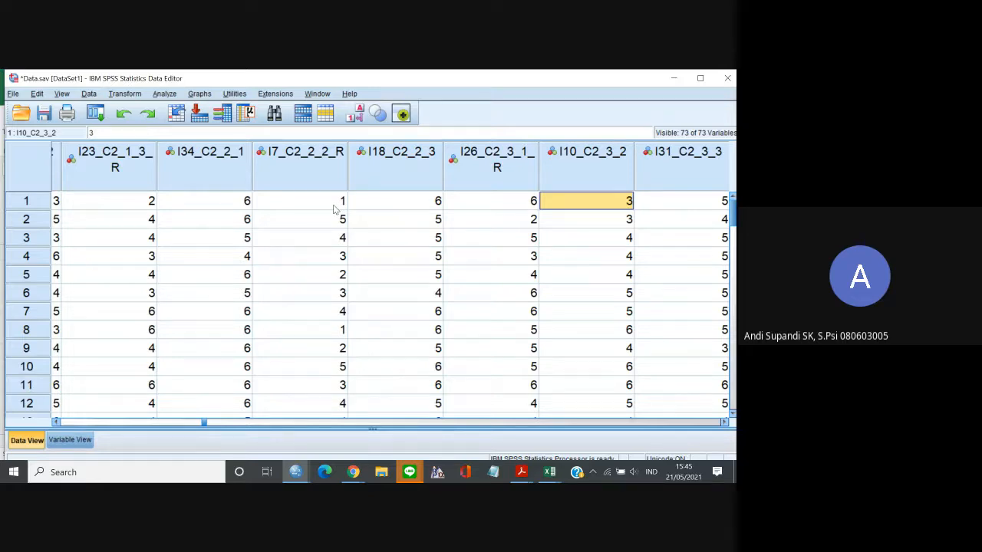
key("Right")
key("Right")
key("Left")
key("Left")
key("Left")
key("Left")
key("Left")
key("Left")
key("Left")
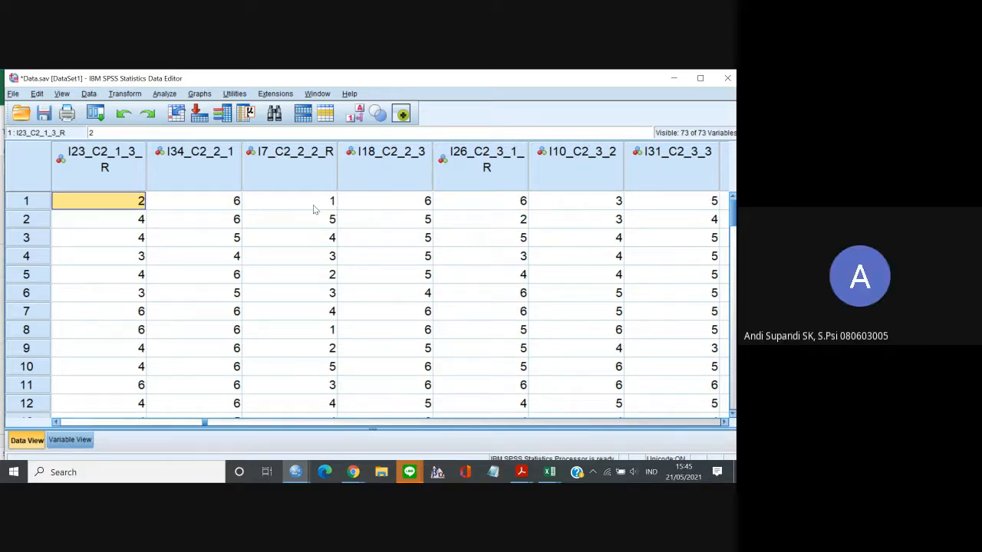
Compare the reverse item I7_C2_2_2_R with its neighbouring items I34_C2_2_1 and I18_C2_2_3.
left_click(254, 203)
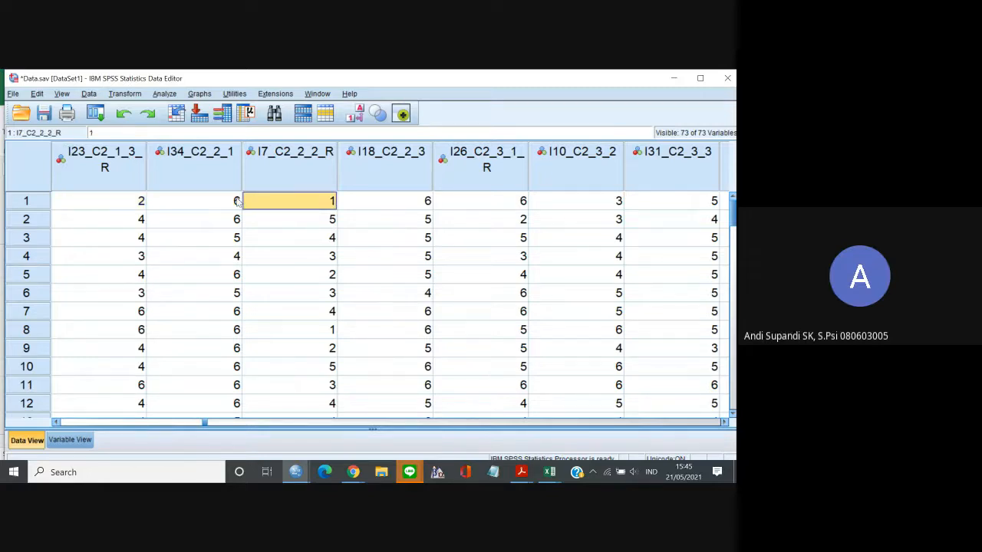
key("Left")
key("Right")
left_click(355, 204)
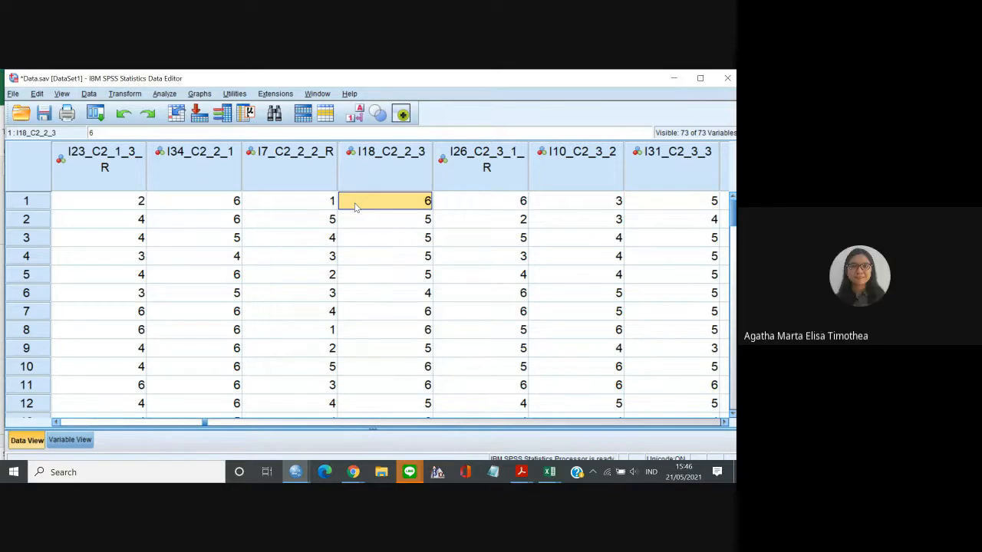
left_click(226, 169)
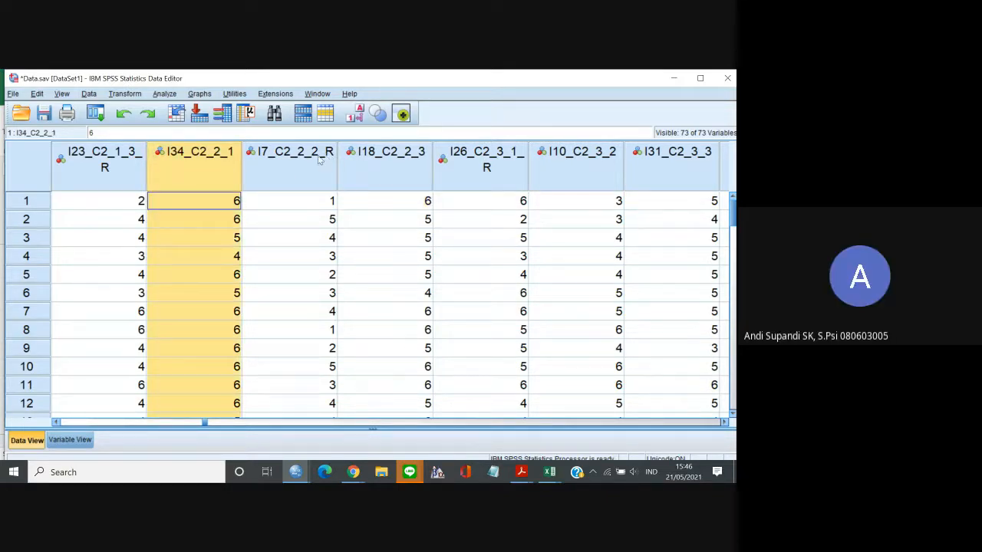
left_click(276, 167)
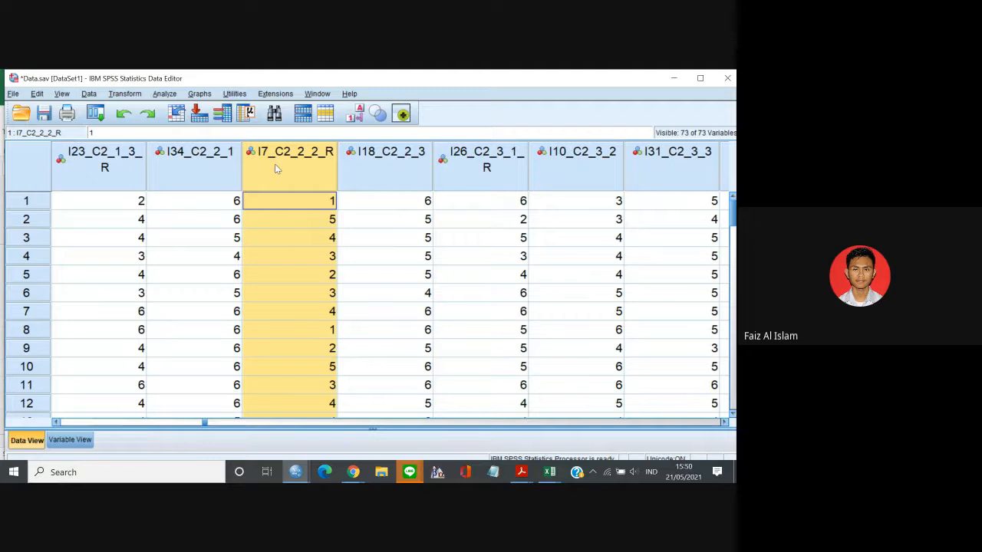
Read the I7_C2_2_2_R responses from case 1 to case 15, comparing case 14 with its I34_C2_2_1 response.
left_click(290, 205)
key("Down")
key("Down")
key("Down")
key("Down")
key("Down")
key("Down")
key("Down")
key("Down")
key("Down")
key("Down")
key("Down")
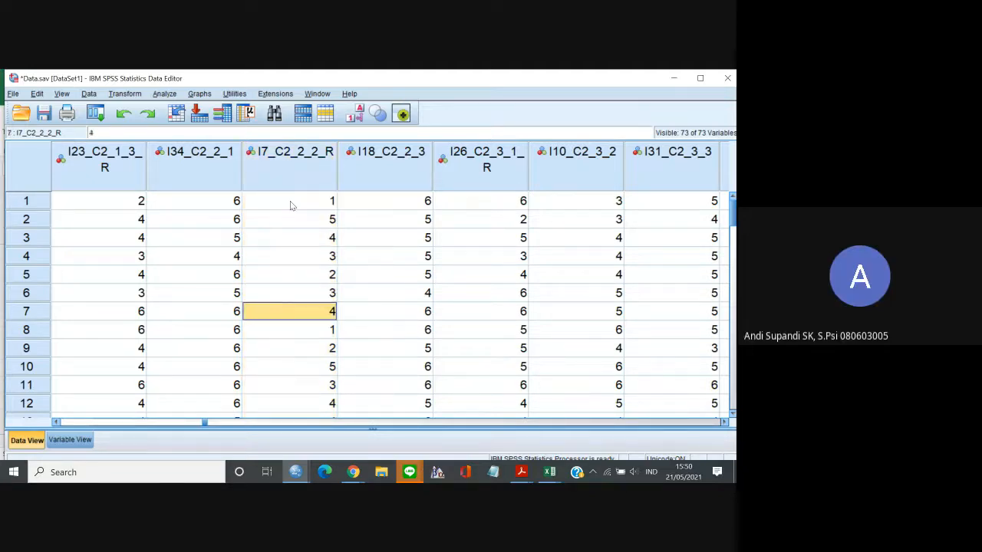
key("Down")
key("Down")
key("Down")
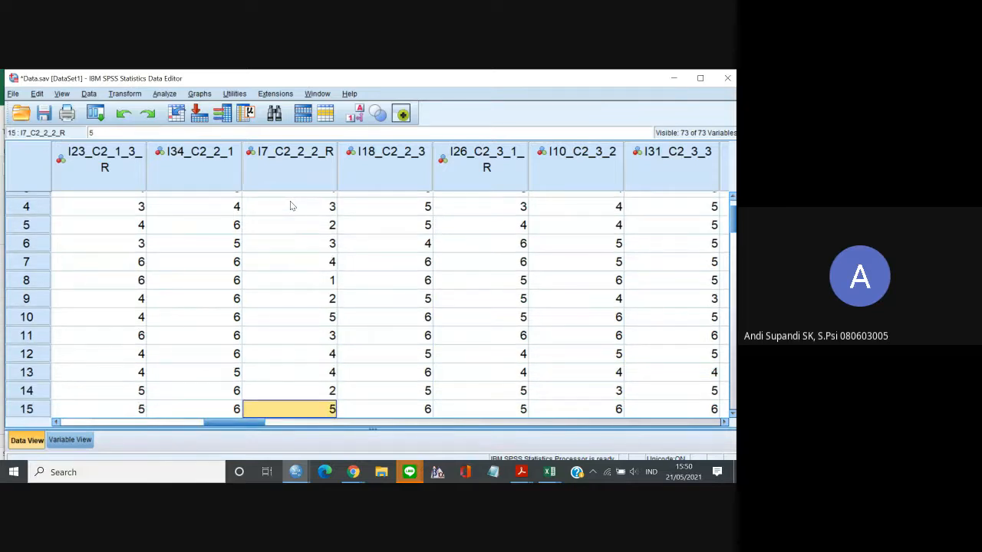
key("Up")
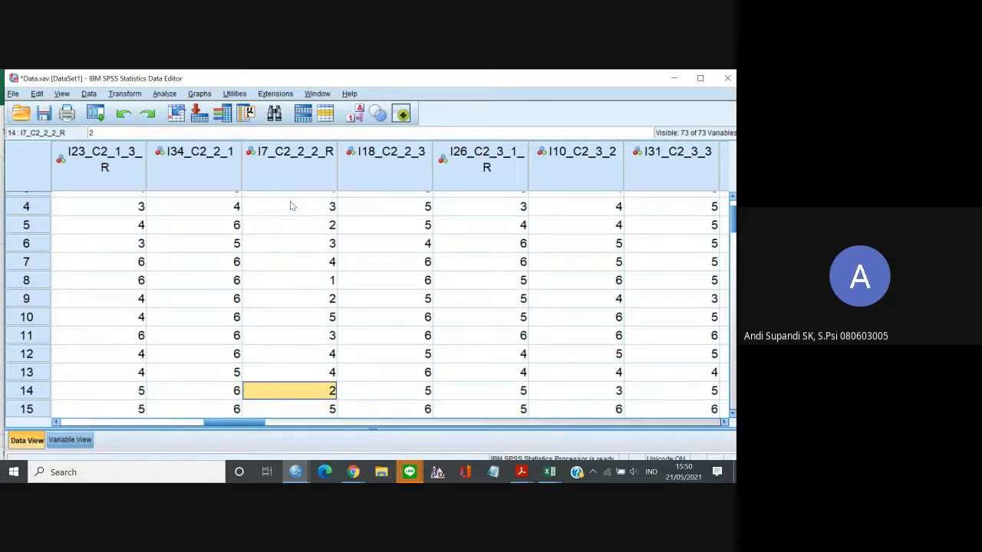
key("Left")
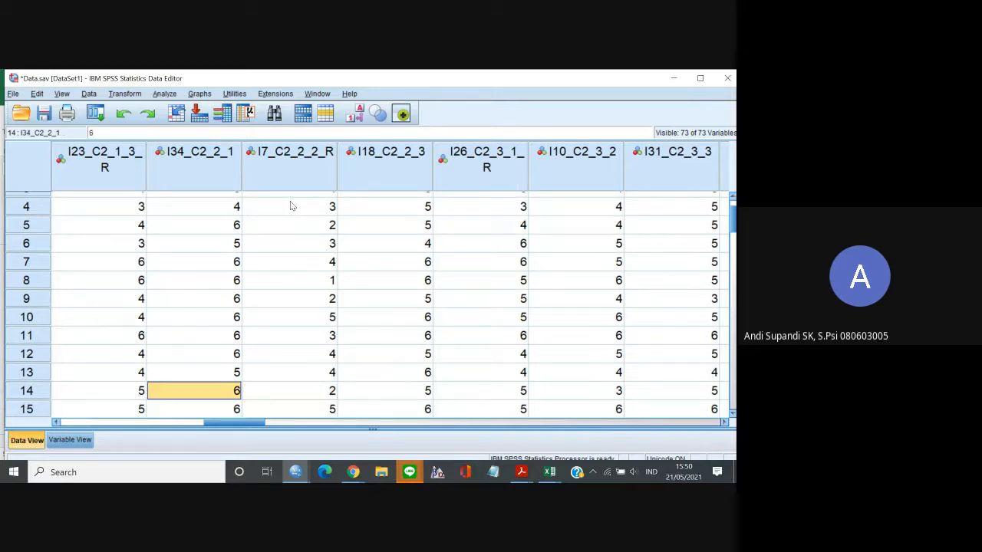
key("Right")
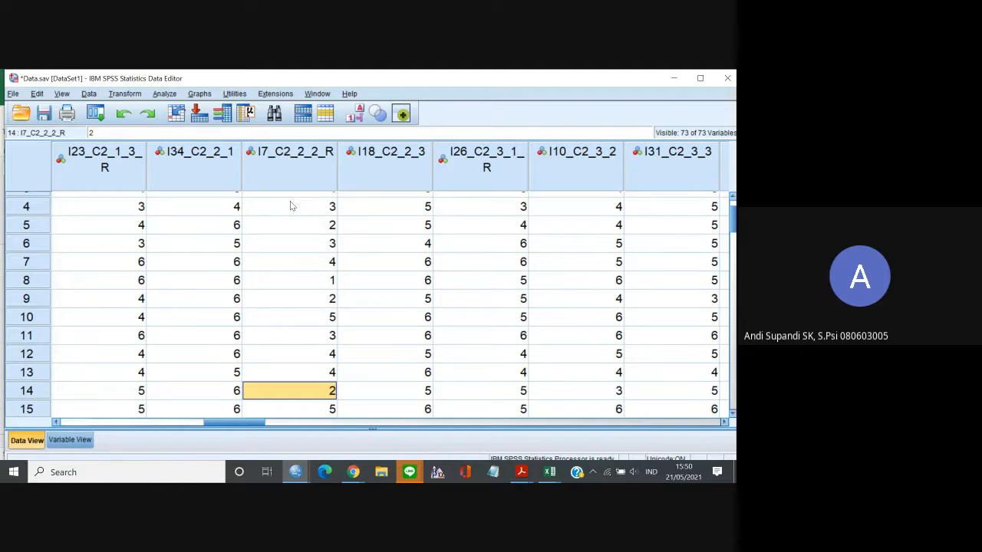
Examine the I7_C2_2_2_R responses from case 15 to case 27 against the adjacent C2 items.
key("Down")
key("Down")
key("Down")
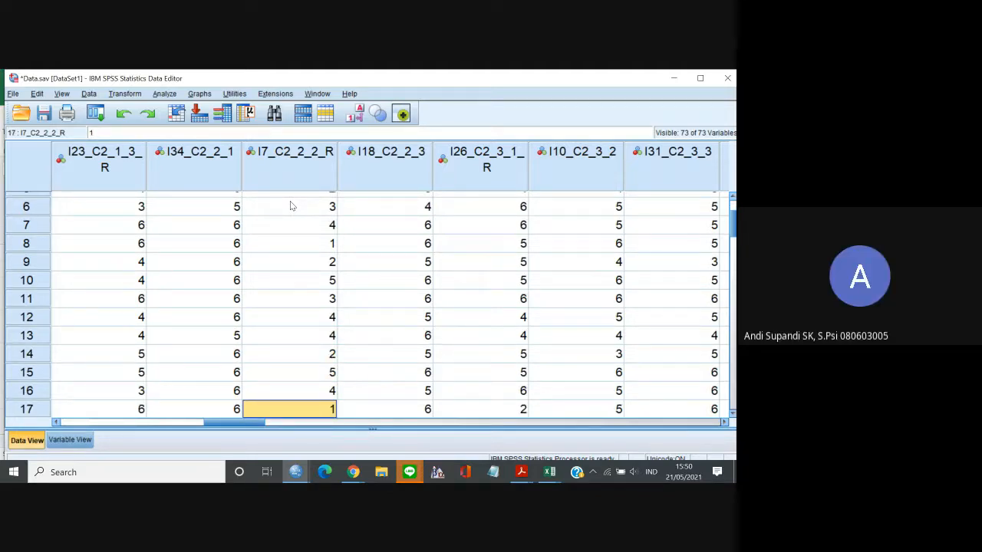
key("Down")
key("Down")
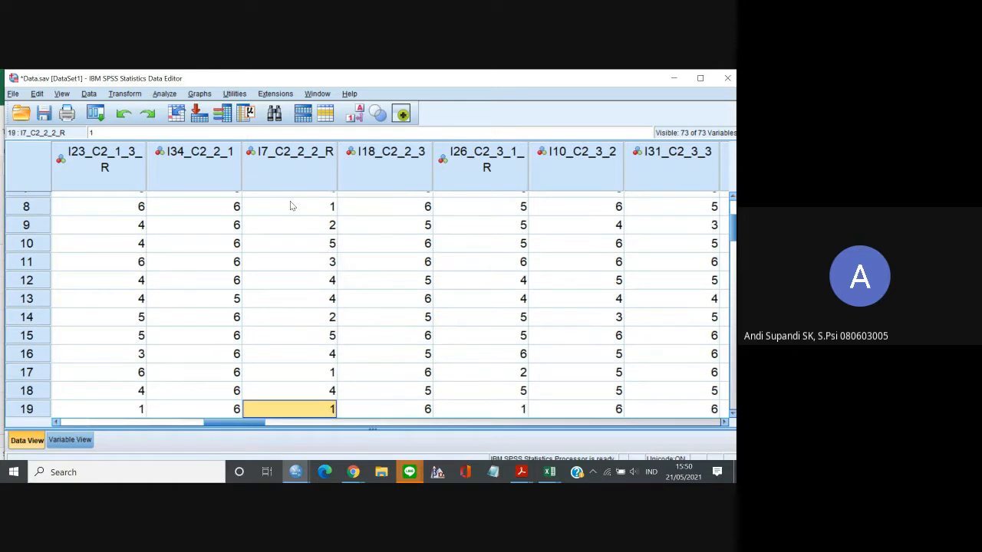
key("Down")
key("Up")
key("Down")
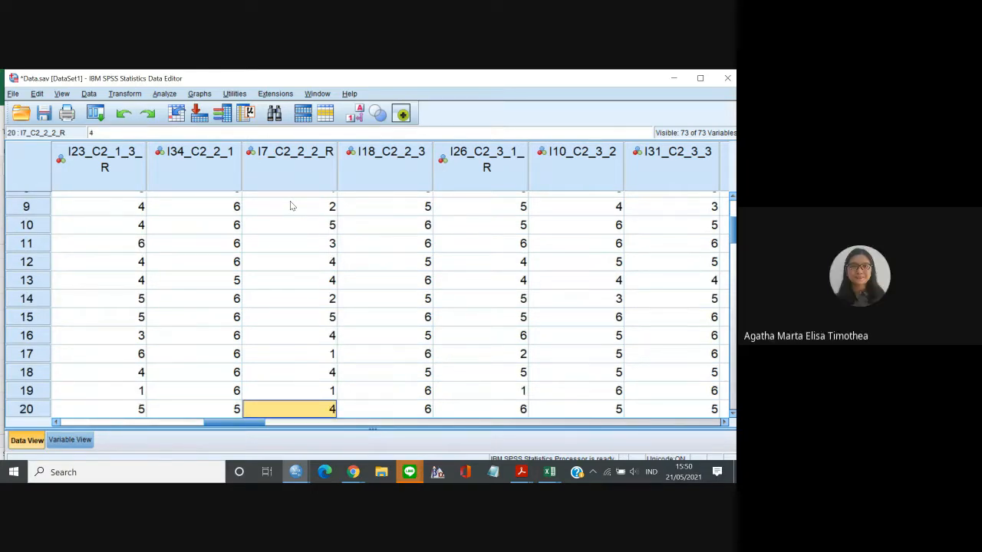
key("Down")
key("Down")
key("Down")
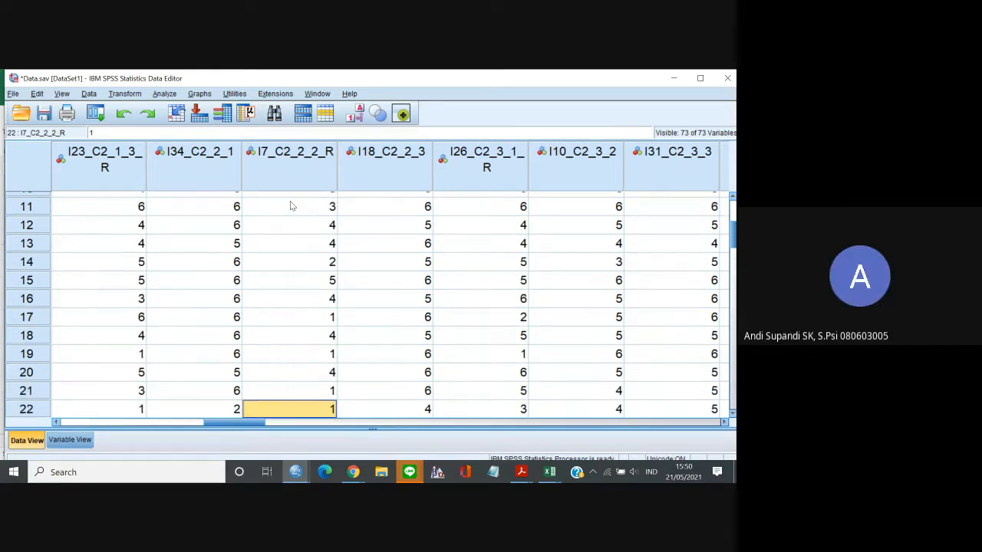
key("Up")
key("Down")
key("Down")
key("Down")
key("Down")
key("Down")
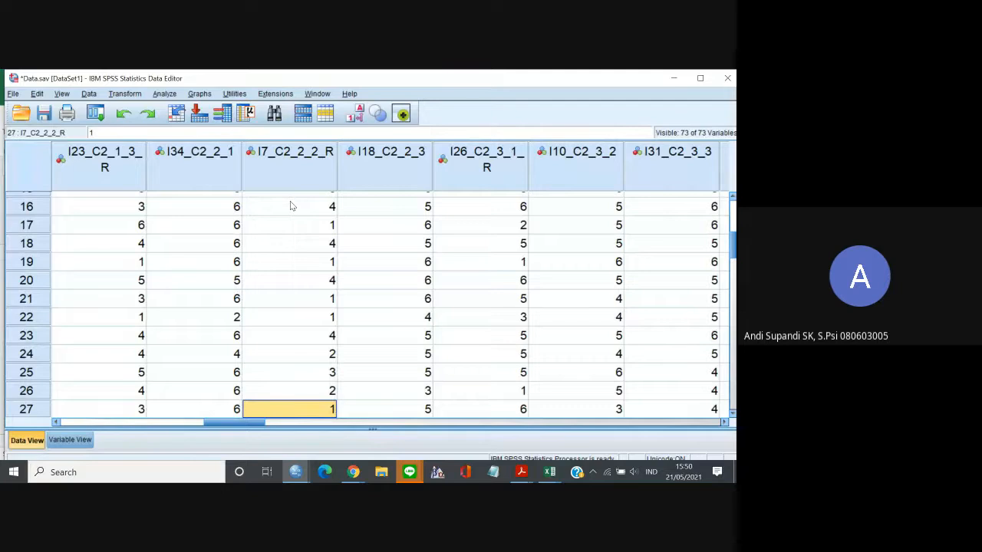
Examine the I7_C2_2_2_R responses from case 28 to case 45 against the adjacent C2 items.
key("Down")
key("Down")
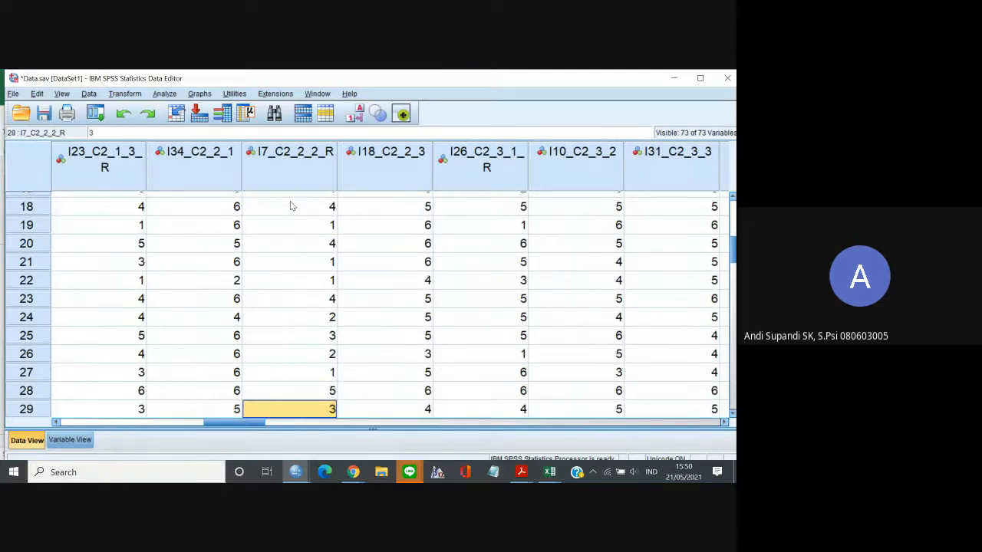
key("Down")
key("Down")
key("Down")
key("Down")
key("Down")
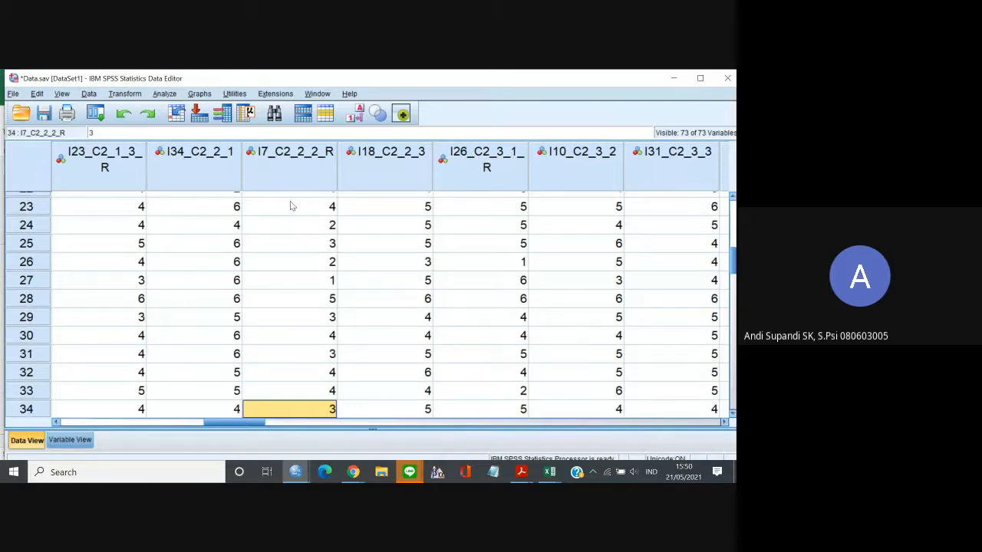
key("Down")
key("Down")
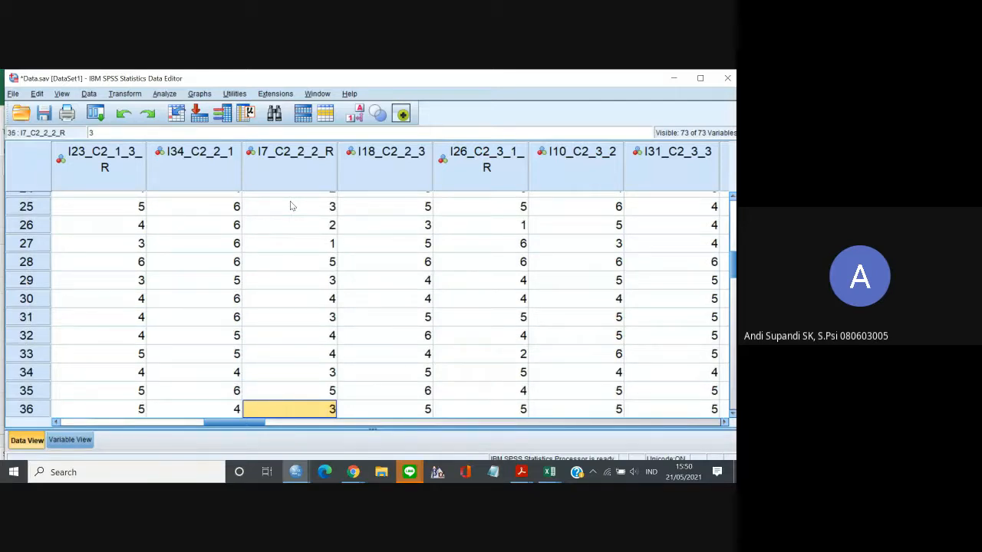
key("Down")
key("Down")
key("Down")
key("Down")
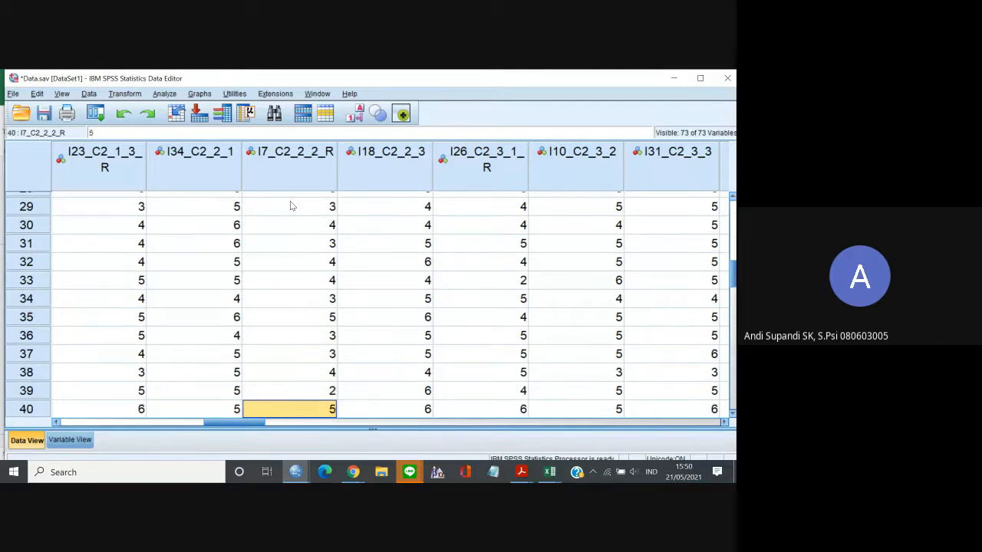
key("Up")
key("Down")
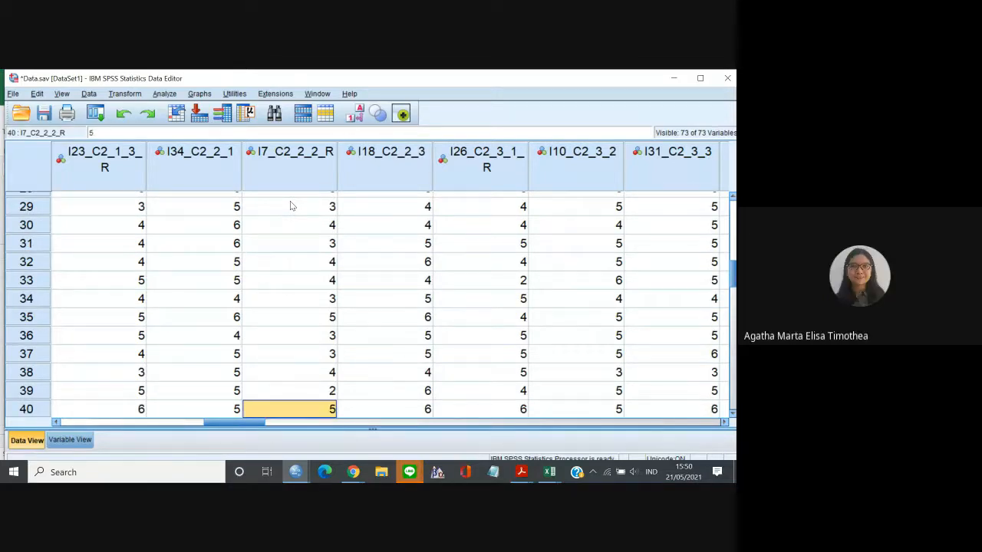
key("Down")
key("Down")
key("Up")
key("Down")
key("Down")
key("Down")
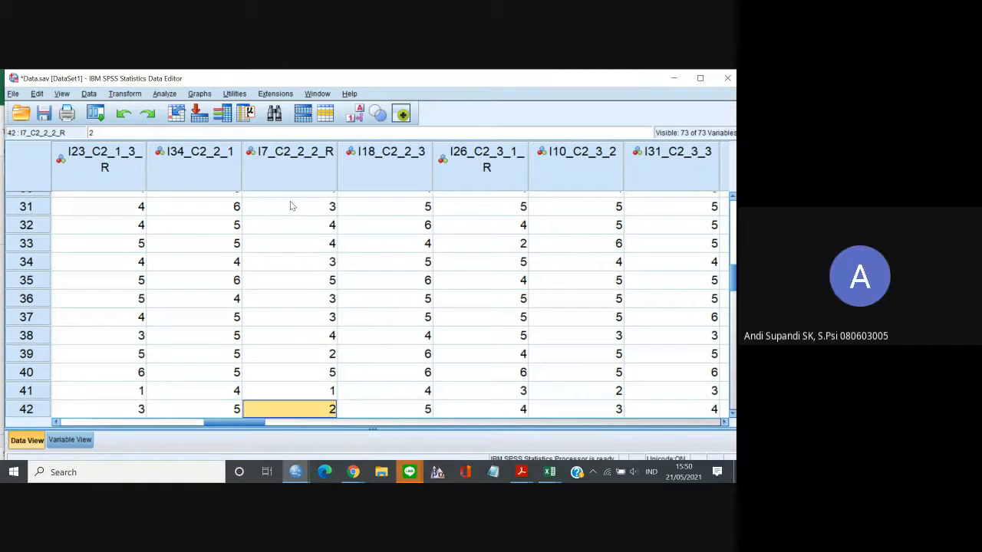
key("Down")
key("Down")
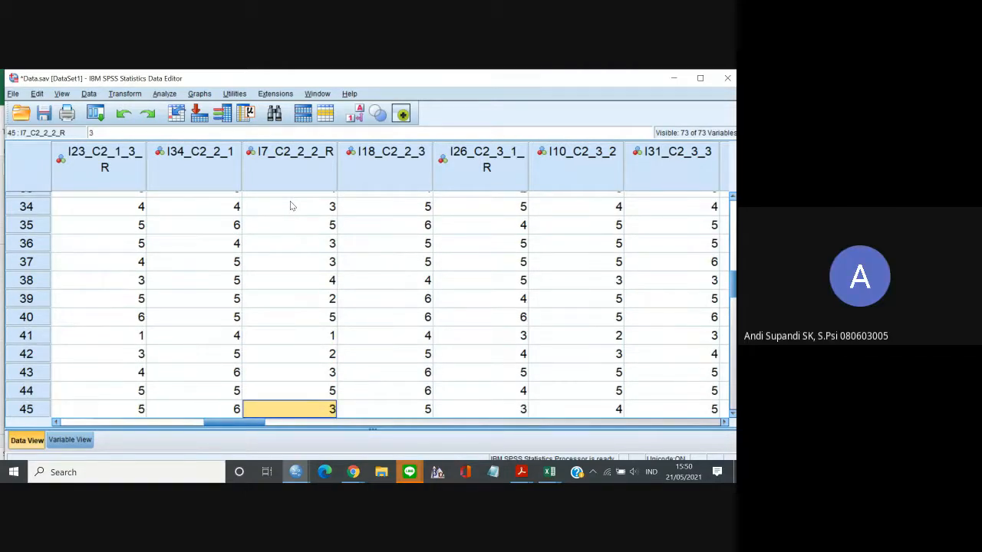
Examine the I7_C2_2_2_R responses from case 46 to case 51 against the adjacent C2 items.
key("Down")
key("Down")
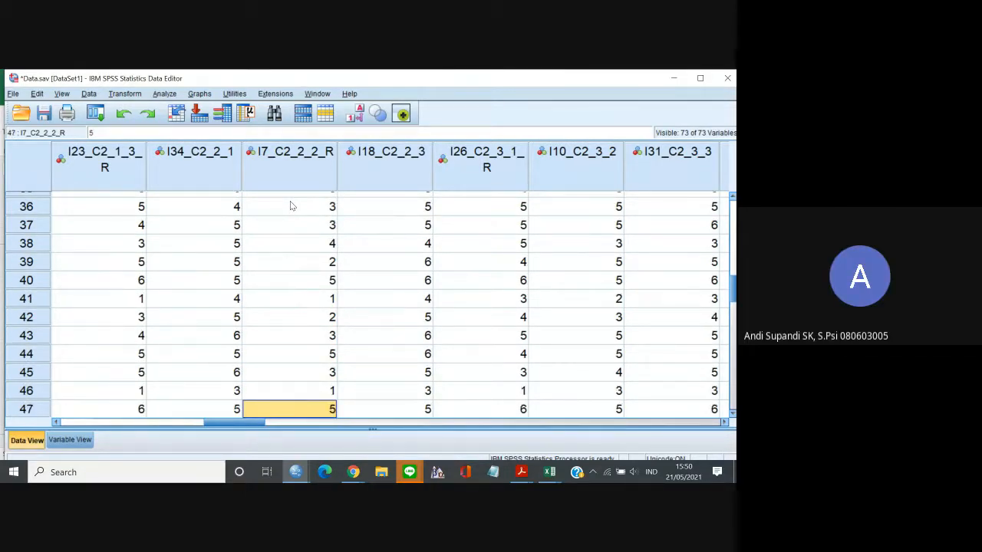
key("Down")
key("Down")
key("Down")
key("Down")
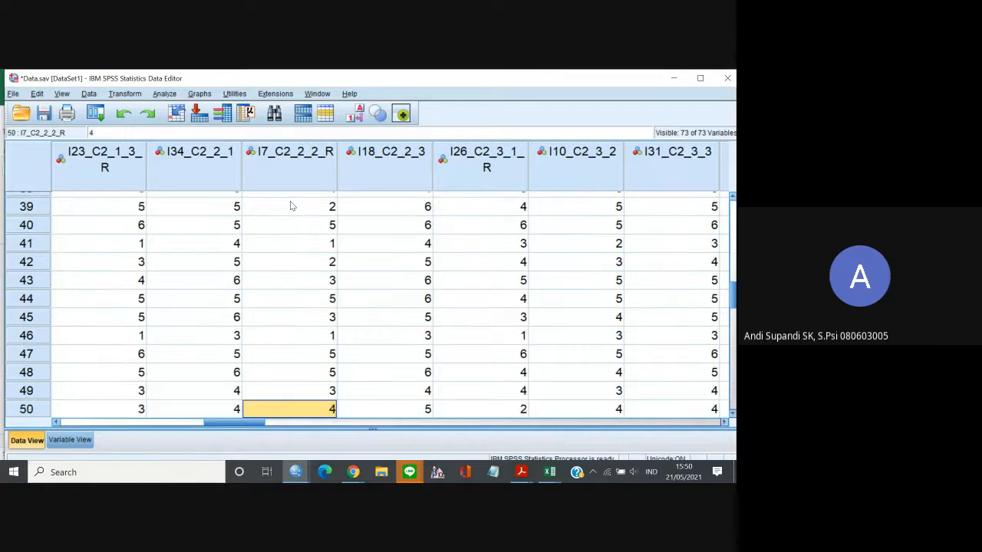
key("Up")
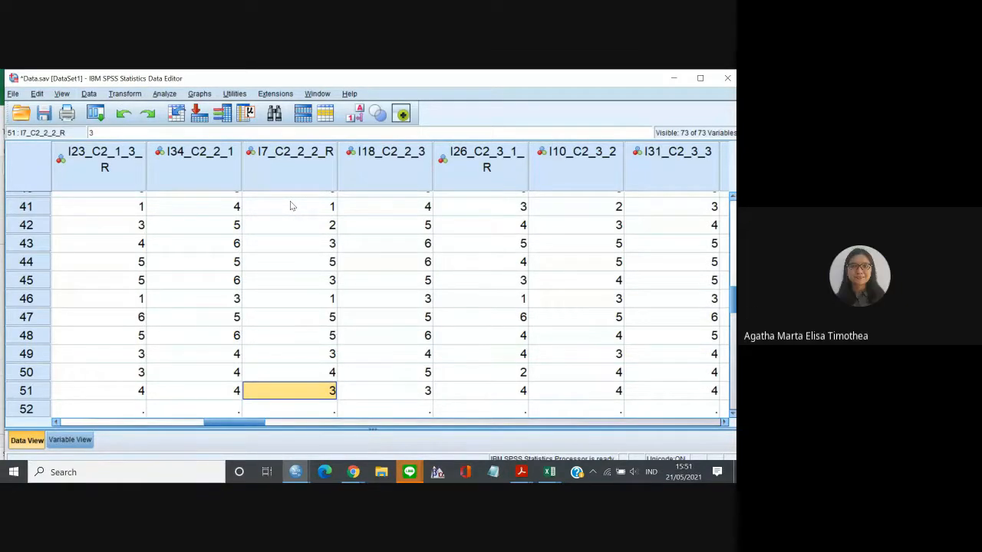
Review the I7_C2_2_2_R responses from case 51 back to case 21, and go to case 21's Filter value.
key("Up")
key("Up")
key("Up")
key("Up")
key("Up")
key("Up")
key("Up")
key("Up")
key("Up")
key("Up")
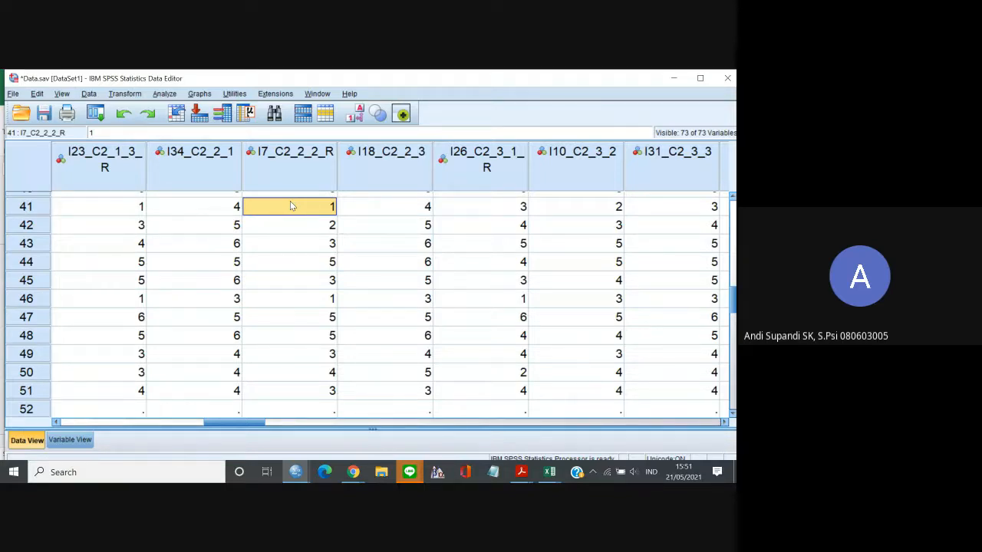
key("Up")
key("Up")
key("Up")
key("Up")
key("Up")
key("Up")
key("Up")
key("Up")
key("Up")
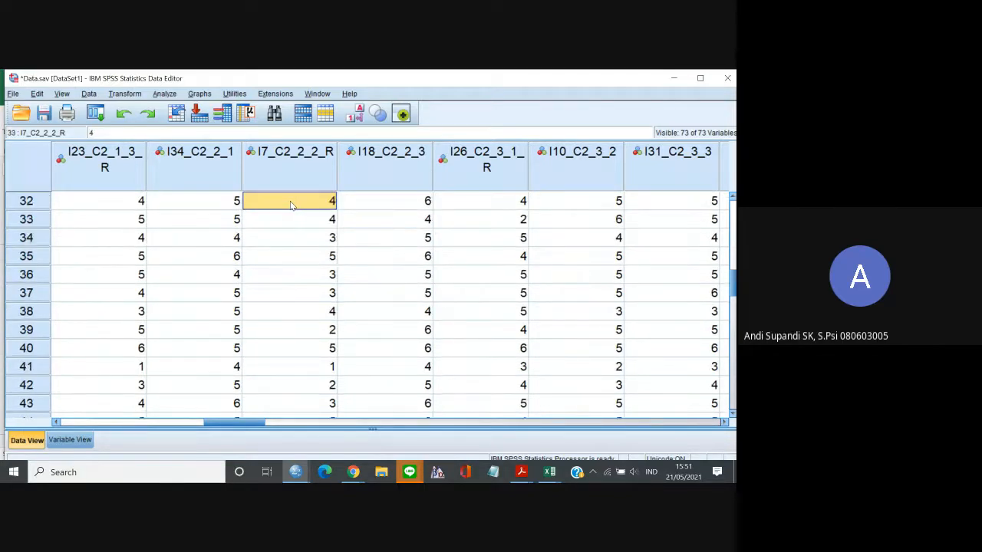
key("Up")
key("Up")
key("Up")
key("Up")
key("Up")
key("Up")
key("Up")
key("Up")
key("Up")
key("Up")
key("Up")
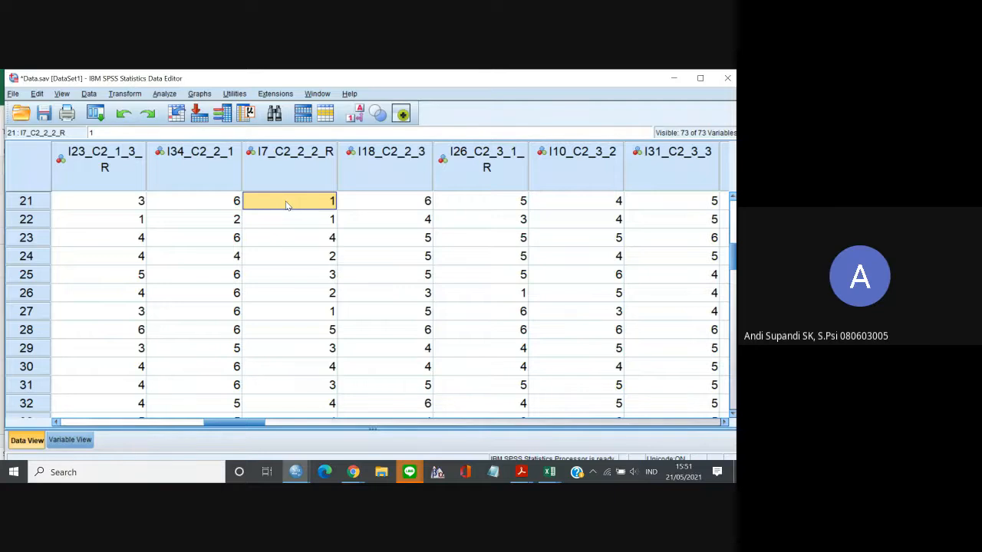
left_click(44, 200)
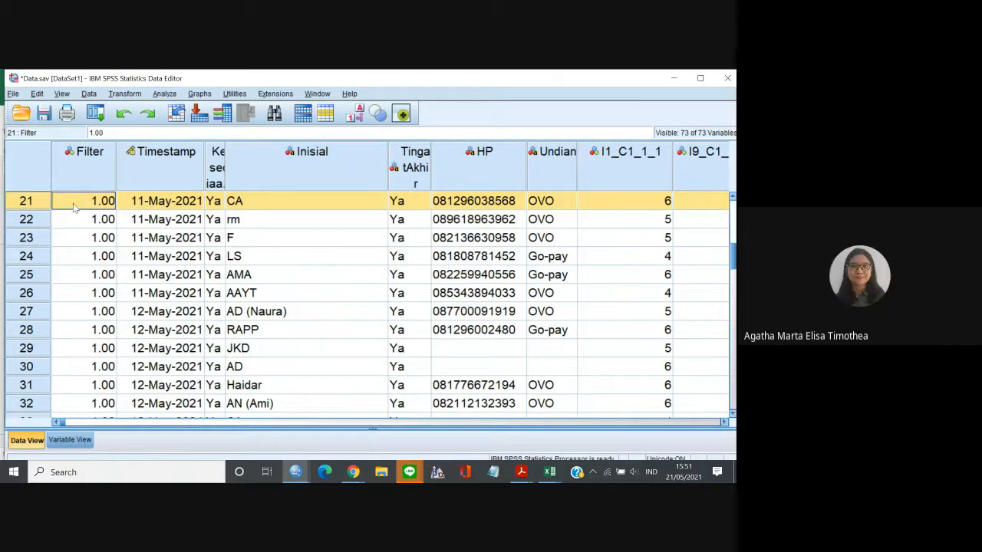
left_click(77, 207)
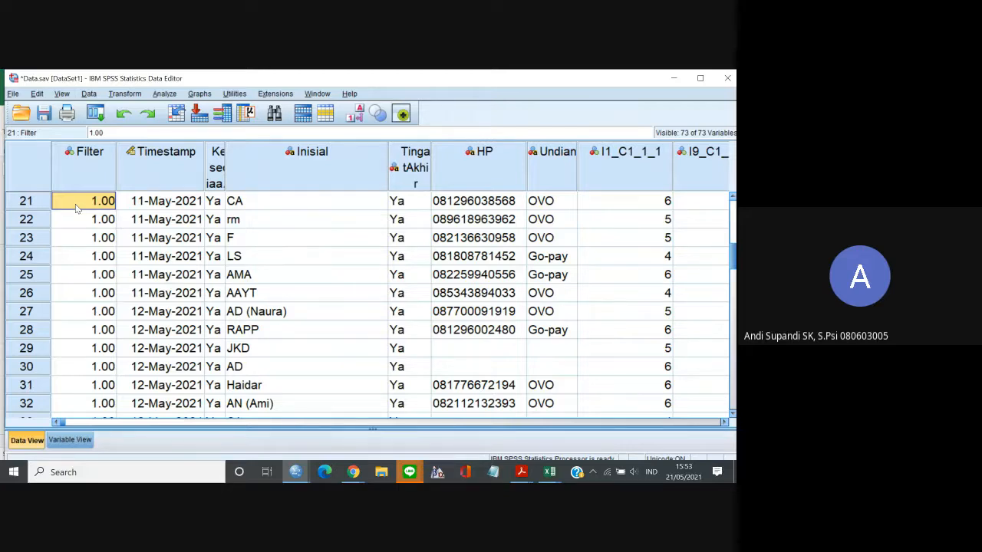
Switch to Chrome and search Google in a new tab for "multiple imputation".
left_click(356, 471)
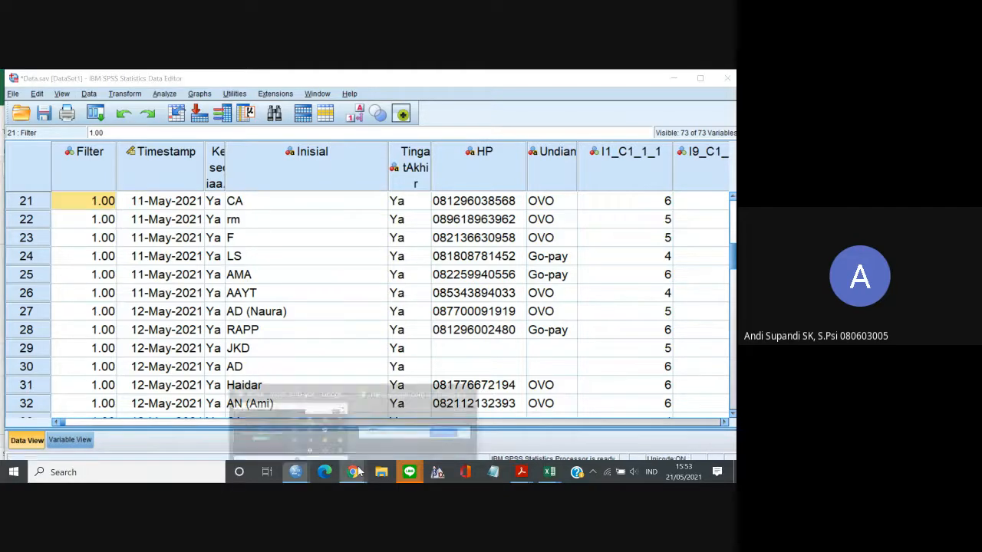
left_click(292, 418)
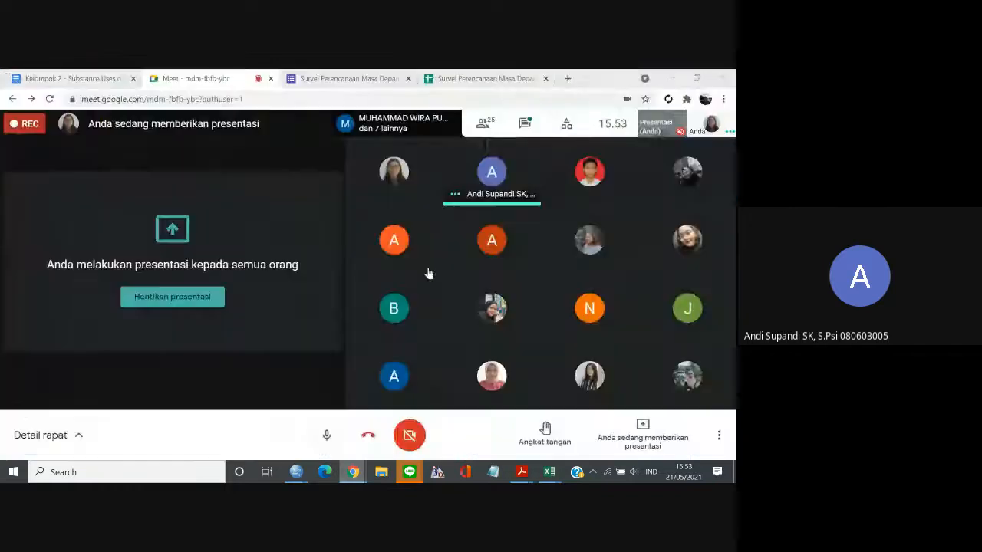
left_click(568, 79)
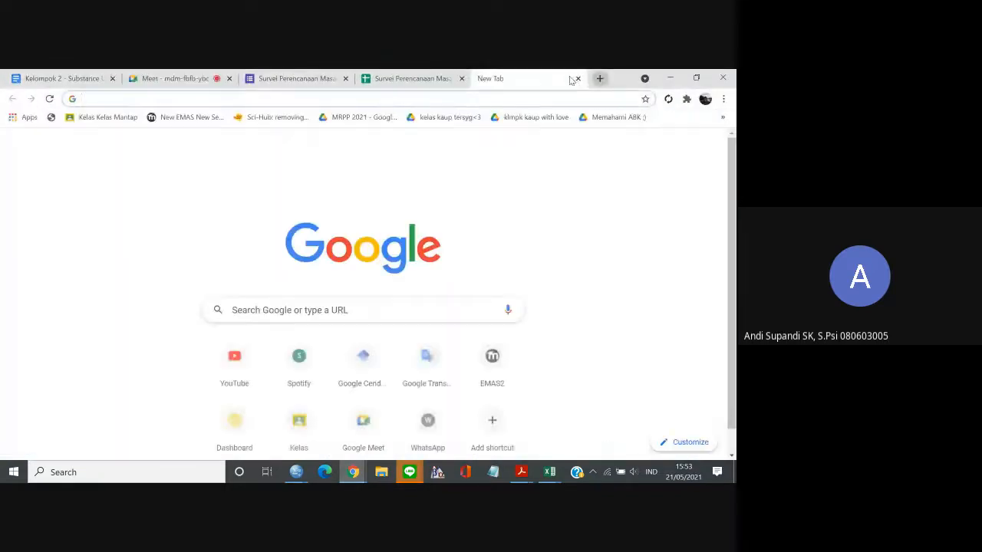
left_click(290, 305)
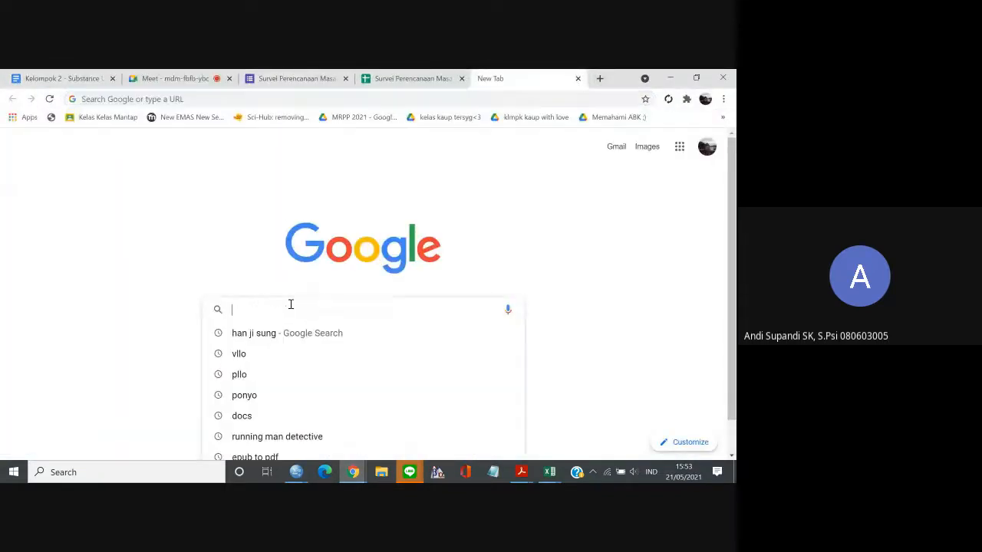
type("mult")
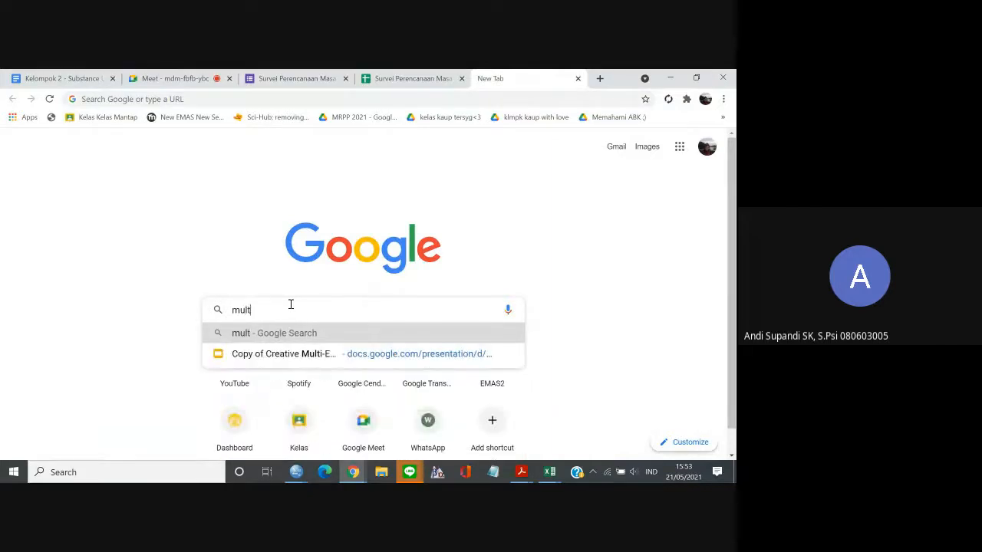
type("iple i")
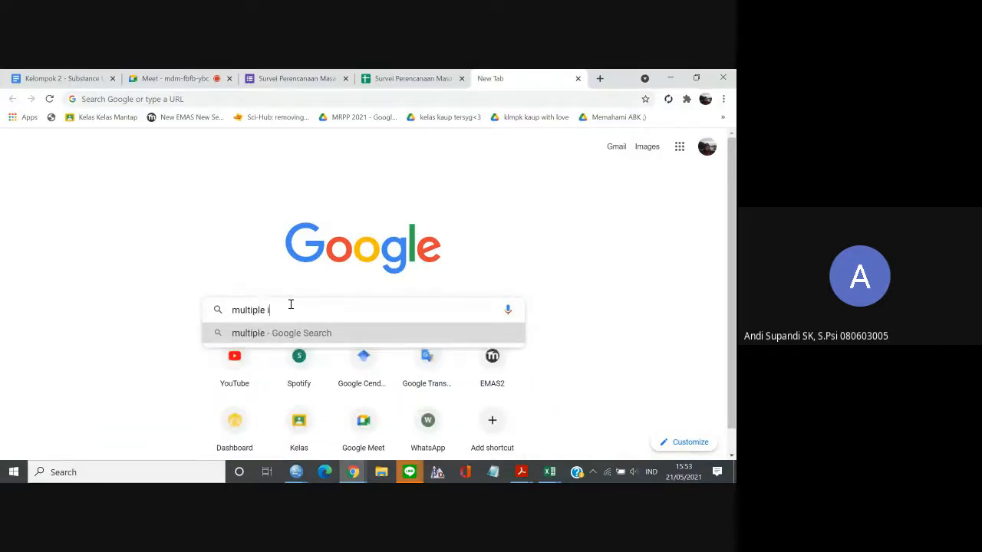
type("nputation")
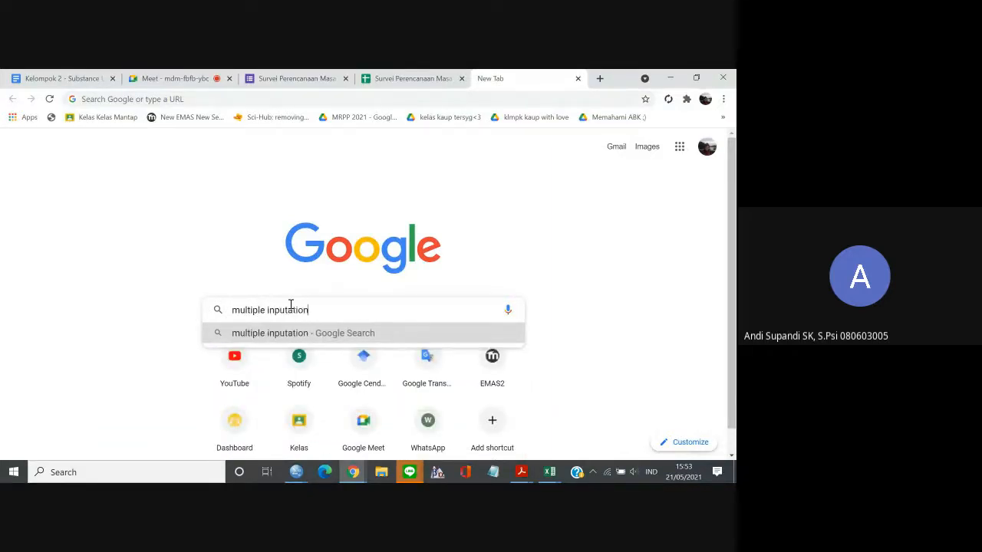
key("Return")
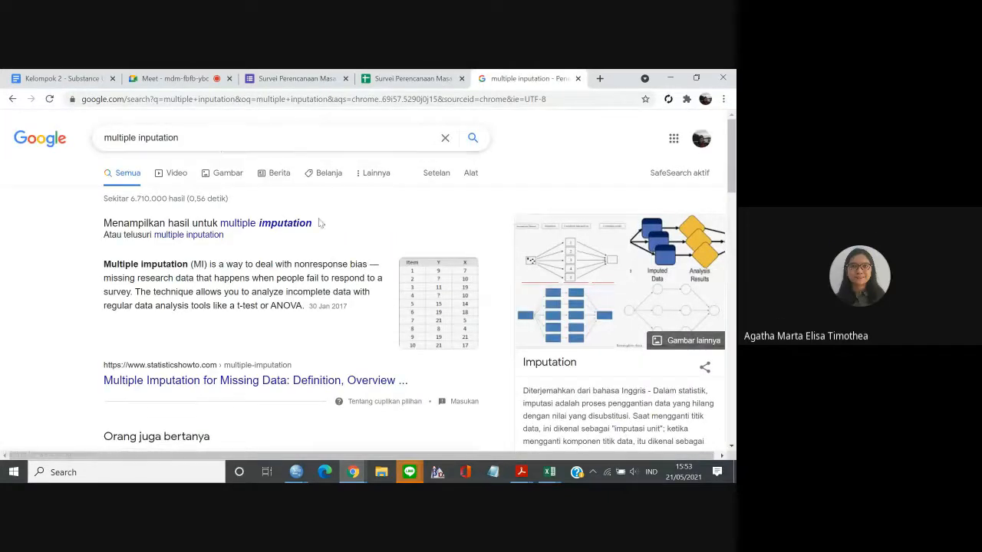
left_click(304, 223)
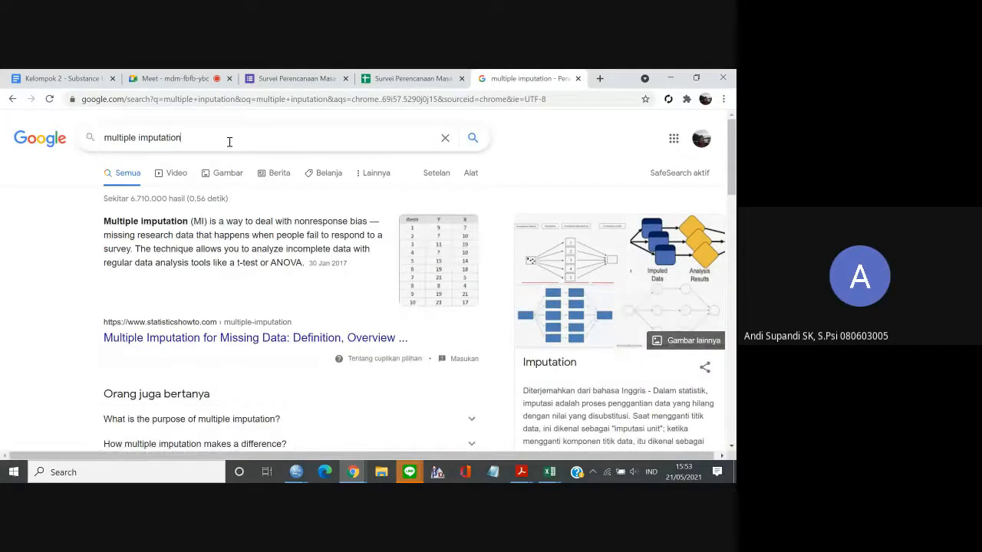
Read the search result's definition of multiple imputation at a larger page zoom, highlighting the phrase about nonresponse bias.
left_click(228, 141)
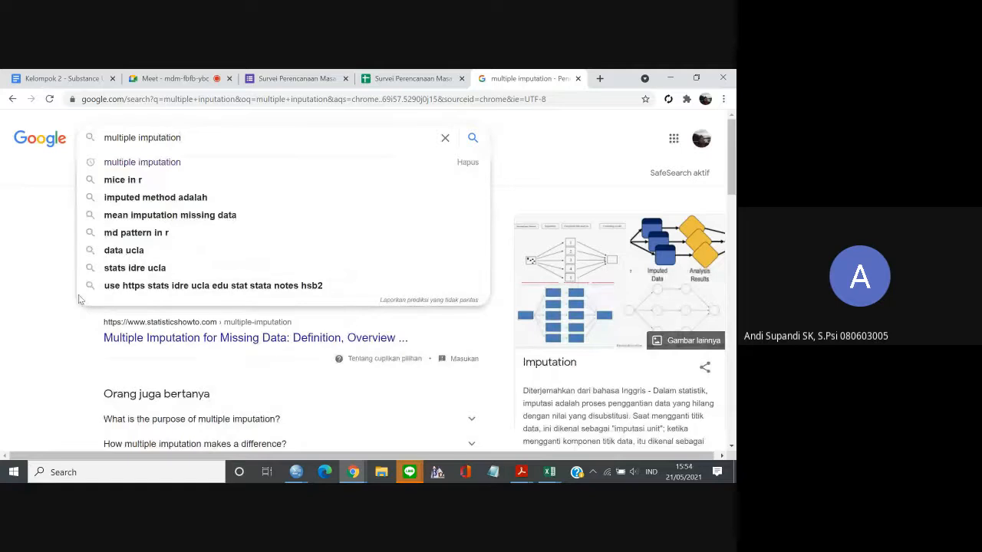
left_click(7, 361)
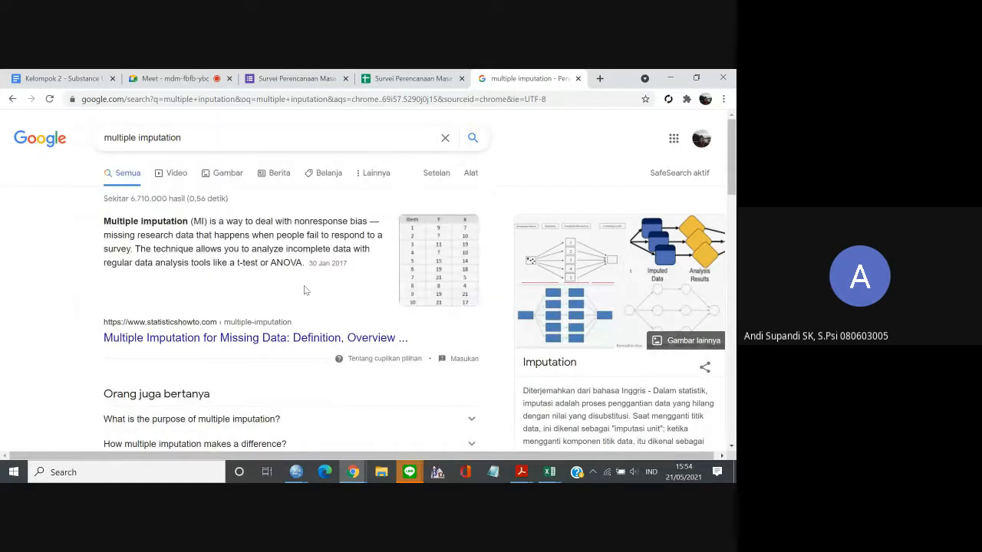
key("ctrl+plus")
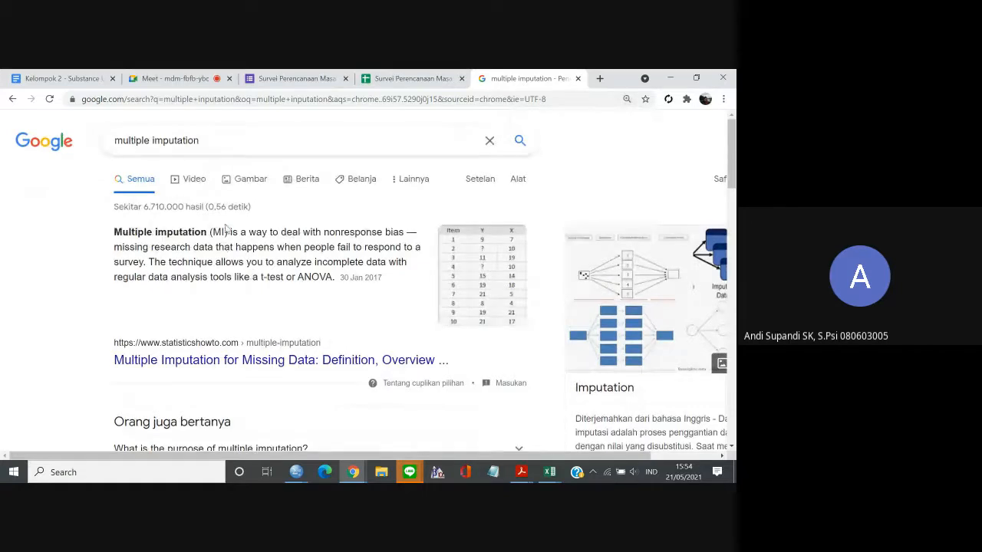
left_click_drag(230, 232, 402, 234)
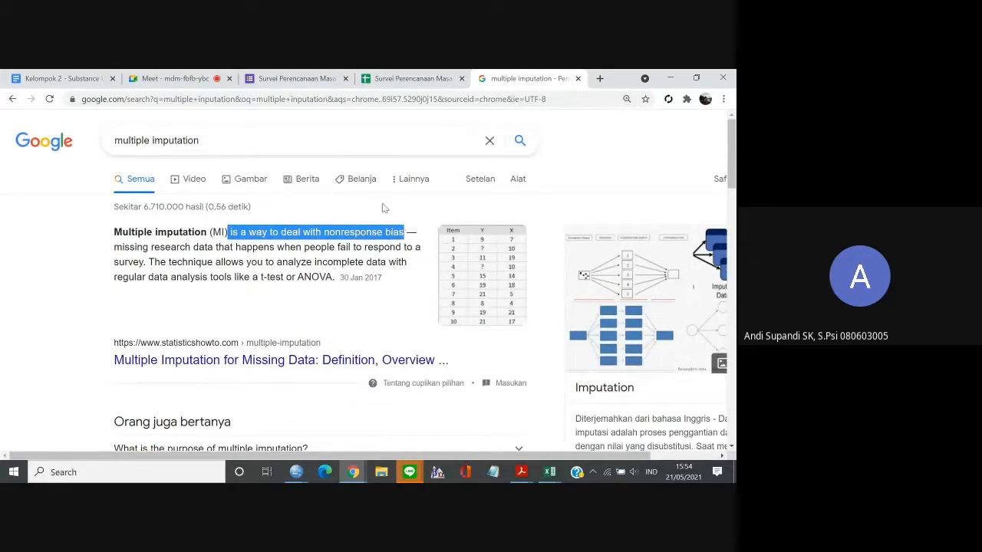
left_click(384, 208)
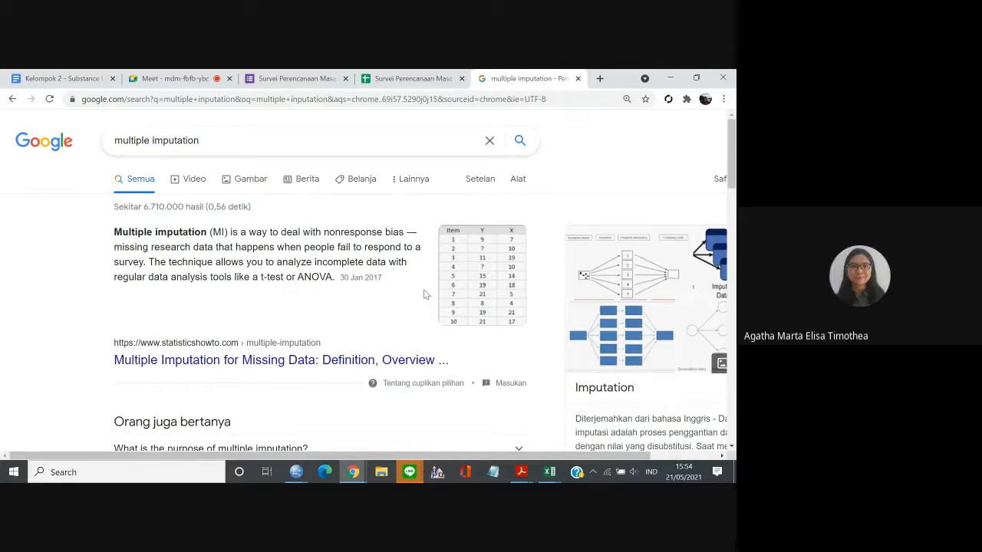
scroll(424, 295, "down", 1)
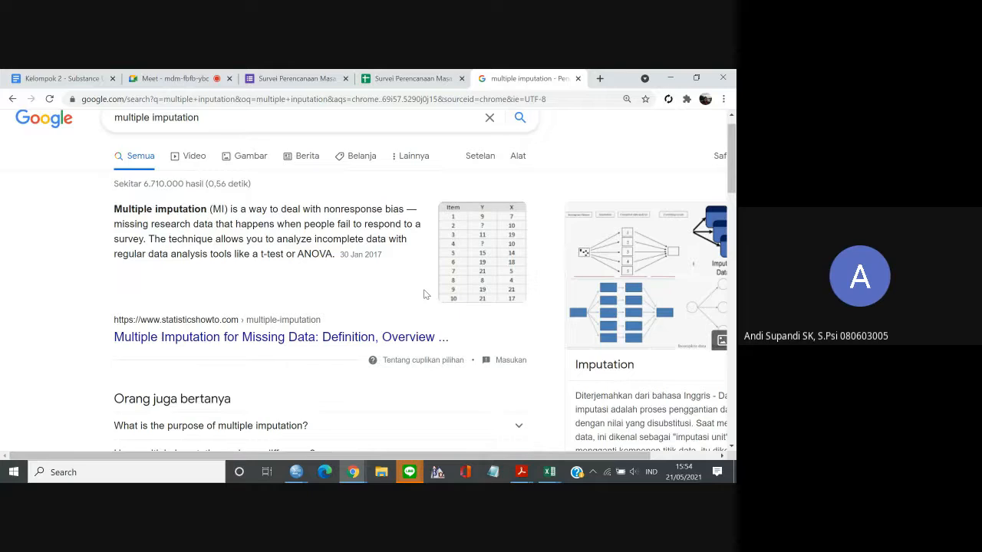
scroll(426, 295, "down", 1)
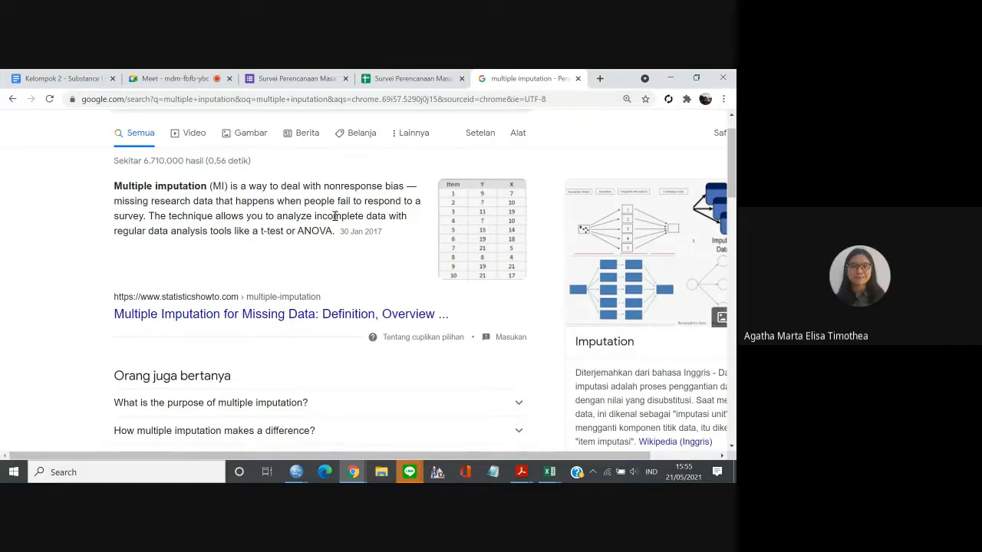
Switch to the Data.sav window in SPSS and examine the Filter values from case 27 to case 57.
mouse_move(296, 472)
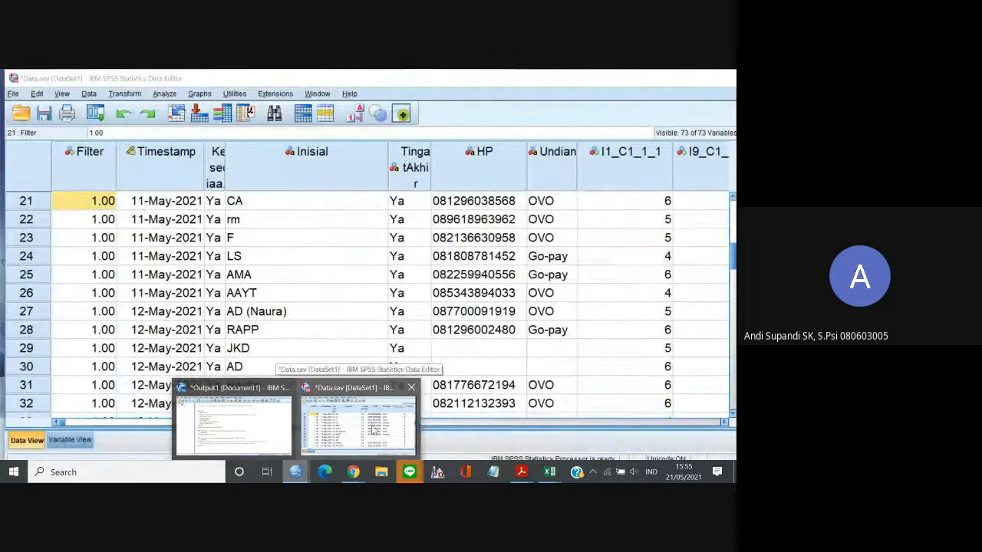
left_click(373, 429)
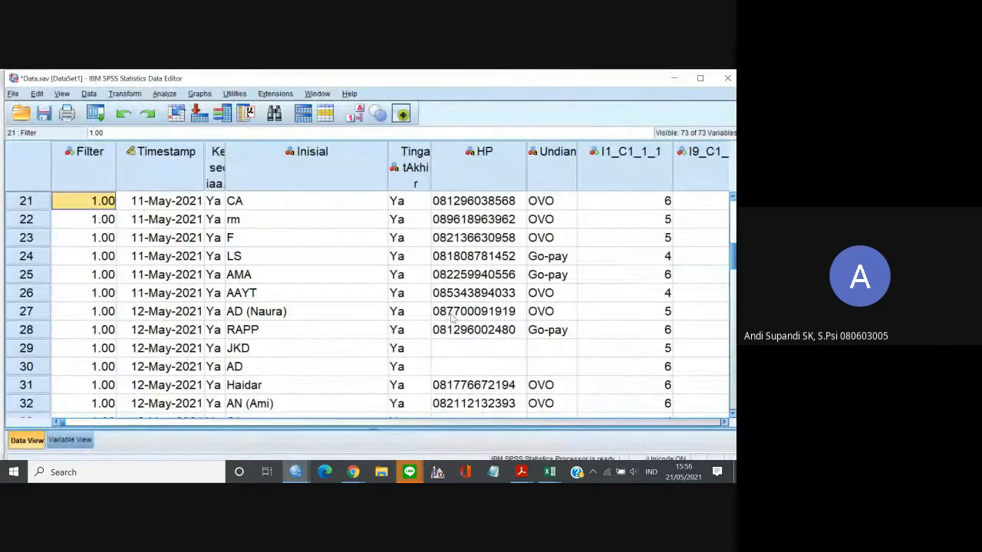
left_click(84, 307)
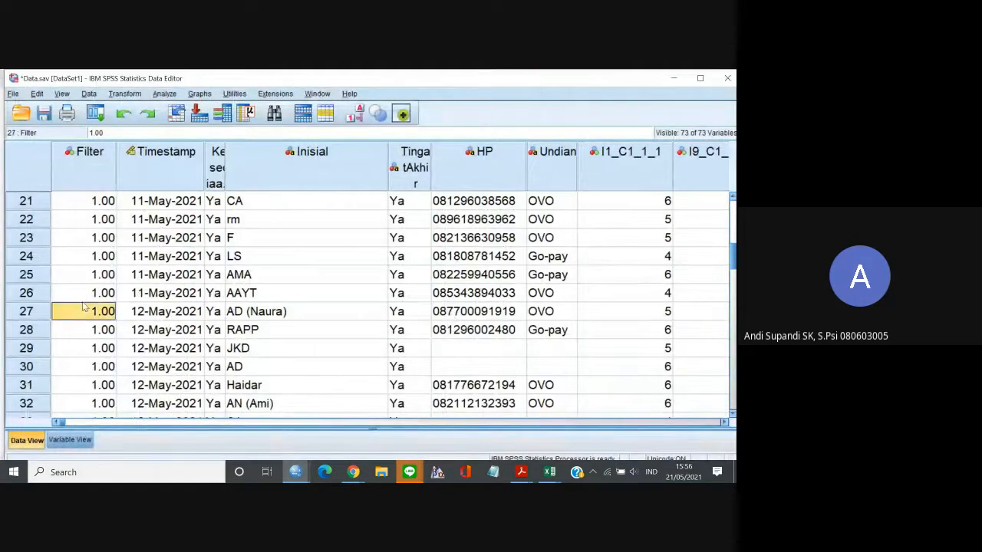
key("Down")
key("Down")
key("Down")
key("Down")
key("Down")
key("Down")
key("Down")
key("Down")
key("Down")
key("Down")
key("Down")
key("Down")
key("Down")
key("Down")
key("Down")
key("Down")
key("Down")
key("Down")
key("Down")
key("Down")
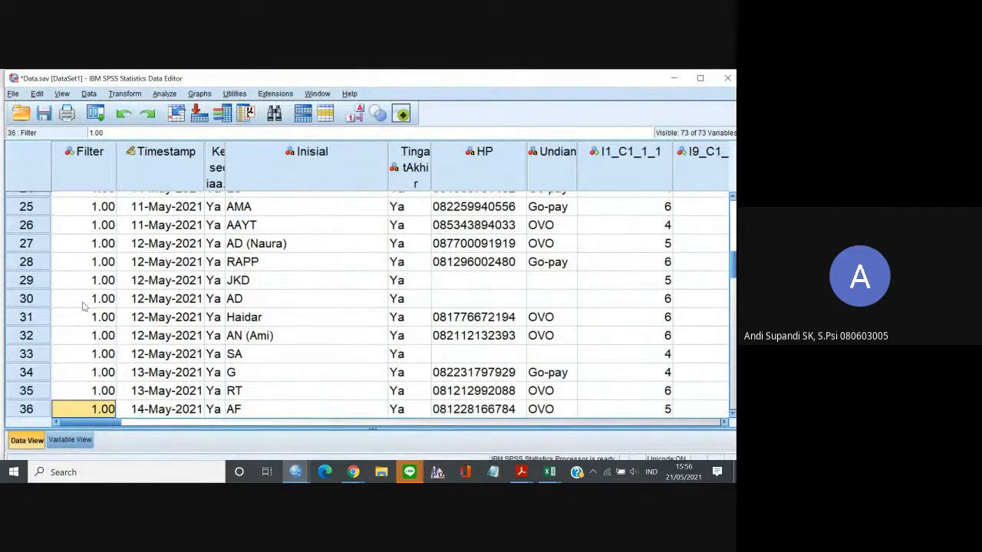
key("Down")
key("Down")
key("Down")
key("Down")
key("Down")
key("Down")
key("Up")
key("Up")
key("Up")
key("Up")
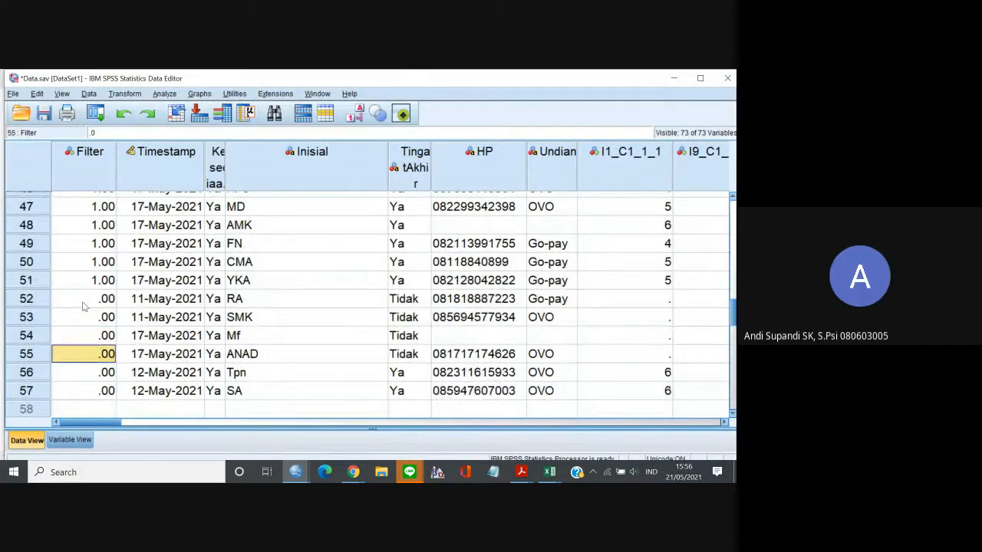
key("Down")
key("Down")
key("Down")
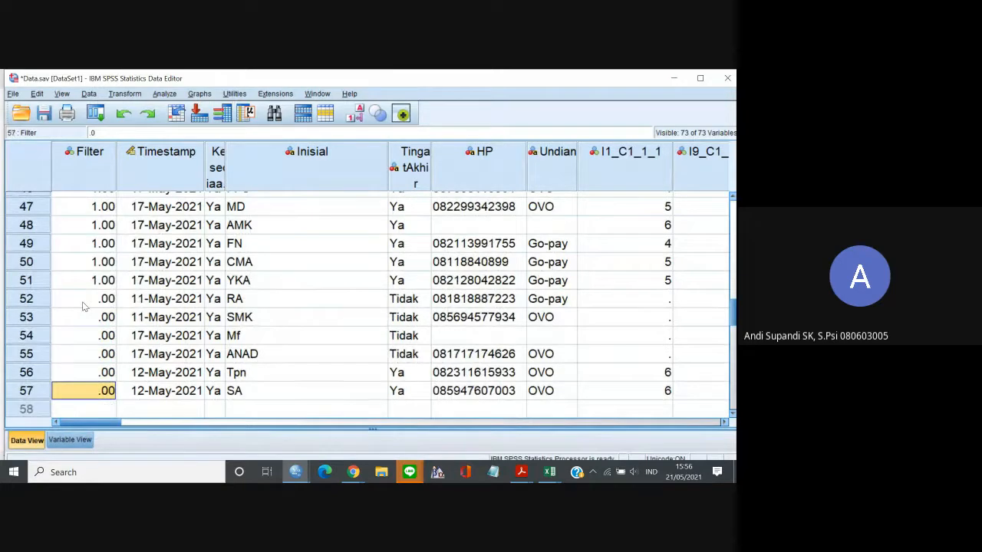
Check the Filter values from case 57 back to case 1.
key("Up")
key("Up")
key("Up")
key("Up")
key("Up")
key("Up")
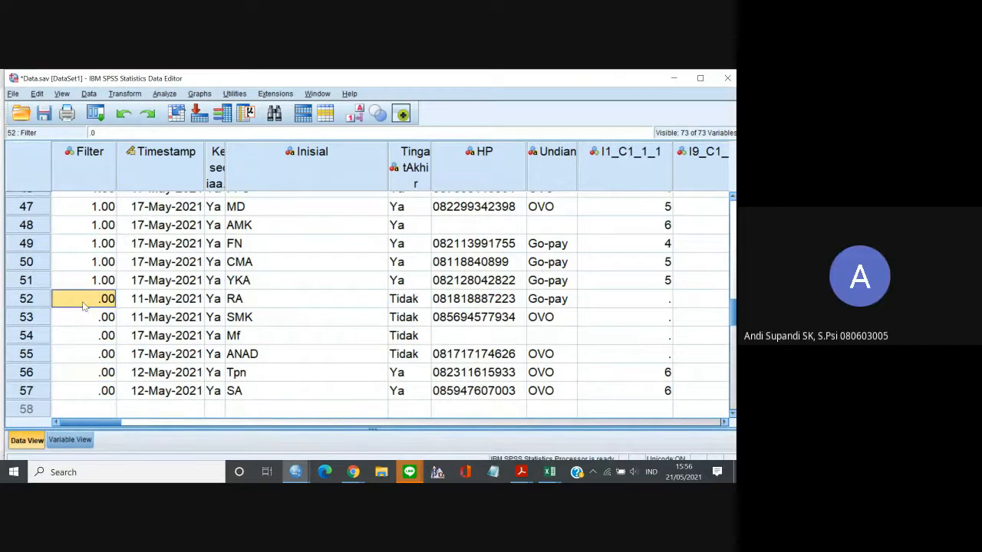
key("Up")
key("Up")
key("Up")
key("Up")
key("Up")
key("Up")
key("Up")
key("Up")
key("Up")
key("Up")
key("Up")
key("Up")
key("Up")
key("Up")
key("Up")
key("Up")
key("Up")
key("Up")
key("Up")
key("Up")
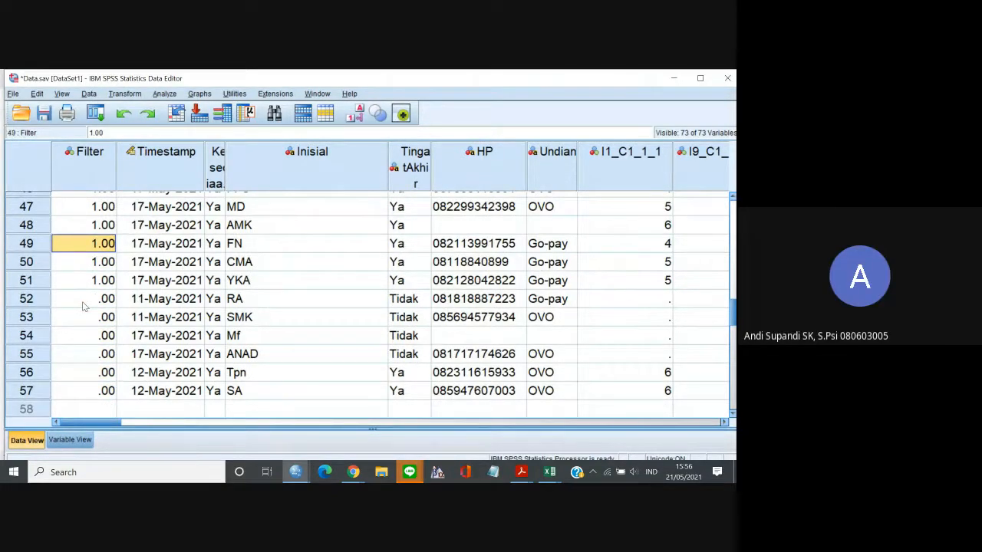
key("Up")
key("Up")
key("Up")
key("Up")
key("Up")
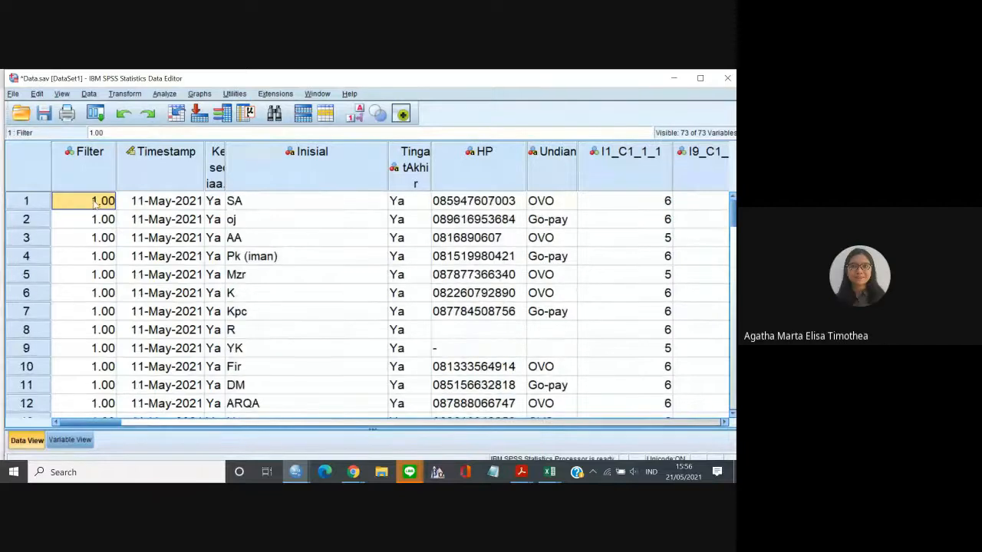
Select only the cases satisfying Filter=1, filtering out the unselected cases, and return to the data window.
left_click(89, 94)
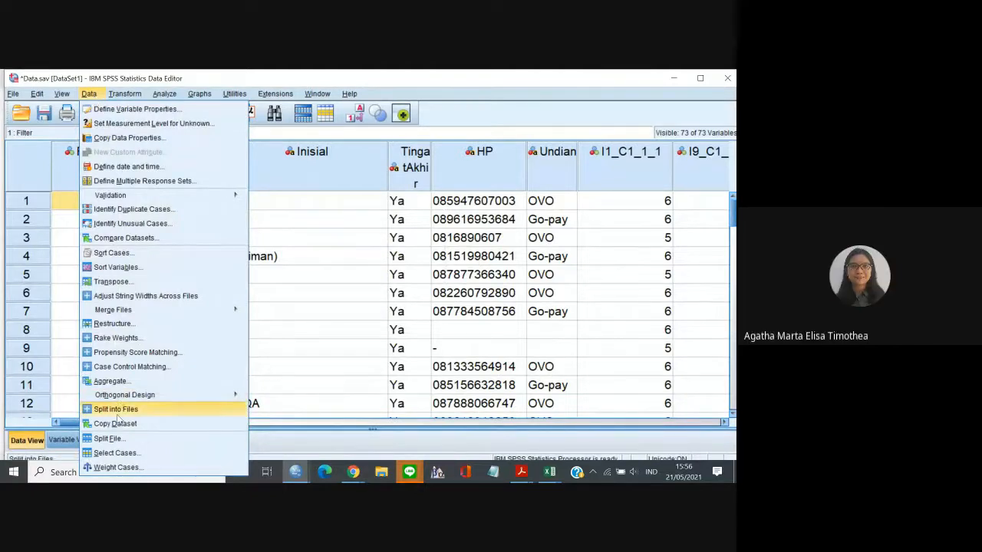
left_click(115, 454)
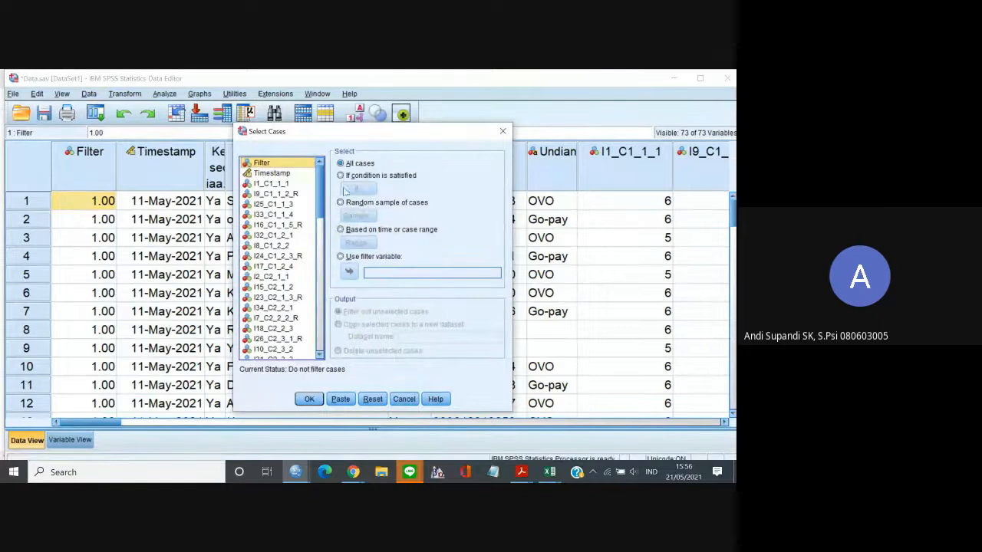
left_click(340, 176)
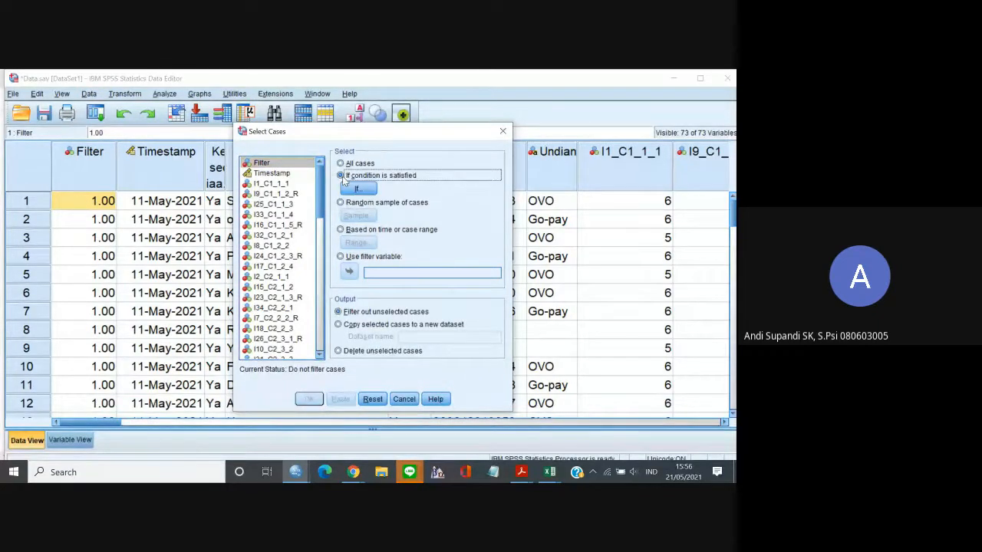
left_click(354, 189)
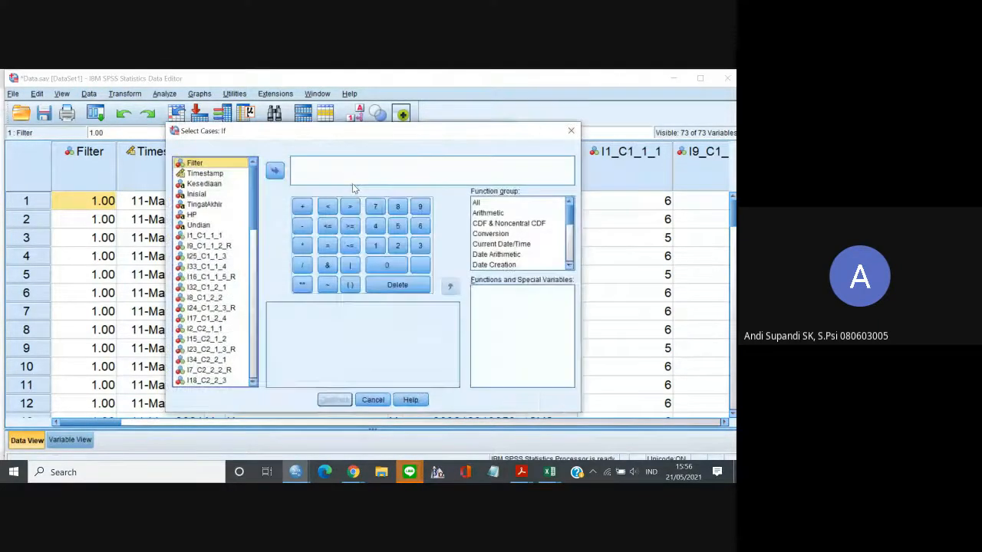
left_click(274, 170)
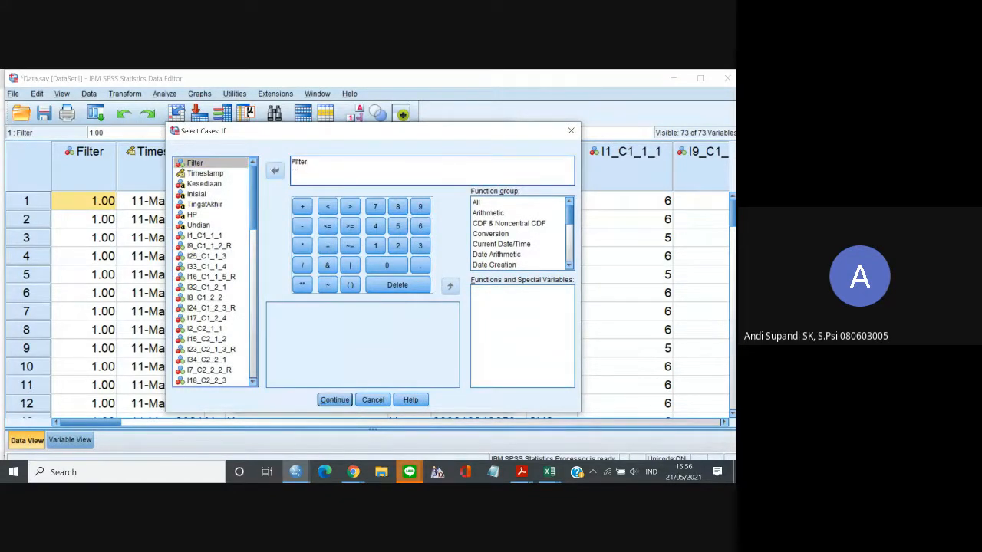
type("=1")
left_click(335, 401)
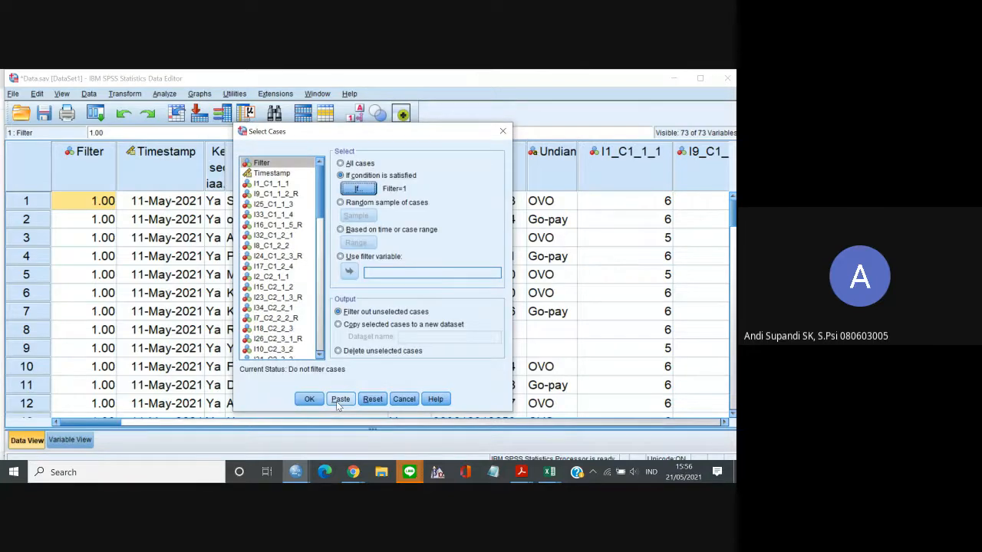
key("Return")
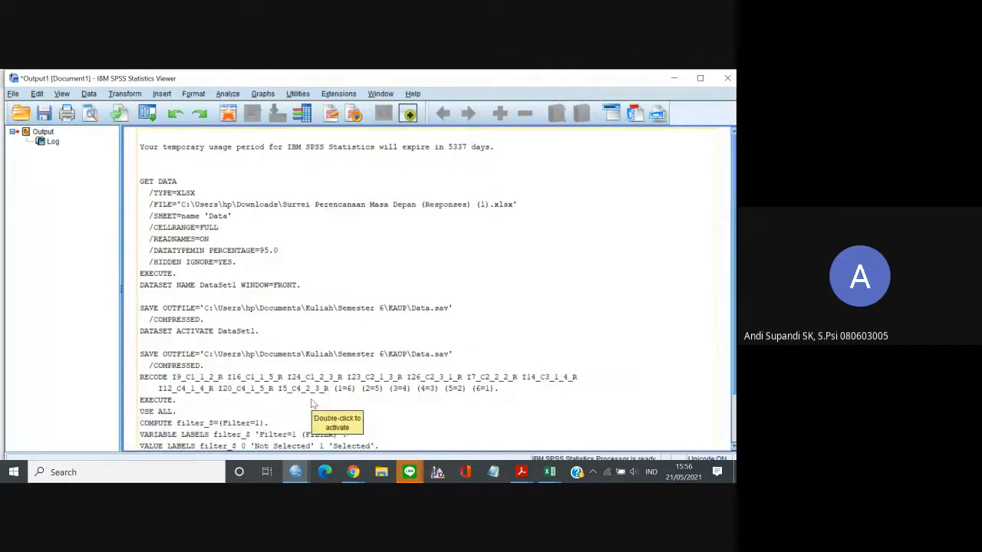
left_click(675, 79)
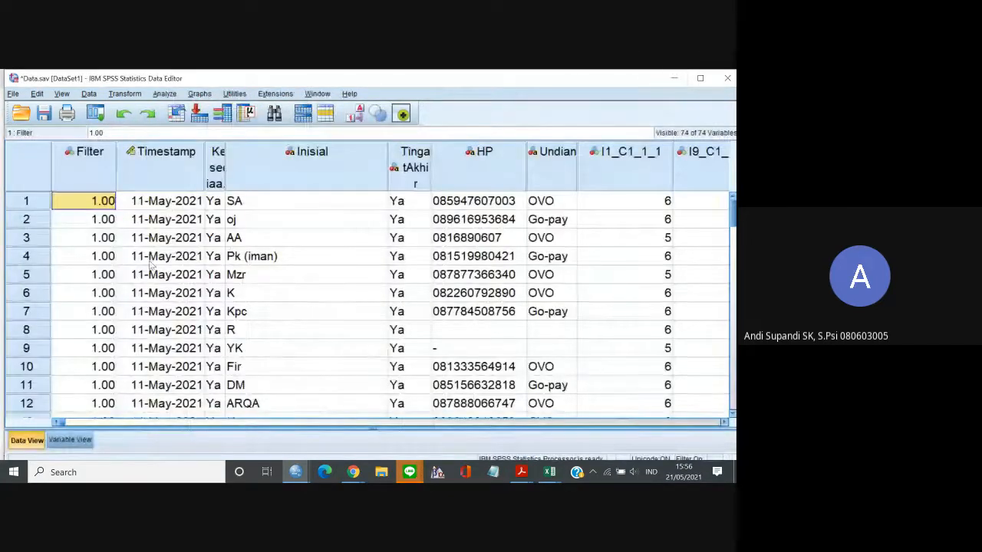
Examine which cases the filter excludes near the end of the dataset, comparing the Filter values around cases 50 to 57.
key("Down")
key("Down")
key("Down")
key("Down")
key("Down")
key("Down")
key("Down")
key("Down")
key("Down")
key("Down")
key("Down")
key("Down")
key("Down")
key("Down")
key("Down")
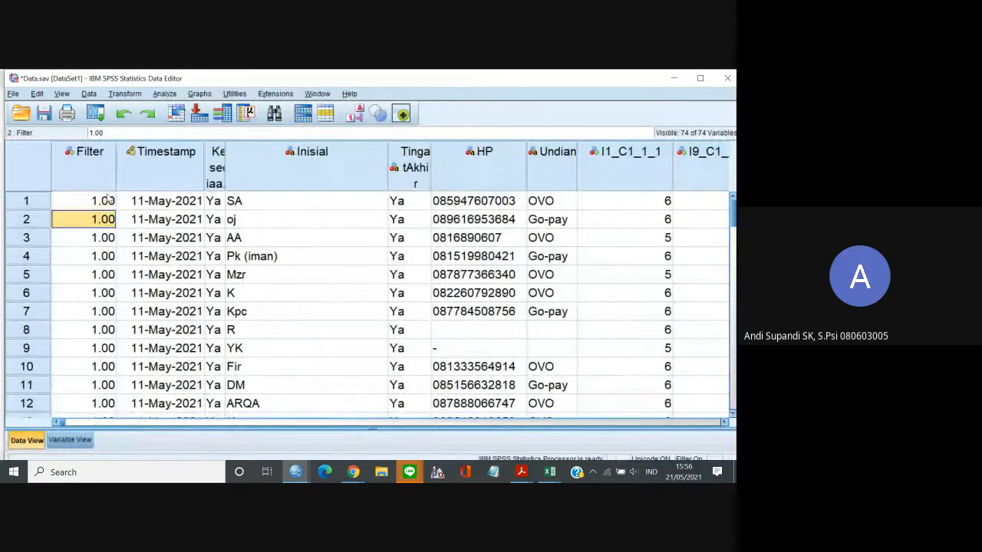
key("Down")
key("Down")
key("Down")
key("Down")
key("Down")
key("Down")
key("Down")
key("Down")
key("Down")
key("Down")
key("Down")
key("Down")
key("Down")
key("Down")
key("Down")
key("Down")
key("Down")
key("Down")
key("Down")
key("Down")
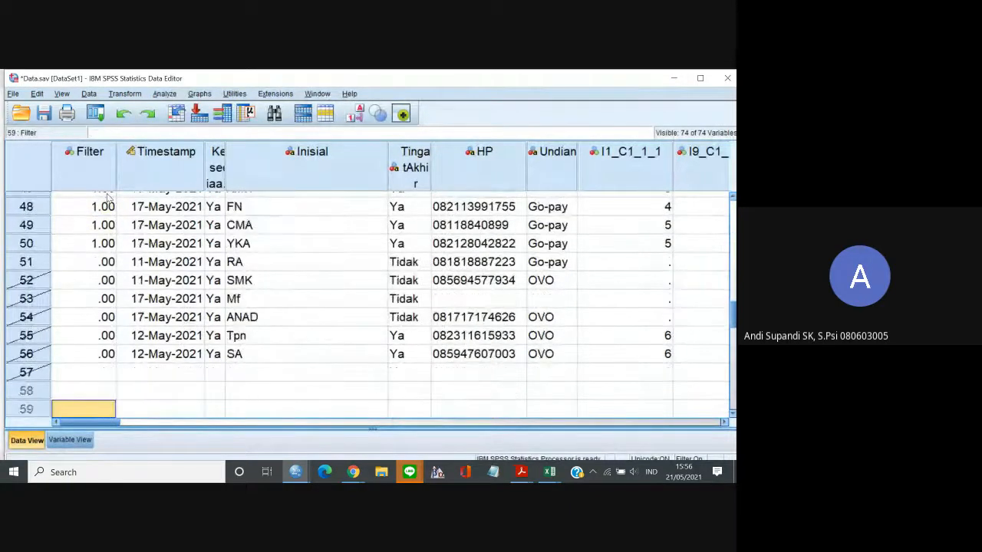
key("Up")
key("Up")
key("Up")
key("Up")
key("Up")
key("Up")
key("Up")
key("Up")
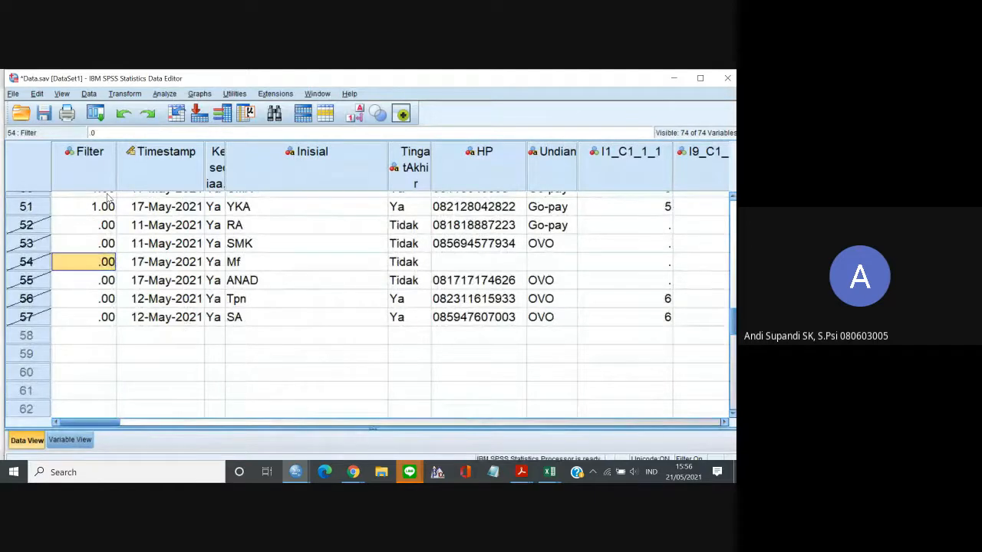
key("Up")
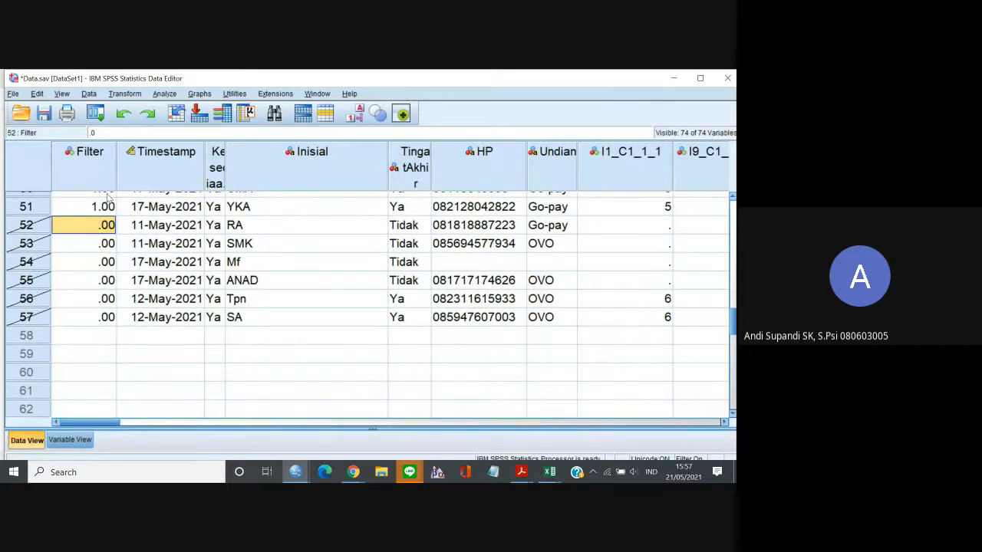
key("Up")
key("Up")
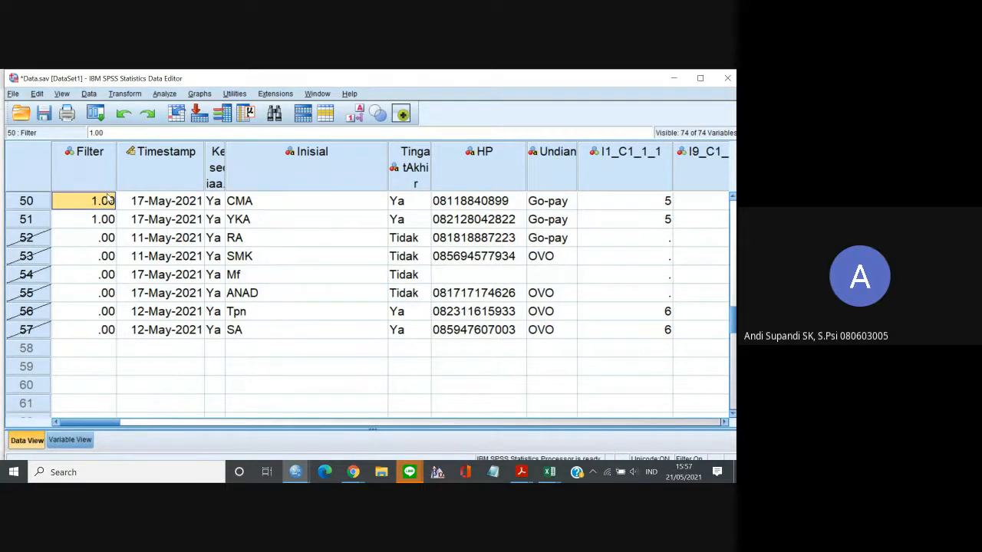
key("Down")
key("Down")
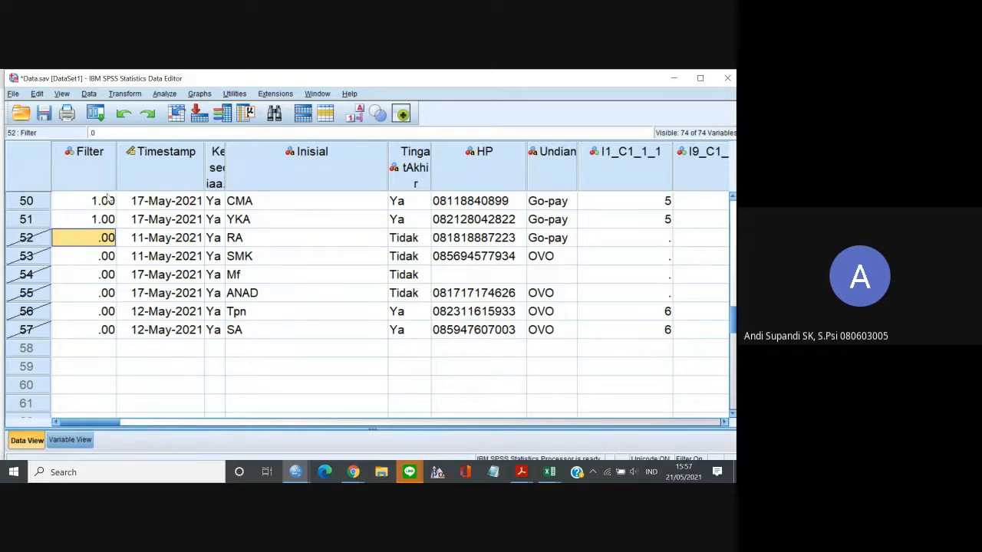
key("Up")
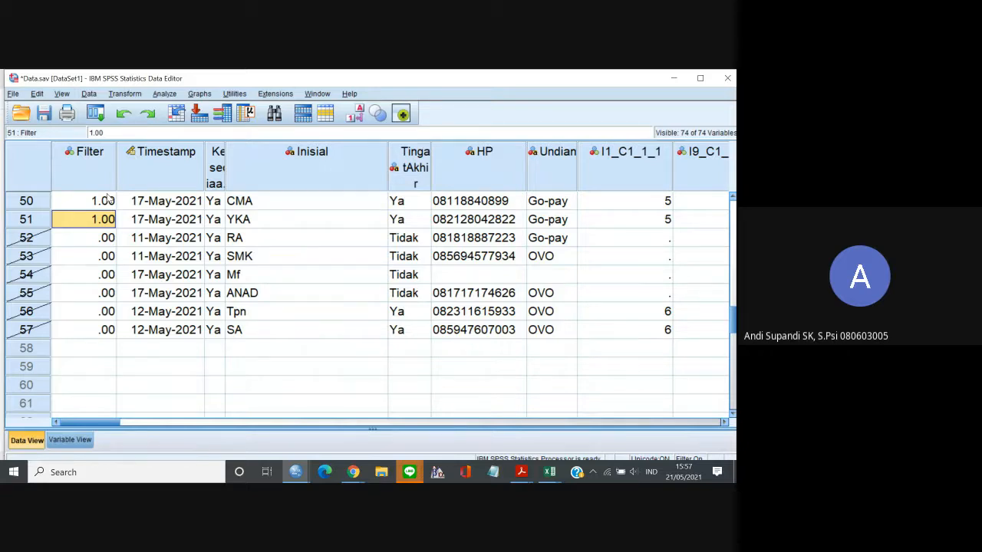
Review the Filter values and case markings from case 51 back to case 1.
key("Up")
key("Up")
key("Up")
key("Up")
key("Up")
key("Up")
key("Up")
key("Up")
key("Up")
key("Up")
key("Up")
key("Up")
key("Up")
key("Up")
key("Up")
key("Up")
key("Up")
key("Up")
key("Up")
key("Up")
key("Up")
key("Up")
key("Up")
key("Up")
key("Up")
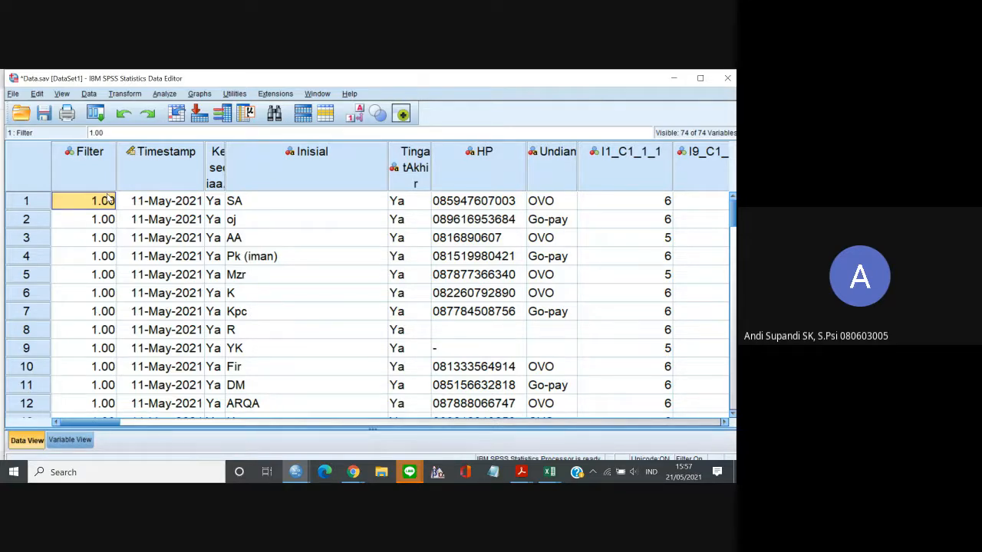
Switch to Chrome and open the Google Docs document "KAUP - Laporan Adaptabilitas Karier" in a new tab.
left_click(351, 474)
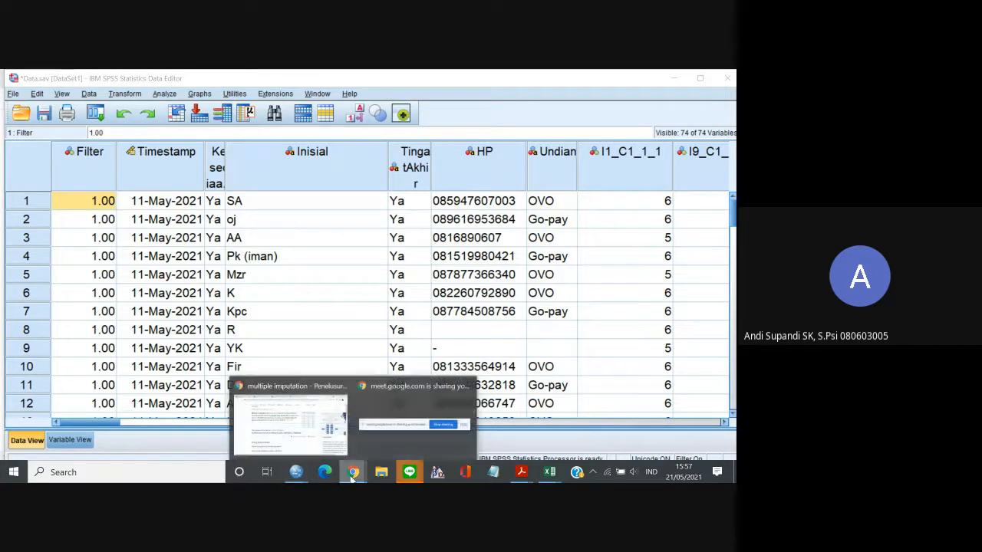
left_click(323, 454)
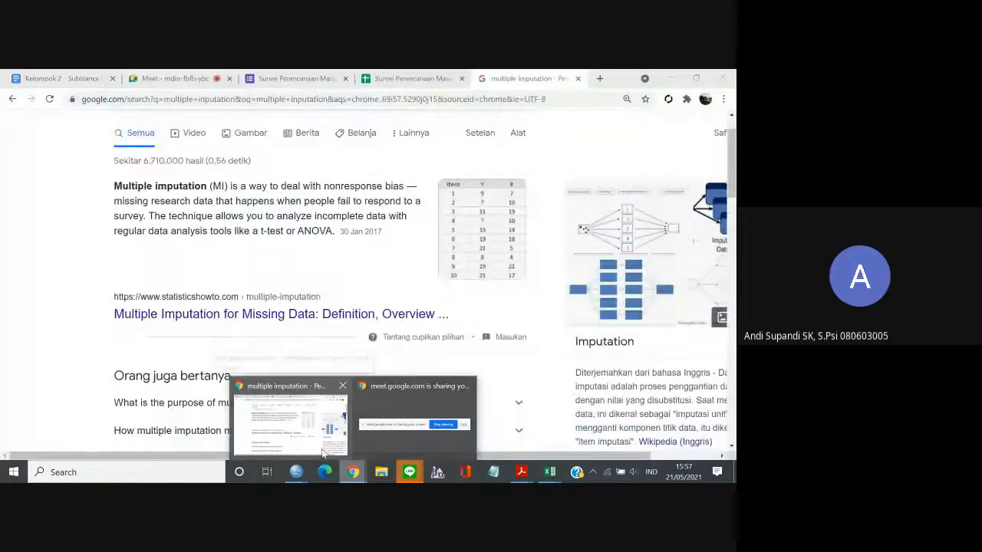
left_click(600, 79)
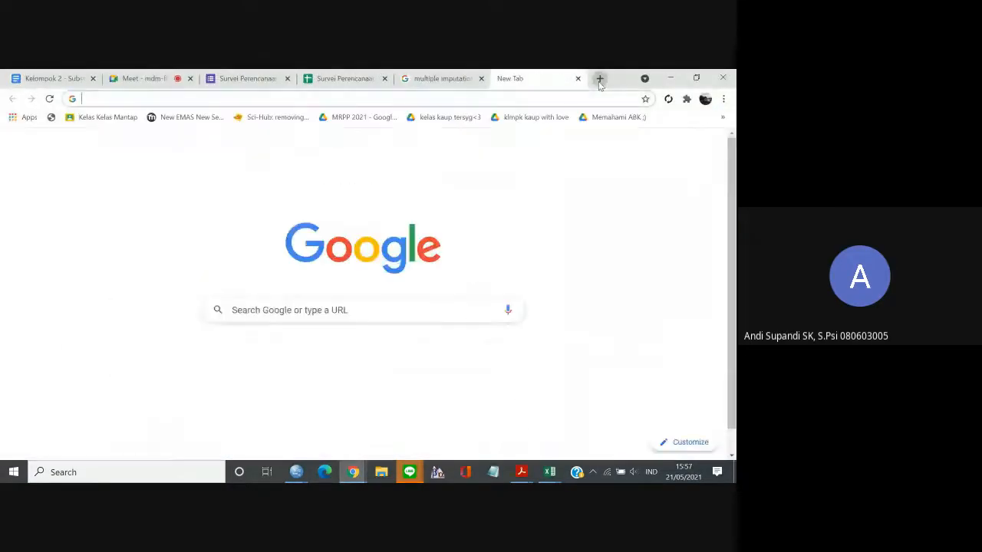
left_click(467, 98)
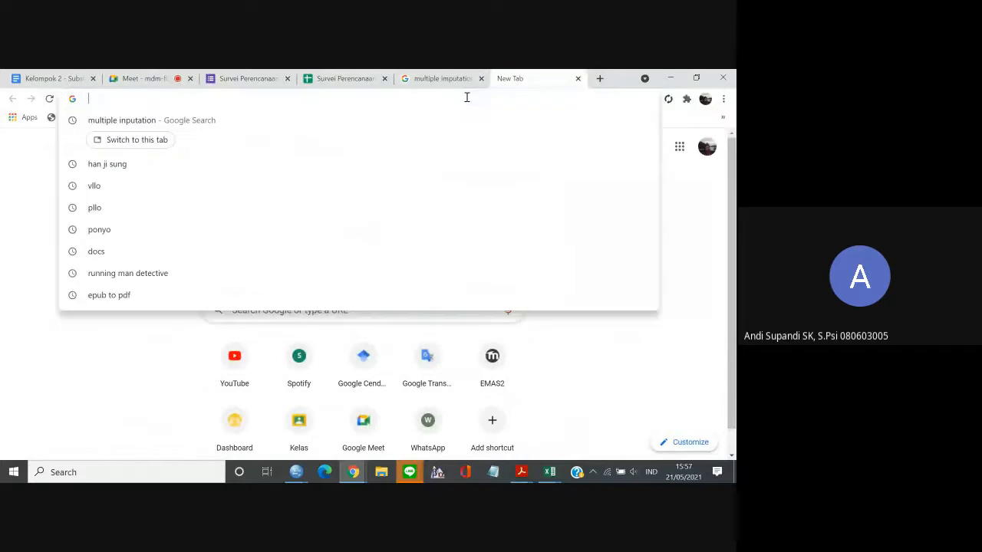
type("Laporan")
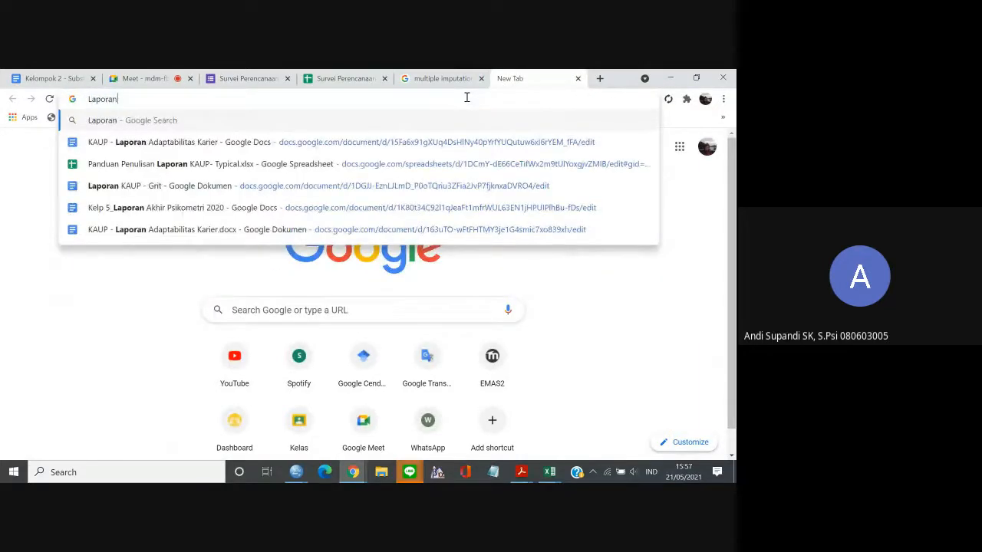
left_click(356, 145)
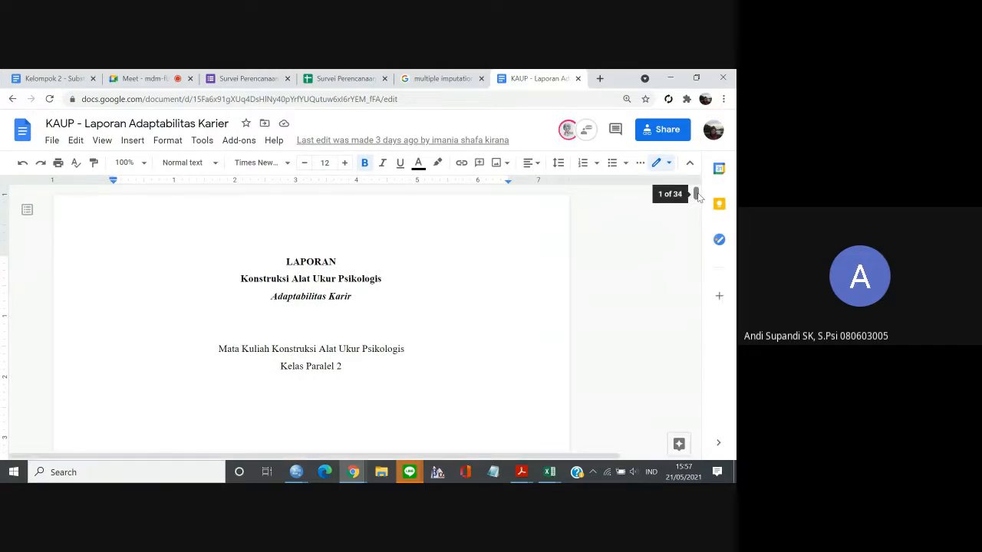
Delete "Kesulitan Item" from heading 4.4.1 in the BAB IV Hasil Analisis chapter.
left_click_drag(696, 194, 685, 394)
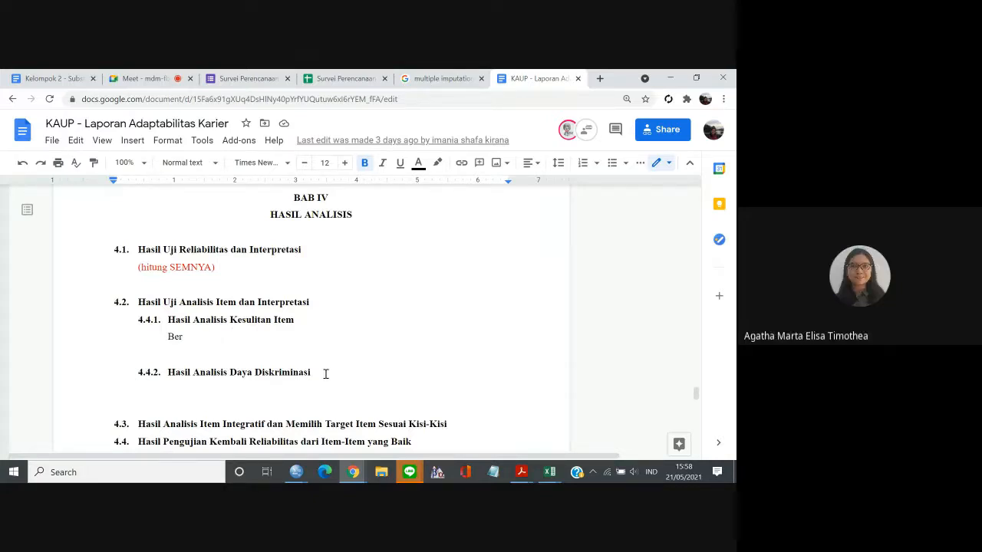
left_click_drag(330, 374, 237, 378)
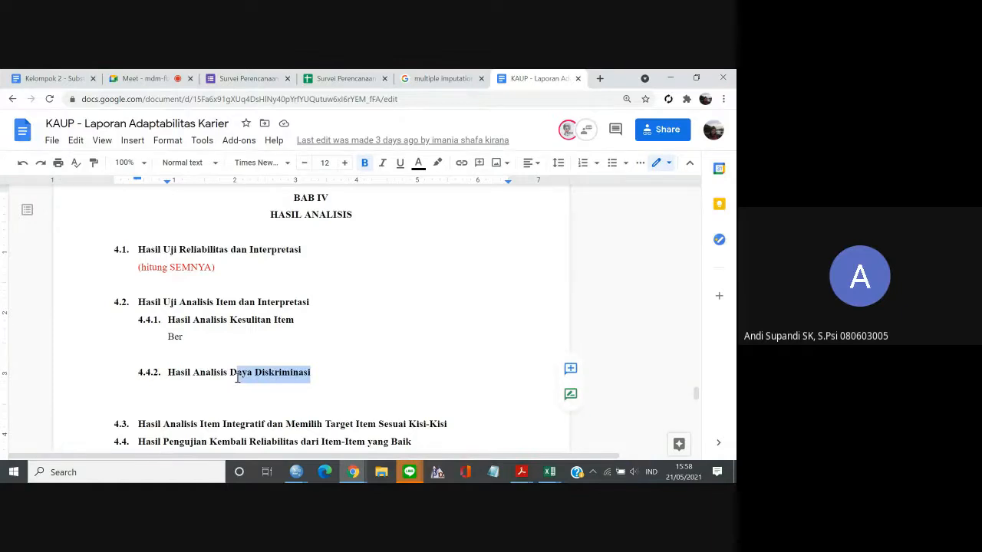
left_click_drag(299, 319, 232, 320)
key("BackSpace")
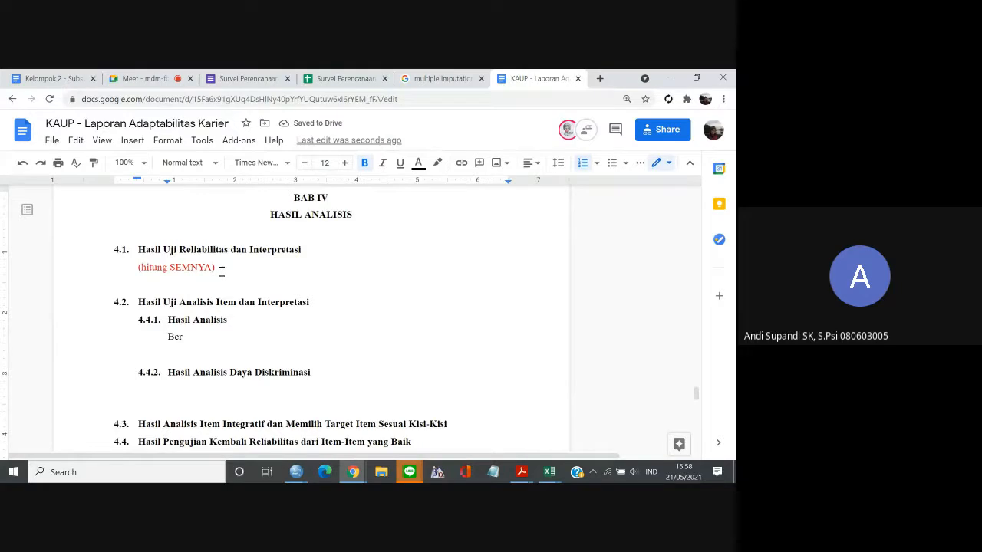
Append "-> yang sudah diskor, ada reverse scoring, ga pake total" to heading 4.1, Hasil Uji Reliabilitas dan Interpretasi.
left_click(309, 255)
type("-> yang sudah di")
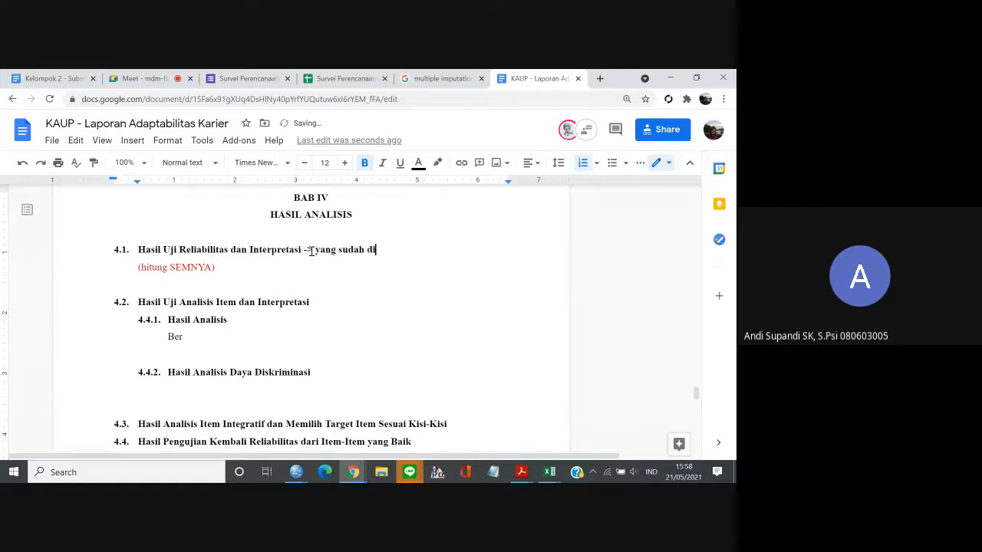
type("skor")
key("BackSpace")
type(", ada reverse scoring")
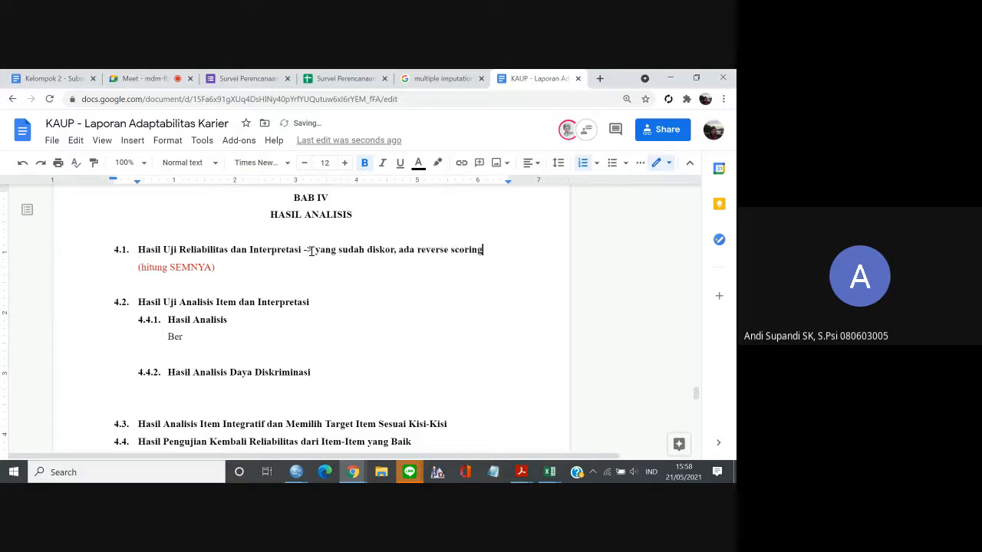
type(", ga pake t")
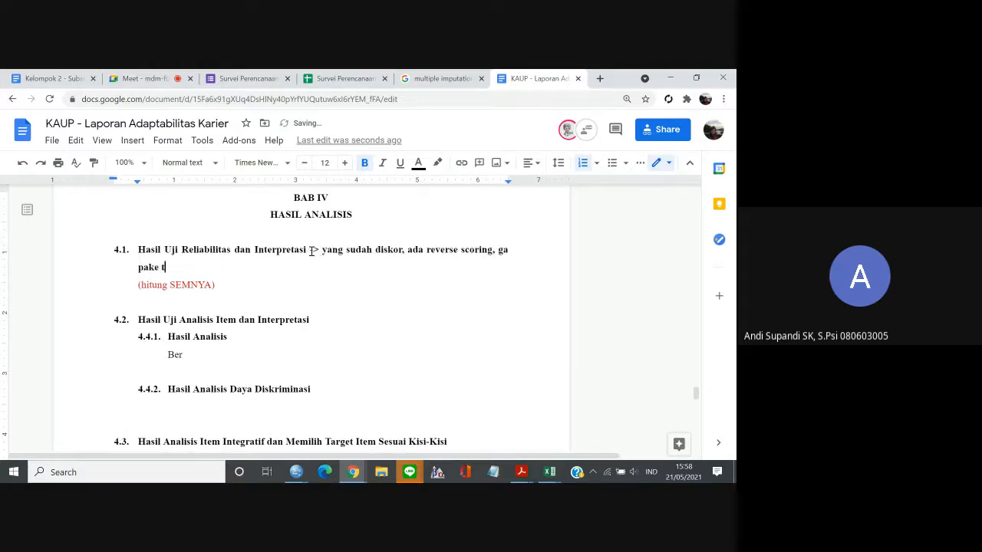
type("otal")
left_click(247, 340)
key("ctrl+i")
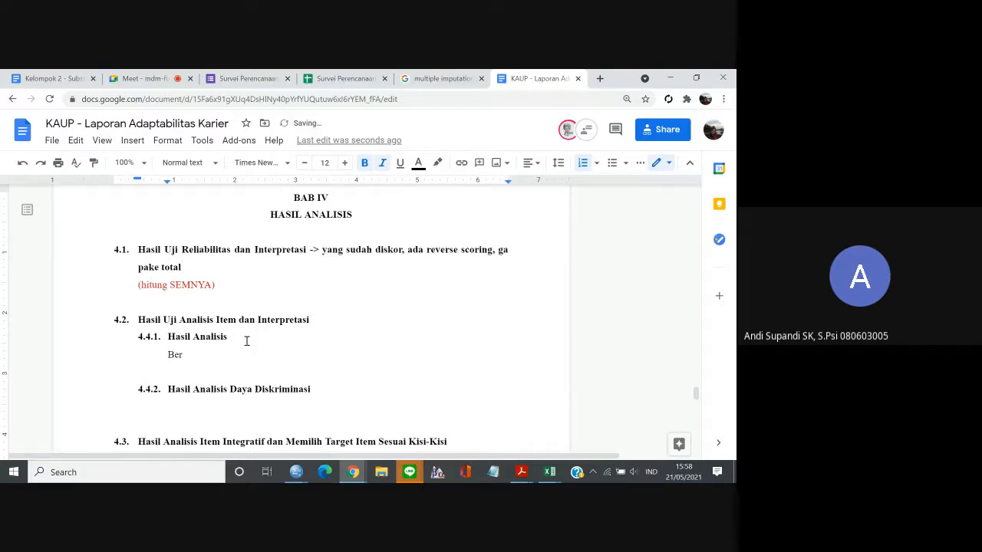
key("ctrl+i")
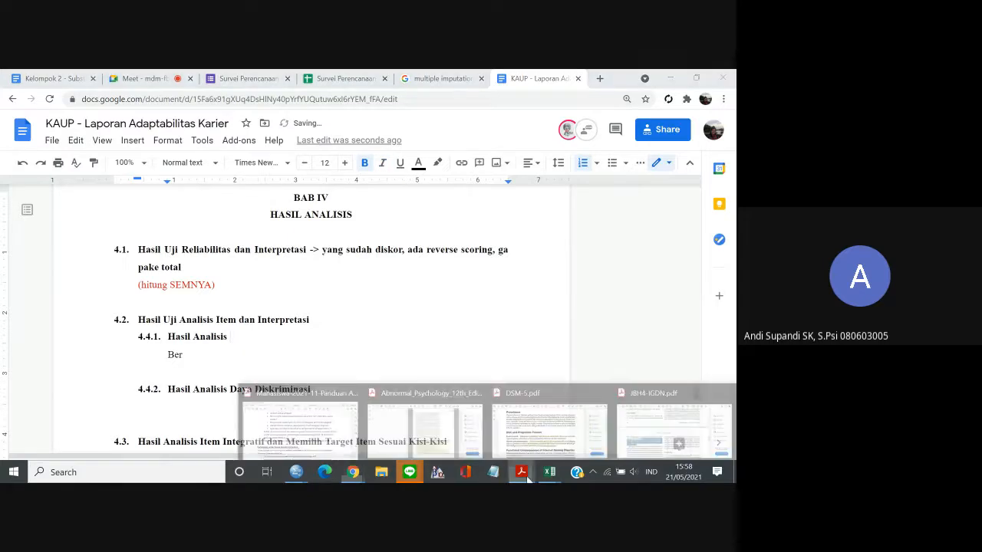
Switch to the Data.sav window in SPSS and open the Reliability Analysis dialog.
mouse_move(305, 477)
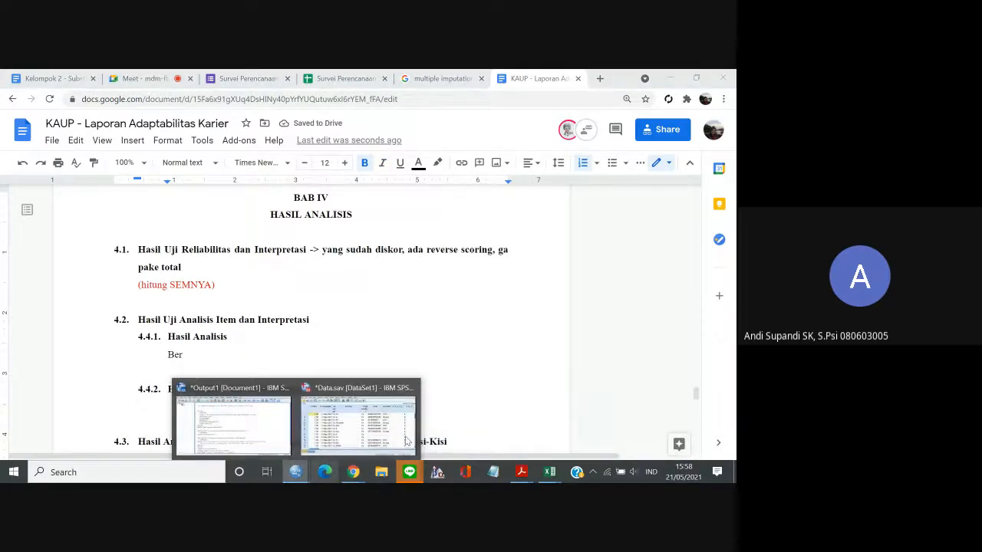
left_click(395, 426)
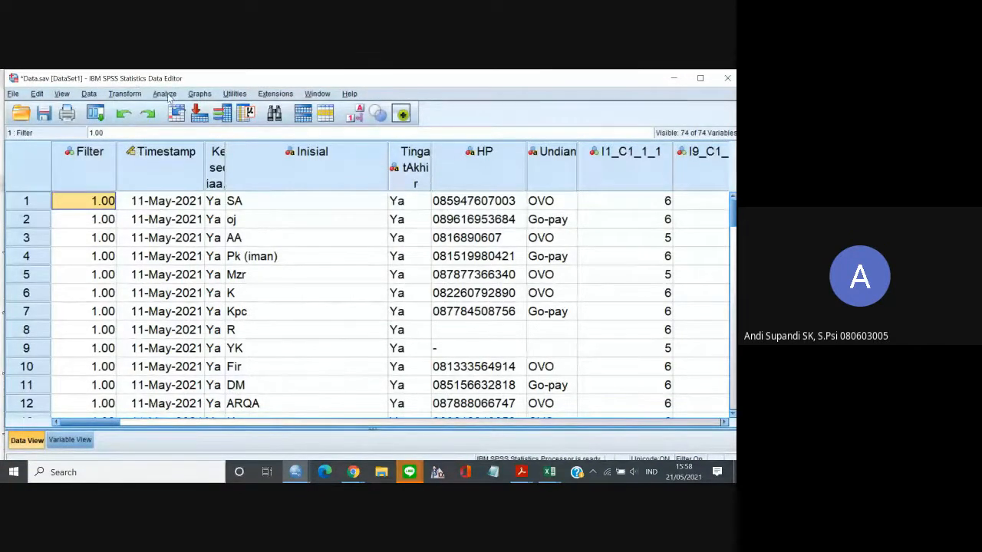
left_click(164, 94)
left_click(164, 94)
left_click(166, 93)
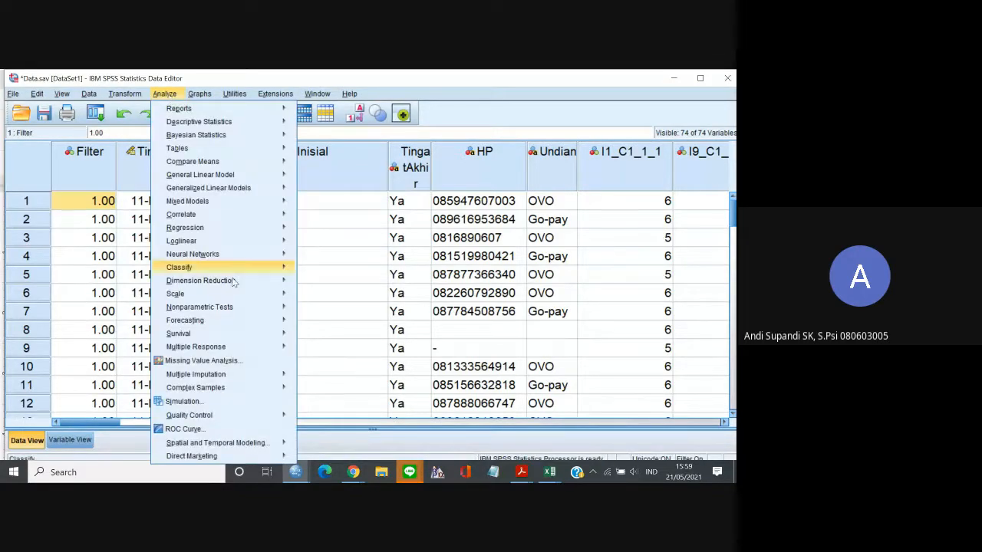
mouse_move(239, 334)
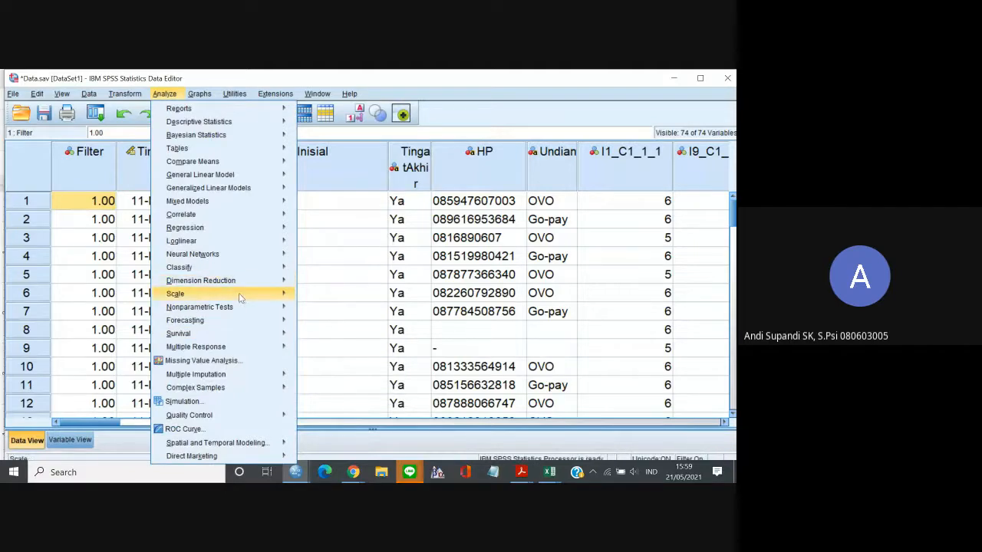
mouse_move(239, 292)
left_click(322, 293)
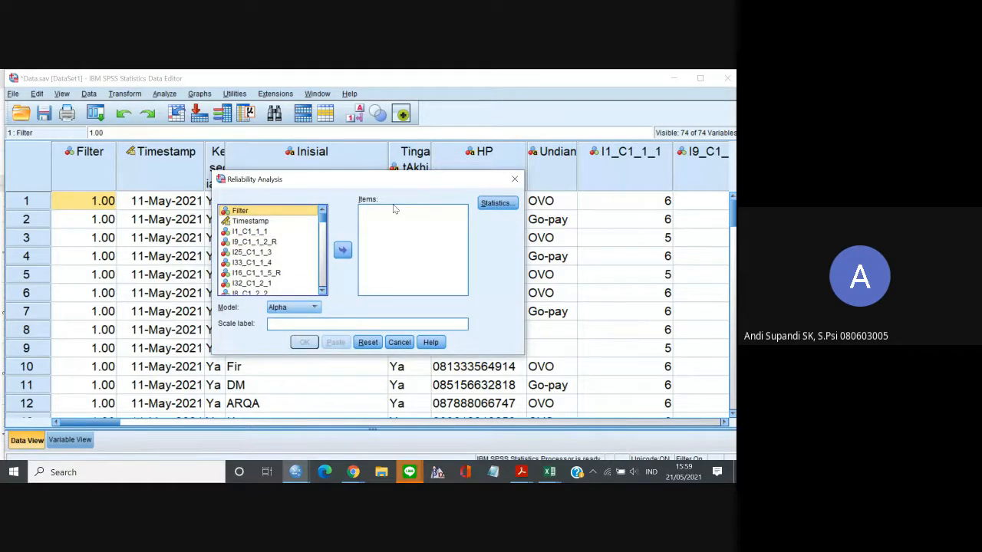
Add the nine C1 items from I1_C1_1_1 through I17_C1_2_4 to the reliability analysis items.
left_click(253, 232)
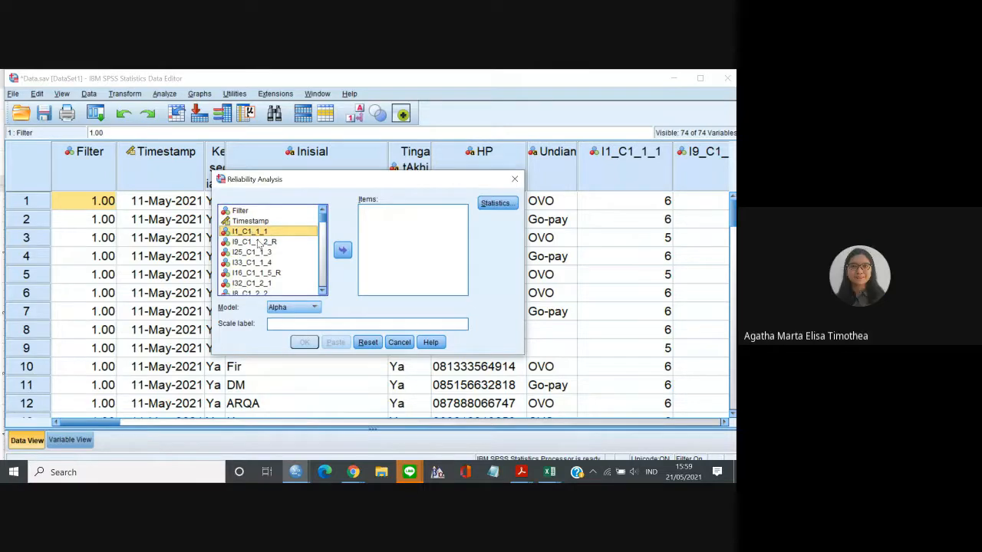
left_click(277, 241)
left_click(281, 232)
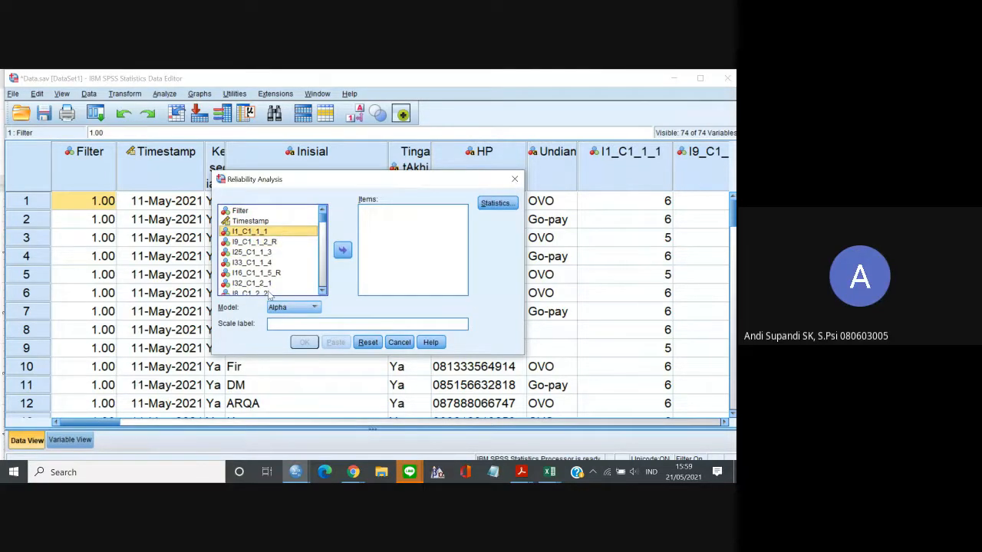
left_click(272, 293, "shift")
left_click(323, 292)
left_click(322, 292)
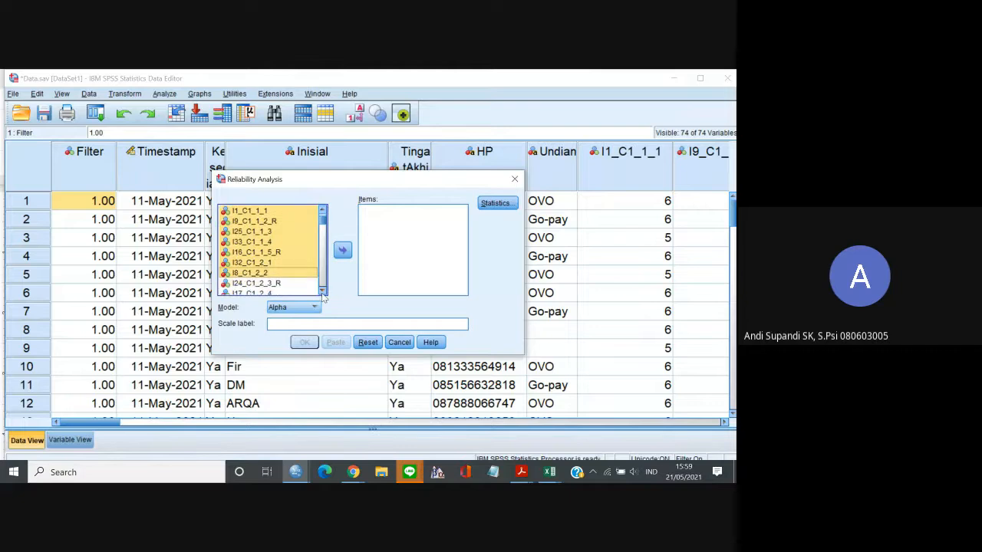
left_click(323, 292)
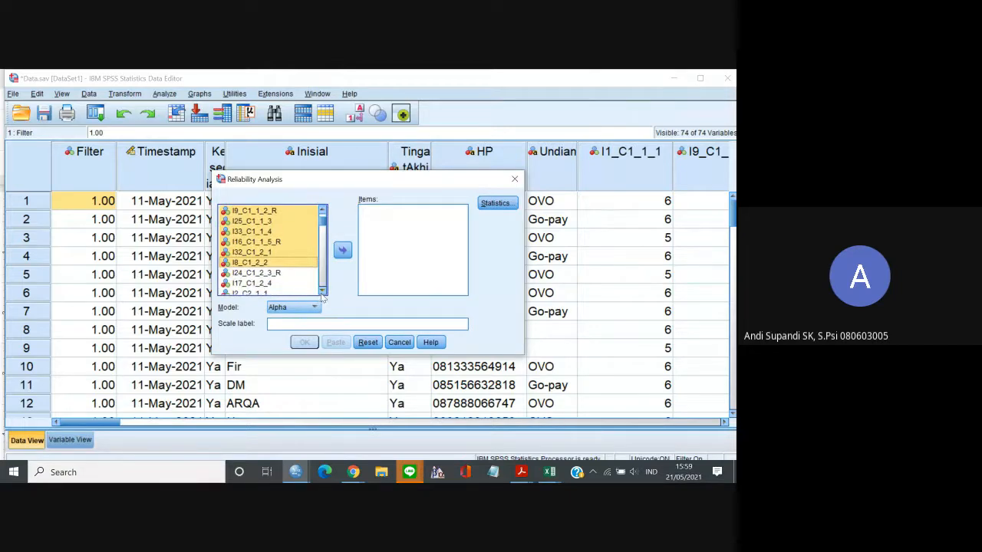
left_click(322, 293)
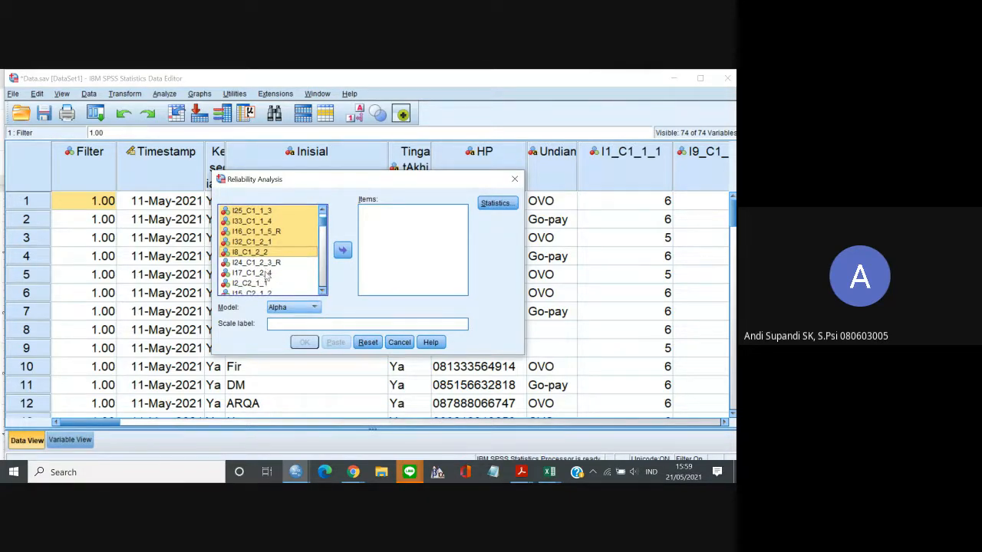
left_click(342, 252)
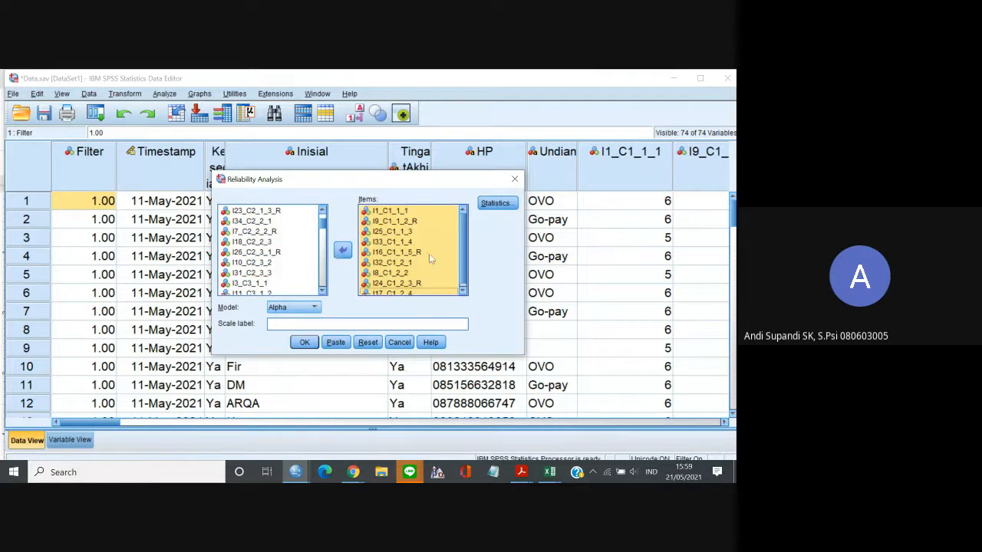
Run the reliability analysis with the Alpha model and view the Reliability Statistics table in the output.
left_click_drag(463, 237, 461, 276)
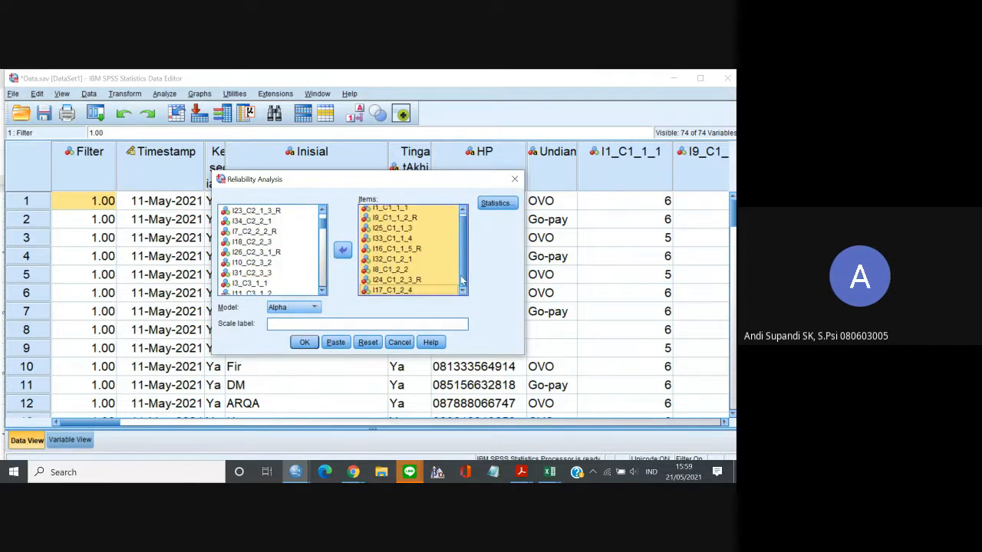
left_click(304, 343)
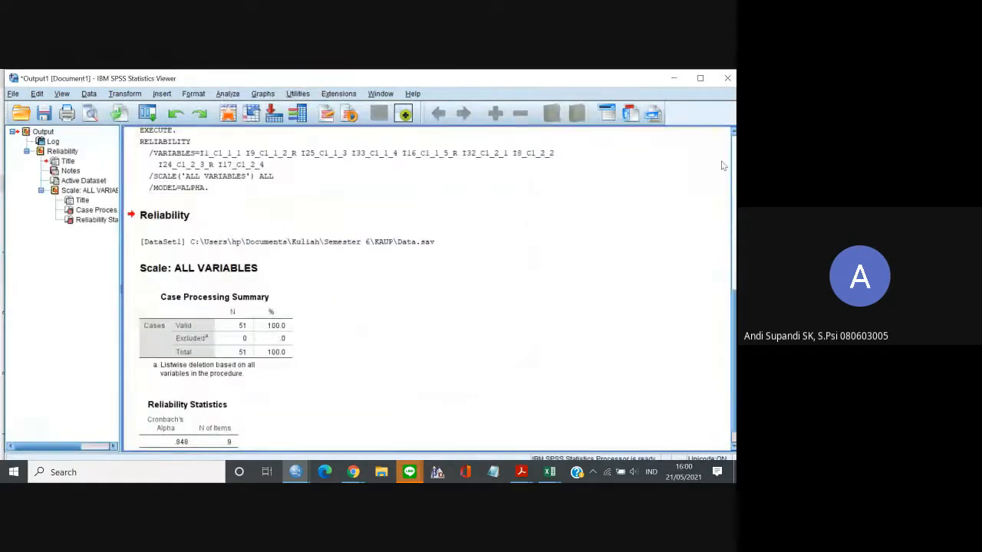
scroll(304, 351, "up", 10)
left_click_drag(733, 234, 732, 403)
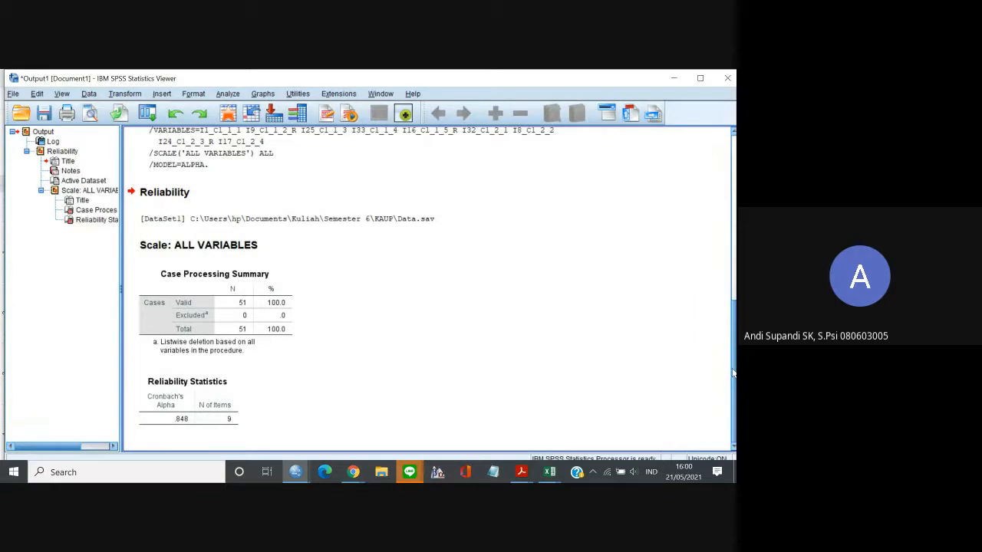
mouse_move(733, 374)
left_mouse_down()
mouse_move(733, 354)
mouse_move(734, 379)
left_mouse_up()
left_click(197, 423)
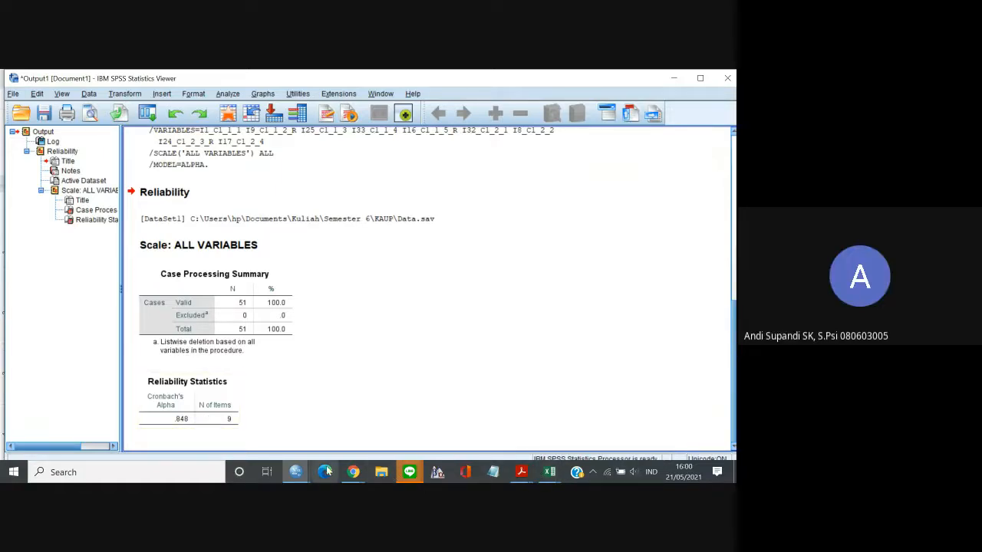
Switch to the Google Docs report in Chrome and add the line "Dimensi c1 -> 0.848" below "(hitung SEMNYA)" in section 4.1.
left_click(364, 473)
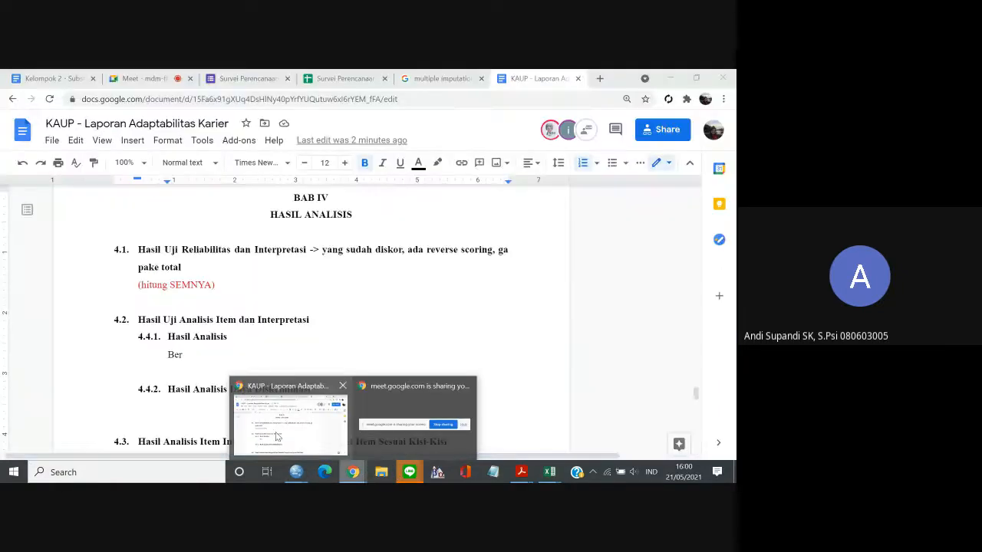
left_click(290, 418)
left_click(239, 285)
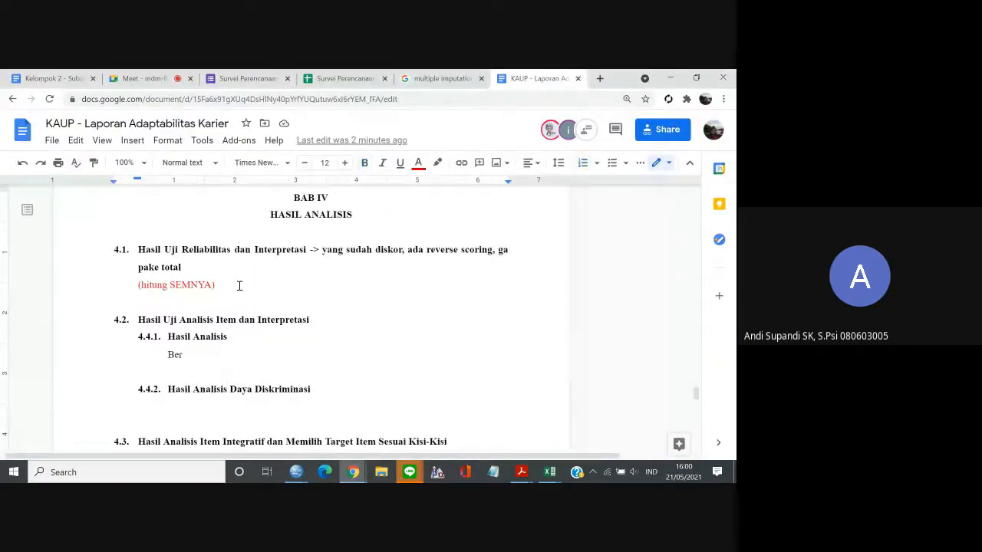
key("Return")
type("dimensi c1")
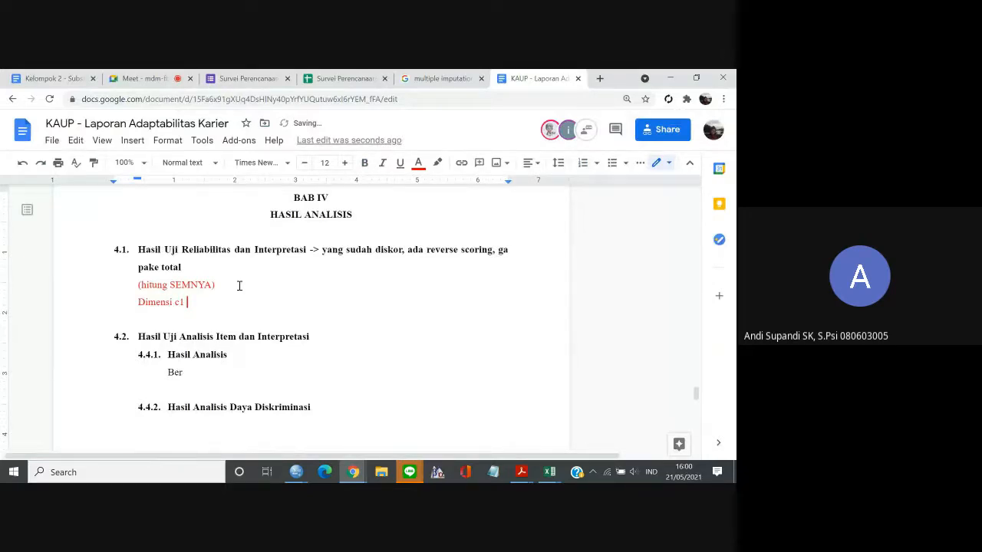
type(" -> 0.848")
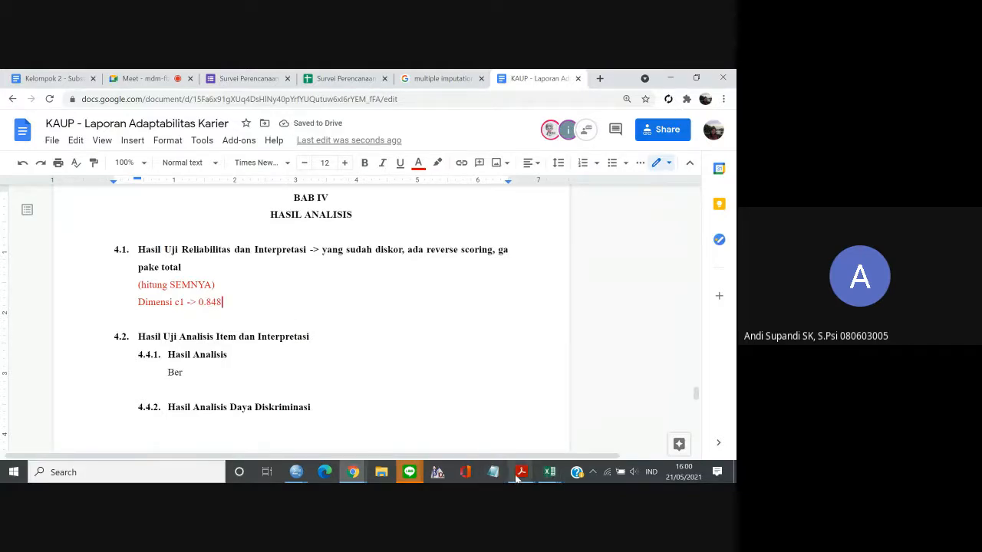
Switch to the SPSS output window and change the Reliability heading to "Reliability Dimensi Concern".
mouse_move(302, 475)
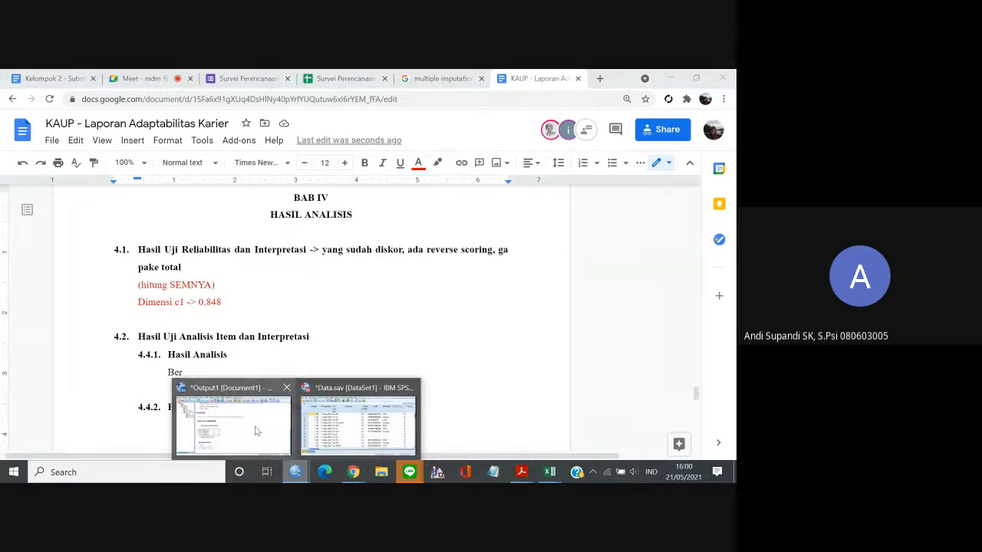
mouse_move(255, 431)
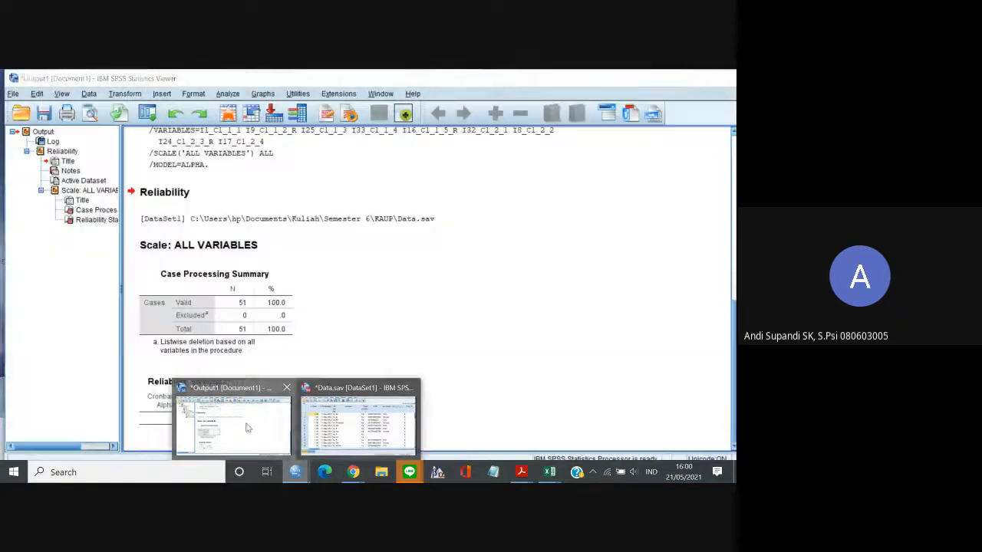
left_click(247, 427)
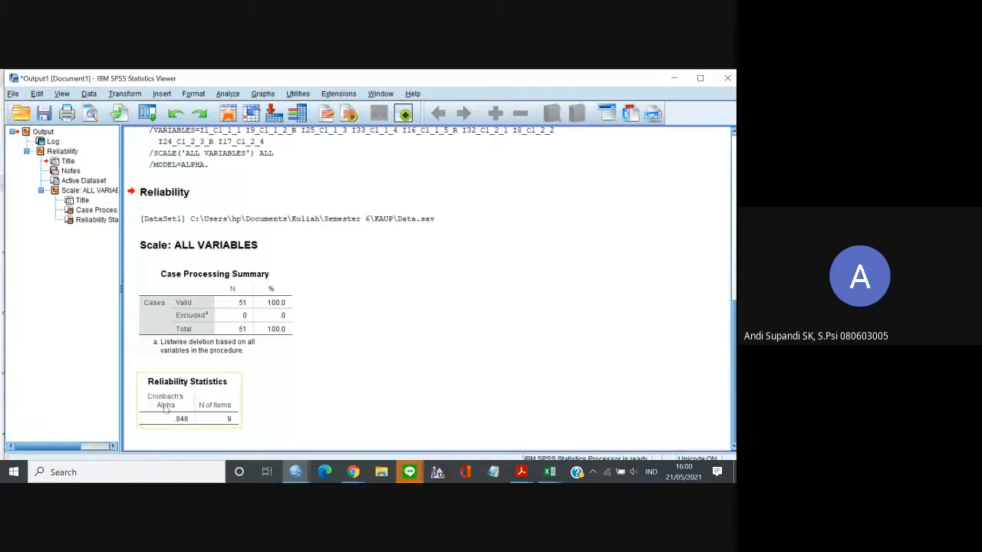
left_click(156, 197)
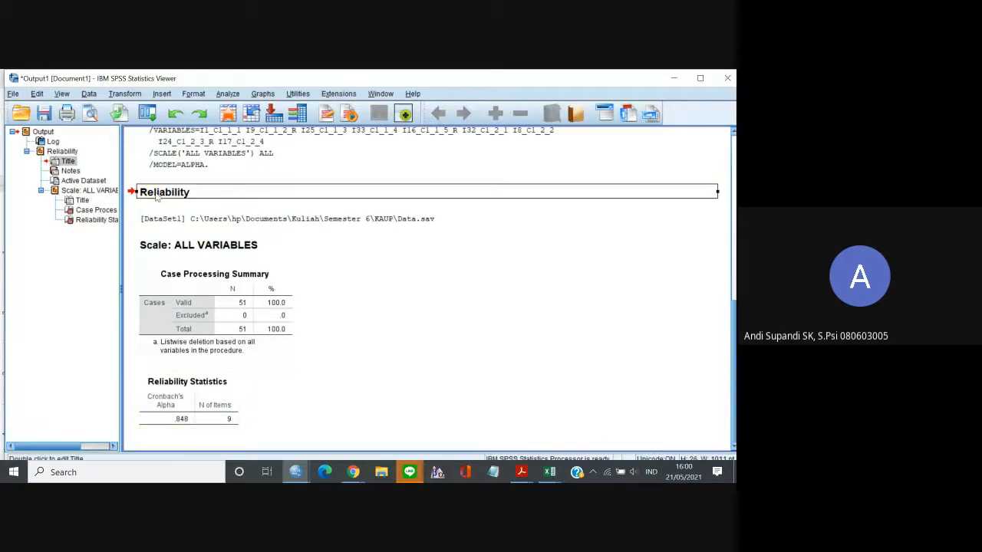
double_click(191, 192)
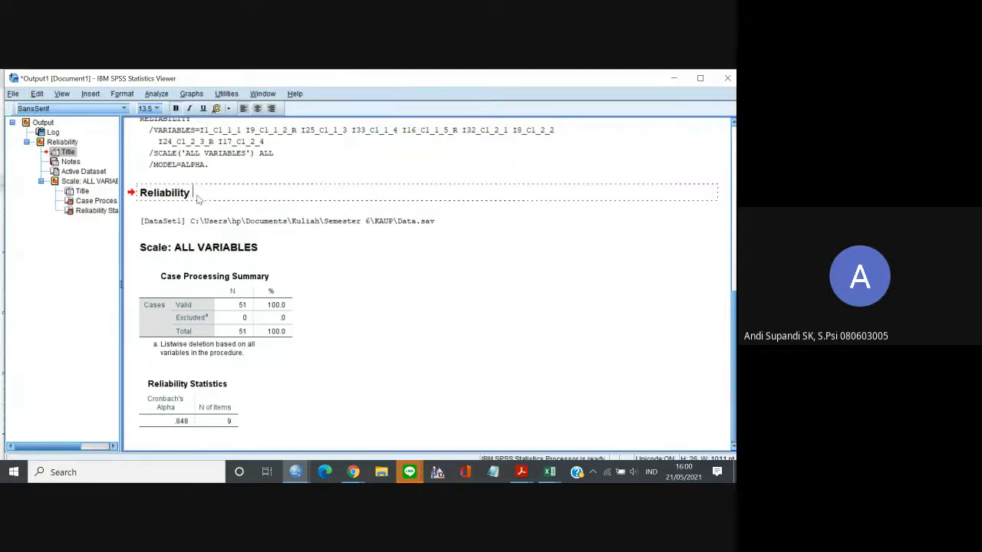
type("Dimen")
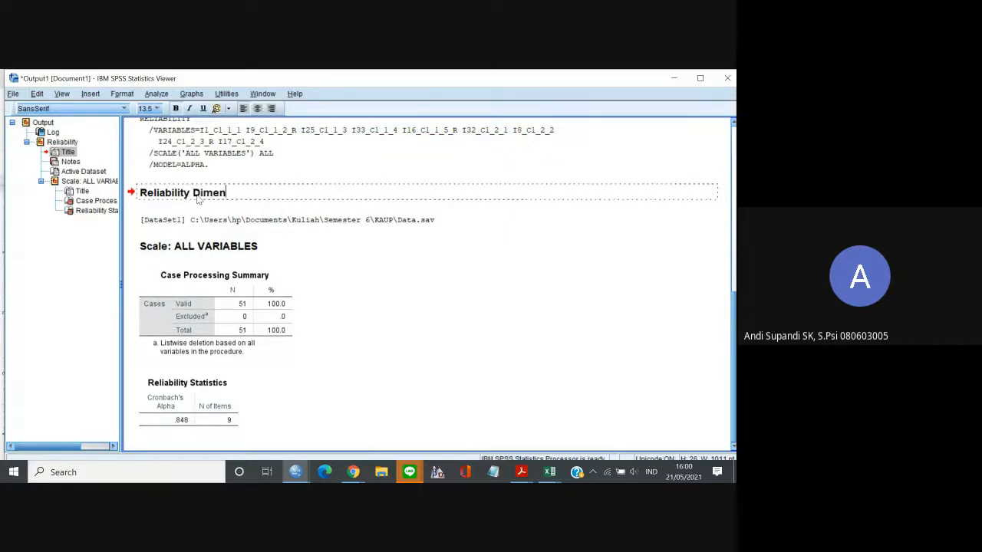
type("si Concern")
left_click(399, 312)
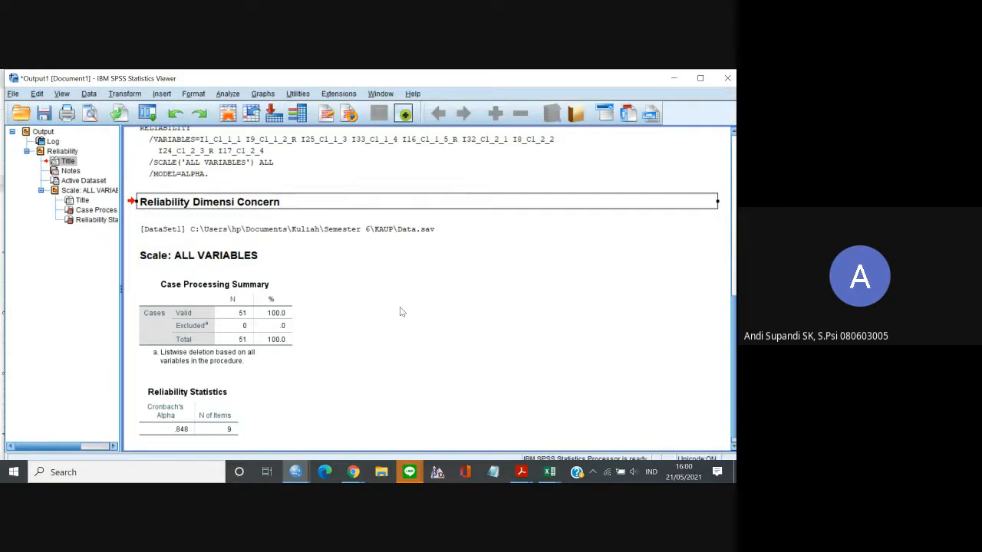
Switch to the Data.sav window in SPSS and show its Variable View.
left_click(671, 79)
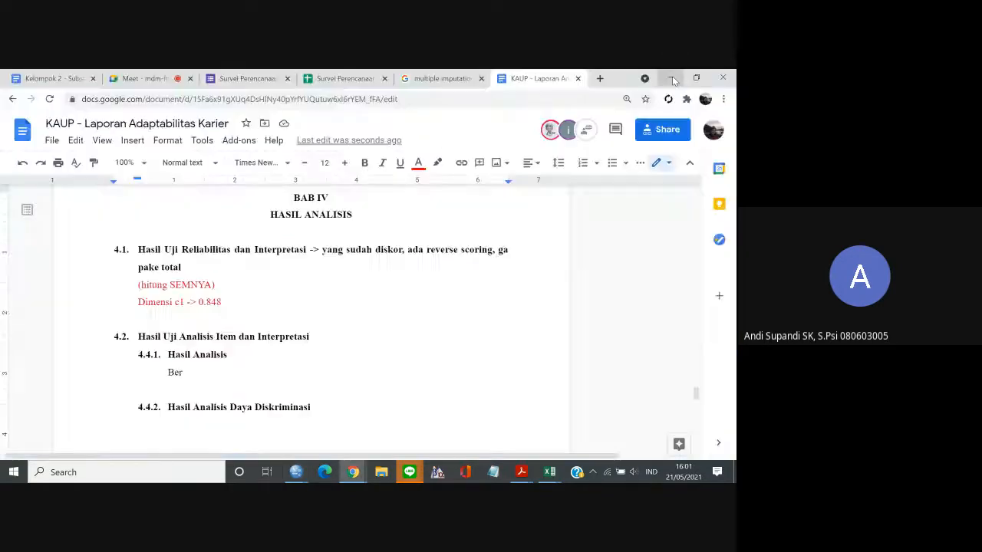
left_click(296, 472)
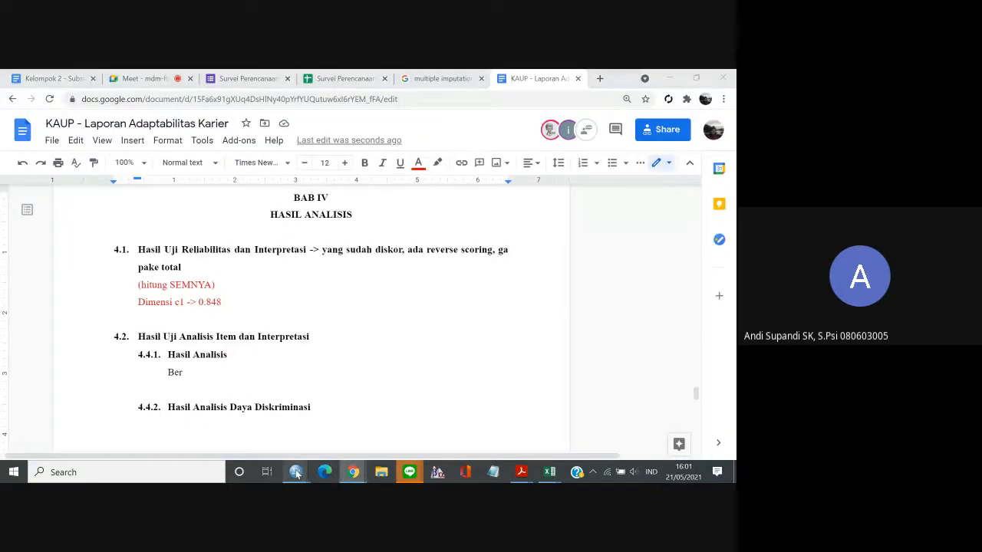
mouse_move(284, 420)
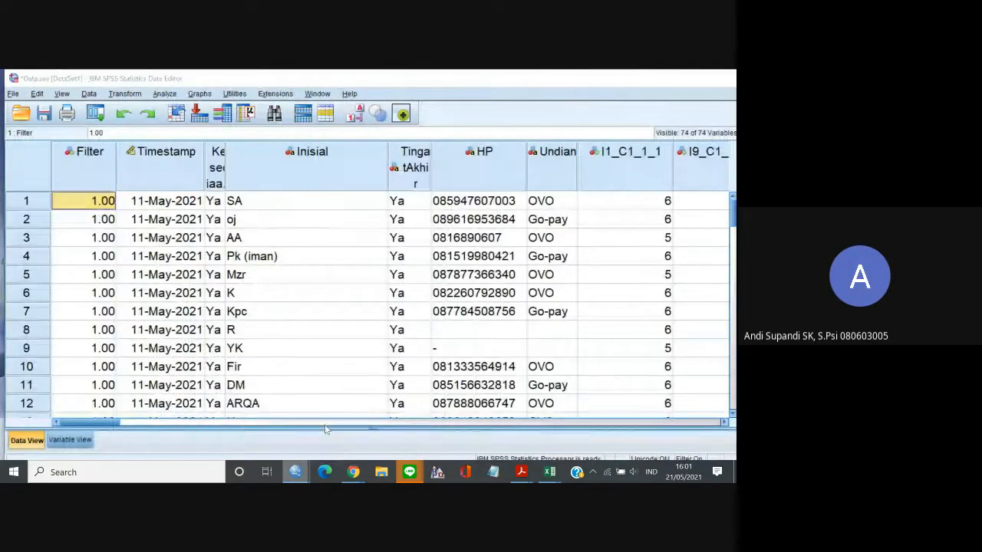
left_click(358, 422)
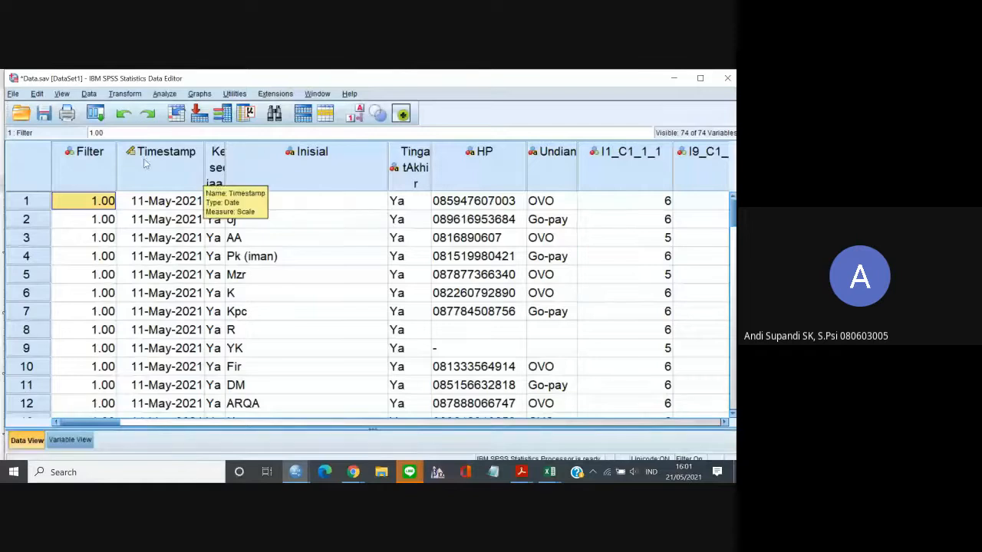
left_click(69, 440)
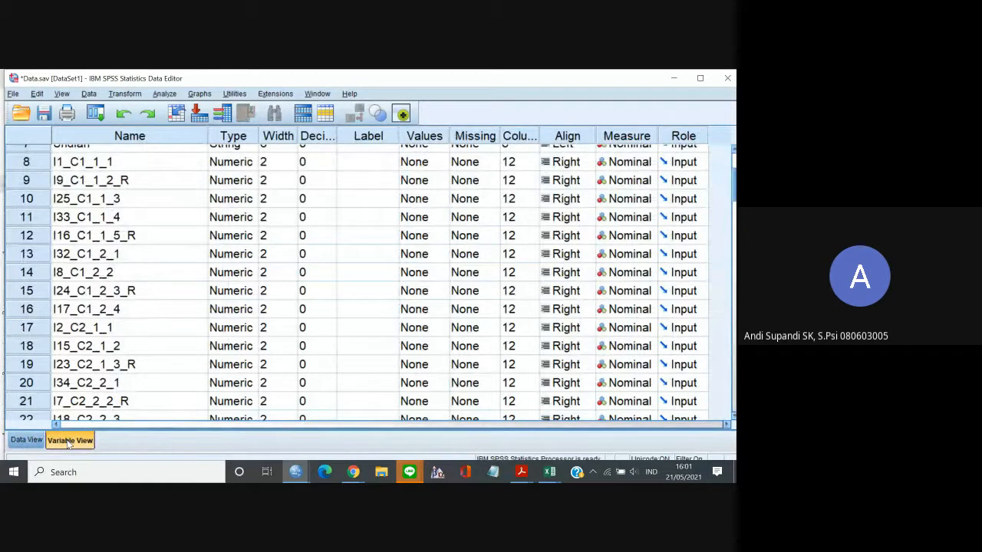
Set the measurement level to Scale for the seven variables from I1_C1_1_1 through I8_C1_2_2.
left_click(625, 164)
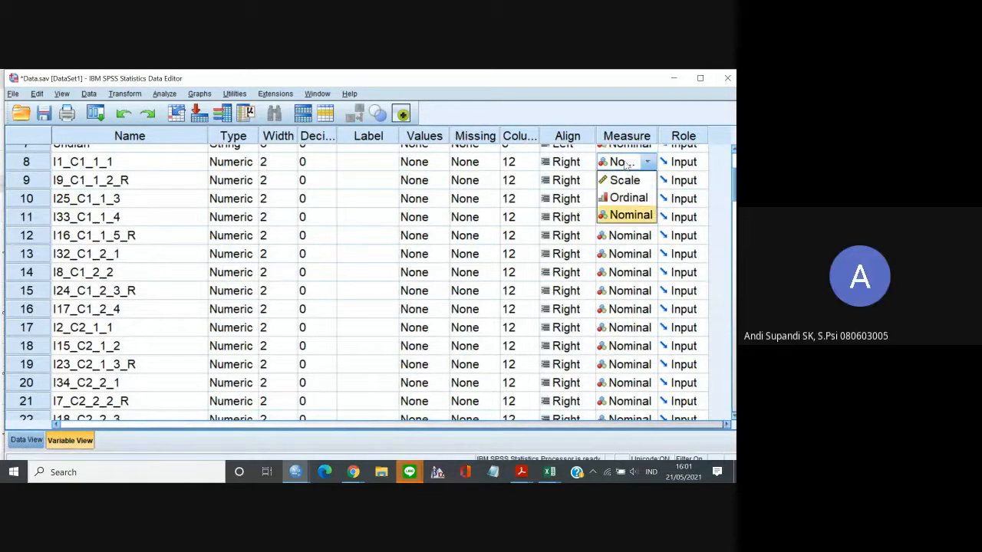
left_click(627, 181)
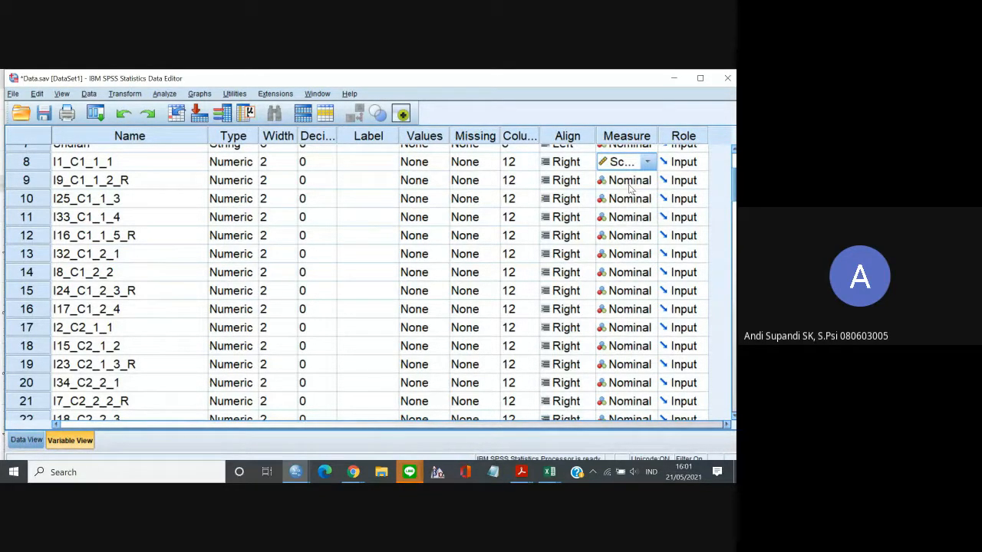
left_click(629, 181)
left_click(630, 199)
left_click(630, 199)
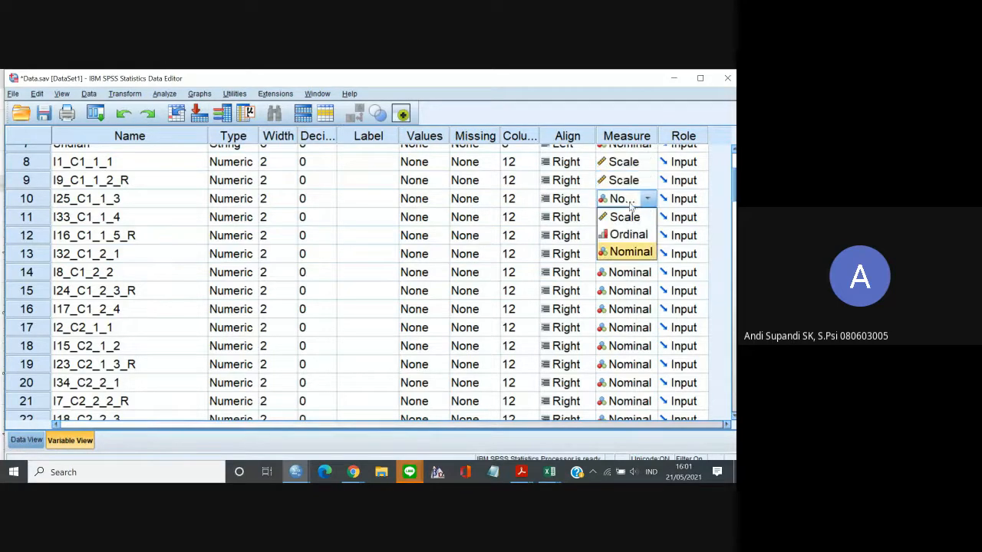
left_click(630, 218)
left_click(630, 218)
left_click(634, 236)
left_click(634, 236)
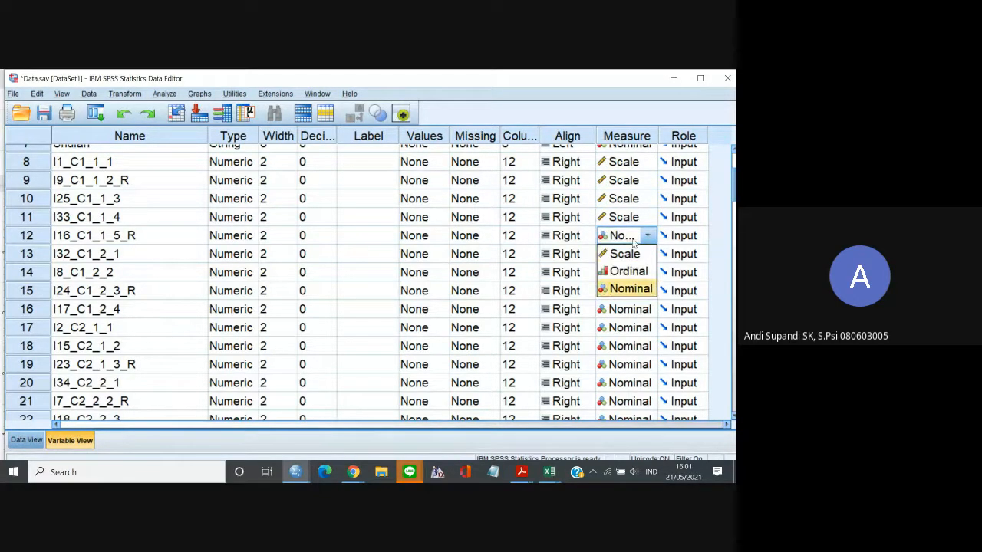
left_click(635, 254)
left_click(635, 254)
left_click(635, 273)
left_click(635, 272)
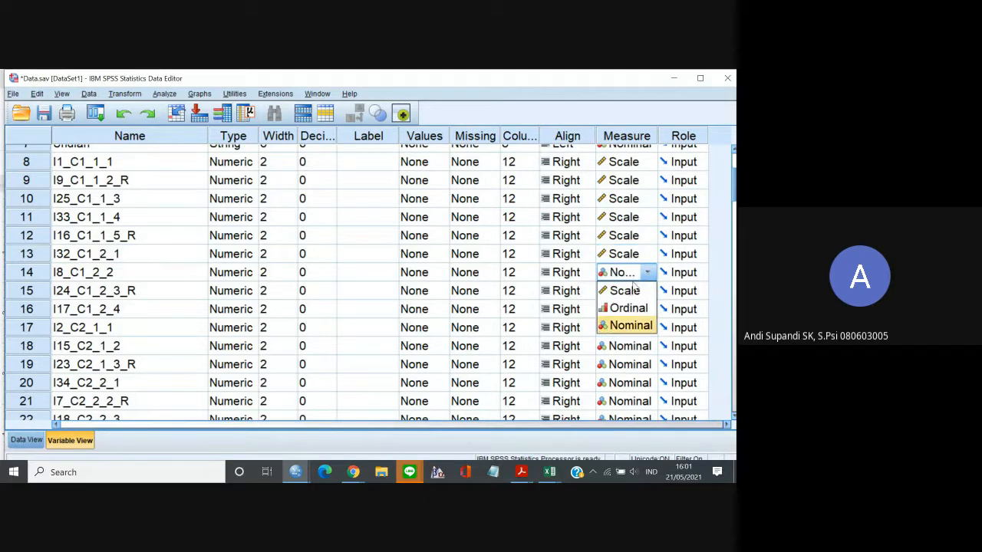
left_click(635, 292)
Set the measurement level to Scale for the variables I24_C1_2_3_R and I17_C1_2_4.
left_click(635, 305)
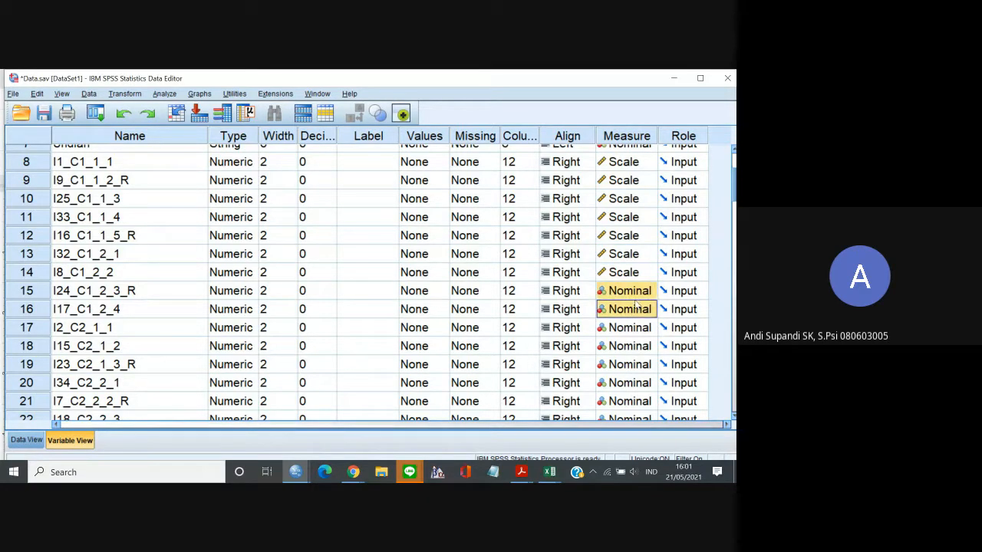
left_click(637, 296)
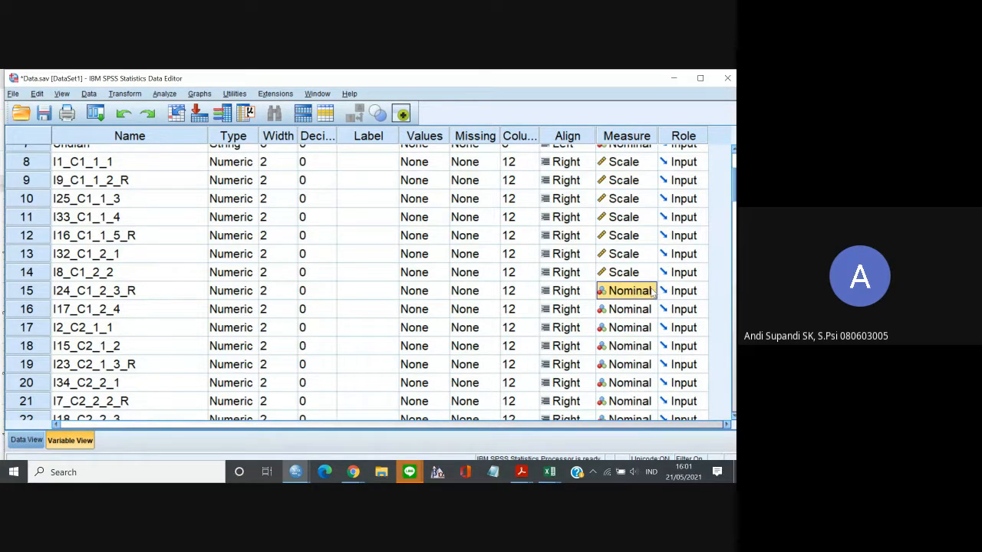
left_click(651, 296)
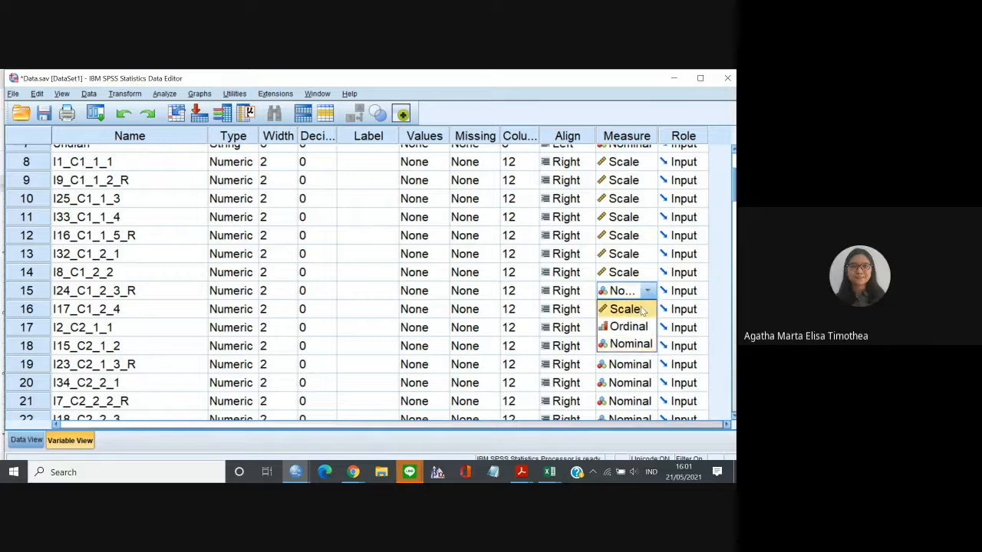
left_click(643, 307)
left_click_drag(650, 311, 631, 273)
left_click(648, 273)
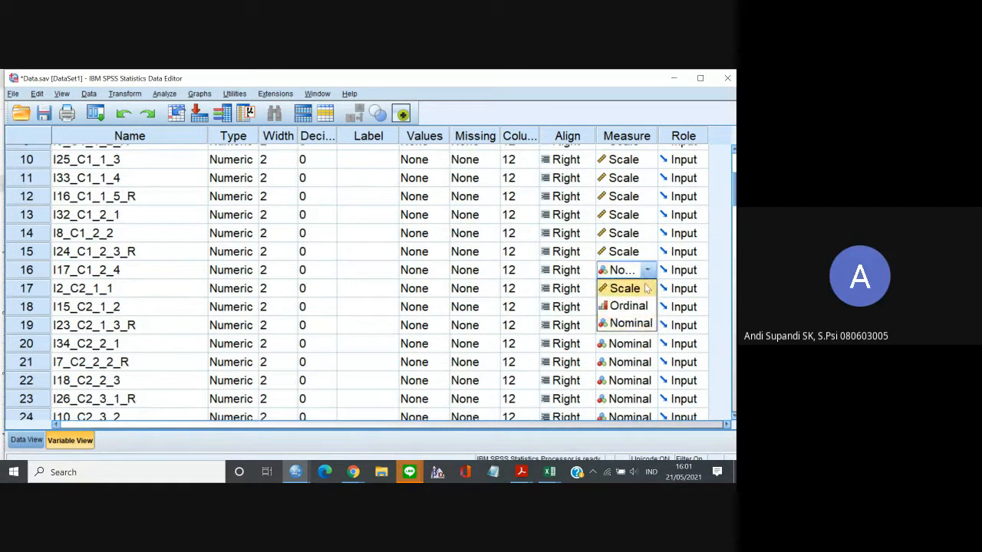
left_click(646, 288)
Copy the Scale measurement level to all variables from I2_C2_1_1 through V72 and return to Data View.
left_click(620, 276)
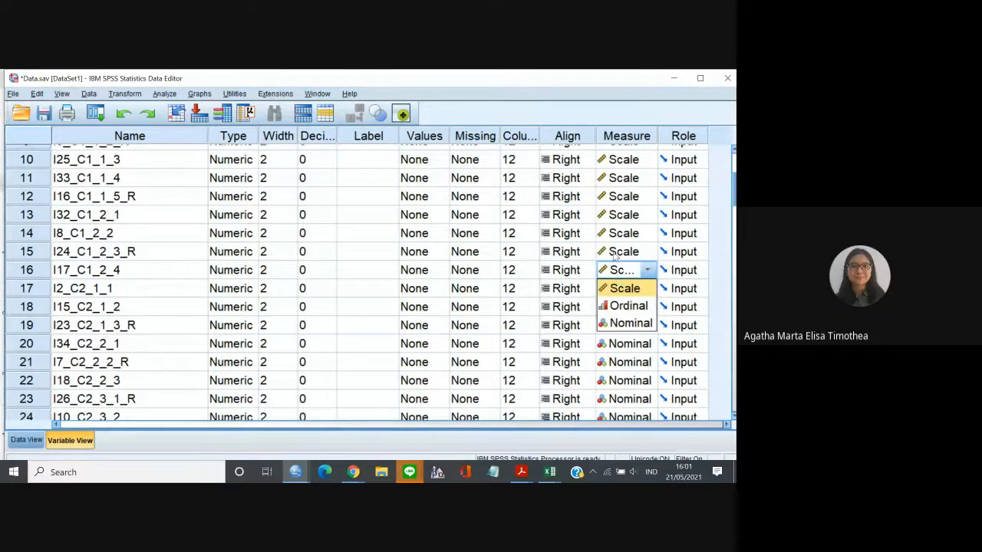
left_click(615, 269)
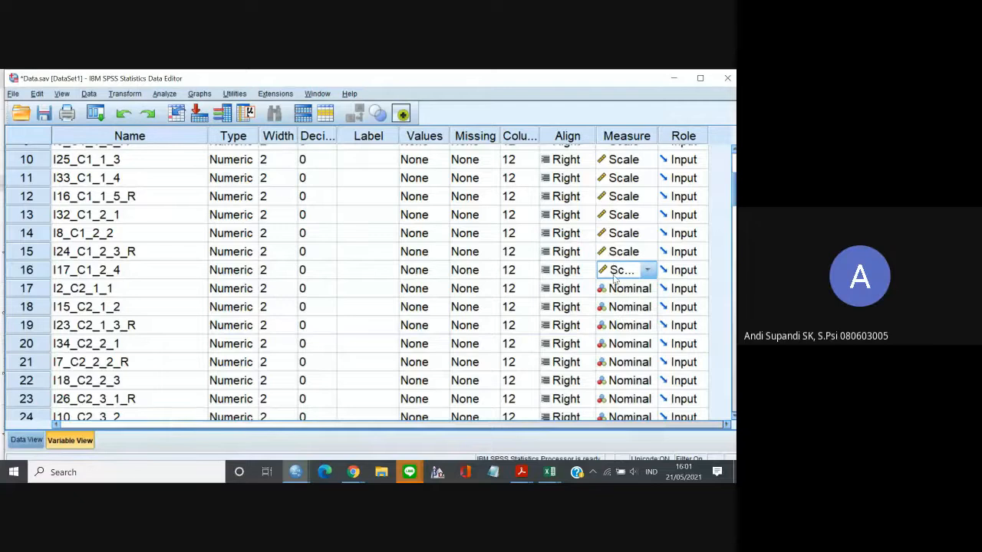
mouse_move(614, 281)
left_mouse_down()
mouse_move(625, 433)
mouse_move(619, 264)
left_mouse_up()
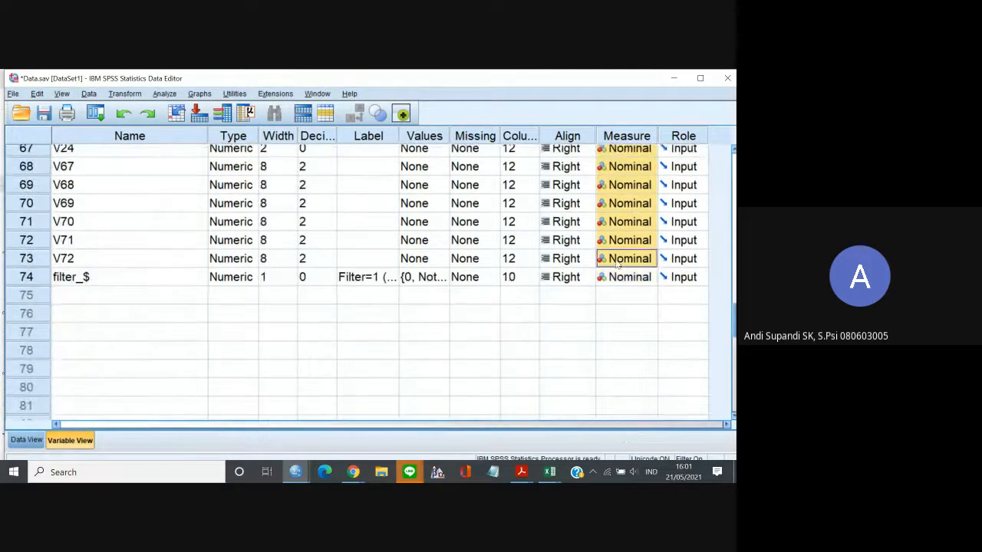
key("ctrl+v")
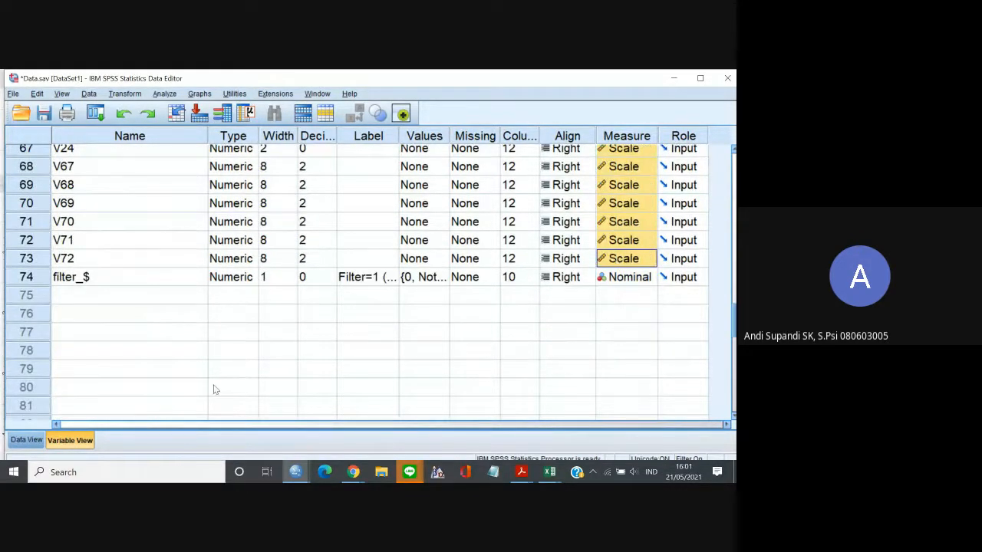
left_click(32, 441)
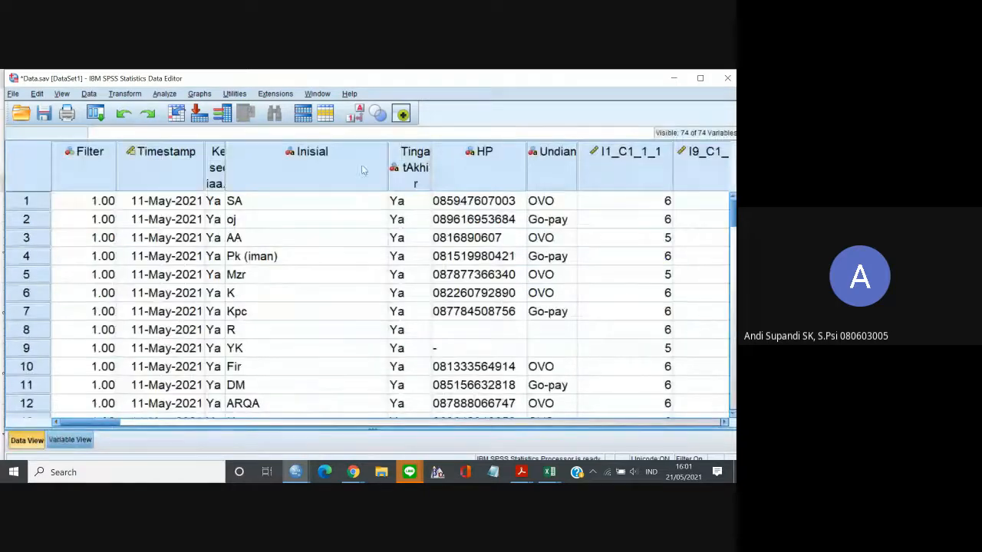
left_click(163, 92)
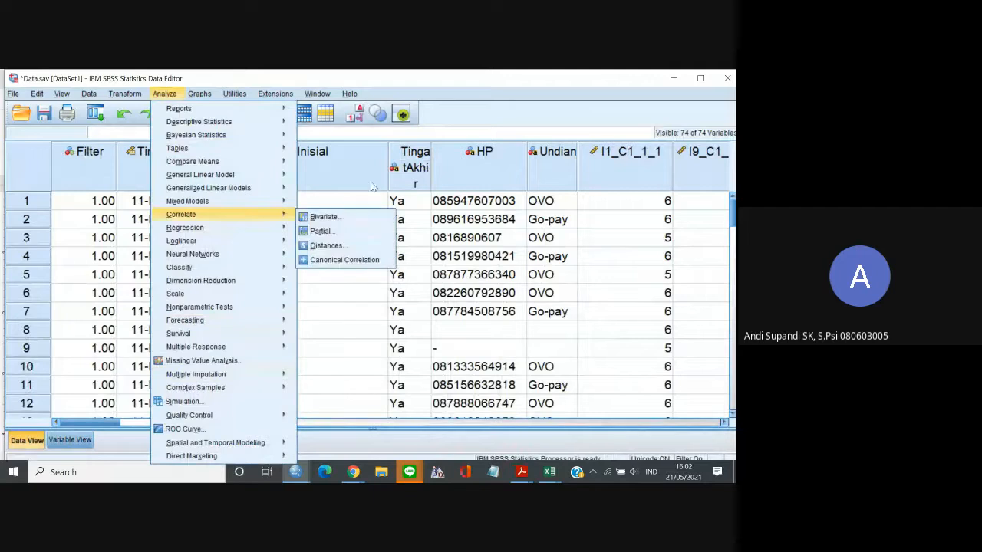
left_click(483, 256)
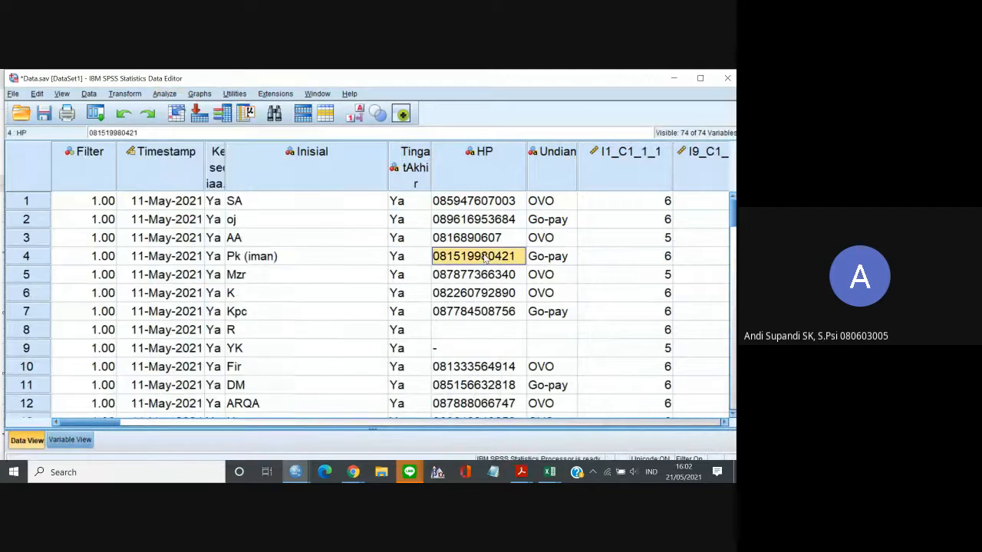
left_click(57, 95)
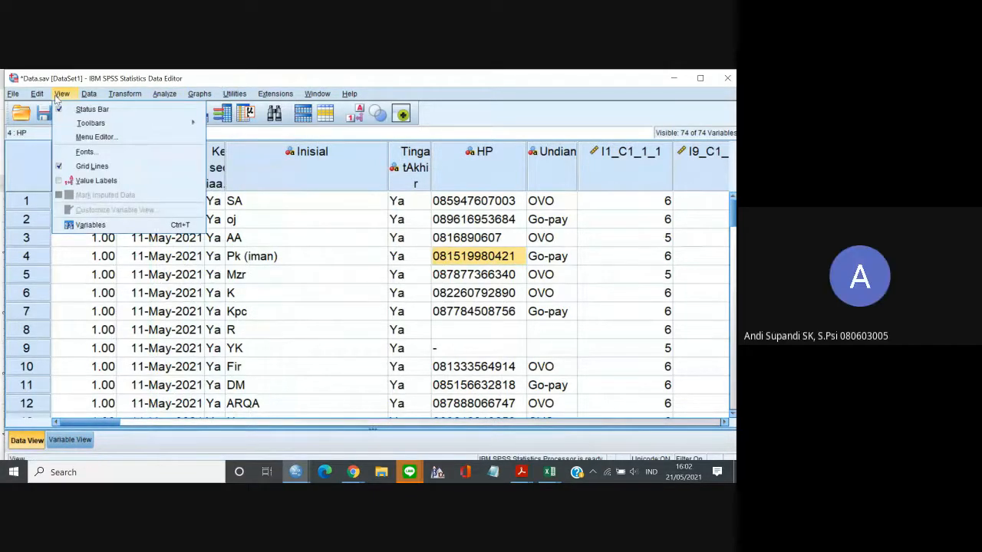
left_click(234, 92)
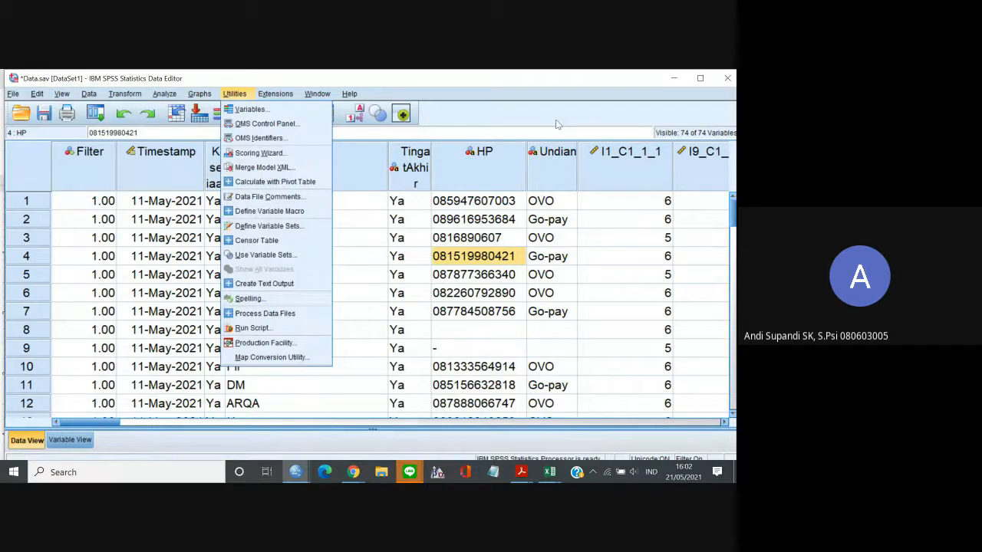
left_click(557, 124)
left_click(89, 94)
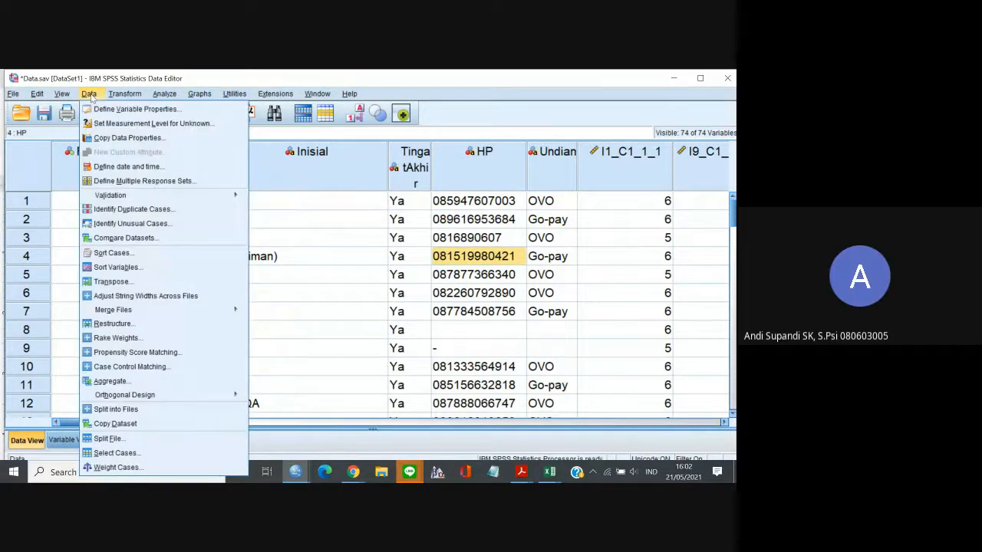
left_click(549, 117)
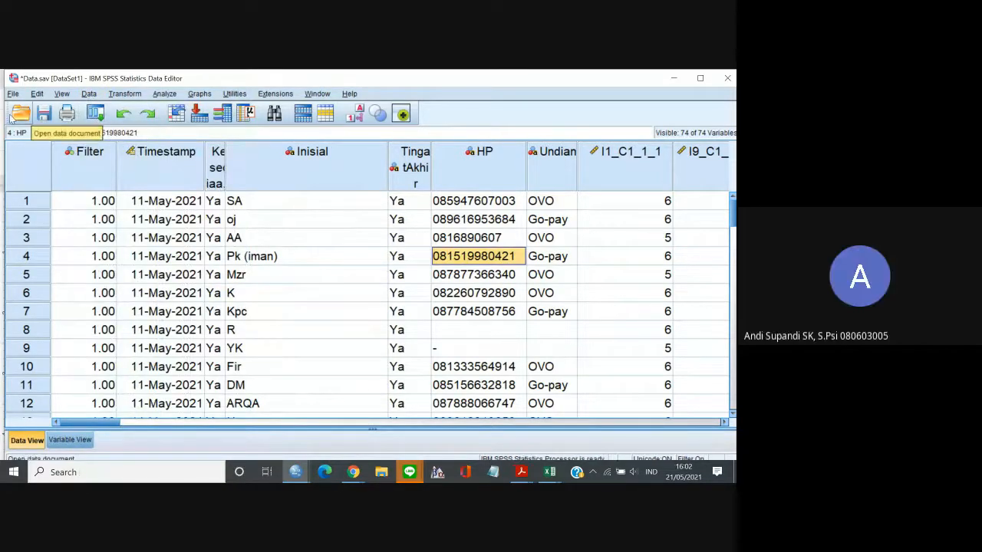
Rerun the Alpha reliability analysis on the nine C1 items and return to the Data.sav window.
left_click(94, 115)
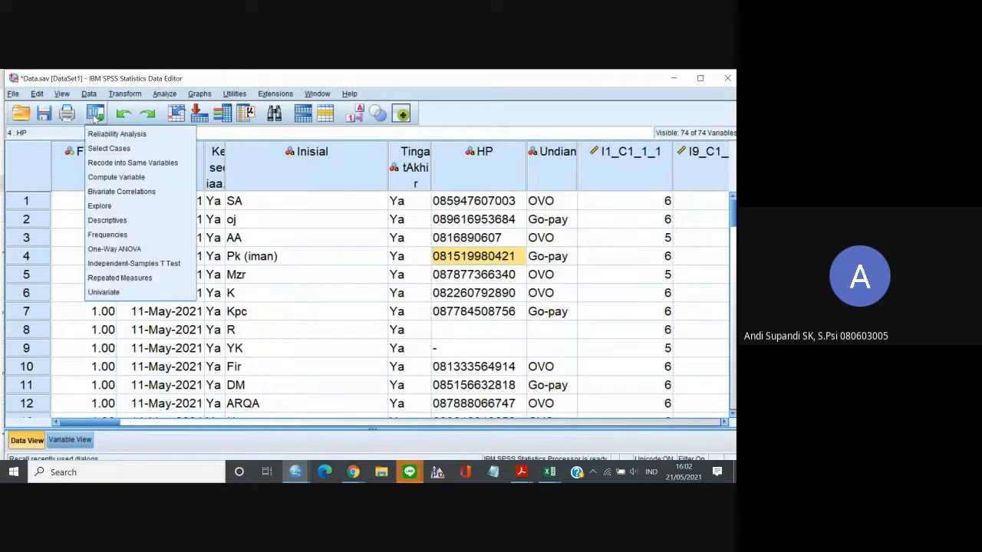
left_click(102, 135)
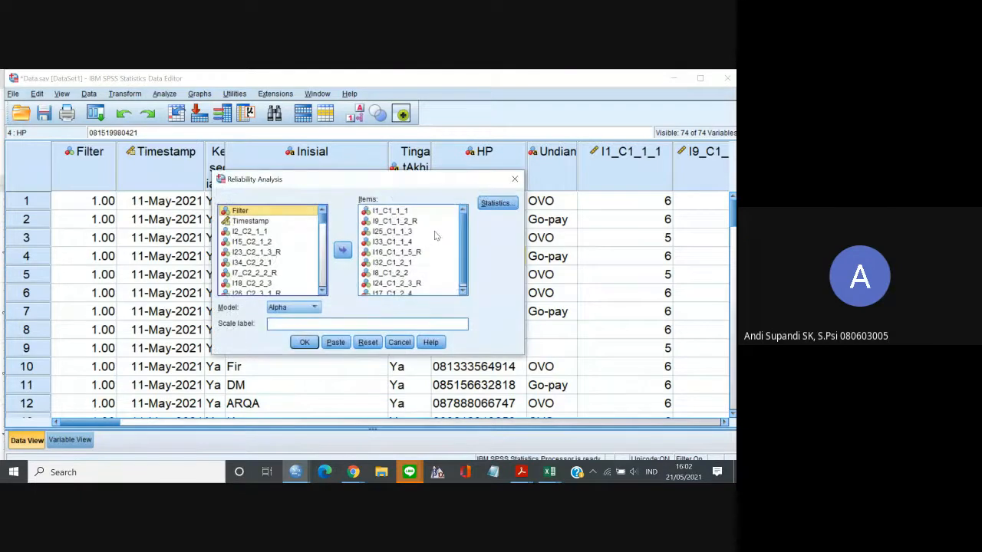
left_click(308, 345)
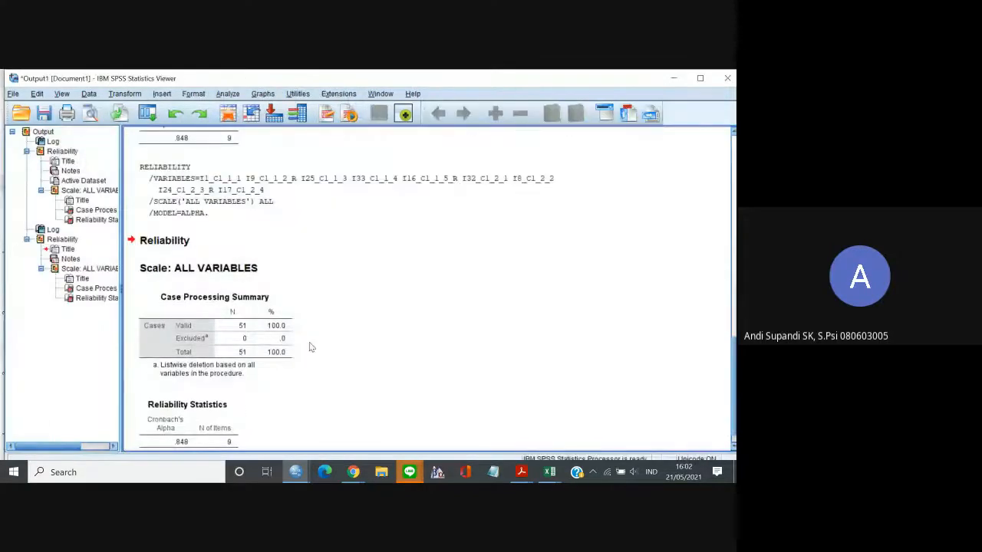
left_click(678, 82)
left_click(455, 237)
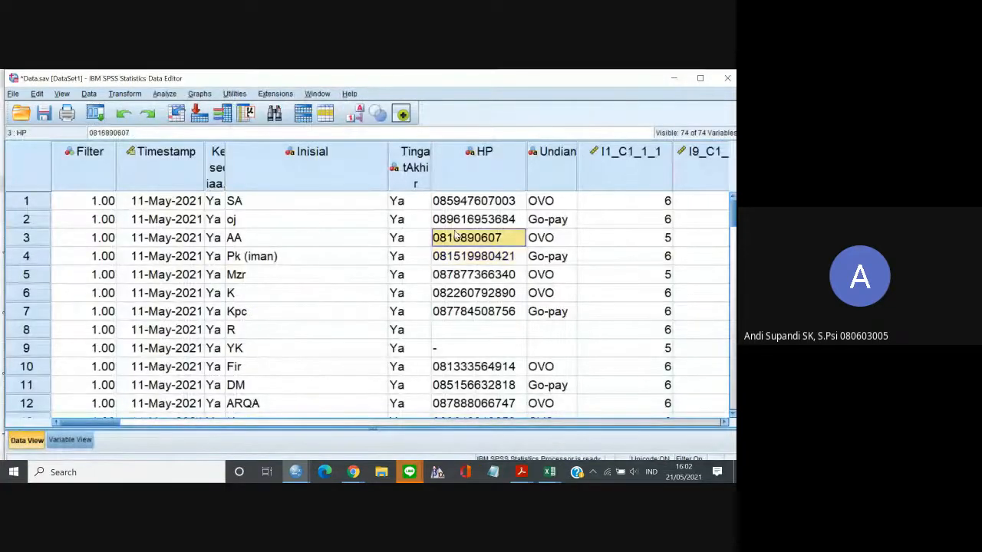
left_click(100, 114)
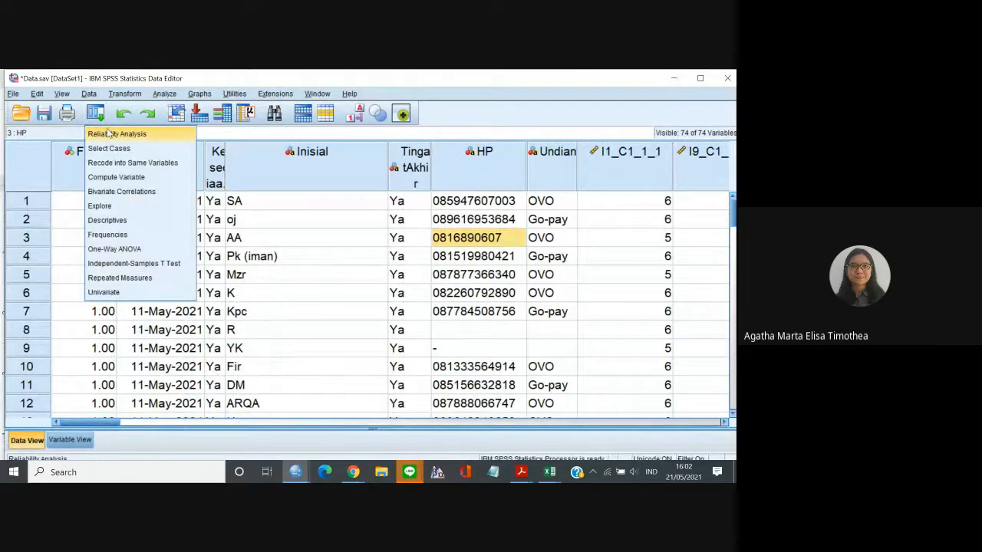
left_click(109, 134)
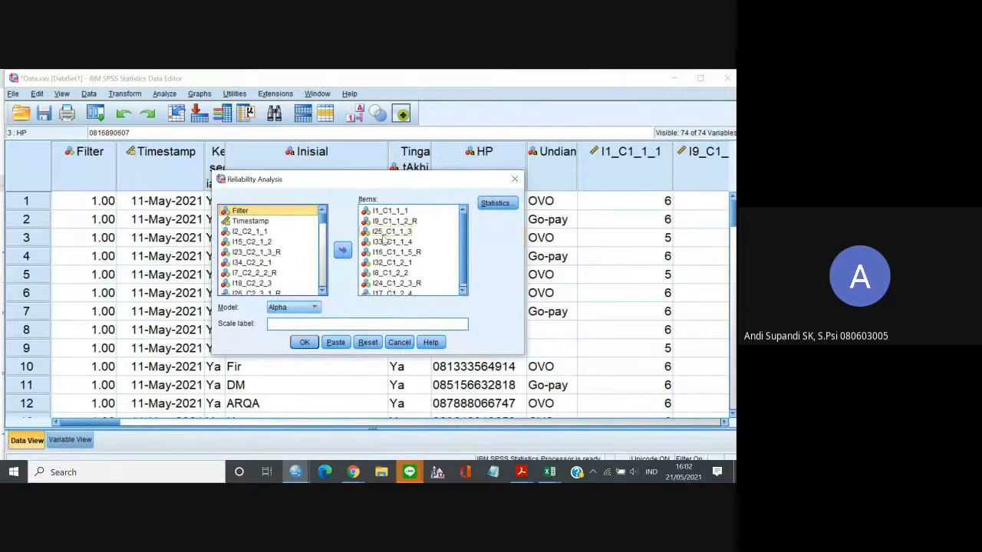
key("ctrl+a")
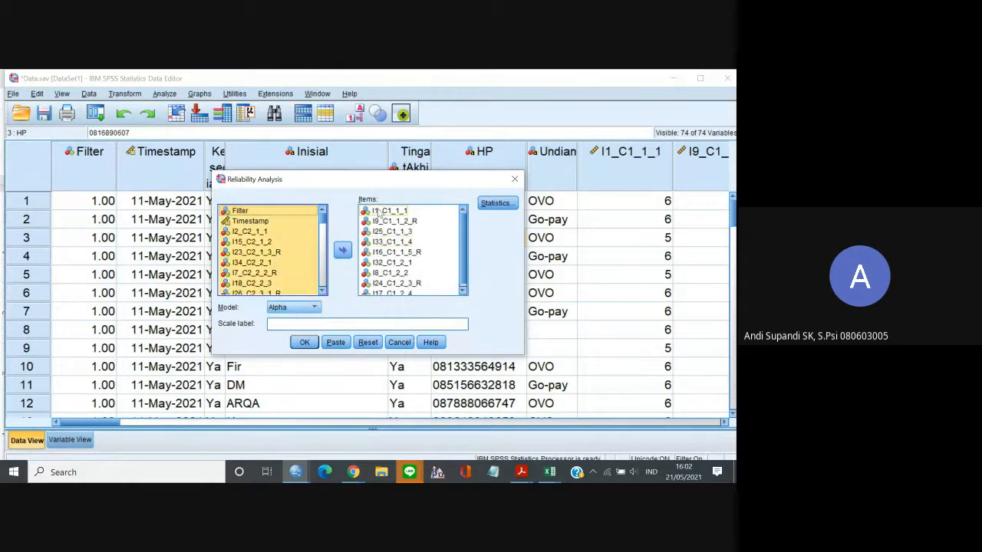
left_click(383, 214)
key("ctrl+a")
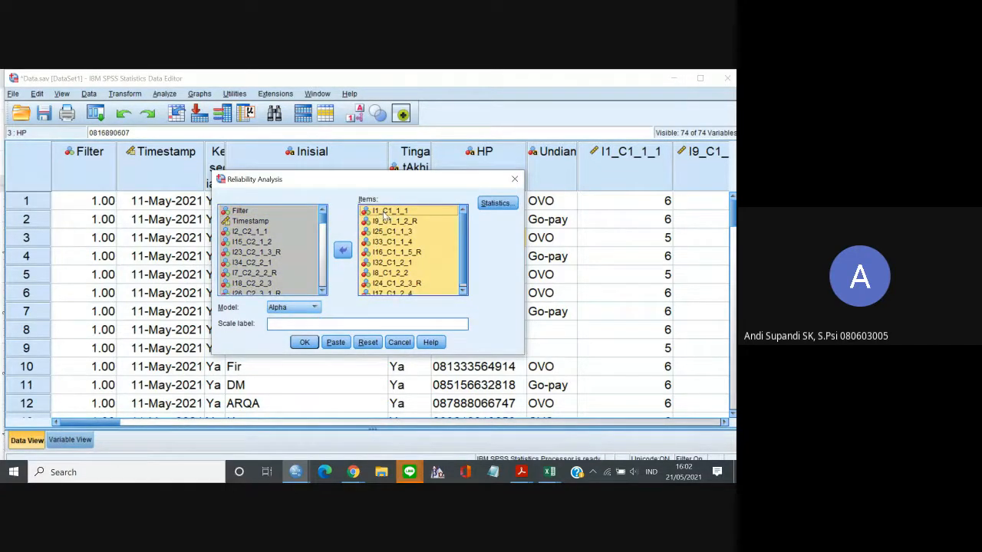
left_click(343, 249)
left_click(322, 290)
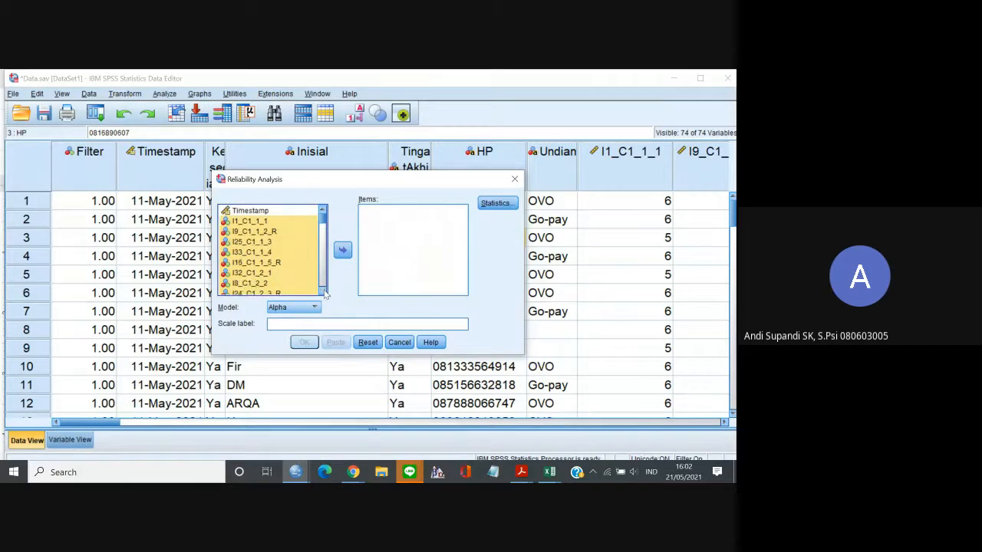
left_click(323, 290)
left_click(322, 290)
left_click(343, 250)
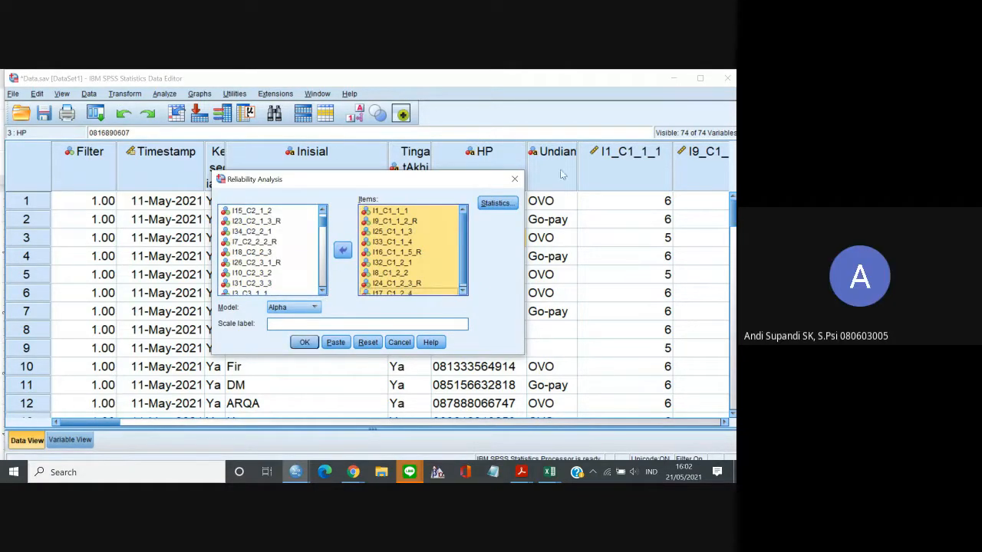
left_click(514, 180)
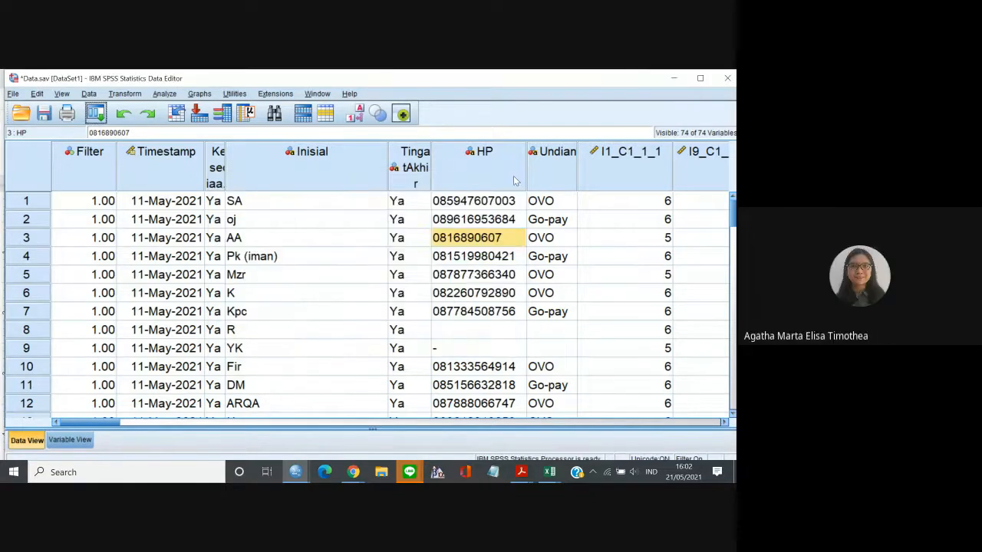
Save the changes to the Data.sav dataset.
left_click(475, 202)
left_click(583, 243)
left_click(264, 224)
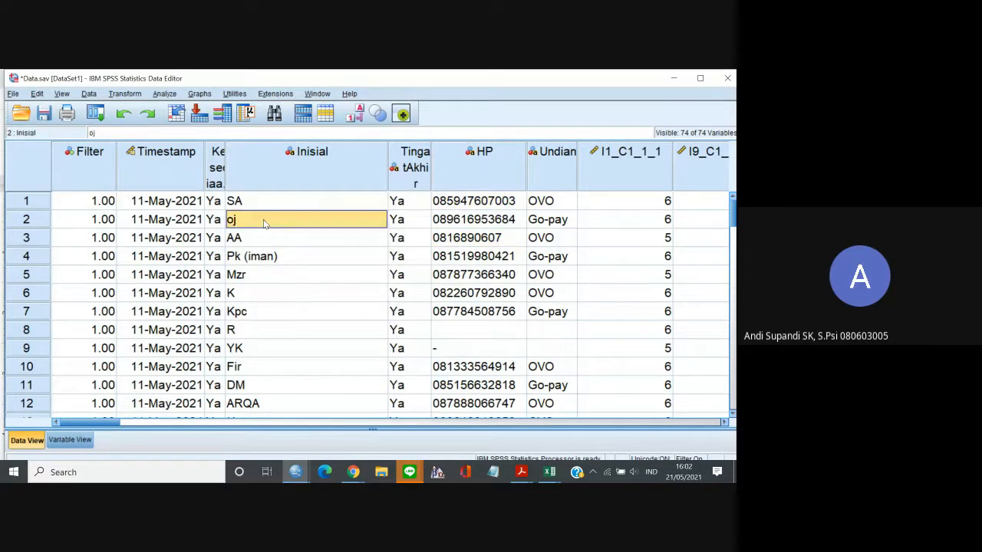
double_click(263, 221)
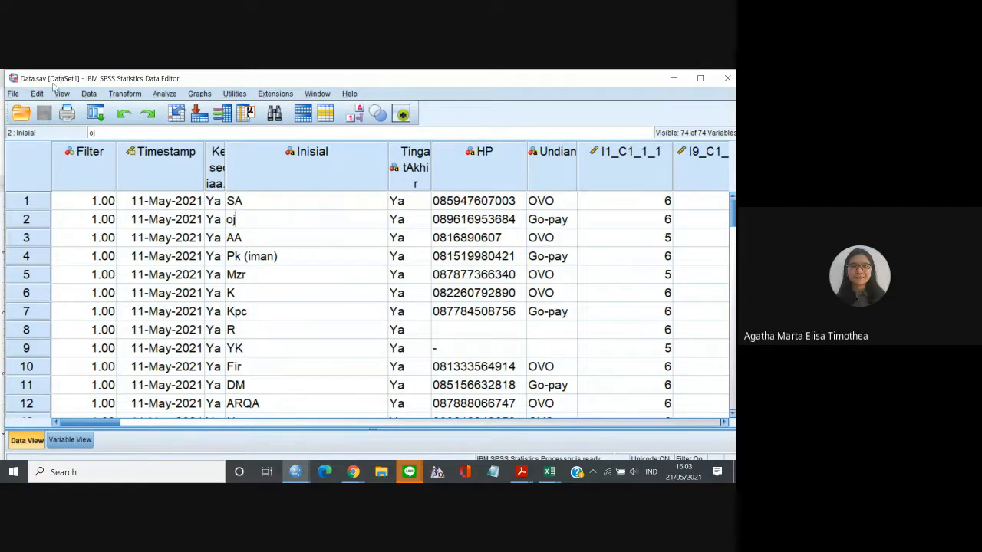
Check the variables' measurement levels in Variable View and return to Data View.
left_click(70, 439)
left_click_drag(732, 335, 726, 165)
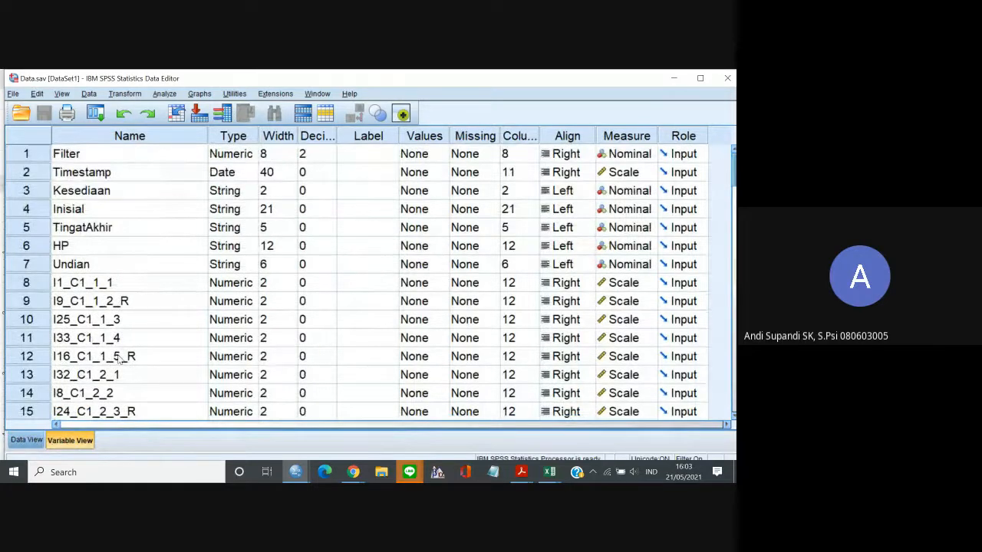
left_click(18, 442)
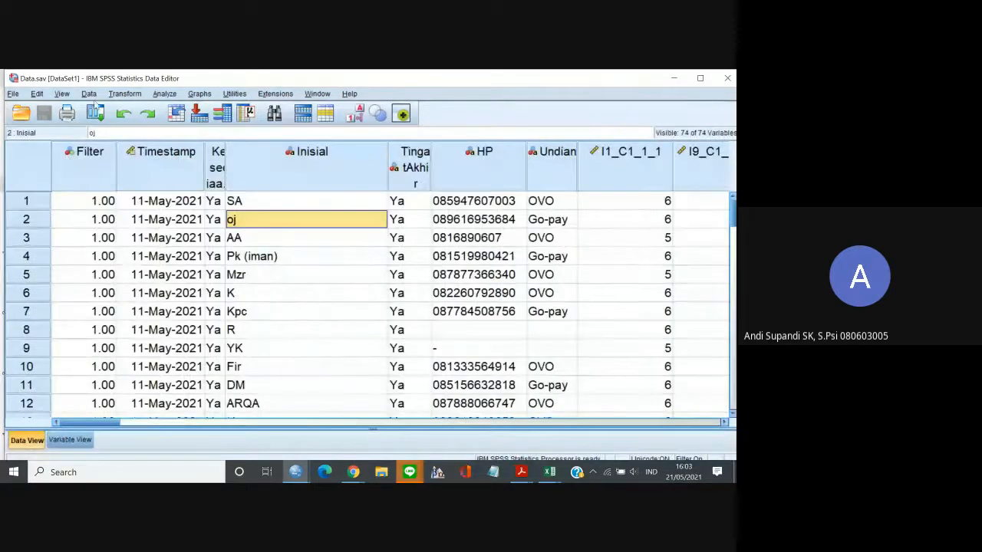
left_click(89, 93)
left_click(445, 112)
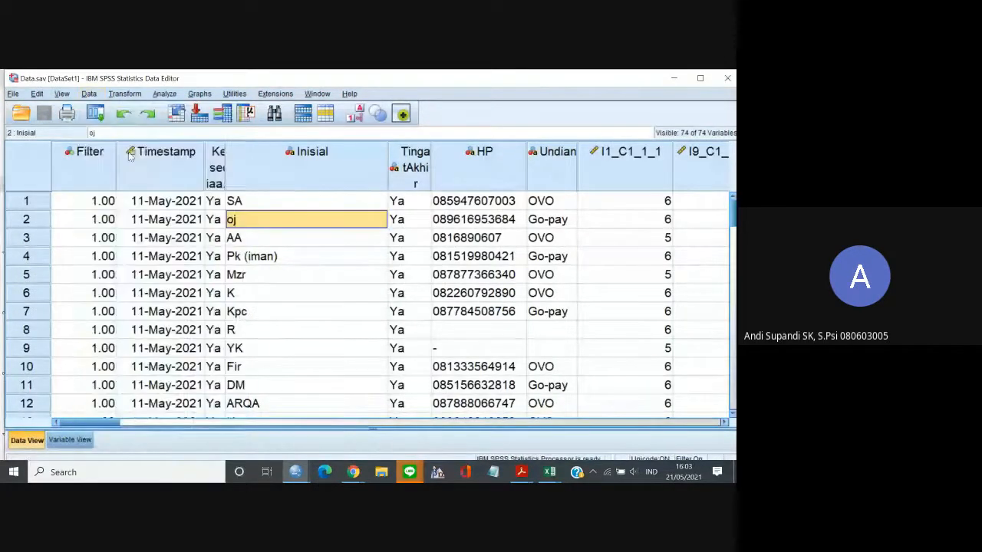
Open the Reliability Analysis setup and reset it to clear the previously chosen items.
left_click(161, 97)
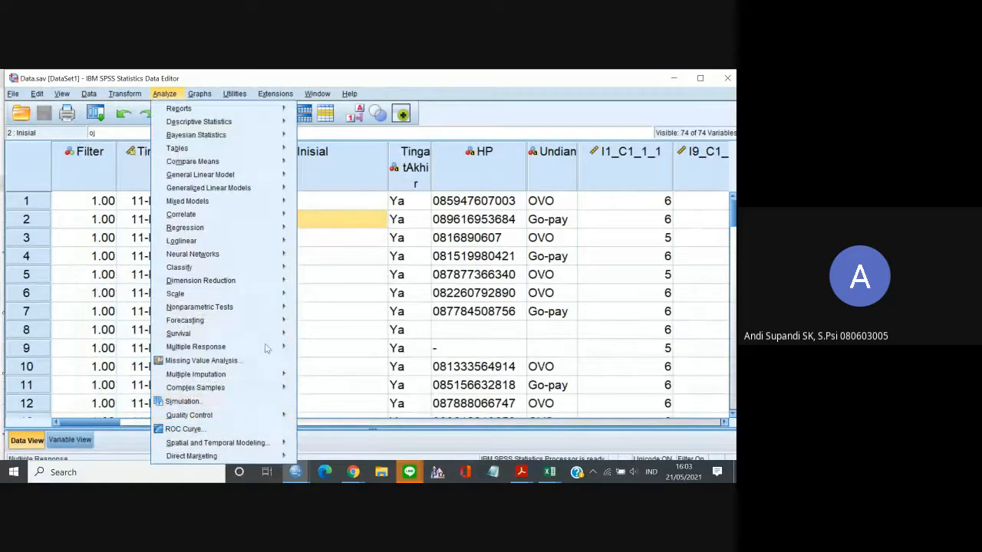
mouse_move(250, 294)
left_click(337, 296)
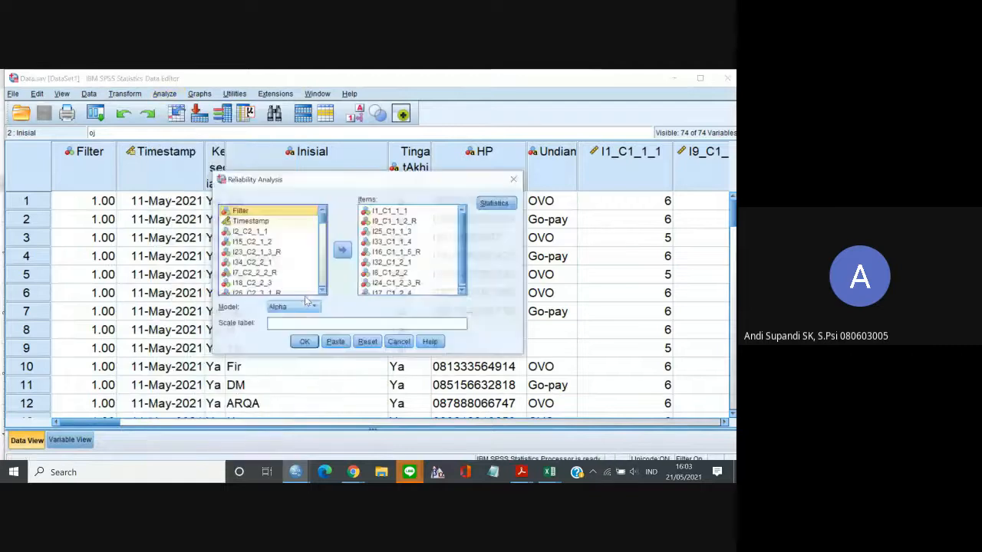
left_click(385, 213)
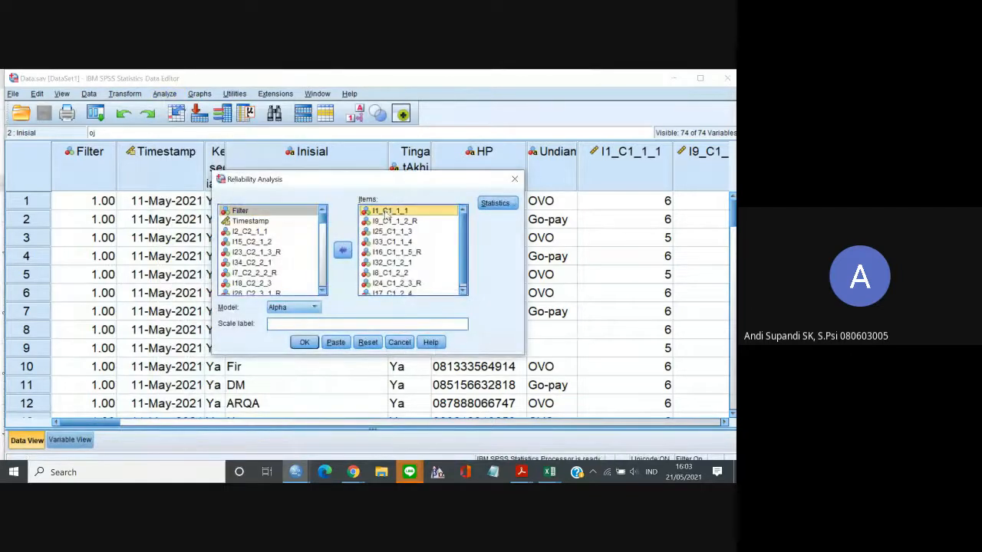
left_click(360, 343)
Add the nine C1 items from I1_C1_1_1 through I17_C1_2_4 and run the reliability analysis with the Alpha model.
left_click(276, 232)
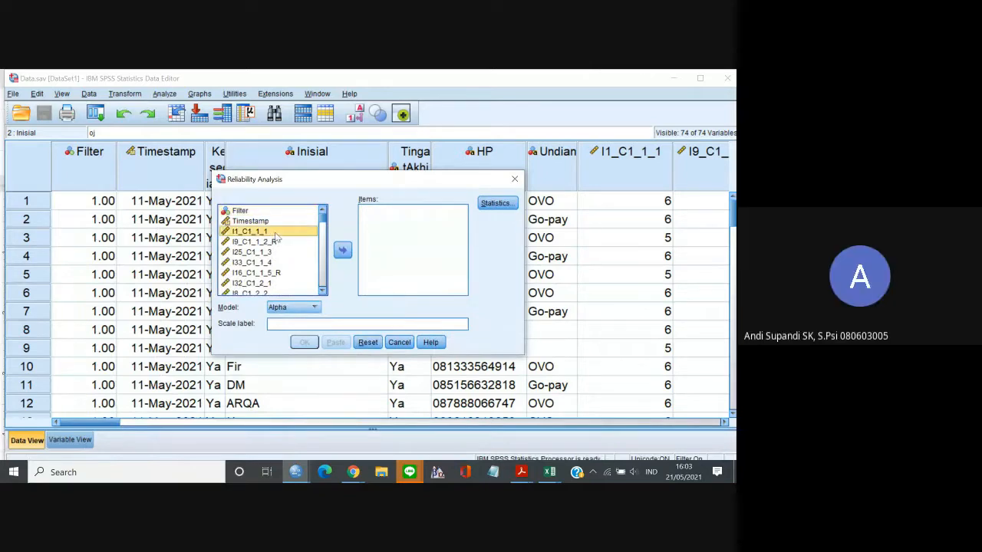
left_click(274, 242, "shift")
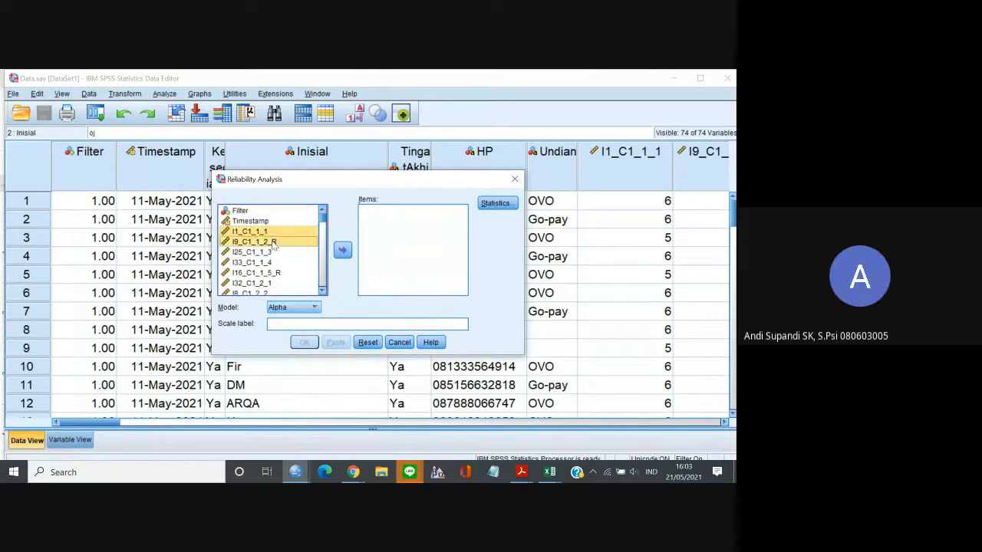
left_click(324, 290)
left_click(324, 291)
left_click(324, 291)
left_click(324, 291)
left_click(324, 291)
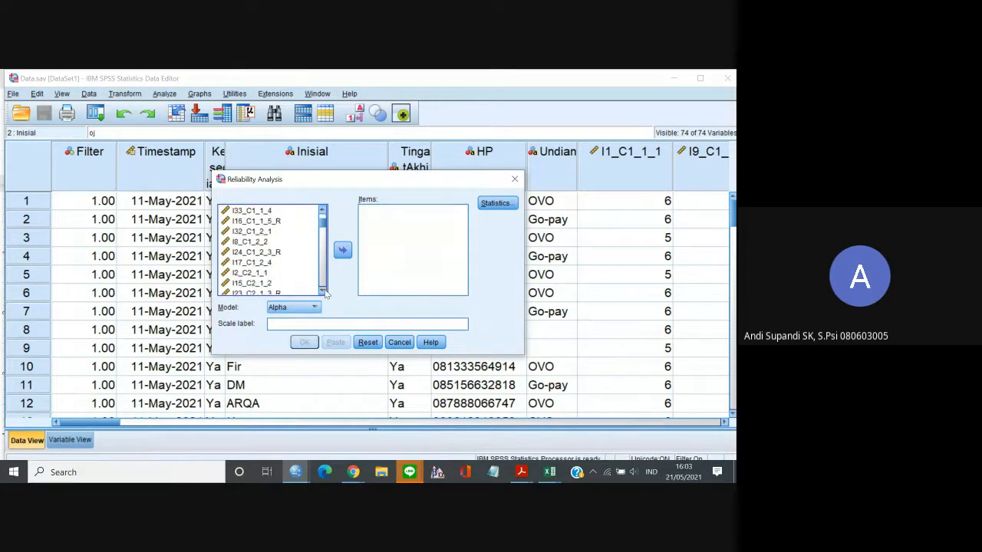
left_click(249, 263, "shift")
left_click(342, 250)
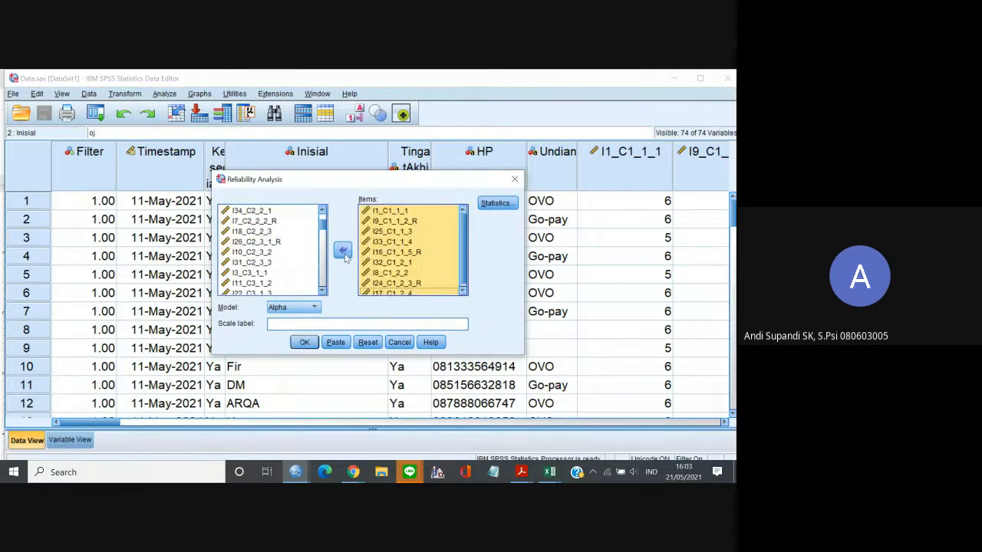
left_click(305, 342)
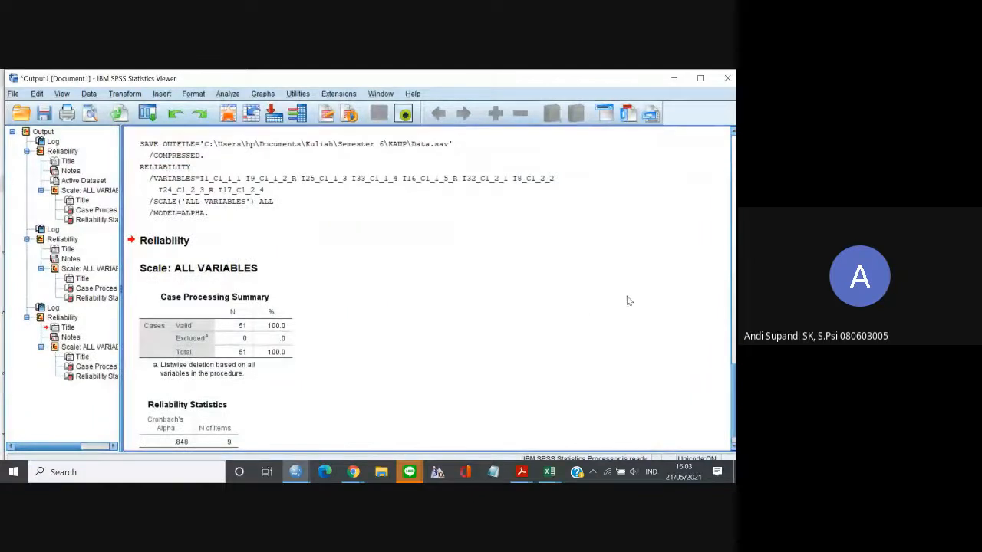
Compare the Cronbach's Alpha tables of the new and earlier C1 reliability runs in the output.
left_click(734, 275)
left_click(734, 274)
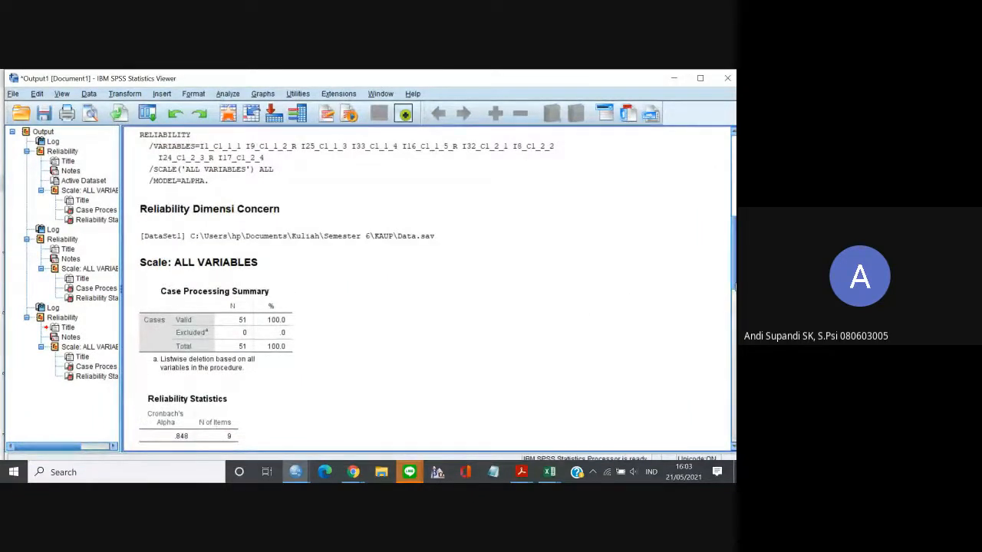
left_click_drag(734, 272, 734, 297)
scroll(428, 288, "up", 6)
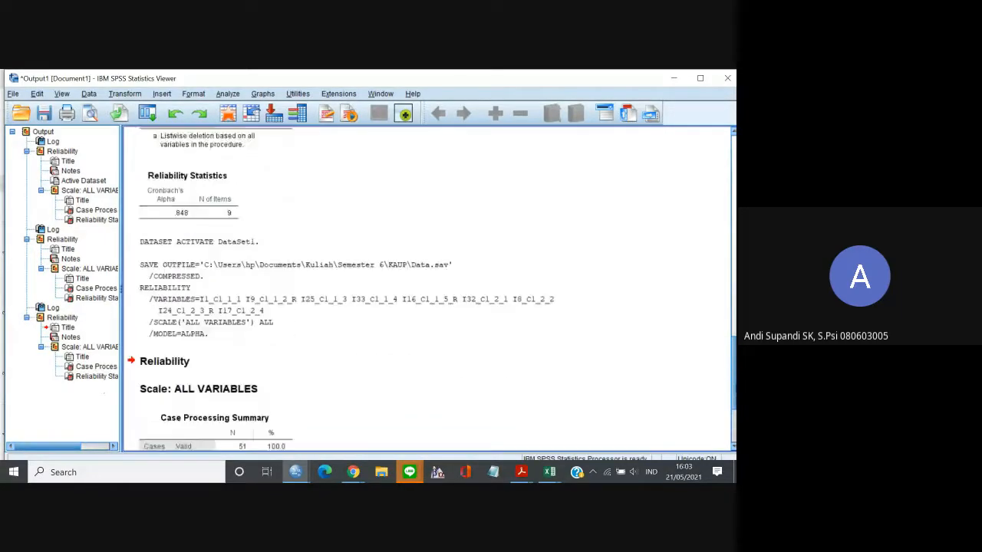
scroll(428, 289, "up", 3)
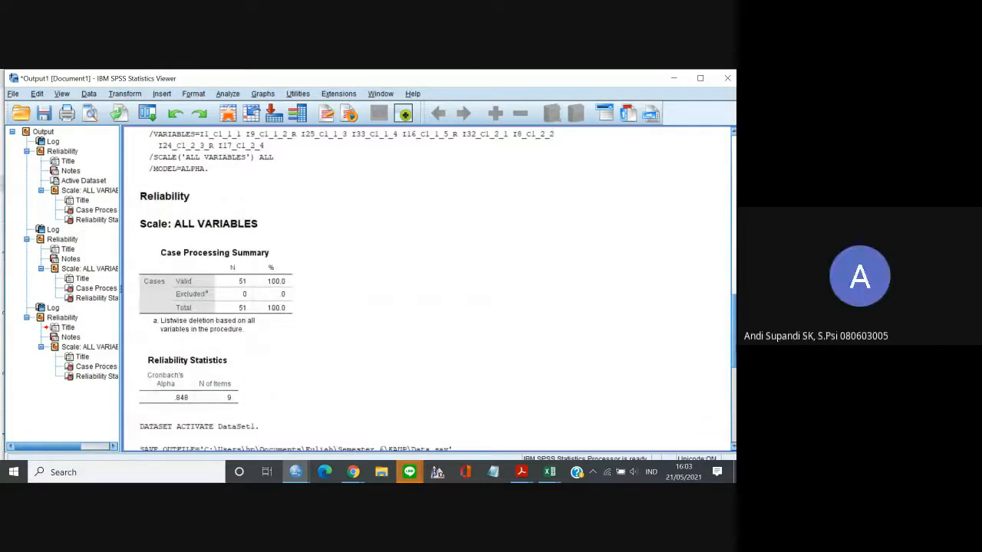
scroll(428, 288, "down", 9)
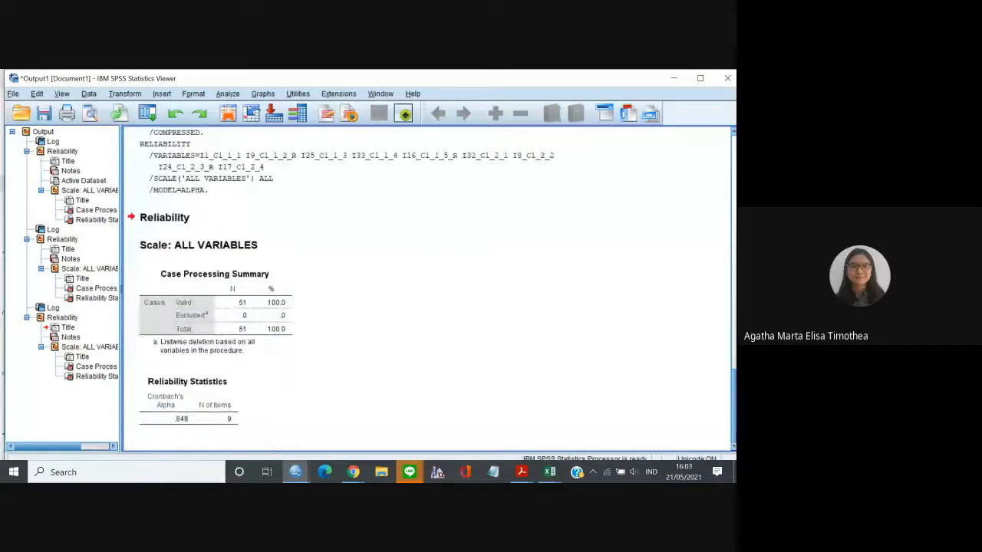
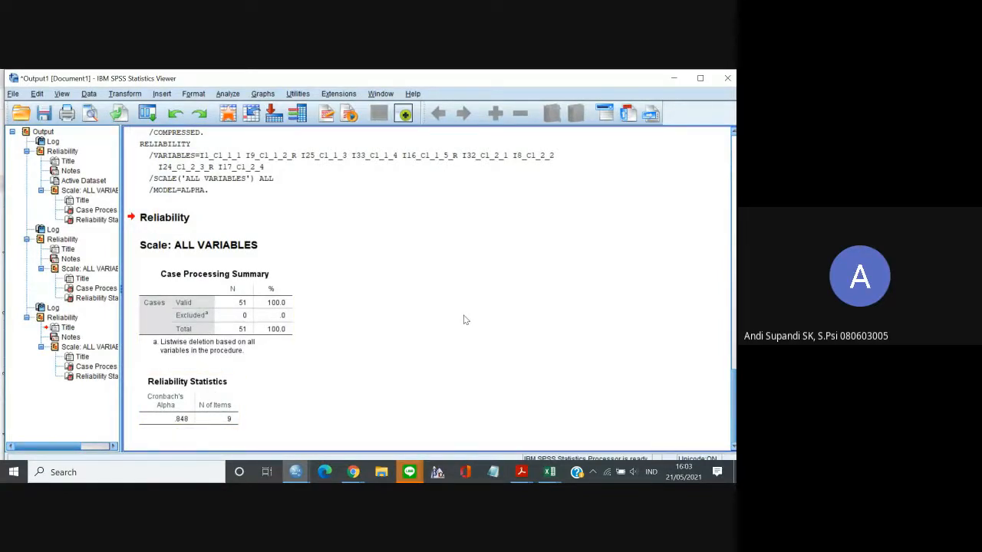
Reopen the Reliability Analysis setup for Data.sav and remove all nine C1 items from the analysis.
left_click(674, 78)
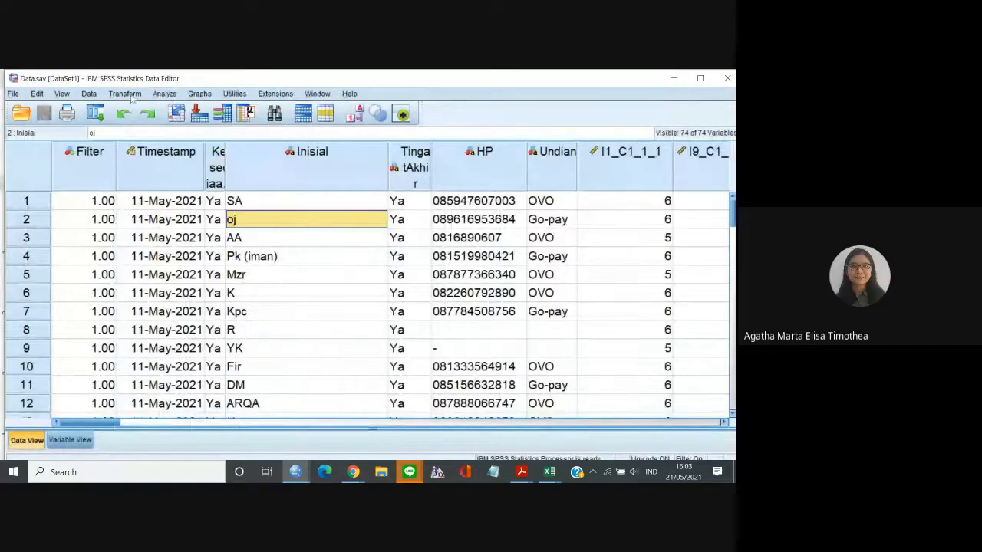
left_click(165, 93)
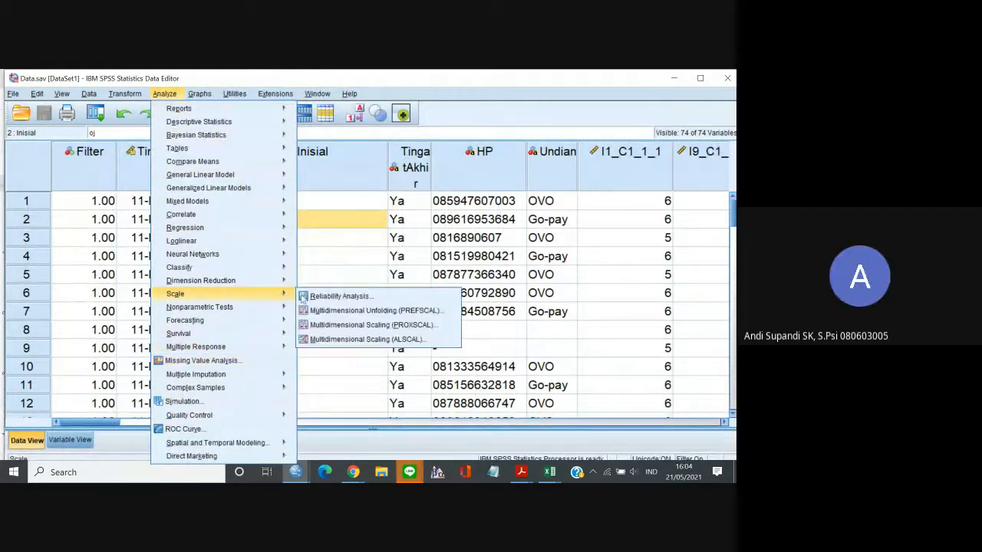
left_click(305, 297)
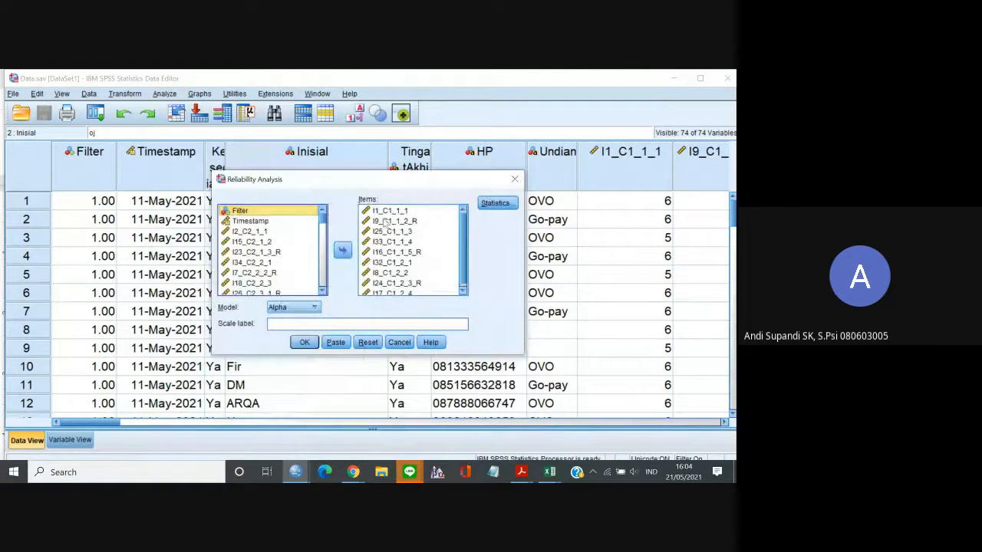
left_click(384, 213)
left_click(462, 292)
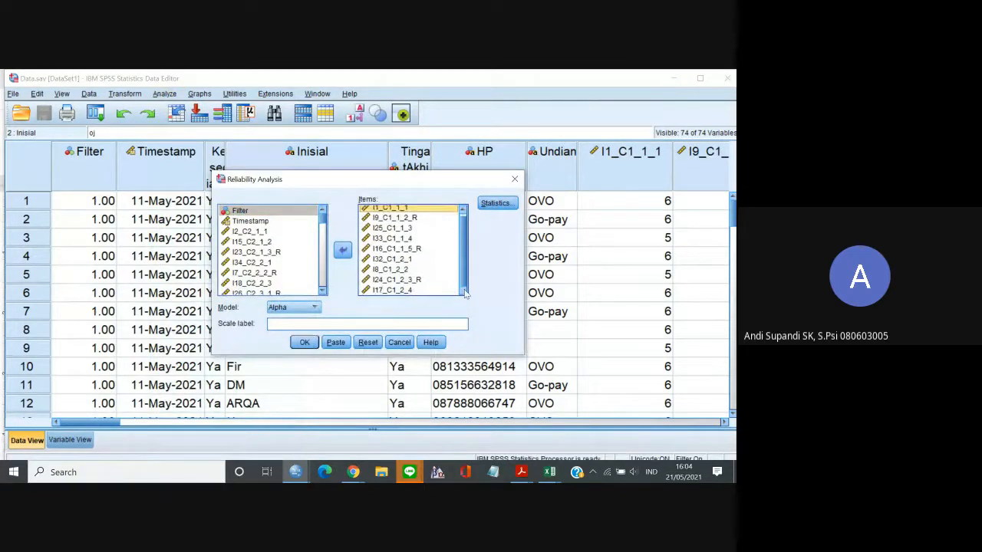
left_click(433, 291, "shift")
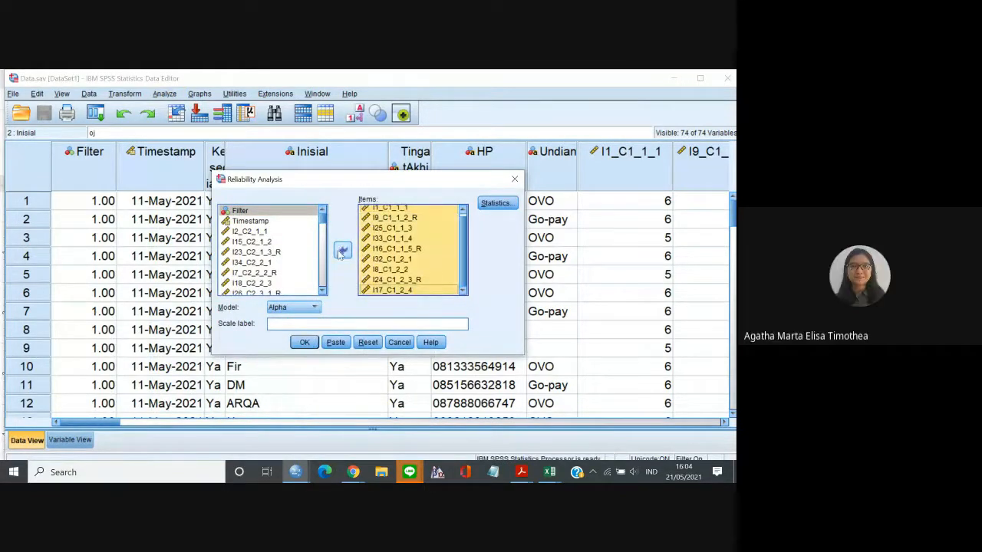
left_click(343, 250)
Add the nine C2 items from I2_C2_1_1 through I31_C2_3_3 and run the reliability analysis with the Alpha model.
scroll(322, 288, "down", 3)
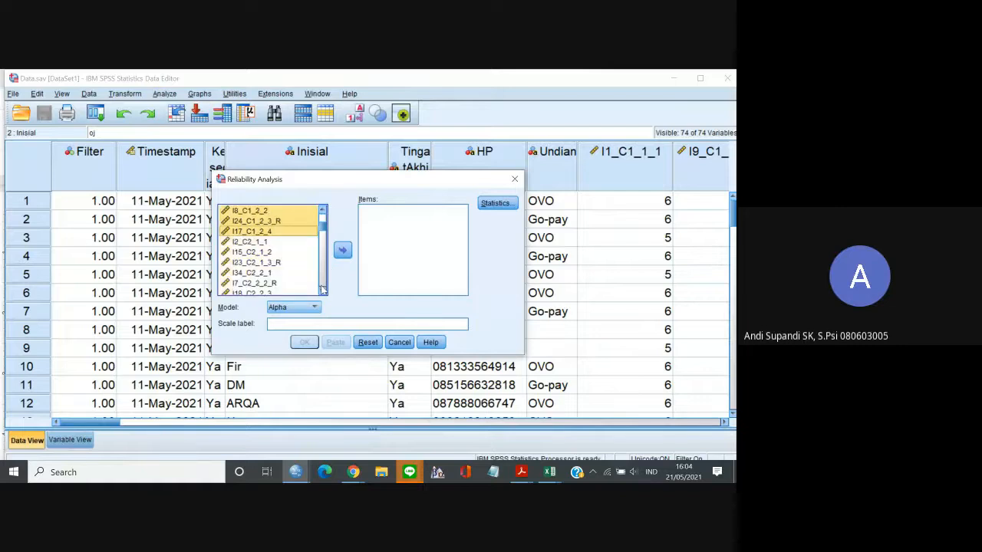
scroll(323, 288, "down", 3)
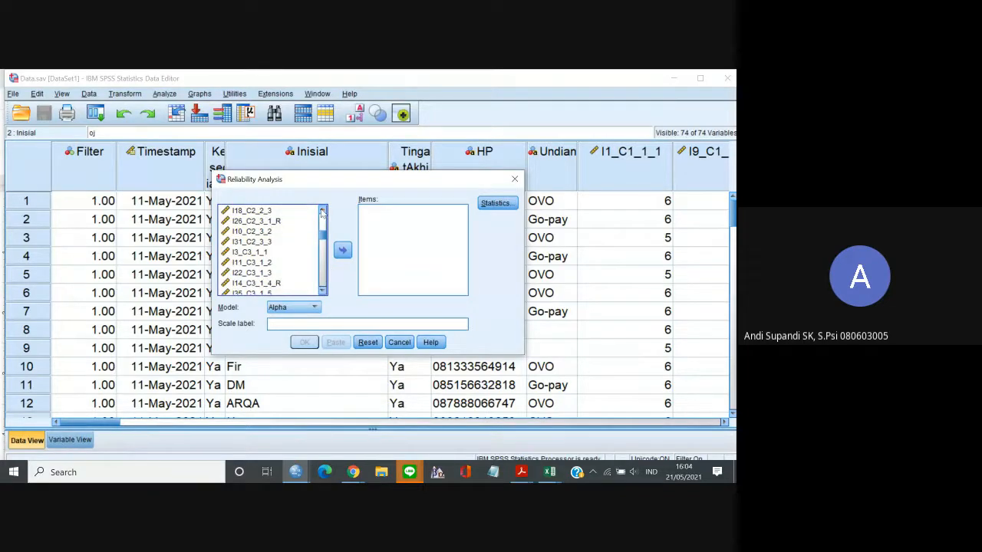
left_click(323, 211)
left_click(322, 211)
left_click(323, 211)
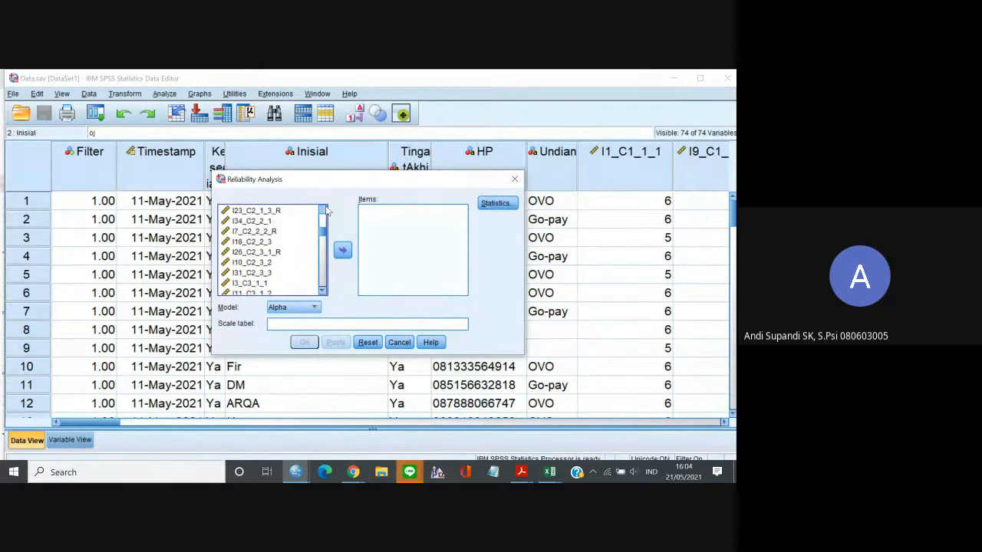
left_click(326, 209)
left_click(325, 209)
left_click(325, 210)
left_click(272, 221)
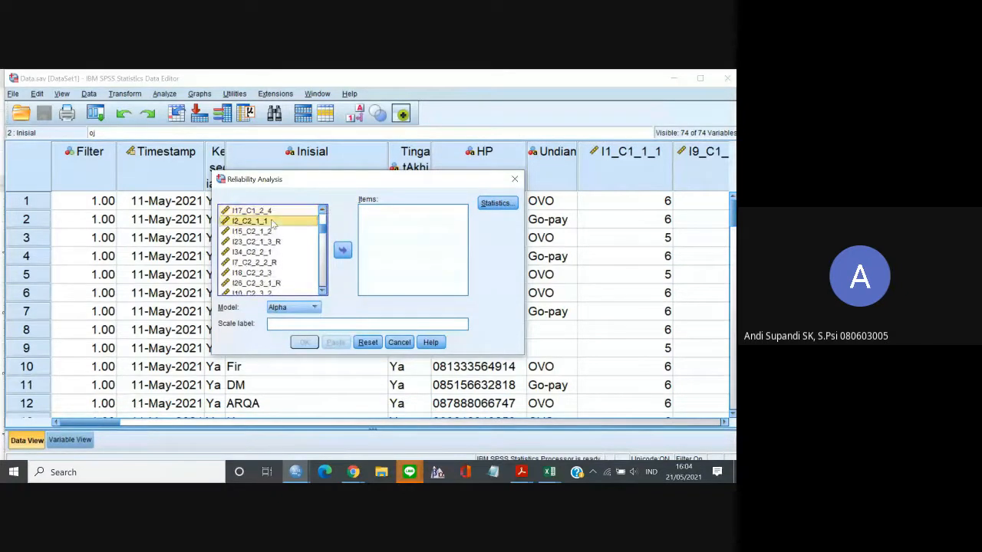
left_click(322, 294)
left_click(321, 294)
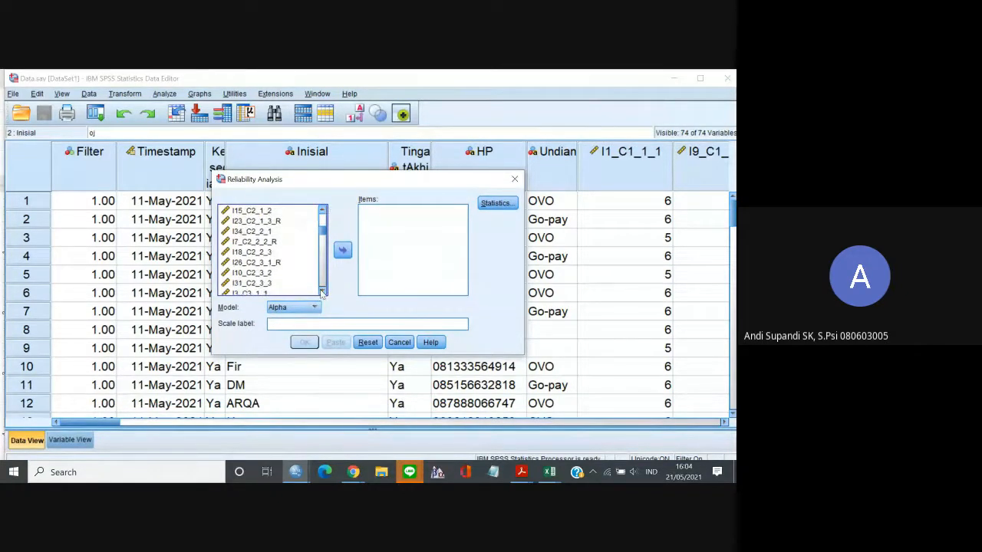
left_click(322, 294)
left_click(261, 273, "shift")
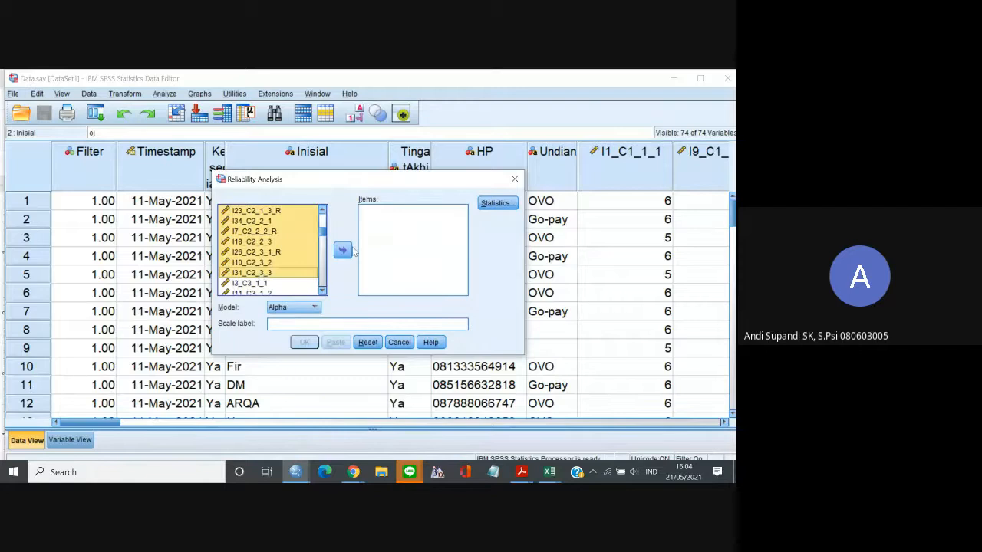
left_click(346, 250)
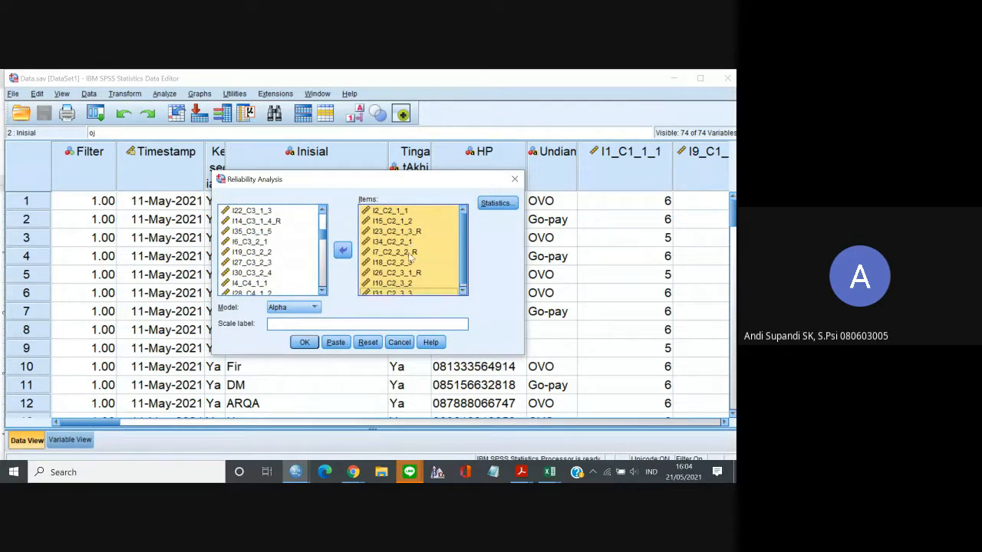
left_click(304, 342)
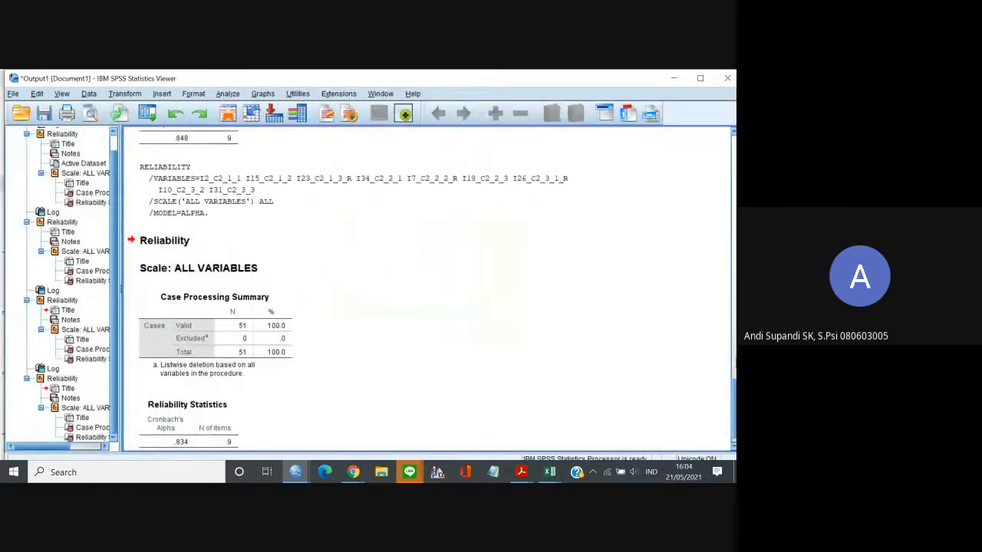
Review the C2 reliability output and start a "Dimensi c2 ->" line below the c1 result in the Google Docs report.
left_click(735, 377)
left_click_drag(734, 382, 734, 446)
left_click(236, 418)
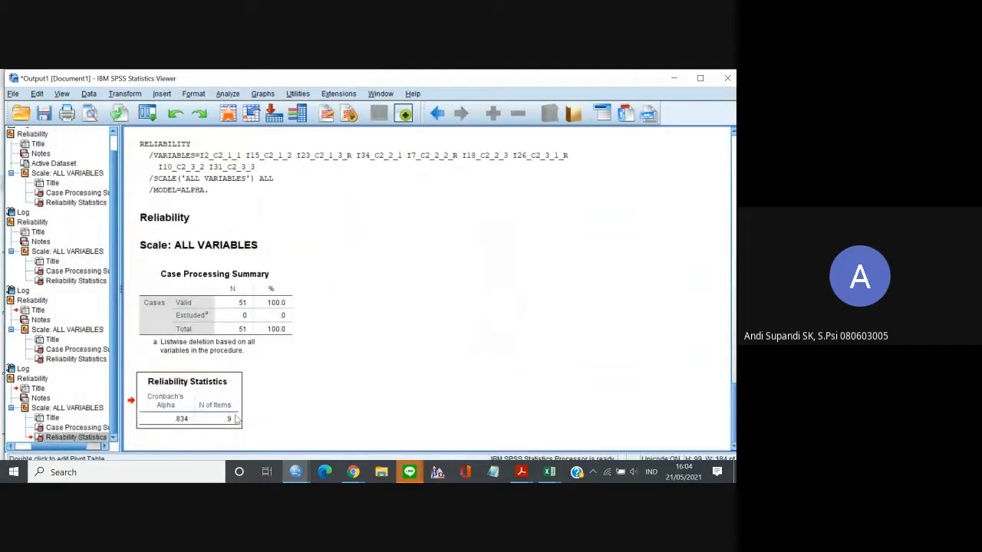
left_click(357, 397)
left_click(174, 221)
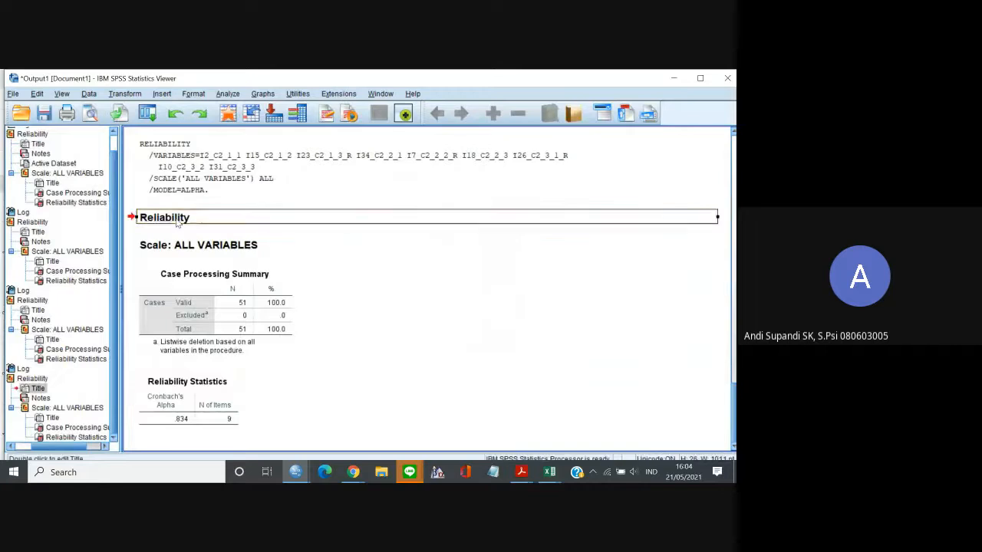
left_click(353, 472)
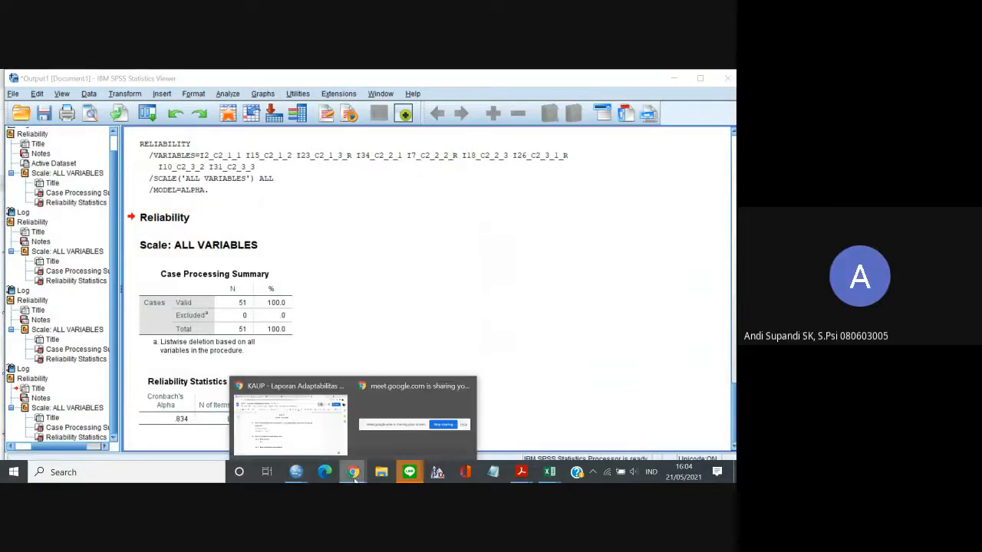
left_click(314, 442)
key("Return")
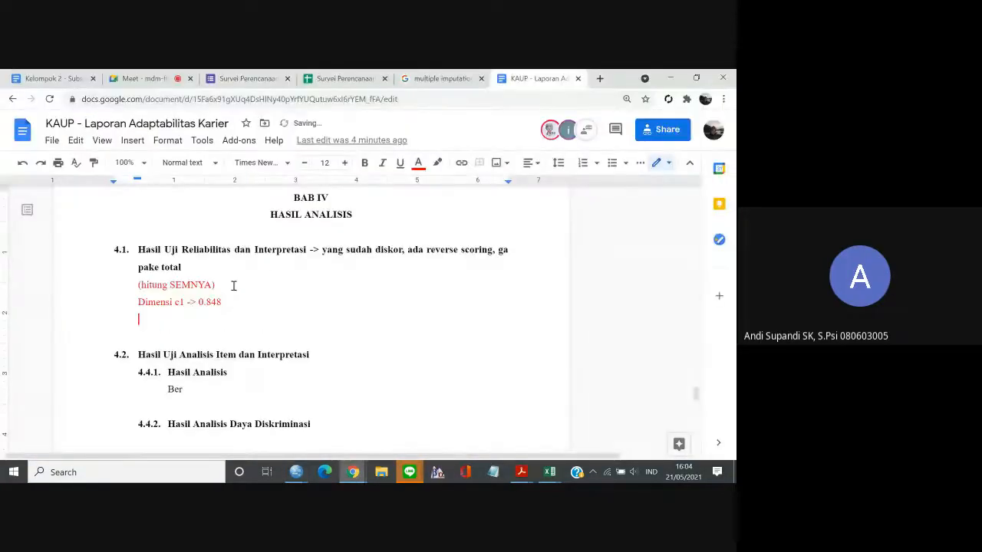
type("Dimensi c")
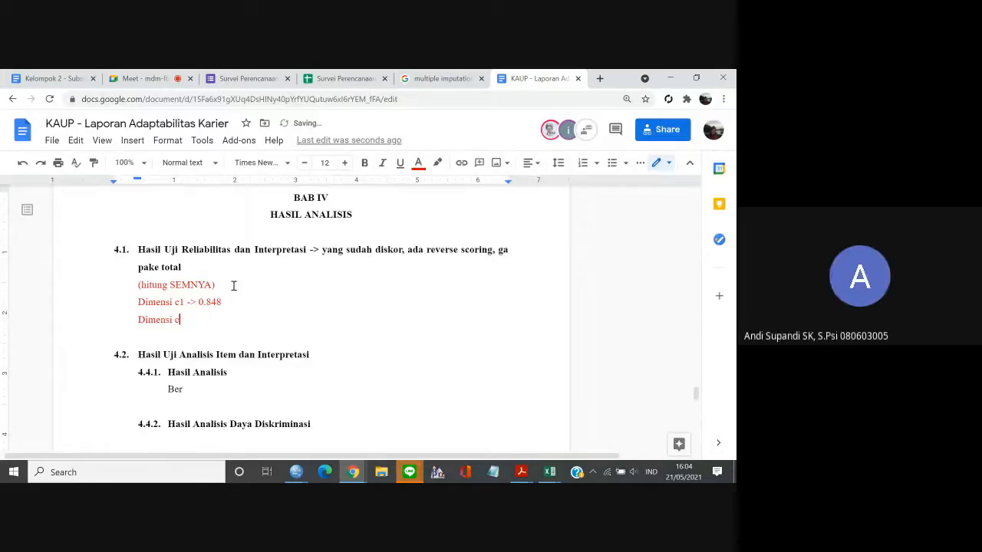
type("4 ->")
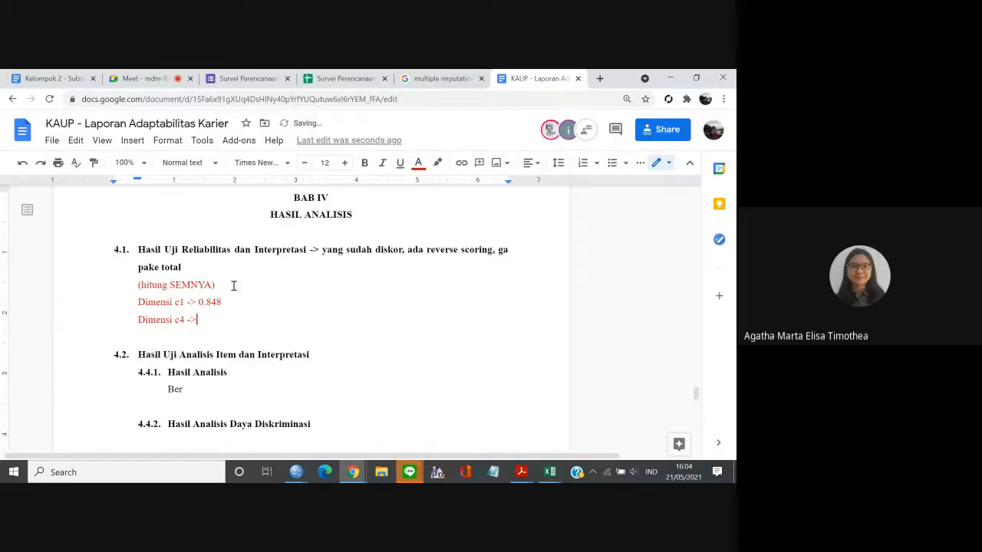
key("BackSpace")
key("BackSpace")
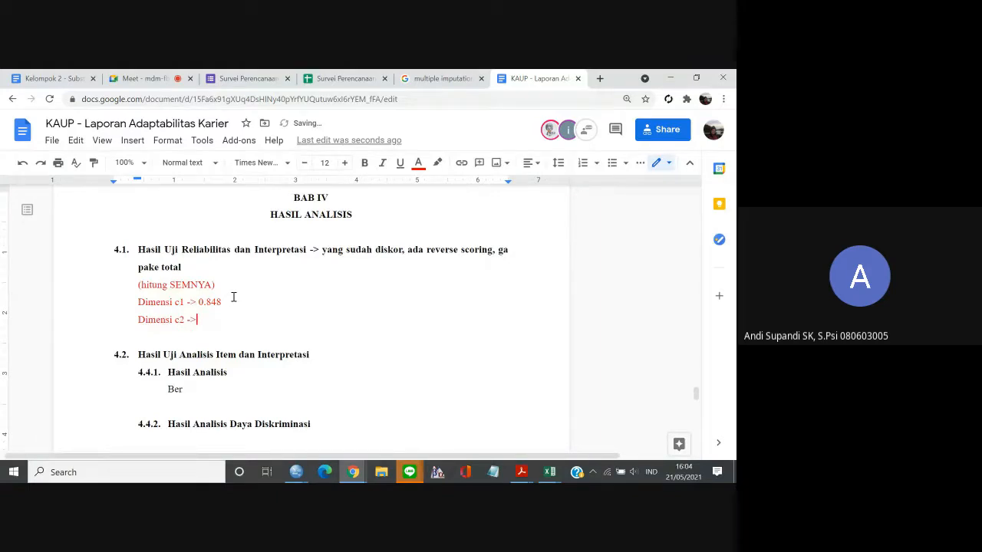
Look up the C2 Cronbach's Alpha in the SPSS output and enter 0.834 on the report's c2 line, followed by a new line.
mouse_move(296, 472)
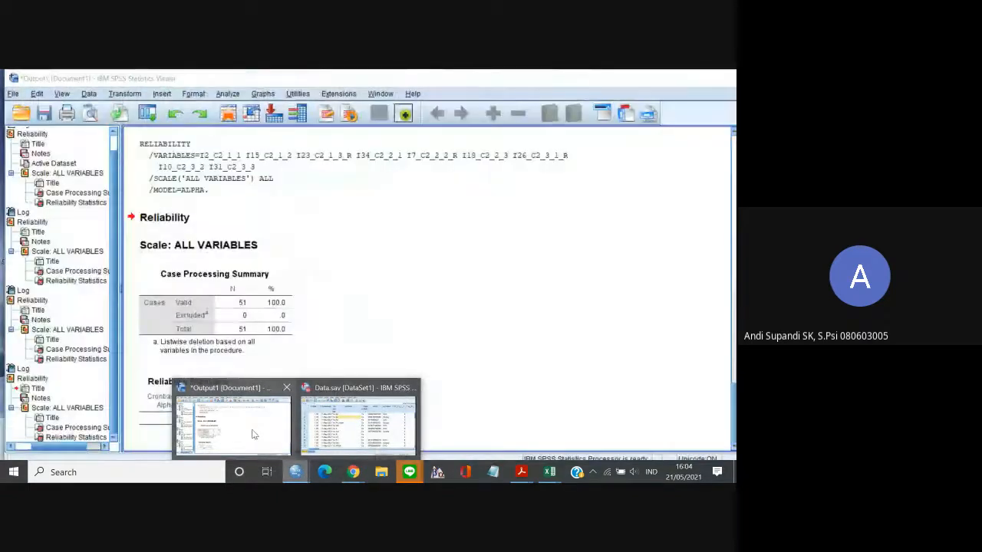
left_click(253, 435)
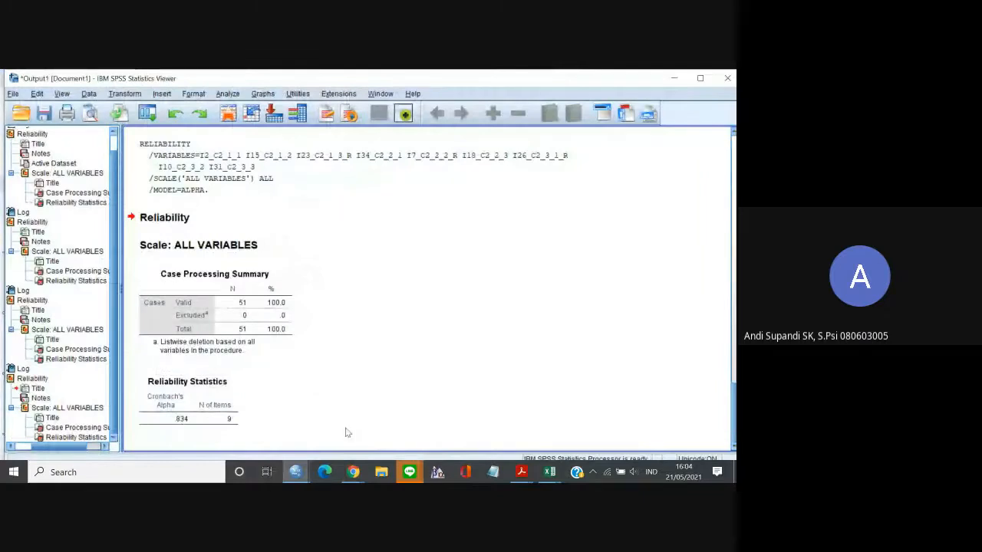
mouse_move(351, 473)
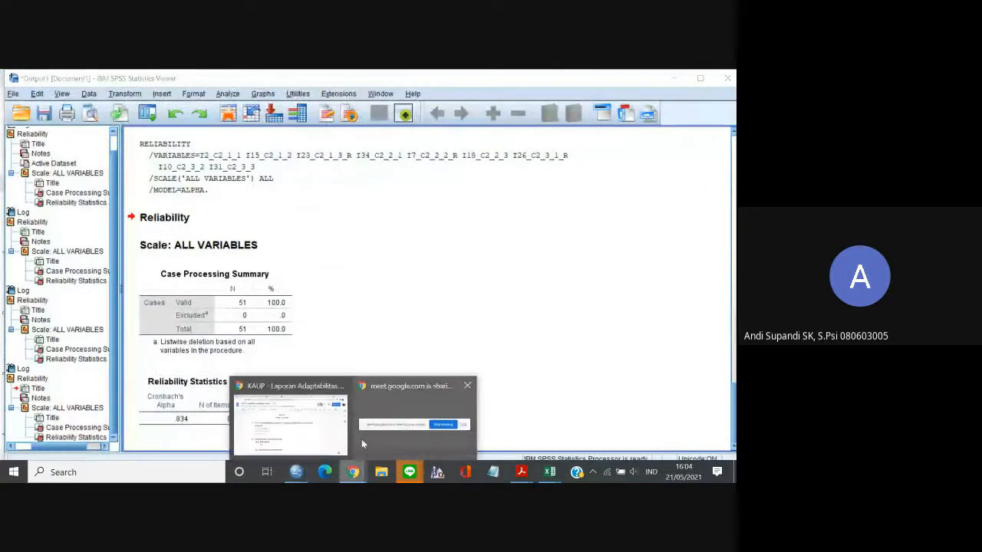
left_click(361, 439)
type("0")
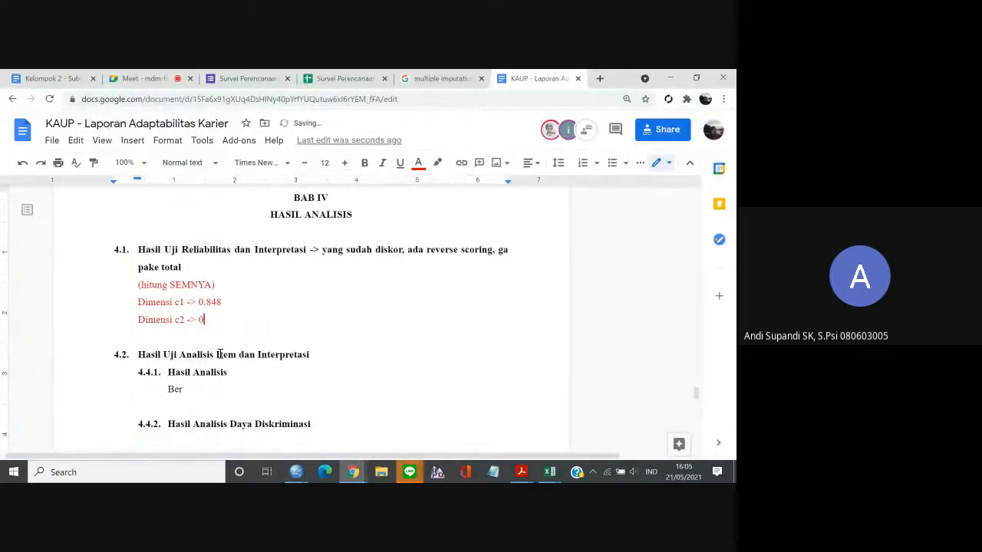
type(".834")
key("Return")
Switch back to Data.sav in SPSS, reopen the Reliability Analysis setup and empty its item list of the C2 items.
left_click(351, 472)
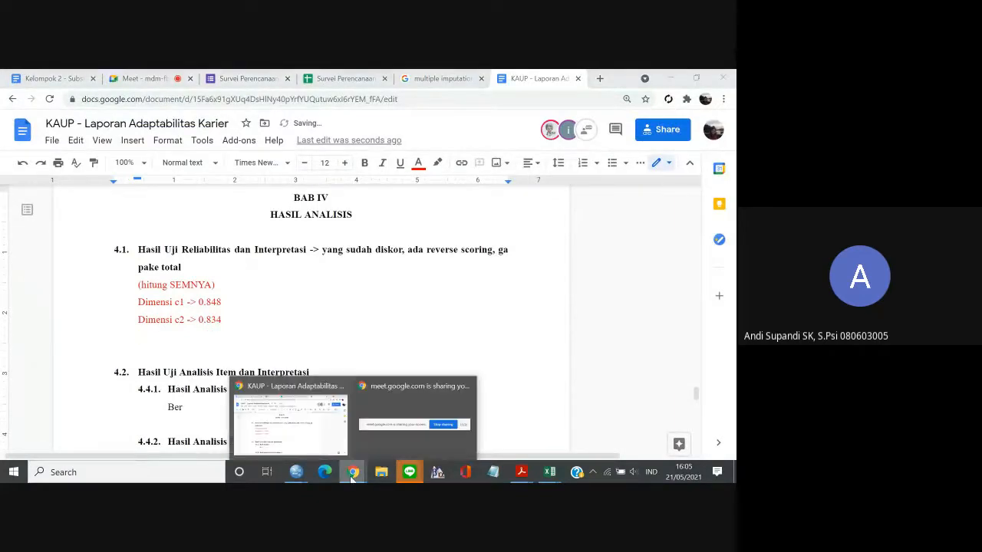
mouse_move(299, 474)
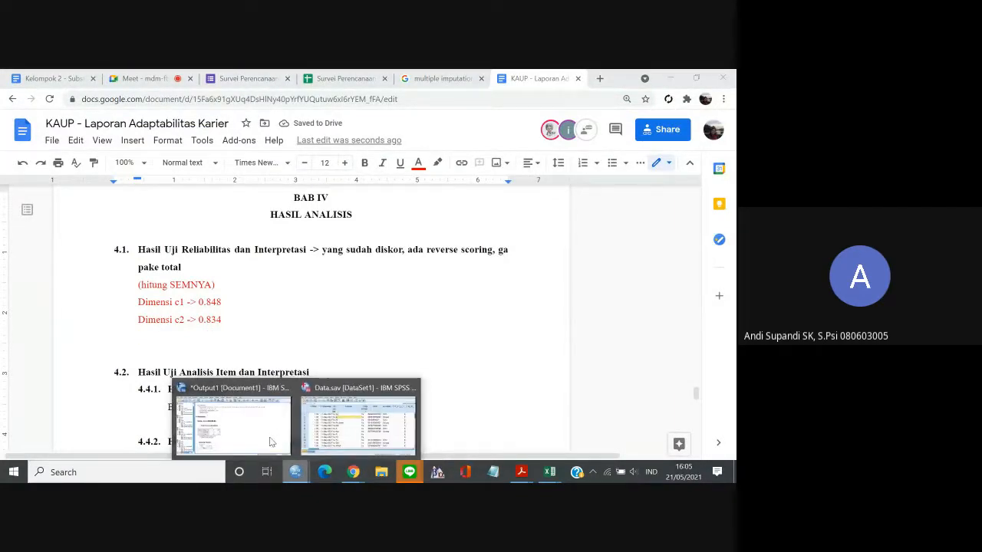
left_click(357, 422)
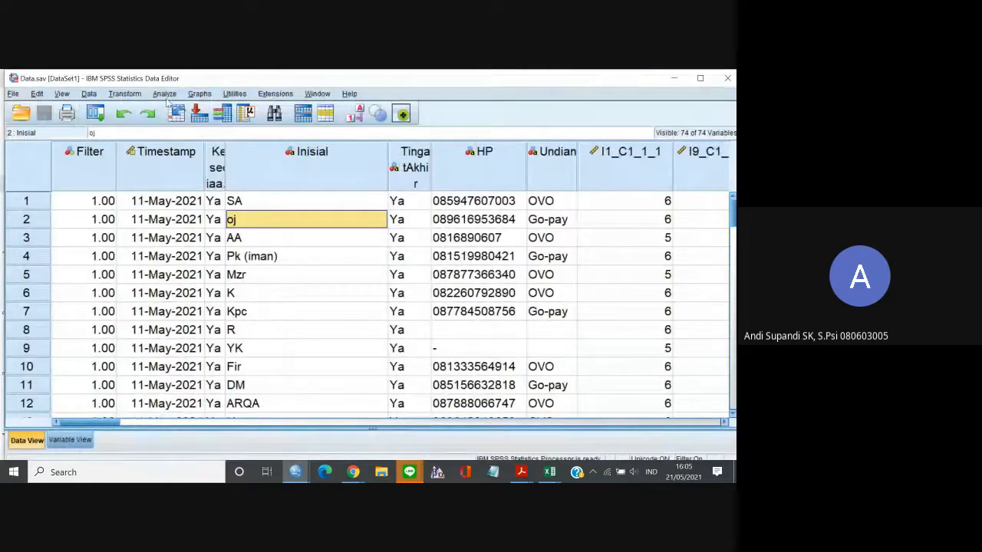
left_click(165, 95)
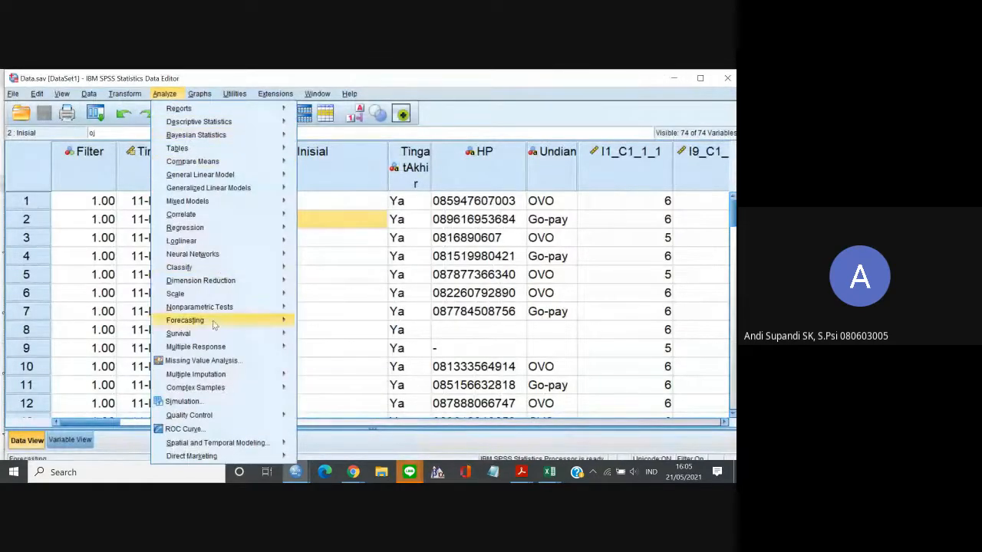
mouse_move(268, 296)
left_click(313, 299)
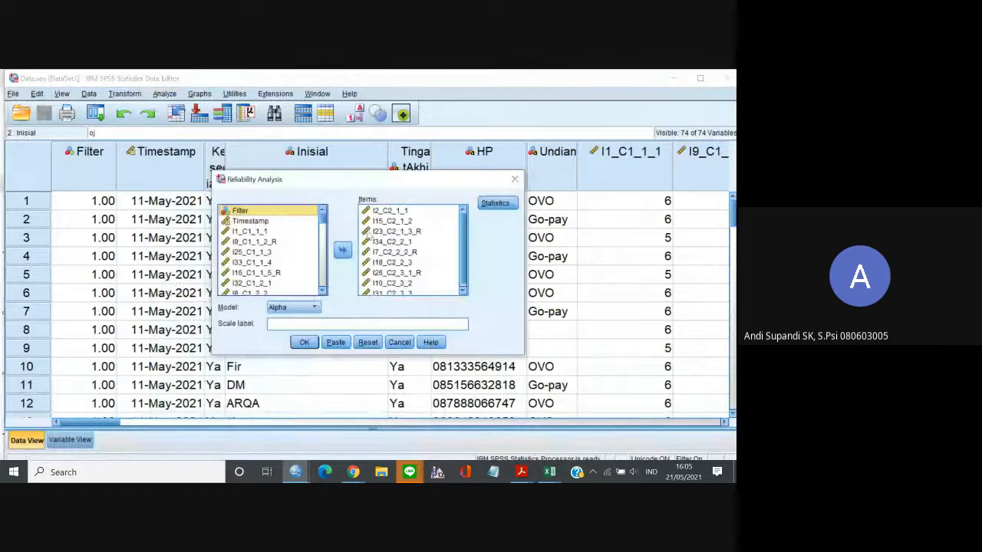
left_click(342, 251)
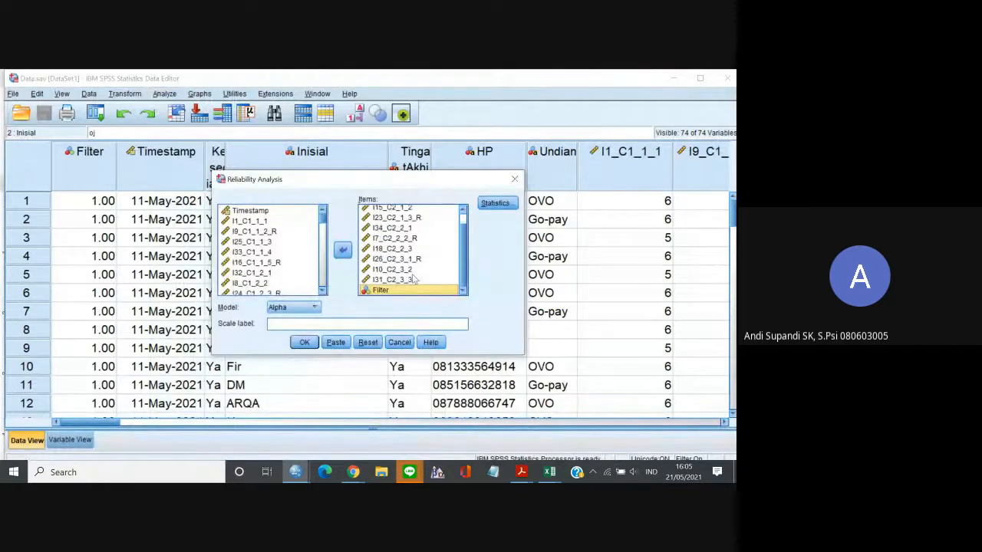
key("ctrl+a")
left_click(342, 250)
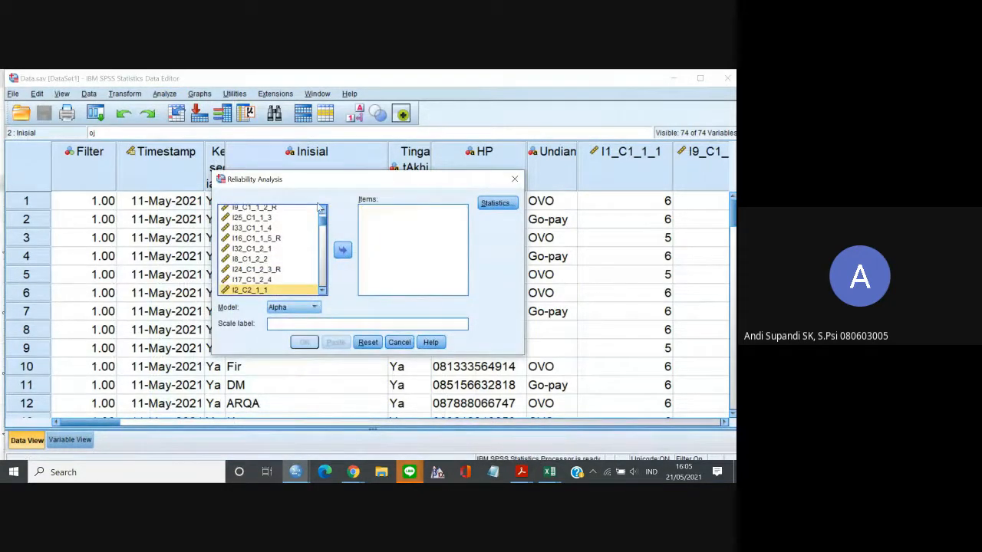
Add the nine C3 items from I3_C3_1_1 through I30_C3_2_4 and run the reliability analysis with the Alpha model.
left_click(322, 209)
left_click(322, 209)
left_click_drag(323, 220, 324, 239)
left_click(266, 250)
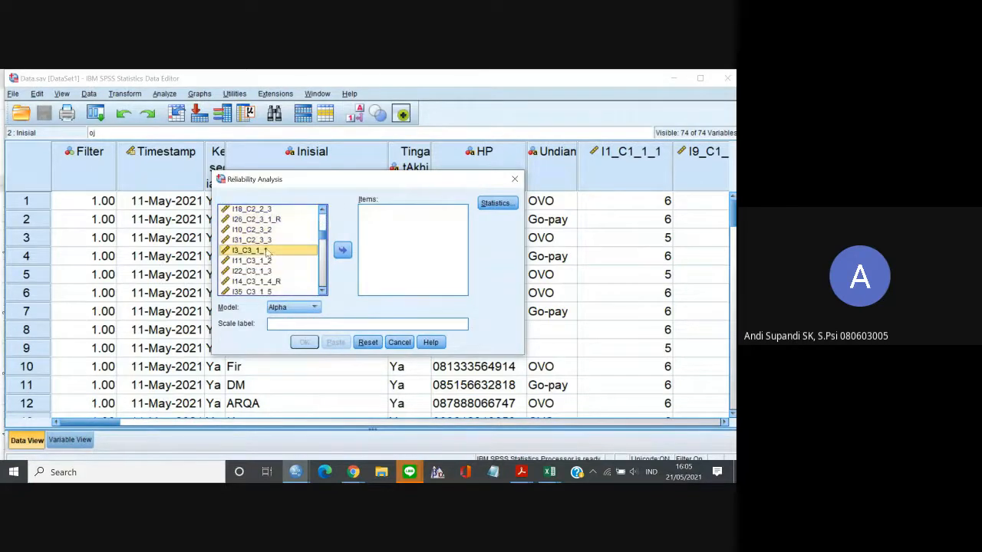
scroll(266, 266, "down", 3)
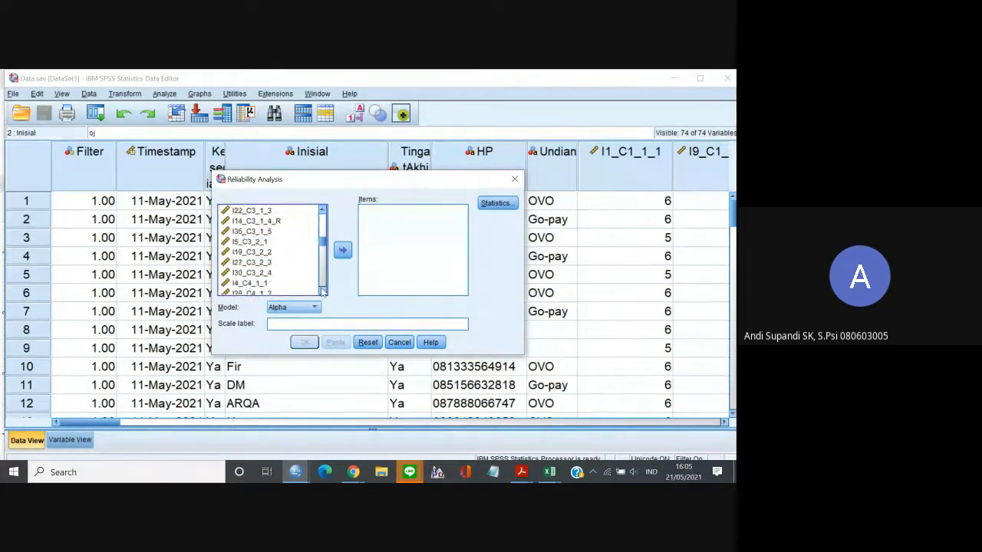
left_click(265, 265, "shift")
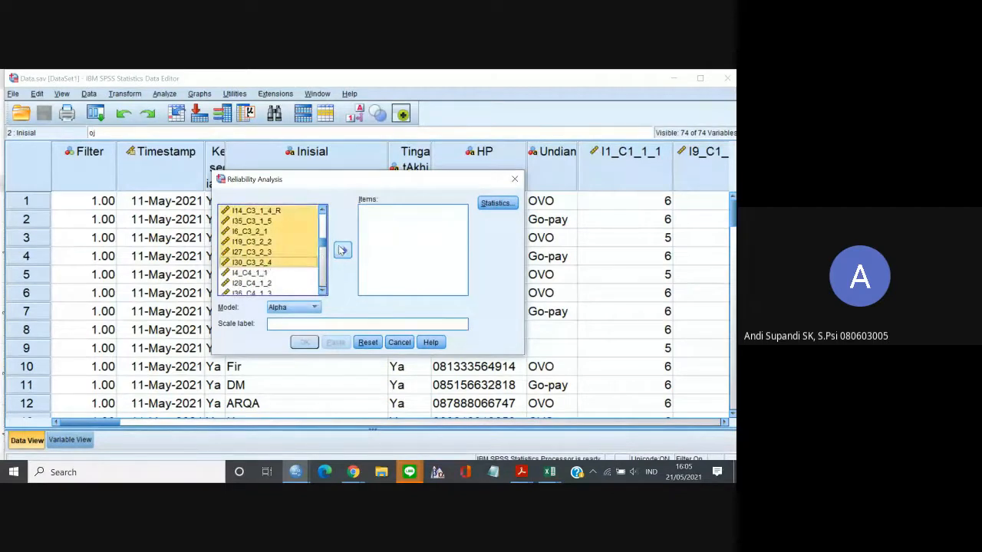
left_click(342, 250)
left_click(304, 342)
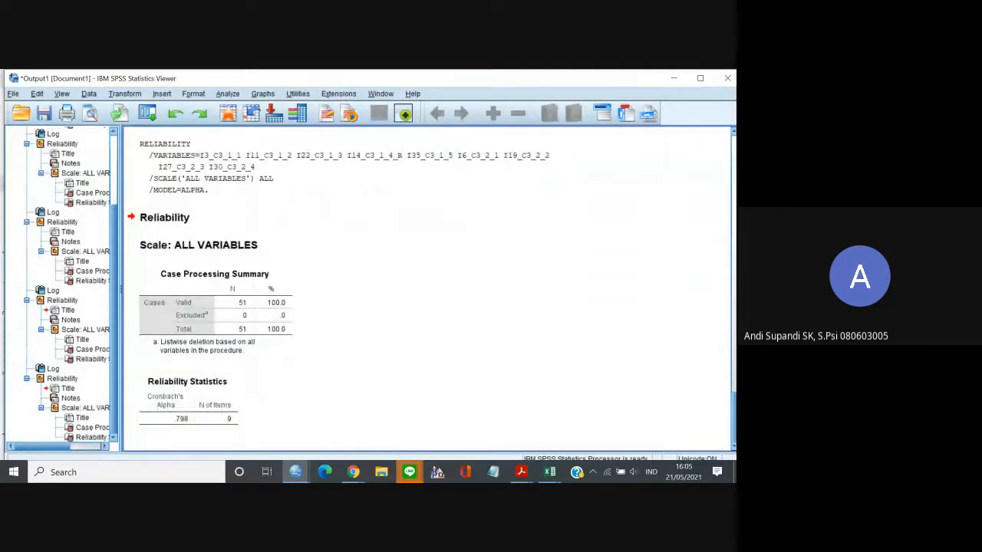
Switch to the Google Docs report and add the line "Dimensi C3 -> 0.798" below the C2 result.
left_click(349, 470)
left_click(394, 444)
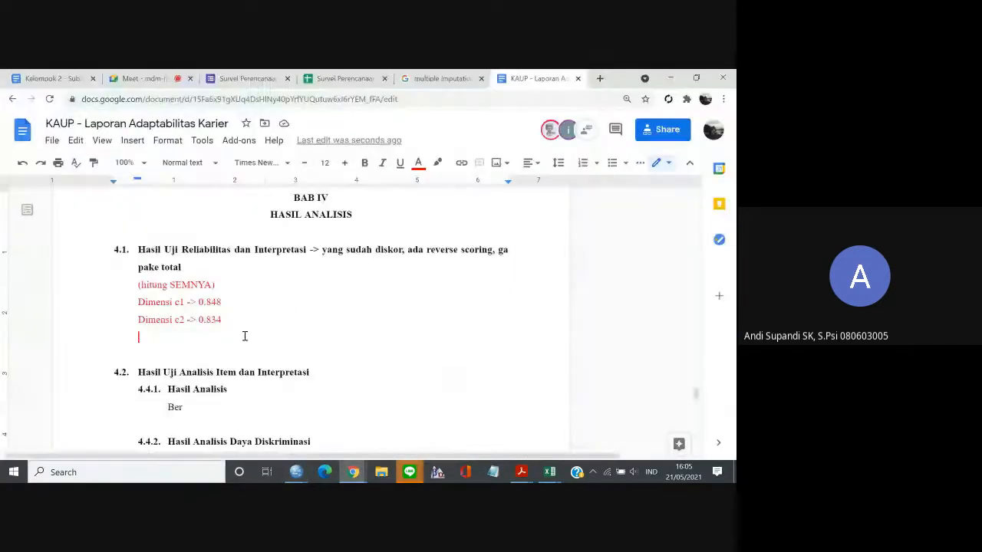
type("Dimensi ")
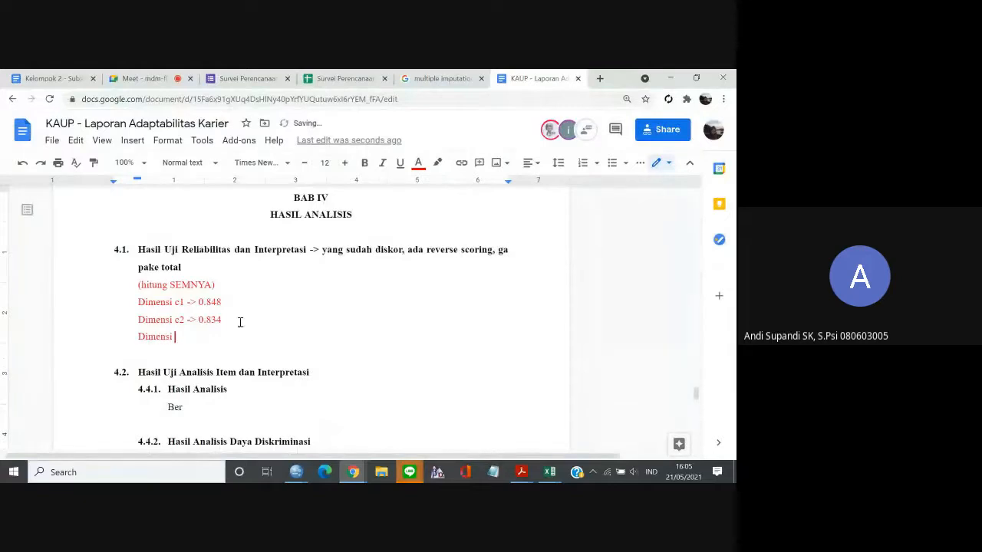
type("C3 -> 0.798")
left_click(681, 74)
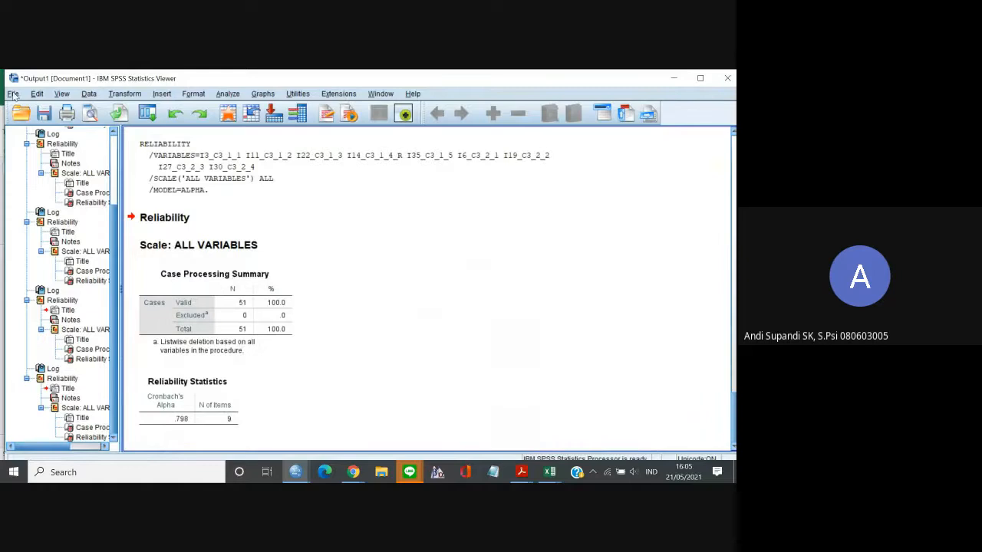
Return to Data.sav in SPSS, reopen the Reliability Analysis setup and remove all C3 items from its item list.
left_click(673, 76)
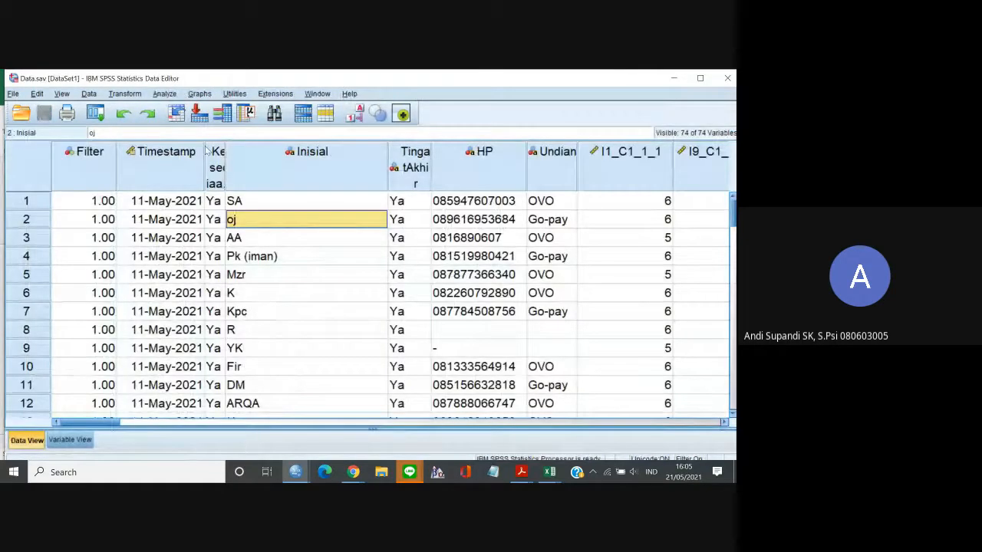
left_click(164, 92)
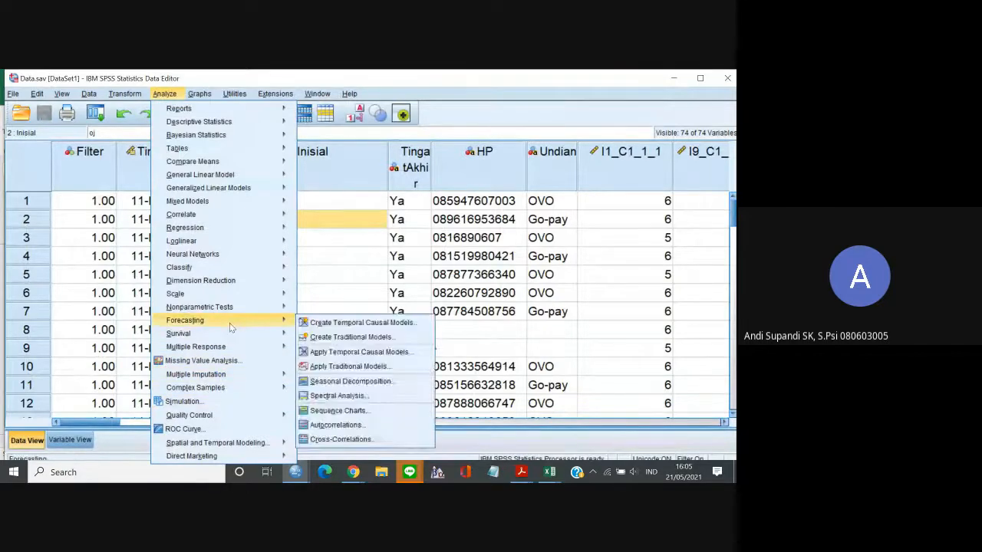
mouse_move(231, 296)
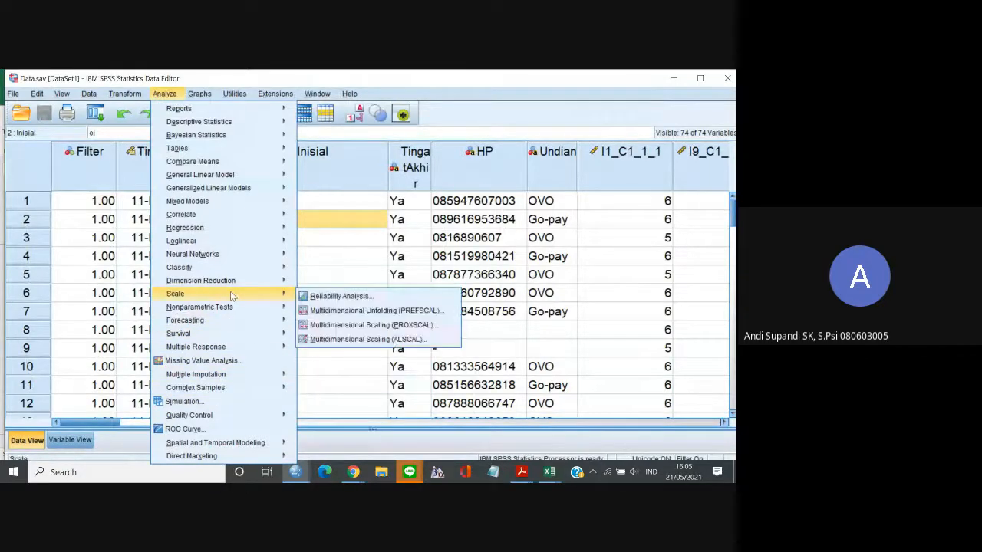
left_click(329, 296)
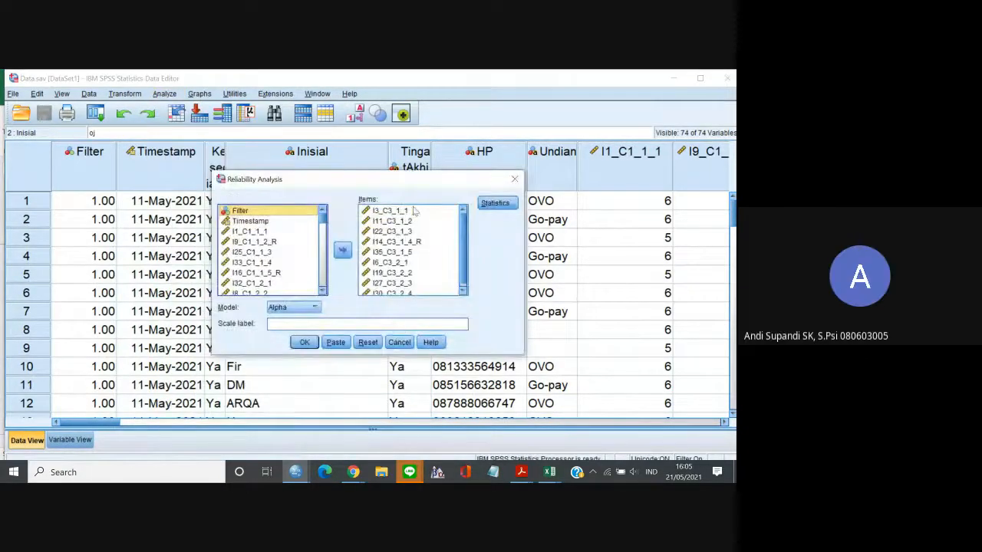
left_click(413, 210)
left_click(463, 291)
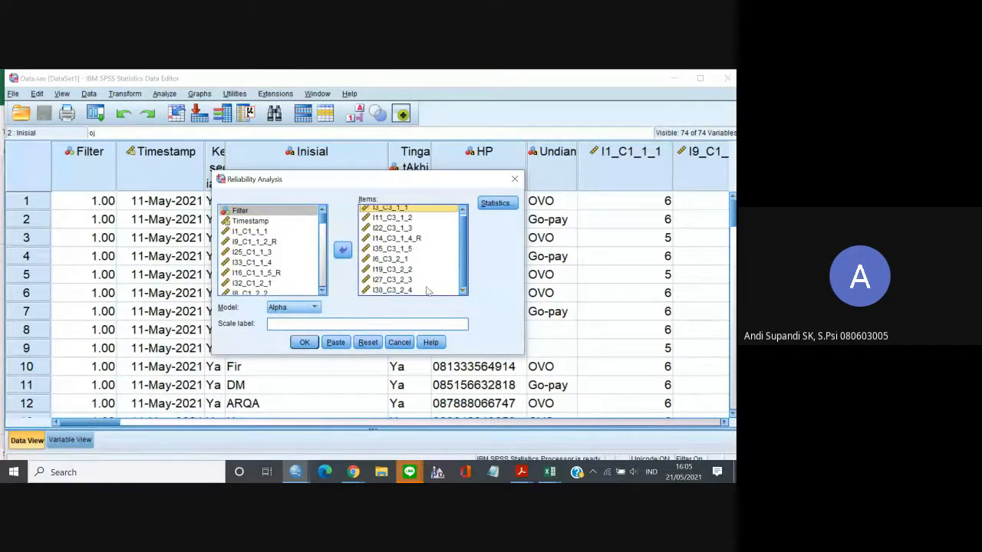
left_click(428, 291, "shift")
left_click(343, 250)
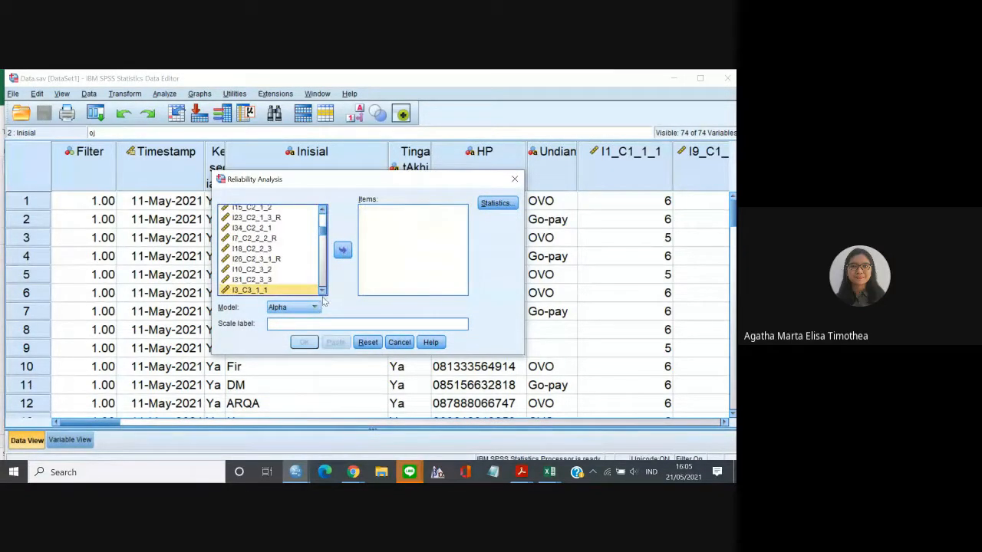
Add the nine C4 items from I4_C4_1_1 through I21_C4_2_4 and run the reliability analysis with the Alpha model.
scroll(322, 294, "down", 5)
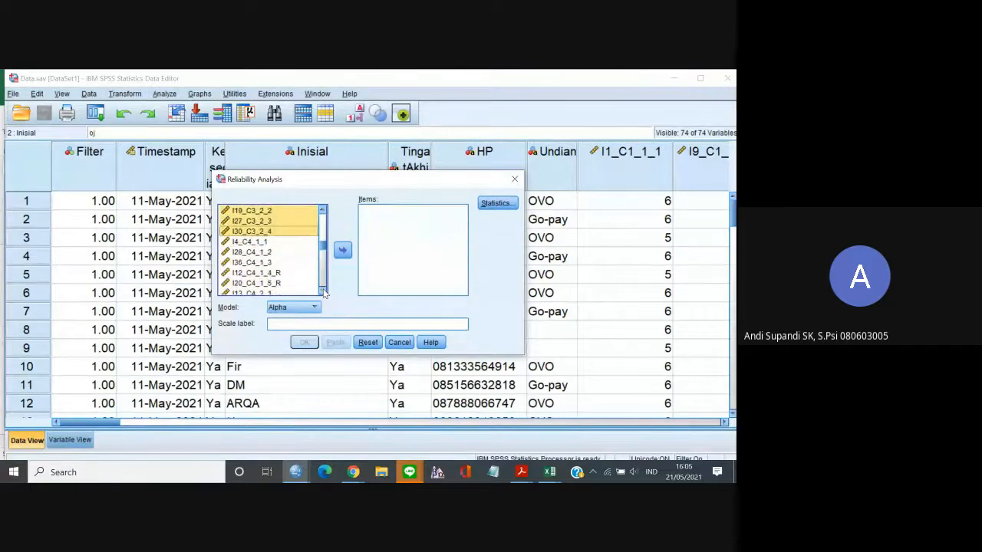
left_click(292, 242)
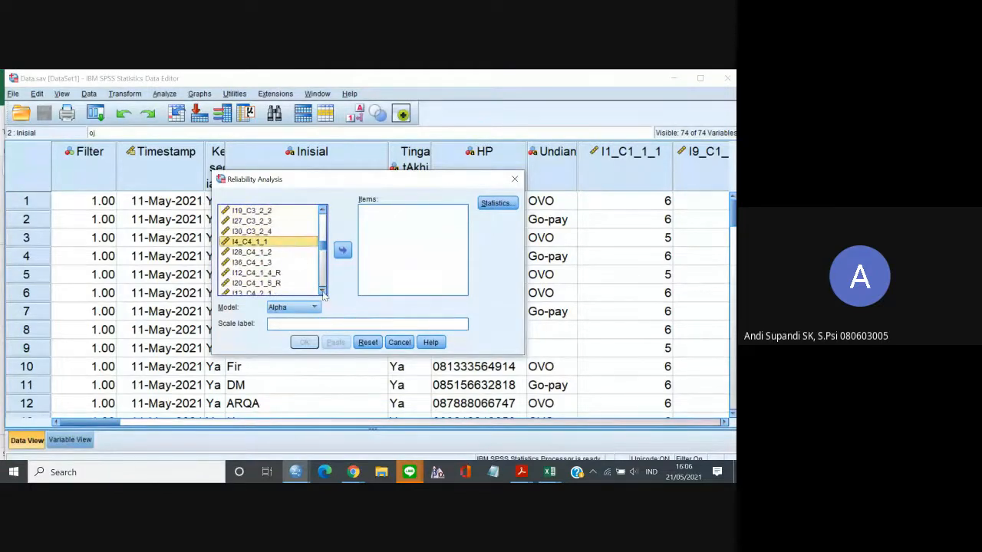
scroll(323, 295, "down", 2)
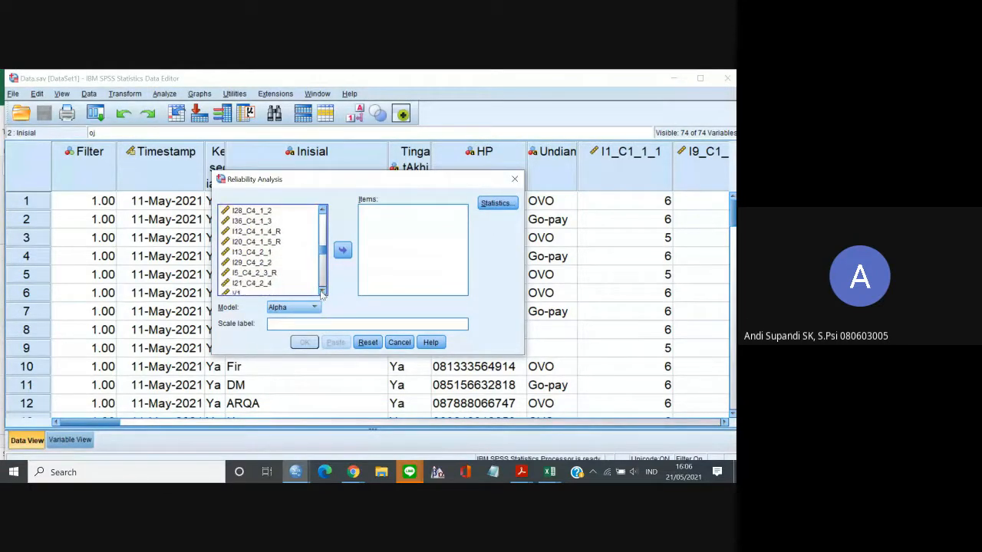
left_click(258, 284, "shift")
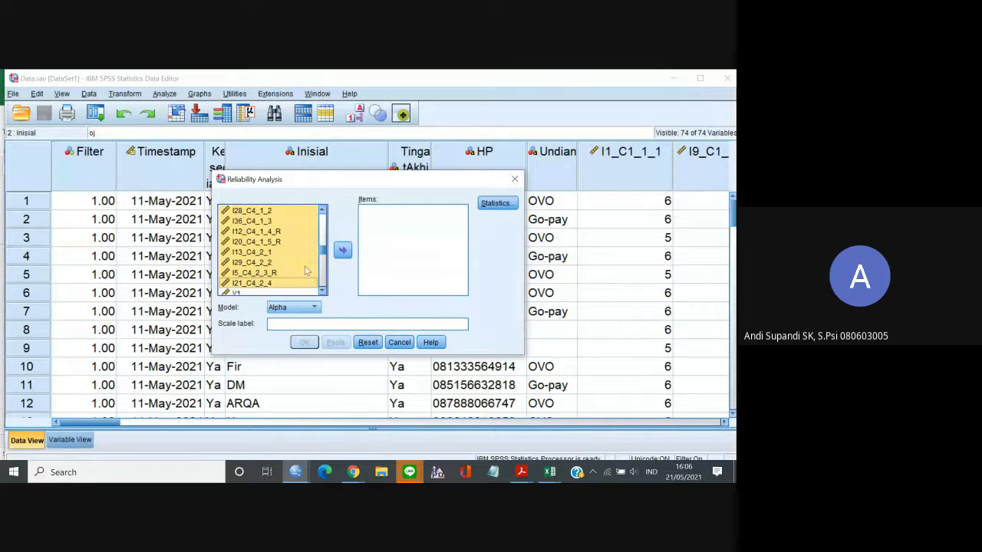
left_click(342, 253)
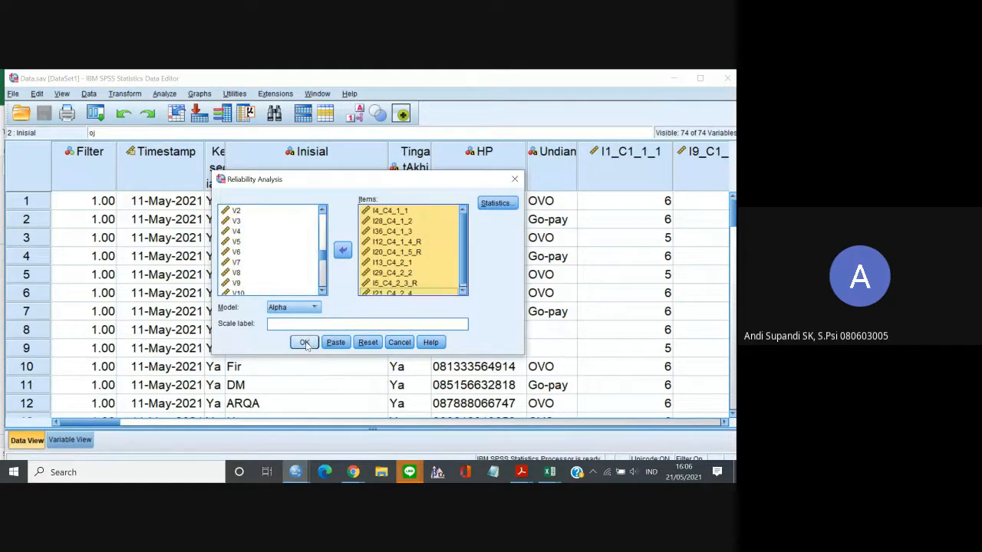
left_click(304, 343)
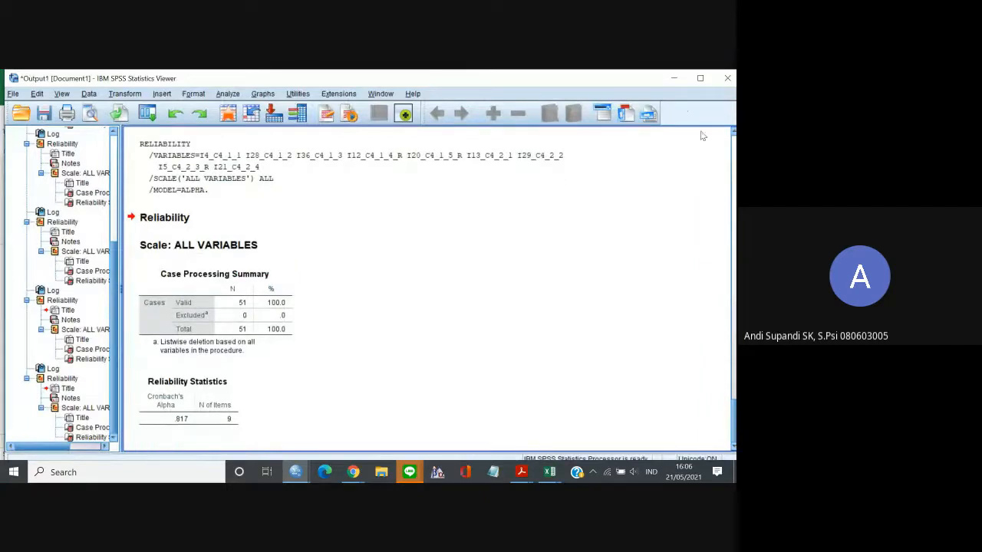
Switch to the Google Docs report and start a new line with "0." below the C3 result.
left_click(672, 77)
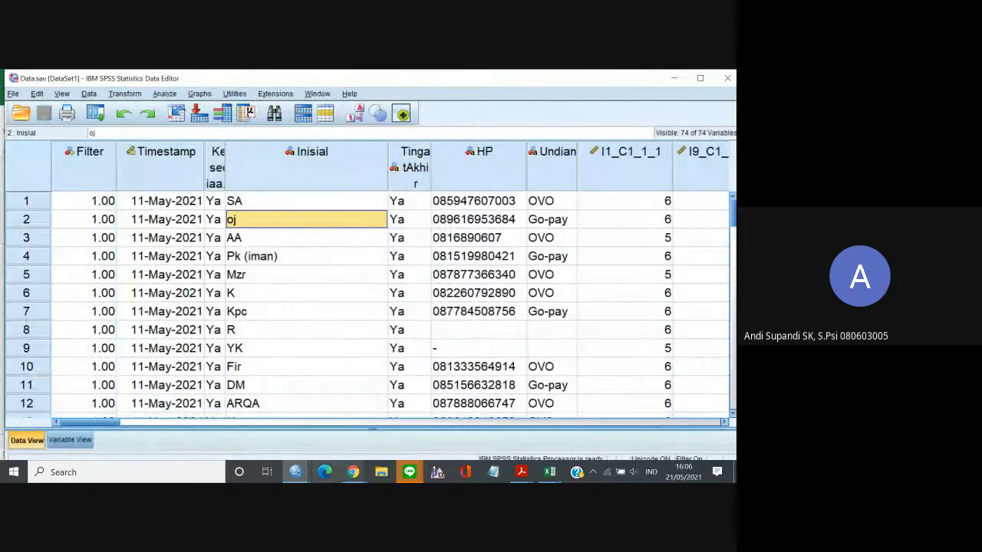
mouse_move(353, 472)
left_click(307, 438)
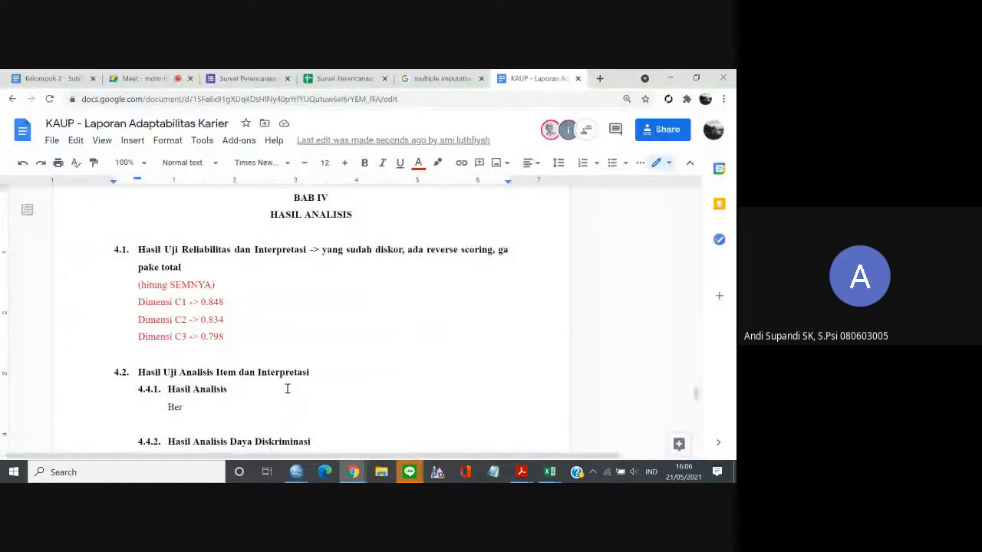
type("Cim")
key("BackSpace")
key("BackSpace")
key("BackSpace")
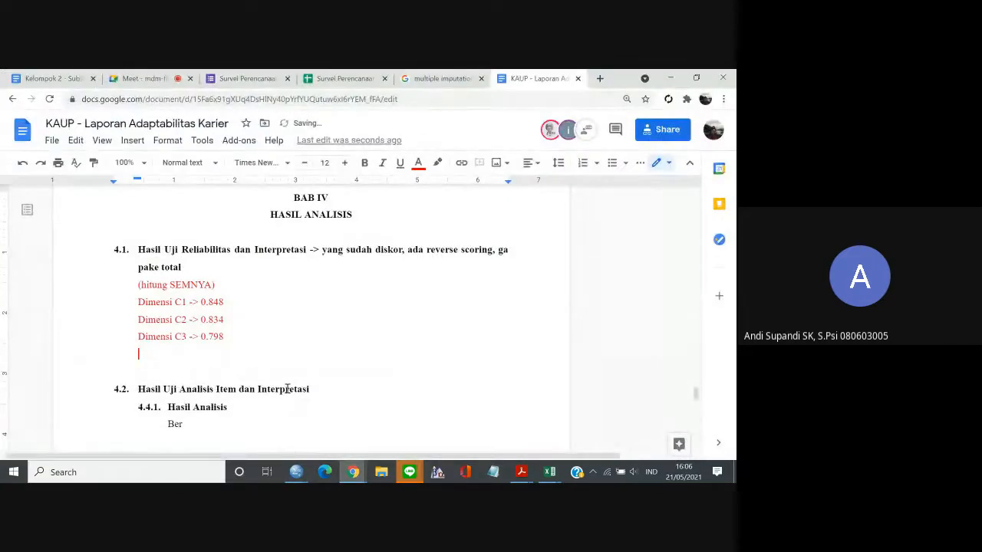
type("0.")
Look up the C4 Cronbach's Alpha in the SPSS output and complete the report's new line as "C4 0.817".
mouse_move(295, 472)
left_click(360, 444)
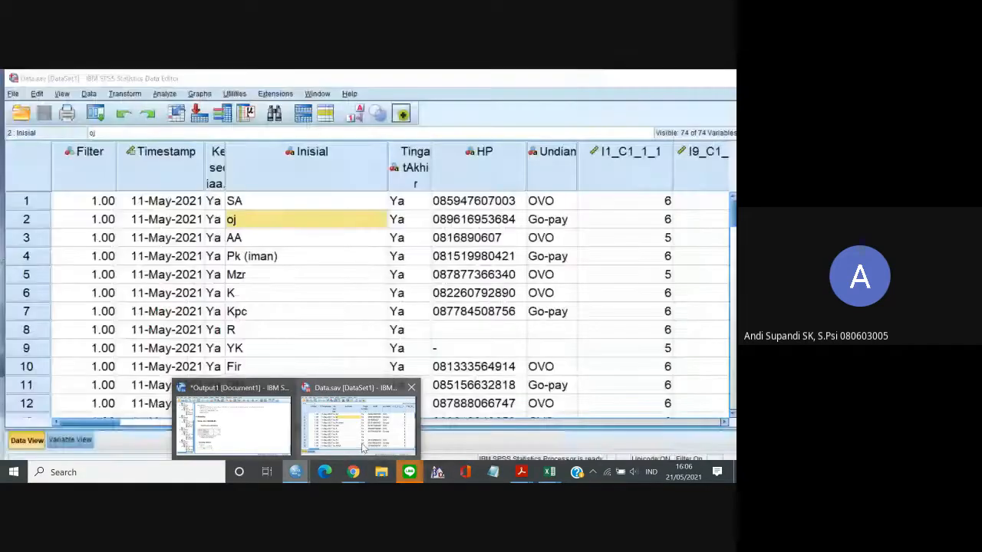
left_click(234, 426)
mouse_move(352, 472)
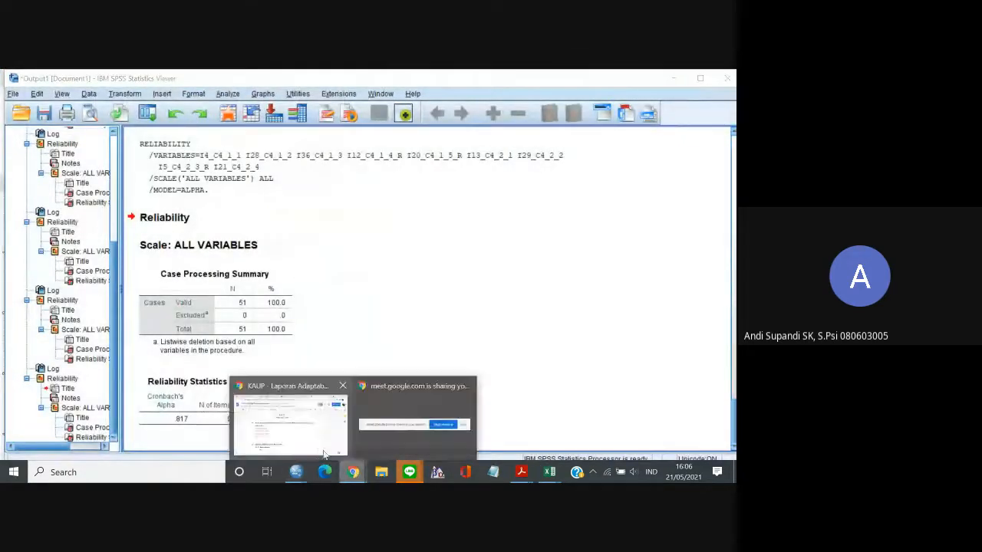
left_click(324, 452)
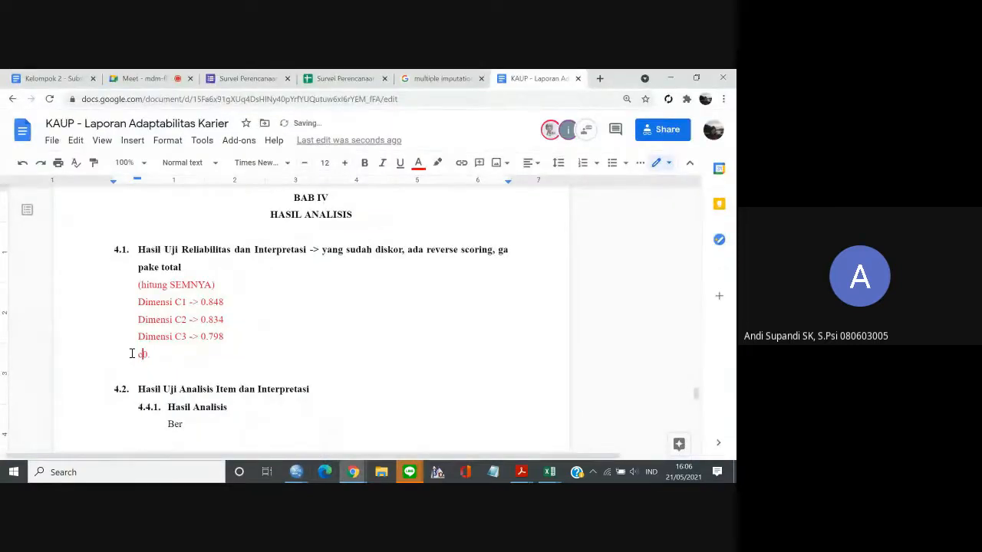
type("C4")
left_click(177, 358)
Check the report's C4 line against the SPSS output, examining the reliability syntax log and the Reliability Statistics table.
mouse_move(295, 472)
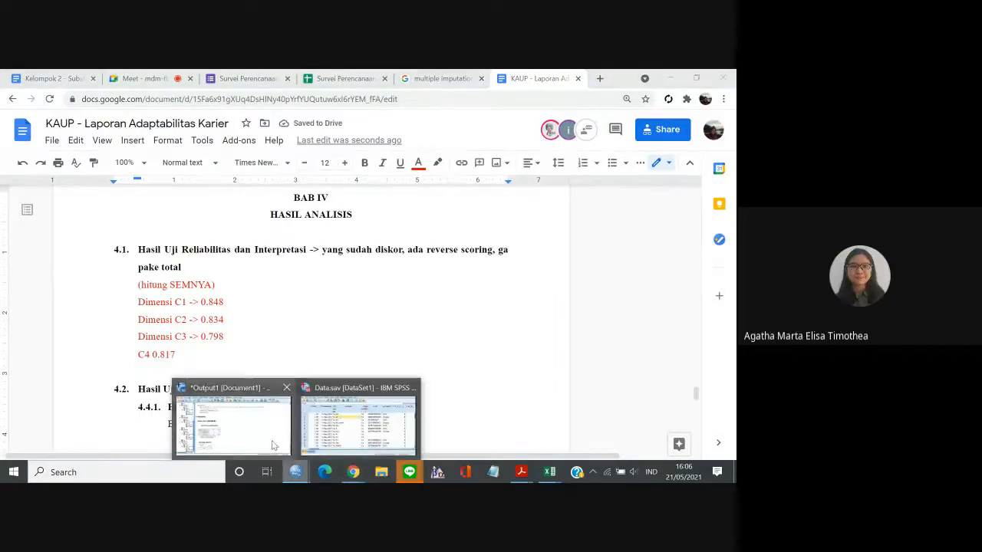
left_click(261, 431)
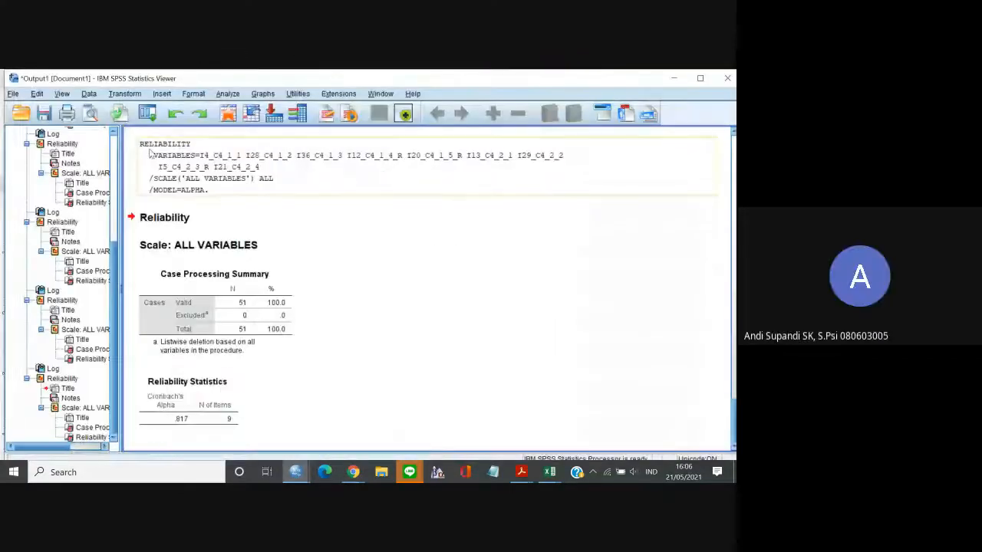
left_click(670, 79)
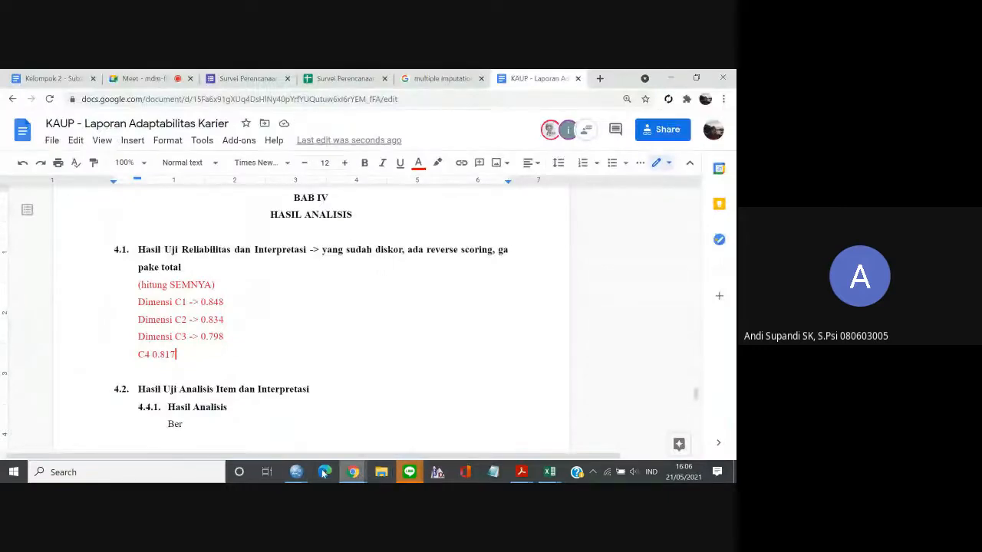
mouse_move(300, 472)
left_click(130, 365)
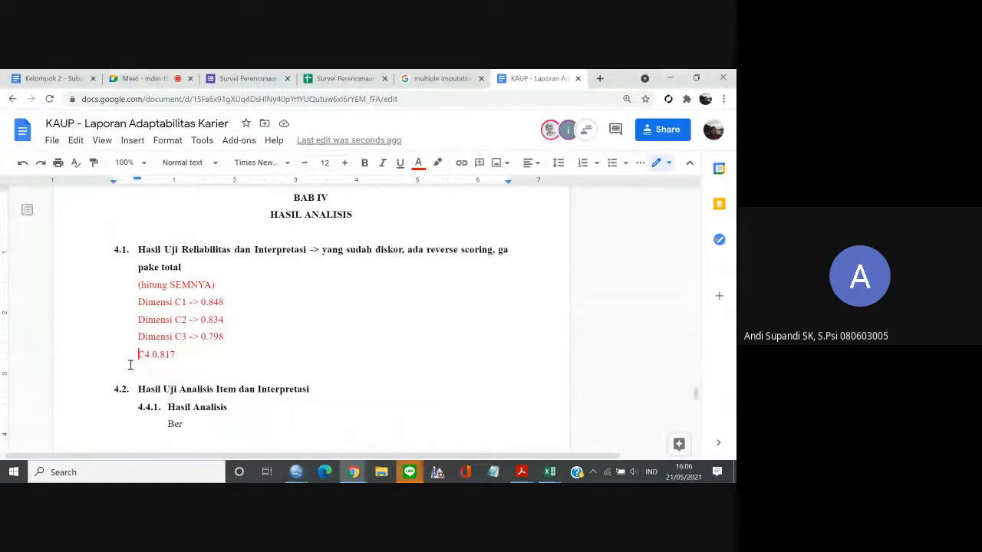
mouse_move(296, 472)
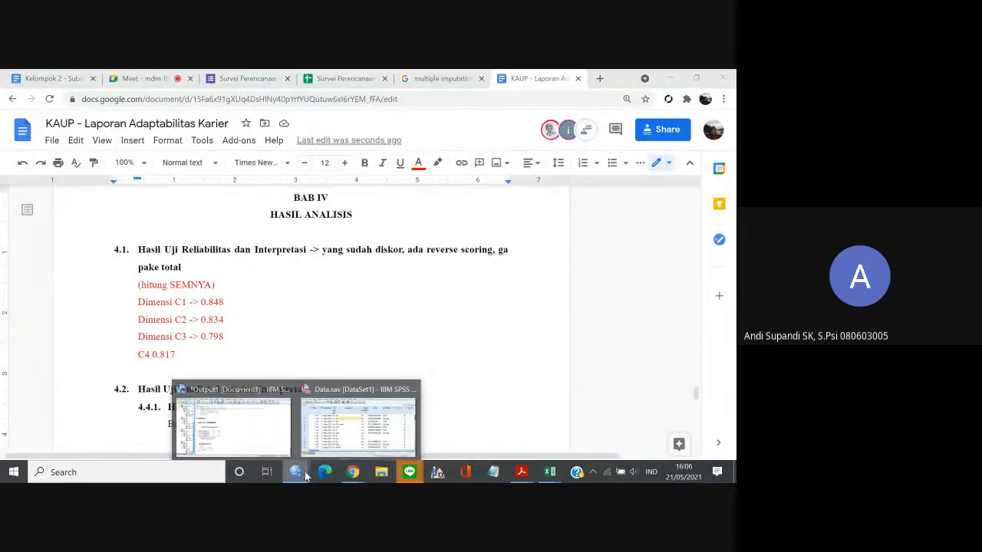
left_click(218, 425)
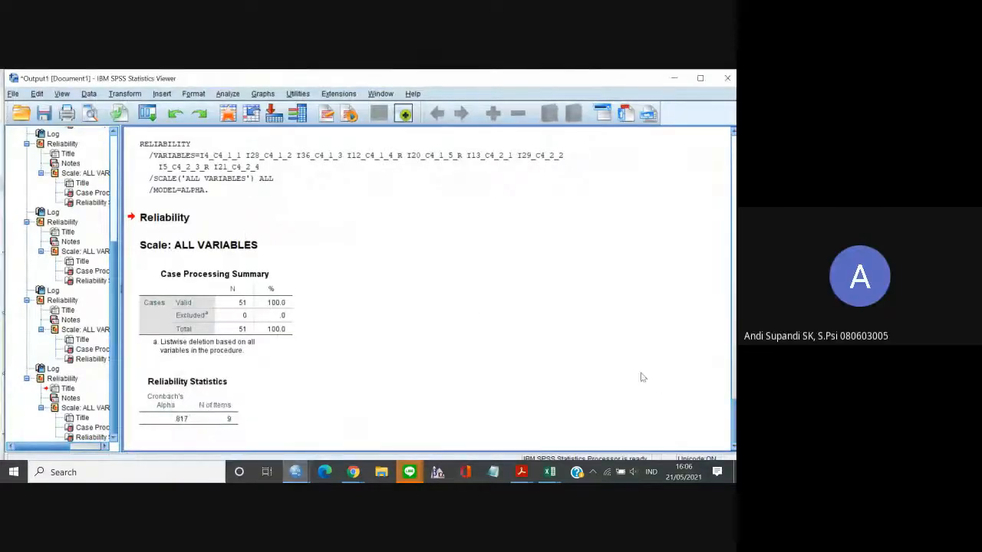
left_click(190, 221)
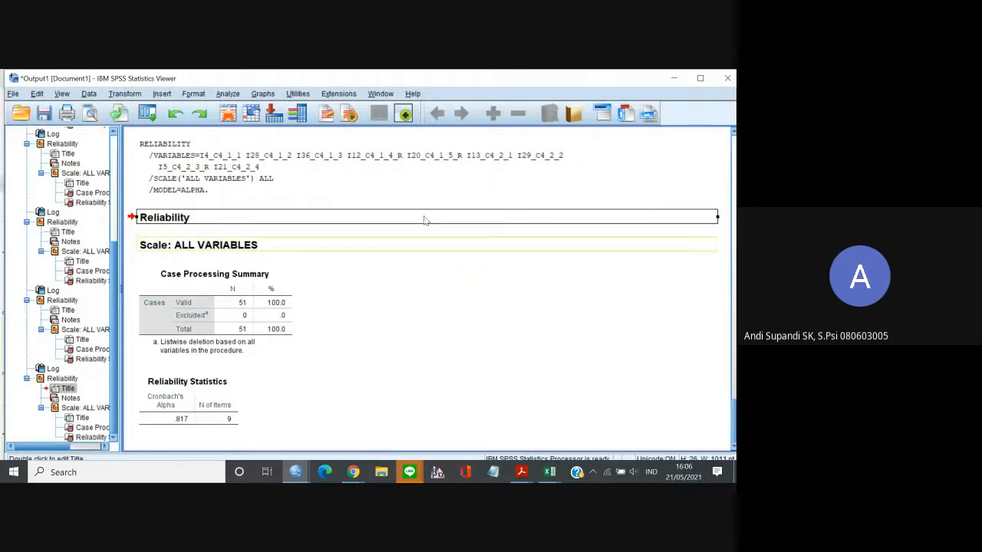
left_click(386, 175)
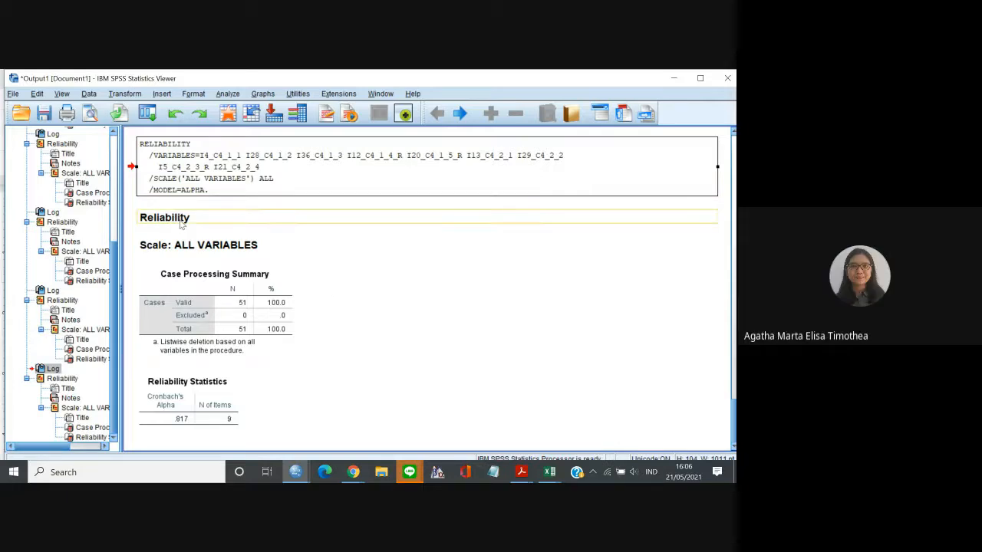
Switch to the Data.sav data editor, reopen the Reliability Analysis and remove all C4 items from the analysis items.
mouse_move(295, 471)
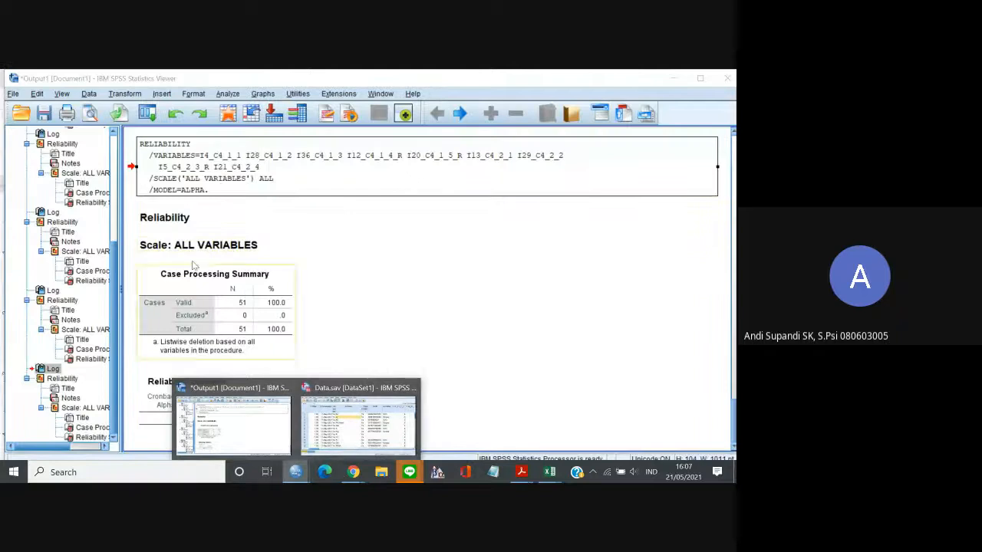
left_click(381, 445)
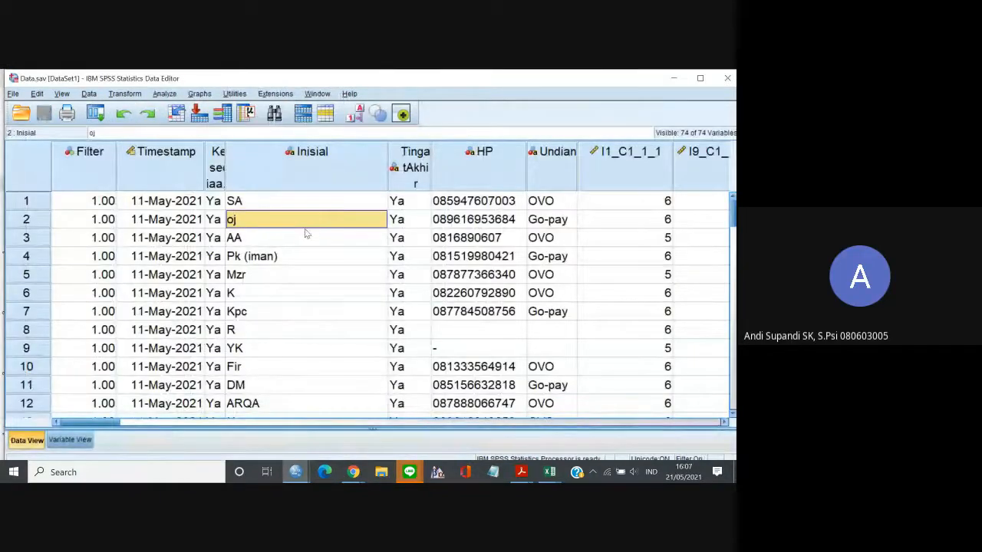
left_click(175, 93)
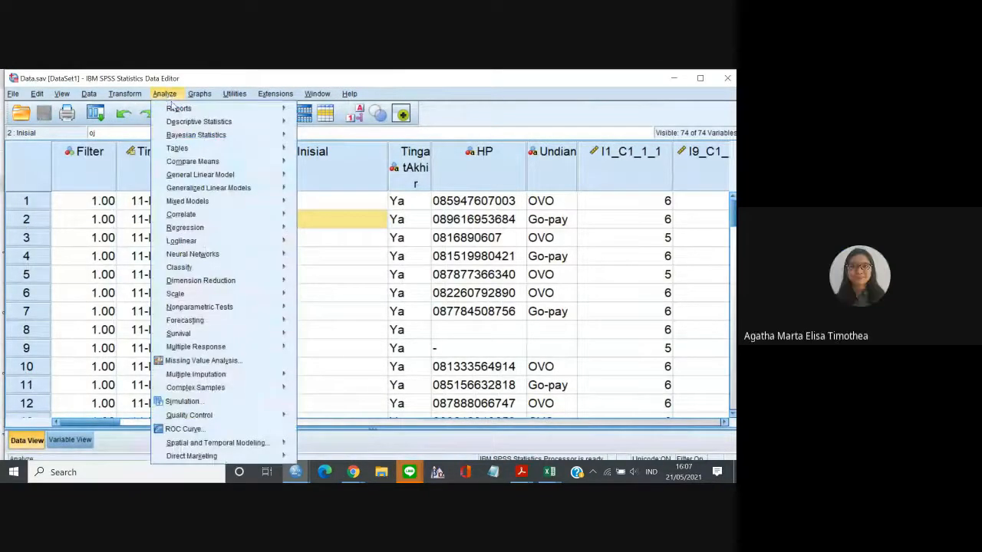
mouse_move(221, 348)
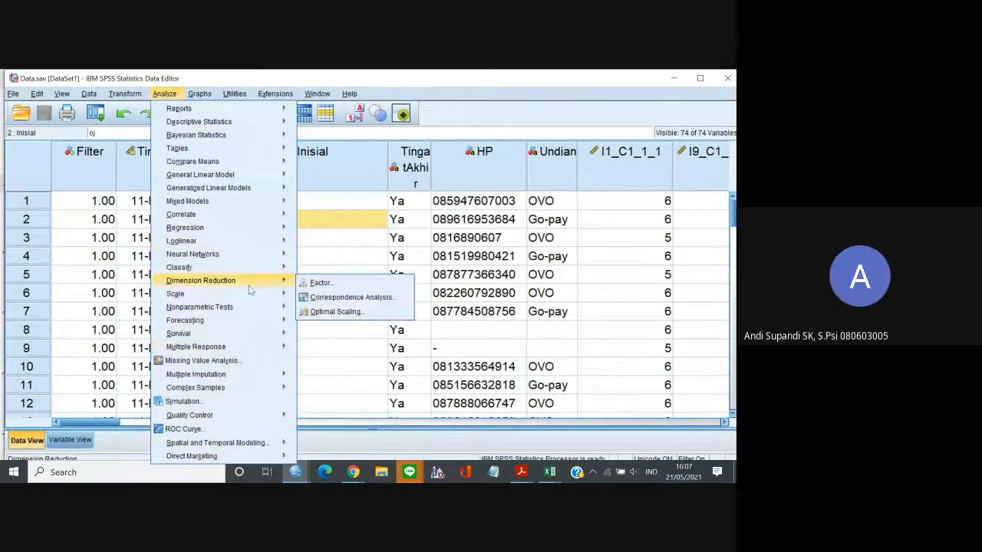
mouse_move(283, 295)
left_click(313, 296)
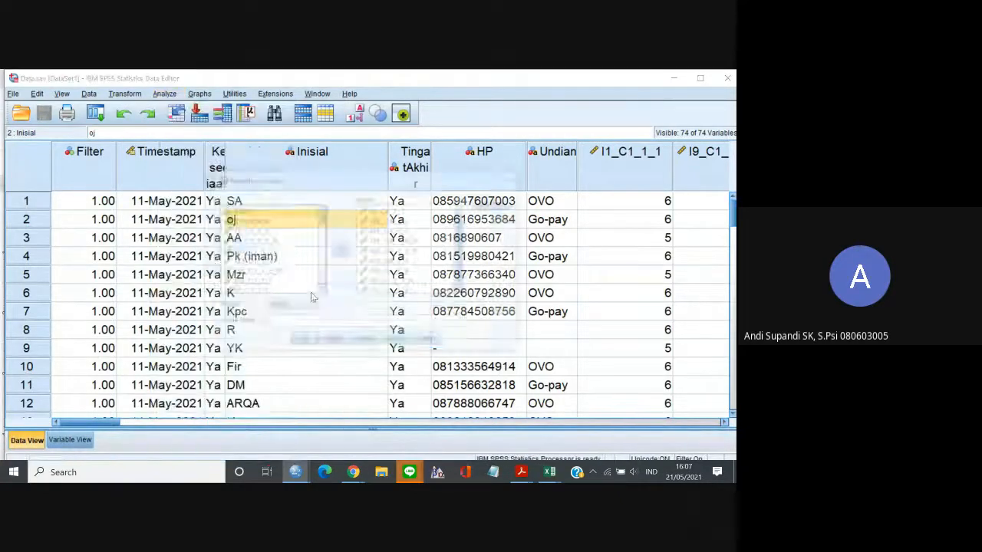
key("ctrl+a")
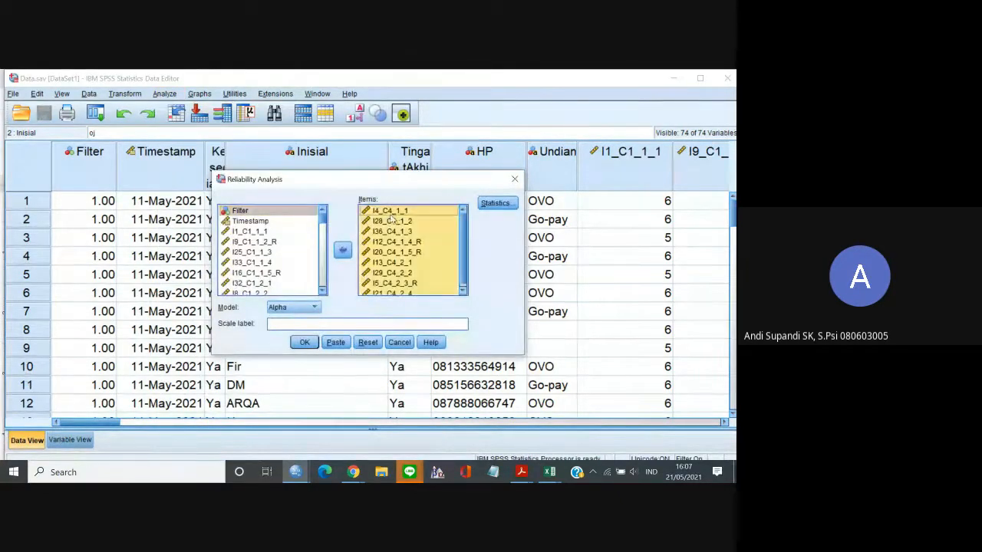
left_click(342, 250)
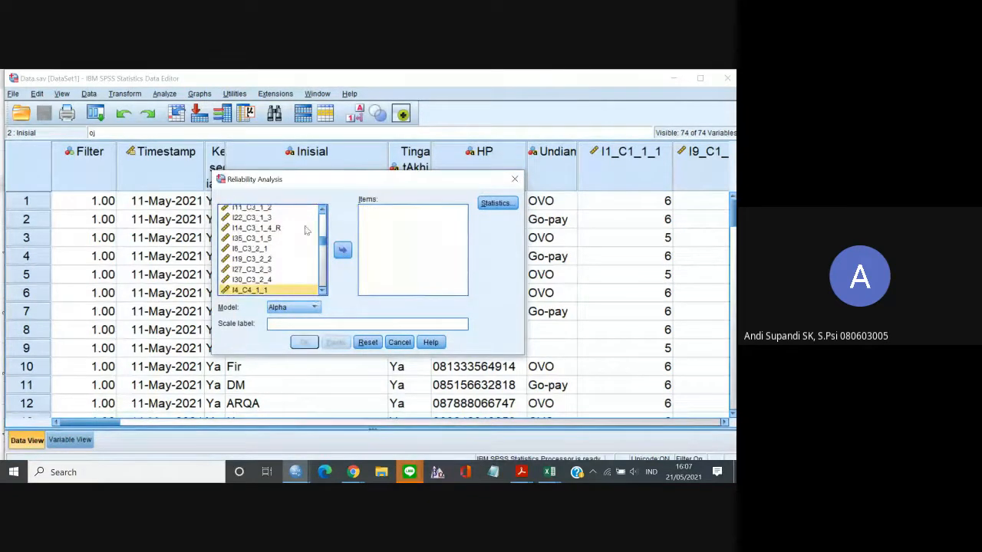
Add all items from I1_C1_1_1 through I21_C4_2_4 and run the reliability analysis with the Alpha model.
left_click(323, 211)
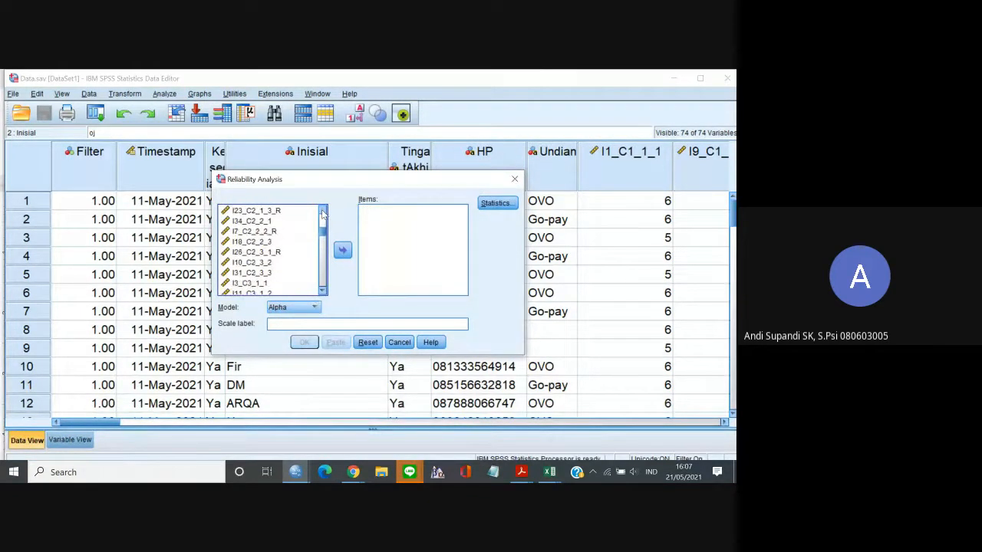
left_click_drag(323, 214, 323, 213)
left_click(267, 231)
key("shift+End")
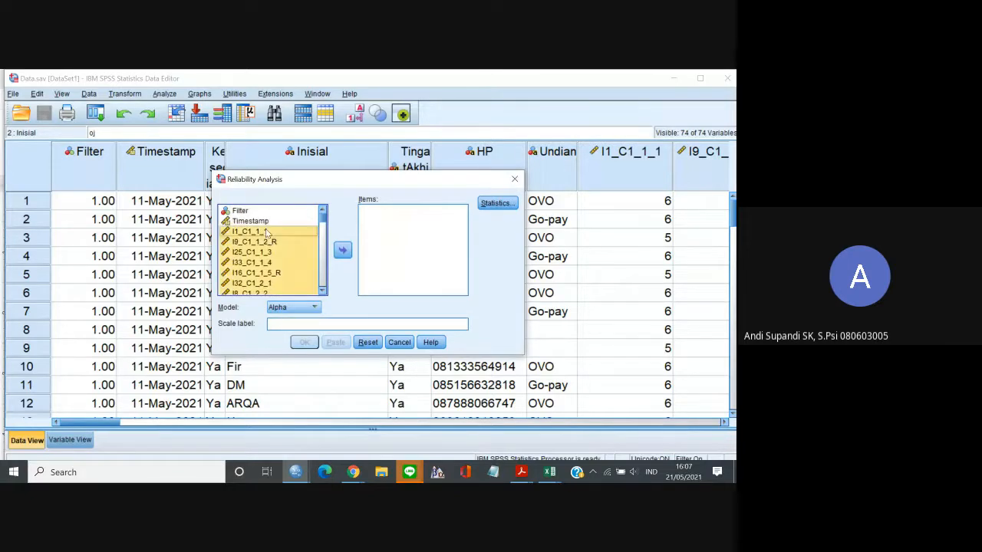
left_click(342, 251)
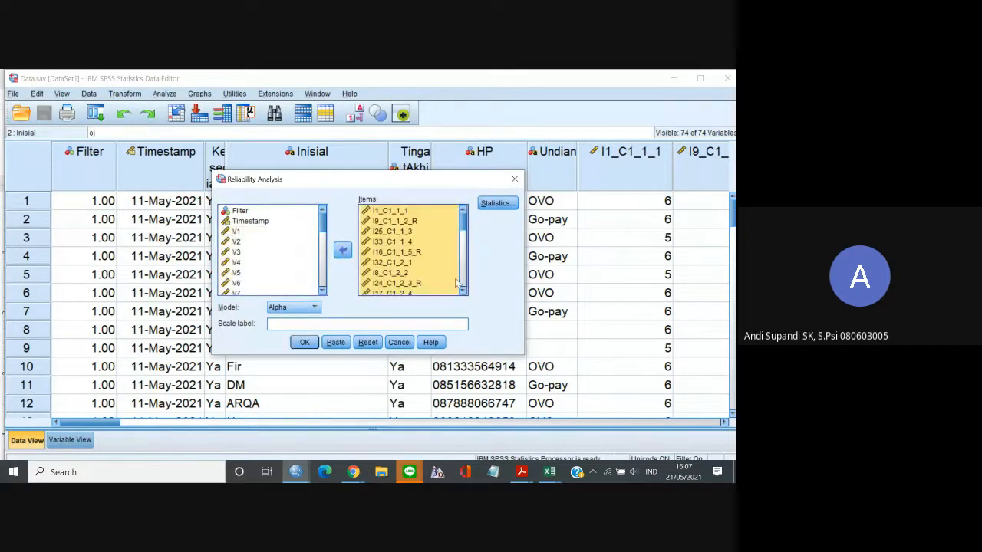
left_click(462, 293)
left_click_drag(462, 292, 462, 292)
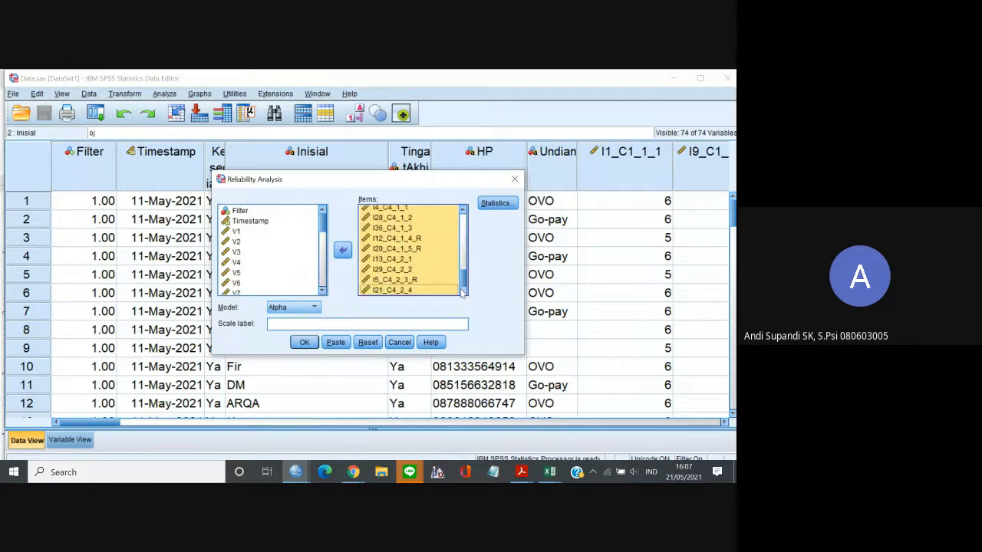
left_click(305, 343)
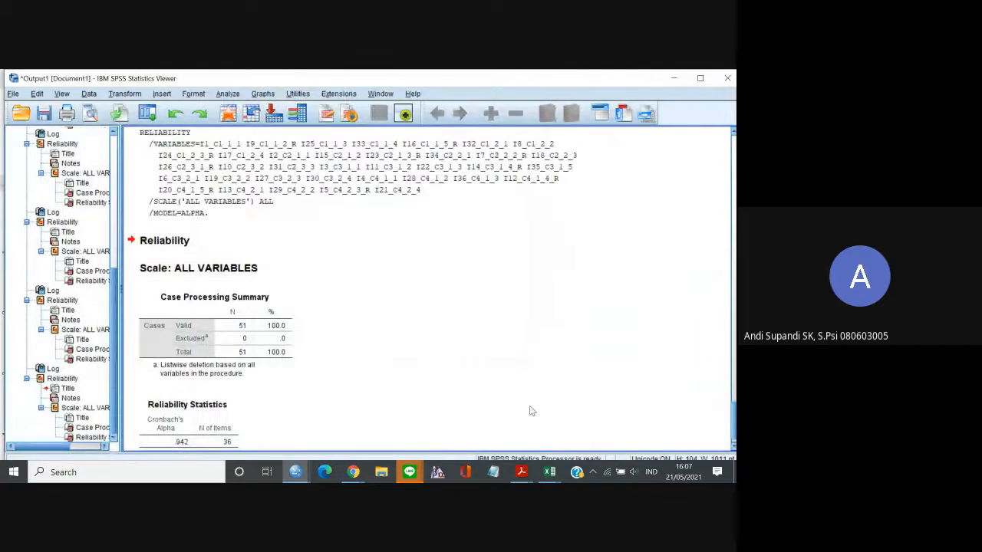
Switch to the Google Docs report and start a new line "Total -> 0.9" below the Dimensi C4 result.
mouse_move(355, 467)
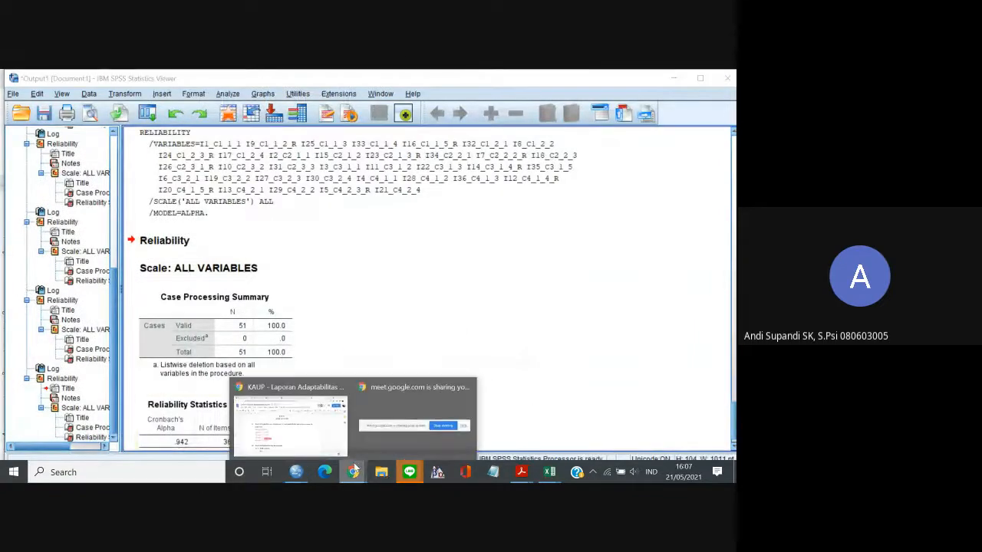
left_click(268, 392)
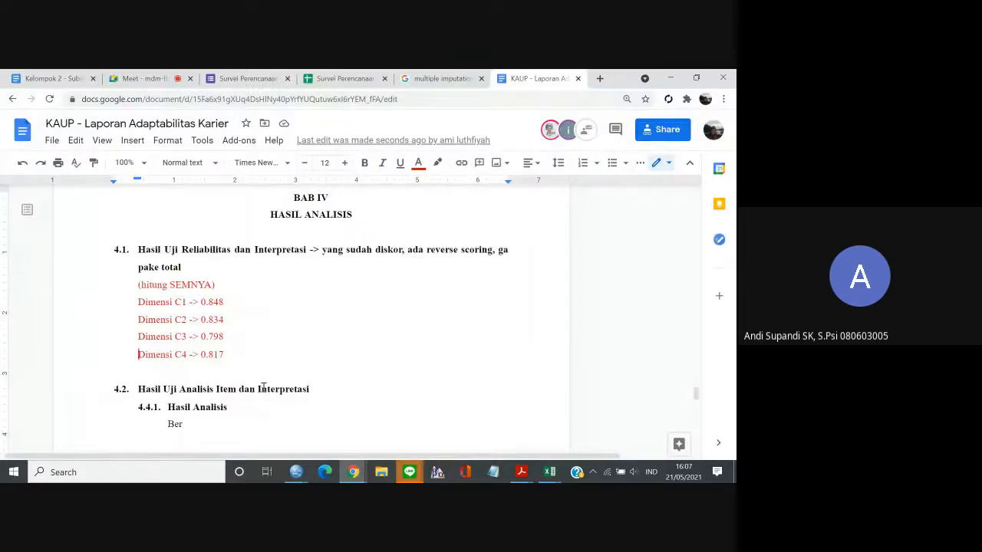
left_click(227, 354)
key("Return")
type("To")
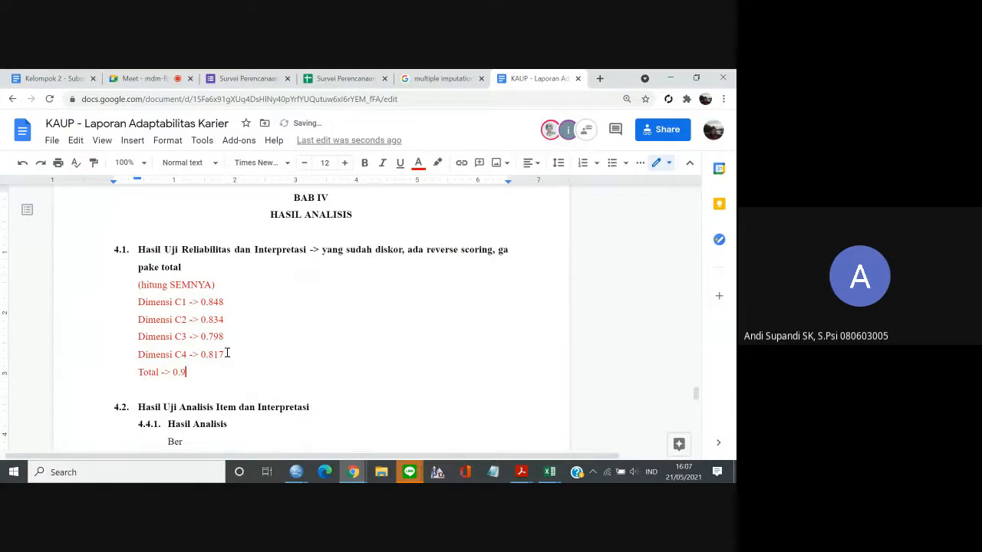
Look up the overall Cronbach's Alpha in the SPSS output and complete the report's total line as "Total -> 0.942".
mouse_move(295, 471)
left_click(257, 445)
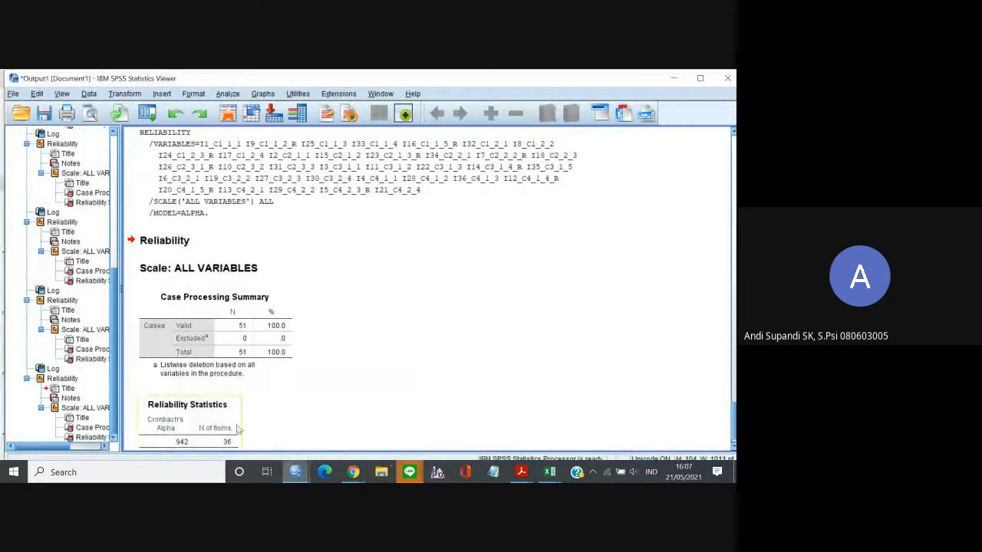
mouse_move(352, 470)
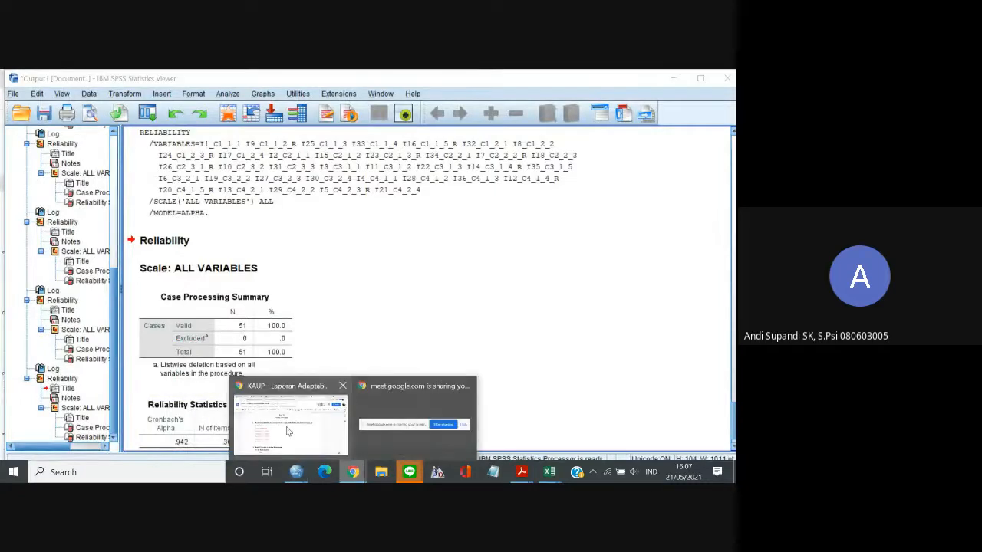
left_click(287, 426)
left_click(204, 386)
type("42")
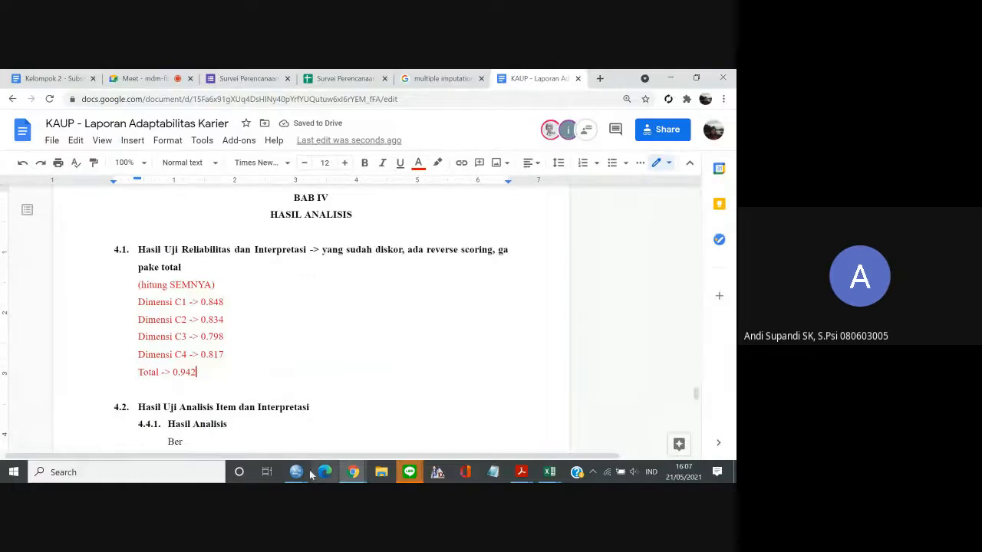
Return to Data.sav in SPSS, recall the Reliability Analysis and remove all C1 to C4 items from the analysis items.
mouse_move(300, 473)
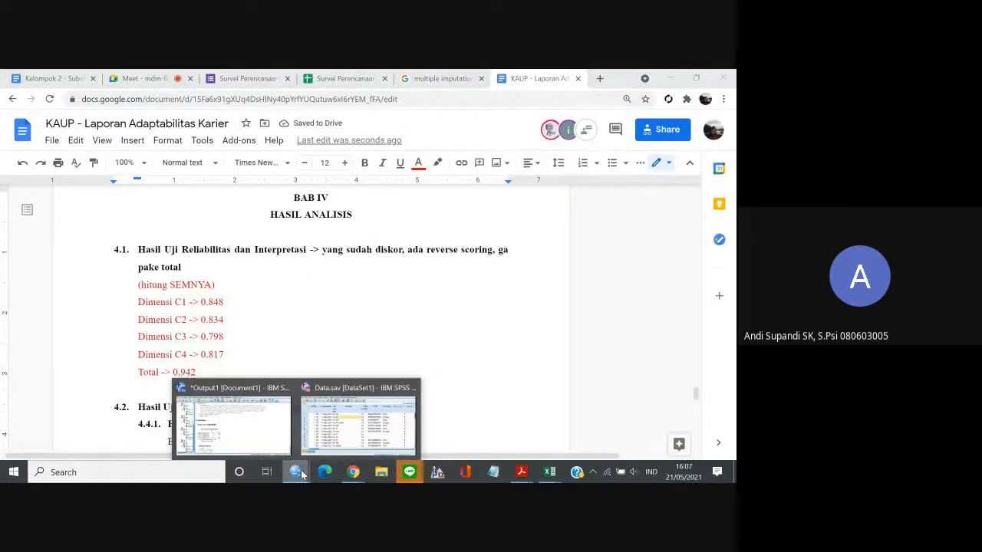
left_click(319, 440)
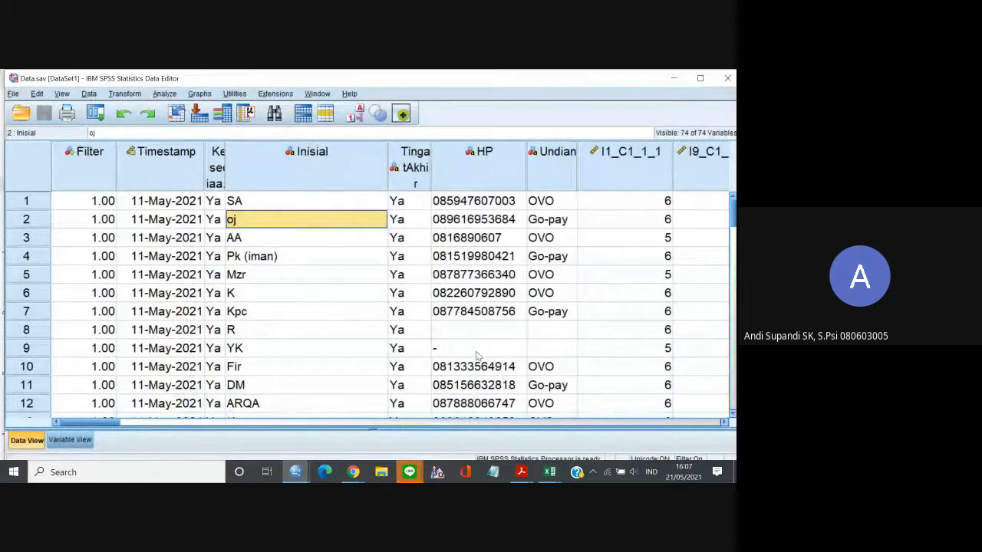
left_click(164, 94)
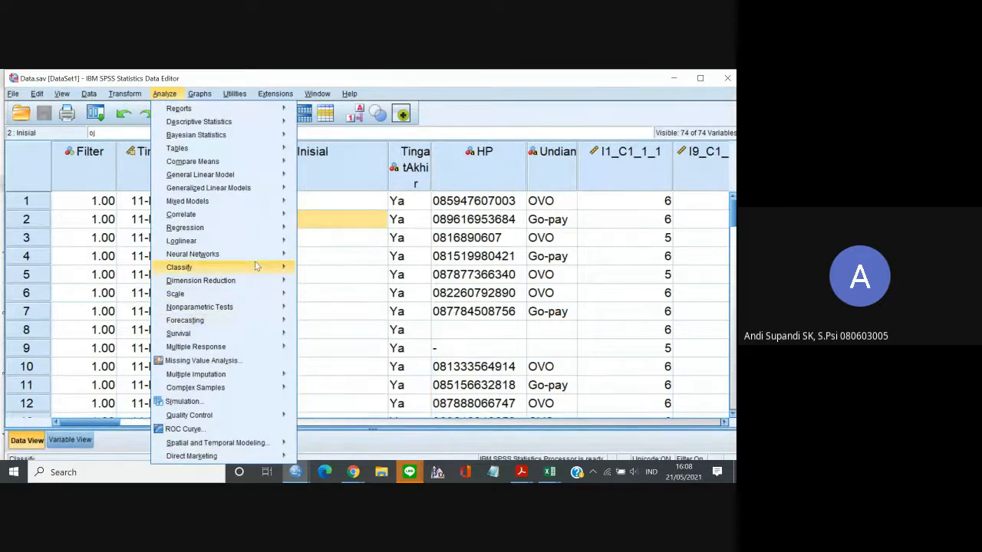
left_click(95, 113)
left_click(119, 132)
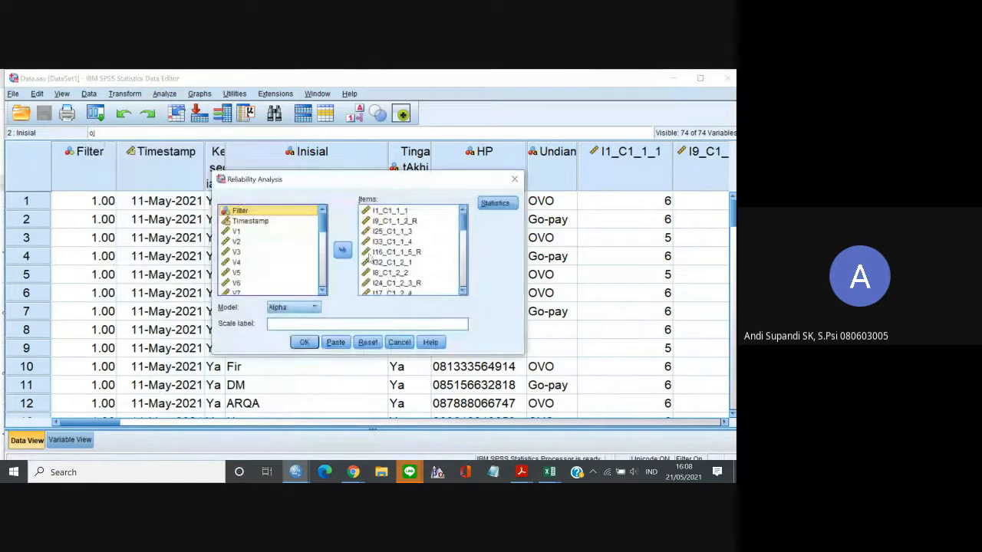
left_click(385, 210)
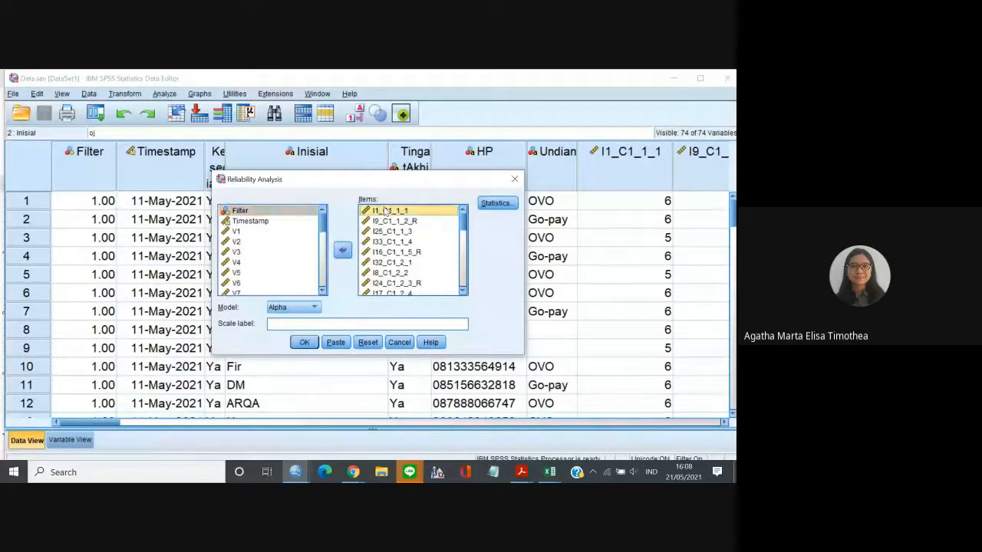
key("ctrl+a")
left_click(344, 250)
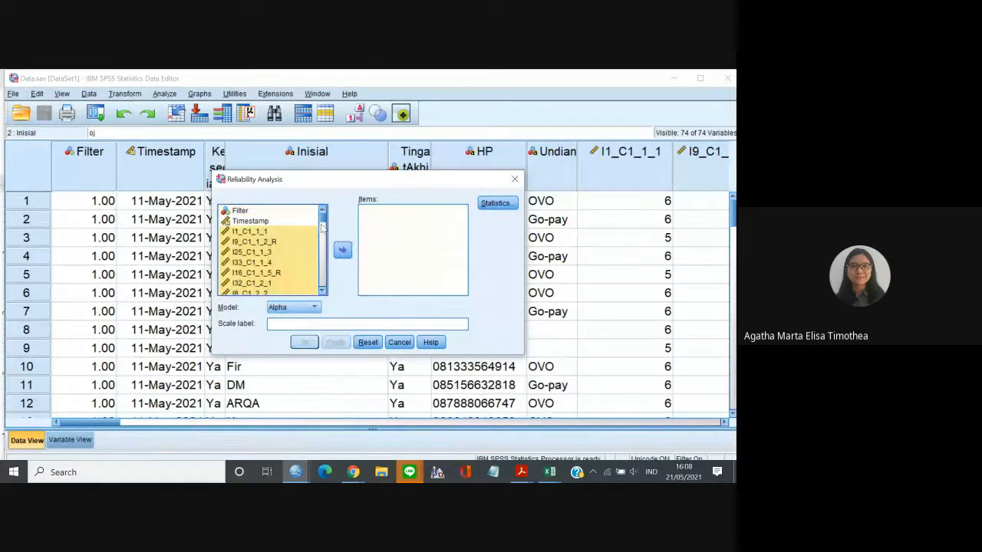
Add the variables V1 through V24 as items and run the reliability analysis with the Alpha model.
left_click_drag(323, 222, 322, 263)
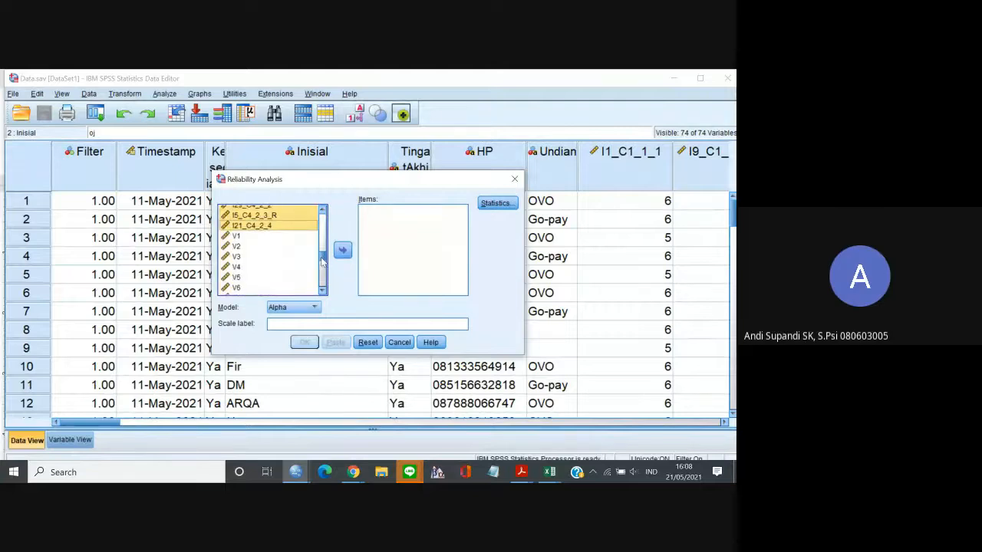
left_click(240, 235)
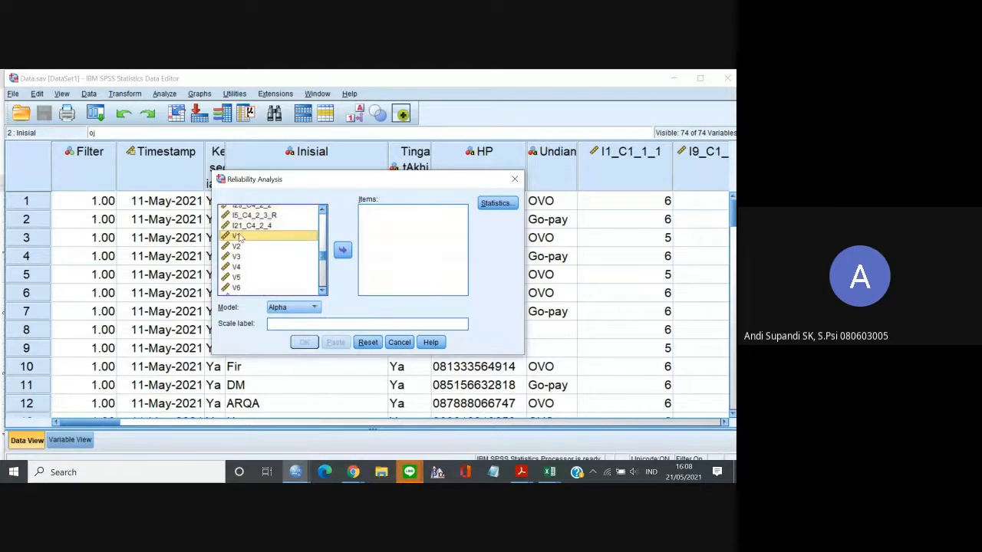
left_click(322, 291)
left_click_drag(322, 291, 322, 291)
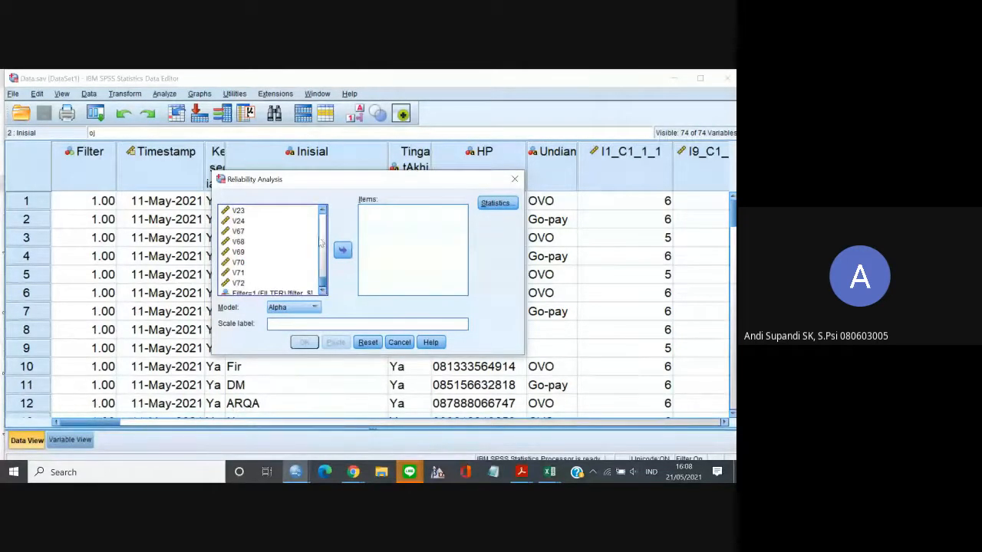
left_click(241, 221, "shift")
left_click_drag(325, 209, 325, 209)
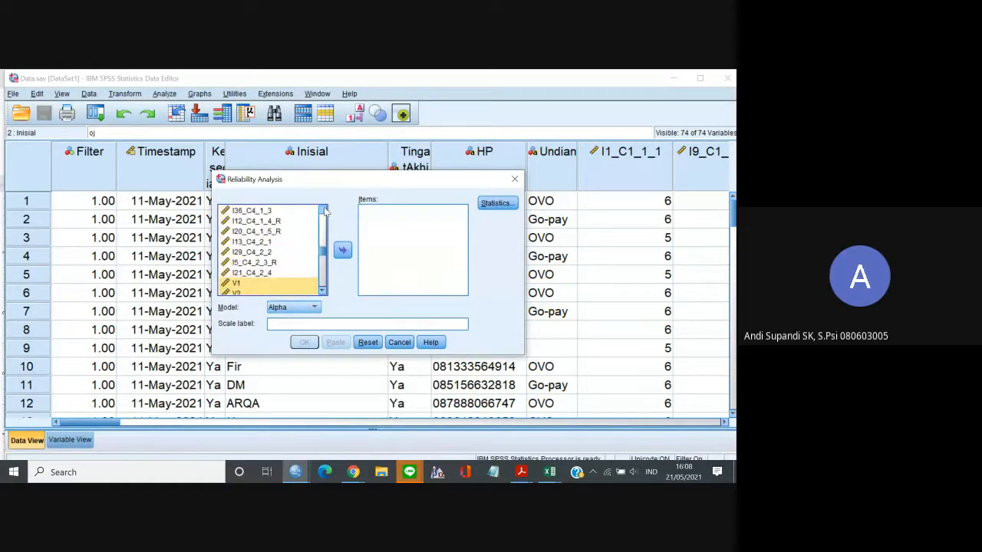
left_click(343, 251)
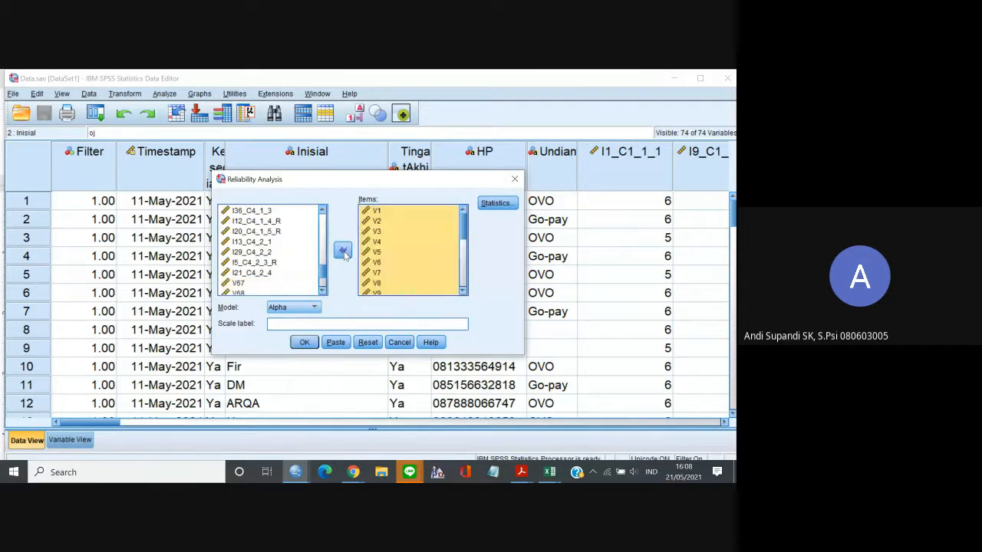
left_click_drag(463, 228, 458, 303)
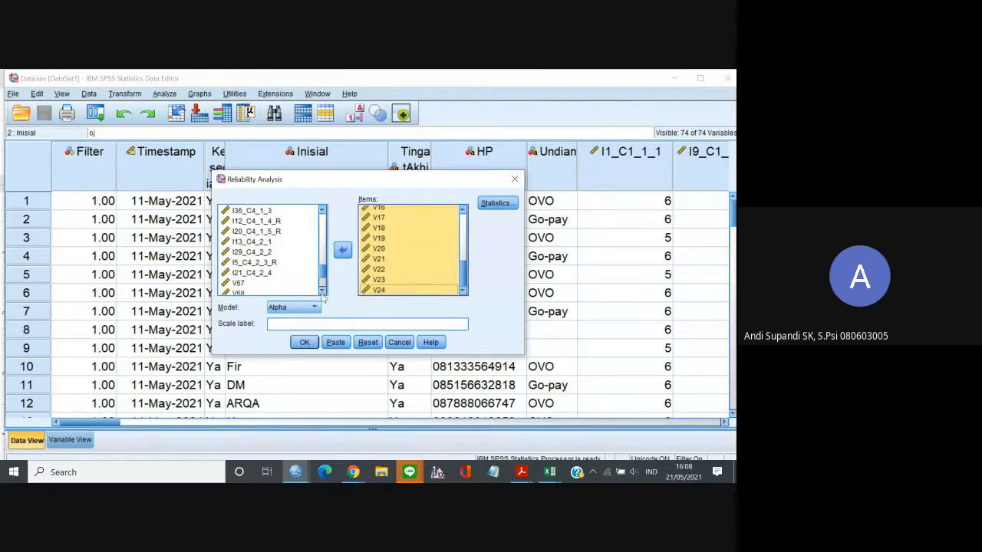
left_click(322, 291)
left_click(322, 291)
left_click(322, 291)
left_click(323, 291)
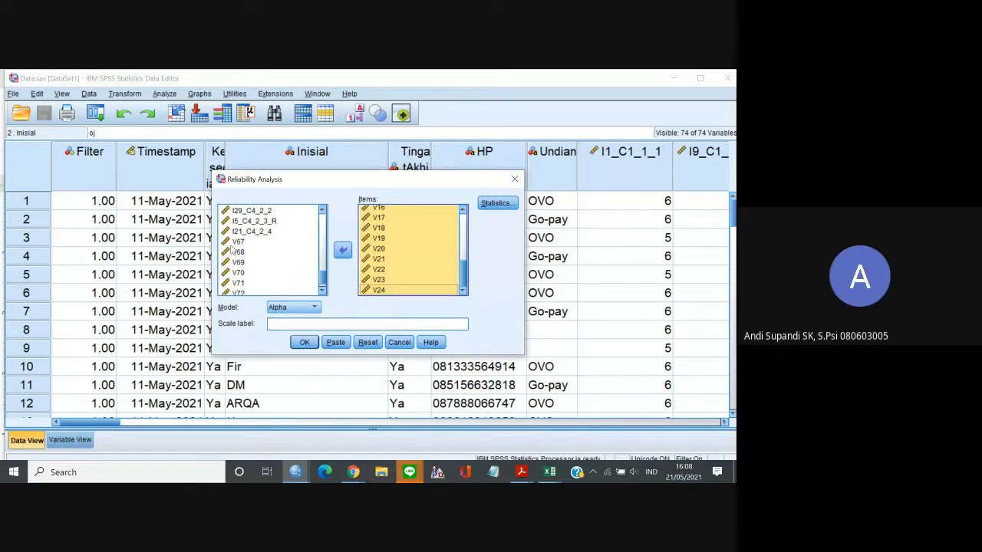
left_click(304, 343)
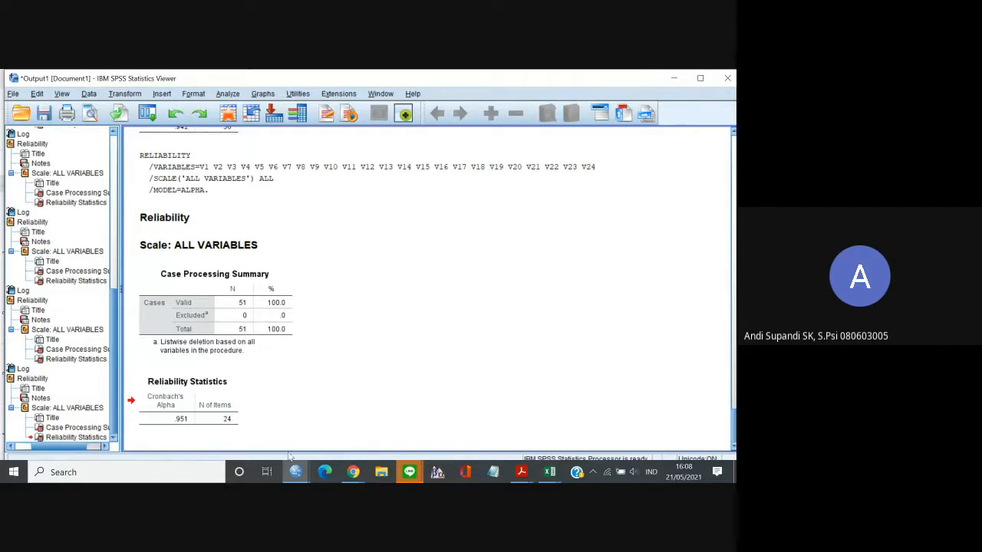
Switch to Data.sav in the SPSS Data Editor and delete the empty variables V67 through V72.
mouse_move(296, 469)
left_click(345, 437)
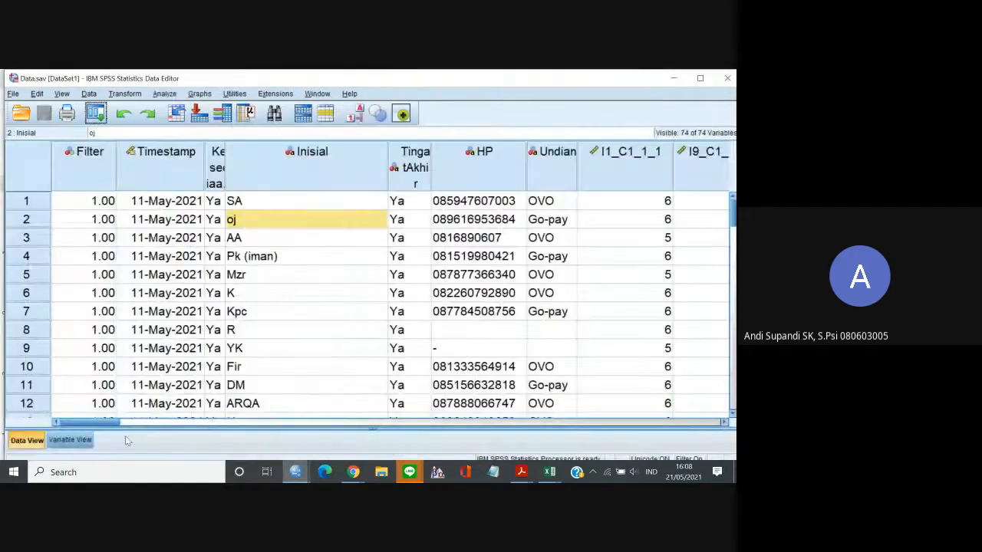
left_click_drag(96, 422, 657, 409)
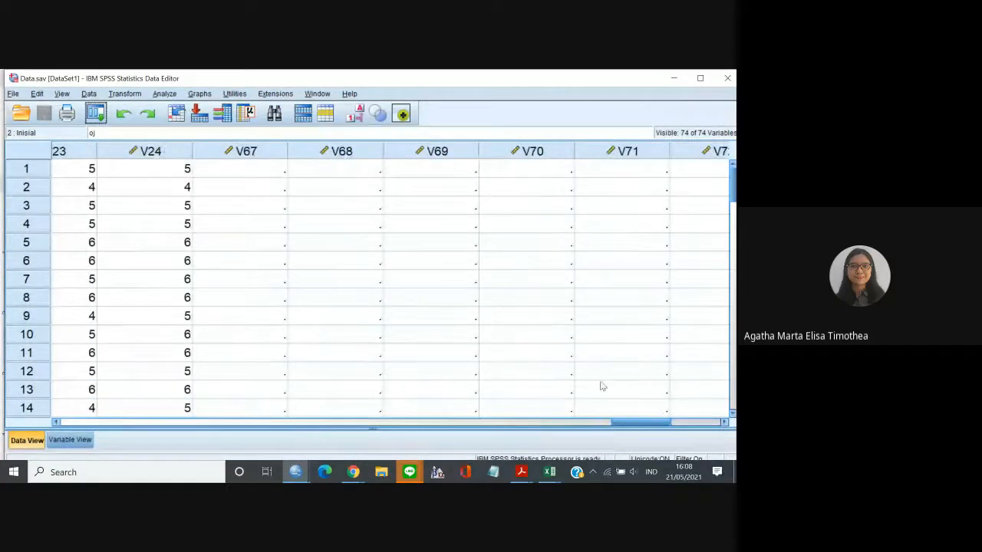
left_click(261, 154)
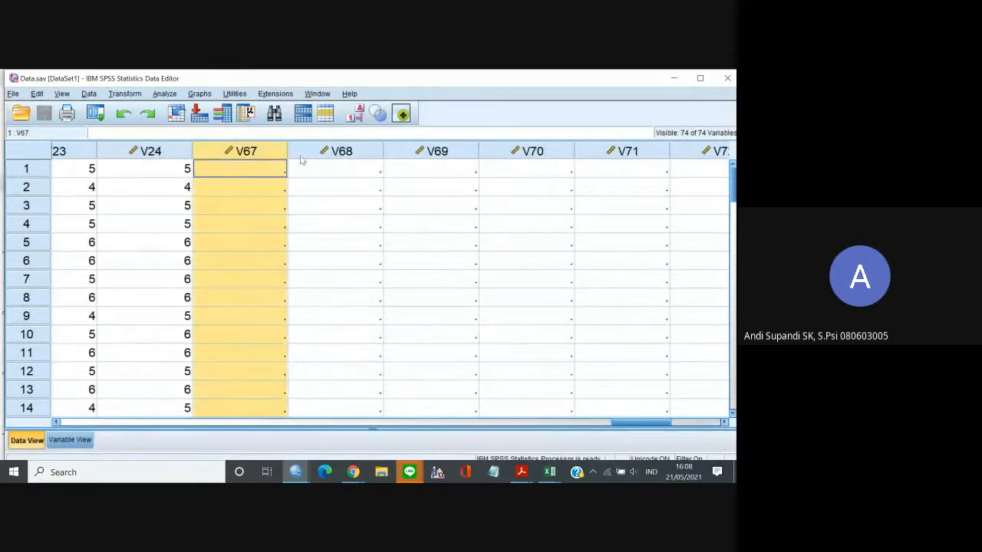
left_click(652, 153)
left_click(249, 156)
mouse_move(626, 421)
left_mouse_down()
mouse_move(649, 424)
mouse_move(632, 426)
left_mouse_up()
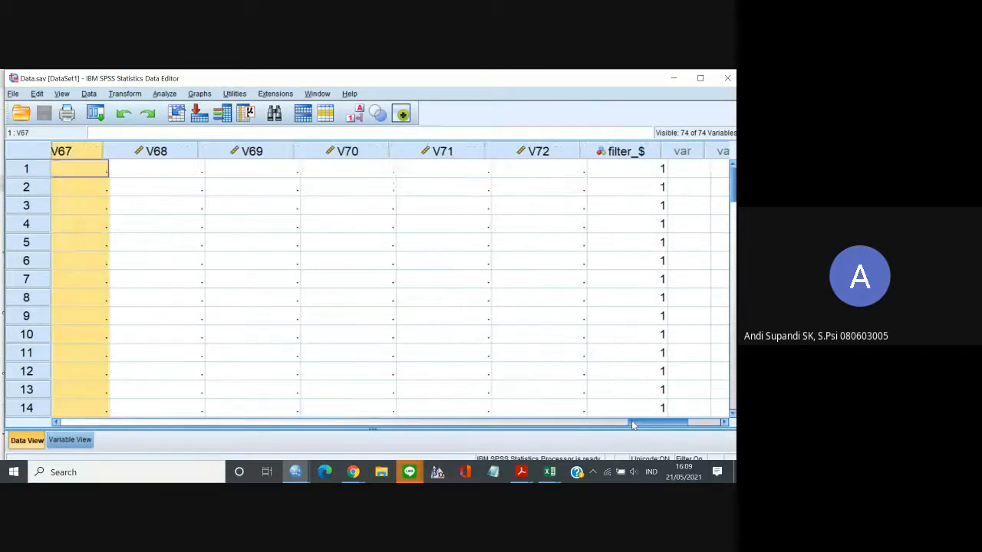
left_click(589, 151, "shift")
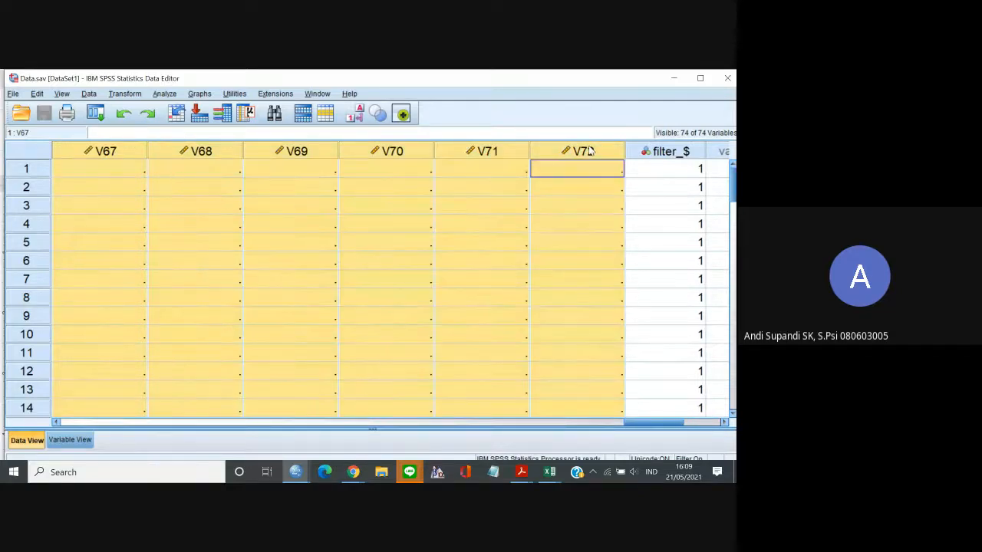
right_click(589, 151)
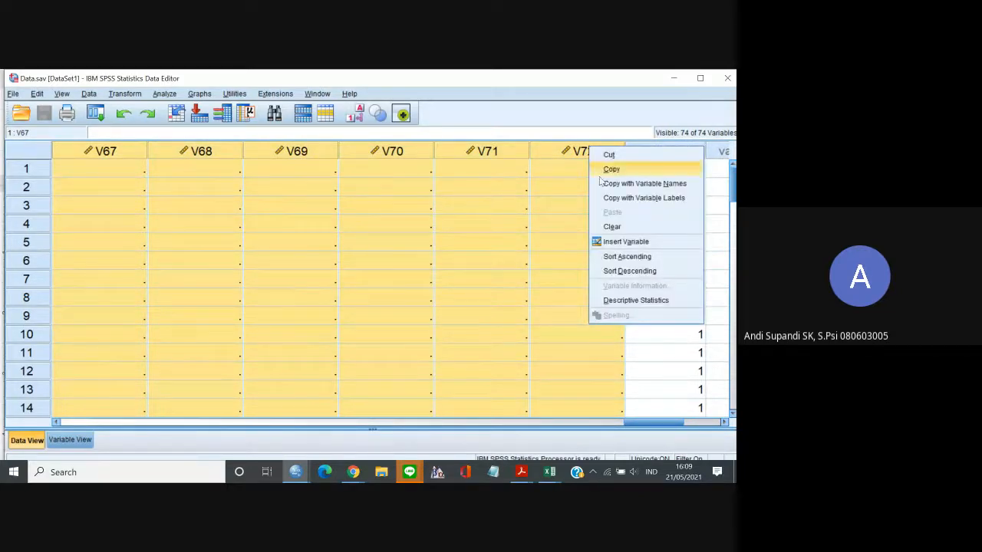
left_click(612, 227)
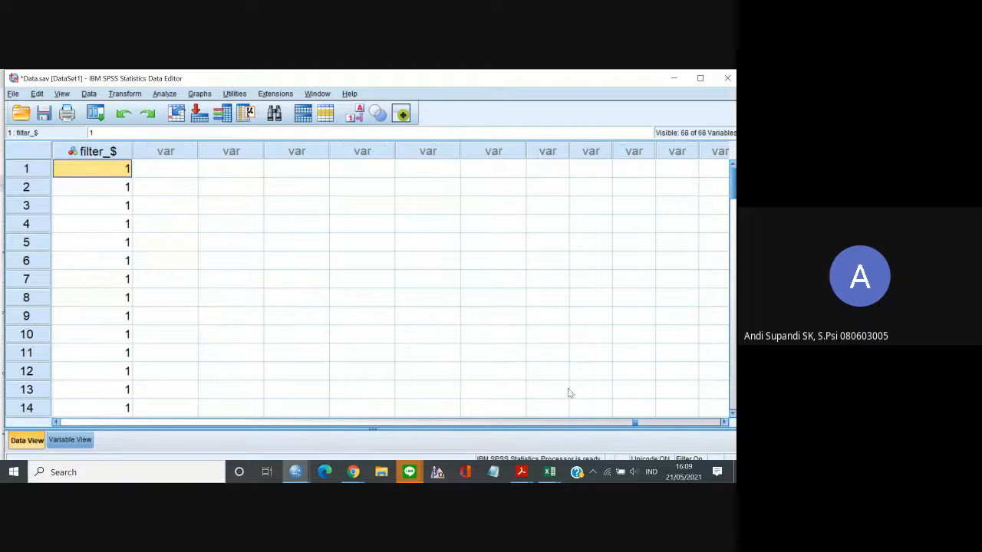
left_click_drag(637, 423, 61, 403)
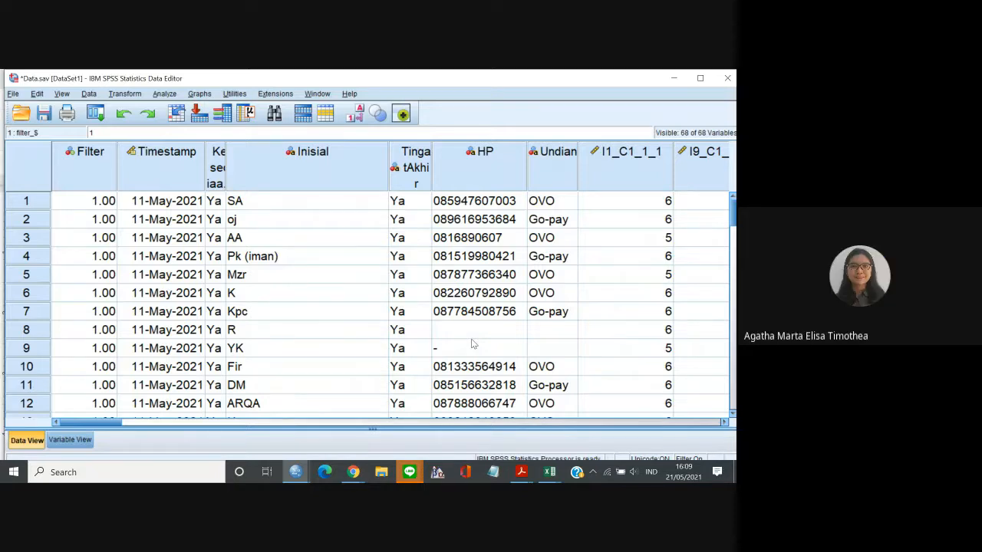
Switch to the Google Docs report and review the BAB IV headings from section 4.1 through section 4.6.
left_click(354, 473)
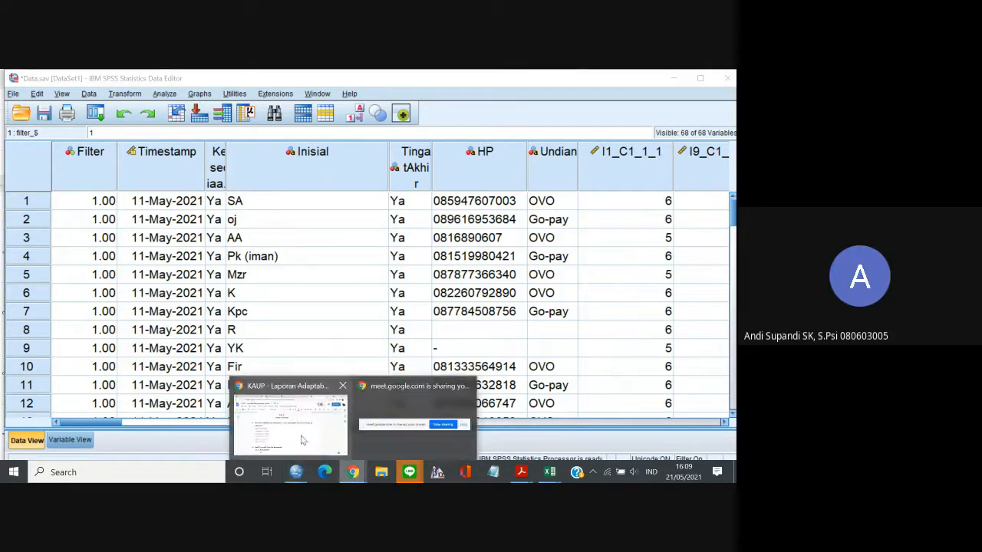
left_click(300, 438)
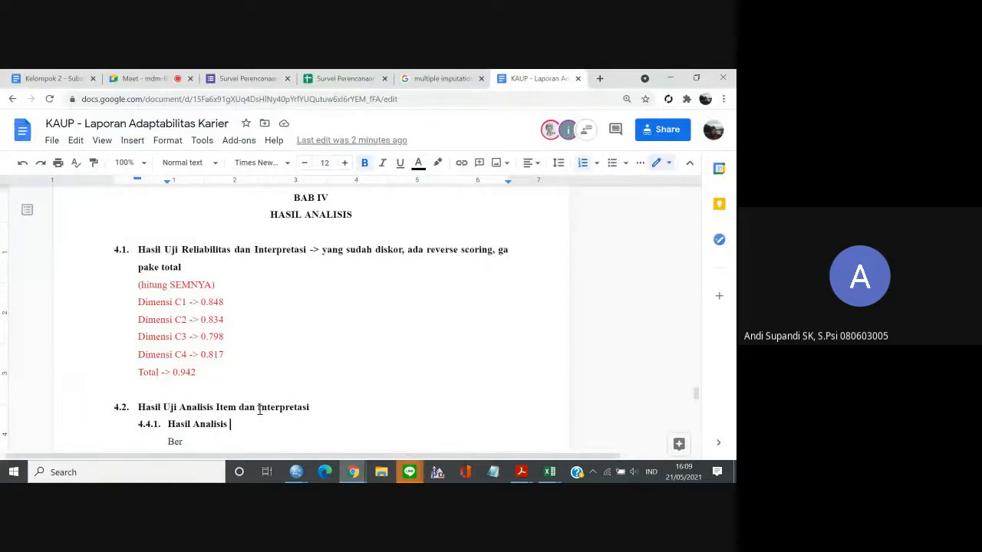
scroll(259, 409, "down", 3)
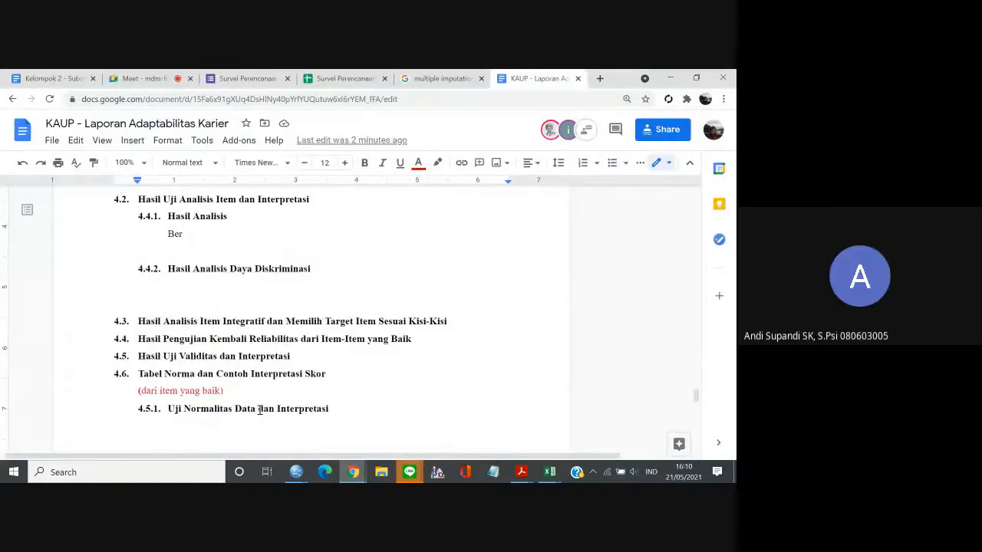
key("Up")
key("Up")
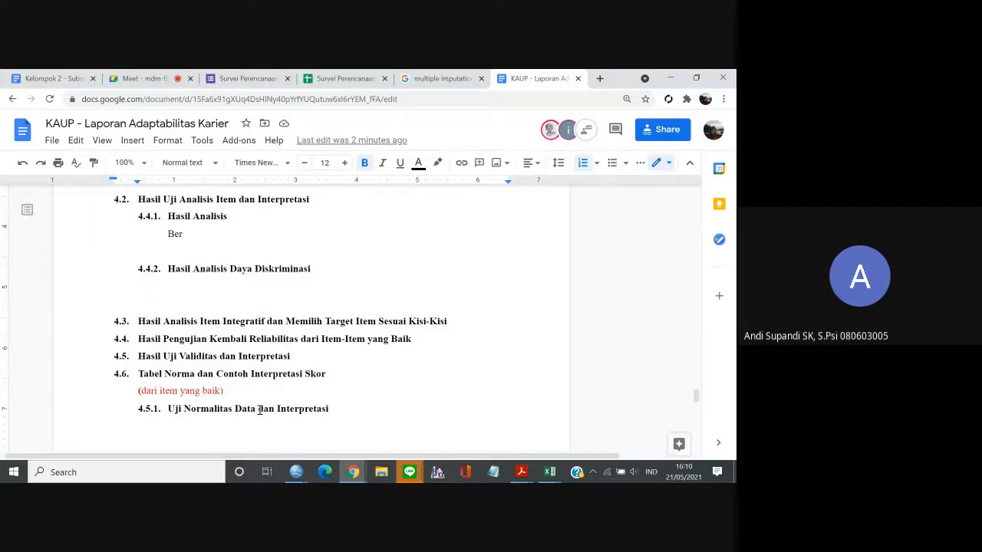
Open the "Indikator dan Item Adaptabilitas Karier" spreadsheet in a new browser tab and show its integrative item analysis sheet.
left_click(599, 78)
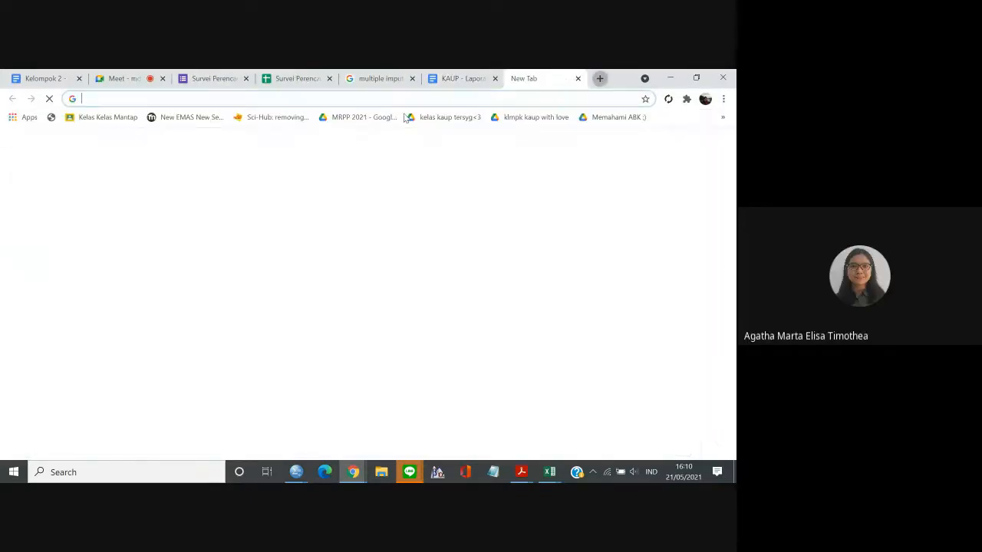
left_click(324, 99)
type("Indi")
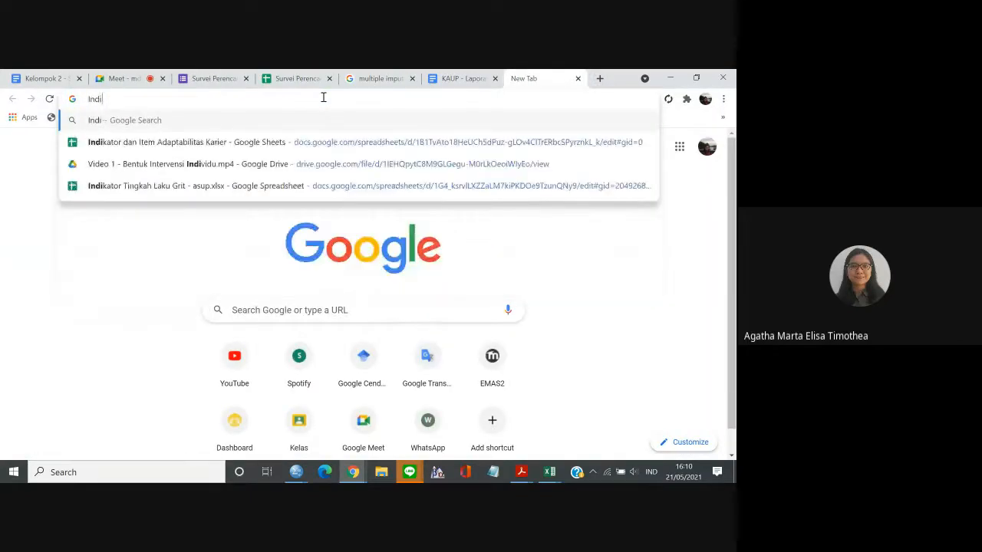
left_click(292, 142)
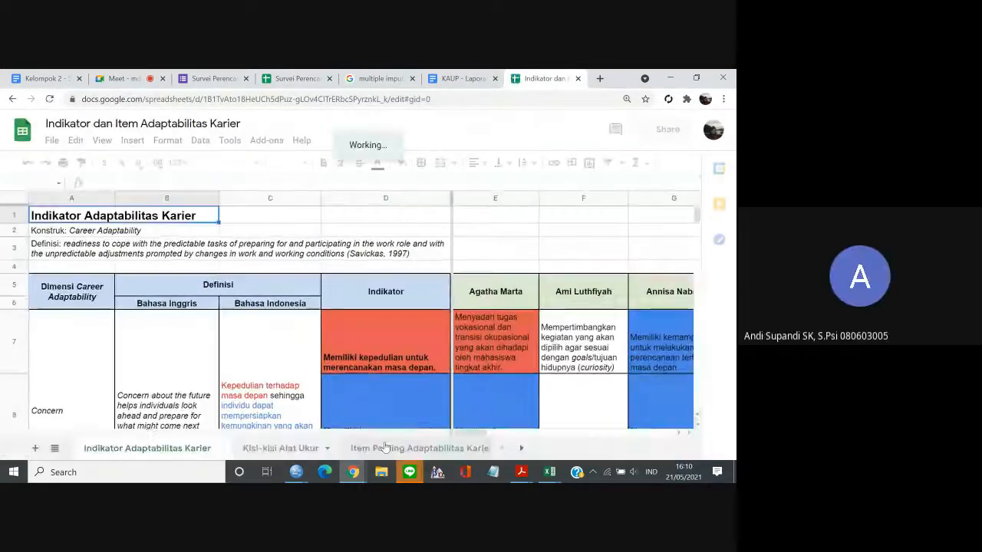
left_click(521, 448)
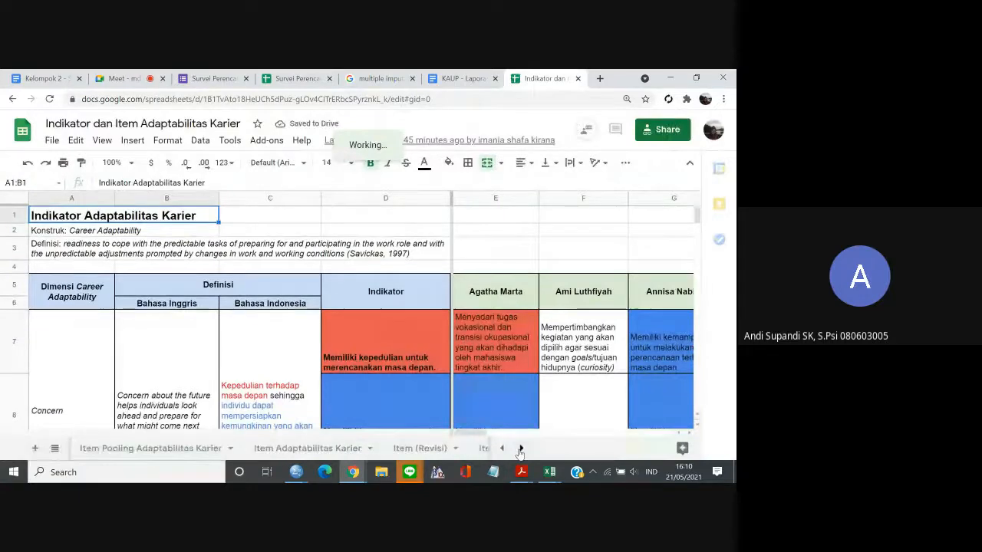
left_click(521, 448)
left_click(414, 449)
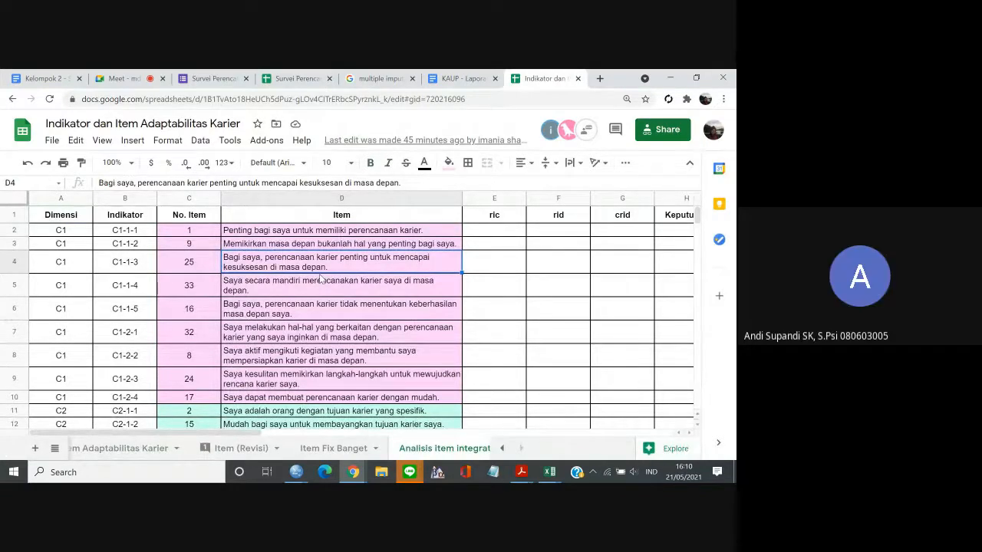
Look across the item analysis columns in row 4 and set the sheet's zoom to 125%.
key("Right")
key("Right")
key("Right")
key("Right")
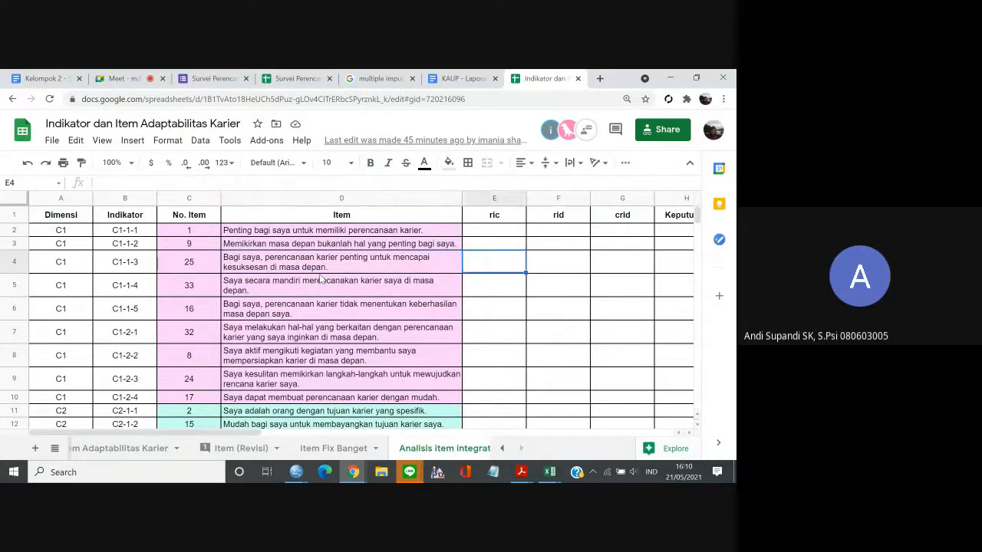
key("Left")
key("Left")
key("Left")
key("Left")
key("Left")
key("Left")
key("Left")
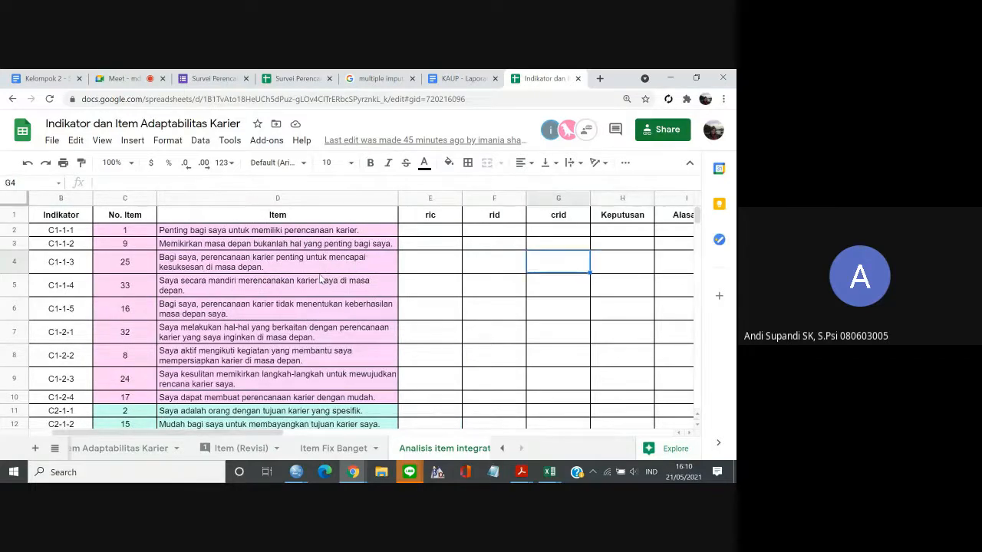
left_click(119, 163)
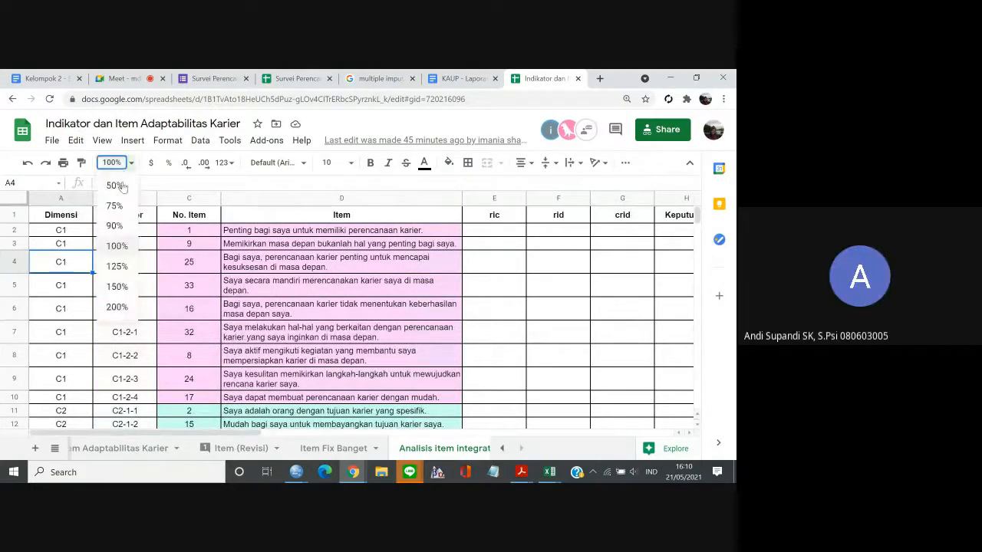
left_click(122, 267)
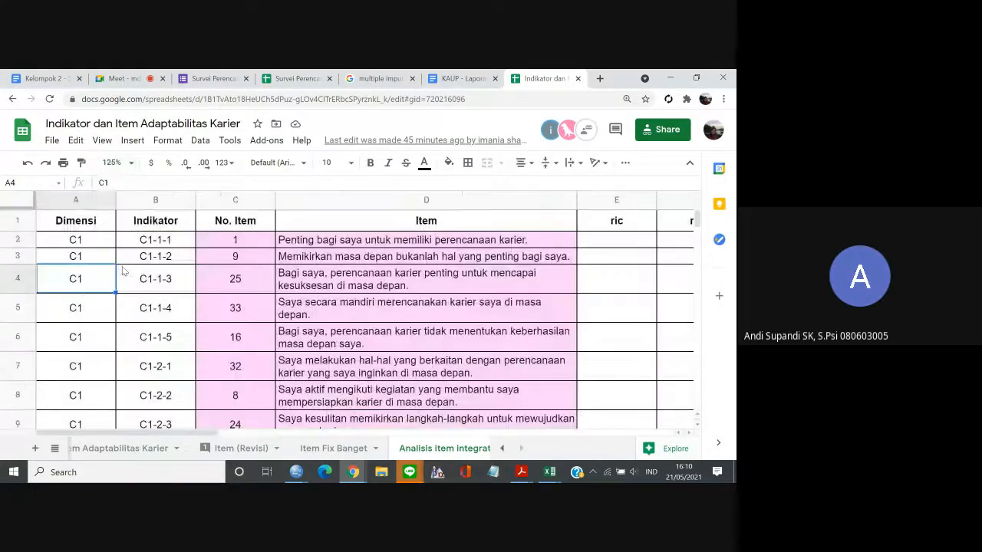
Examine the ric, rid and crid columns for the first item of dimension C1.
left_click(300, 243)
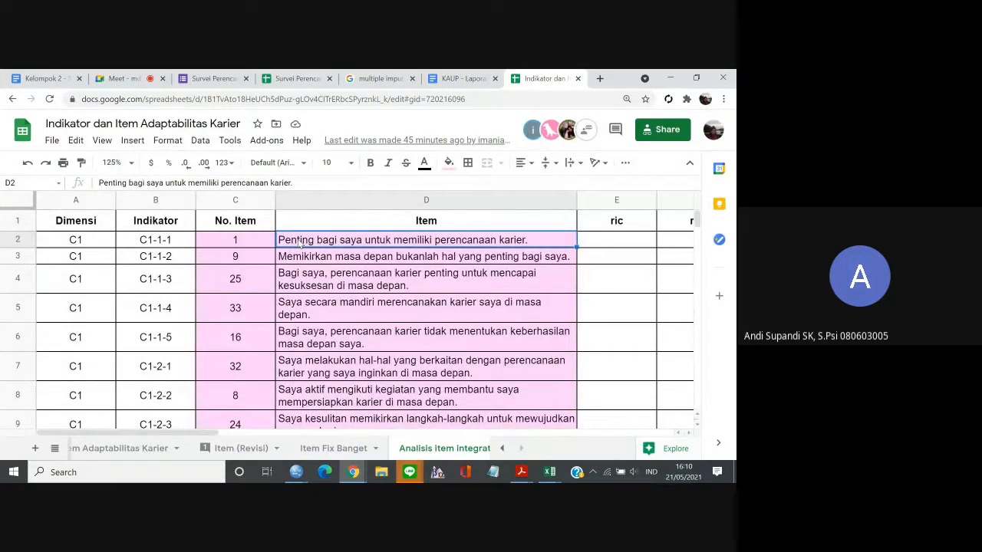
key("Right")
key("Right")
key("Right")
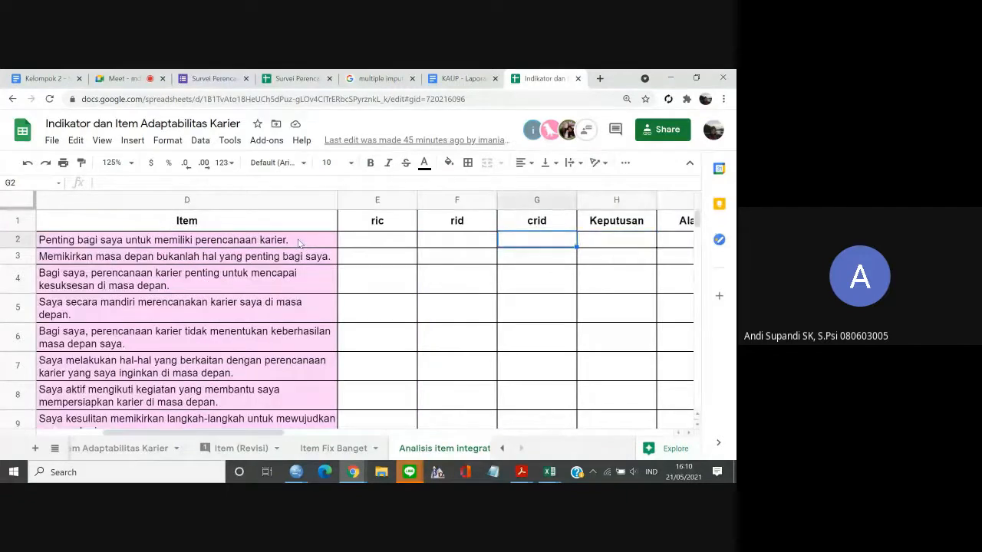
key("Left")
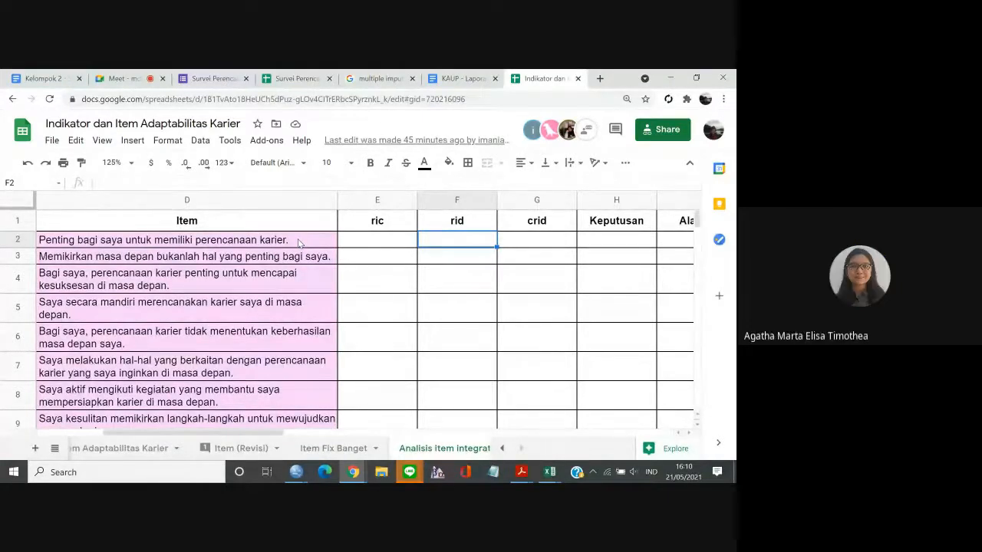
key("Left")
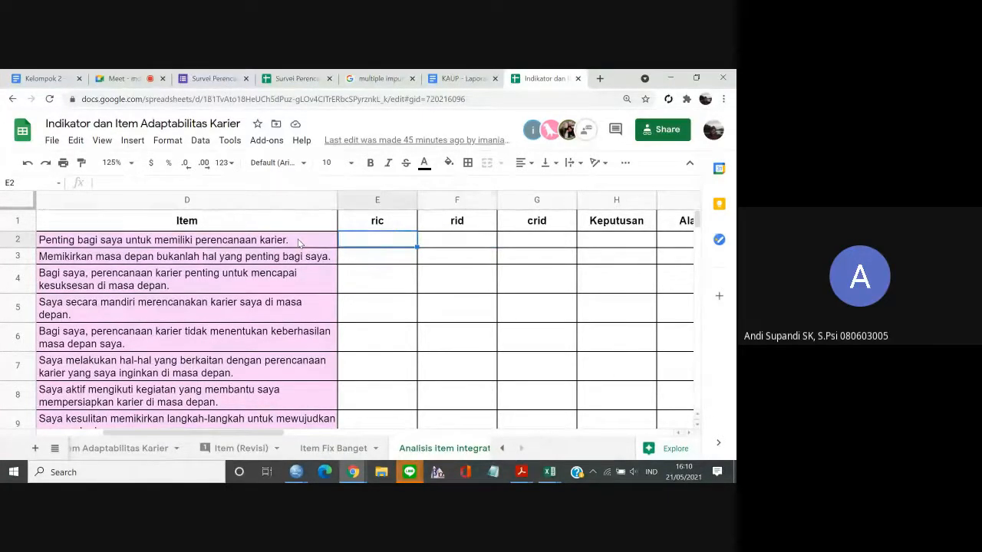
key("Right")
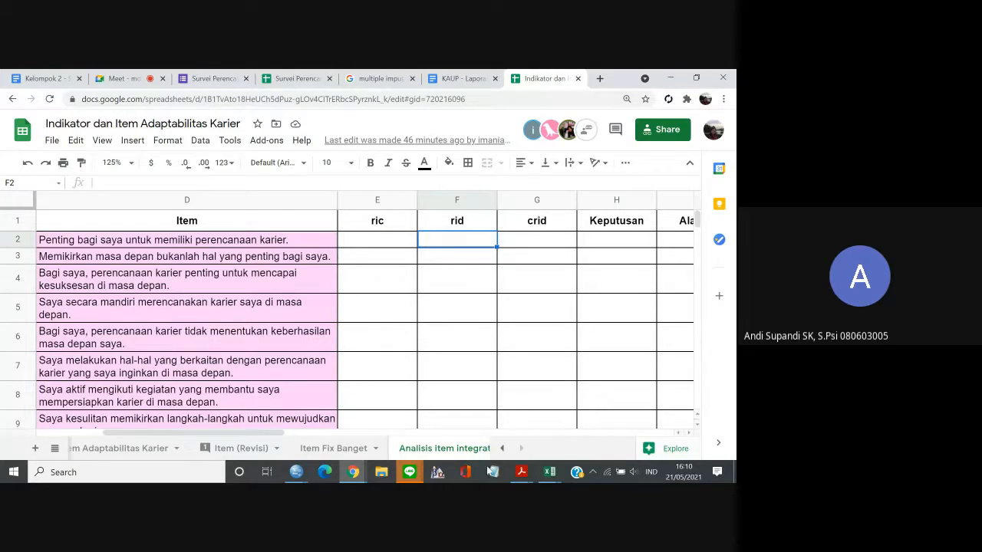
Return to Data.sav in SPSS and look through the item columns from I1_C1_1_1 to I16_C1_1_5_R.
left_click(298, 474)
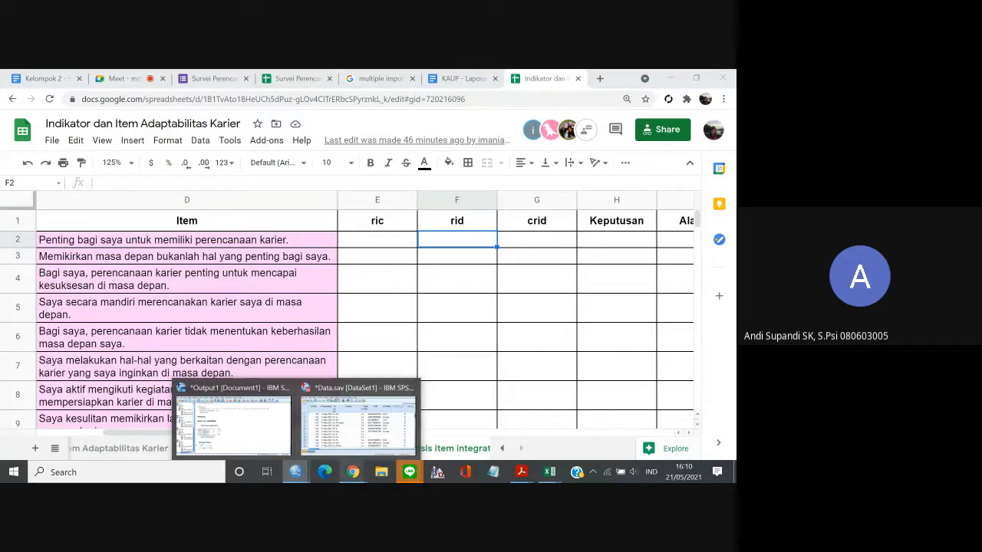
left_click(335, 439)
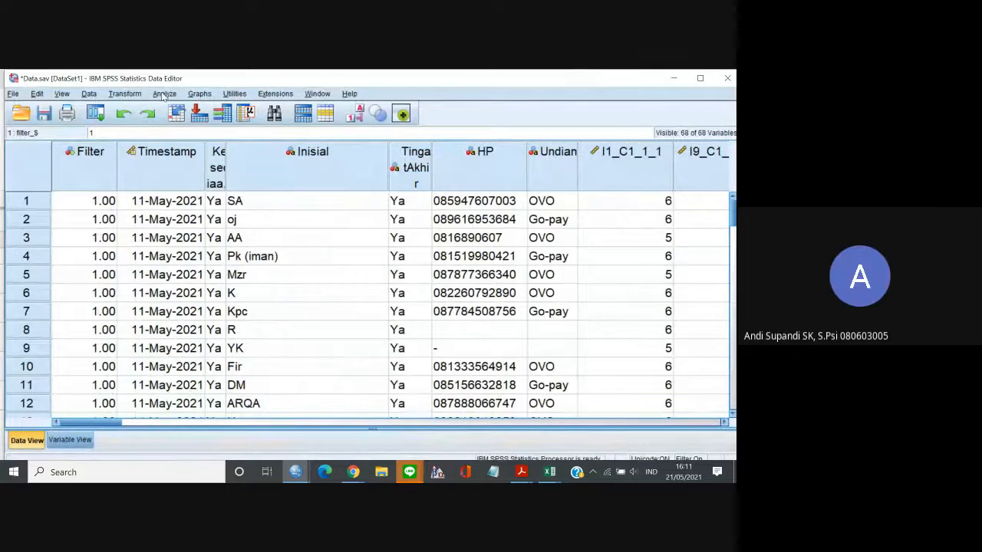
left_click(163, 94)
left_click(500, 257)
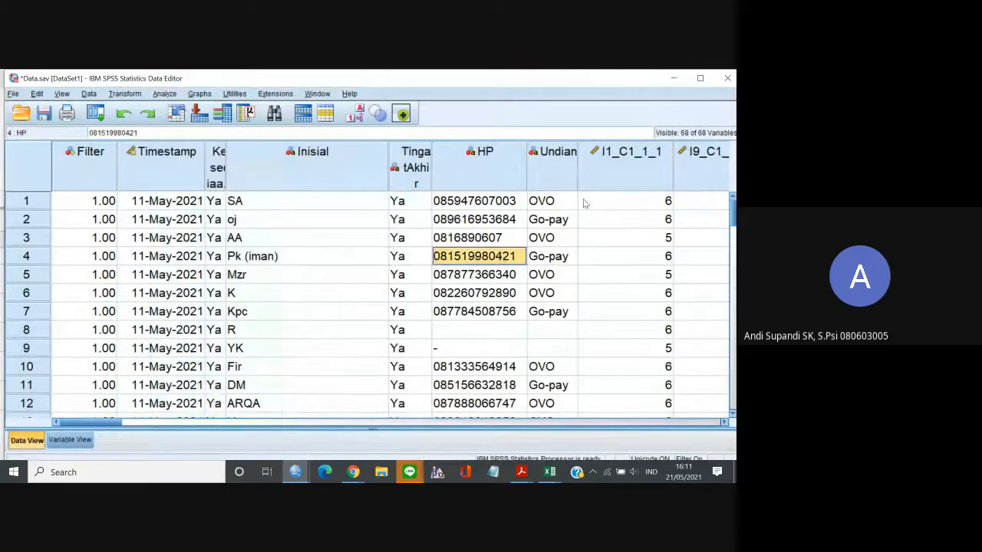
left_click(624, 201)
key("Right")
key("Right")
key("Right")
key("Right")
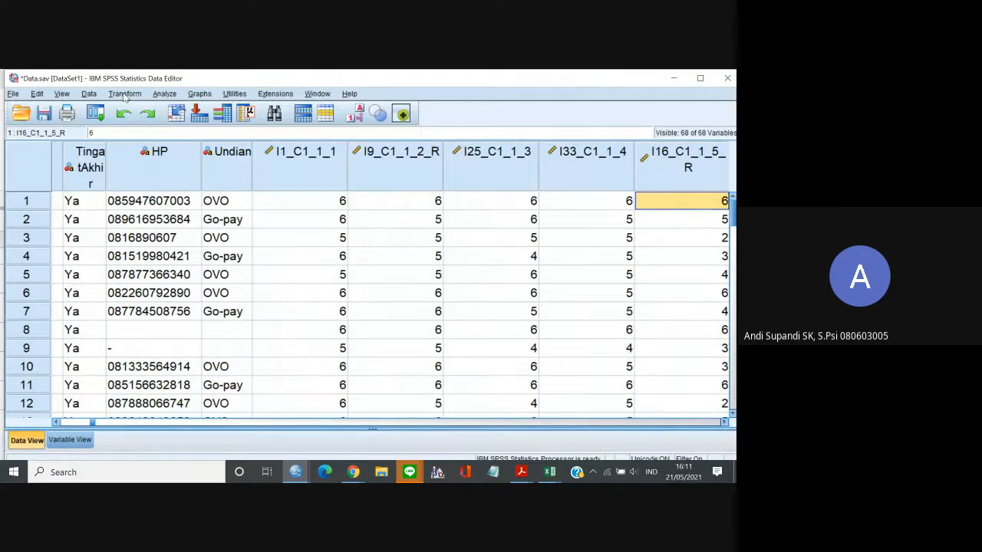
left_click(233, 158)
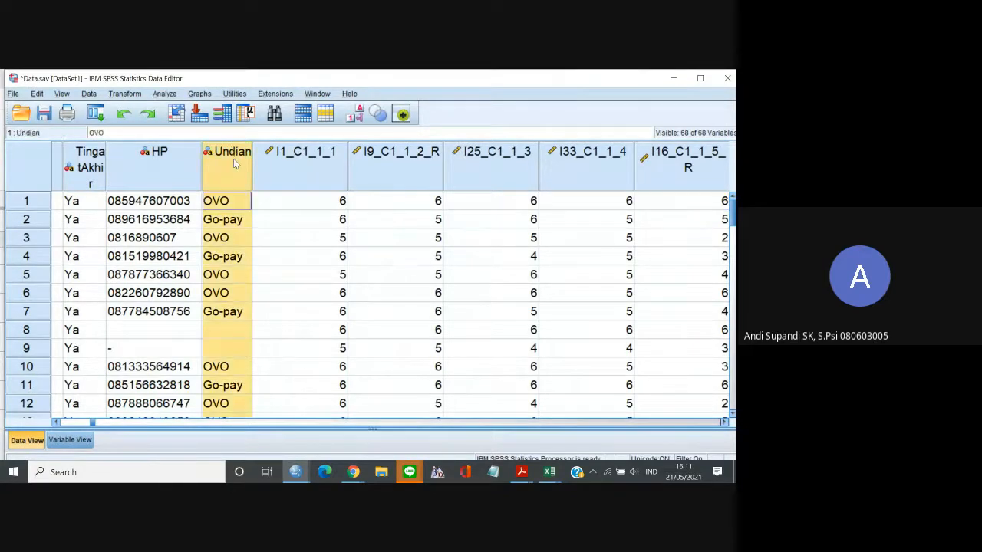
right_click(234, 158)
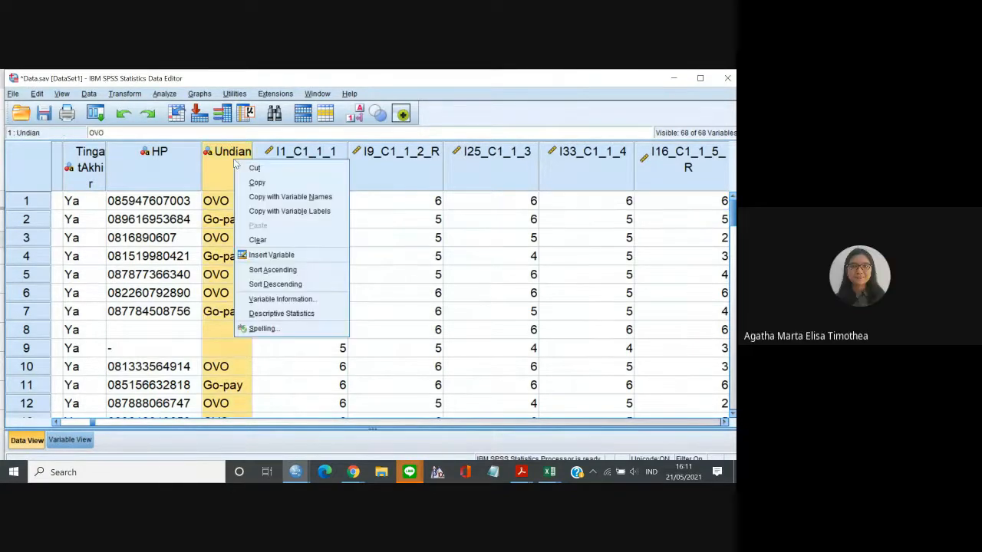
left_click(303, 258)
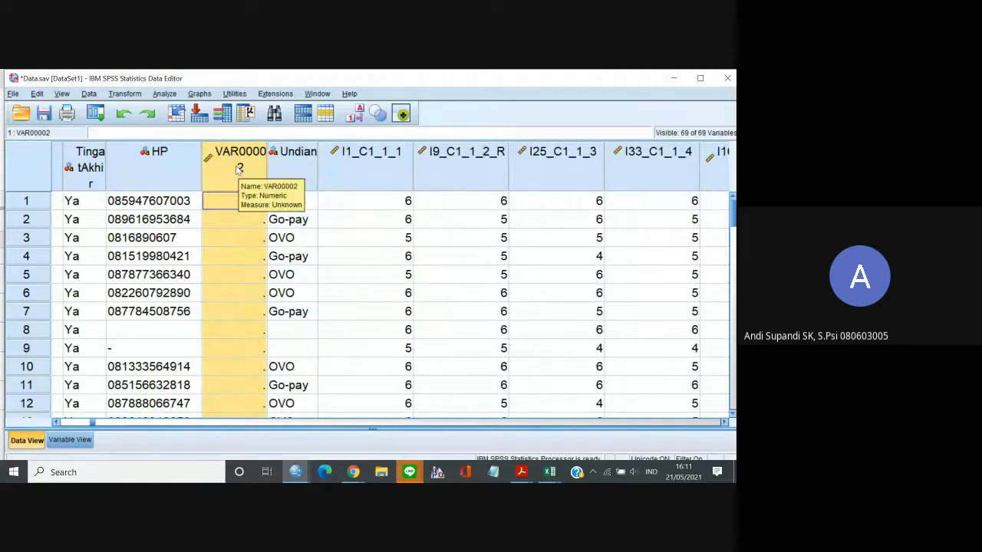
key("Delete")
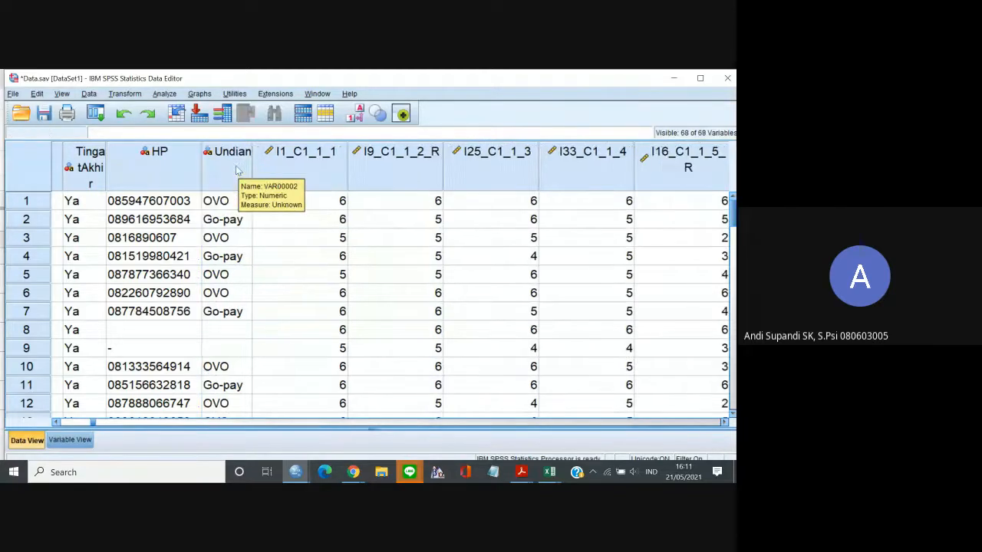
Insert four new variables before the I1_C1_1_1 column in the data.
right_click(289, 162)
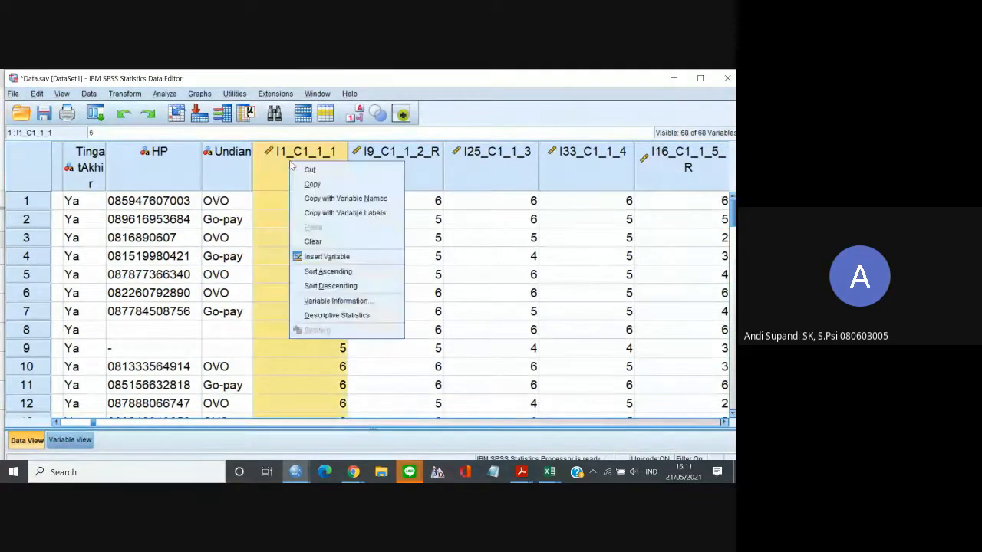
left_click(322, 256)
left_click(361, 181)
right_click(361, 181)
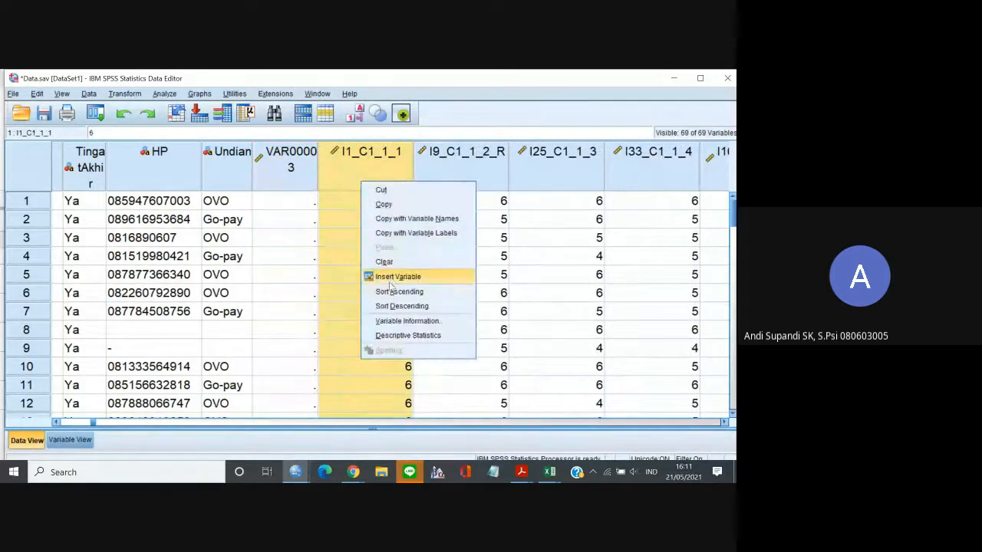
left_click(391, 276)
left_click(397, 184)
right_click(397, 184)
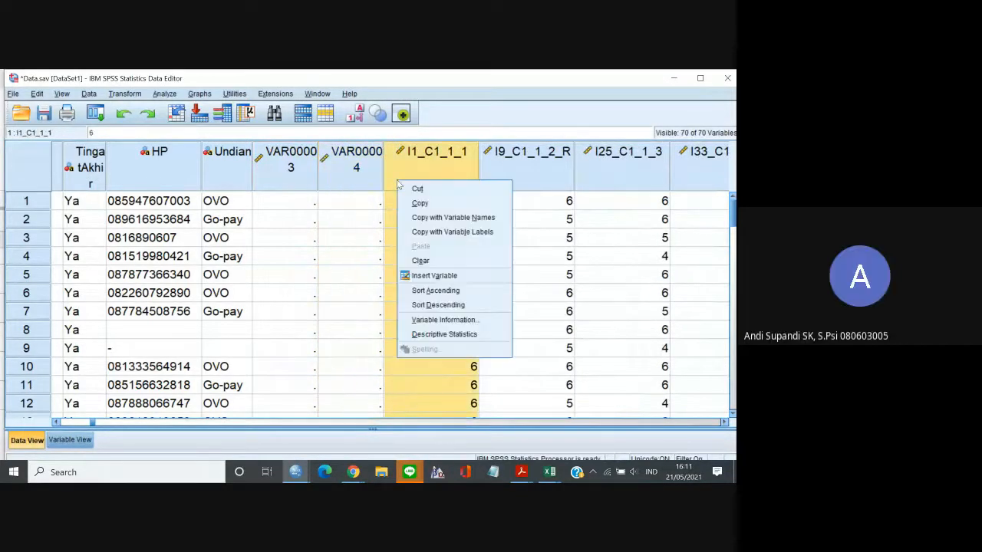
left_click(422, 274)
left_click(458, 179)
right_click(458, 178)
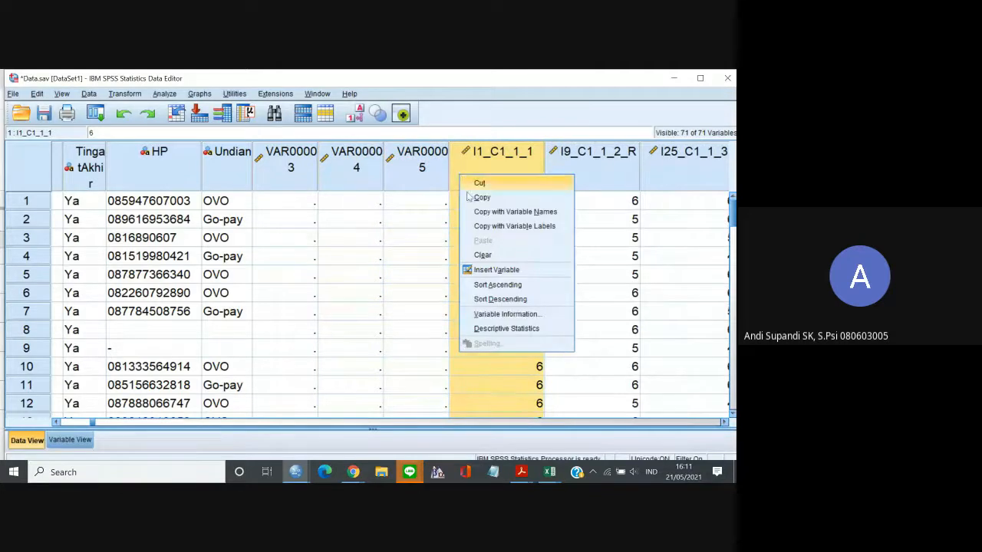
left_click(499, 275)
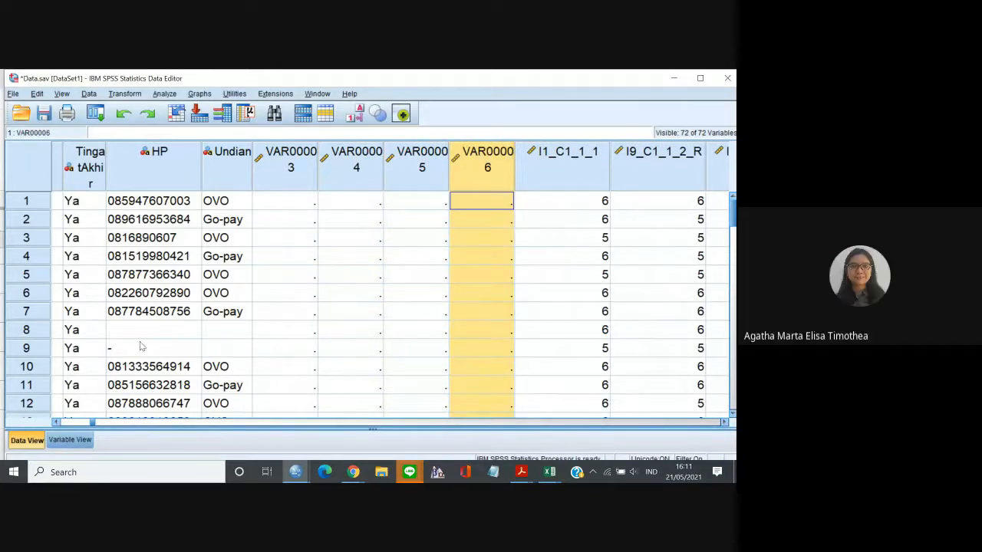
Show the variable definitions and rename the first inserted variable, in row 8, as Total_C1.
left_click(67, 441)
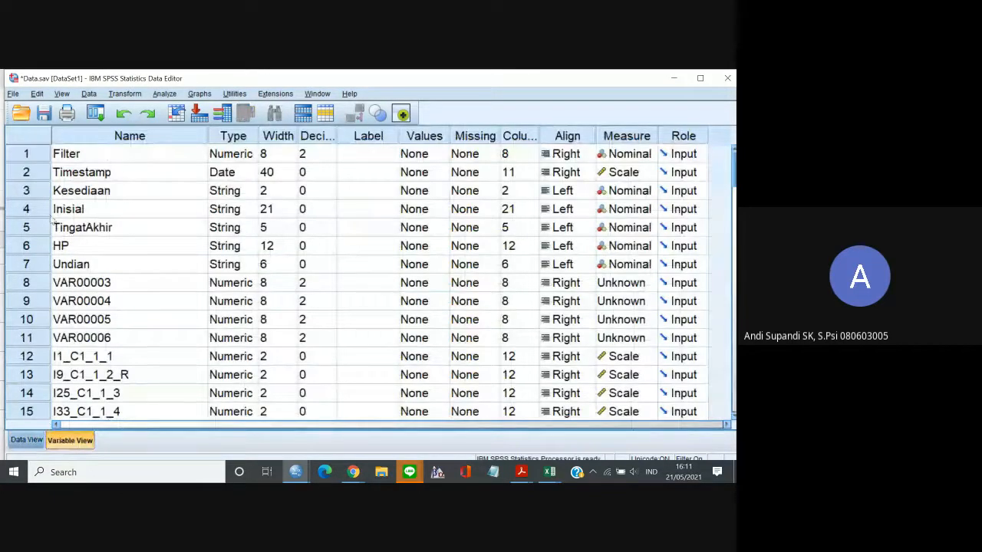
left_click(70, 283)
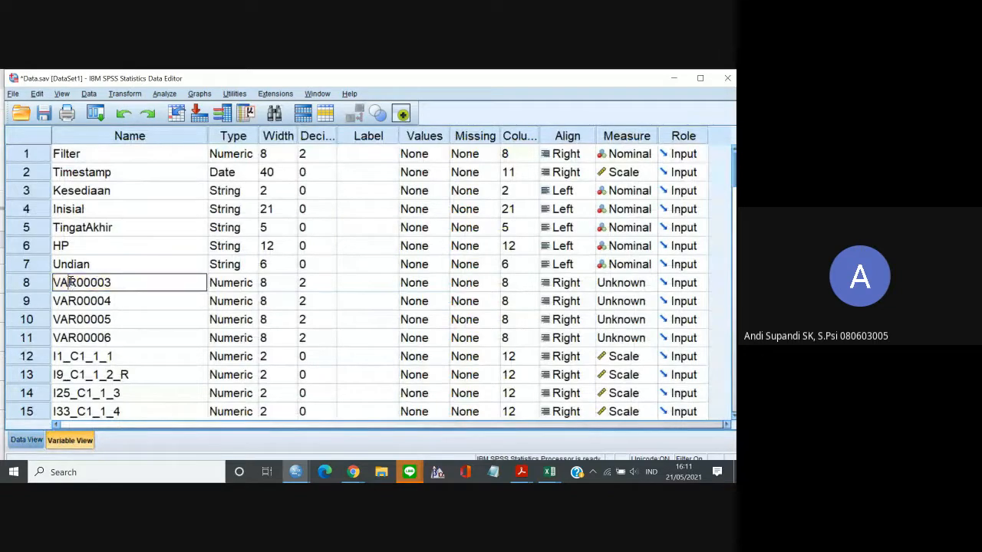
double_click(113, 283)
type("C1")
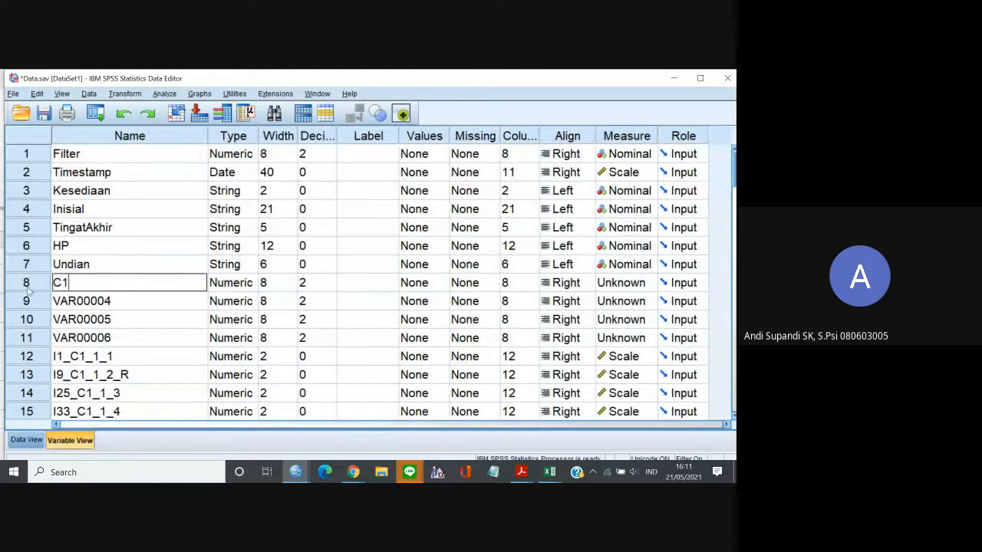
left_click(54, 283)
type("Total_")
left_click(83, 301)
left_click(105, 286)
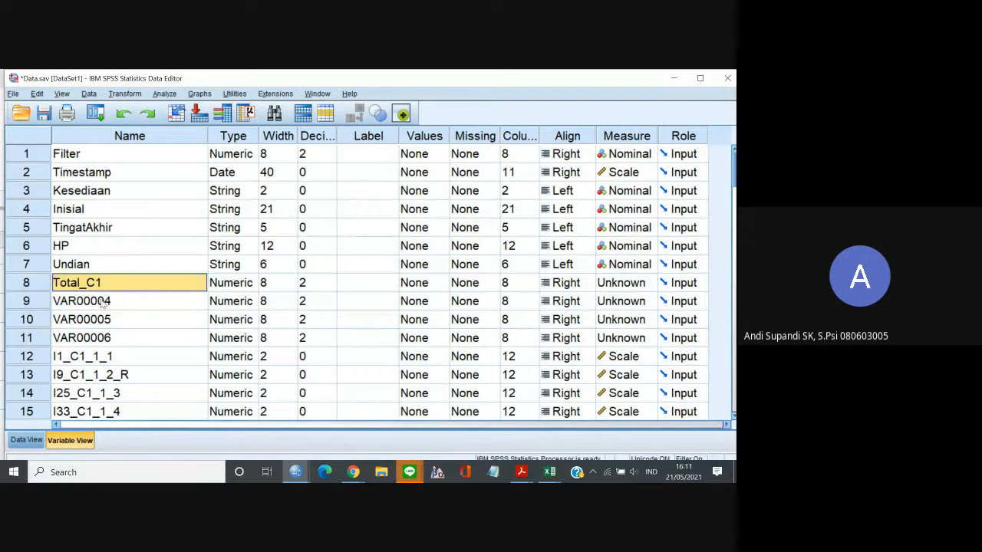
Change the name of the row 8 variable to Total_Concern.
left_click_drag(102, 304, 102, 337)
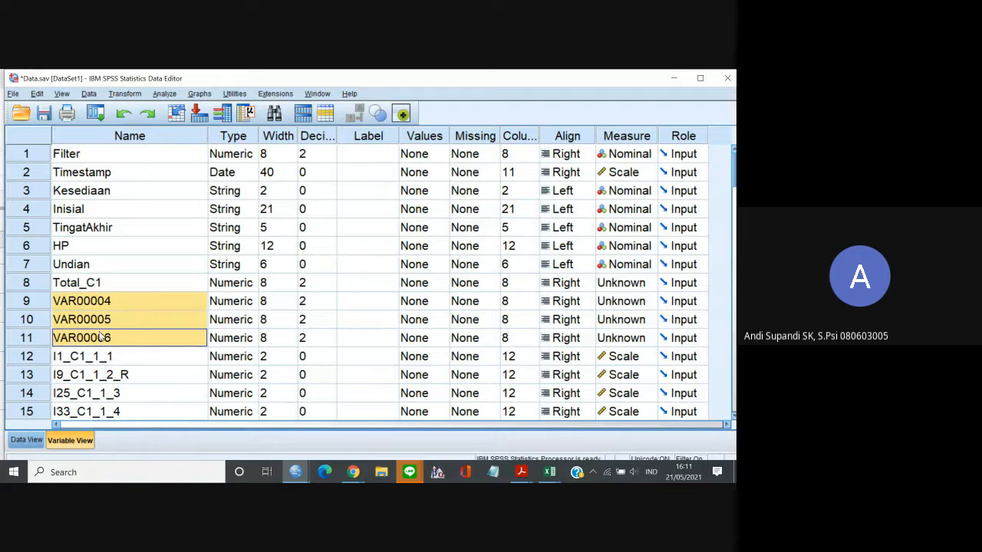
left_click(106, 283)
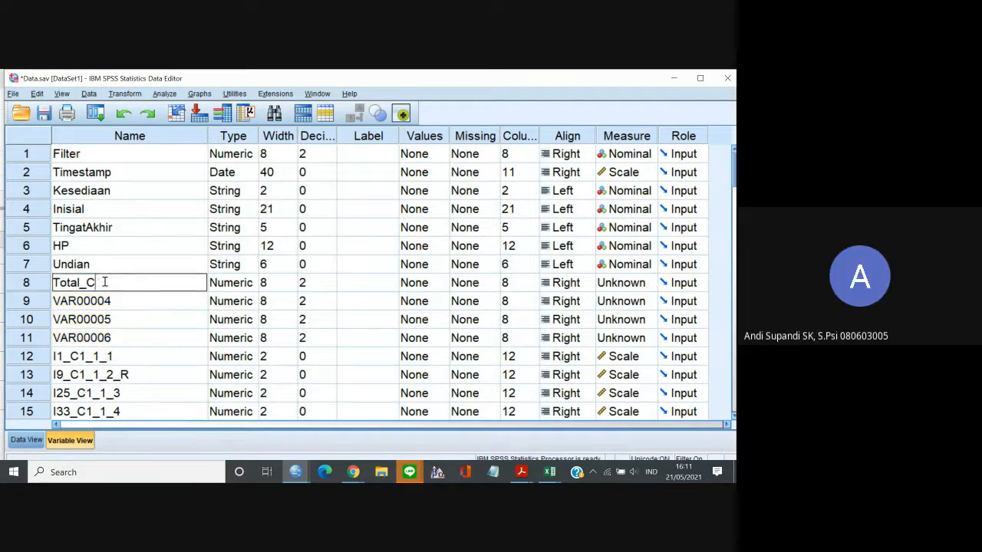
type("oncern")
key("Return")
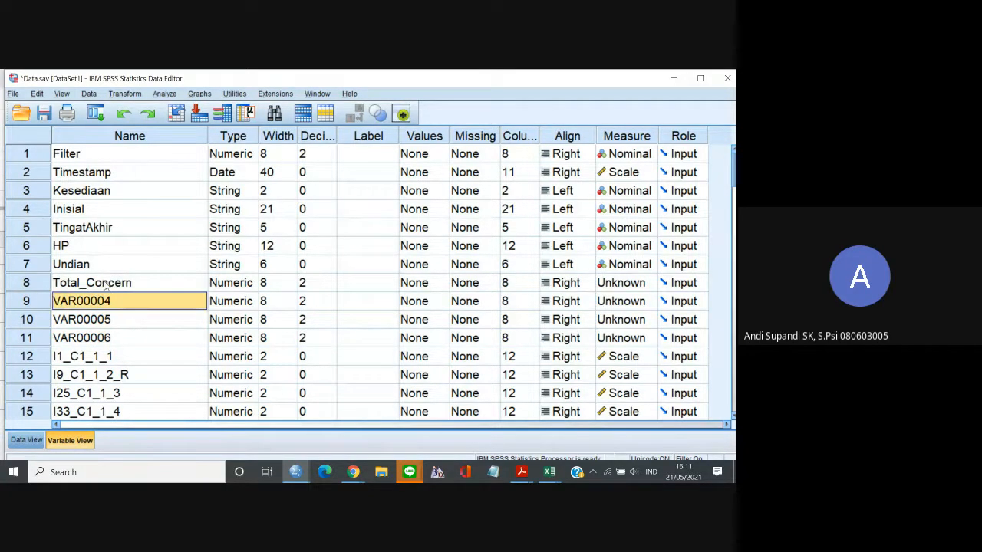
Rename the second inserted variable, in row 9, as Total_Control.
type("T")
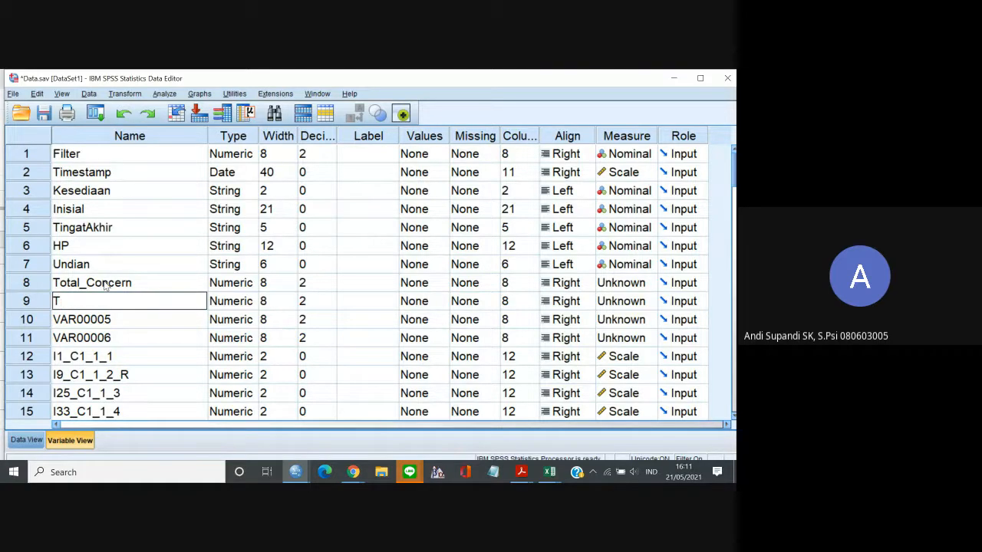
type("otal_Control")
left_click(93, 321)
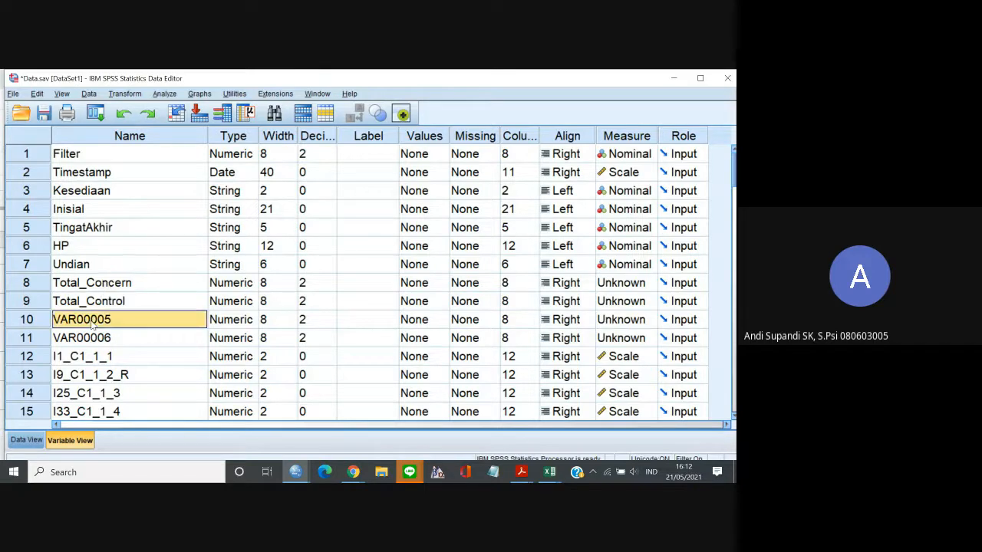
Rename the third inserted variable, in row 10, as Total_Curiousity.
left_click(91, 321)
type("Total_")
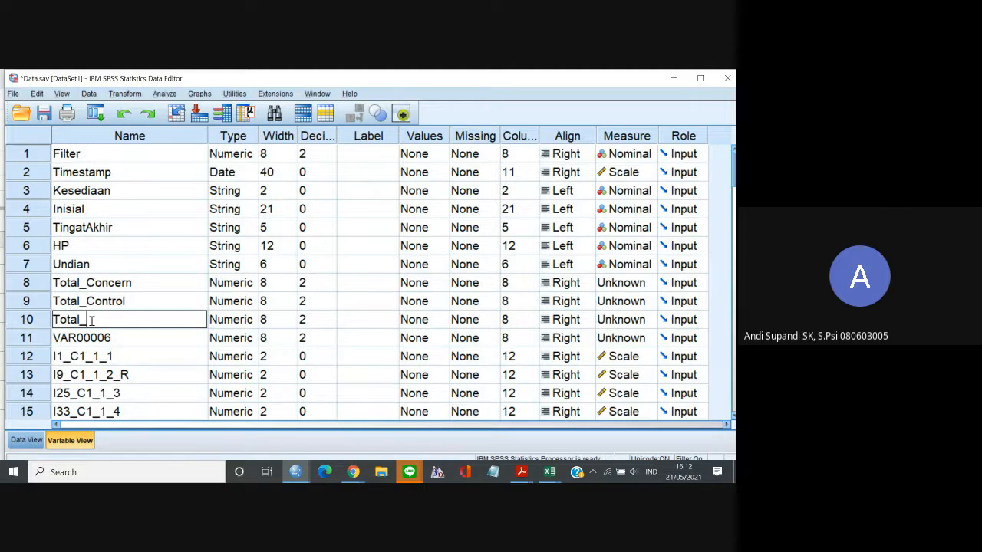
type("Curiousity")
key("Return")
Rename the fourth inserted variable, in row 11, as Total_Confidence and return to the data values.
type("Total_Conf")
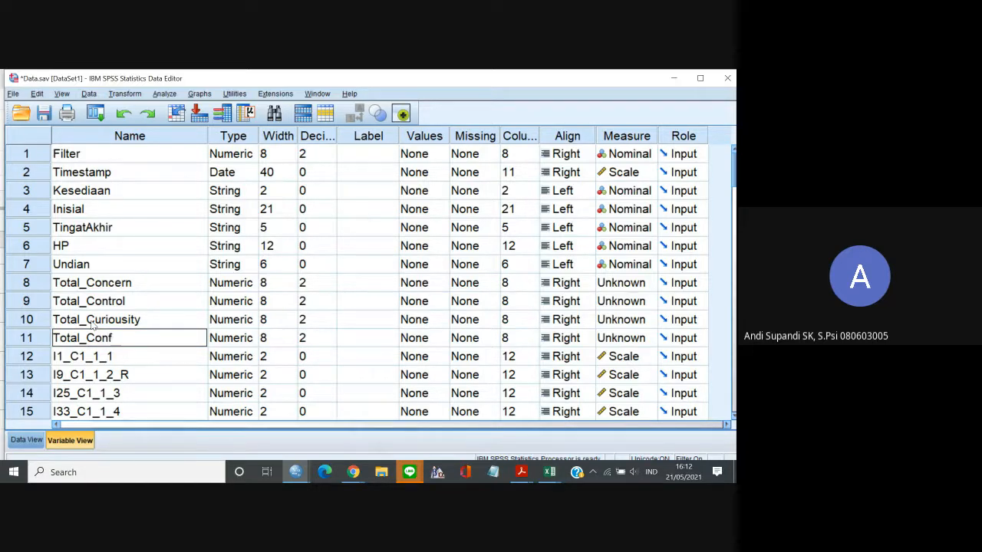
type("idem")
type("c4")
key("BackSpace")
type("e")
left_click(26, 440)
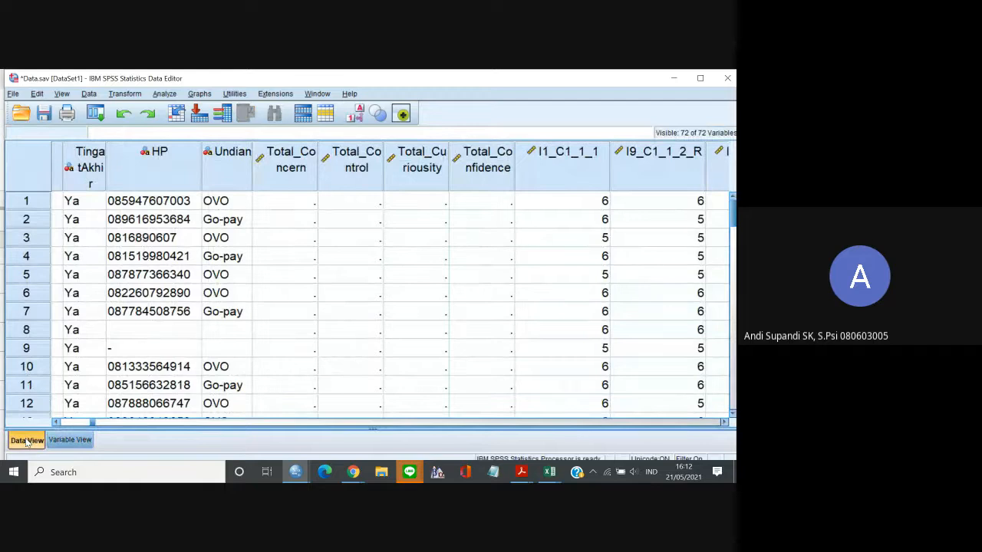
left_click(66, 441)
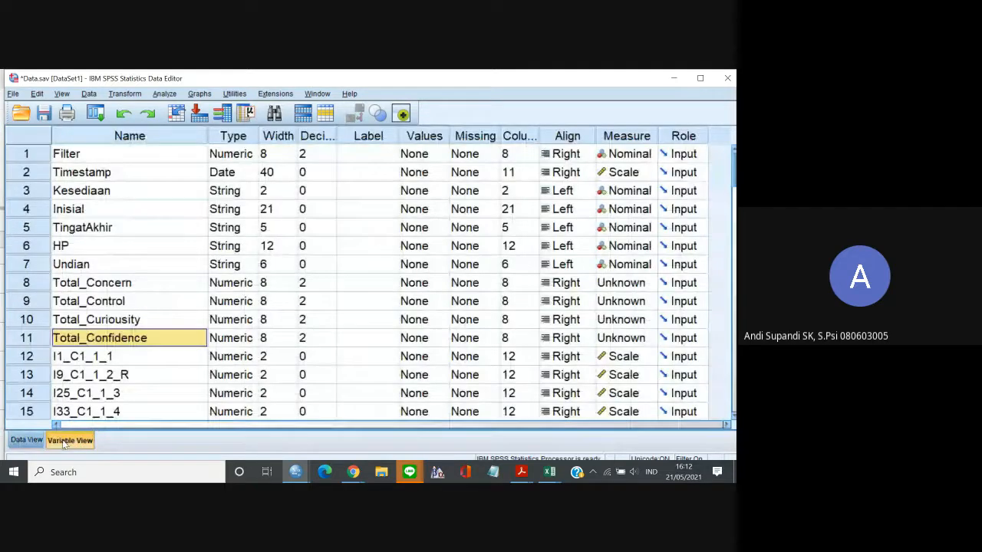
left_click(26, 440)
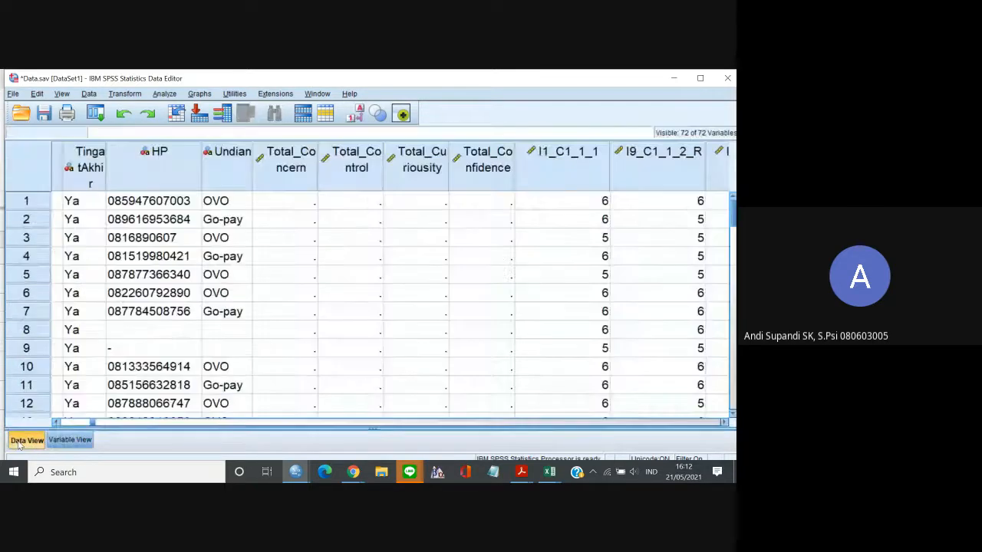
Start a Compute Variable transformation with Total_Concern as the target variable.
left_click(290, 197)
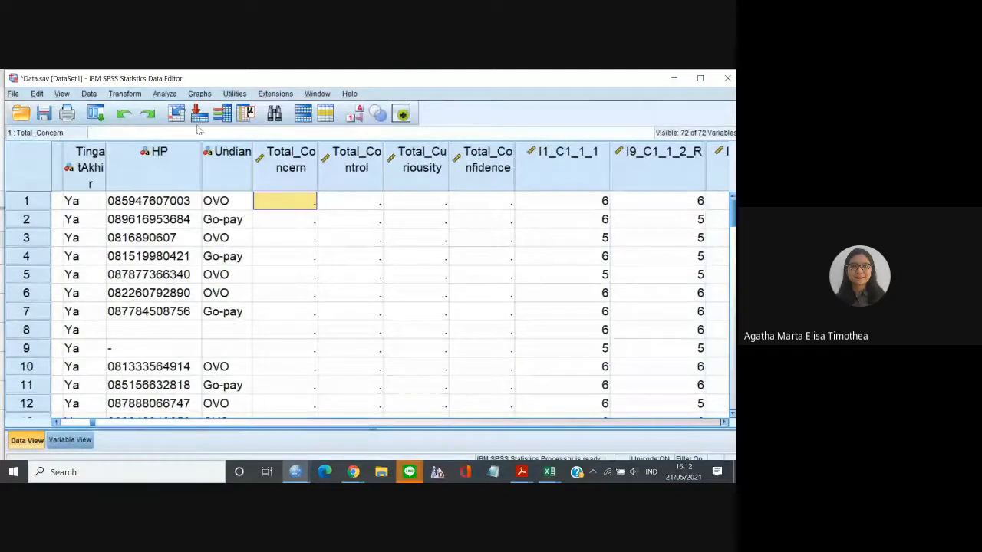
left_click(134, 95)
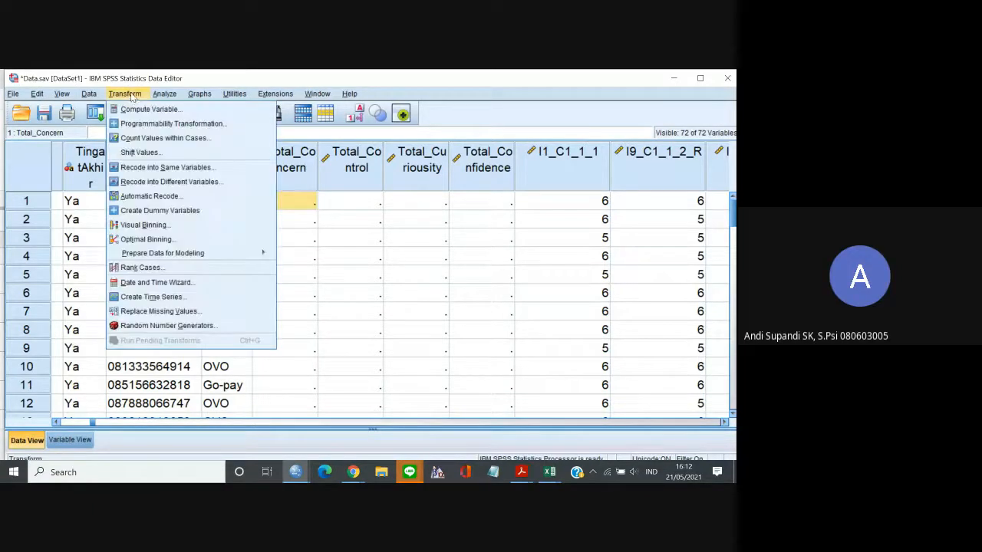
left_click(141, 111)
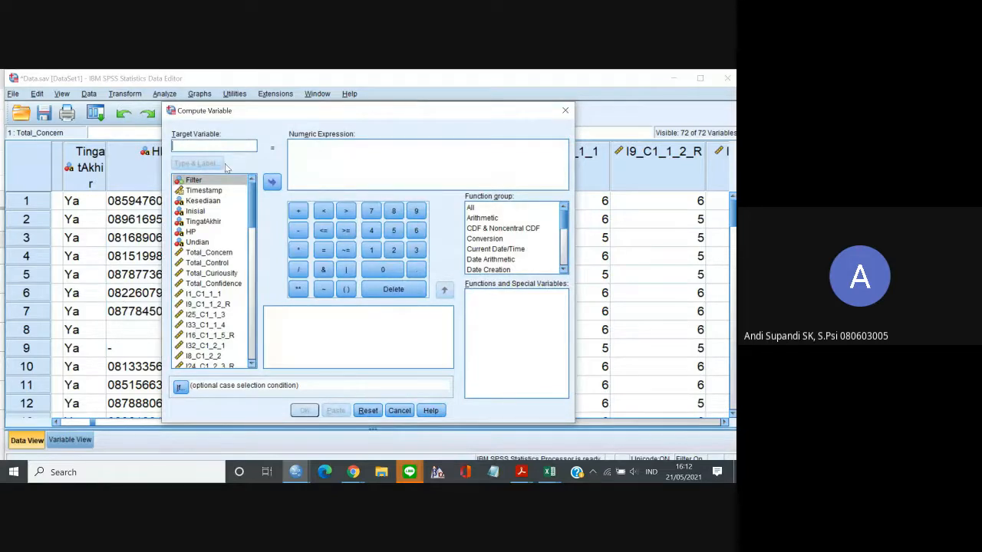
left_click(216, 253)
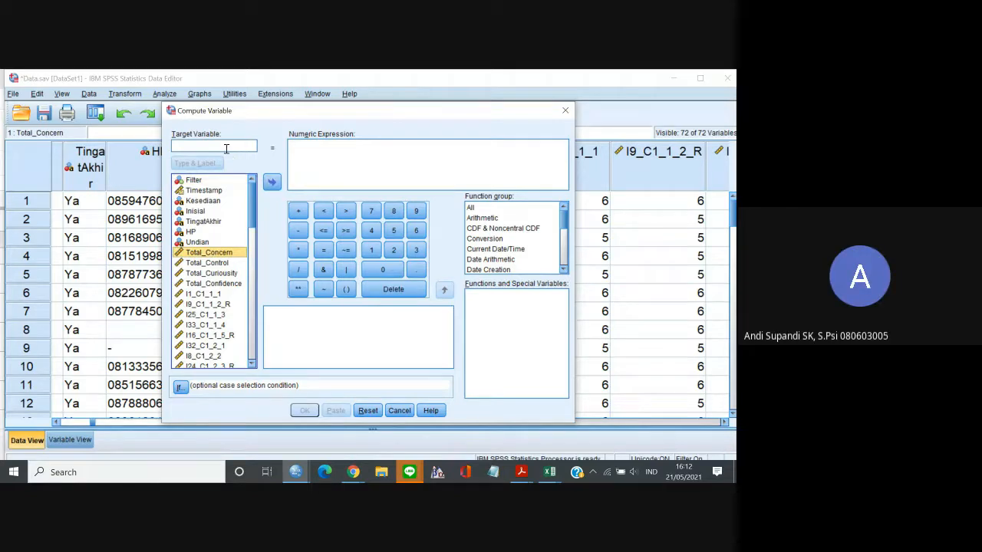
left_click(201, 145)
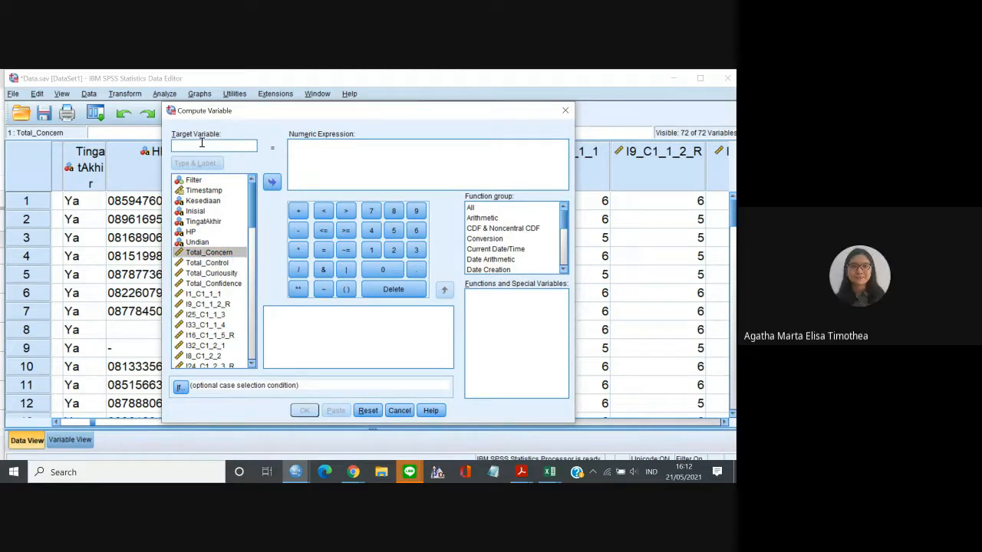
type("To")
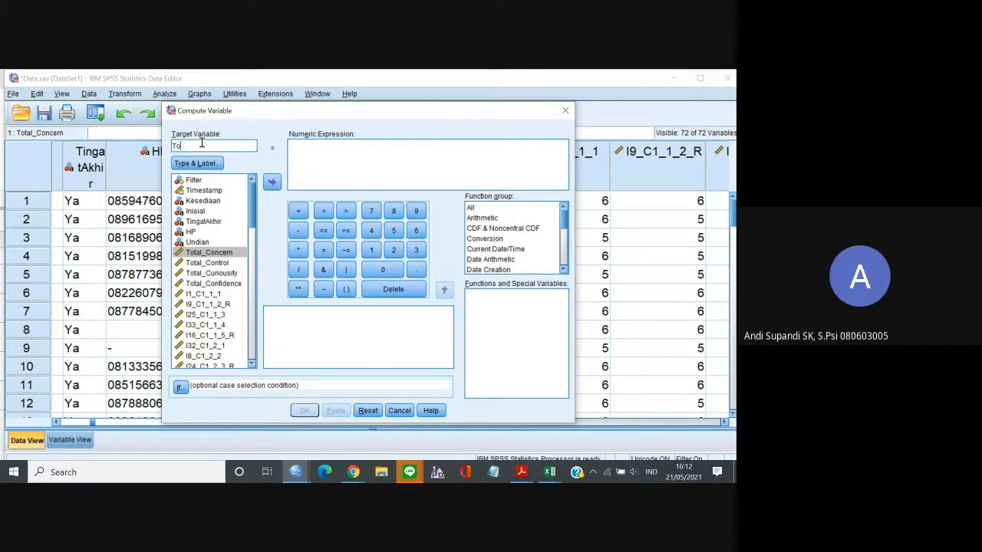
type("aal_Concern")
left_click(320, 156)
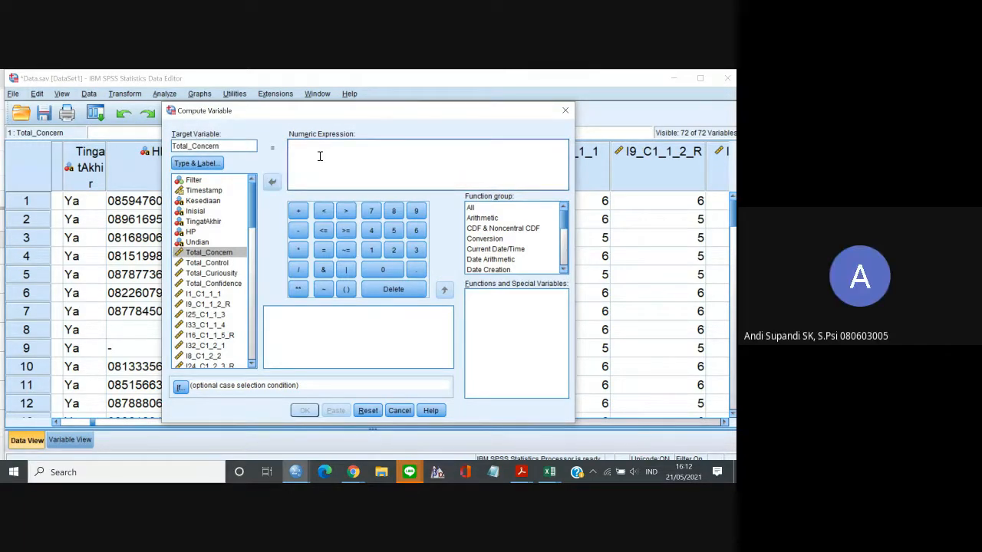
left_click(222, 295)
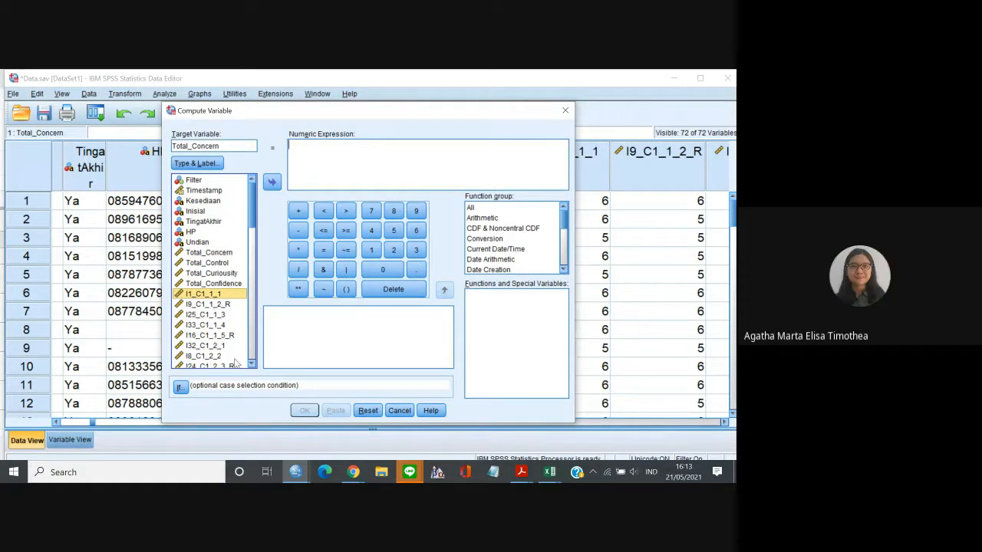
scroll(239, 364, "down", 2)
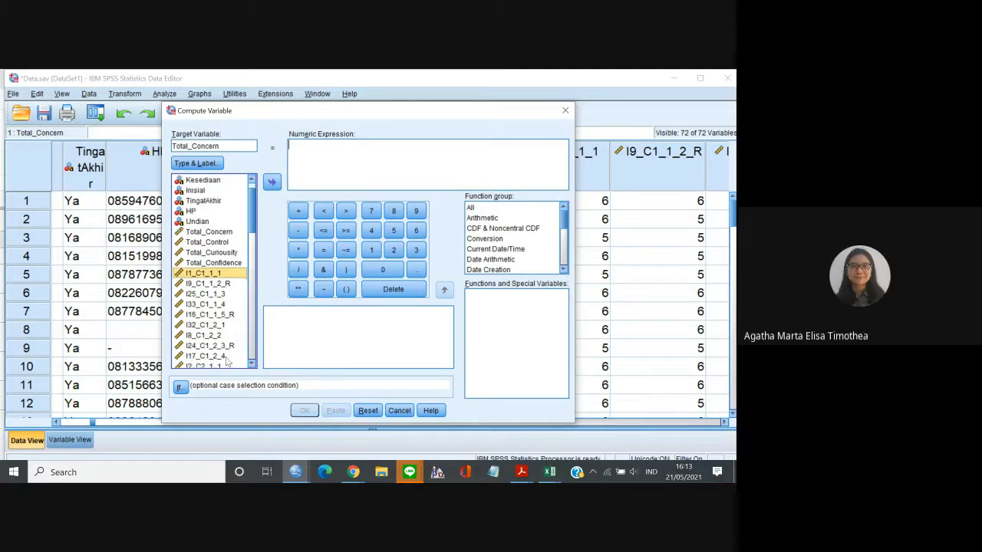
left_click(227, 358)
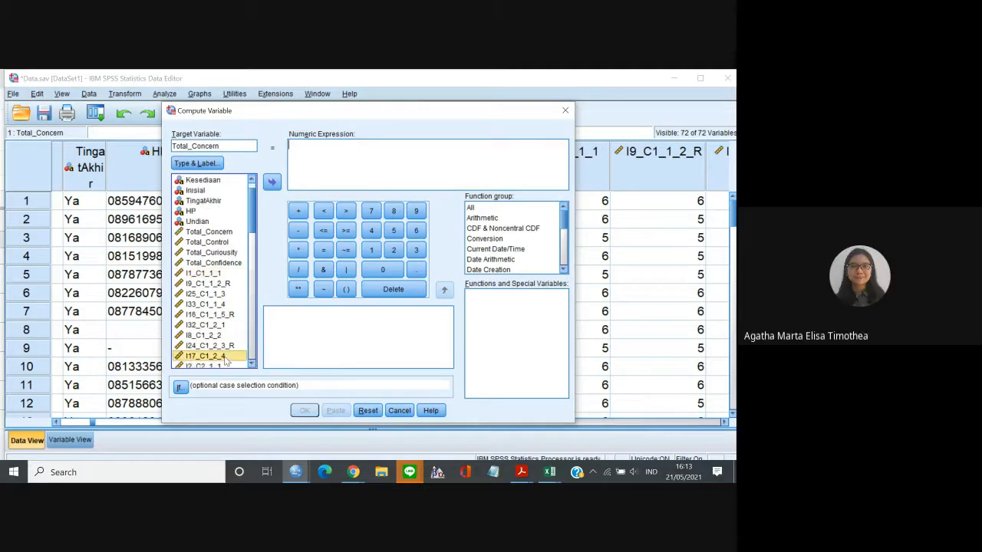
left_click(200, 273)
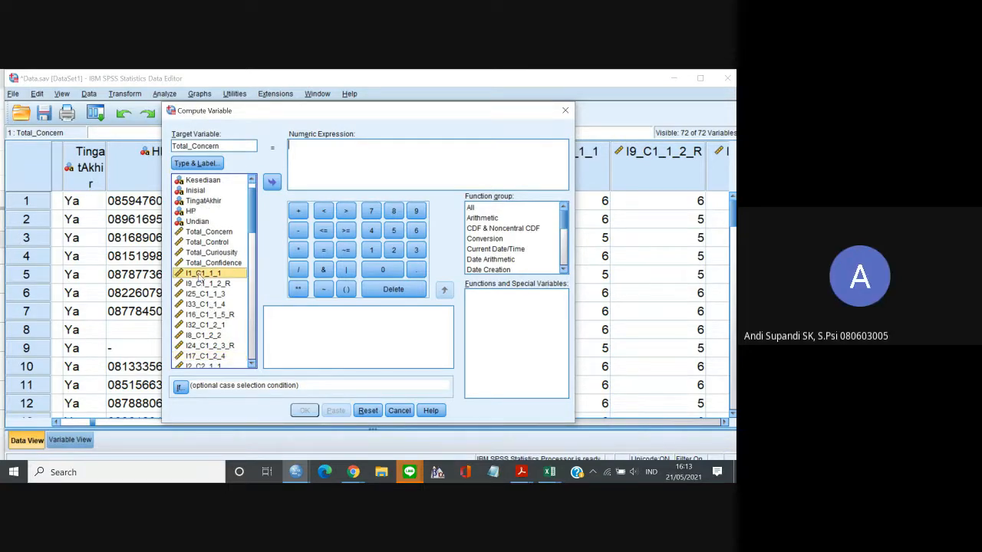
left_click(201, 359)
left_click(204, 274)
left_click(272, 181)
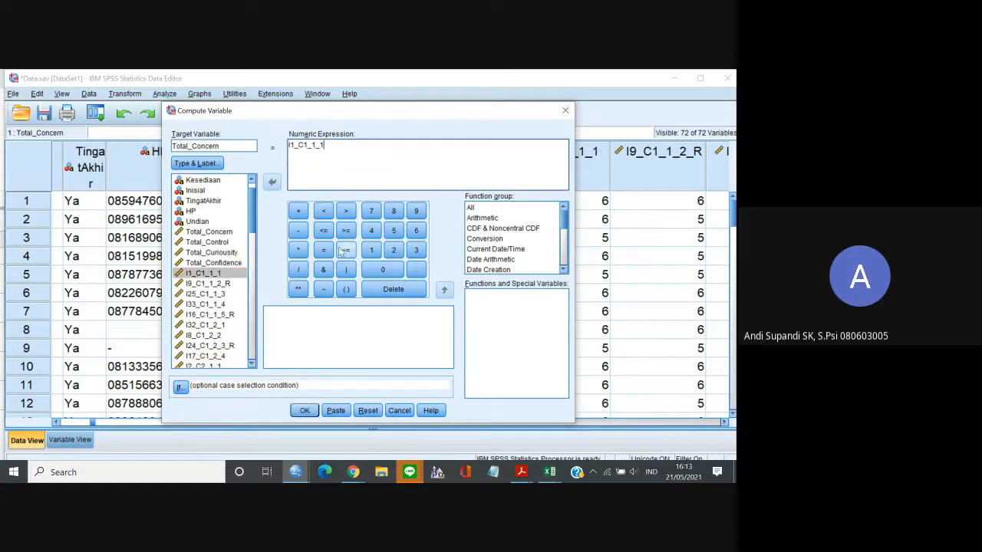
left_click(299, 211)
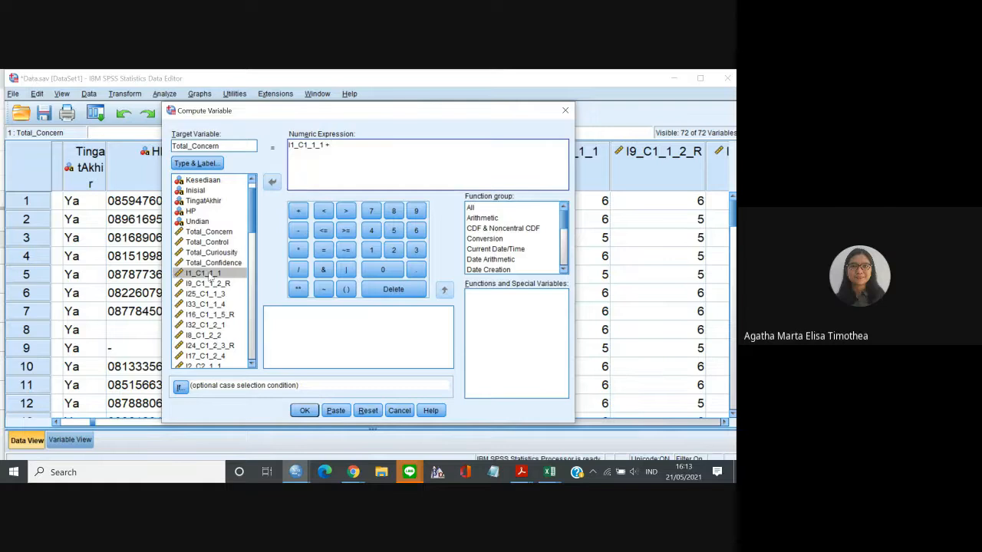
left_click(210, 283)
left_click(299, 211)
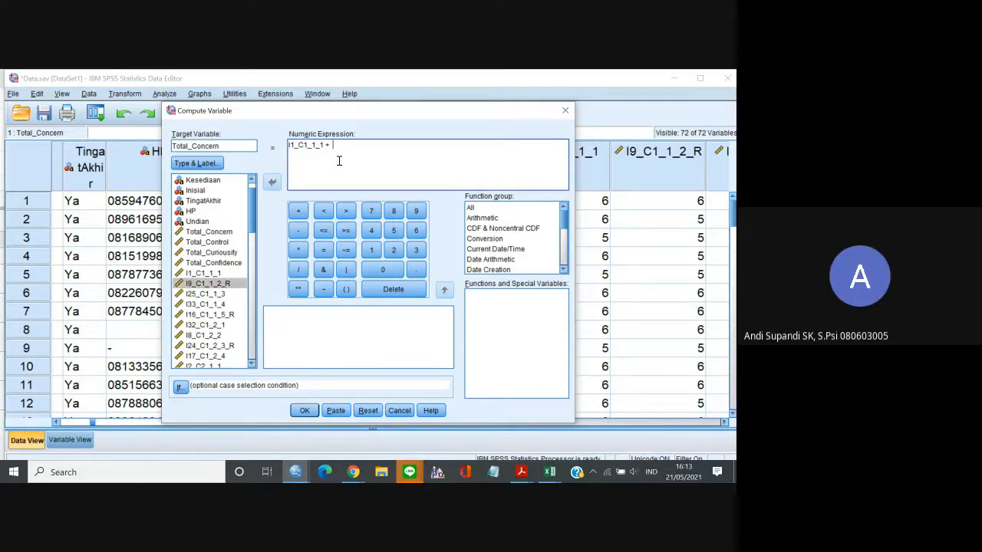
left_click(399, 410)
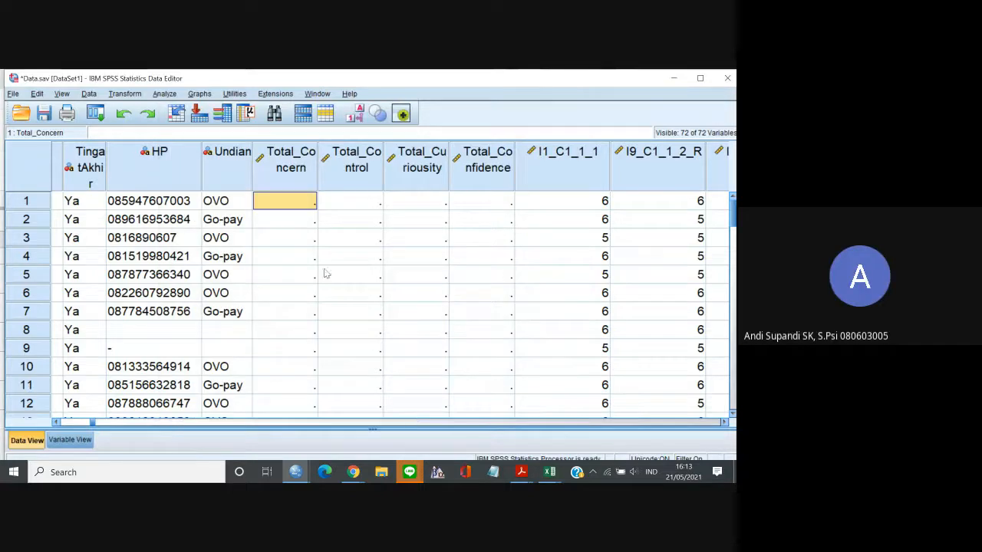
left_click(125, 93)
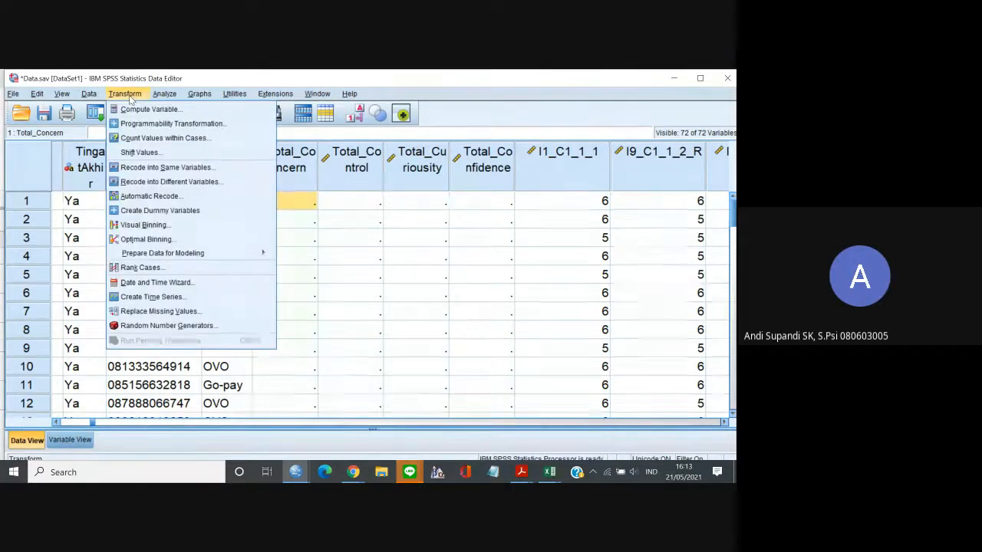
left_click(323, 244)
Copy the names of the nine Concern items, I1_C1_1_1 through I17_C1_2_4, from the variable definitions.
left_click(70, 440)
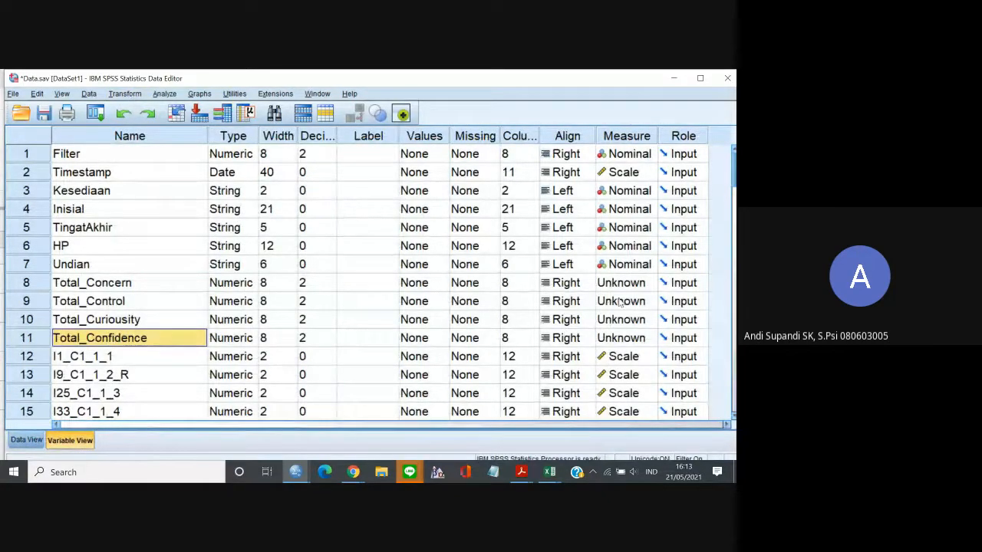
left_click(153, 362)
key("shift+Down")
key("shift+Down")
key("shift+Down")
key("shift+Down")
key("shift+Down")
key("shift+Down")
key("shift+Down")
key("shift+Down")
key("shift+Down")
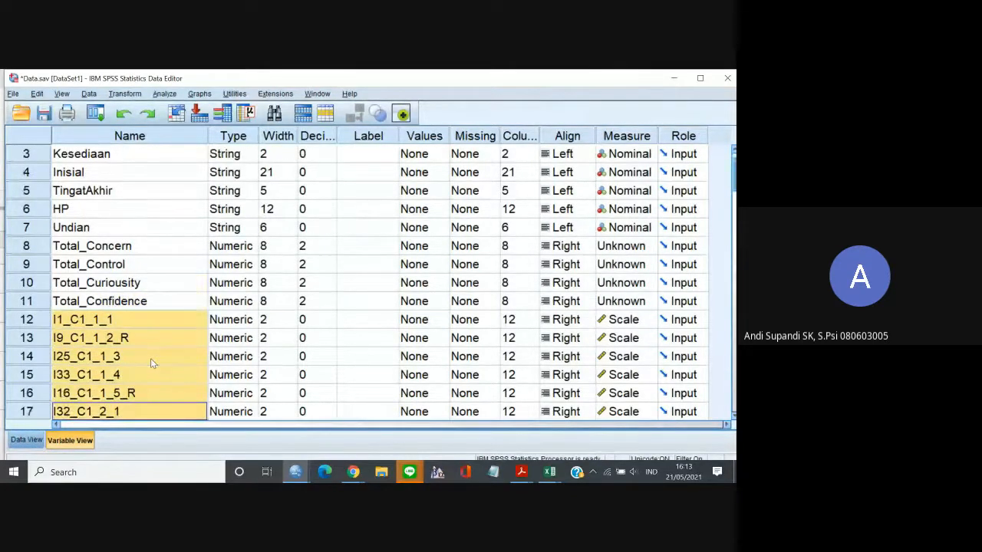
key("shift+Up")
key("ctrl+c")
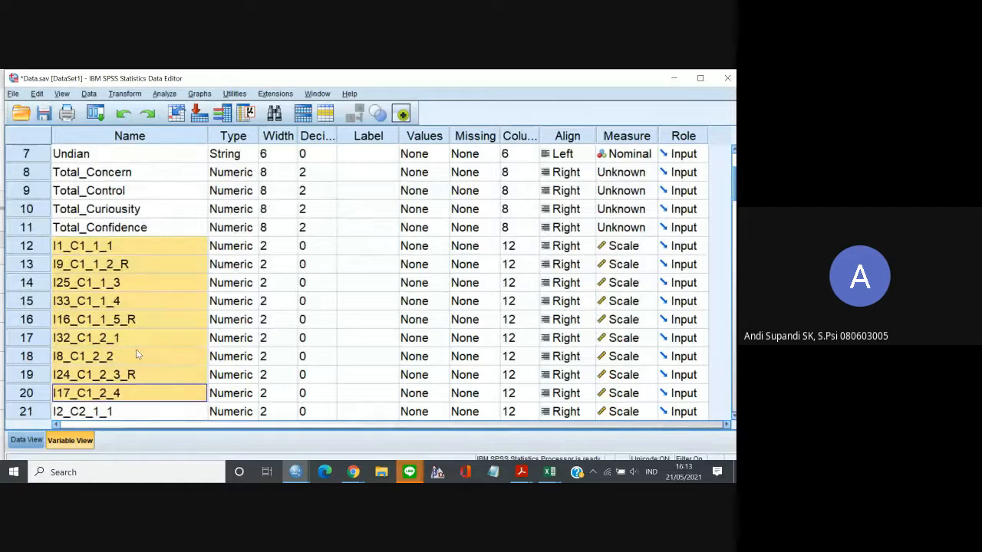
right_click(109, 376)
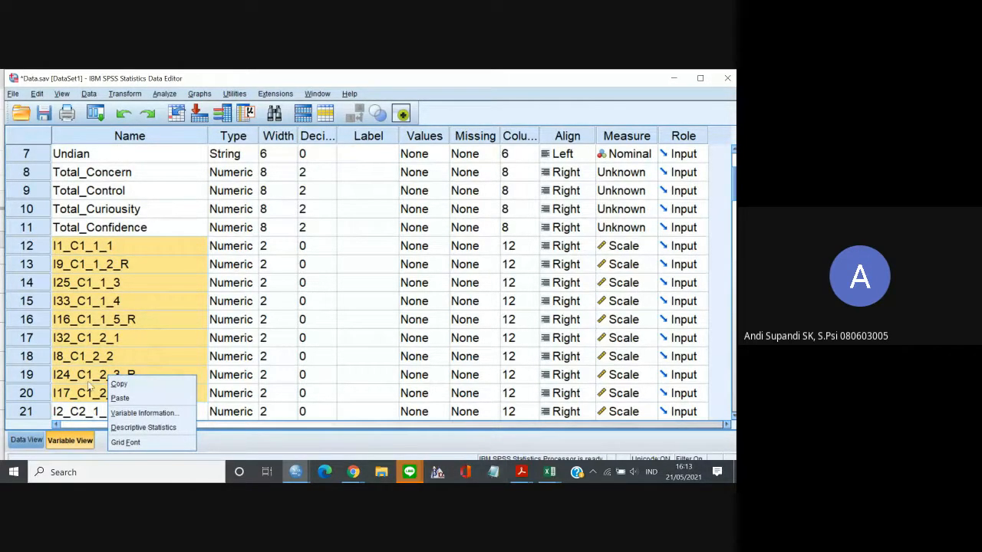
Switch to Notepad and paste the copied item names into the untitled document.
left_click(494, 474)
left_click(496, 472)
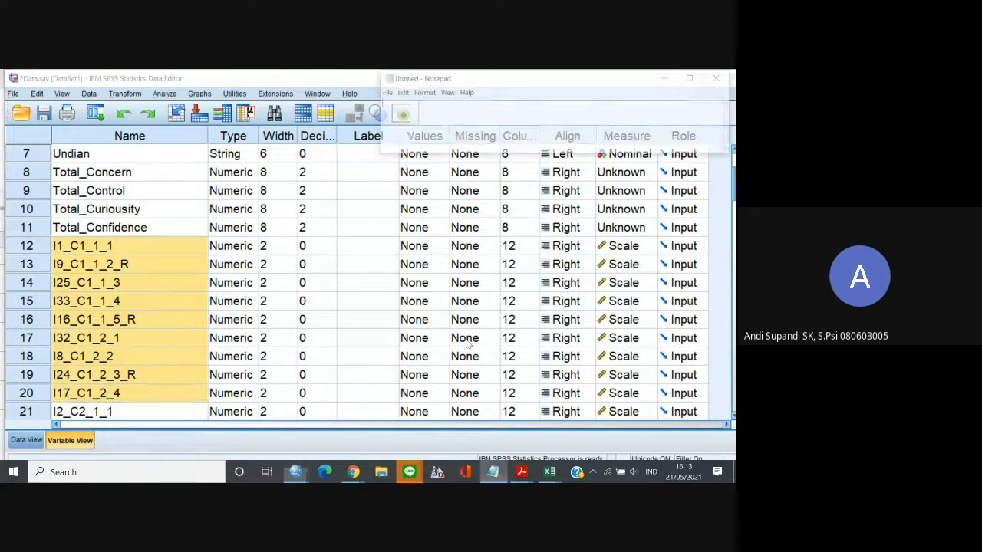
key("ctrl+v")
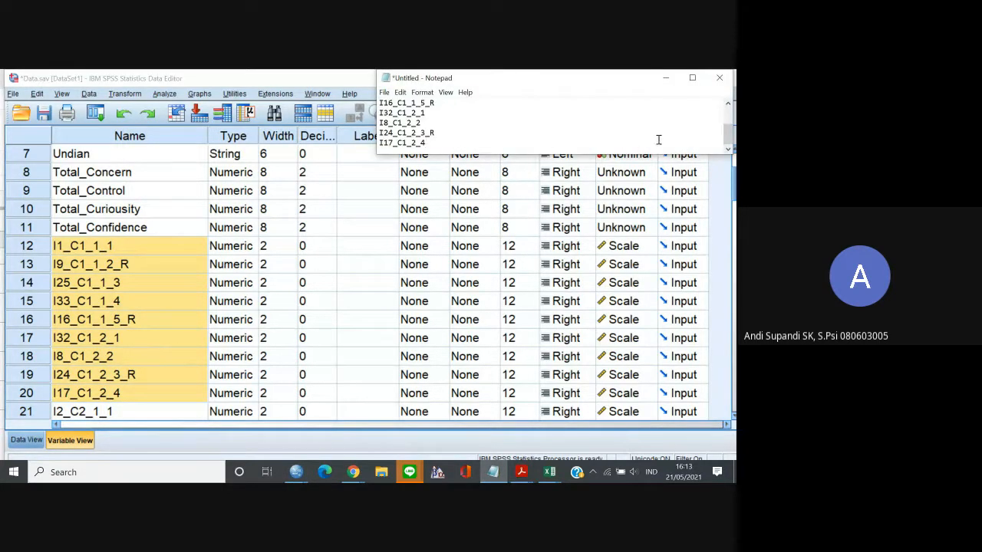
left_click(728, 103)
left_click(729, 104)
left_click(728, 103)
left_click(728, 104)
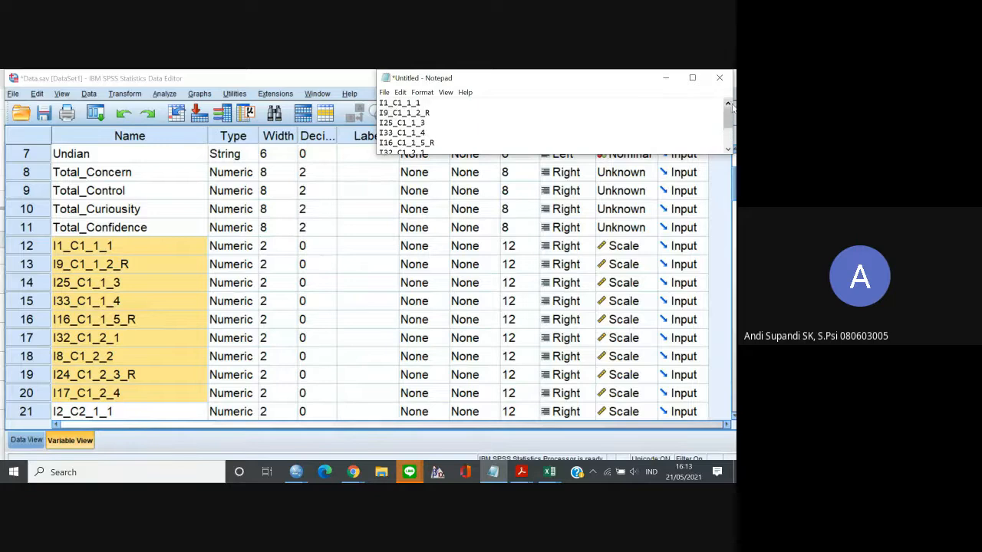
Enlarge the Notepad window vertically so the whole list of item names fits.
left_click(444, 93)
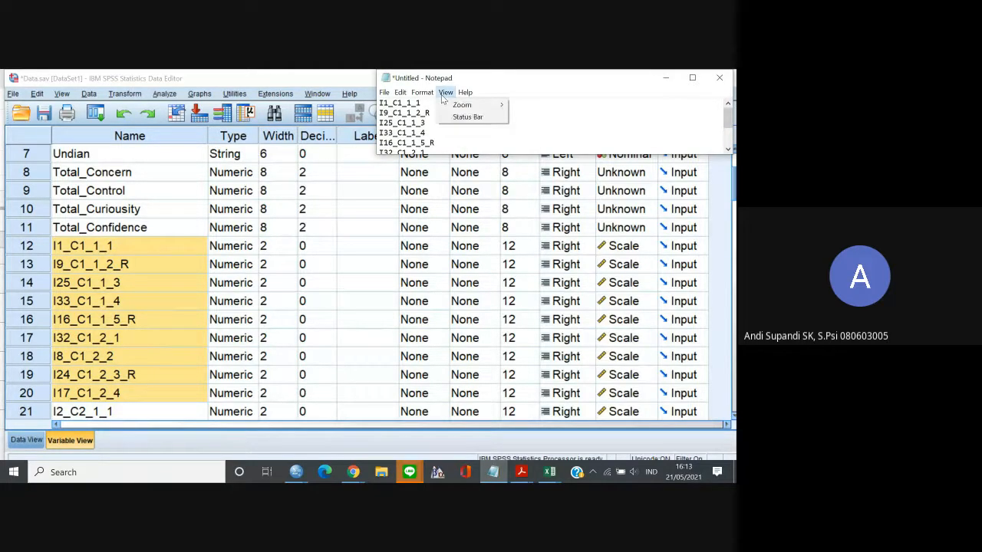
mouse_move(466, 105)
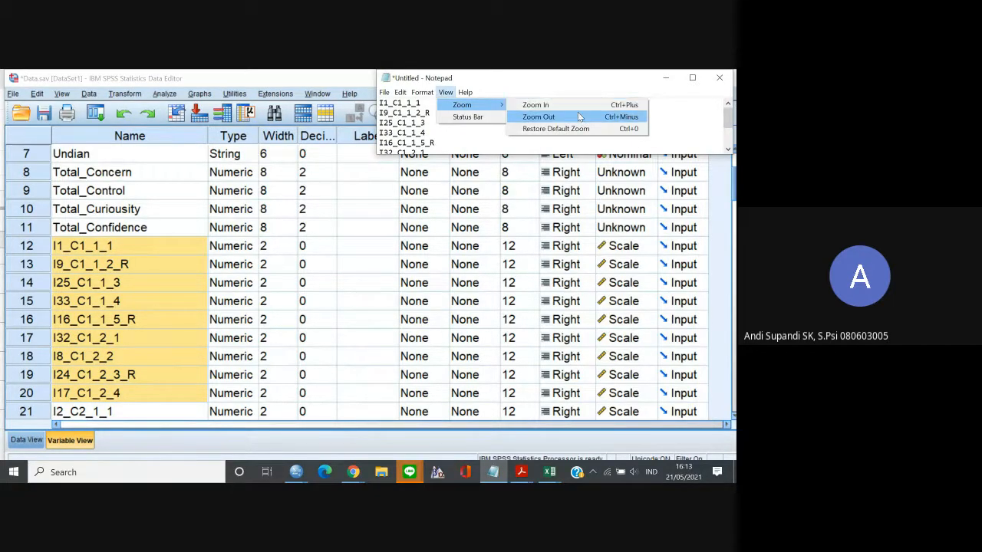
left_click(685, 102)
left_click_drag(664, 154, 664, 281)
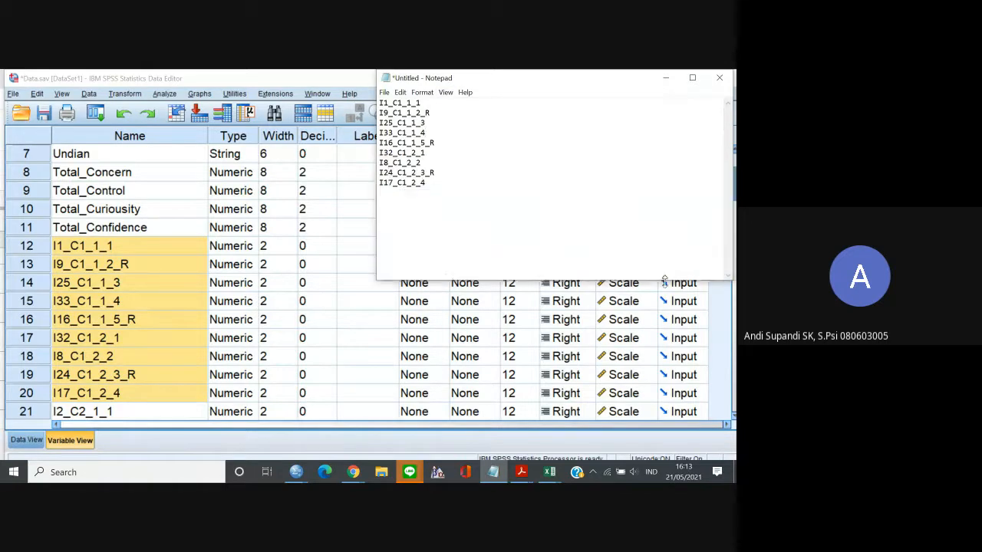
left_click_drag(441, 191, 440, 100)
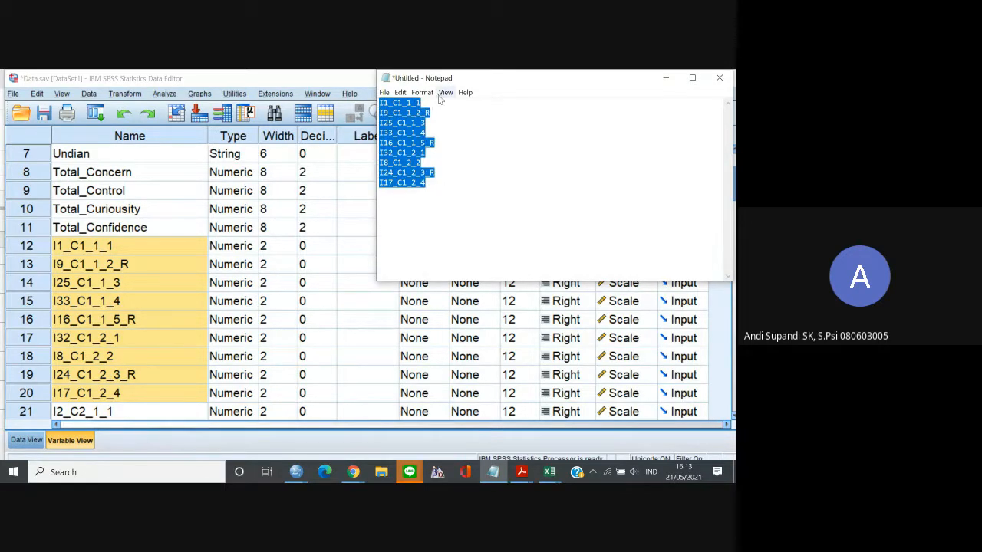
left_click(445, 92)
mouse_move(475, 105)
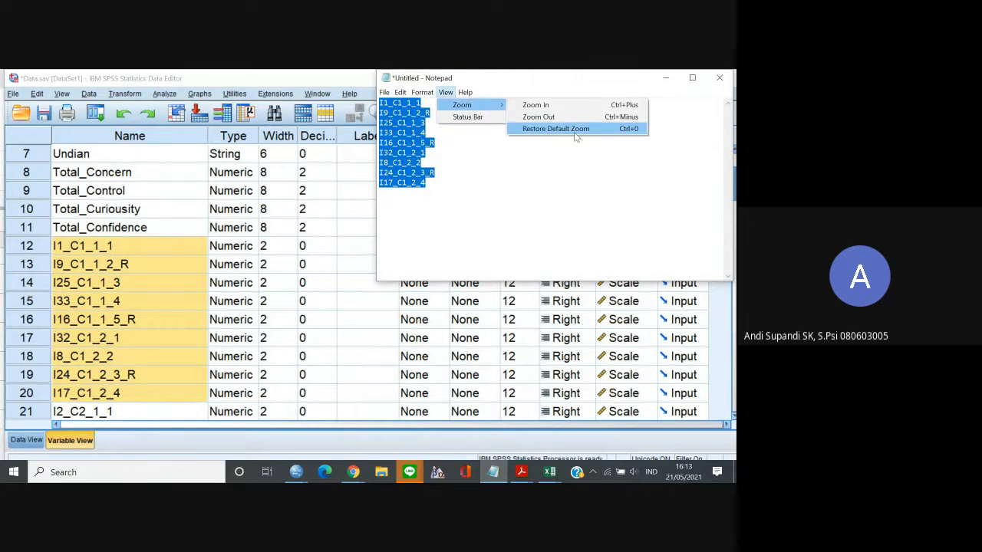
left_click(493, 171)
Append a plus sign to every item name except the last, I17_C1_2_4, and copy the whole expression.
left_click(430, 105)
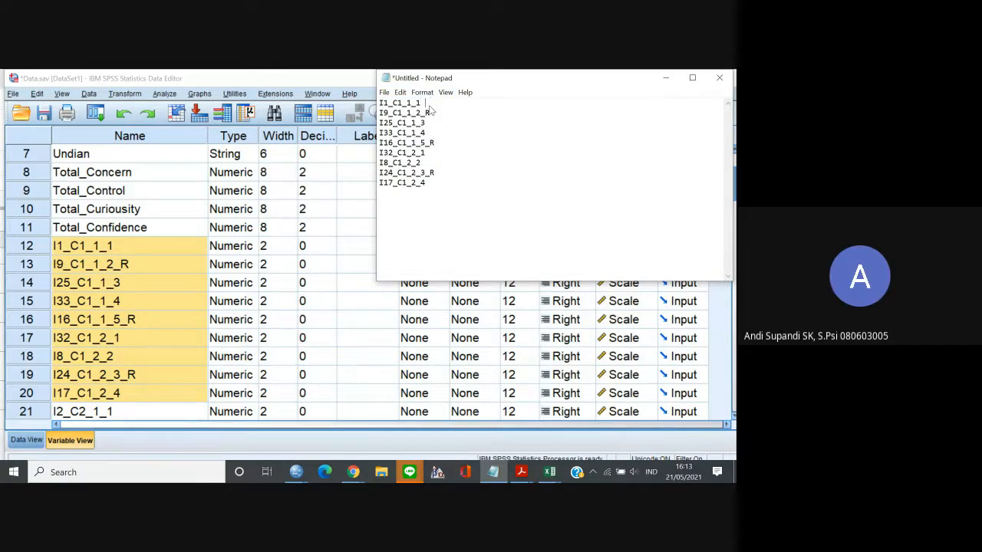
type("+")
left_click(431, 112)
type("+")
key("Down")
key("Down")
type("+++")
key("Down")
type("+")
key("ctrl+a")
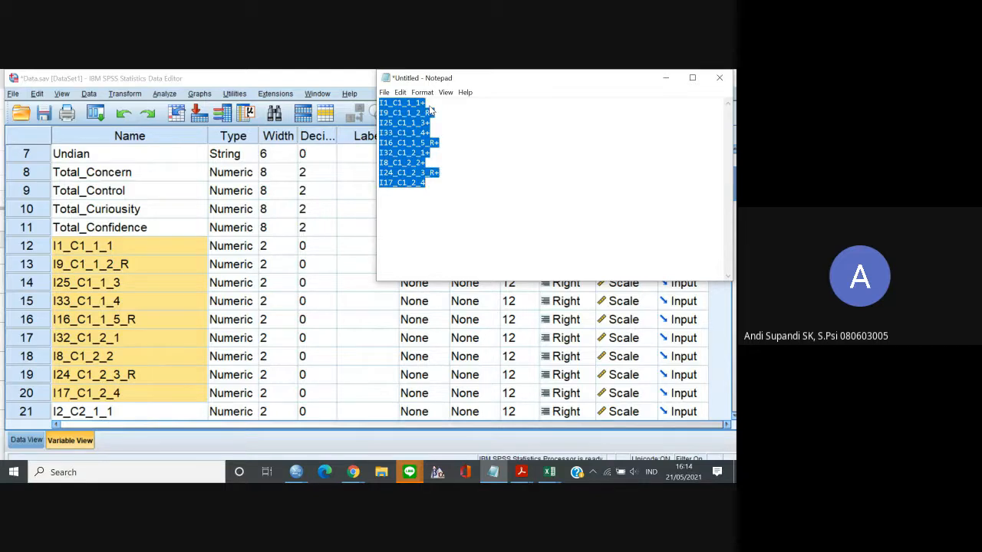
Return to the SPSS data values and start a new Compute Variable transformation with Total_Concern as the target variable.
left_click(26, 440)
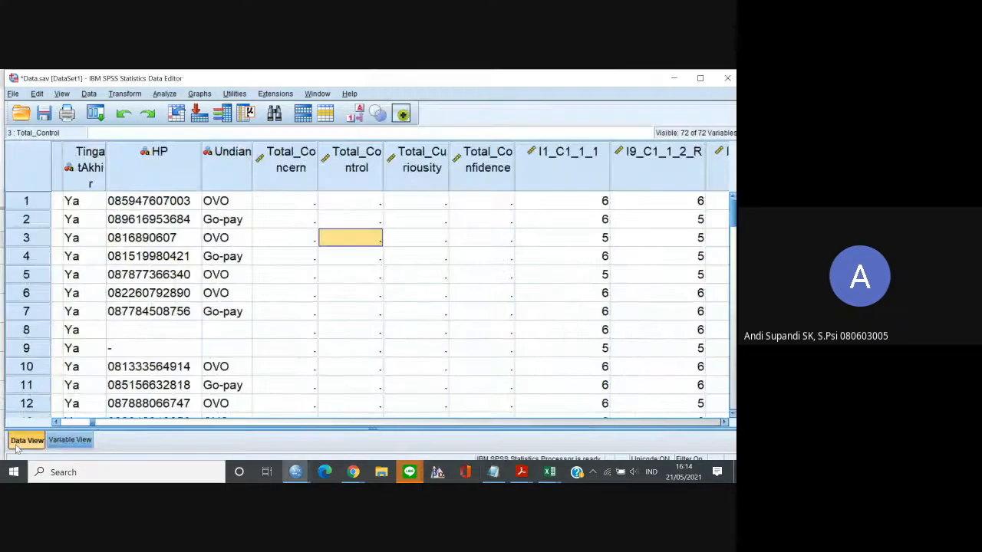
double_click(127, 83)
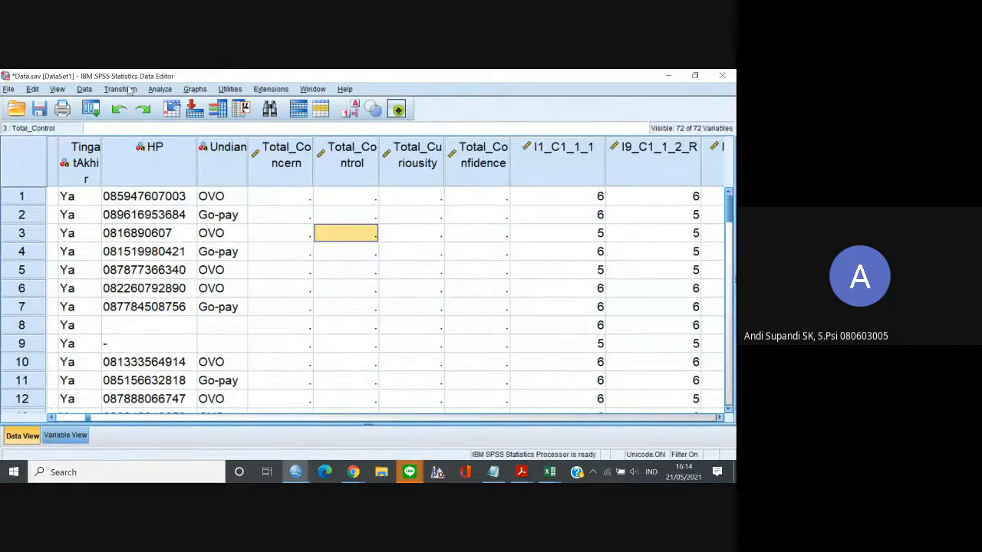
left_click(128, 91)
left_click(147, 103)
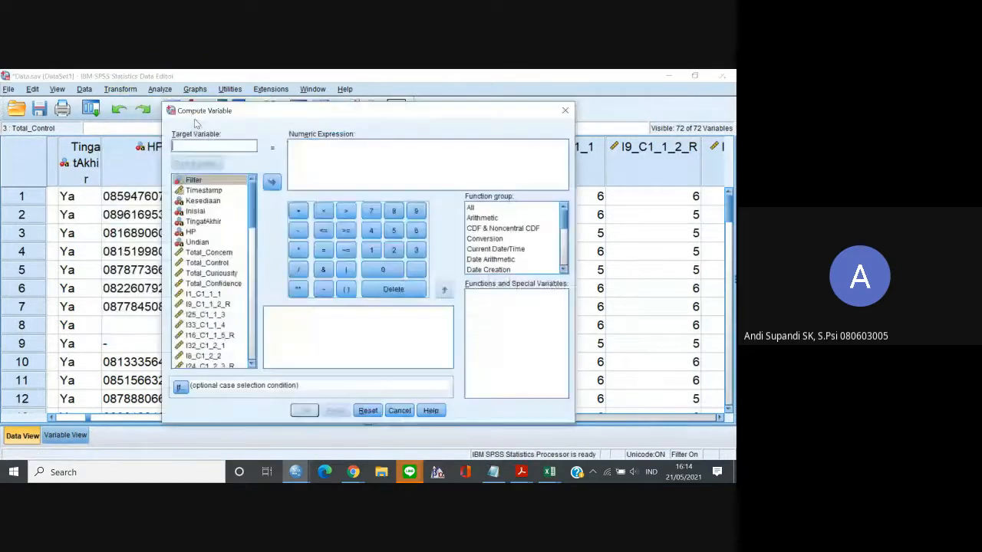
type("T")
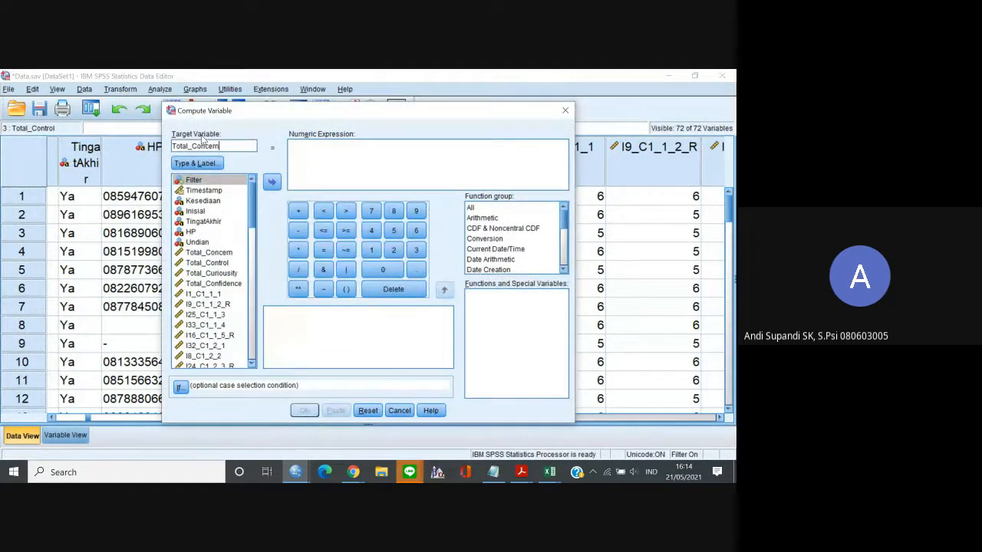
type("otal_Concern")
Compute Total_Concern from the pasted sum of the nine items, overwriting the existing variable, and return to the data values.
left_click(301, 159)
key("ctrl+v")
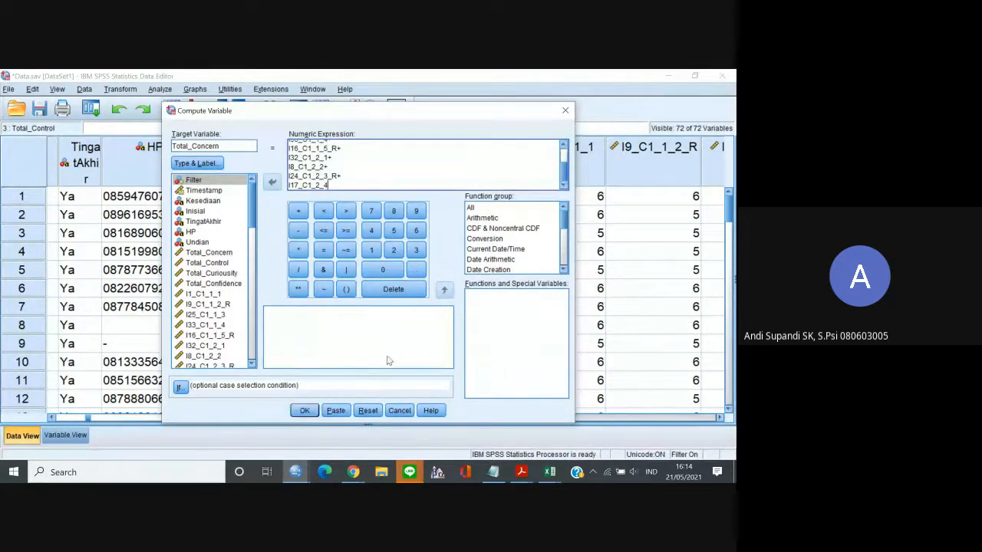
left_click(305, 410)
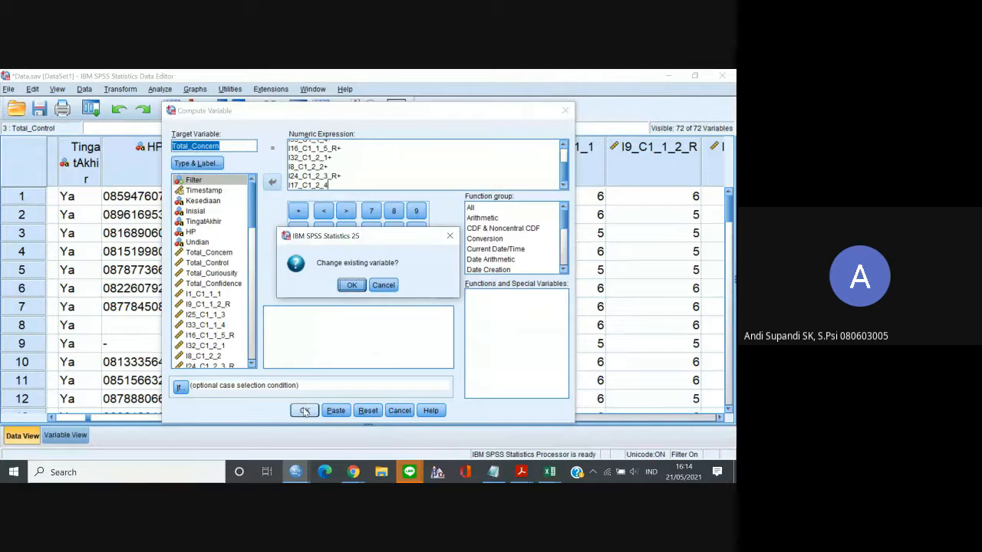
left_click(351, 286)
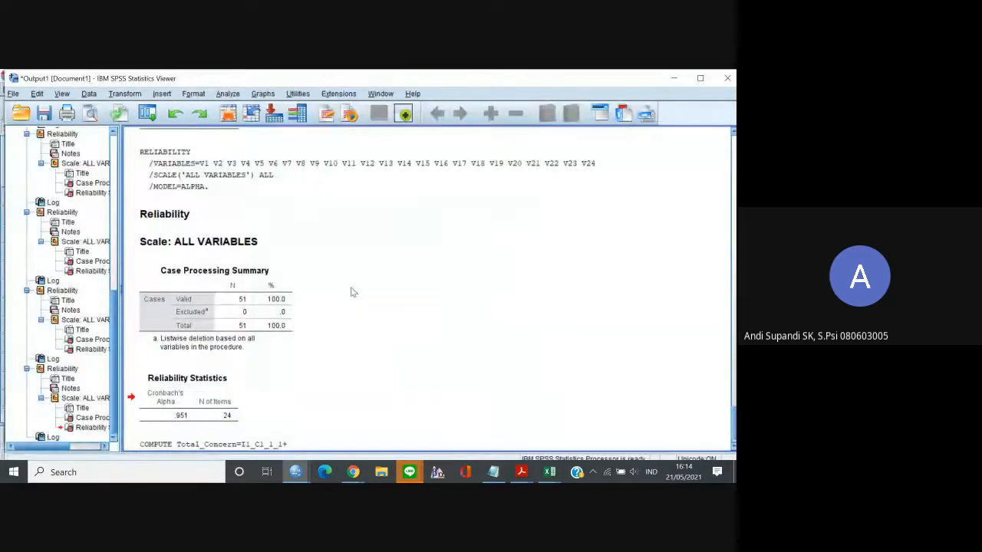
left_click(676, 77)
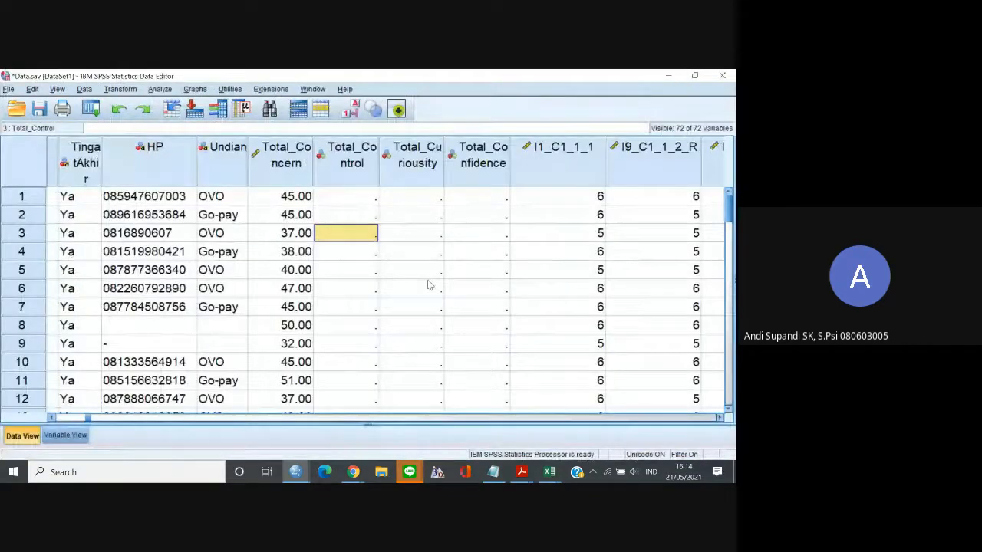
left_click(376, 197)
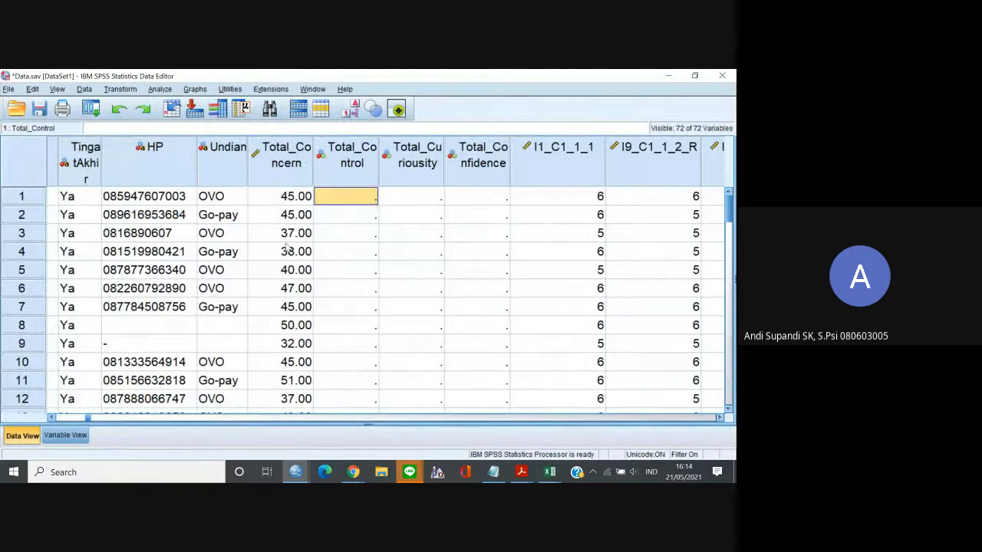
left_click(122, 90)
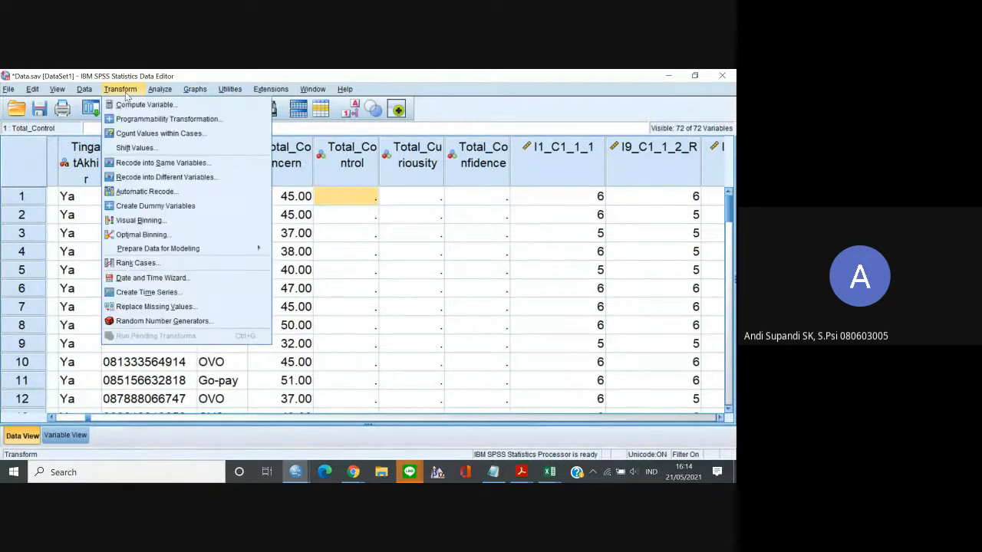
left_click(493, 251)
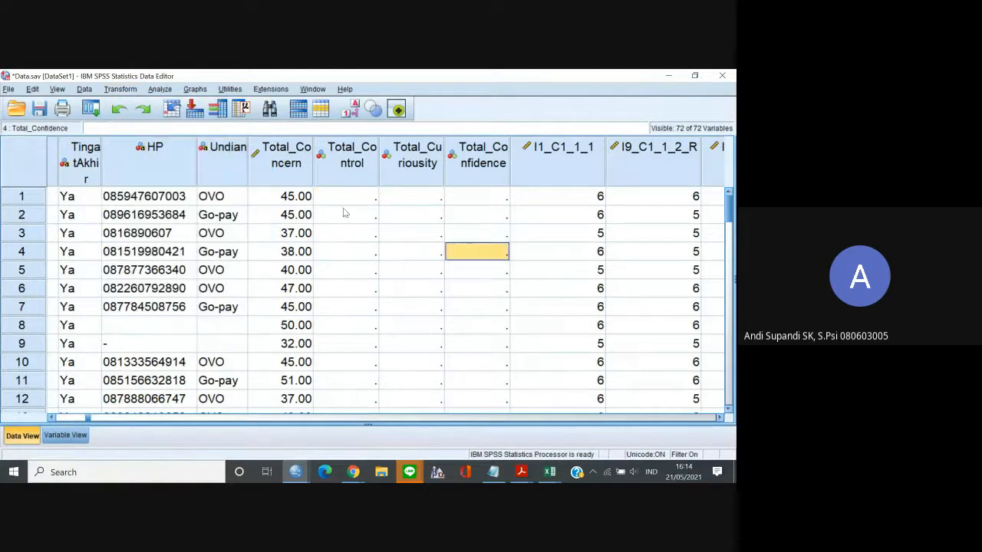
Copy the nine C2 item names, I2_C2_1_1 through I31_C2_3_3, from the SPSS variable list and replace the Notepad contents with them.
left_click(310, 201)
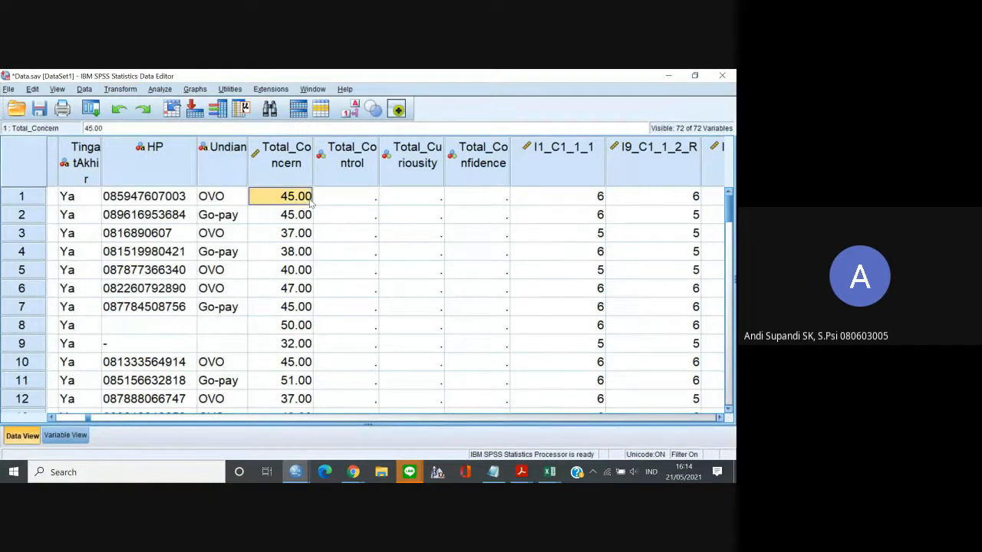
left_click(65, 435)
left_click(90, 355)
left_click(90, 363)
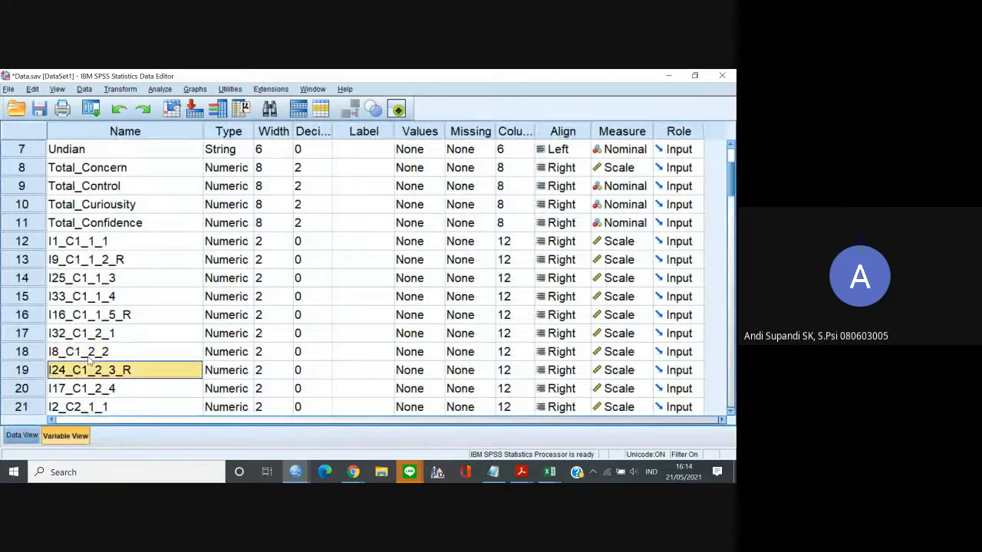
key("Down")
key("Down")
key("Down")
key("Up")
key("shift+Down")
key("shift+Down")
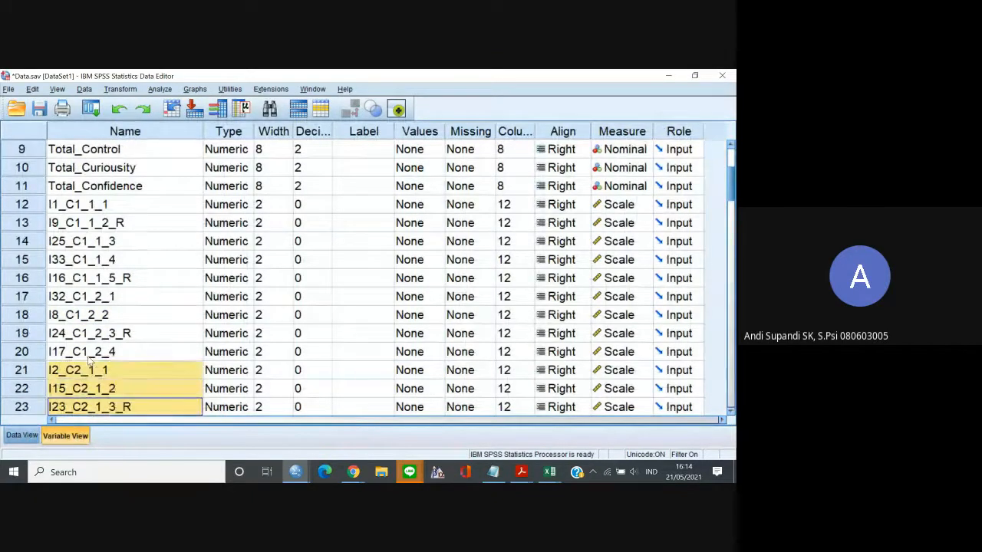
key("shift+Down")
key("shift+Down")
key("shift+Down")
key("shift+Down")
key("shift+Down")
key("shift+Down")
key("shift+Down")
key("shift+Down")
key("shift+Down")
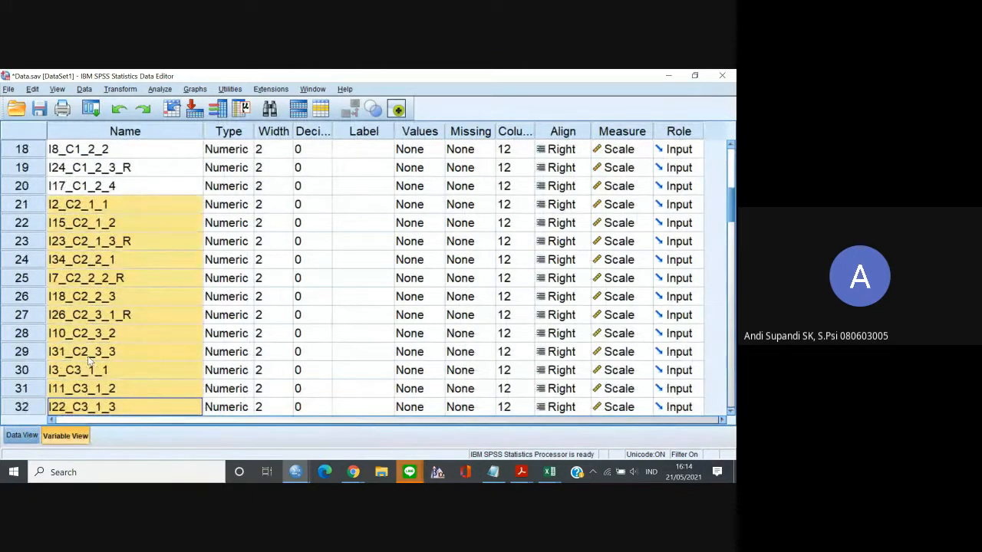
key("shift+Up")
key("shift+Up")
key("shift+Up")
key("ctrl+c")
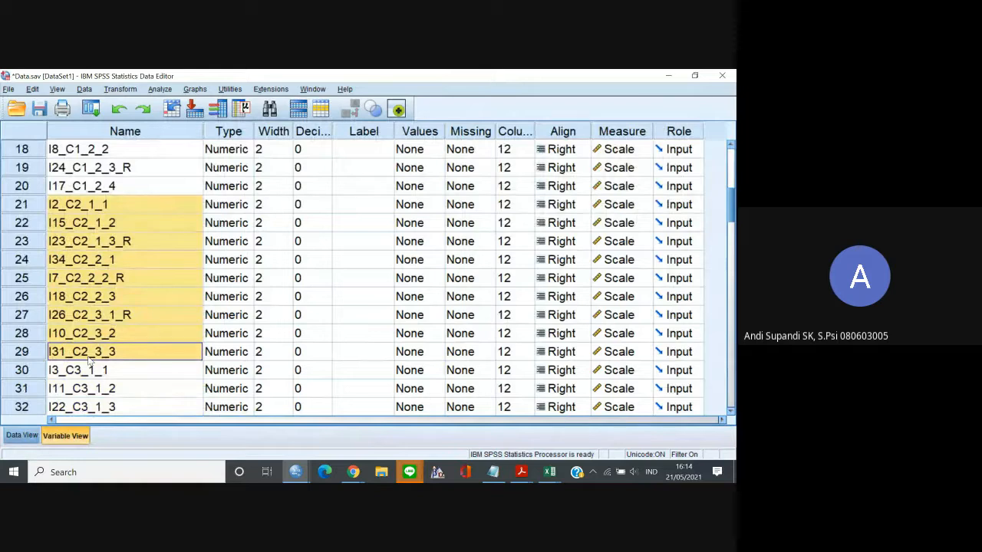
left_click(493, 471)
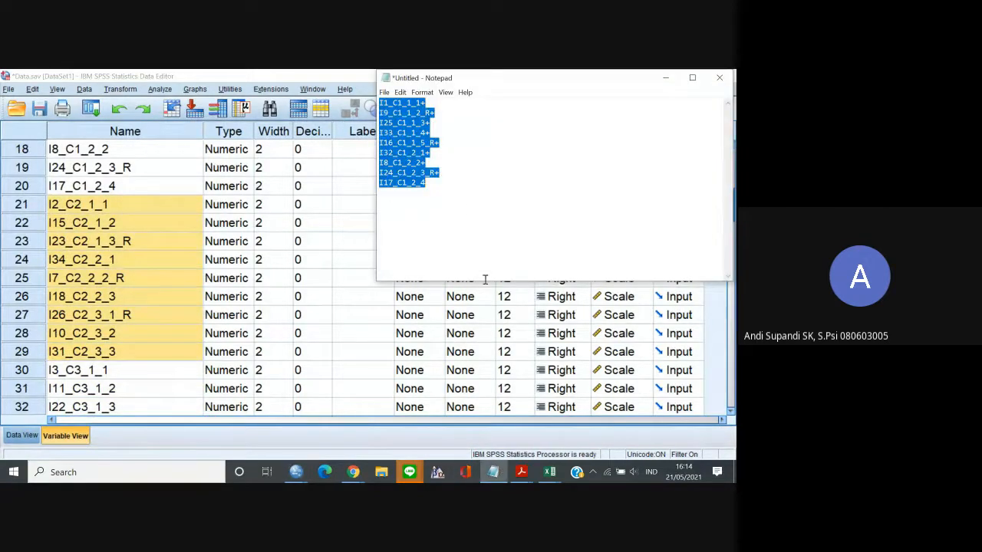
key("ctrl+v")
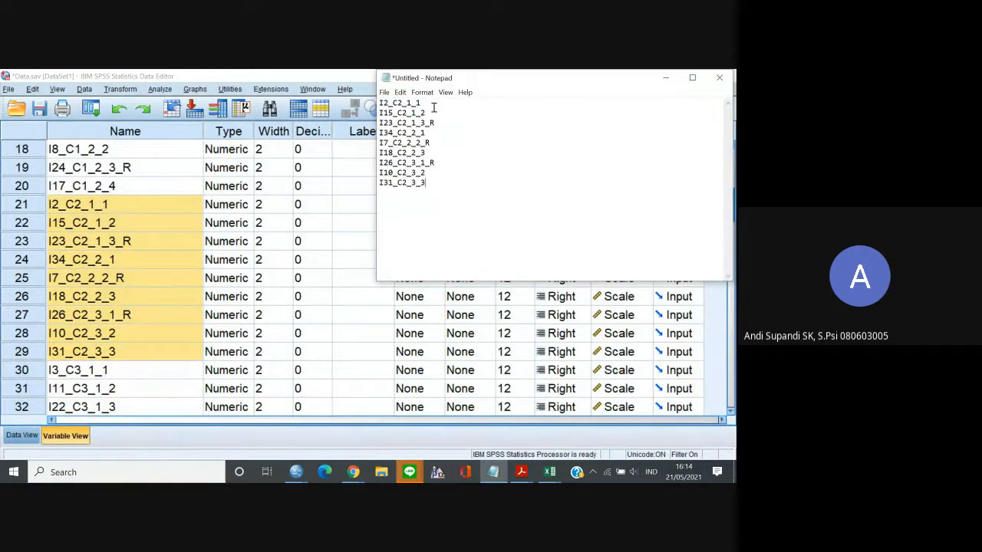
Append a plus sign to every C2 item name except the last, I31_C2_3_3, and copy the whole expression.
type("+")
key("Down")
type("+")
key("Down")
type("++")
key("Down")
type("+")
key("Down")
key("ctrl+a")
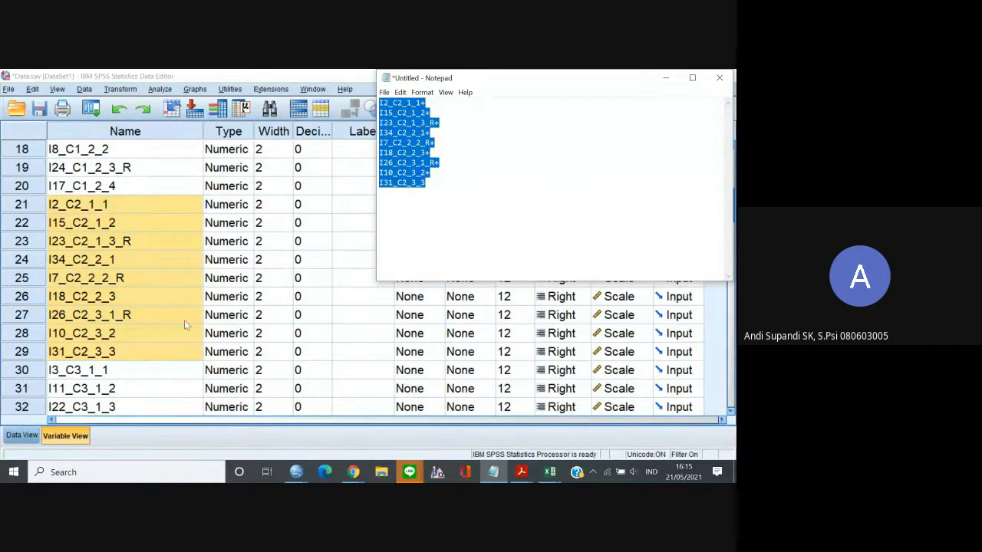
Return to the SPSS data values and start a Compute Variable transformation with Total_Control as the target variable.
left_click(22, 435)
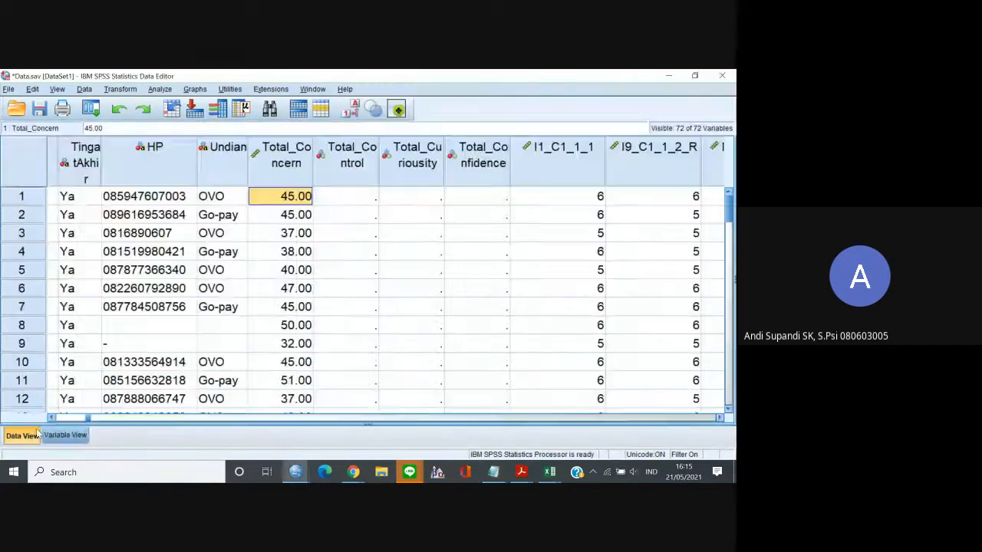
left_click(120, 89)
left_click(123, 105)
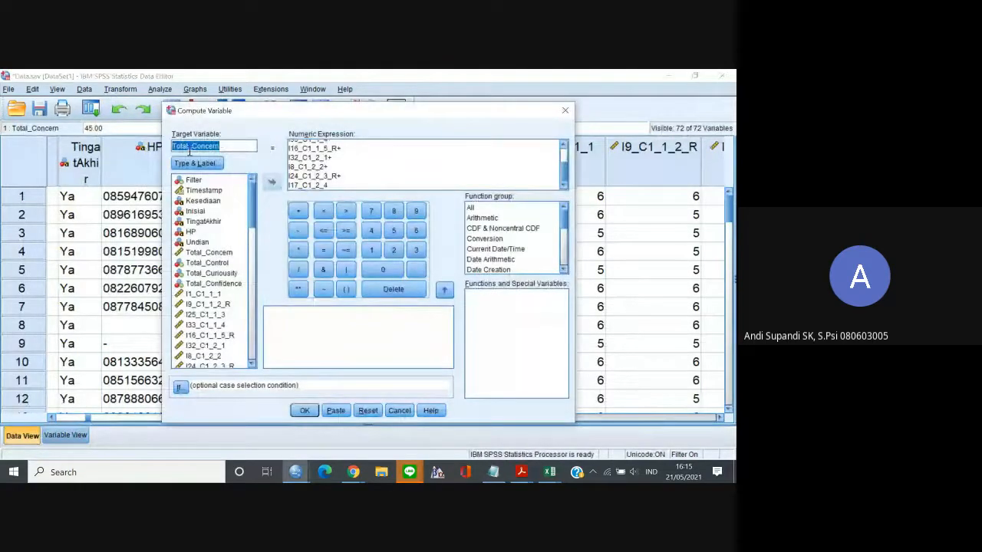
left_click(228, 146)
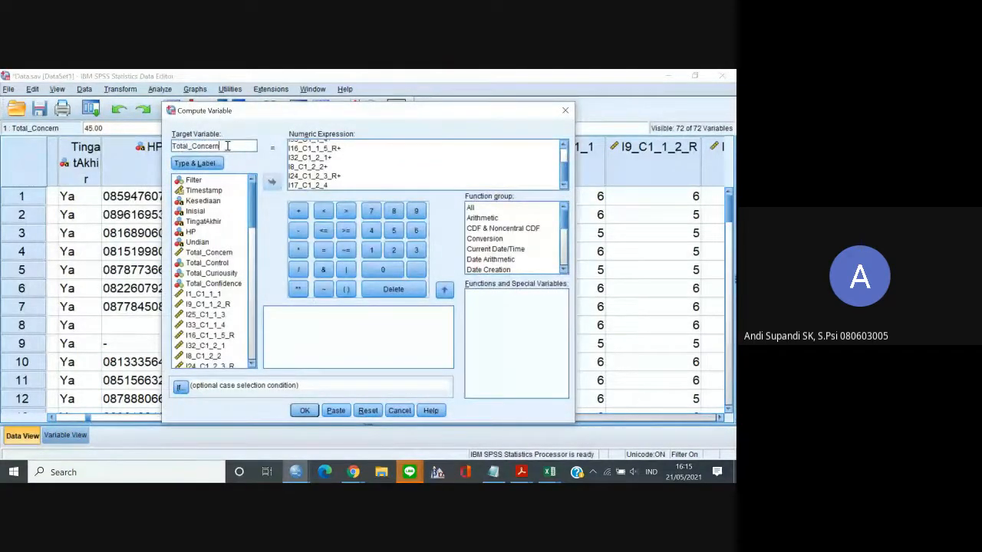
left_click_drag(228, 146, 205, 146)
left_click(224, 146)
Compute Total_Control from the pasted sum of the nine C2 items, overwriting the existing variable, and return to the data values.
left_click(309, 157)
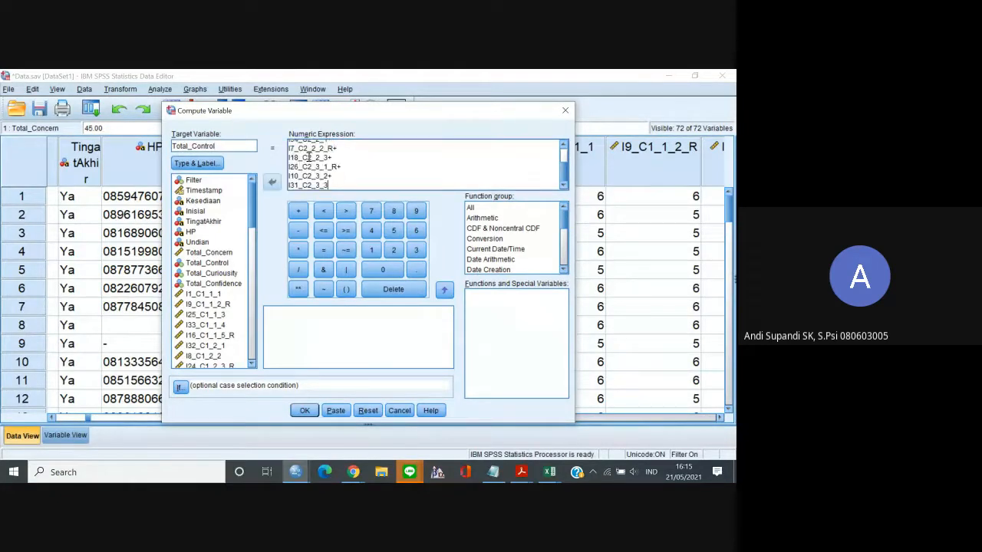
left_click(304, 410)
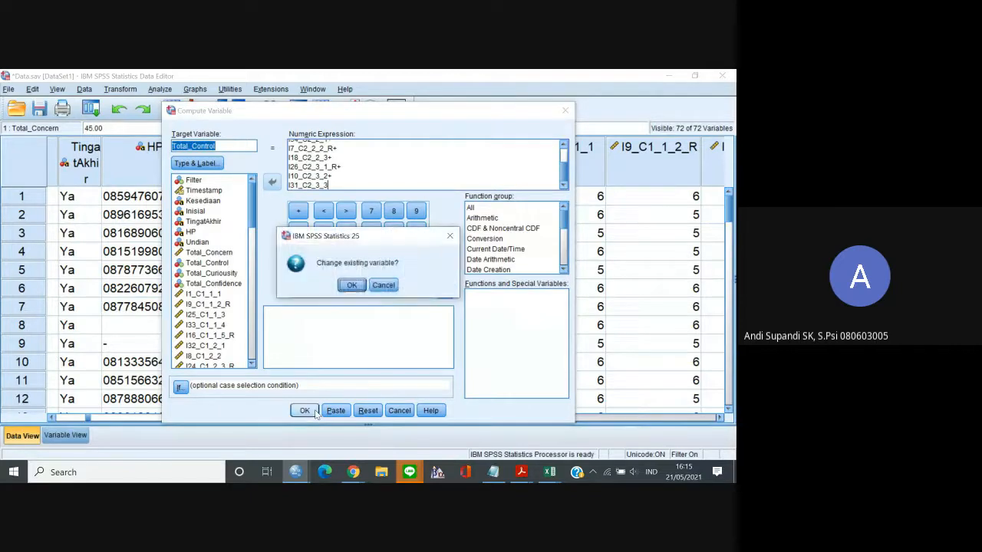
left_click(350, 284)
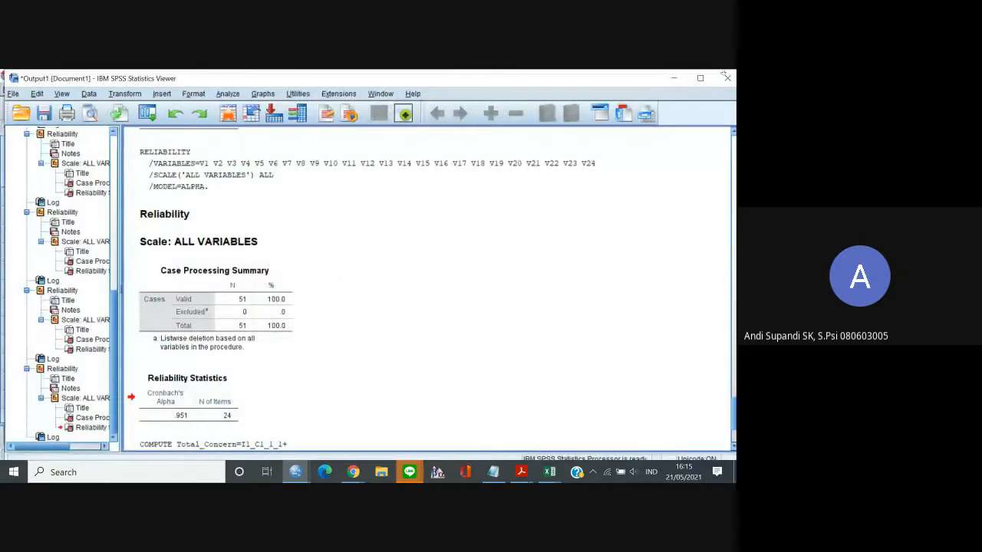
left_click(669, 77)
left_click(423, 198)
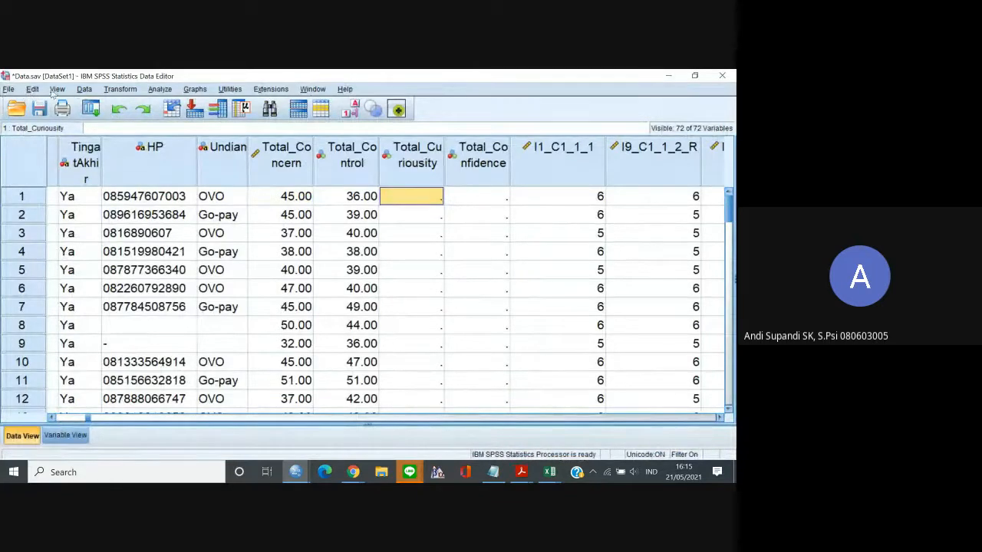
Copy the nine C3 item names, I3_C3_1_1 through I30_C3_2_4, from the variable list and replace the Notepad contents with them.
left_click(66, 435)
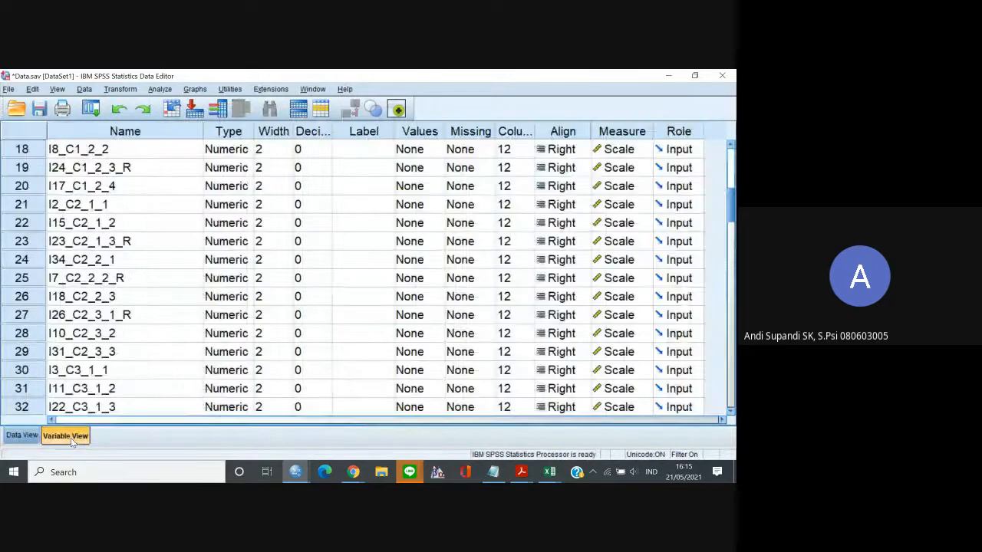
left_click(108, 373)
key("shift+Down")
key("shift+Down")
key("shift+Down")
key("shift+Down")
key("shift+Down")
key("shift+Down")
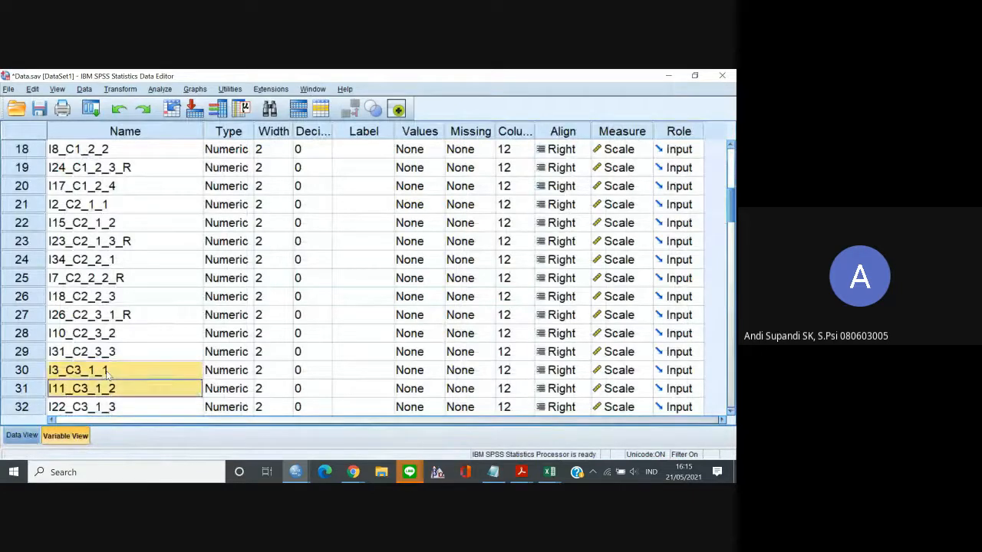
key("shift+Down")
key("shift+Down")
key("shift+Down")
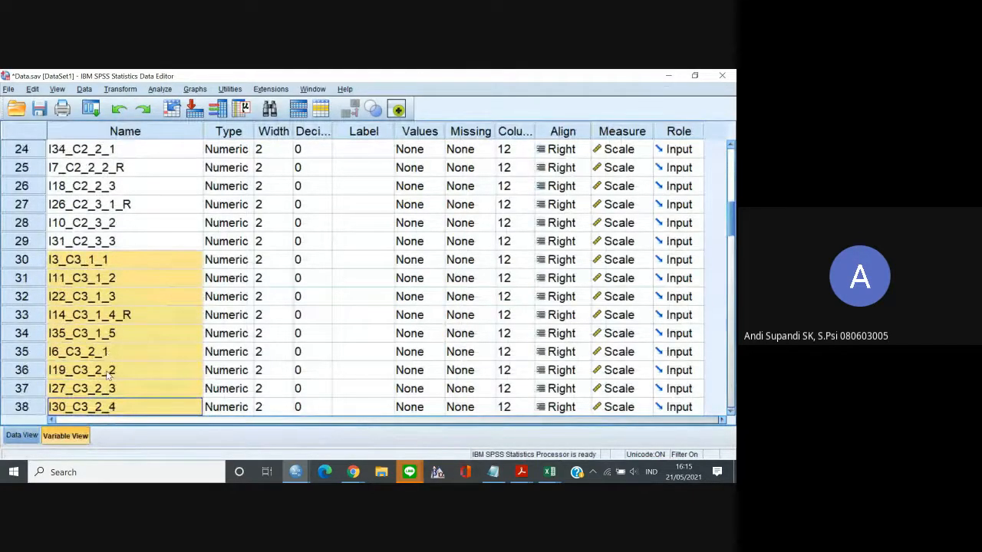
key("shift+Up")
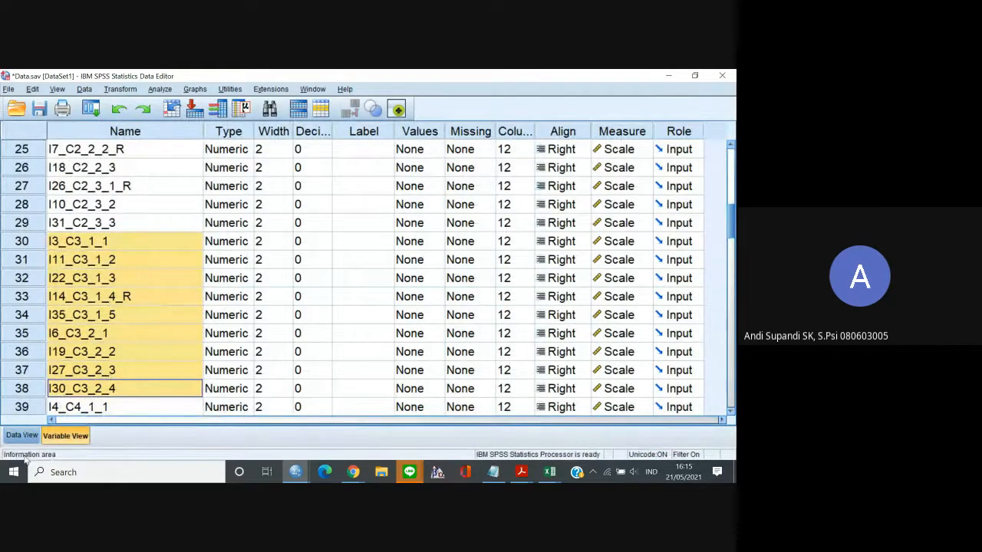
left_click(21, 435)
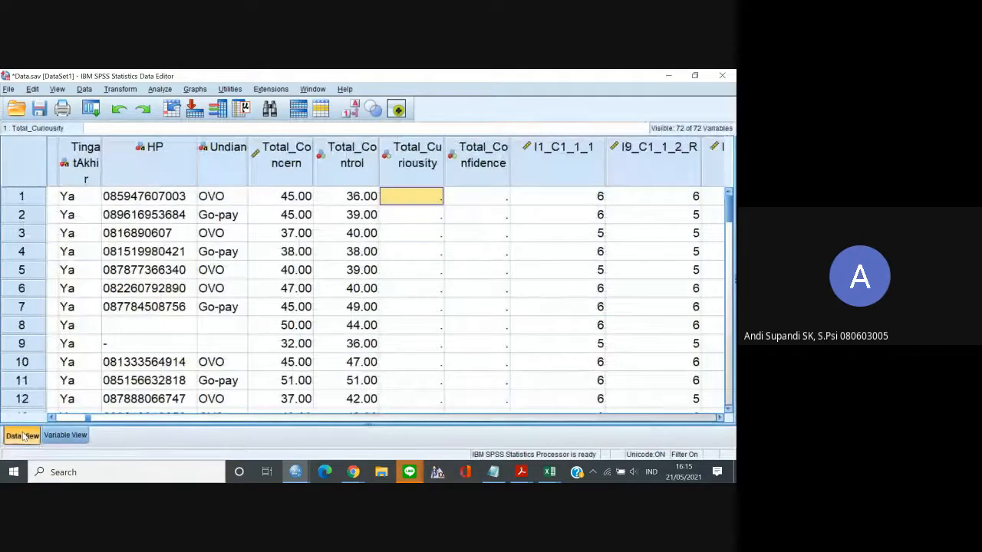
left_click(493, 472)
left_click(433, 182)
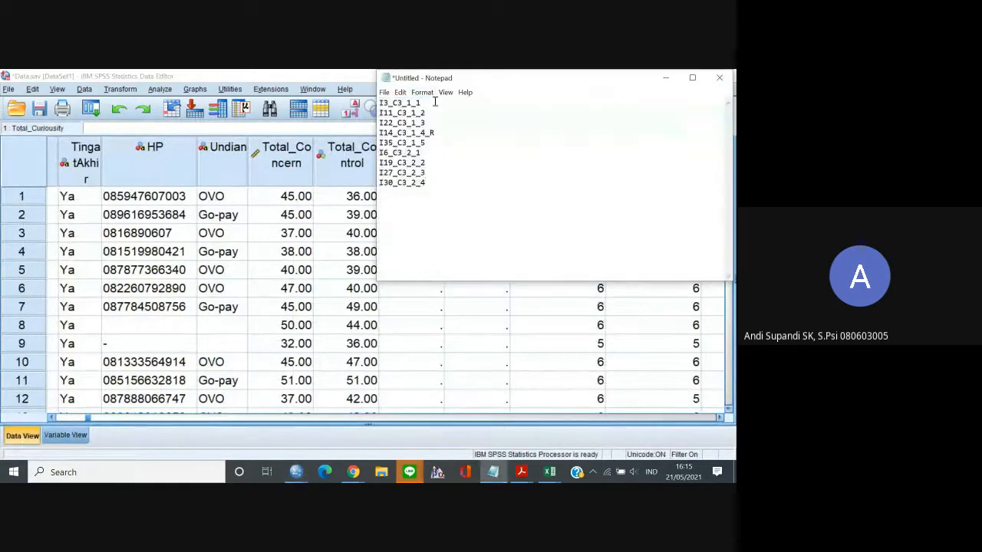
Append a plus sign to every C3 item name except the last, I30_C3_2_4, and copy the whole expression.
type("+")
key("Down")
type("++")
key("Down")
type("+++")
key("Down")
type("++")
key("ctrl+a")
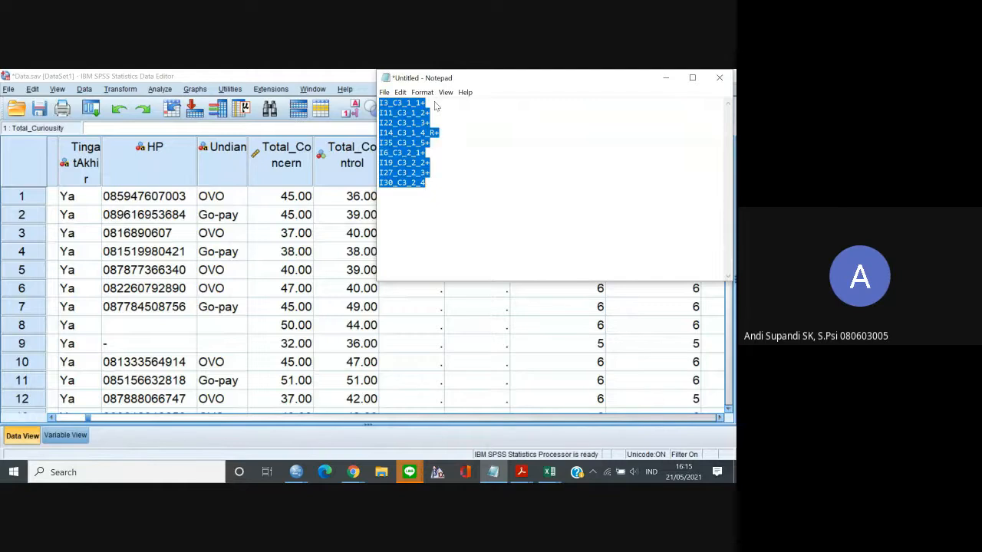
Switch to SPSS and start a Compute Variable transformation with Total_Curiousity as the target variable.
left_click(120, 88)
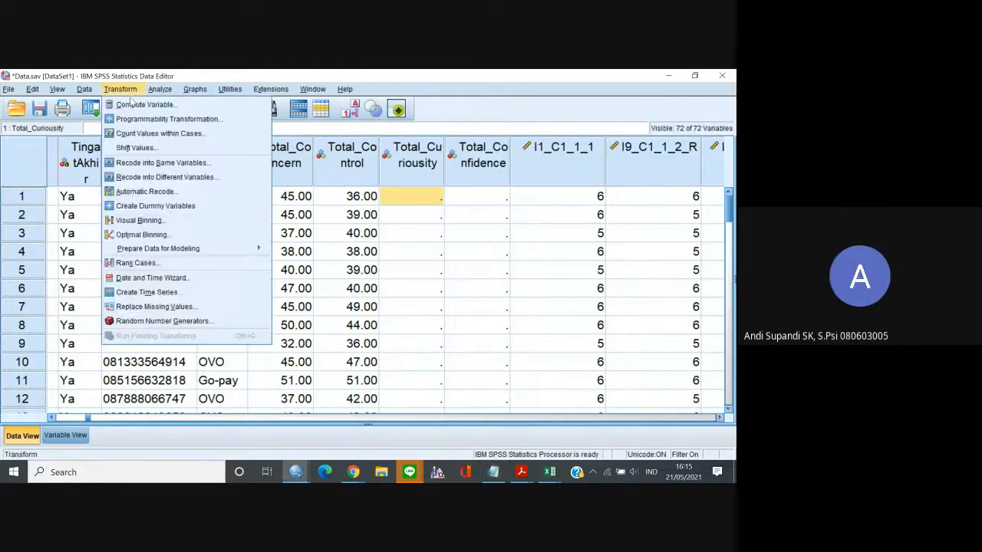
left_click(143, 103)
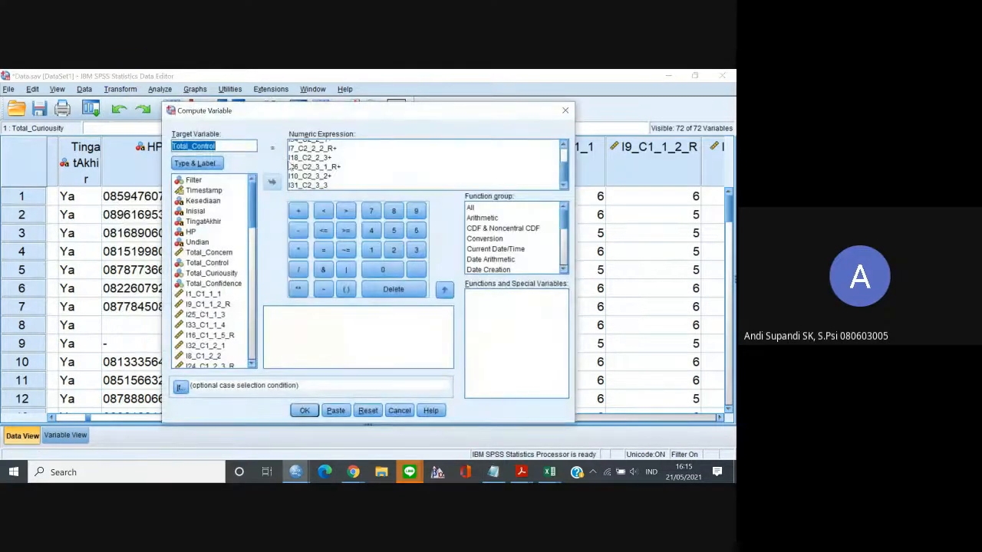
left_click(215, 146)
left_click_drag(215, 146, 198, 148)
type("uriousity")
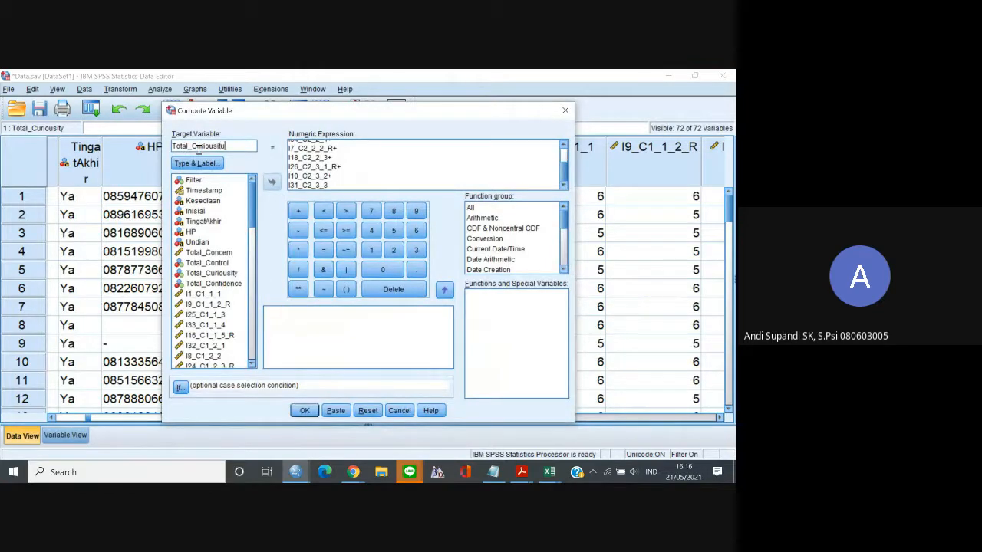
Compute Total_Curiousity from the pasted sum of the nine C3 items, overwriting the existing variable, and return to the data values.
left_click(305, 159)
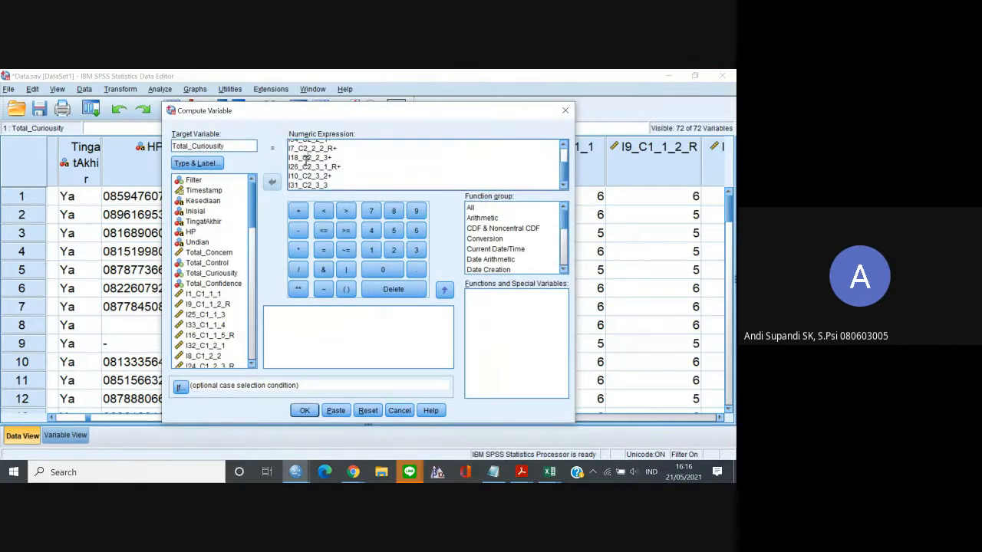
key("ctrl+a")
key("ctrl+v")
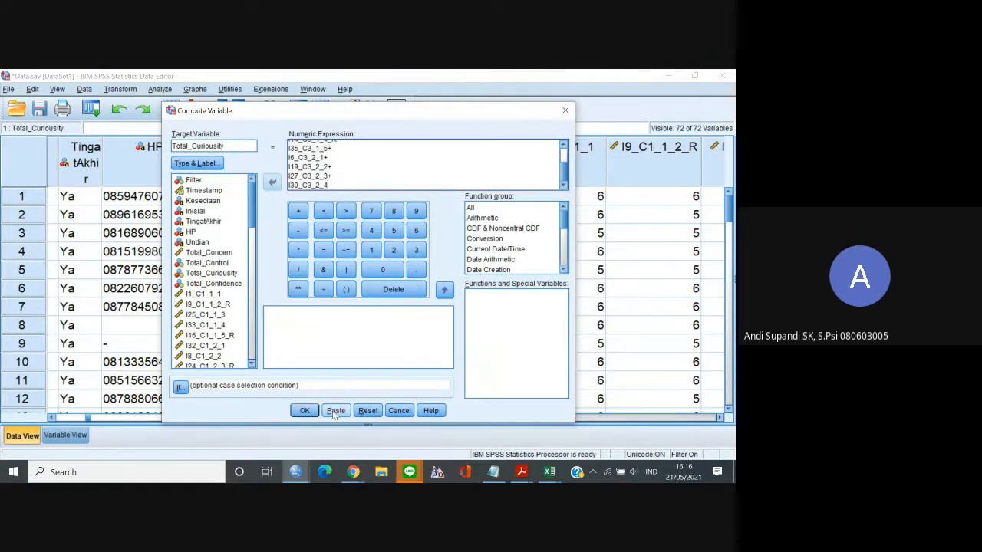
left_click(306, 412)
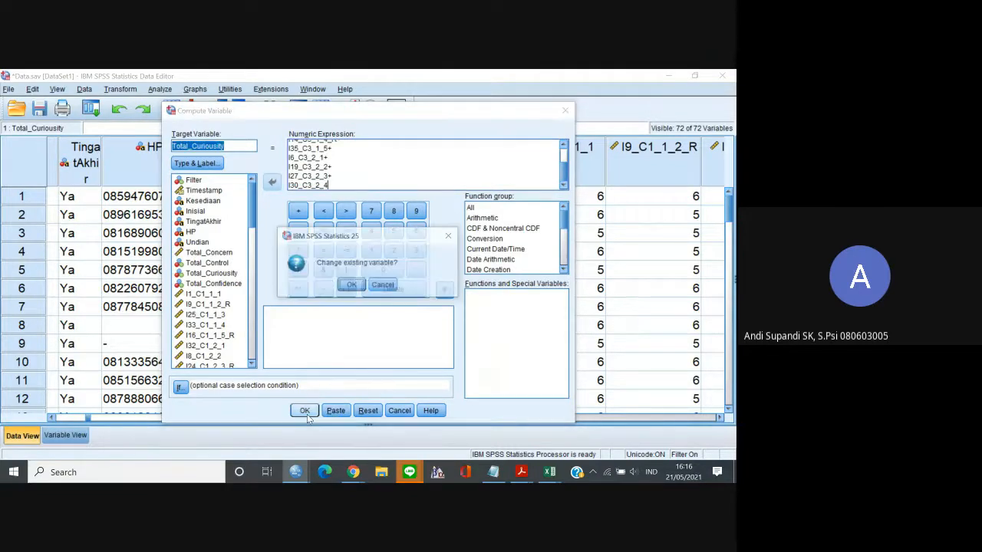
left_click(350, 285)
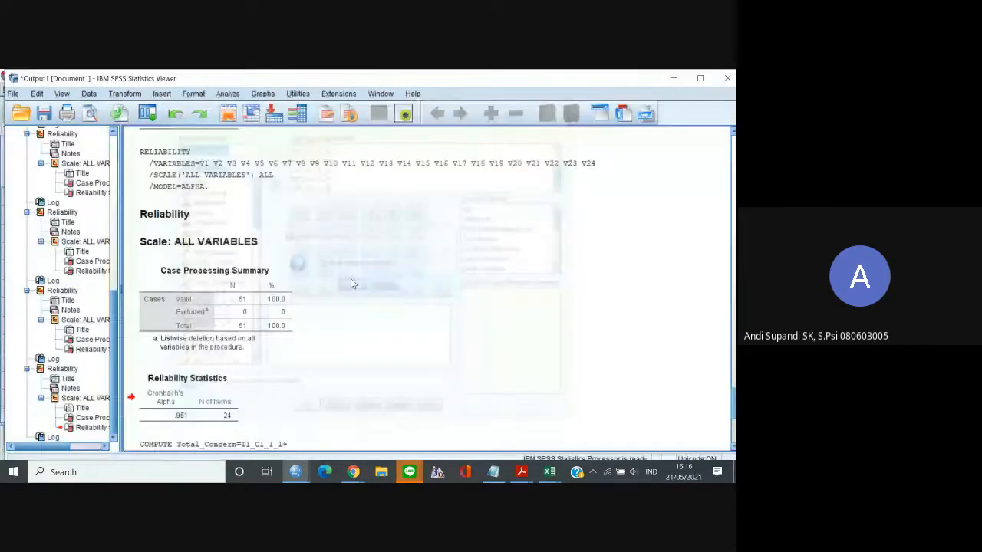
left_click(673, 79)
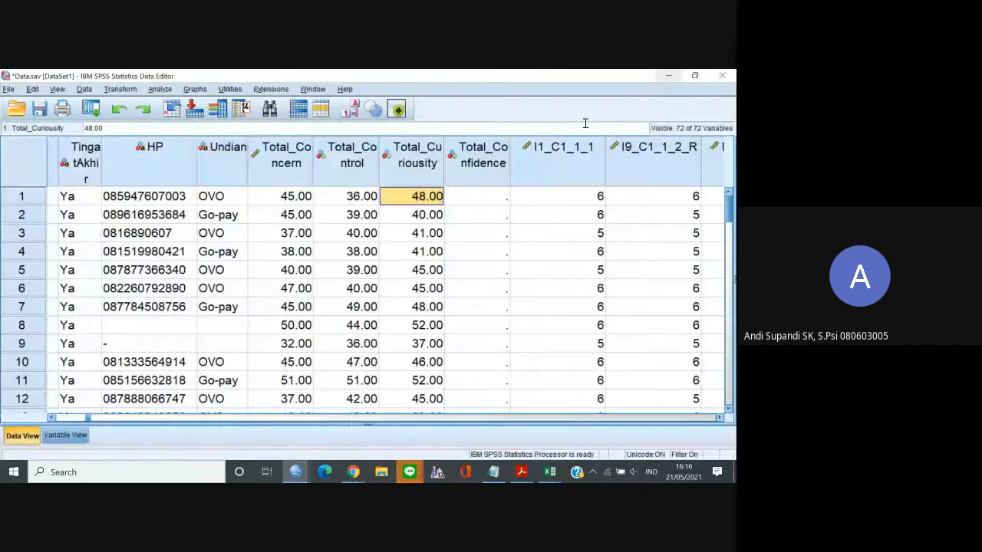
Copy the nine C4 item names, I4_C4_1_1 through I21_C4_2_4, from the variable list and replace the Notepad contents with them.
left_click(65, 435)
left_click(77, 407)
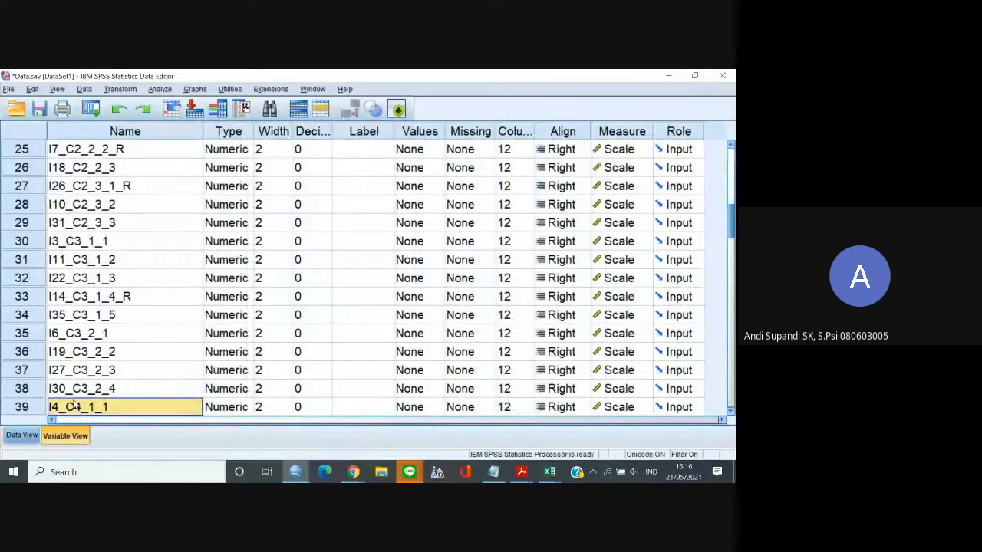
key("shift+Down")
key("shift+Down")
key("shift+Down")
key("shift+Down")
key("shift+Down")
key("shift+Down")
key("shift+Down")
key("shift+Down")
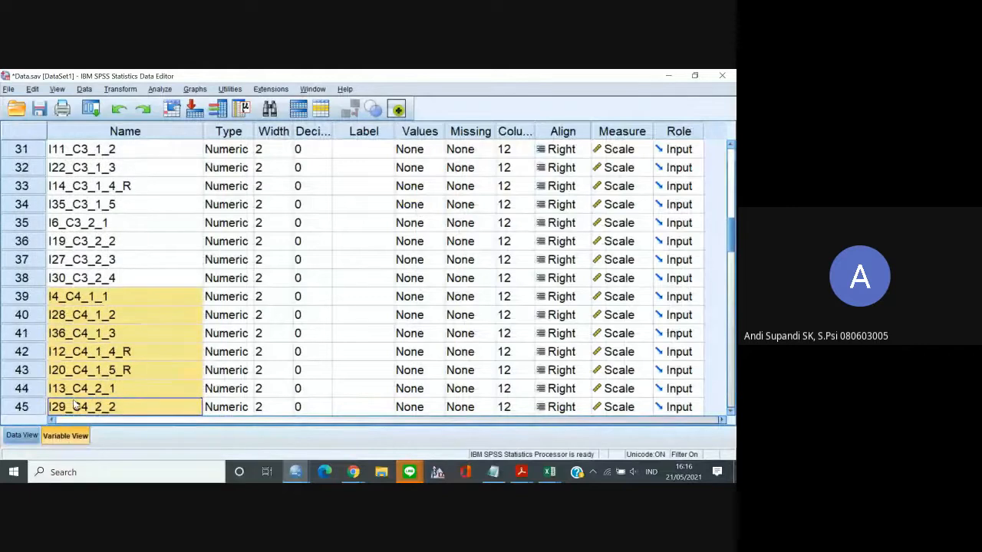
key("shift+Down")
key("shift+Up")
key("ctrl+c")
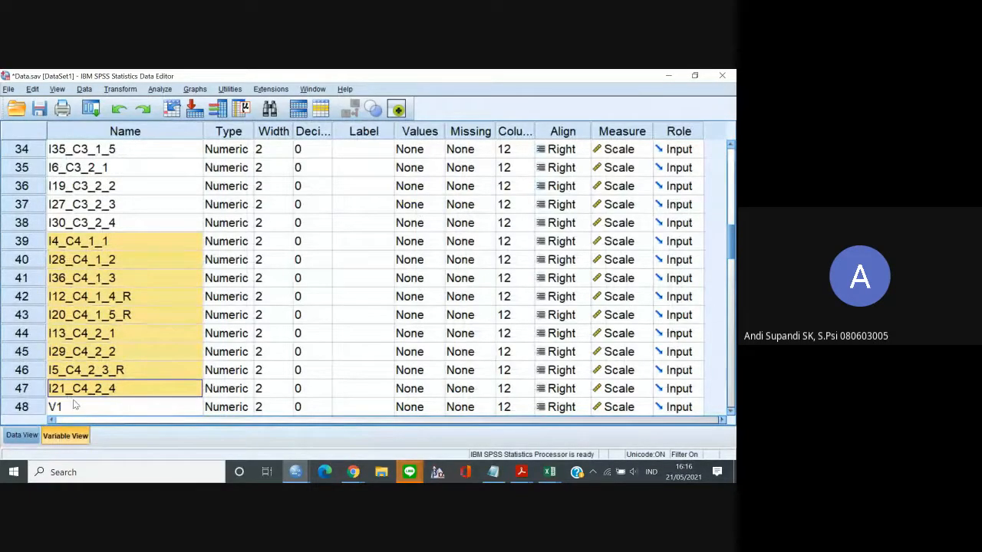
left_click(494, 471)
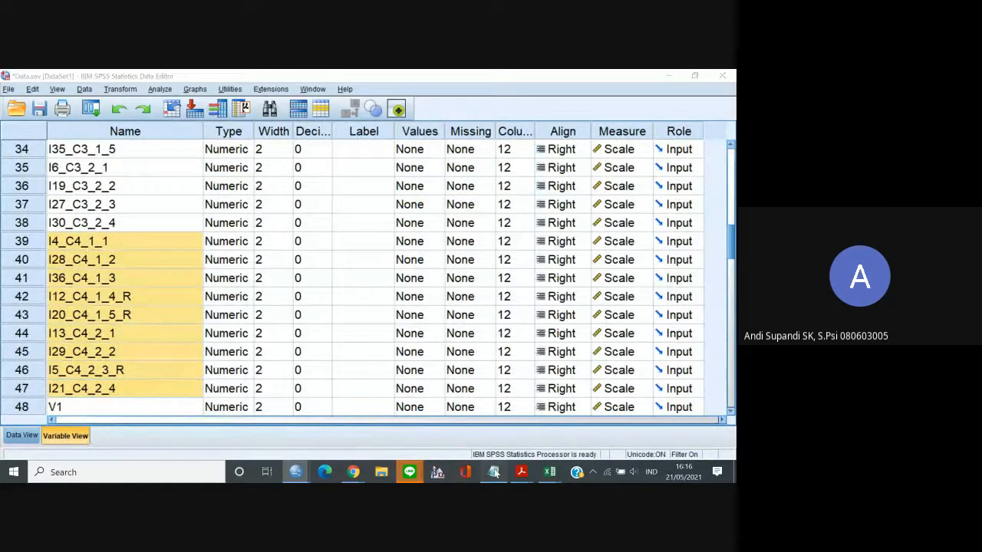
key("ctrl+v")
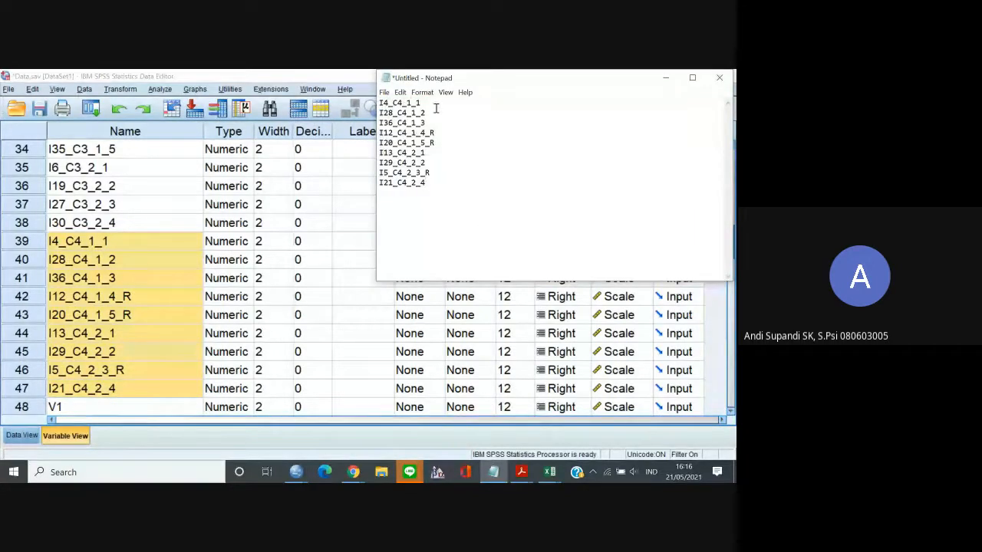
Append a plus sign to every C4 item name except the last, I21_C4_2_4, and copy the whole expression.
type("+")
key("Down")
type("++")
left_click(441, 131)
type("+")
key("Down")
type("+")
key("Down")
type("++")
key("Down")
type("+")
key("ctrl+a")
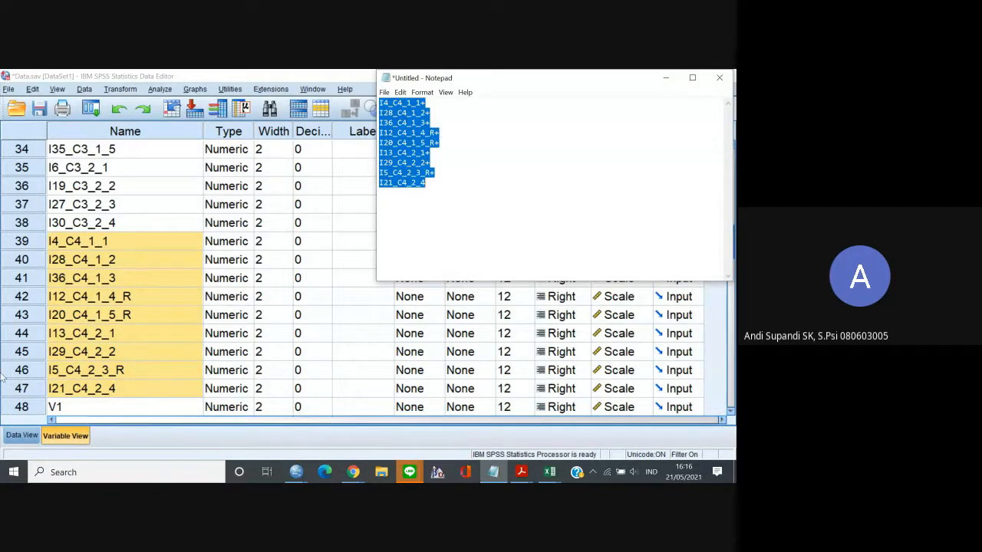
Switch to the SPSS data values and replace the Compute Variable expression with the copied sum of the nine C4 items.
left_click(22, 435)
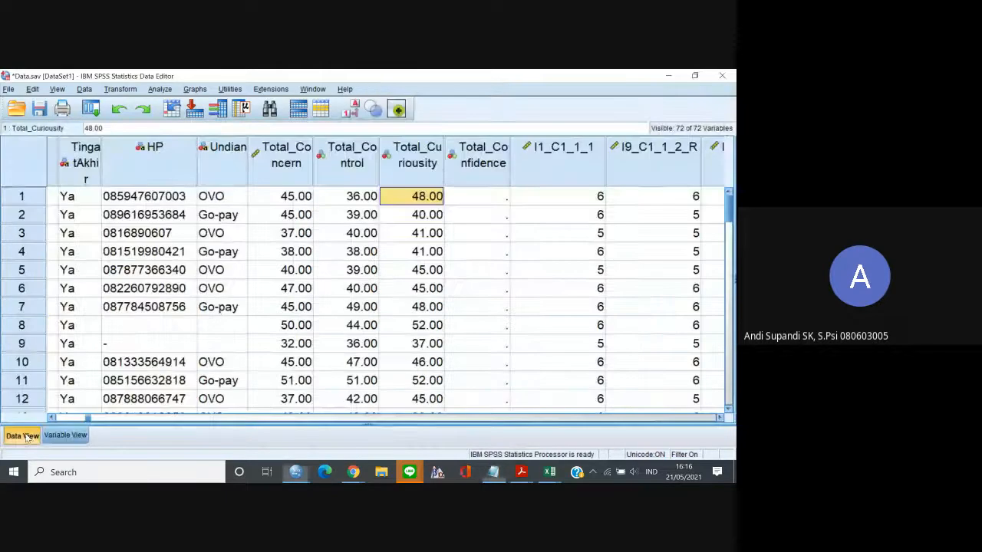
left_click(121, 89)
left_click(134, 102)
left_click(342, 176)
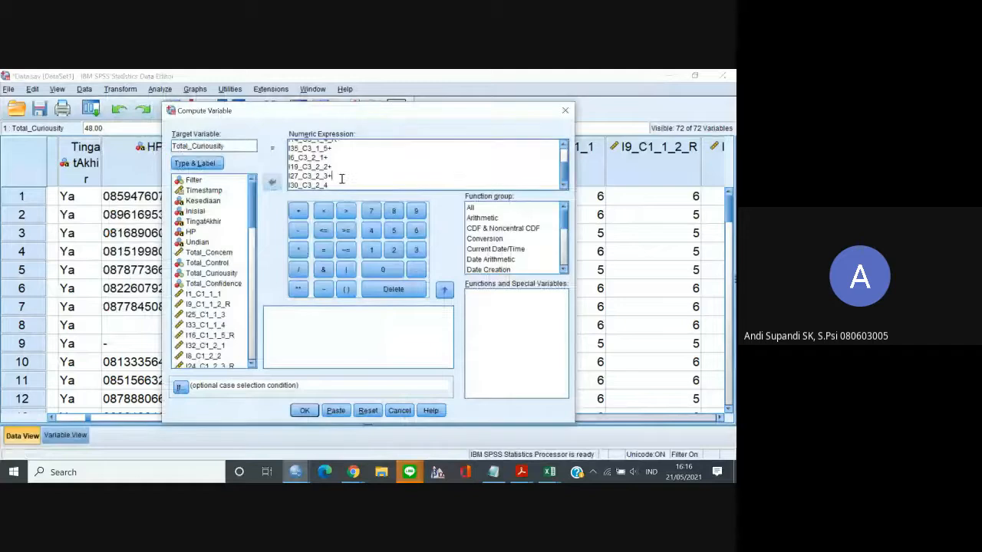
key("ctrl+a")
key("ctrl+v")
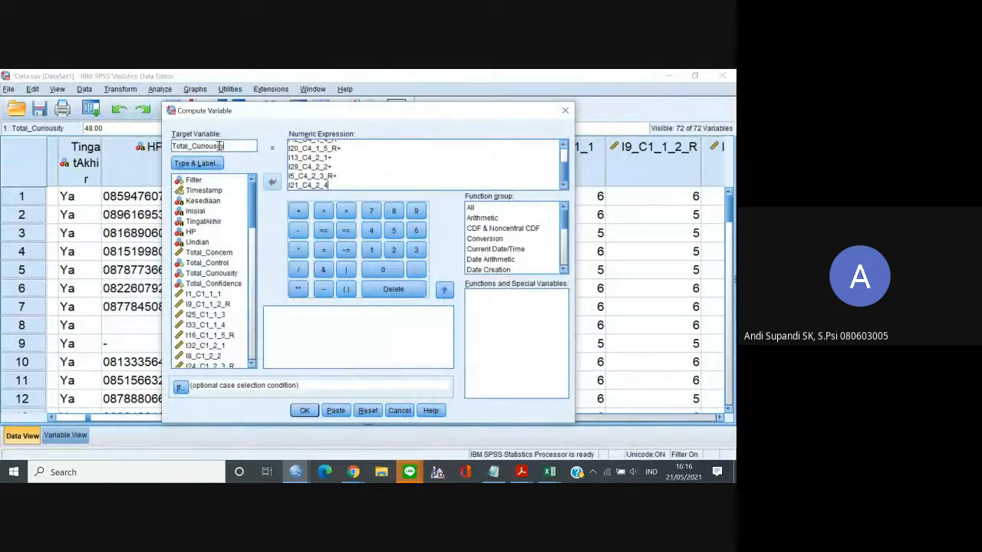
Set the target variable to Total_Confidence, compute it by overwriting the existing variable, and return to the data values.
left_click_drag(224, 146, 199, 145)
key("BackSpace")
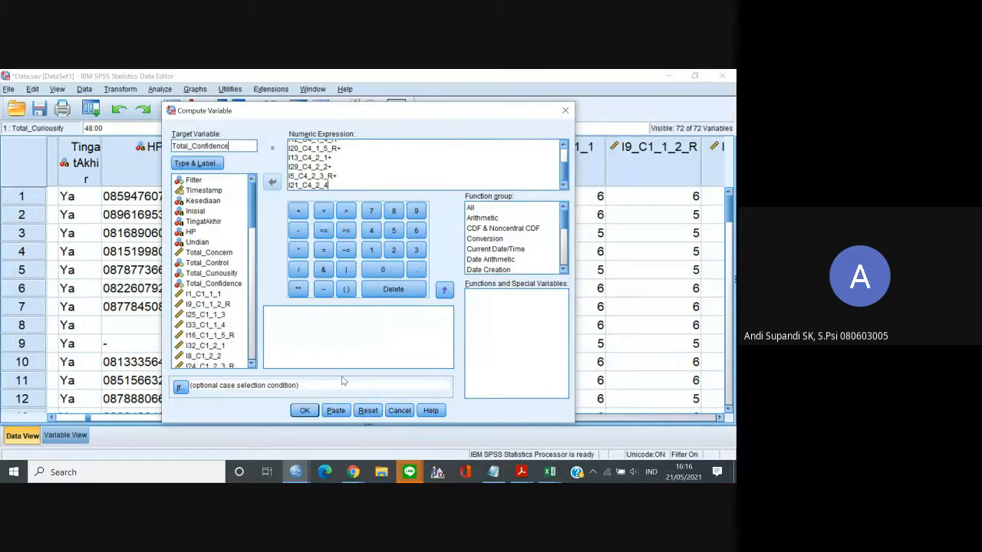
left_click(304, 411)
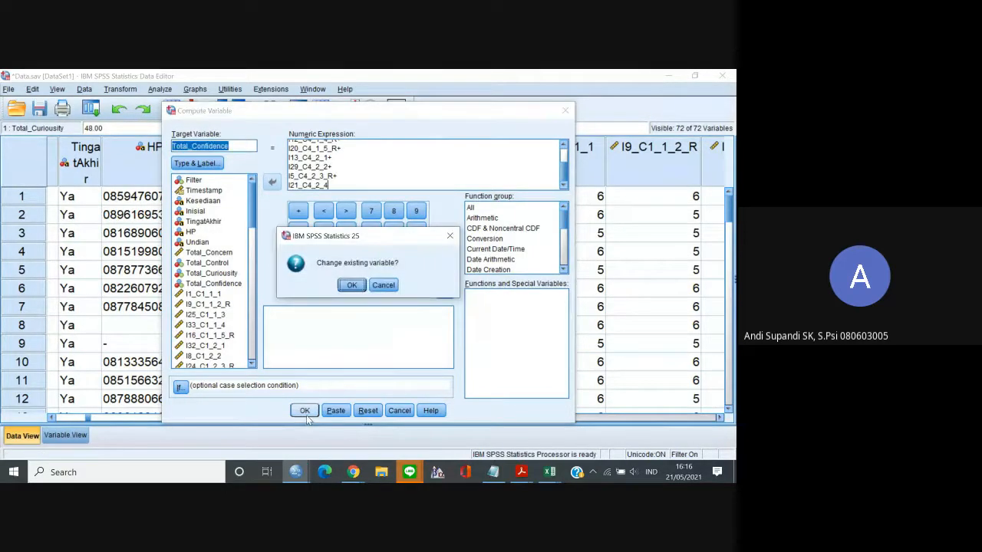
left_click(349, 286)
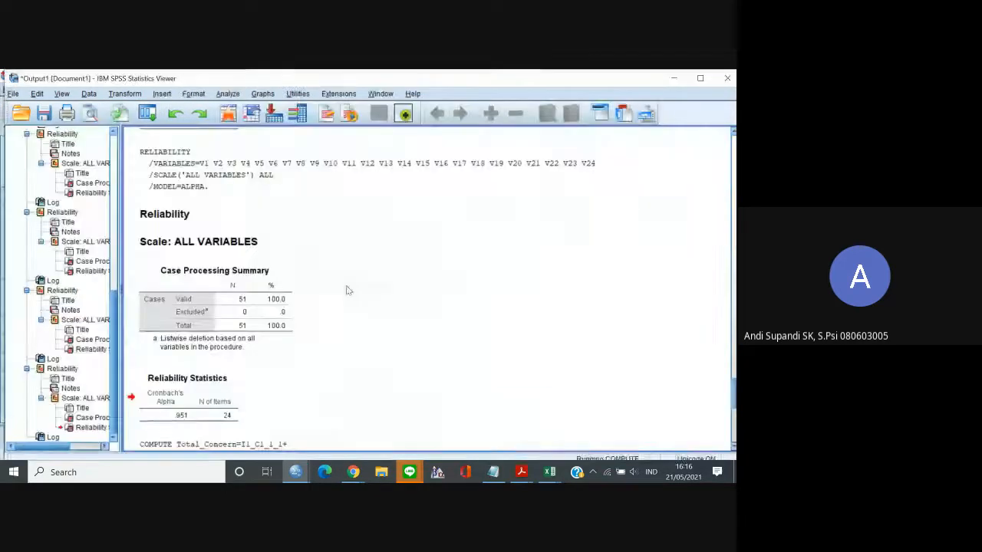
left_click(664, 78)
left_click(495, 293)
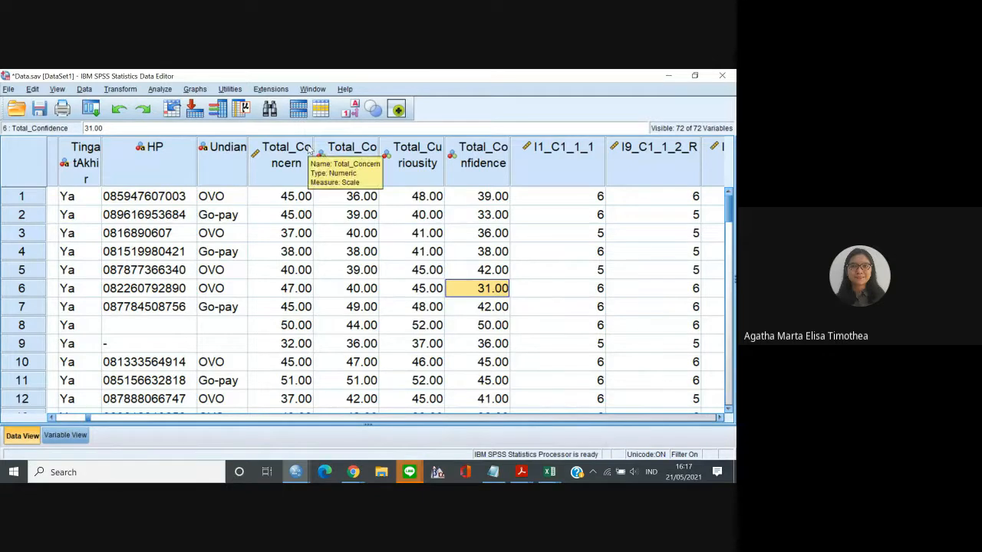
Start a bivariate correlation analysis and add Total_Concern as its first variable.
left_click(160, 89)
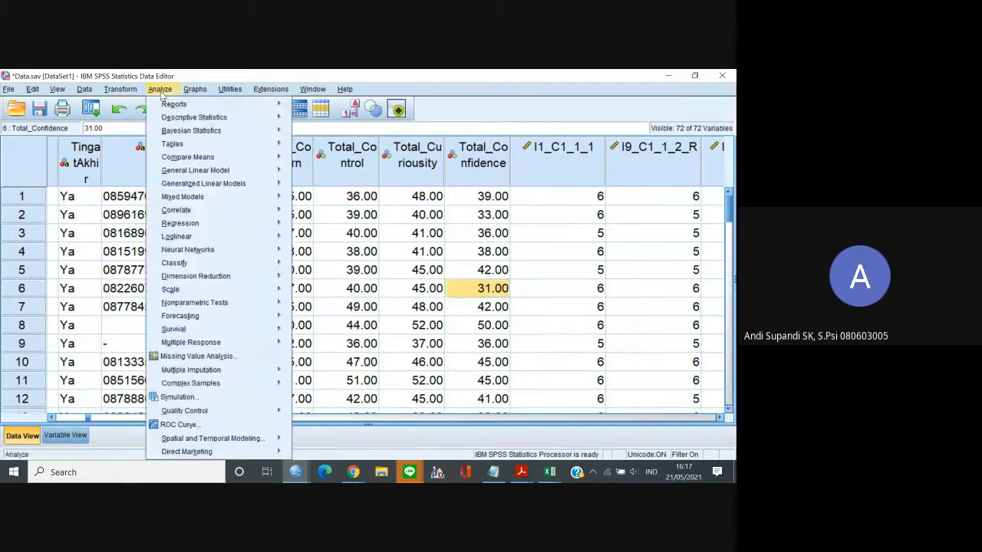
mouse_move(237, 305)
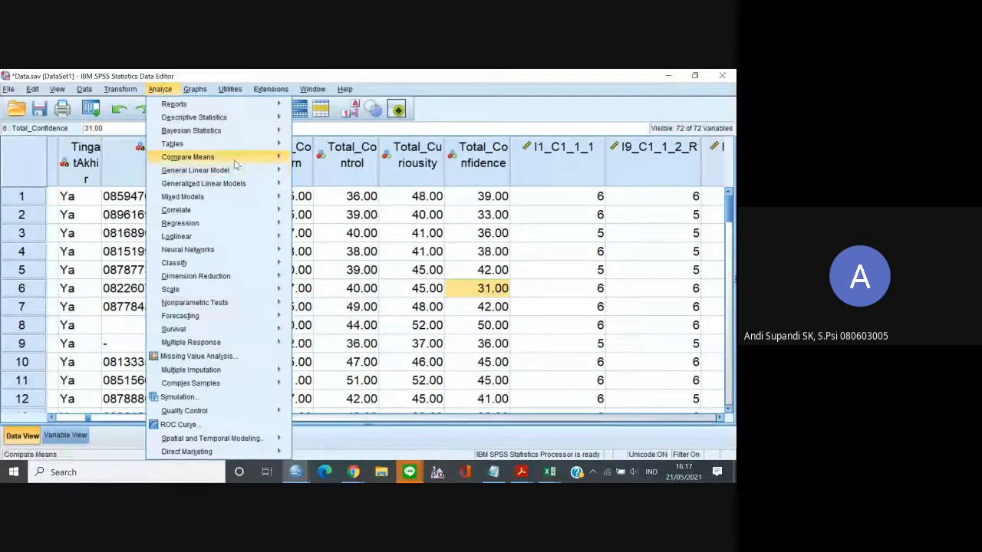
mouse_move(245, 210)
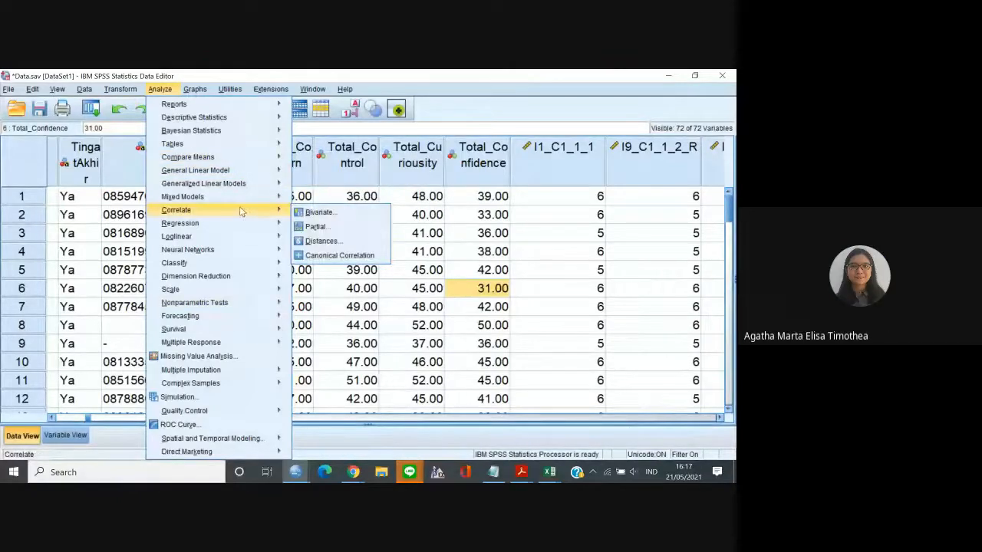
left_click(310, 213)
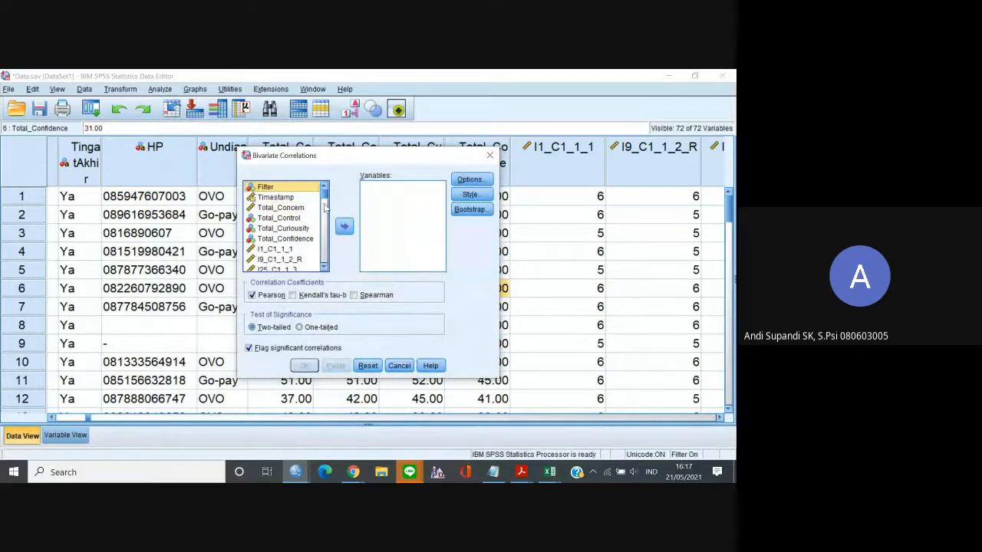
left_click(304, 211)
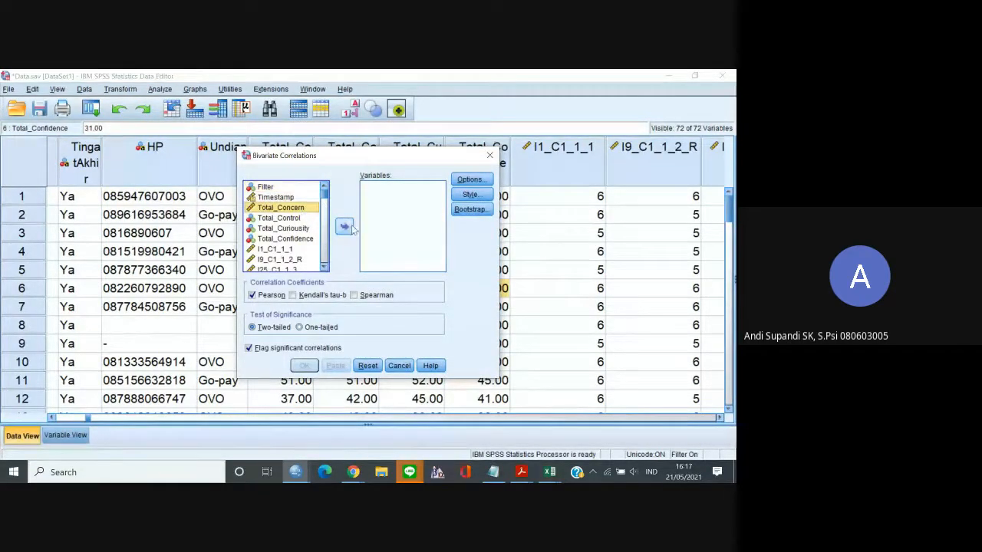
left_click(347, 227)
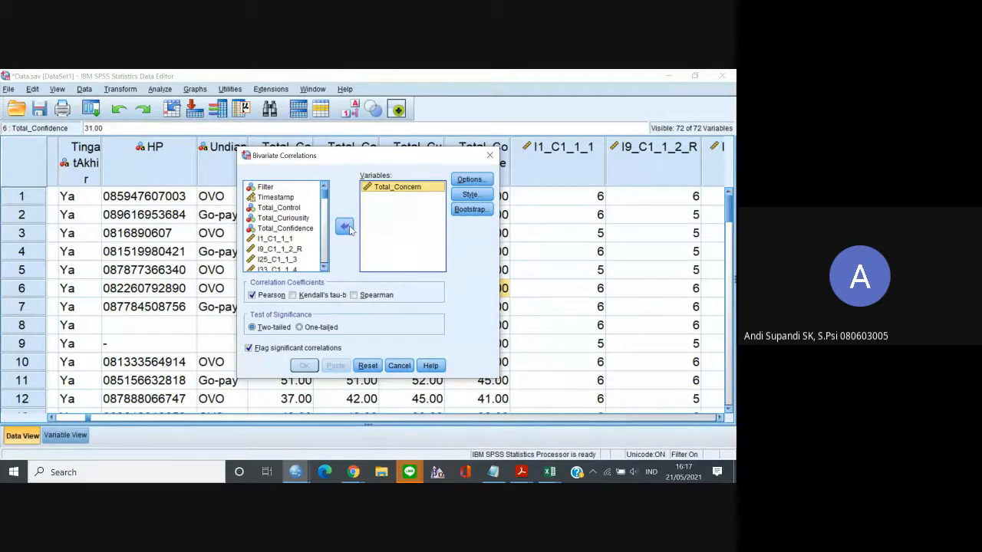
Add the nine C1 items, I1_C1_1_1 through I17_C1_2_4, to the correlation variables.
left_click(293, 239)
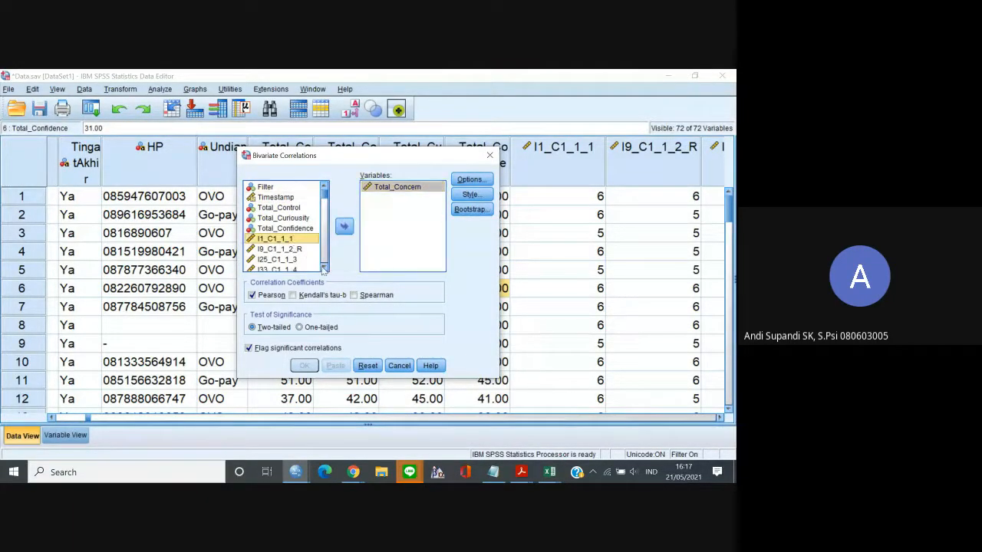
scroll(323, 268, "down", 3)
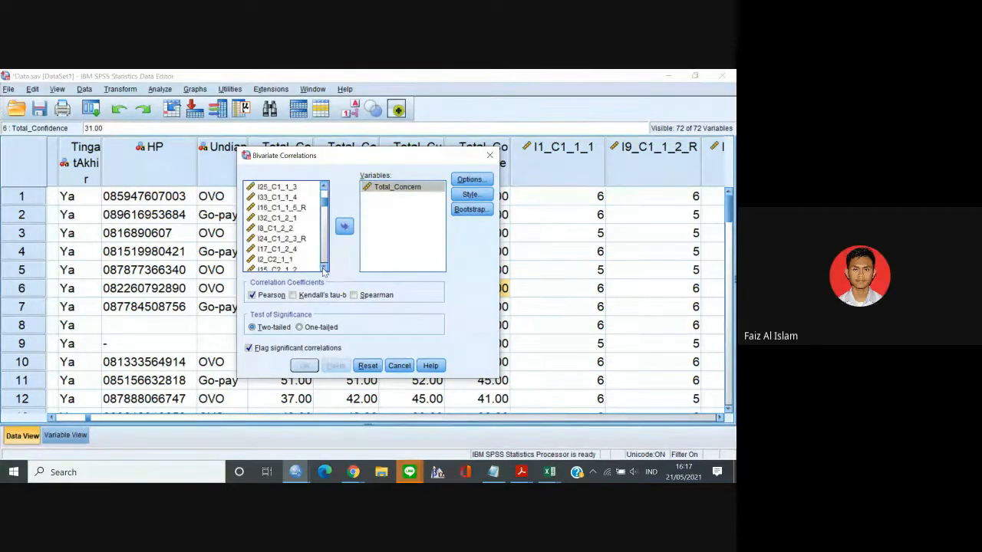
left_click(299, 255, "shift")
left_click(344, 226)
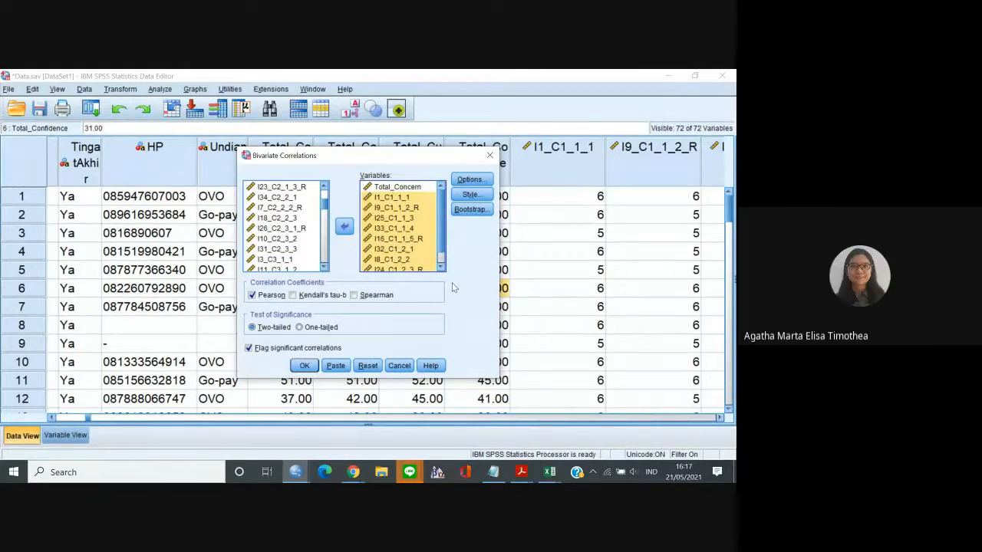
Run the two-tailed Pearson correlation and examine the correlations of Total_Concern with all nine C1 items in the output table.
left_click(304, 365)
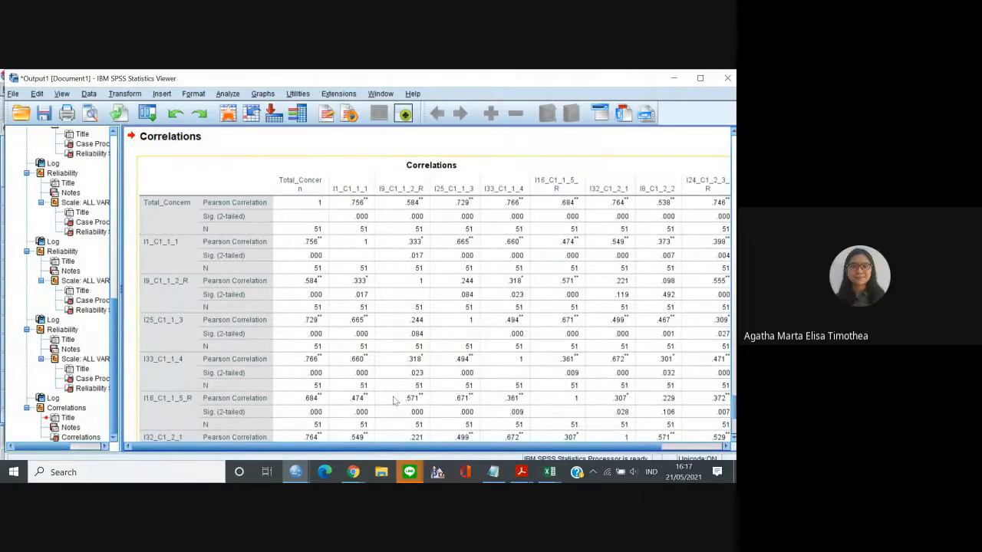
left_click_drag(259, 448, 343, 451)
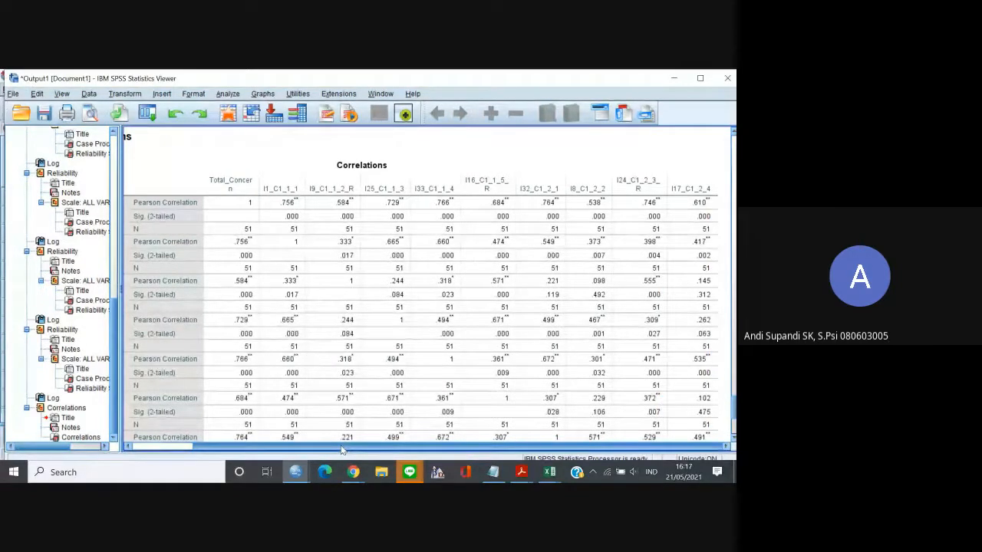
left_click_drag(343, 451, 257, 444)
left_click(259, 444)
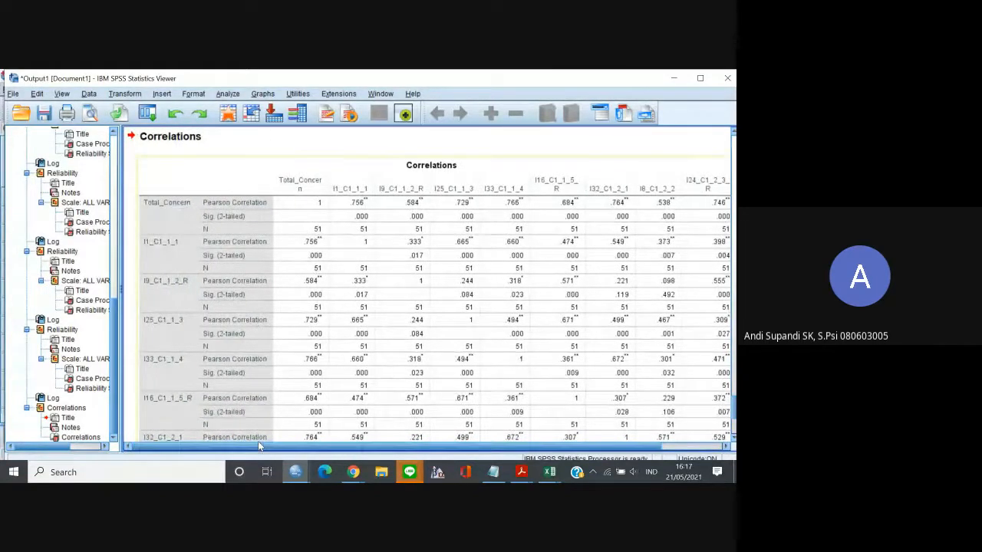
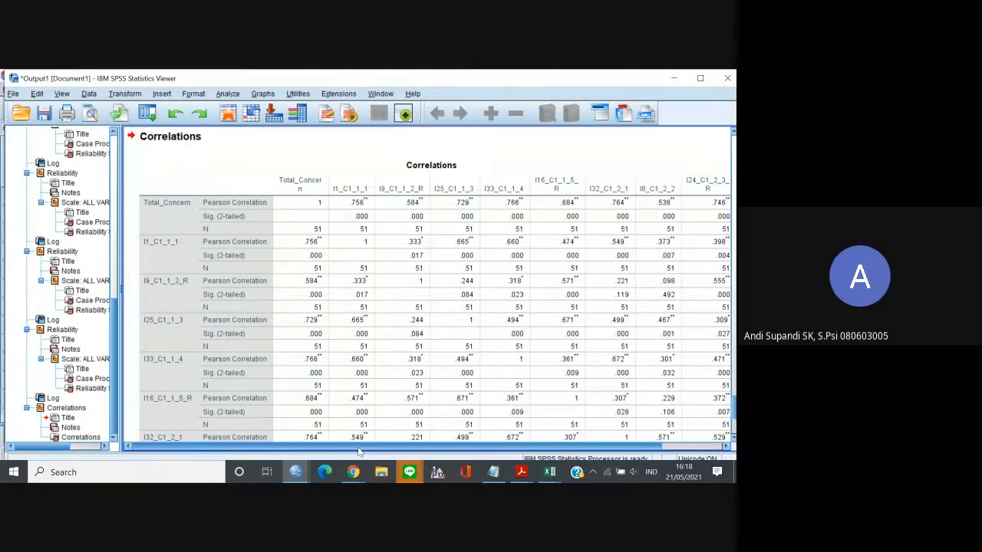
Copy the Correlations table from the output in Excel Worksheet (BIFF) format.
left_click(353, 474)
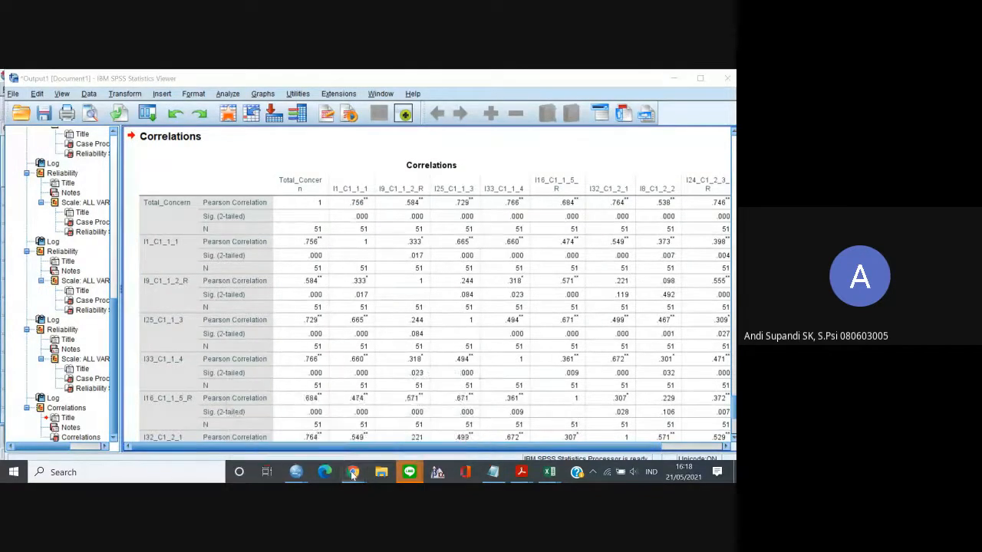
left_click(404, 352)
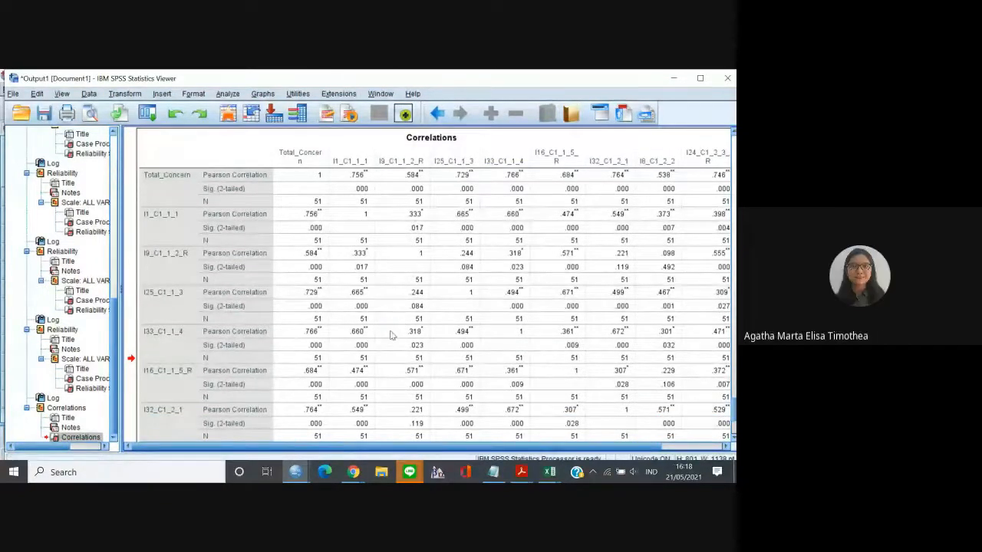
left_click(411, 474)
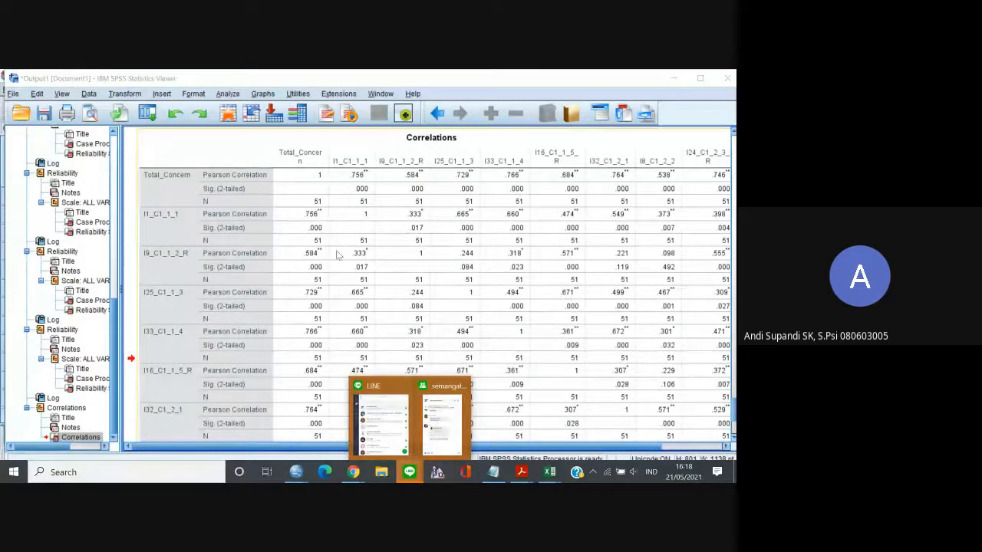
right_click(309, 221)
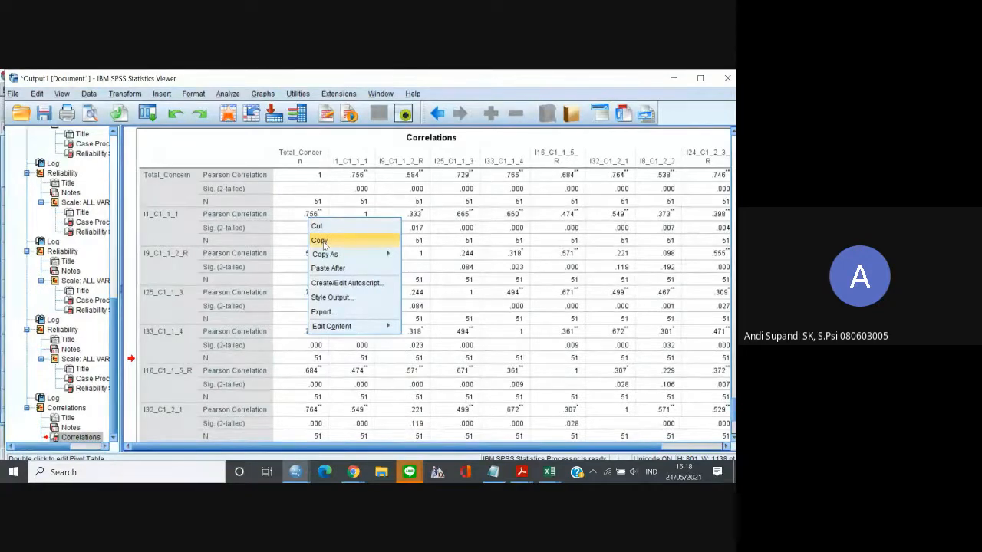
left_click(319, 241)
right_click(318, 142)
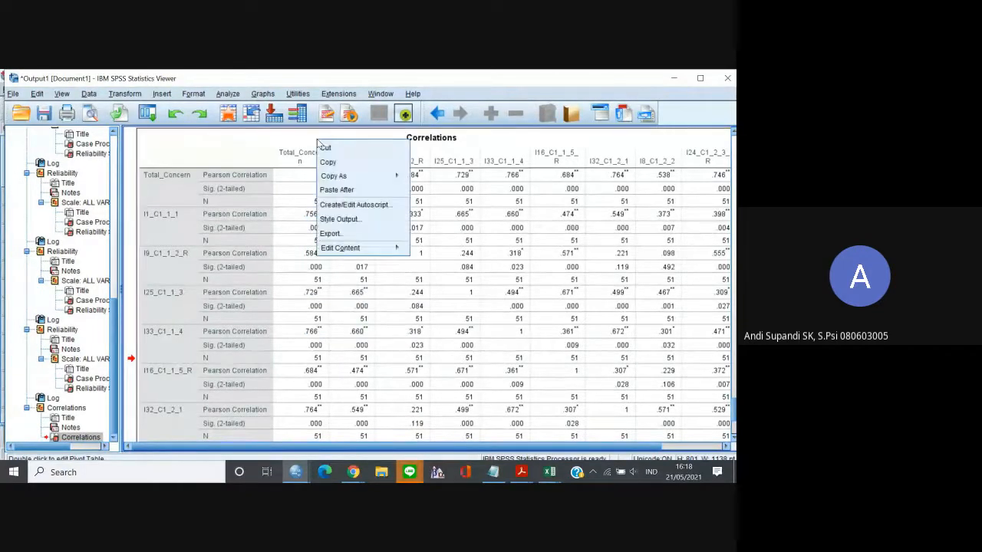
mouse_move(394, 175)
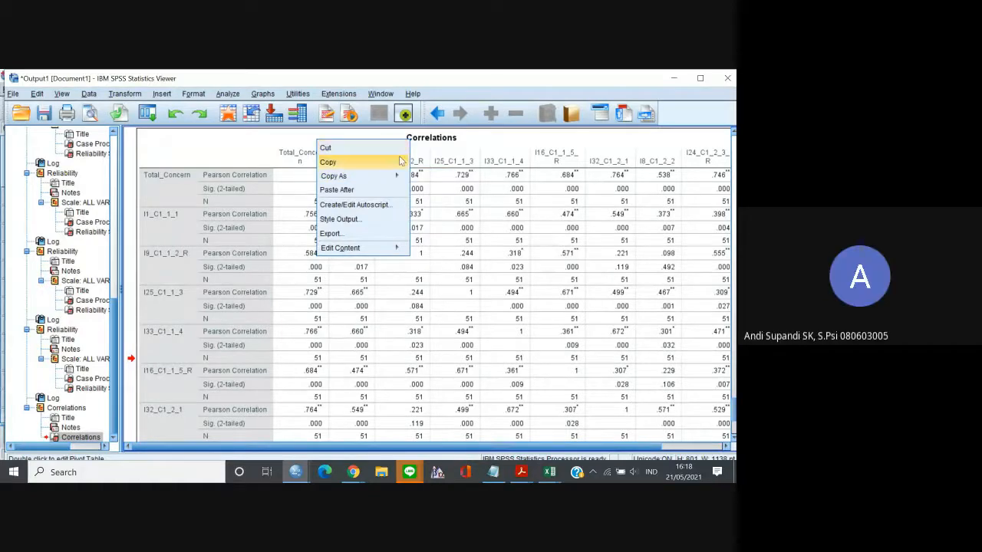
left_click(400, 161)
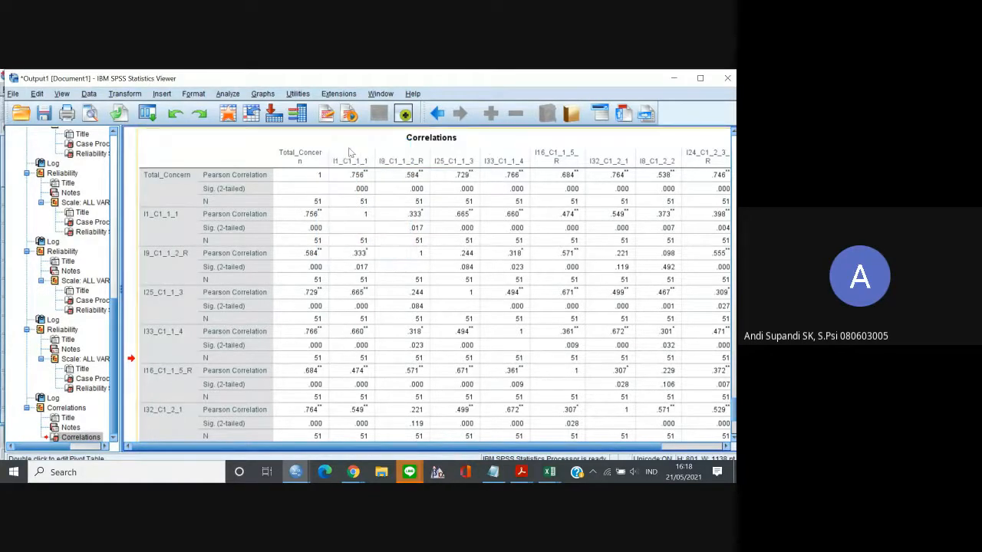
right_click(349, 152)
mouse_move(387, 184)
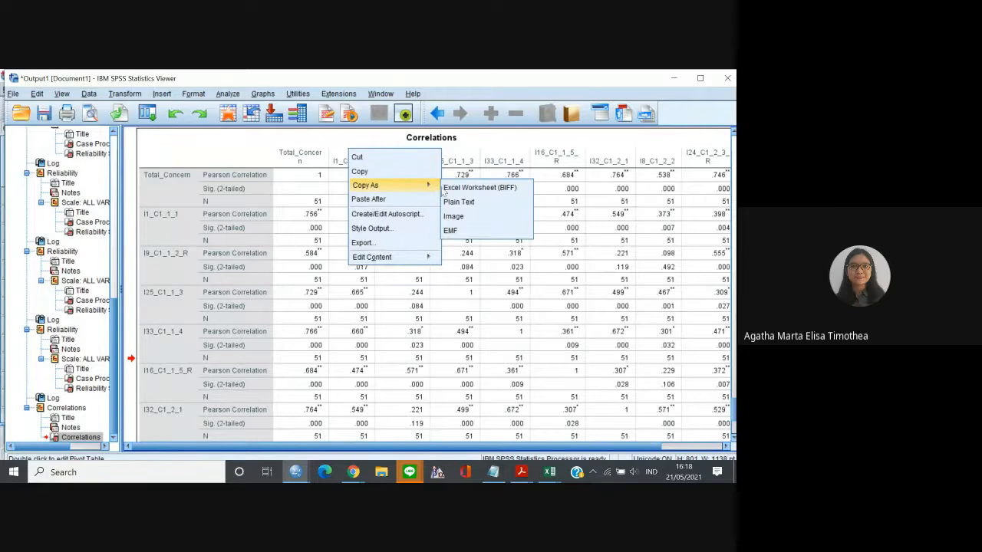
left_click(458, 190)
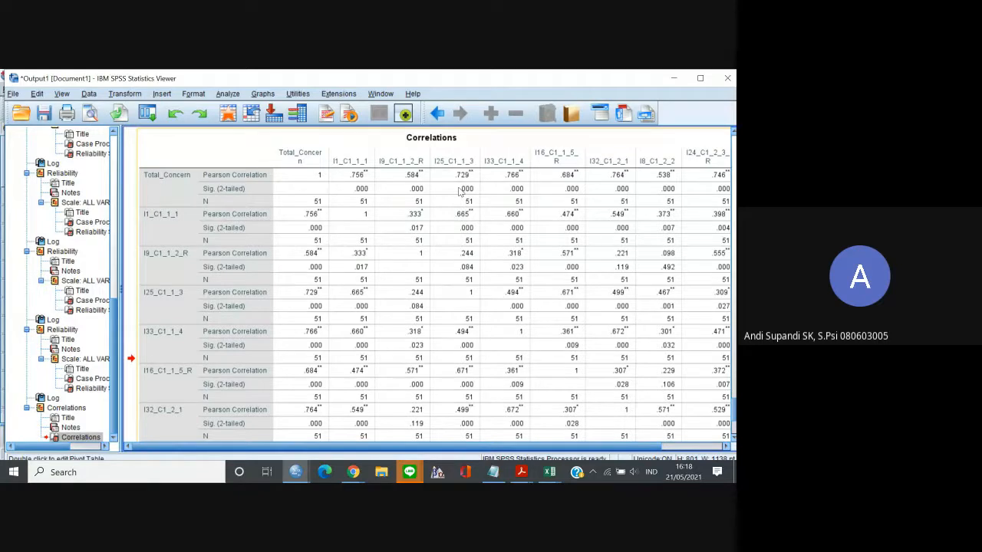
Switch to the Excel workbook "Survei Perencanaan Masa Depan (Responses) (1)" and add a blank worksheet after the Data sheet.
left_click(354, 473)
mouse_move(549, 472)
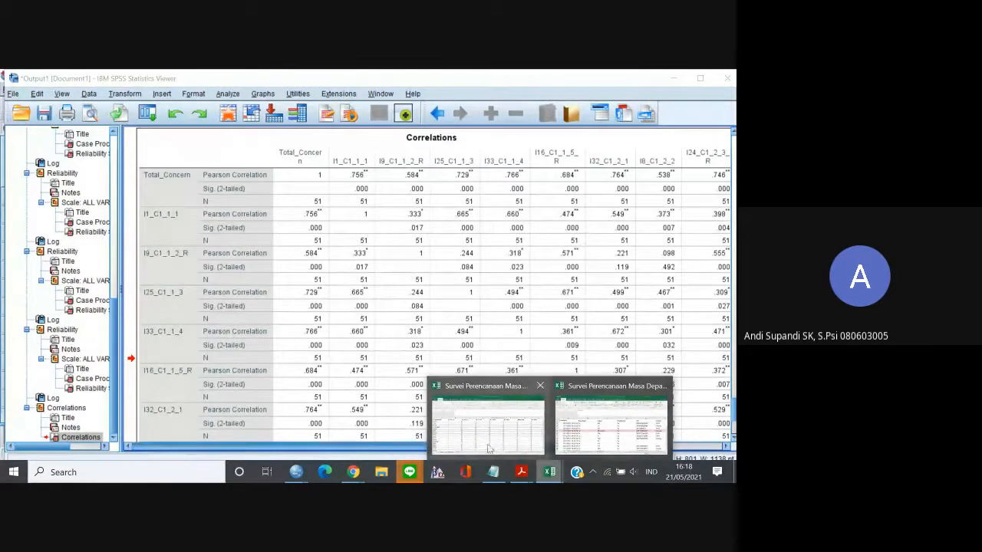
mouse_move(570, 443)
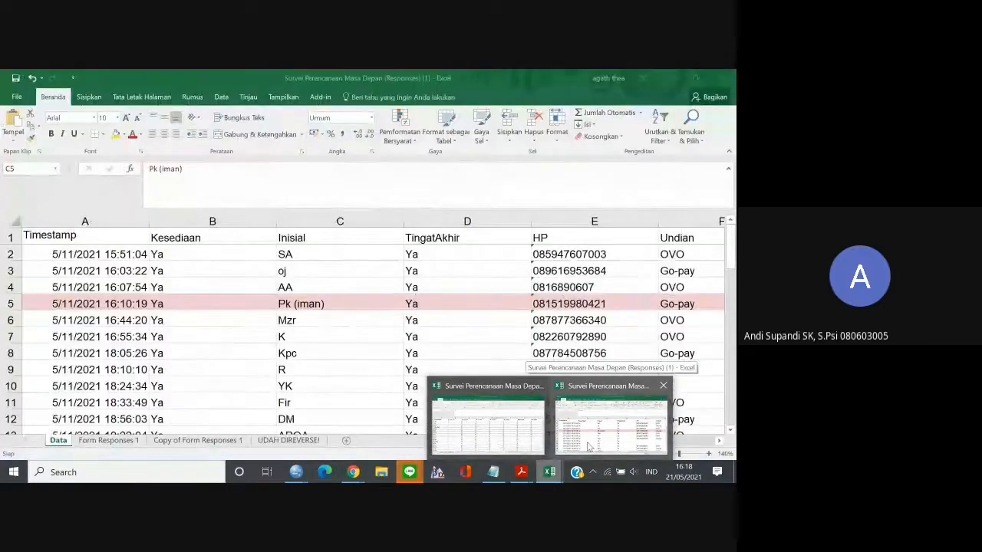
left_click(587, 446)
left_click(346, 441)
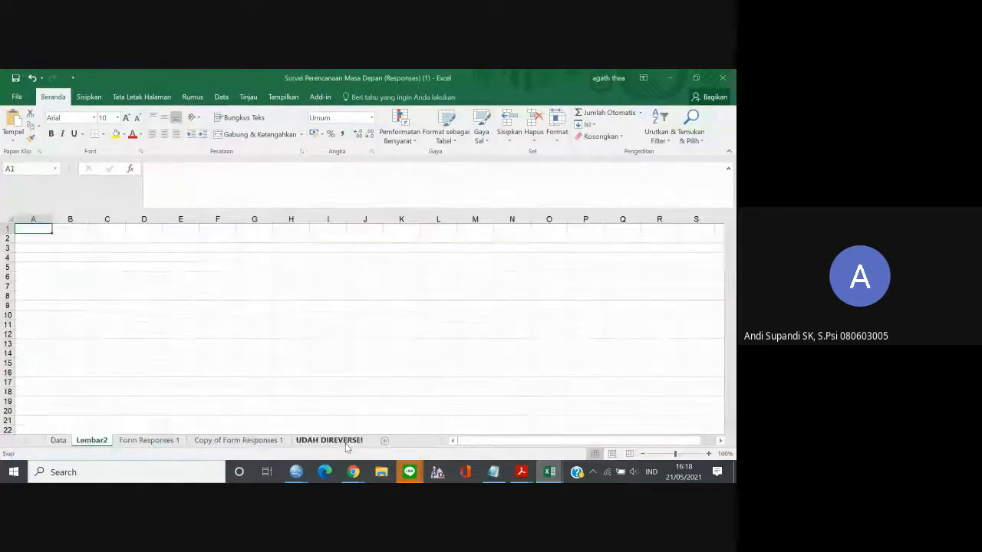
Try to rename the new worksheet using the text "CRI".
double_click(95, 441)
key("Return")
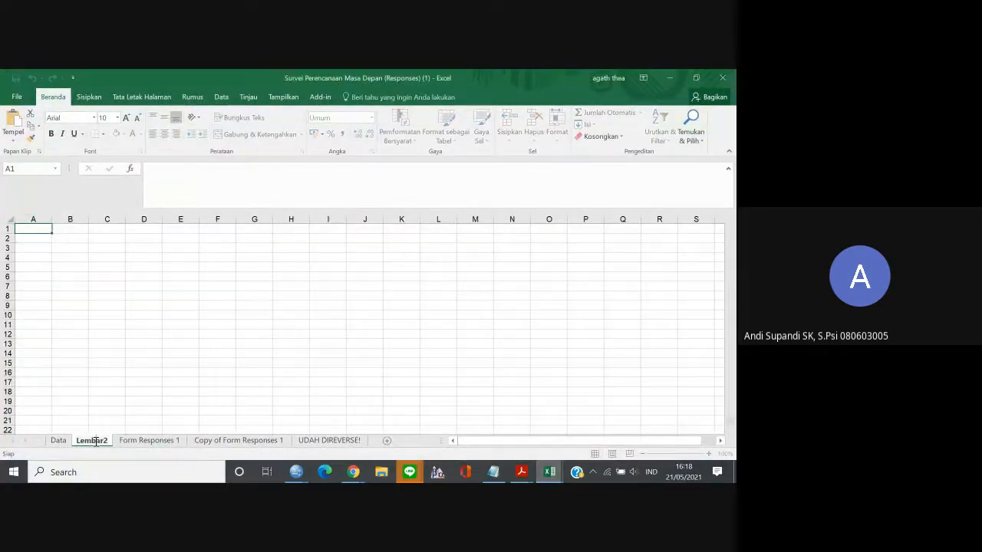
type("CRI")
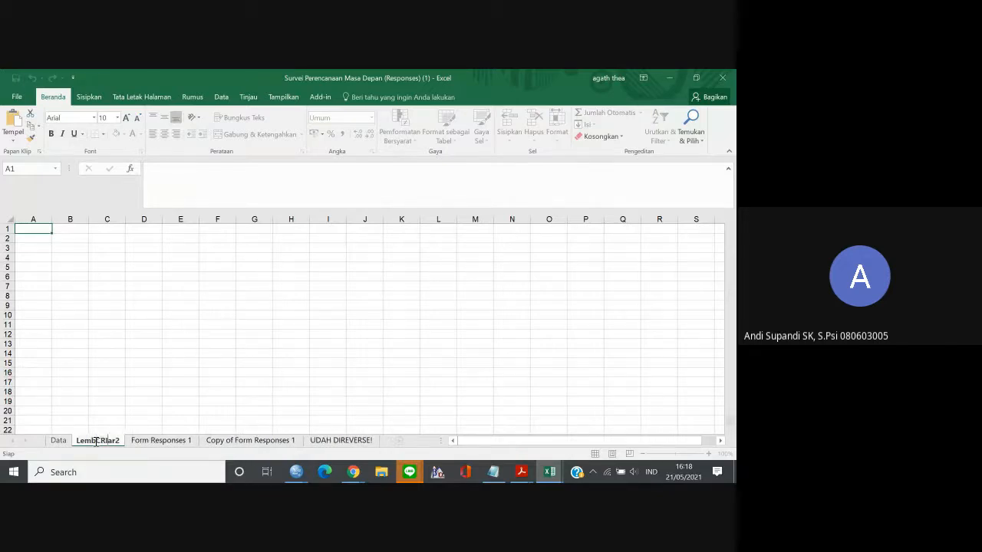
left_click(66, 245)
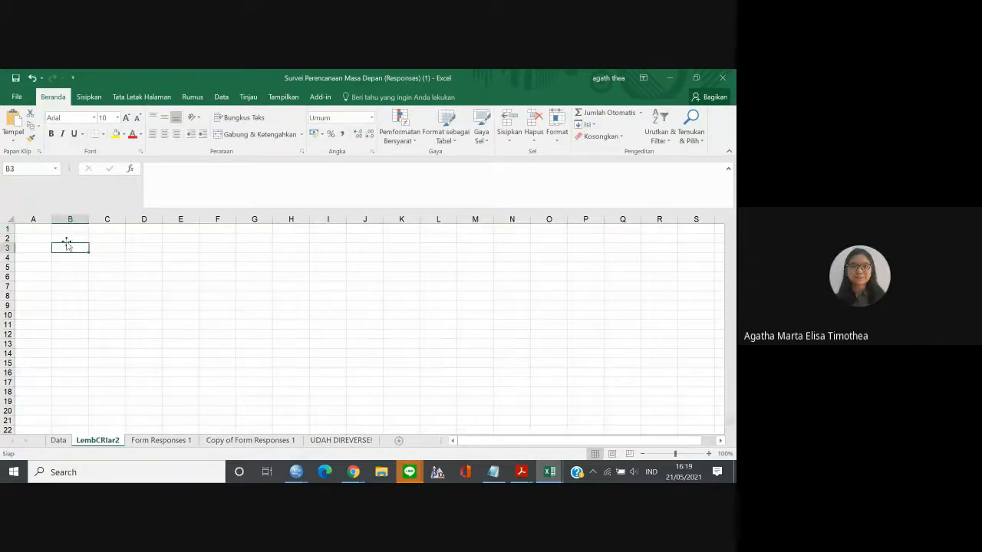
Paste the copied Correlations table into the new worksheet starting at cell B2.
left_click(65, 238)
key("ctrl+v")
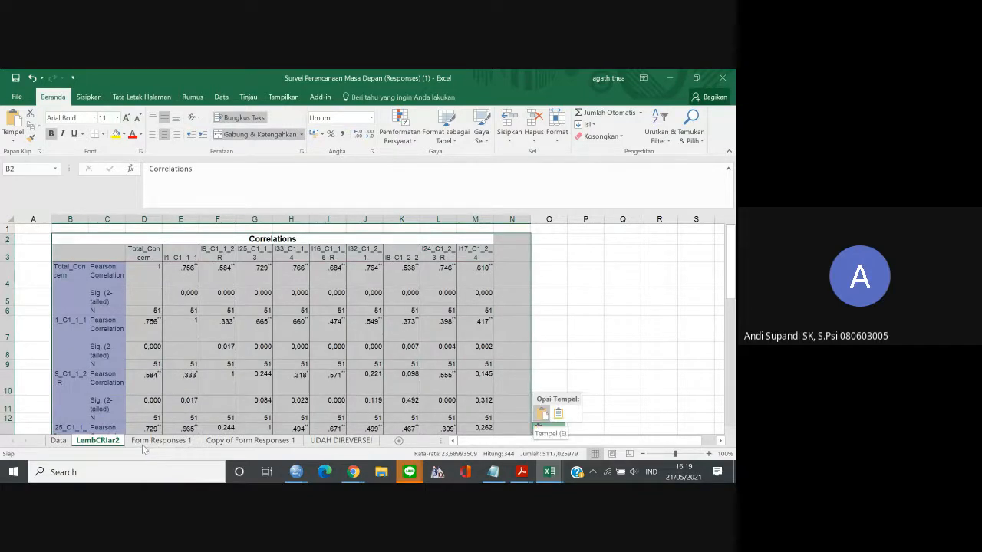
left_click(217, 418)
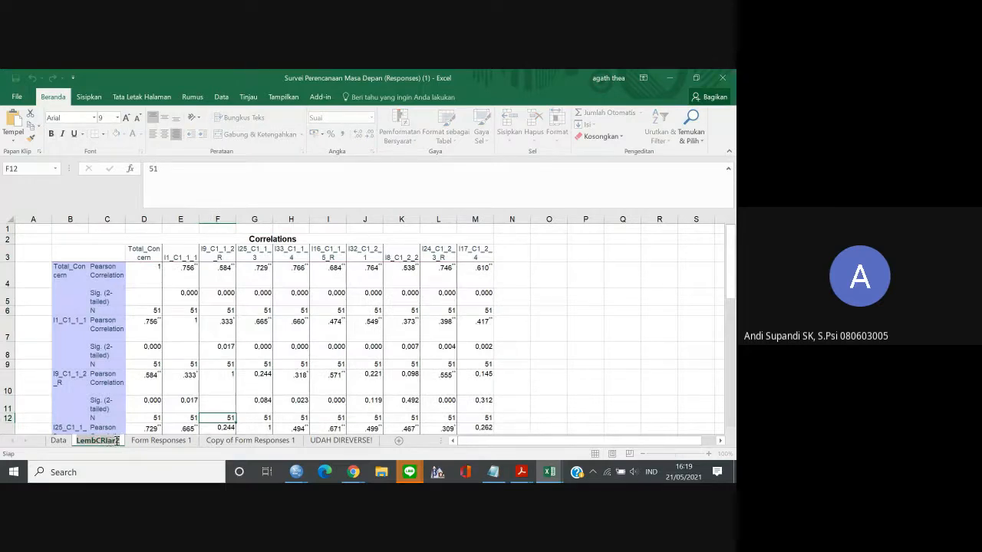
Rename the worksheet holding the pasted correlations as "Rid".
type("C")
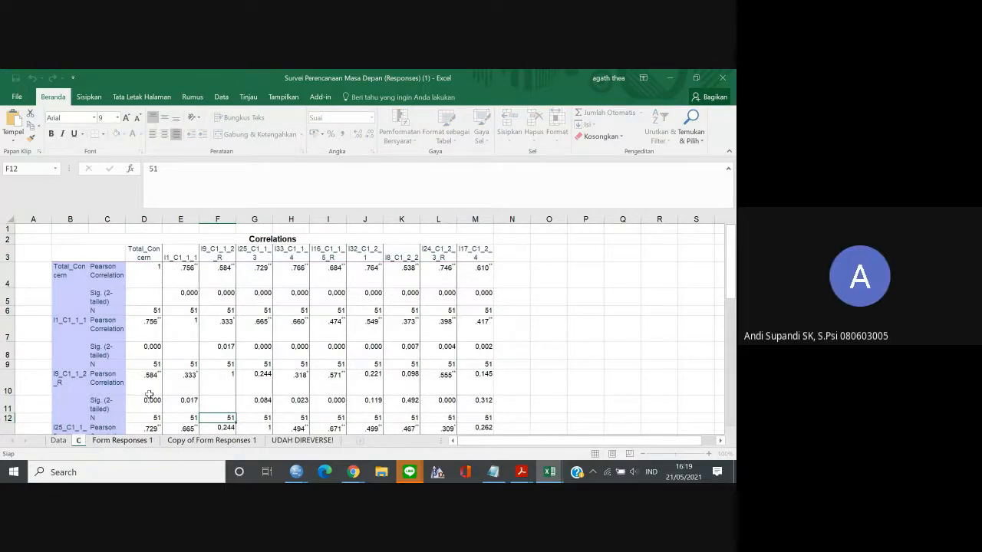
key("BackSpace")
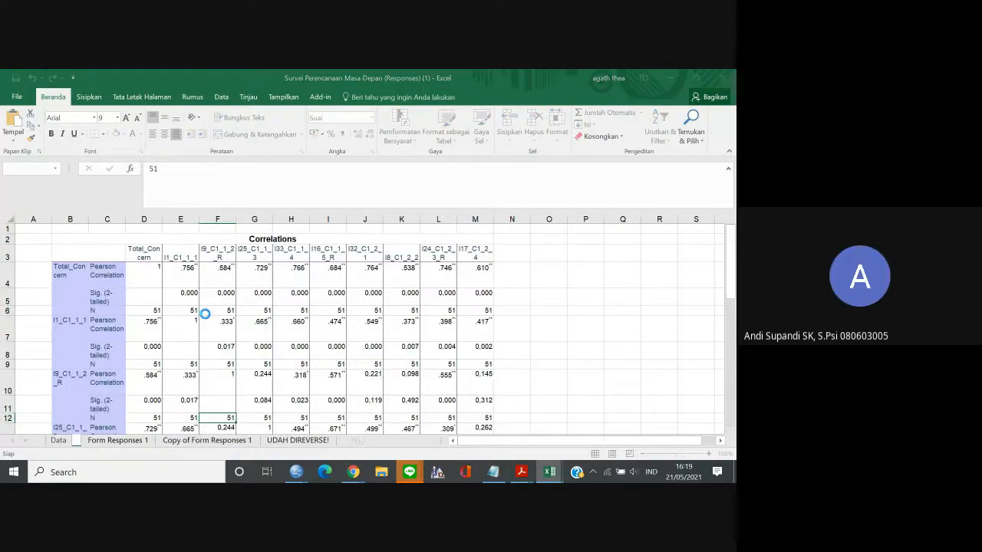
left_click(204, 314)
left_click(485, 231)
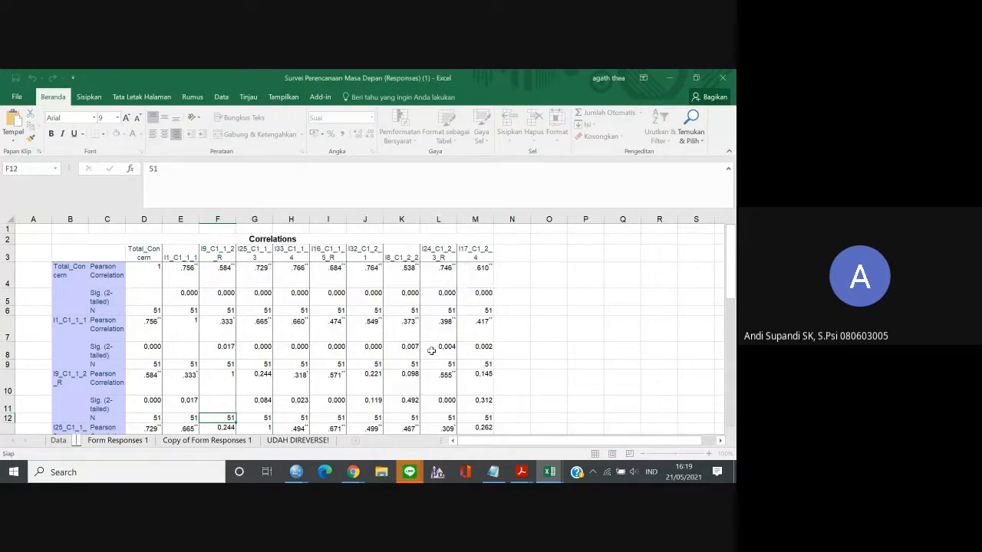
left_click(619, 379)
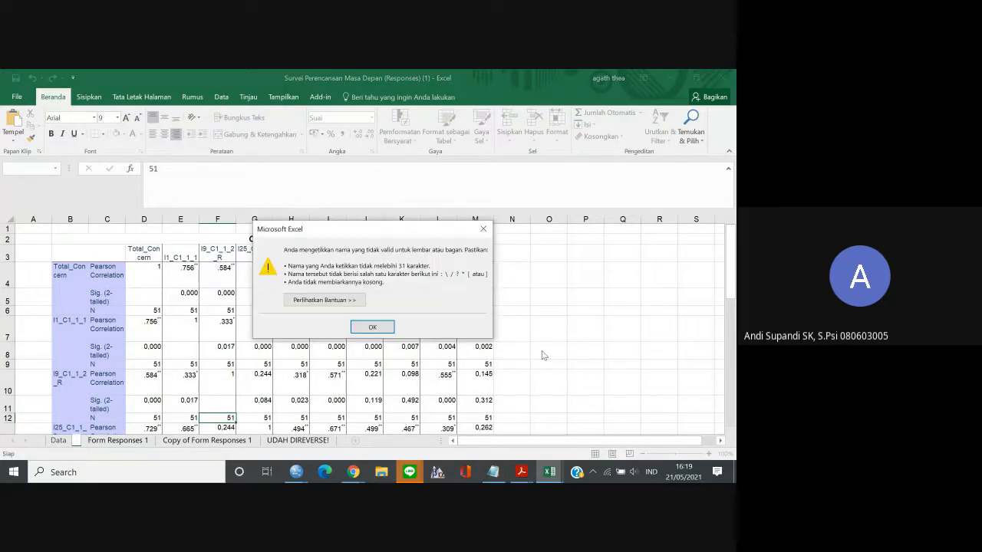
left_click(383, 326)
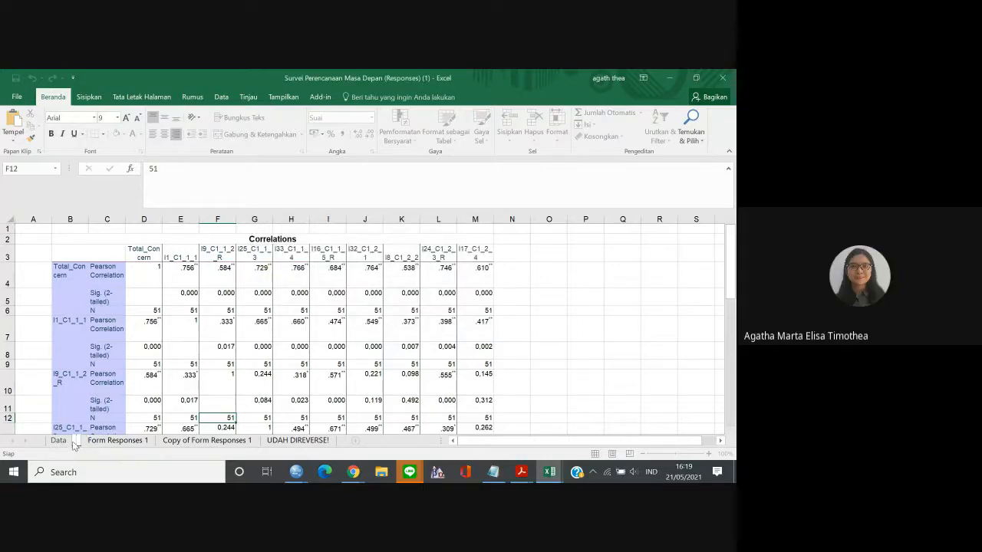
type("Rid")
key("Return")
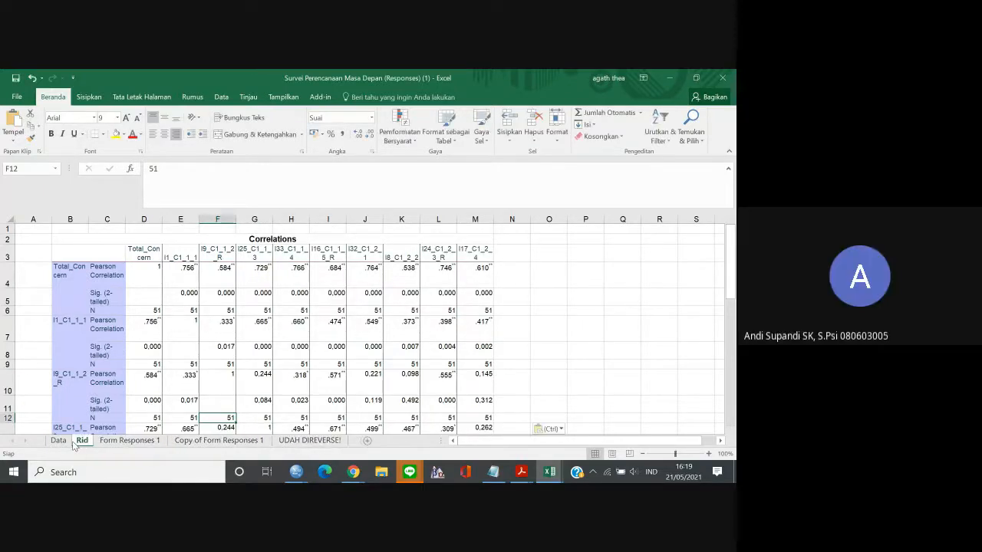
Enlarge the Rid worksheet to 170% and examine the beginning of the pasted correlation table.
left_click(709, 454)
left_click(709, 454)
left_click(709, 454)
left_click(709, 455)
left_click(710, 454)
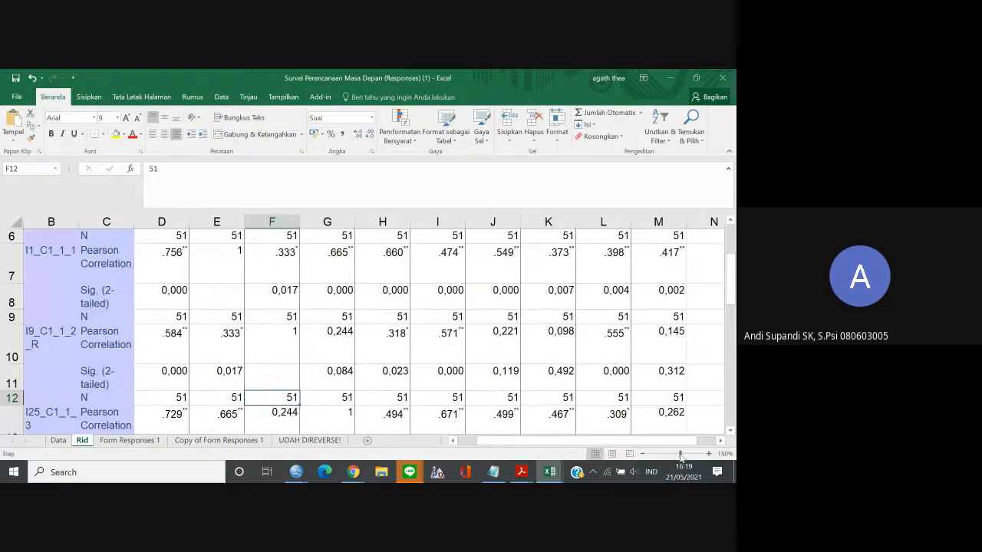
mouse_move(677, 441)
left_mouse_down()
mouse_move(655, 445)
mouse_move(664, 443)
left_mouse_up()
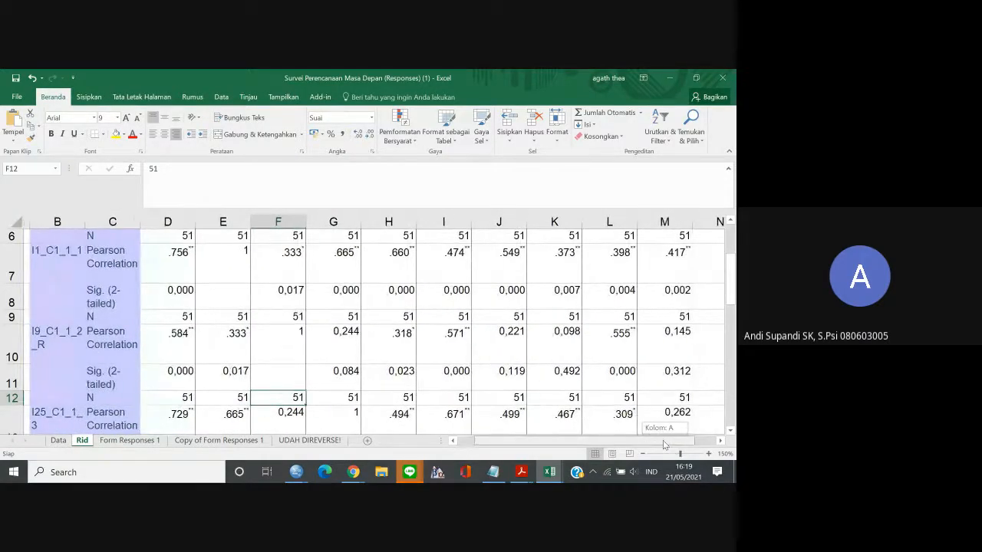
left_click_drag(733, 282, 731, 257)
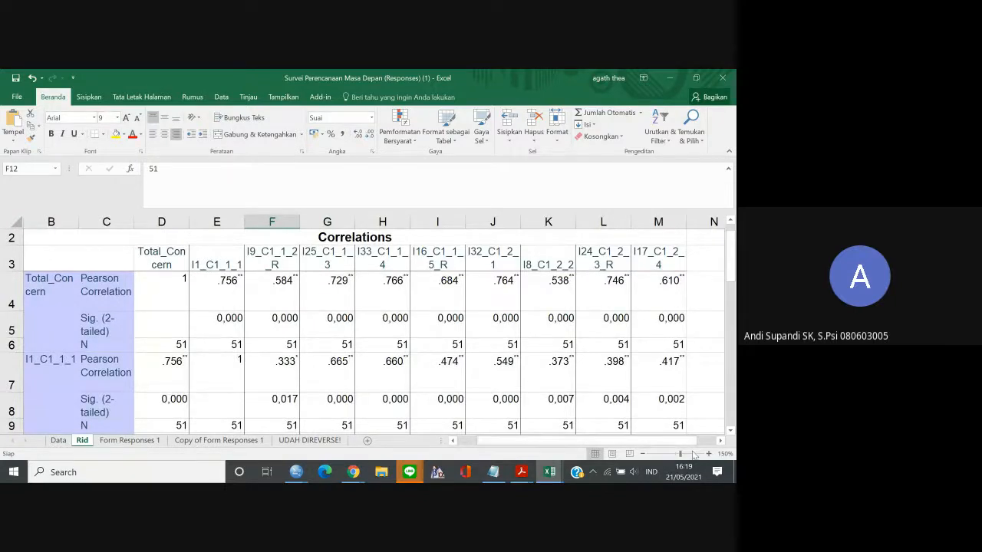
left_click(709, 454)
left_click(708, 454)
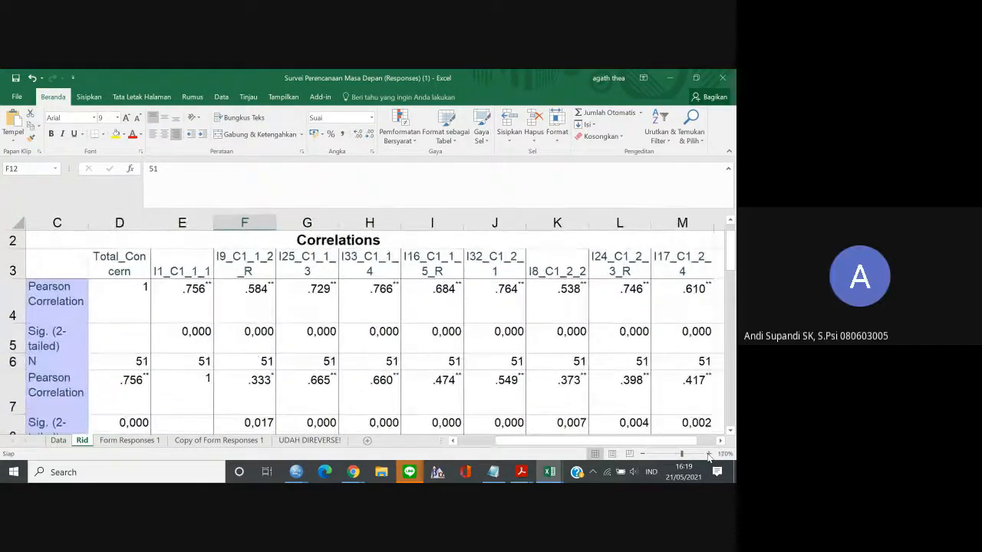
mouse_move(524, 444)
left_mouse_down()
mouse_move(493, 444)
mouse_move(506, 442)
left_mouse_up()
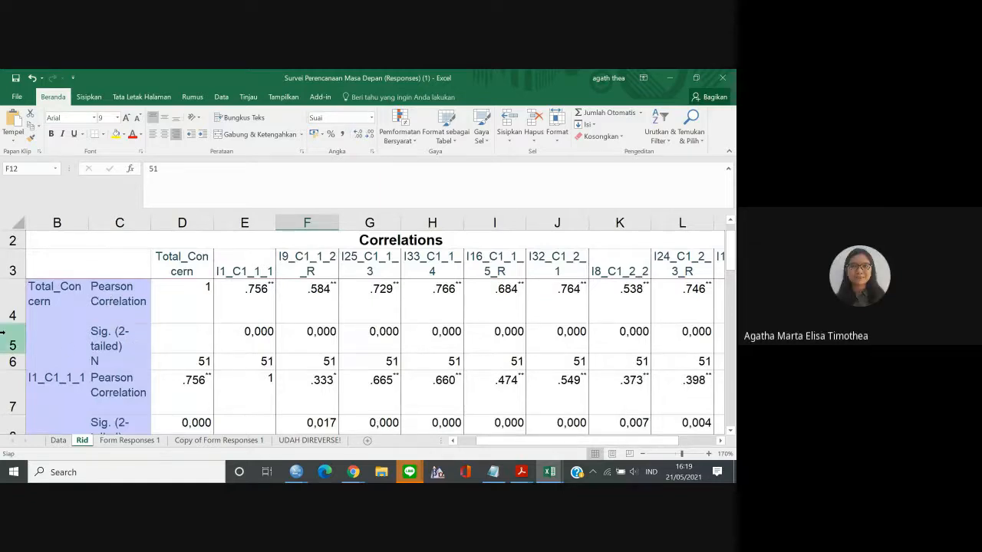
Delete rows 1 and 2, containing the blank row and the "Correlations" title, from the Rid sheet.
left_click(18, 236)
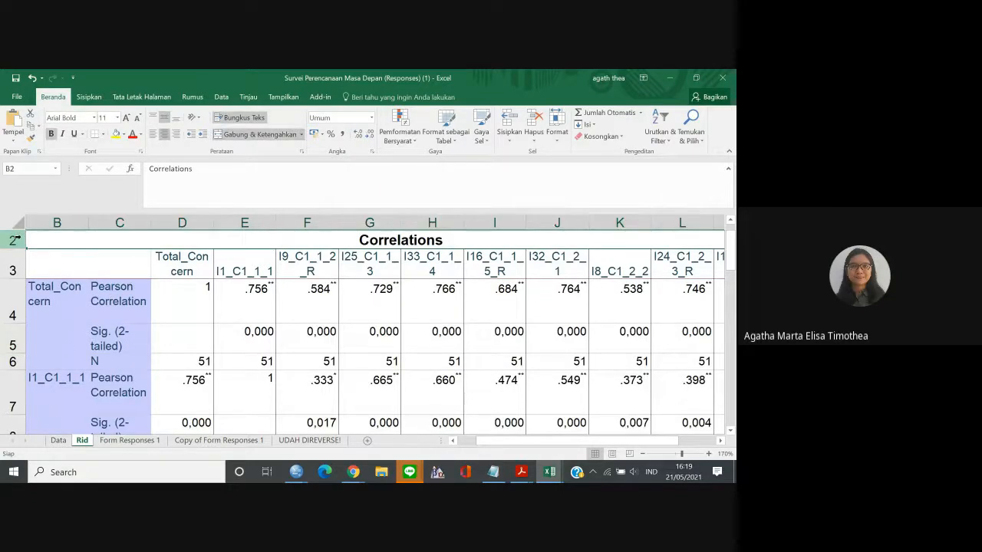
key("Up")
key("Left")
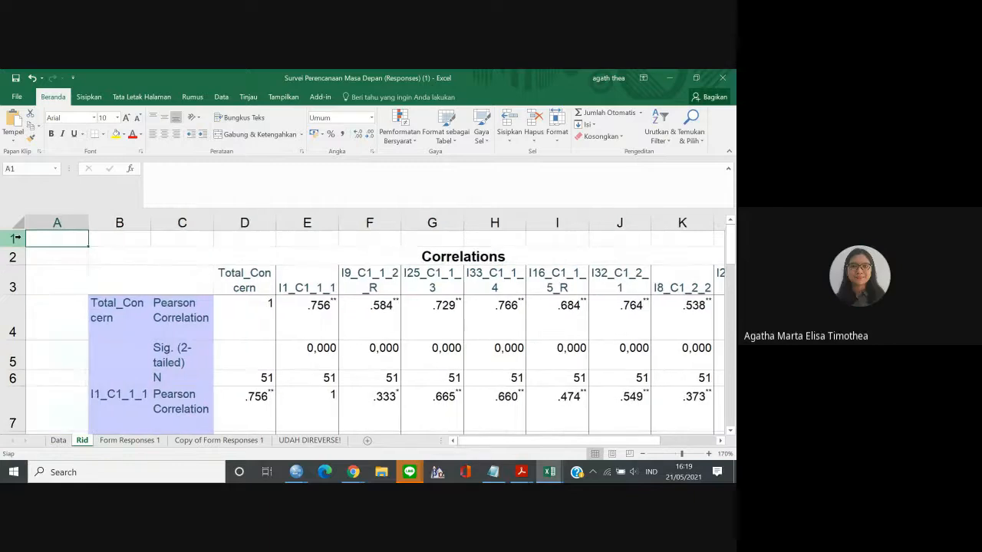
left_click_drag(18, 238, 13, 257)
right_click(15, 257)
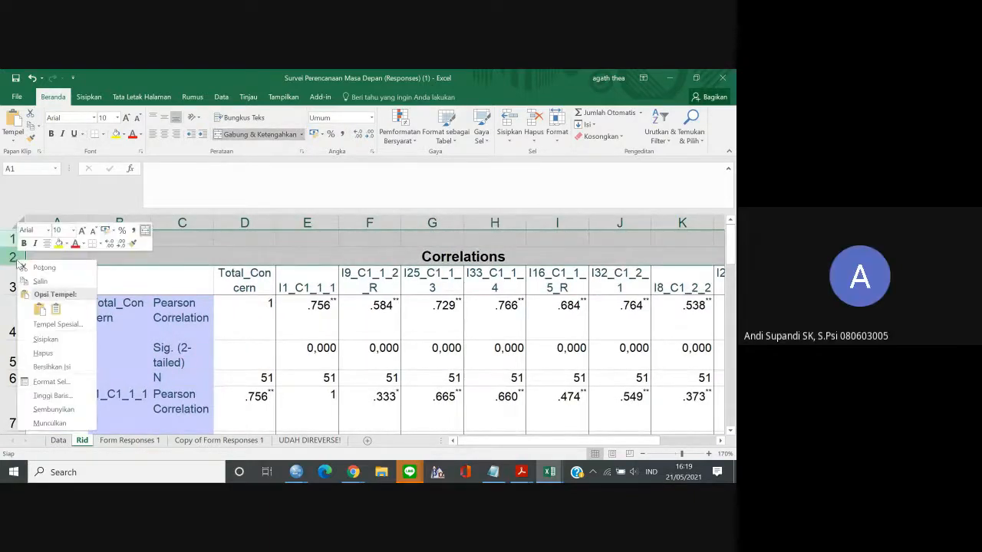
left_click(61, 352)
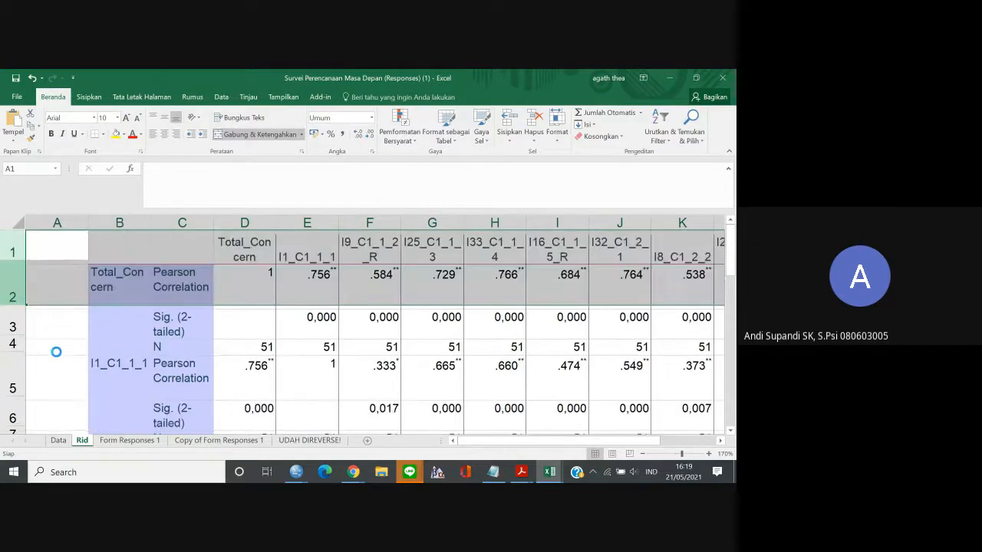
Delete the empty column A so the correlation table starts in the sheet's first column.
left_click(207, 298)
key("Left")
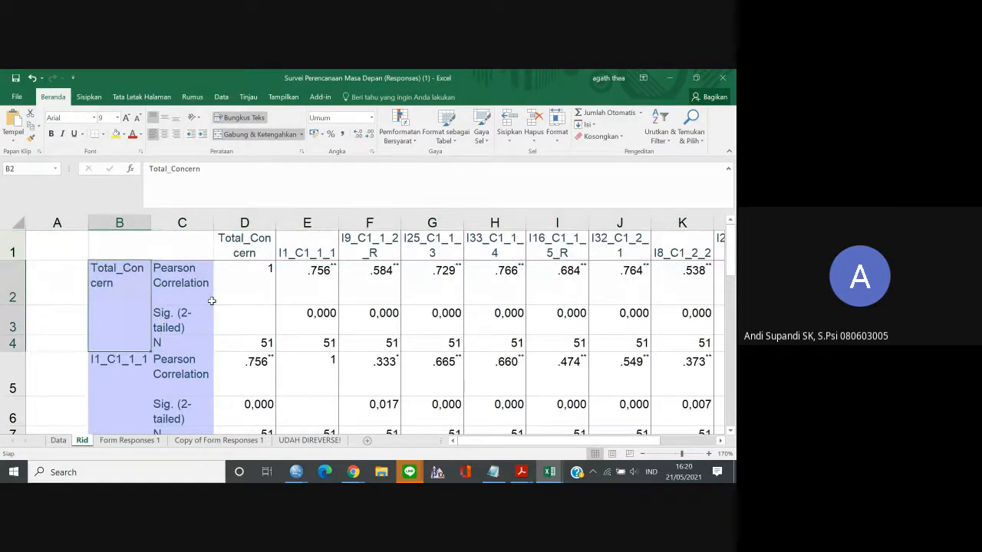
left_click(66, 222)
right_click(66, 220)
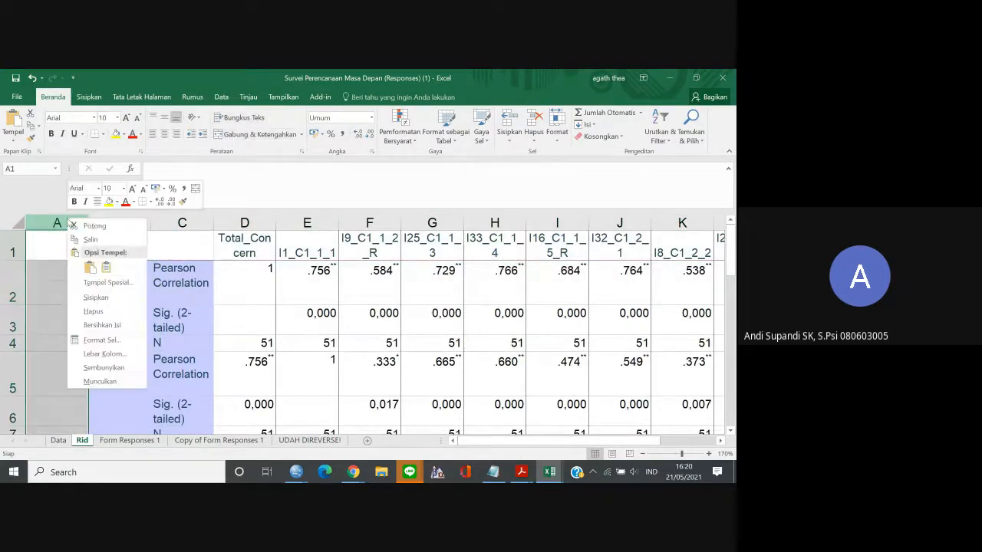
left_click(107, 312)
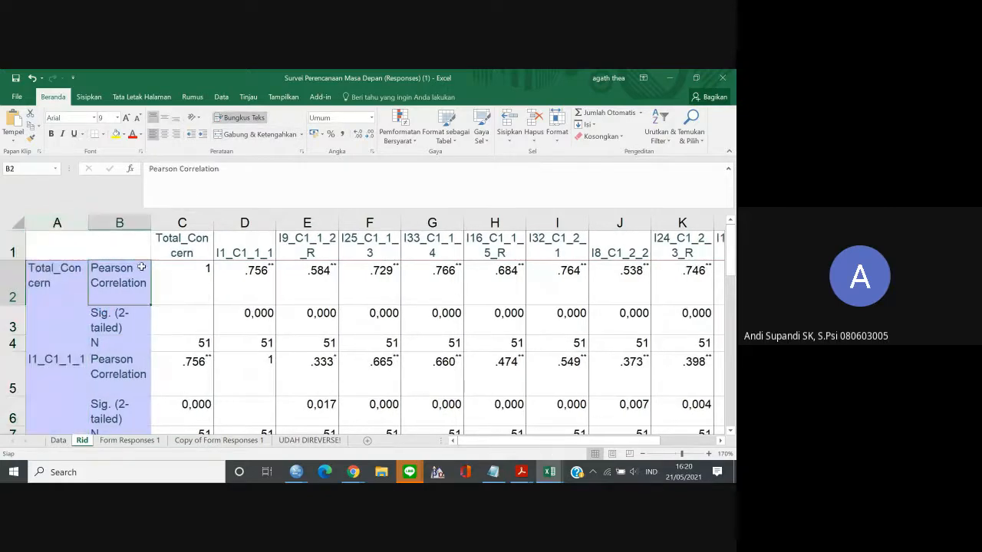
left_click(91, 240)
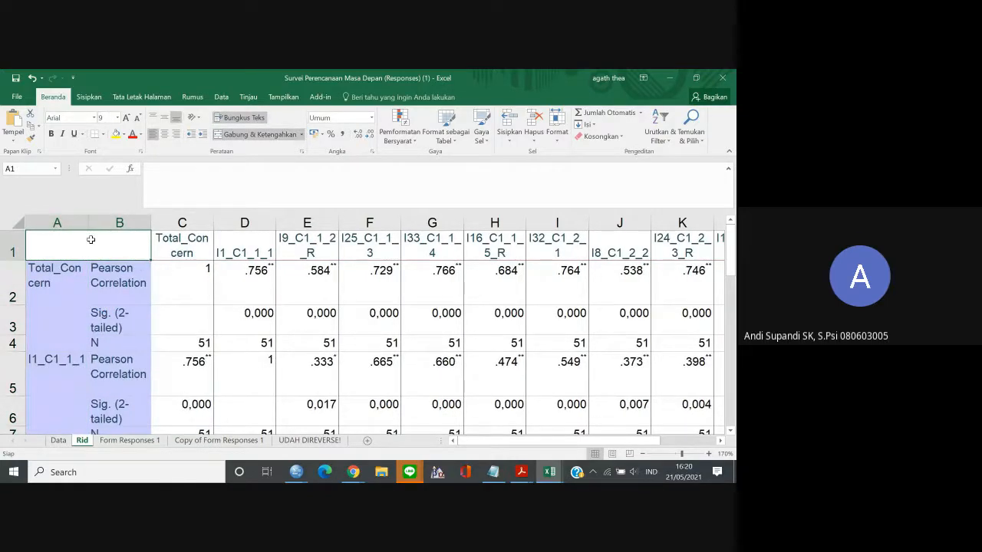
key("Return")
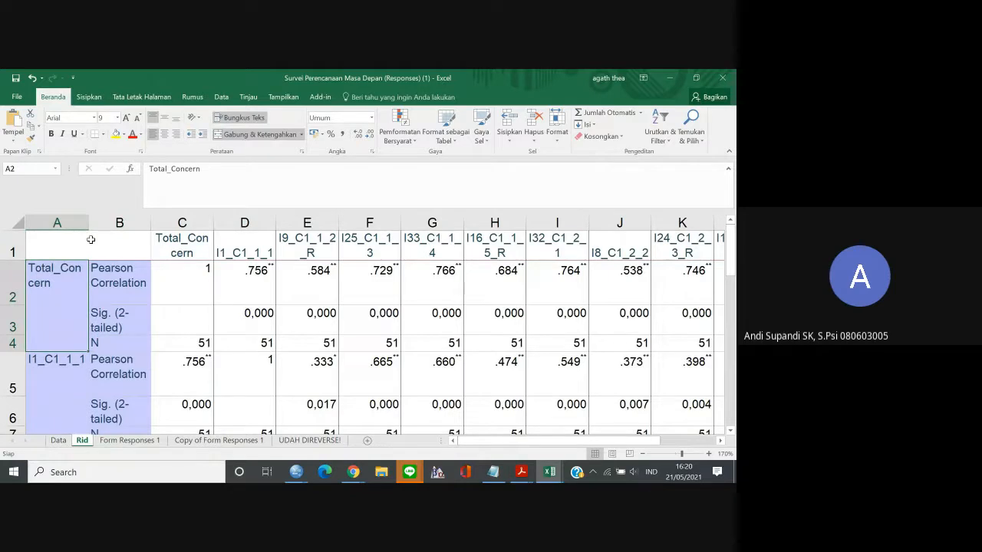
key("Right")
key("Right")
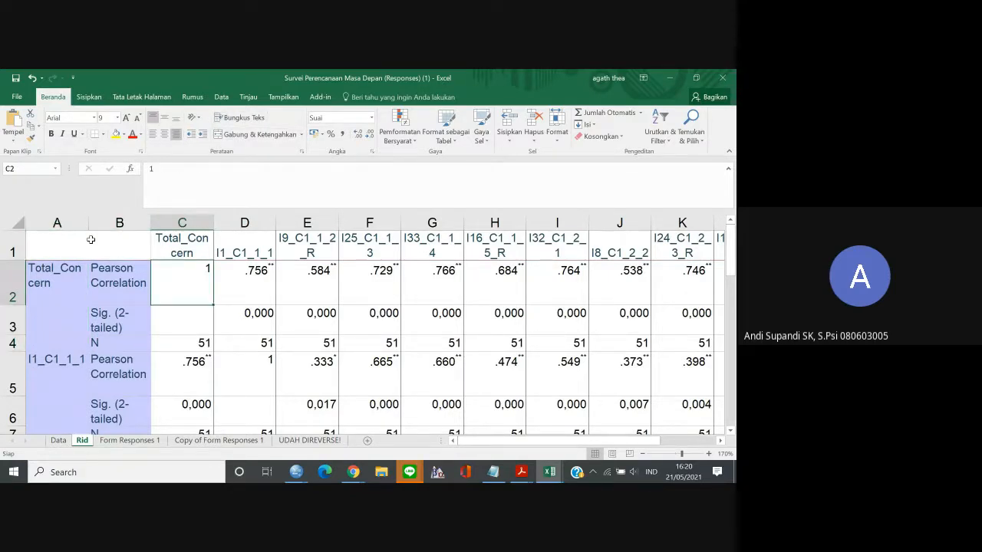
key("Up")
key("Down")
key("Up")
key("Down")
left_click(3, 283)
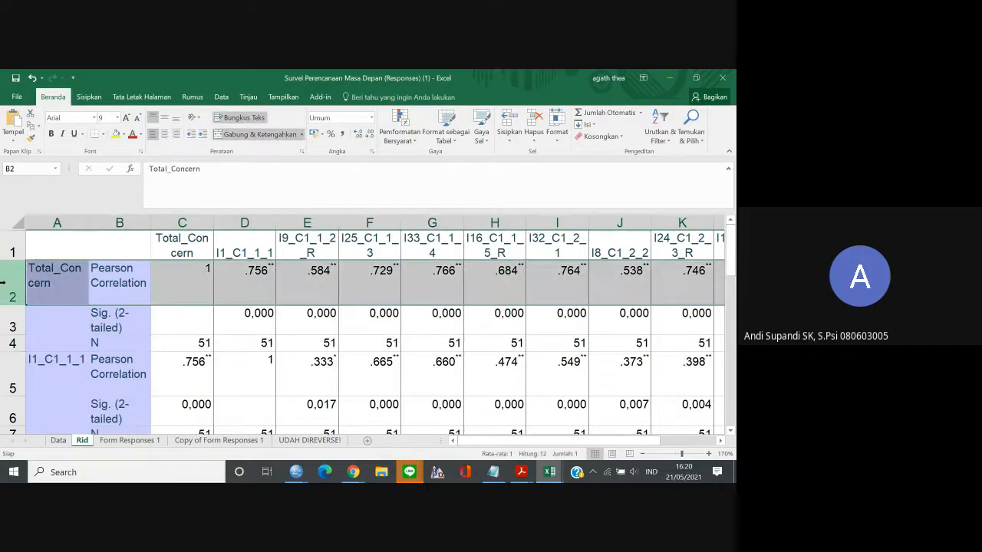
right_click(4, 283)
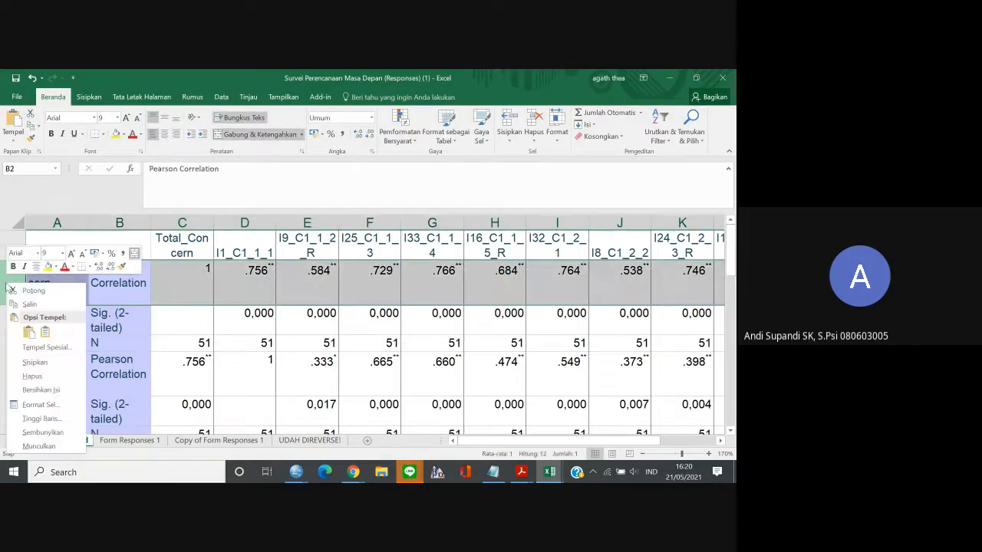
left_click(219, 285)
left_click(197, 283)
Copy the Pearson correlations of Total_Concern with the nine items, cells D2 to L2 of the Rid sheet.
left_click(242, 283)
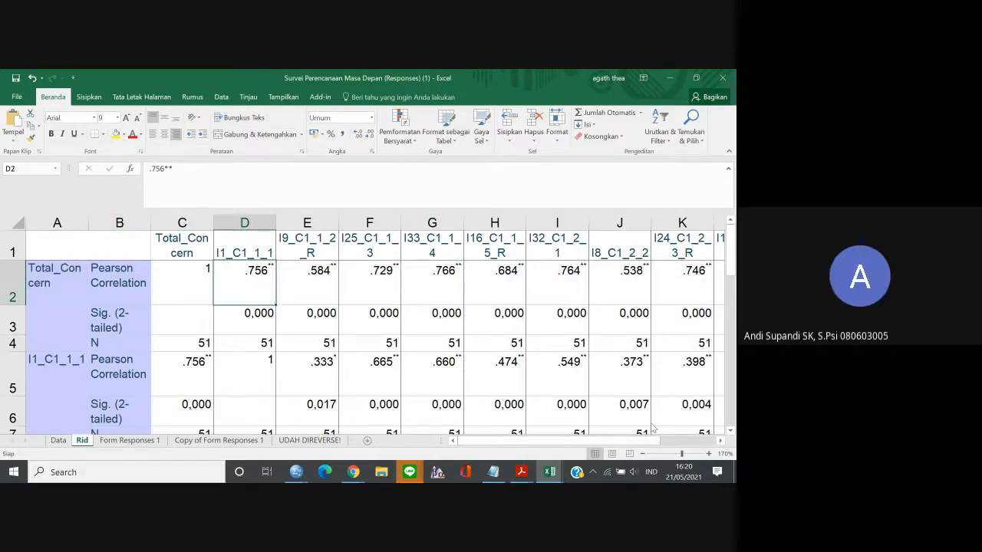
left_click_drag(622, 441, 508, 440)
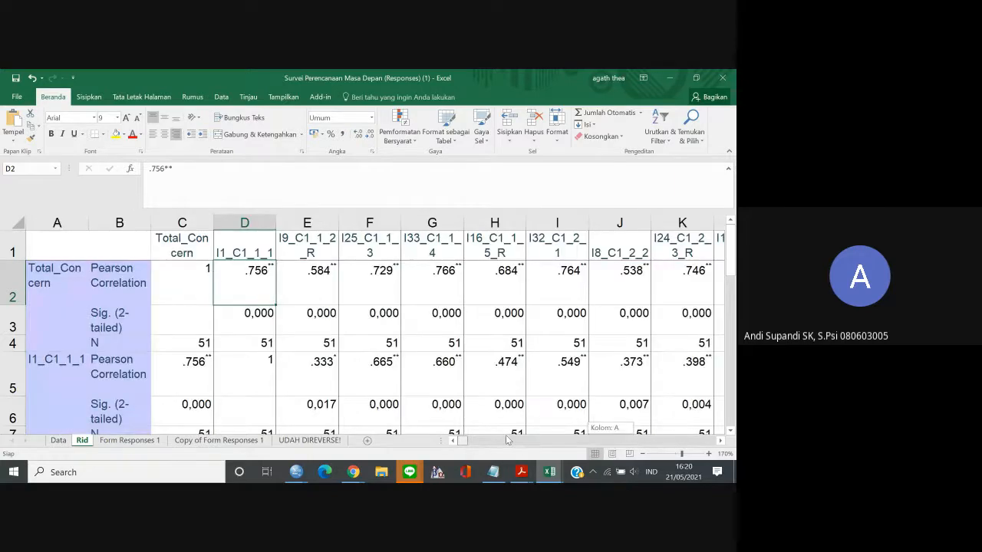
left_click(675, 276, "shift")
scroll(674, 277, "right", 2)
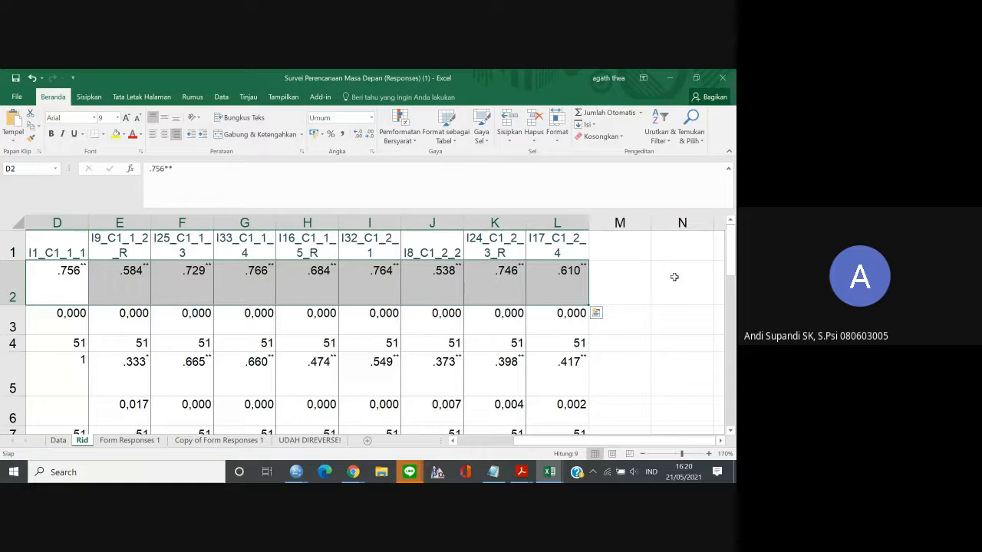
key("ctrl+c")
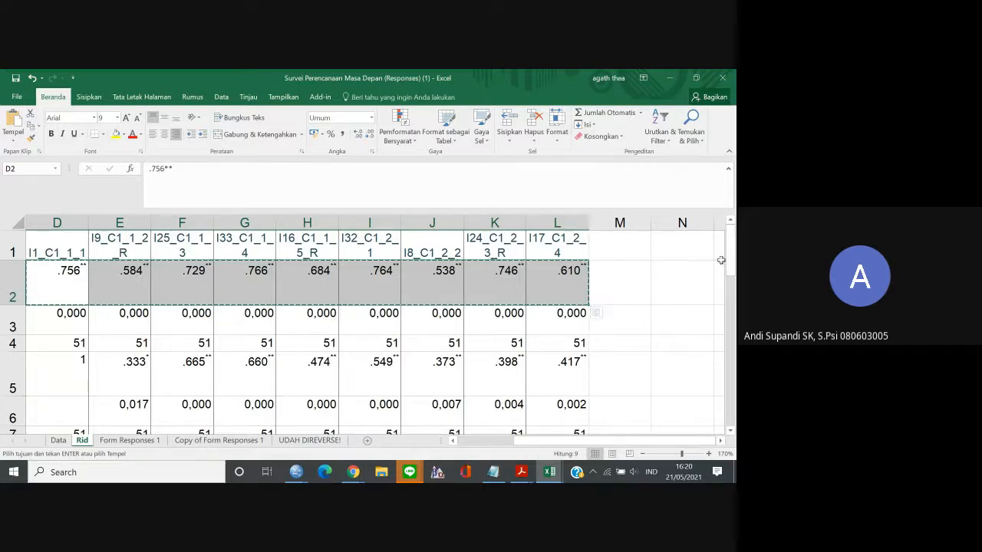
Paste the copied correlation row transposed as a column starting at cell N2.
left_click(685, 275)
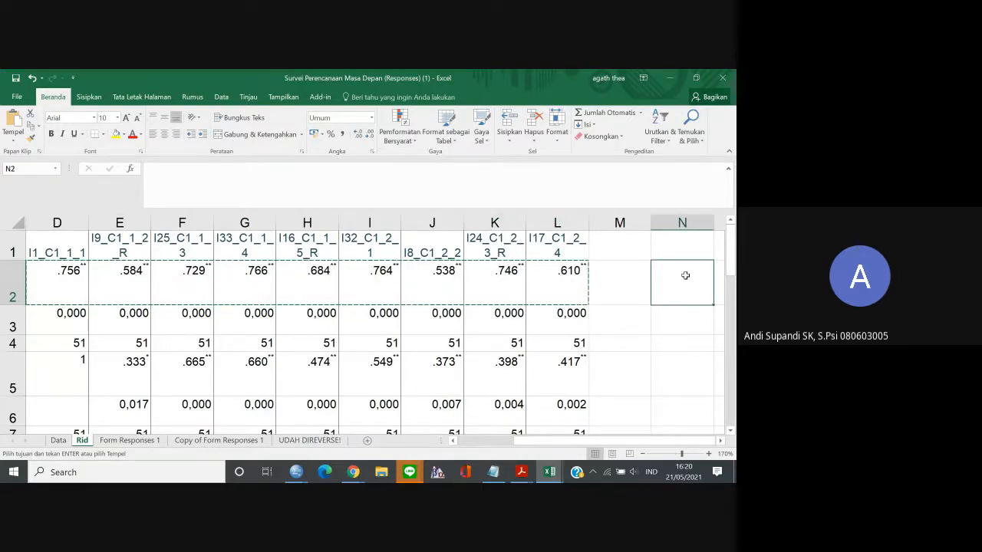
right_click(686, 278)
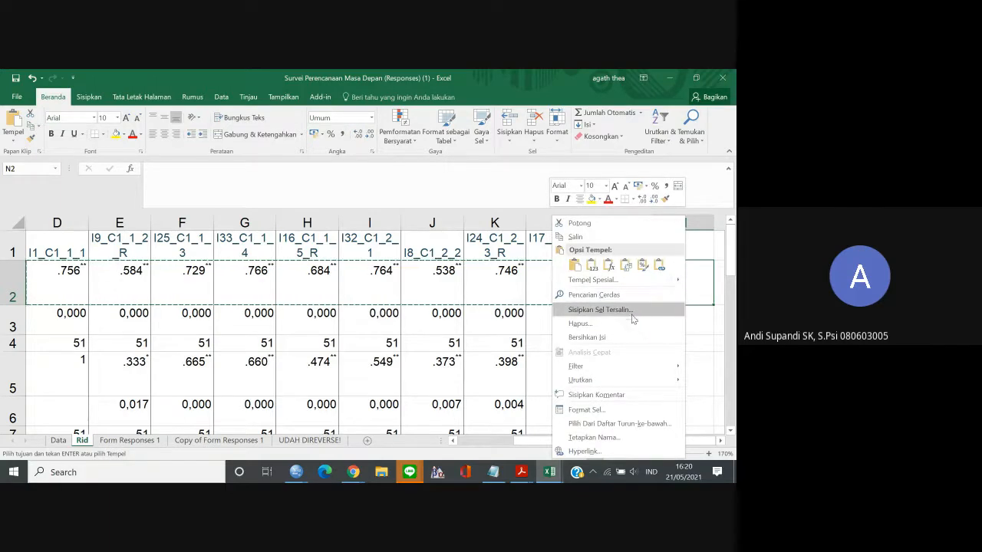
left_click(700, 294)
right_click(710, 294)
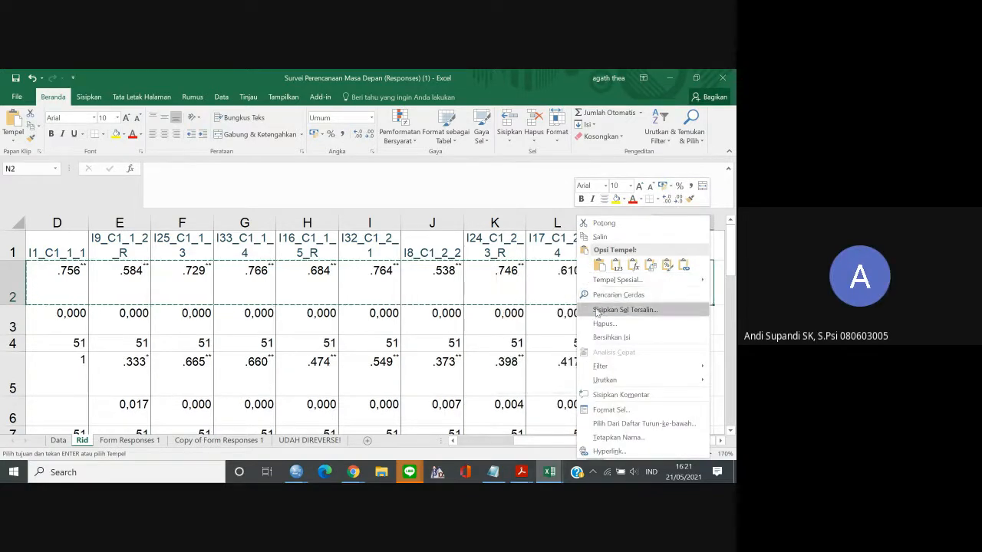
mouse_move(618, 279)
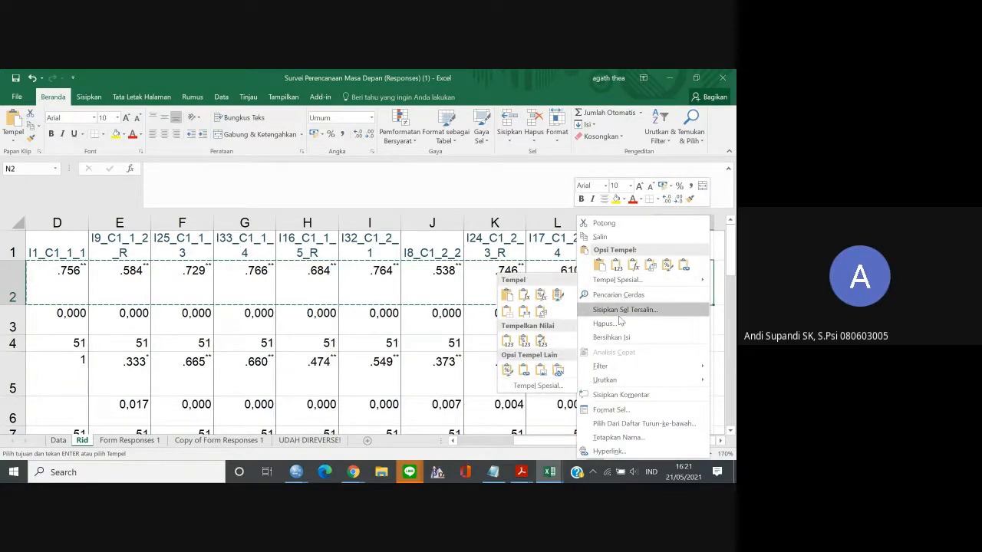
left_click(541, 312)
Copy the transposed correlation column, cells N2 to N10.
key("Down")
key("Down")
key("Down")
key("Down")
key("Down")
key("Down")
key("Down")
key("Down")
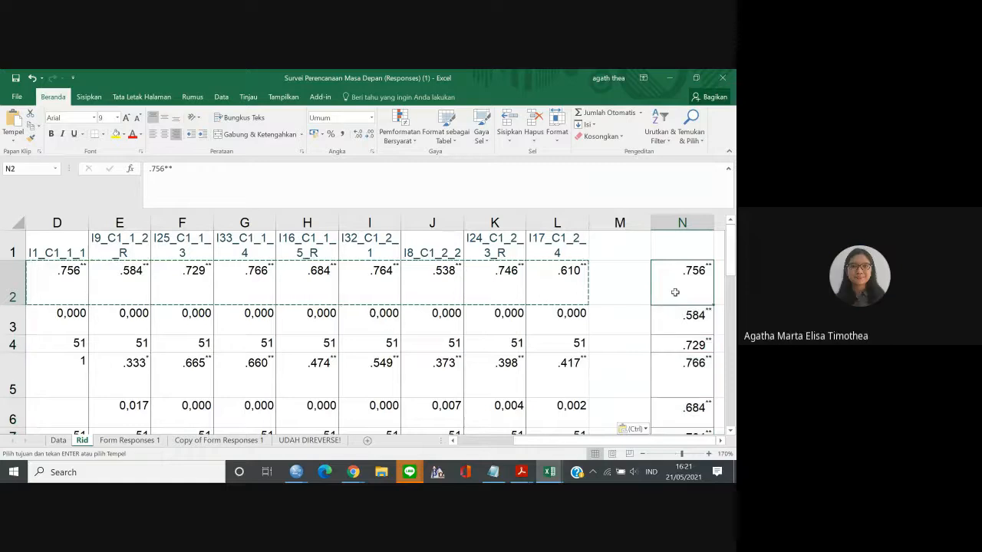
key("Down")
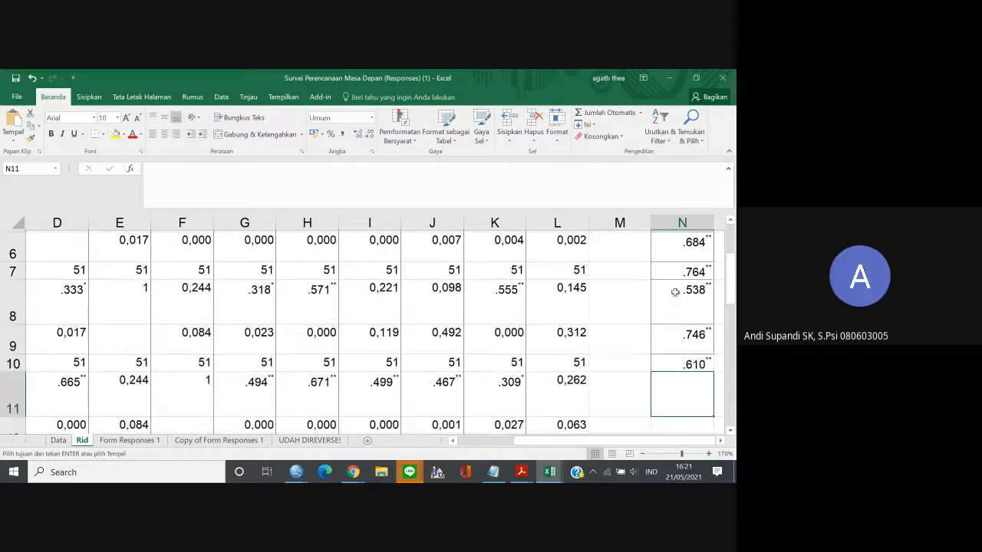
key("Up")
key("shift+Up")
key("shift+Up")
key("shift+Up")
key("shift+Up")
key("shift+Up")
key("shift+Up")
key("shift+Up")
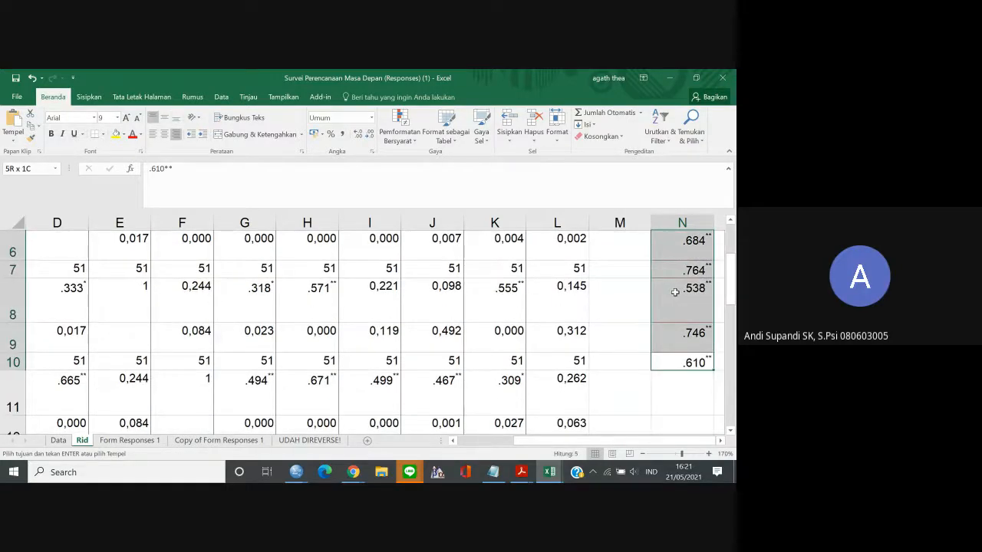
key("shift+Up")
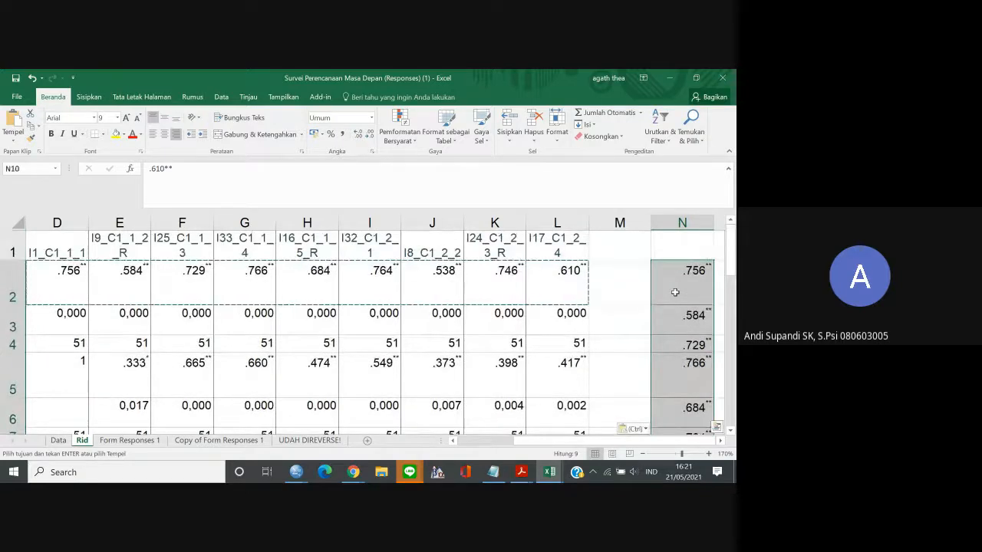
key("ctrl+c")
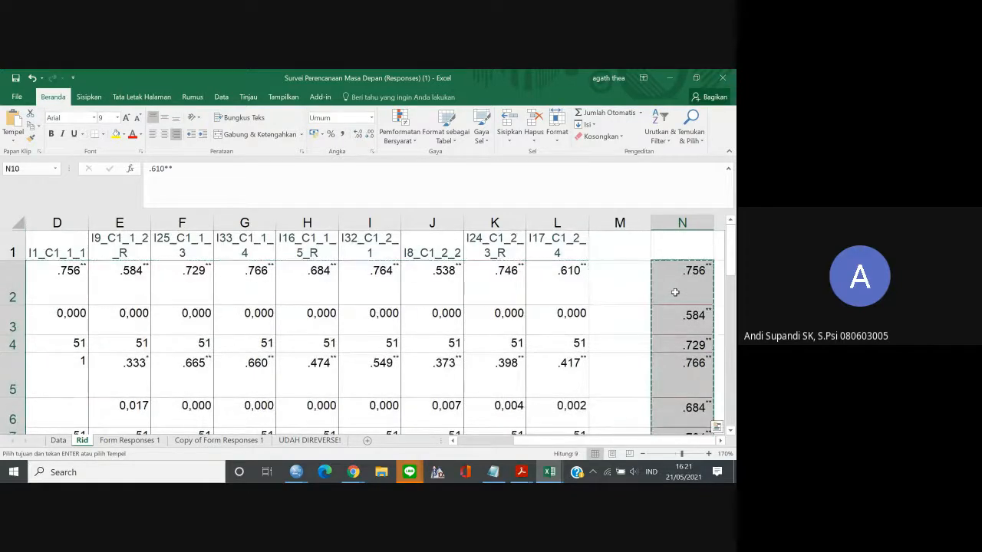
Switch to the item analysis sheet in Google Sheets and paste the correlations into the rid column from F2.
left_click(353, 471)
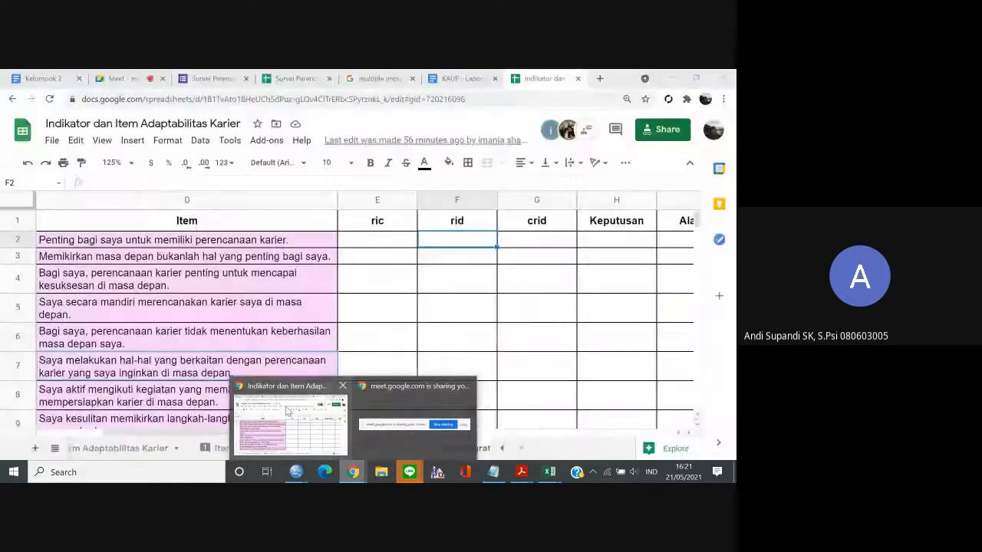
left_click(291, 399)
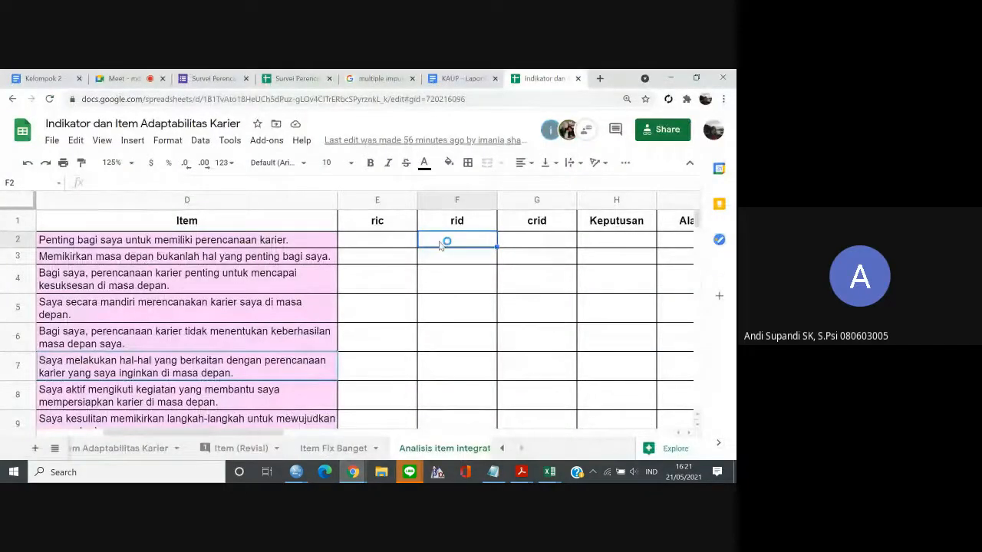
key("ctrl+v")
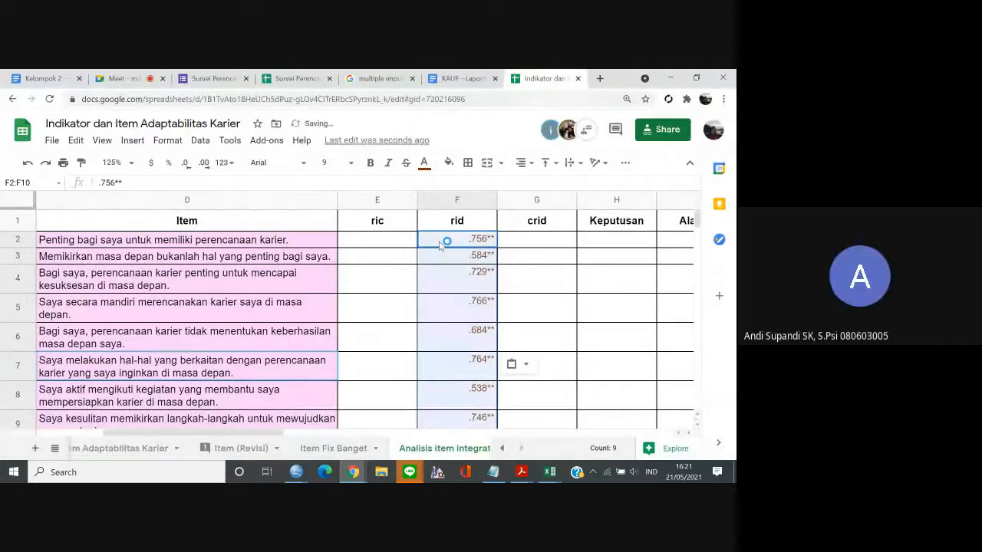
left_click(463, 275)
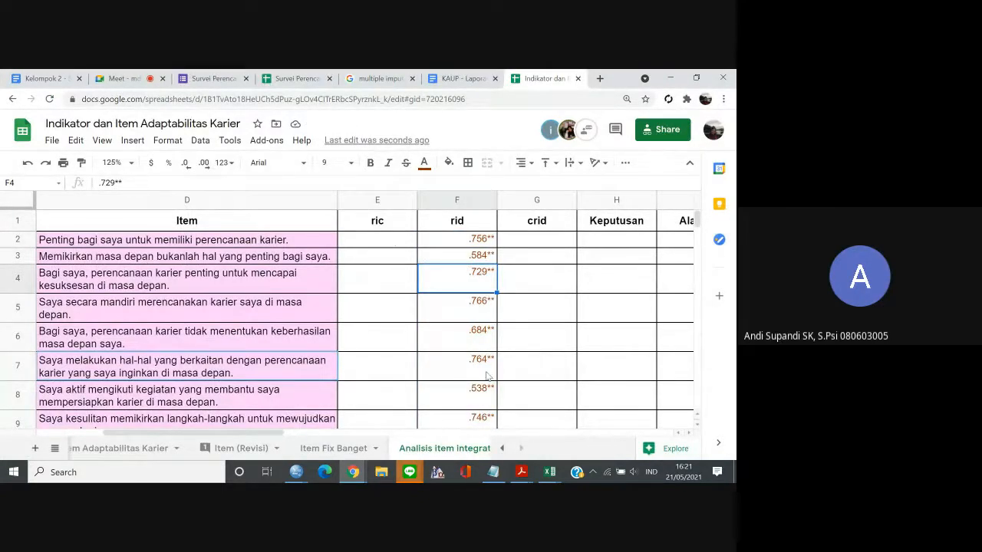
Switch to the SPSS Data Editor and set the measurement level of Total_Control, Total_Curiousity and Total_Confidence to Scale.
mouse_move(293, 465)
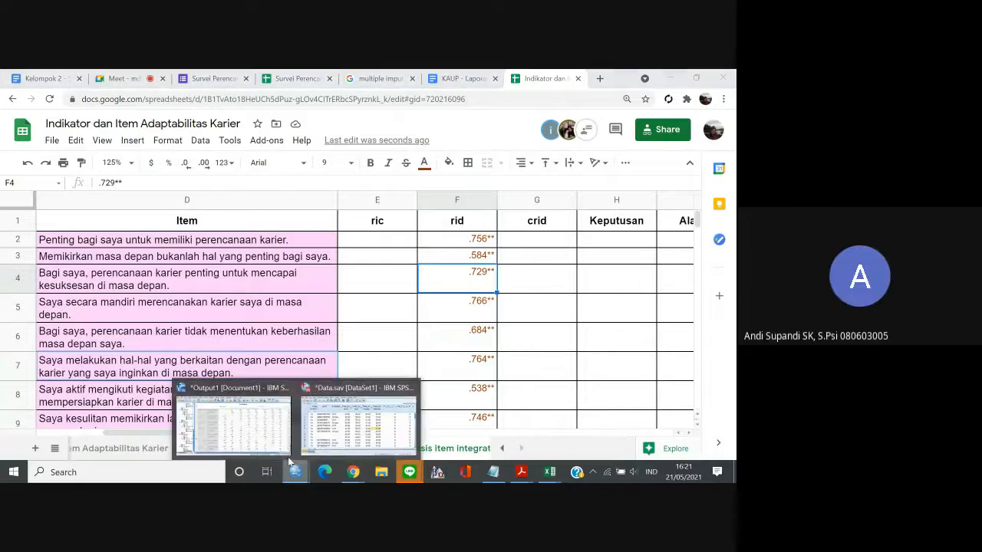
left_click(257, 431)
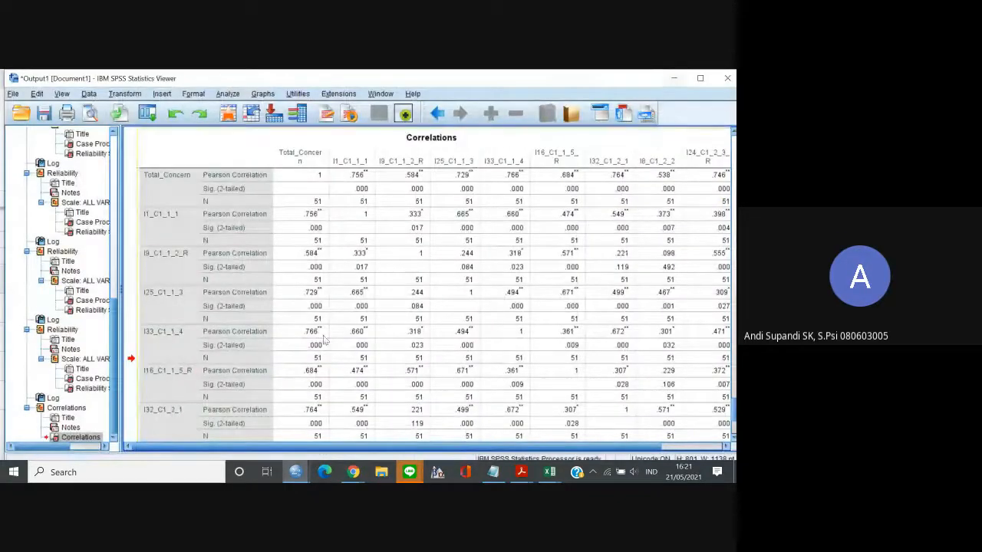
mouse_move(295, 470)
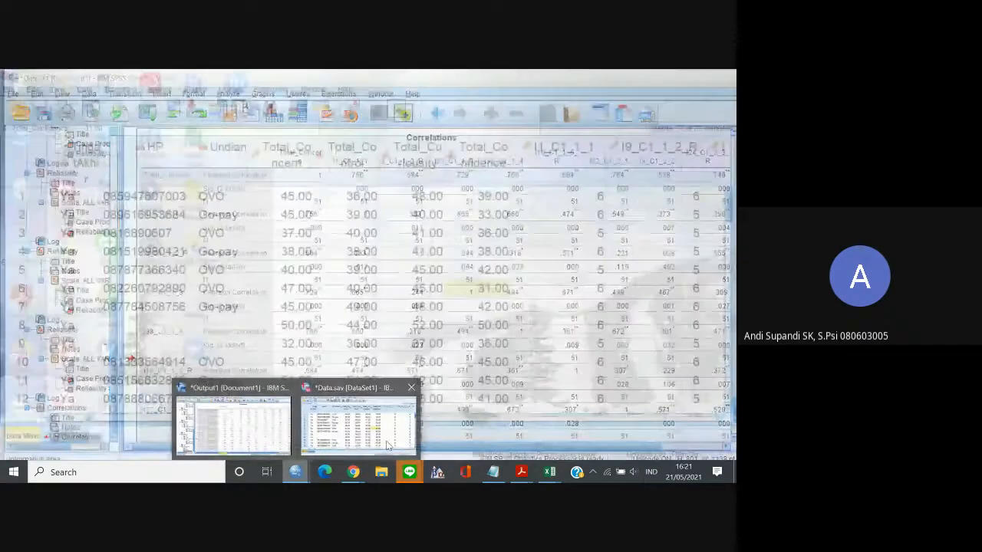
left_click(387, 445)
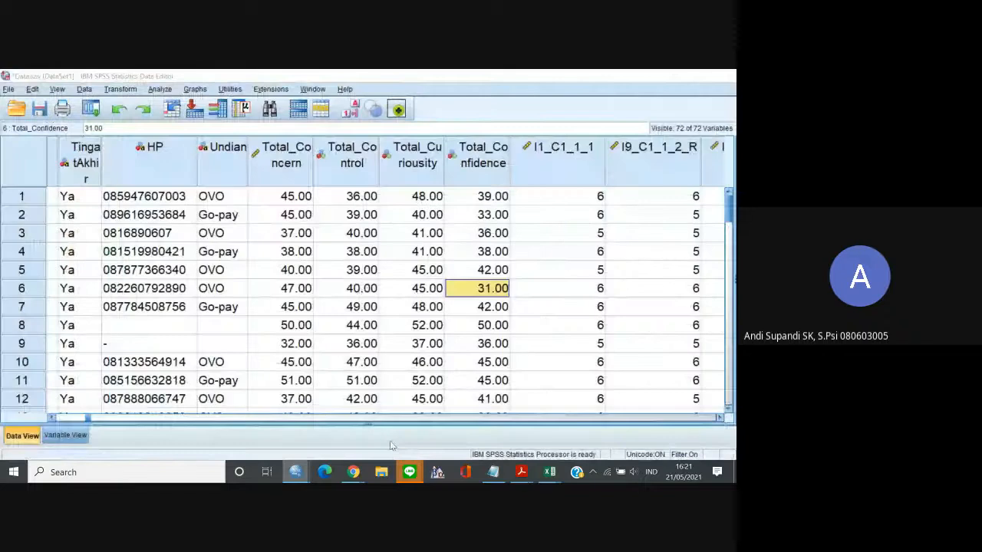
left_click(69, 436)
left_click(730, 198)
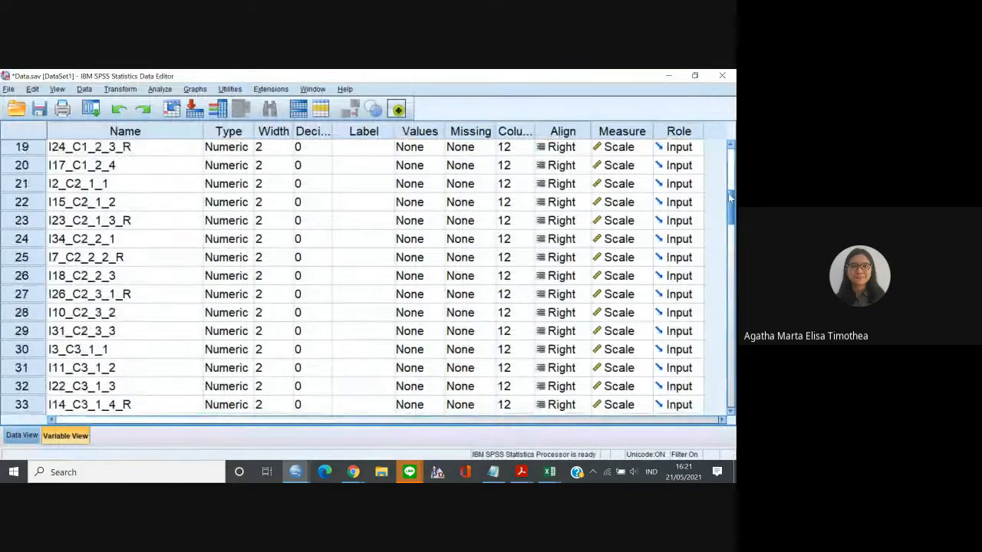
left_click_drag(730, 198, 730, 154)
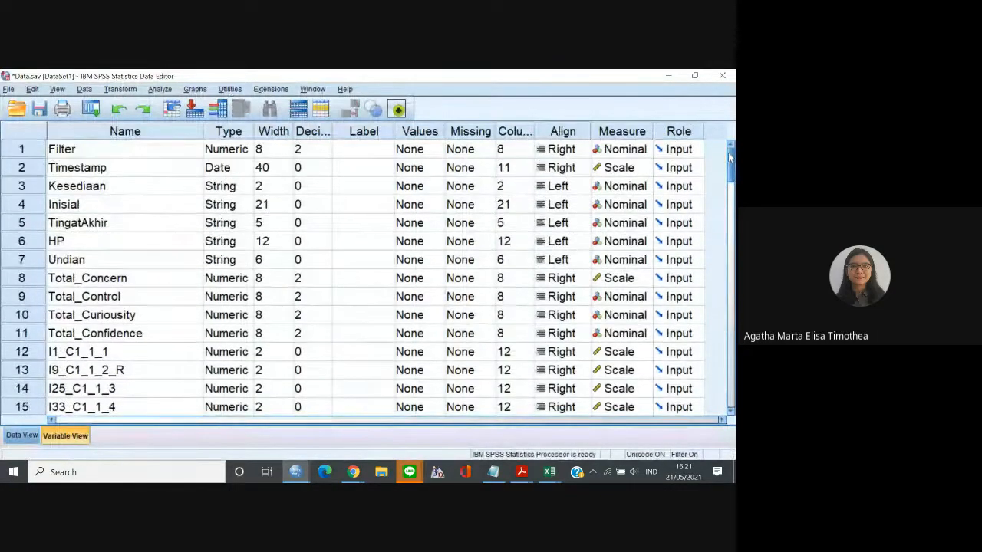
left_click(608, 303)
left_click(614, 314)
left_click(614, 315)
left_click(614, 332)
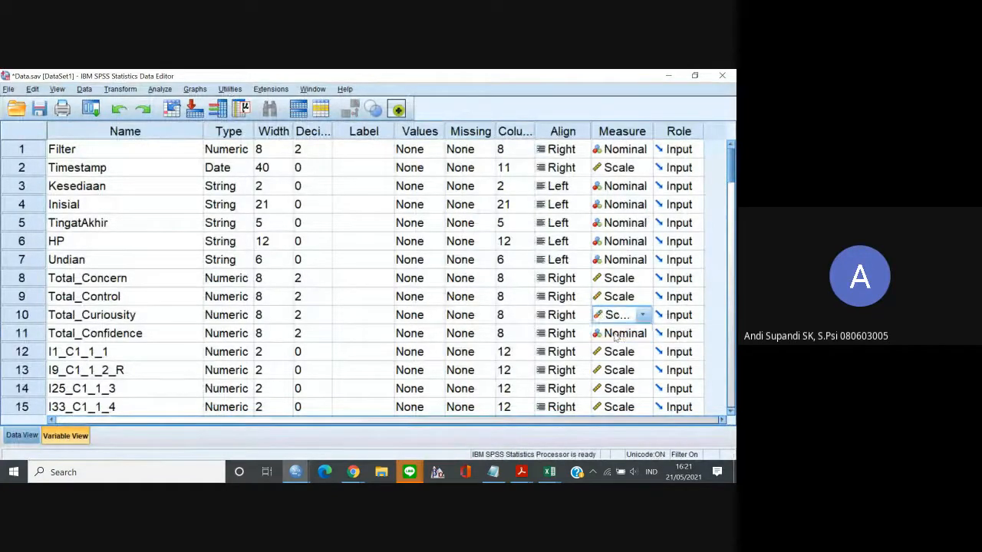
left_click(614, 334)
left_click(614, 351)
Return to the data view, open the Bivariate Correlations dialog and remove Total_Concern and all its items from the analysis variables.
left_click(23, 435)
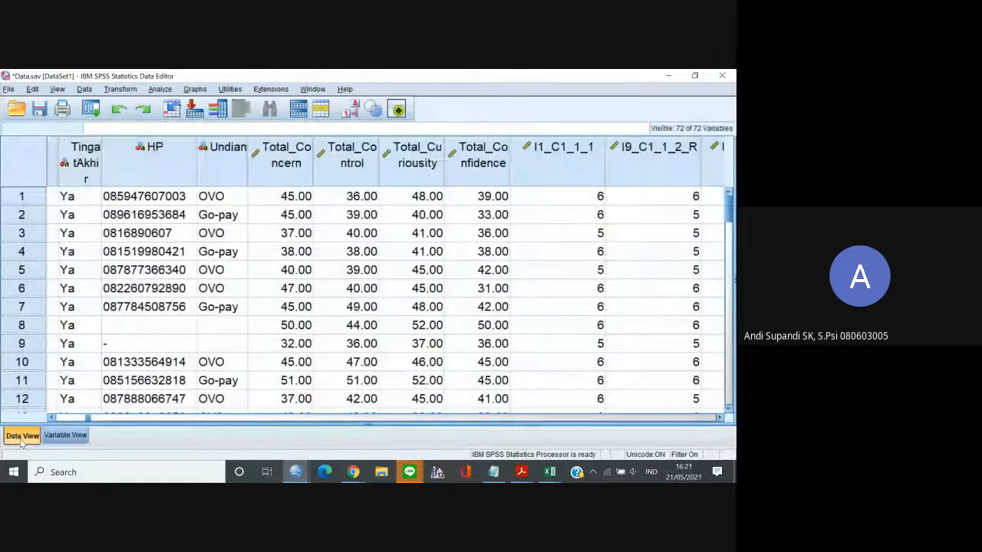
left_click(157, 89)
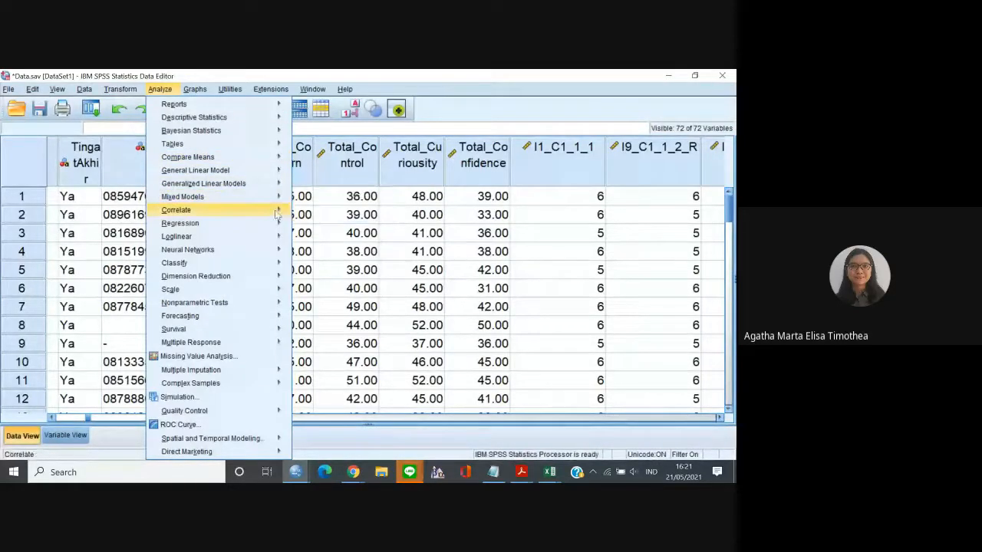
left_click(303, 214)
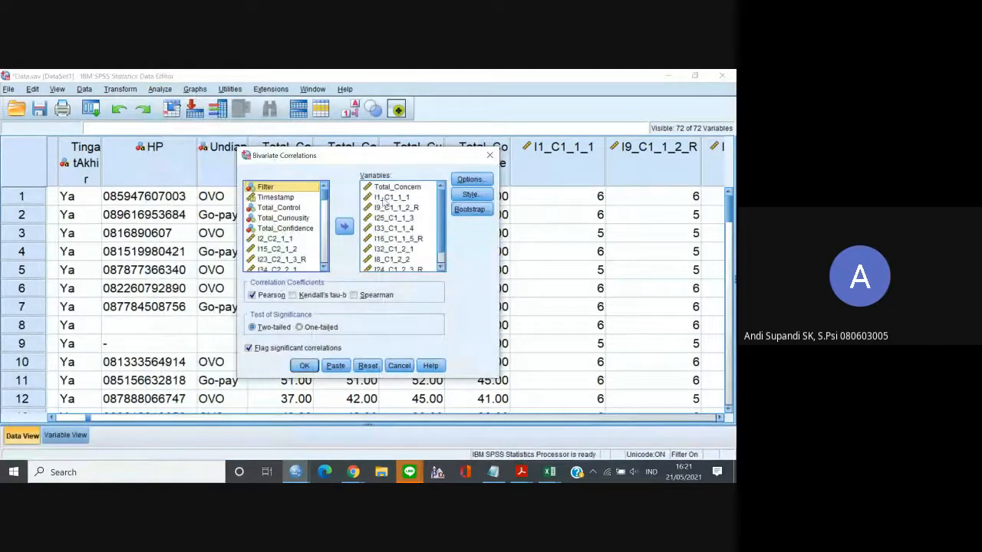
left_click(391, 189)
key("ctrl+a")
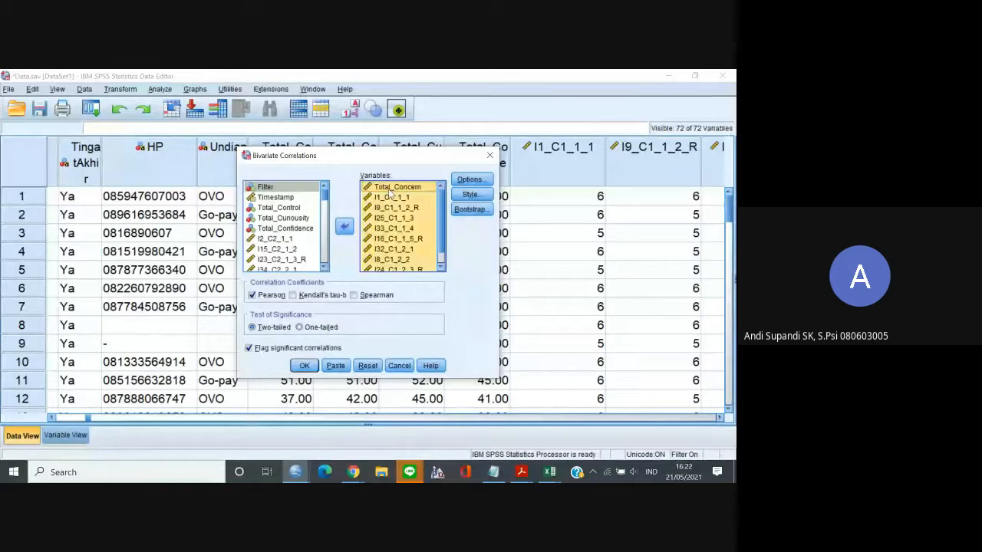
left_click(344, 226)
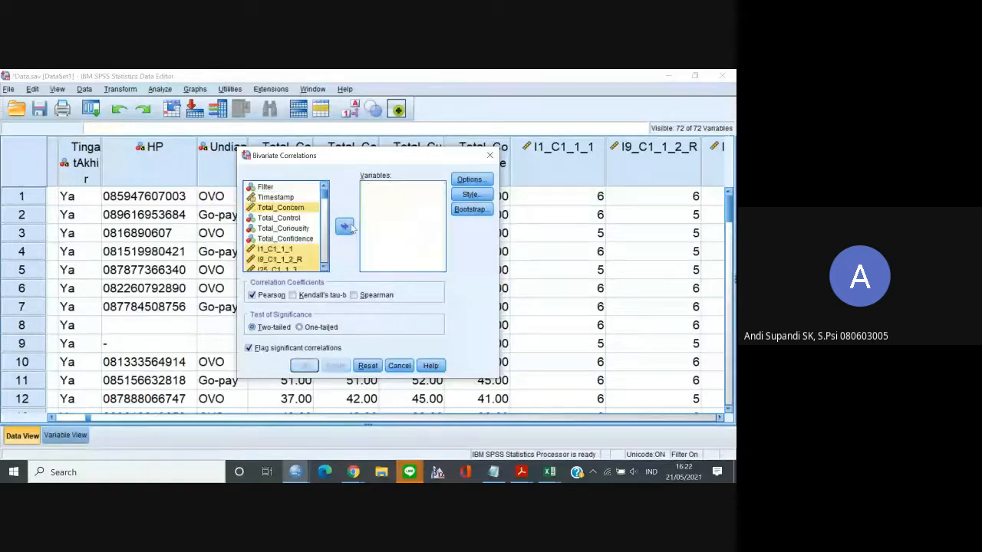
Add Total_Control and its items I2_C2_1_1 through I31_C2_3_3 to the analysis variables and run the bivariate correlation.
left_click(295, 218)
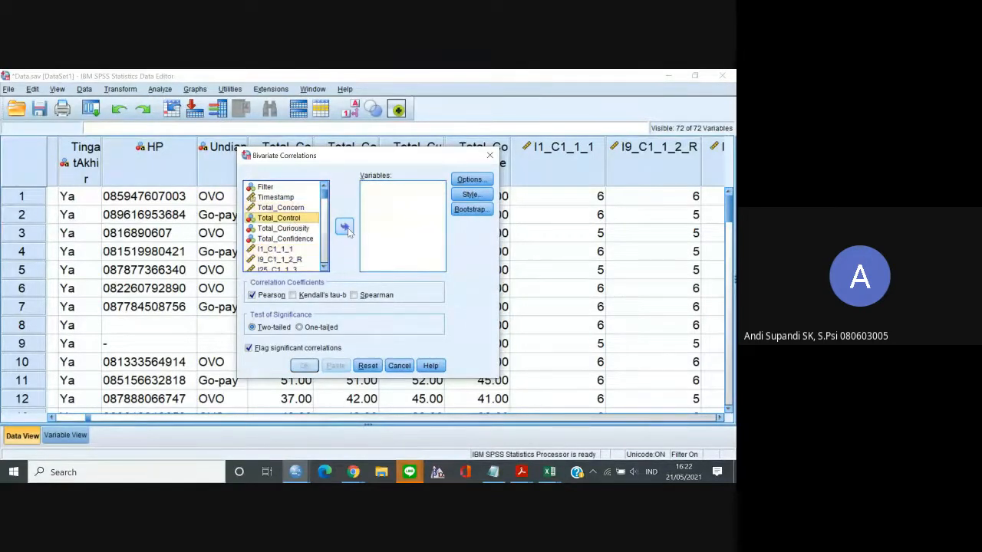
left_click(348, 230)
left_click(325, 266)
left_click(325, 266)
left_click(325, 267)
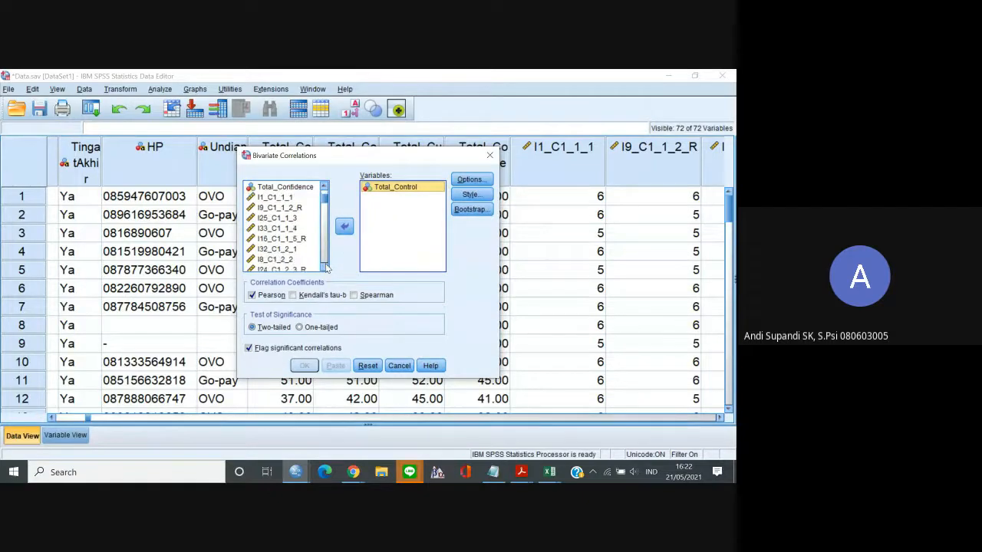
left_click(326, 266)
left_click(325, 266)
left_click(325, 266)
left_click(325, 266)
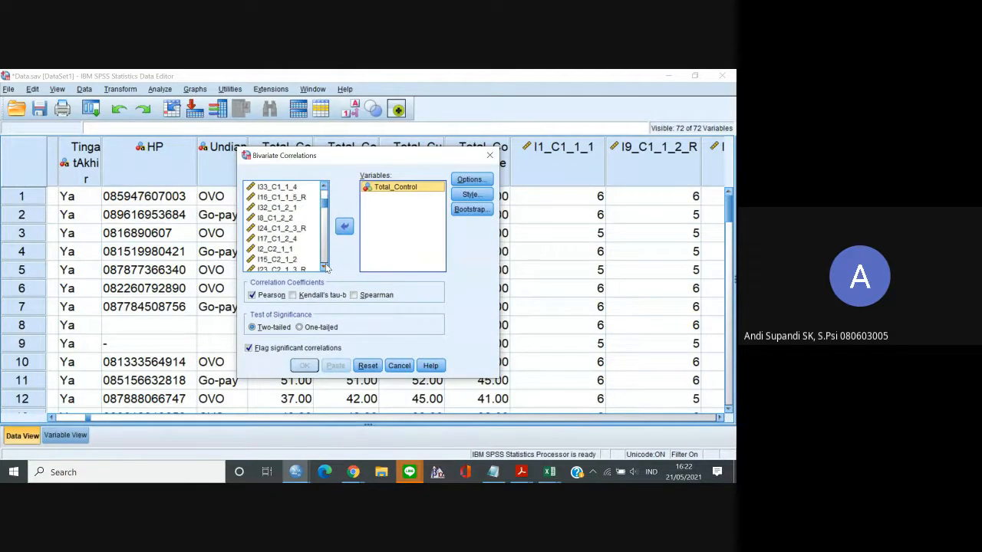
left_click(325, 266)
left_click(292, 239)
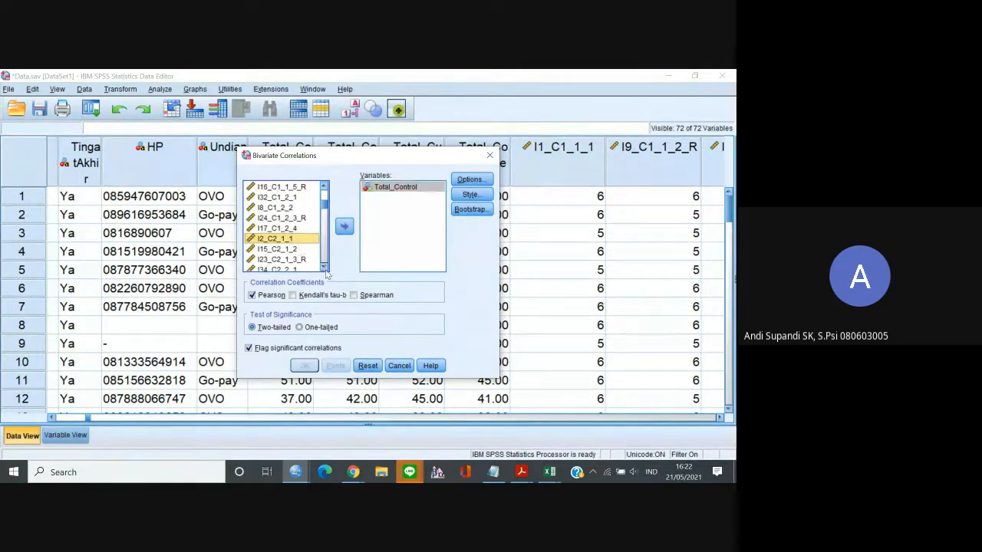
left_click(325, 267)
left_click(326, 266)
left_click(326, 267)
left_click(325, 267)
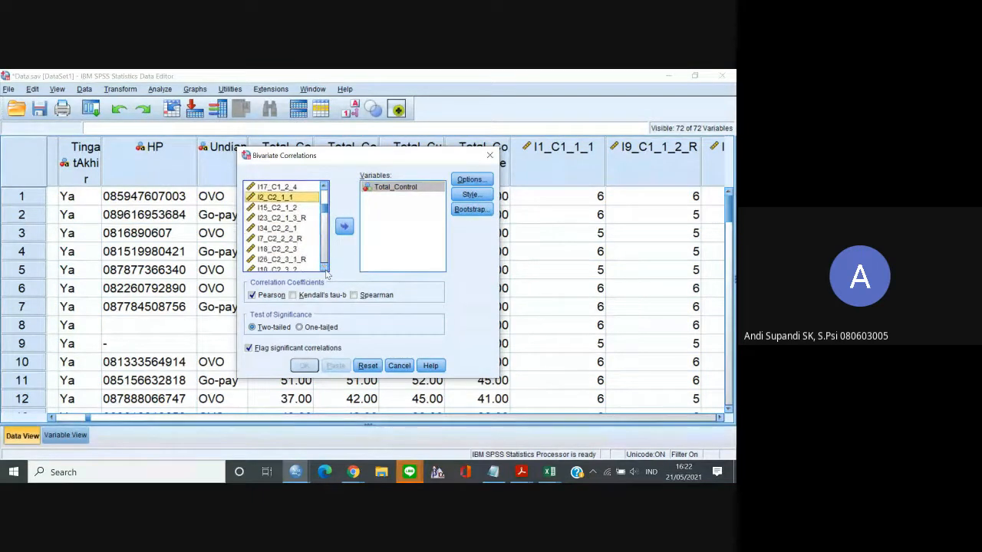
left_click(325, 267)
left_click(326, 267)
left_click(325, 266)
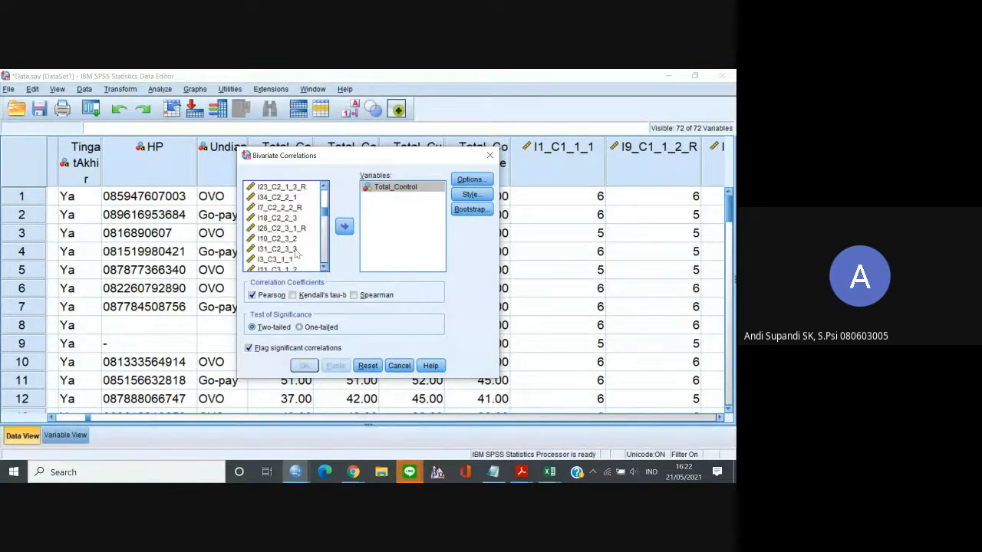
left_click(293, 249, "shift")
left_click(345, 227)
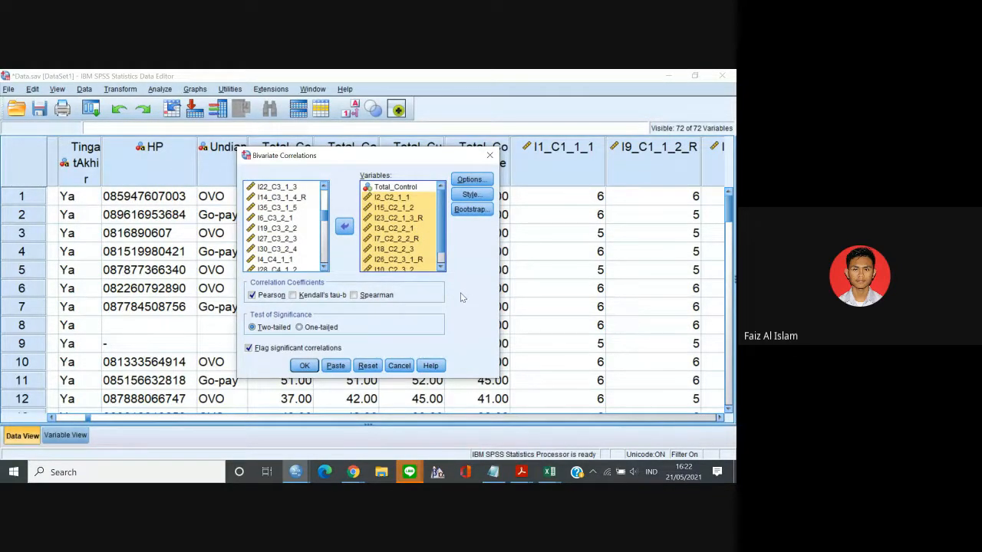
left_click(313, 367)
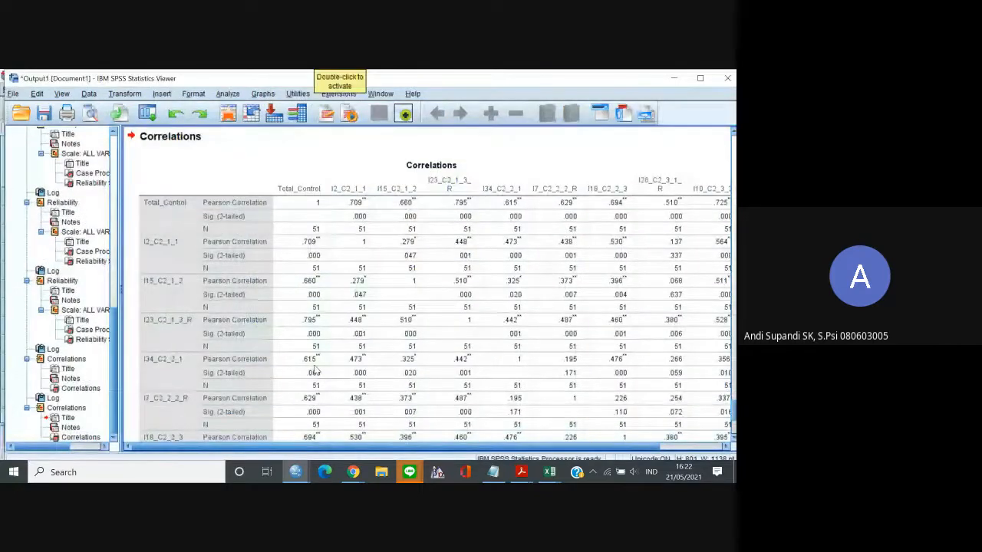
Select and copy the complete Total_Control correlation table in the SPSS output.
left_click(355, 371)
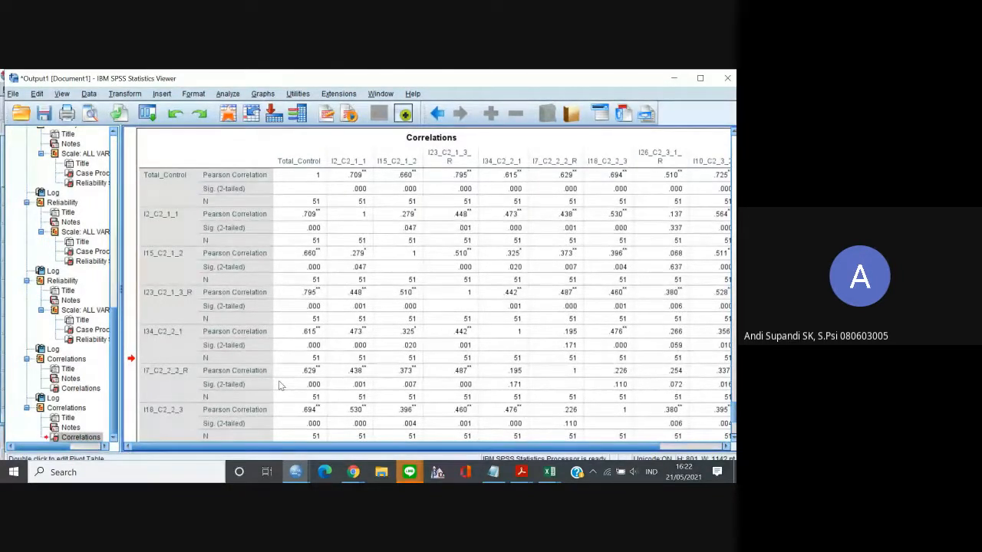
left_click_drag(734, 413, 733, 448)
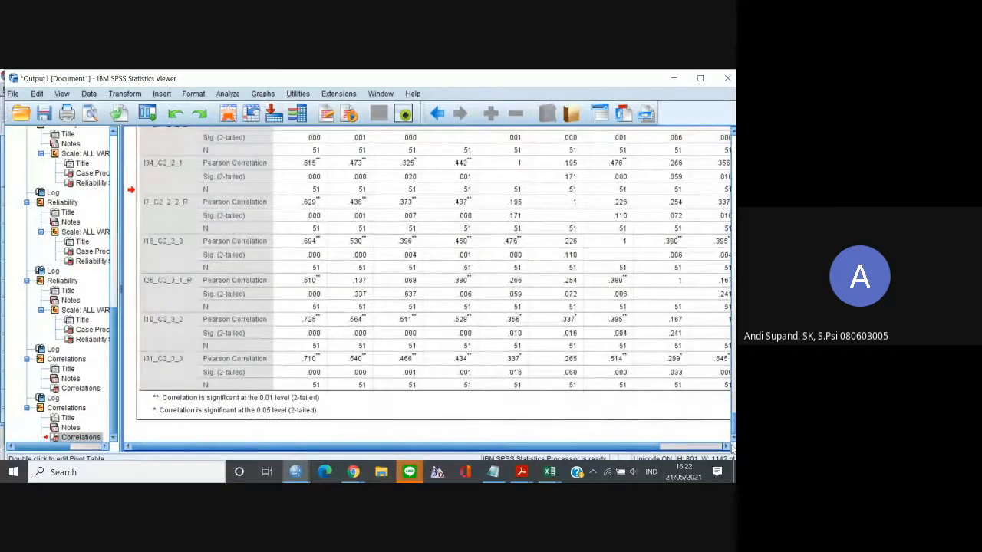
scroll(397, 330, "up", 3)
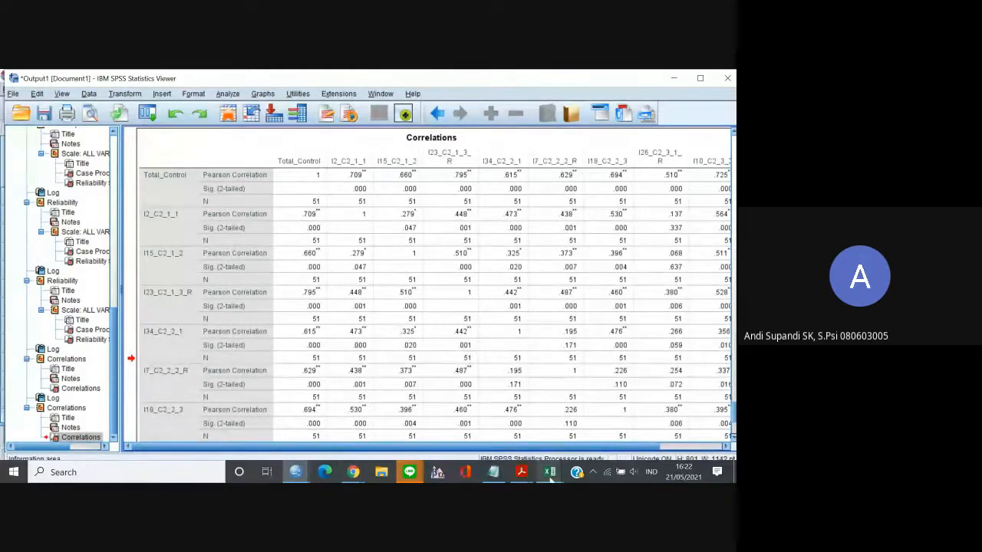
Switch to the Excel survey workbook, add a new worksheet after Rid and paste the correlation table at A1.
mouse_move(550, 475)
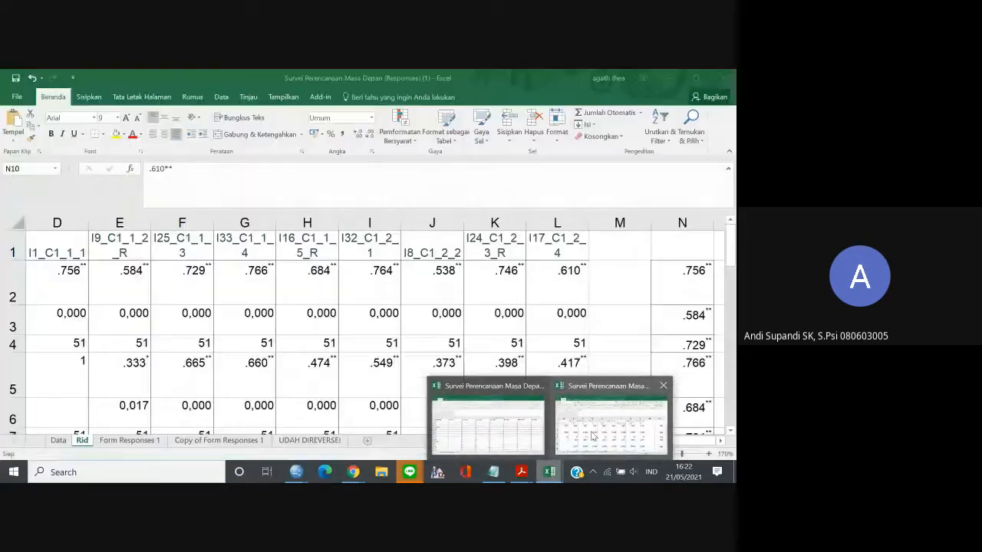
left_click(591, 435)
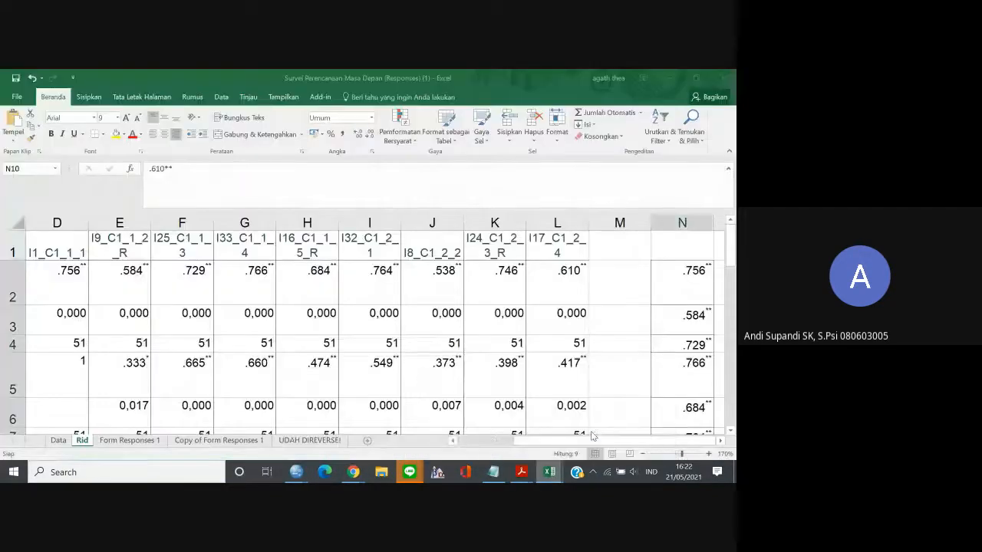
left_click(50, 249)
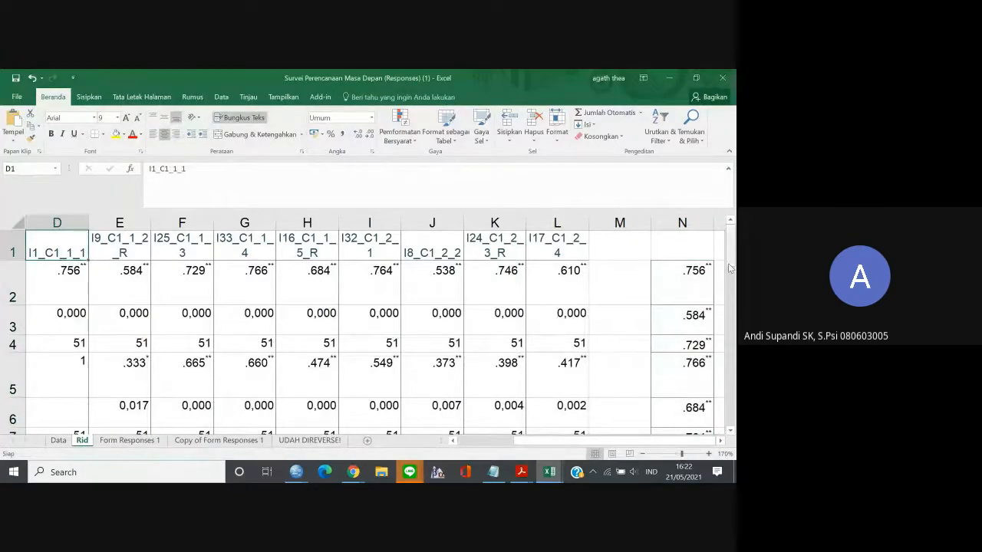
mouse_move(730, 249)
left_mouse_down()
mouse_move(731, 368)
mouse_move(734, 242)
left_mouse_up()
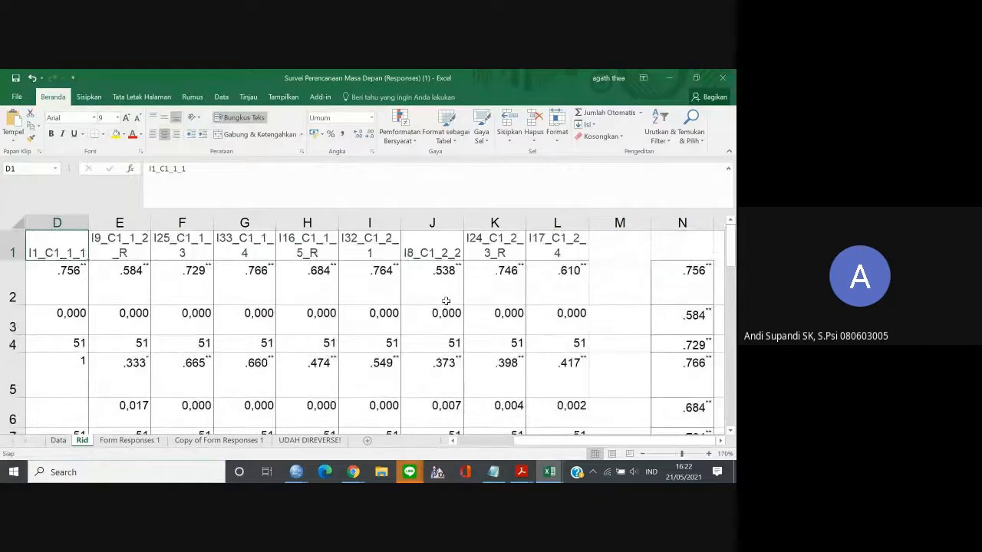
left_click(367, 440)
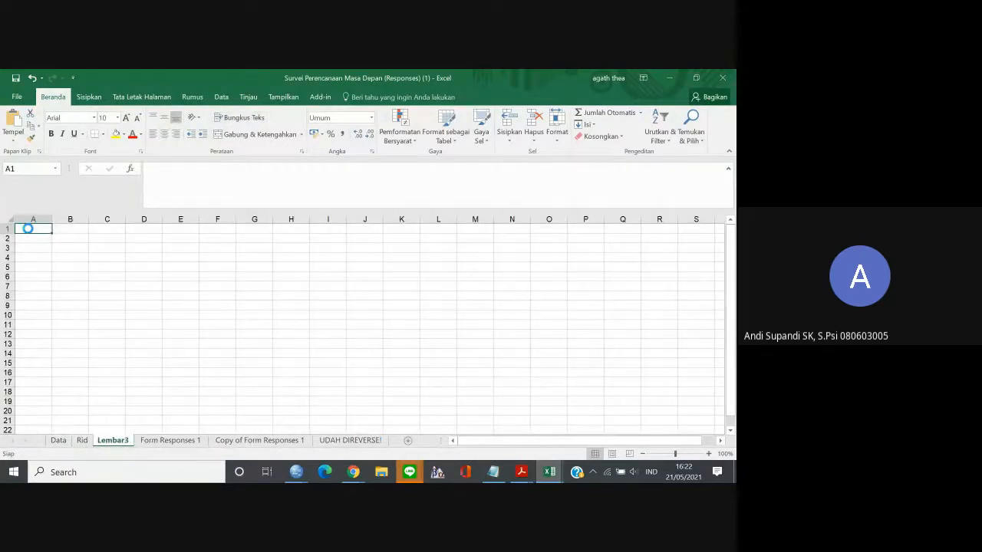
key("ctrl+v")
Copy the Total_Control item correlations in cells D3 to L3 and paste them transposed from N3.
left_click(6, 229)
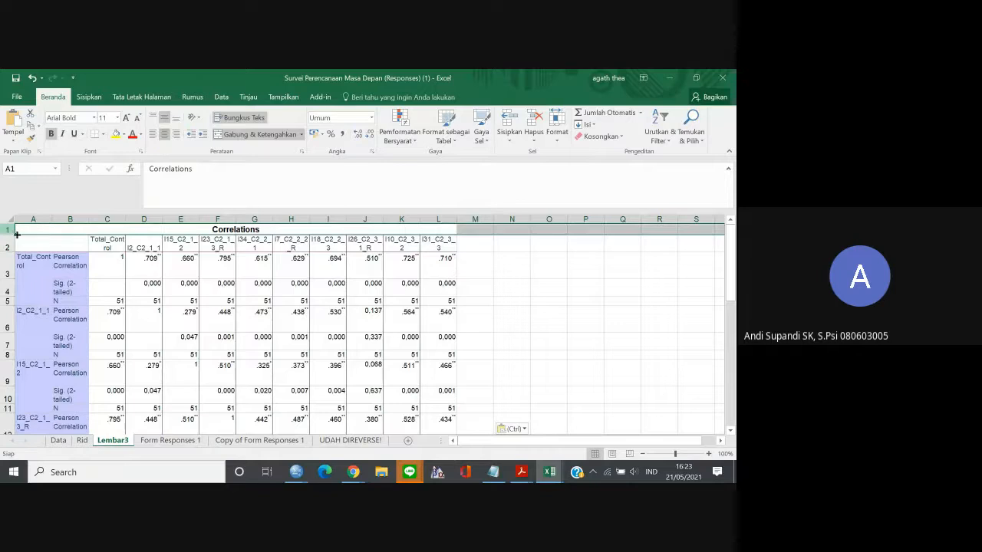
left_click_drag(144, 258, 454, 258)
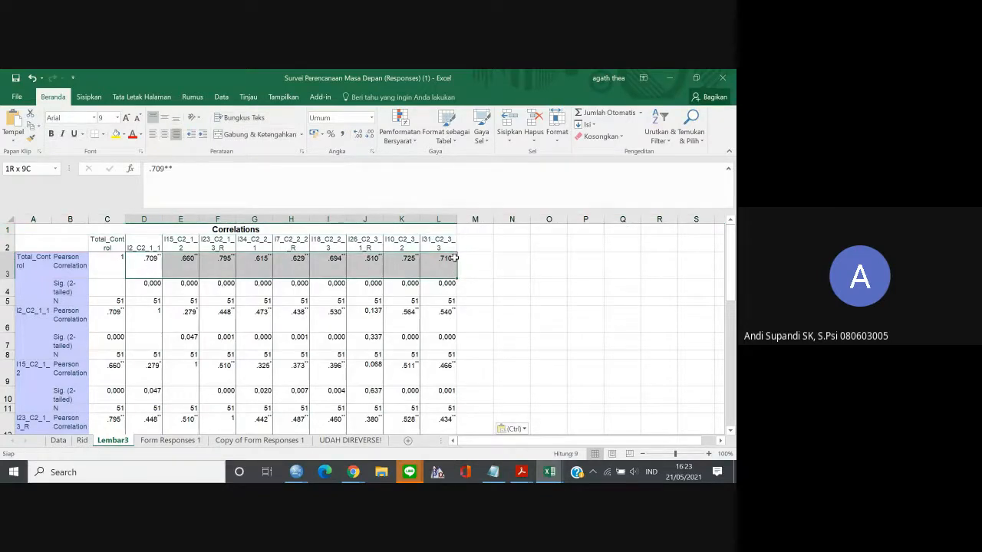
key("ctrl+c")
left_click(515, 262)
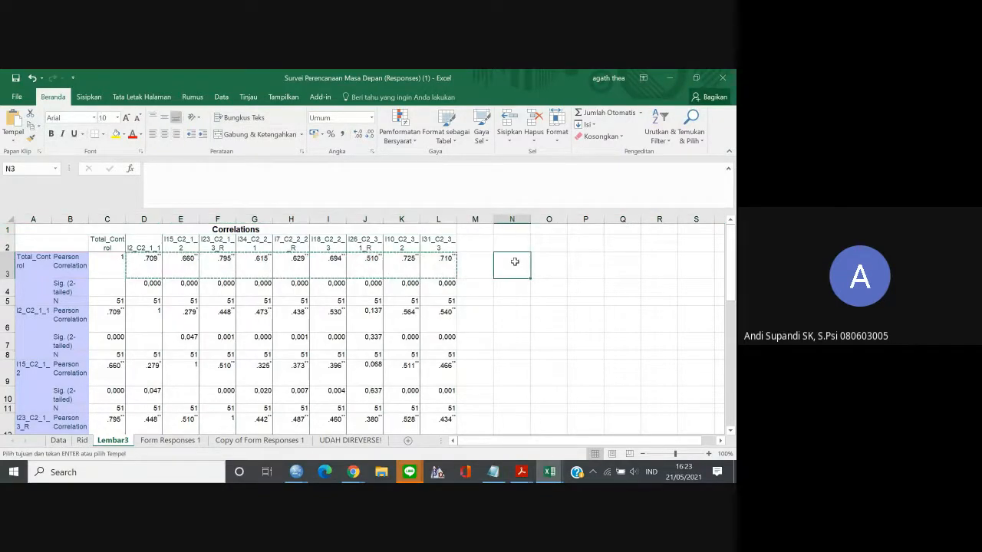
right_click(515, 264)
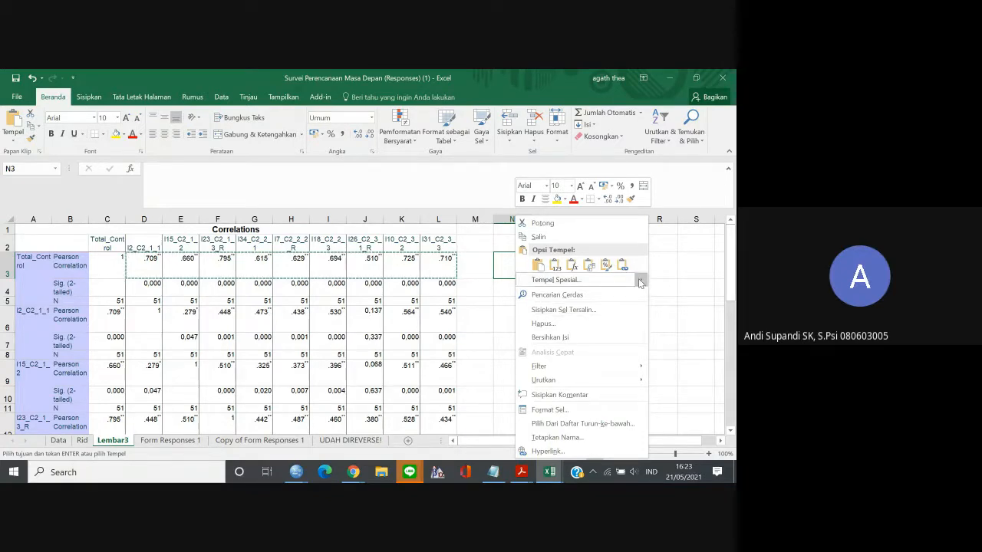
mouse_move(602, 279)
left_click(692, 311)
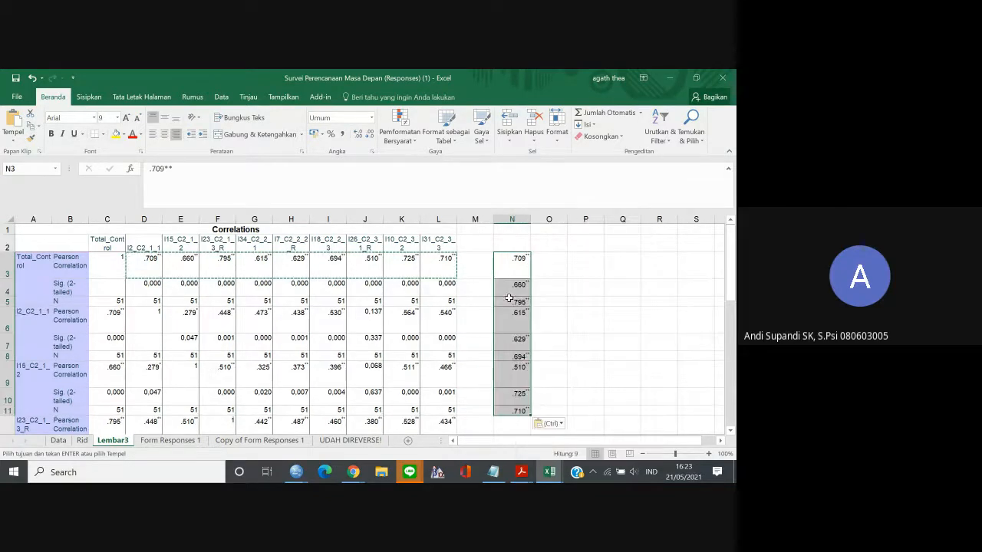
Copy cells N3 to N11, switch to the item analysis in Google Sheets and paste them into the rid column from F11.
left_click_drag(527, 263, 522, 413)
key("ctrl+c")
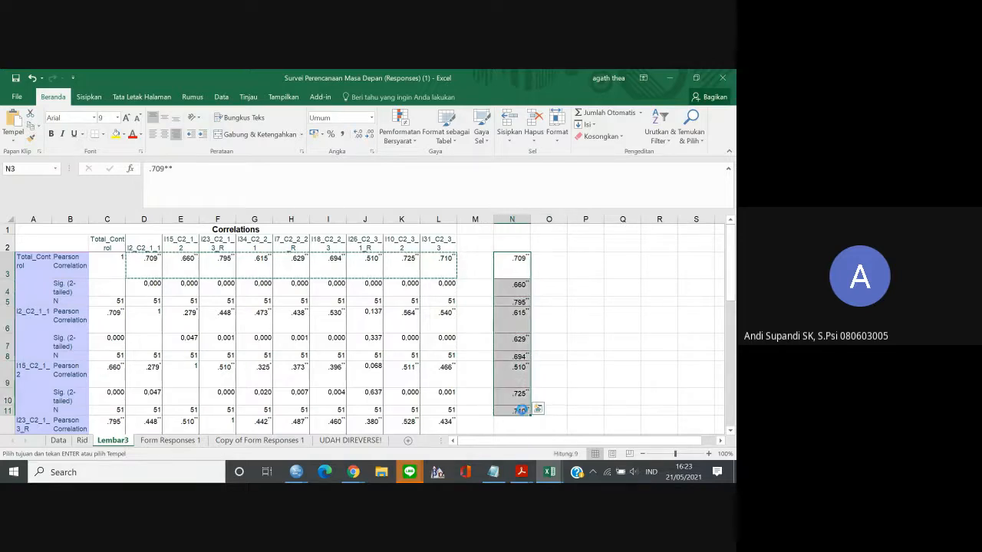
left_click(353, 472)
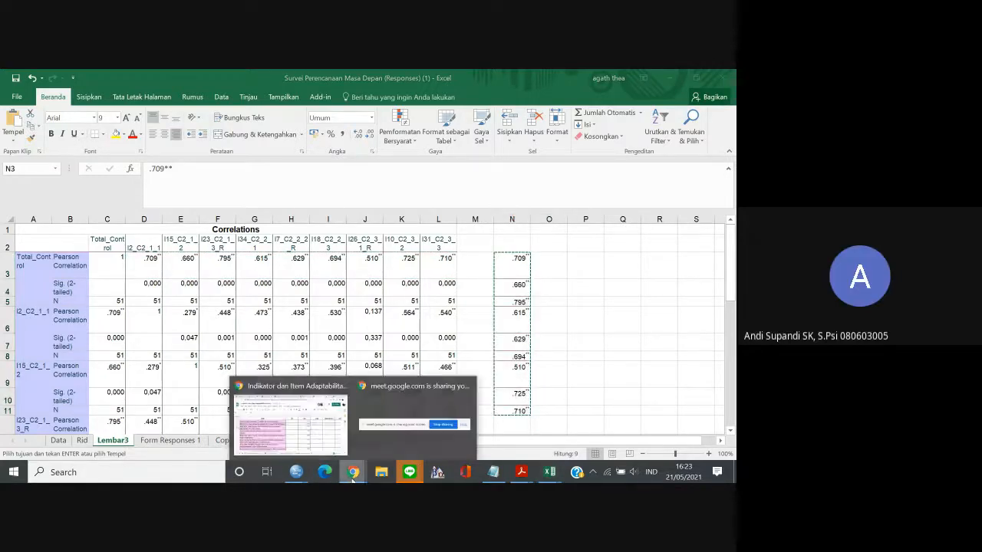
left_click(299, 430)
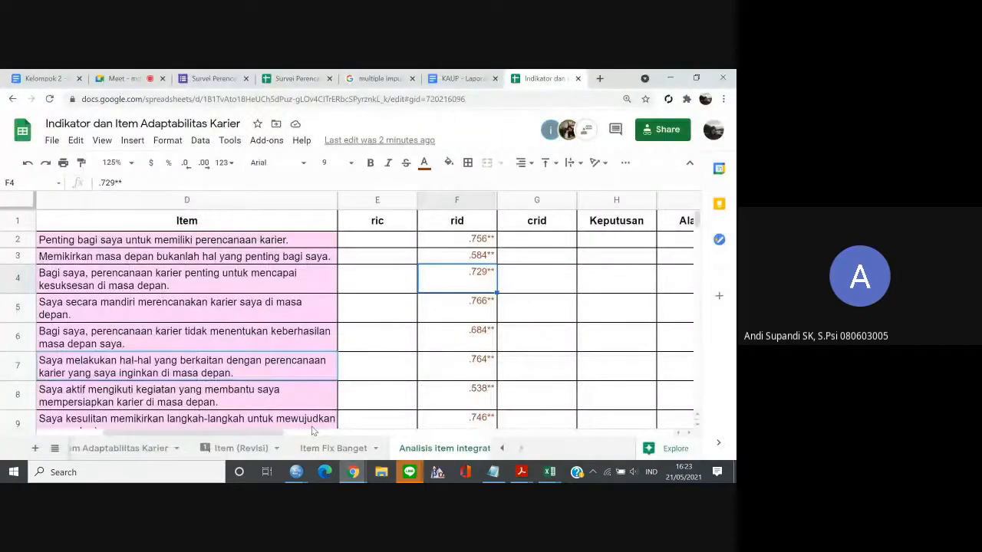
left_click(455, 421)
key("Down")
key("Down")
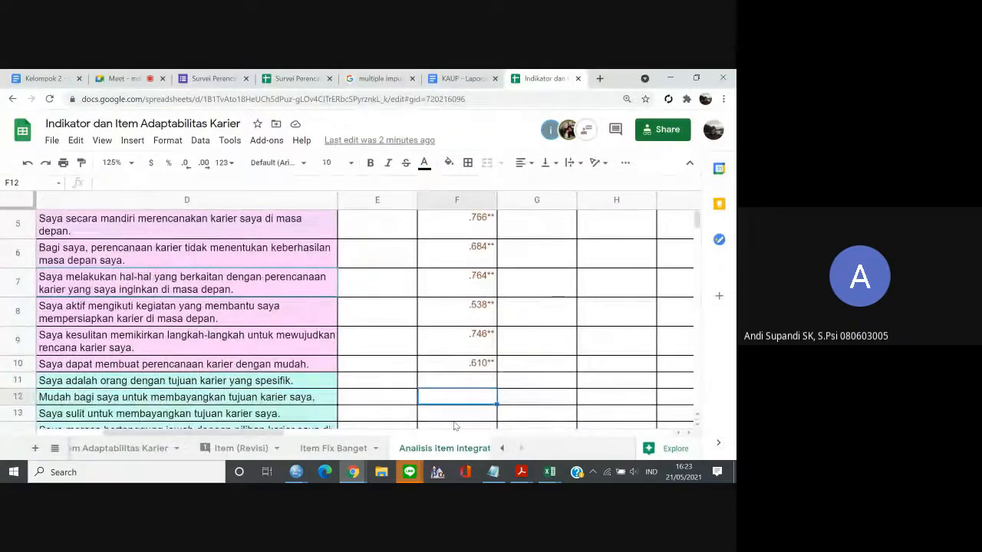
key("ctrl+v")
key("Down")
key("Down")
key("Down")
key("Down")
key("Down")
key("Down")
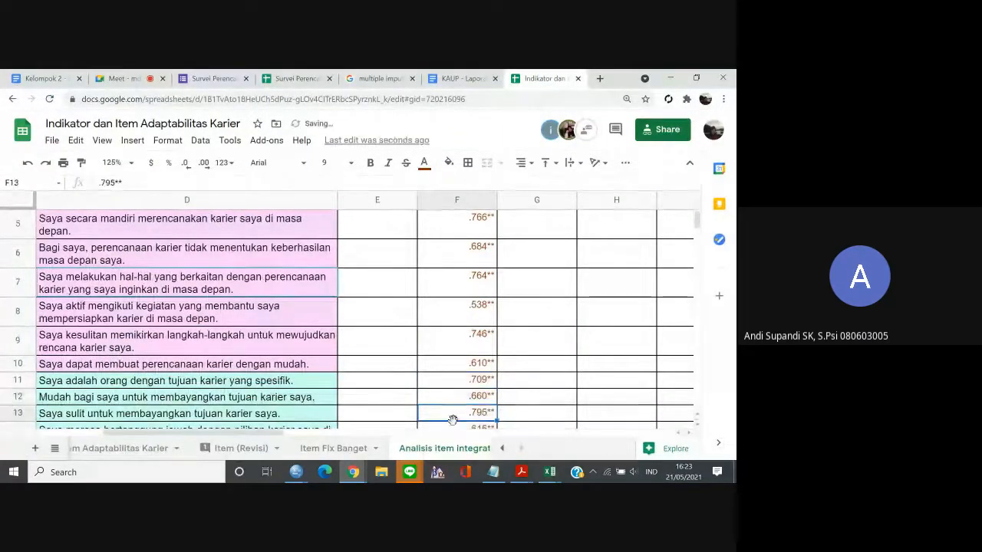
key("Down")
key("Down")
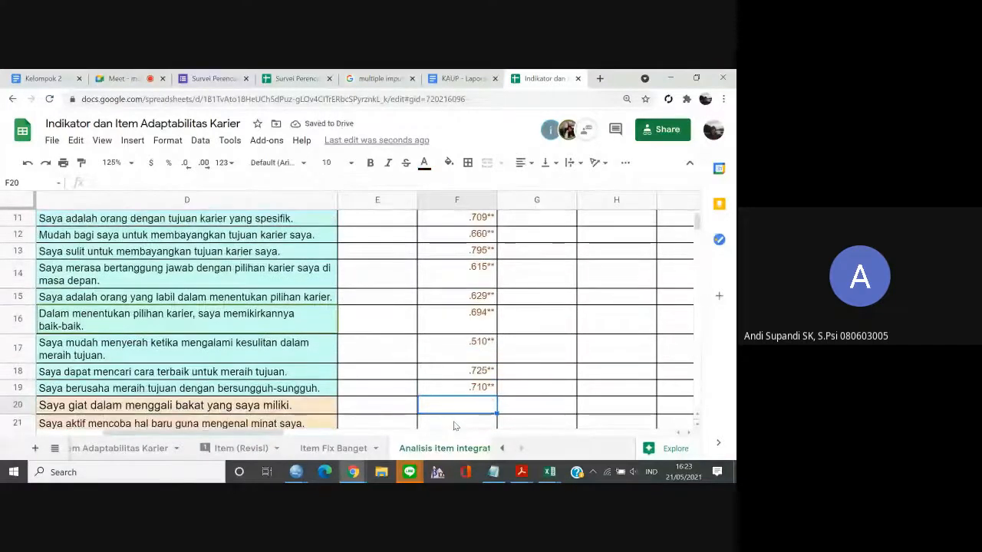
key("Down")
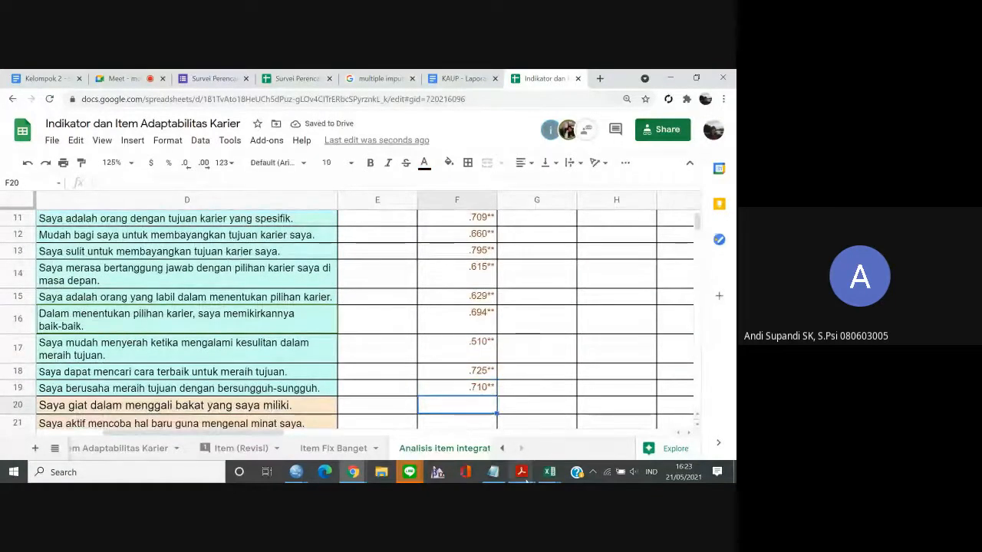
Switch to the SPSS Data Editor, reopen the Bivariate Correlations dialog and remove Total_Control and all its items from the analysis variables.
mouse_move(522, 472)
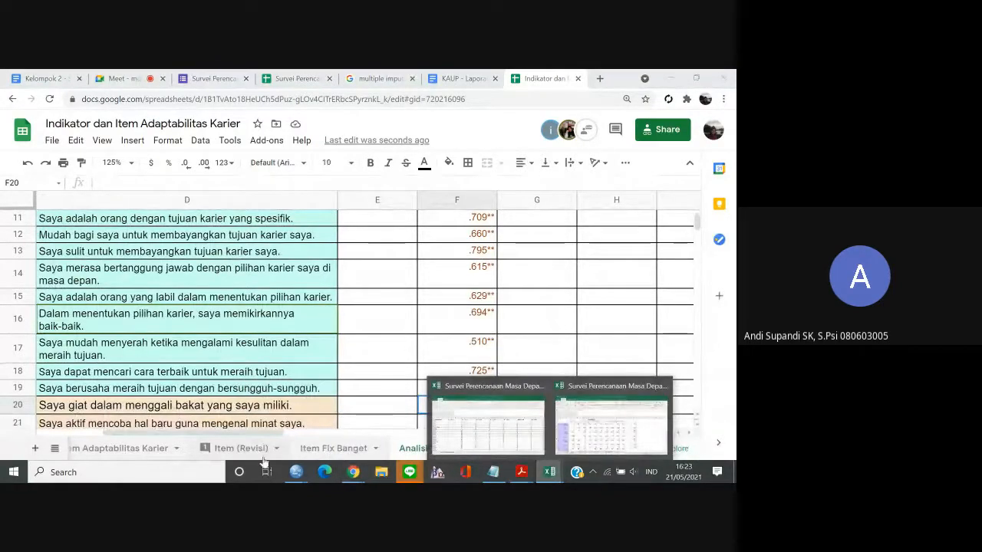
mouse_move(297, 477)
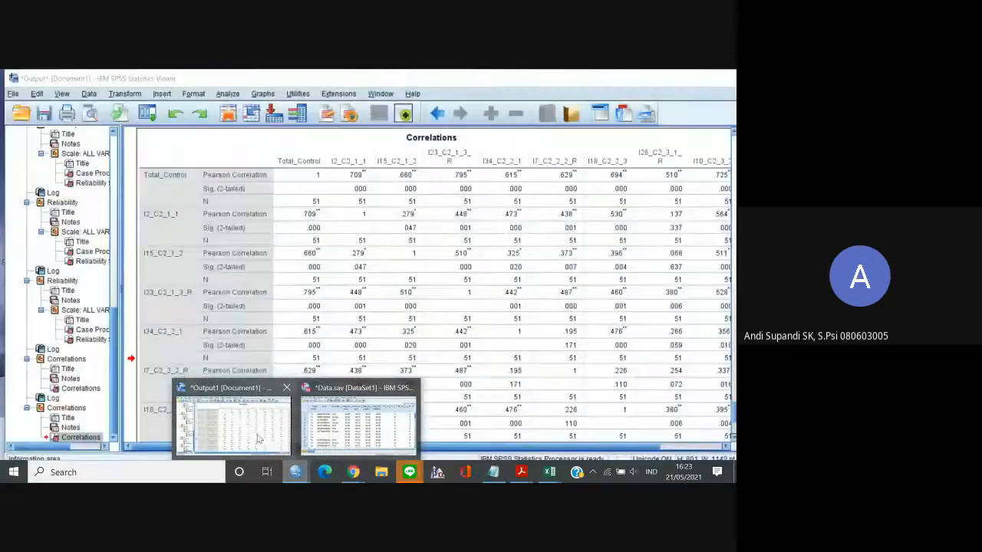
left_click(338, 441)
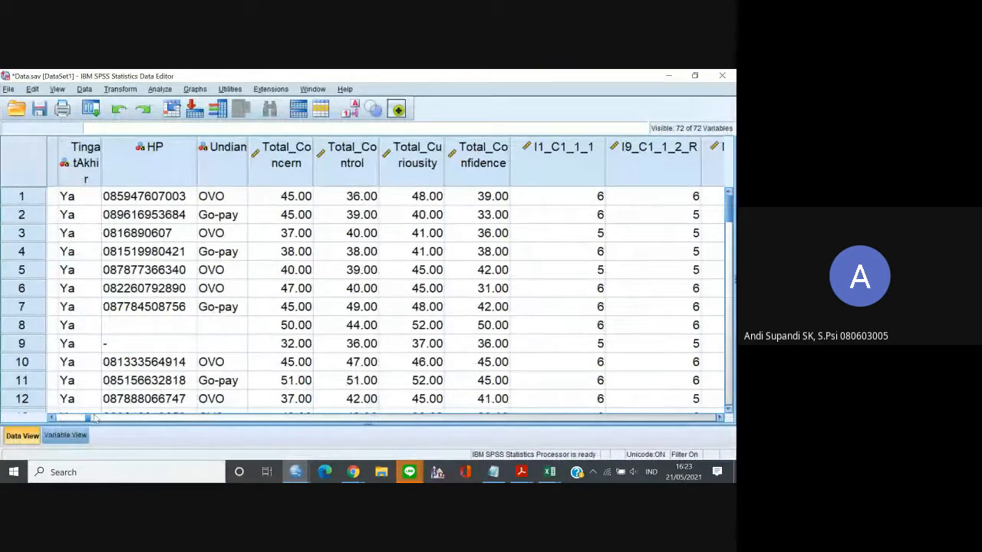
left_click(70, 436)
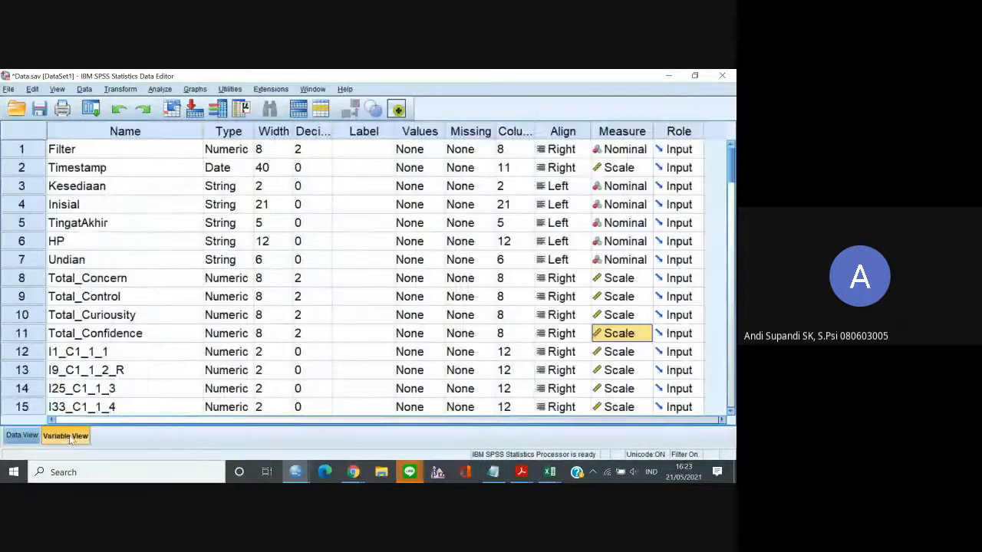
left_click(21, 435)
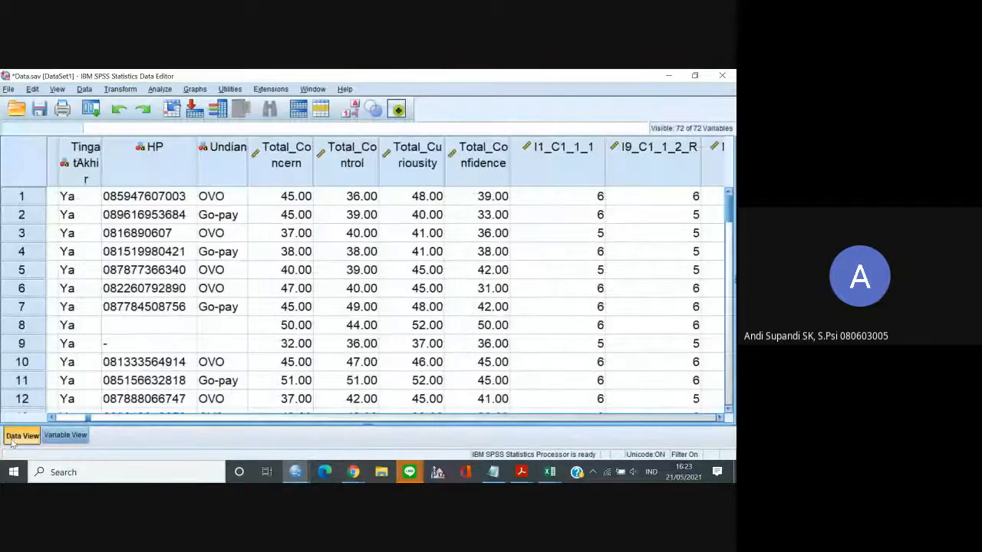
left_click(158, 90)
mouse_move(268, 115)
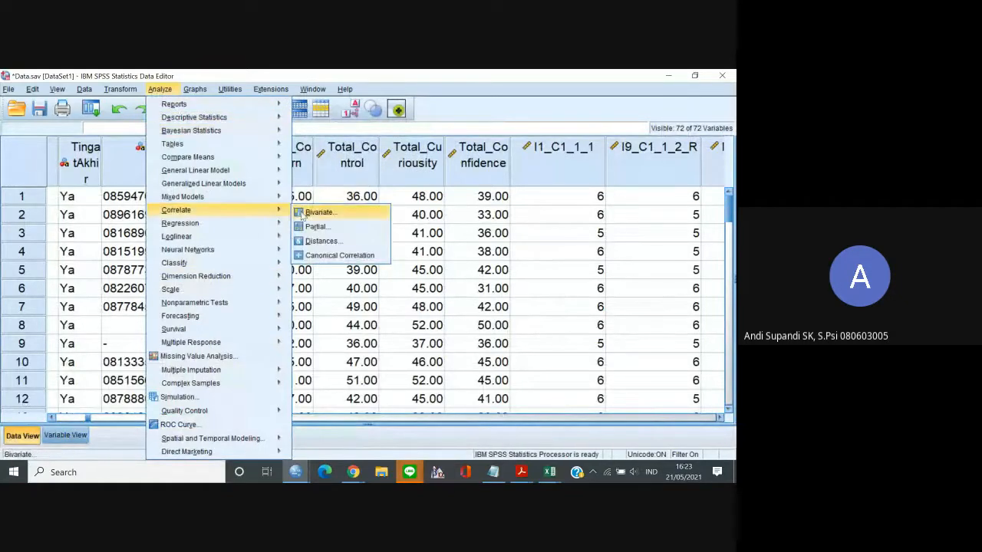
left_click(307, 213)
left_click(375, 190)
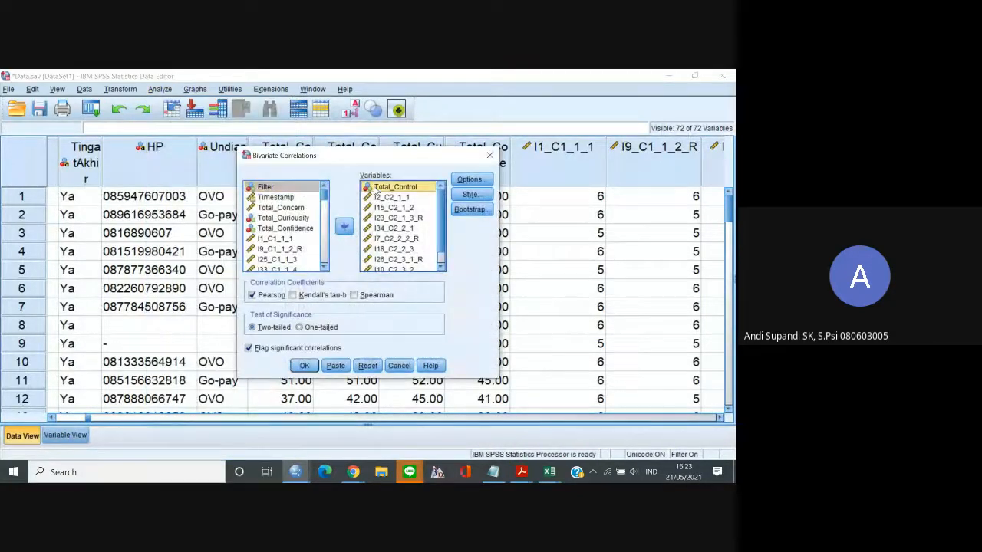
key("ctrl+a")
left_click(345, 226)
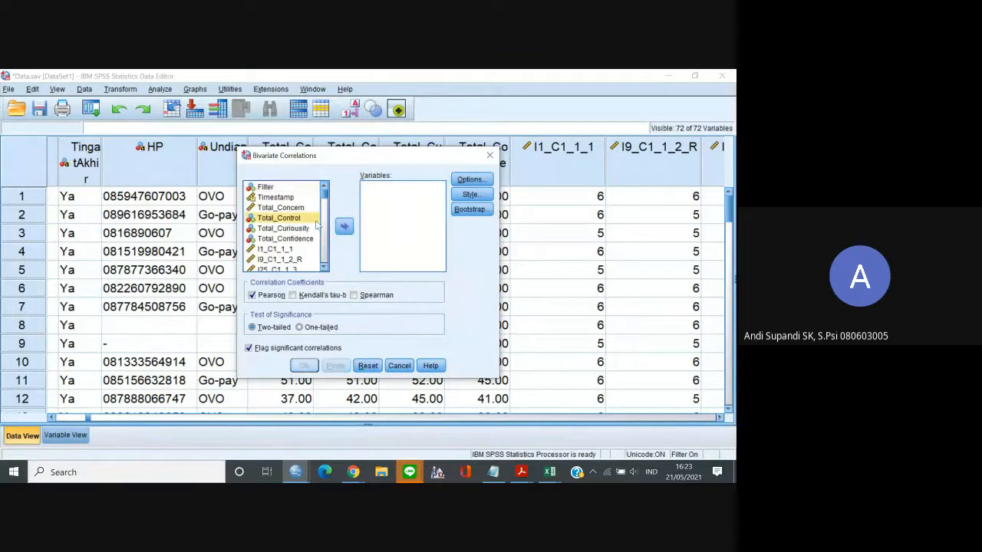
Add Total_Curiousity and items I3_C3_1_1 through I30_C3_2_4 to the analysis variables and run the bivariate correlation.
left_click(281, 228)
left_click(345, 226)
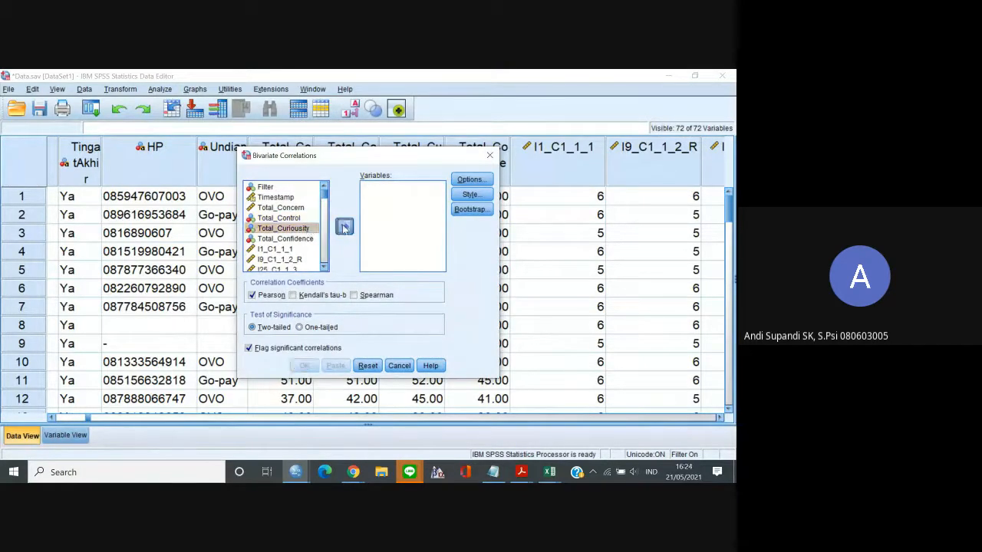
left_click(324, 267)
left_click(327, 267)
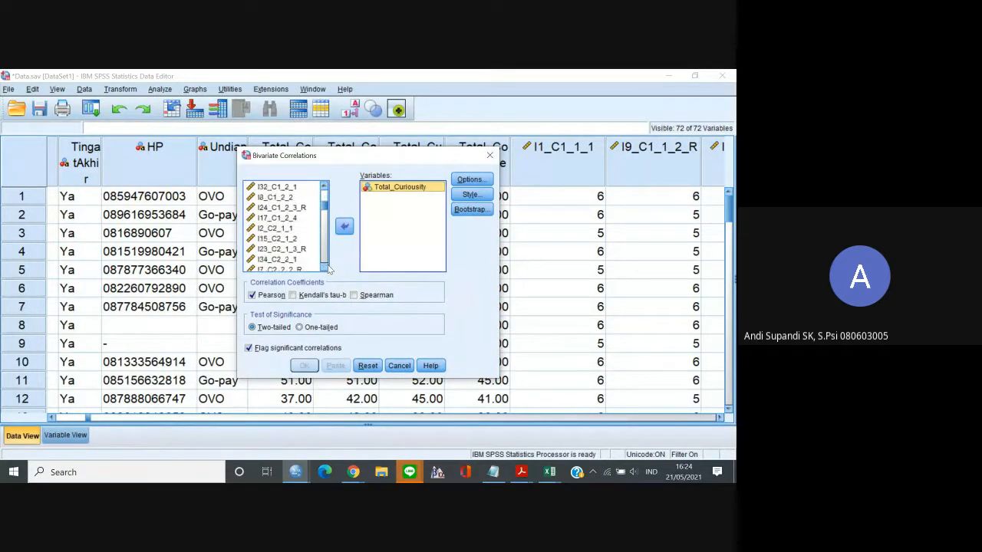
left_click(324, 267)
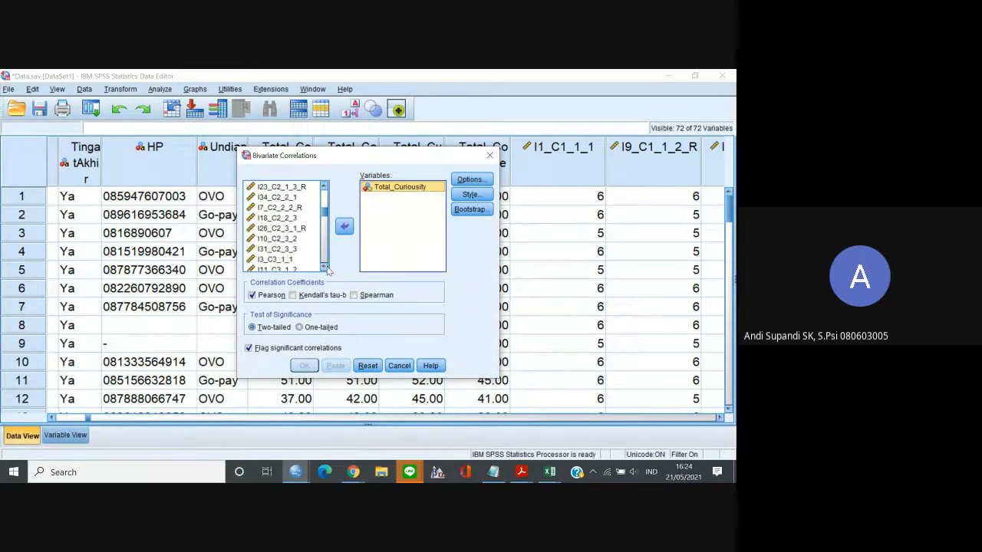
left_click(301, 262)
left_click(324, 267)
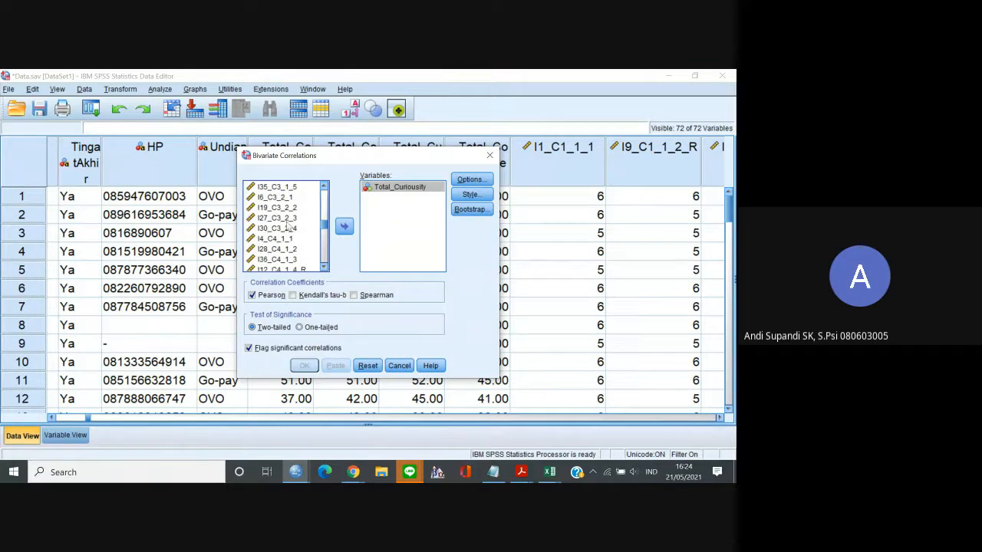
left_click(288, 229, "shift")
left_click(343, 227)
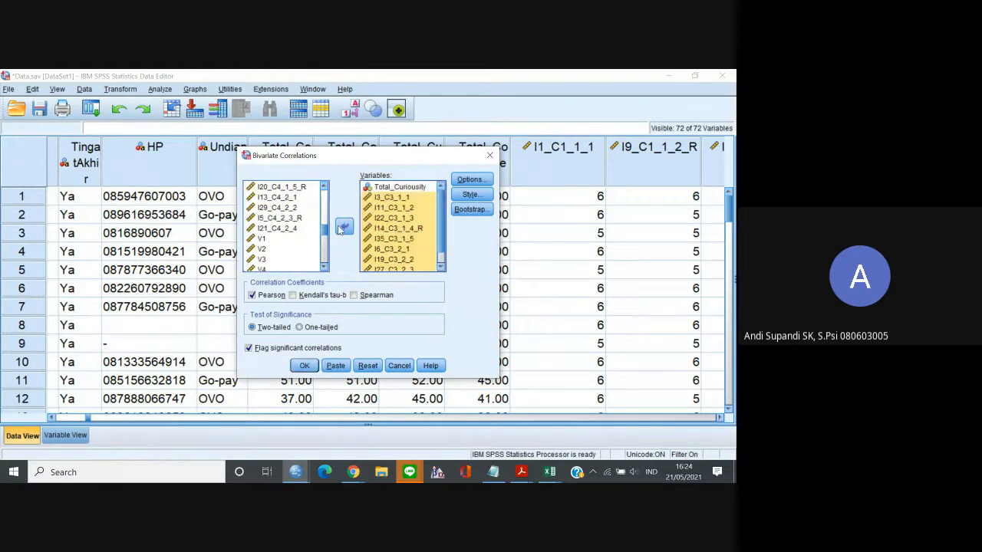
left_click(313, 368)
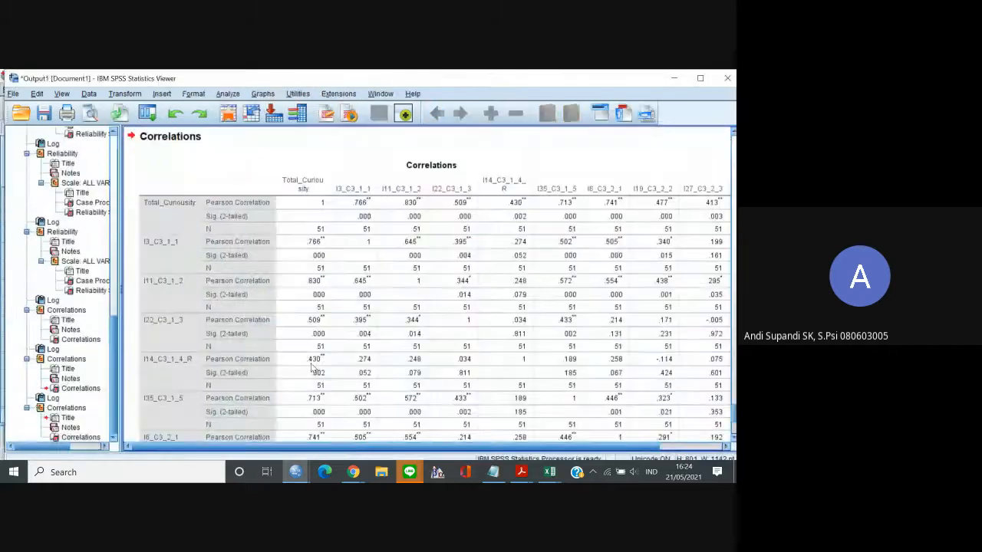
Copy the Total_Curiousity correlation table, switch to the Excel survey workbook and paste it at A1 of a new worksheet after Lembar3.
scroll(374, 362, "down", 1)
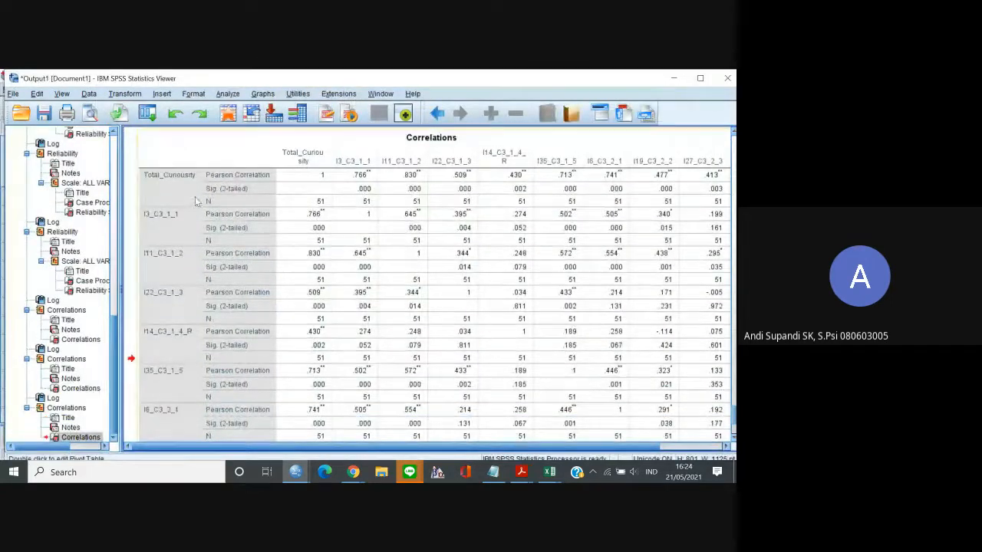
double_click(233, 197)
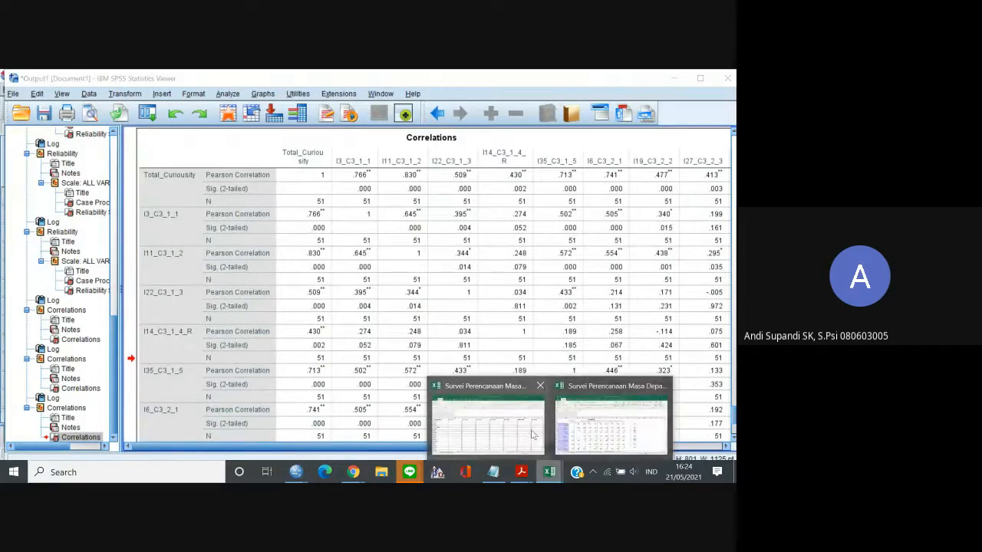
left_click(646, 430)
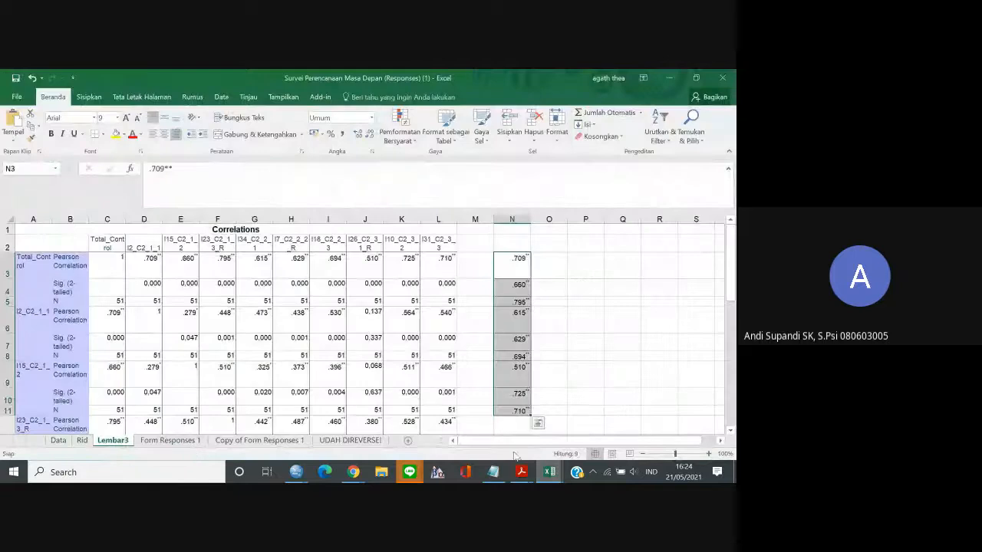
left_click(408, 441)
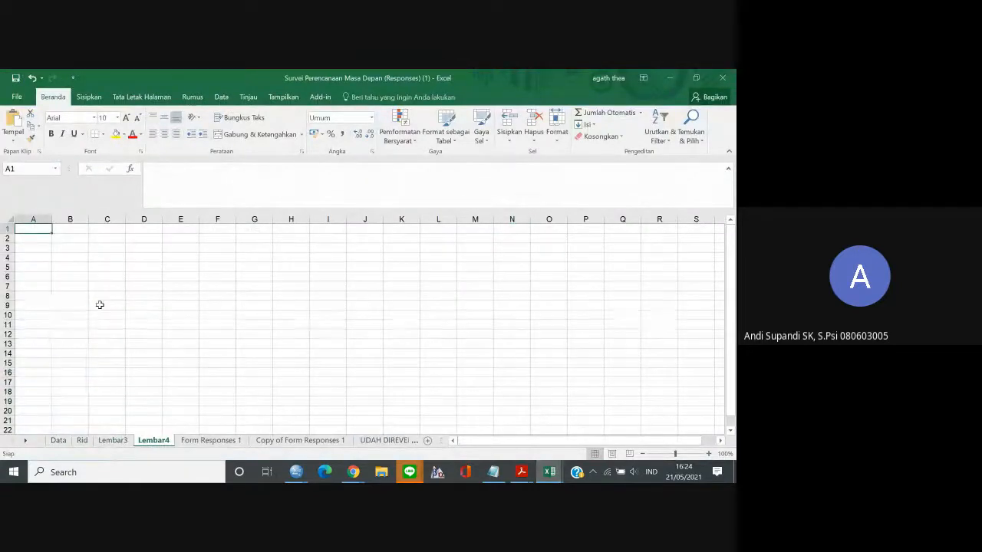
key("ctrl+v")
Copy the Total_Curiousity item correlations in cells D3 to L3 and paste them transposed from N3.
left_click(139, 270)
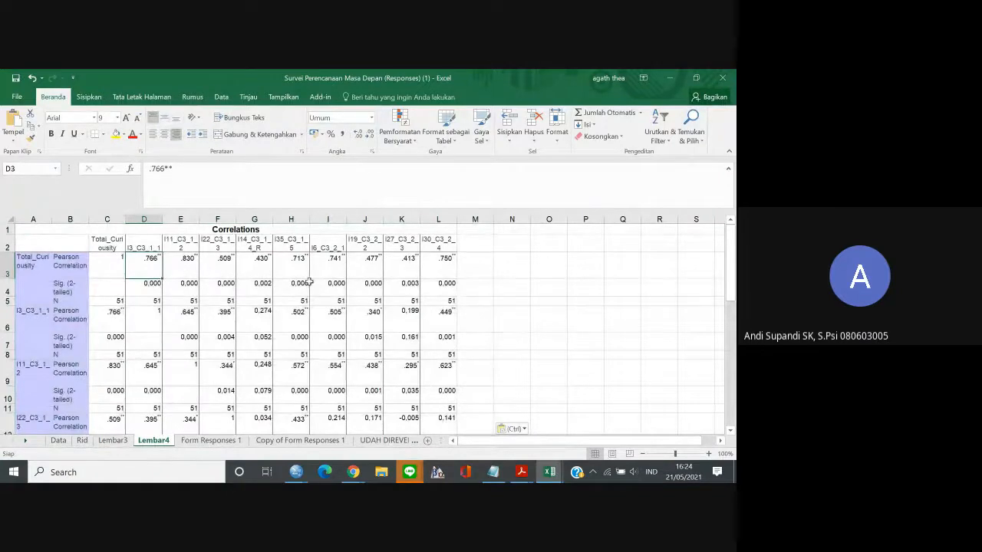
left_click(433, 273, "shift")
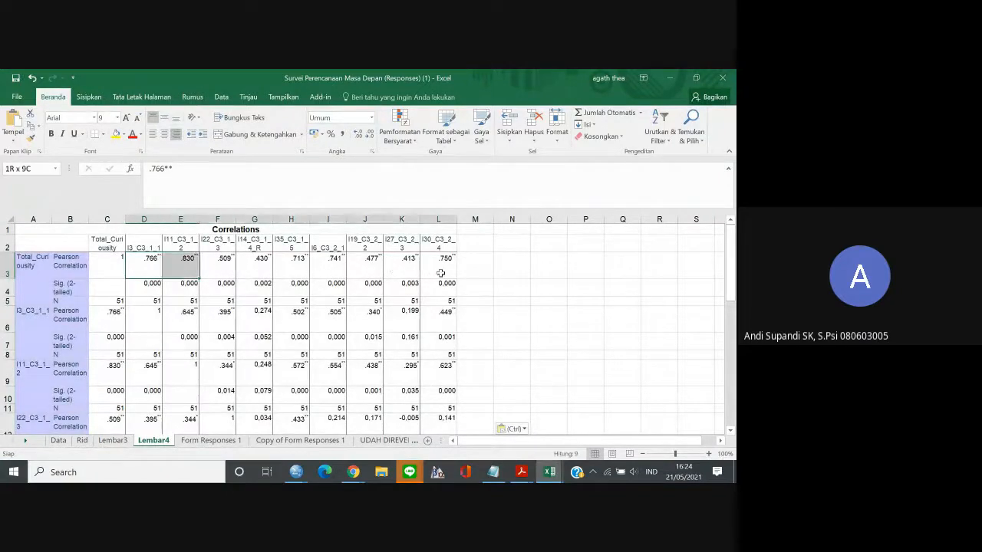
key("ctrl+c")
left_click(513, 267)
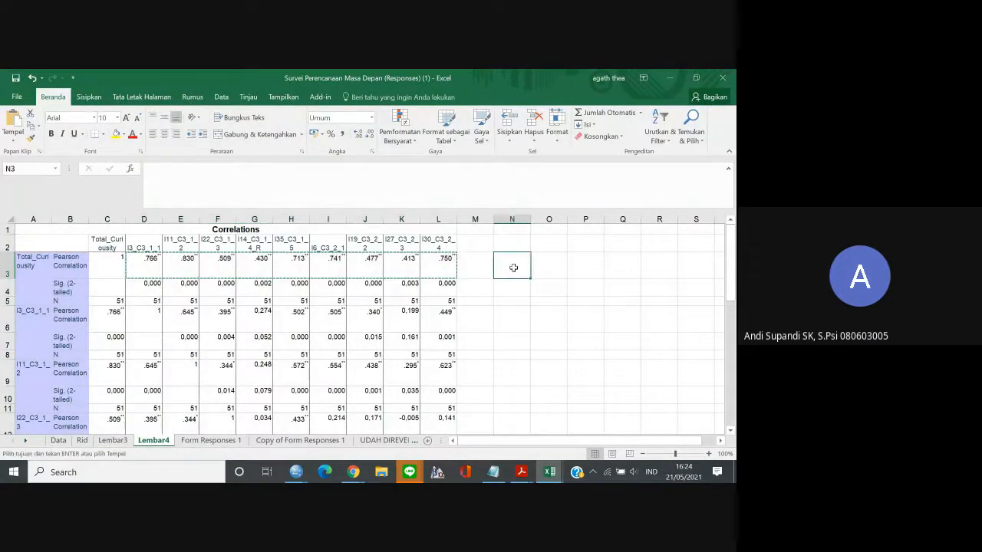
right_click(514, 268)
mouse_move(548, 286)
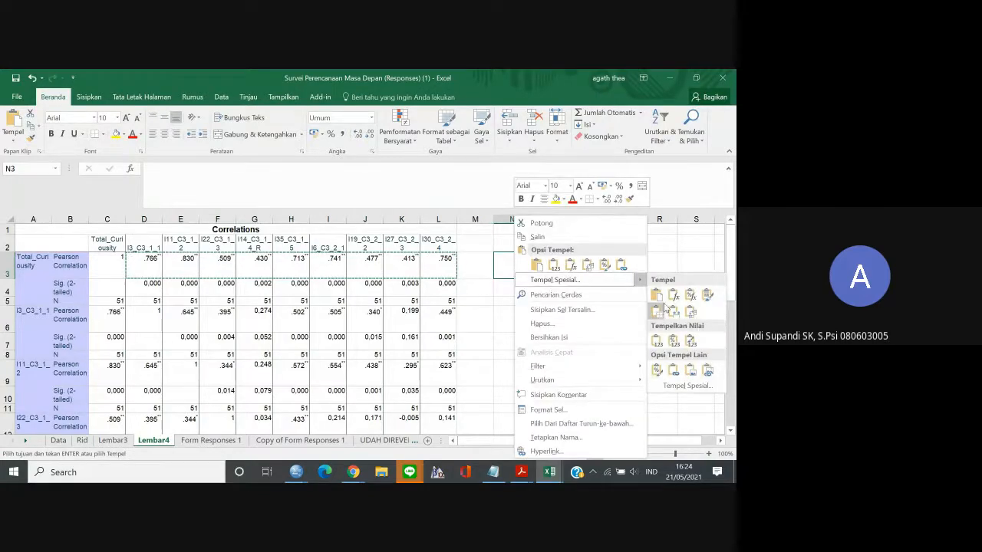
left_click(690, 313)
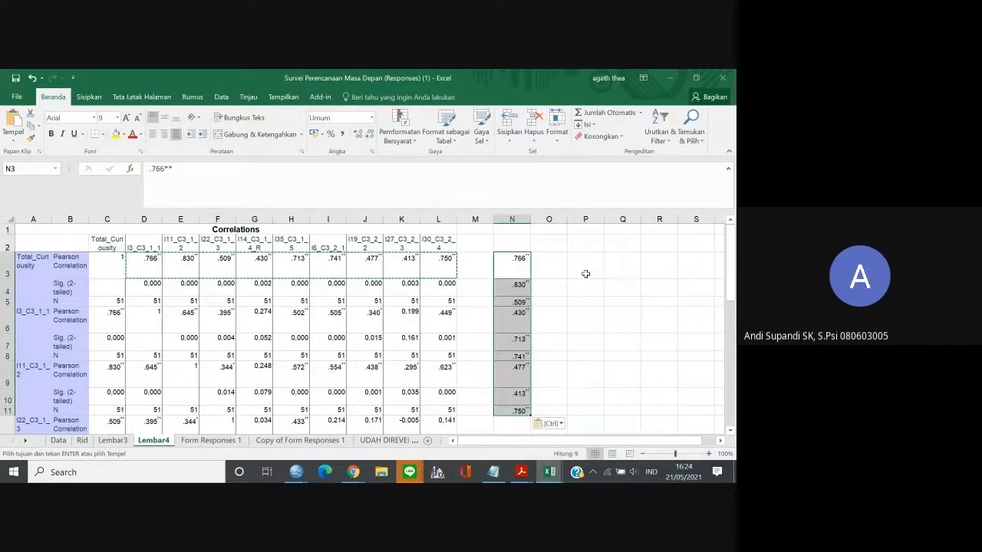
Copy cells N3 to N11, switch to the item analysis in Google Sheets and paste them into the rid column from F20.
key("ctrl+c")
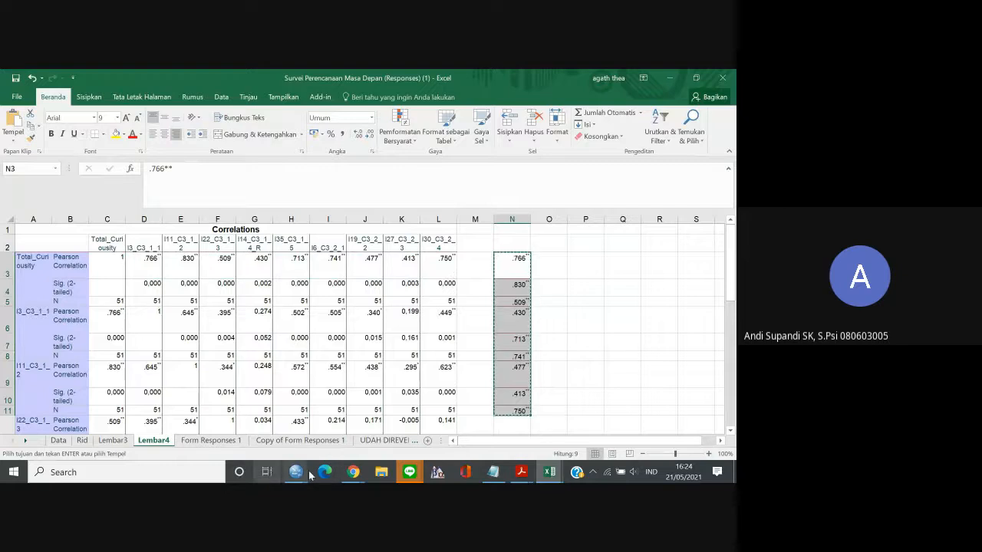
mouse_move(353, 472)
left_click(308, 431)
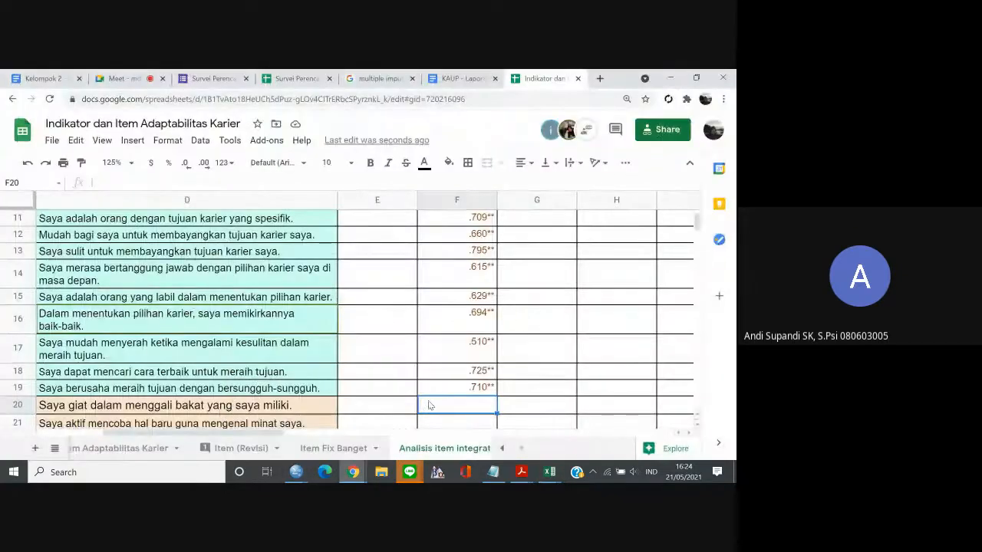
key("ctrl+v")
scroll(429, 405, "down", 1)
key("Down")
key("Down")
key("Down")
key("Down")
key("Down")
key("Down")
key("Down")
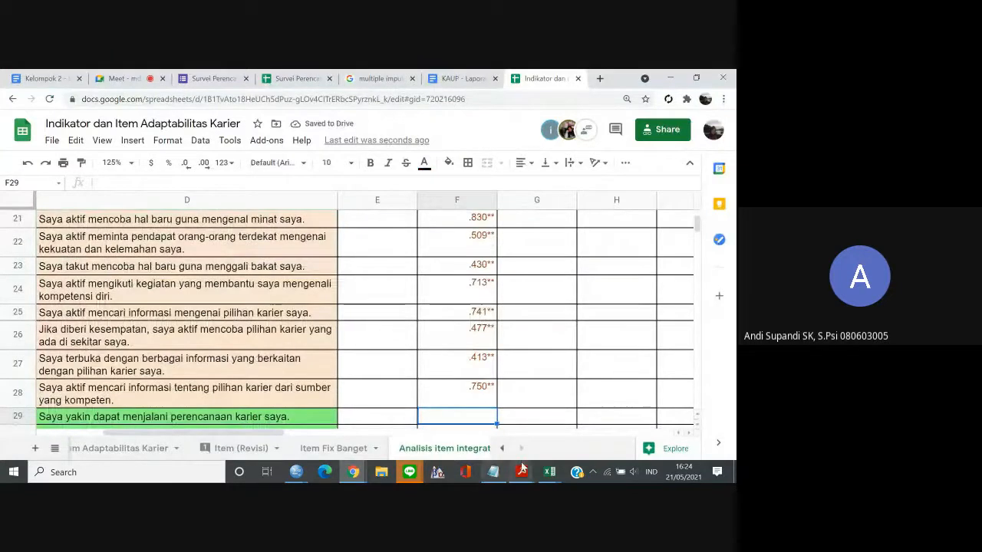
Switch to the SPSS Data Editor, reopen the Bivariate Correlations dialog and remove Total_Curiousity and all its items from the analysis variables.
mouse_move(309, 474)
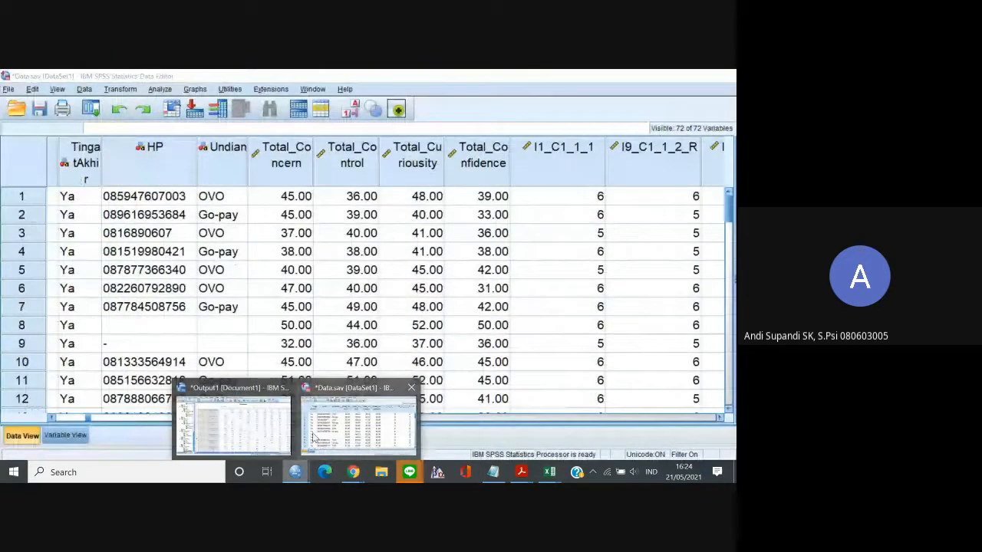
left_click(313, 437)
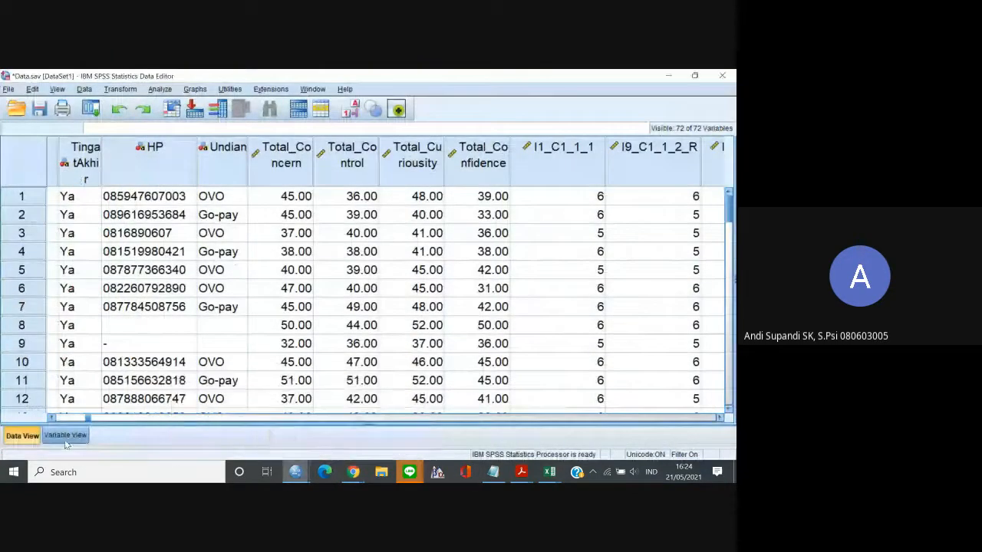
left_click(63, 436)
left_click(22, 434)
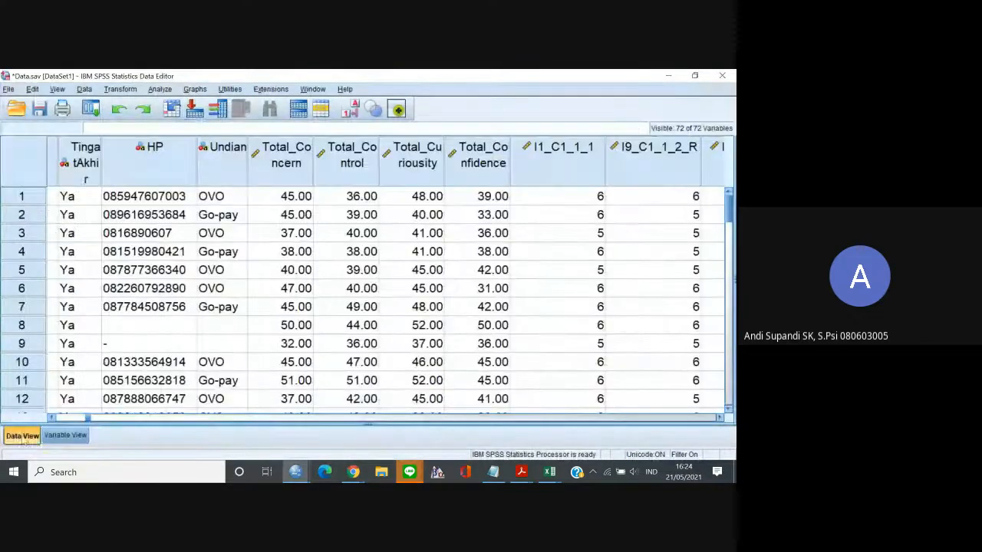
left_click(159, 89)
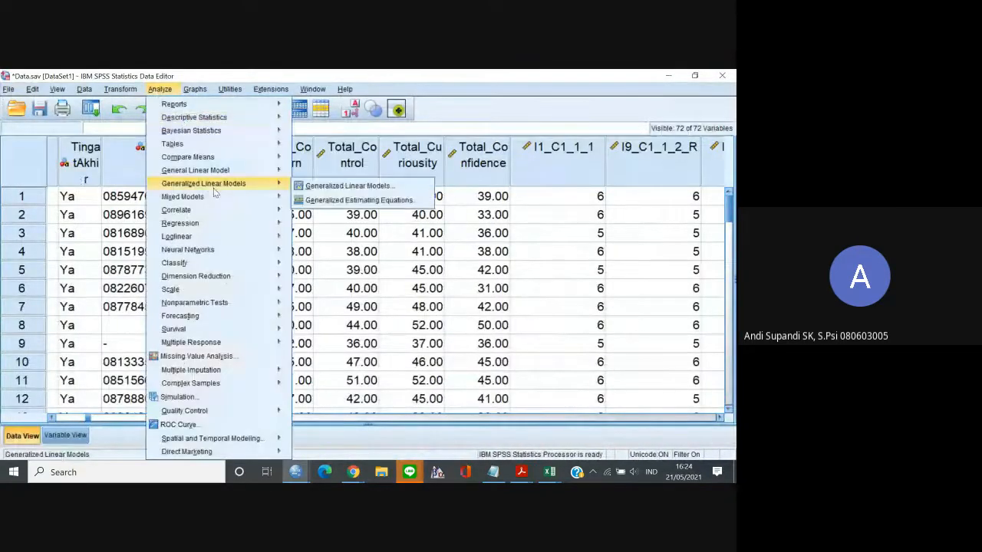
mouse_move(282, 234)
mouse_move(280, 210)
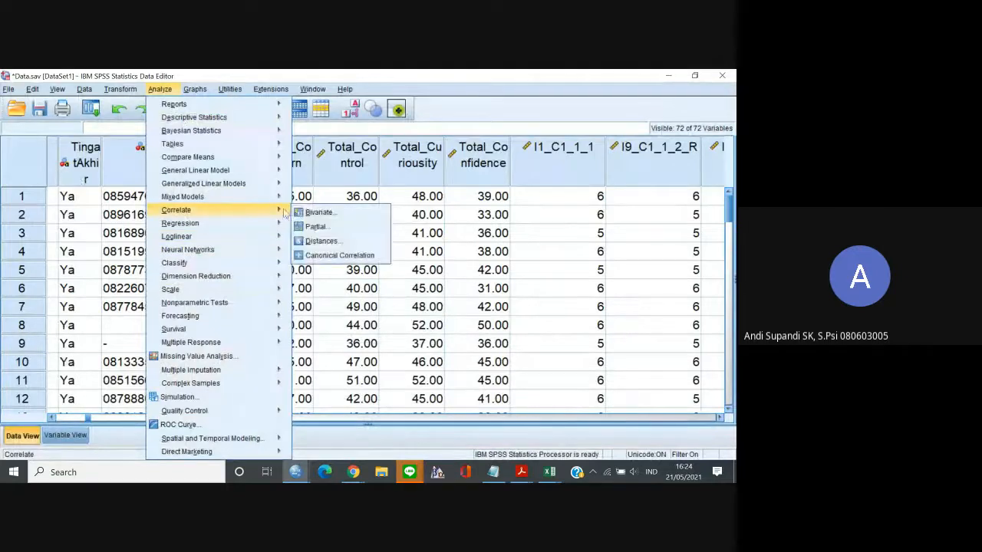
left_click(316, 211)
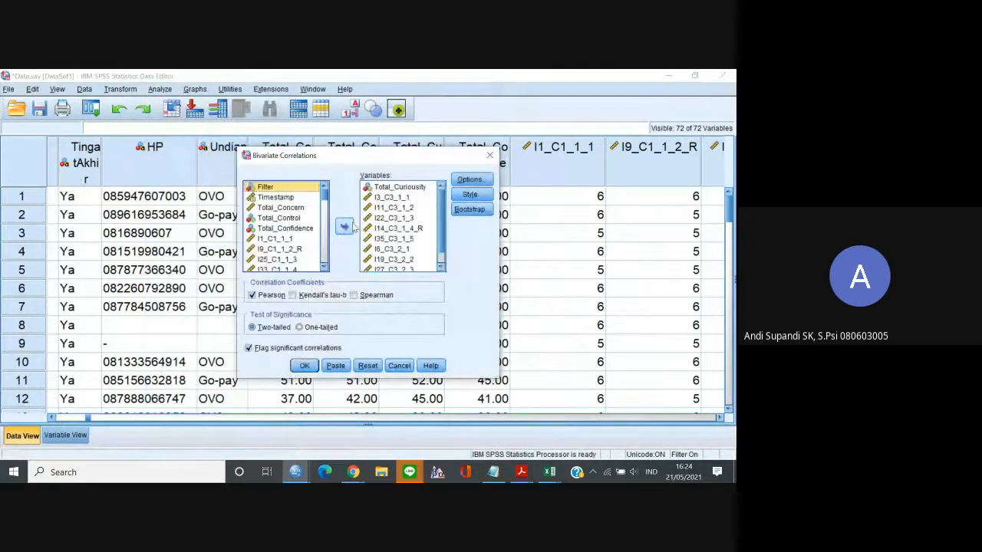
left_click(391, 192)
key("ctrl+a")
left_click(344, 226)
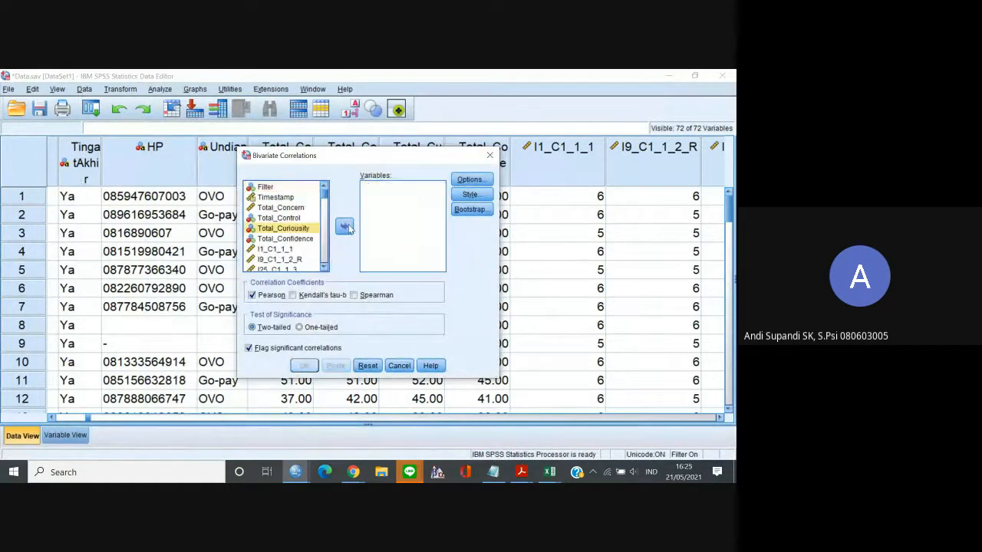
Add Total_Confidence and items I4_C4_1_1 through I21_C4_2_4 to the analysis variables and run the bivariate correlation.
left_click(297, 240)
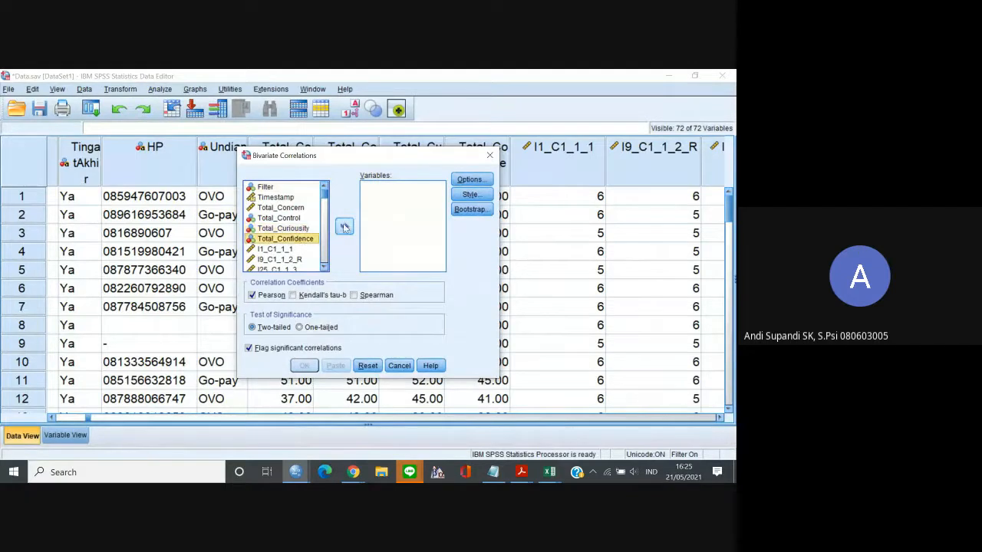
left_click(344, 225)
left_click(324, 266)
left_click(324, 267)
left_click(324, 267)
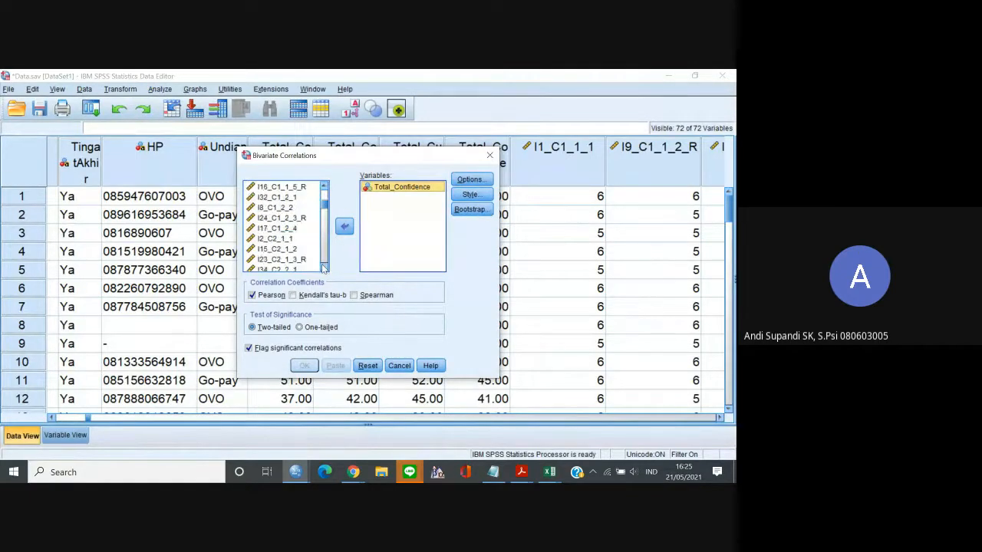
left_click(324, 267)
left_click(323, 267)
left_click(324, 267)
left_click(324, 267)
left_click(323, 267)
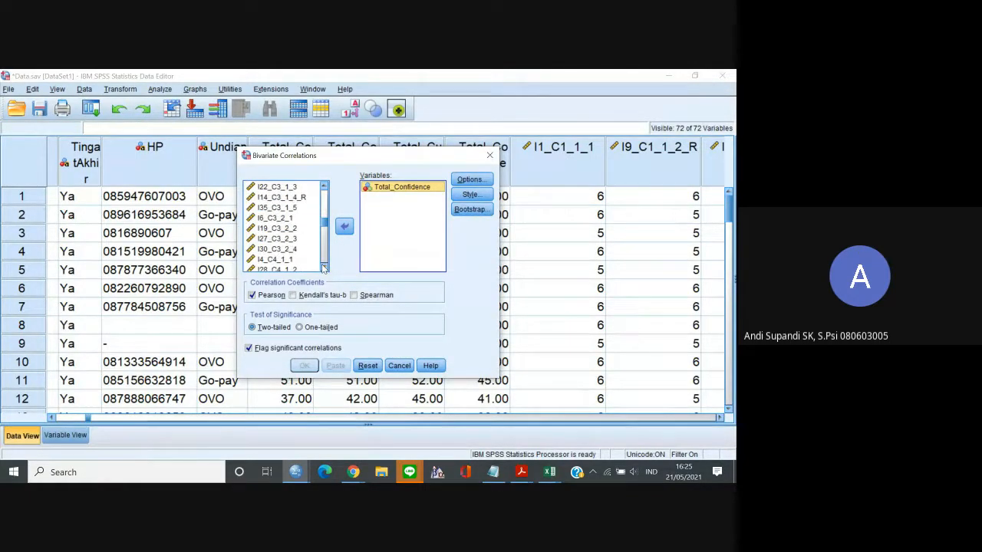
left_click(324, 267)
left_click(324, 267)
left_click(291, 248)
left_click(324, 267)
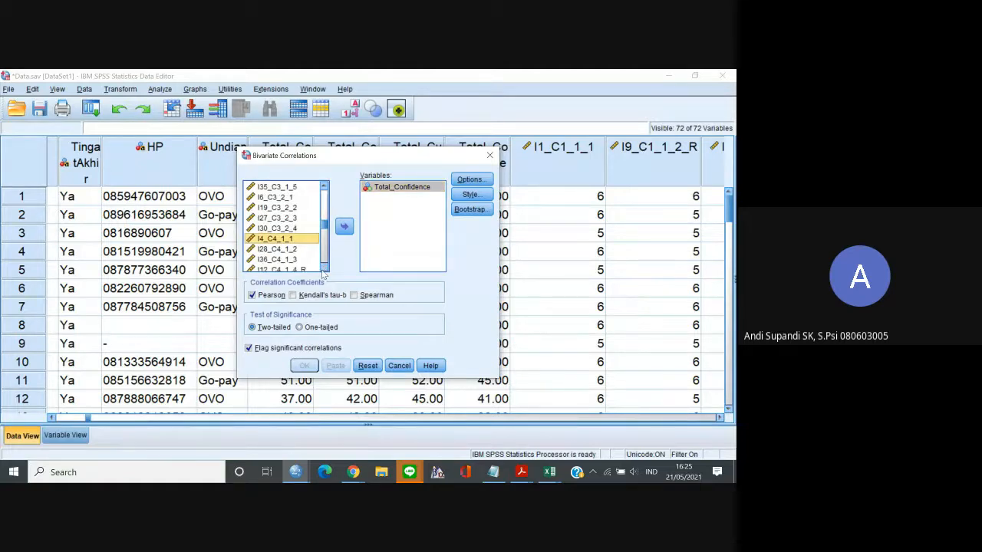
left_click(323, 267)
left_click(324, 267)
left_click(324, 267)
left_click(324, 267)
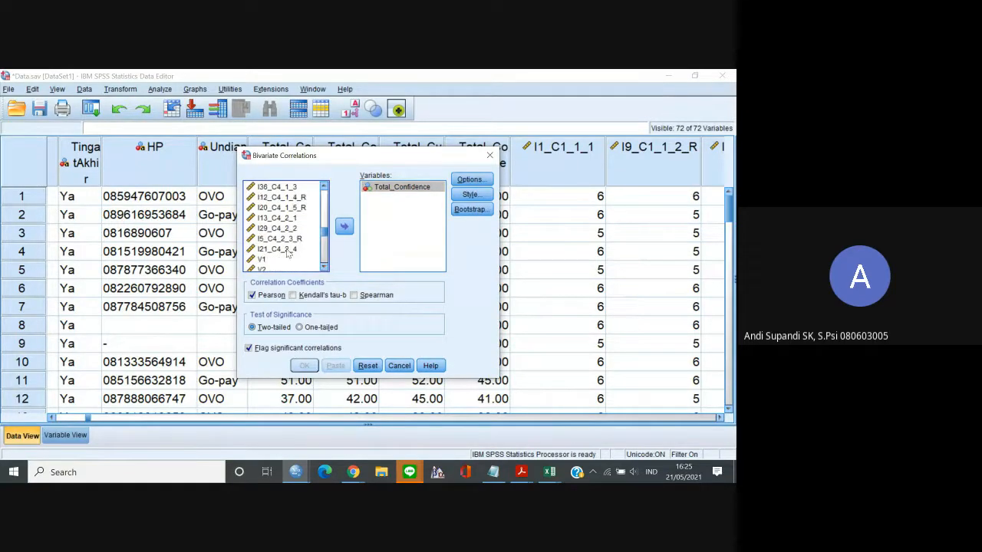
left_click(290, 249, "shift")
left_click(344, 228)
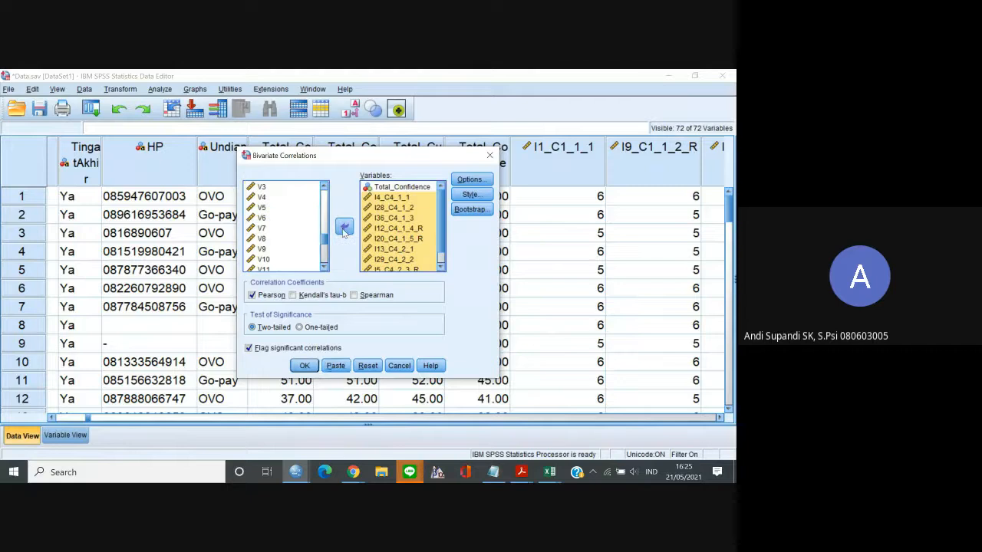
left_click(304, 365)
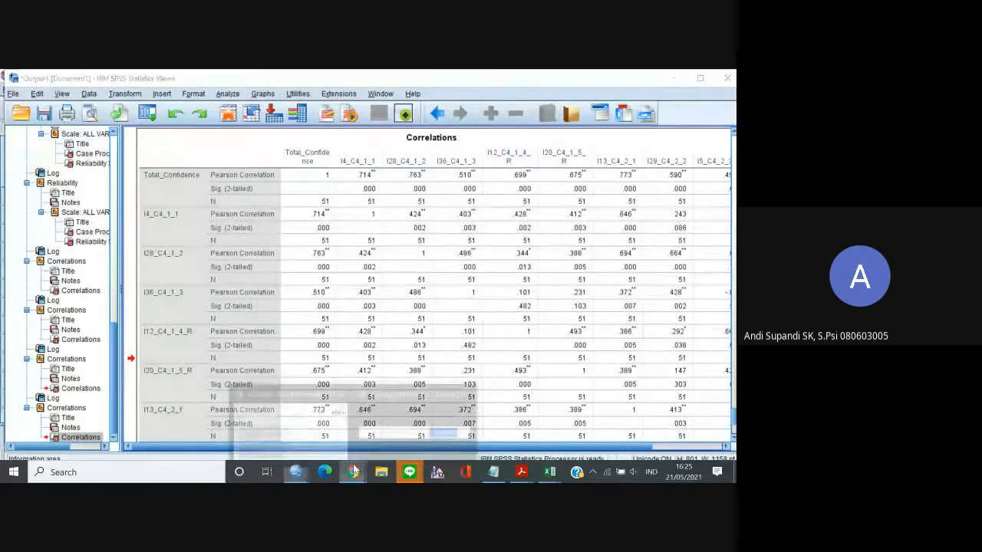
Switch to the Excel workbook, add a new sheet and paste the Total_Confidence correlation table at A1.
mouse_move(549, 477)
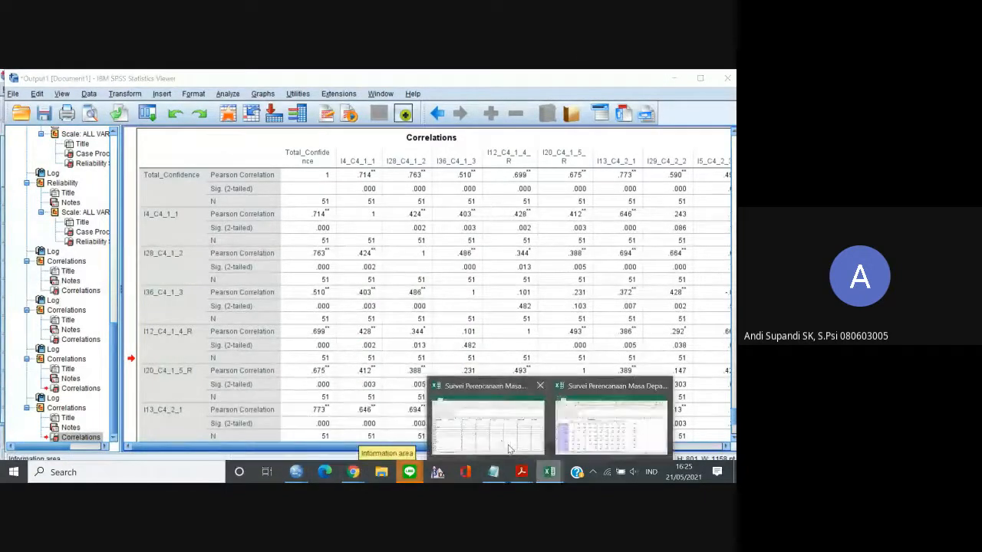
left_click(589, 430)
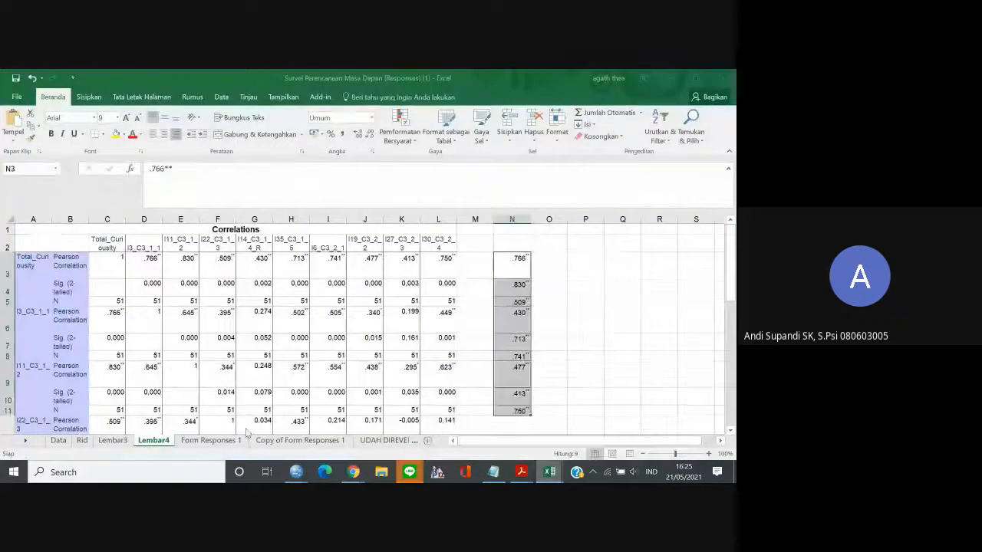
left_click(427, 440)
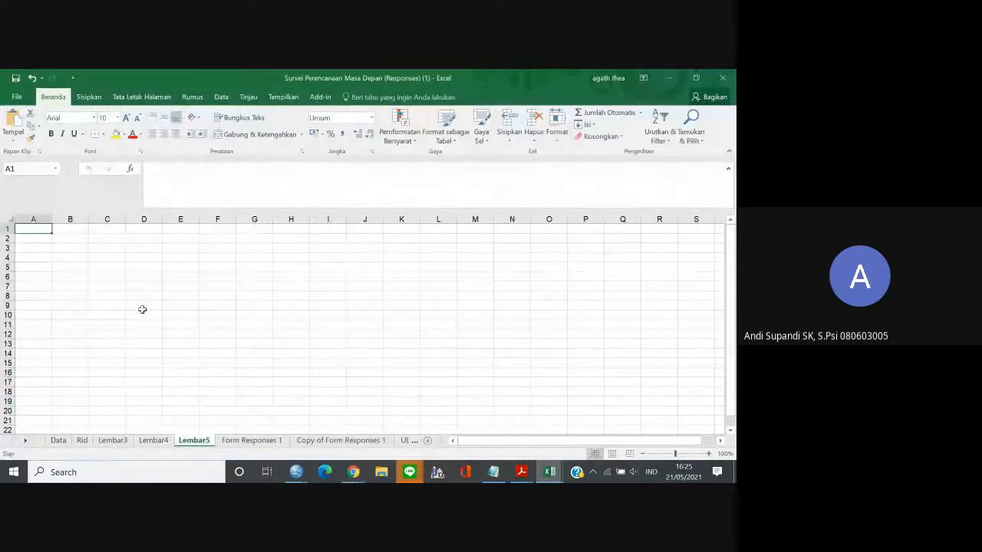
key("ctrl+v")
Copy the Total_Confidence item correlations in cells D3 to L3 and paste them transposed from N3.
left_click(122, 287)
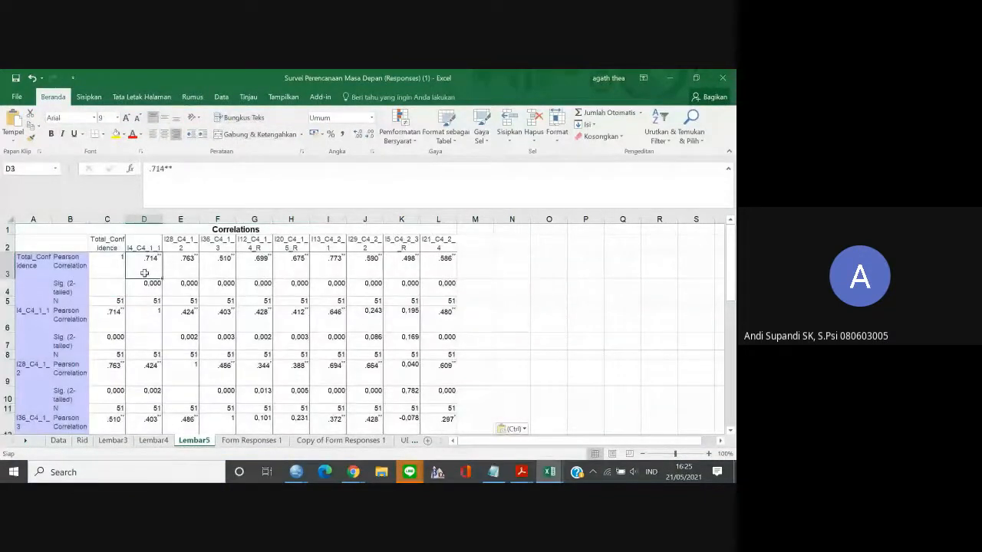
left_click_drag(145, 265, 441, 264)
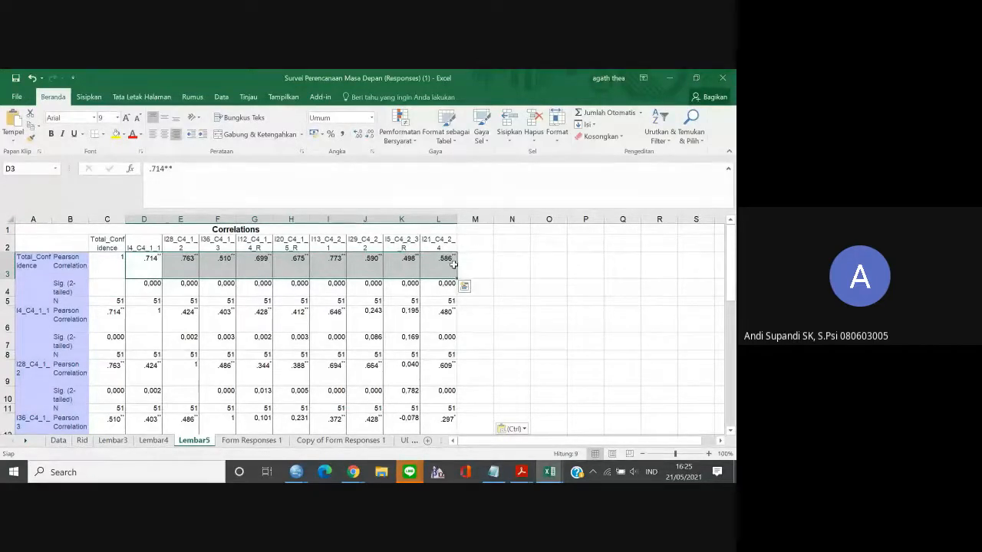
key("ctrl+c")
left_click(508, 266)
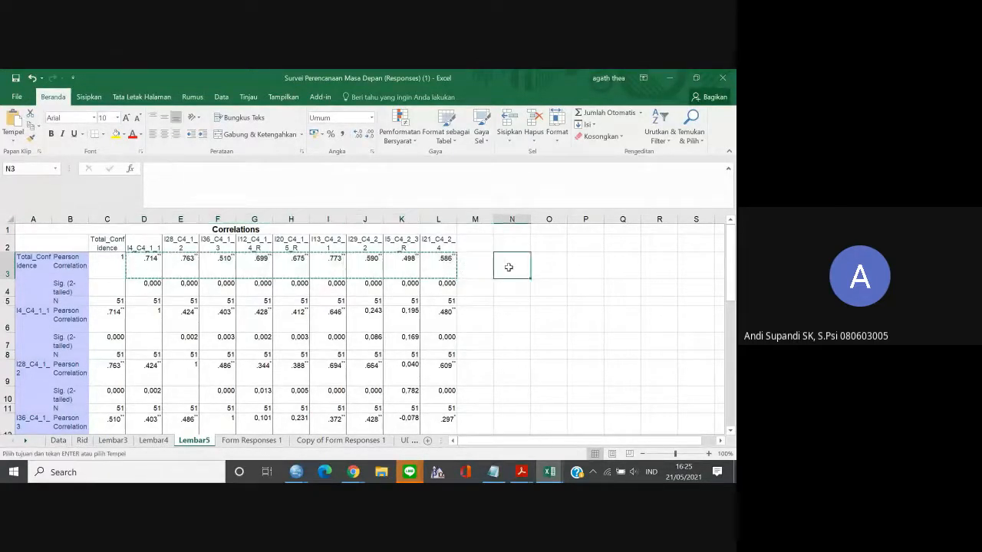
right_click(510, 268)
left_click(536, 280)
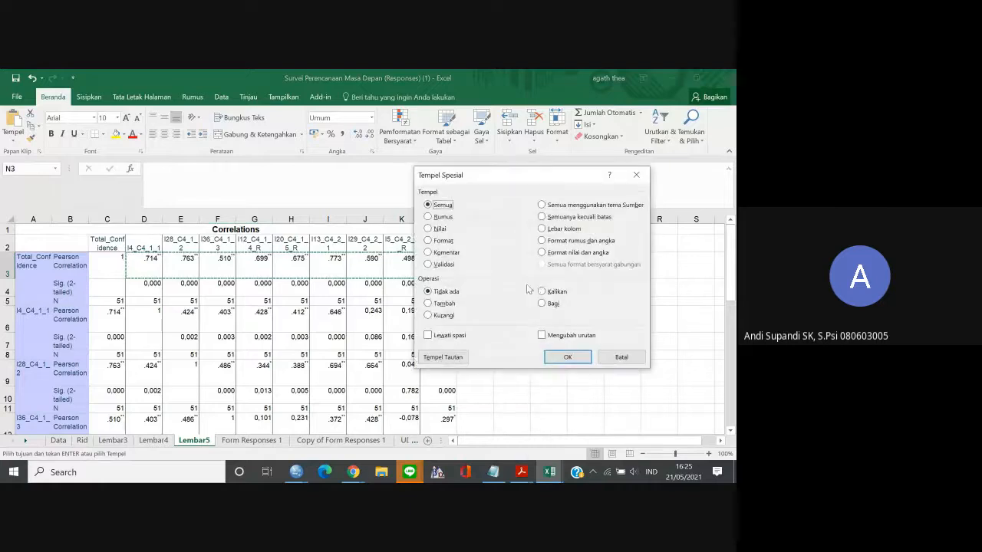
left_click(621, 357)
right_click(528, 277)
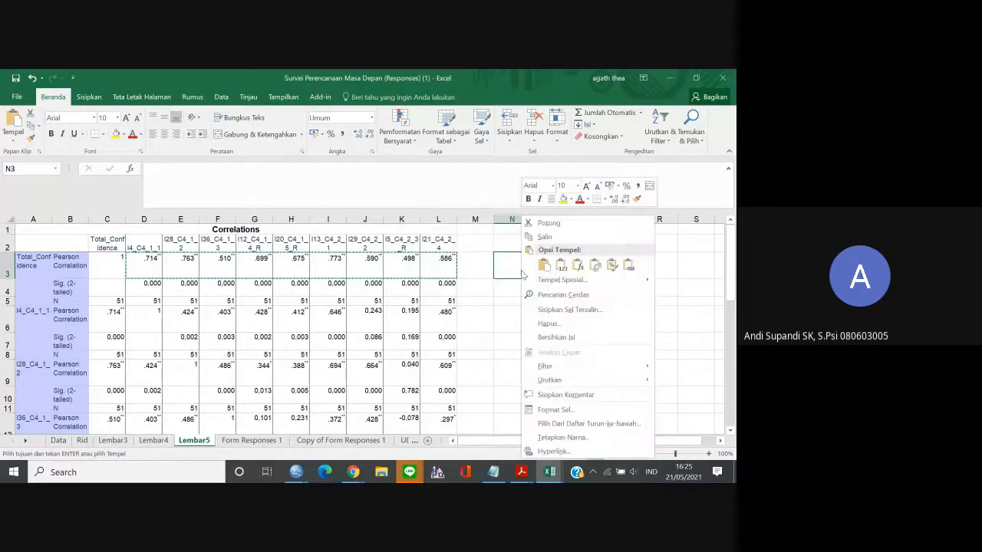
mouse_move(648, 280)
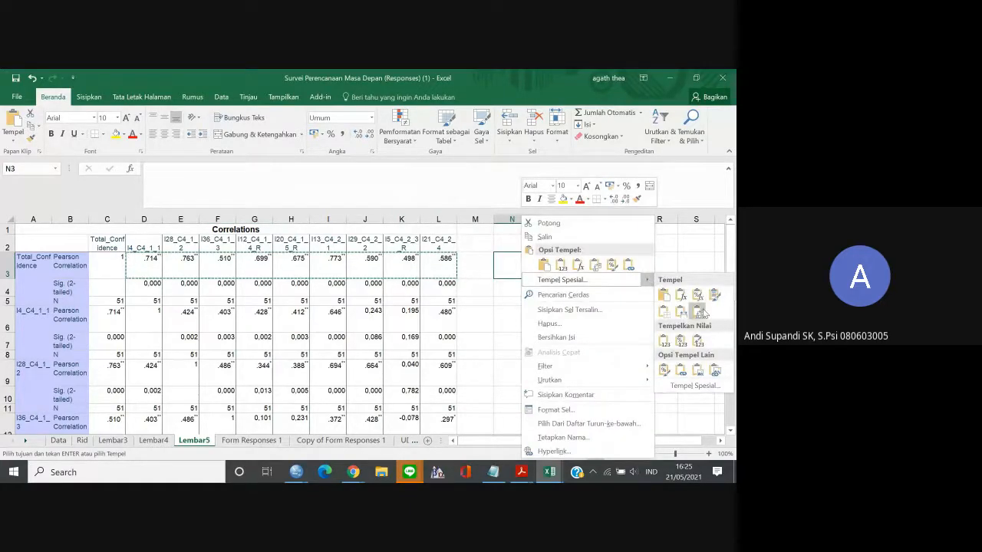
left_click(692, 310)
Copy cells N3 to N11, switch to the item analysis in Google Sheets and paste them into the rid column from F29.
key("ctrl+c")
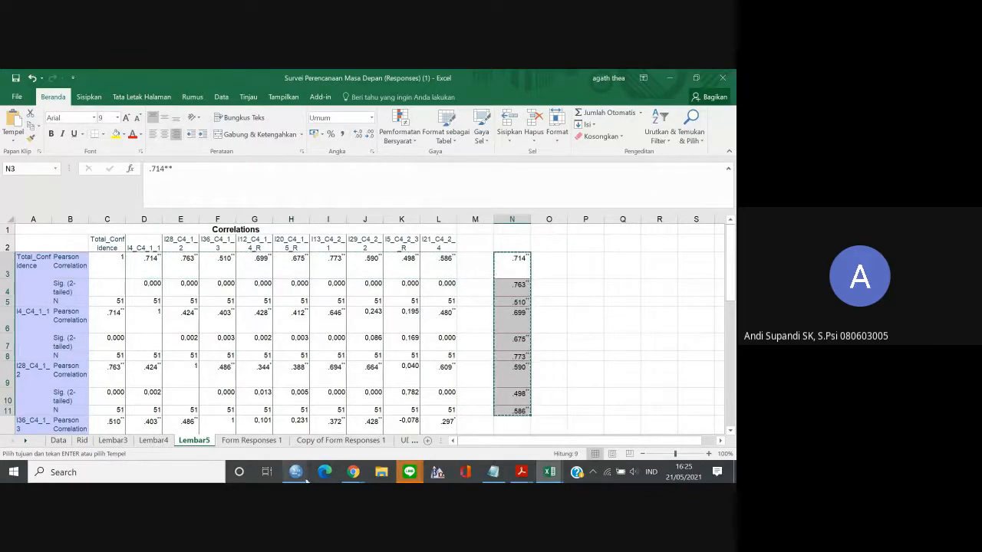
mouse_move(352, 472)
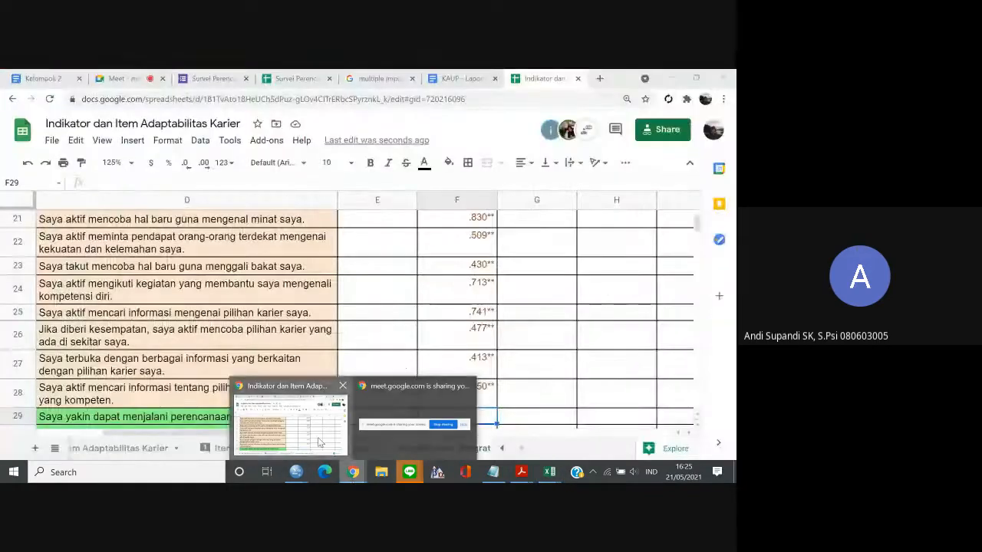
left_click(291, 426)
key("ctrl+v")
Review the rid values down to F37 and at the start of the column, ending on crid cell G2.
key("Down")
key("Down")
key("Down")
key("Down")
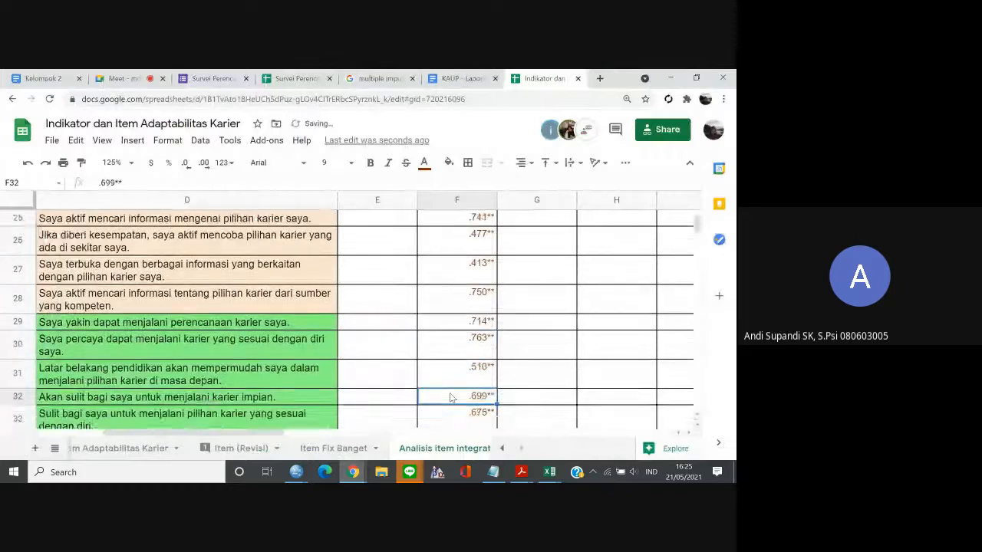
key("Down")
key("Down")
key("Down")
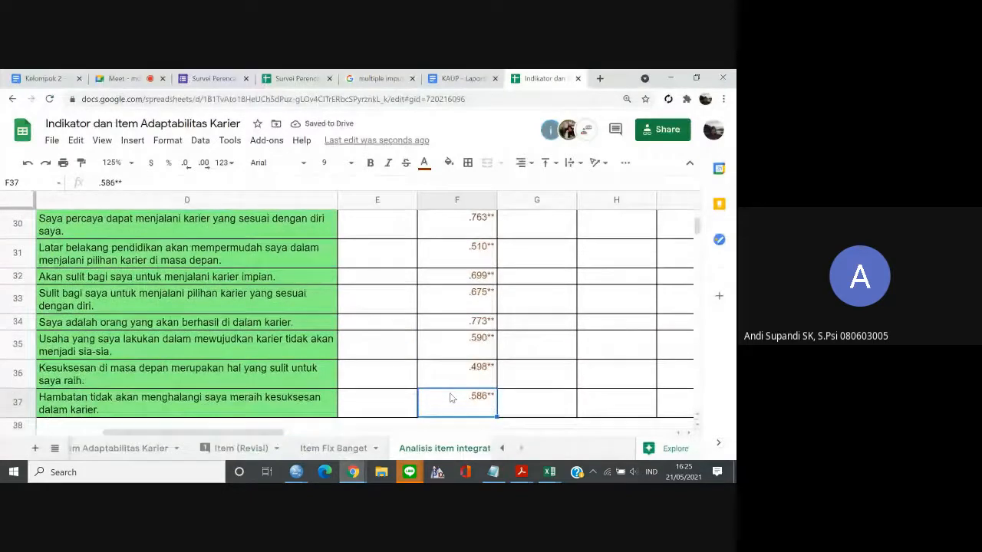
key("ctrl+Up")
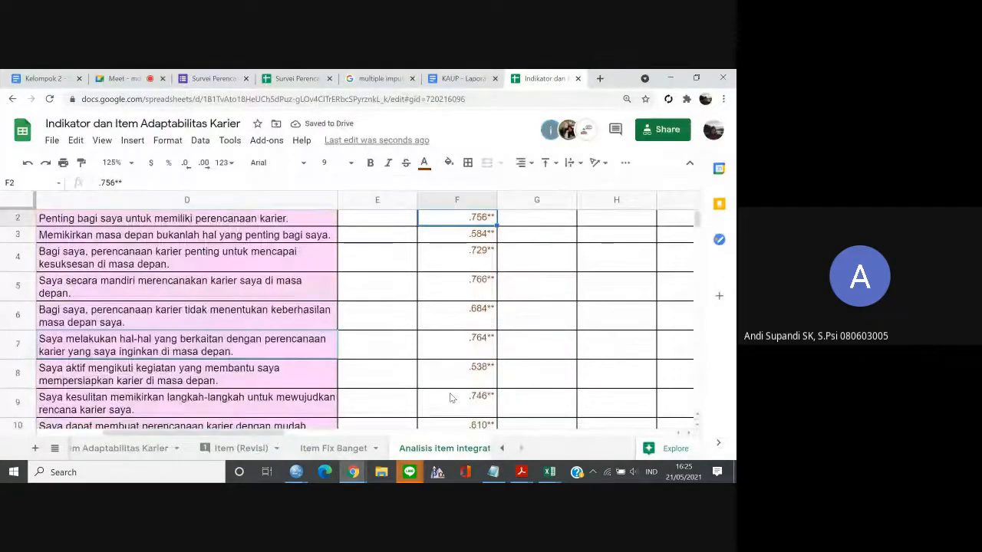
key("Down")
key("Down")
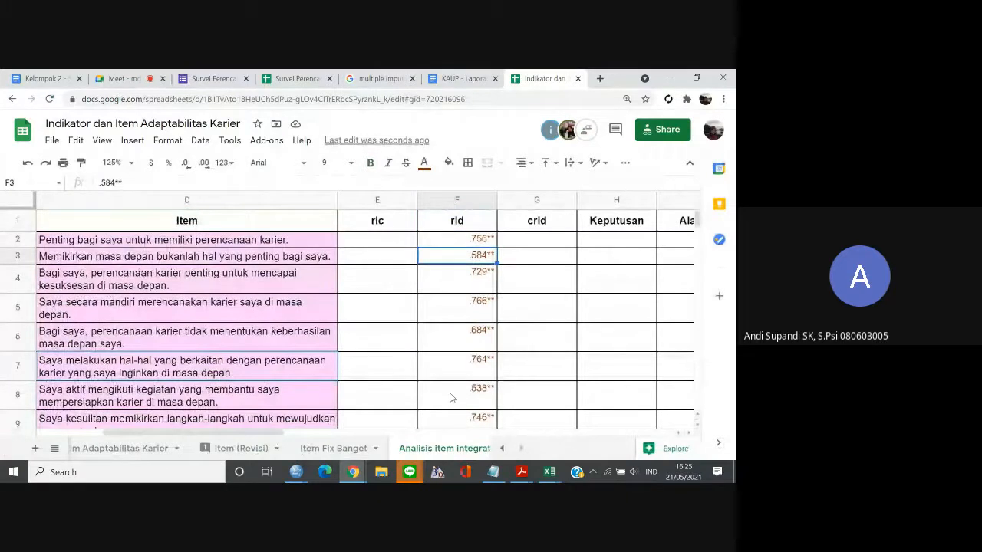
key("Up")
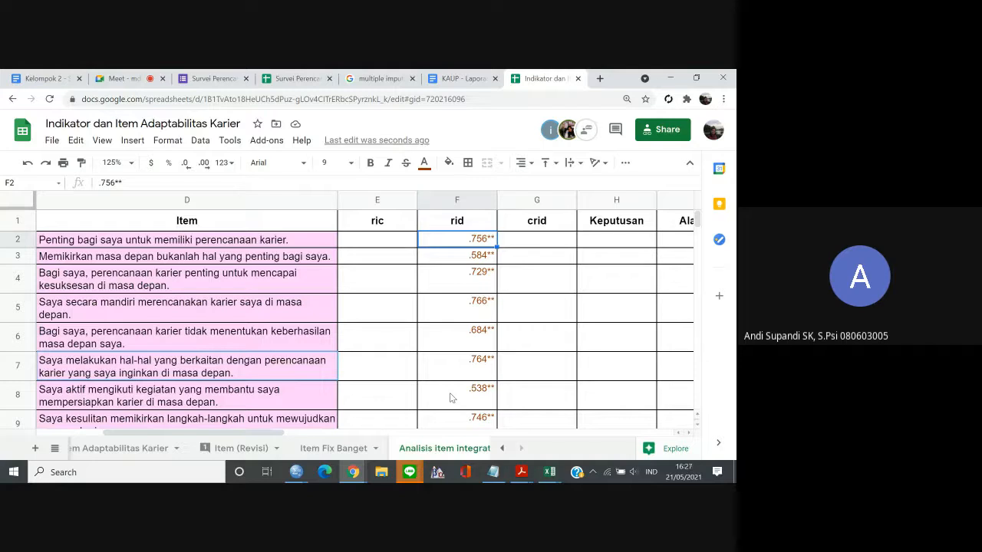
left_click(527, 240)
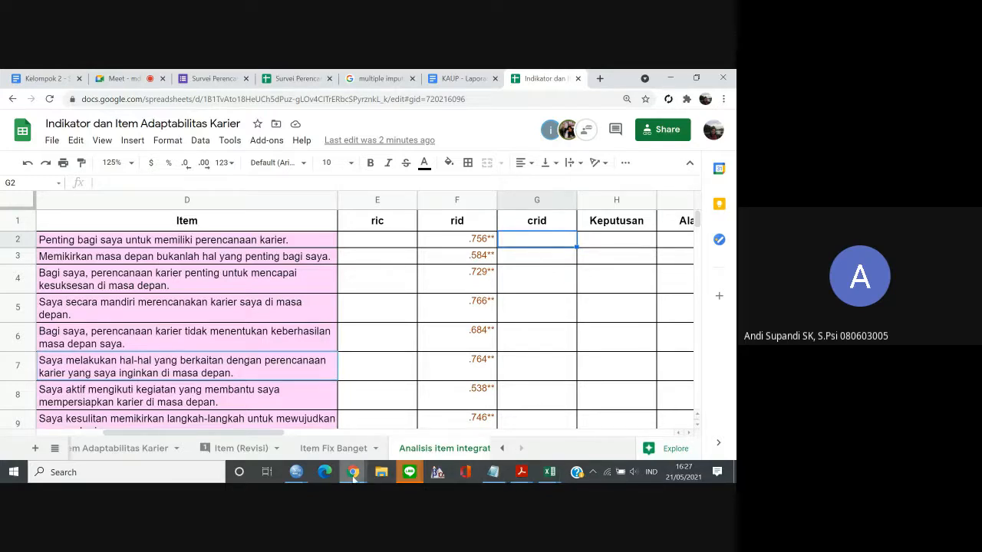
Switch to the SPSS Data Editor and open the Reliability Analysis dialog.
mouse_move(298, 475)
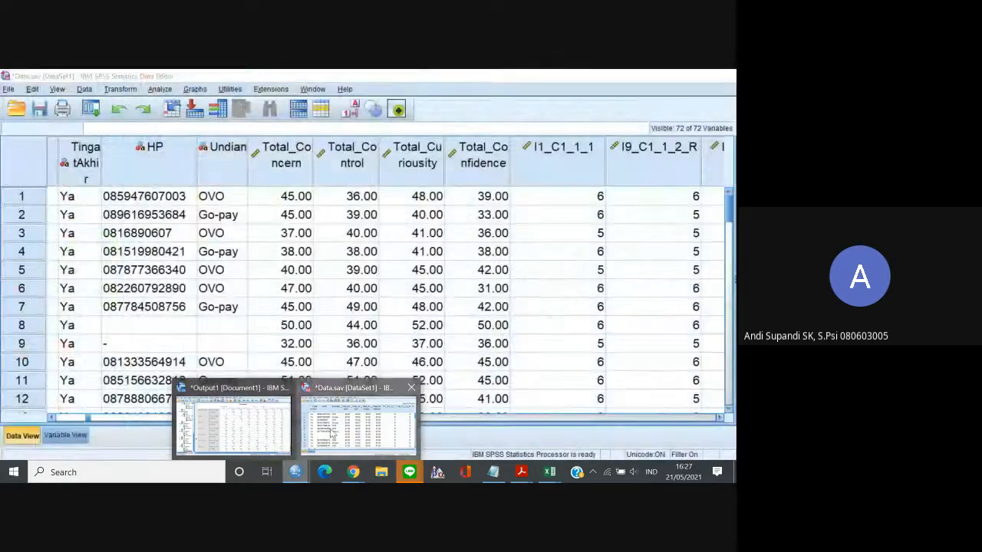
left_click(332, 434)
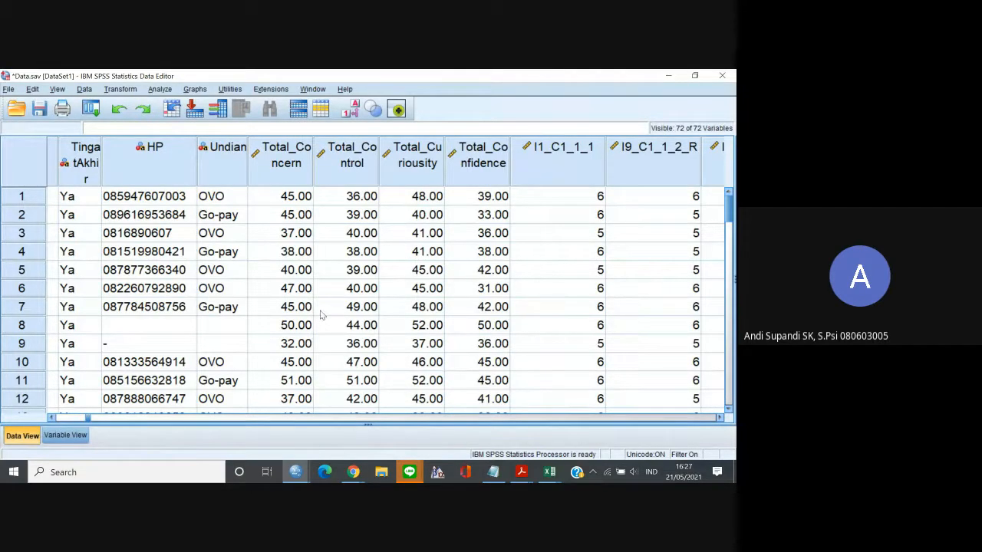
left_click(160, 90)
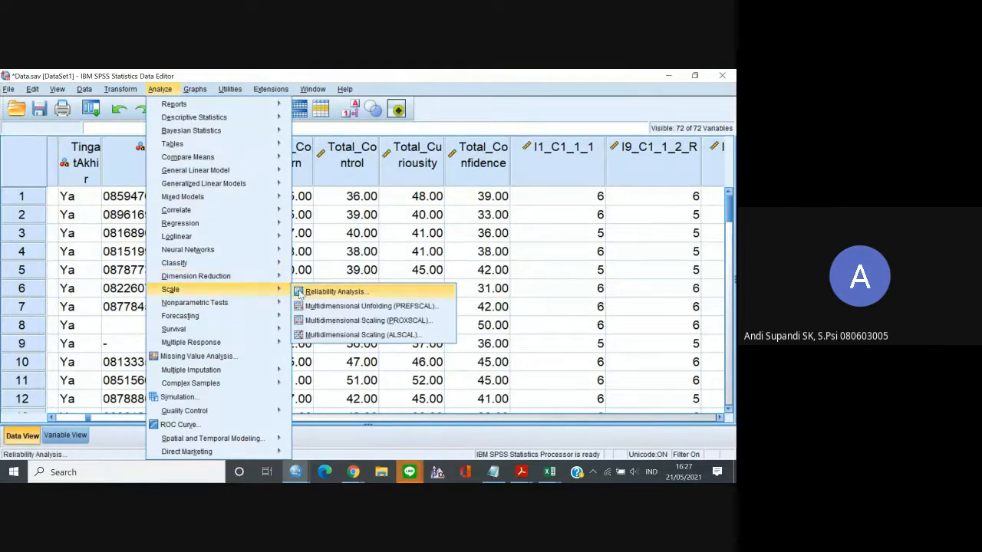
left_click(298, 292)
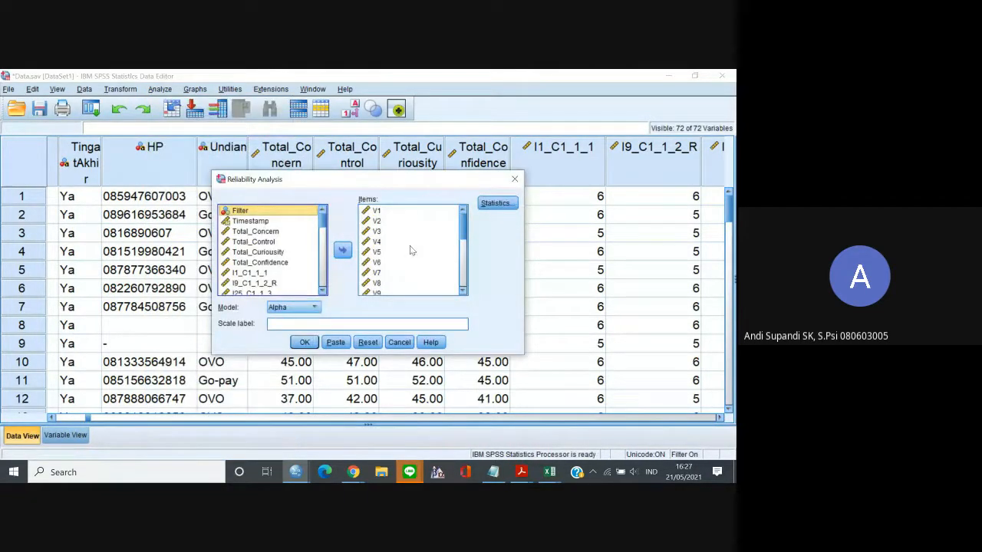
left_click(378, 213)
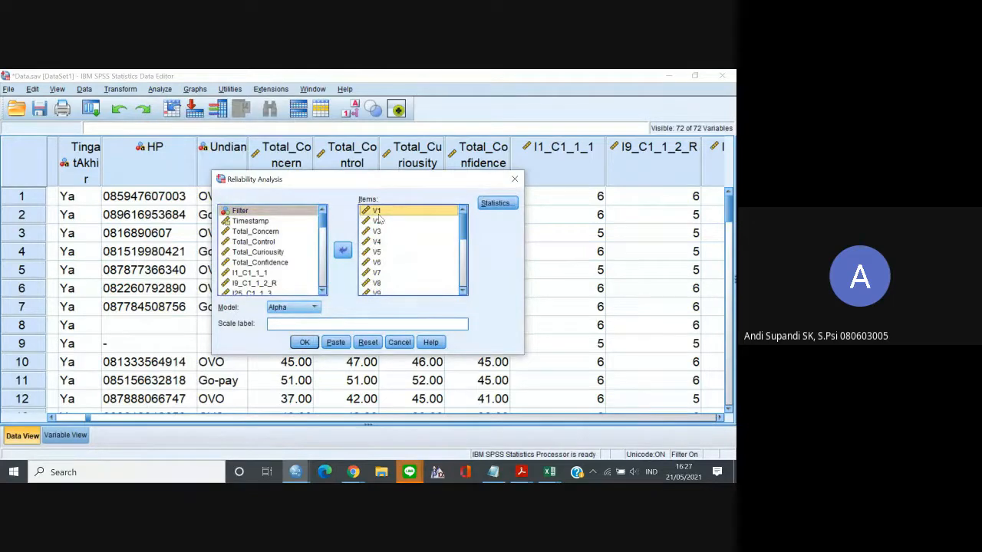
key("ctrl+a")
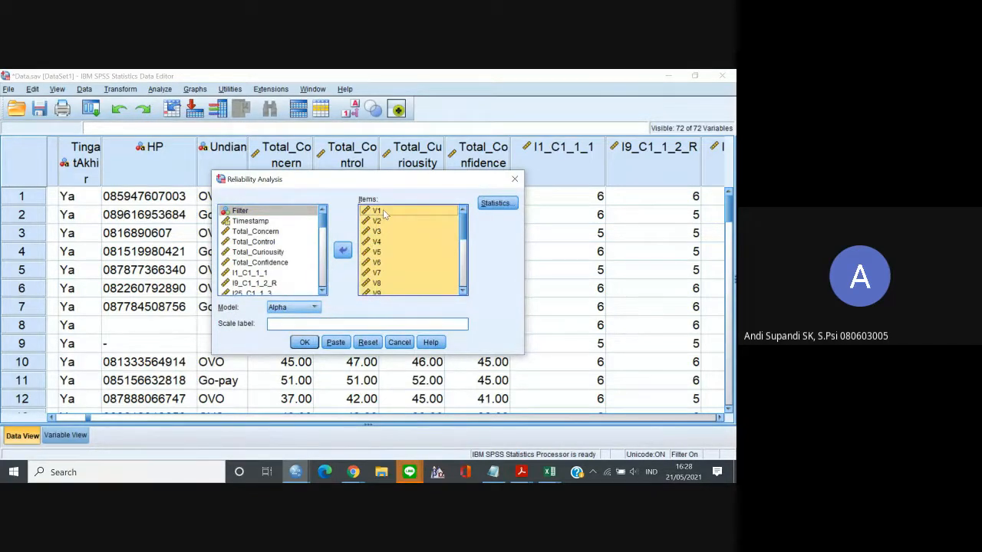
left_click(383, 215)
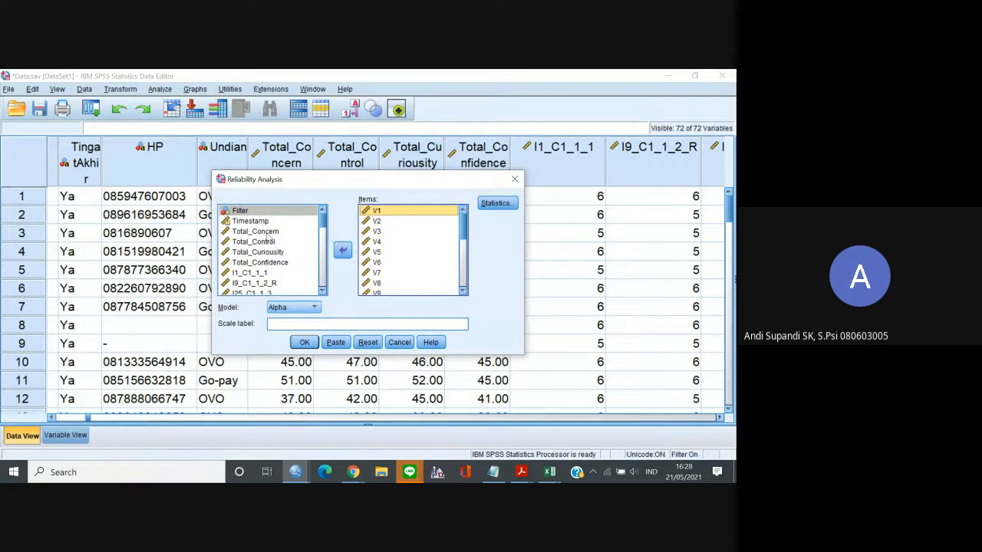
Enable the Scale and Scale if item deleted descriptives in the reliability statistics.
left_click(499, 204)
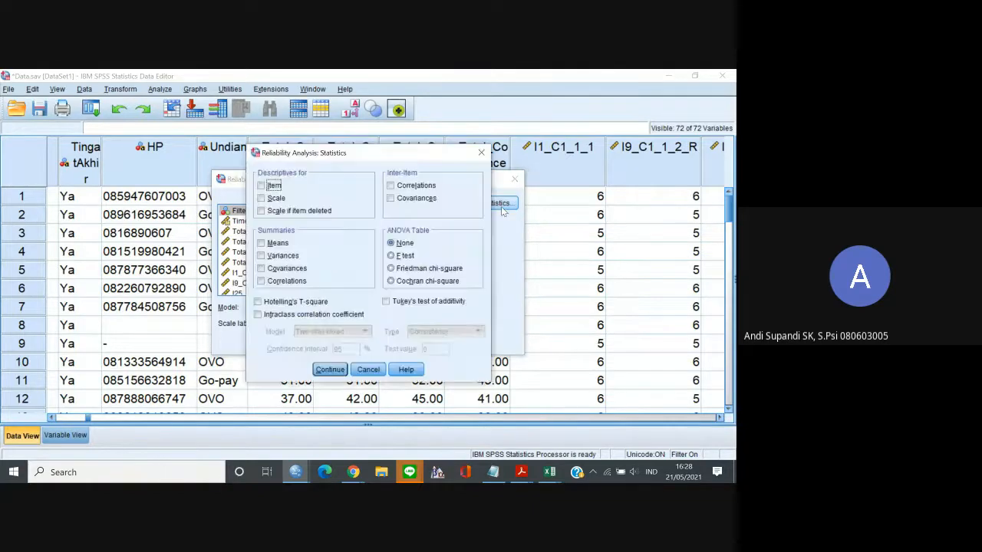
left_click(265, 200)
left_click(261, 212)
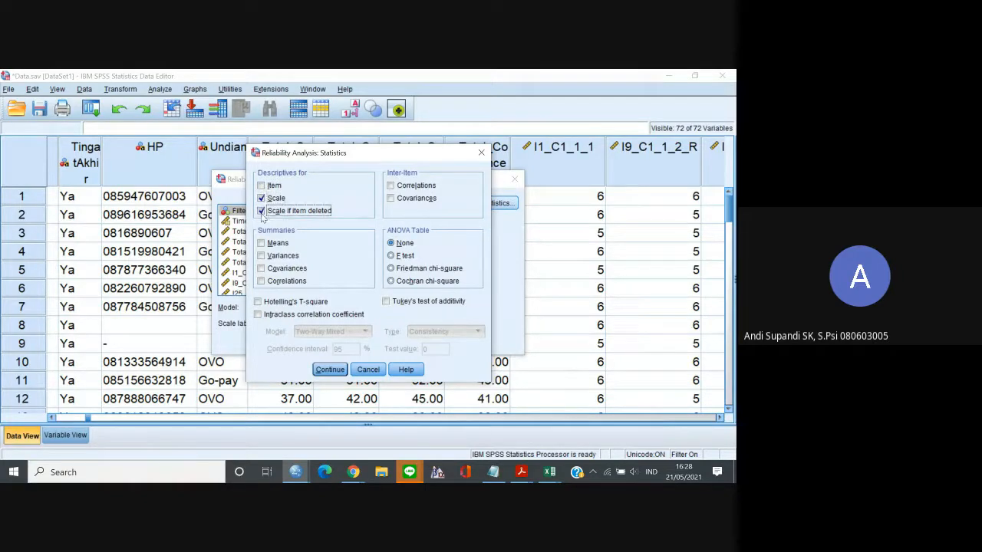
left_click(331, 370)
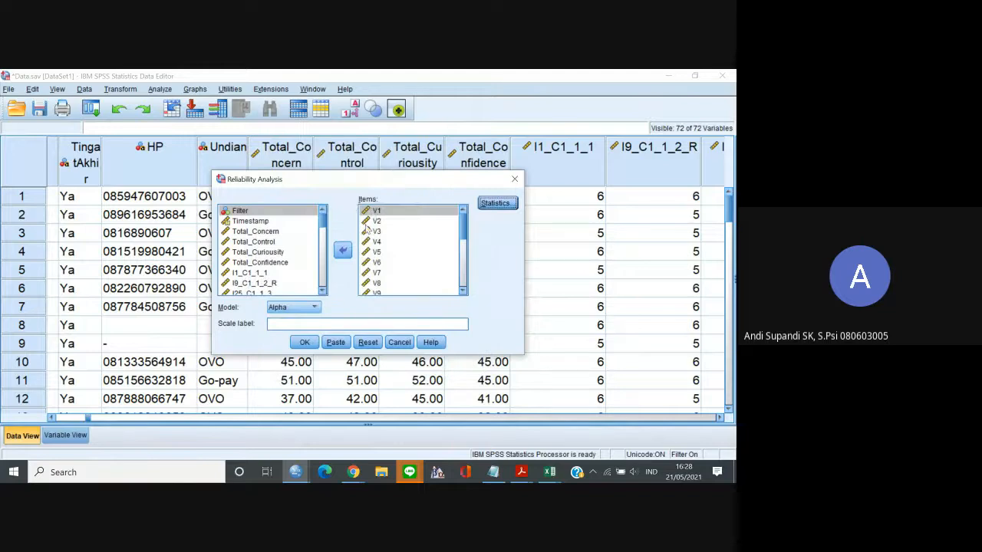
Remove all the variables V1 to V24 from the reliability analysis items.
left_click(385, 211)
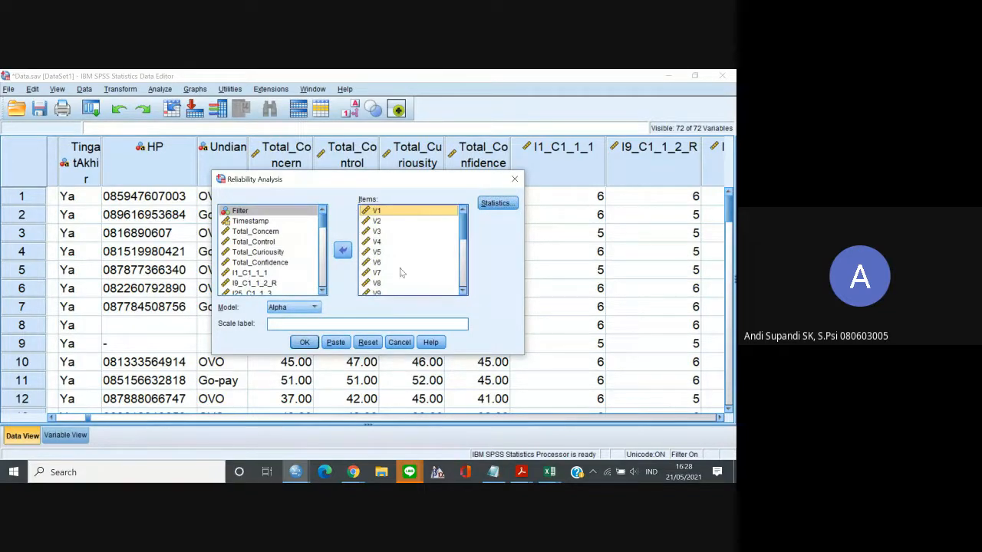
left_click(464, 292)
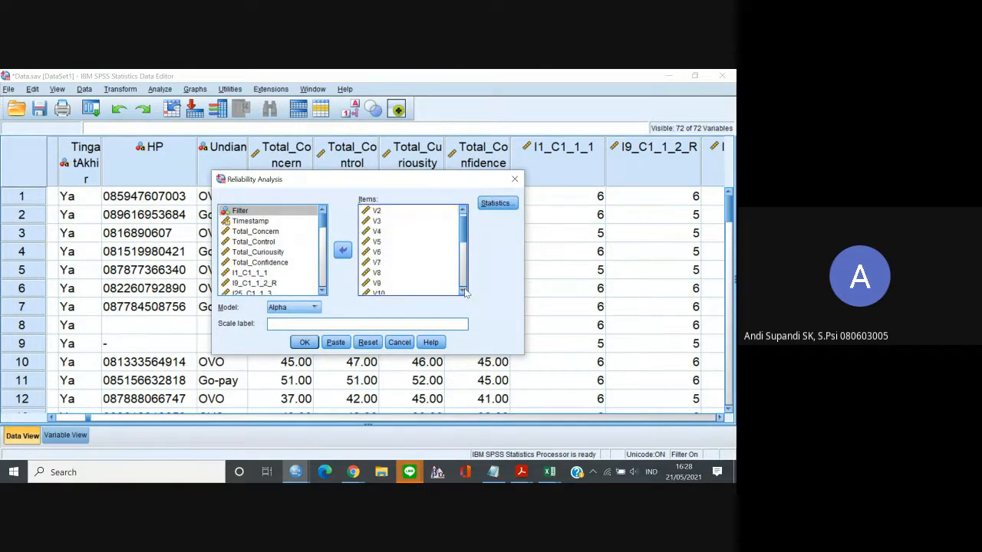
left_click(464, 291)
left_click(463, 292)
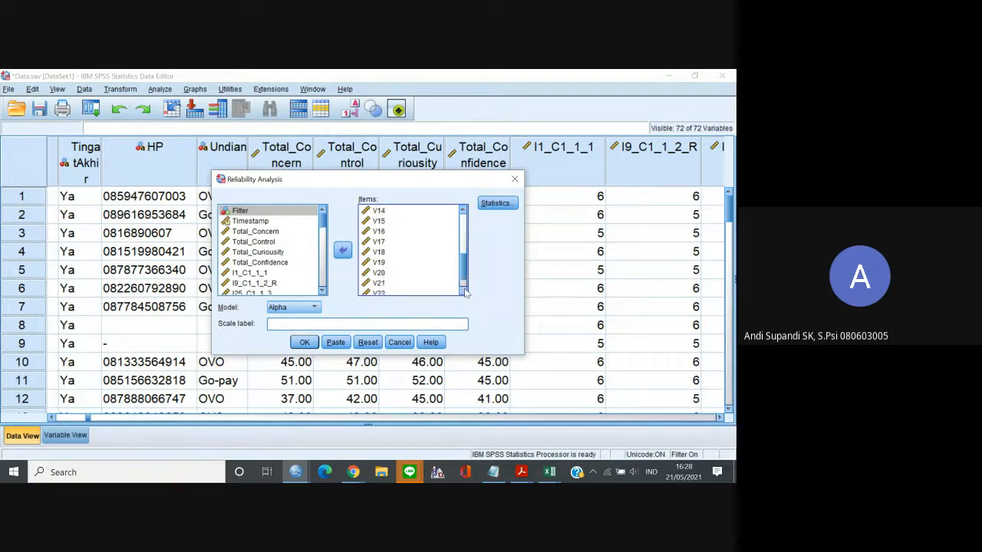
left_click(463, 291)
key("ctrl+a")
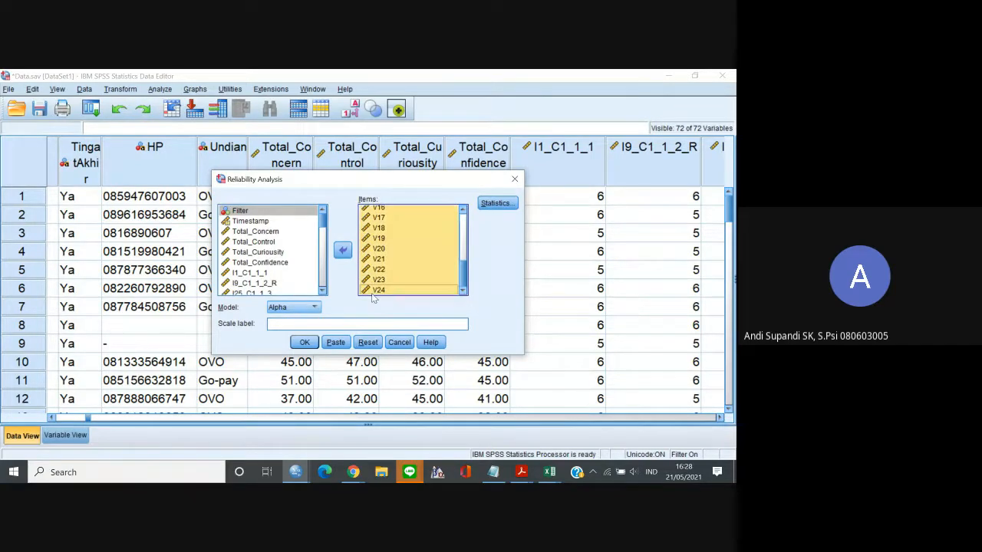
left_click(343, 251)
Add the nine C1 items from I1_C1_1_1 through I17_C1_2_4 to the reliability analysis items.
left_click(321, 217)
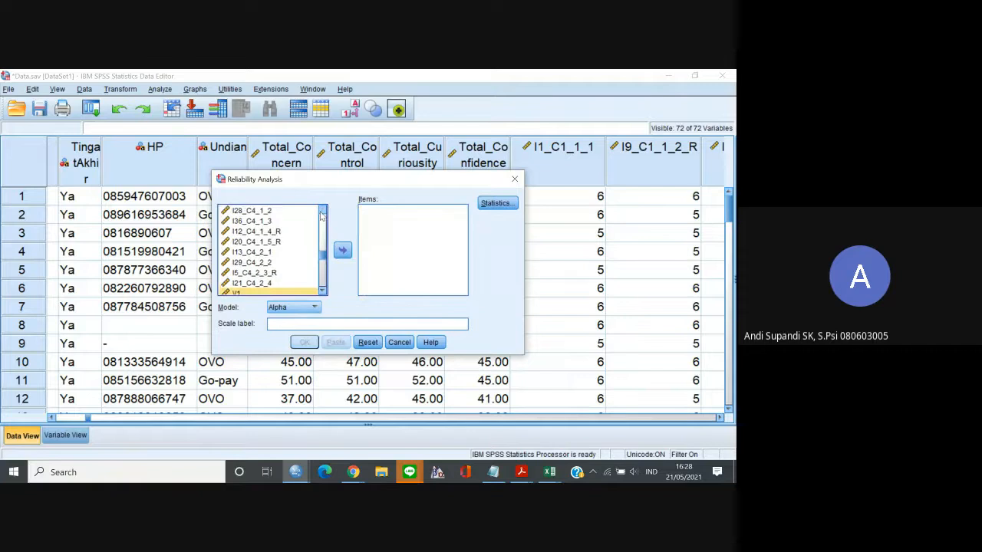
left_click(321, 217)
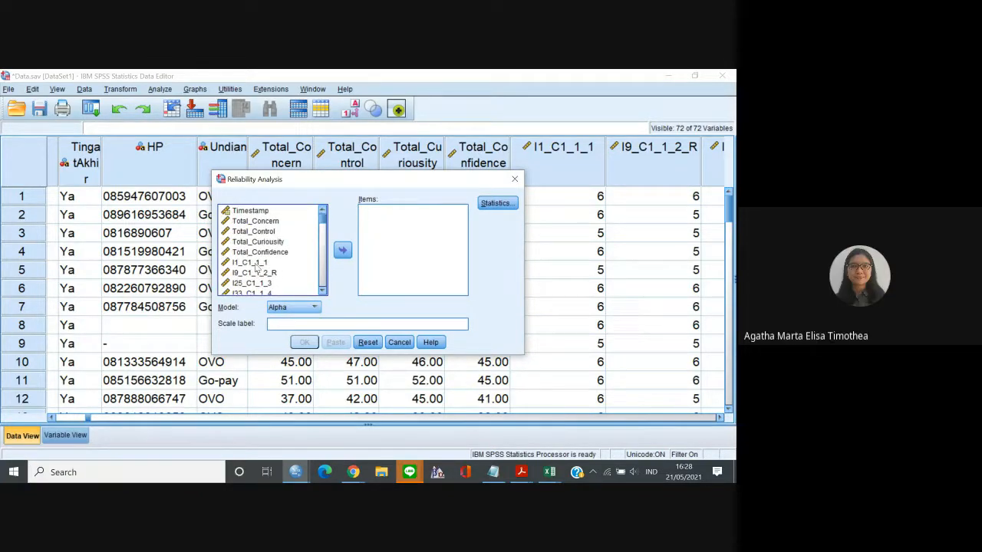
left_click(256, 263)
left_click(322, 291)
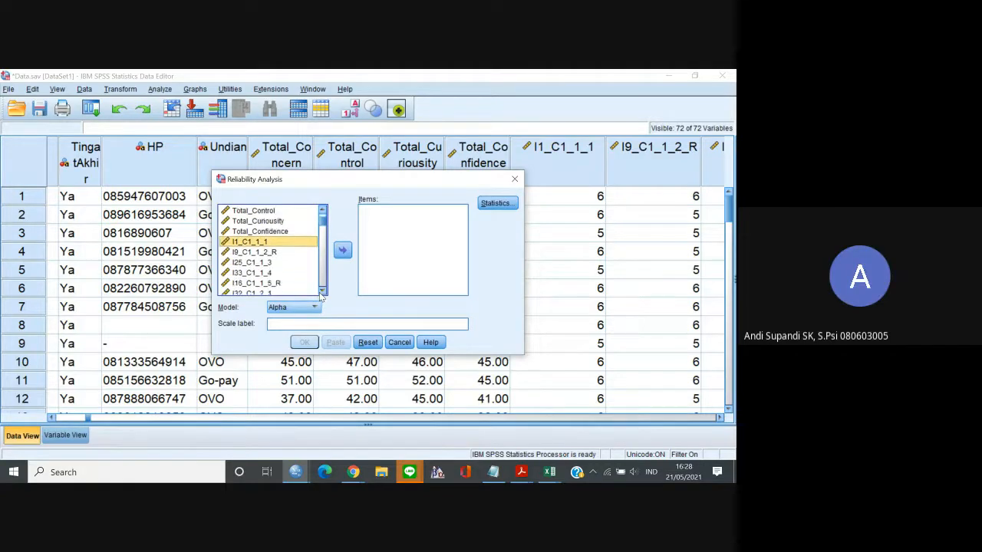
left_click(322, 291)
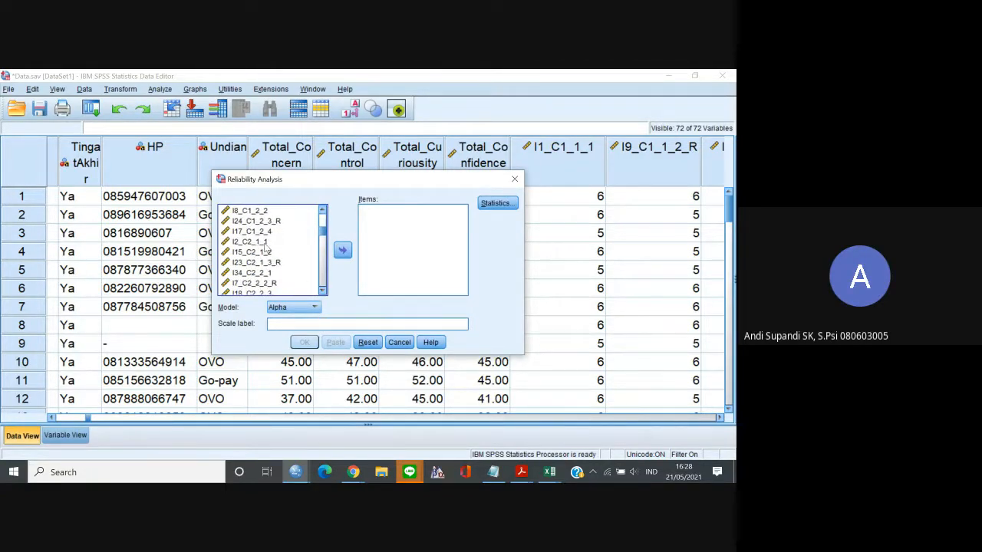
left_click(265, 232, "shift")
left_click(343, 251)
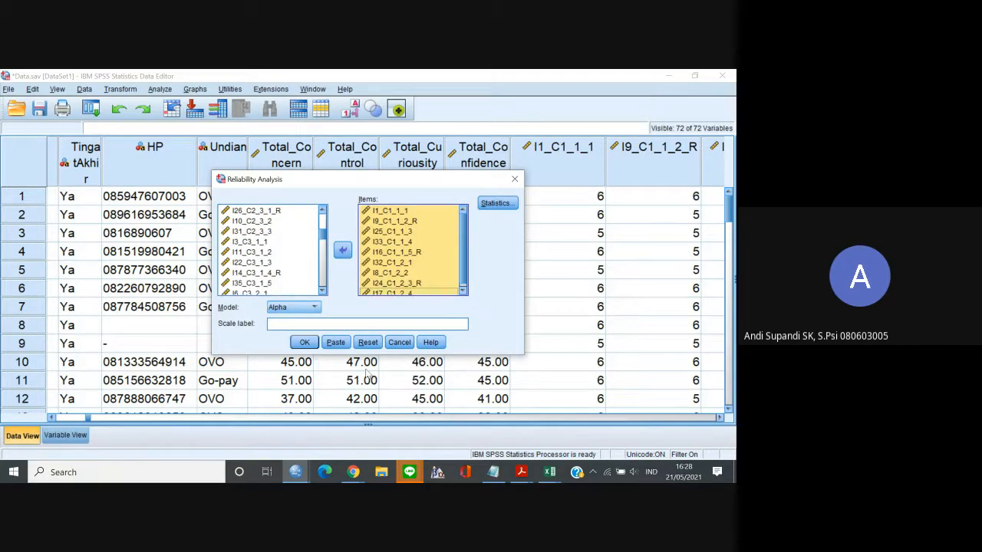
Check that Scale and Scale if item deleted are enabled in the statistics, and run the reliability analysis.
left_click(495, 204)
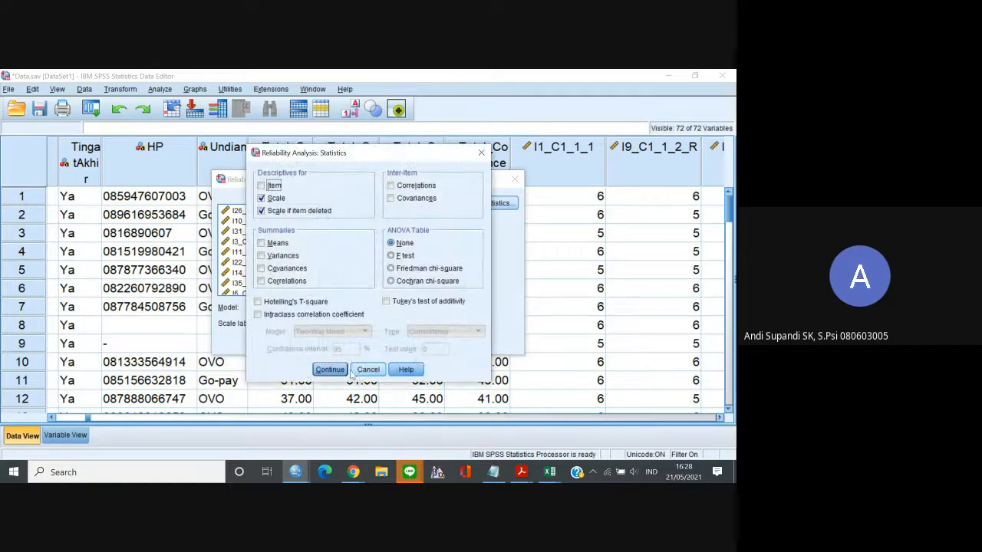
left_click(331, 370)
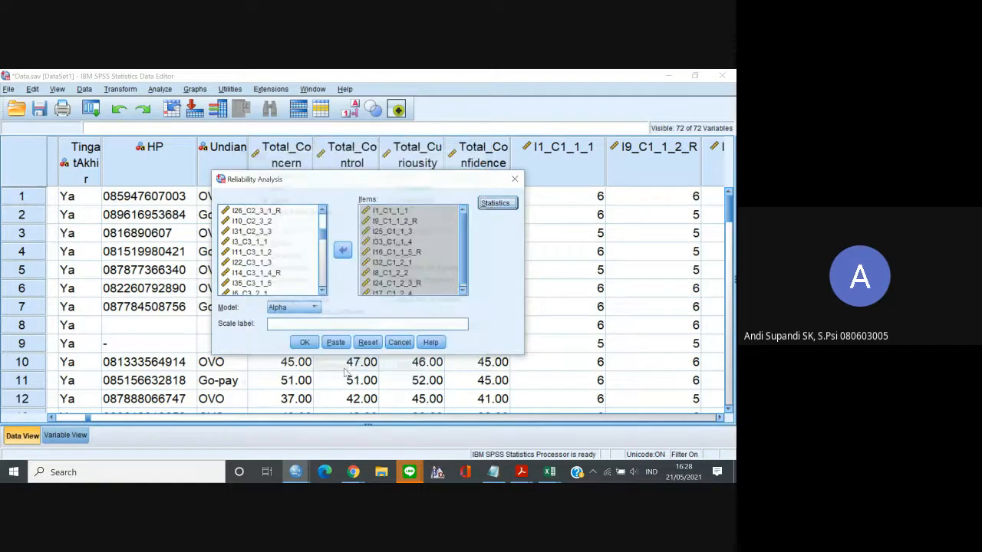
left_click(305, 343)
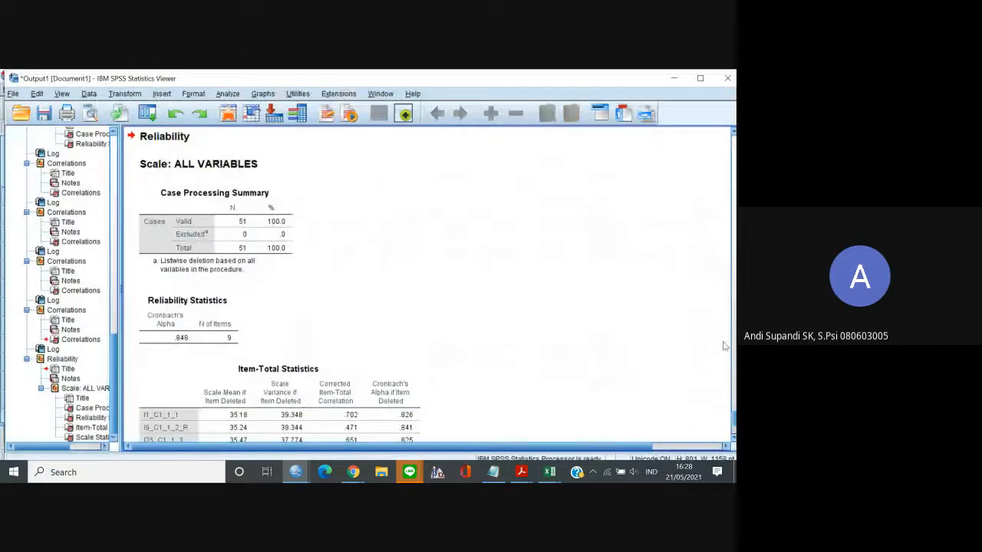
scroll(716, 423, "down", 5)
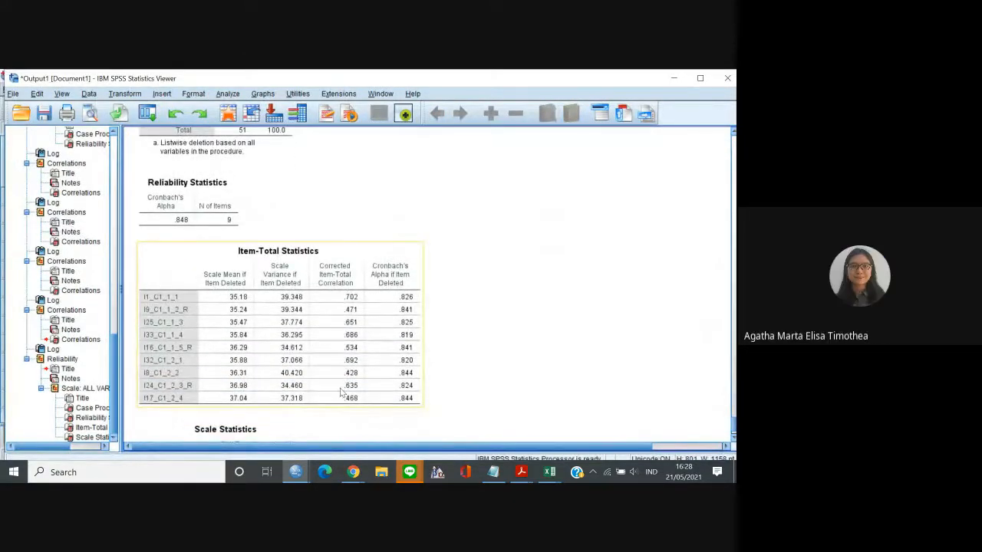
Try to copy the Item-Total Statistics table from the output using Copy As.
left_click(339, 383)
right_click(339, 383)
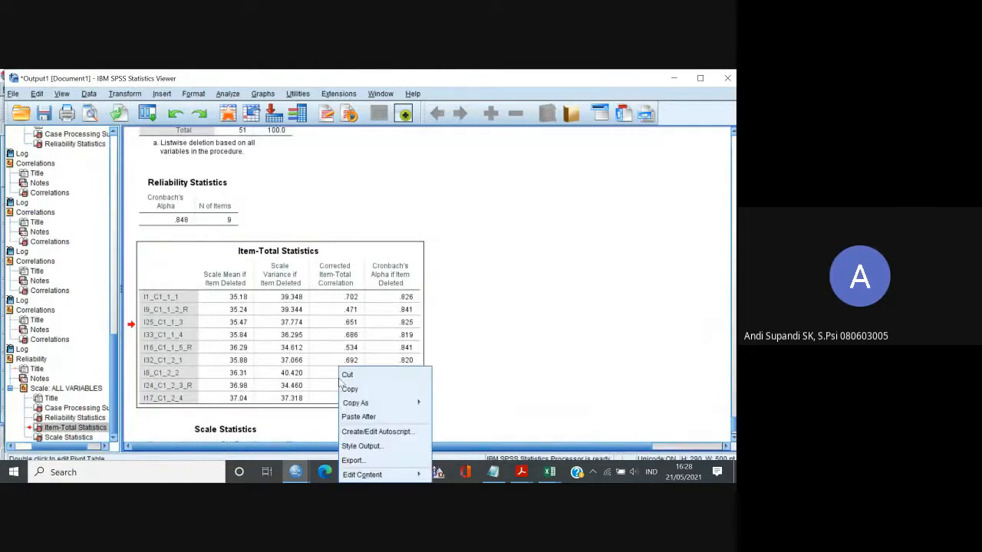
mouse_move(383, 403)
left_click(447, 407)
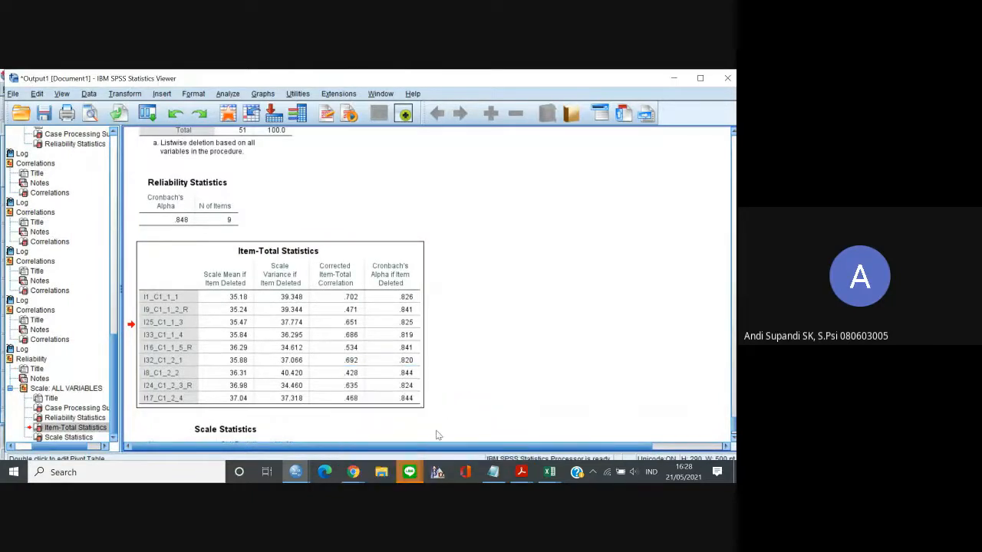
Switch to the Excel survey responses workbook, add a new worksheet, and undo the paste made in it.
left_click(353, 472)
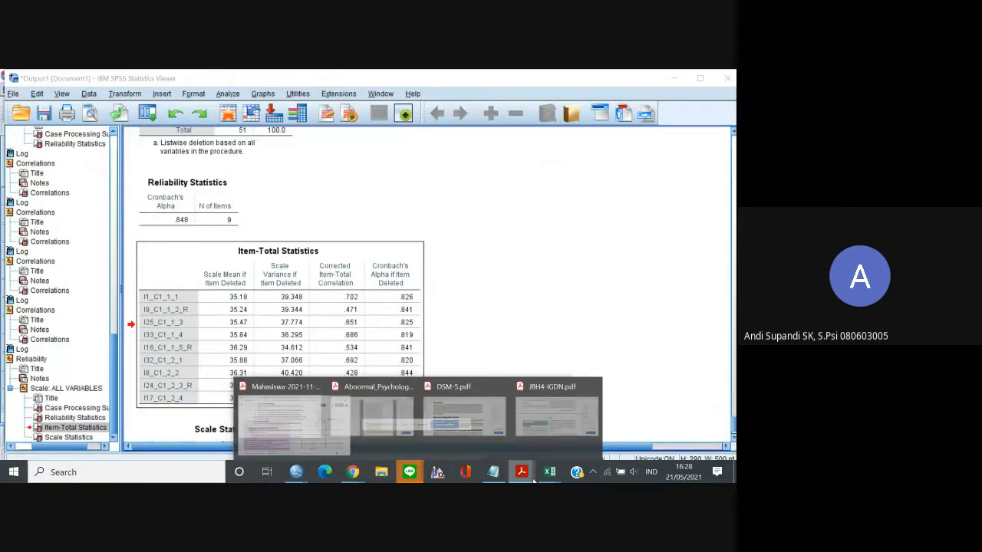
mouse_move(548, 475)
left_click(596, 421)
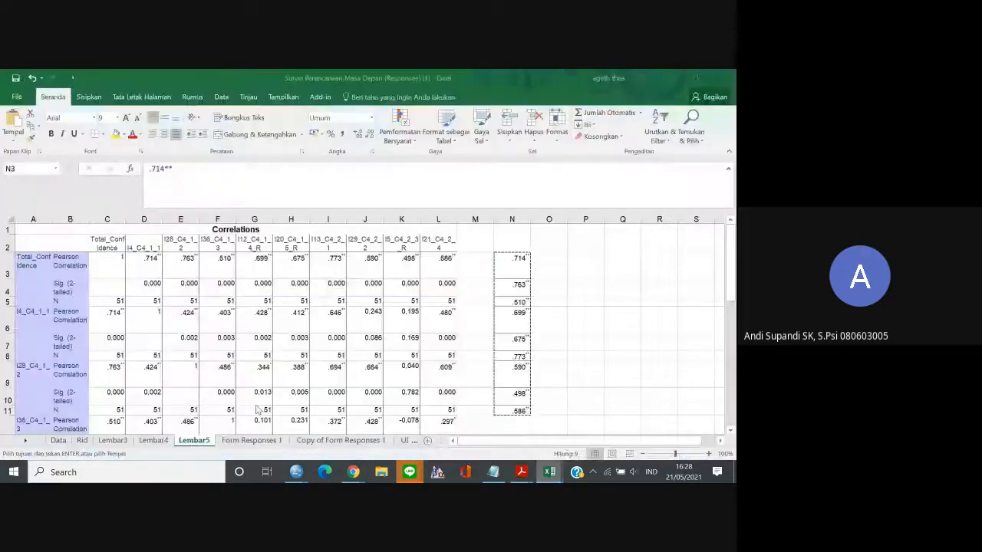
left_click(427, 440)
key("ctrl+v")
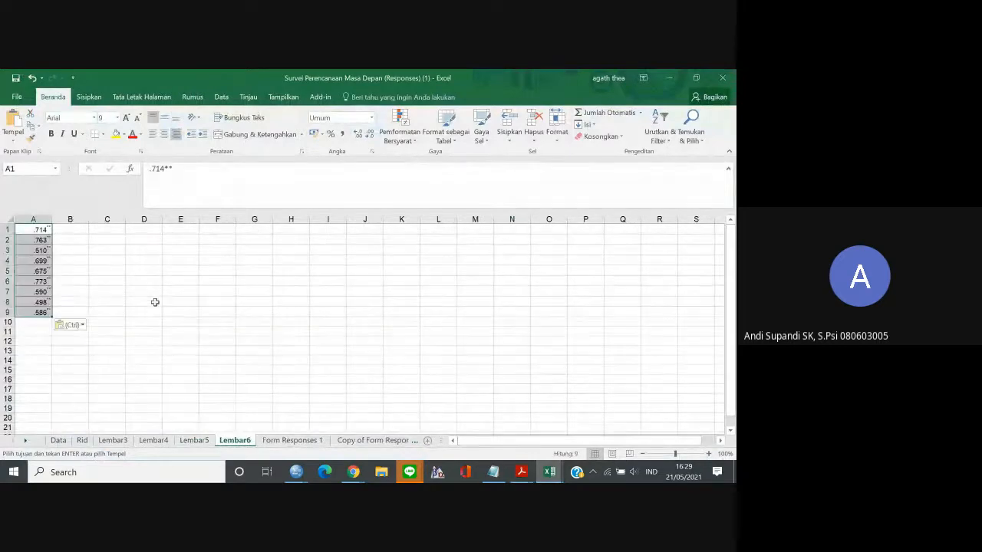
key("ctrl+z")
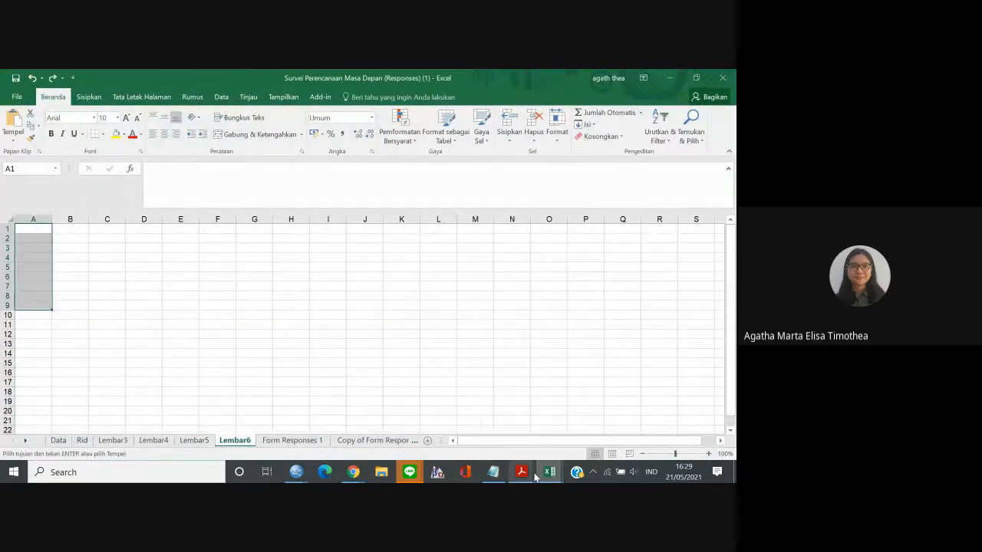
Return to the SPSS output and try again to copy the Item-Total Statistics table with Copy As.
left_click(351, 473)
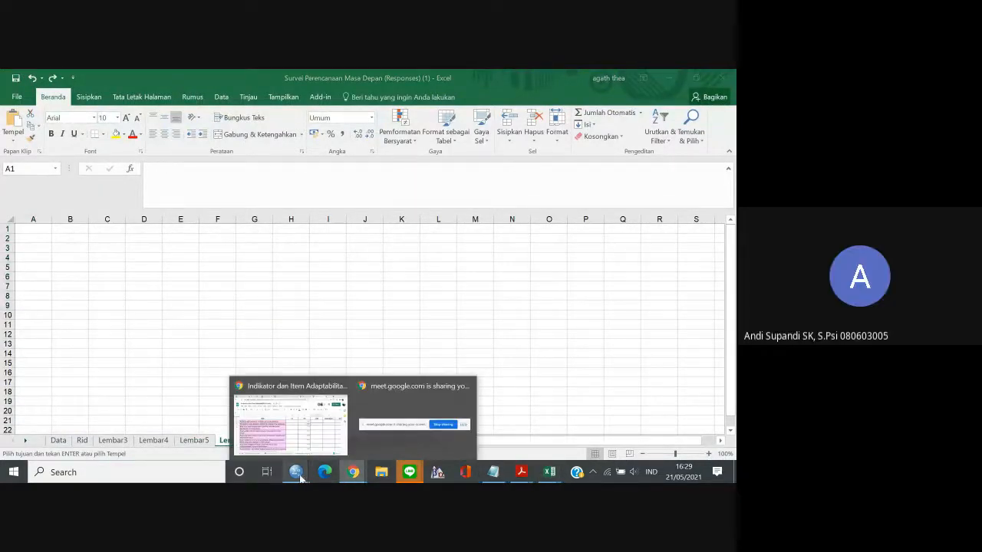
mouse_move(294, 471)
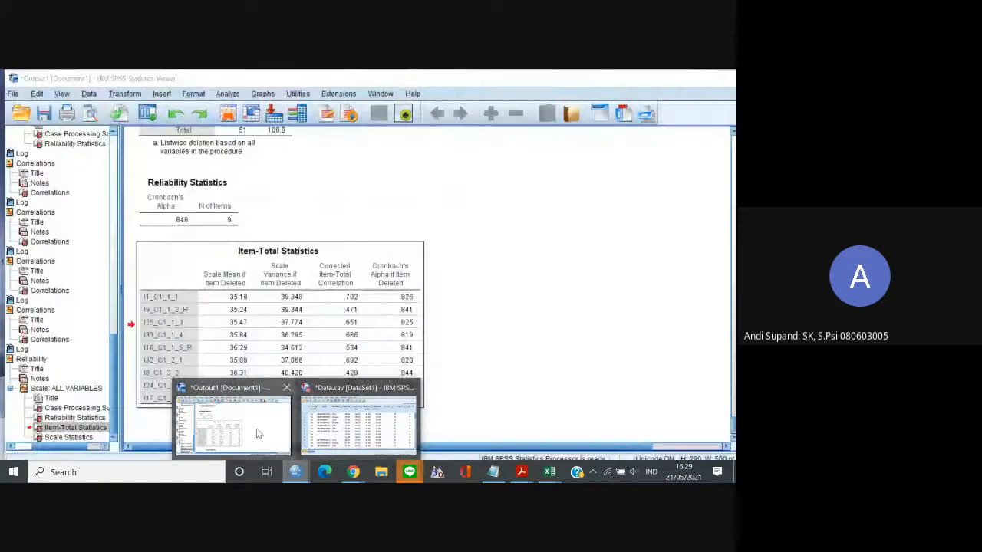
left_click(234, 422)
right_click(236, 306)
left_click(445, 296)
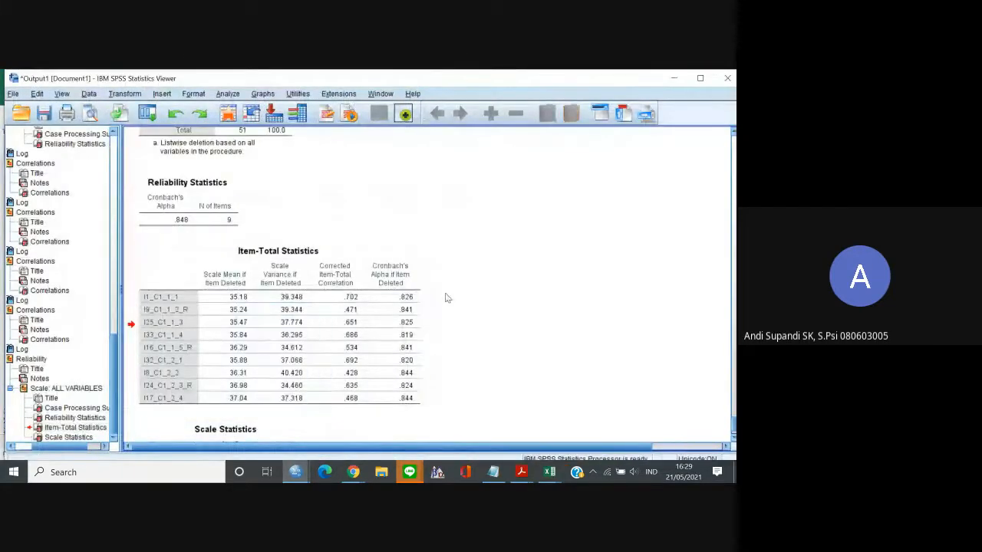
right_click(376, 246)
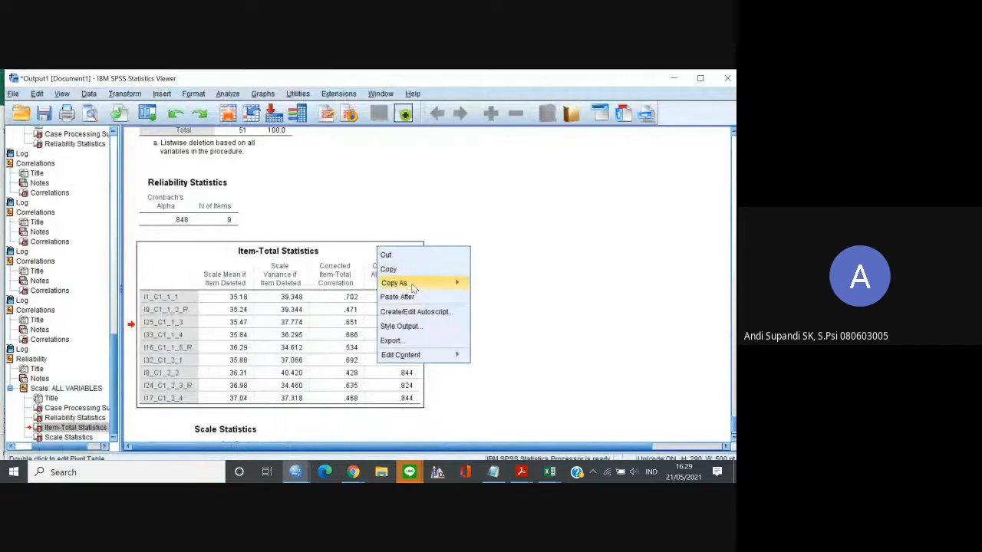
mouse_move(429, 283)
left_click(476, 285)
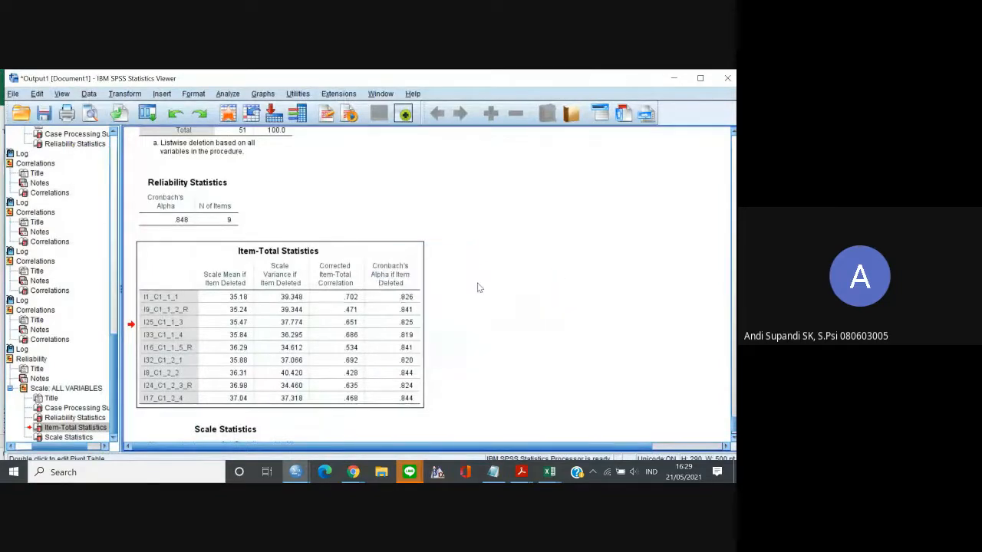
Switch to the new Excel worksheet, paste the clipboard contents at A1, and undo the paste.
mouse_move(549, 471)
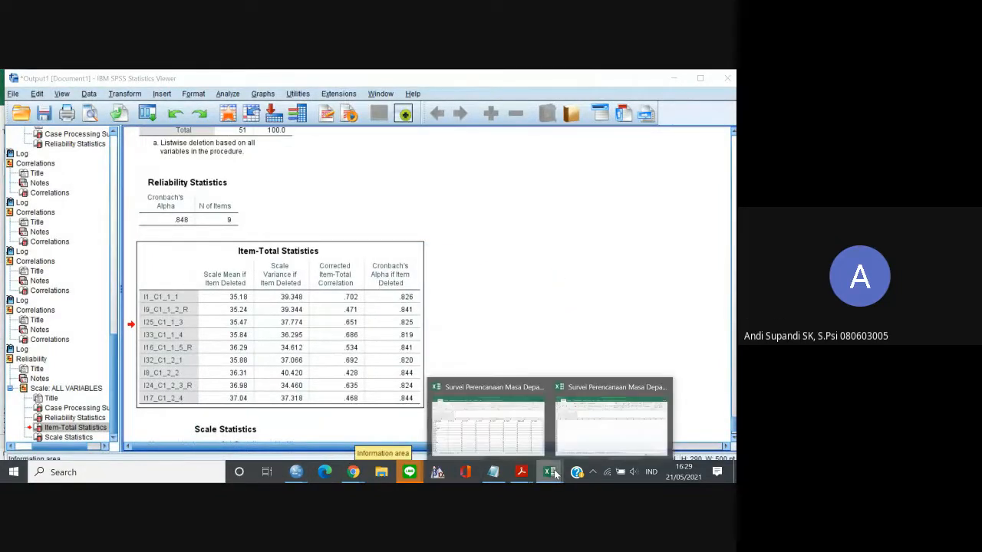
left_click(597, 439)
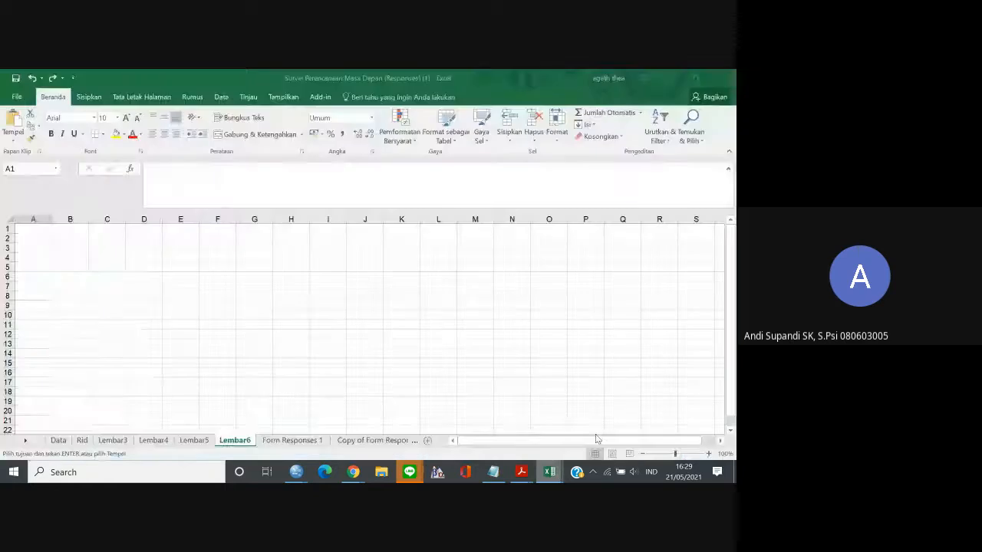
left_click(26, 235)
left_click(26, 229)
key("ctrl+v")
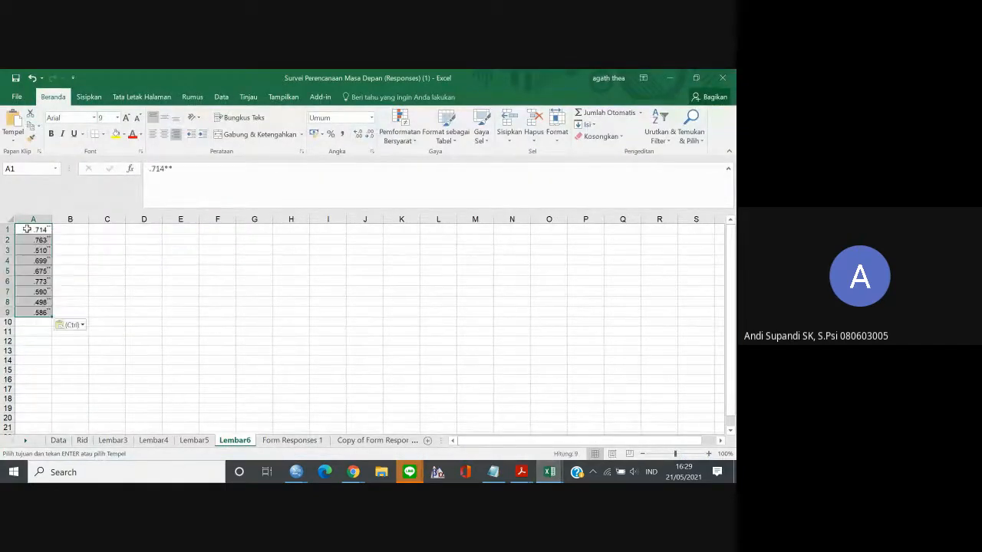
key("ctrl+z")
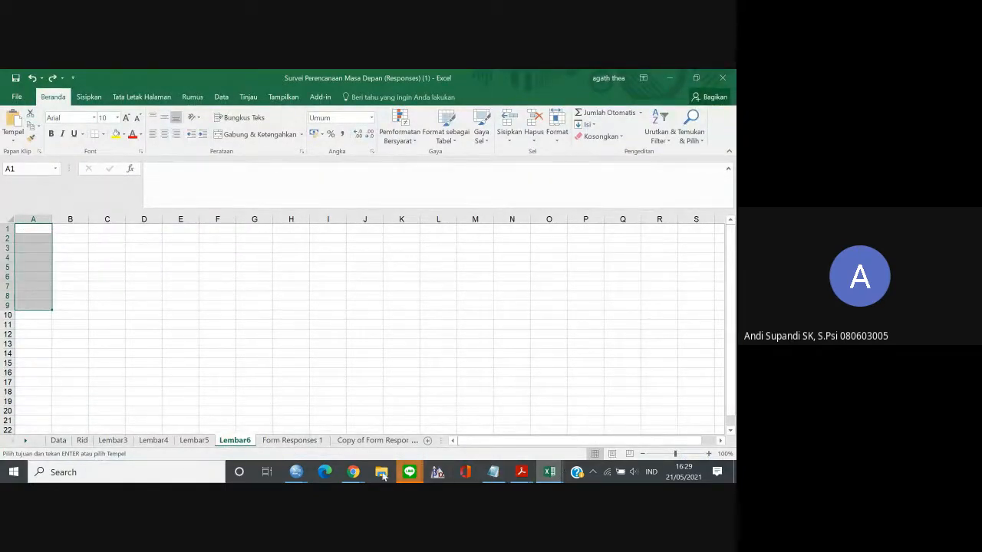
Switch to the SPSS output and copy the Item-Total Statistics table with Copy As.
mouse_move(299, 472)
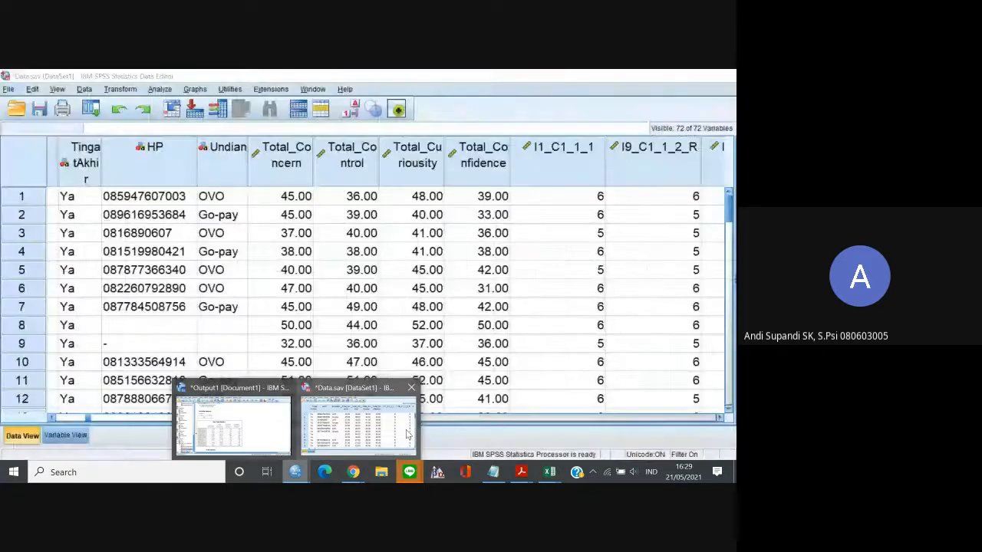
left_click(372, 431)
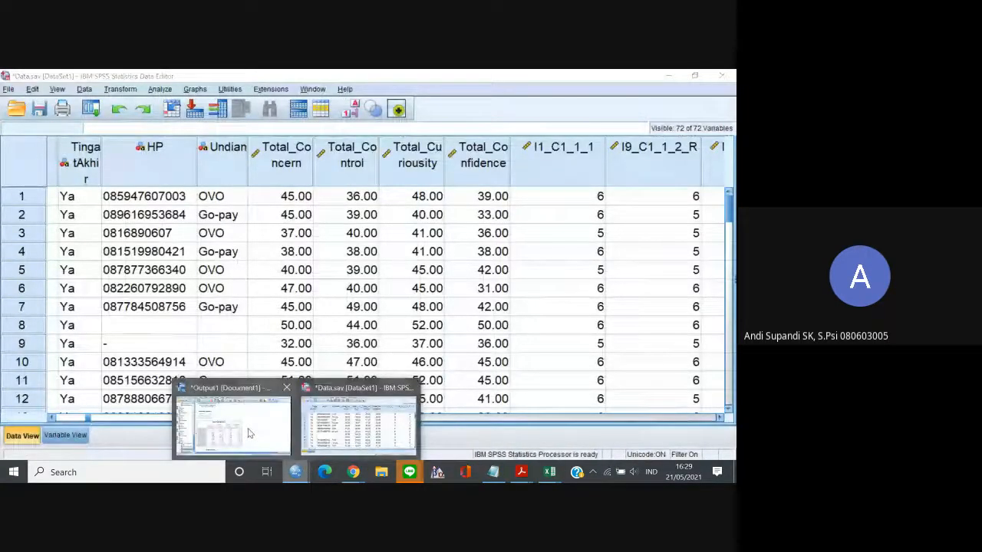
left_click(253, 433)
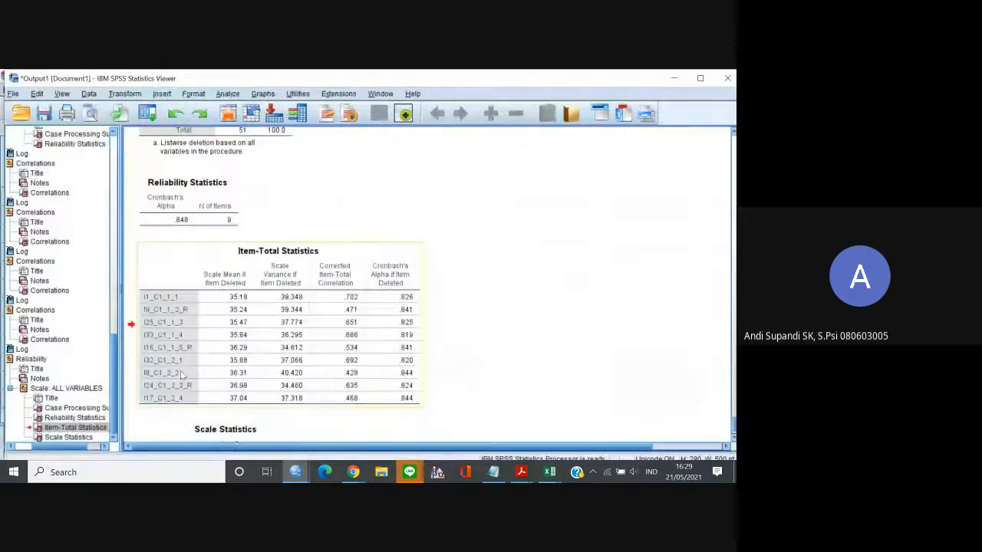
right_click(278, 360)
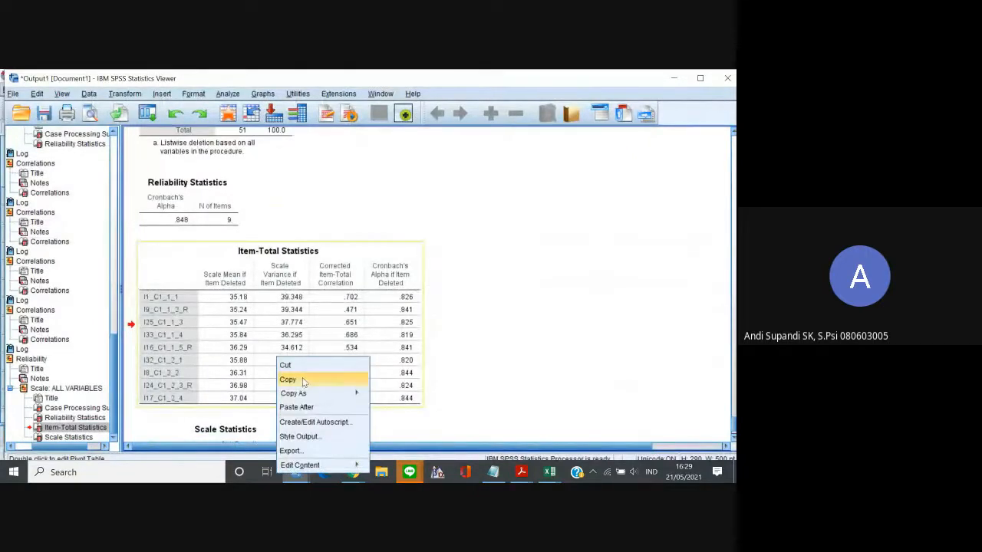
mouse_move(349, 393)
left_click(378, 396)
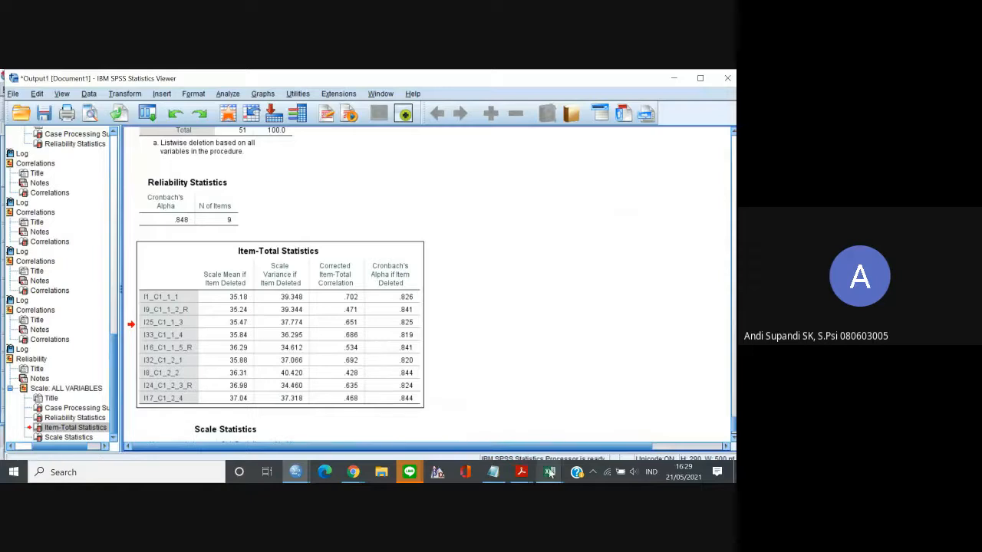
Switch to the new Excel worksheet and paste the Item-Total Statistics table at cell A1.
mouse_move(549, 472)
left_click(611, 414)
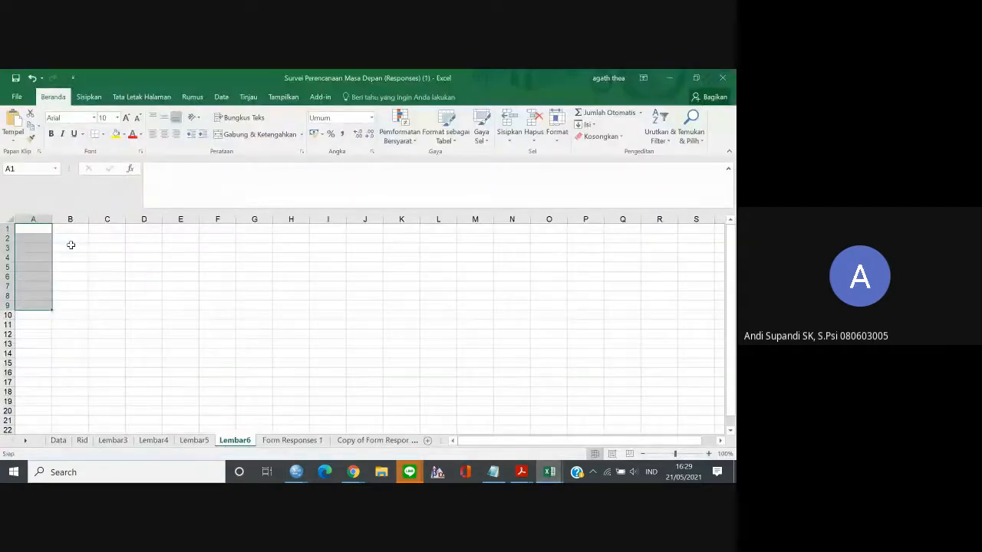
left_click(32, 231)
key("ctrl+v")
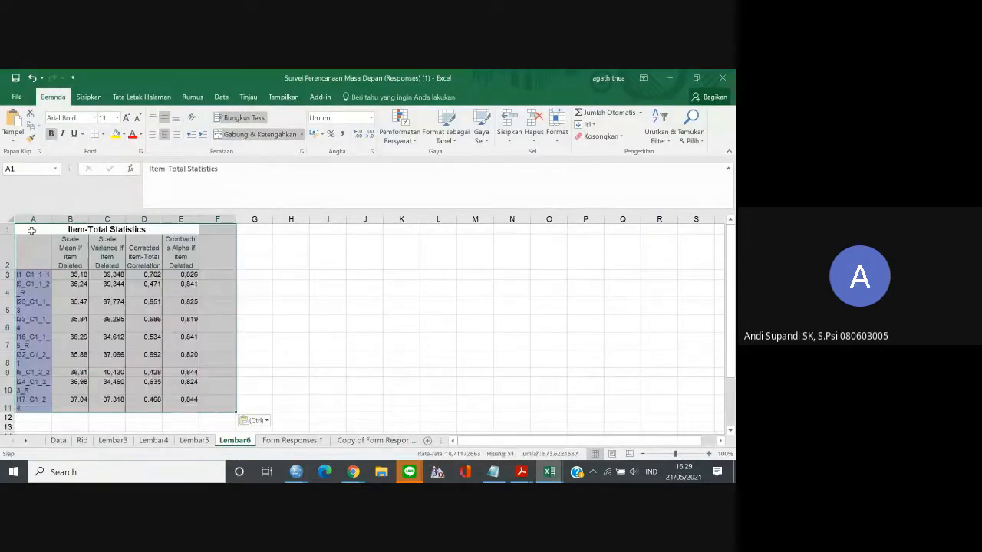
left_click(251, 327)
Copy the Corrected Item-Total Correlation values in D3:D11 and paste them into the ric column of the Google Sheets item analysis, starting at E2.
left_click_drag(144, 275, 148, 399)
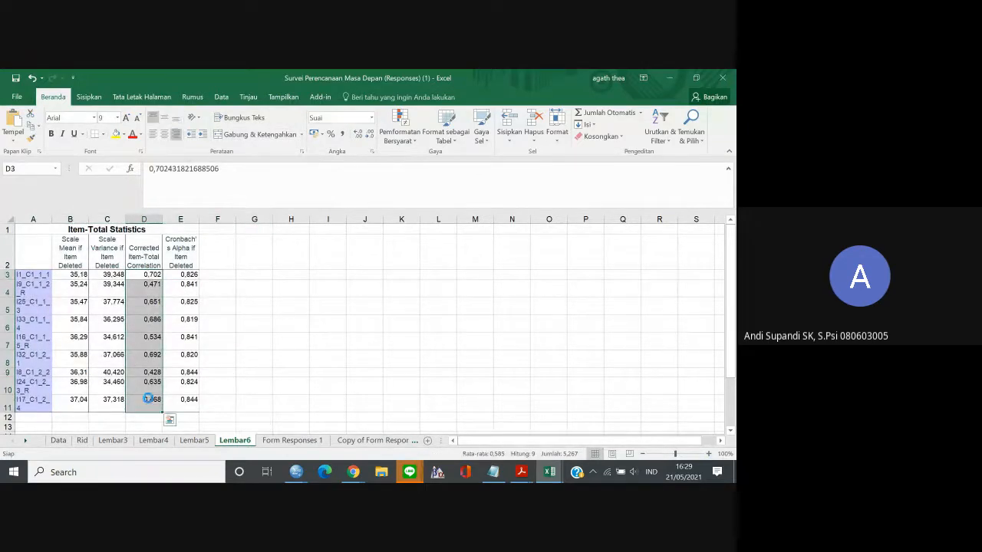
key("ctrl+c")
mouse_move(359, 477)
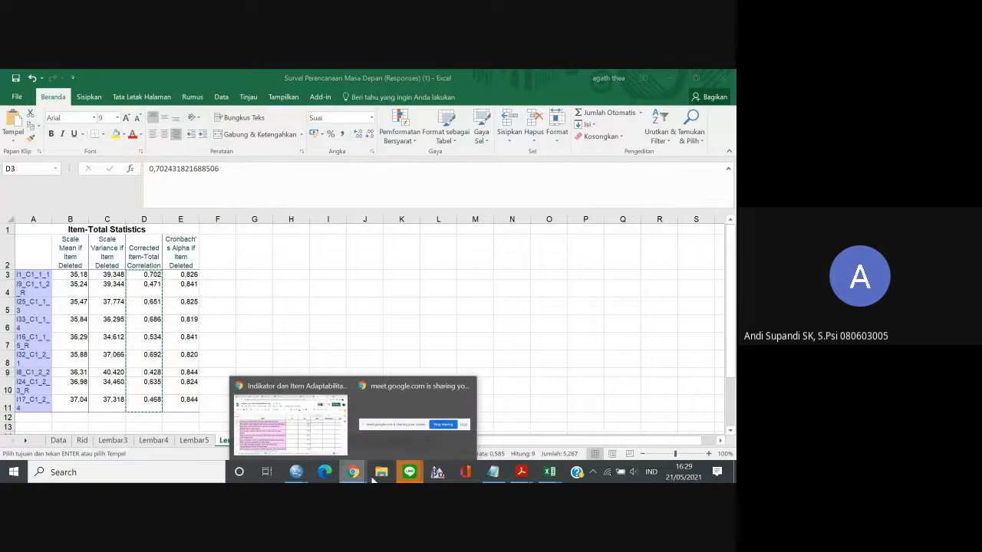
left_click(299, 418)
left_click(376, 242)
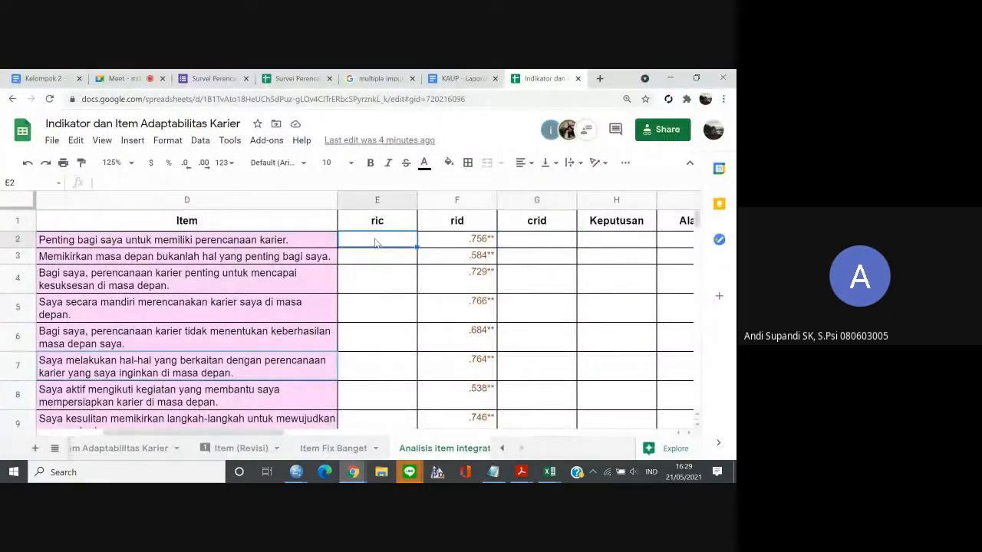
key("ctrl+v")
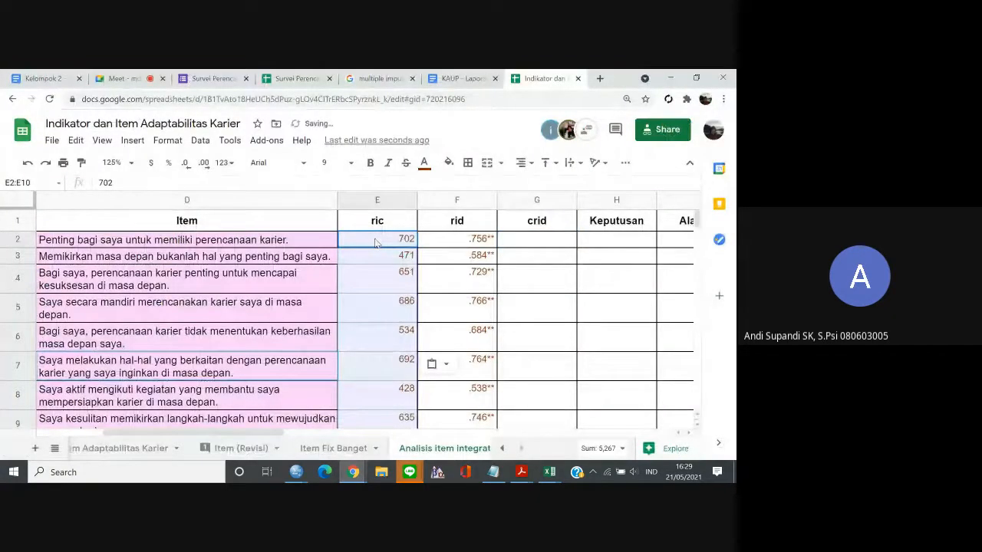
Undo the paste in the ric column and select G2, the first empty cell of the crid column.
key("ctrl+z")
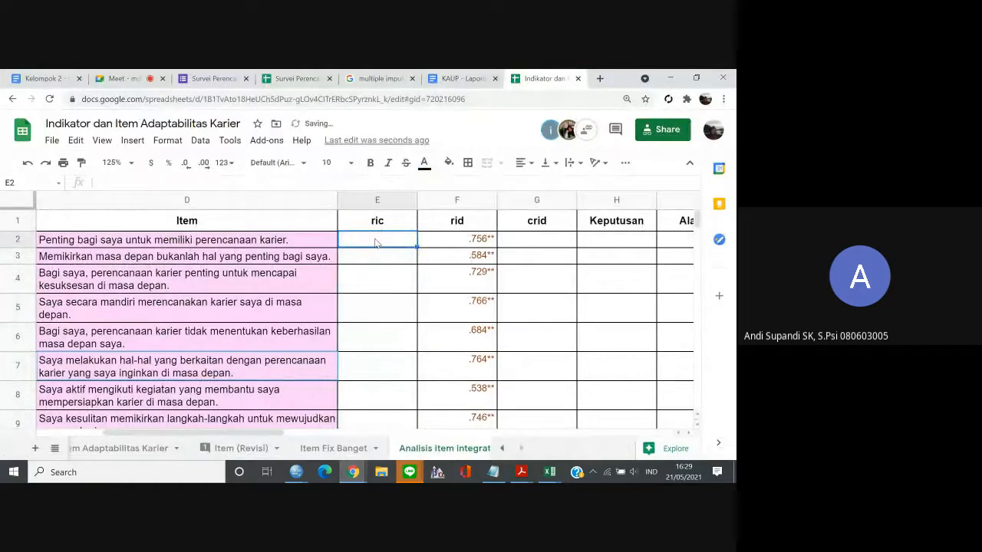
left_click(541, 242)
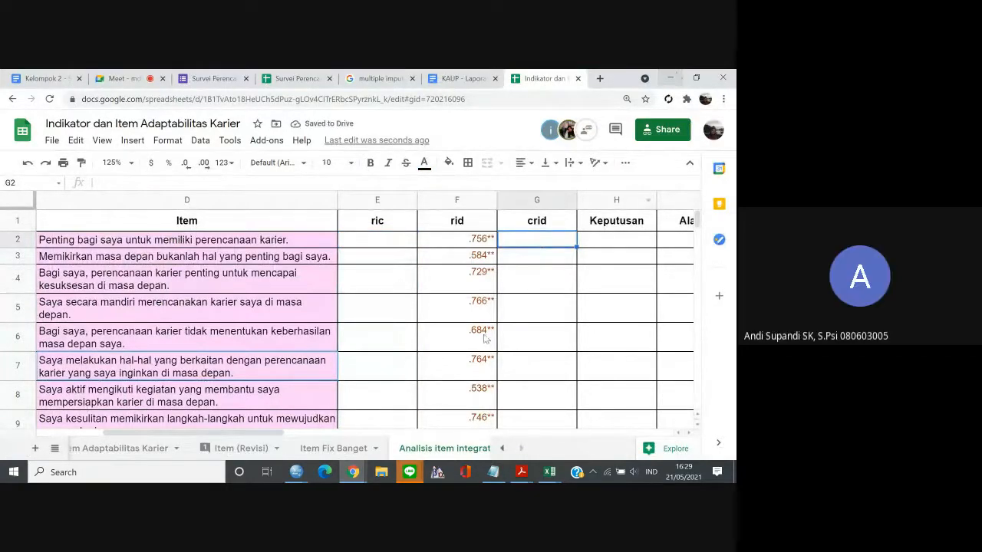
Check the source table in Excel, try pasting the copied correlations into Google Sheets at G2, and undo the paste.
mouse_move(296, 472)
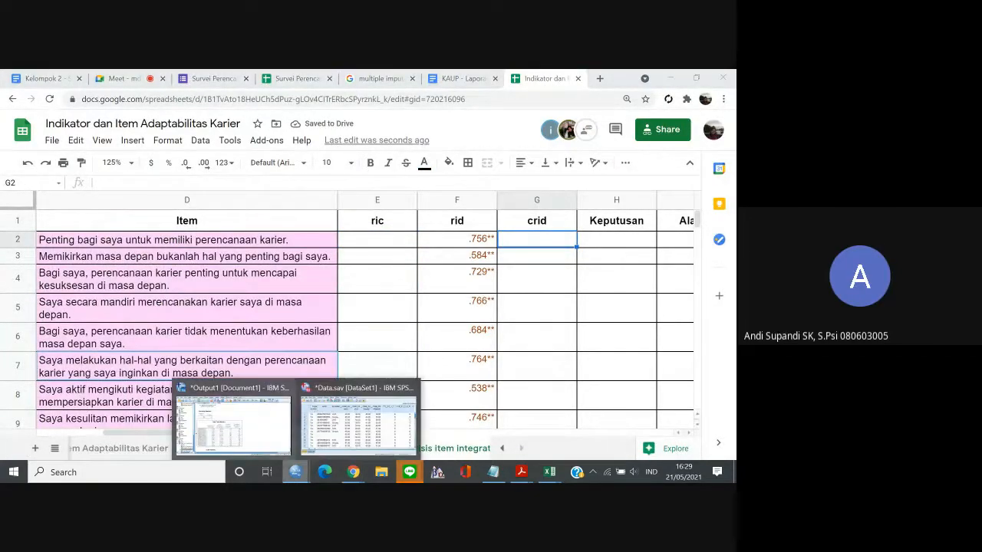
mouse_move(549, 471)
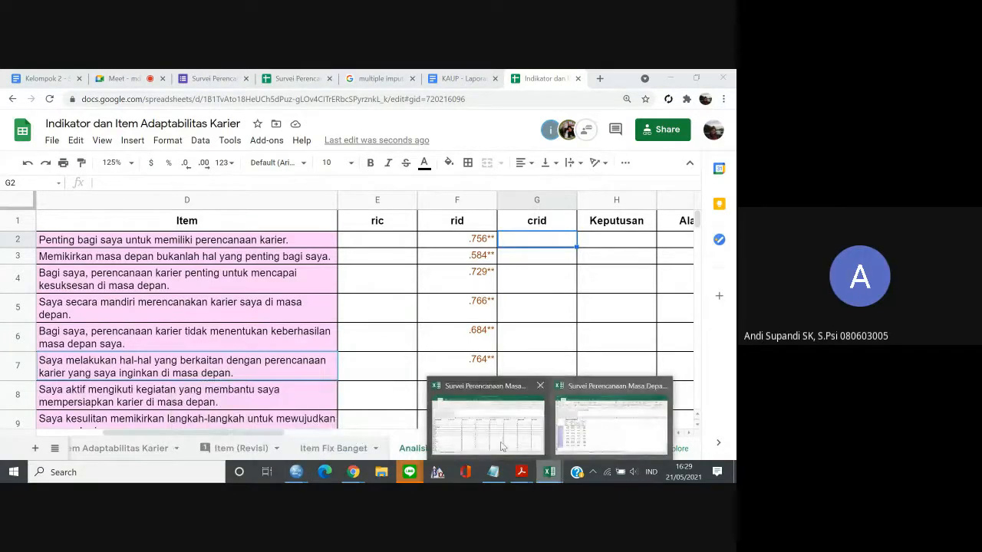
left_click(502, 446)
left_click(571, 439)
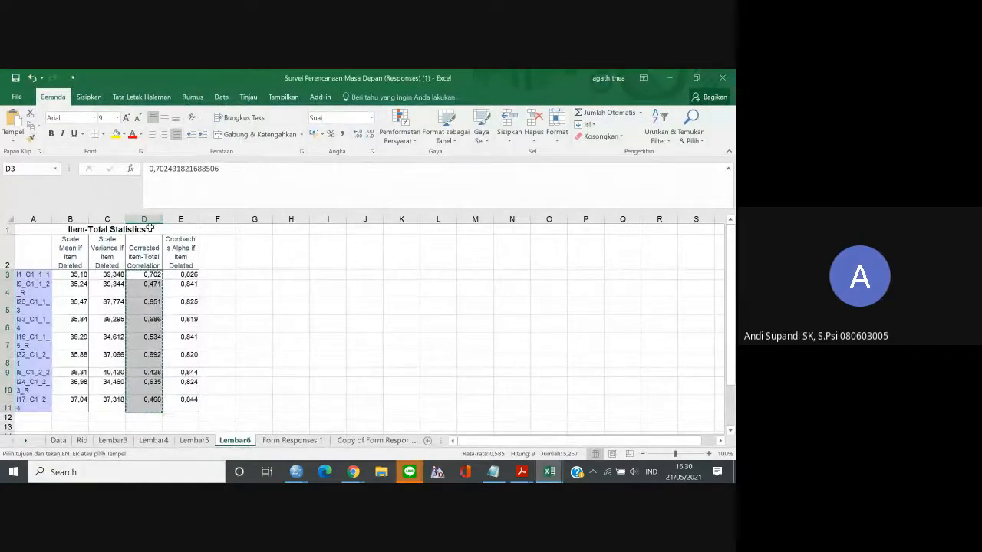
left_click(144, 288)
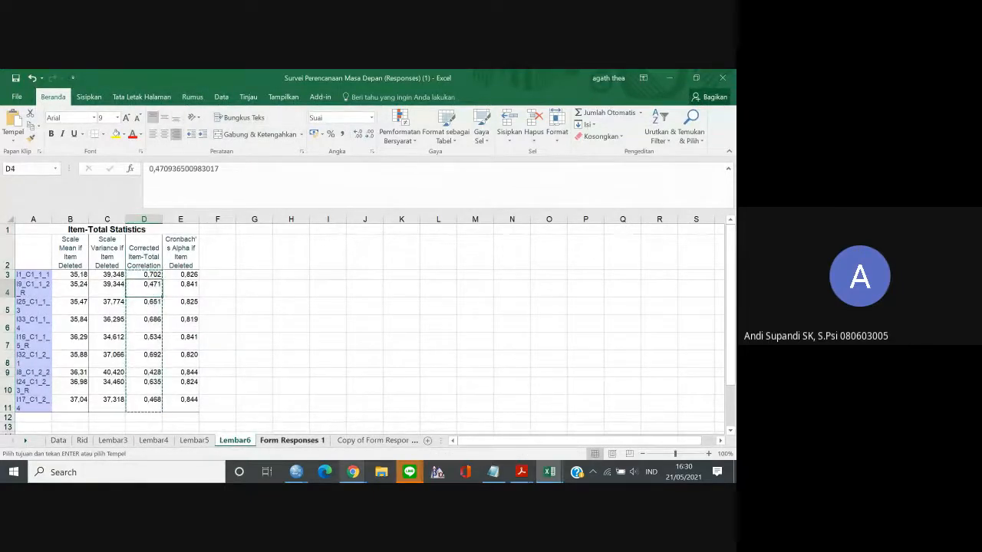
mouse_move(353, 471)
left_click(294, 415)
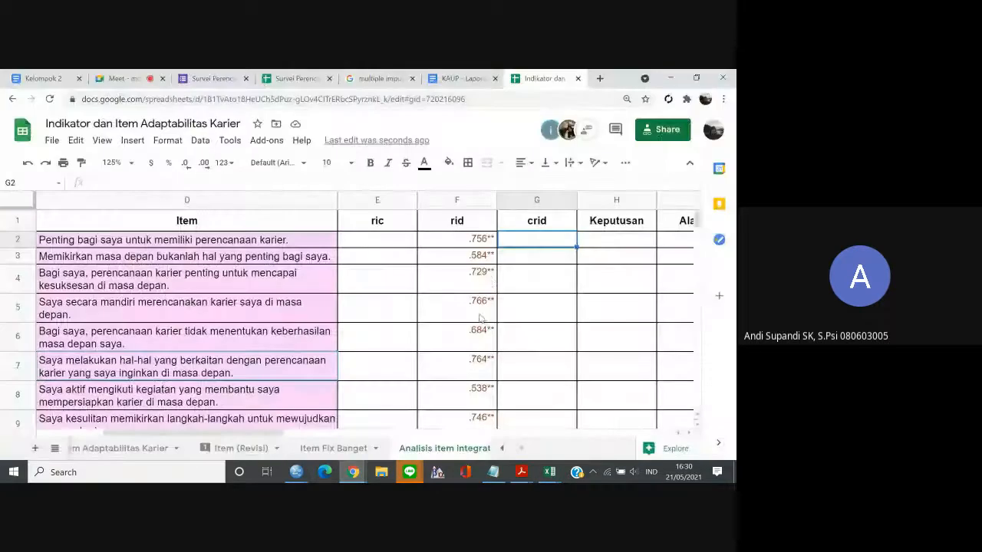
key("ctrl+v")
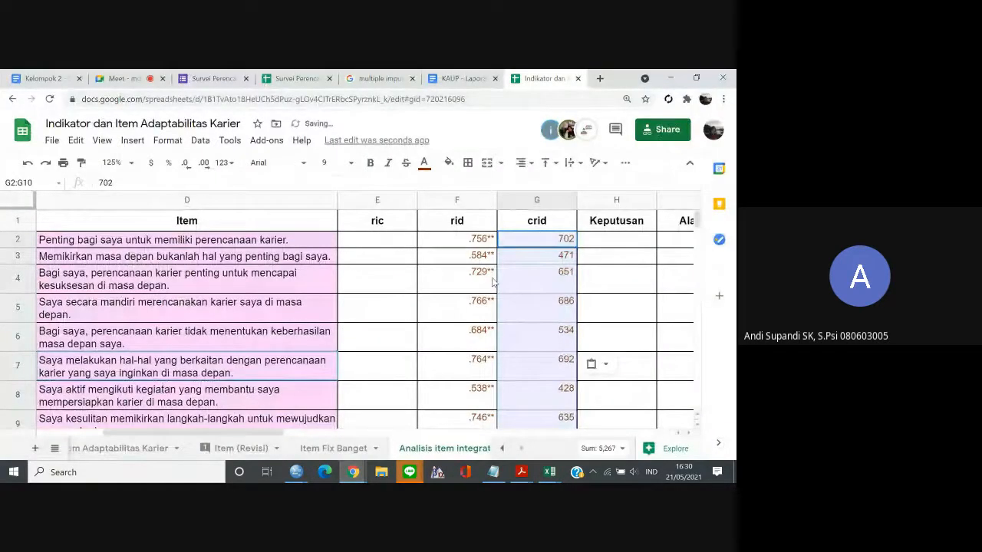
key("ctrl+z")
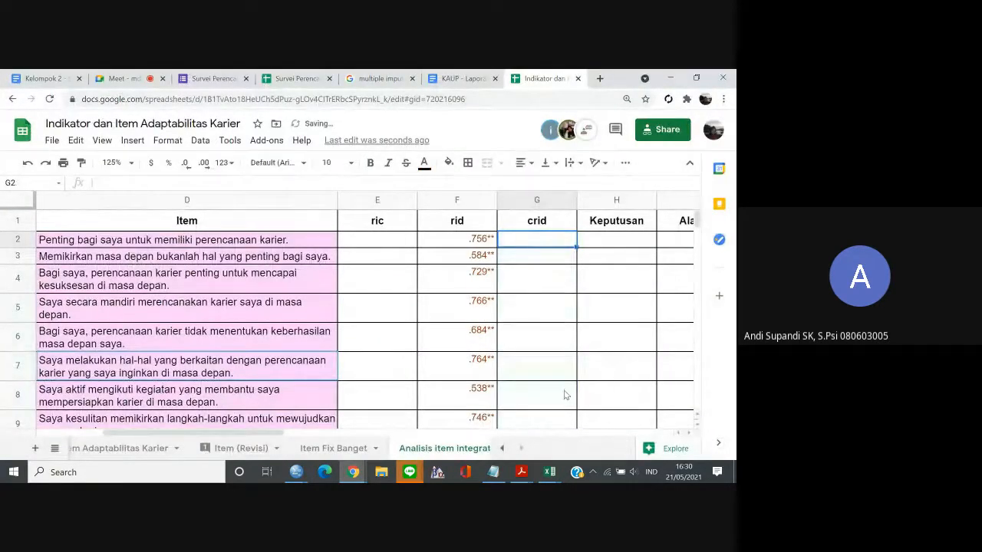
Copy D3:D11 again from the Excel Item-Total Statistics table, try pasting it into the Google Sheets crid column at G2, and undo it.
mouse_move(549, 472)
left_click(610, 418)
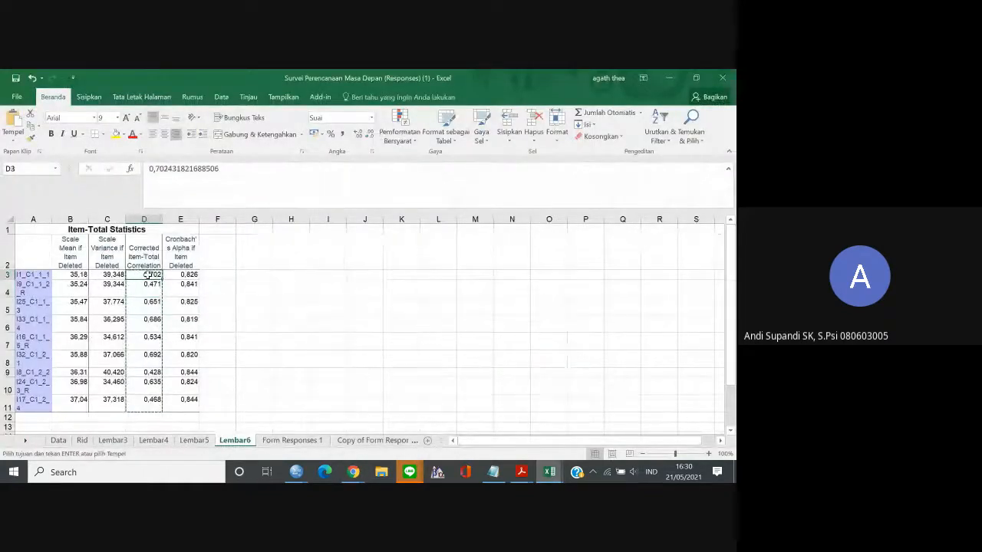
left_click_drag(143, 275, 141, 399)
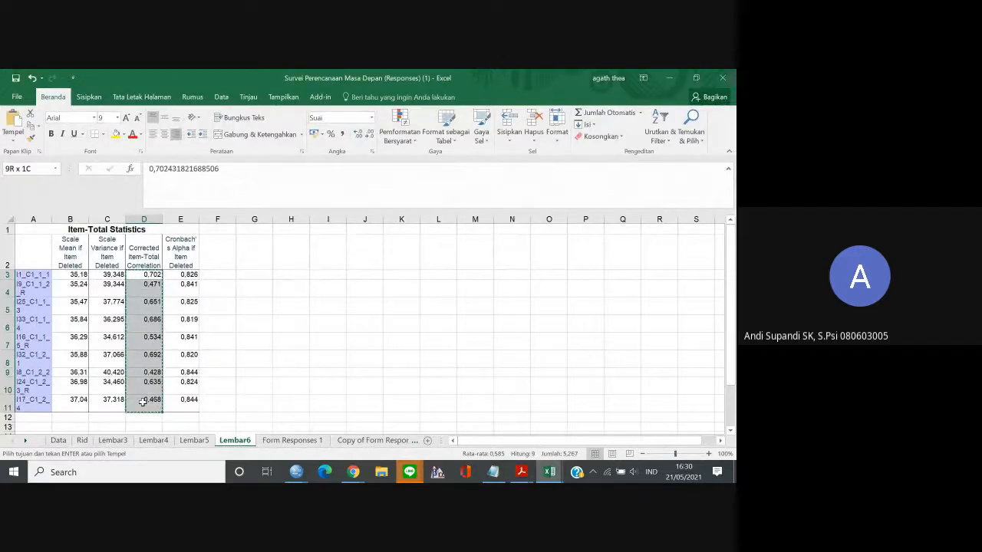
right_click(142, 401)
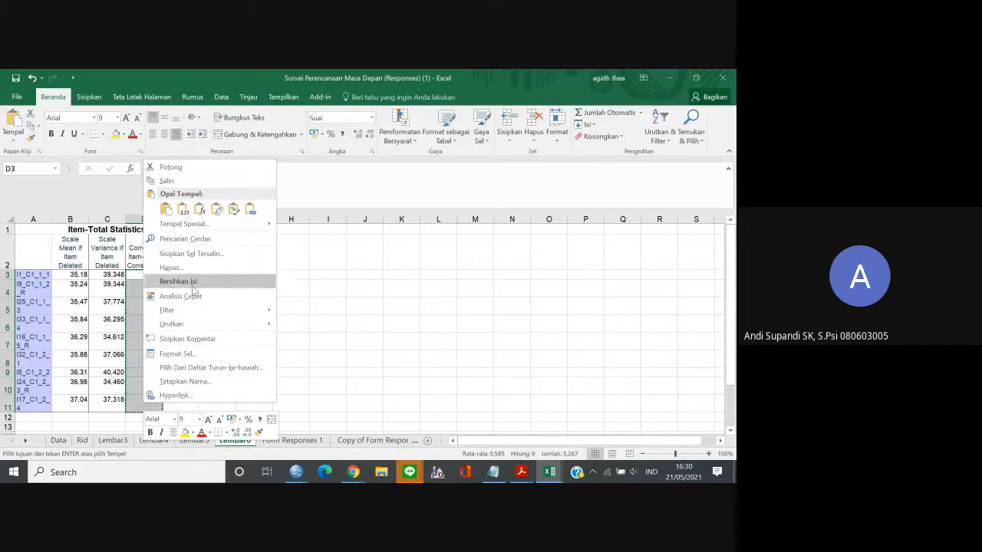
left_click(184, 182)
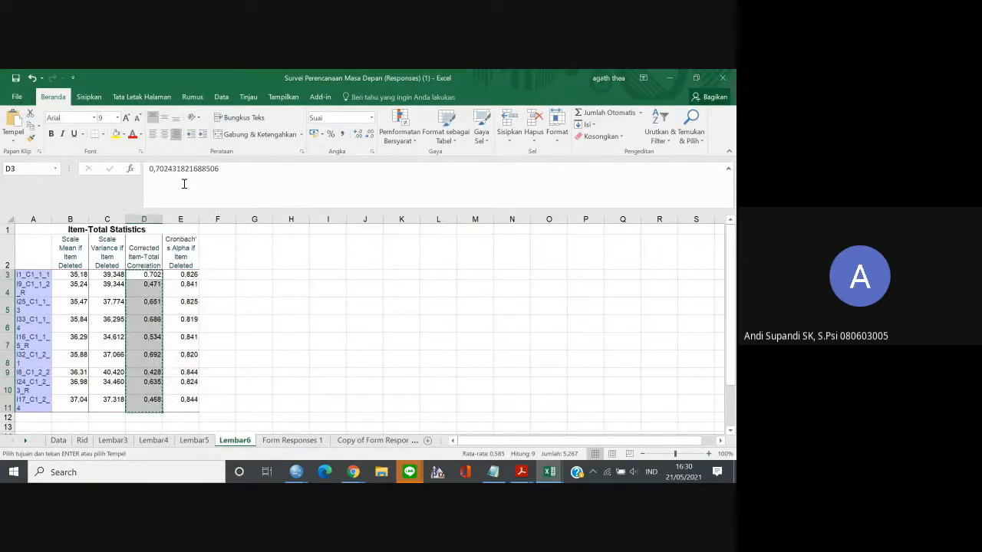
left_click(353, 472)
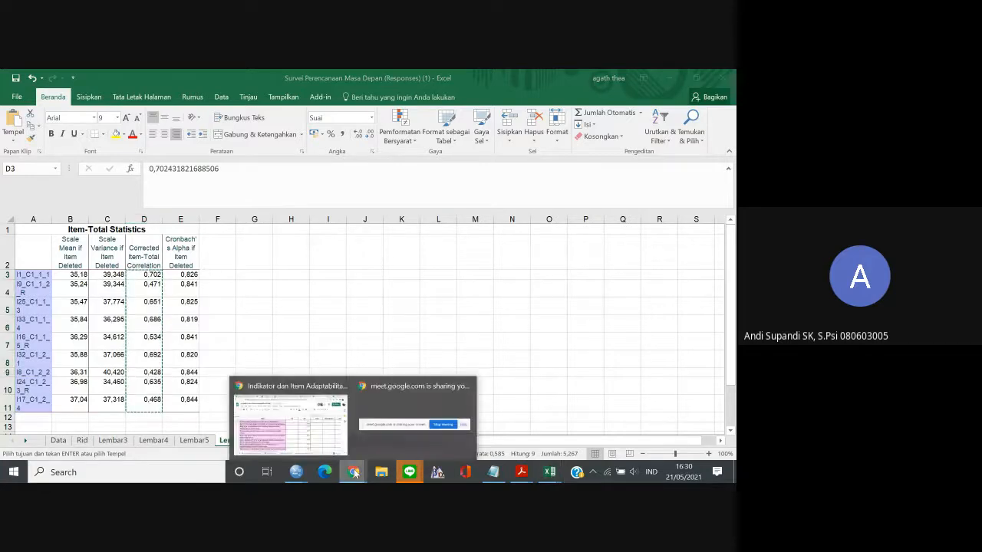
left_click(279, 446)
key("ctrl+v")
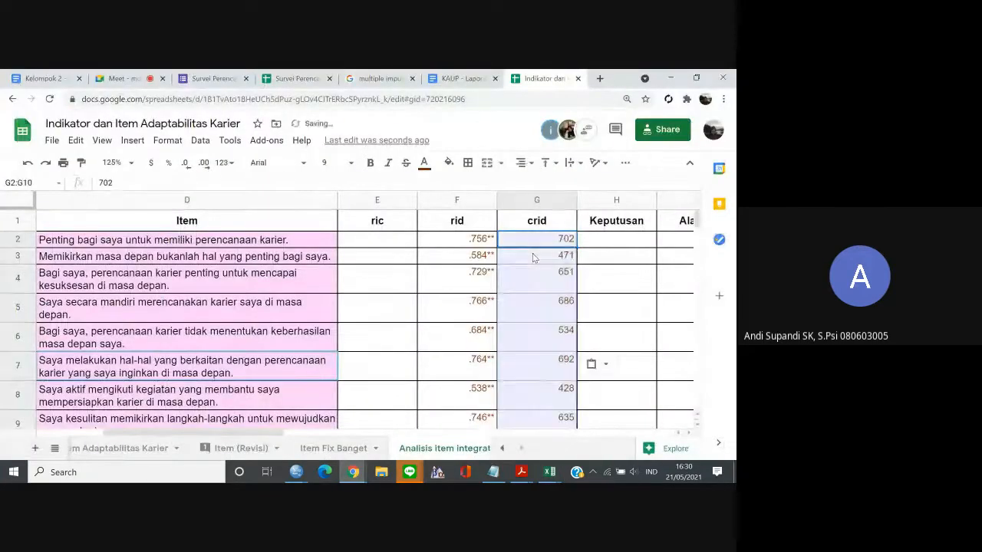
key("ctrl+z")
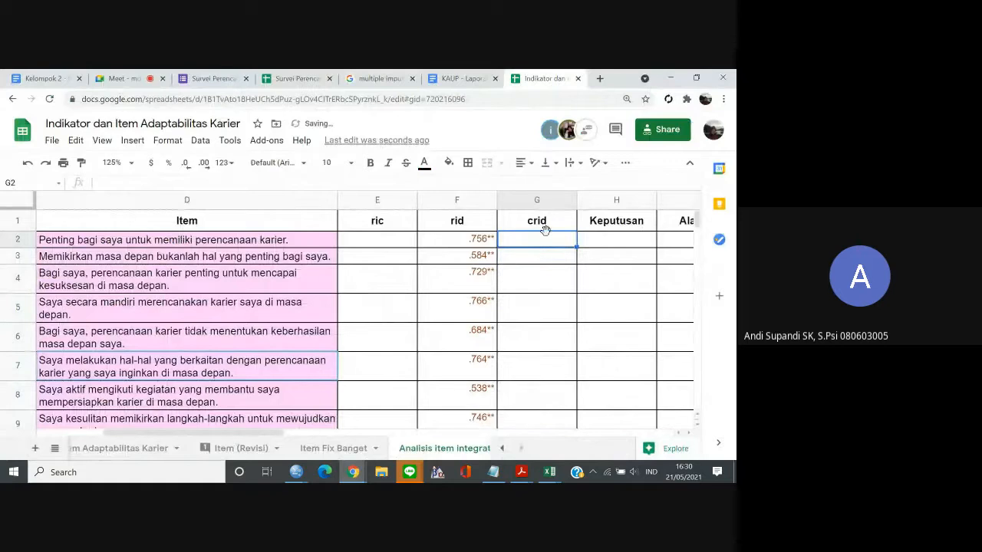
Try pasting the copied correlations at G2 once more, inspect the contents of G2 and G5, and undo the paste.
right_click(544, 230)
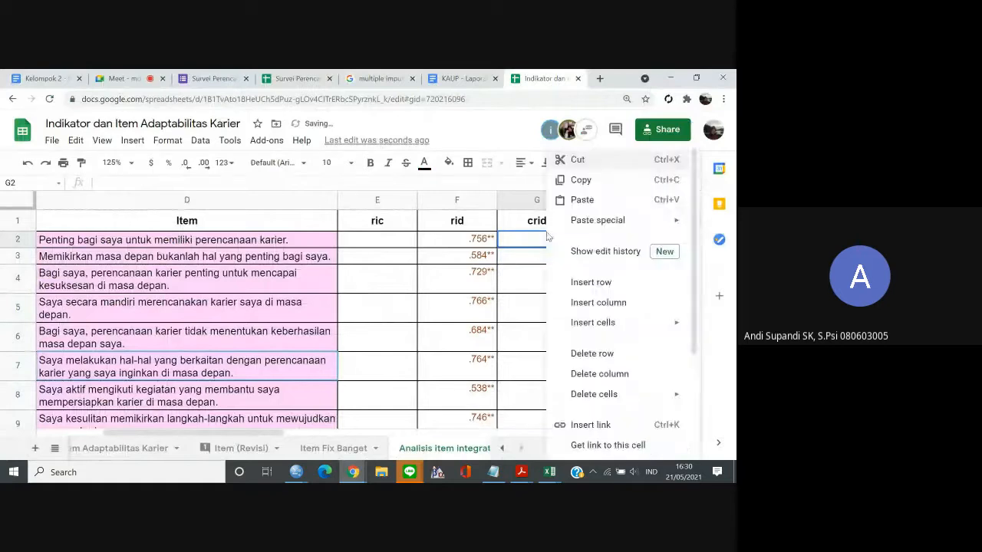
left_click(604, 199)
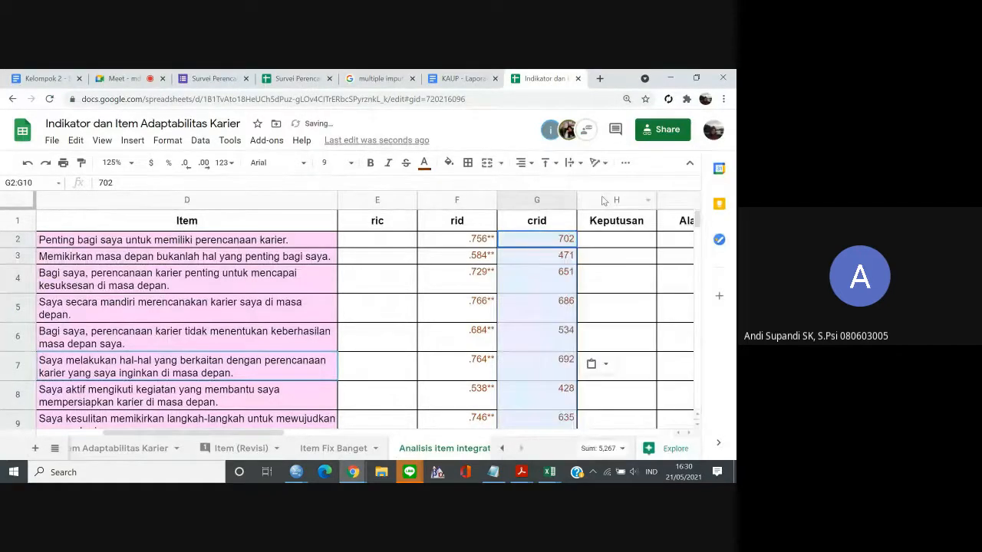
left_click(100, 182)
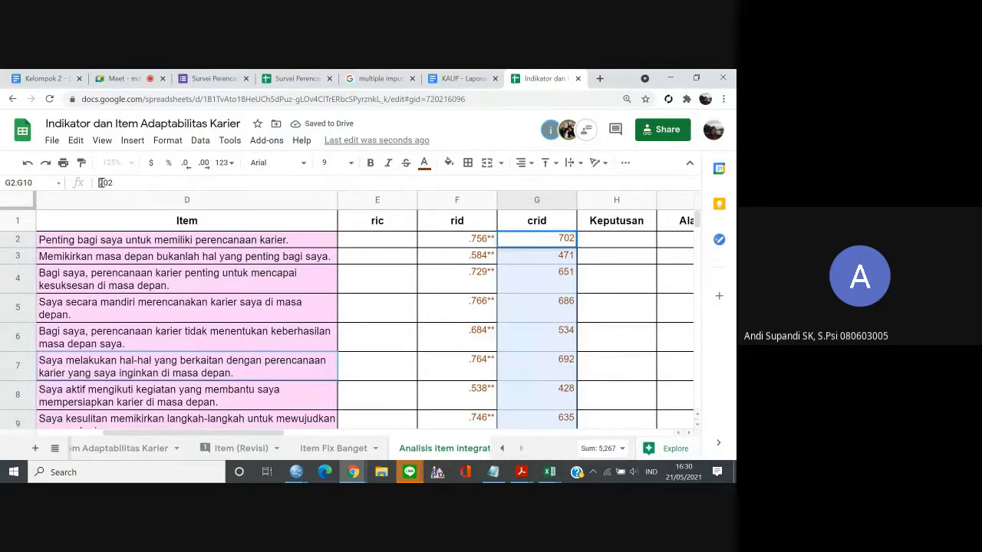
left_click(570, 301)
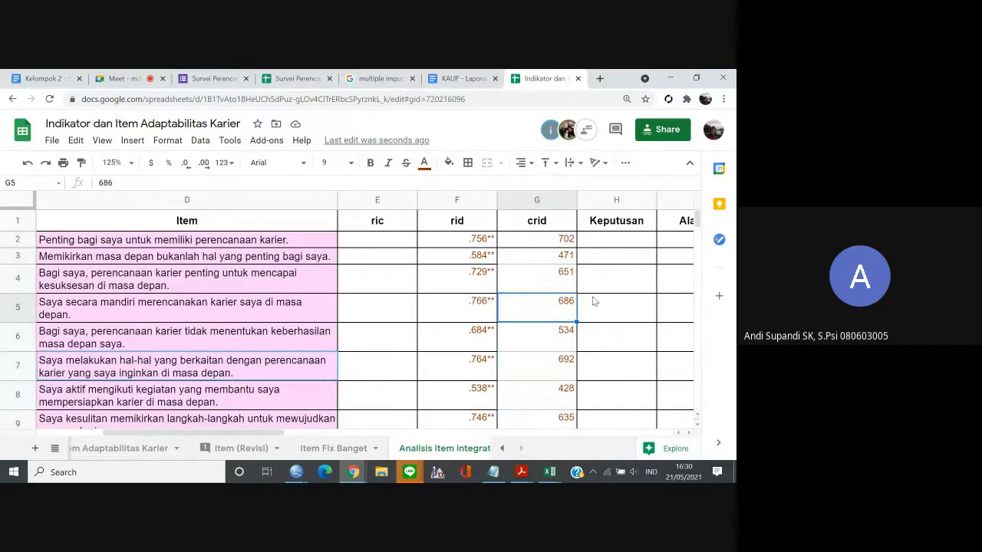
key("ctrl+z")
Check D3 and D11 in the Excel table, and paste the copied Corrected Item-Total Correlation values into the Google Sheets crid column from G2.
mouse_move(549, 472)
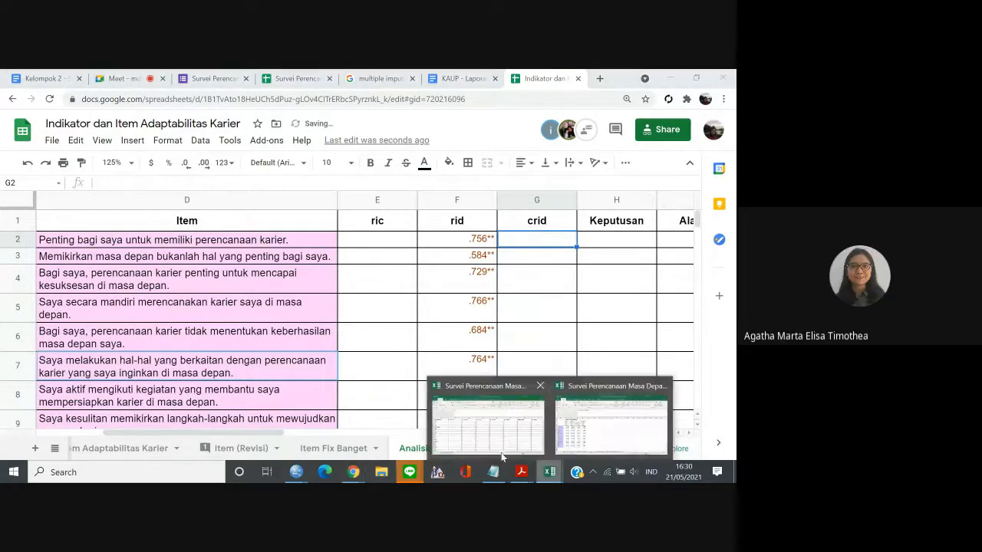
left_click(487, 421)
left_click(145, 276)
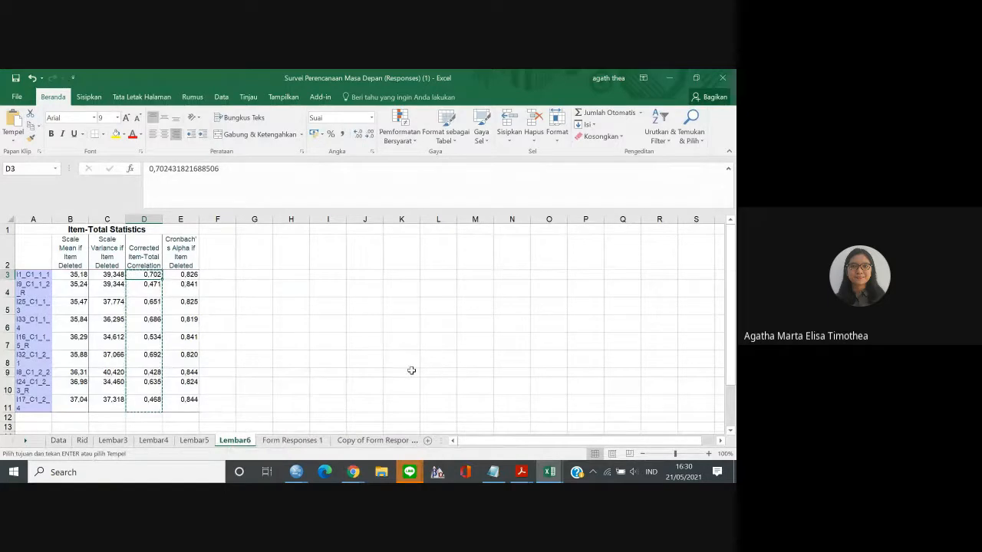
left_click(142, 407)
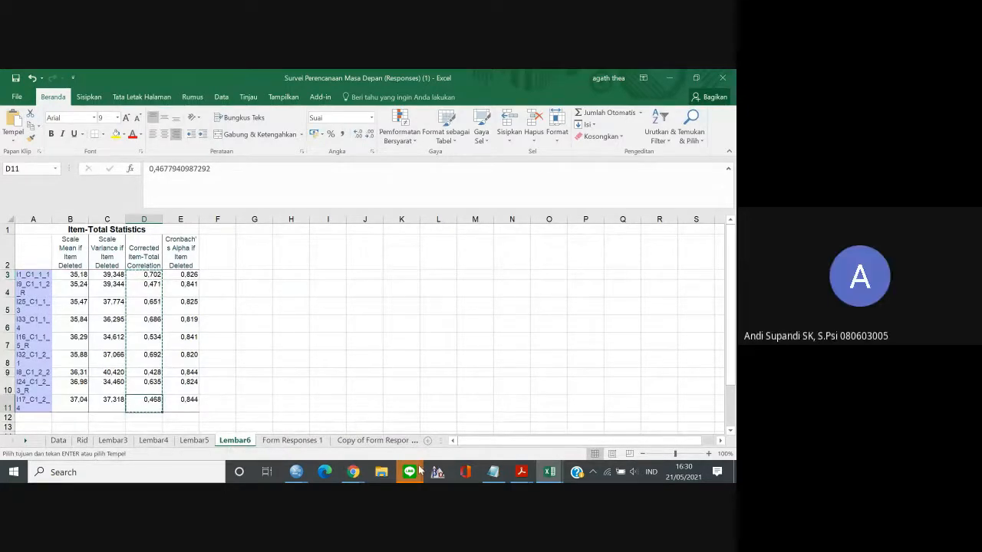
mouse_move(353, 473)
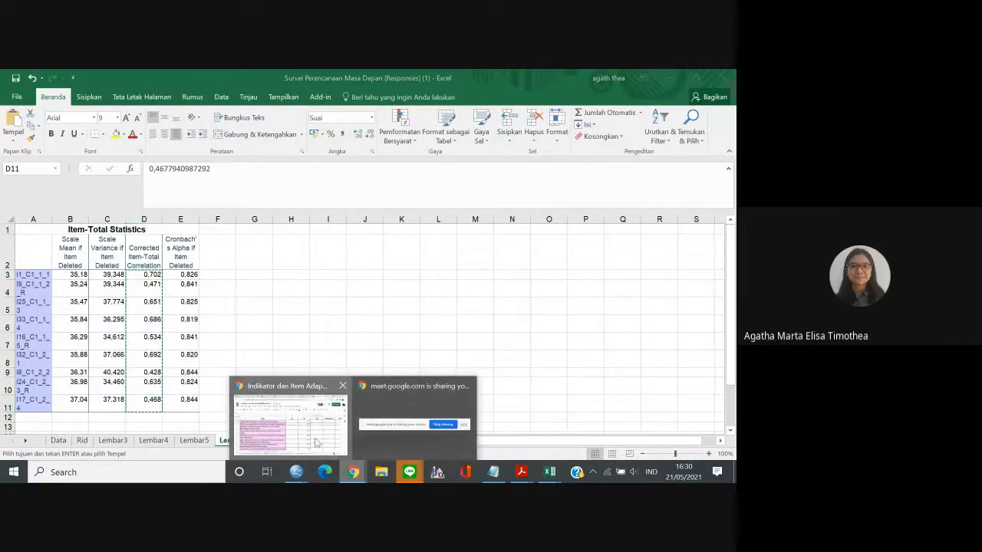
left_click(432, 434)
key("ctrl+v")
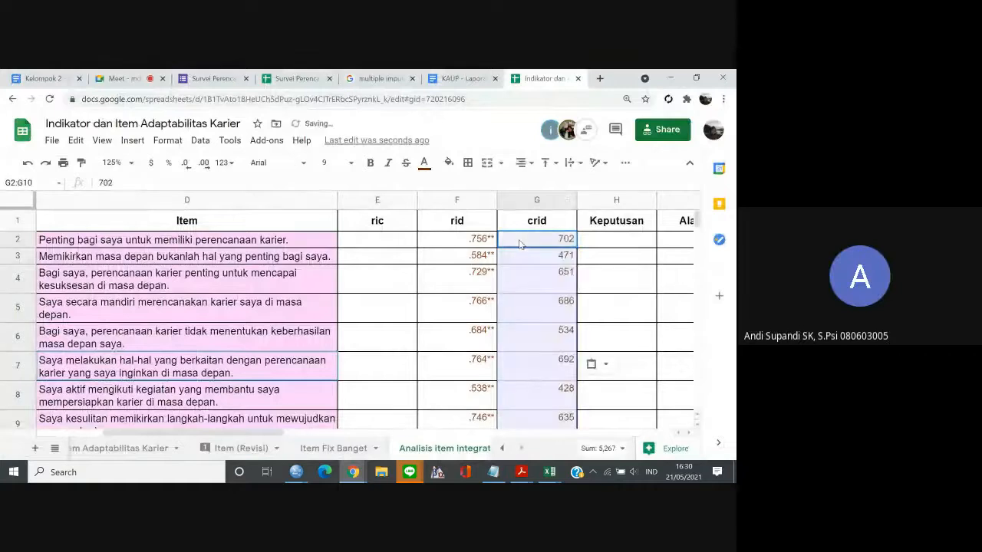
Review the pasted crid values against the rid column down to the last item of the first scale, ending at G11.
left_click(540, 320)
key("Down")
key("Down")
key("Down")
key("Down")
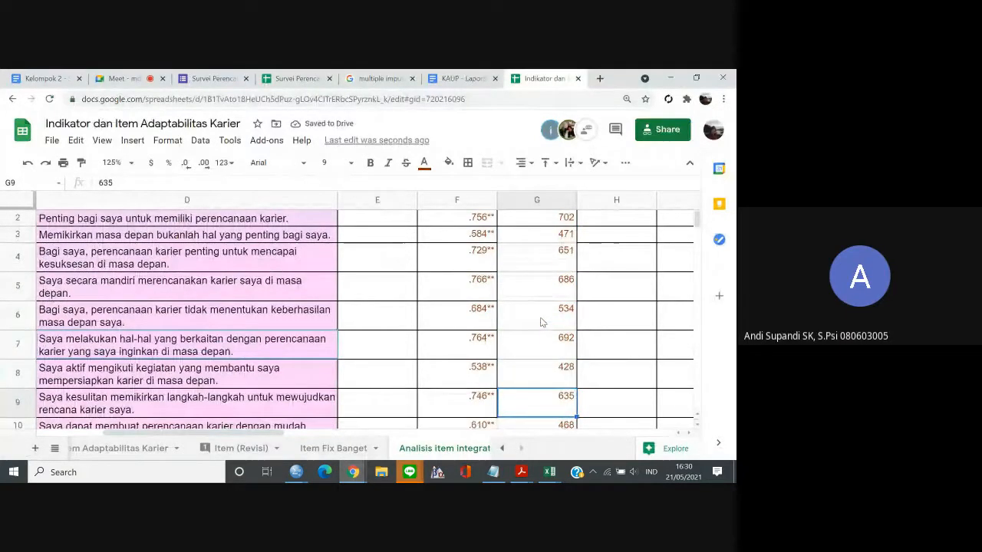
key("Left")
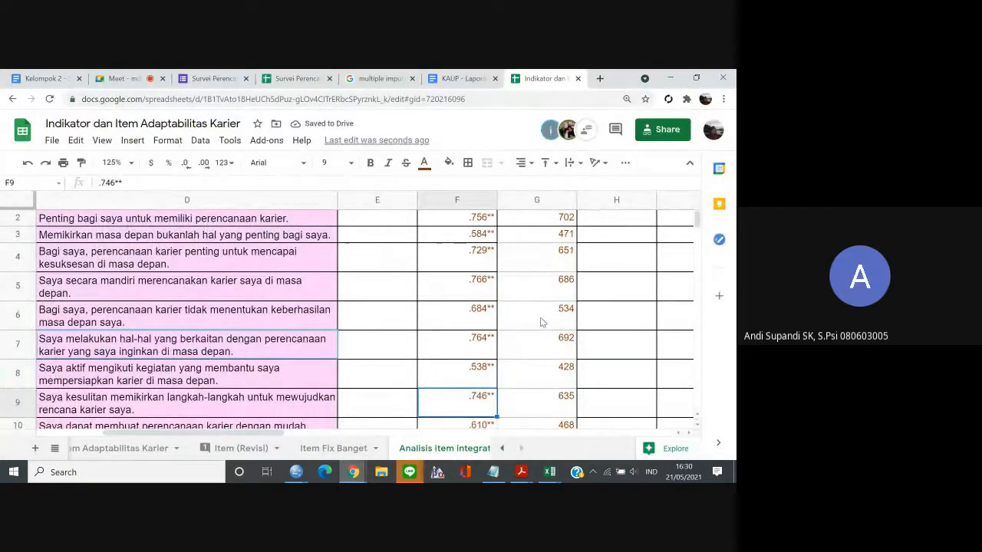
key("Down")
key("Down")
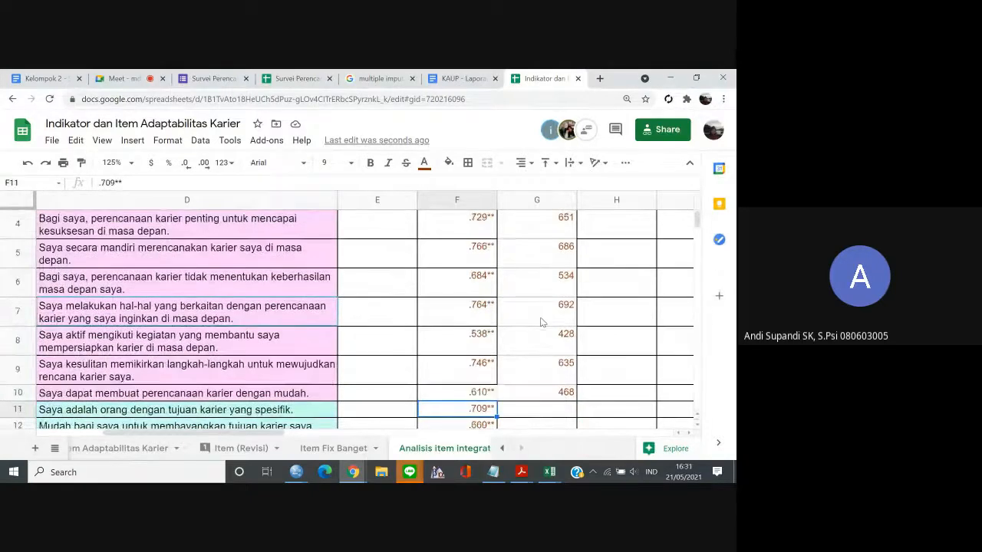
key("Right")
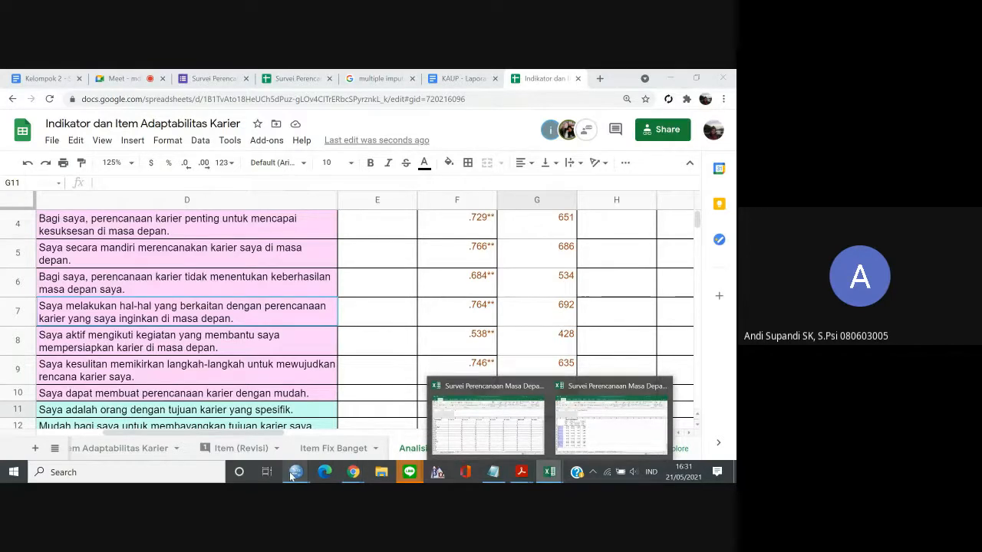
Switch to the Excel worksheet Lembar6 containing the Item-Total Statistics table.
mouse_move(295, 472)
mouse_move(394, 429)
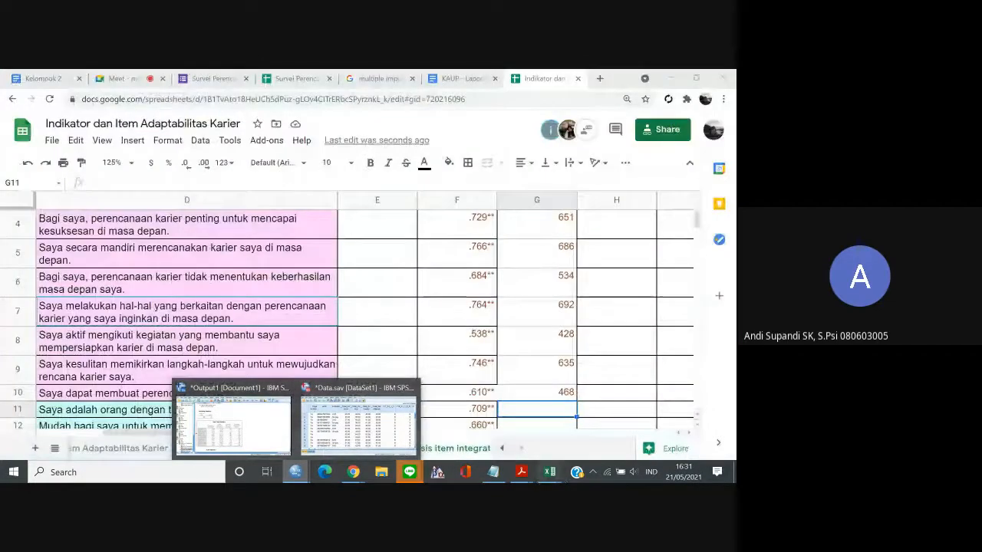
mouse_move(549, 471)
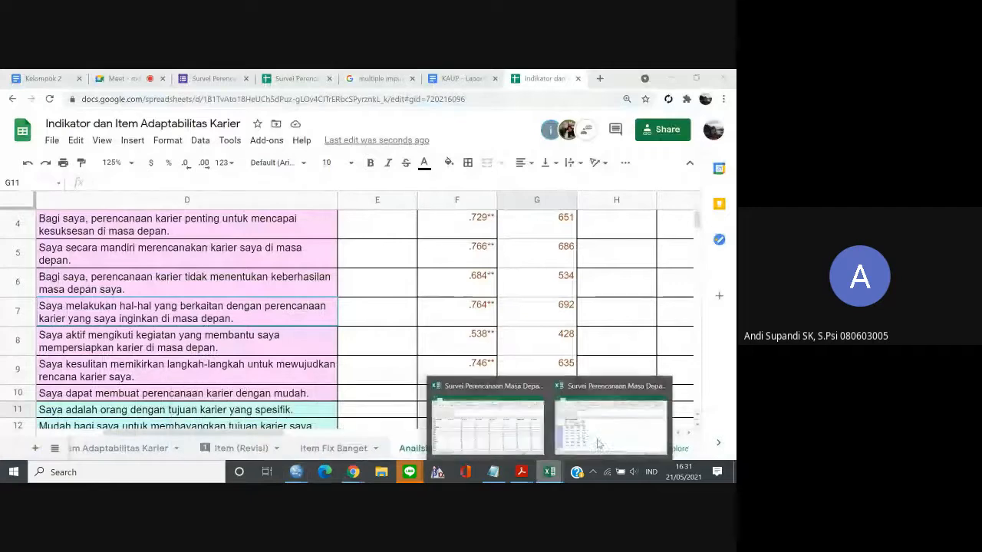
left_click(487, 415)
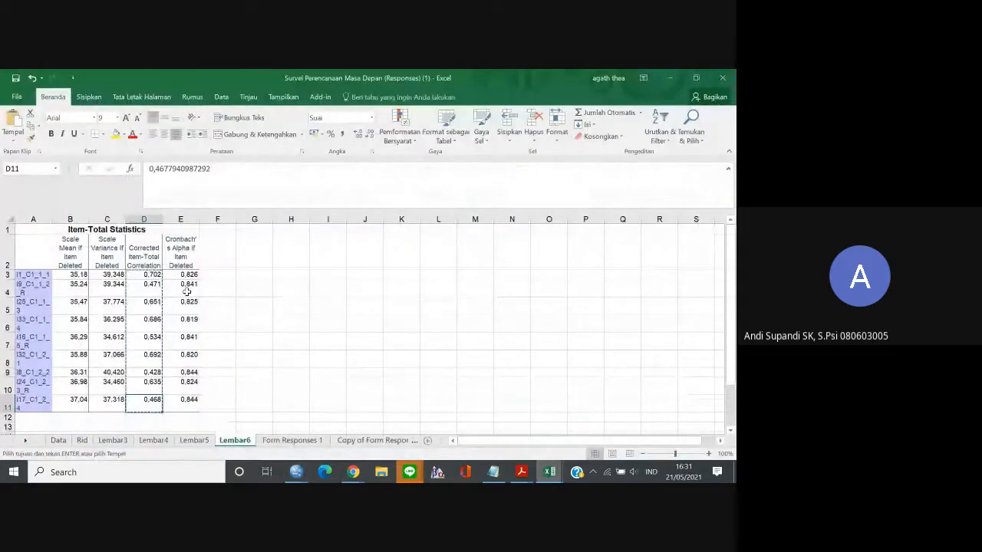
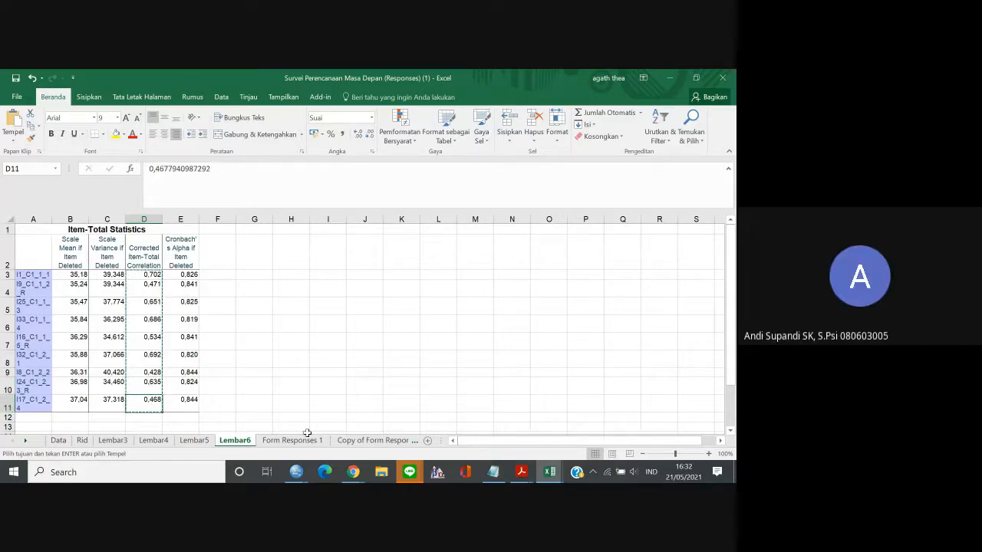
Compare the corrected item-total correlations in D3 and D4 of the Excel table with the values pasted in the Google Sheets crid column.
left_click(155, 274)
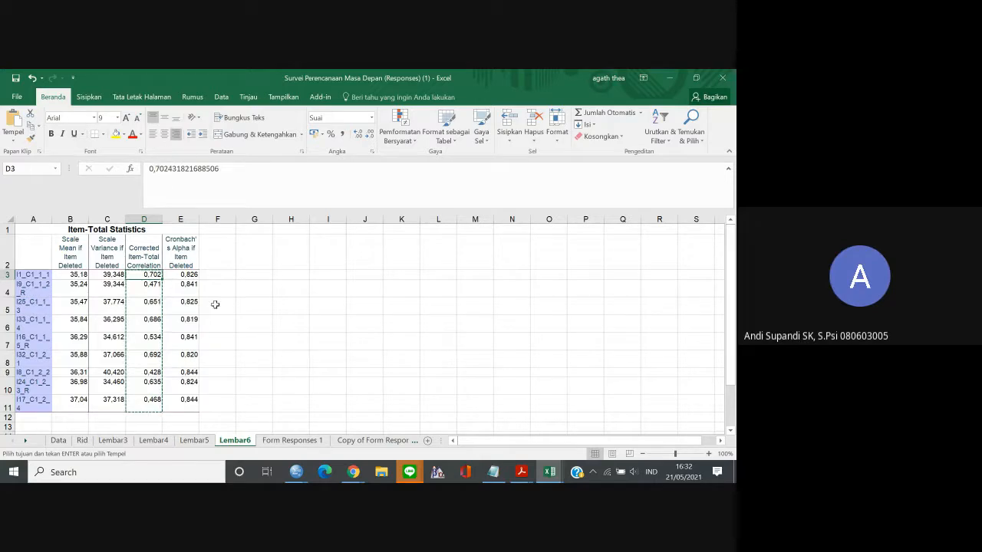
left_click(191, 293)
left_click(149, 286)
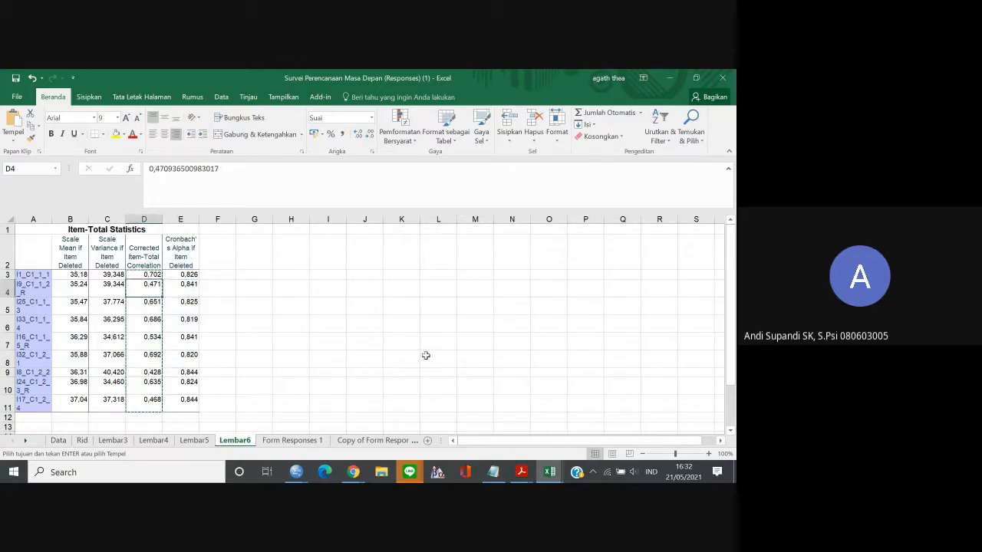
mouse_move(352, 471)
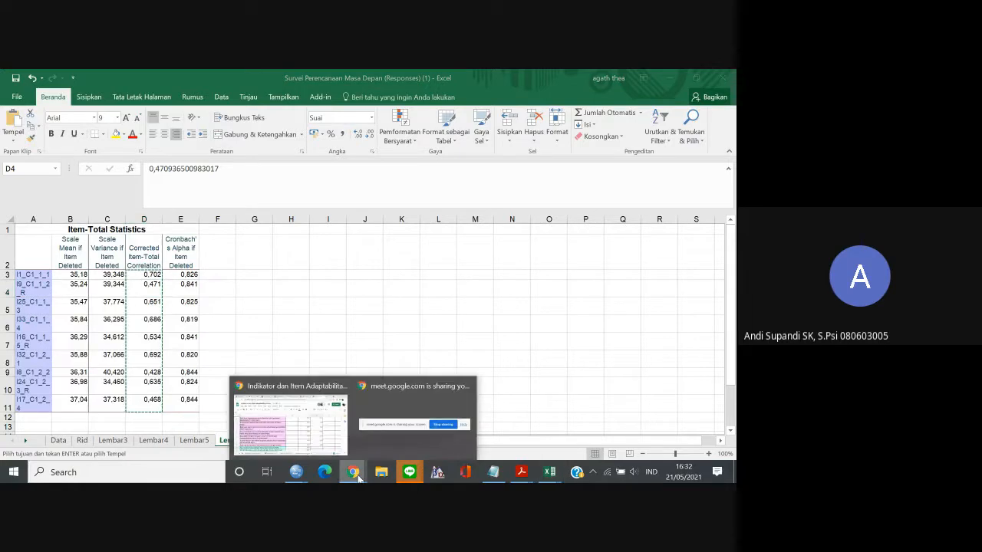
mouse_move(310, 442)
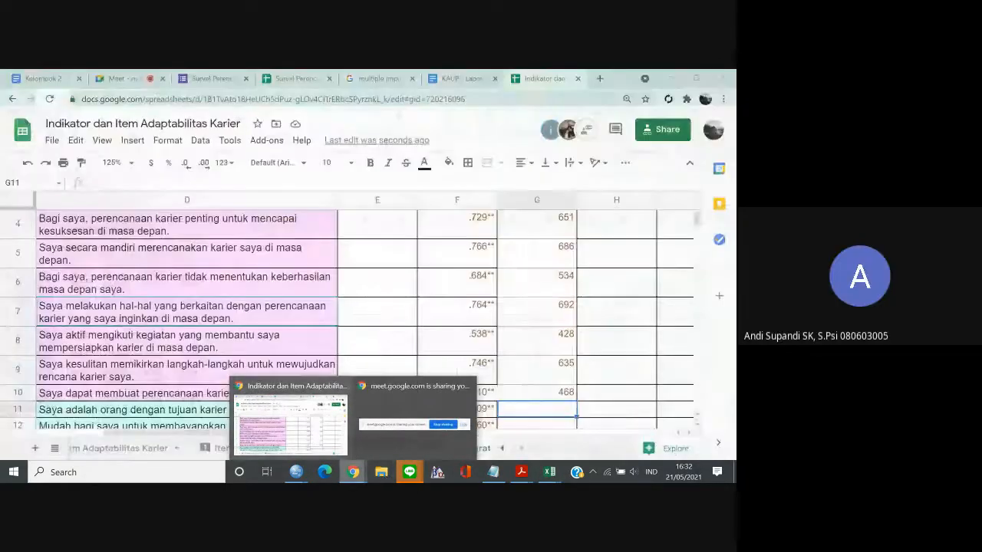
Switch to the SPSS data file, open a Reliability Analysis, and remove the items I1_C1_1_1 through I17_C1_2_4 from it.
mouse_move(295, 471)
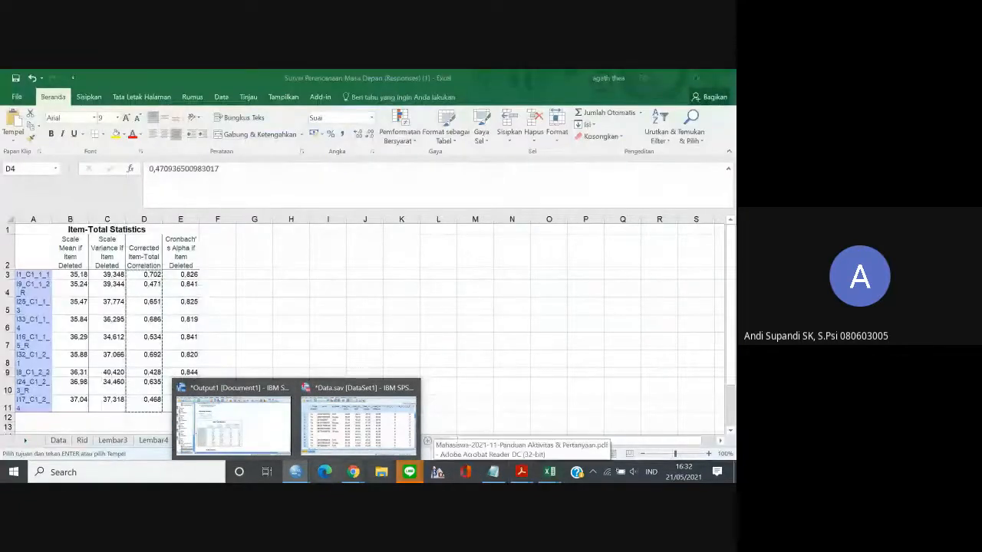
left_click(349, 435)
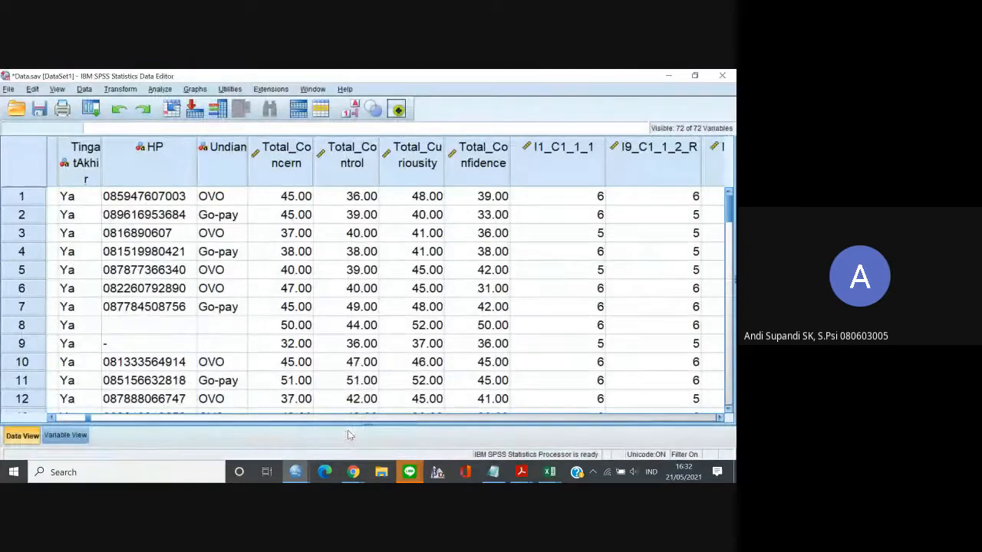
left_click(167, 90)
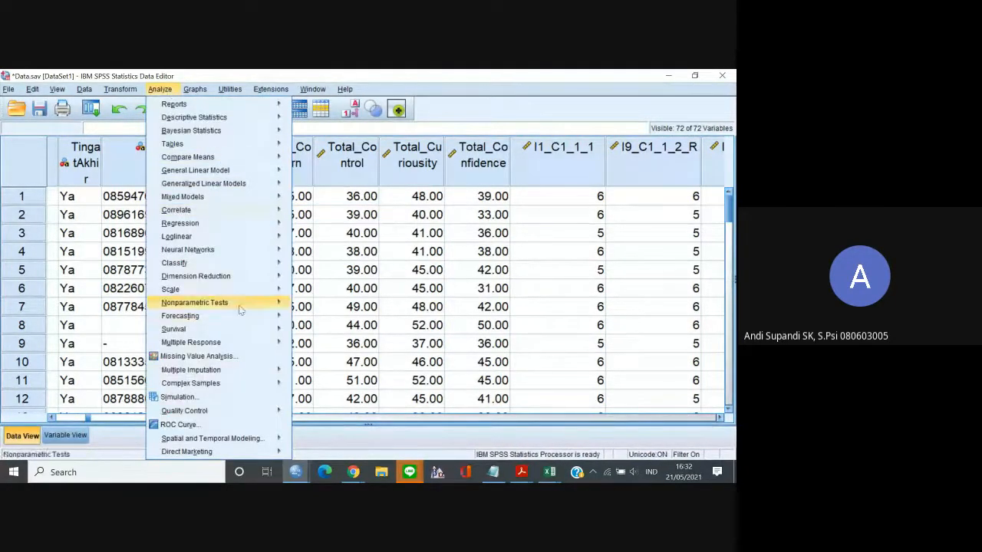
mouse_move(289, 373)
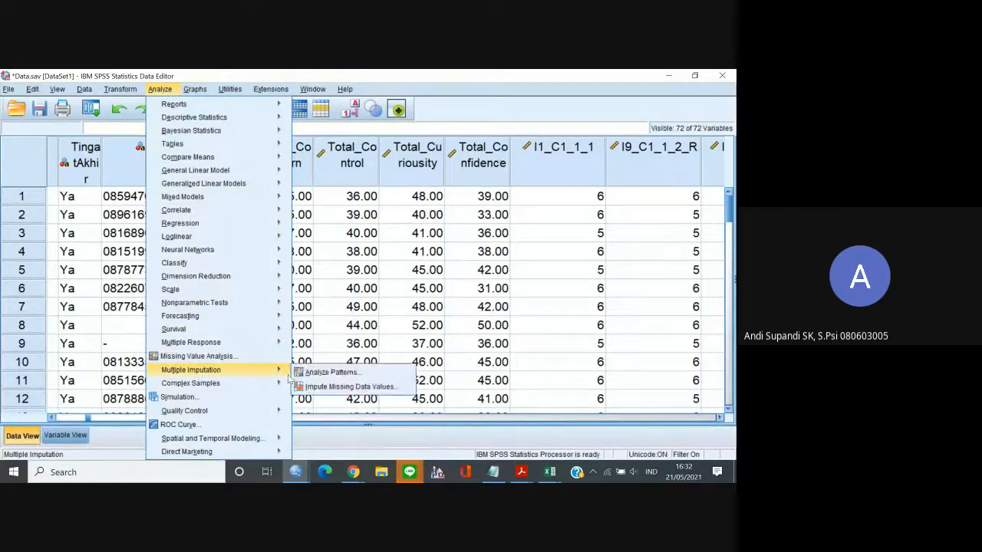
mouse_move(284, 288)
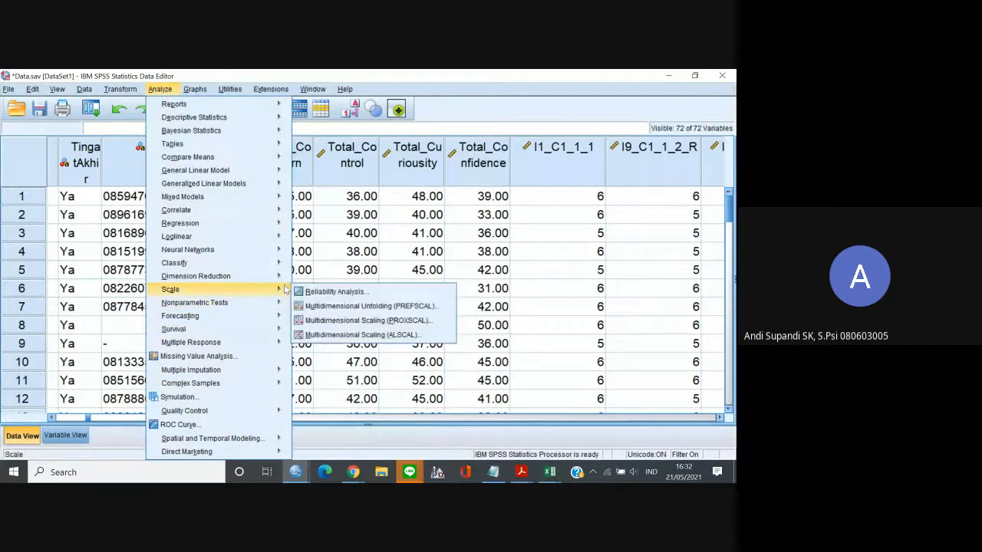
left_click(90, 109)
left_click(91, 110)
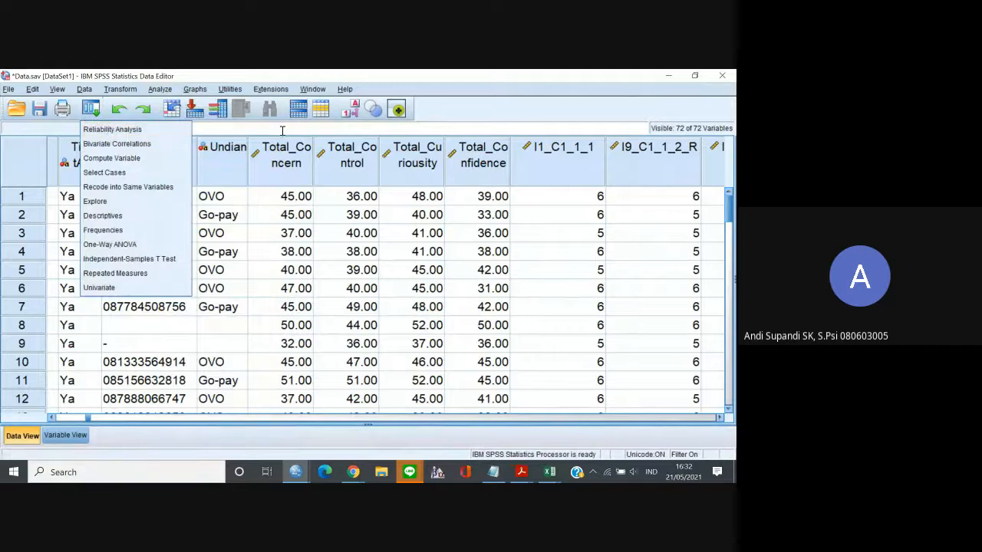
left_click(112, 129)
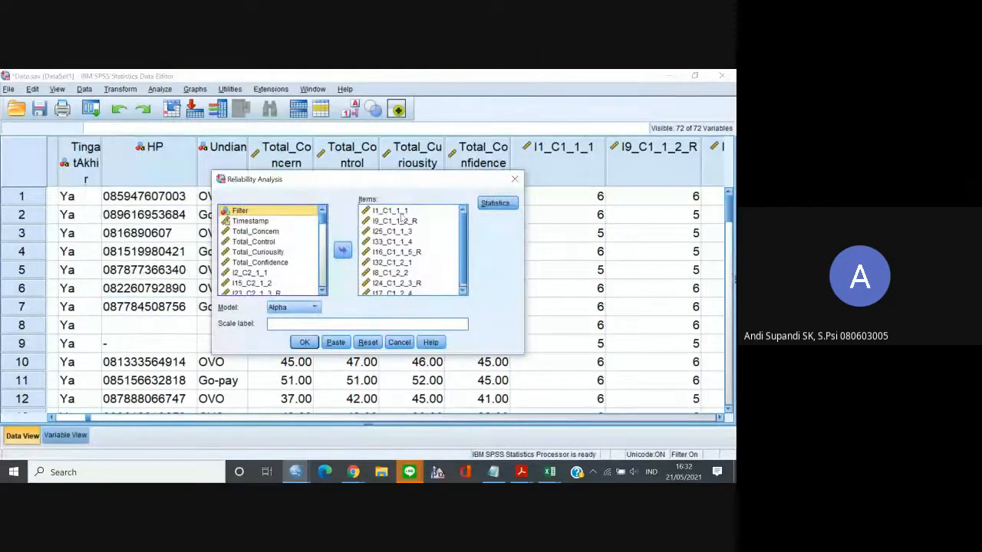
left_click(397, 210)
left_click(462, 291)
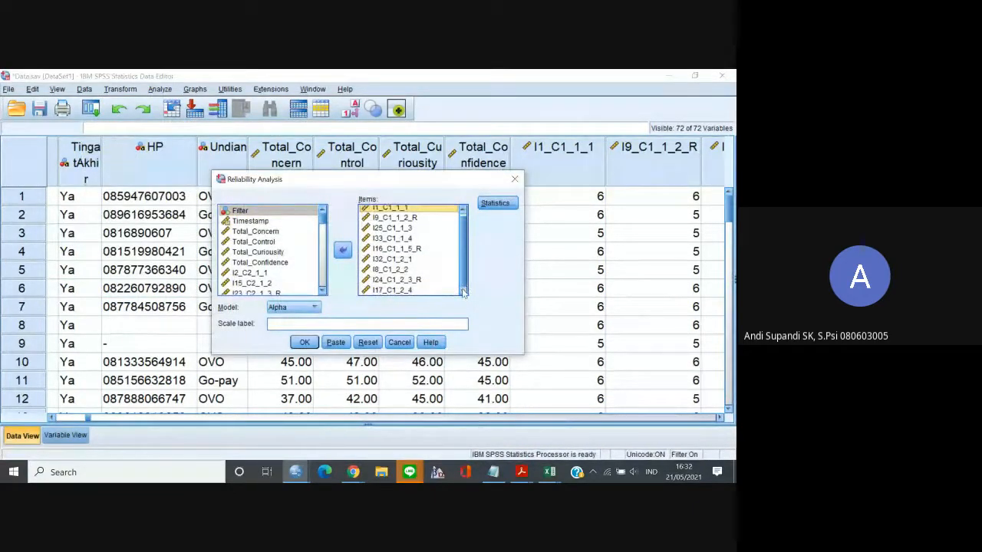
left_click(432, 290, "shift")
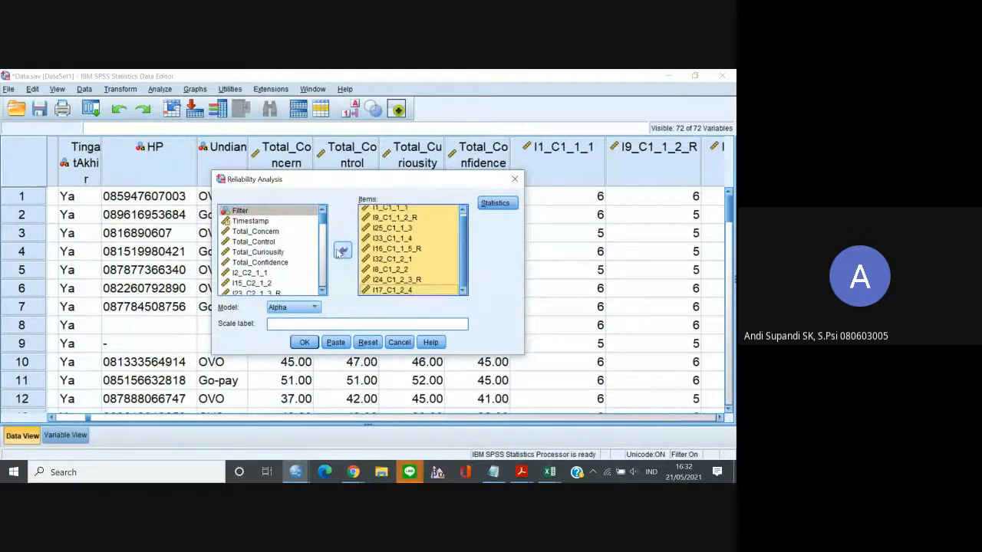
left_click(343, 250)
Add the nine C2 items, I2_C2_1_1 through I31_C2_3_3, to the reliability analysis.
scroll(324, 296, "down", 4)
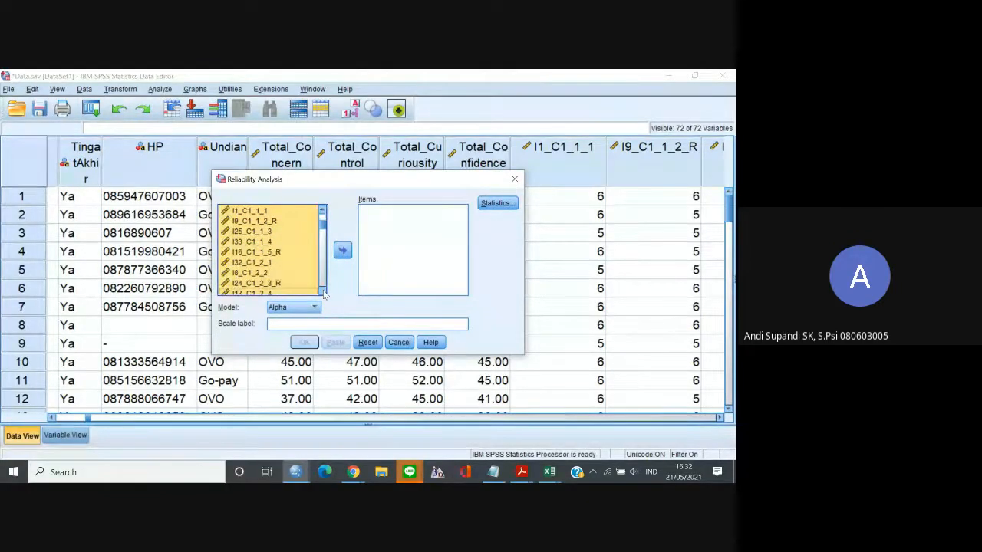
left_click(258, 263)
left_click(323, 291)
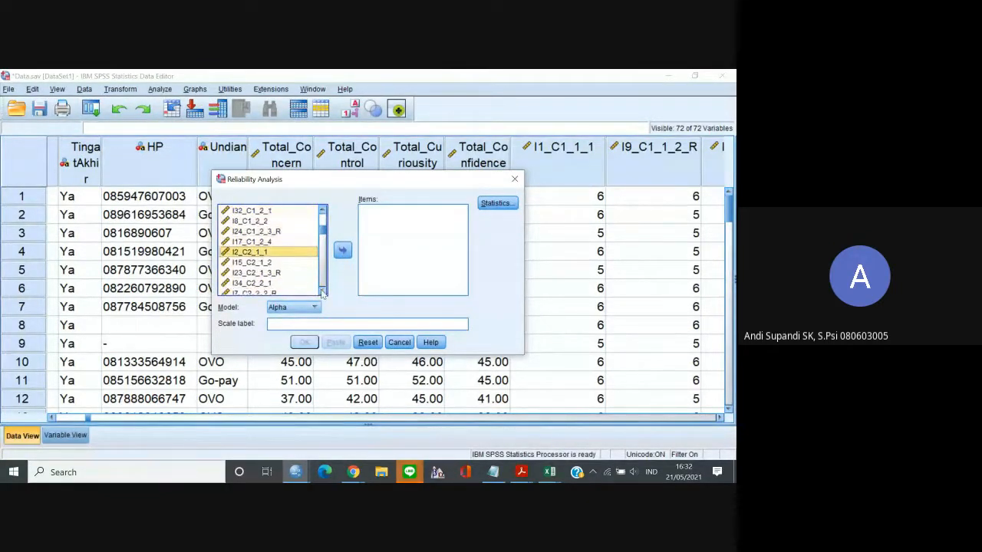
left_click(322, 292)
left_click(322, 292)
left_click(322, 292)
left_click(322, 293)
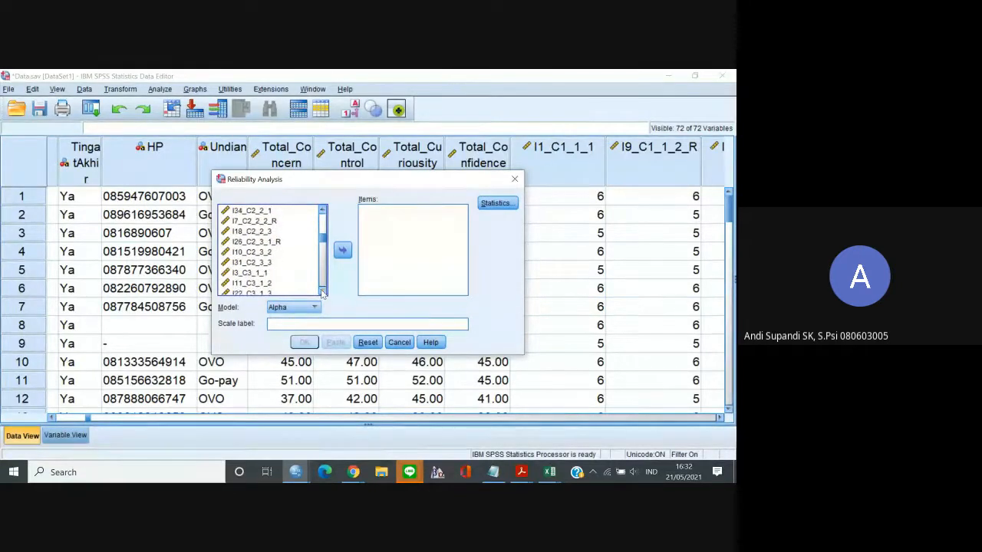
left_click(258, 243, "shift")
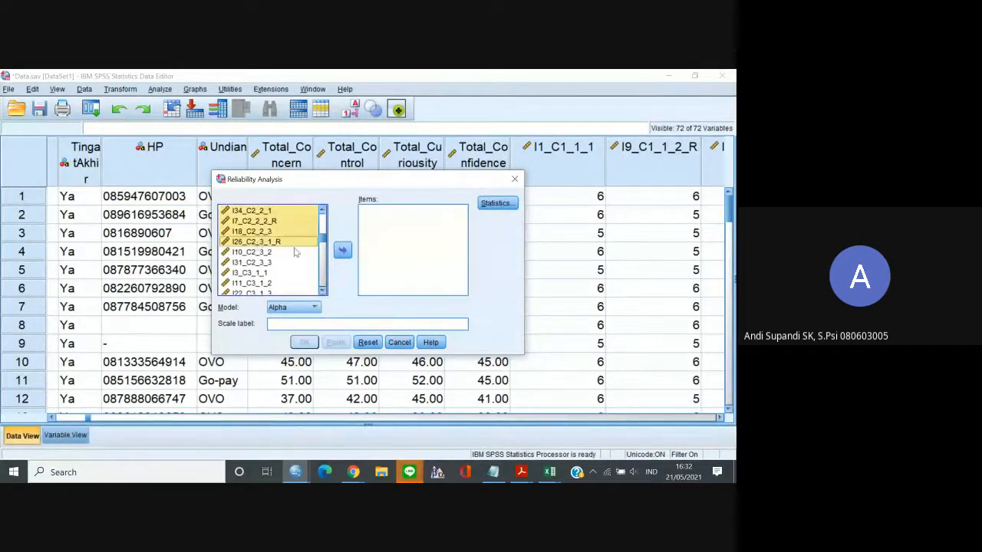
left_click(275, 253, "shift")
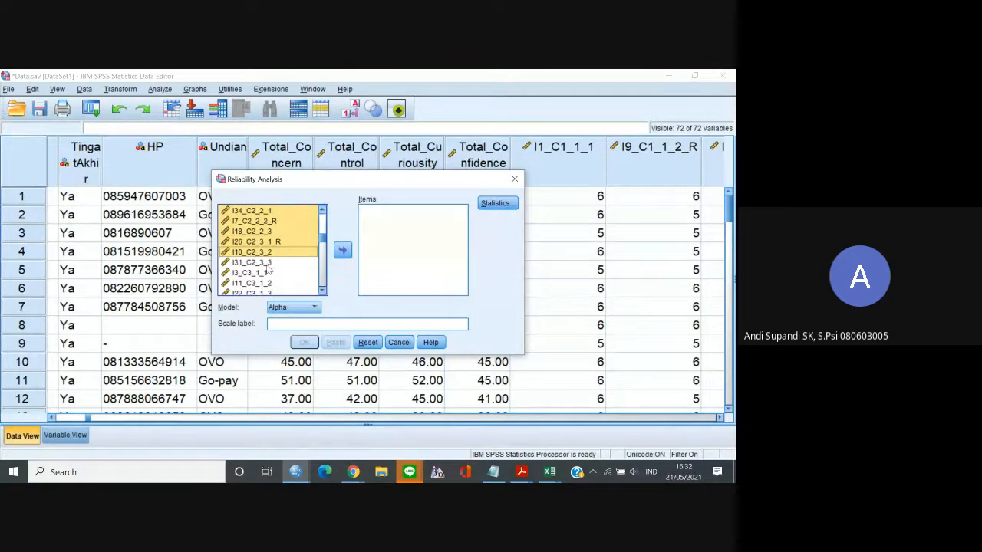
left_click(267, 263, "shift")
left_click(342, 250)
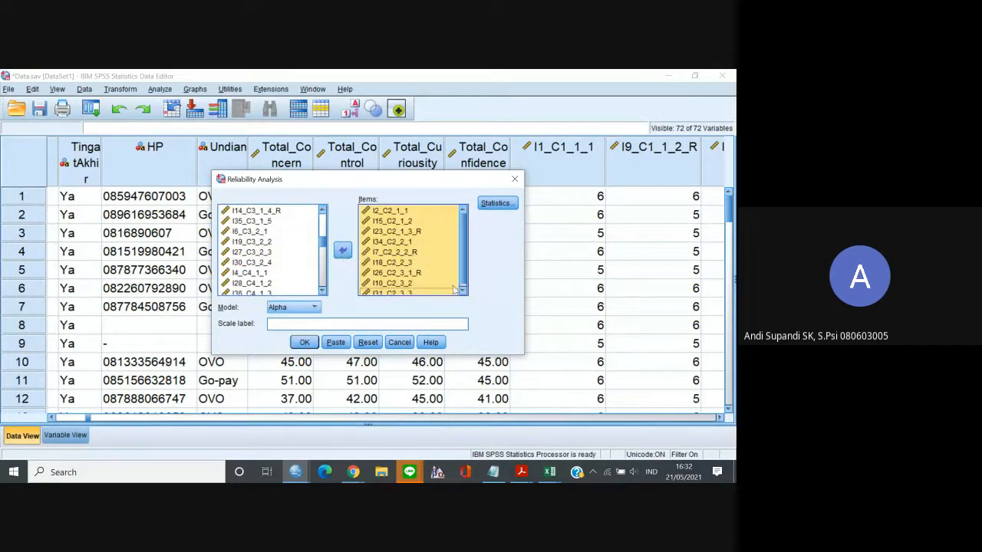
Keep the Scale and Scale if item deleted statistics and run the Alpha reliability analysis on the C2 items.
left_click(497, 203)
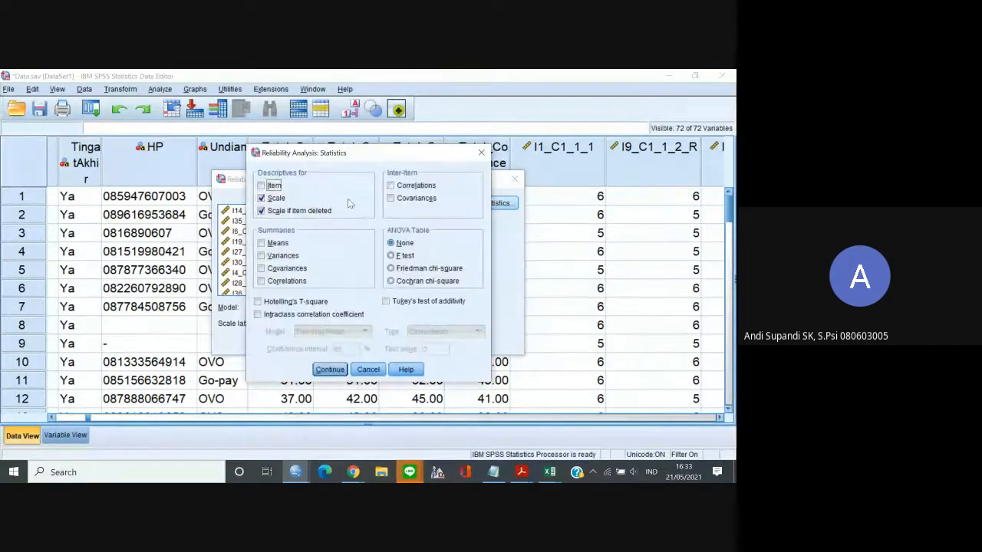
left_click(330, 370)
left_click(307, 346)
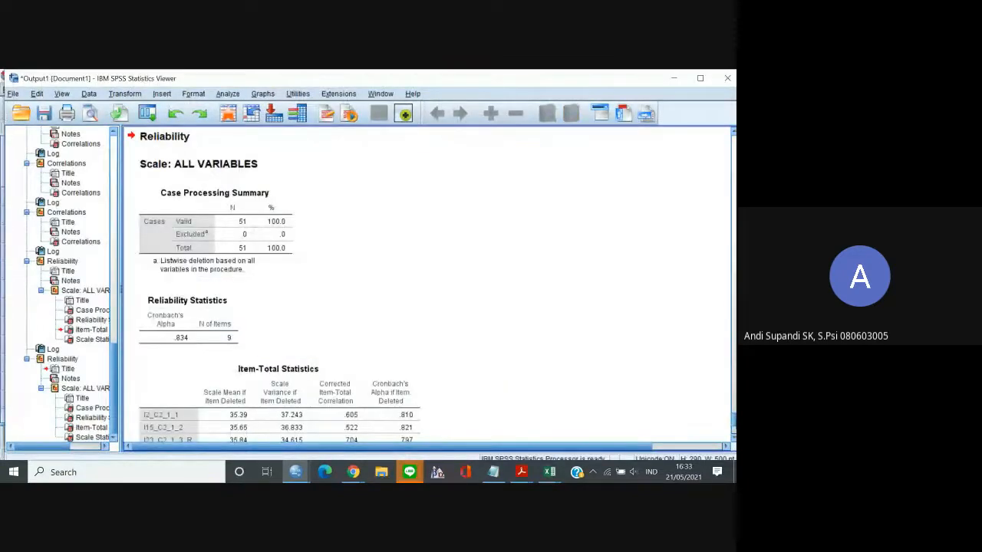
Copy the Item-Total Statistics table of the C2 items from the SPSS output as an Excel Worksheet (BIFF).
scroll(445, 336, "down", 3)
left_click(408, 309)
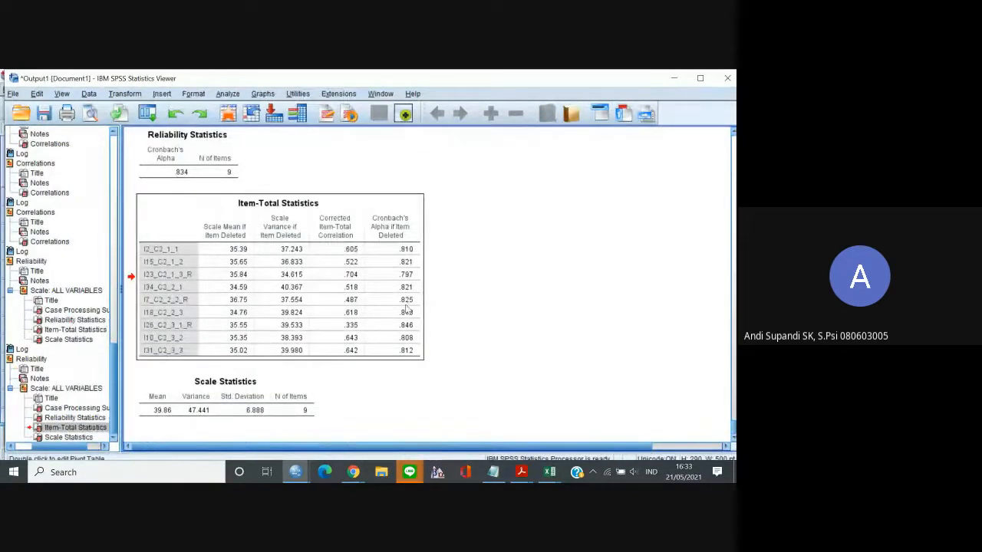
right_click(407, 309)
left_click(420, 325)
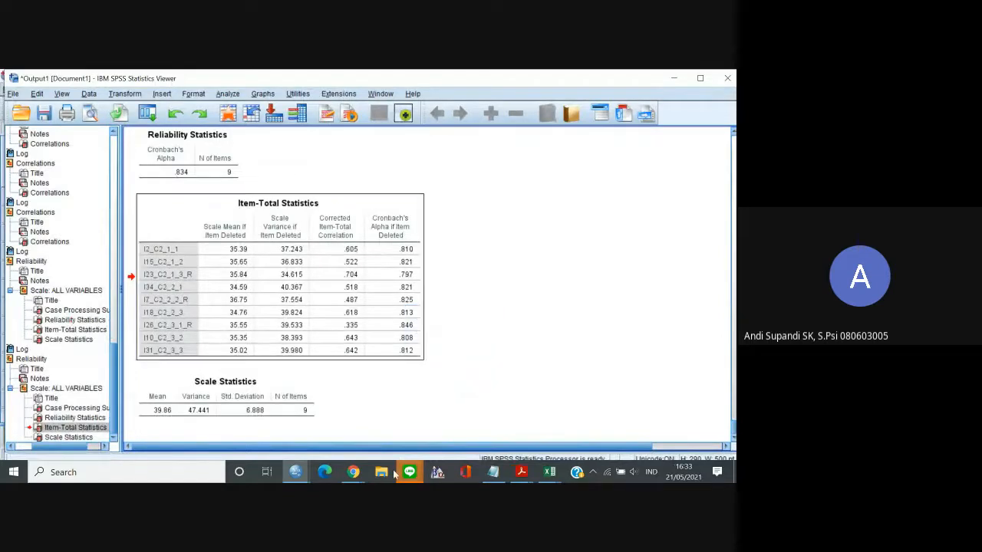
right_click(355, 302)
mouse_move(375, 341)
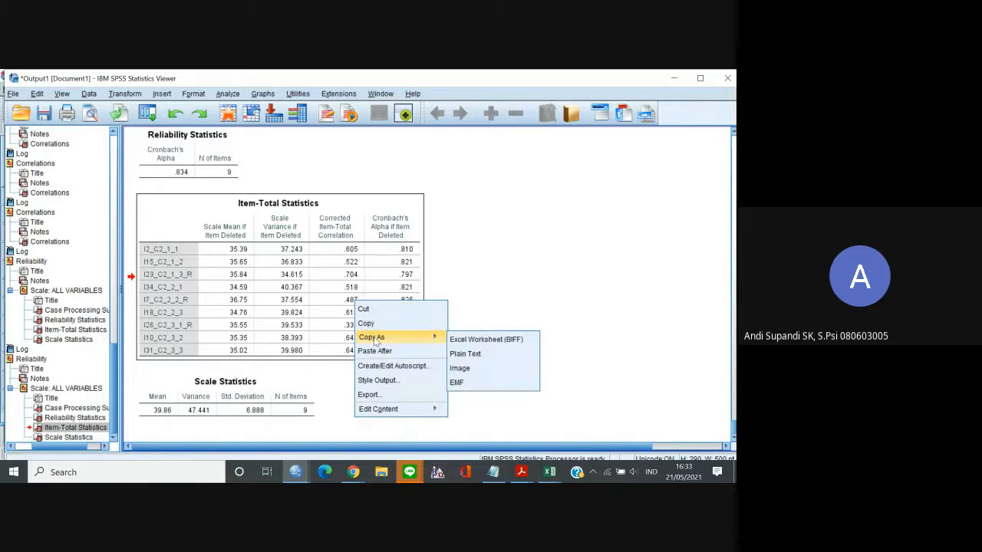
left_click(471, 339)
Switch to the Excel worksheet Lembar6 and paste the C2 Item-Total Statistics table at G1, beside the C1 table.
mouse_move(549, 472)
left_click(620, 449)
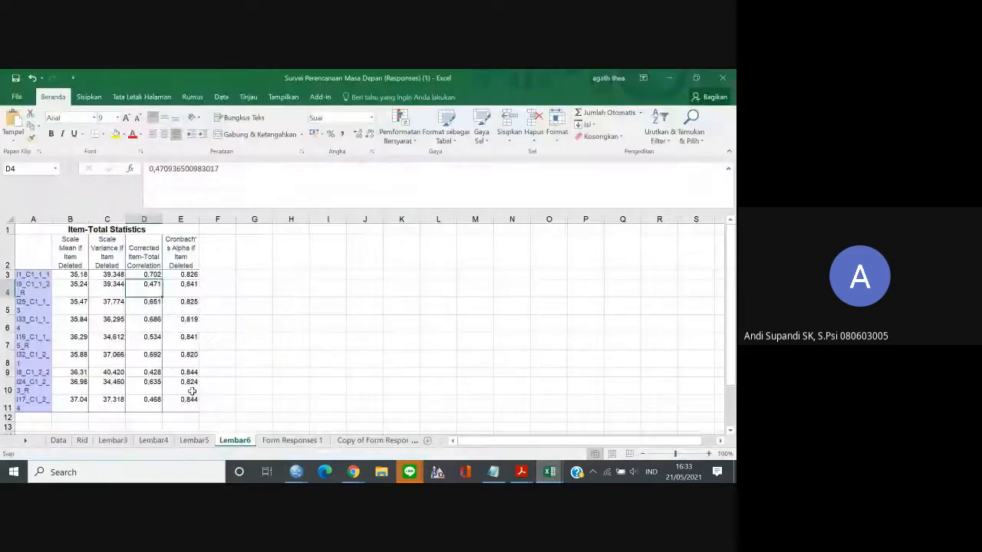
left_click(241, 230)
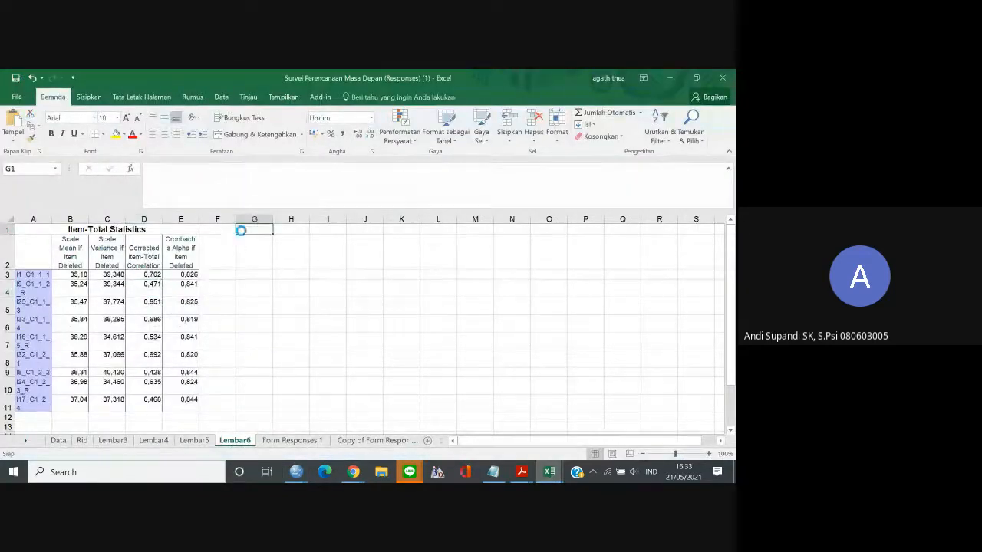
key("ctrl+v")
Copy the Corrected Item-Total Correlation values J3:J11, paste them into the Google Sheets crid column from G11, and go down to the next scale's first row.
left_click_drag(371, 272, 374, 408)
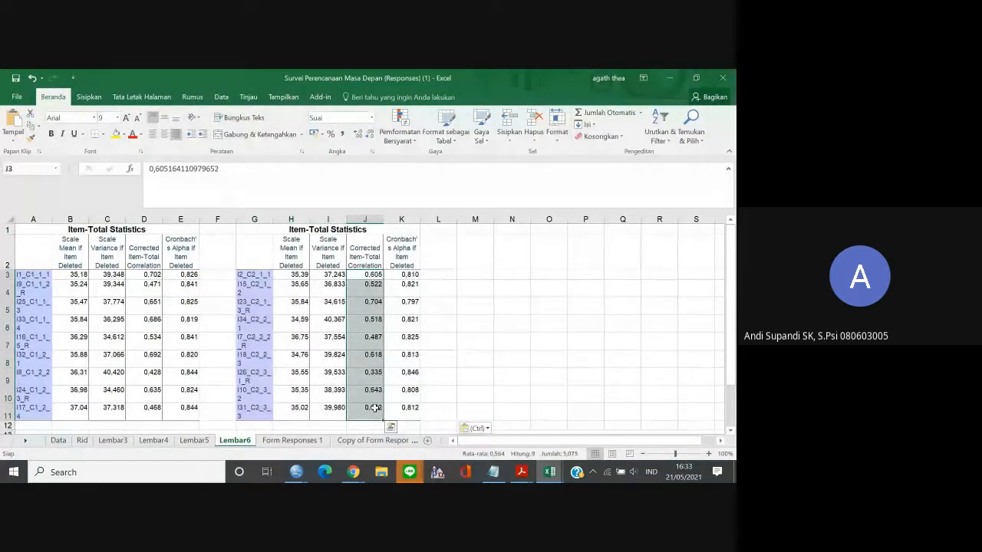
key("ctrl+c")
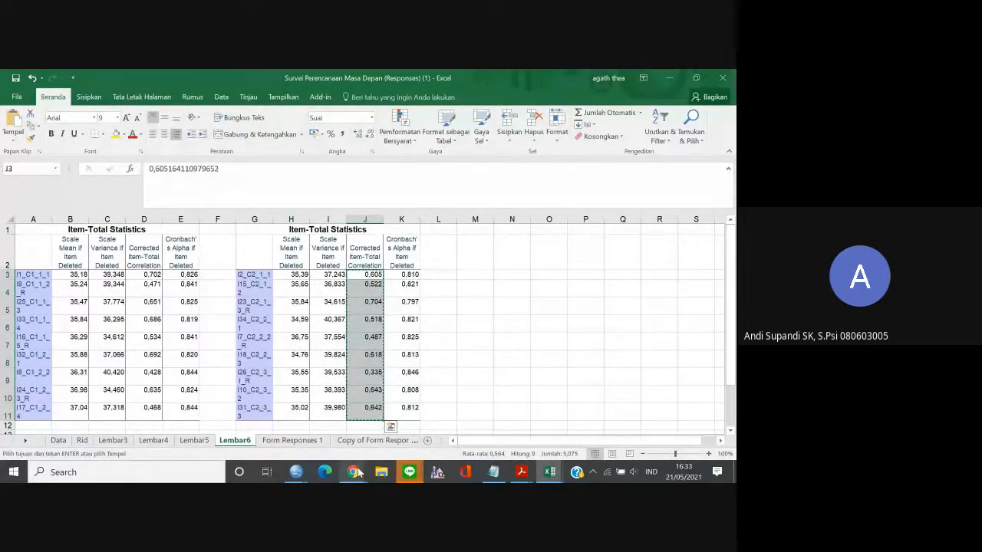
mouse_move(353, 472)
left_click(291, 402)
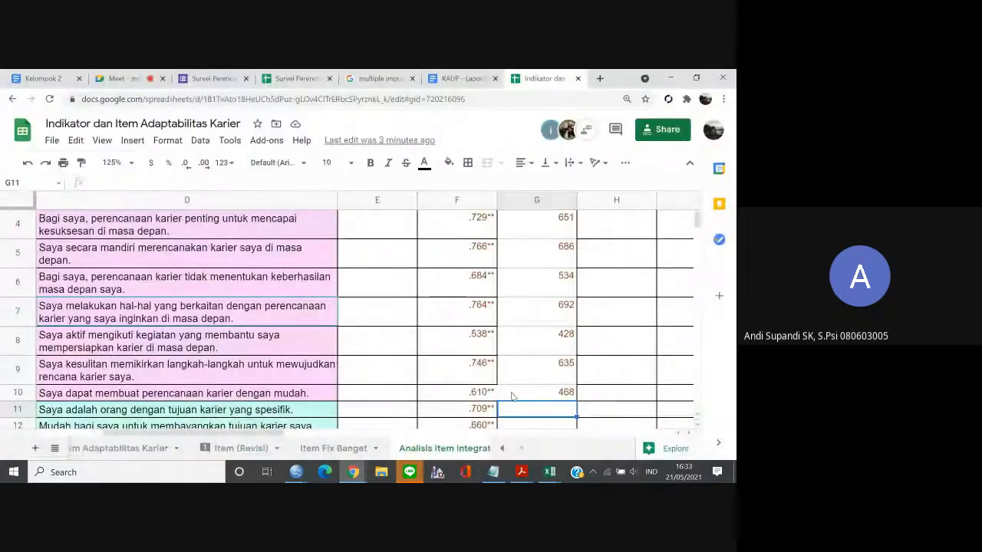
key("ctrl+v")
key("Down")
key("Down")
key("Down")
key("Down")
key("Down")
key("Down")
key("Down")
key("Down")
key("Down")
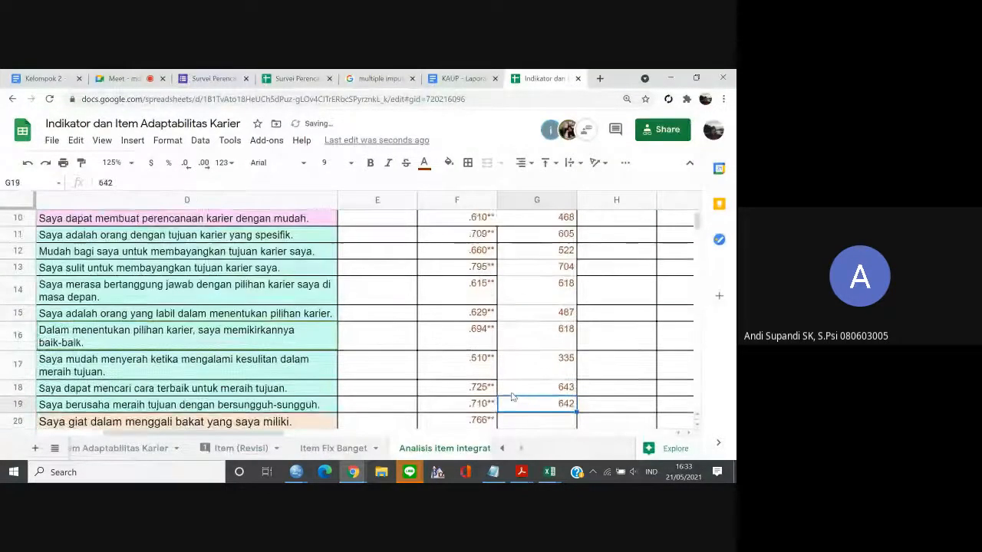
Switch to the SPSS Data Editor, reopen Reliability Analysis and remove all C2 items from the analysed items.
mouse_move(551, 471)
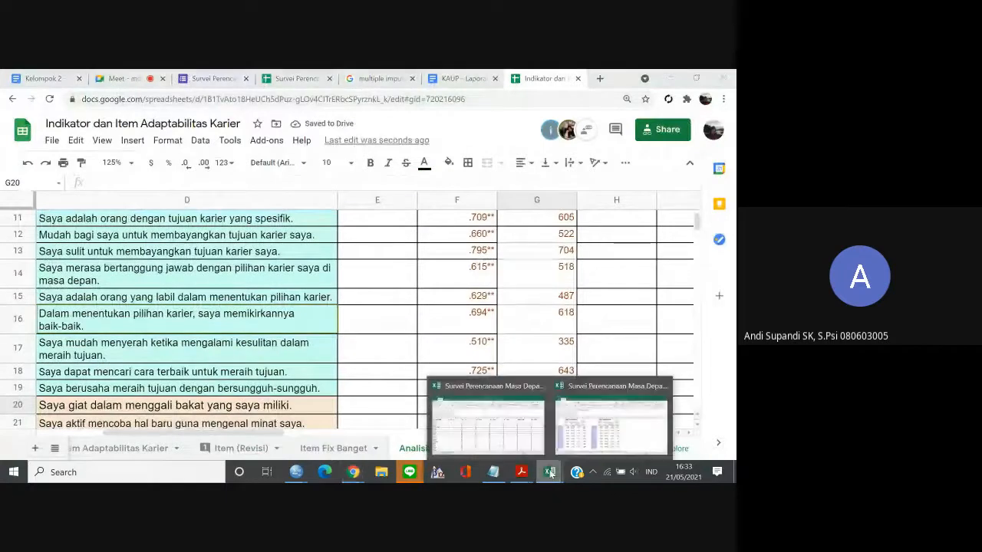
mouse_move(355, 473)
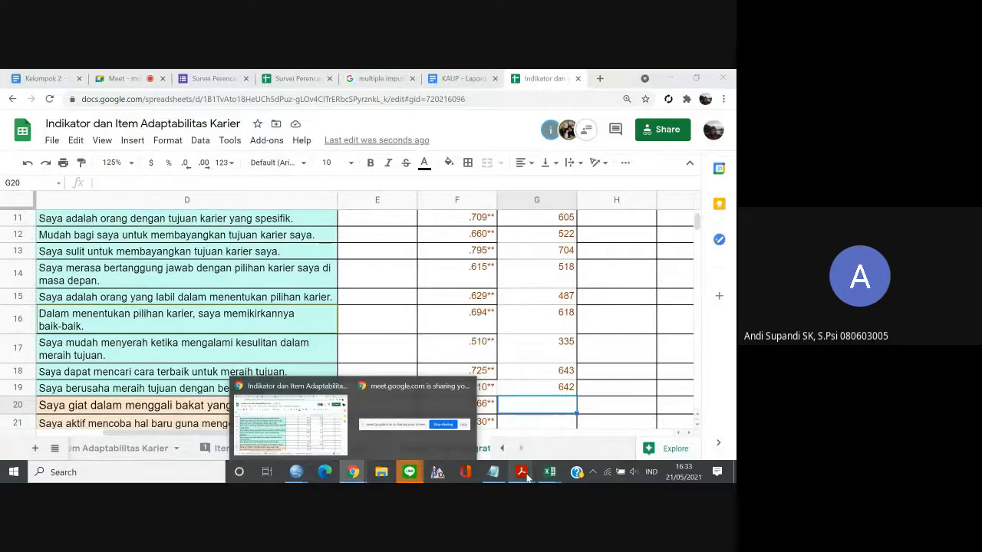
mouse_move(296, 472)
left_click(369, 434)
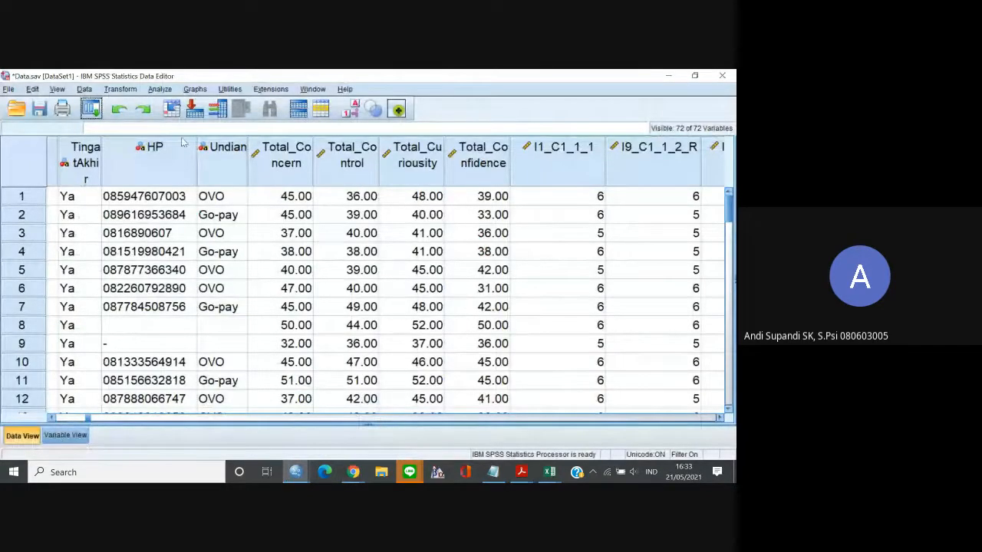
left_click(91, 111)
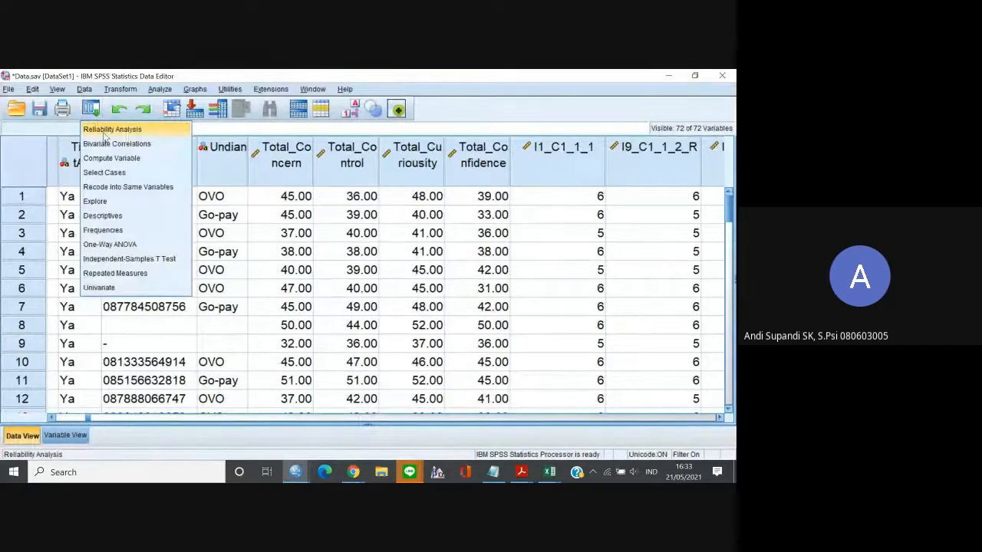
left_click(108, 129)
left_click(371, 220)
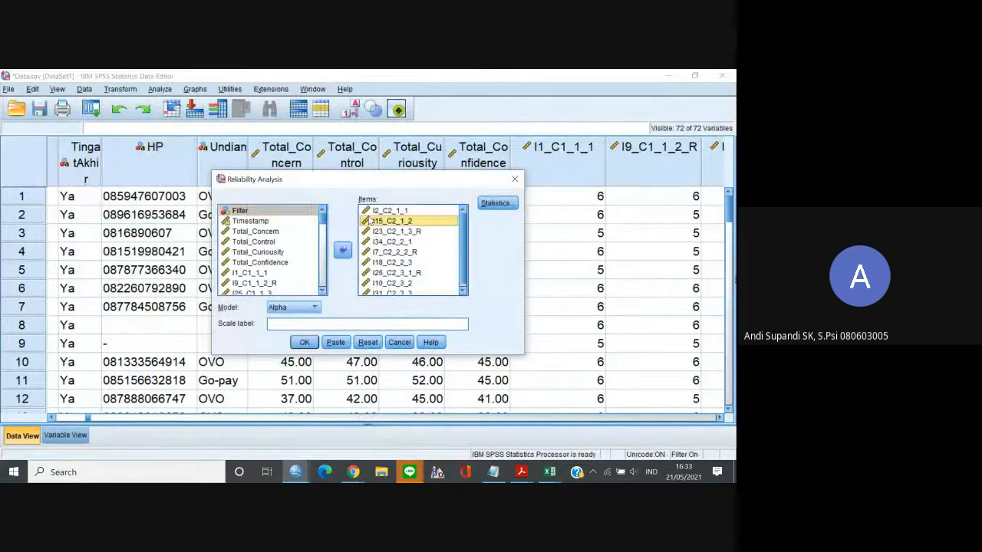
key("ctrl+a")
left_click(342, 249)
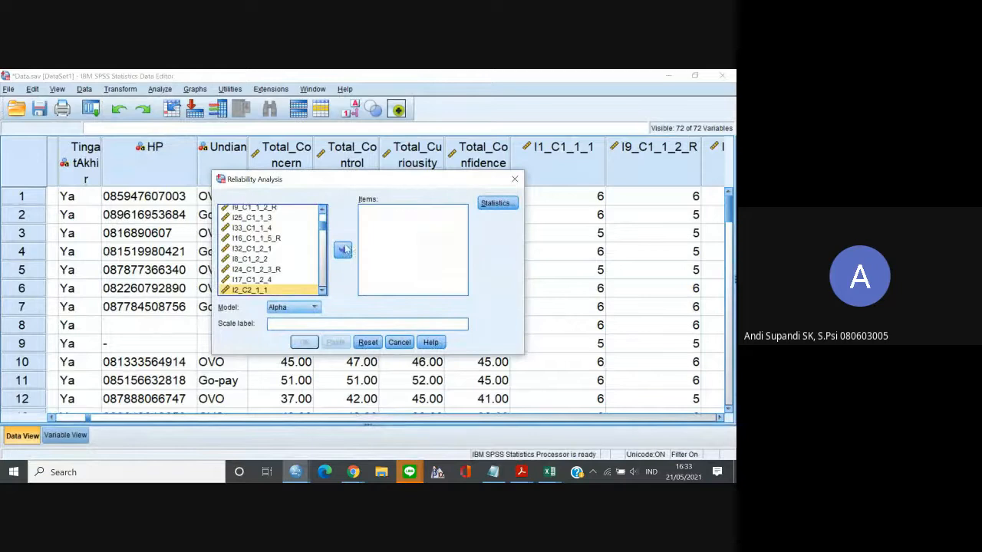
Add the nine C3 items, I3_C3_1_1 through I30_C3_2_4, to the reliability analysis.
left_click(322, 291)
left_click(322, 291)
scroll(266, 269, "down", 4)
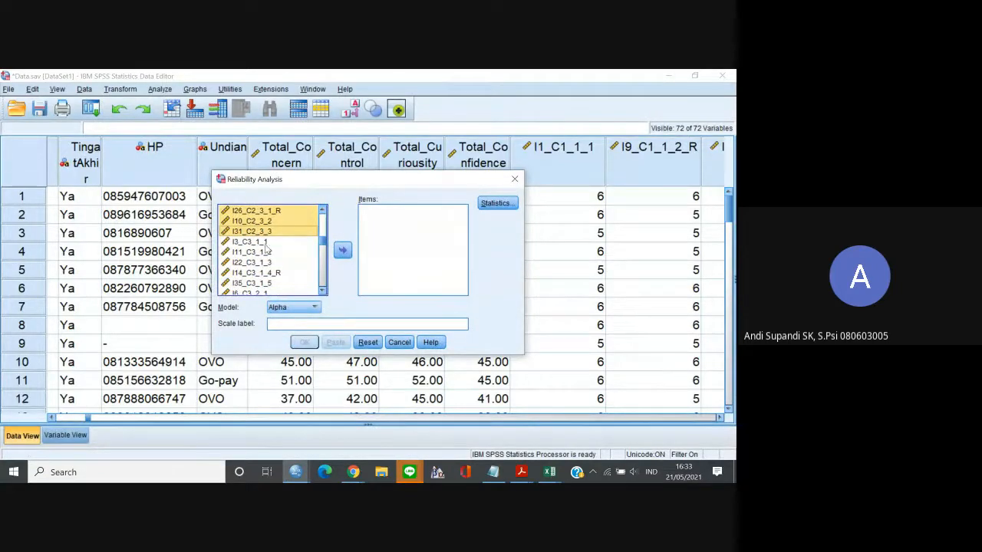
left_click(263, 243)
left_click(323, 291)
left_click(323, 291)
left_click(323, 291)
left_click(323, 291)
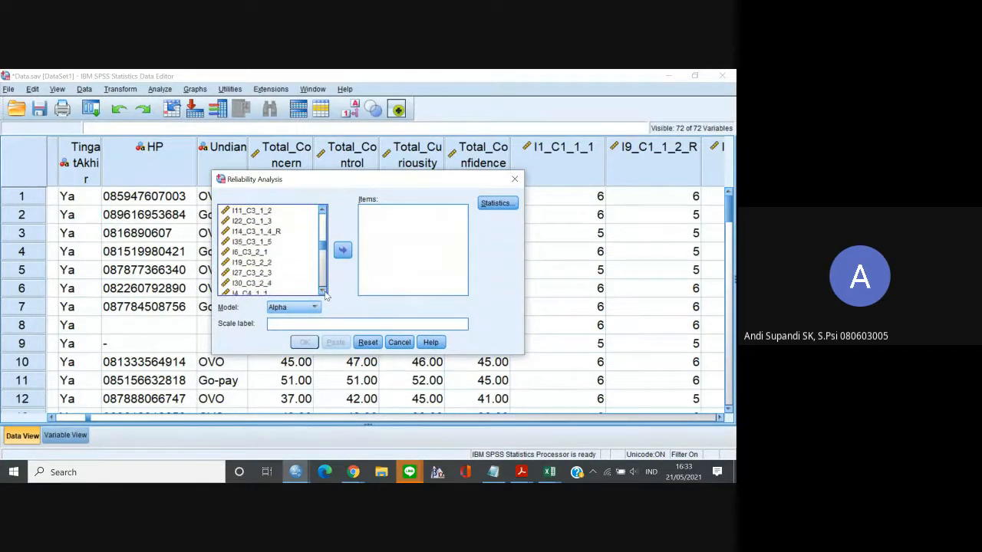
left_click(323, 292)
left_click(323, 292)
left_click(323, 292)
left_click(253, 253, "shift")
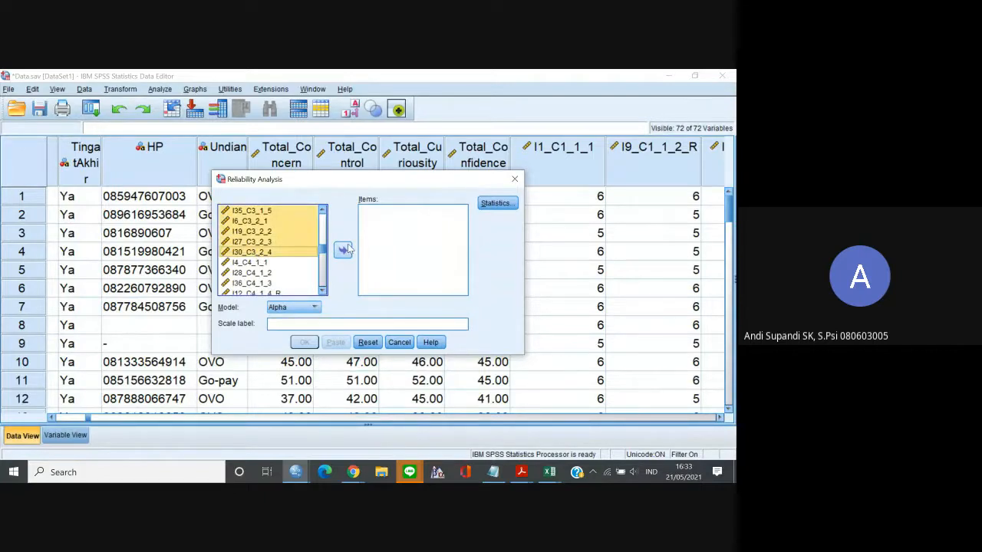
left_click(343, 249)
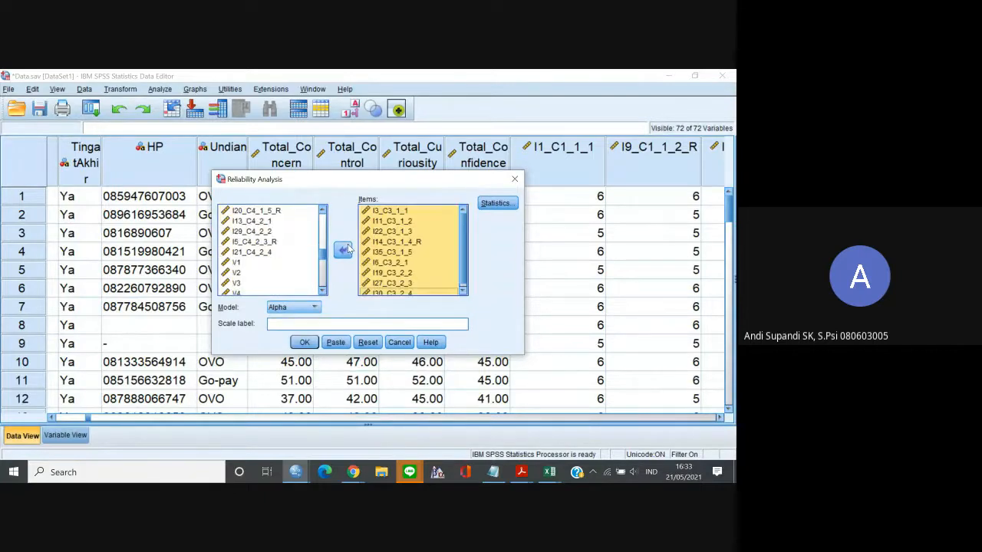
Keep the existing statistics settings and run the Alpha reliability analysis on the C3 items.
left_click(512, 203)
left_click(481, 152)
left_click(304, 342)
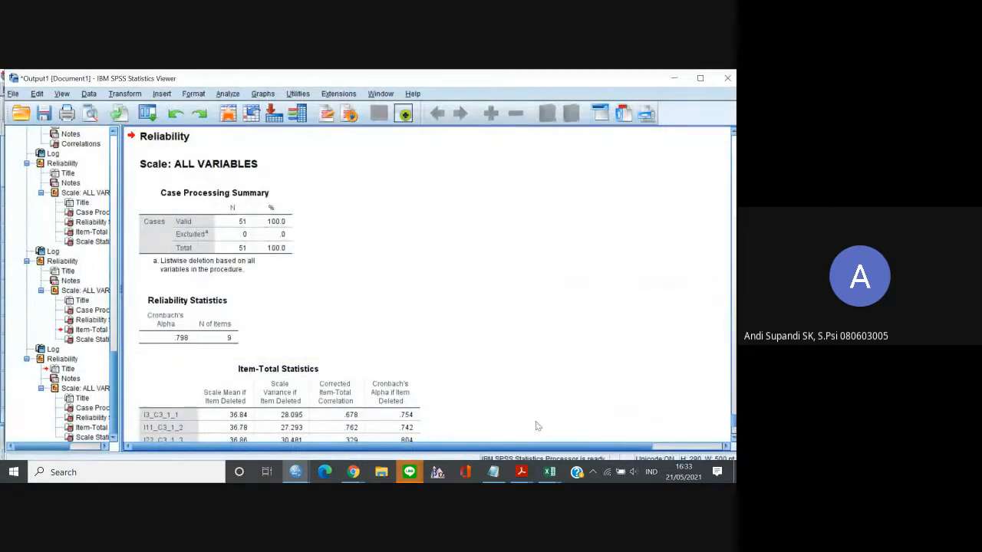
Copy the Item-Total Statistics table of the C3 items from the SPSS output.
left_click(375, 397)
scroll(374, 398, "down", 3)
right_click(358, 337)
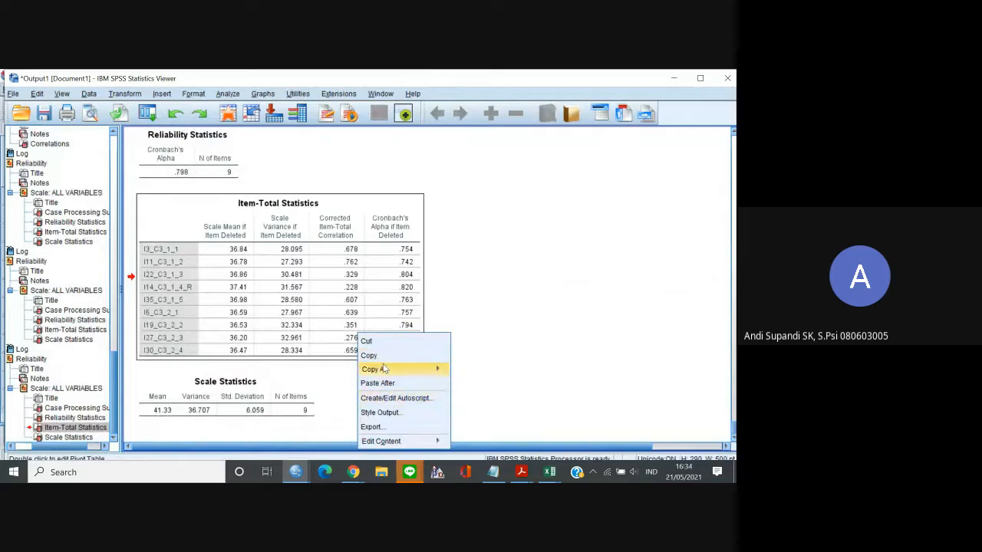
left_click(381, 355)
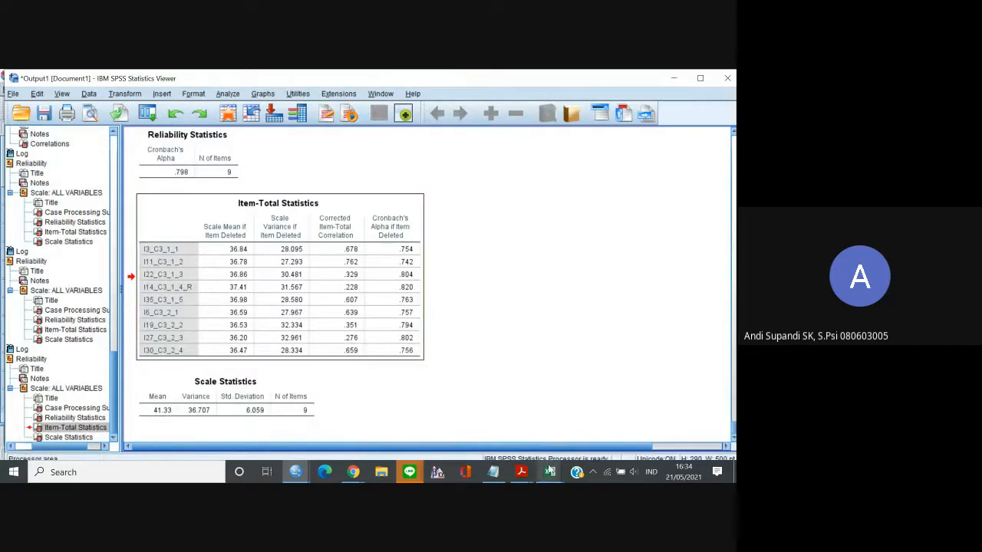
Switch to the Excel worksheet Lembar6 and paste the C3 Item-Total Statistics table at M1, beside the C2 table.
mouse_move(549, 472)
left_click(610, 418)
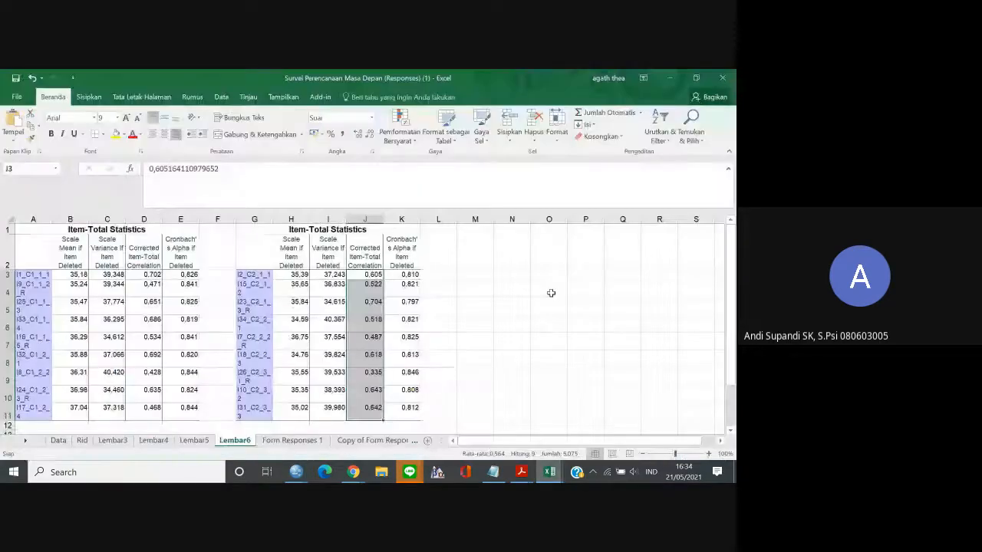
left_click(463, 232)
key("ctrl+v")
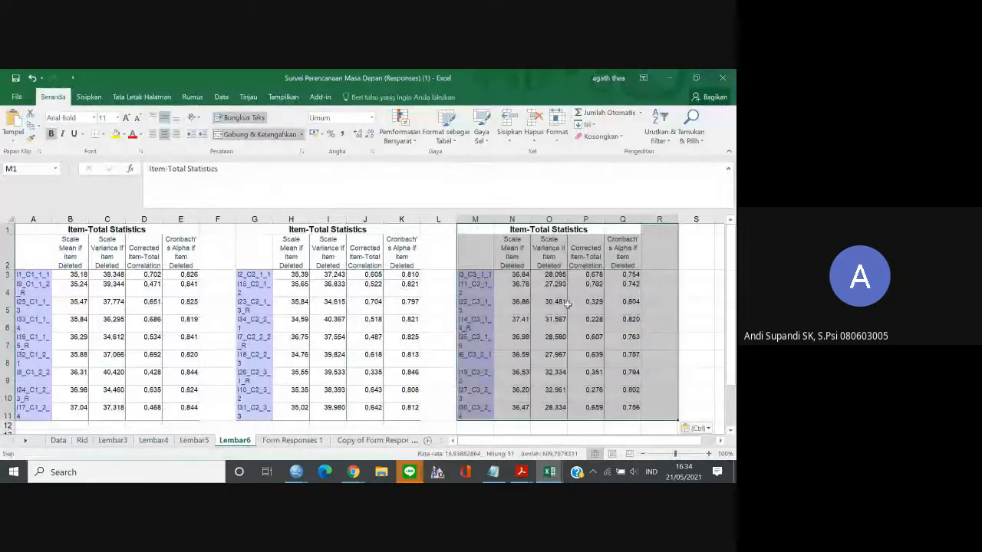
Copy the C3 Corrected Item-Total Correlation values P3:P11, paste them into the Google Sheets crid column from G20, and go down to G29.
left_click(591, 277)
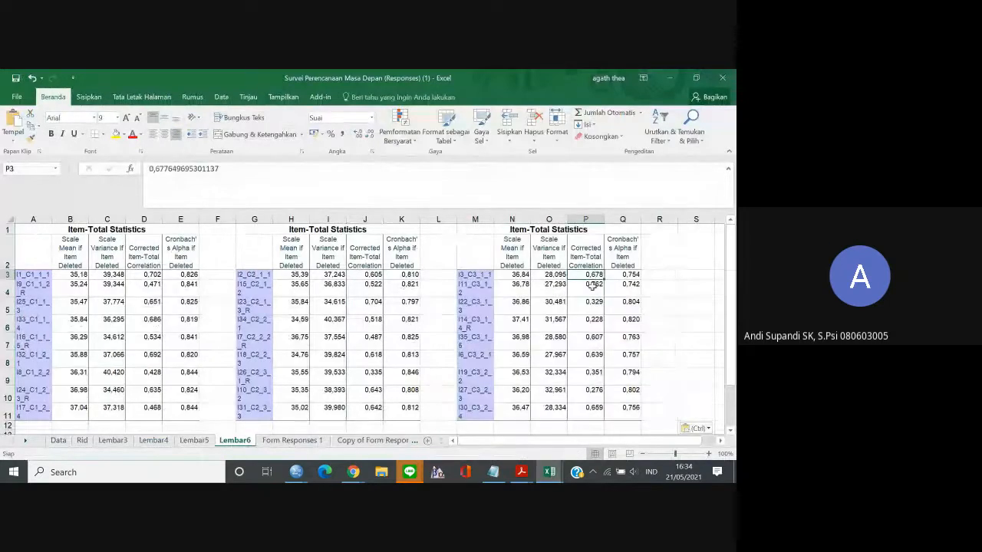
left_click(592, 408, "shift")
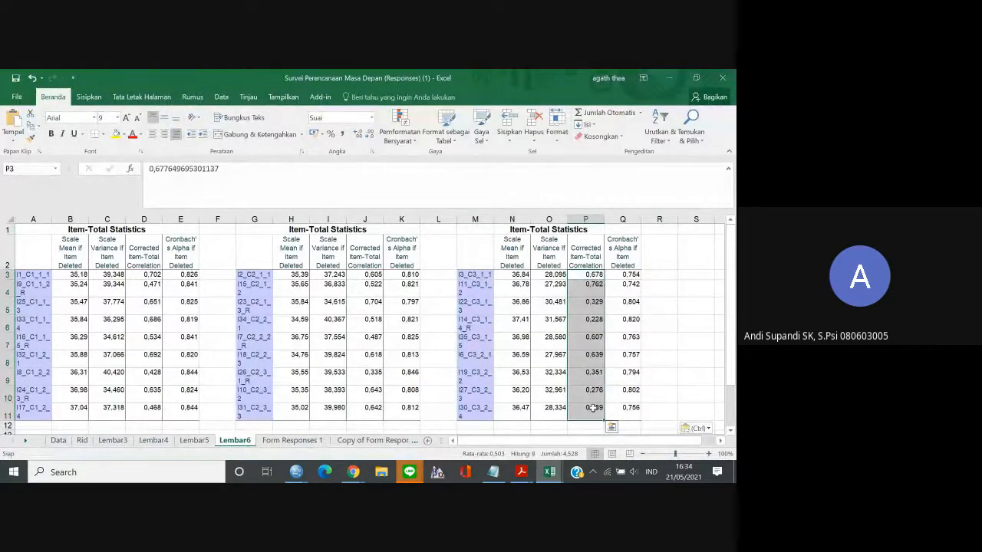
key("ctrl+c")
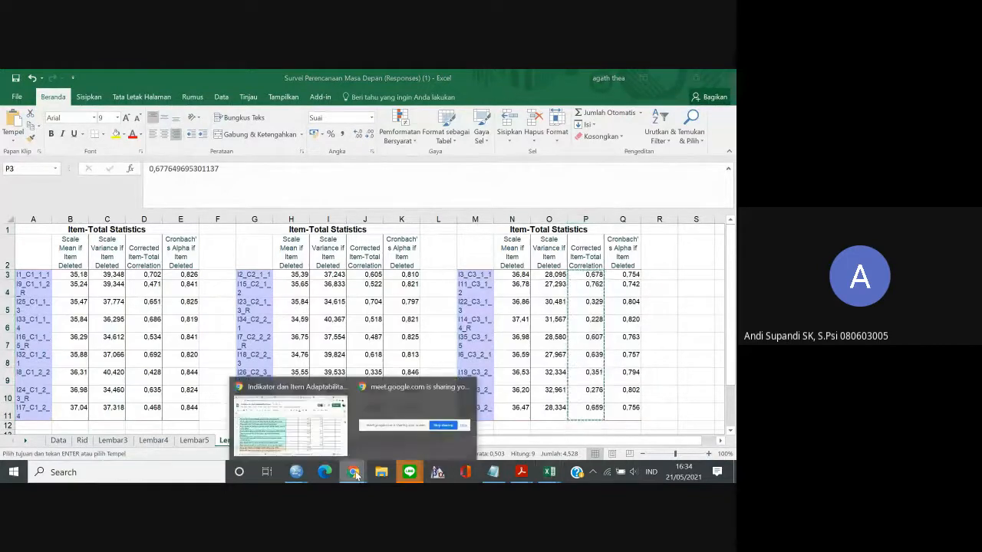
left_click(319, 432)
key("ctrl+v")
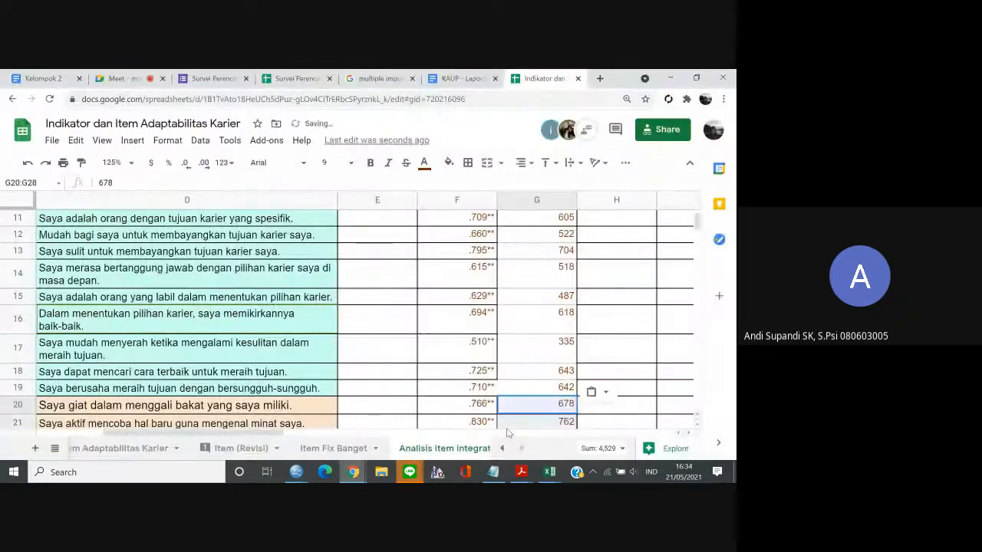
key("Down")
key("Down")
key("Down")
key("Down")
key("Down")
key("Down")
key("Down")
key("Down")
key("Down")
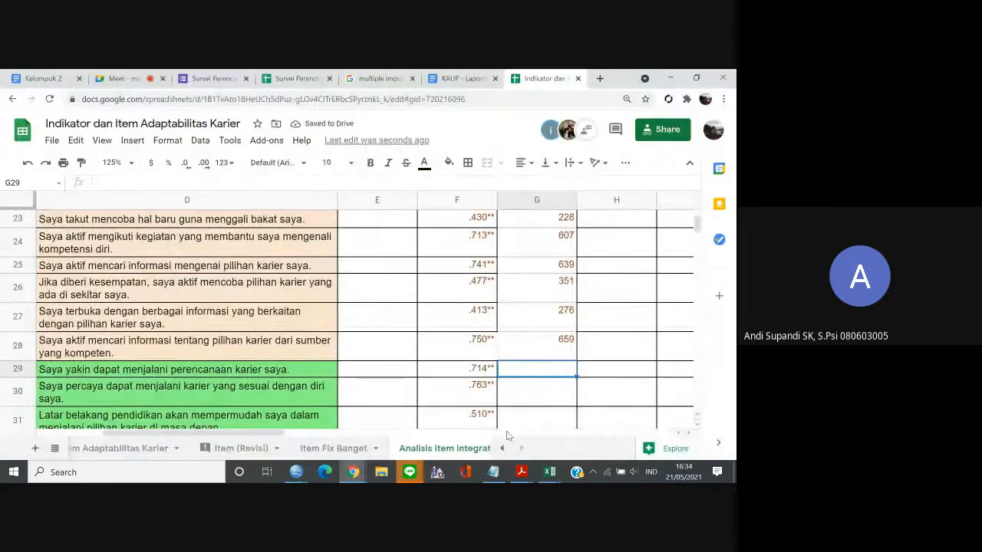
Return to the SPSS Data Editor, reopen Reliability Analysis and clear the C3 items from the analysed items.
mouse_move(295, 472)
left_click(334, 435)
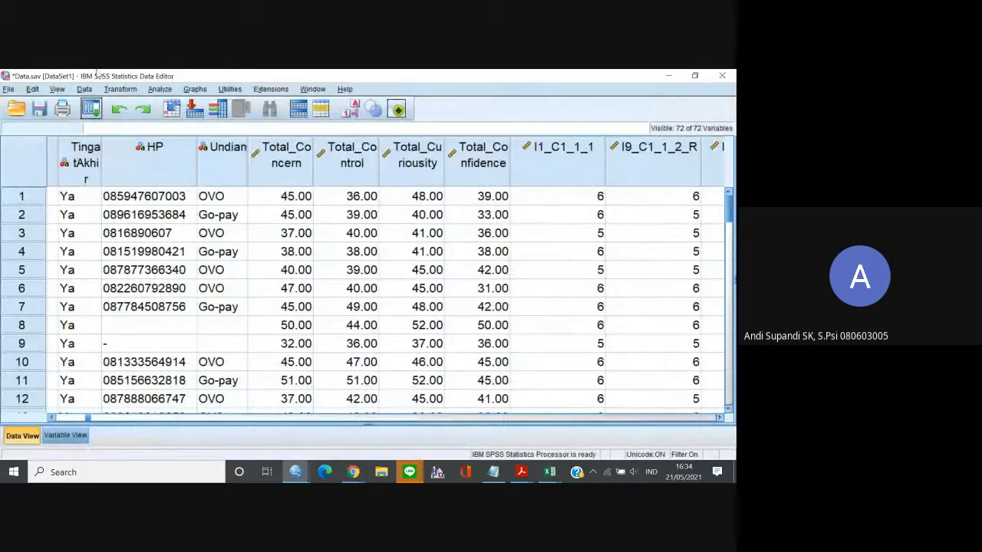
left_click(91, 109)
left_click(107, 128)
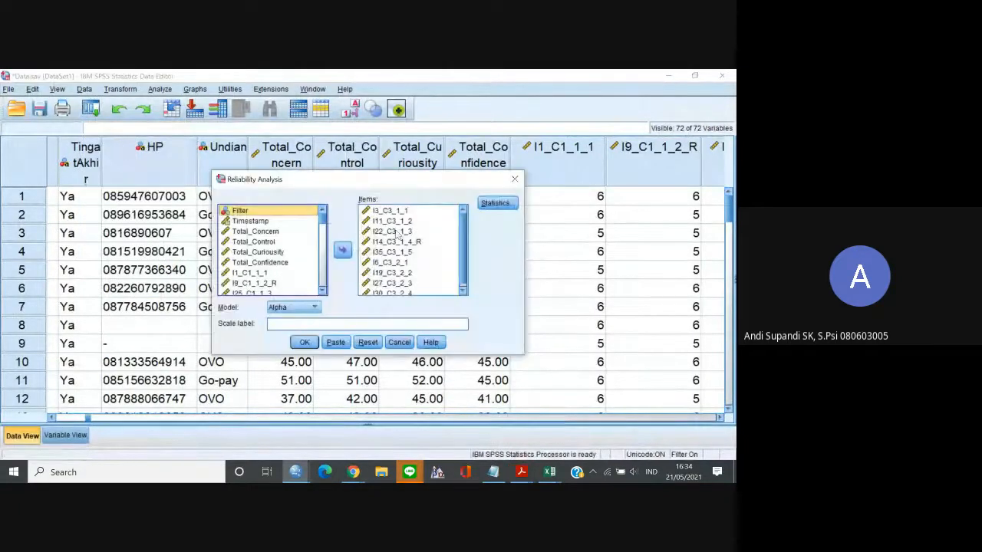
left_click(392, 212)
key("ctrl+a")
left_click(342, 249)
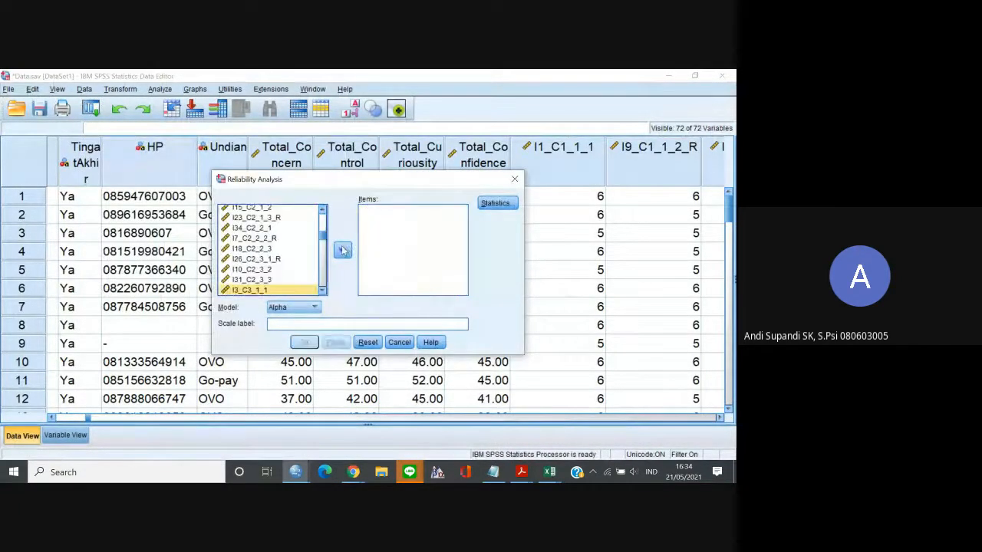
Add the nine C4 items, I4_C4_1_1 through I21_C4_2_4, and run the Alpha reliability analysis.
scroll(253, 259, "down", 5)
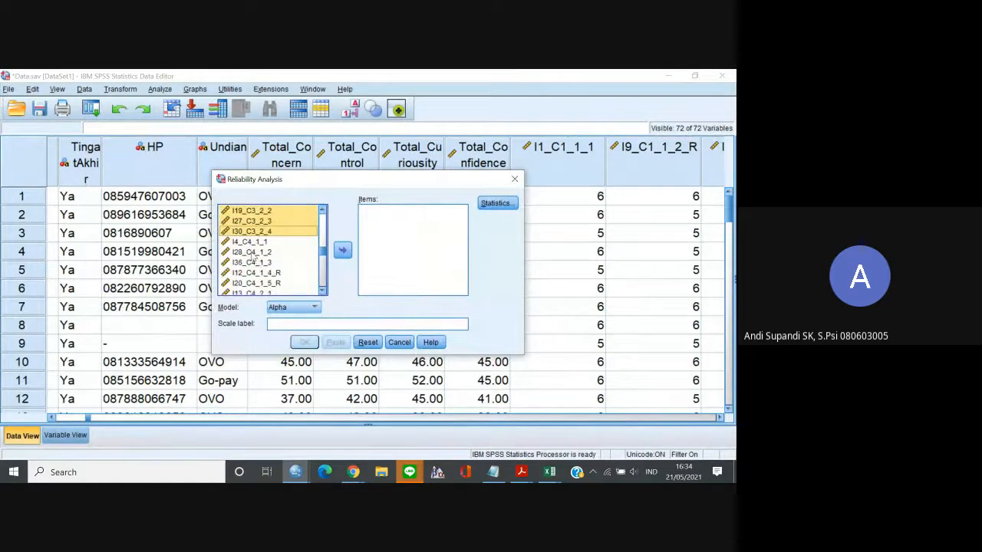
left_click(250, 241)
scroll(327, 297, "down", 2)
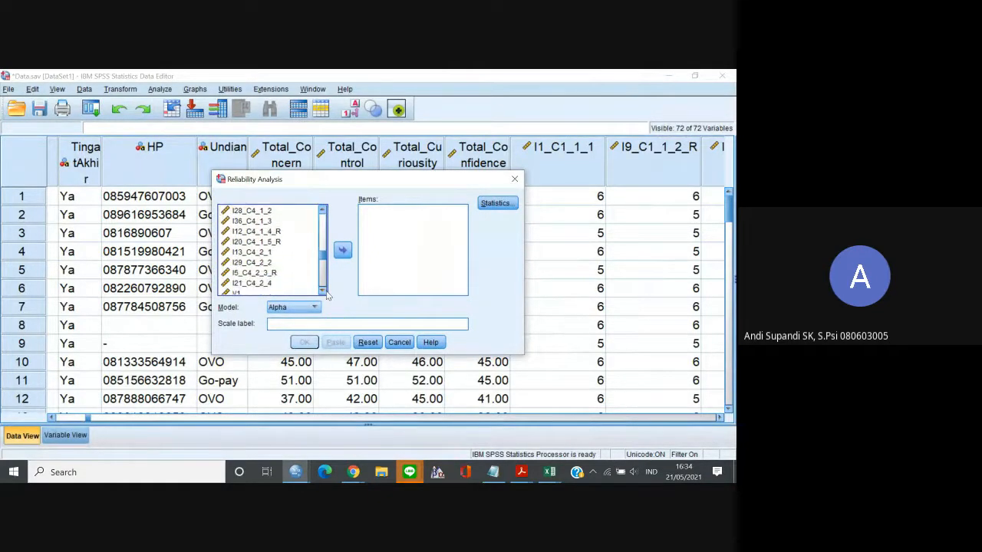
left_click(343, 250)
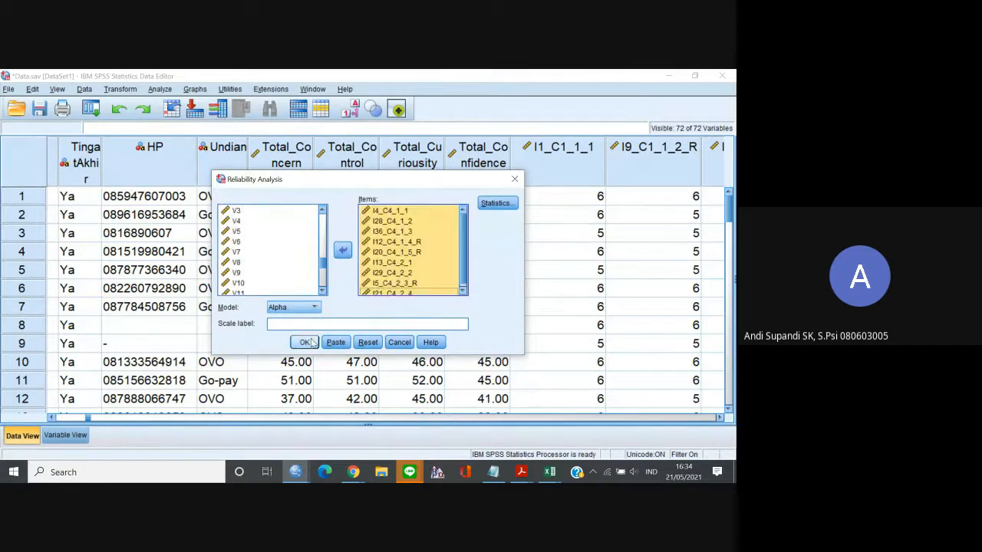
left_click(304, 342)
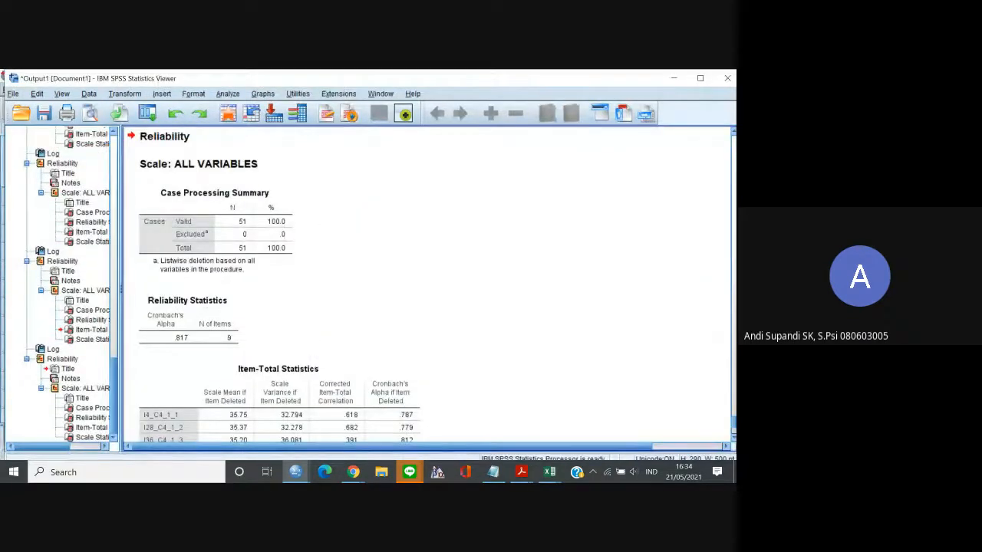
Copy the C4 Item-Total Statistics table from the SPSS output and paste it at S1 in the Excel worksheet Lembar6.
scroll(351, 310, "down", 5)
left_click(351, 310)
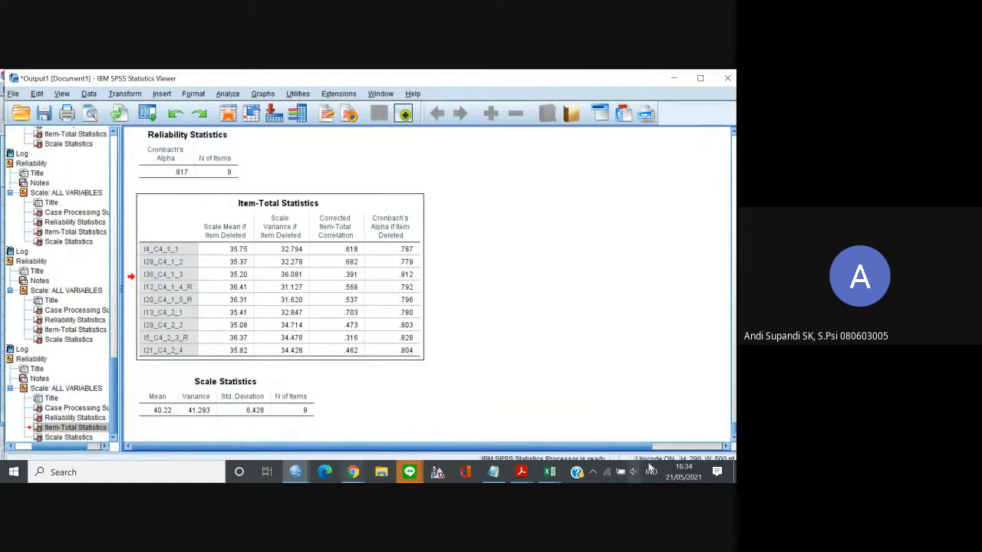
mouse_move(549, 472)
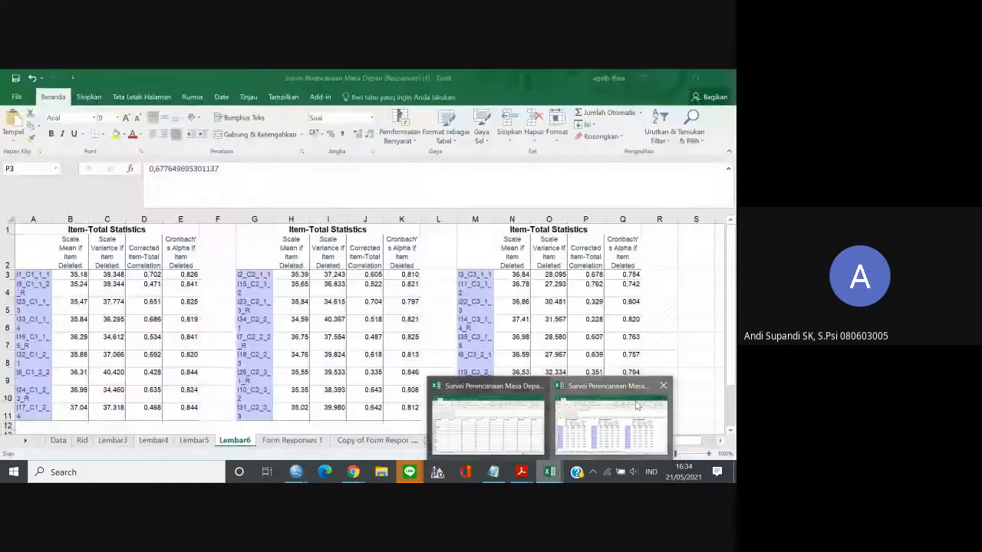
left_click(635, 405)
left_click(689, 241)
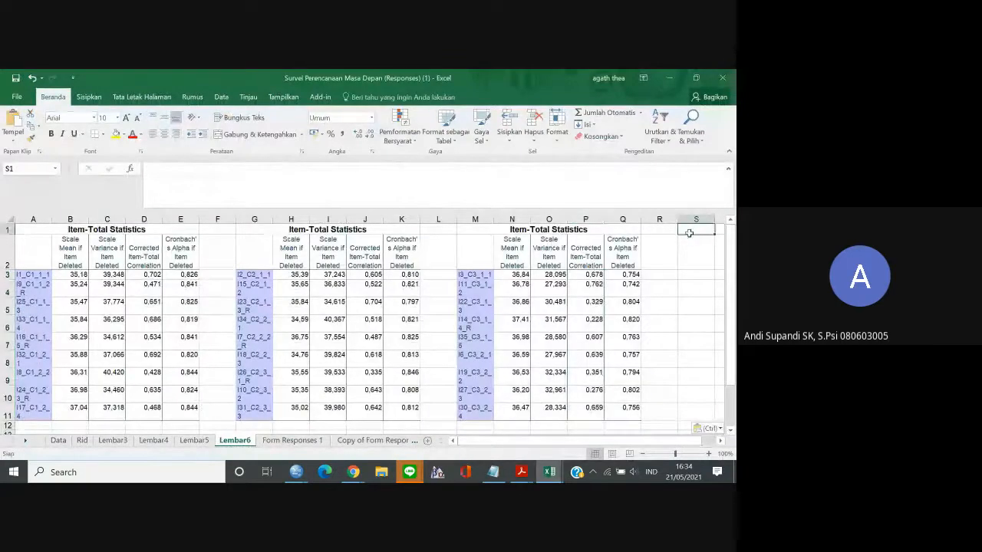
key("ctrl+v")
Copy the Corrected Item-Total Correlation values V3:V11 of the C4 items in the Excel worksheet.
key("Right")
key("Down")
key("Down")
key("Down")
key("Right")
key("Right")
key("Right")
key("Right")
key("Right")
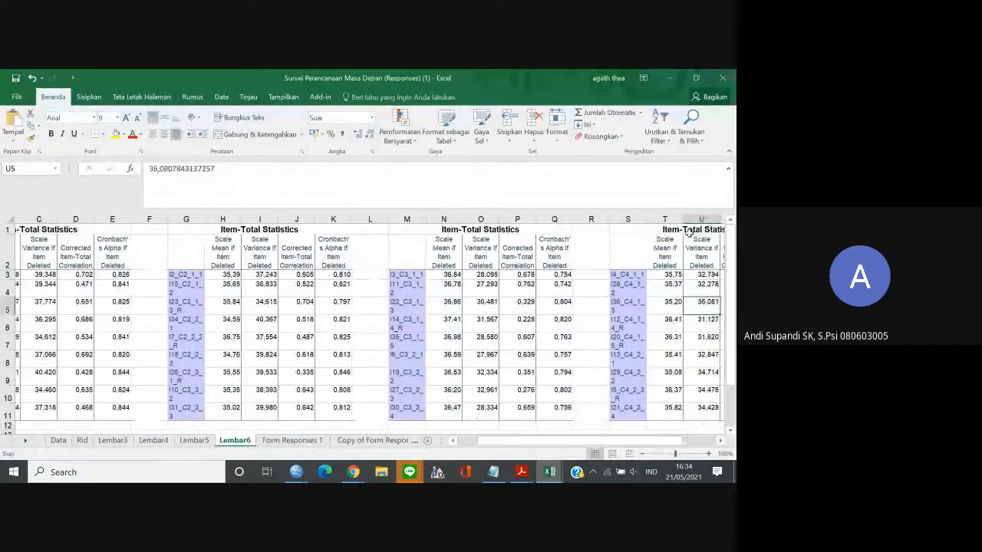
left_click(587, 274)
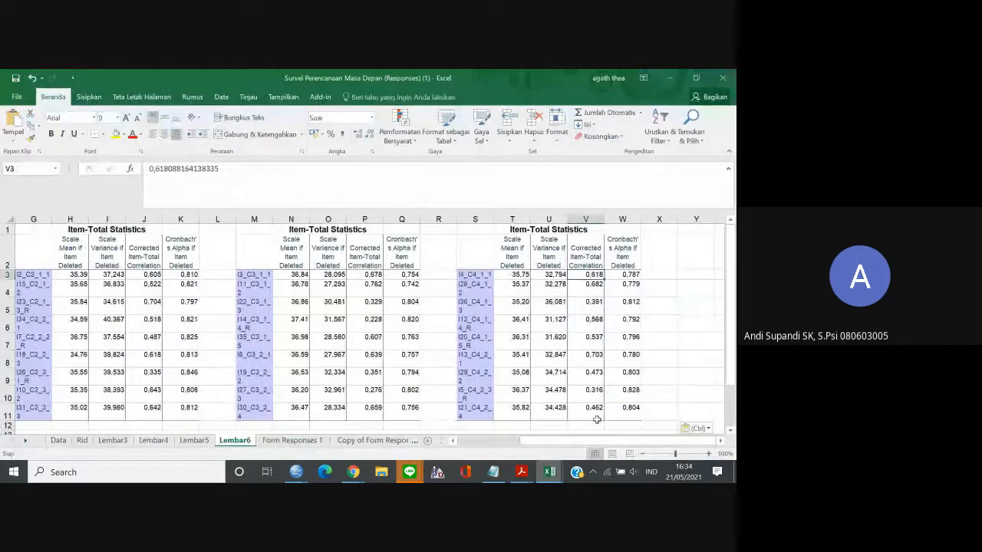
left_click(594, 409, "shift")
key("ctrl+c")
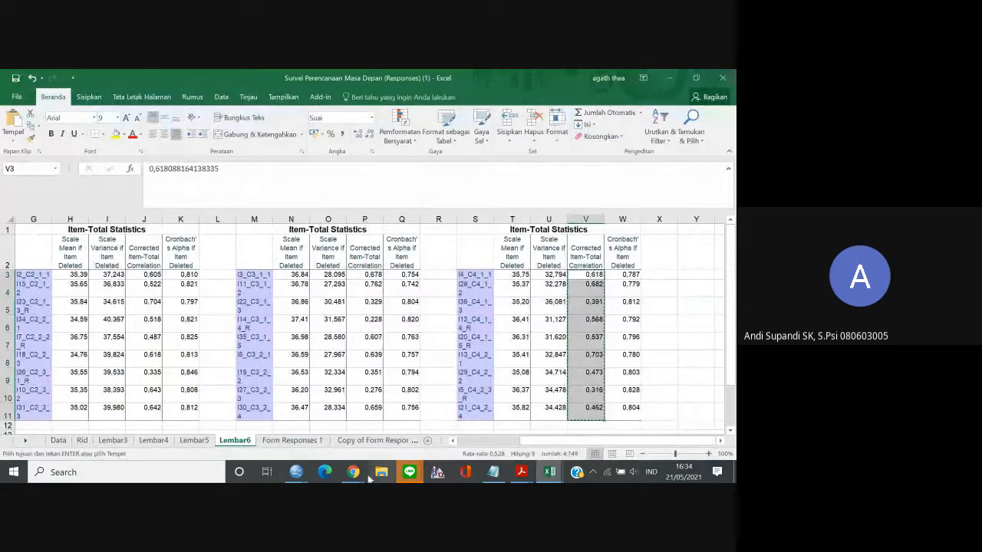
Switch to the Google Sheets item analysis and paste the C4 correlations into the crid column from G29.
mouse_move(358, 477)
left_click(338, 438)
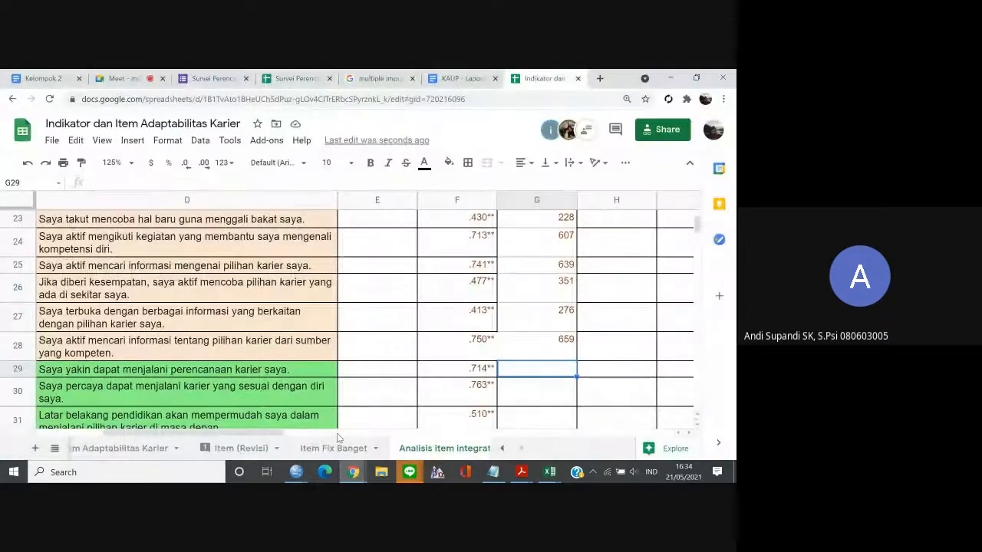
key("ctrl+v")
scroll(552, 387, "down", 1)
left_click(553, 391)
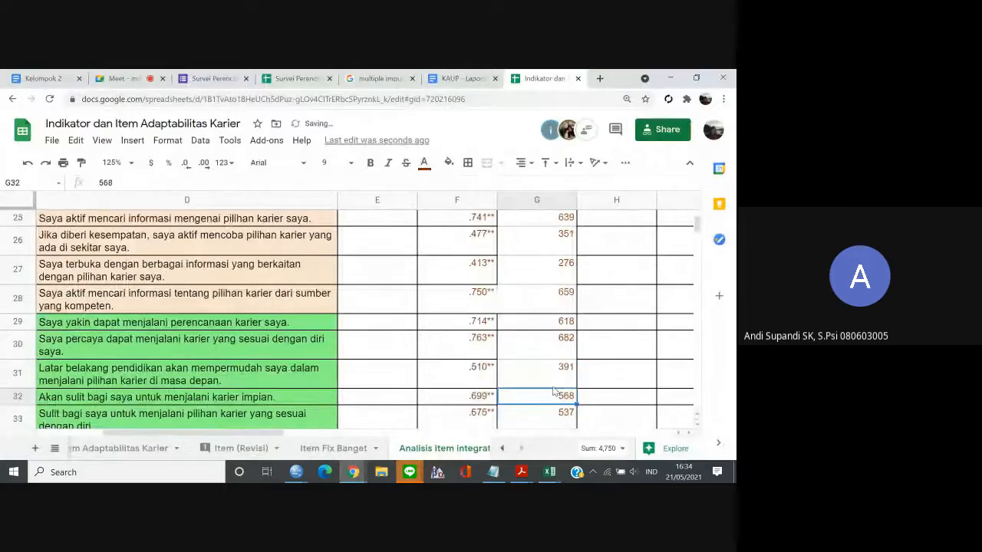
Review the rid and crid values down to row 37 and the ric column back up to E2.
key("Down")
key("Down")
key("Down")
key("Down")
key("Down")
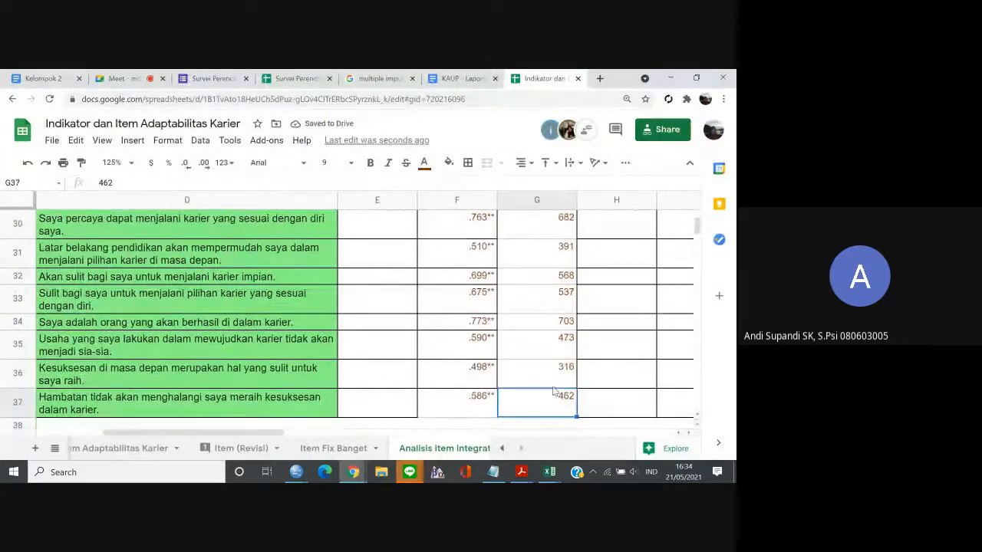
key("Left")
key("Left")
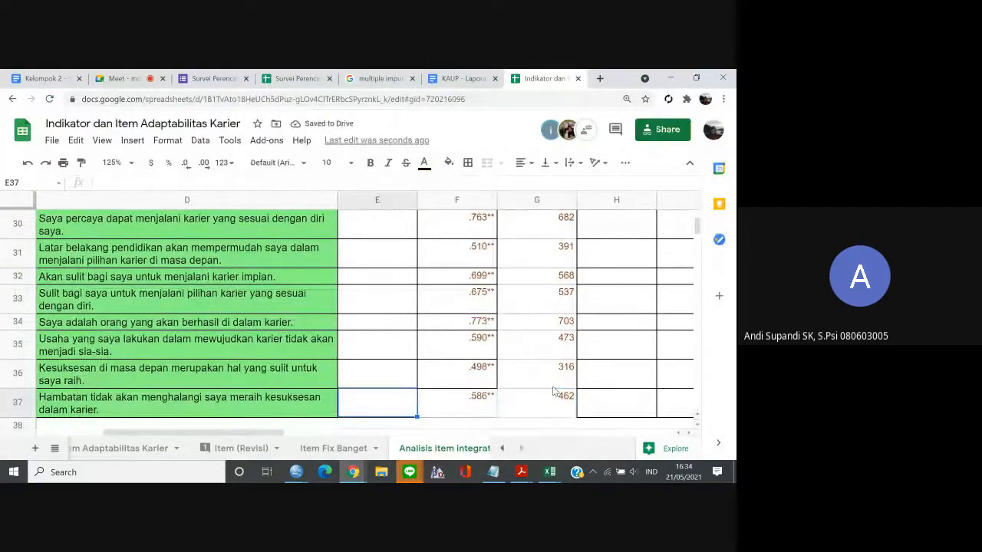
key("Up")
key("Up")
key("Up")
key("Up")
key("Up")
key("Up")
key("Up")
key("Up")
key("Up")
key("Up")
key("Up")
key("Up")
key("Up")
key("Up")
key("Up")
key("Up")
key("Up")
key("Up")
key("Up")
key("Up")
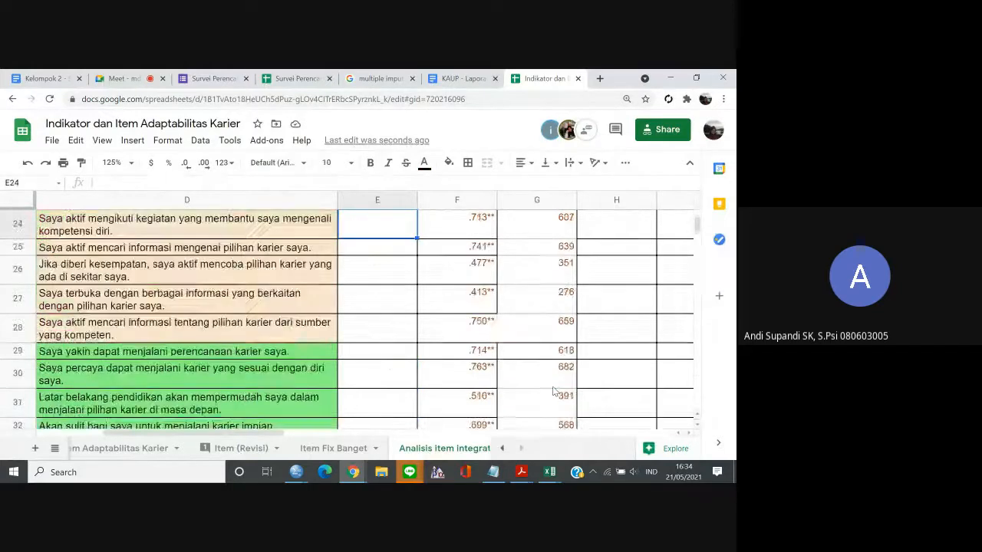
key("Up")
key("Up")
key("Up")
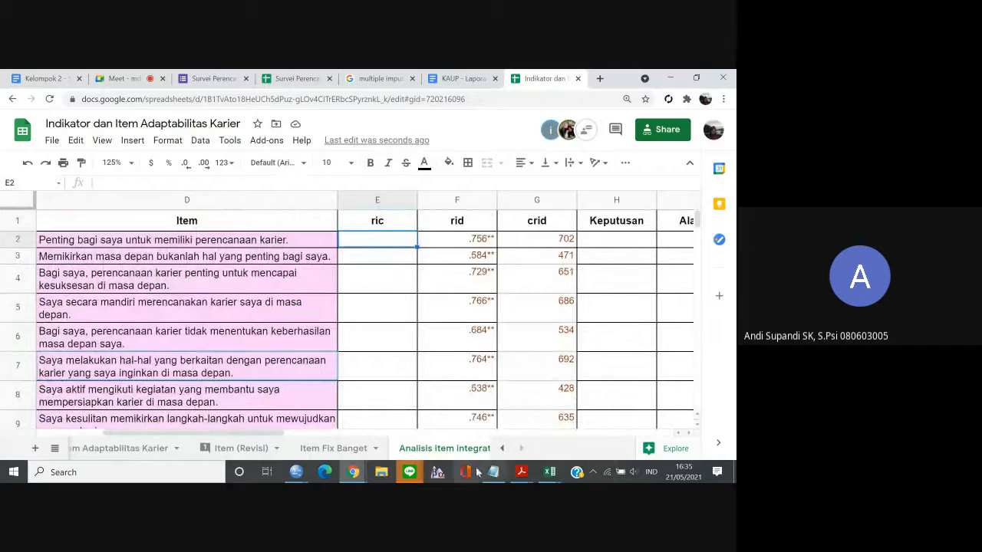
Switch to the SPSS Data Editor and insert a new variable between I21_C4_2_4 and V1.
left_click(354, 473)
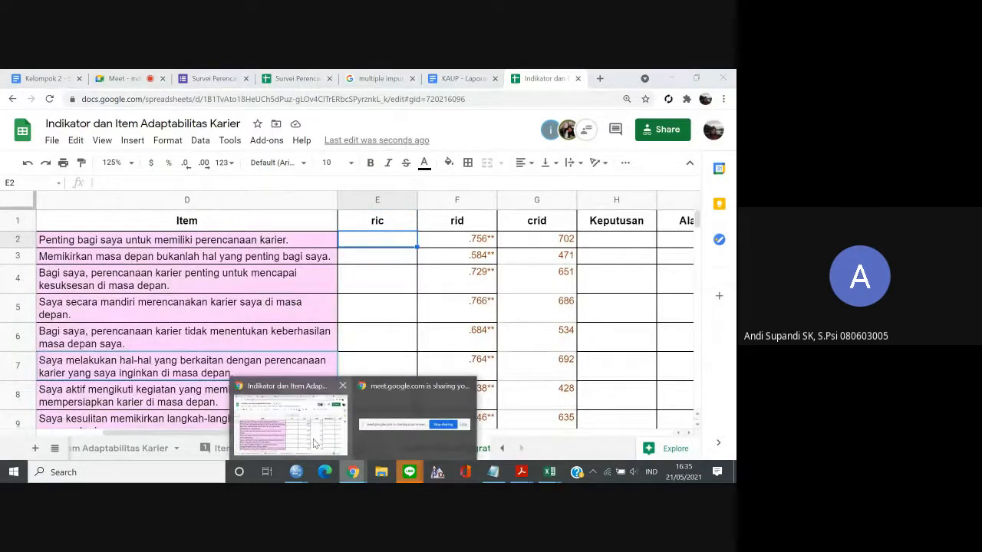
mouse_move(296, 477)
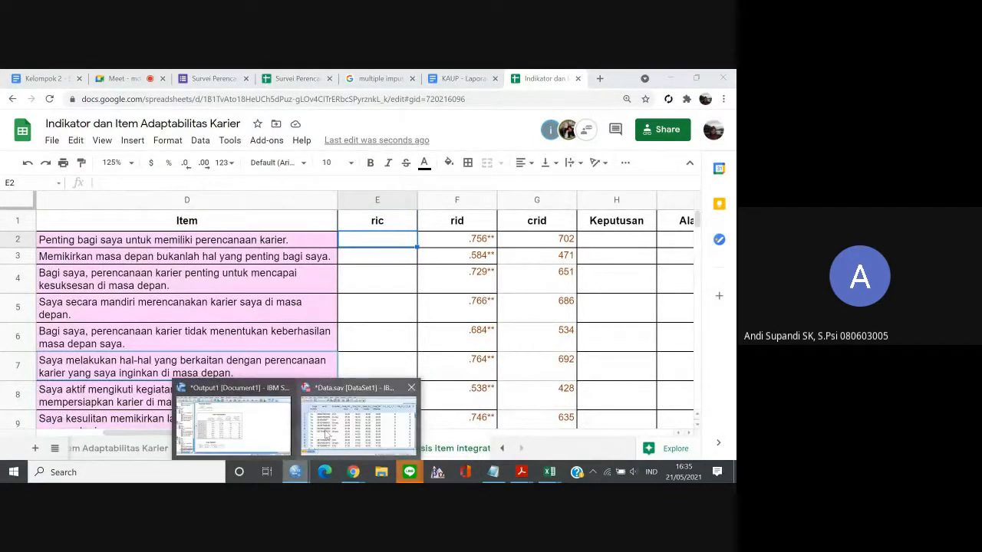
left_click(326, 437)
left_click_drag(89, 419, 457, 421)
left_click(321, 145)
right_click(321, 145)
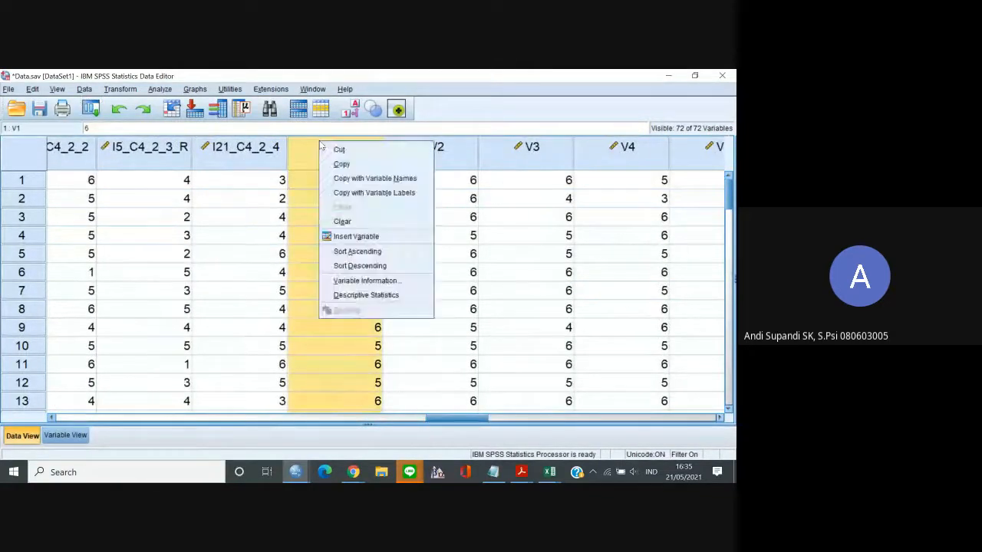
left_click(358, 240)
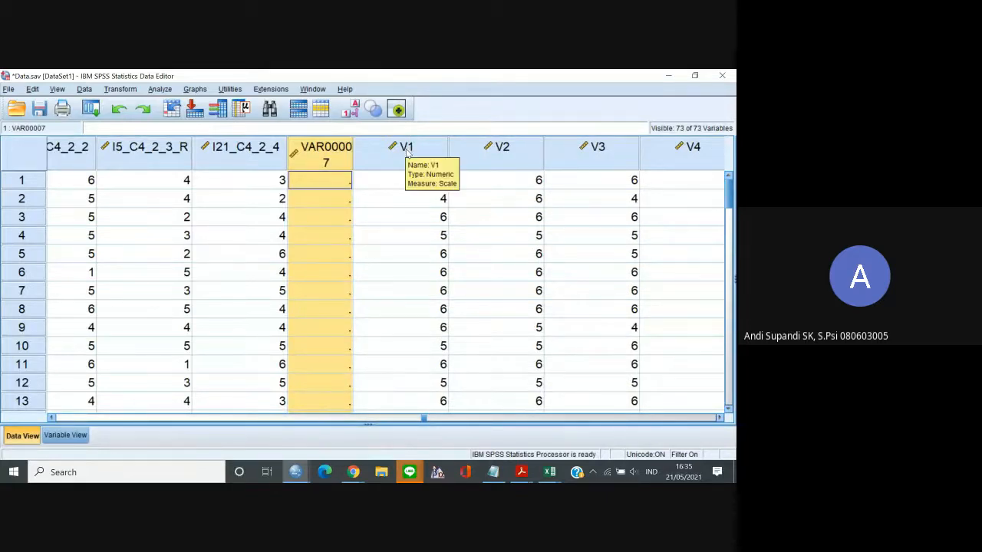
Insert two more new variables directly before V1.
left_click(406, 151)
right_click(406, 151)
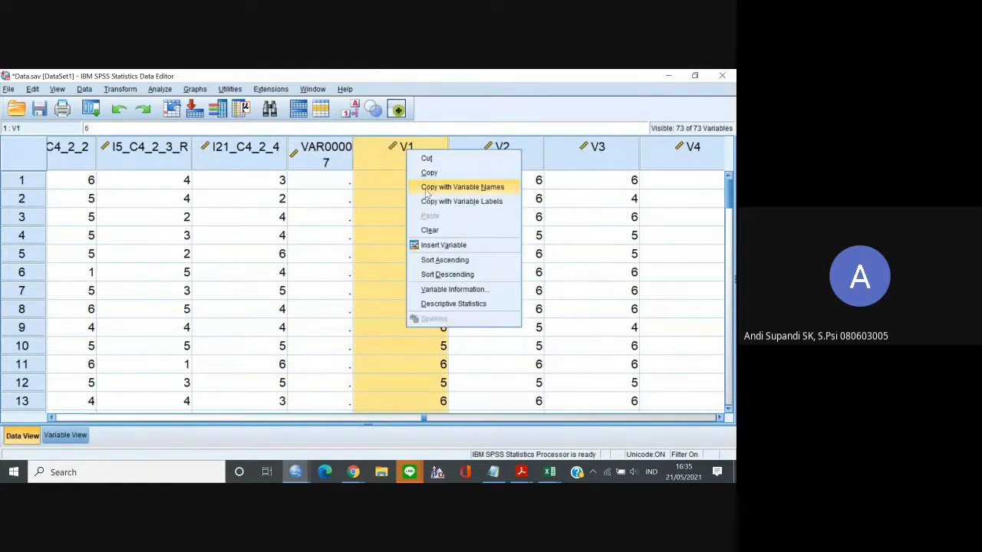
left_click(447, 243)
right_click(461, 150)
left_click(488, 241)
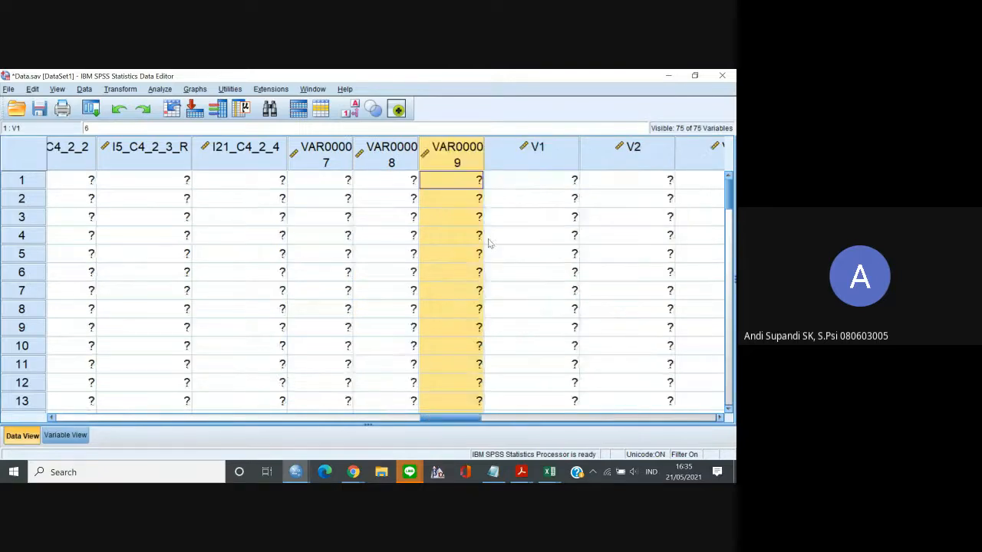
Insert a fourth new variable directly before VAR00009.
right_click(520, 163)
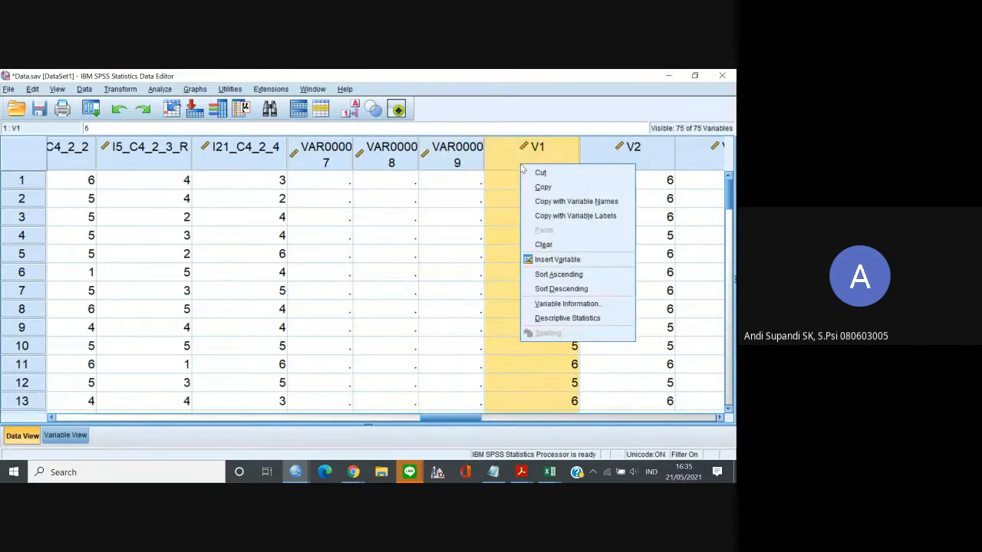
left_click(442, 148)
right_click(445, 150)
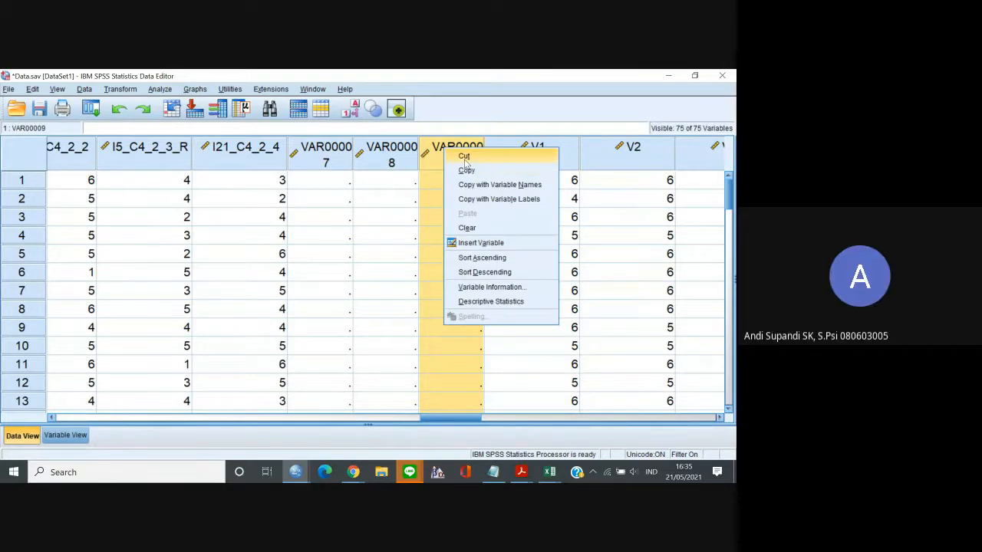
left_click(447, 146)
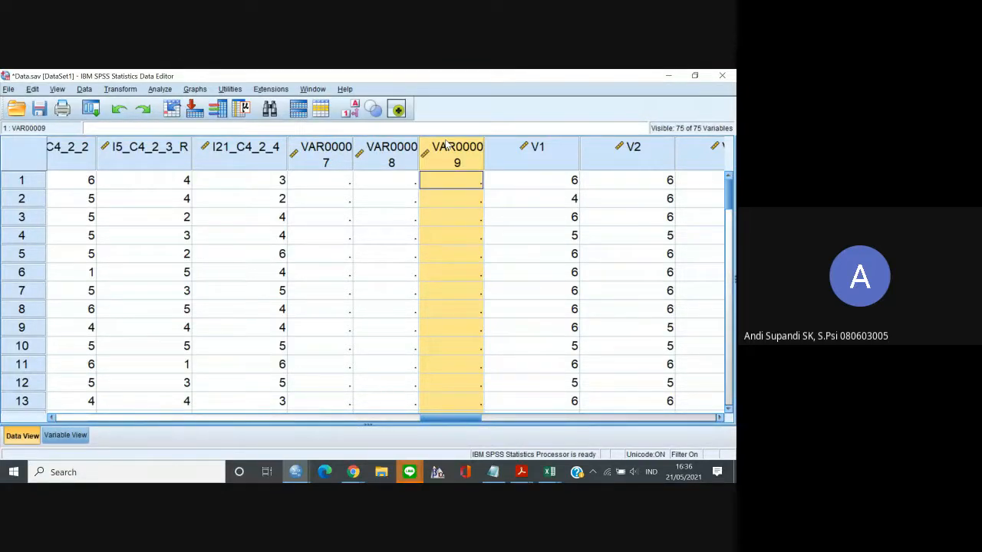
right_click(447, 145)
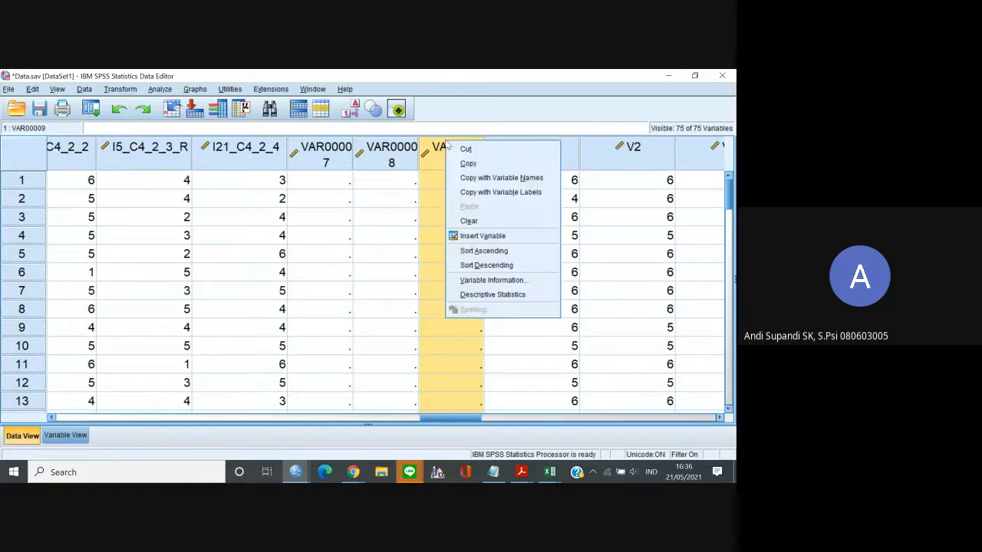
left_click(497, 238)
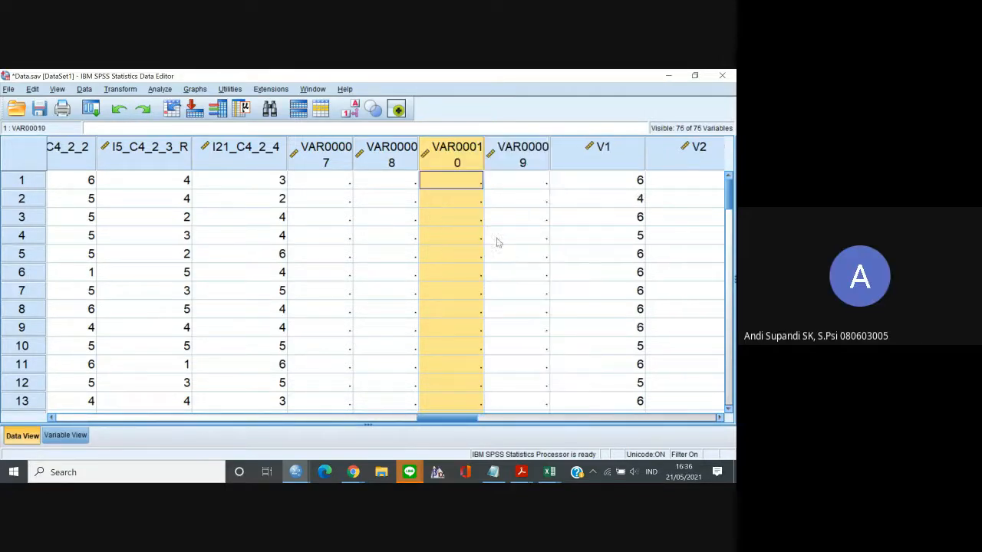
Rename the variable VAR00007 as ConcernEV.
double_click(312, 155)
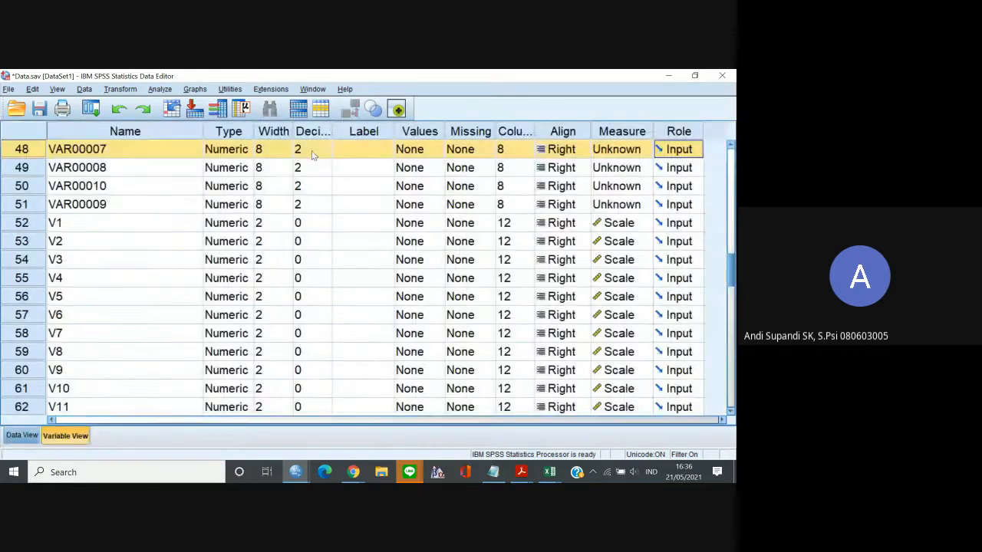
left_click(69, 150)
left_click_drag(116, 148, 42, 151)
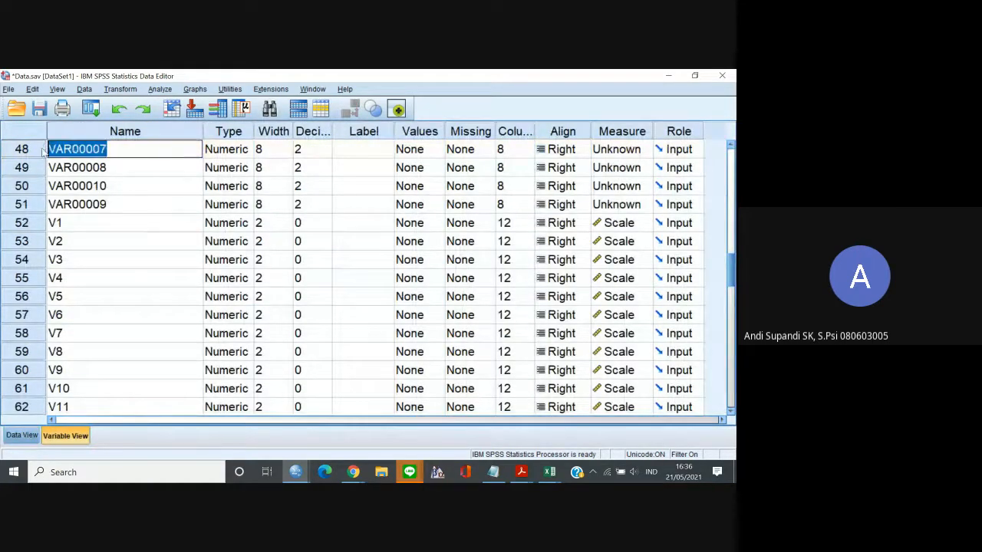
type("Concern")
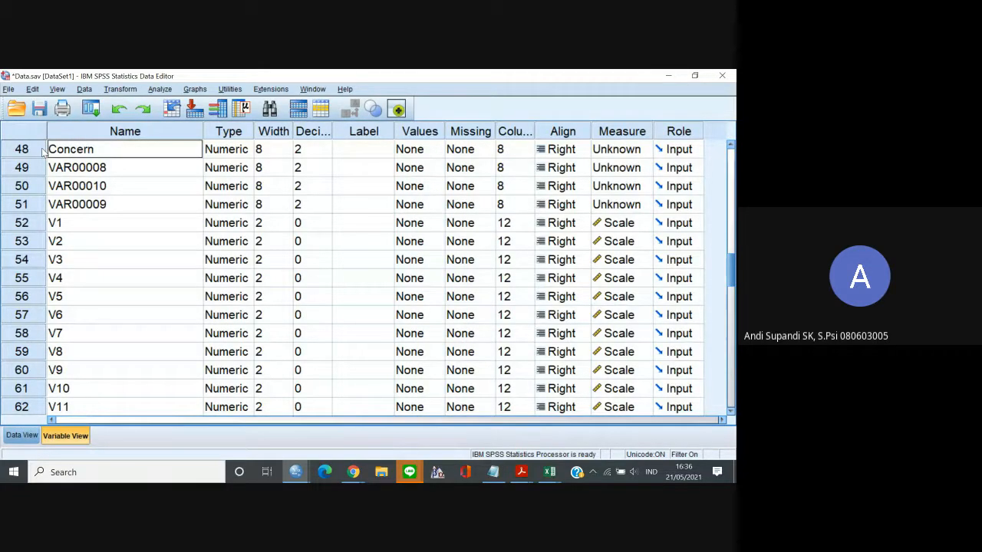
type("EV")
Rename the variable VAR00008 as ControlEV.
left_click(67, 172)
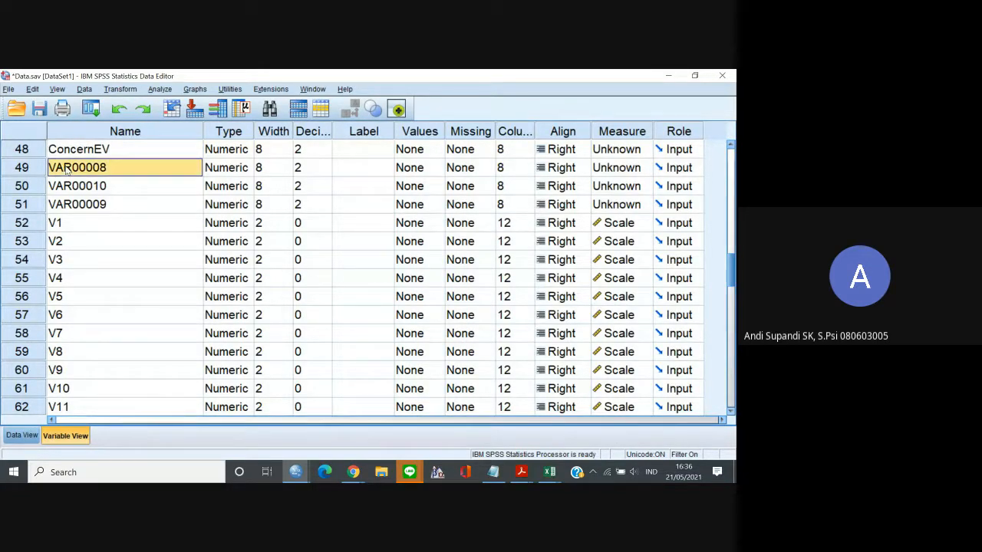
left_click(75, 168)
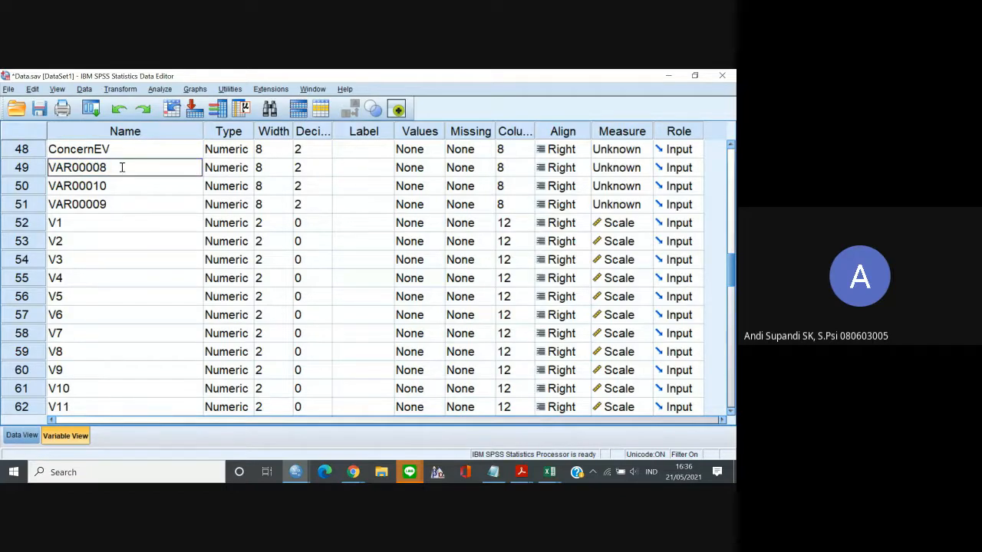
double_click(122, 167)
left_click_drag(49, 167, 111, 167)
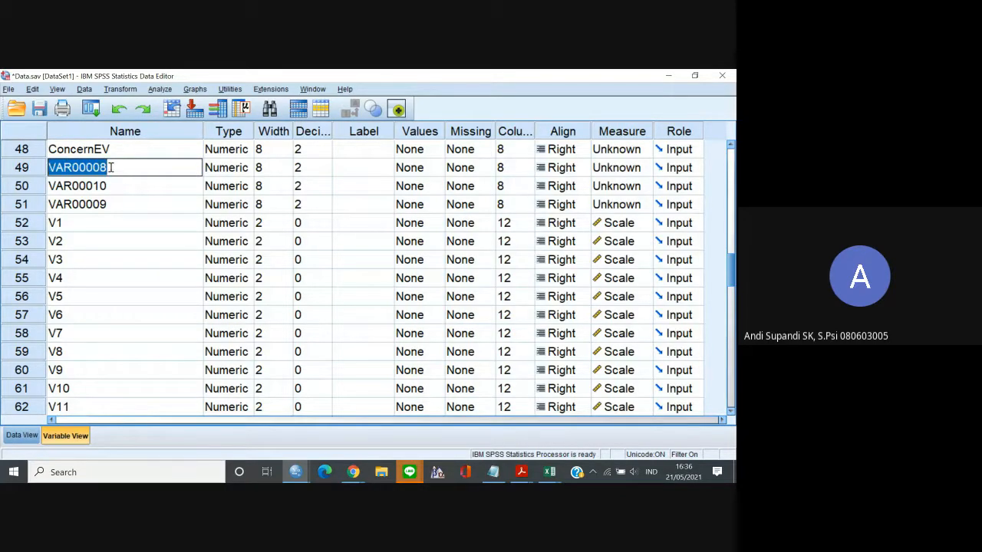
type("C")
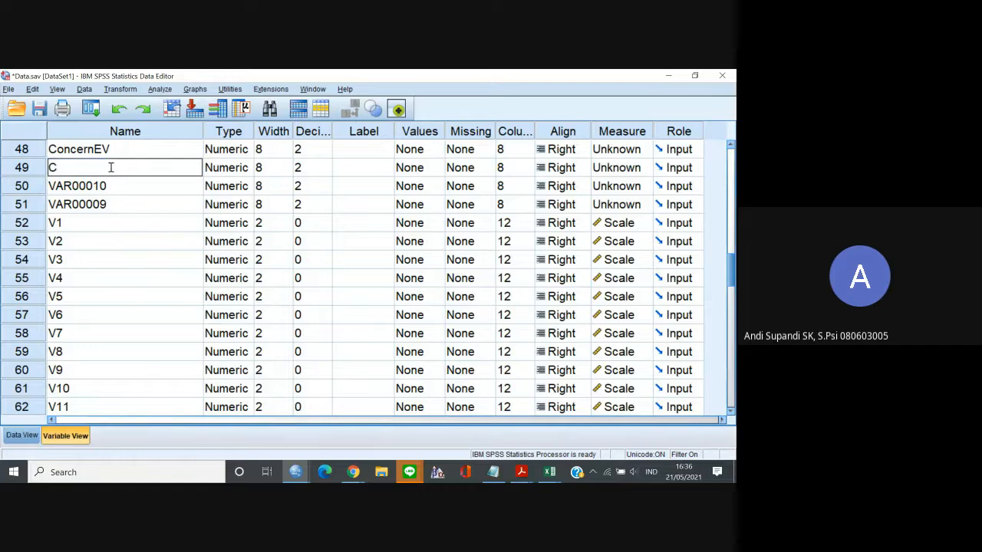
type("ontrolEV")
Rename the variable VAR00010 as CuriousityEV.
left_click(107, 186)
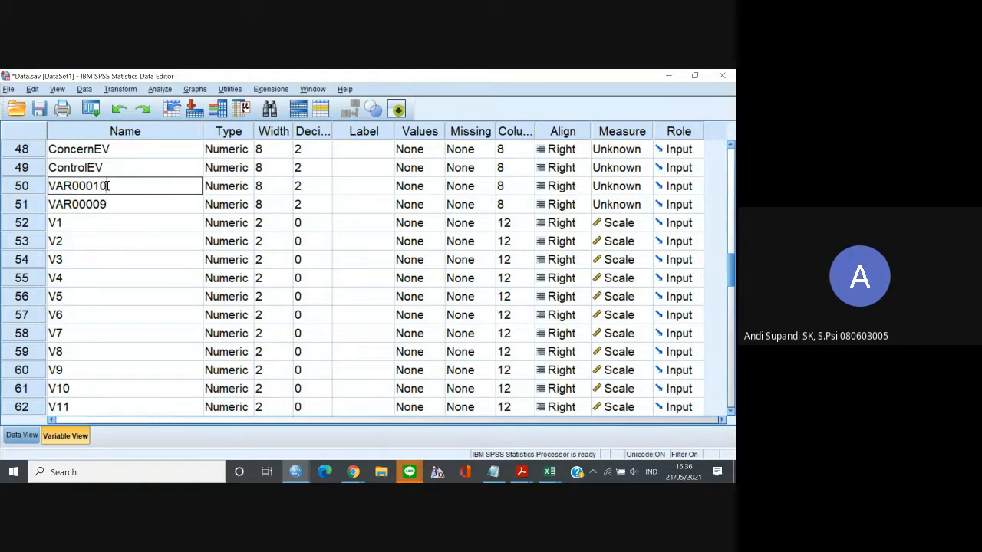
double_click(108, 185)
type("CuriousityEV")
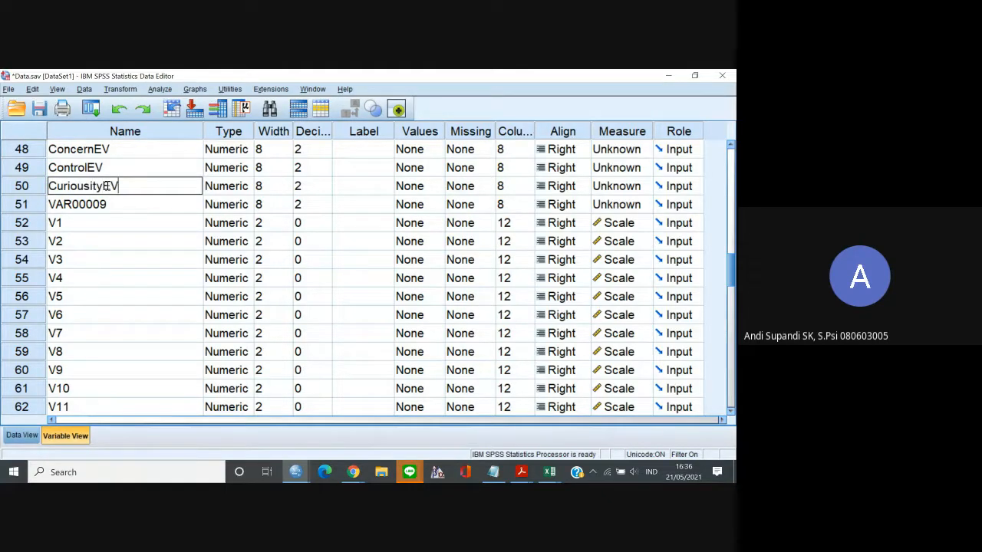
Rename the variable VAR00009 as ConfidenceEV.
left_click(101, 204)
double_click(114, 207)
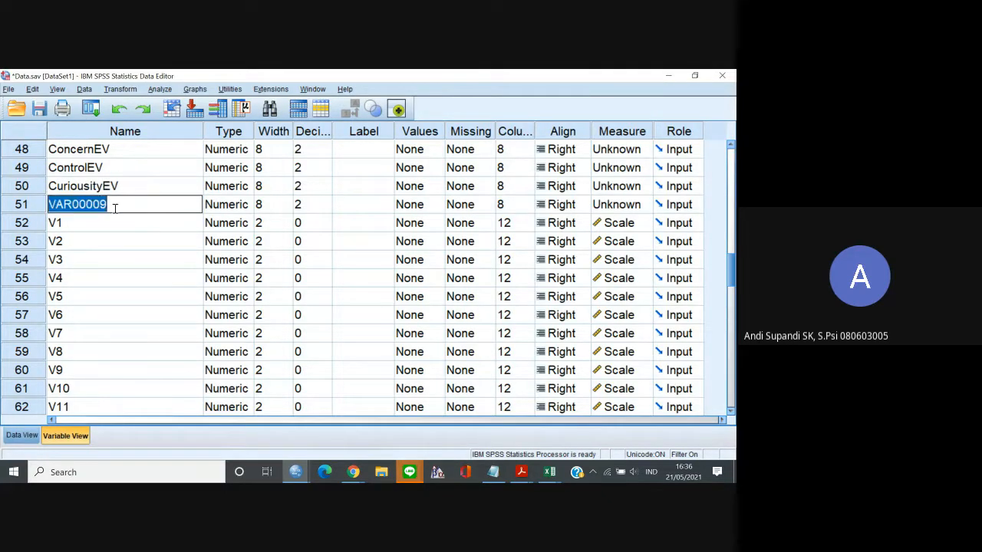
type("C")
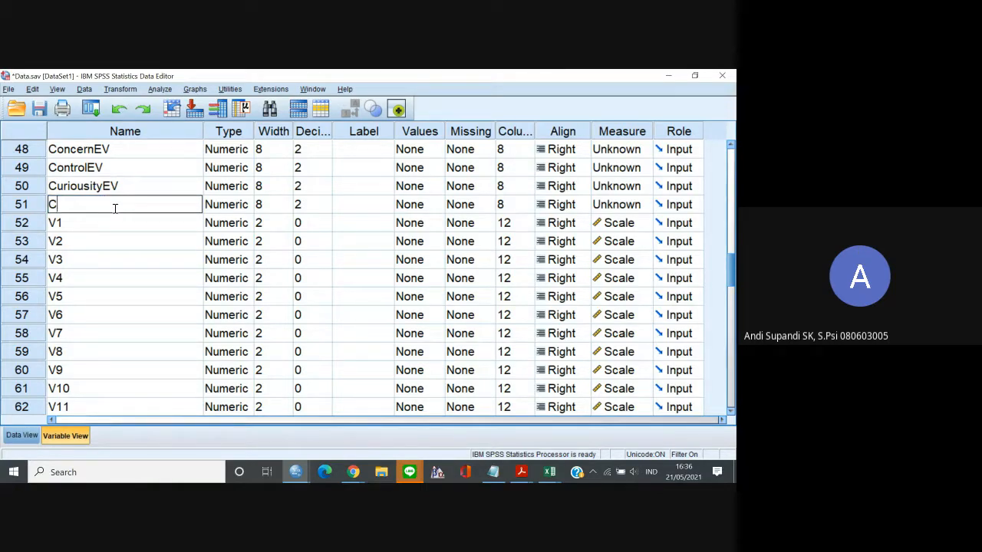
type("onfidenceEV")
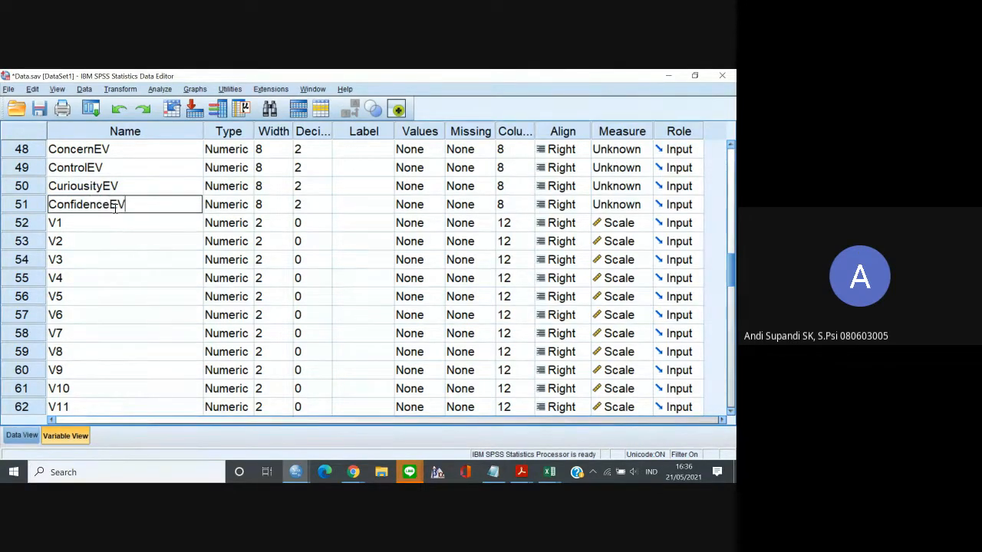
Examine the new EV variables and V1 in the data, and the definitions of V1 through V6 in the variable list.
left_click(21, 435)
left_click(335, 183)
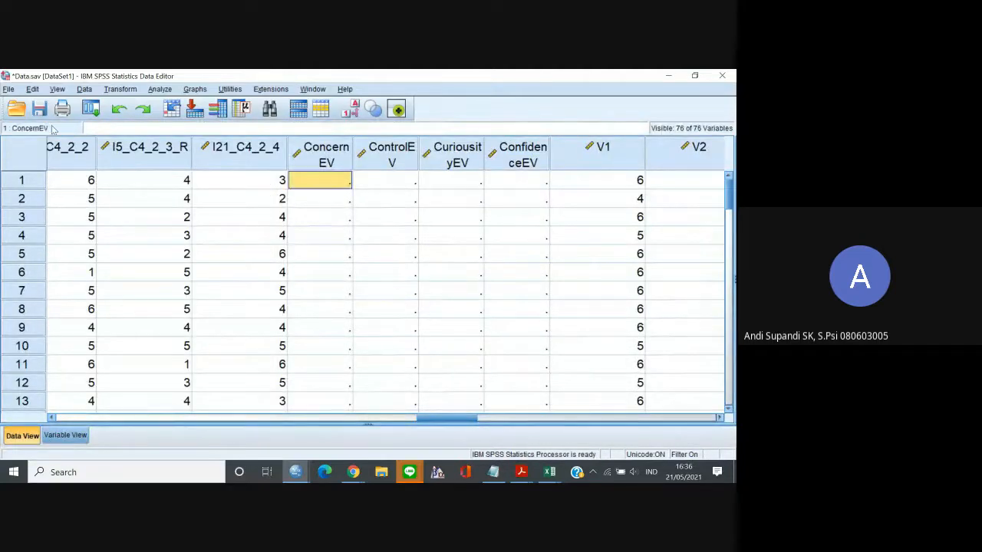
left_click(608, 184)
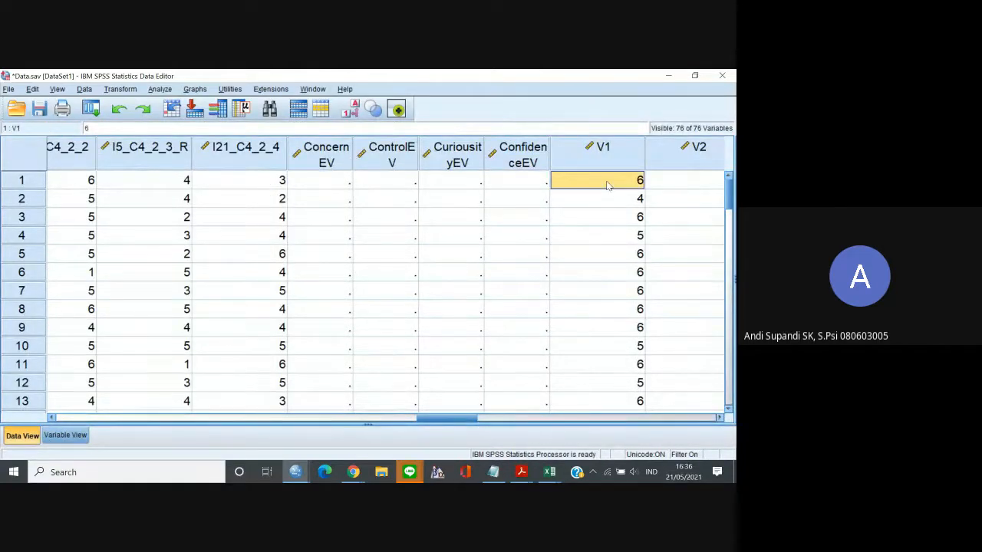
left_click(603, 155)
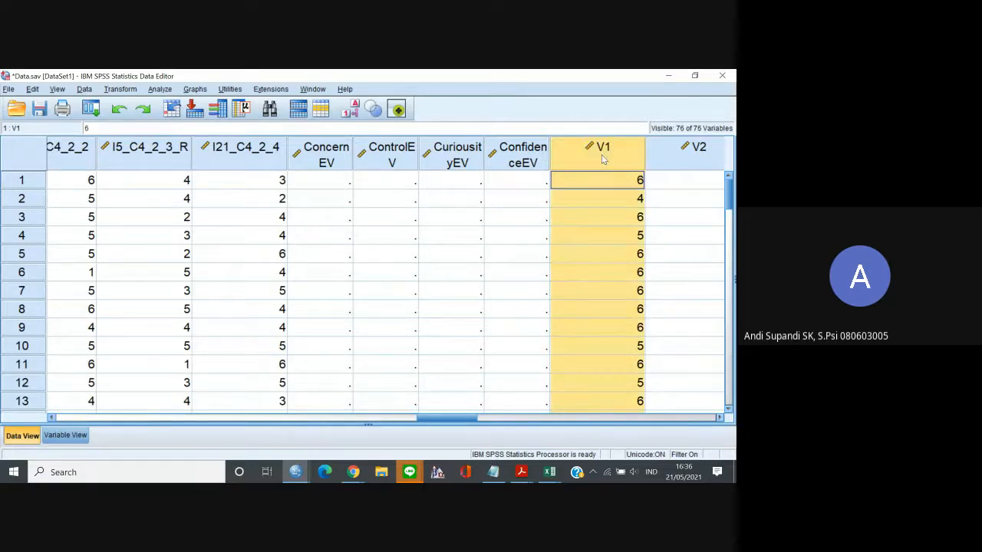
left_click(66, 435)
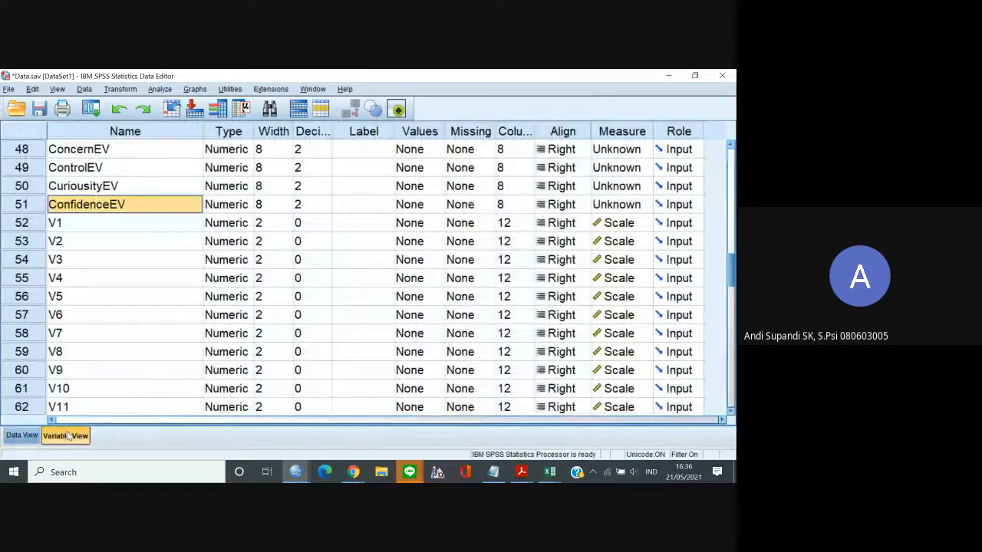
left_click(71, 314)
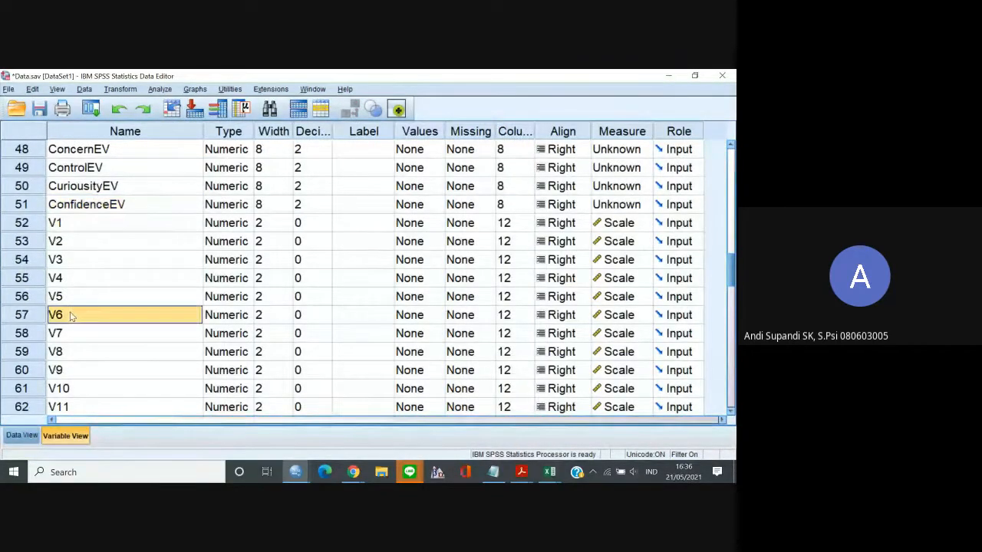
left_click(69, 224)
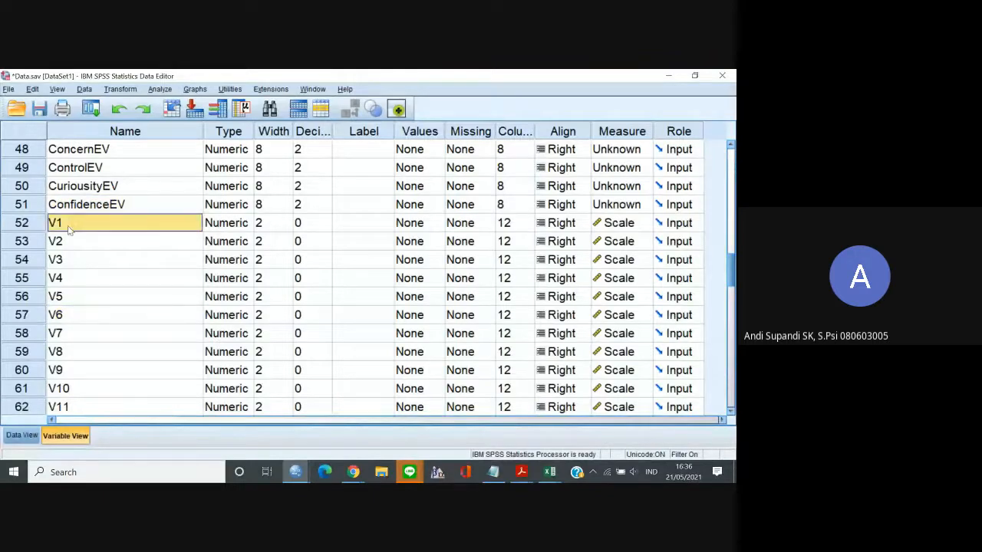
left_click(70, 316)
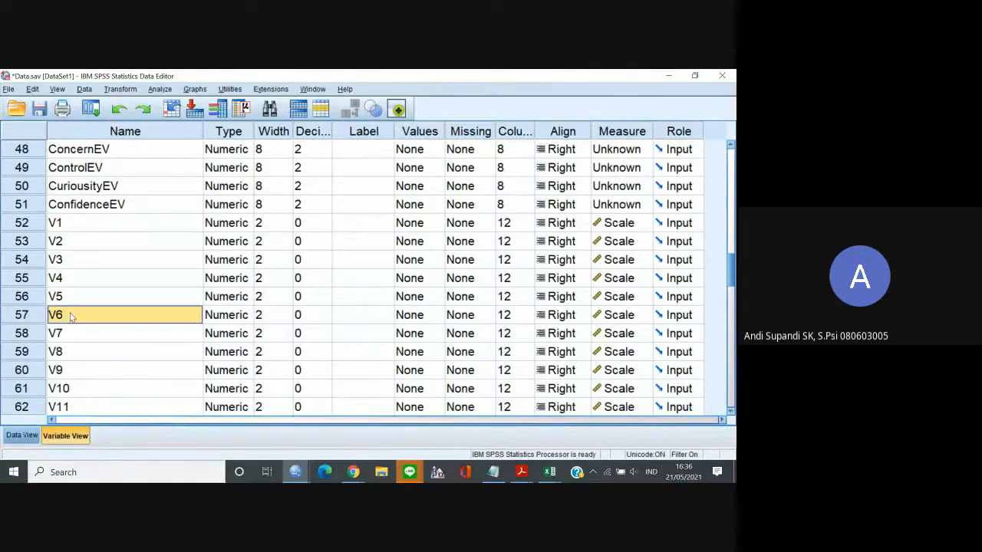
left_click(72, 223)
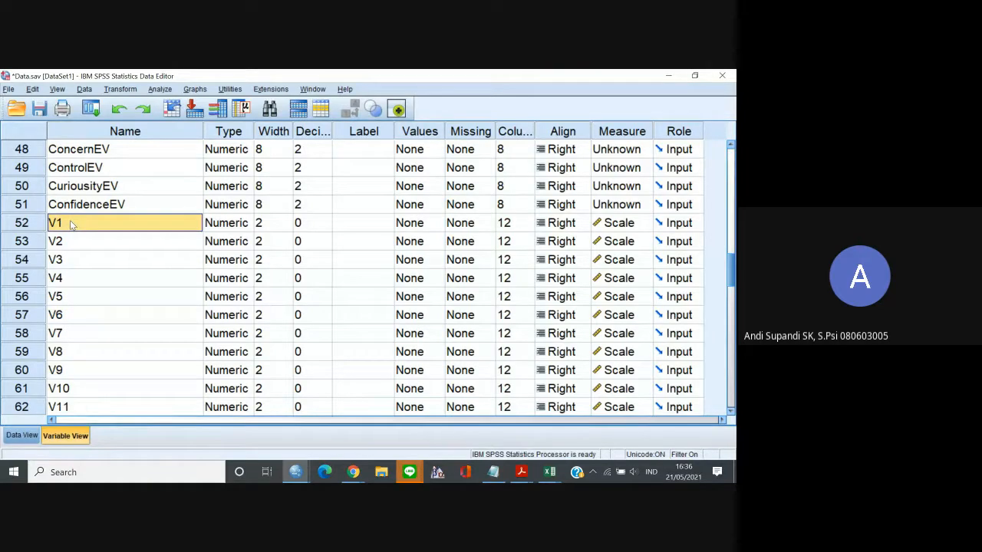
Copy the variable names V1 through V6 into Notepad, replacing the earlier list of item names.
left_click_drag(71, 224, 68, 312)
key("ctrl+c")
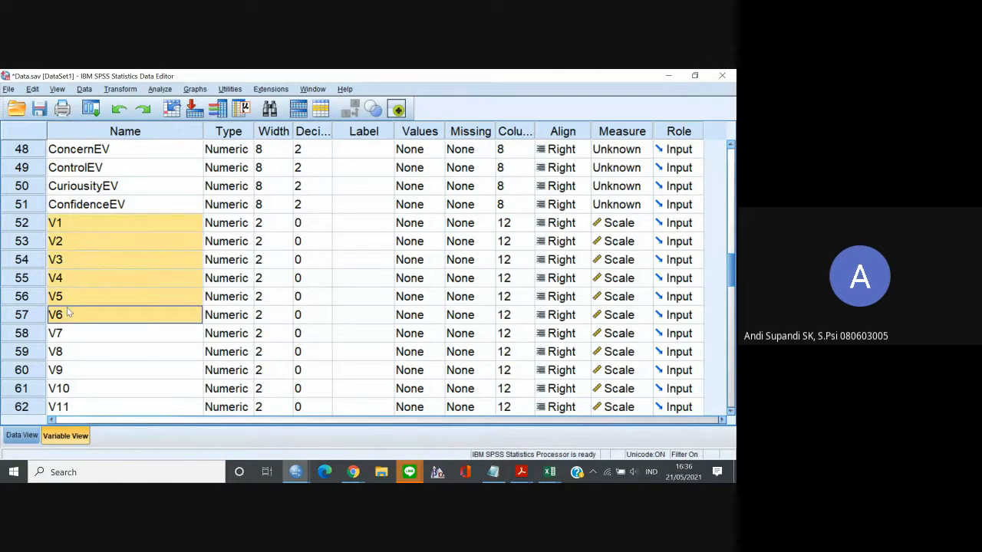
left_click(493, 471)
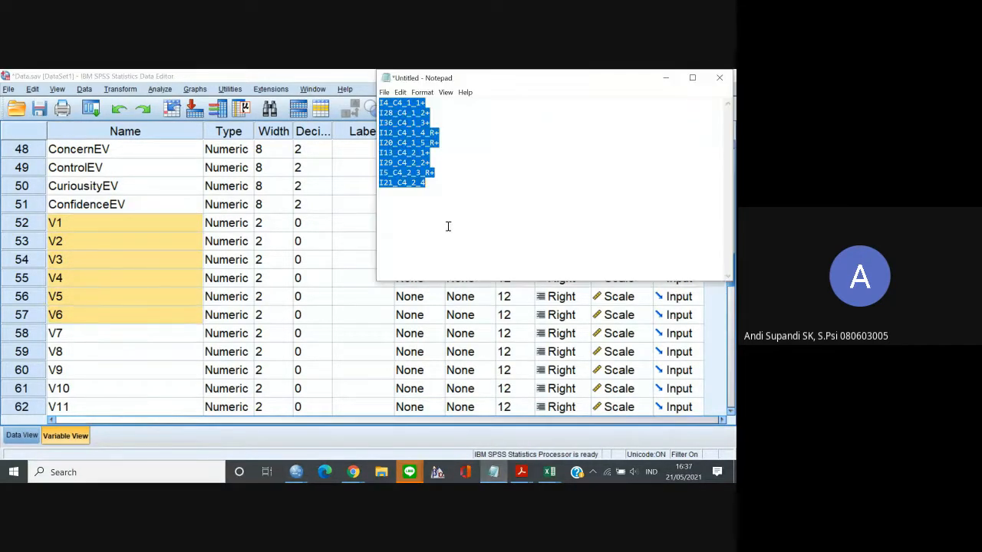
key("ctrl+v")
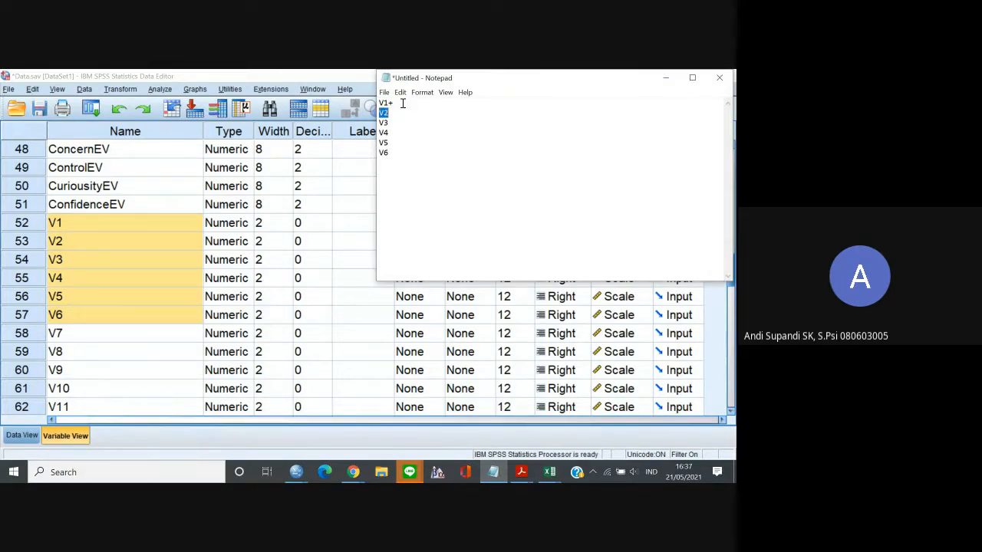
Add plus signs between the names V1 to V6 in Notepad to form a sum expression, and select it all for copying.
left_click(401, 105)
type("+")
key("Down")
type("+")
key("Down")
type("+ V2+")
key("ctrl+a")
key("ctrl+c")
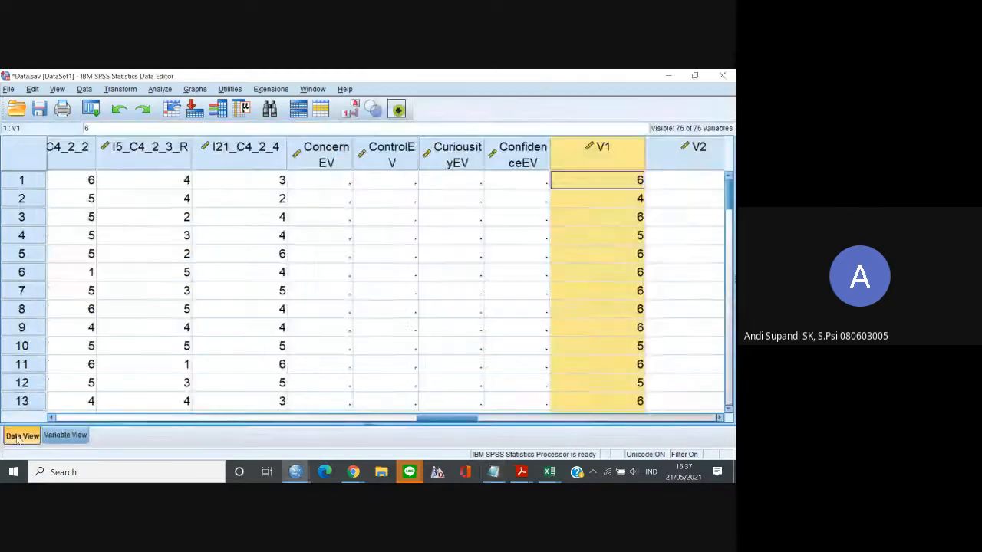
Compute ControlEV as V1+V2+V3+V4+V5+V6, overwriting the existing variable.
left_click(14, 435)
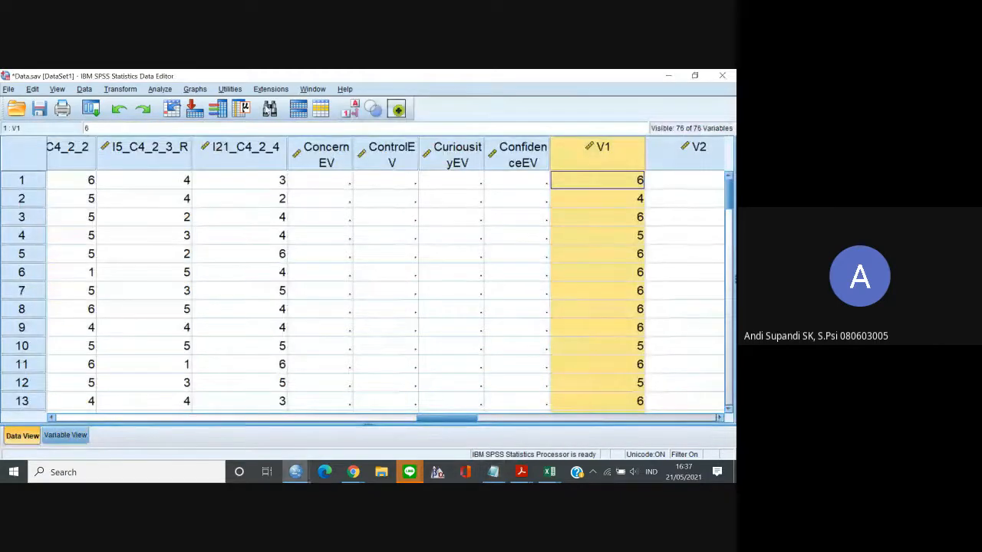
left_click(156, 90)
left_click(155, 90)
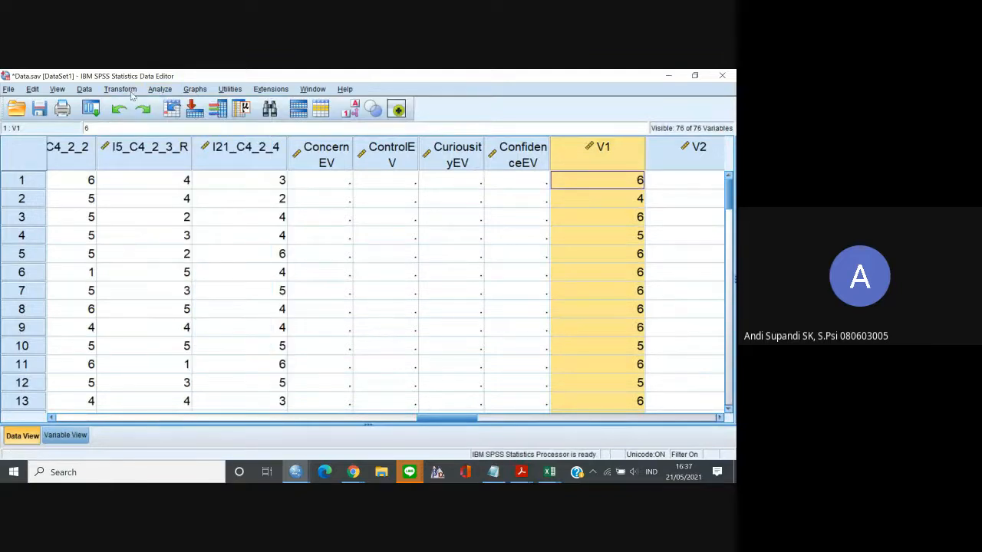
left_click(131, 90)
left_click(134, 105)
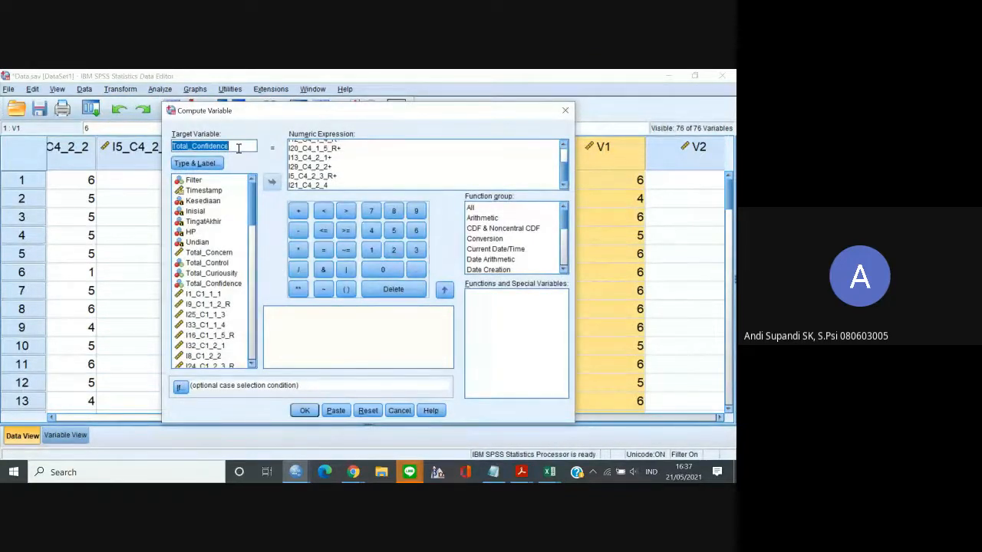
key("BackSpace")
type("ControlEV")
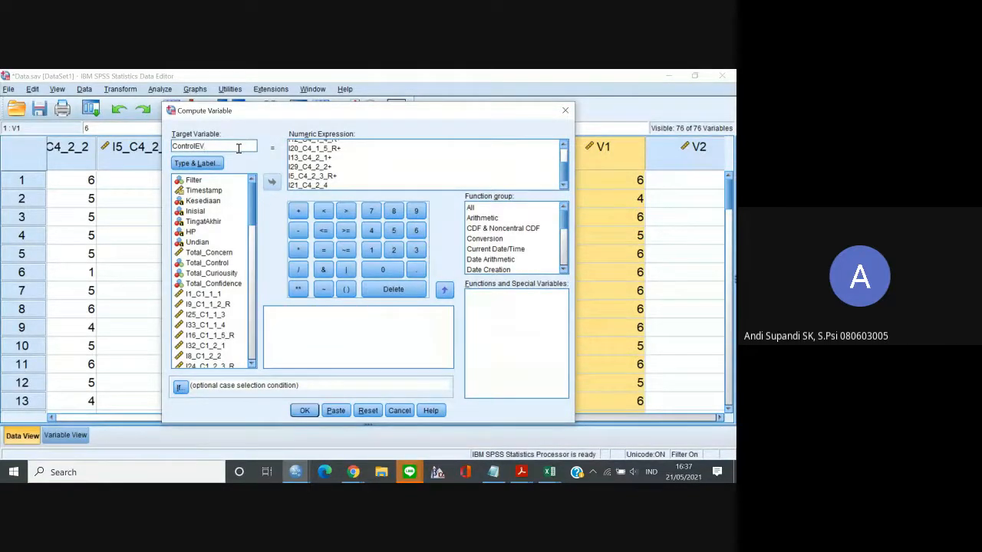
left_click(344, 158)
key("ctrl+a")
key("ctrl+v")
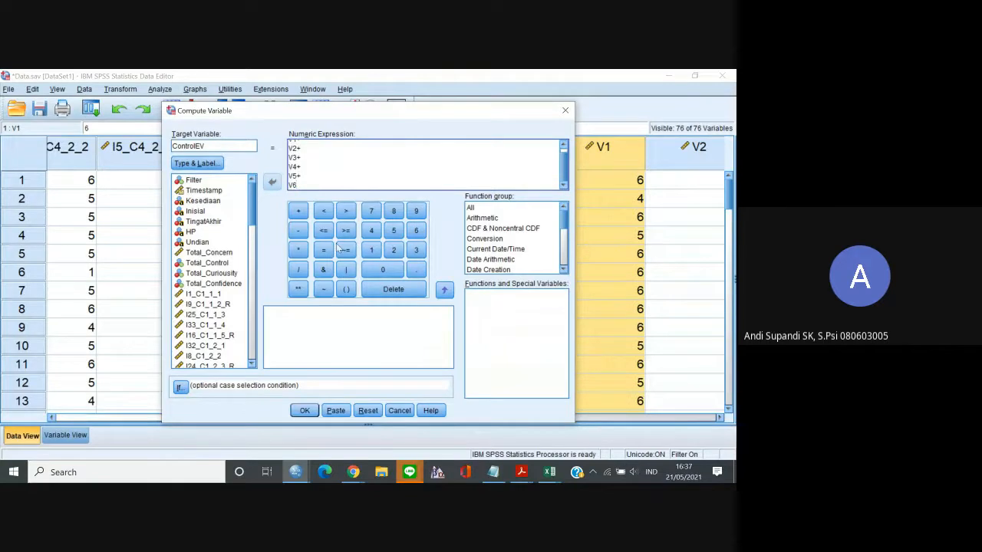
left_click(304, 410)
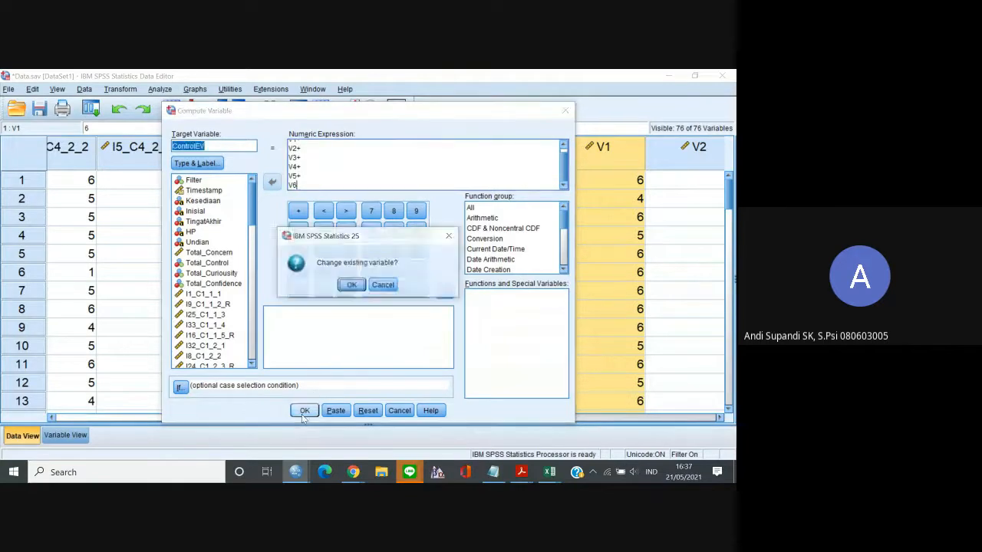
left_click(352, 286)
left_click(673, 78)
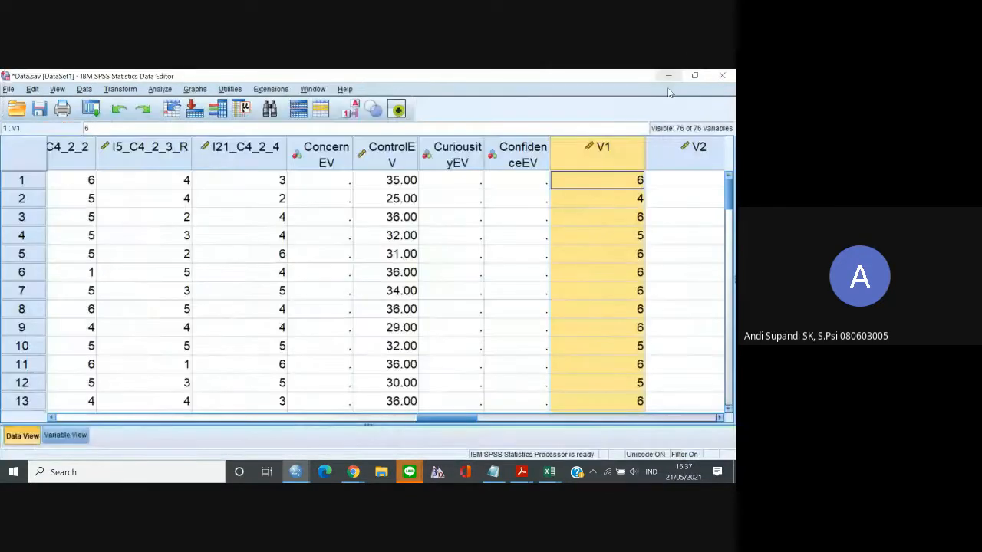
Try to undo the computation of ControlEV.
left_click(604, 218)
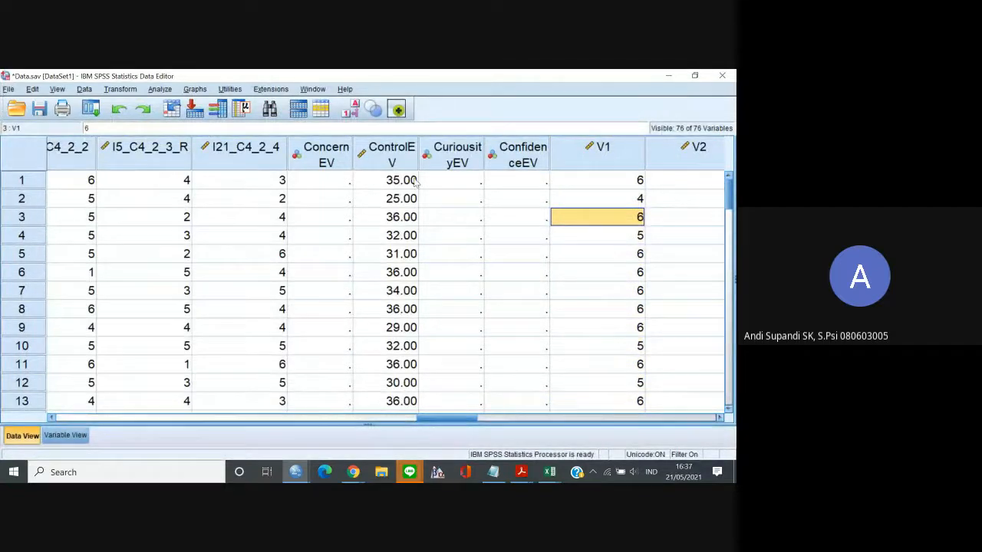
key("ctrl+z")
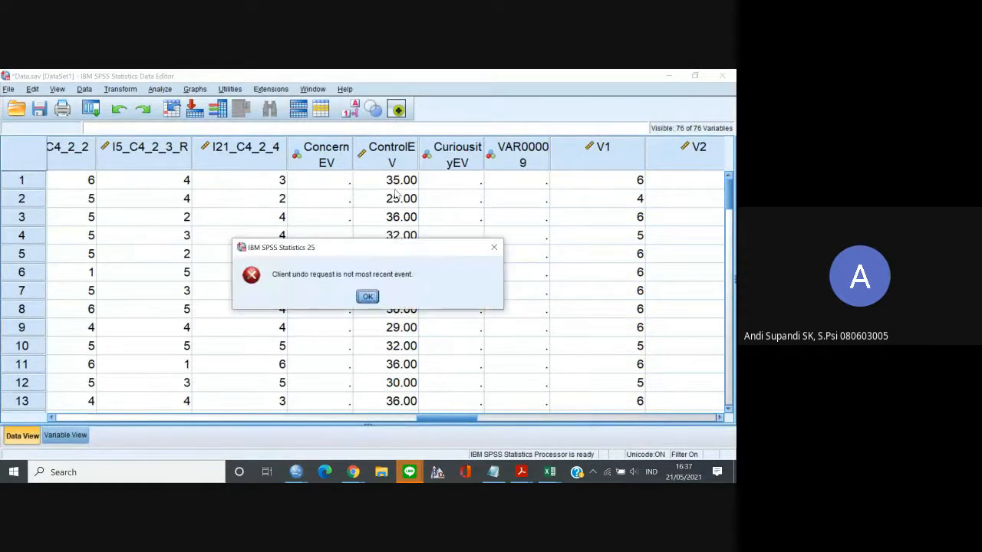
left_click(367, 296)
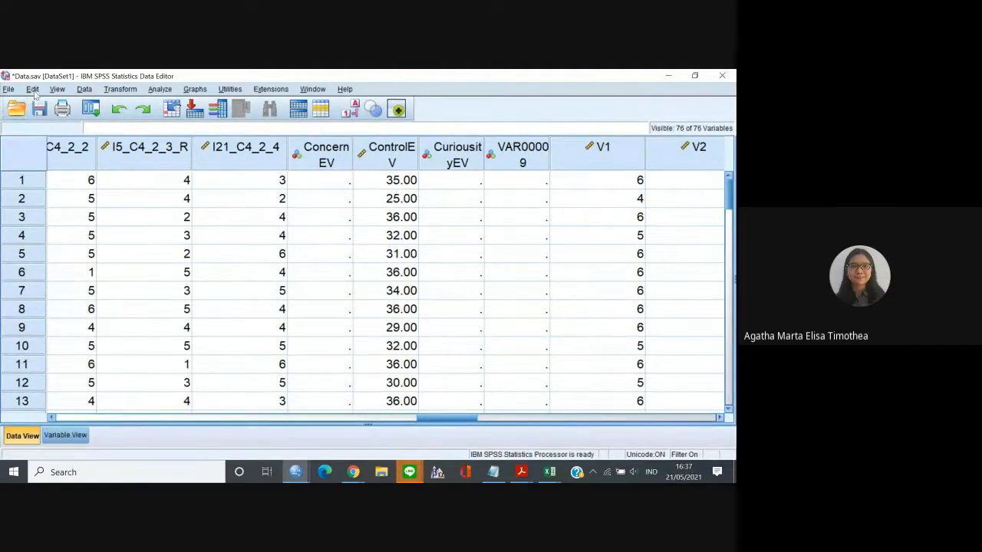
Compute ConcernEV as V1+V2+V3+V4+V5+V6, overwriting the existing variable.
left_click(119, 89)
left_click(138, 102)
type("ControlEV")
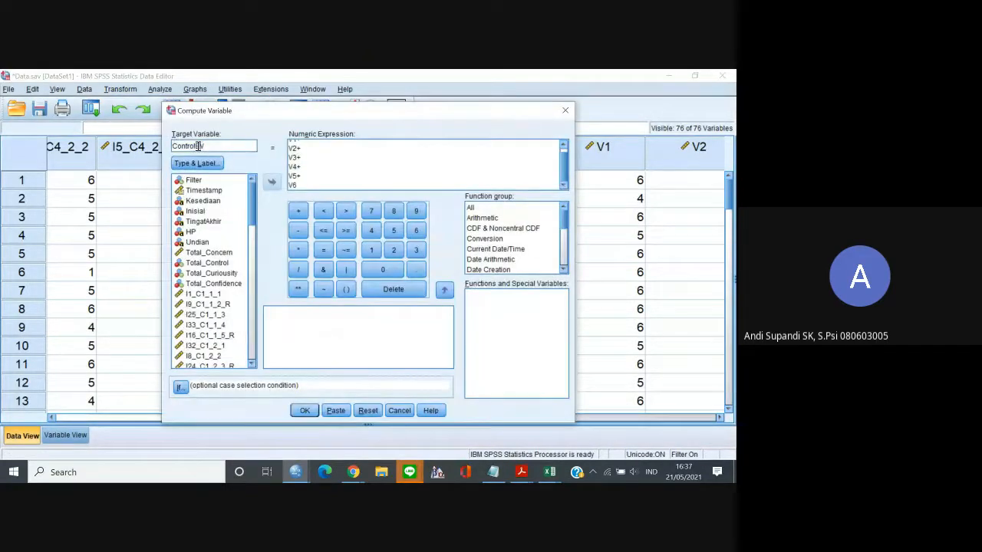
left_click_drag(198, 146, 184, 146)
type("cern")
left_click(305, 410)
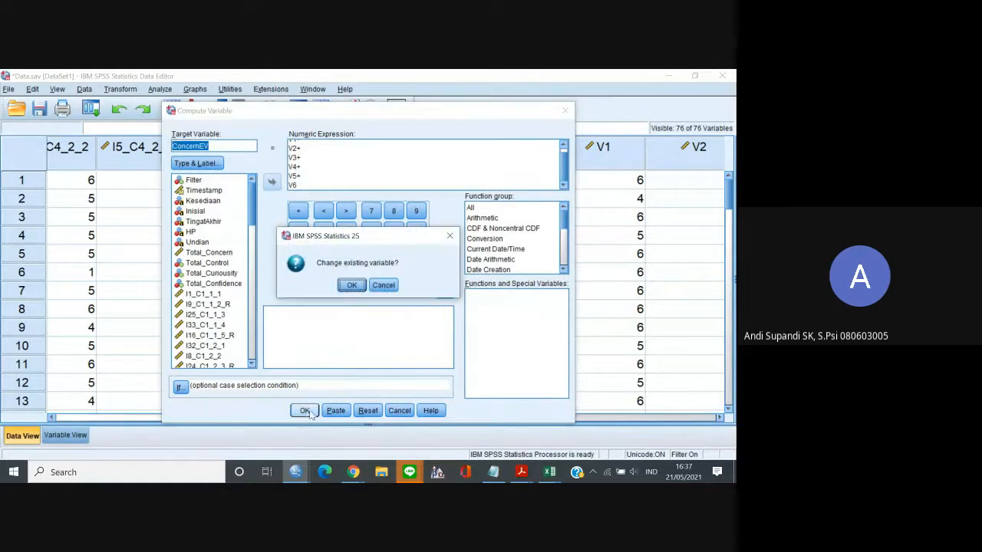
left_click(350, 286)
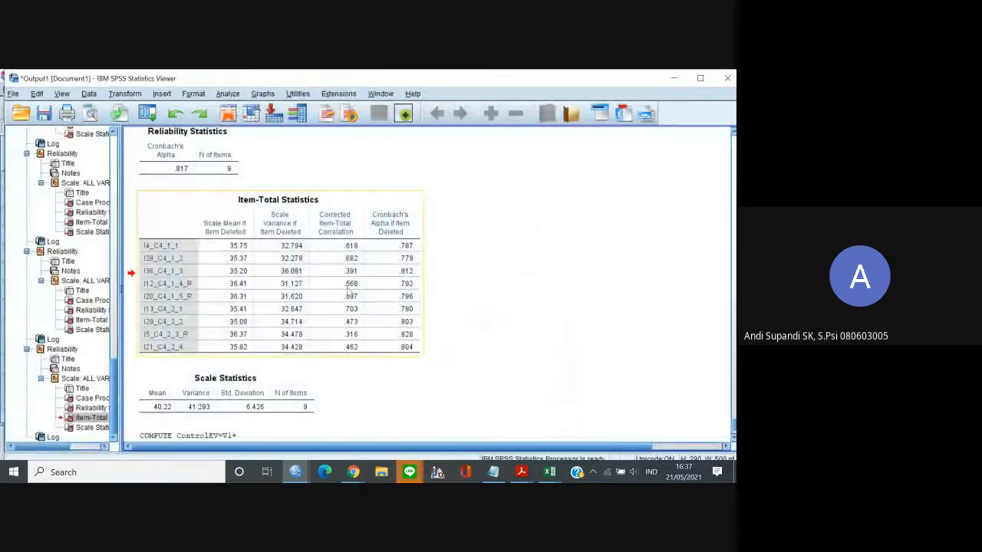
left_click(675, 77)
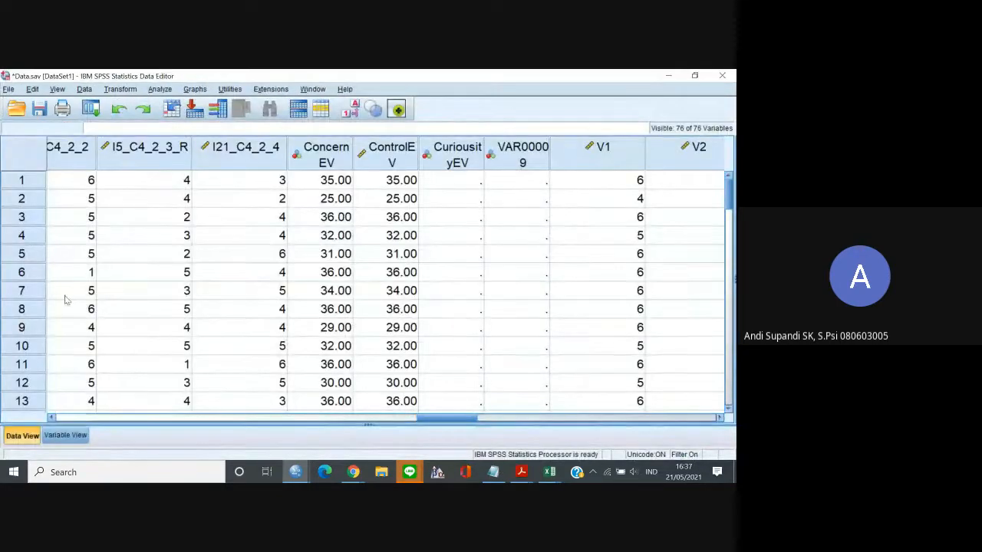
Recompute ControlEV as V7+V8+V9+V10+V11+V12, overwriting the existing variable.
left_click(120, 89)
left_click(137, 104)
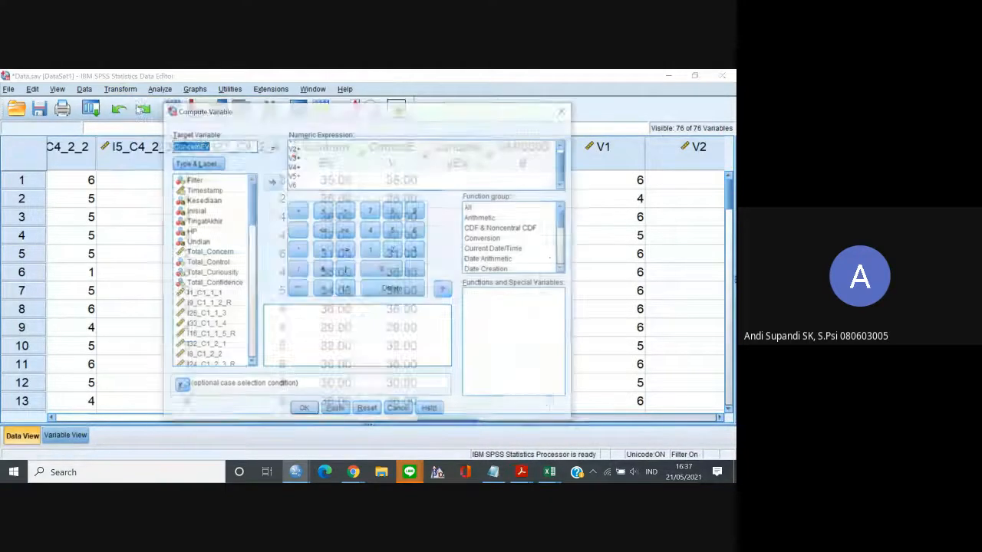
left_click(193, 145)
left_click_drag(198, 146, 185, 145)
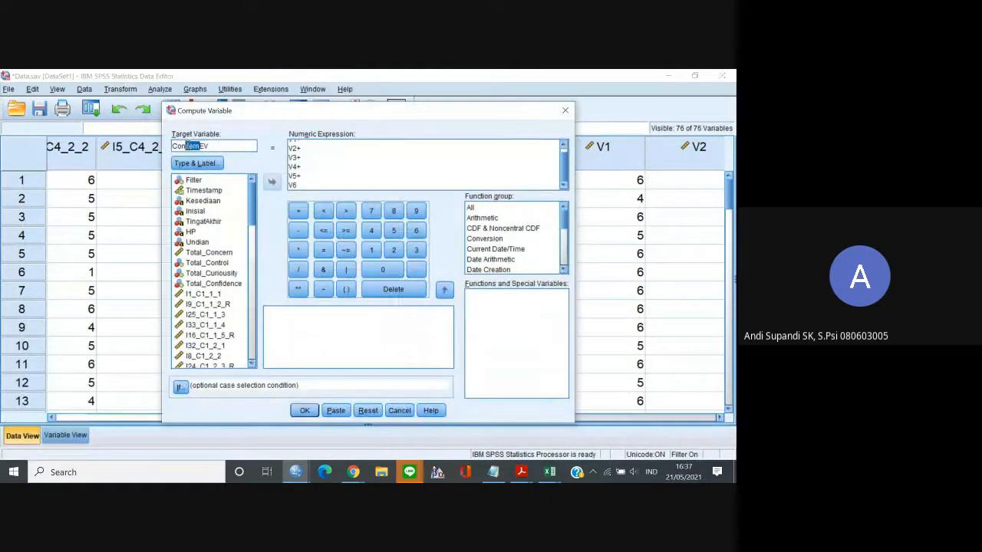
type("trol")
left_click(294, 150)
key("Up")
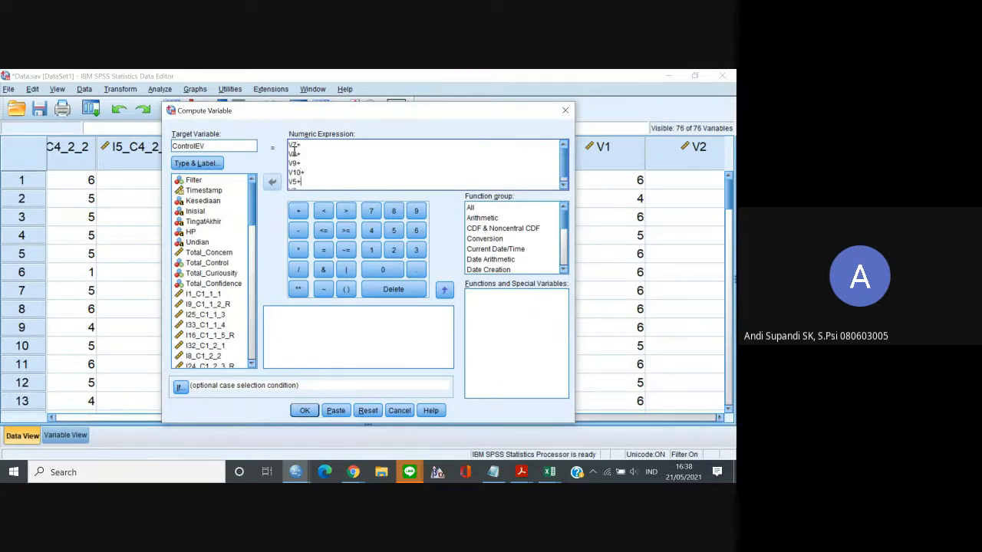
key("Down")
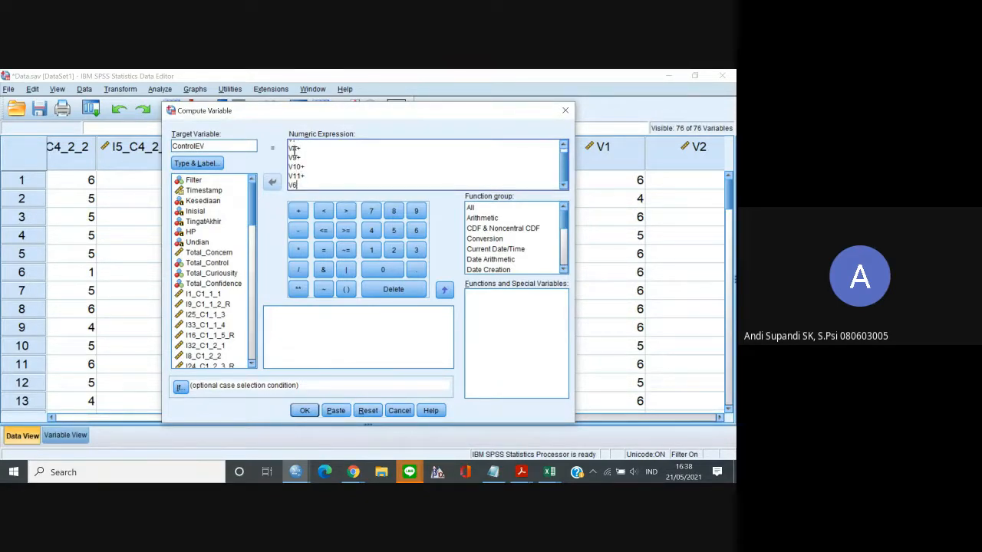
type("2")
key("Return")
key("BackSpace")
left_click(304, 411)
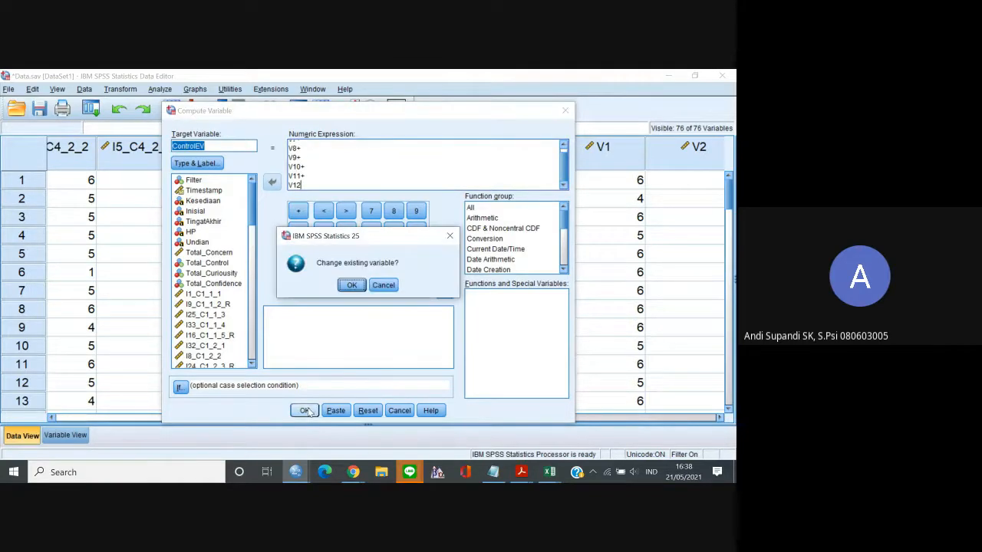
left_click(352, 285)
left_click(666, 75)
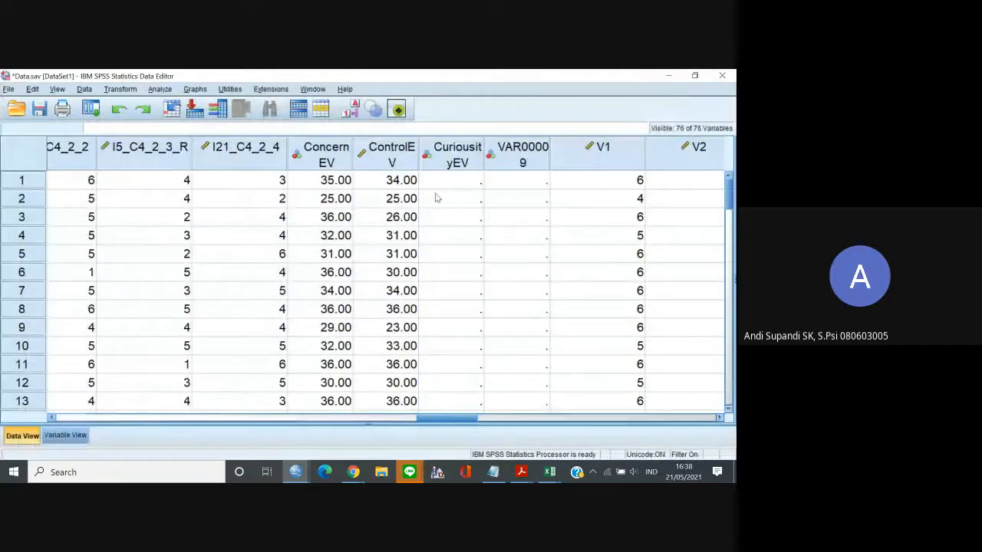
Rename the variable VAR00009 as ConfidenceEV.
left_click(525, 155)
left_click(464, 180)
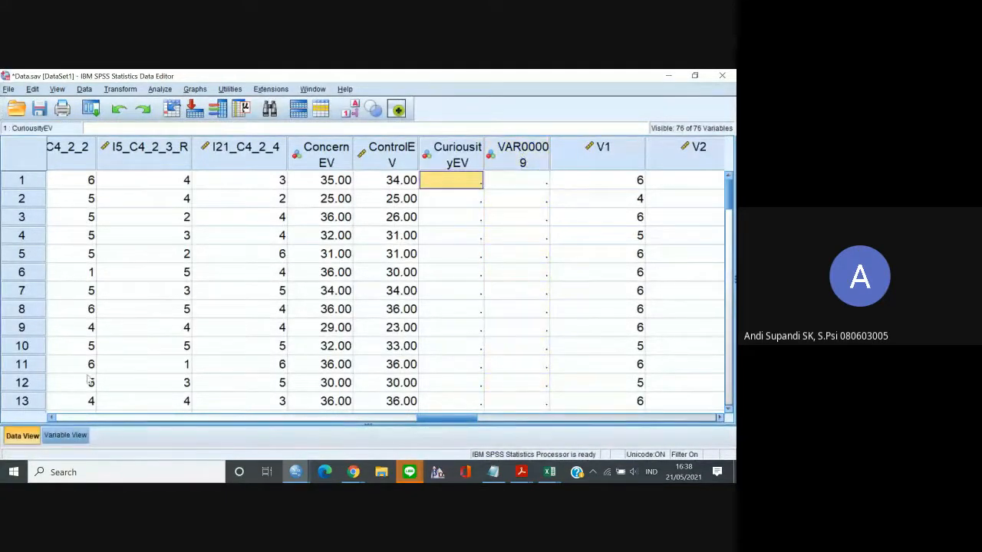
left_click(65, 435)
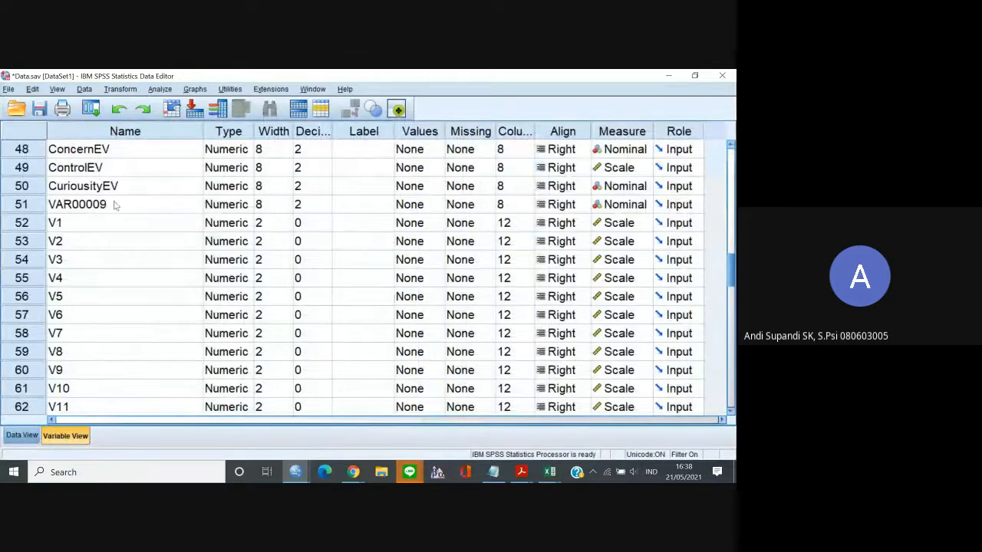
left_click(61, 207)
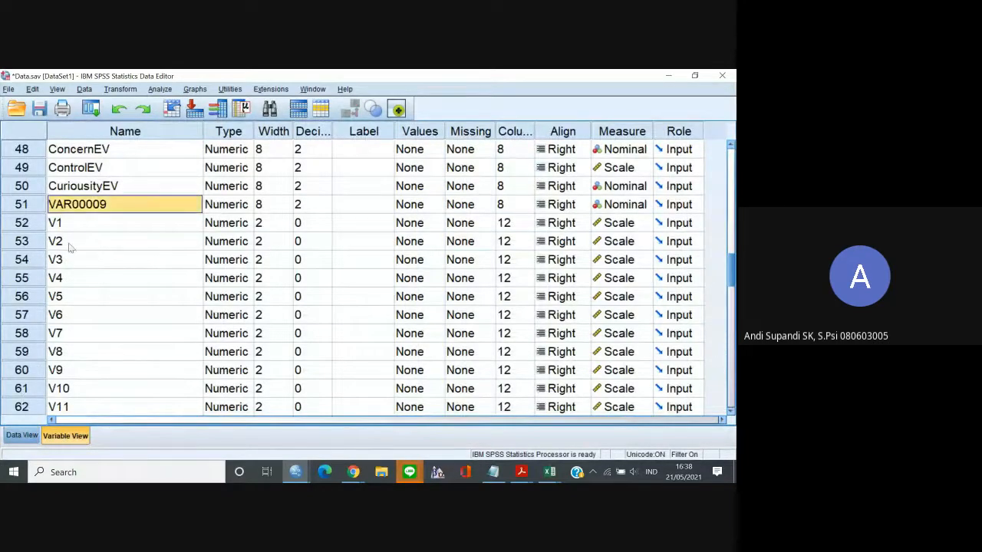
left_click(77, 203)
double_click(77, 203)
type("Con")
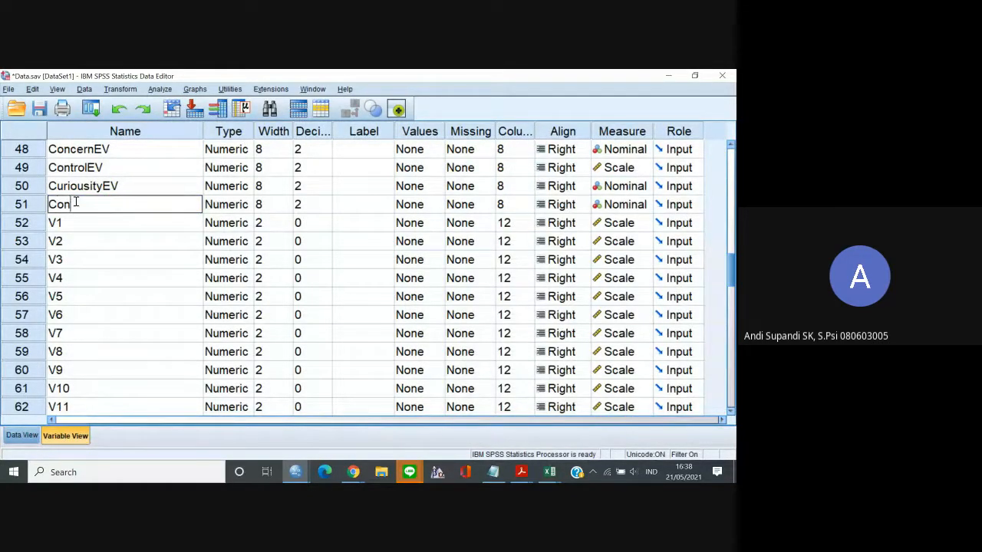
type("fidenceEV")
left_click(119, 226)
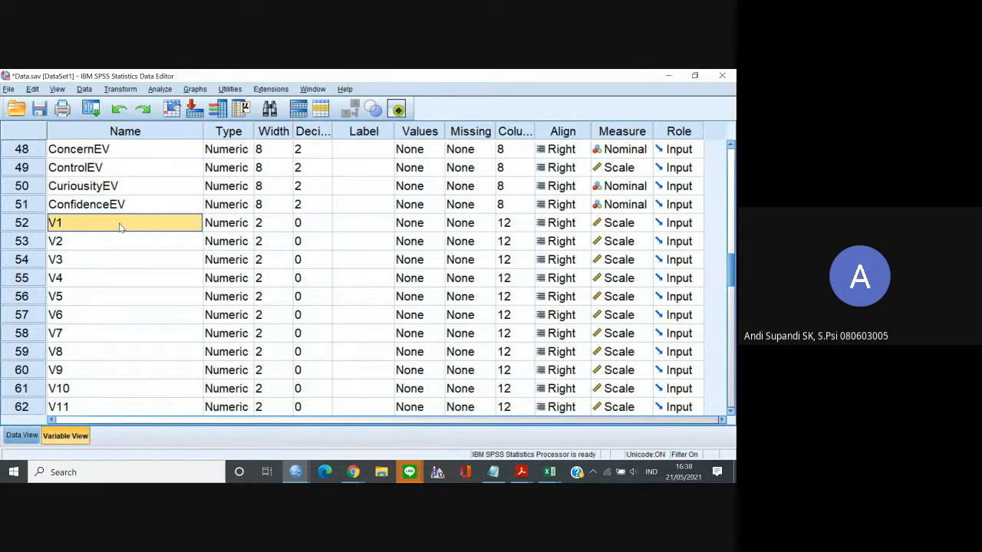
Copy the variable names V13 through V18 into Notepad, replacing the V1 to V6 expression.
left_click(106, 370)
key("Down")
key("Down")
key("Down")
key("Down")
key("Down")
key("Down")
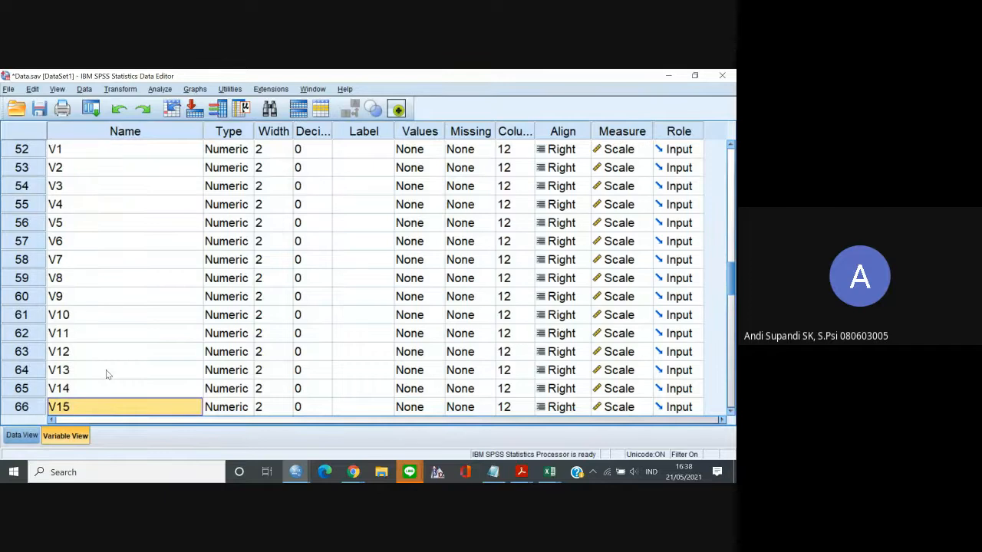
key("Down")
key("Down")
key("Down")
key("Down")
key("Up")
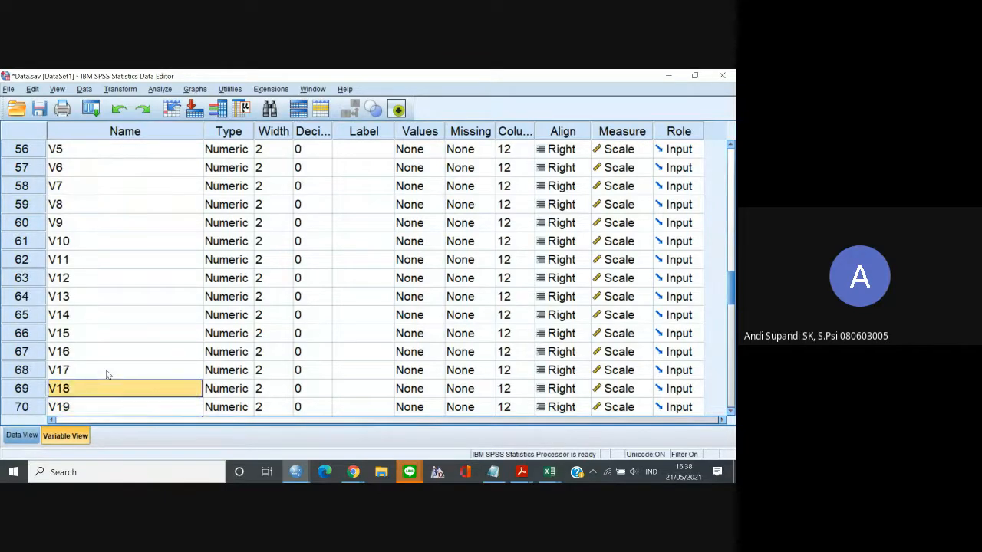
key("Up")
key("Up")
key("Up")
key("Up")
key("Up")
key("shift+Down")
key("shift+Down")
key("shift+Down")
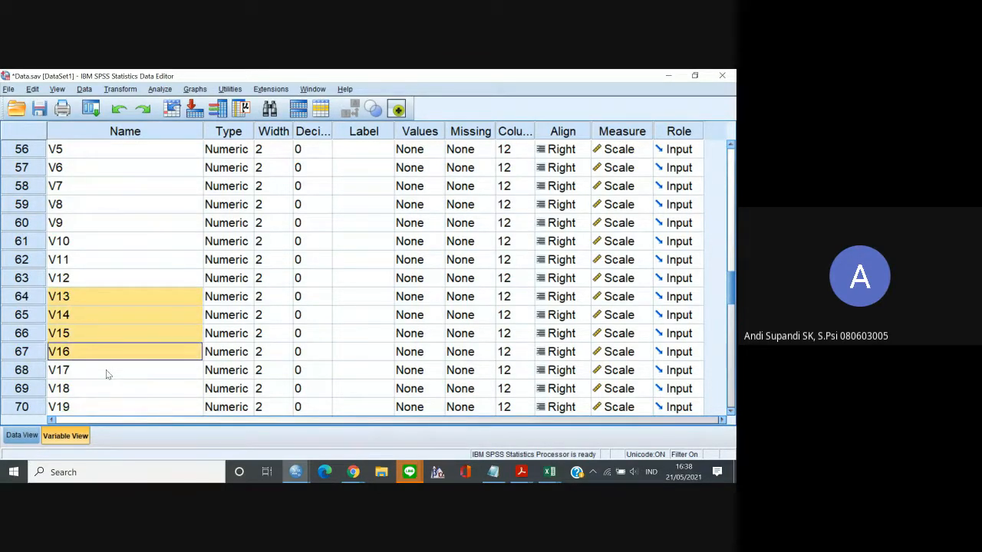
key("shift+Down")
key("shift+Down")
key("shift+Down")
key("shift+Up")
key("ctrl+c")
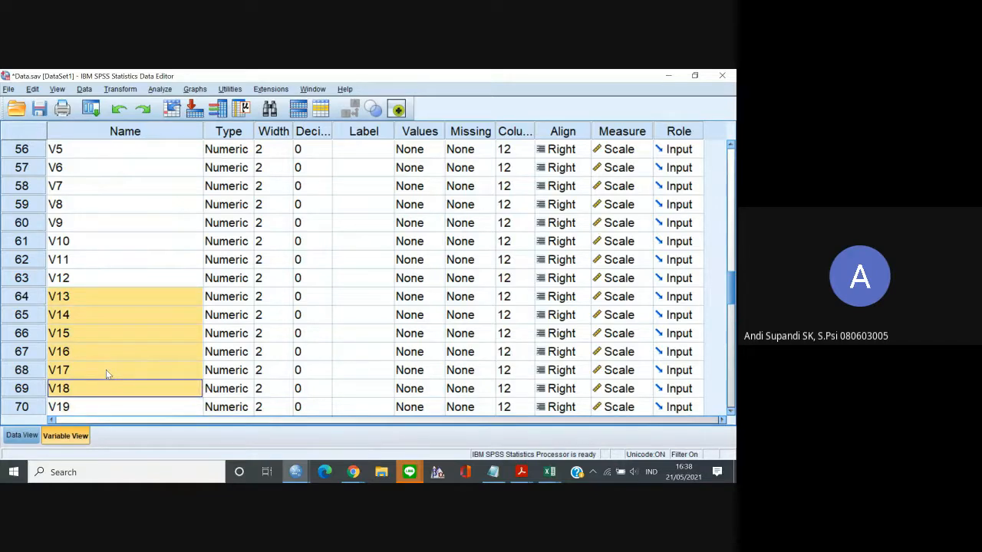
left_click(493, 471)
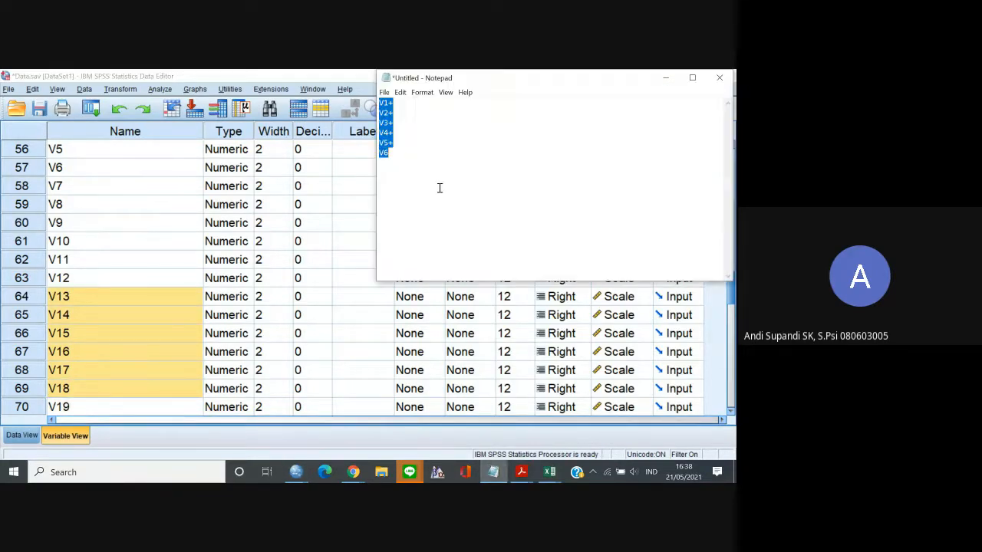
key("ctrl+v")
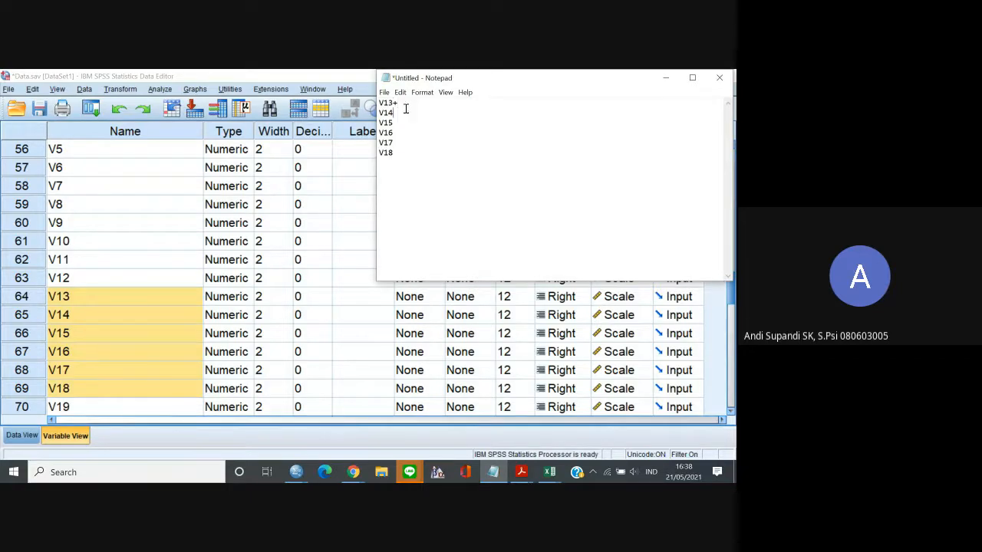
Add plus signs between the names V13 to V18 in Notepad and cut the whole sum expression to the clipboard.
left_click(407, 111)
type("+")
key("Down")
type("+ V14+")
key("Down")
key("ctrl+a")
key("ctrl+x")
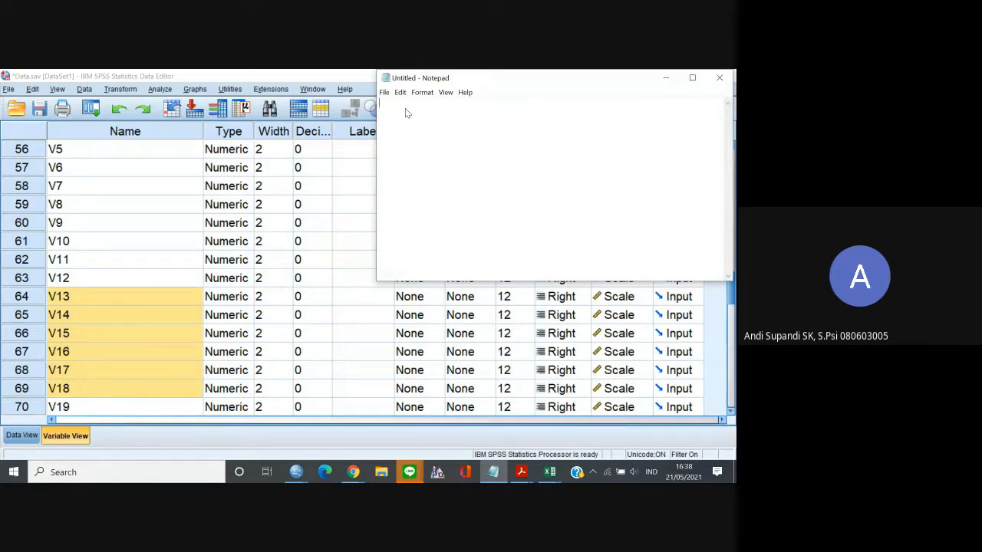
Take the V13 to V18 sum from Notepad and set CuriousityEV as the target variable in Compute Variable.
key("ctrl+v")
key("ctrl+a")
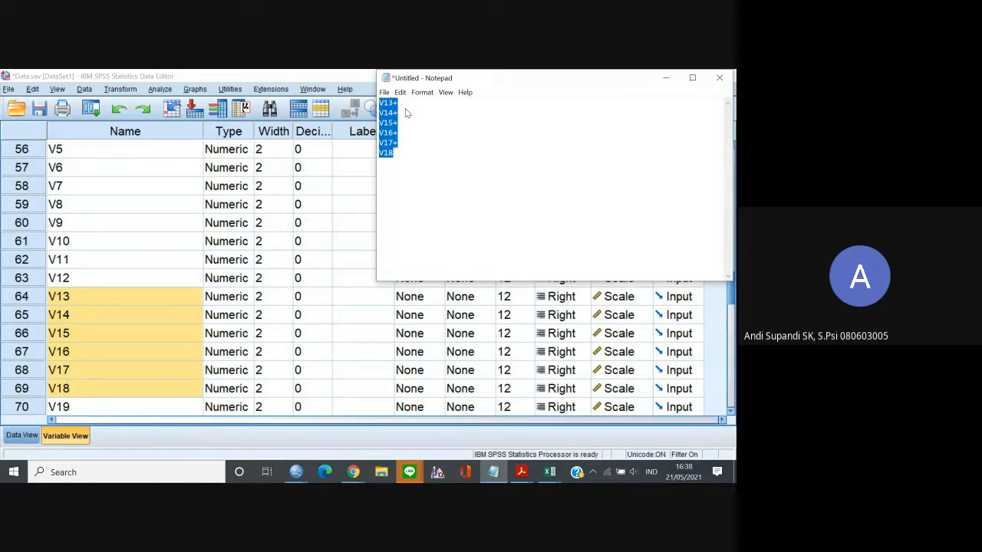
left_click(21, 435)
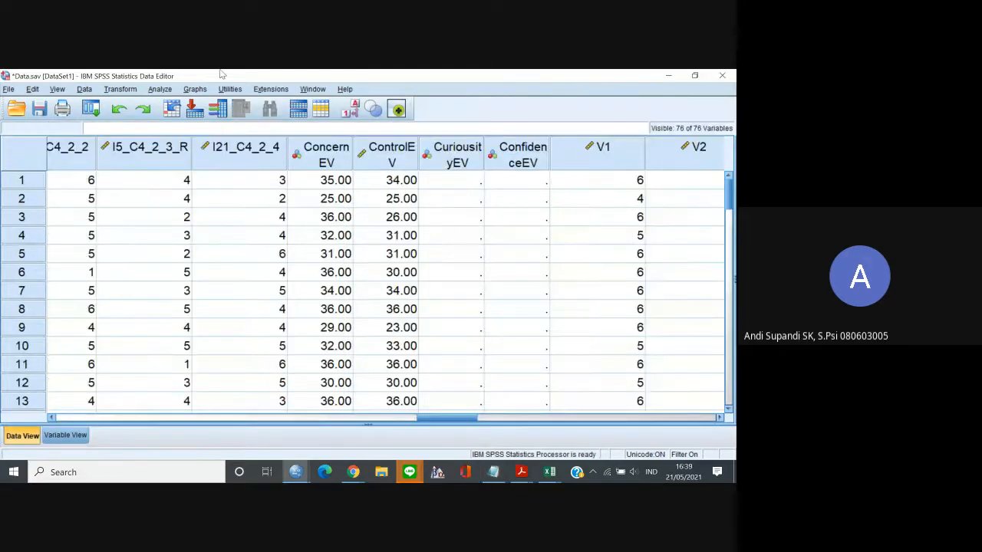
left_click(135, 90)
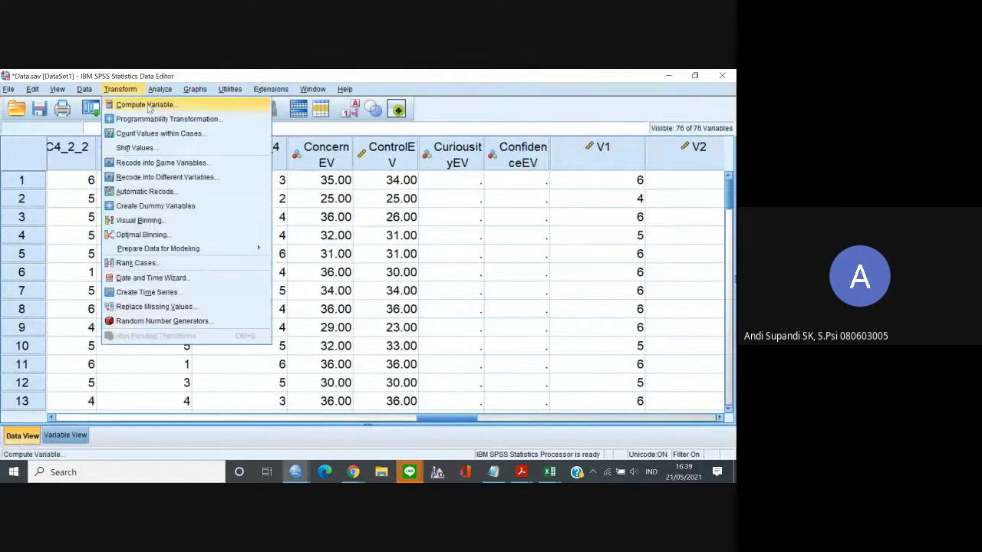
left_click(148, 108)
left_click(192, 146)
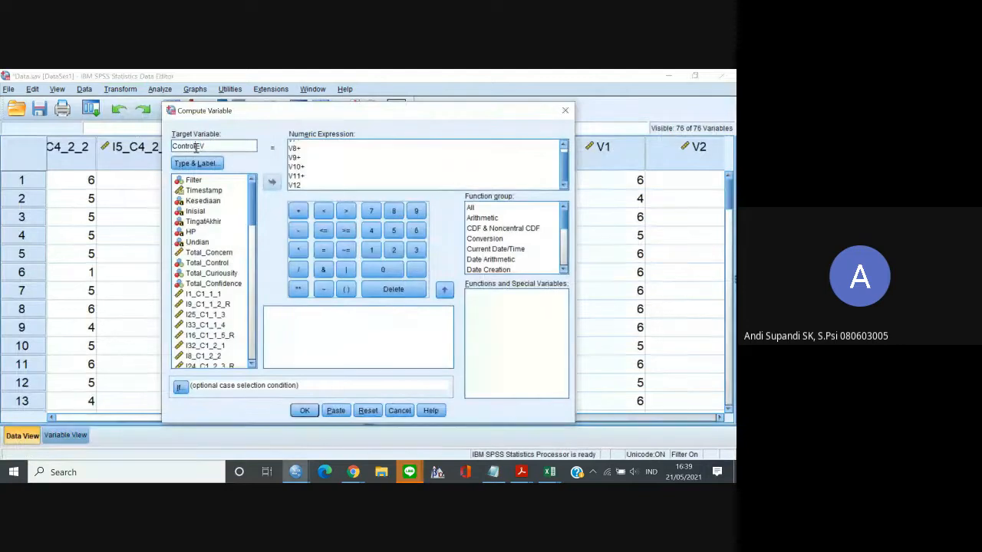
left_click_drag(189, 146, 184, 147)
key("BackSpace")
type("uriousity")
Replace the numeric expression with V13+V14+V15+V16+V17+V18 and run the computation, overwriting the existing variable.
left_click(291, 173)
key("ctrl+a")
key("ctrl+v")
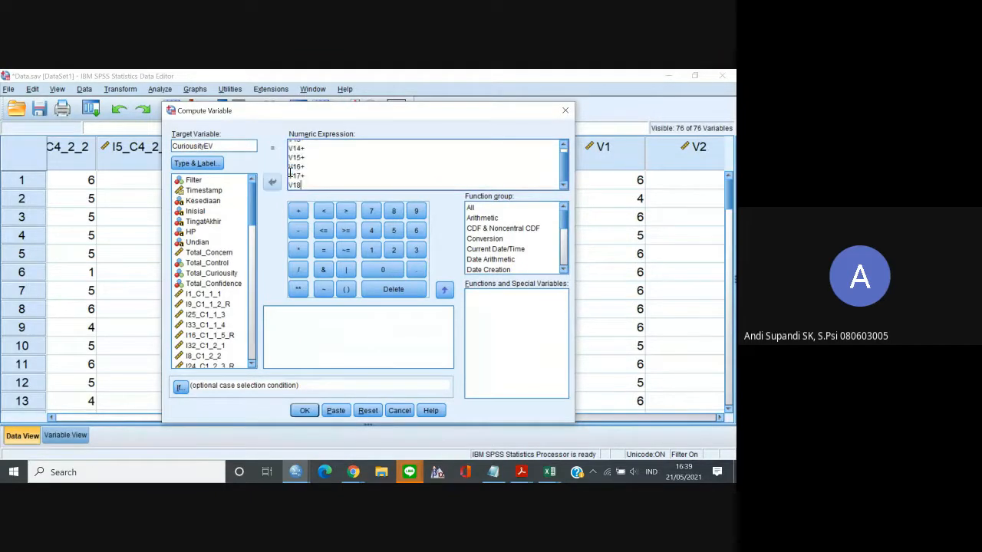
left_click(304, 411)
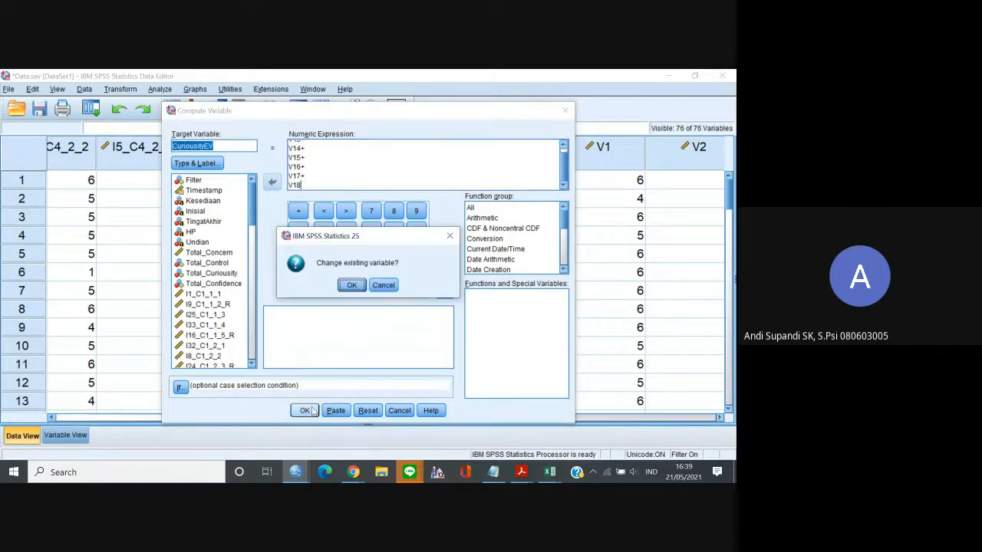
left_click(351, 285)
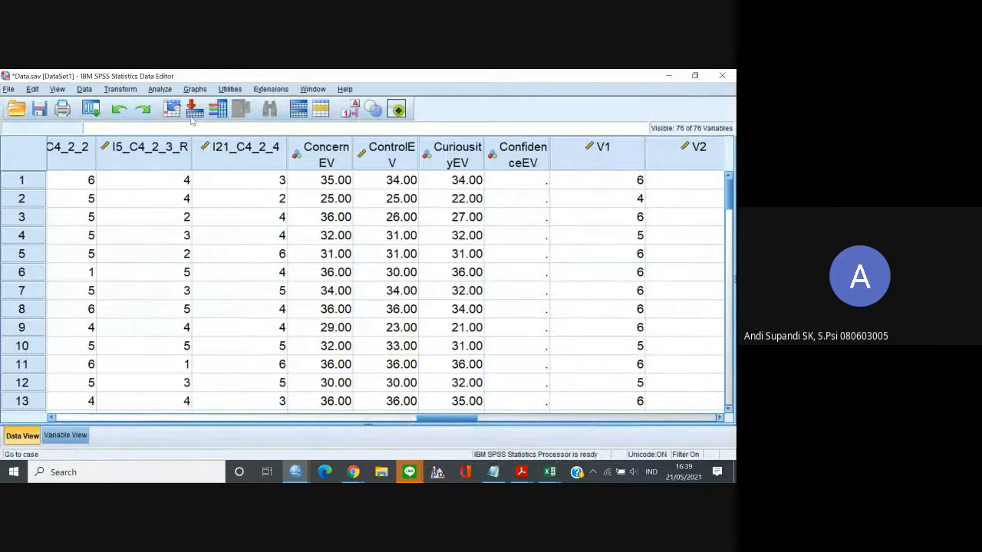
Copy the variable names V19 through V24 from the variable list into Notepad.
left_click(65, 435)
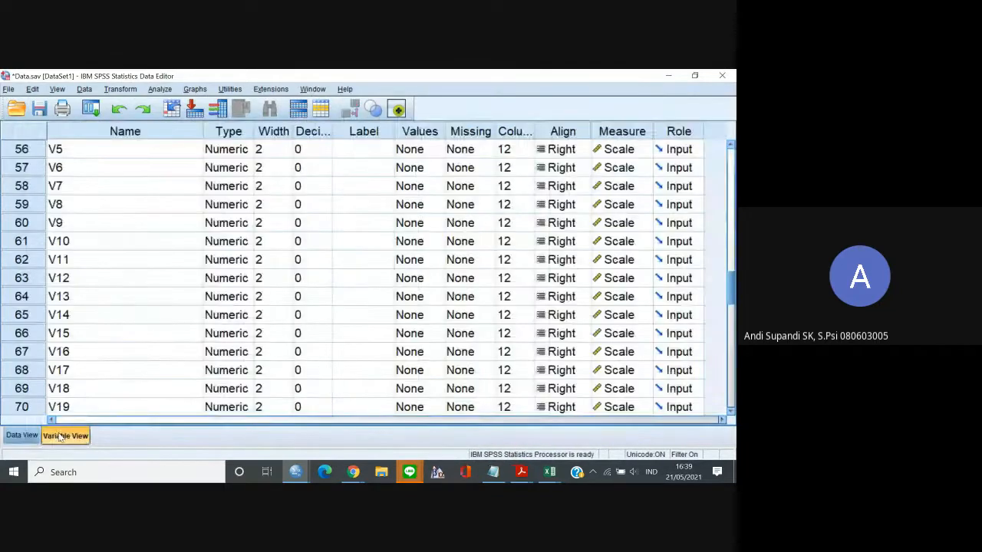
left_click(84, 390)
key("Down")
key("shift+Down")
key("shift+Down")
key("shift+Down")
key("shift+Down")
key("shift+Down")
key("shift+Down")
key("shift+Down")
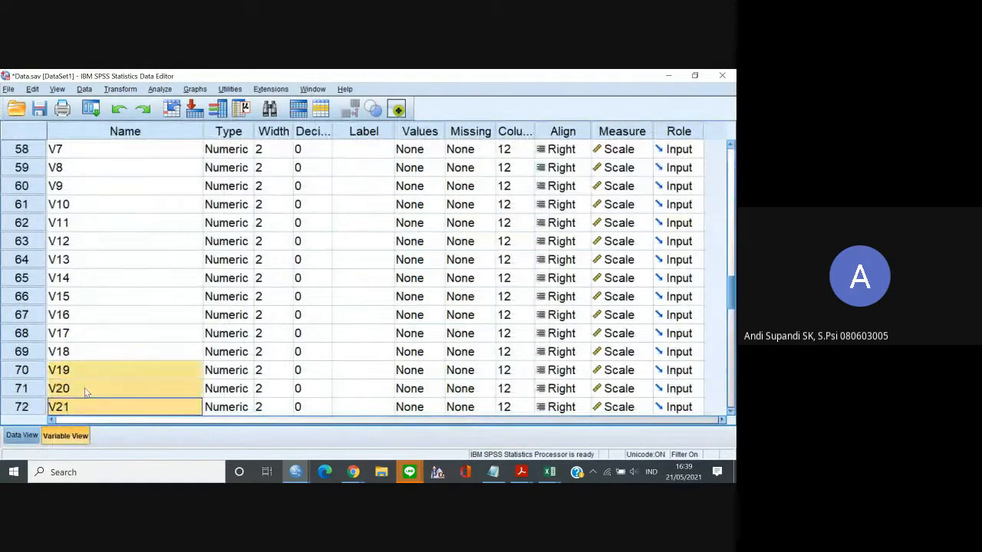
key("shift+Up")
key("shift+Up")
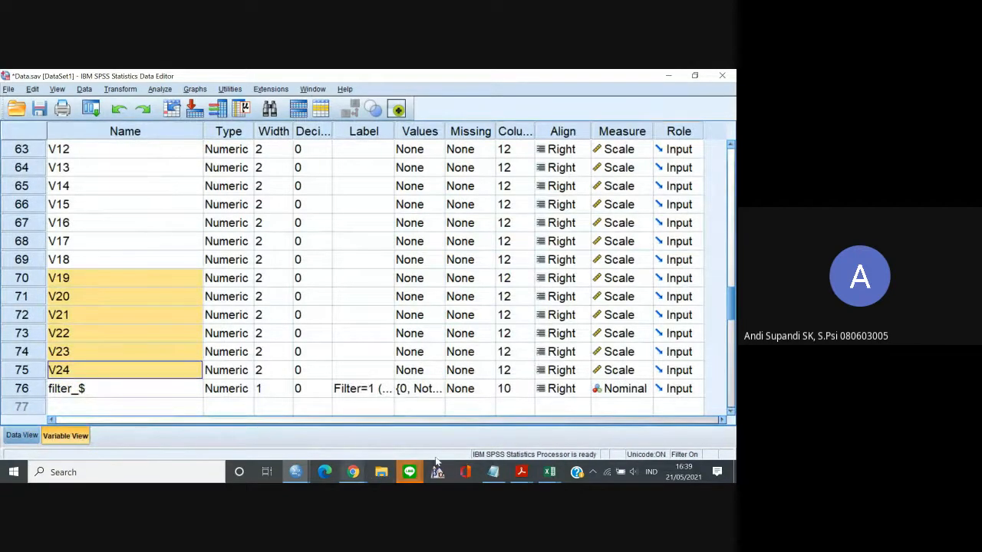
left_click(493, 472)
key("ctrl+v")
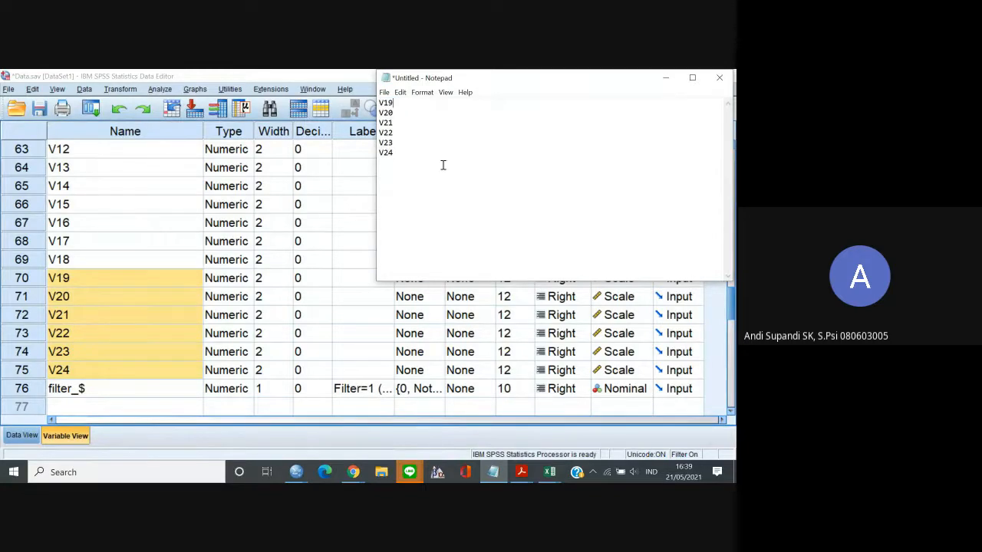
Add plus signs between the names V19 to V24 in Notepad and take the whole sum expression to the clipboard.
type("++++")
key("ctrl+a")
key("ctrl+c")
Compute ConfidenceEV as V19+V20+V21+V22+V23+V24, overwriting the existing variable, and return to the data.
left_click(22, 435)
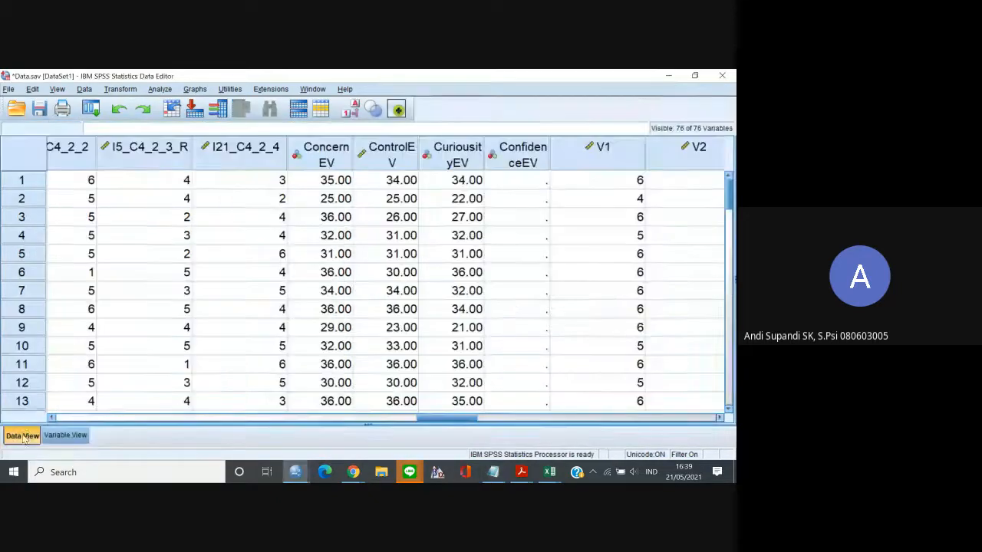
left_click(121, 90)
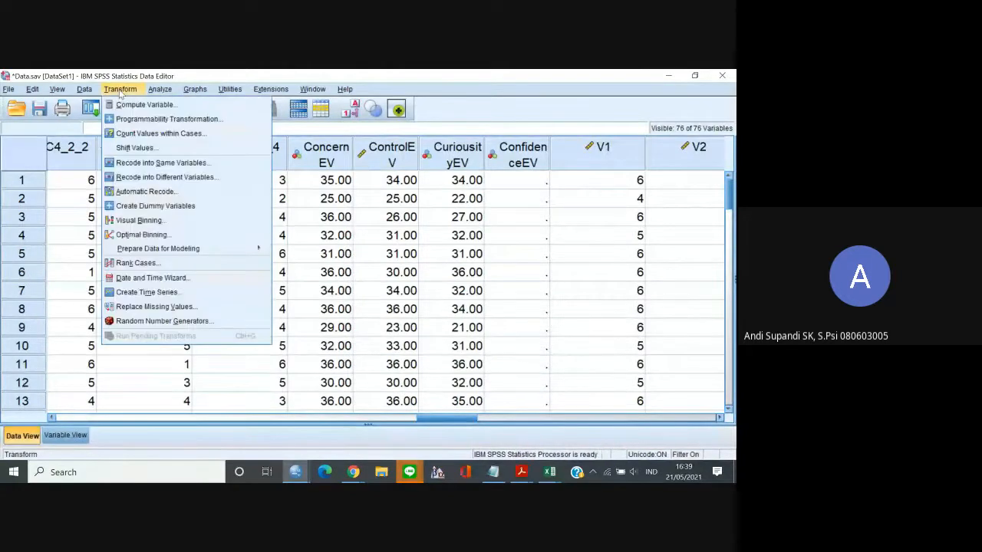
left_click(125, 105)
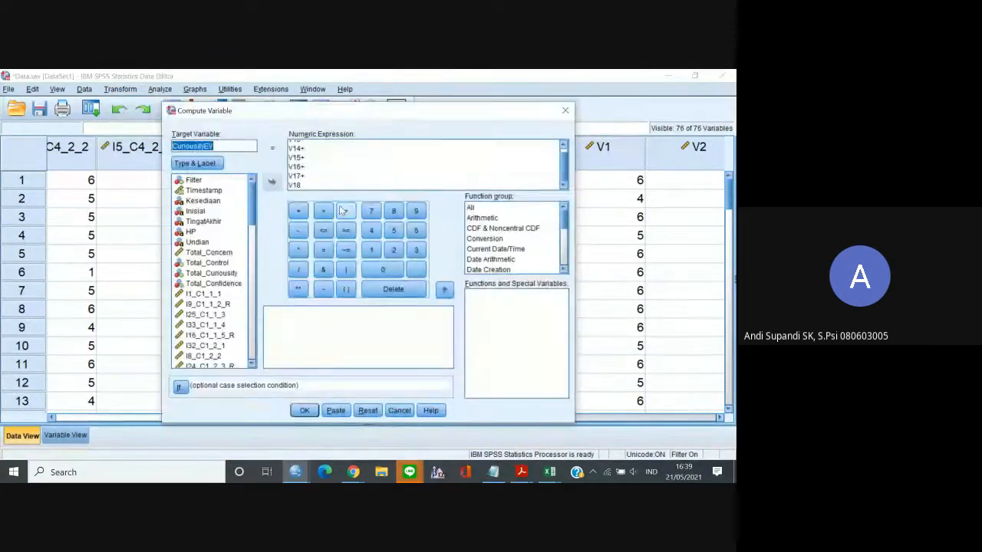
type("ConfidenceEV")
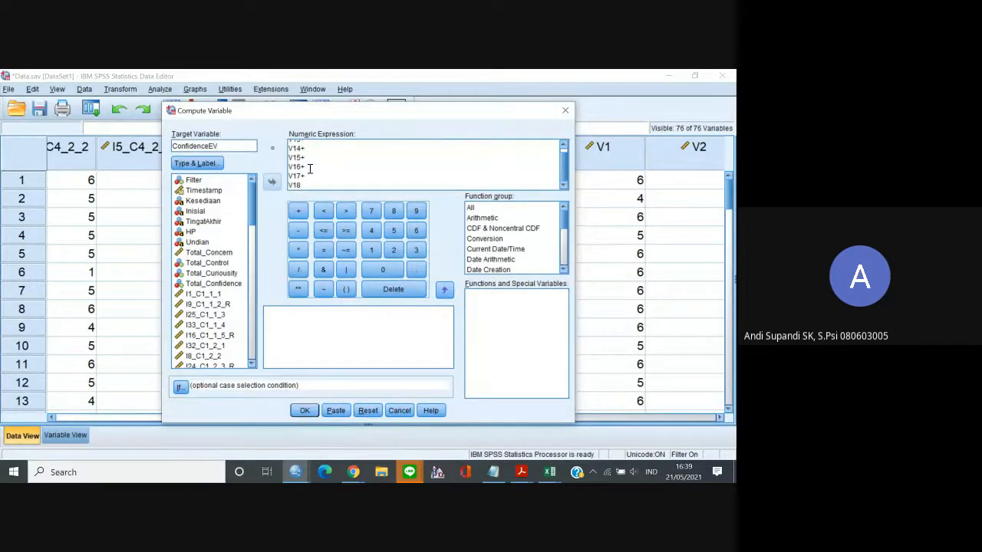
left_click(312, 169)
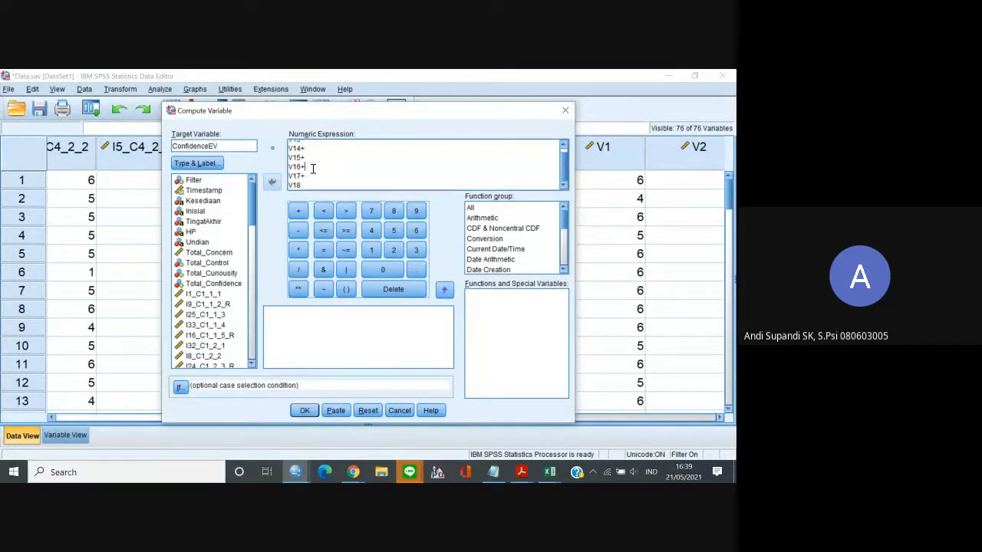
key("ctrl+a")
key("ctrl+v")
left_click(305, 410)
left_click(350, 285)
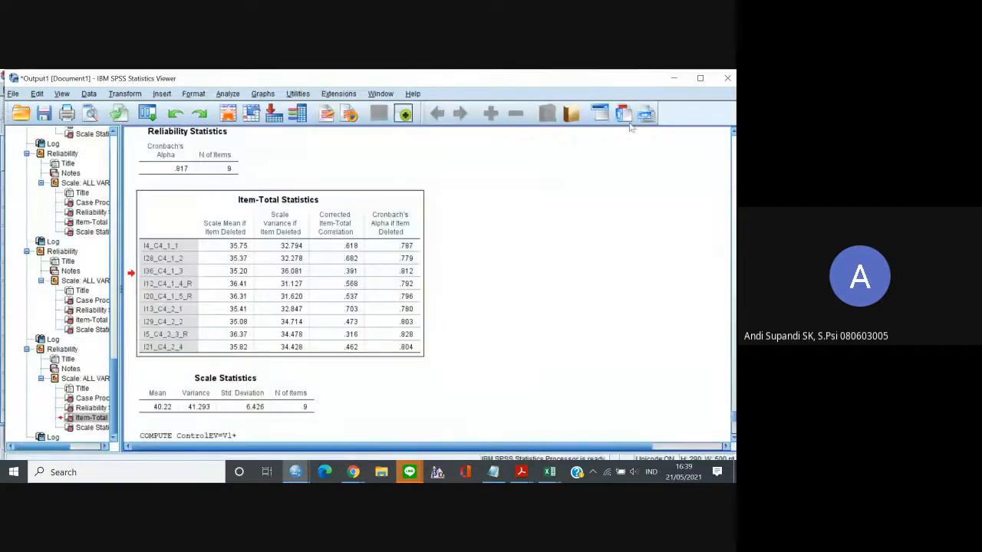
left_click(673, 78)
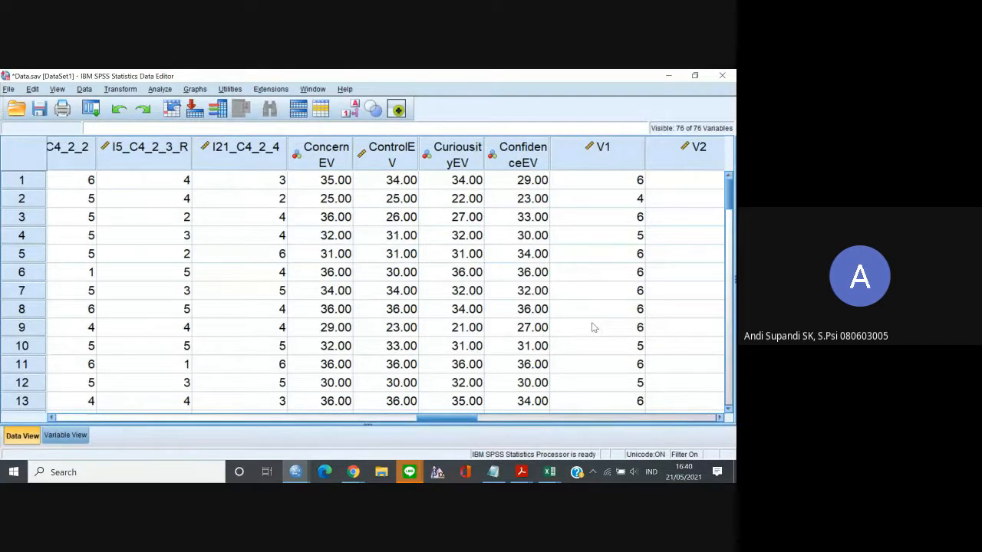
Open Bivariate Correlations and remove Total_Confidence and all the C4 items from the analysis variables.
left_click(56, 91)
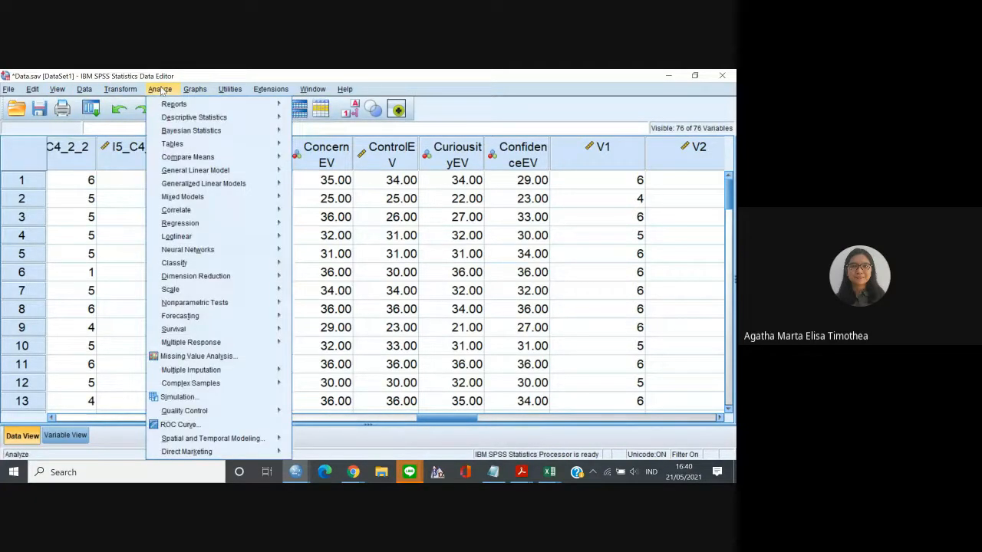
mouse_move(192, 170)
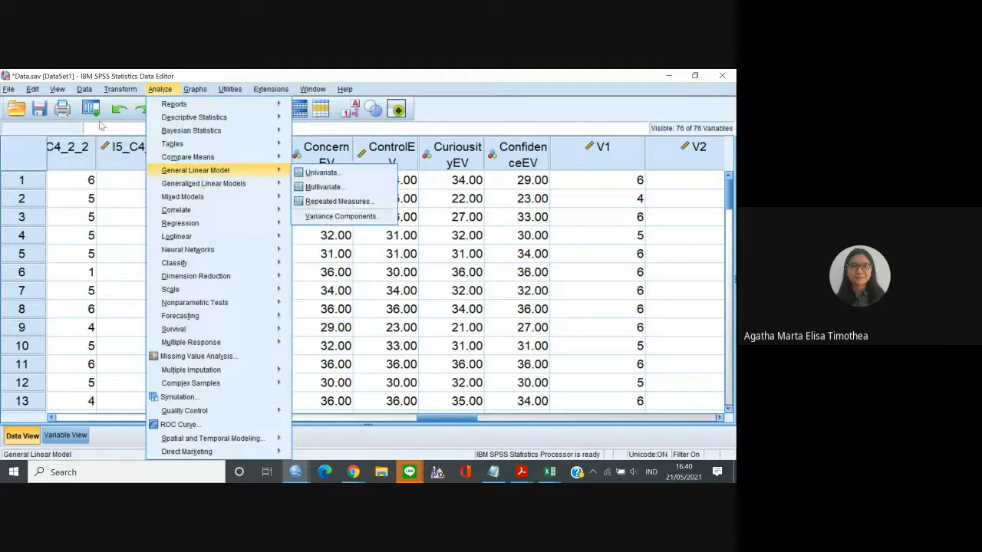
mouse_move(261, 210)
left_click(314, 212)
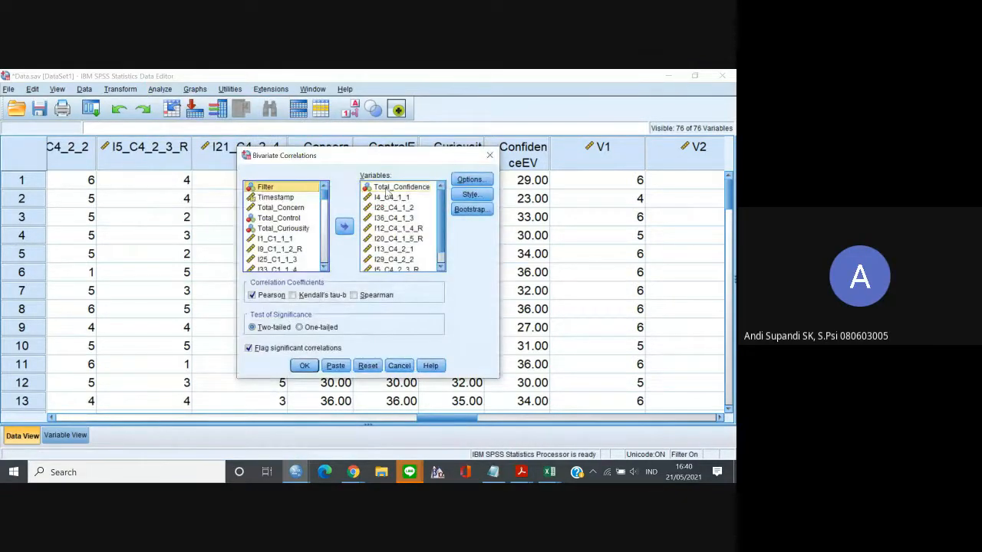
left_click(385, 190)
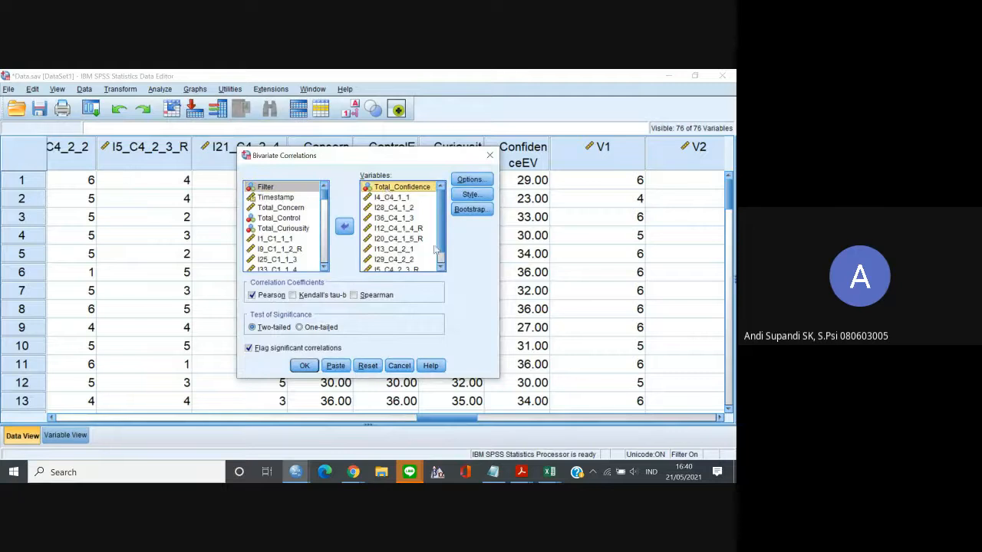
left_click(440, 268)
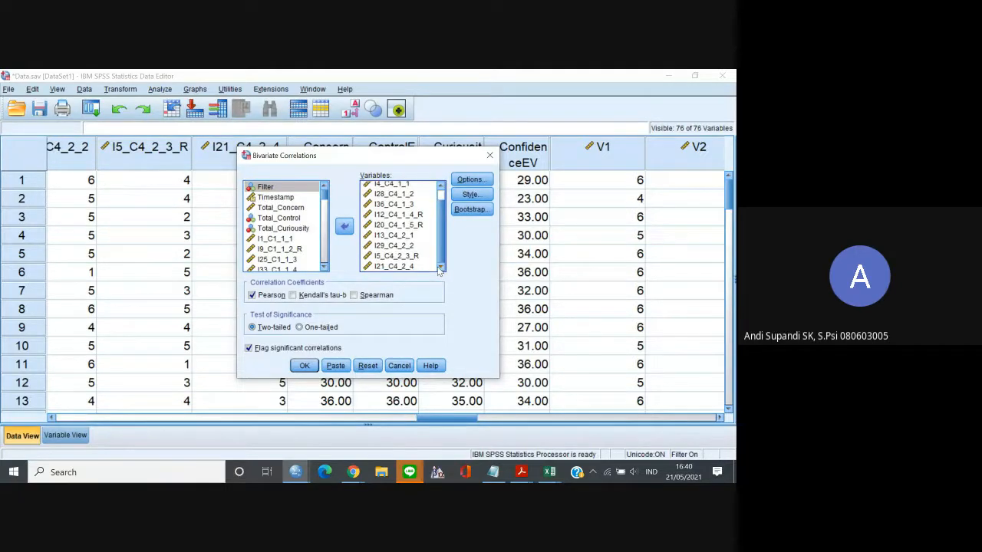
left_click(415, 268, "shift")
left_click(344, 226)
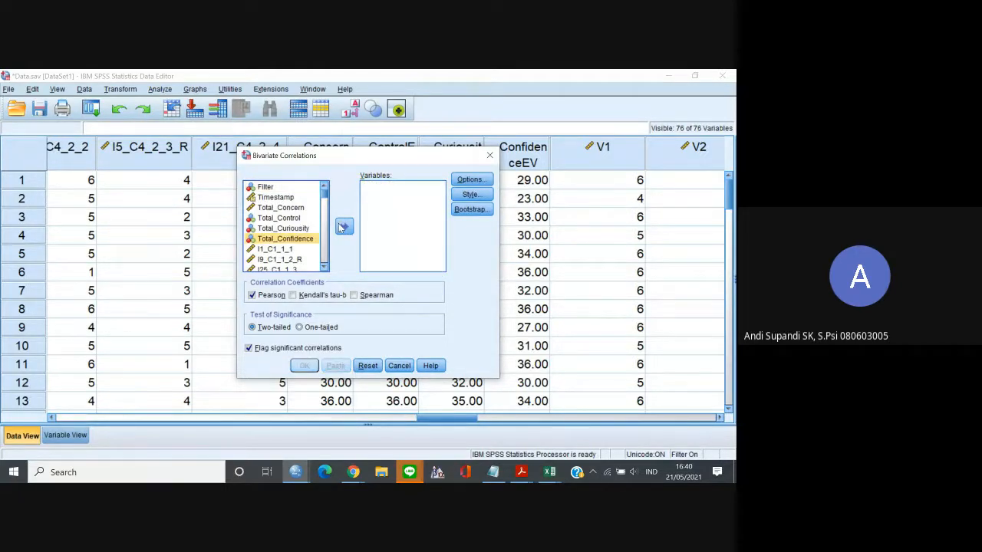
left_click(324, 265)
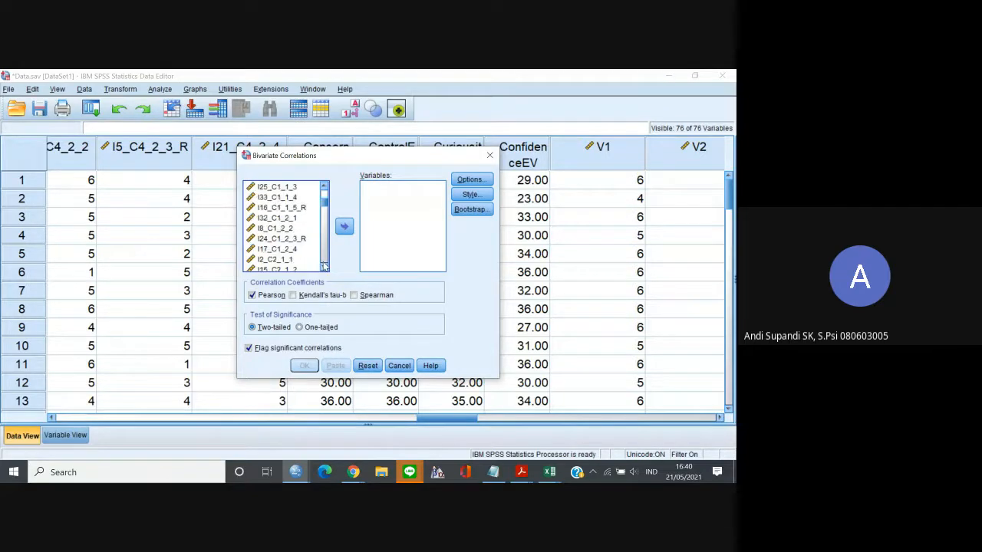
left_click(323, 188)
left_click(324, 189)
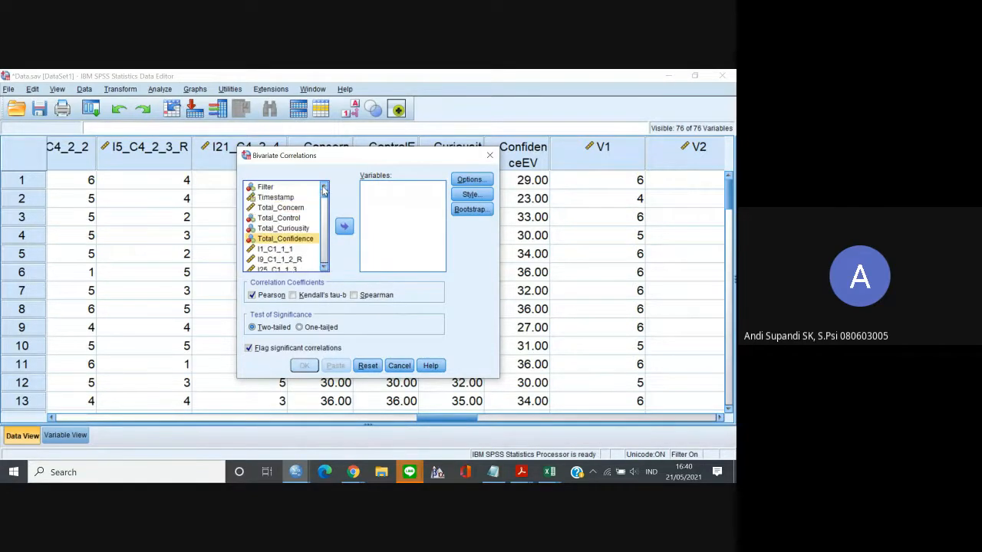
left_click(284, 249)
left_click(324, 268)
left_click(324, 269)
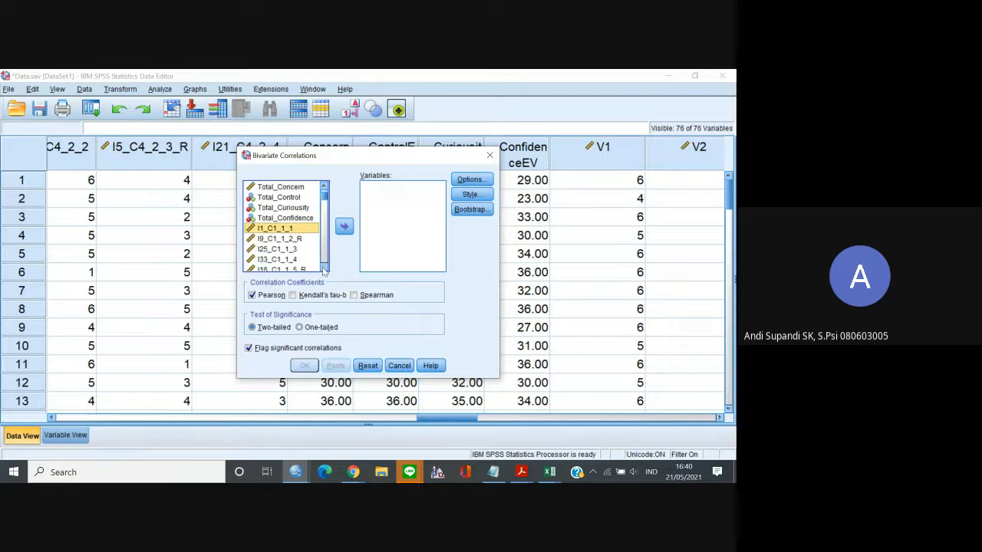
left_click(324, 268)
left_click(323, 269)
left_click(323, 269)
left_click(324, 268)
left_click(324, 269)
left_click(324, 269)
left_click(323, 268)
left_click(324, 268)
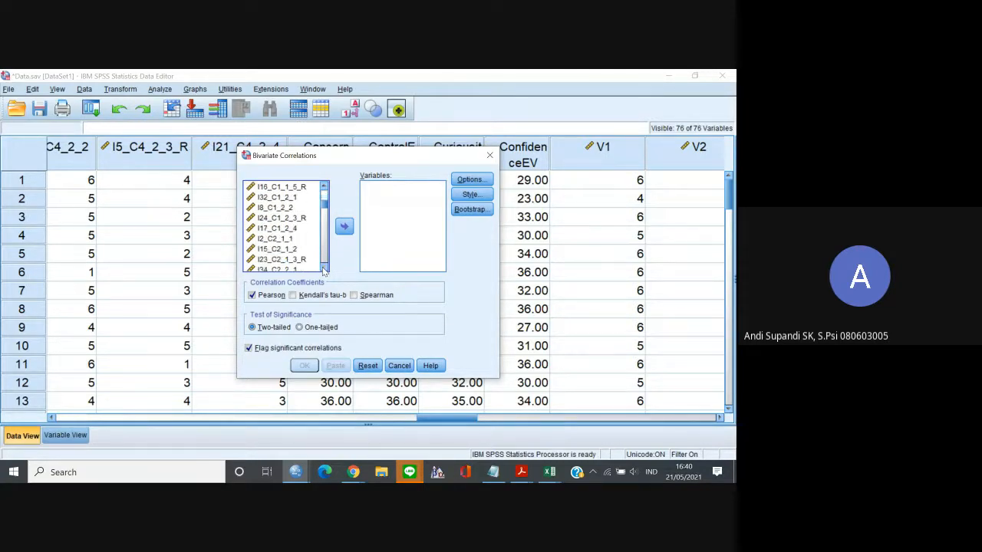
left_click(283, 229, "shift")
left_click(344, 227)
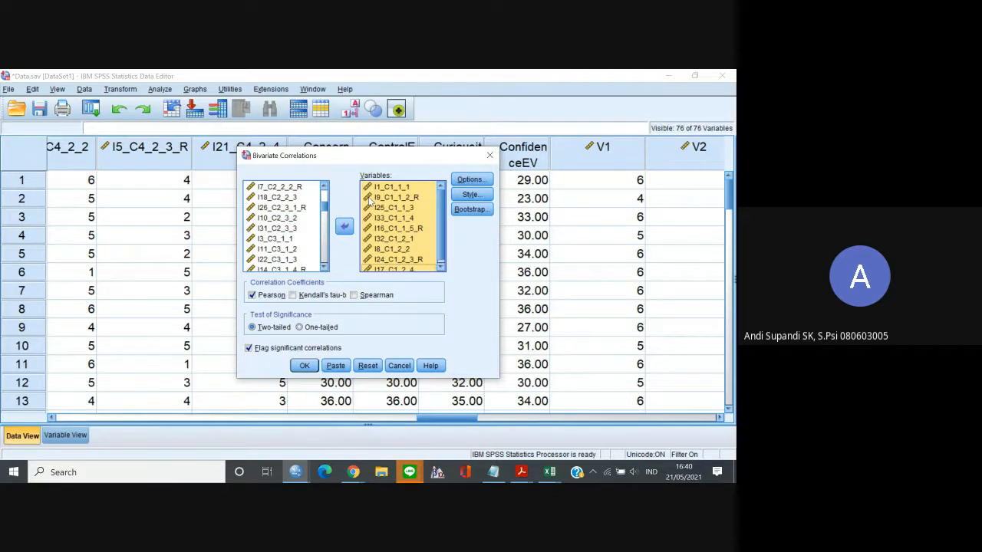
left_click(344, 226)
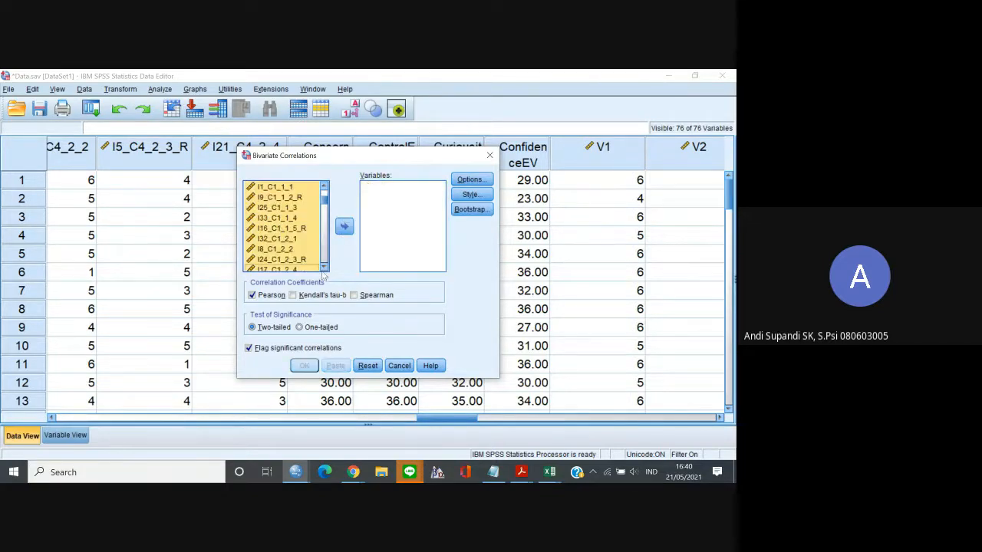
Add ConcernEV as the first variable of the bivariate correlation.
scroll(323, 267, "down", 7)
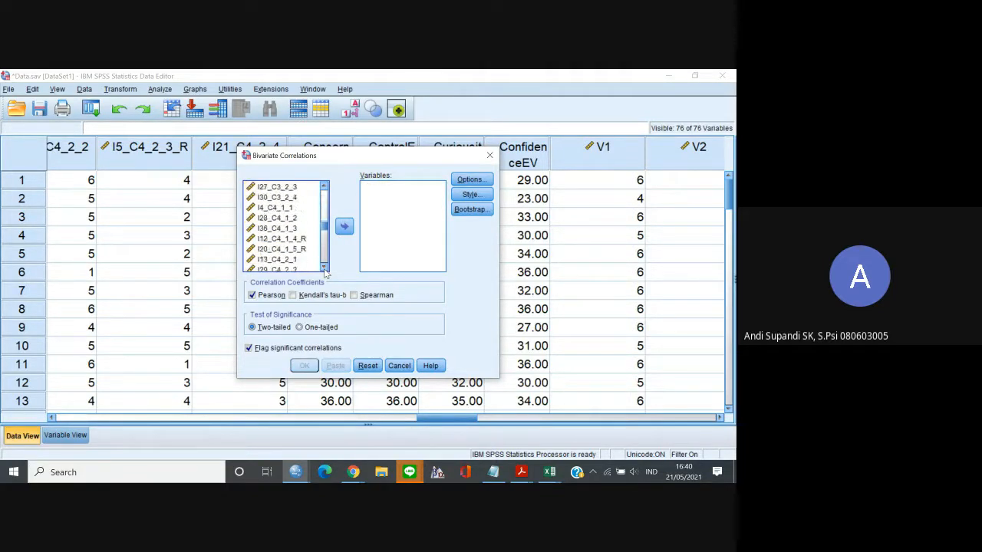
scroll(324, 267, "down", 3)
left_click(281, 209)
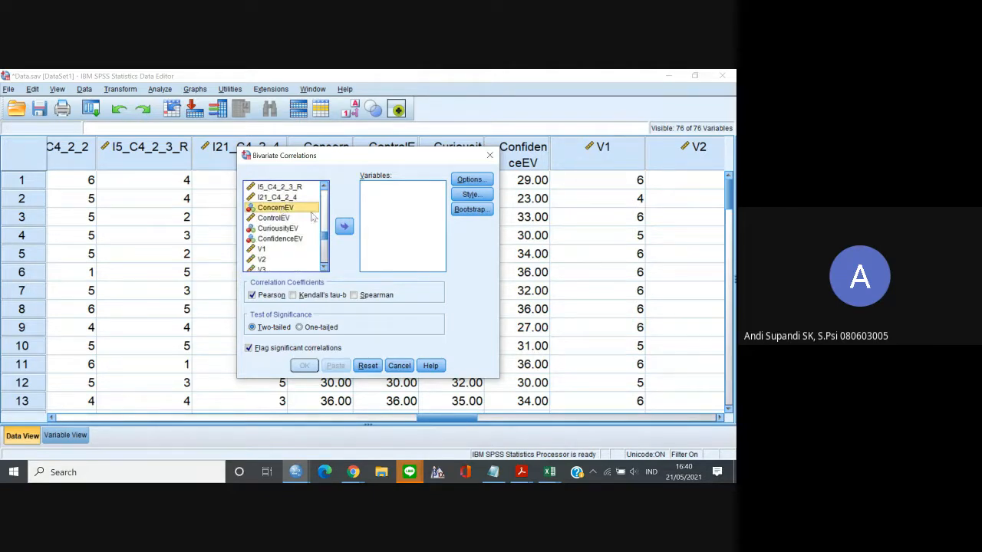
left_click(345, 227)
Add the nine C1 items from I1_C1_1_1 to I17_C1_2_4 after ConcernEV and run the bivariate correlation.
left_click(323, 189)
scroll(324, 191, "up", 8)
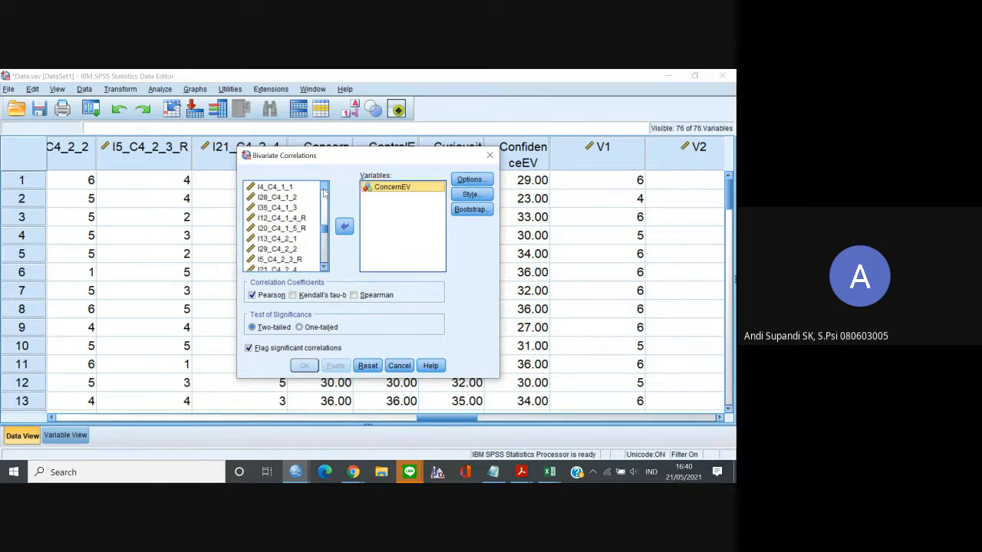
scroll(324, 192, "up", 5)
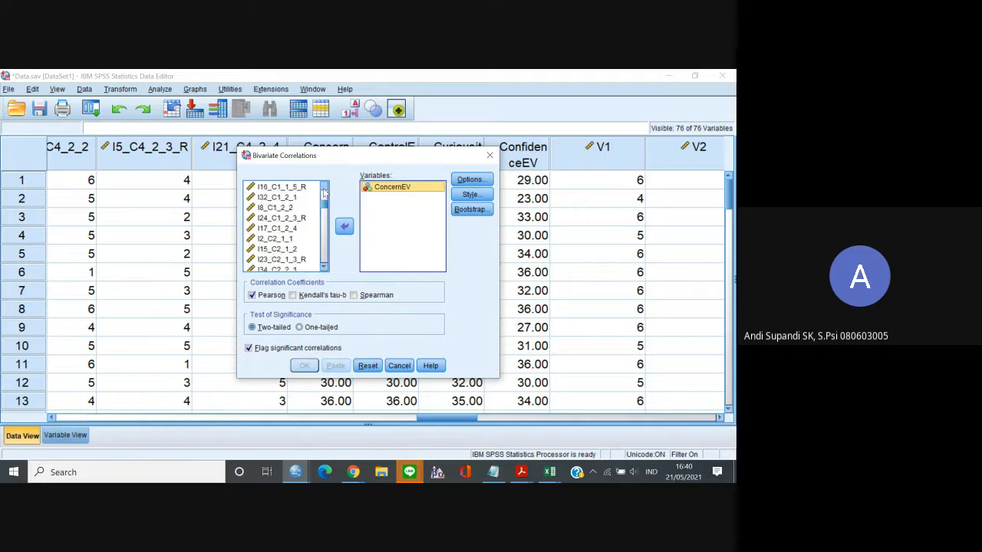
left_click(295, 227)
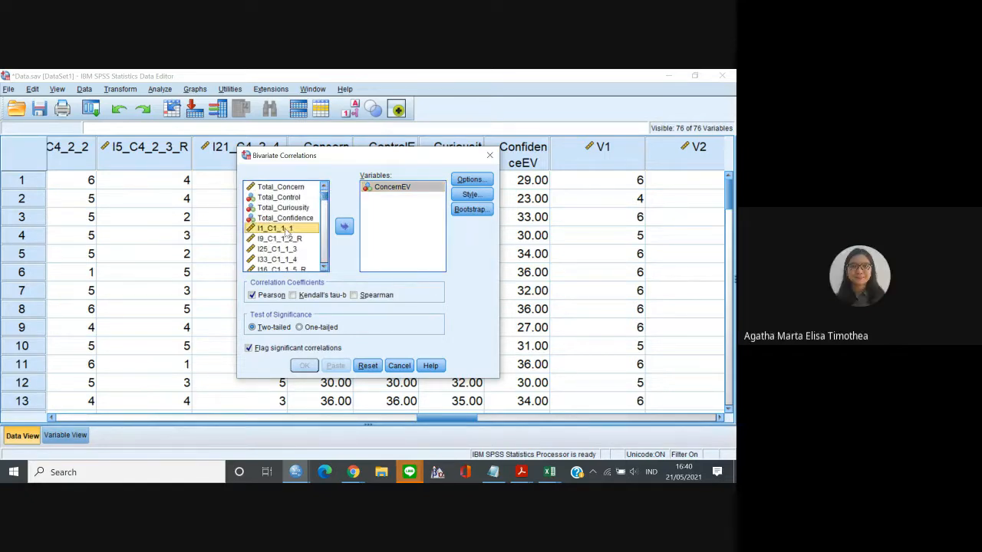
left_click(324, 267)
left_click(323, 267)
left_click(323, 268)
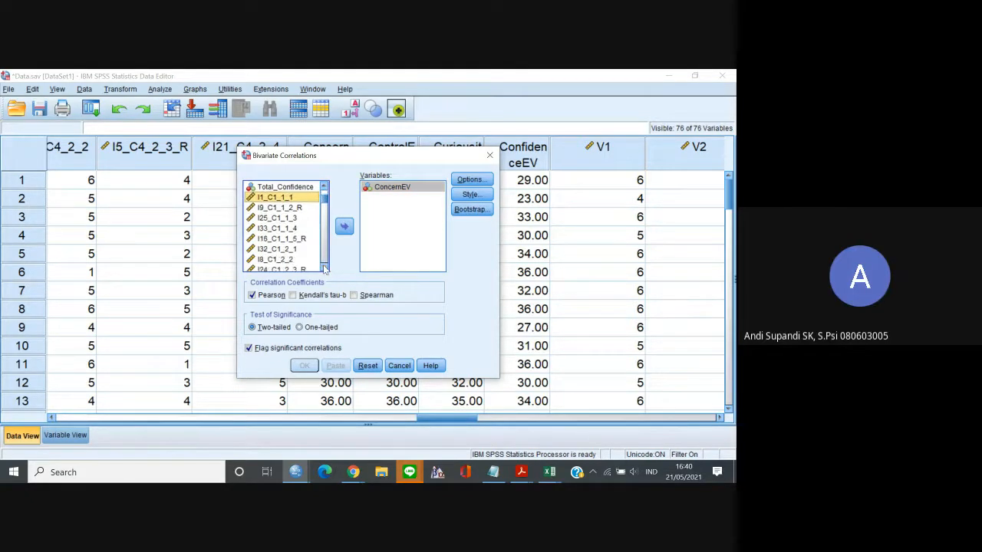
left_click(324, 268)
left_click(324, 268)
left_click(324, 268)
left_click(324, 268)
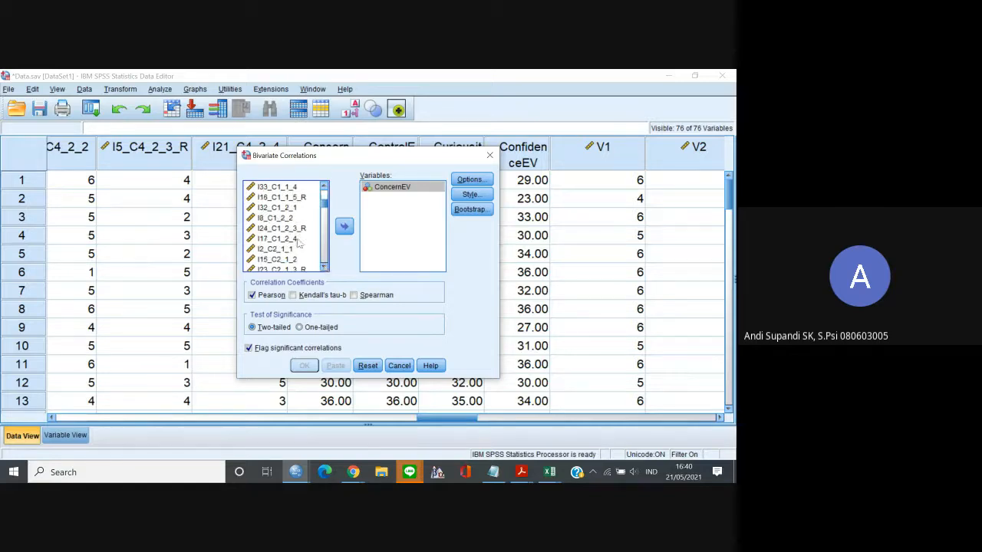
left_click(295, 240, "shift")
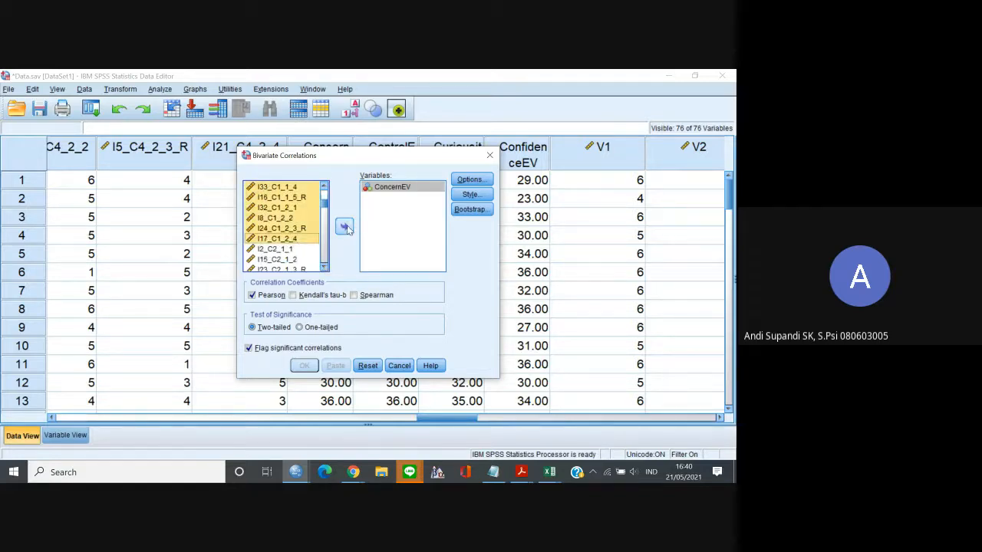
left_click(344, 227)
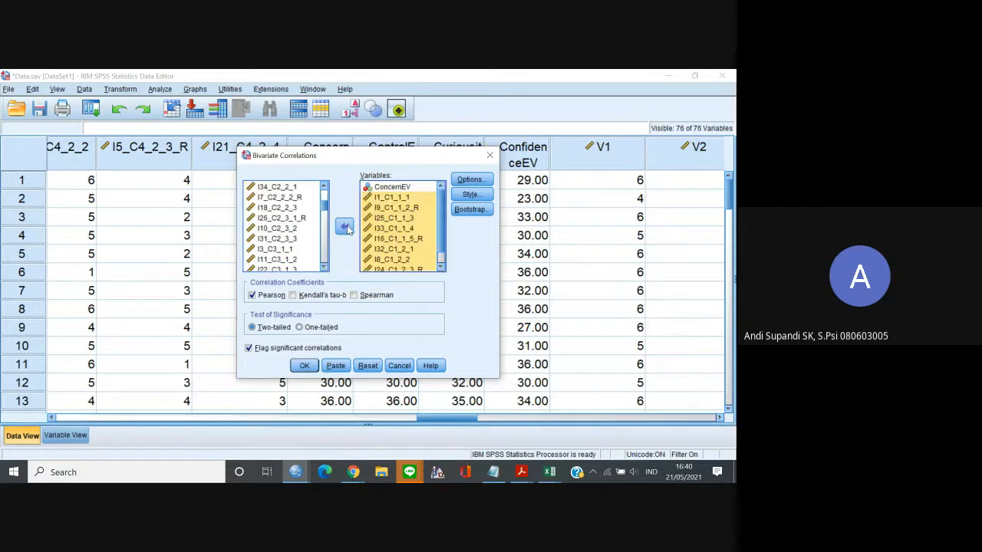
left_click(305, 366)
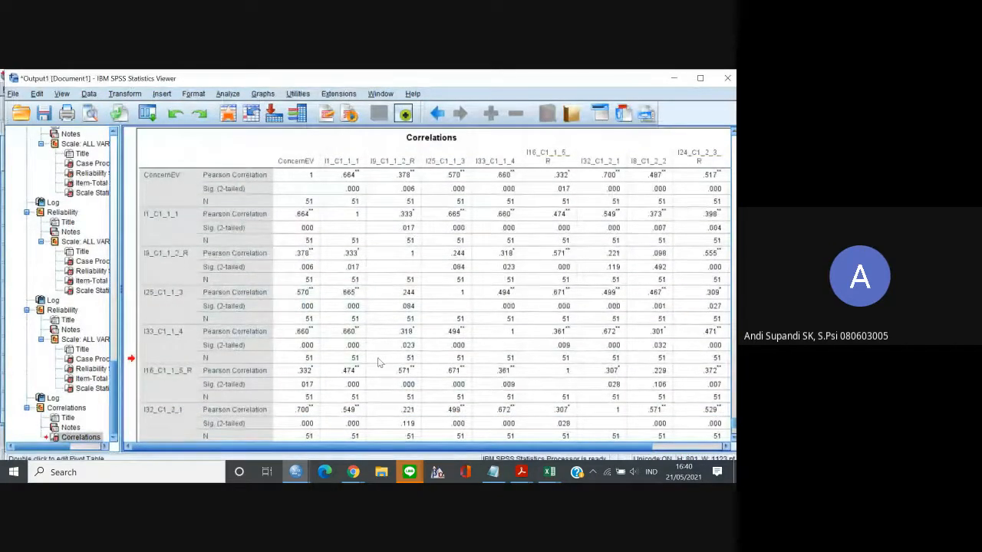
Switch to the survey responses workbook in Excel and paste the Correlations table at A1 of a new sheet.
left_click(551, 470)
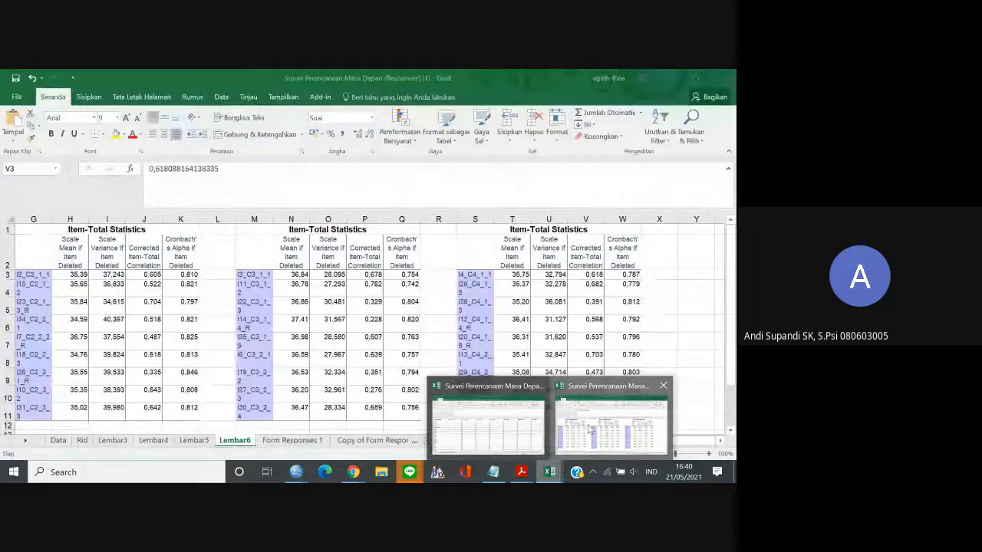
left_click(589, 430)
left_click(427, 441)
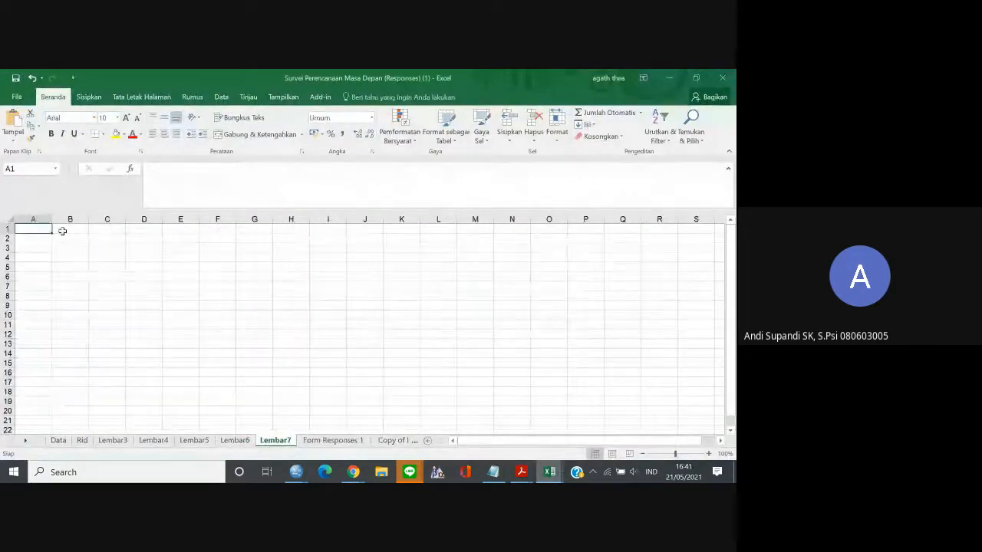
key("ctrl+v")
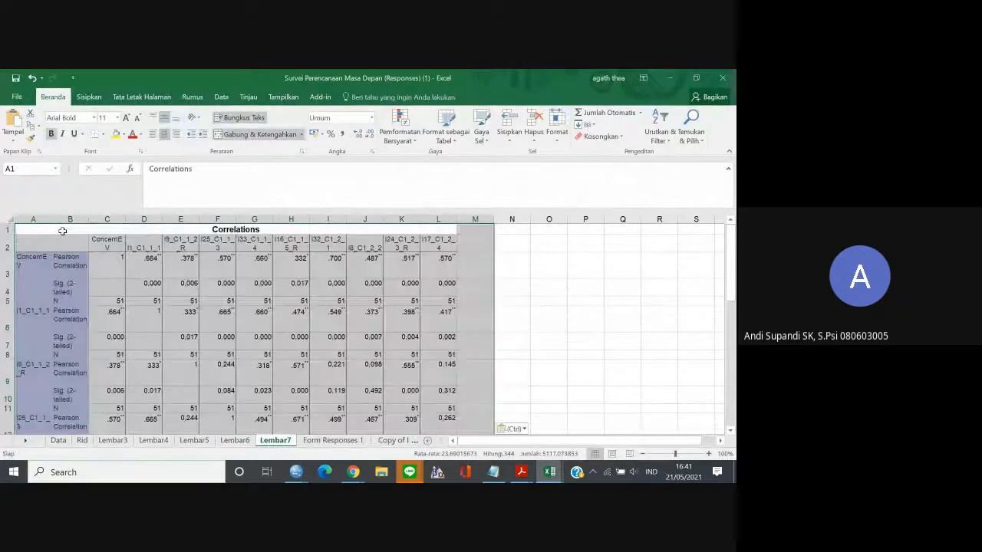
Copy the ConcernEV Pearson correlations in D3:L3 and paste them transposed into column N starting at N3.
left_click(206, 301)
left_click_drag(154, 266, 434, 260)
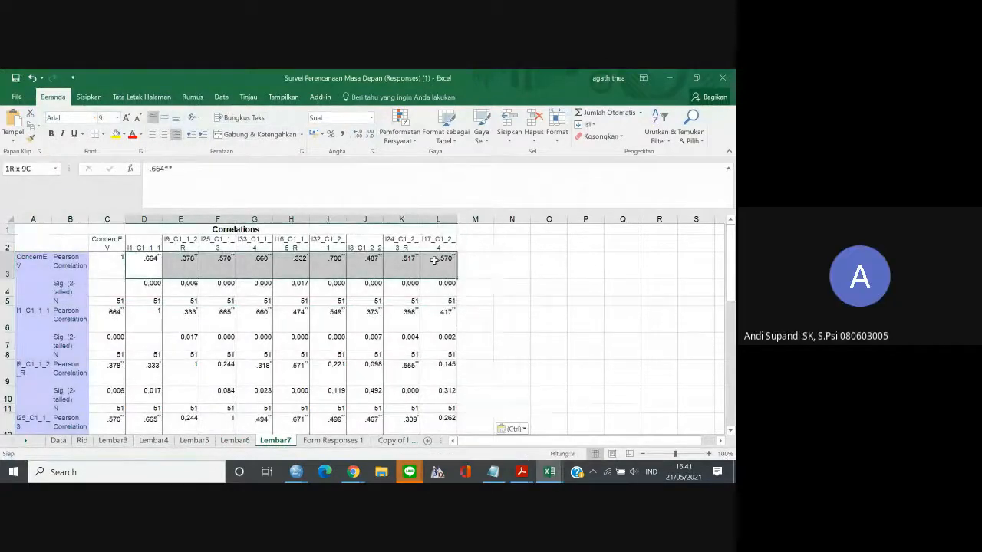
key("ctrl+c")
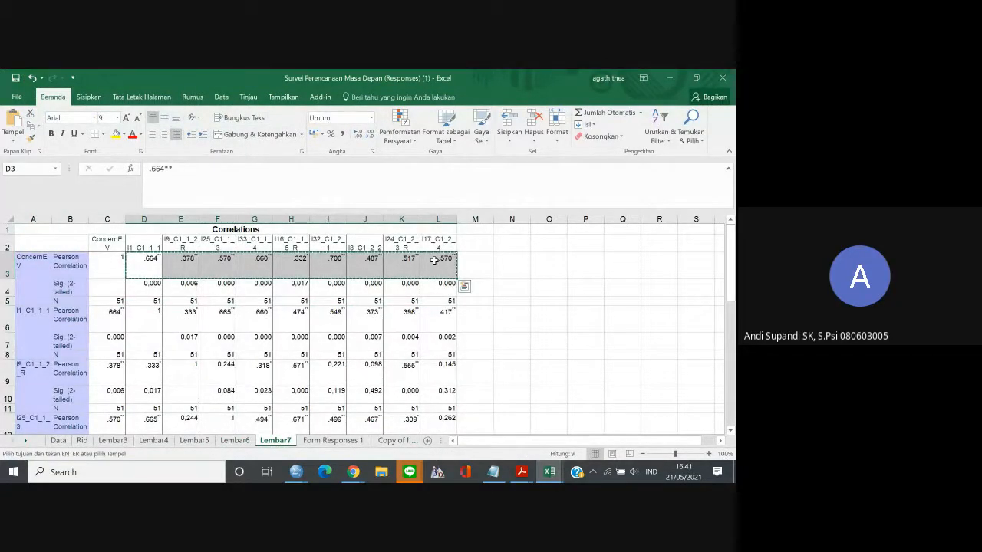
left_click(518, 263)
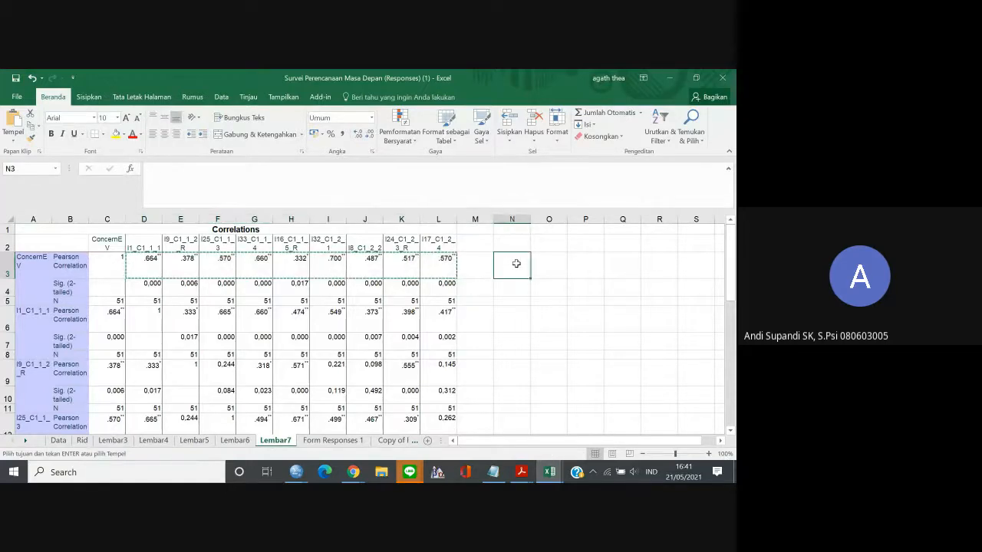
right_click(518, 263)
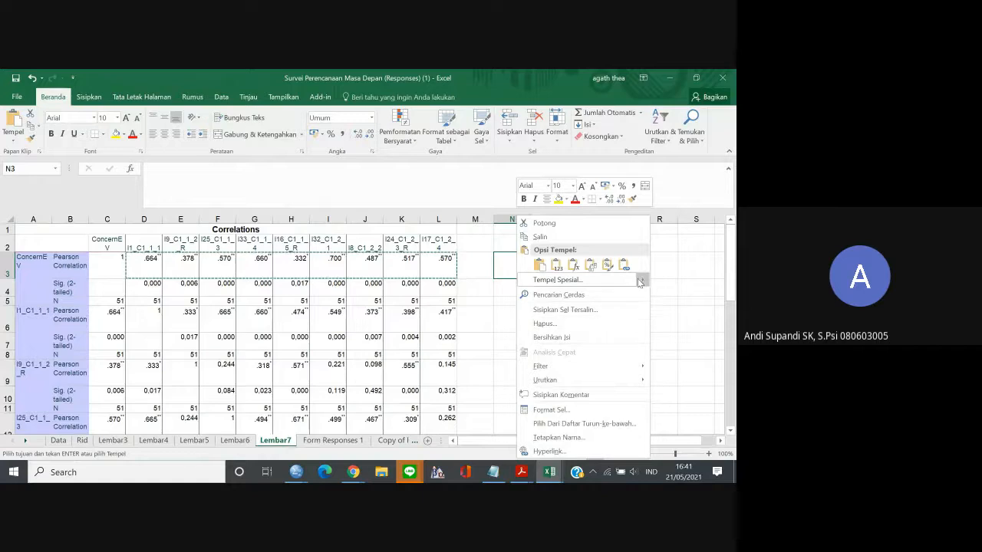
mouse_move(636, 280)
left_click(693, 312)
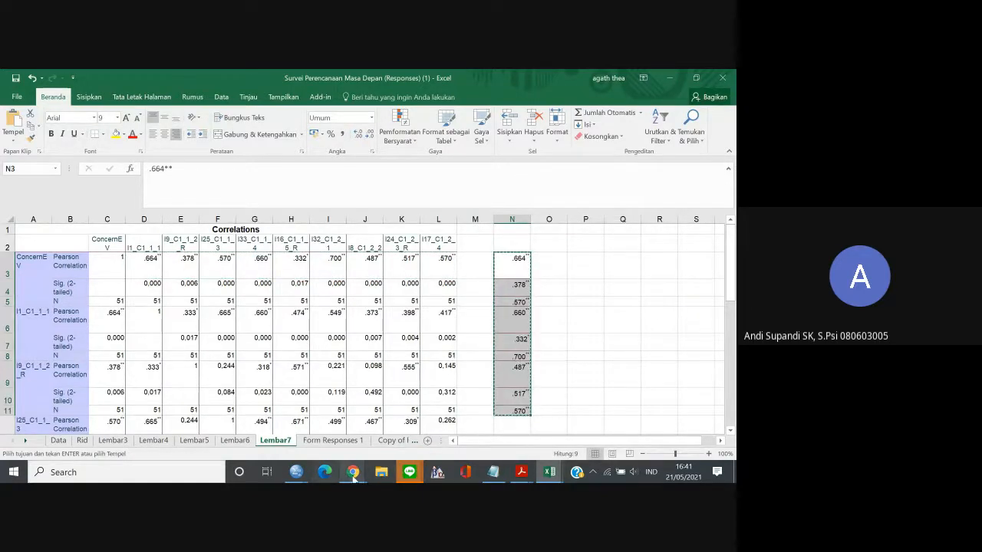
Switch to the Indikator dan Item Adaptabilitas Karier sheet in Chrome and paste the transposed correlations into the ric column from E2.
mouse_move(356, 472)
left_click(315, 447)
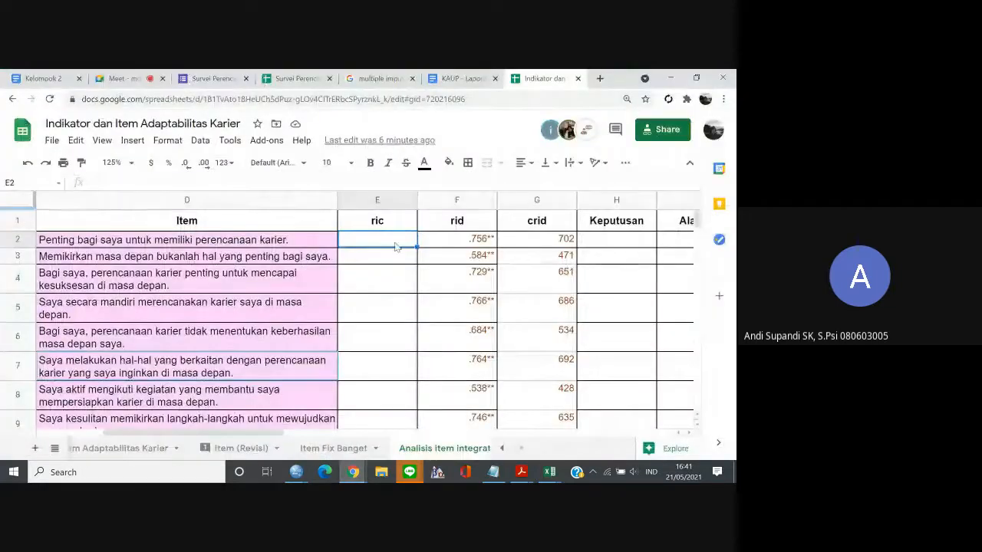
key("ctrl+v")
key("Down")
key("Down")
key("Down")
key("Down")
key("Down")
key("Down")
key("Down")
key("Down")
key("Down")
key("Down")
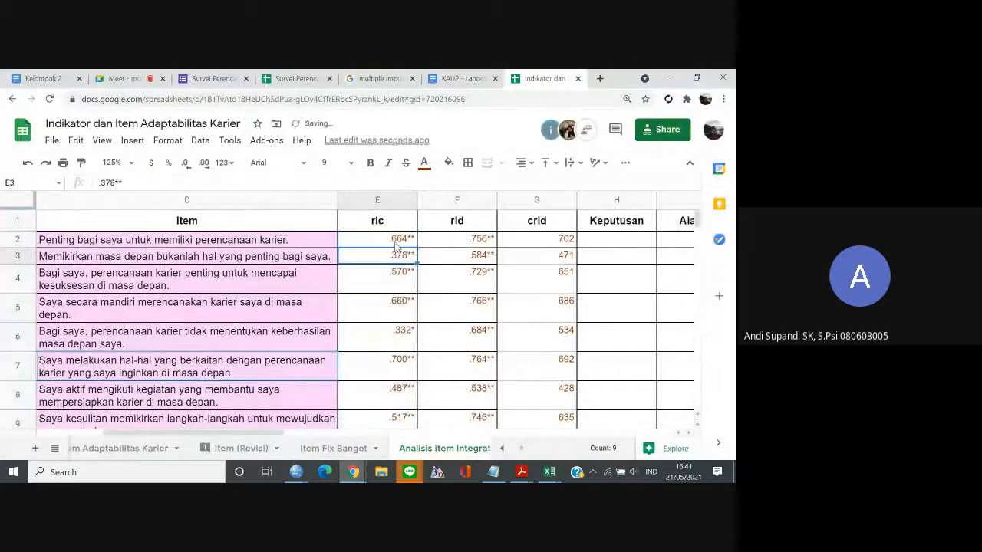
key("Up")
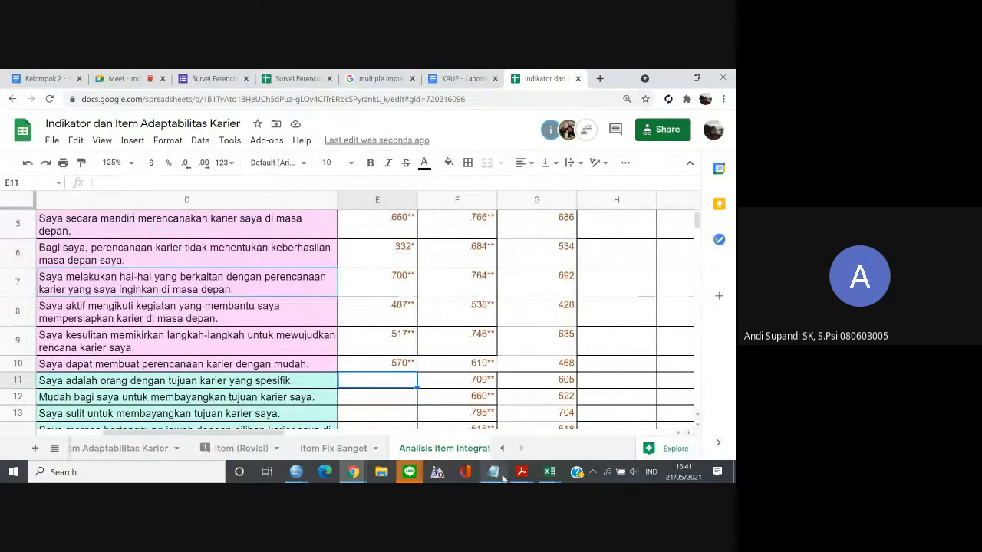
Switch back to the Data.sav data editor in SPSS.
mouse_move(348, 476)
mouse_move(296, 471)
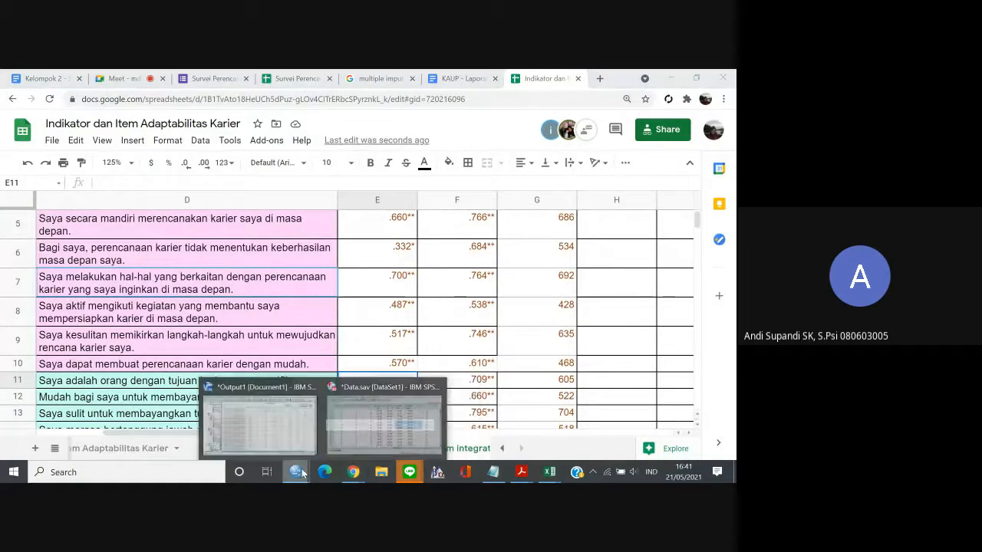
left_click(247, 422)
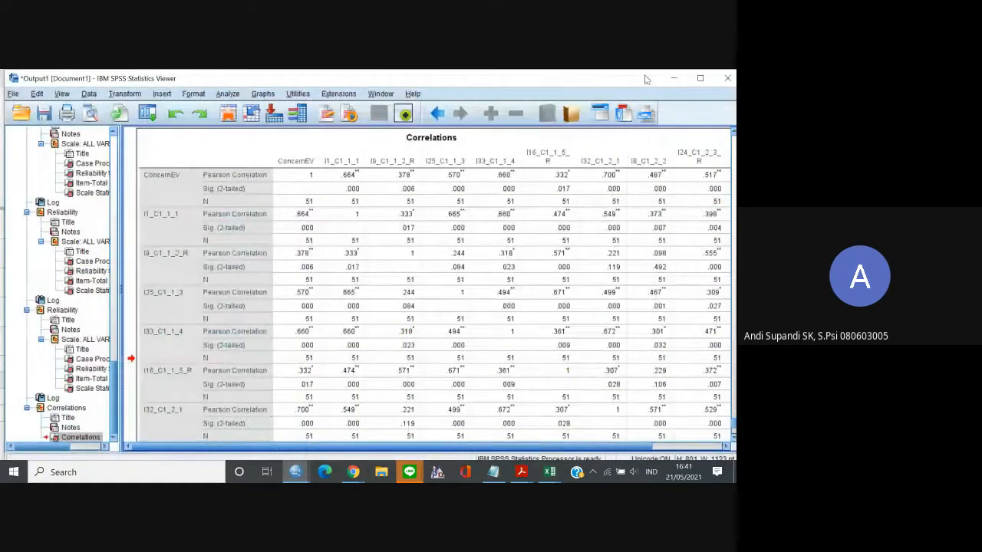
mouse_move(295, 471)
left_click(332, 442)
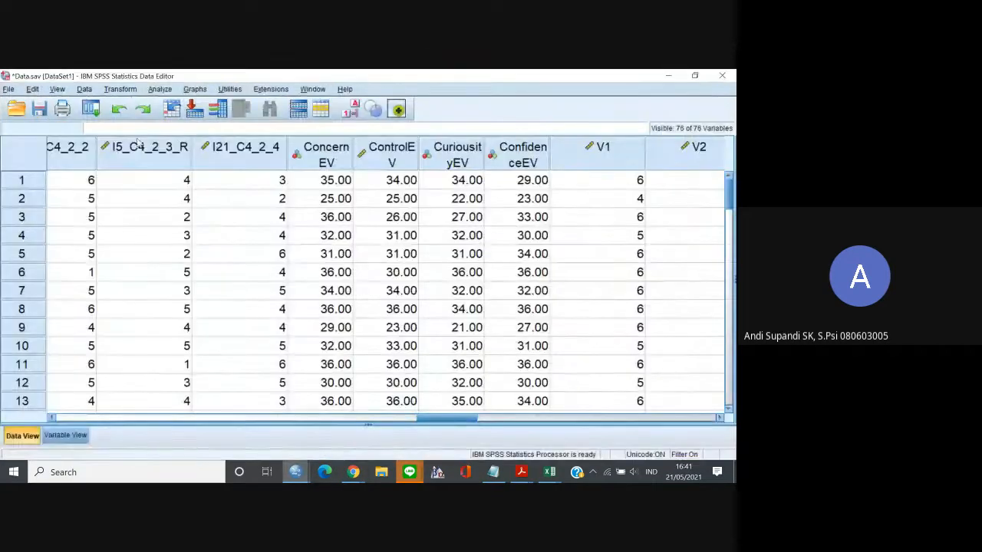
left_click(156, 90)
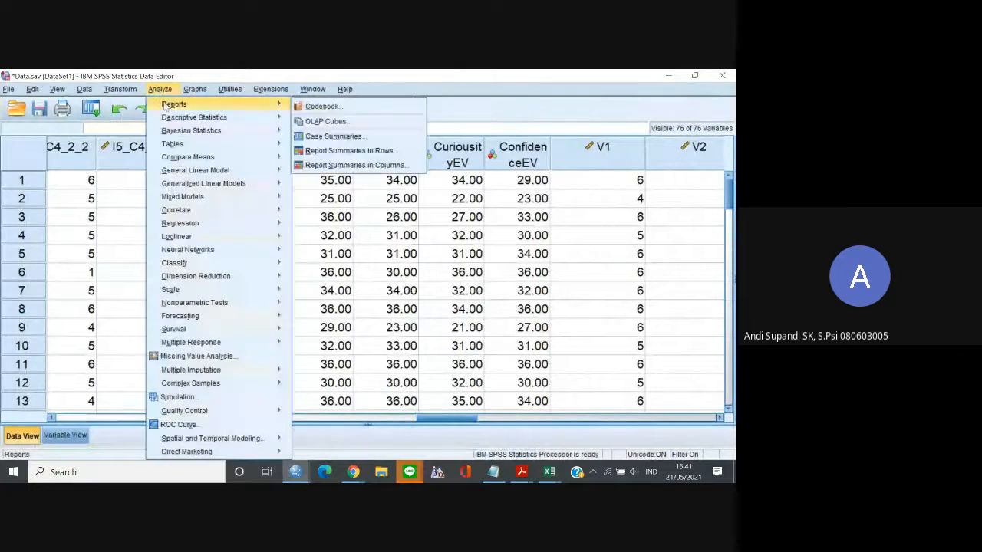
mouse_move(85, 89)
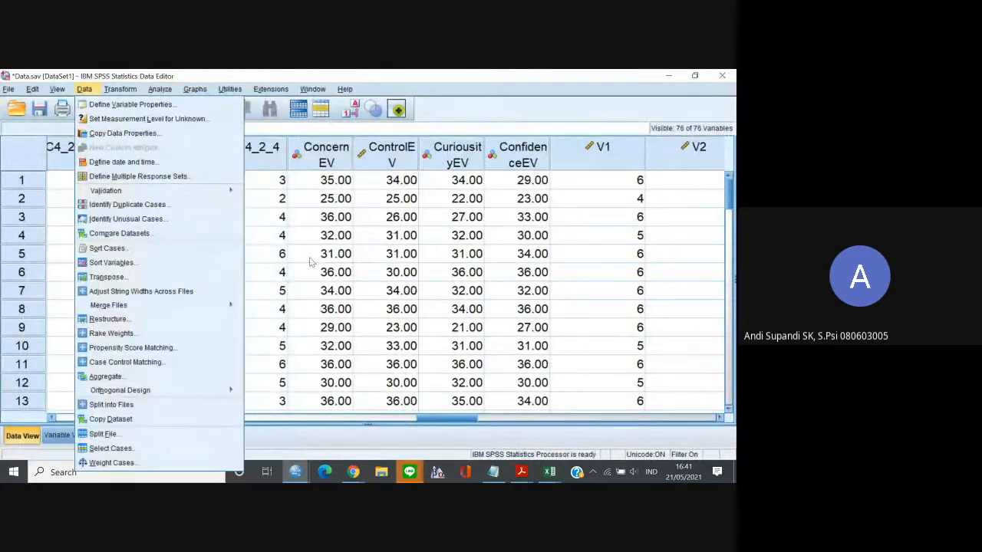
left_click(310, 259)
Open Bivariate Correlations and remove ConcernEV and all the C1 items from the analysis variables.
left_click(91, 109)
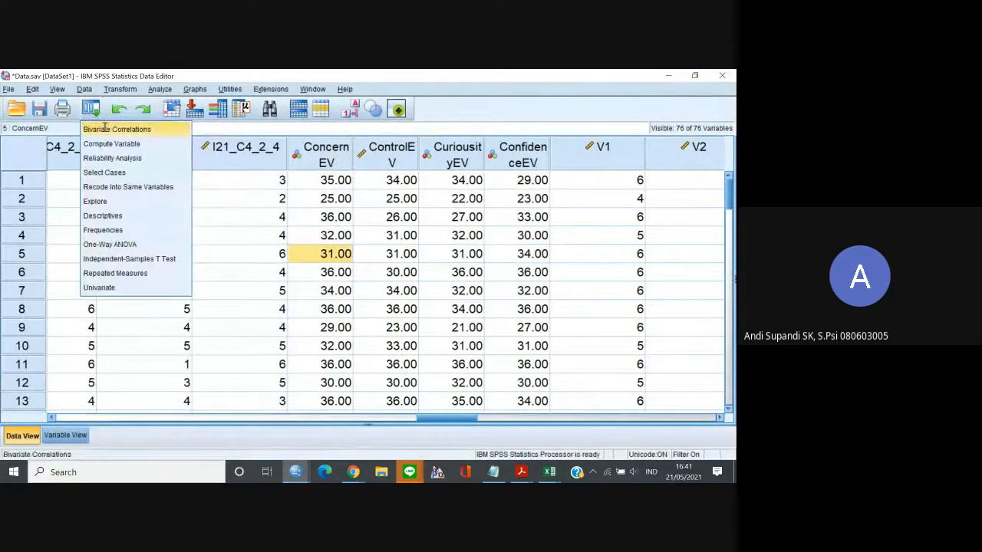
left_click(115, 127)
left_click(377, 189)
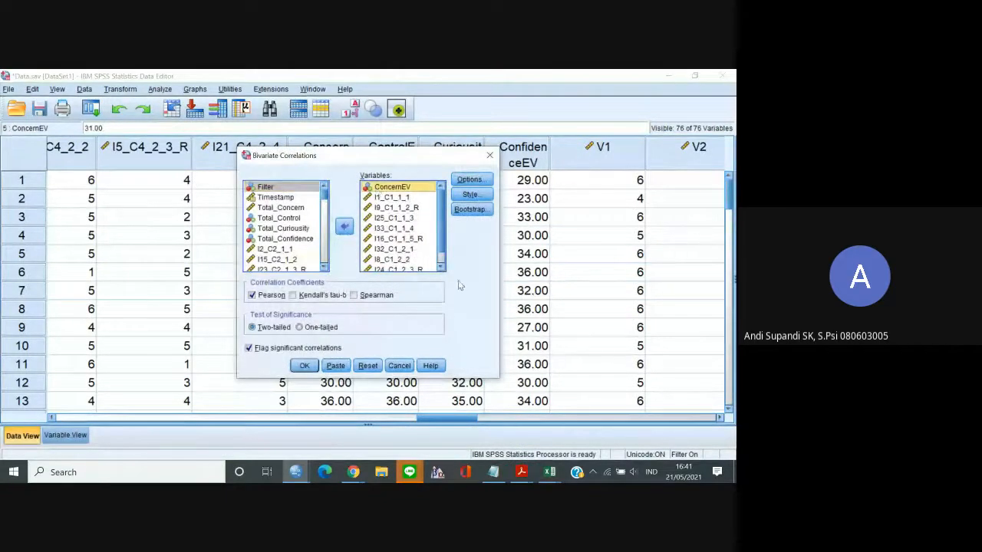
left_click(440, 267)
left_click(413, 267, "shift")
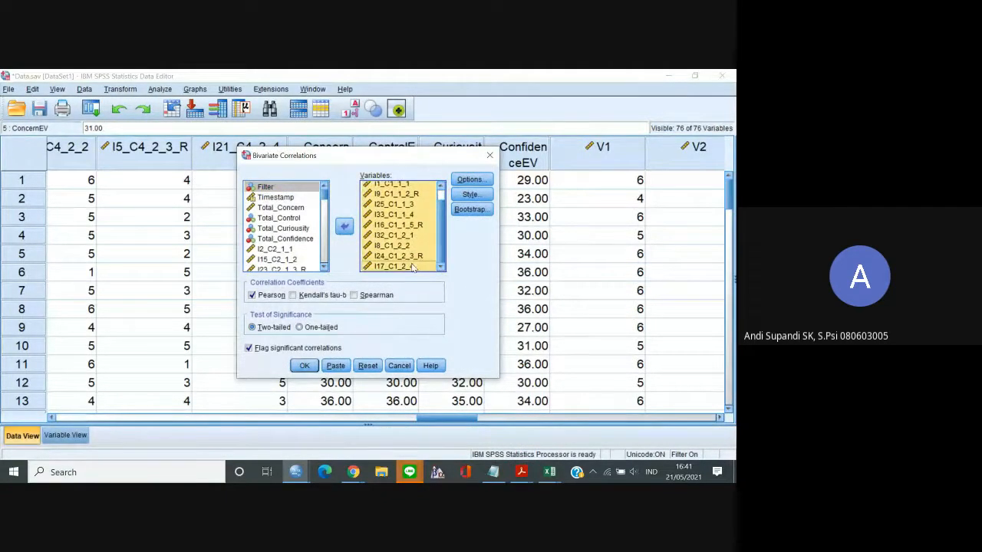
left_click(344, 227)
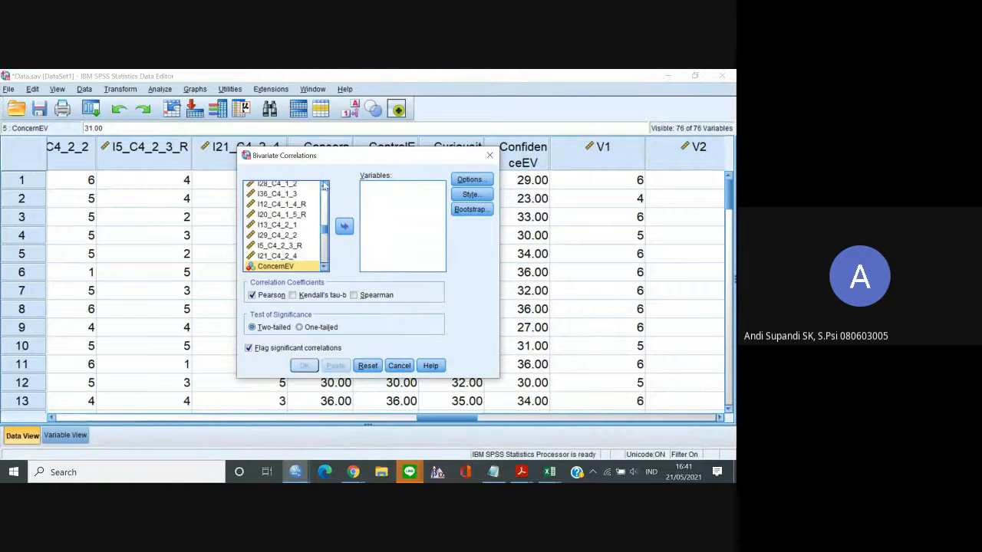
Add the nine C2 items from I2_C2_1_1 to I31_C2_3_3 to the bivariate correlation variables.
left_click_drag(324, 185, 323, 186)
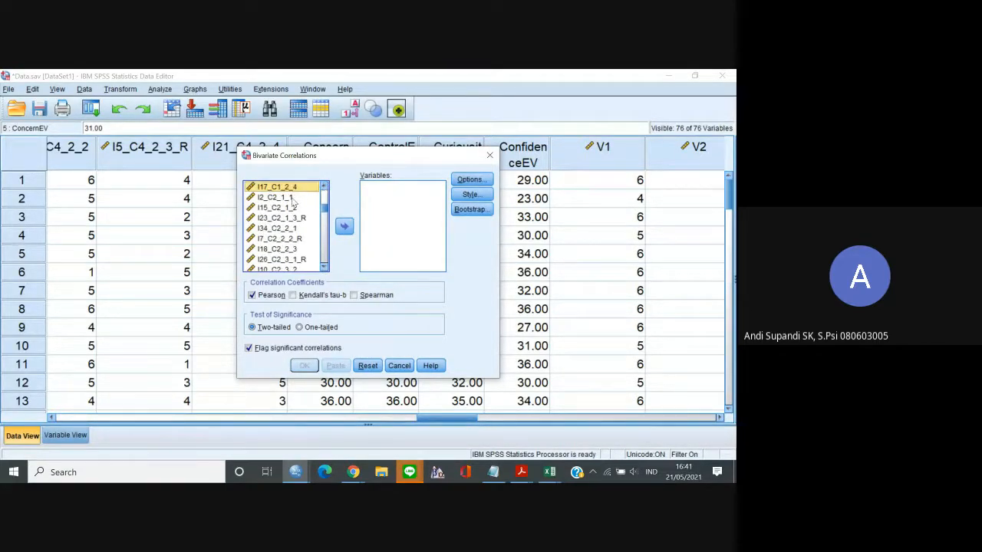
left_click(292, 198)
left_click(284, 259, "shift")
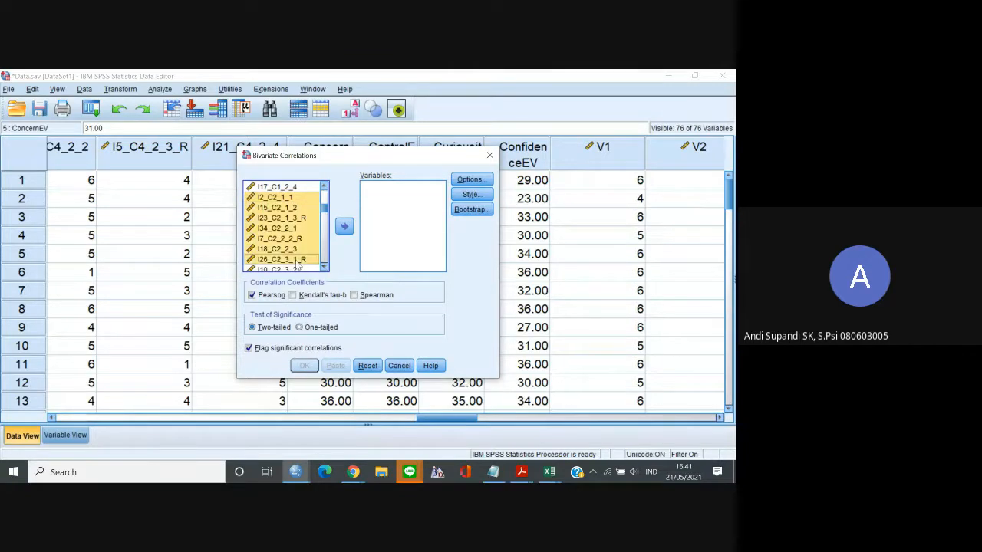
left_click(302, 270, "shift")
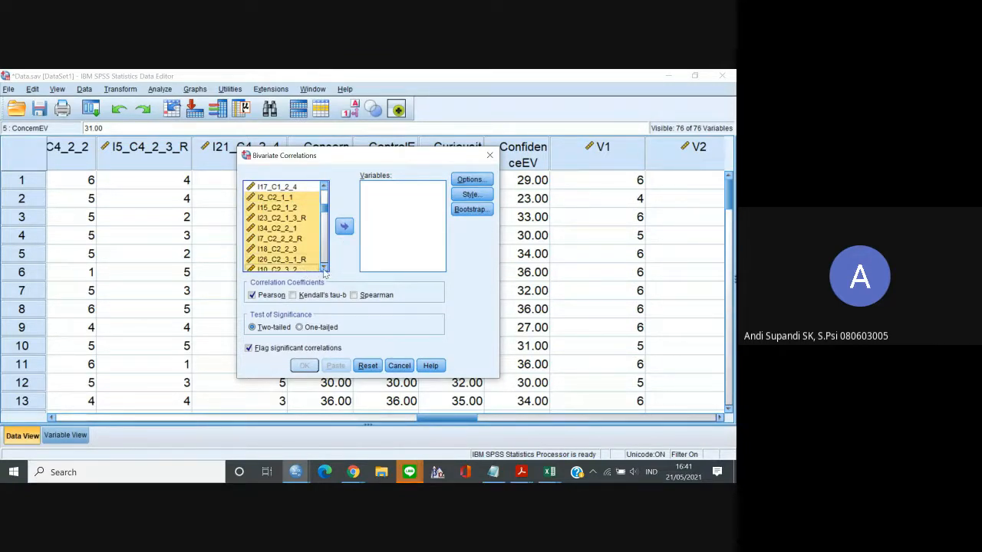
left_click(323, 269)
left_click(323, 268)
left_click(324, 268)
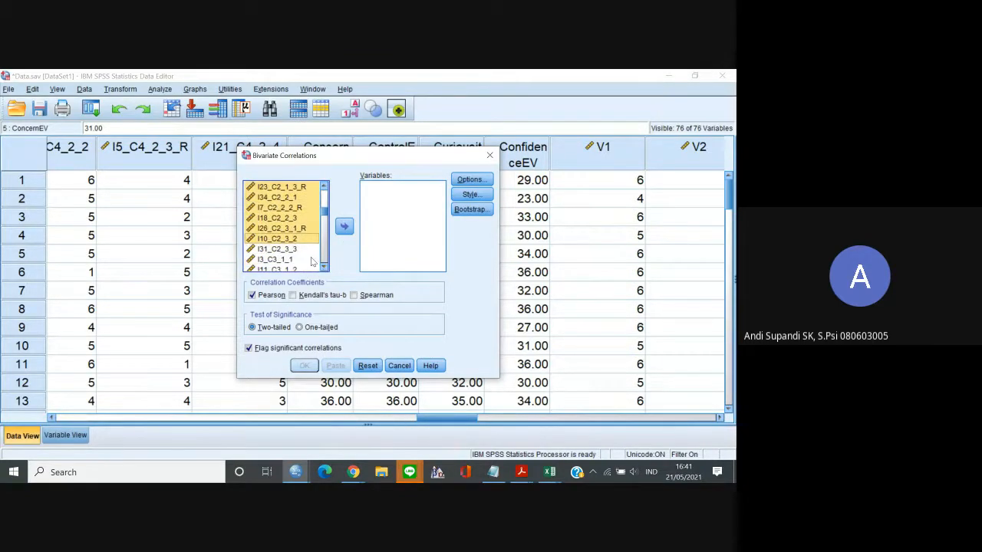
left_click(343, 226)
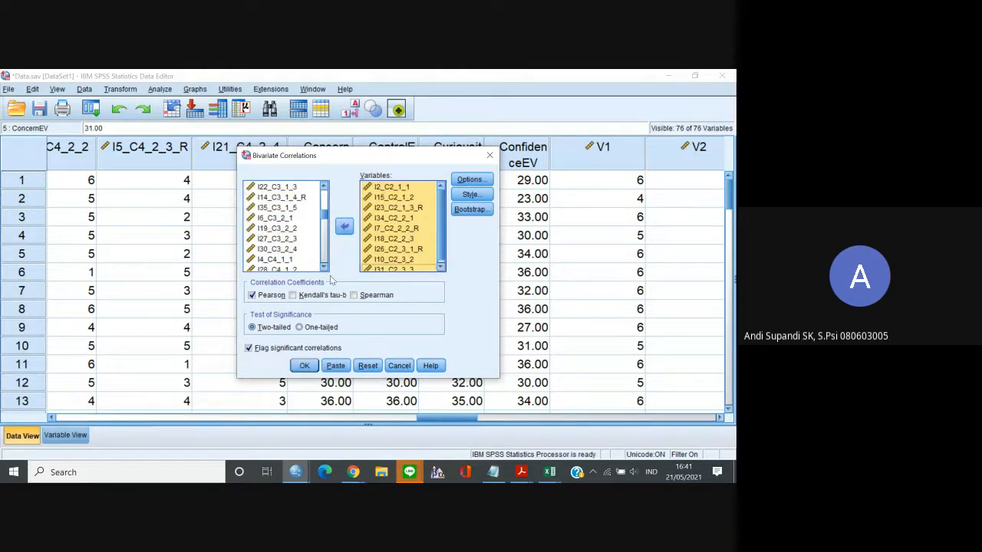
Add ControlEV as the last variable of the bivariate correlation, below the C2 items.
left_click(324, 268)
left_click_drag(324, 268, 324, 267)
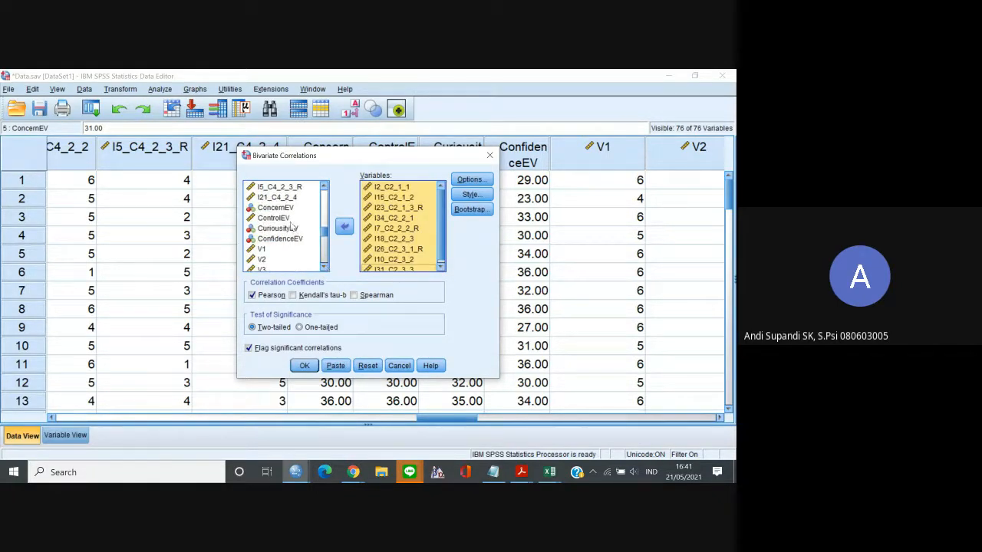
left_click(273, 218)
left_click(343, 227)
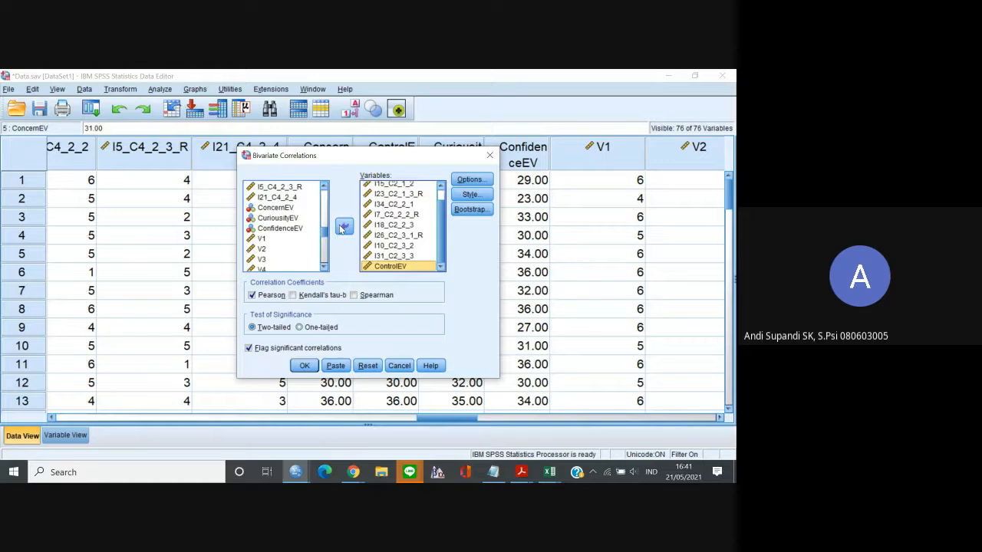
Run the bivariate correlation of the C2 items with ControlEV and copy the resulting Correlations table.
left_click(305, 366)
scroll(414, 264, "down", 1)
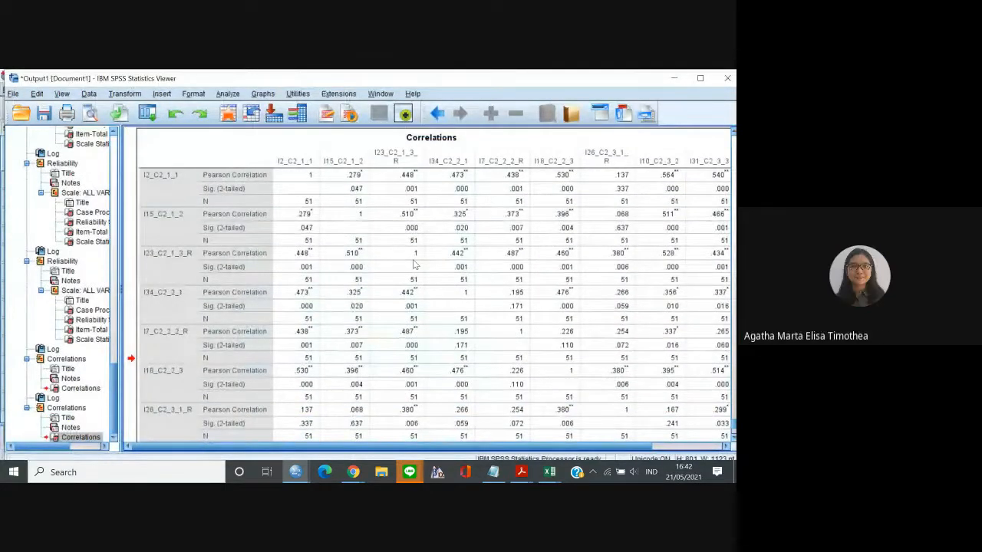
left_click(379, 324)
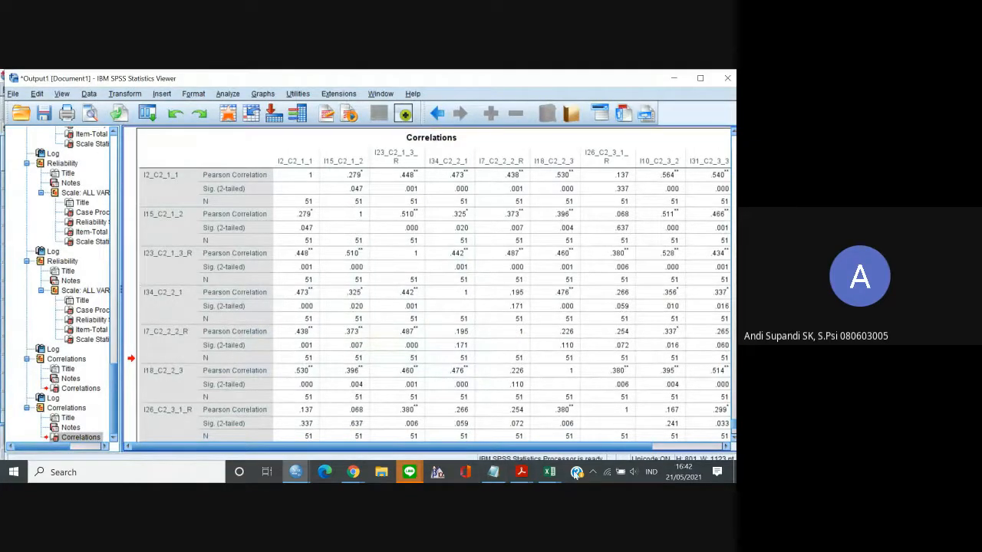
Switch to the Excel workbook Survei Perencanaan Masa Depan (Responses) (1) and paste the C2 correlation table into a new sheet.
mouse_move(552, 472)
left_click(591, 431)
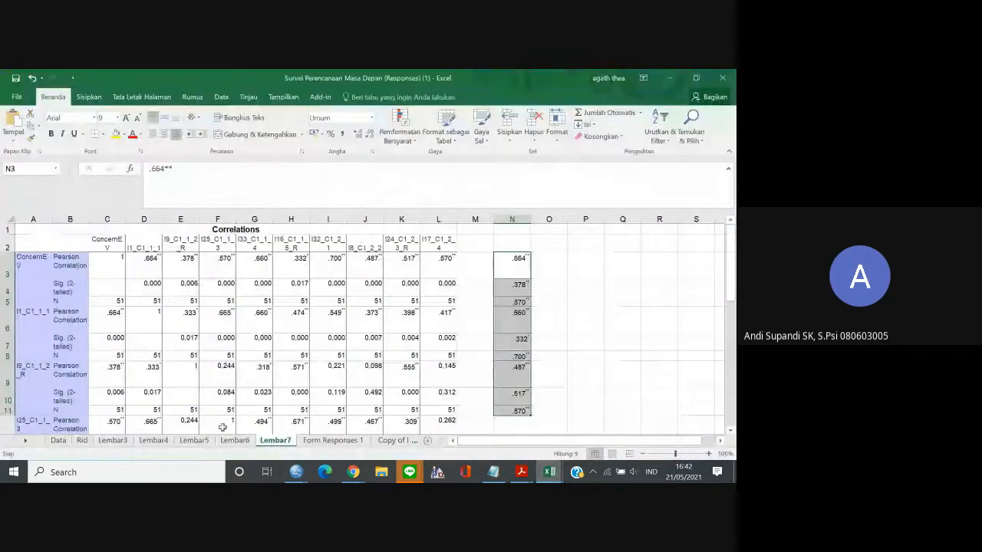
left_click(427, 442)
key("ctrl+v")
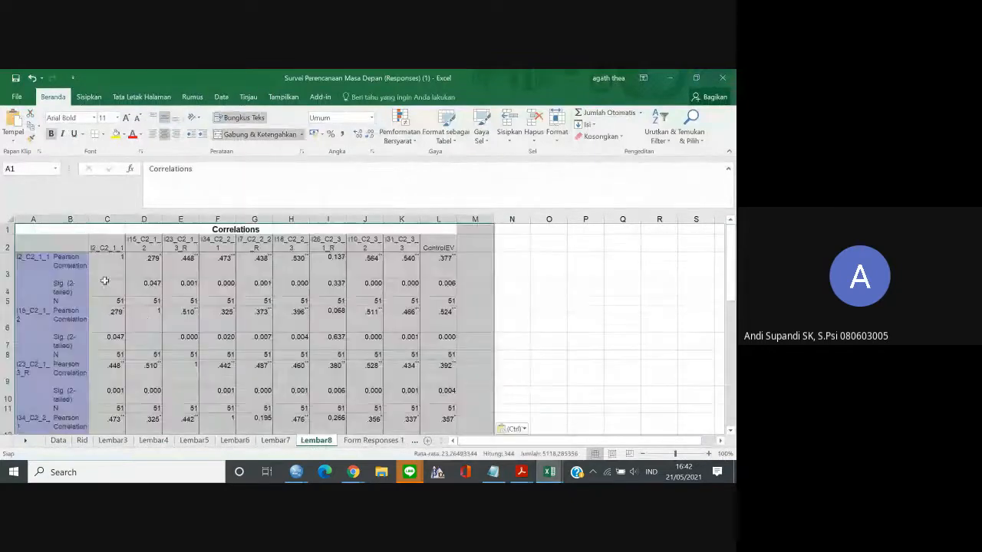
Copy the ControlEV row's Pearson correlations for the nine C2 items, cells C30 to K30.
left_click(184, 353)
key("Down")
key("Down")
key("Down")
key("Down")
key("Down")
key("Down")
key("Down")
key("Down")
key("Down")
key("Down")
key("Down")
key("Down")
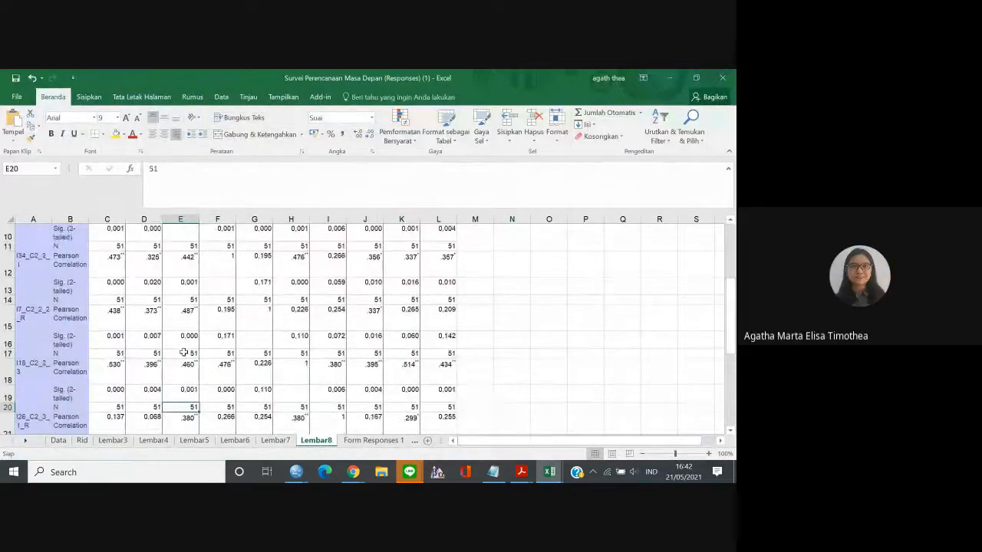
key("Down")
key("Down")
key("Down")
key("Down")
key("Down")
key("Down")
key("Down")
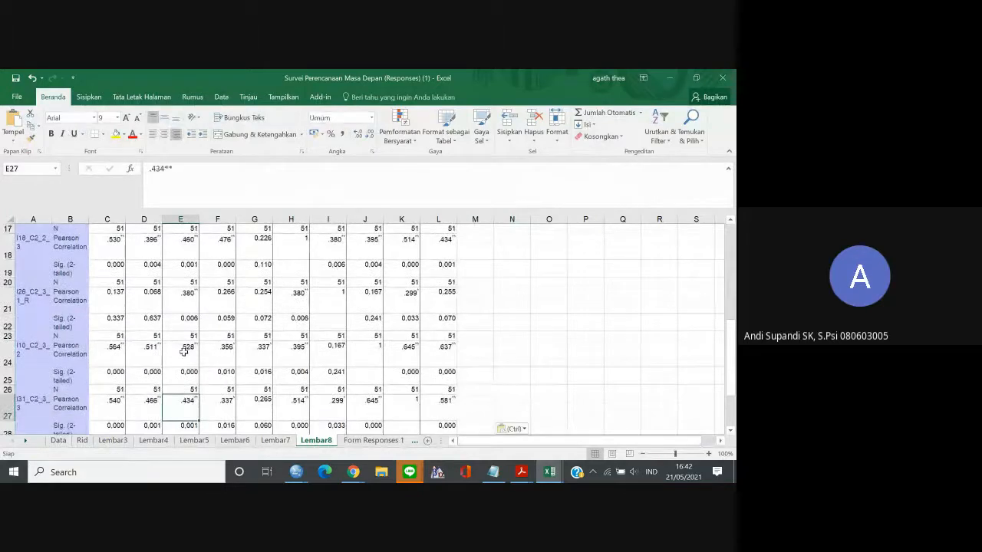
key("Down")
left_click_drag(117, 394, 191, 395)
left_click(193, 397)
key("Down")
key("Down")
key("Down")
key("Down")
key("Down")
key("Down")
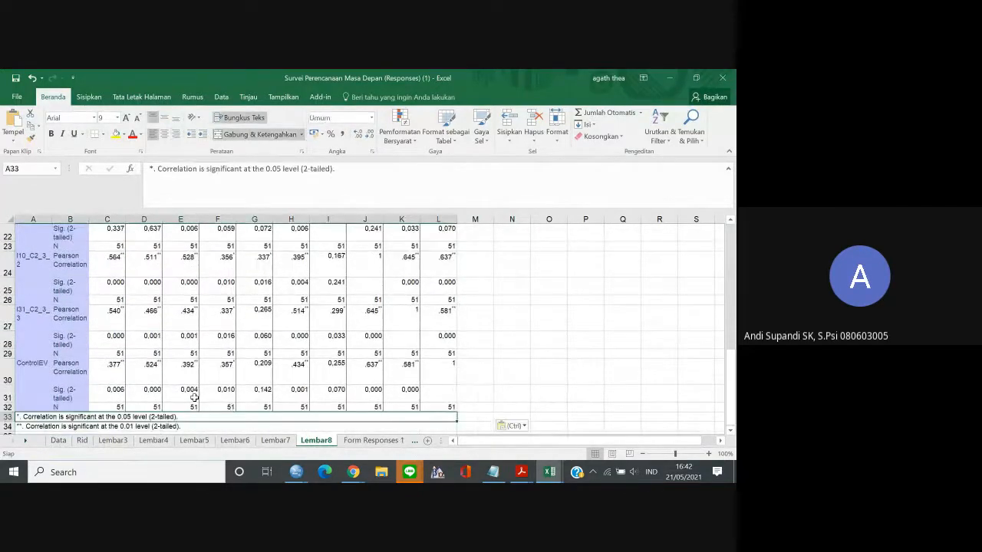
key("Up")
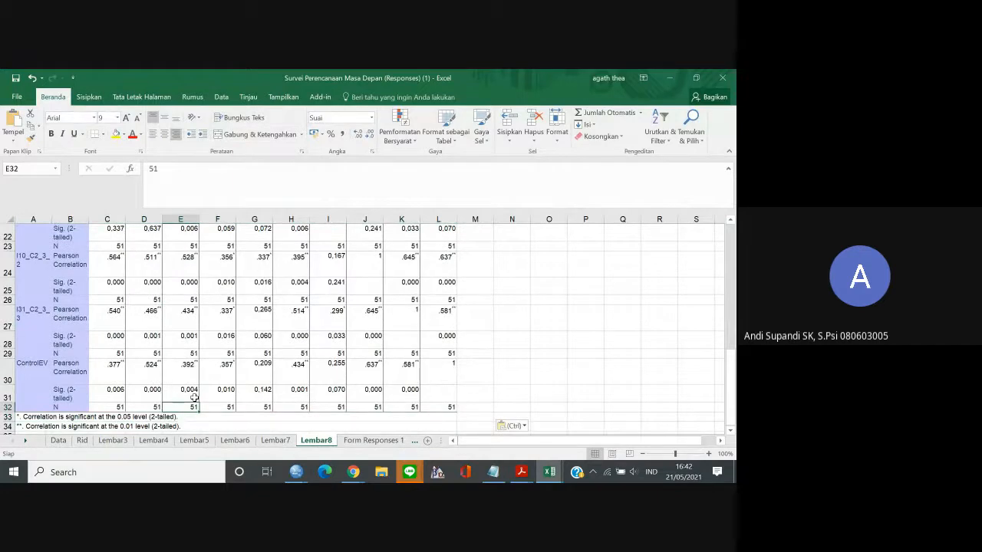
left_click_drag(104, 376, 384, 378)
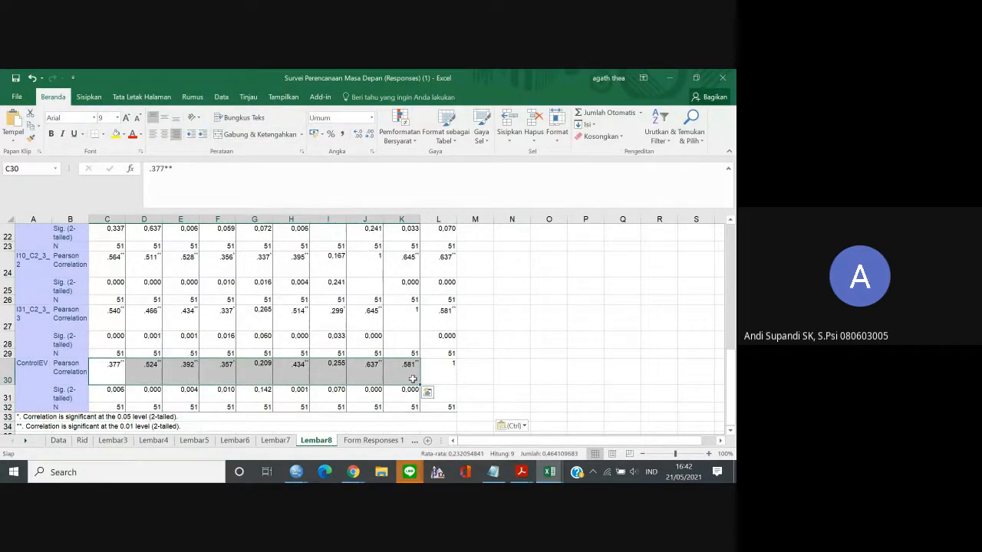
key("ctrl+c")
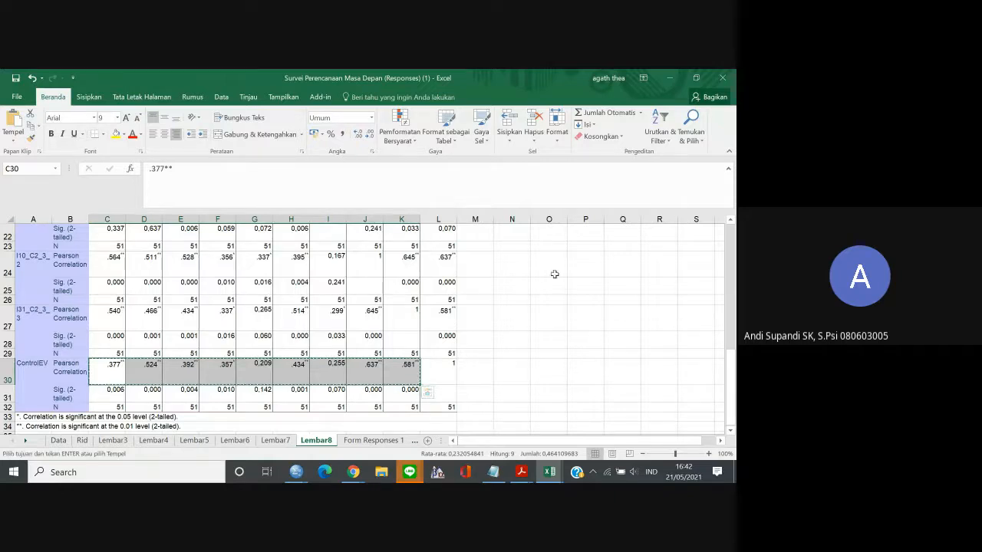
Paste the copied ControlEV correlations transposed into a column starting at cell P22.
left_click(560, 245)
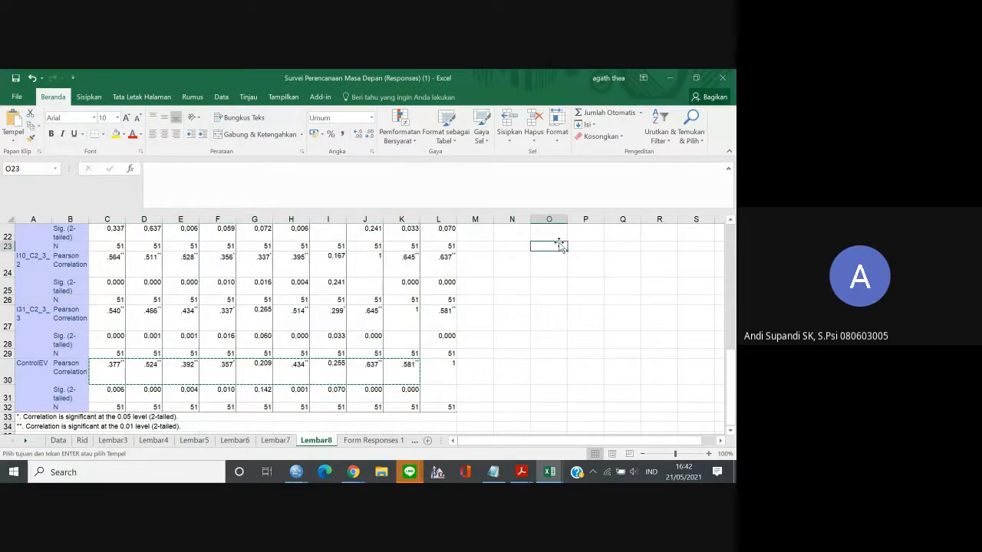
left_click(597, 228)
right_click(597, 227)
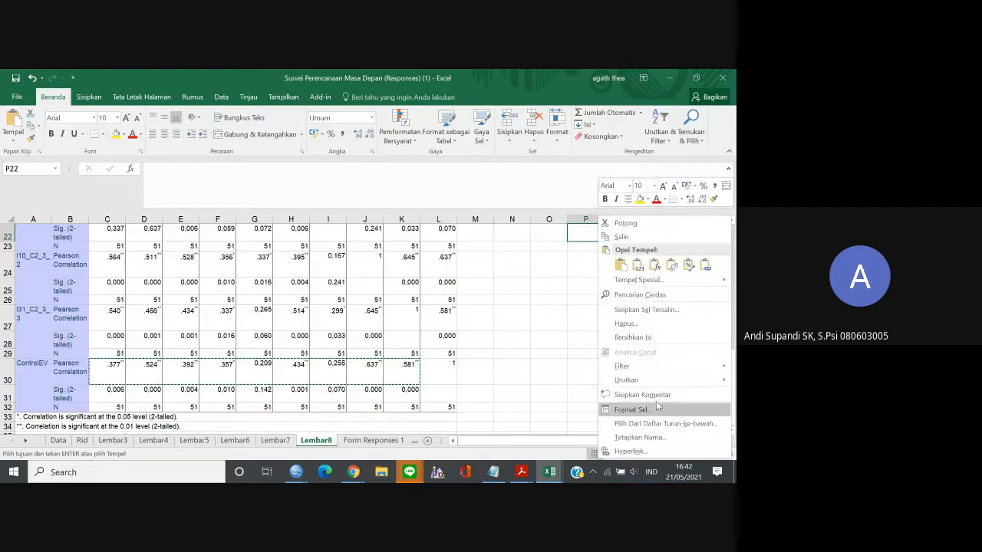
mouse_move(727, 279)
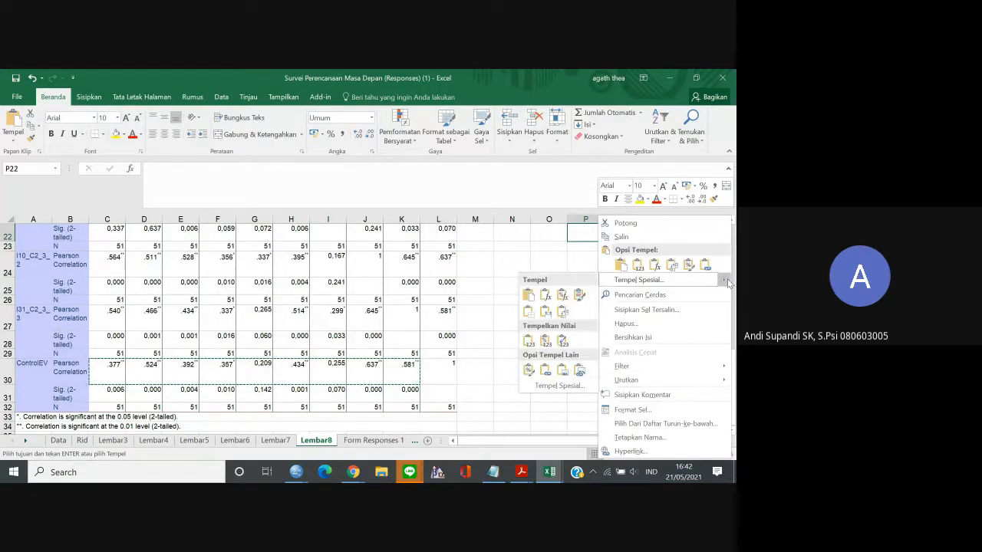
left_click(562, 311)
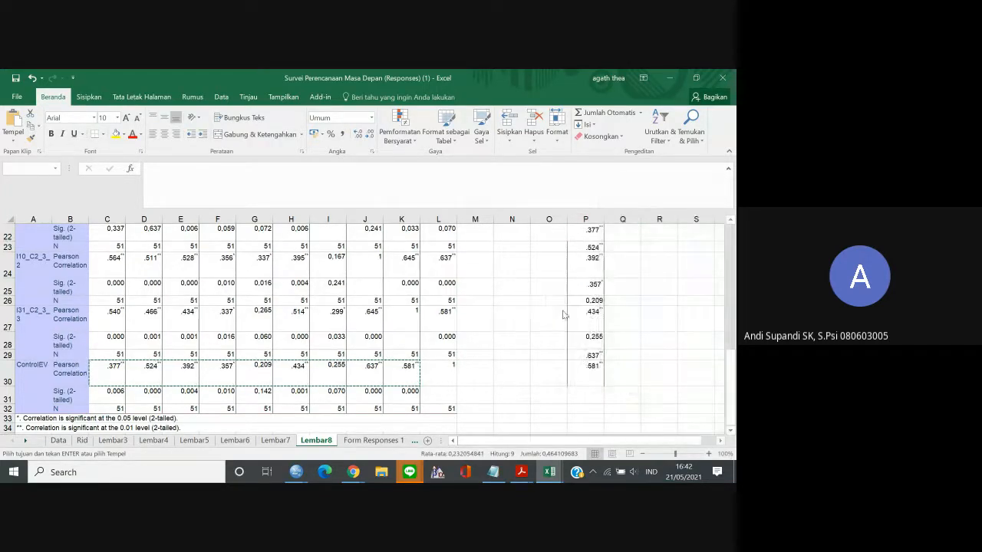
Copy the transposed column into E11:E19 of the Indikator dan Item Adaptabilitas Karier Google Sheet and go to cell E20.
key("ctrl+c")
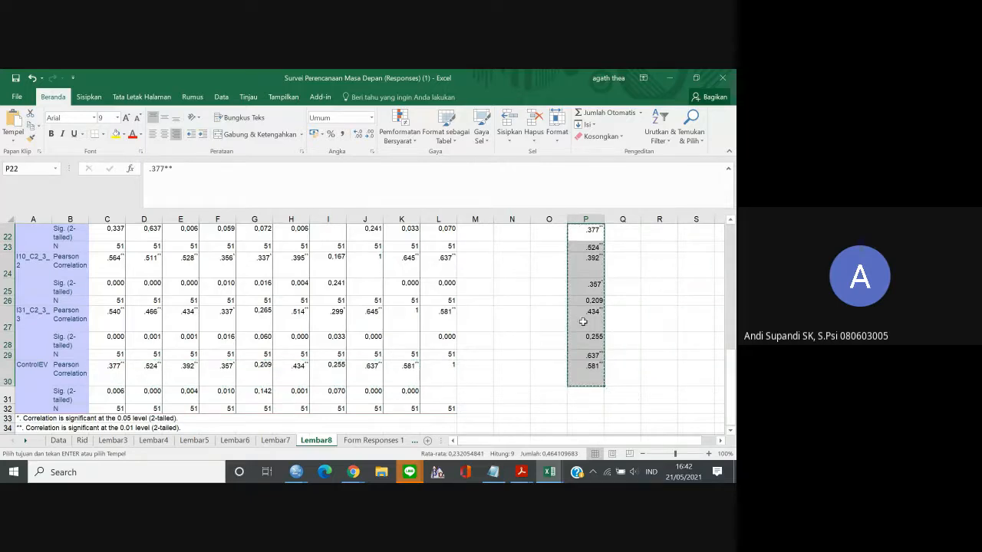
left_click(352, 471)
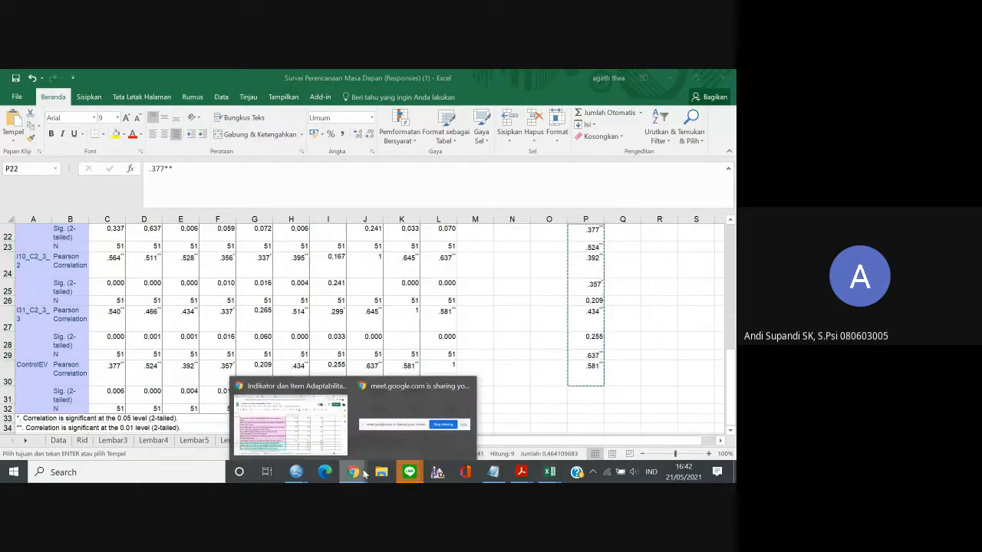
left_click(322, 426)
key("ctrl+v")
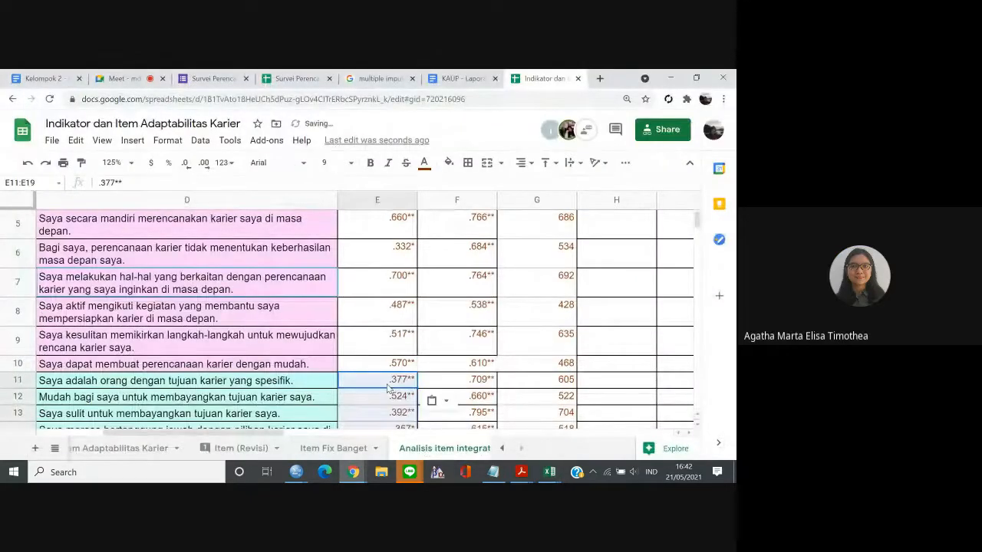
key("ctrl+Down")
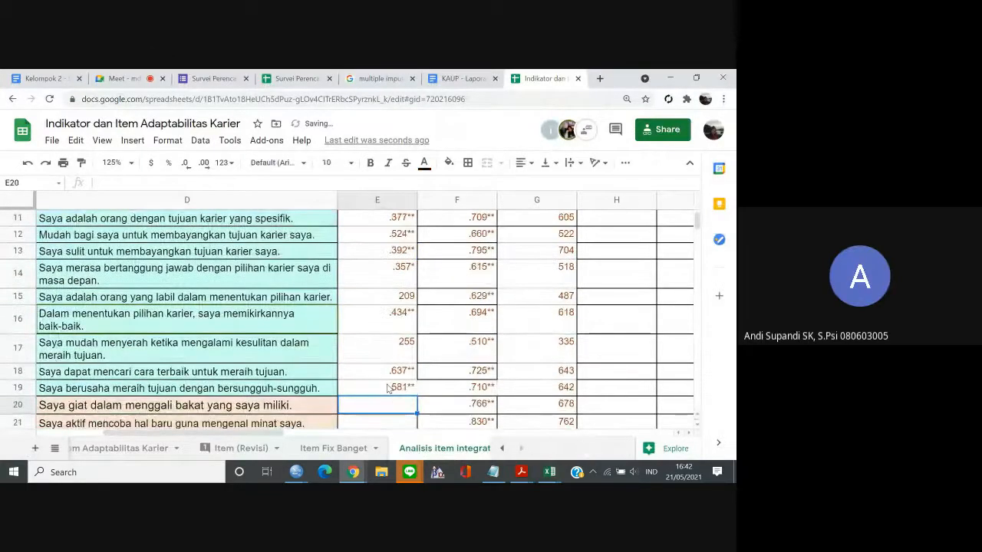
key("Down")
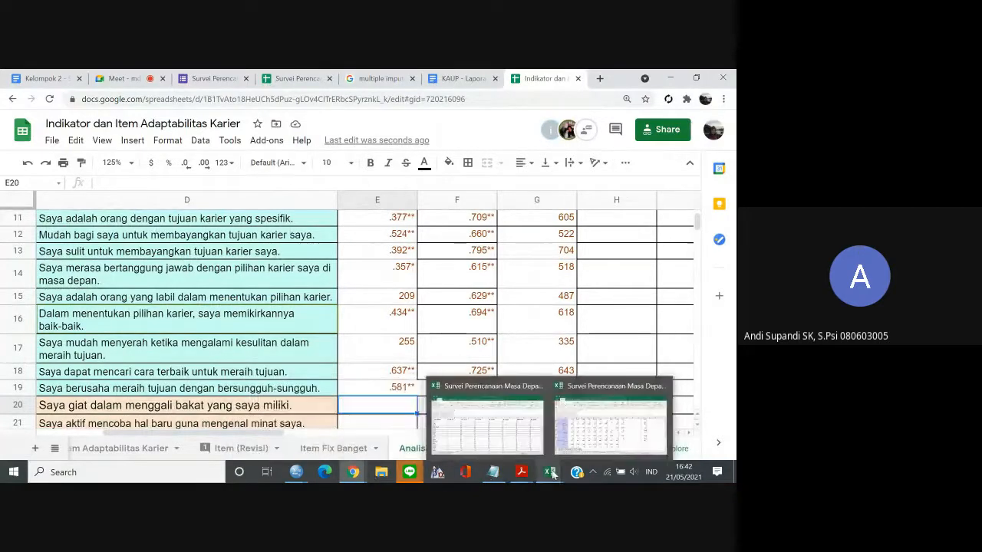
Switch back to the Data.sav data editor in SPSS and clear all C2 variables and ControlEV from the Bivariate Correlations analysis.
left_click(510, 448)
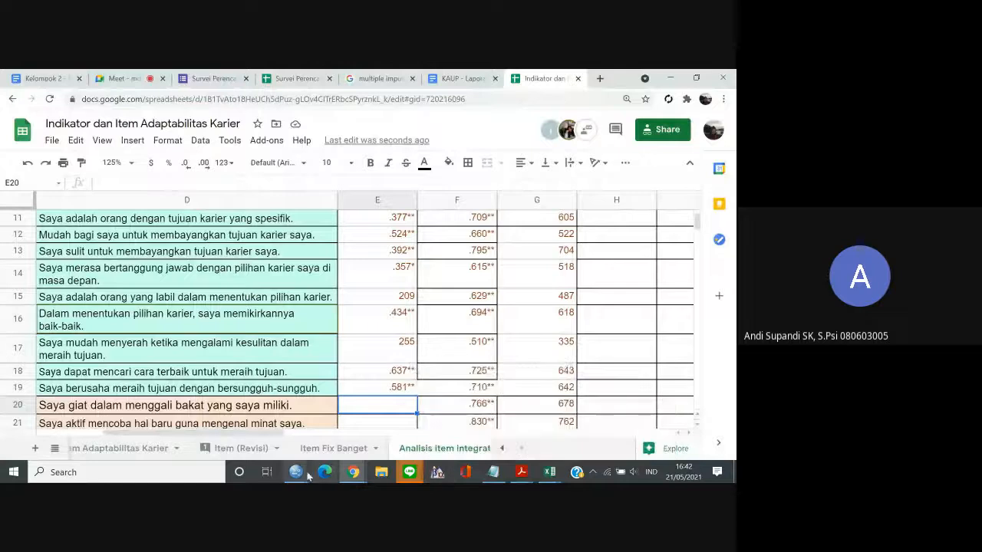
mouse_move(303, 473)
left_click(361, 440)
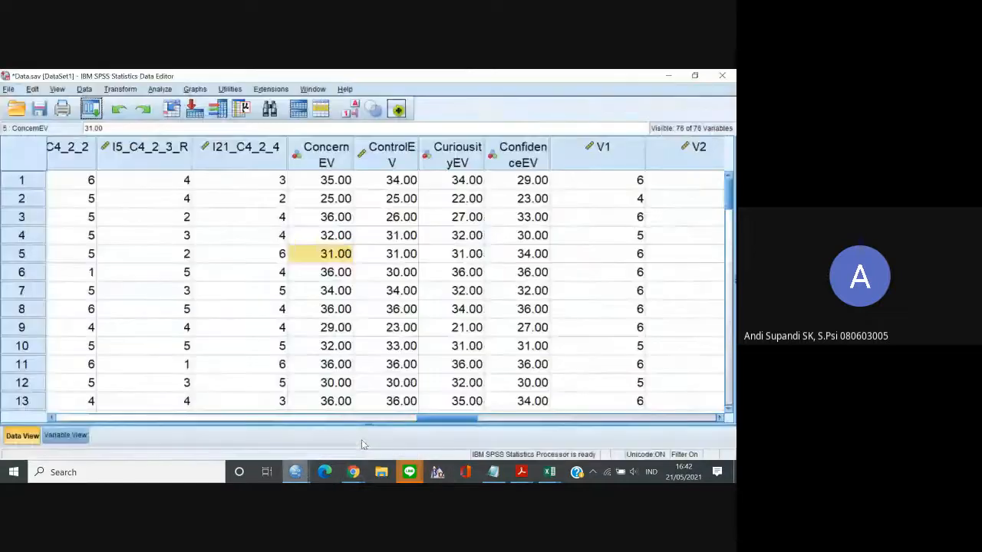
left_click(91, 109)
left_click(115, 128)
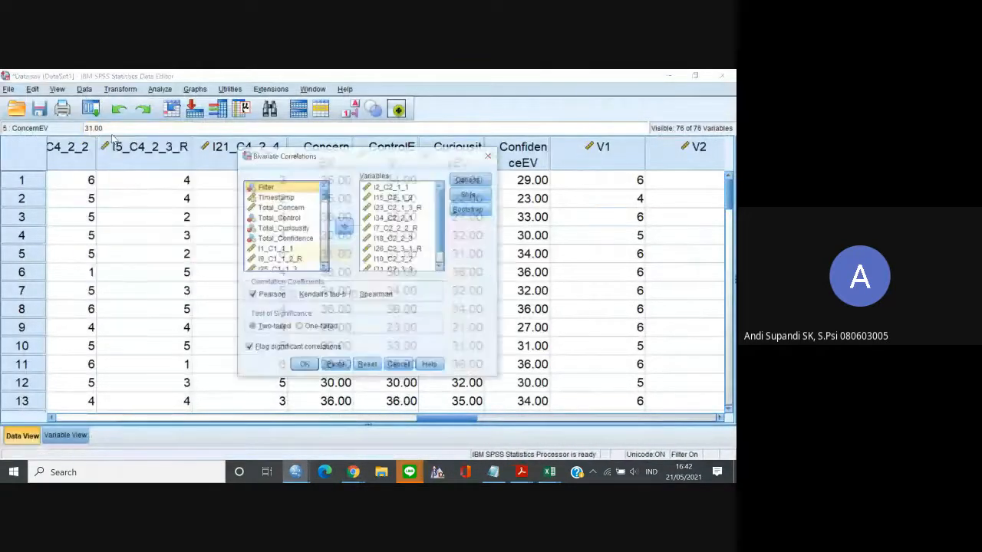
left_click(382, 196)
key("ctrl+a")
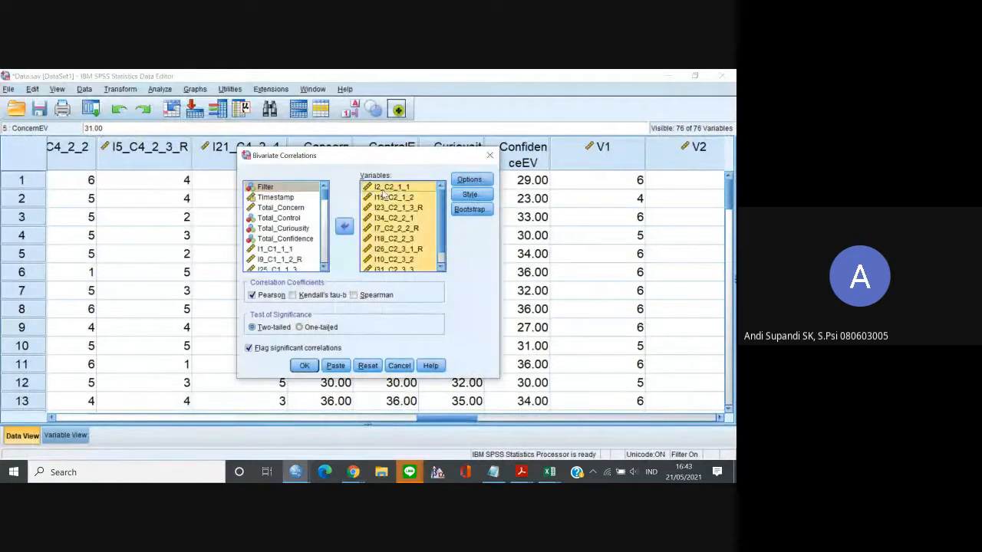
left_click(345, 228)
Add CuriousityEV as the first variable of the bivariate correlation.
left_click(325, 267)
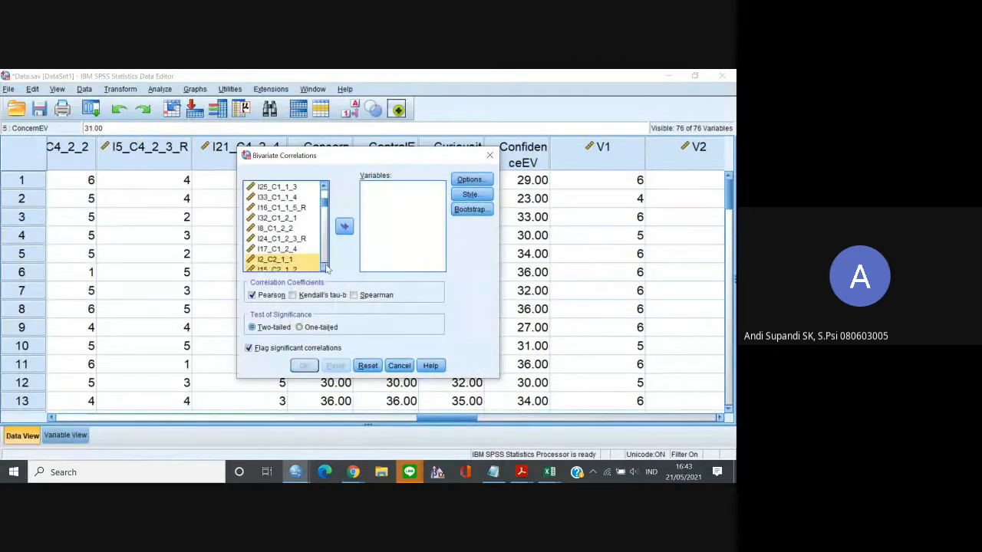
left_click(325, 267)
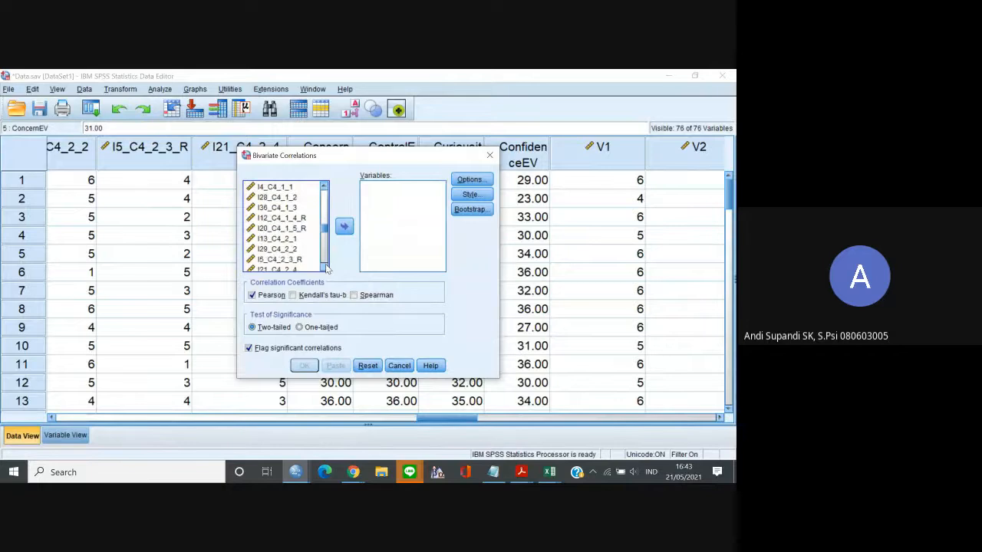
left_click(310, 238)
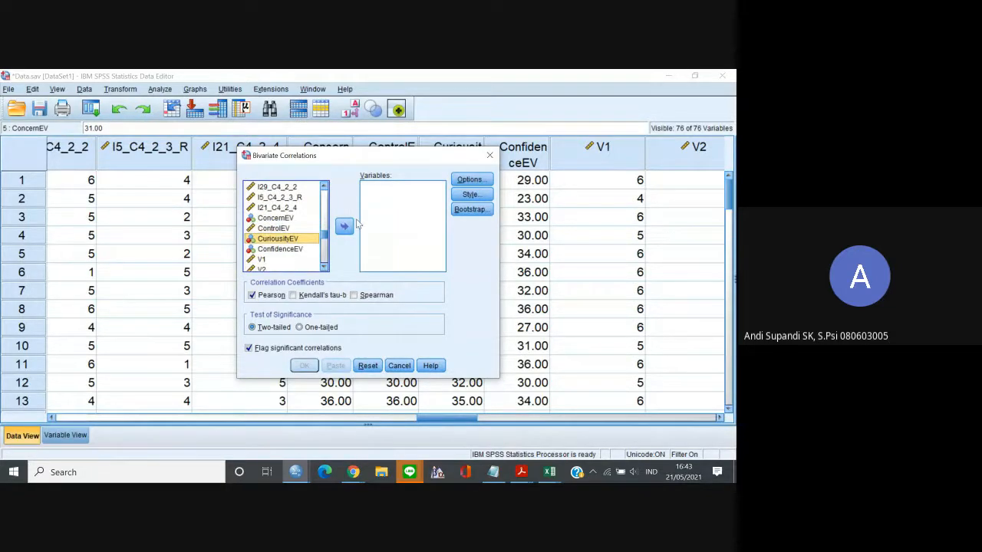
left_click(344, 226)
Add the nine C3 items from I3_C3_1_1 to I30_C3_2_4 below CuriousityEV and run the bivariate correlation.
left_click(324, 187)
left_click(324, 186)
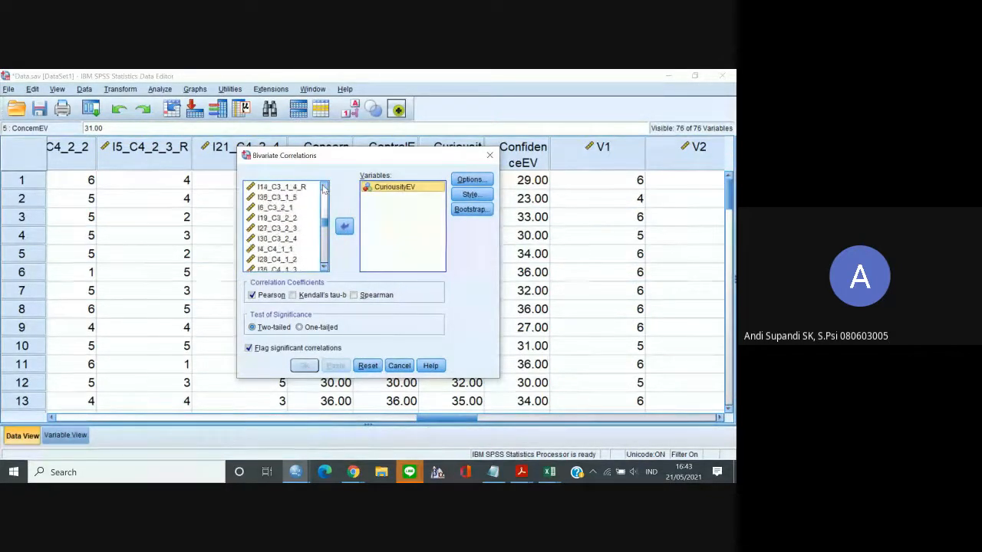
left_click(324, 187)
left_click(323, 187)
left_click(324, 187)
left_click(324, 187)
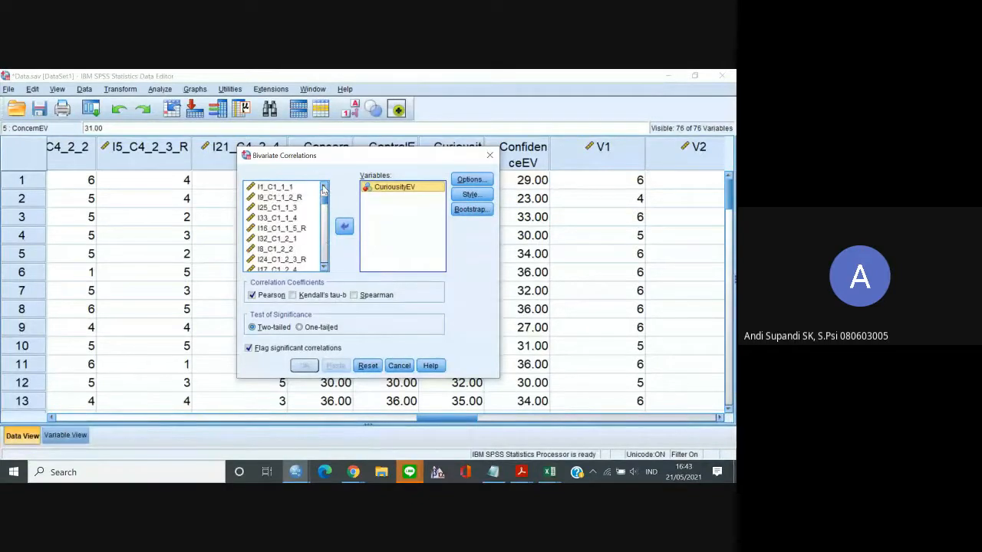
left_click(323, 267)
left_click(323, 267)
left_click(323, 267)
left_click(324, 267)
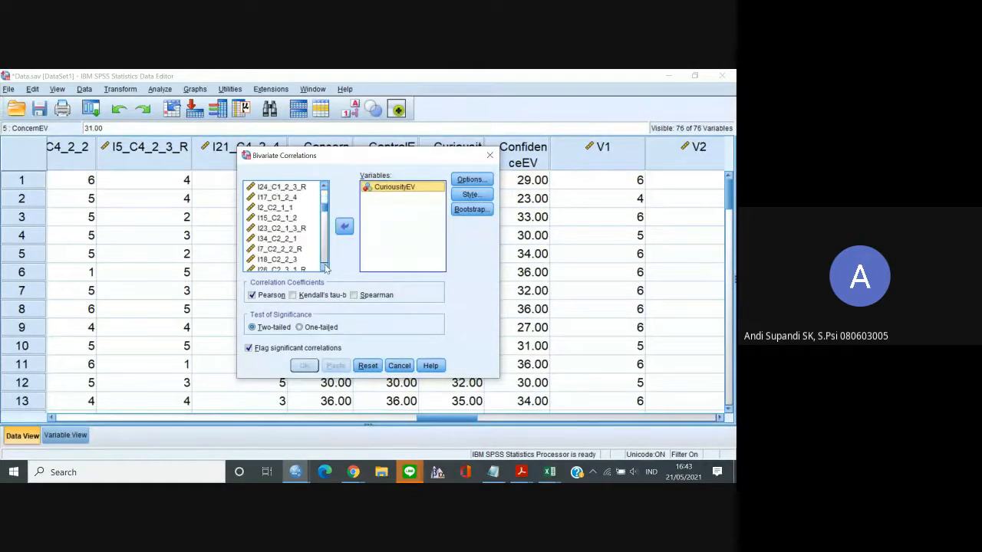
left_click(323, 267)
left_click(324, 267)
left_click(323, 266)
left_click(276, 248)
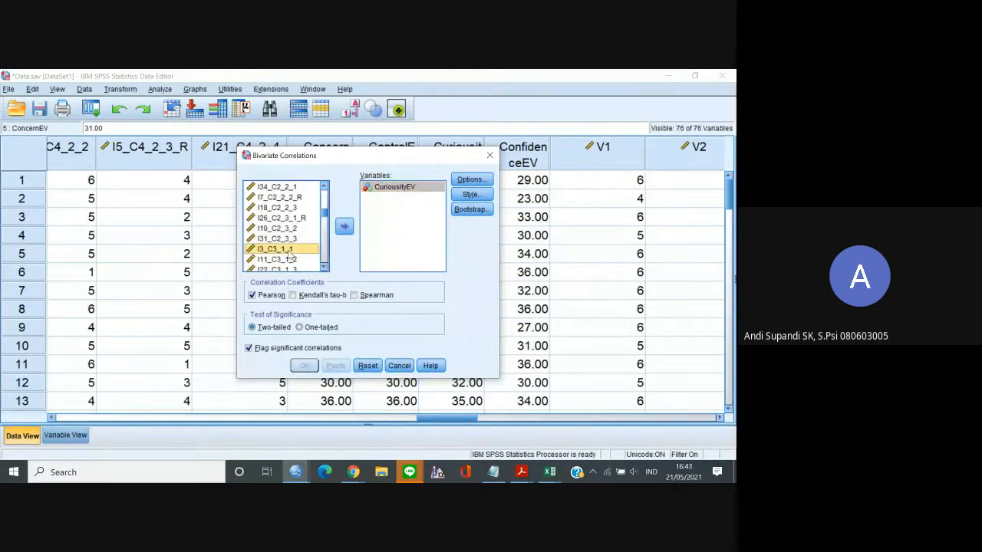
left_click(324, 268)
left_click(324, 267)
left_click(324, 267)
left_click(323, 268)
left_click(324, 268)
left_click(323, 268)
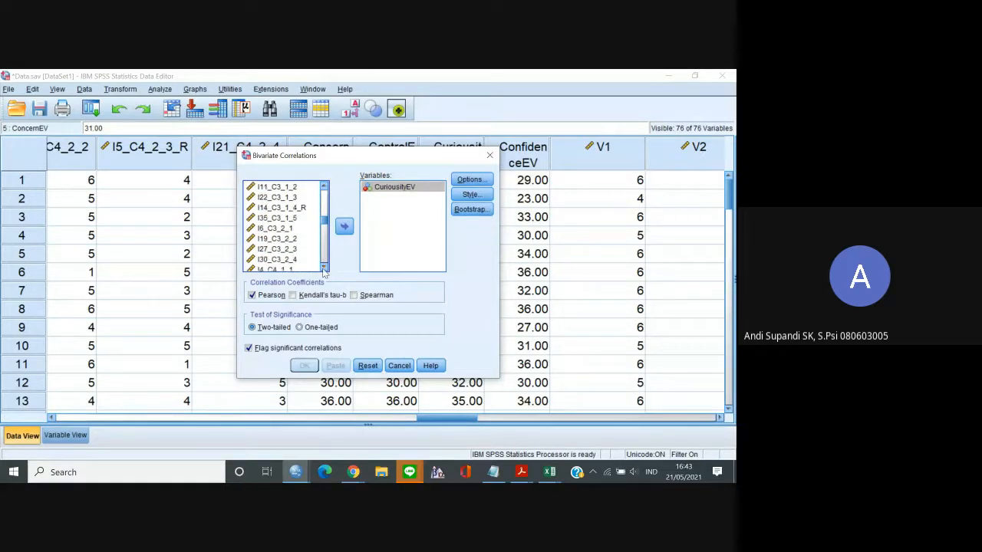
left_click(324, 267)
left_click(324, 268)
left_click(324, 267)
left_click(290, 230, "shift")
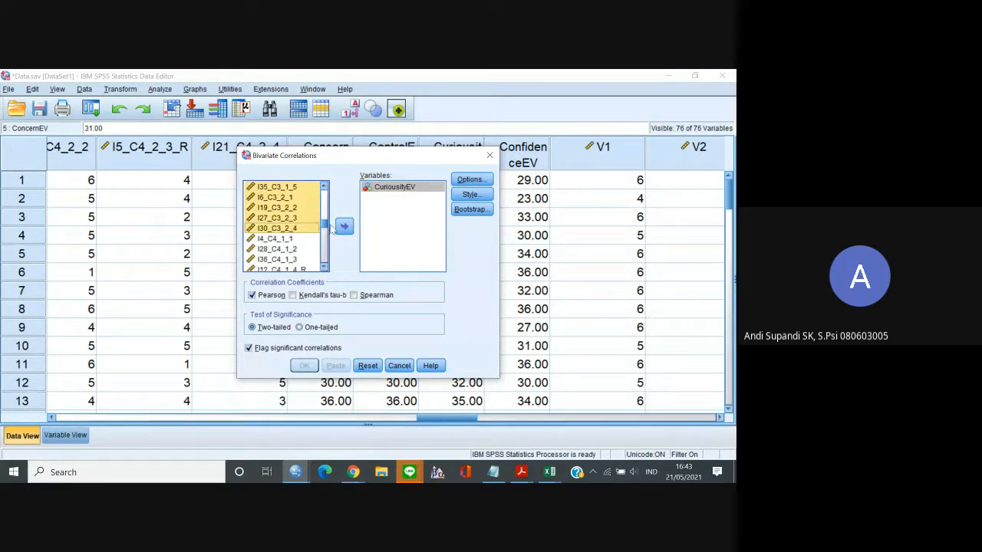
left_click(345, 226)
left_click(304, 366)
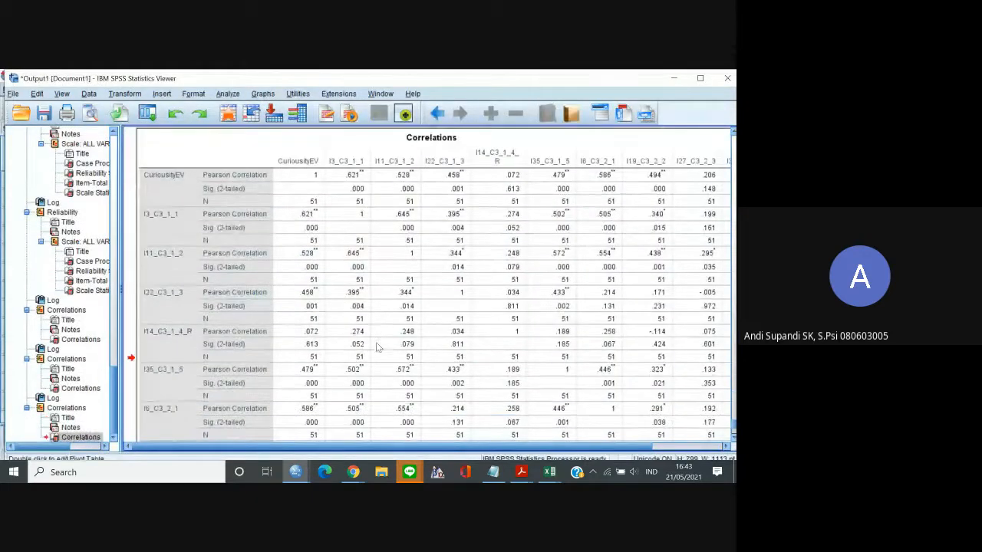
Switch to the Survei Perencanaan Masa Depan Excel workbook and paste the CuriousityEV correlation table at A1 of a new sheet.
mouse_move(550, 472)
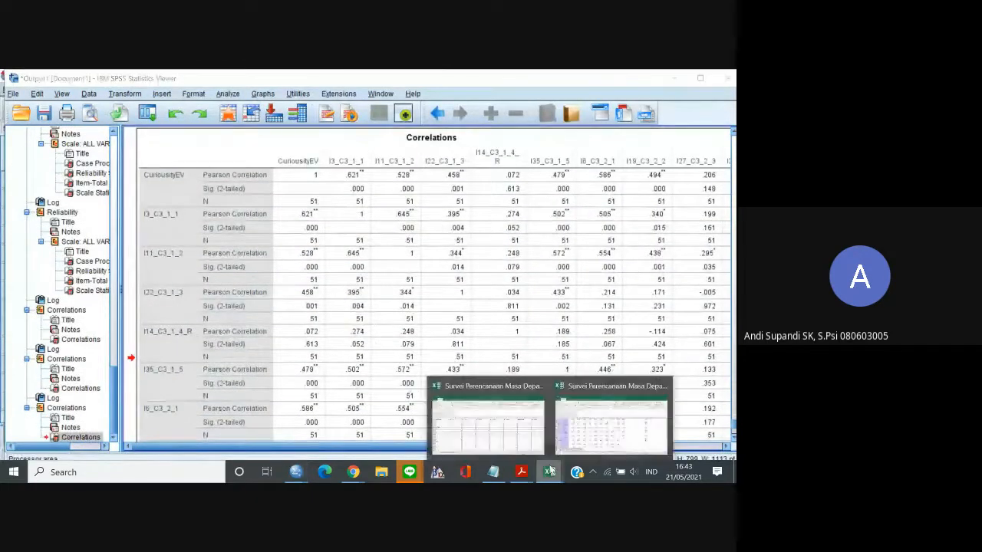
left_click(625, 417)
left_click(427, 440)
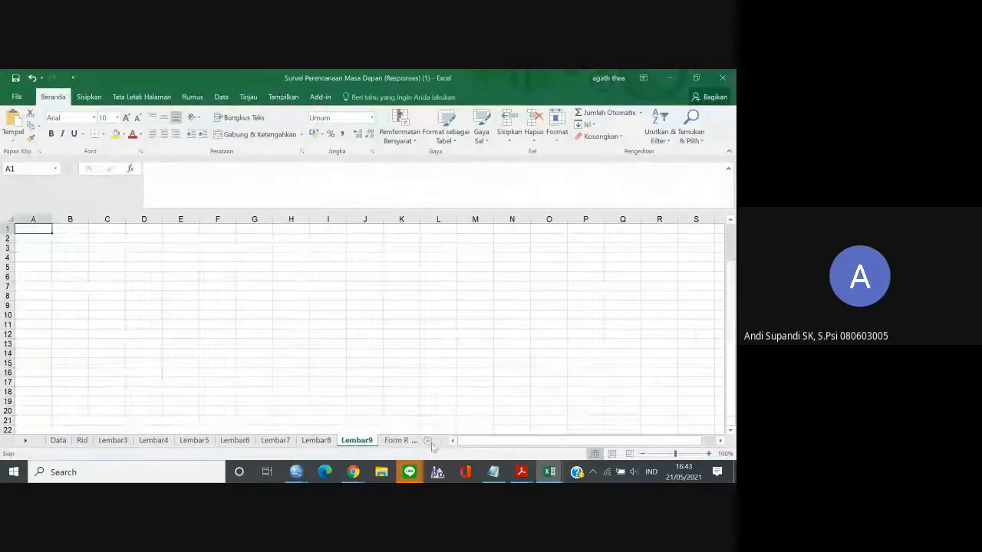
key("ctrl+v")
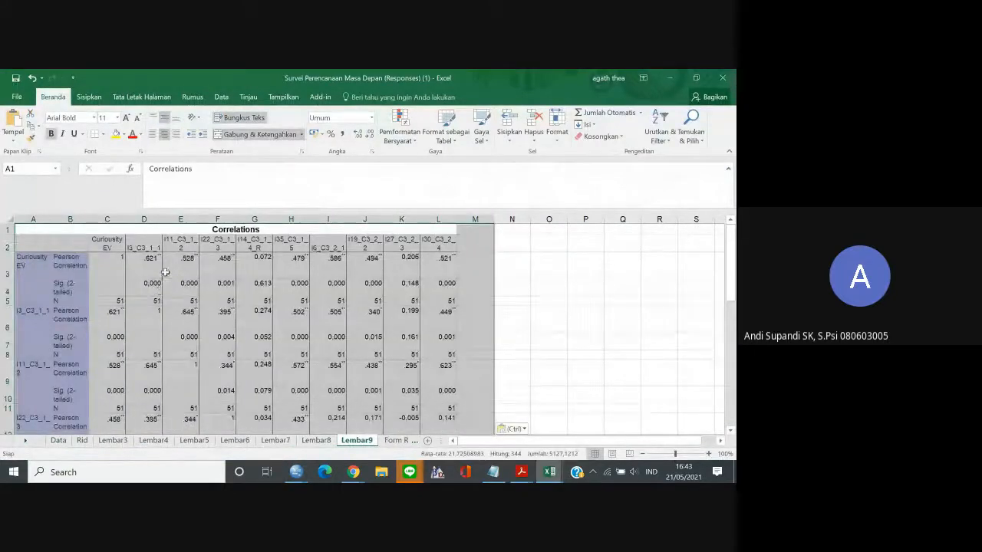
Copy the CuriousityEV Pearson correlations in D3:L3 and paste them transposed into the column starting at O3.
left_click(149, 268)
left_click(445, 259, "shift")
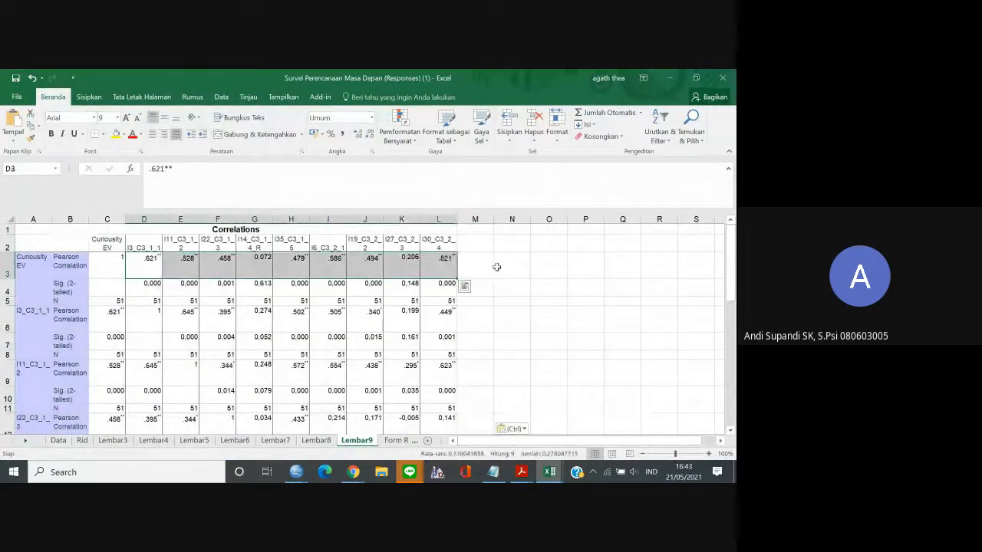
key("ctrl+c")
right_click(547, 267)
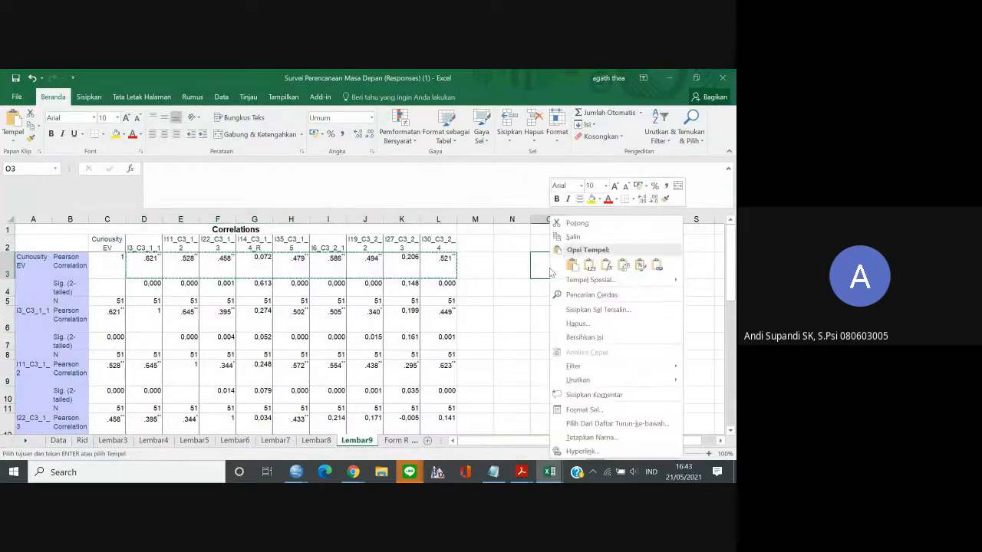
mouse_move(660, 282)
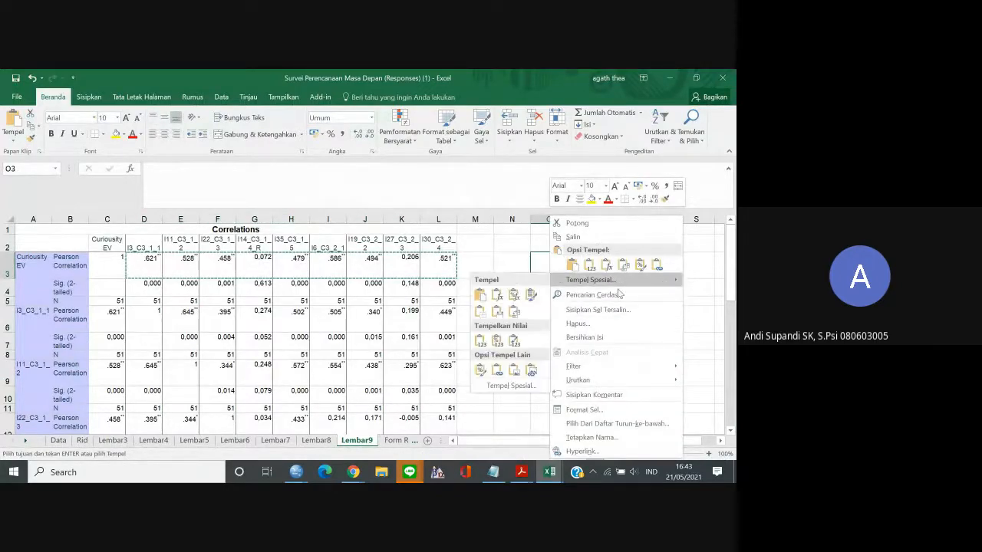
left_click(513, 312)
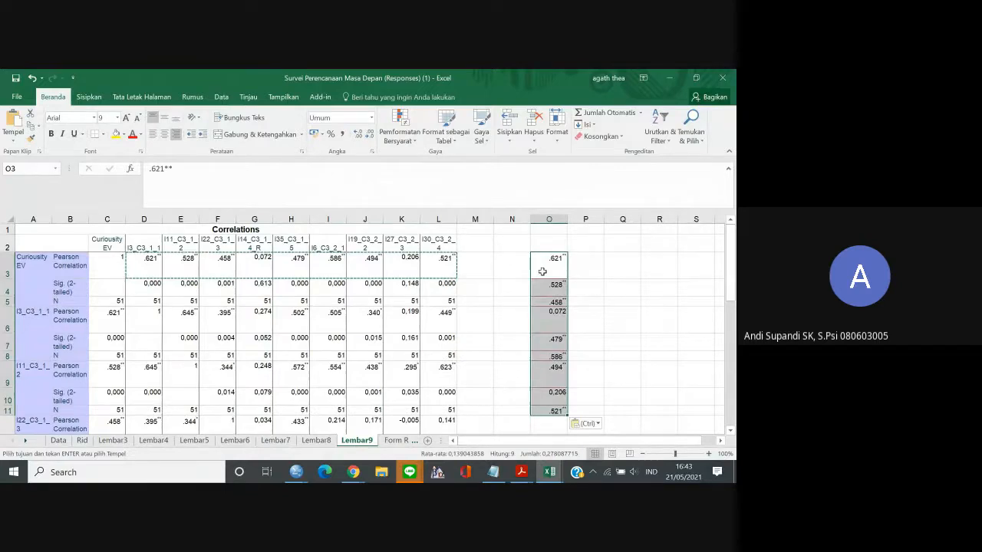
Copy the transposed column into E20:E28 of the Indikator dan Item Adaptabilitas Karier Google Sheet and go to cell E29.
mouse_move(353, 471)
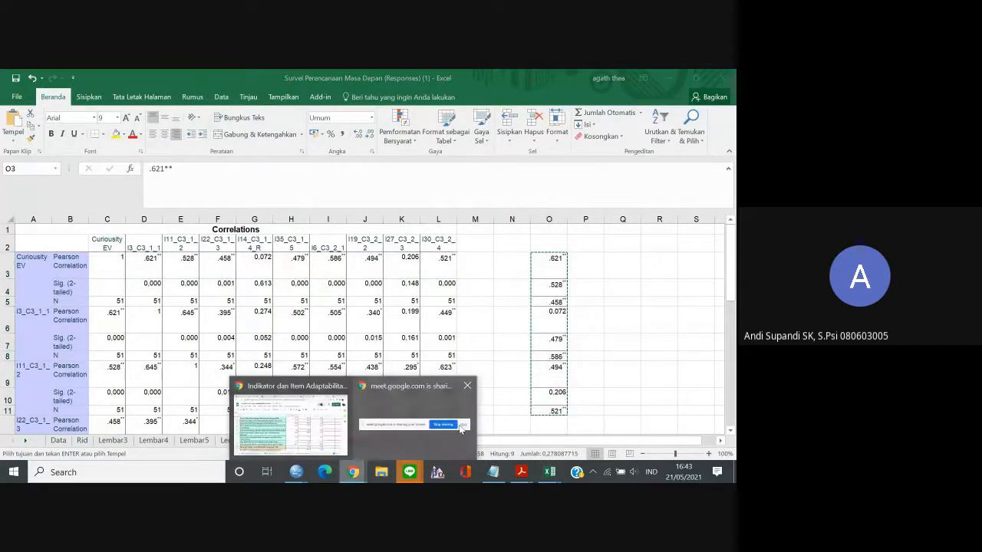
left_click(328, 424)
key("ctrl+v")
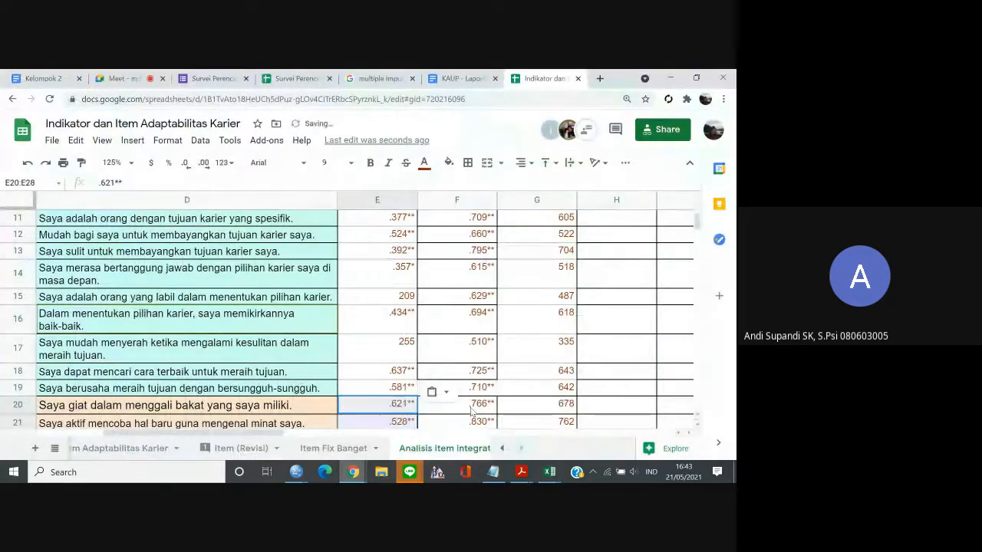
key("Down")
key("Down")
key("Down")
key("Down")
key("Down")
key("Down")
key("Down")
key("Down")
key("Down")
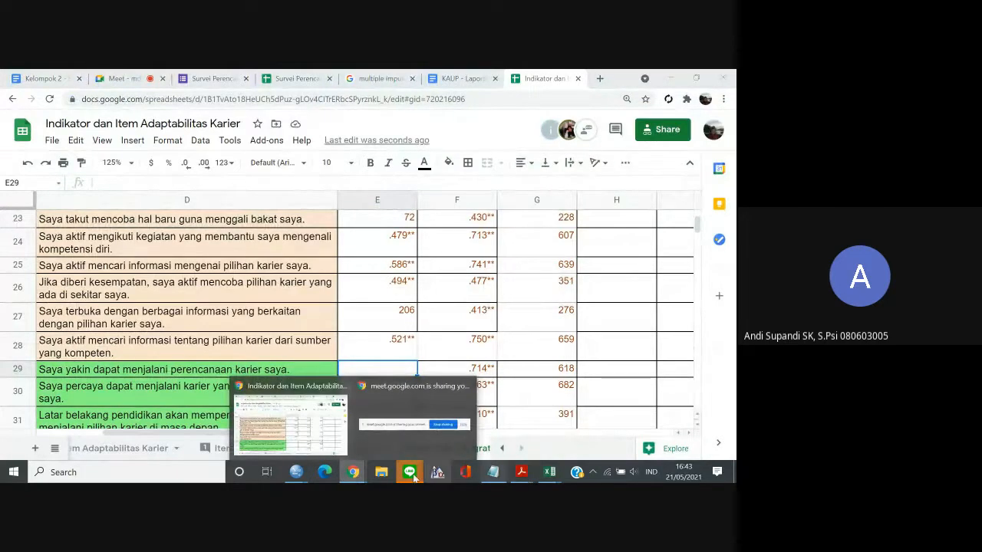
Switch back to the Data.sav data editor in SPSS and clear CuriousityEV and all C3 items from the Bivariate Correlations analysis.
mouse_move(299, 472)
left_click(349, 447)
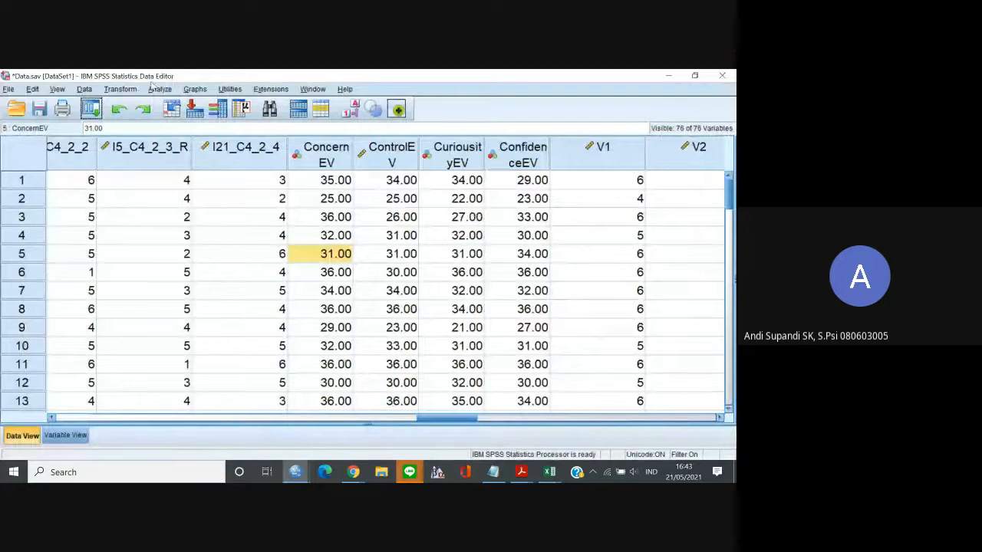
left_click(158, 88)
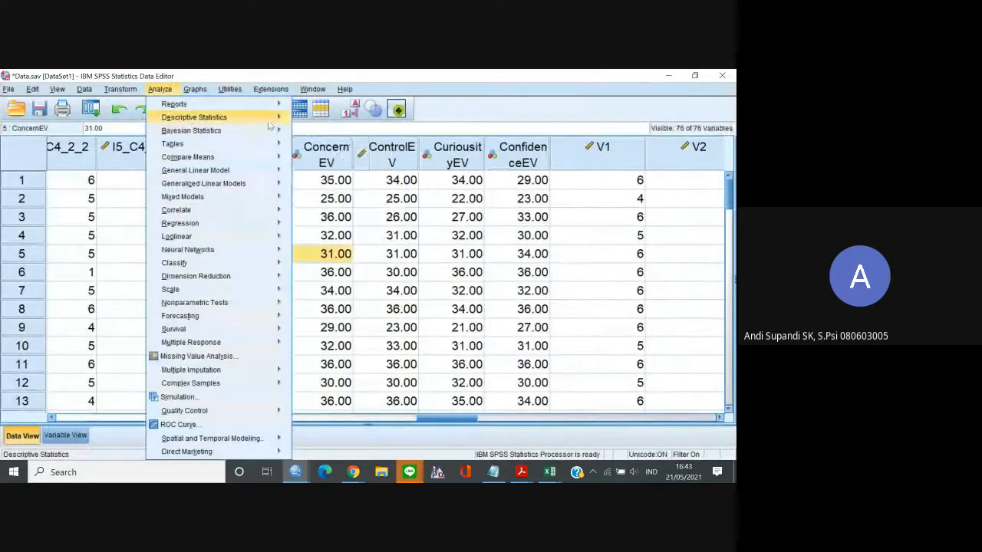
left_click(90, 109)
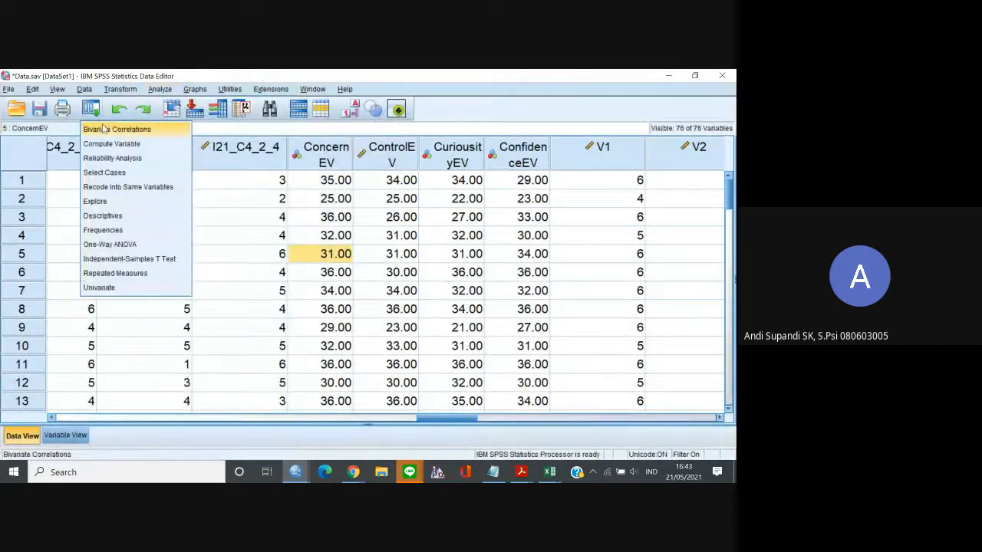
left_click(107, 129)
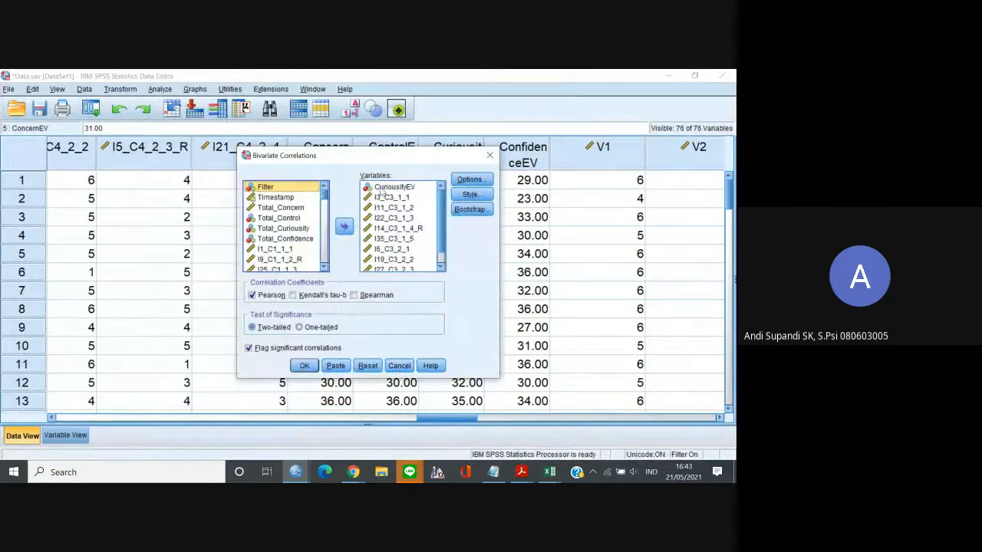
left_click(381, 192)
key("ctrl+a")
left_click(344, 227)
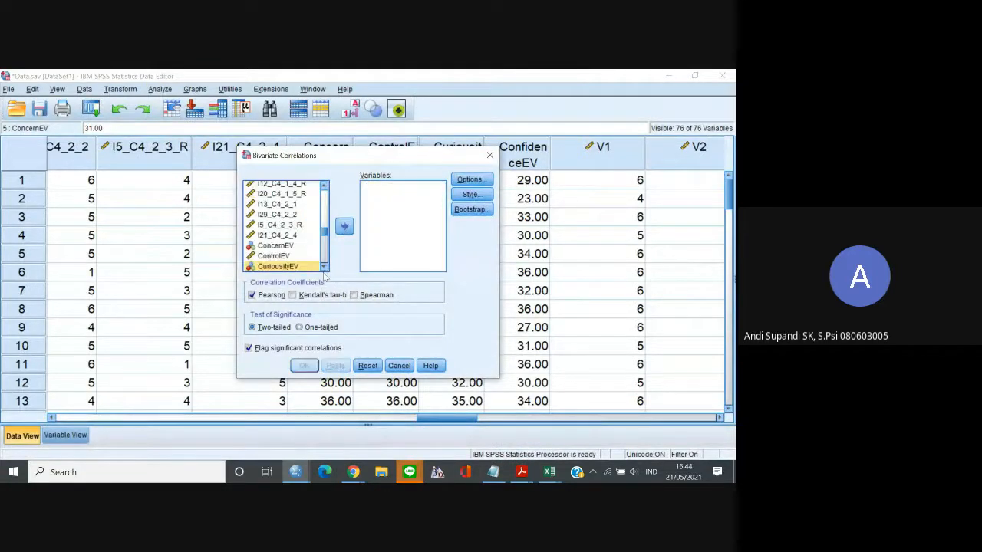
Add ConfidenceEV as the first variable of the bivariate correlation.
left_click(324, 269)
left_click(305, 270)
left_click(345, 227)
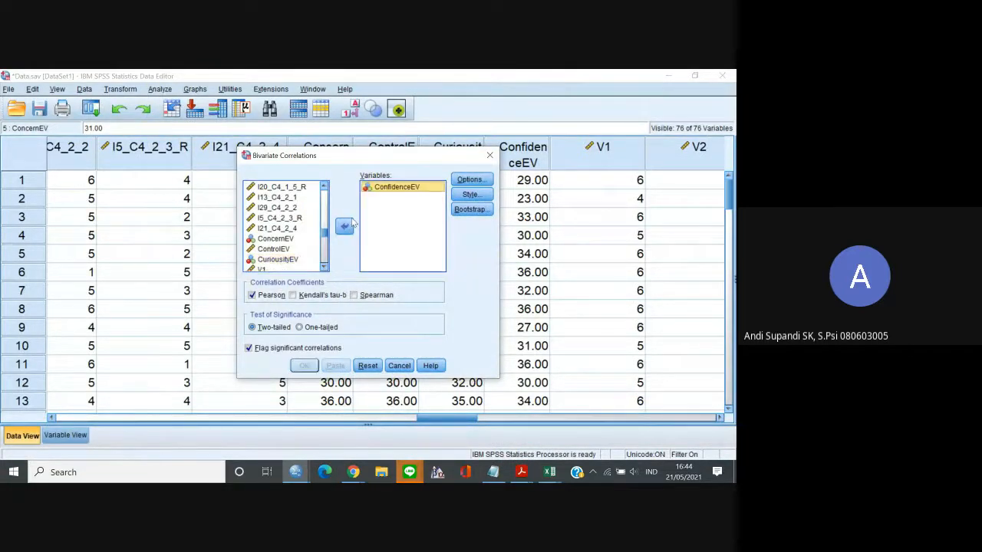
Add the nine C4 items from I4_C4_1_1 to I21_C4_2_4 below ConfidenceEV and run the bivariate correlation.
left_click(323, 191)
left_click(298, 238)
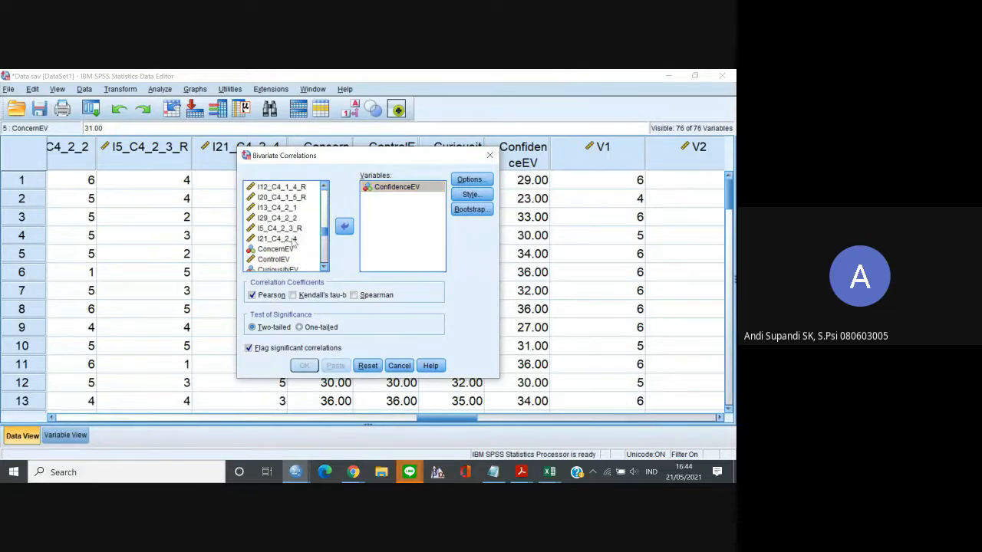
left_click(296, 189, "shift")
key("shift+Up")
key("shift+Up")
key("shift+Up")
key("shift+Up")
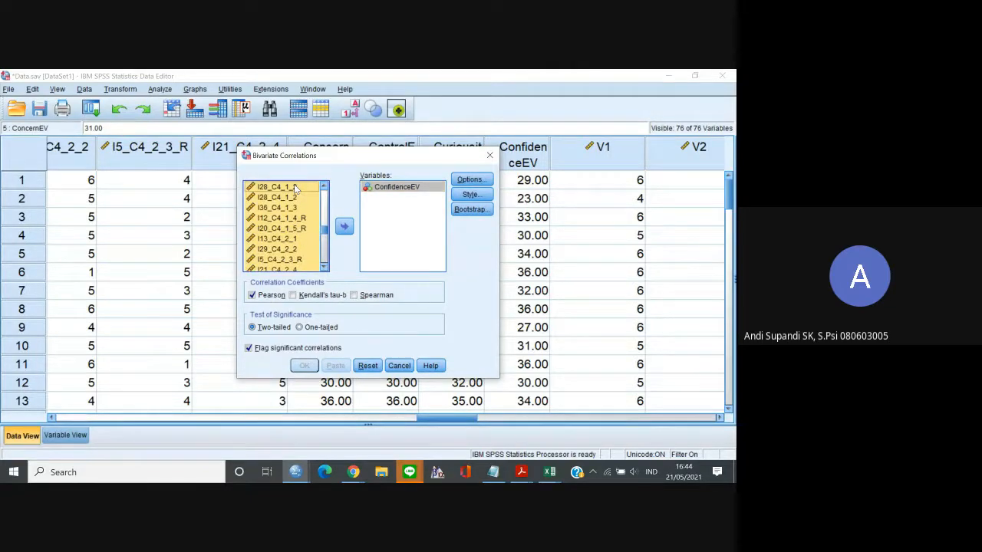
key("shift+Down")
left_click(344, 225)
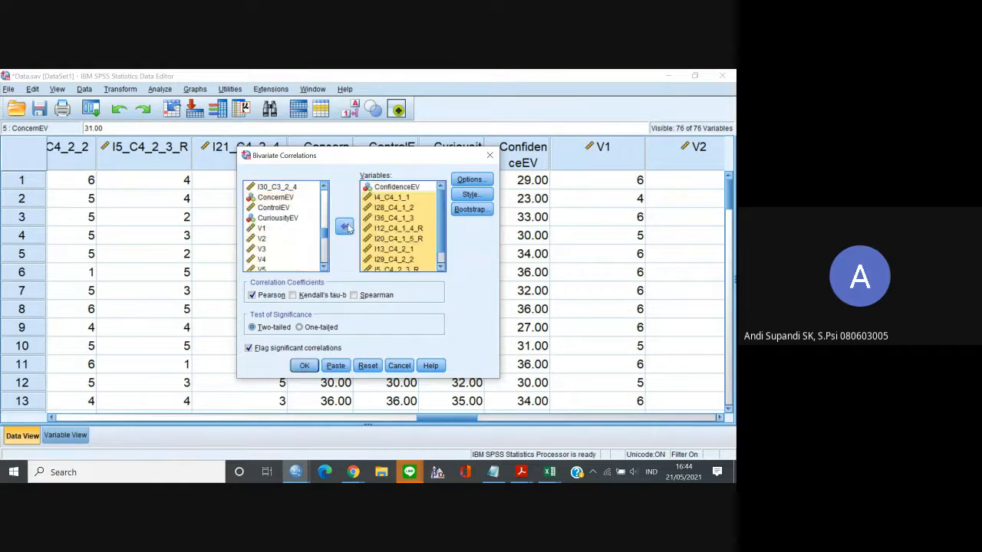
left_click(304, 366)
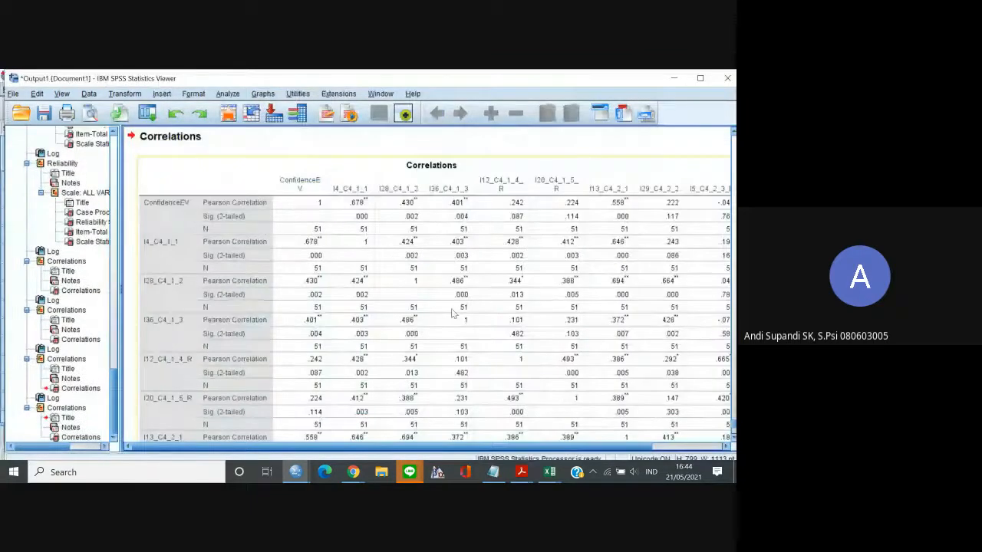
Switch to the Excel workbook and paste the ConfidenceEV correlation table at A1 of a new sheet.
scroll(452, 313, "down", 1)
mouse_move(542, 472)
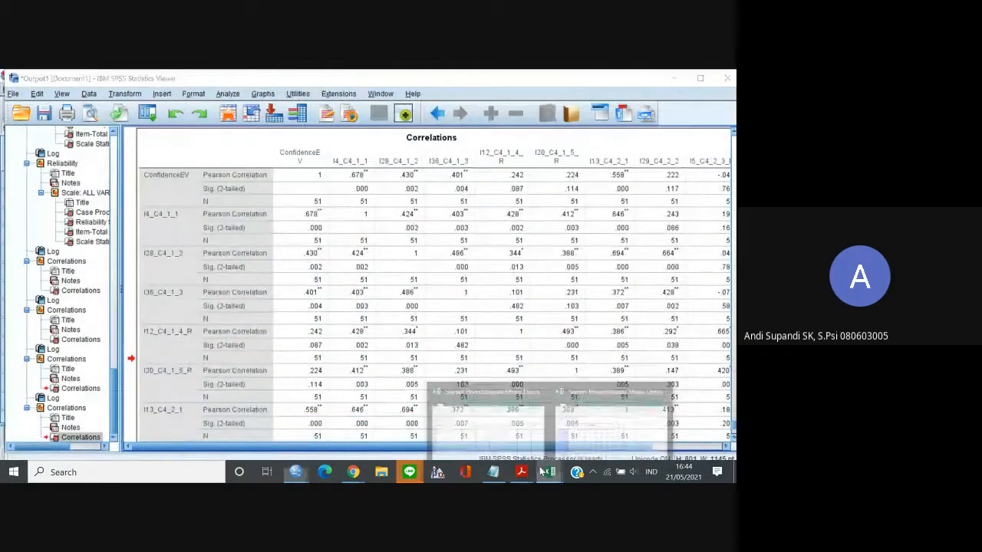
left_click(487, 418)
left_click(427, 440)
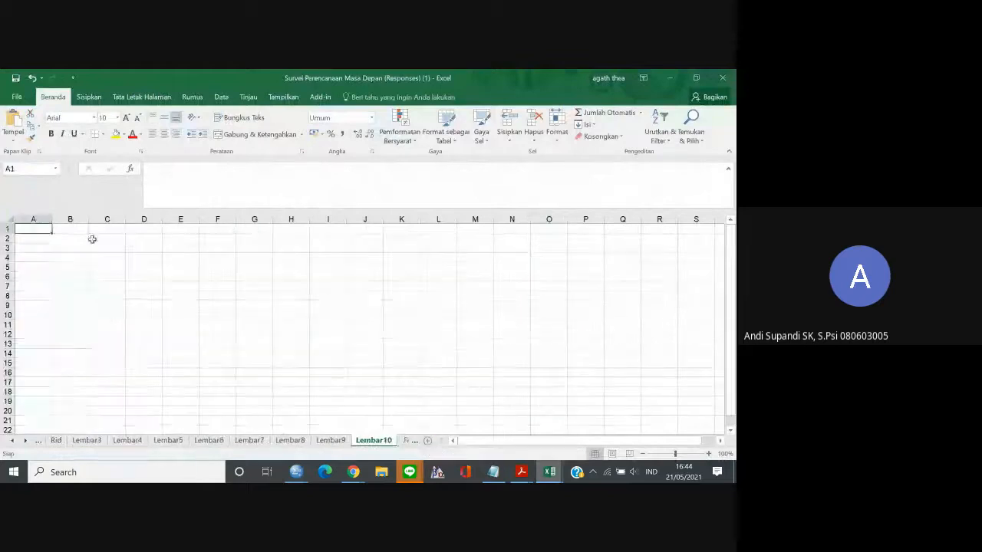
key("ctrl+v")
Copy the ConfidenceEV Pearson correlations of the nine C4 items in D3:L3.
left_click(147, 261)
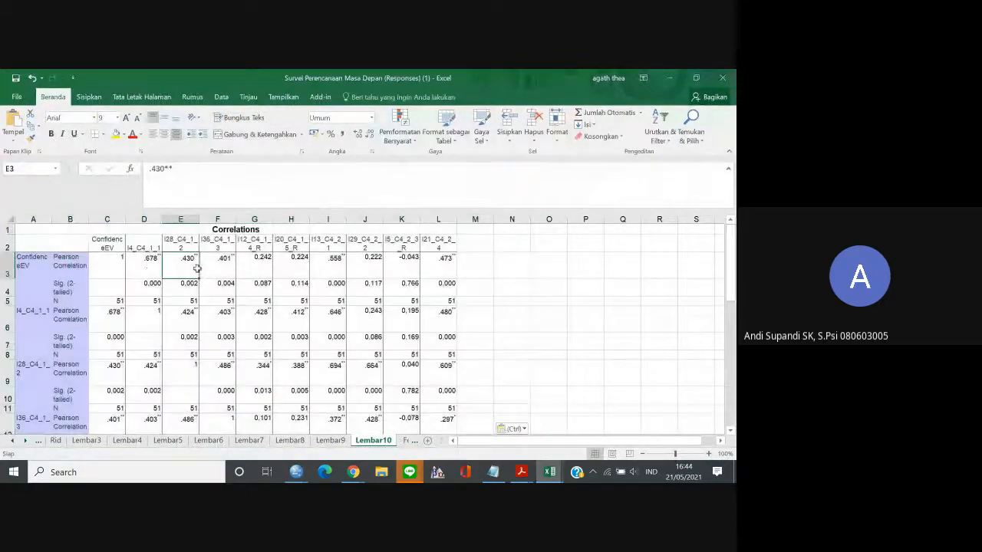
left_click(446, 258, "shift")
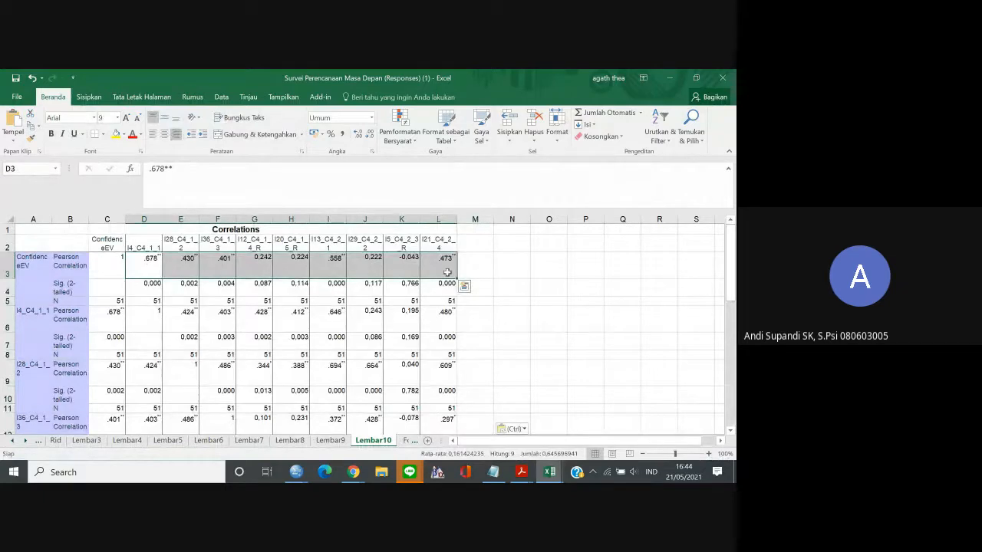
key("ctrl+c")
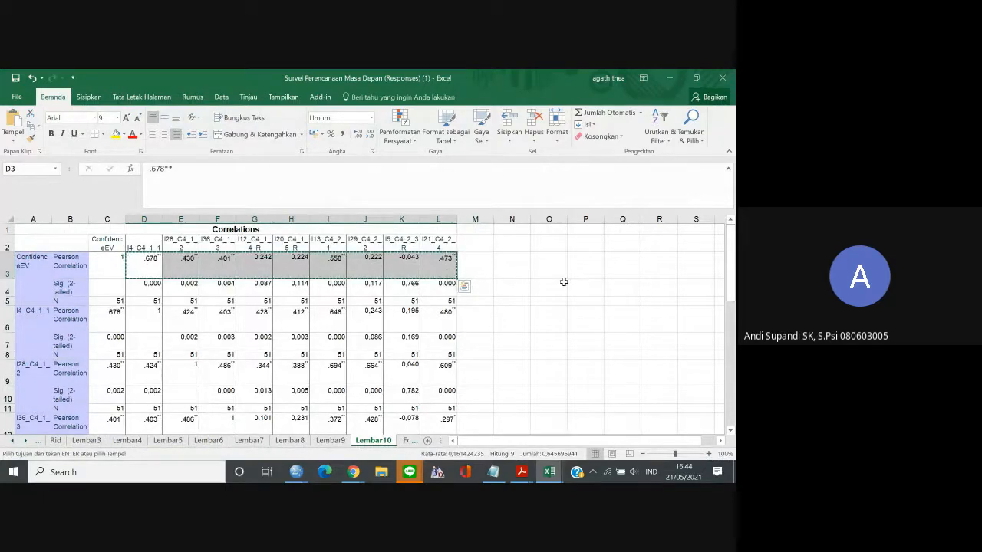
Try pasting the copied correlations as a row from O3 and transposed over that row selection, undoing each paste.
left_click(561, 269)
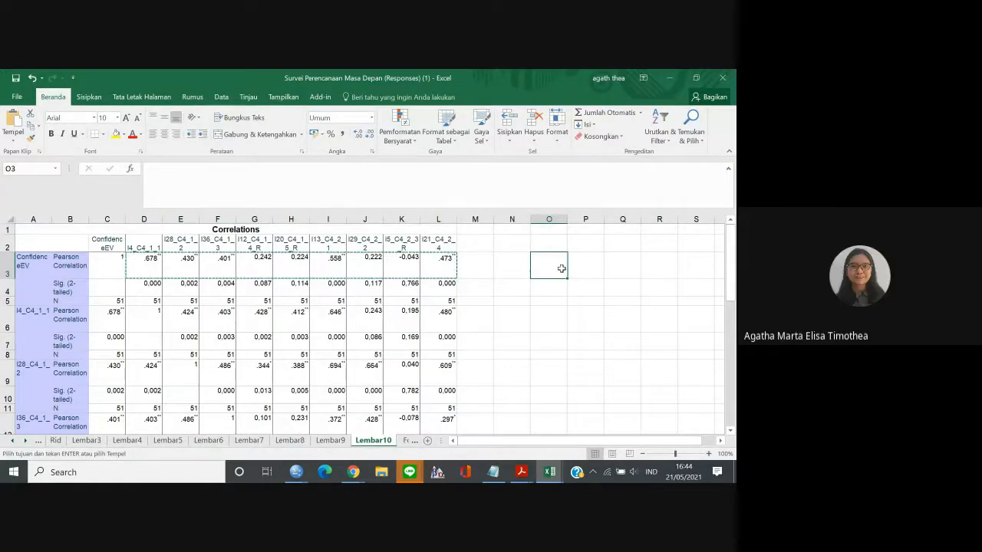
key("ctrl+v")
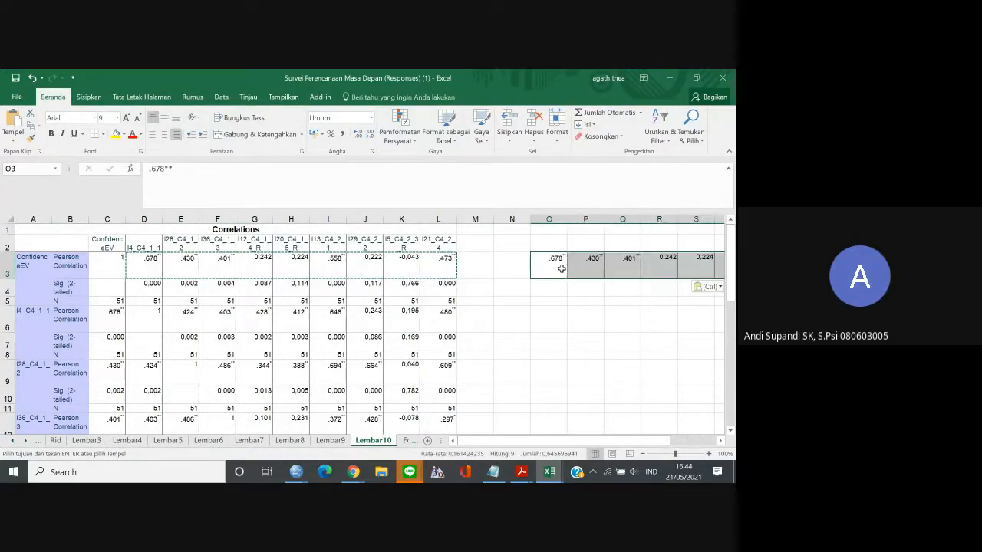
key("ctrl+z")
right_click(562, 268)
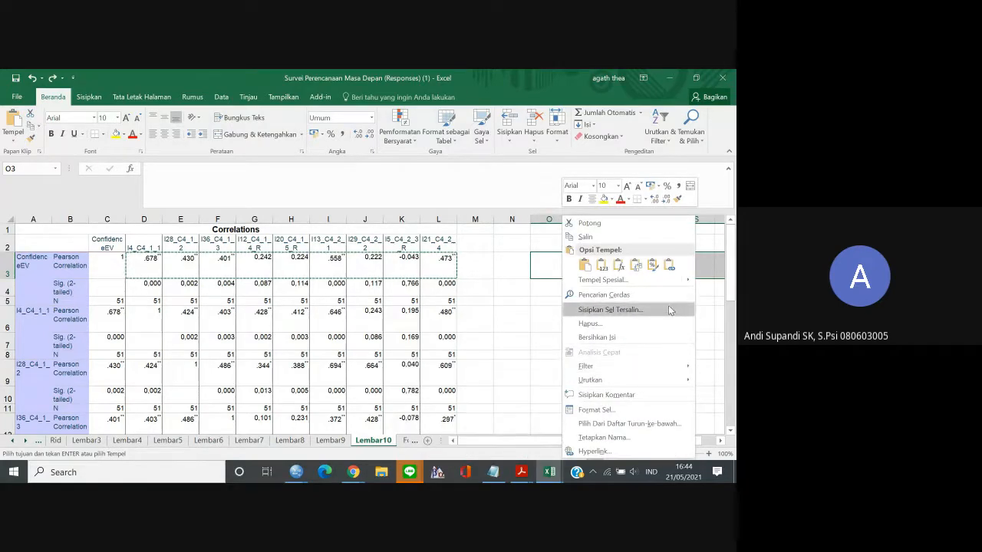
mouse_move(591, 280)
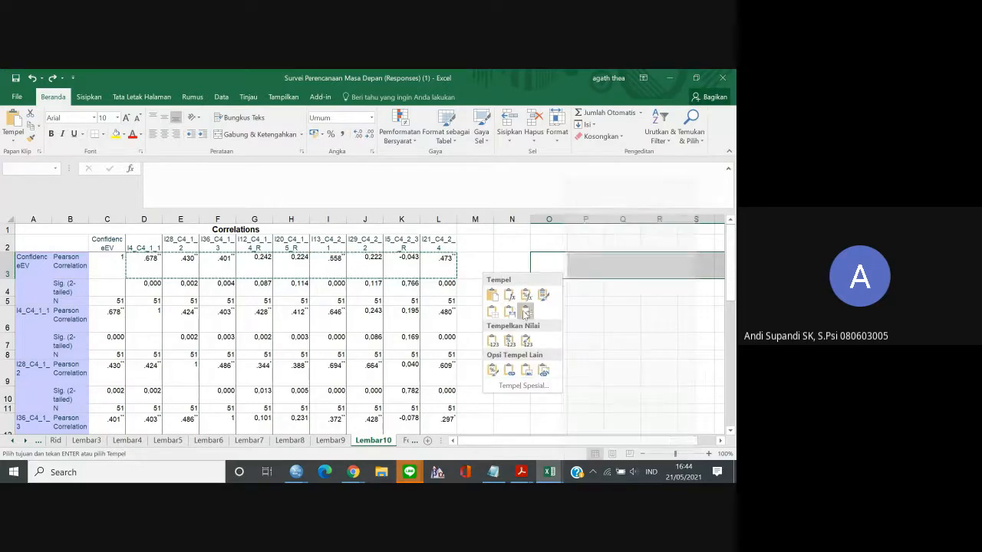
left_click(526, 310)
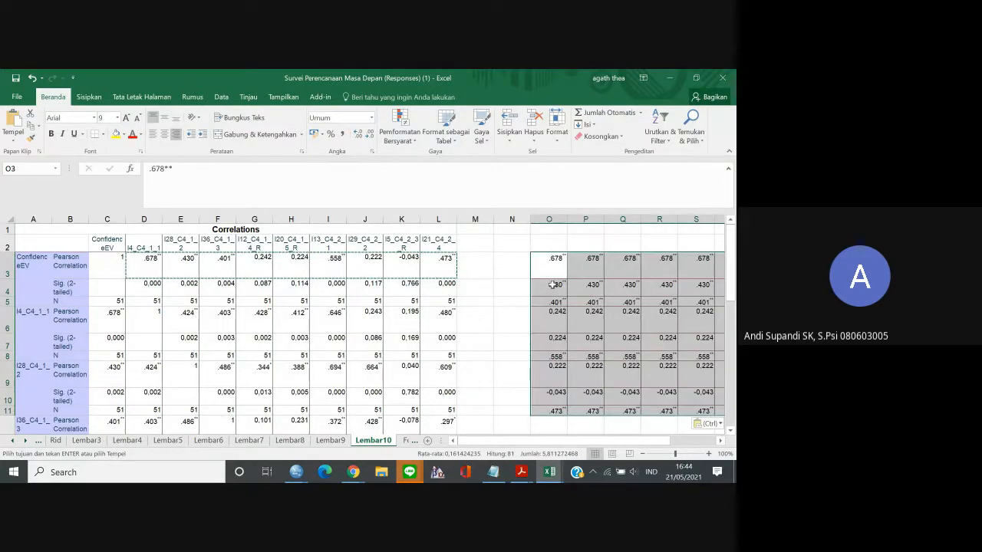
key("ctrl+z")
Paste the ConfidenceEV correlations transposed into O3:O11 and copy that column.
right_click(552, 277)
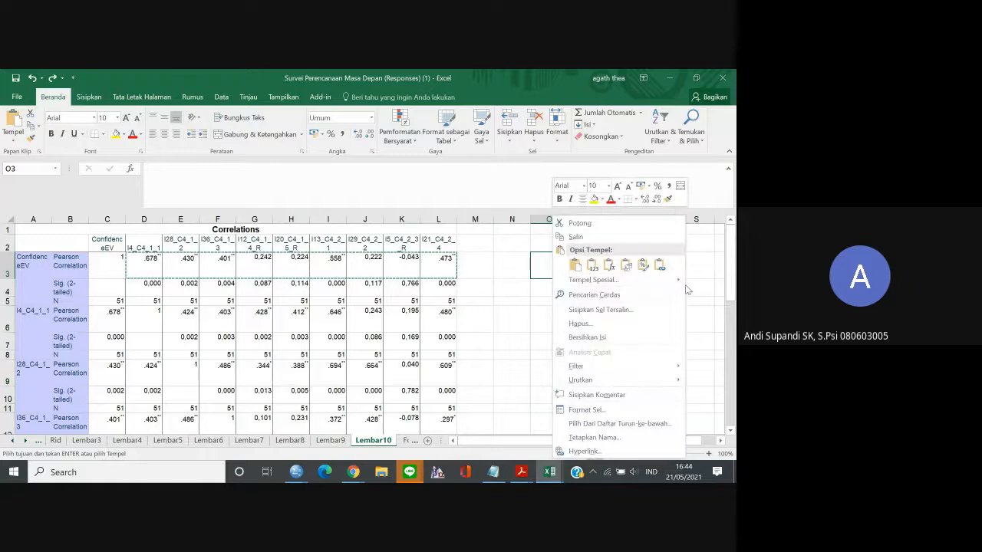
mouse_move(586, 280)
left_click(502, 313)
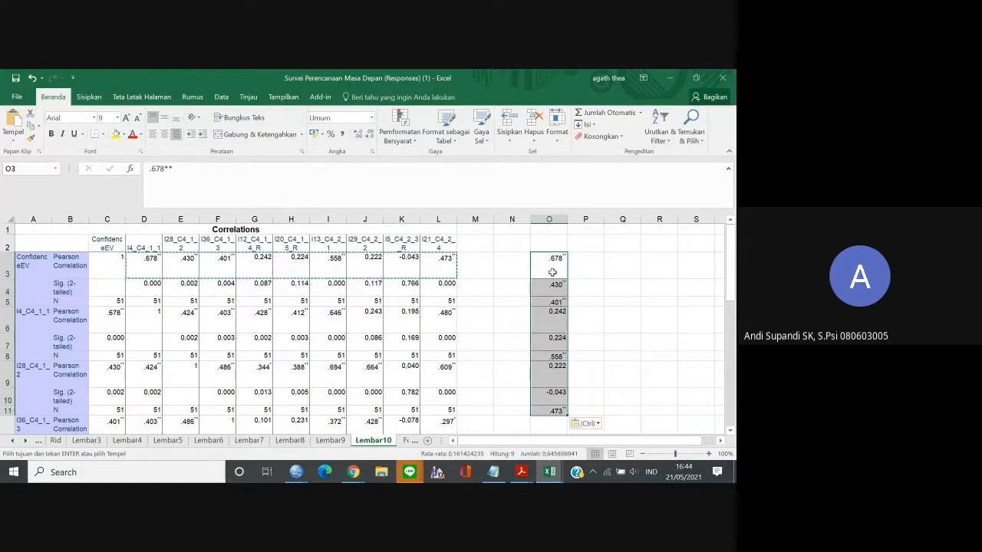
key("ctrl+c")
Switch to the Indikator dan Item Adaptabilitas Karier Google Sheet and paste the copied column into E29:E37.
mouse_move(353, 472)
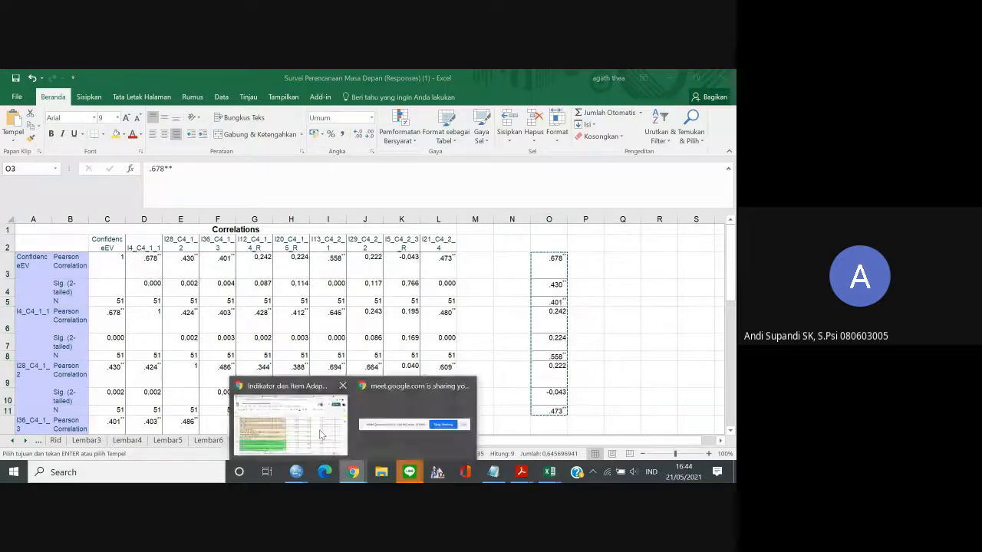
left_click(320, 435)
left_click(397, 372)
key("ctrl+v")
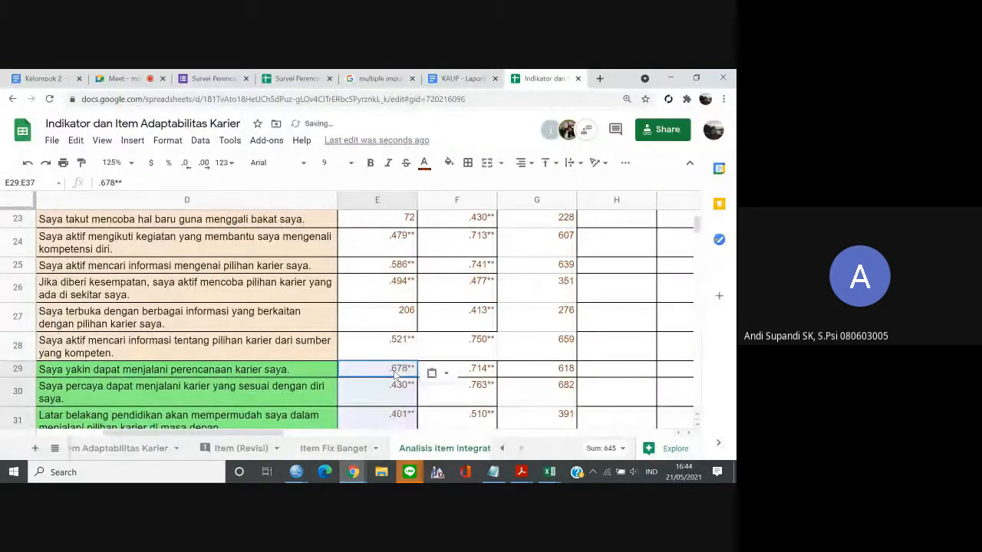
Review the ric, rid and crid values of the items, from the newly filled rows back up to cell E2.
key("Down")
key("Down")
key("Down")
key("Down")
key("Down")
key("Down")
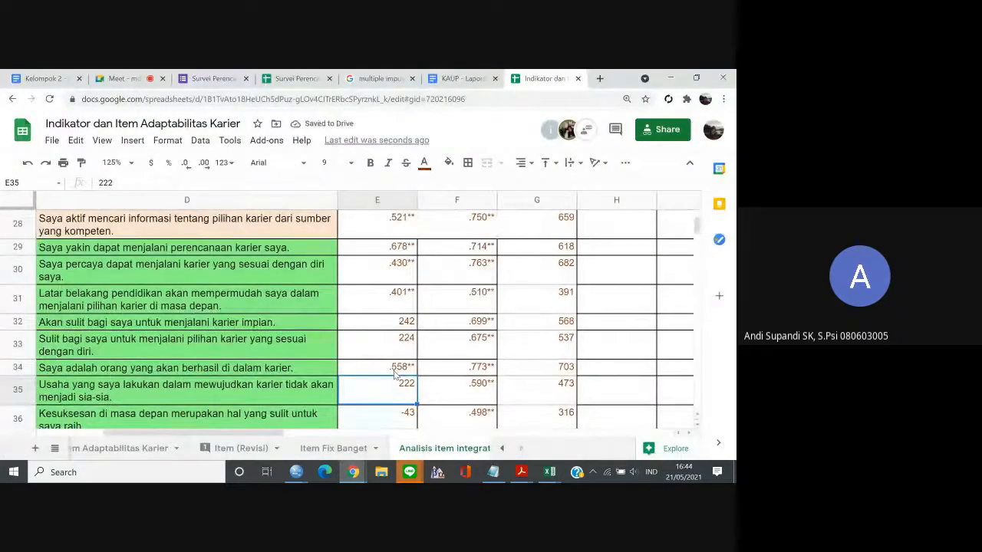
key("Up")
key("Right")
key("Right")
key("Right")
key("Right")
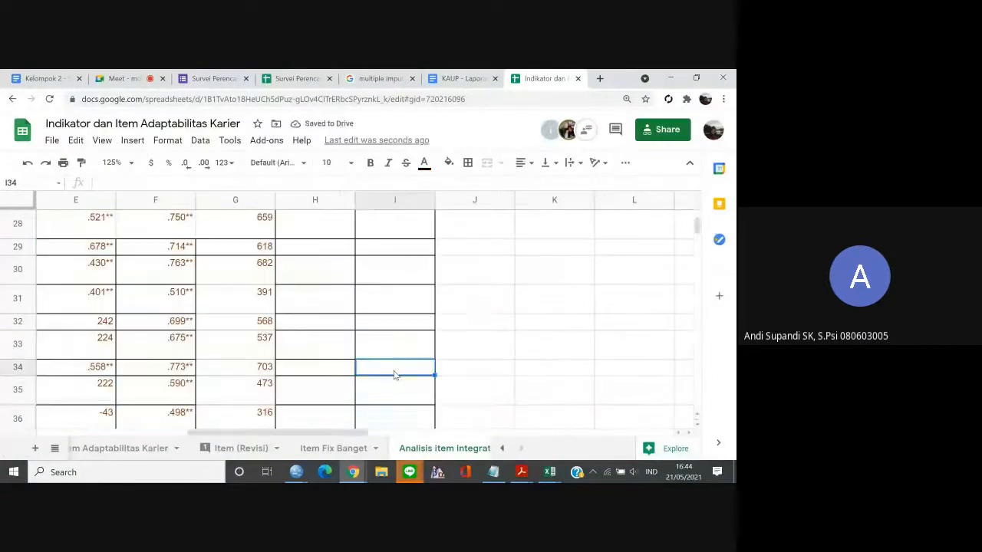
key("Left")
key("Up")
key("Up")
key("Up")
key("Up")
key("Up")
key("Up")
key("Up")
key("Up")
key("Up")
key("Up")
key("Up")
key("Up")
key("Up")
key("Up")
key("Up")
key("Up")
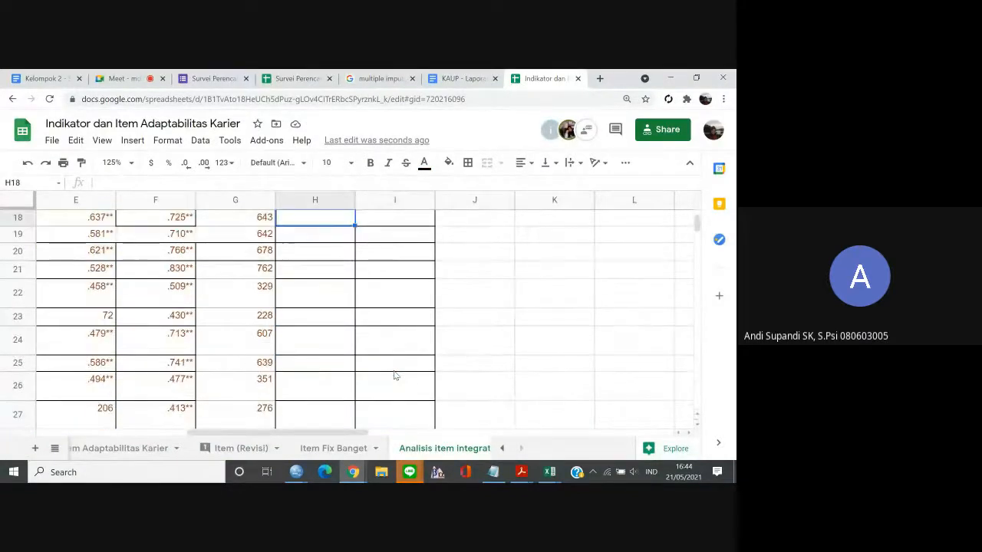
key("Left")
key("Left")
key("Left")
key("Up")
key("Up")
key("Up")
key("Up")
key("Up")
key("Up")
key("Up")
key("Up")
key("Up")
key("Up")
key("Up")
key("Up")
key("Up")
key("Up")
key("Up")
key("Up")
key("Up")
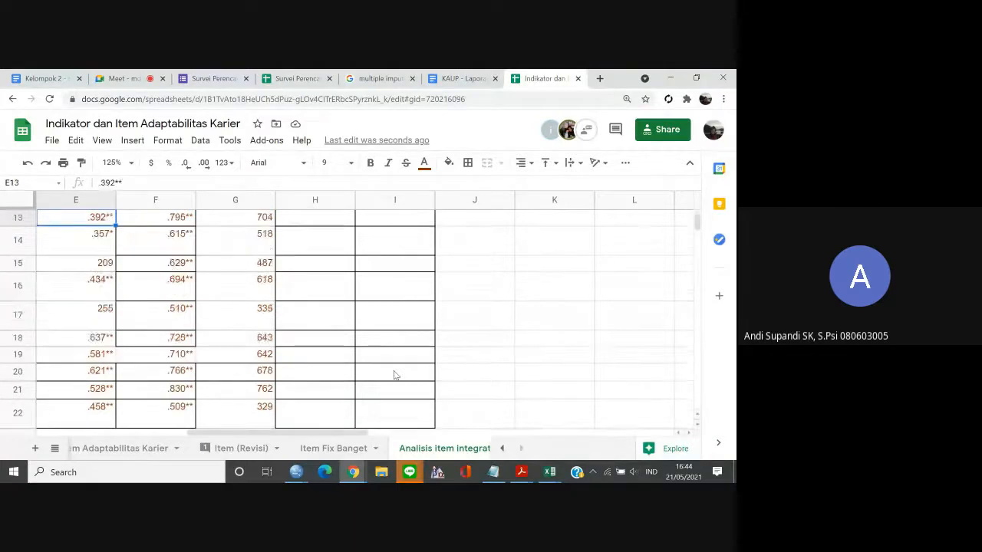
key("Left")
key("Down")
key("Right")
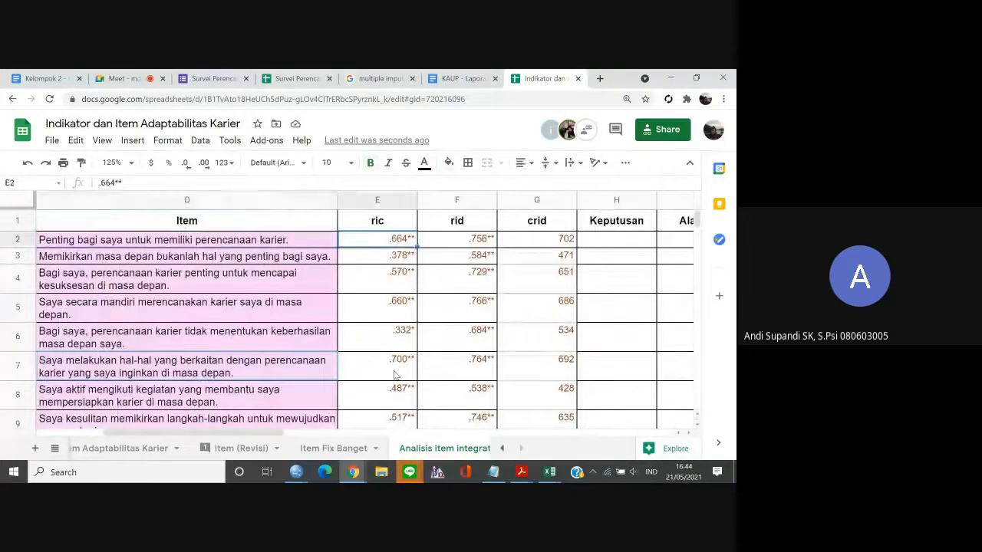
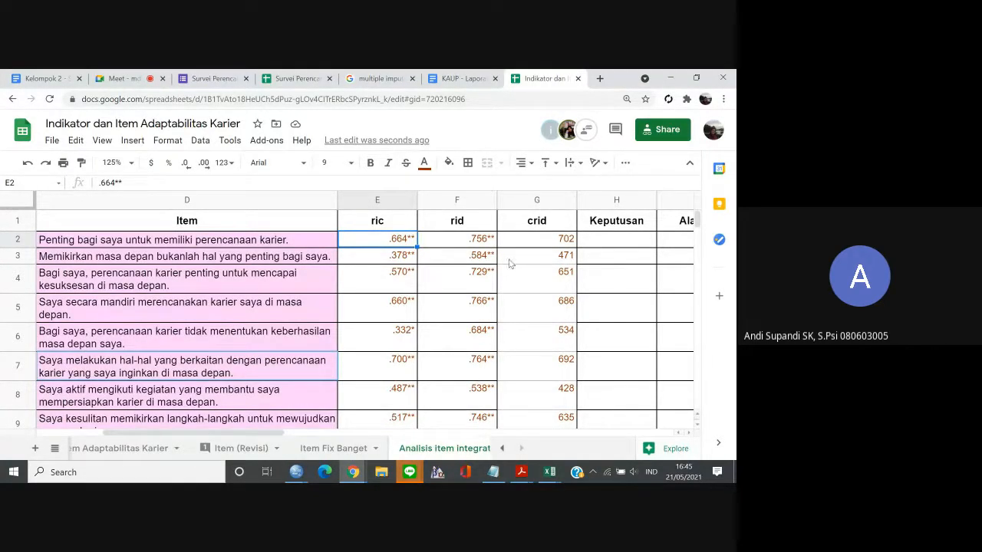
Narrow the ric, rid and crid columns (E to G) together so they fit their values.
left_click(406, 200)
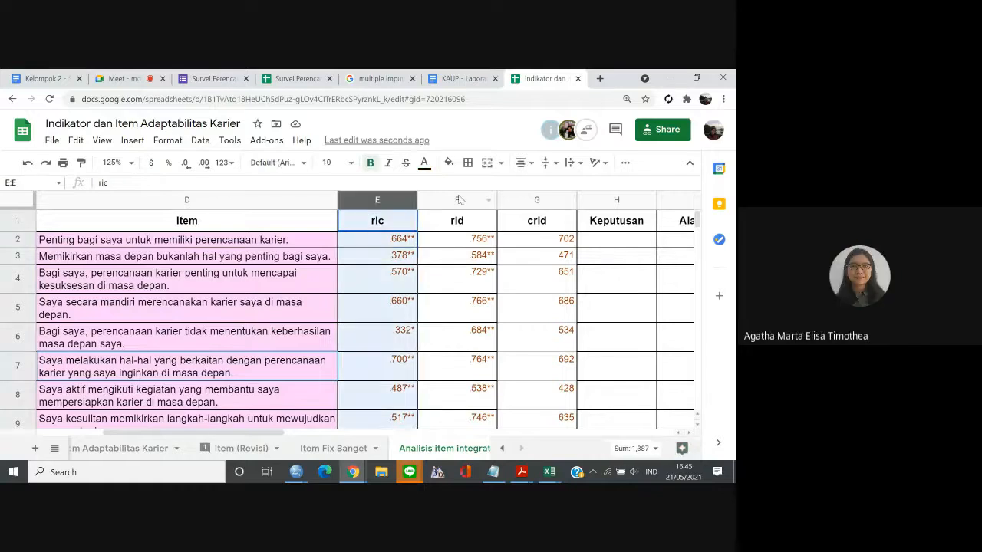
left_click(540, 199, "shift")
left_click_drag(548, 195, 545, 196)
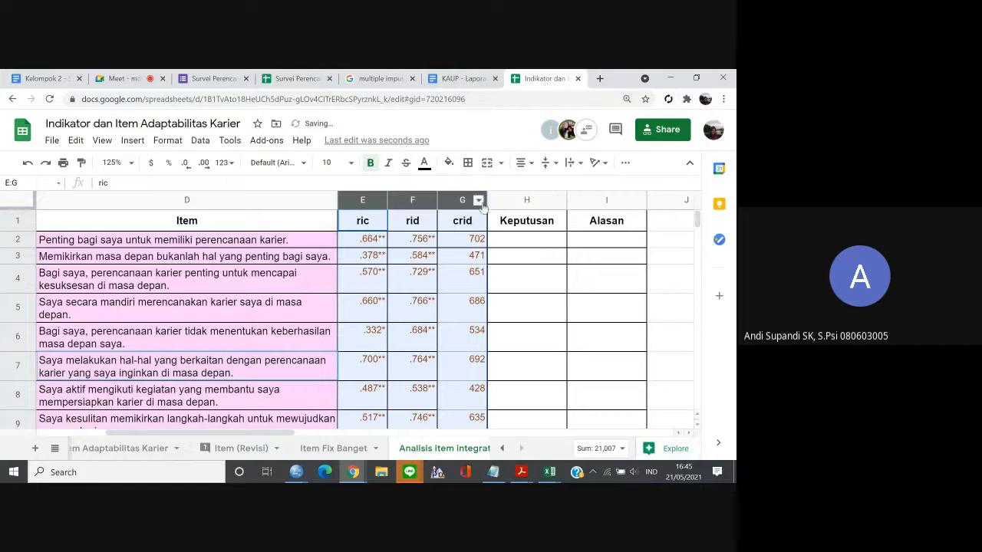
left_click_drag(488, 206, 458, 201)
Set the sheet zoom to 150% and slightly narrow the Keputusan column.
left_click(114, 162)
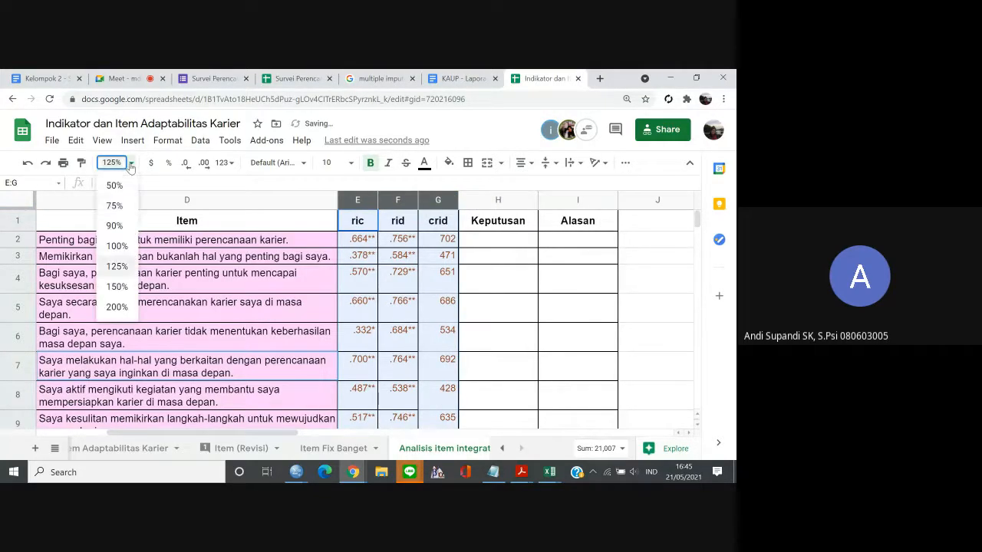
left_click(121, 282)
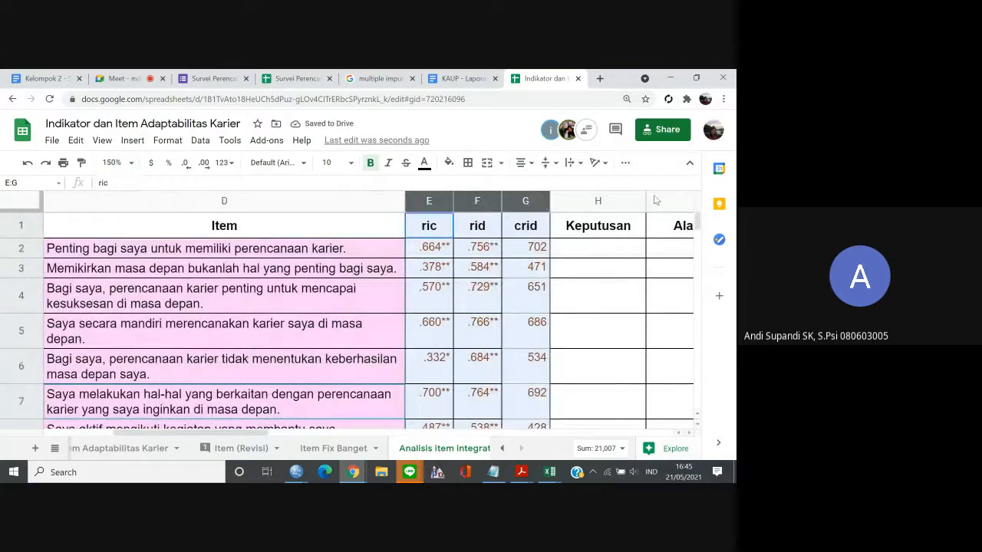
mouse_move(646, 201)
left_mouse_down()
mouse_move(657, 201)
mouse_move(642, 202)
left_mouse_up()
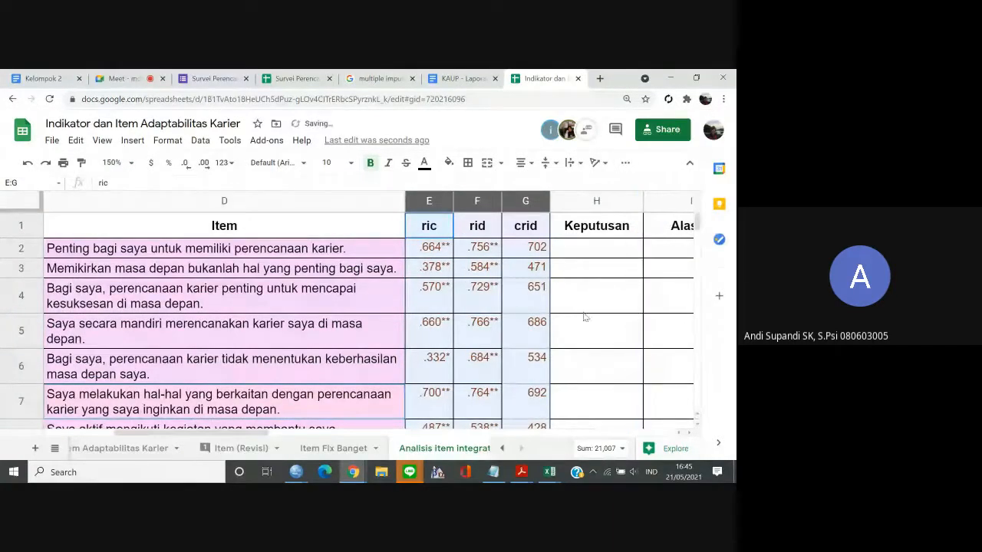
left_click_drag(266, 436, 351, 446)
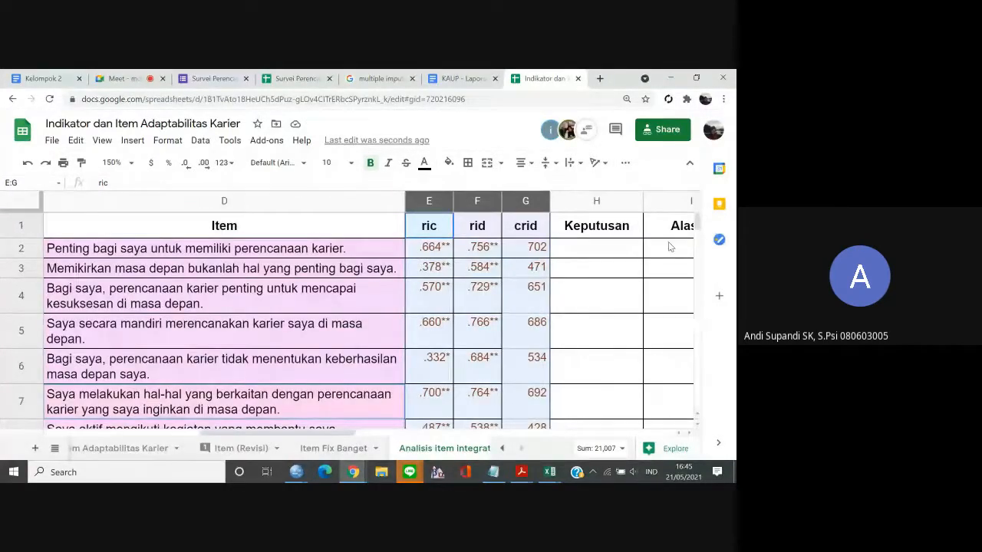
left_click(666, 207)
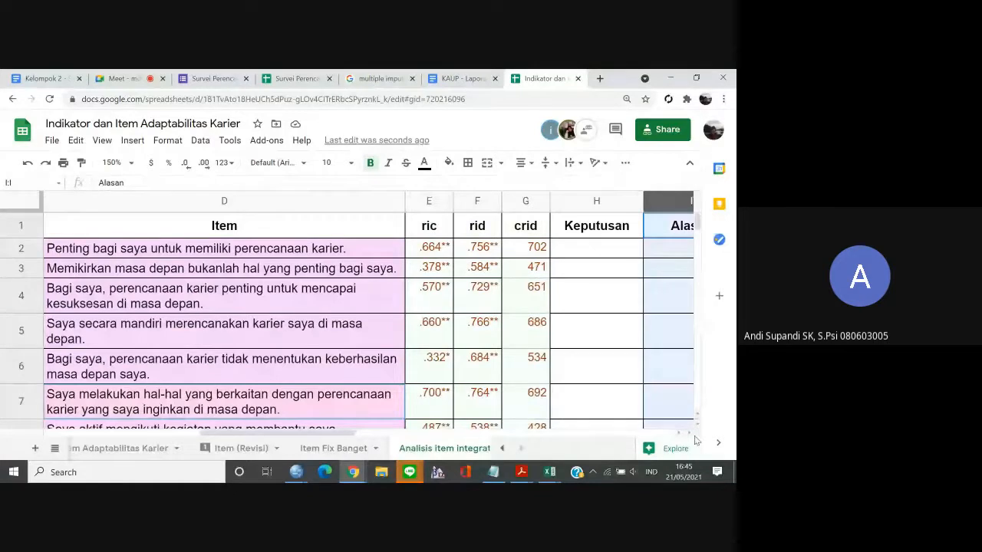
left_click(544, 266)
left_click(562, 257)
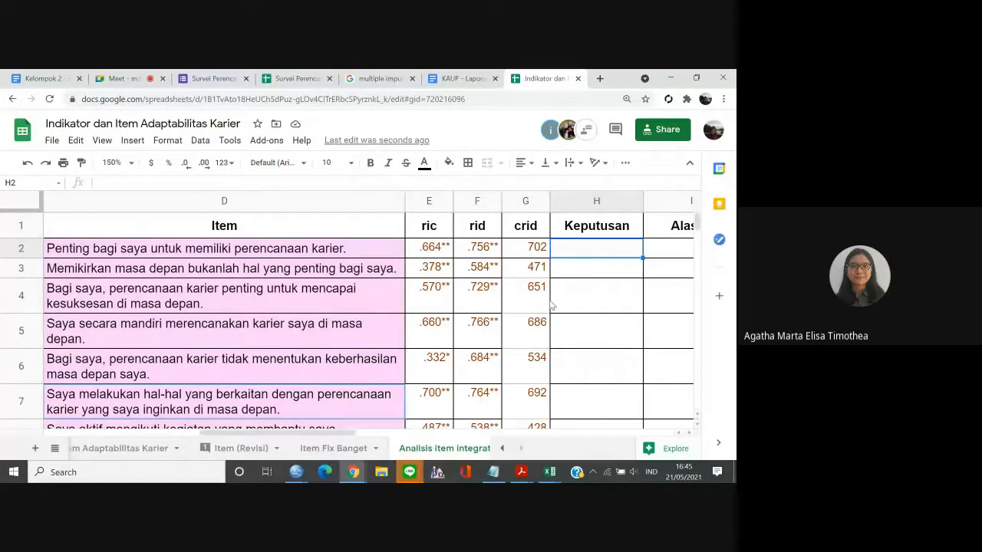
Try shading the item cells D2:D7 with a light cyan fill.
left_click(343, 255)
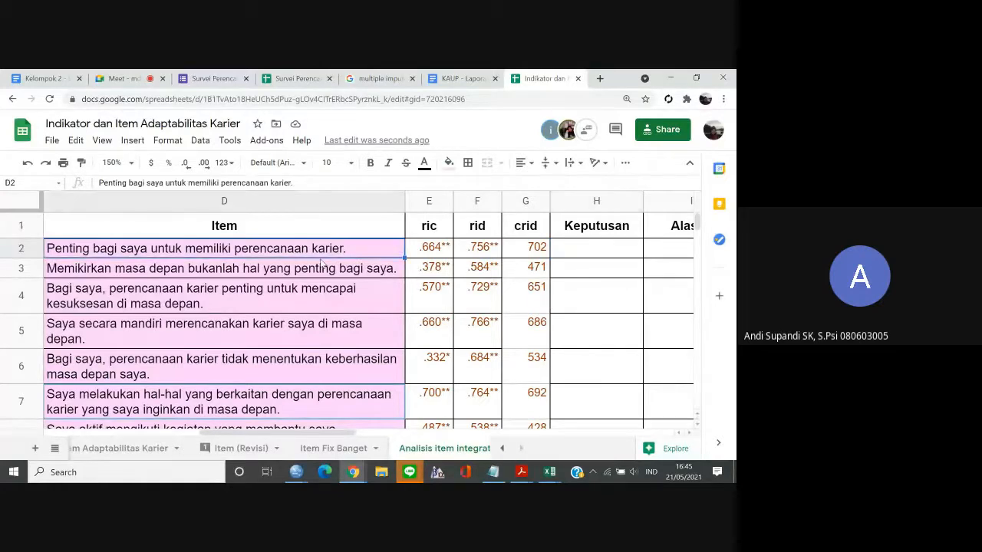
left_click(250, 404, "shift")
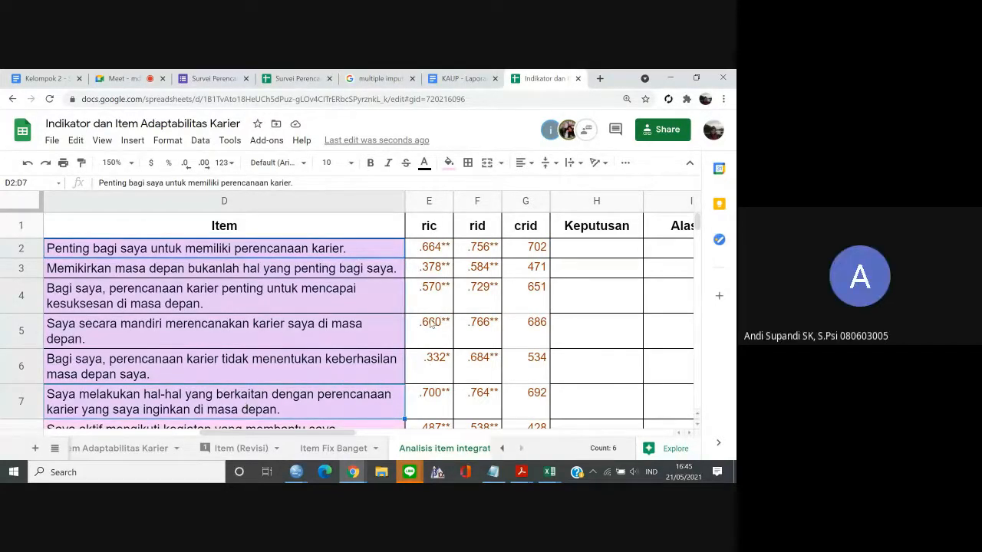
left_click(450, 163)
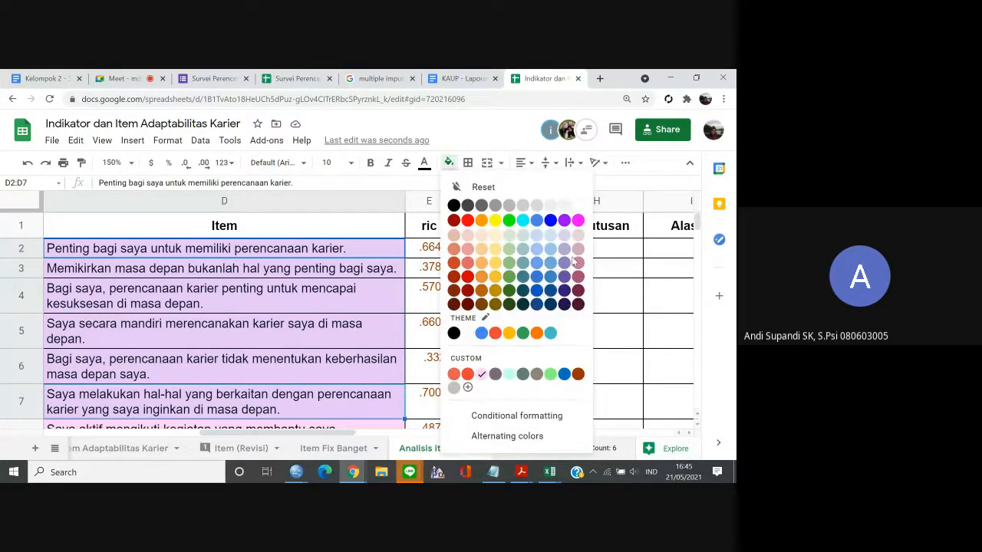
left_click(524, 237)
Check the item numbers and indicator codes of rows 2 to 8 to see which items belong to the same indicator group.
left_click(283, 361)
key("Down")
key("Down")
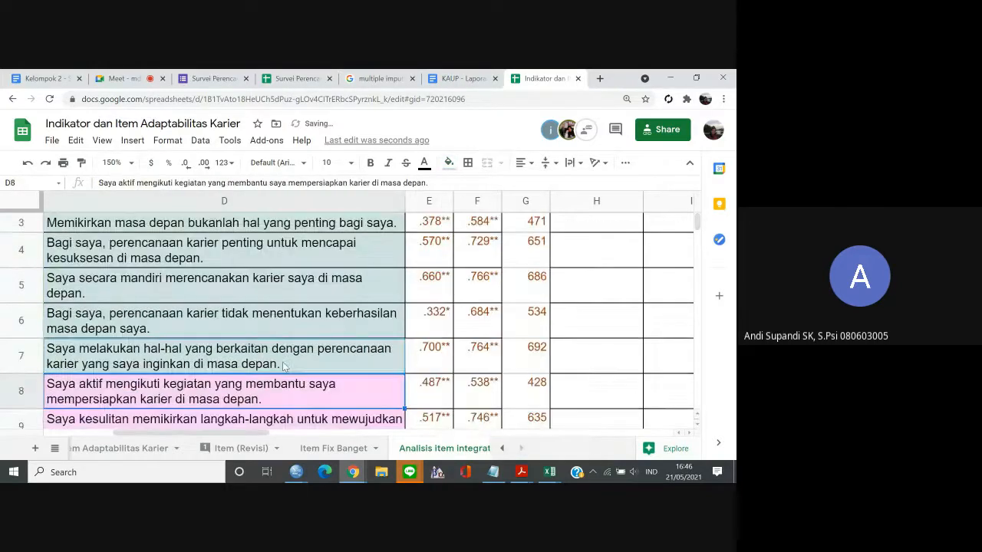
key("Down")
key("Up")
key("Up")
key("Up")
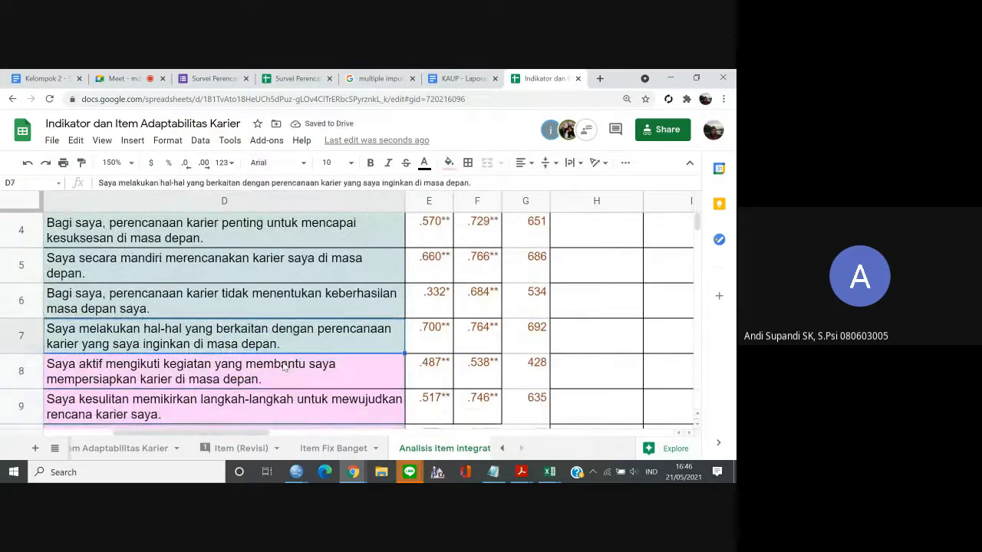
key("Up")
key("Up")
key("Up")
key("Left")
key("Up")
key("Up")
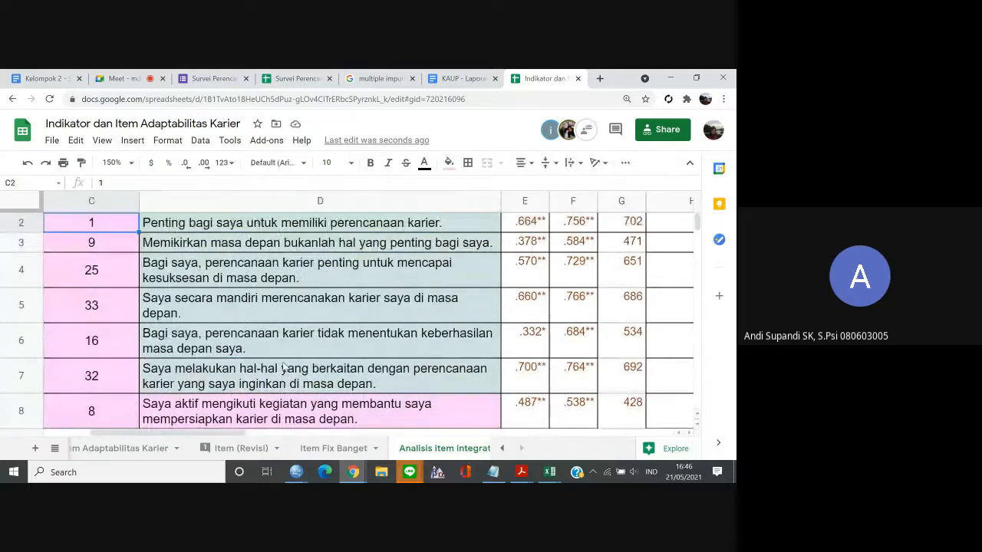
key("Down")
key("Right")
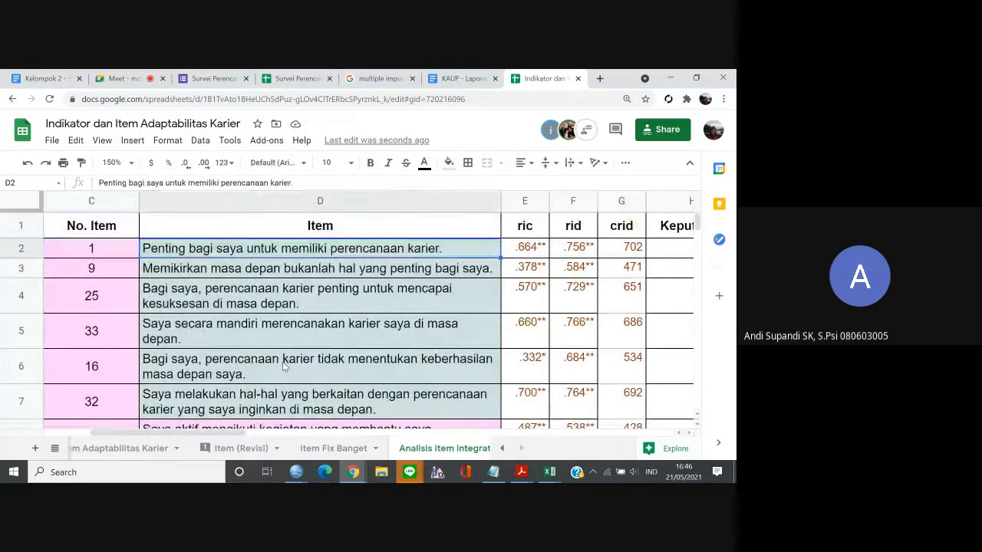
key("Left")
key("Left")
key("Down")
key("Down")
key("Down")
key("Down")
key("Down")
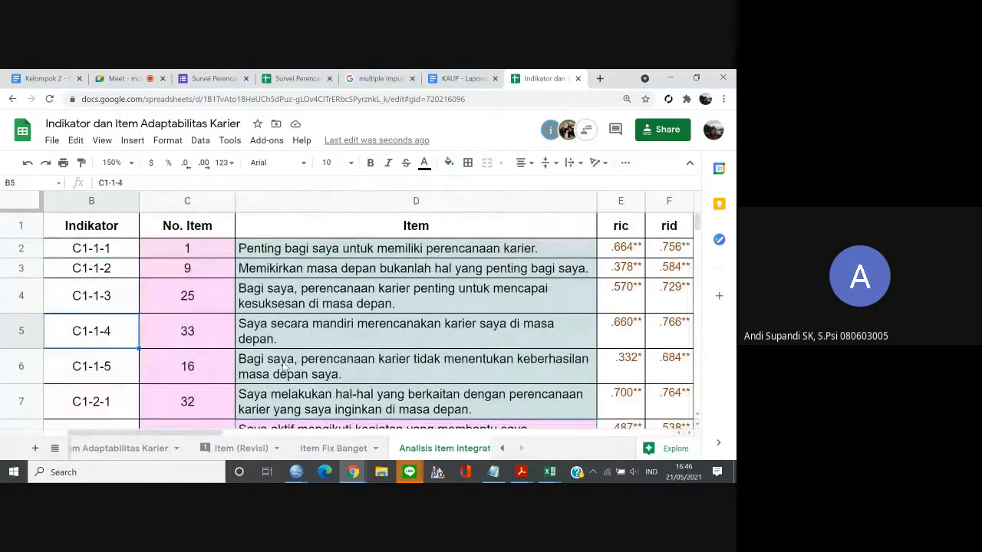
Undo the last fill and shade only the C1-1 items in D2:D6 with light cyan.
key("ctrl+z")
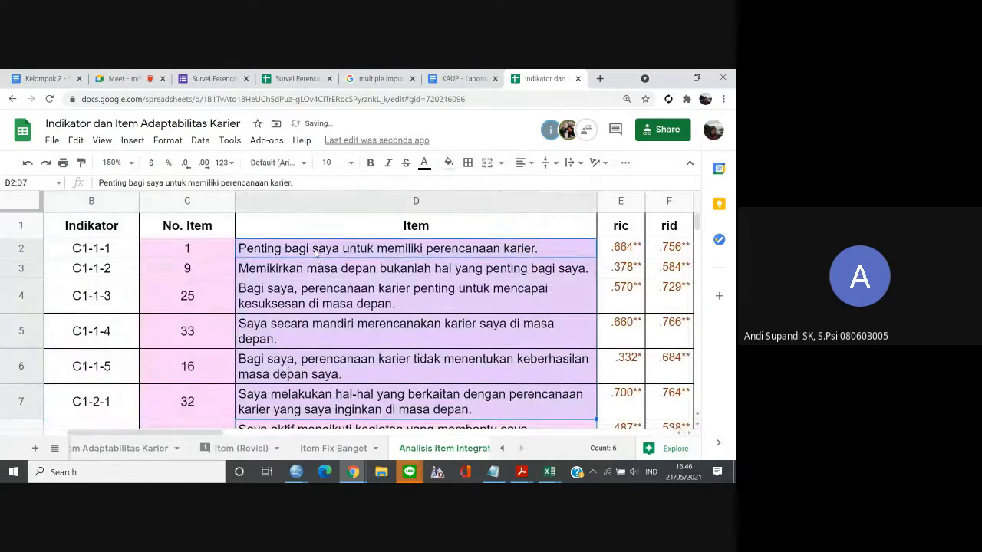
left_click_drag(315, 249, 300, 368)
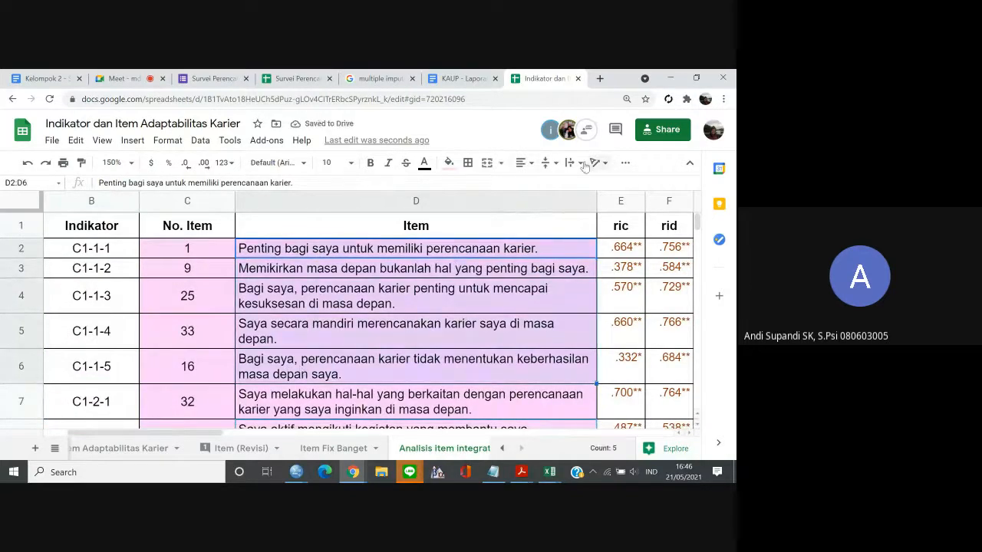
left_click(449, 162)
left_click(522, 233)
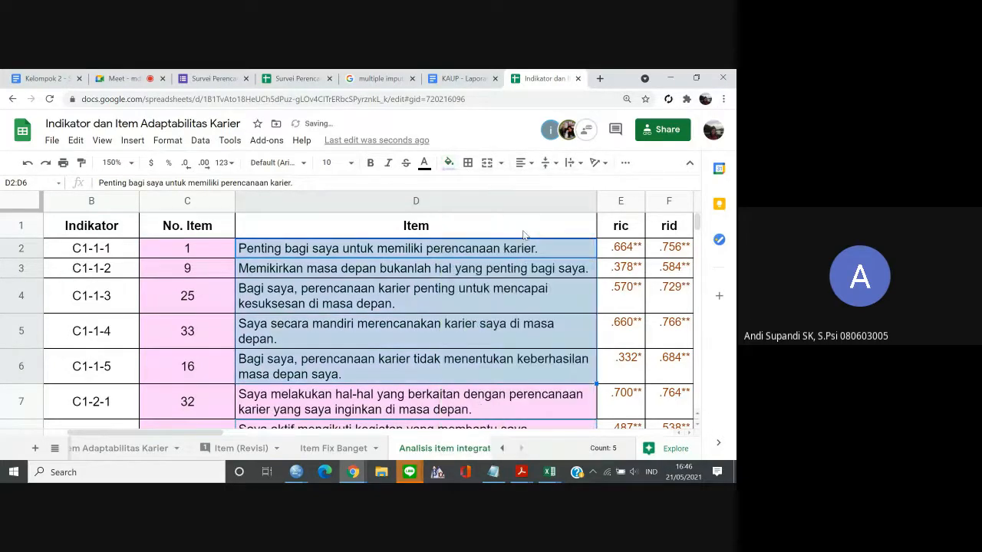
Review the ric, rid and crid values of item 16 in row 6, ending on its Keputusan cell.
left_click(148, 374)
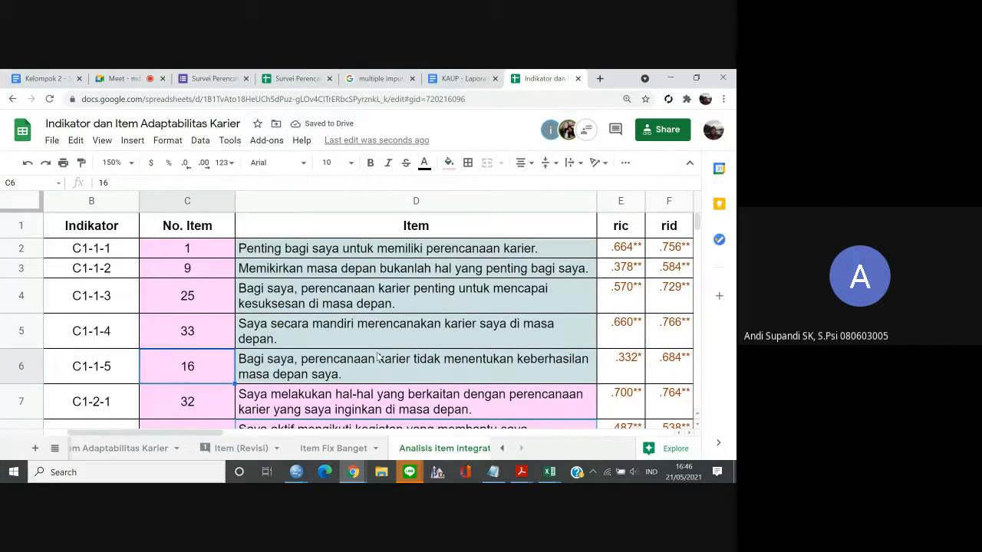
key("Right")
key("Right")
key("Right")
key("Right")
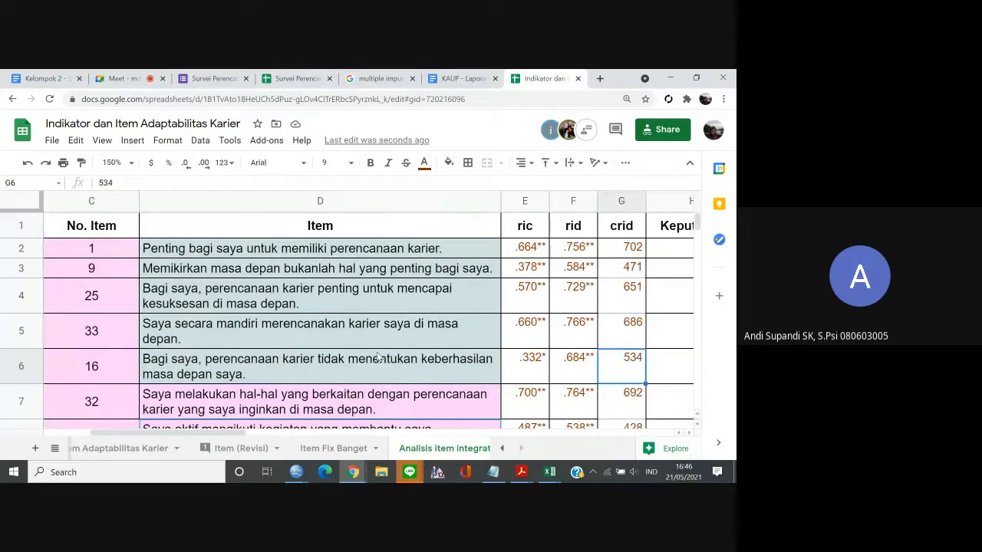
key("Right")
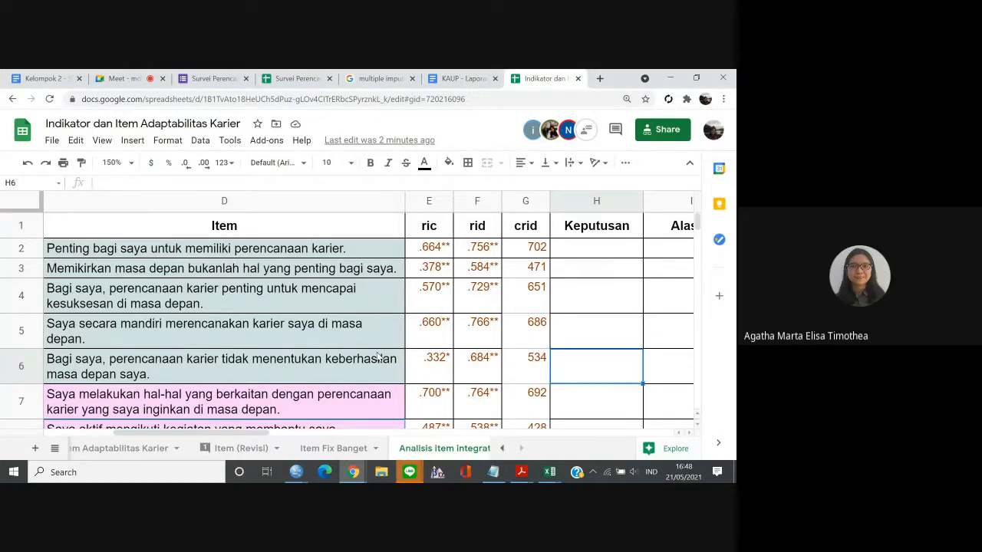
key("Left")
key("Right")
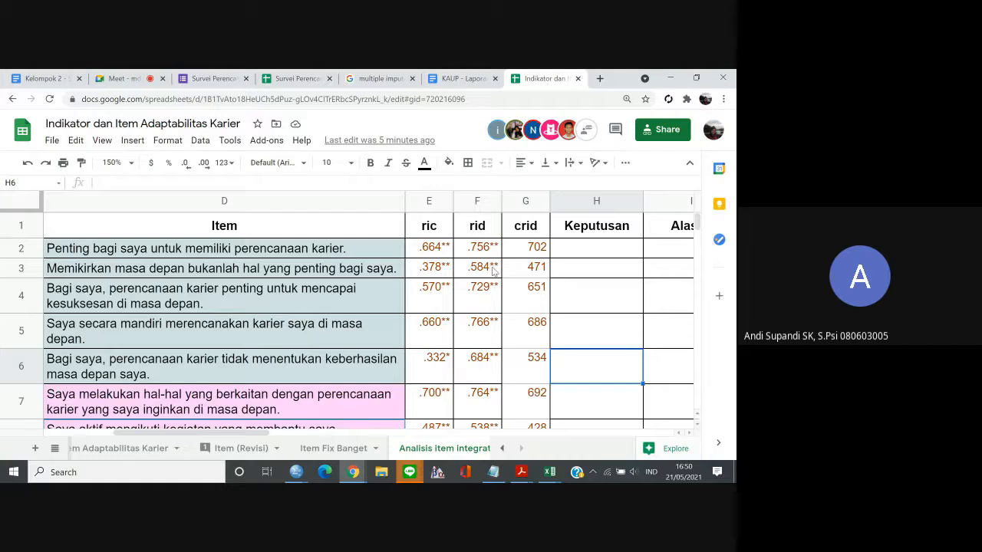
Switch to the Google Meet call, mute the microphone and stop presenting the screen.
left_click(132, 77)
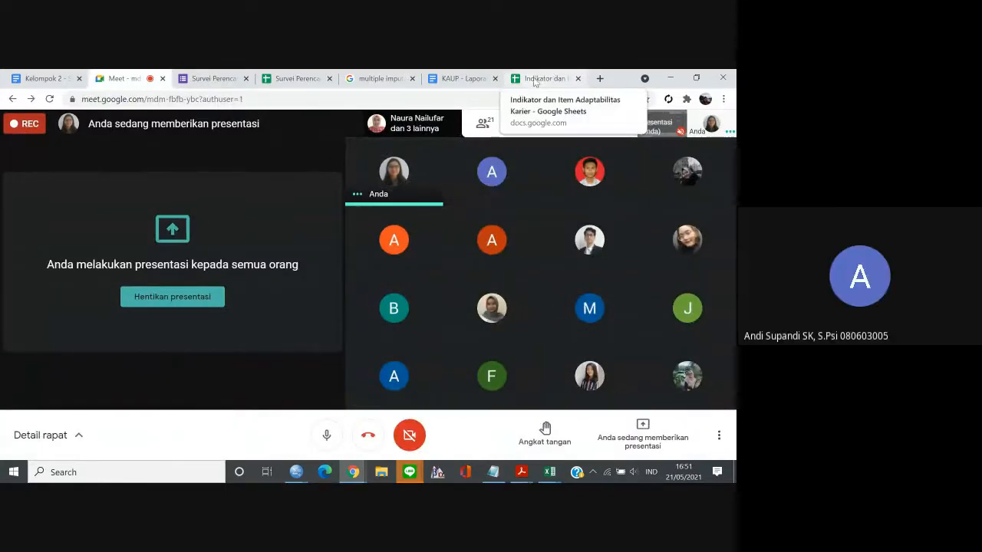
left_click(670, 440)
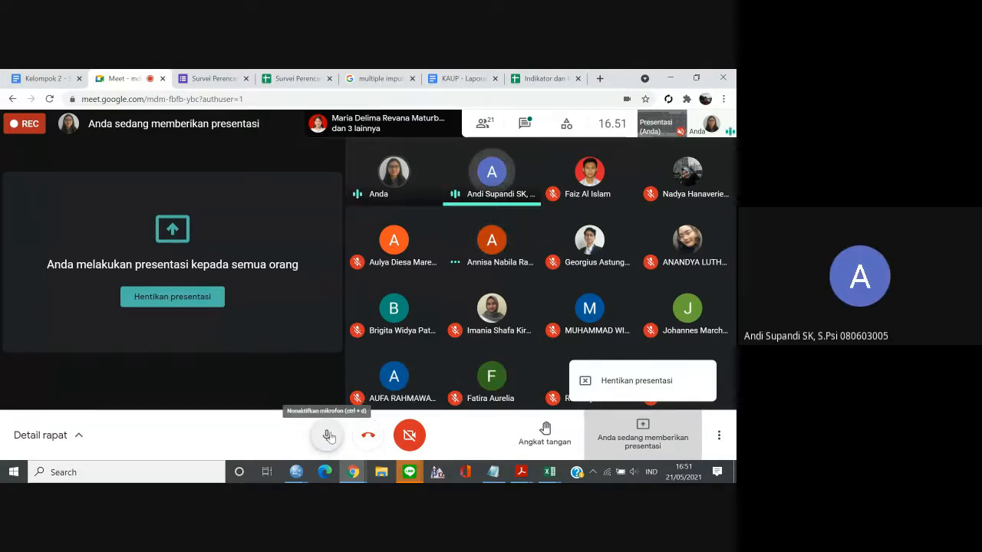
left_click(331, 437)
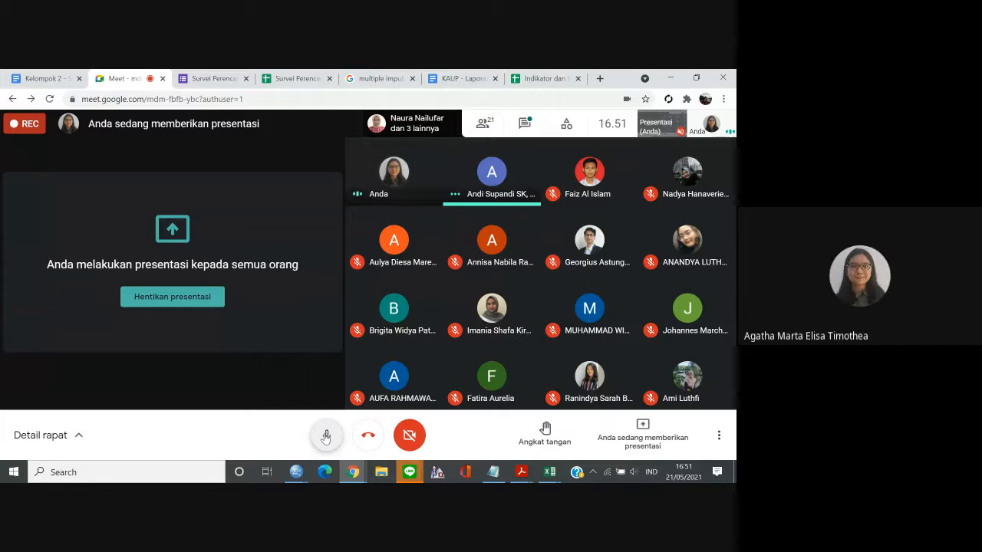
left_click(326, 436)
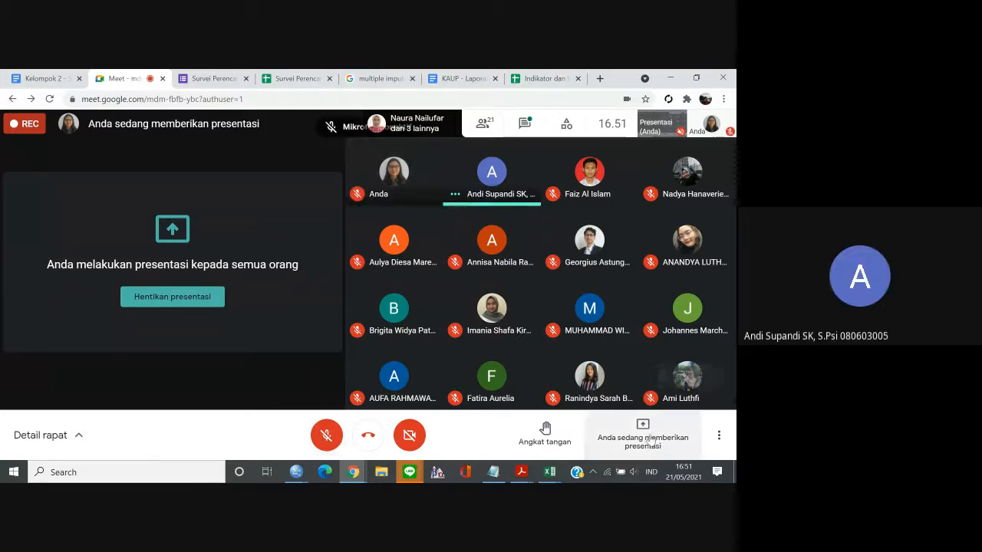
left_click(643, 435)
left_click(643, 382)
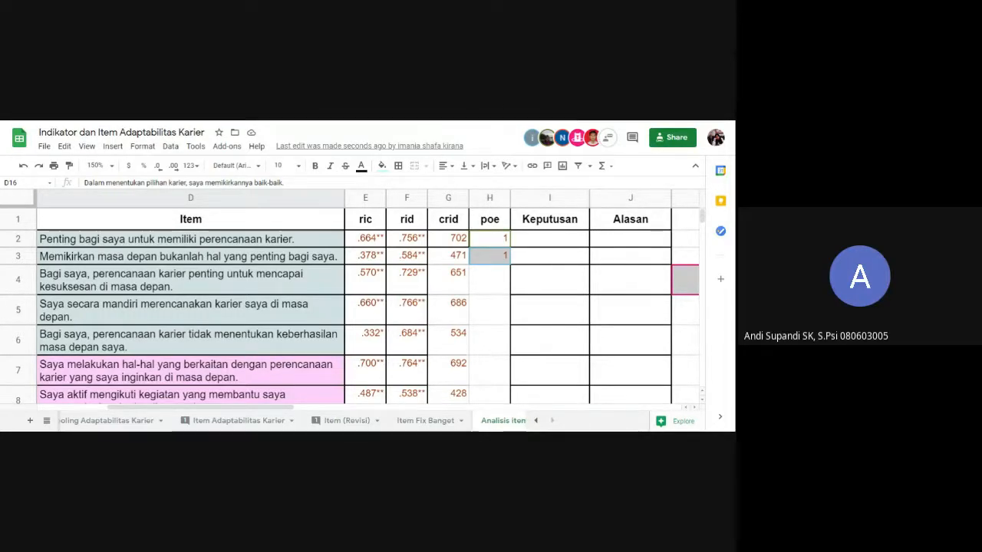
Switch to the KAUP - Laporan Adaptabilitas Karier report and review its item validity and score norm theory up to BAB III.
key("ctrl+Tab")
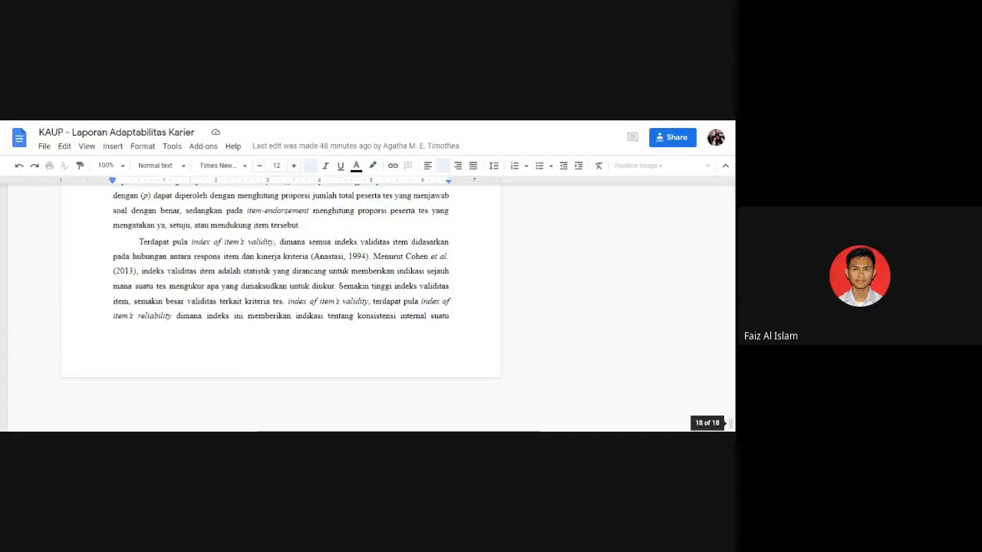
left_click(267, 257)
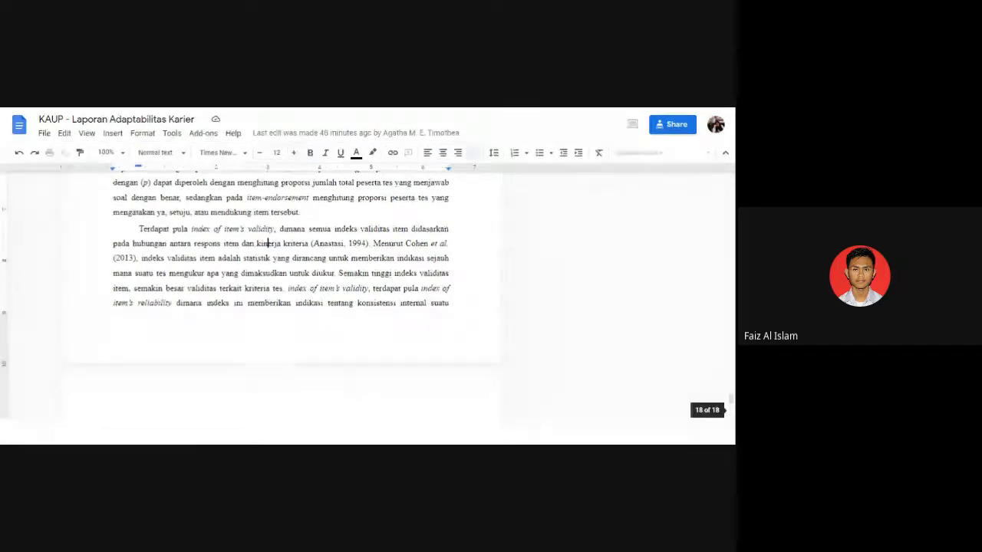
scroll(280, 268, "down", 10)
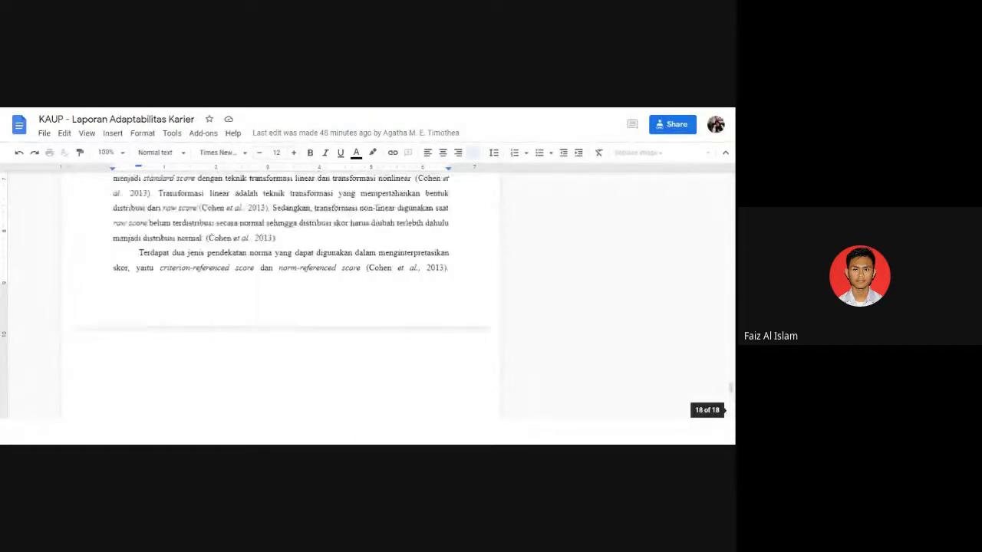
scroll(281, 269, "down", 10)
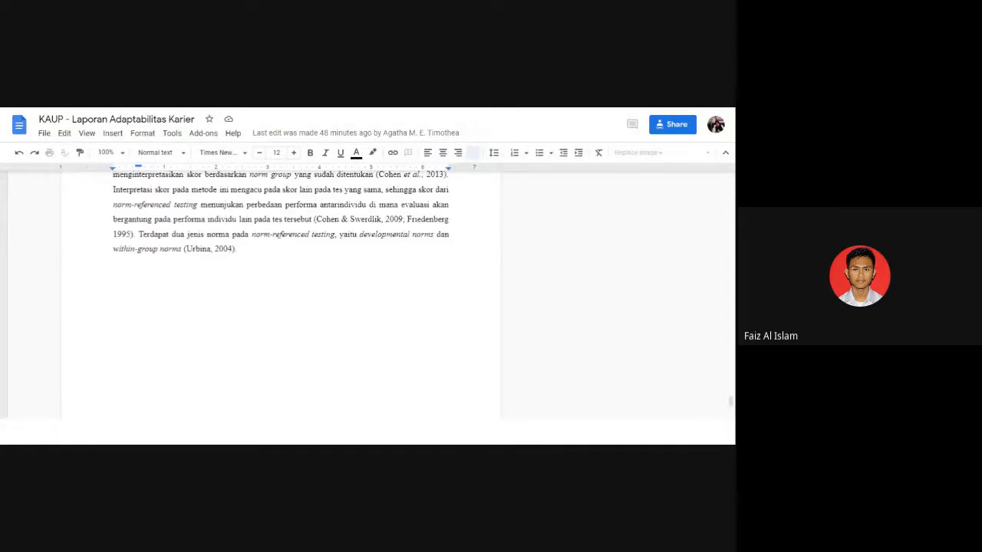
scroll(281, 268, "down", 5)
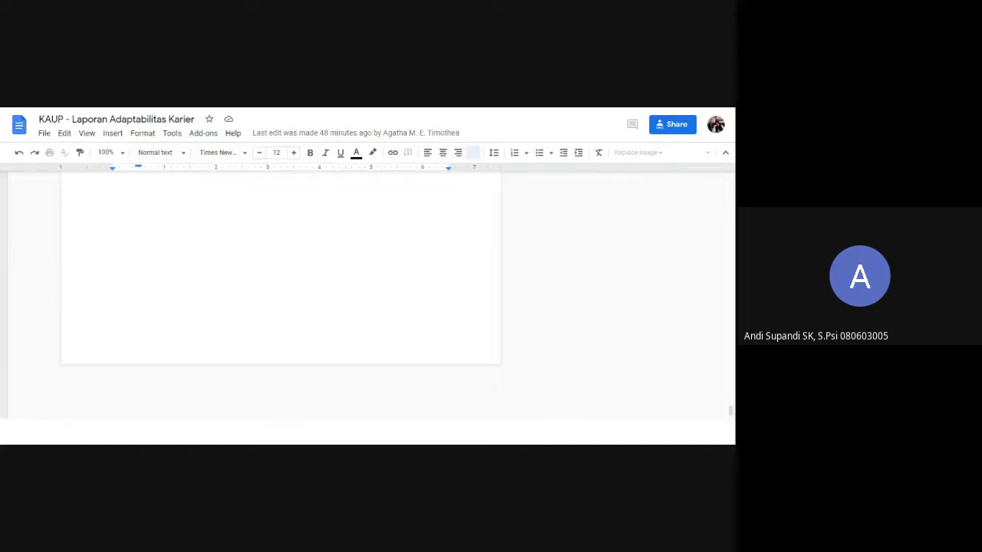
scroll(281, 291, "up", 1)
scroll(281, 292, "up", 2)
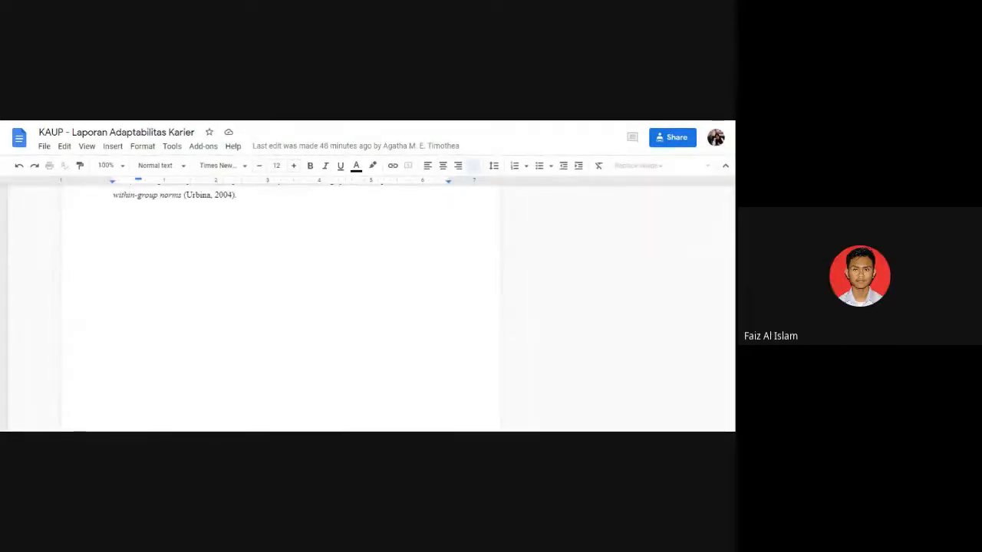
scroll(280, 307, "down", 8)
scroll(281, 307, "up", 3)
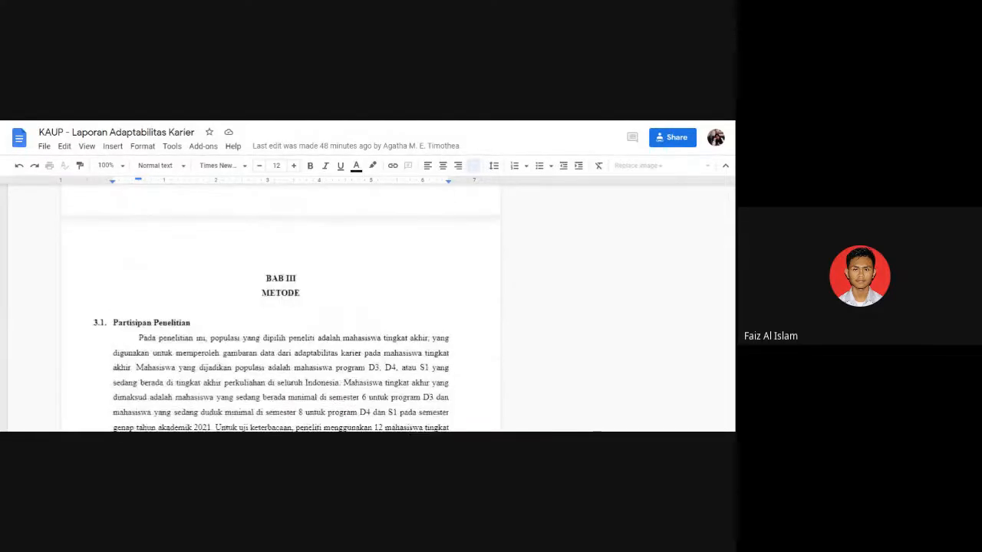
Review the section 3.2 operationalisation table of dimensions, indicators and item codes from Concern to Confidence.
scroll(281, 307, "down", 10)
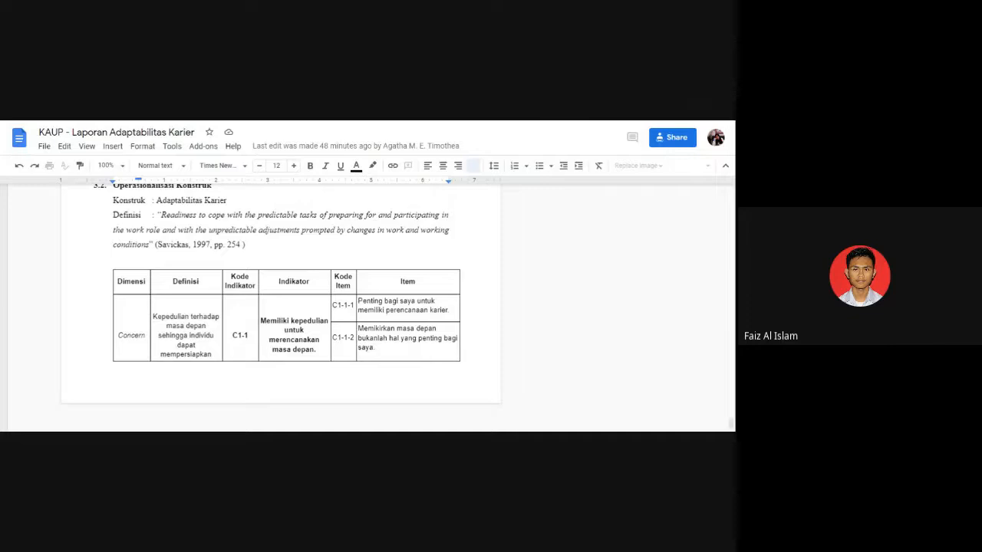
scroll(280, 307, "down", 1)
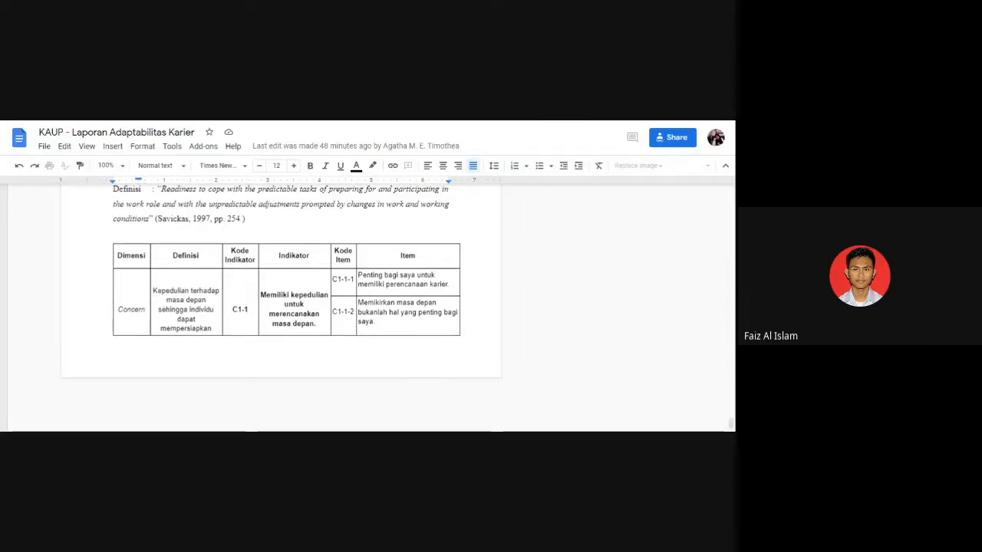
scroll(281, 306, "down", 5)
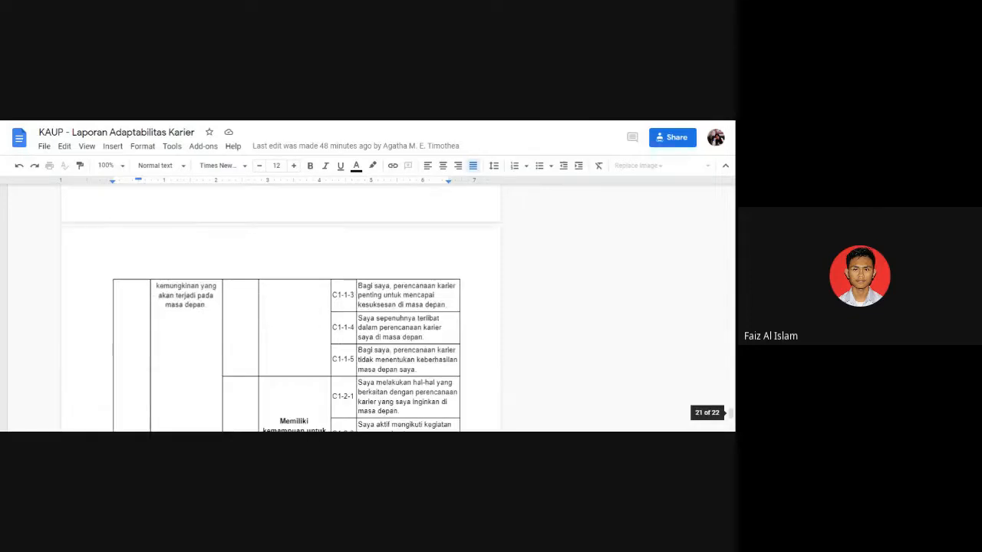
scroll(280, 307, "down", 5)
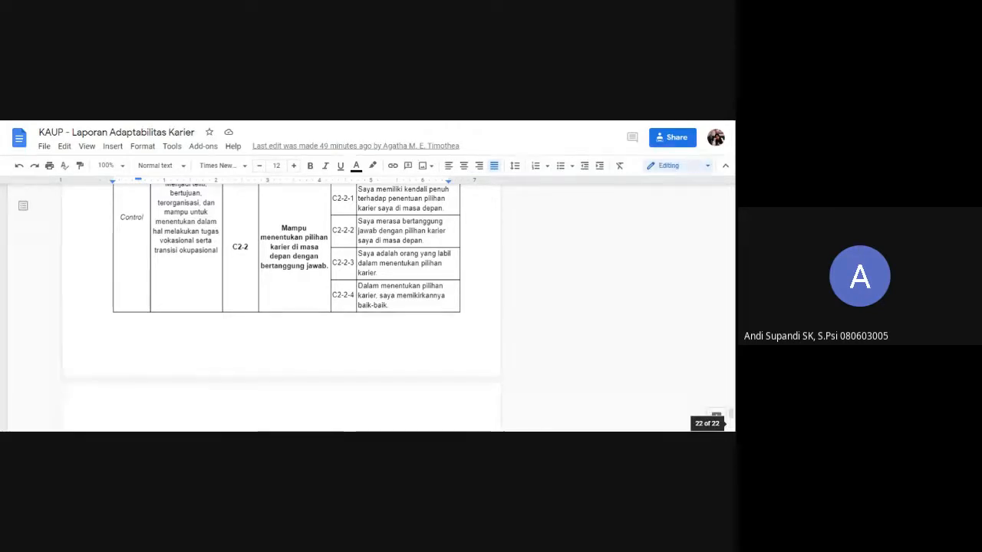
scroll(281, 307, "down", 1)
scroll(281, 306, "down", 10)
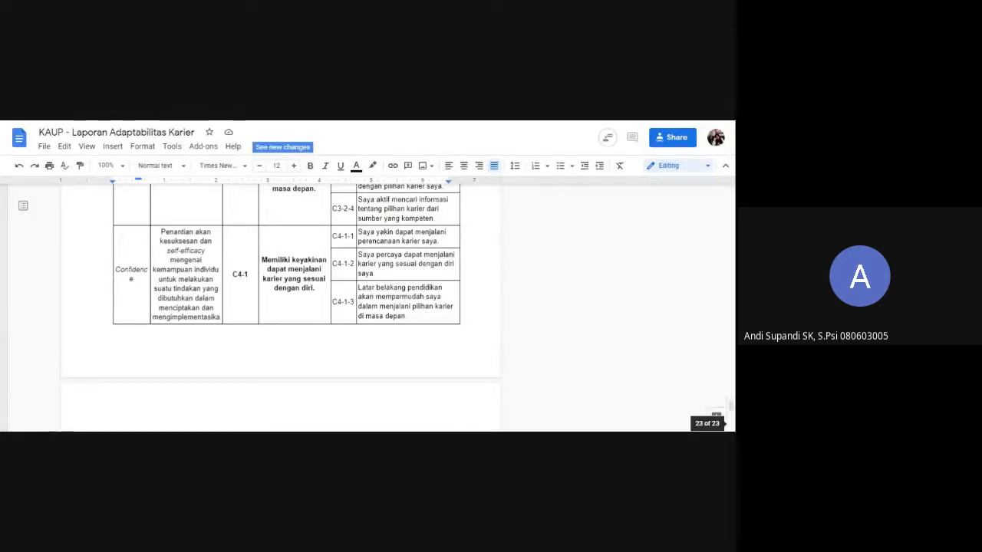
Examine the report's scoring rules and the item analysis methods in section 3.5.3, including the item discrimination index.
scroll(281, 307, "up", 10)
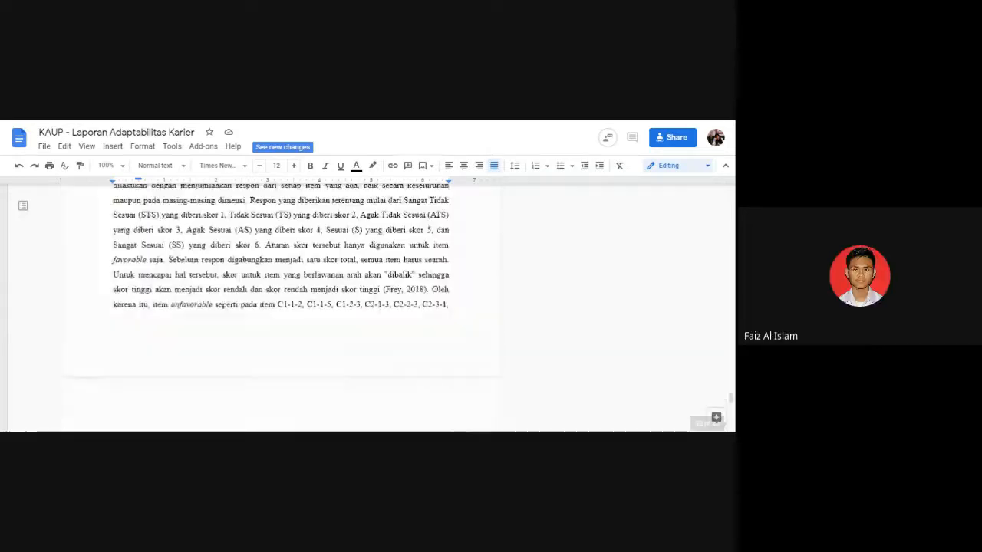
scroll(281, 307, "down", 3)
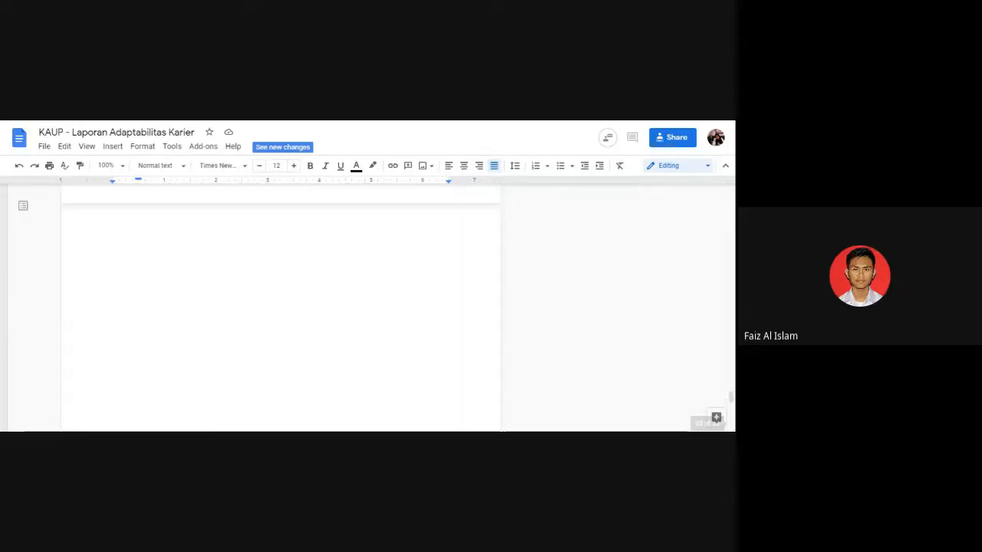
scroll(281, 307, "down", 15)
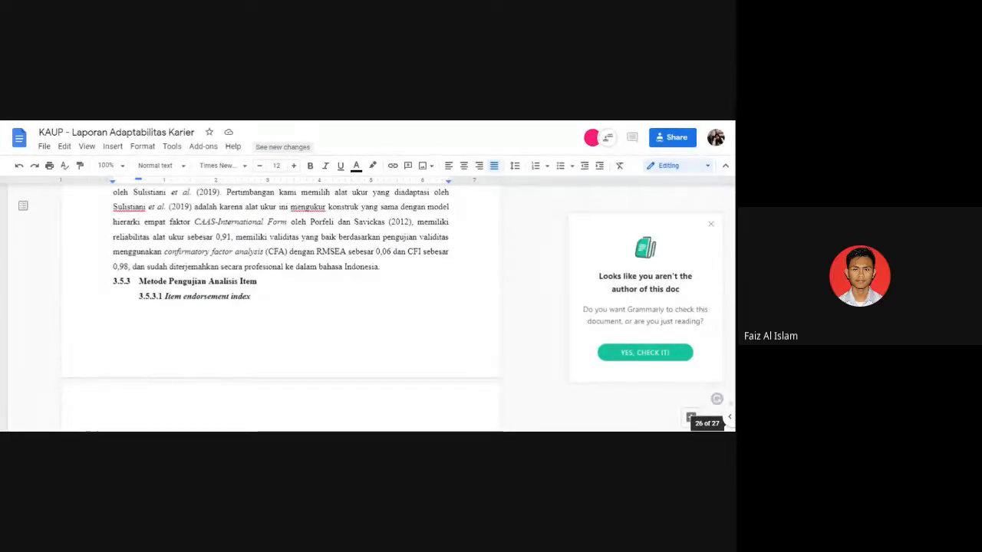
scroll(280, 307, "down", 15)
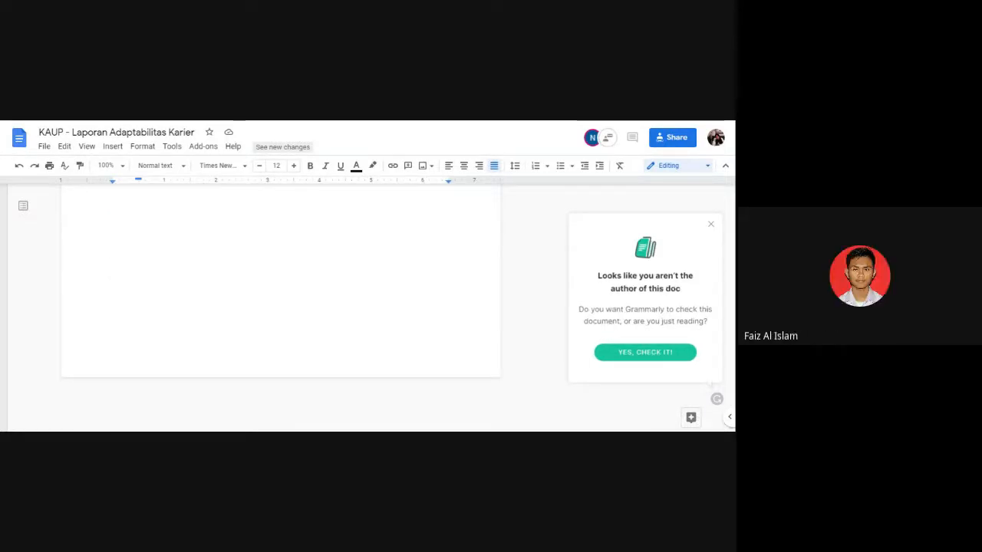
scroll(281, 307, "down", 5)
scroll(281, 307, "down", 5)
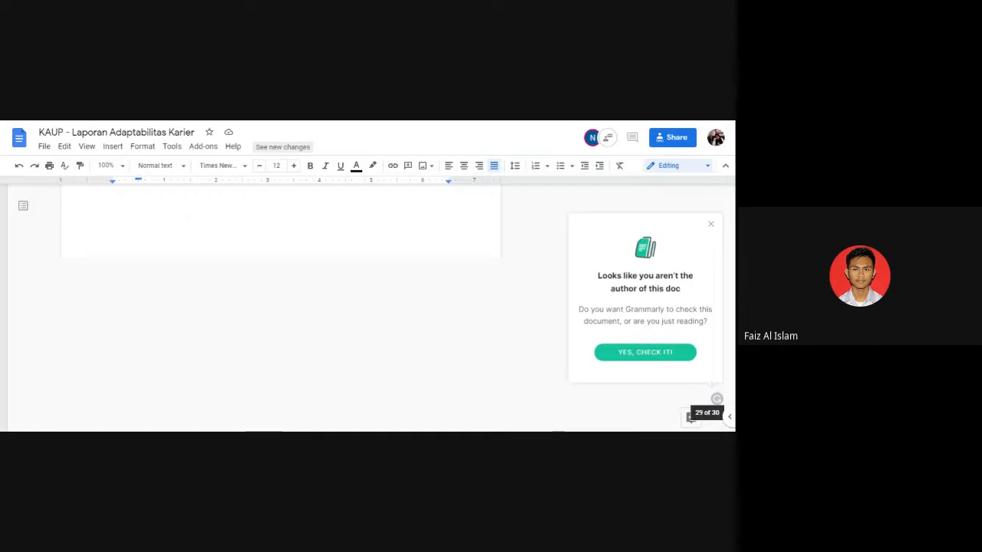
scroll(281, 306, "up", 10)
scroll(280, 307, "up", 10)
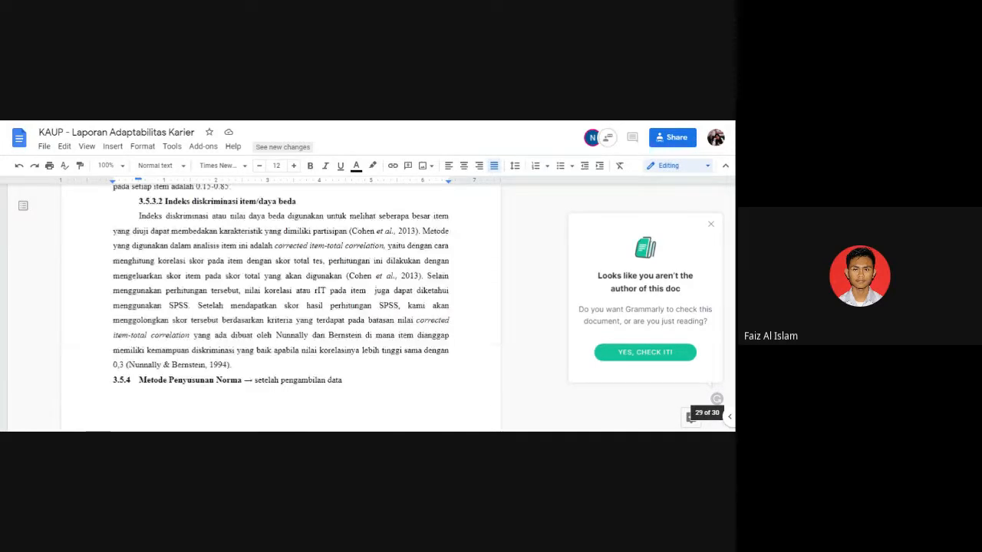
Look through the reference list near the end of the report.
scroll(281, 306, "up", 1)
scroll(280, 307, "down", 15)
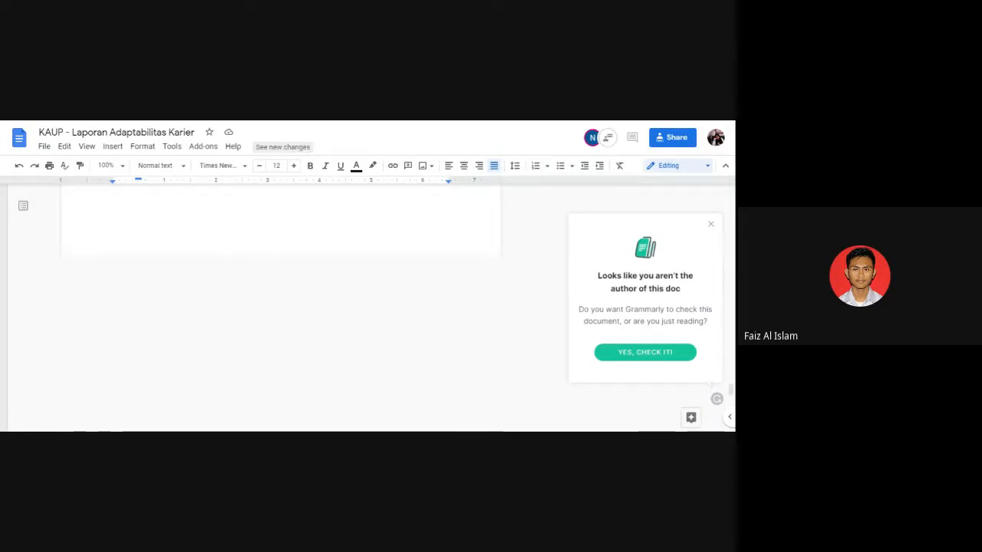
scroll(281, 307, "up", 2)
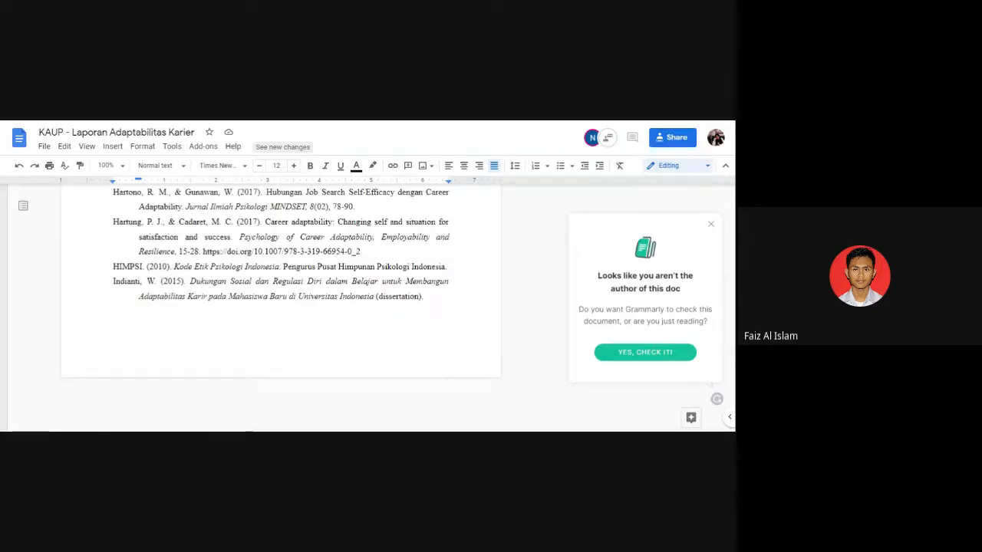
scroll(281, 306, "up", 4)
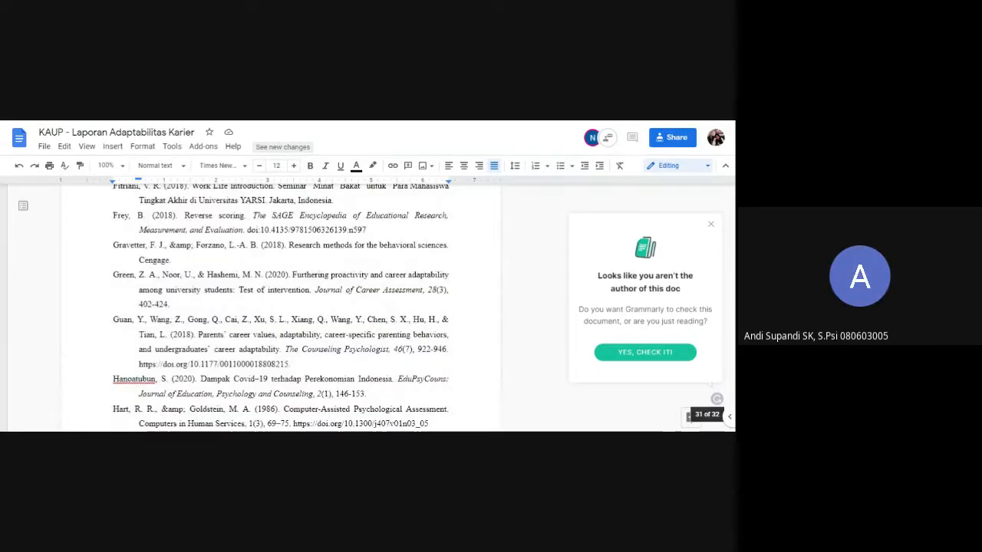
scroll(281, 307, "up", 2)
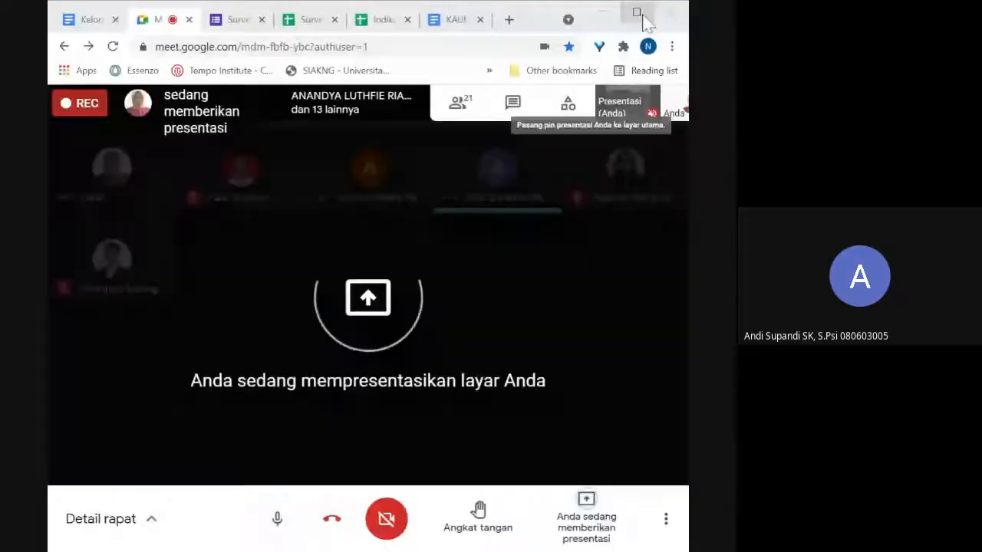
Open the report in the maximized browser window and review the BAB IV results outline from section 4.1 to 4.6.
left_click(447, 21)
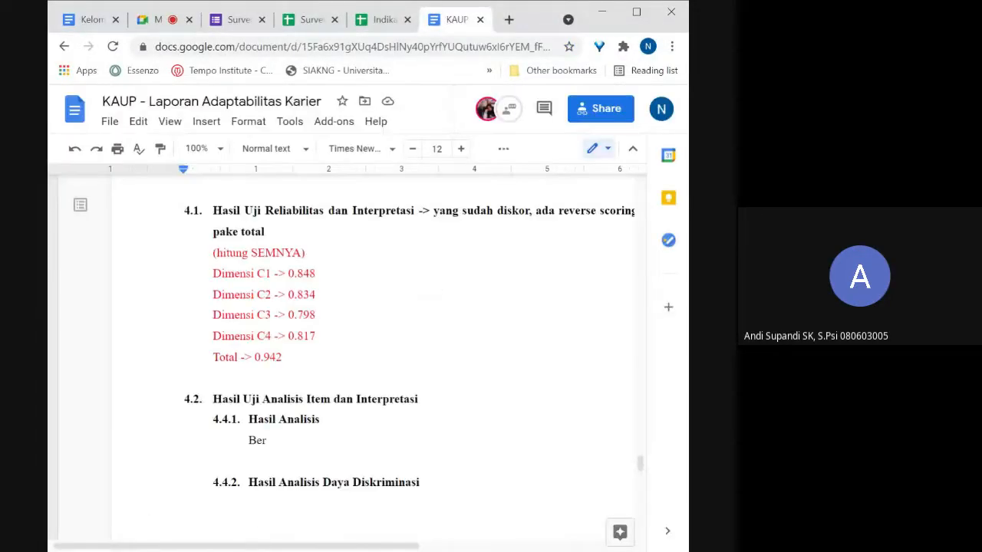
left_click(636, 11)
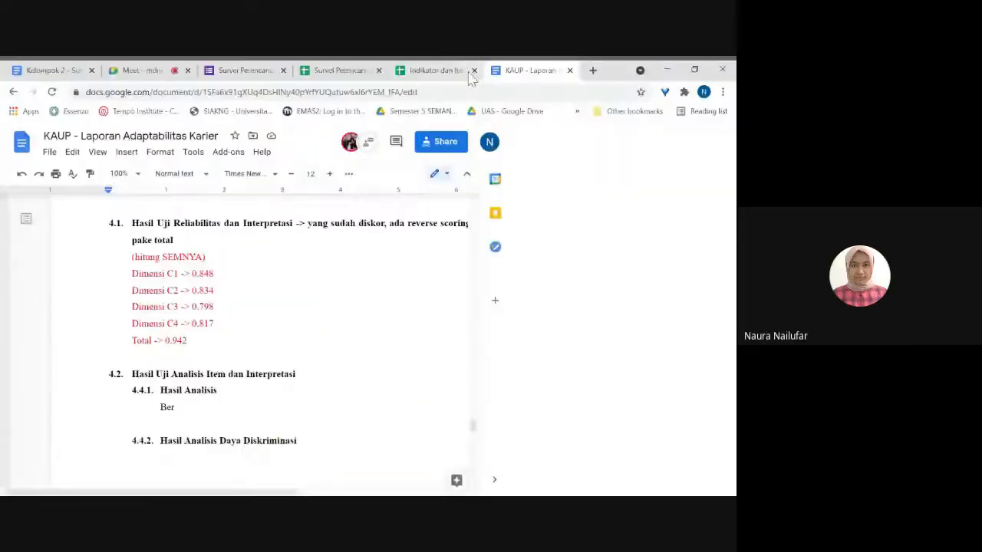
scroll(431, 284, "up", 1)
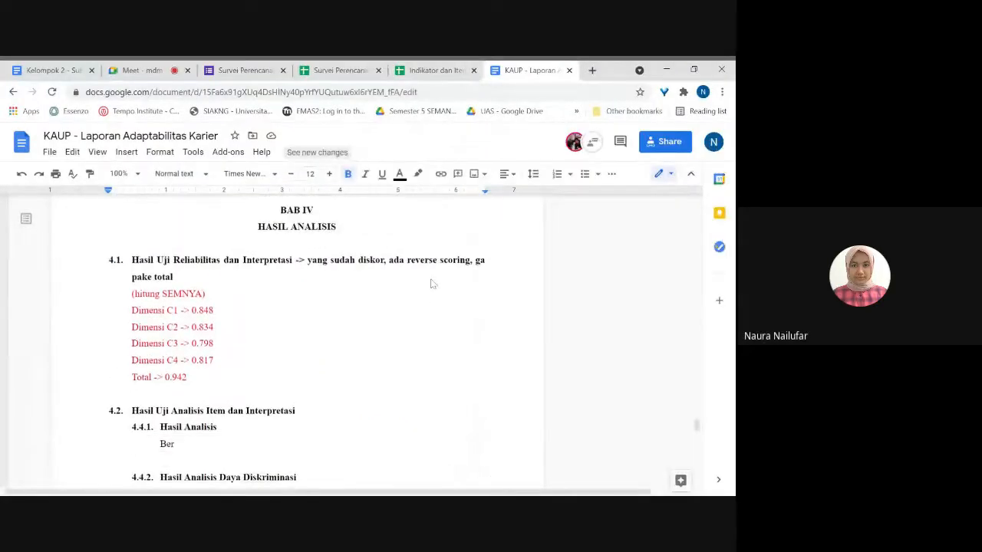
scroll(297, 338, "down", 2)
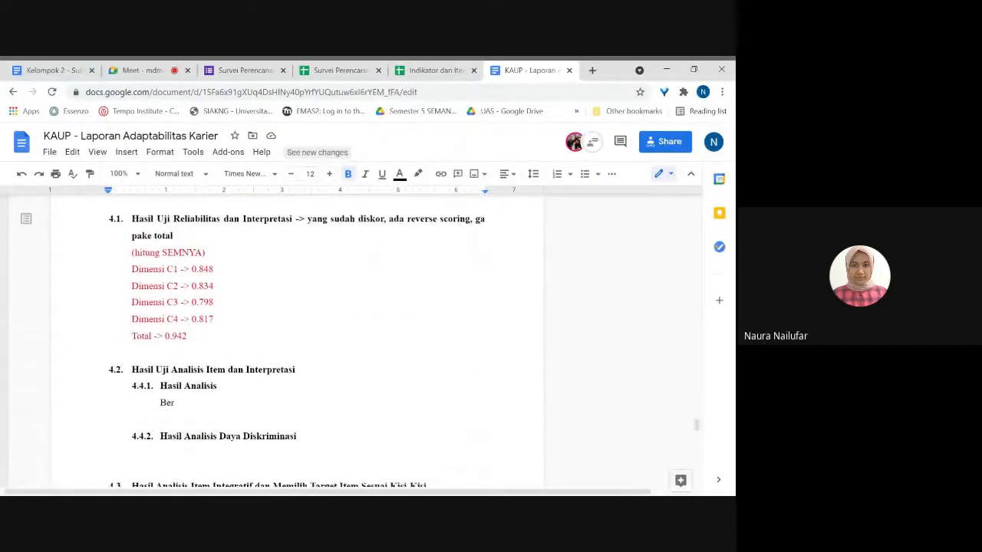
scroll(297, 341, "up", 1)
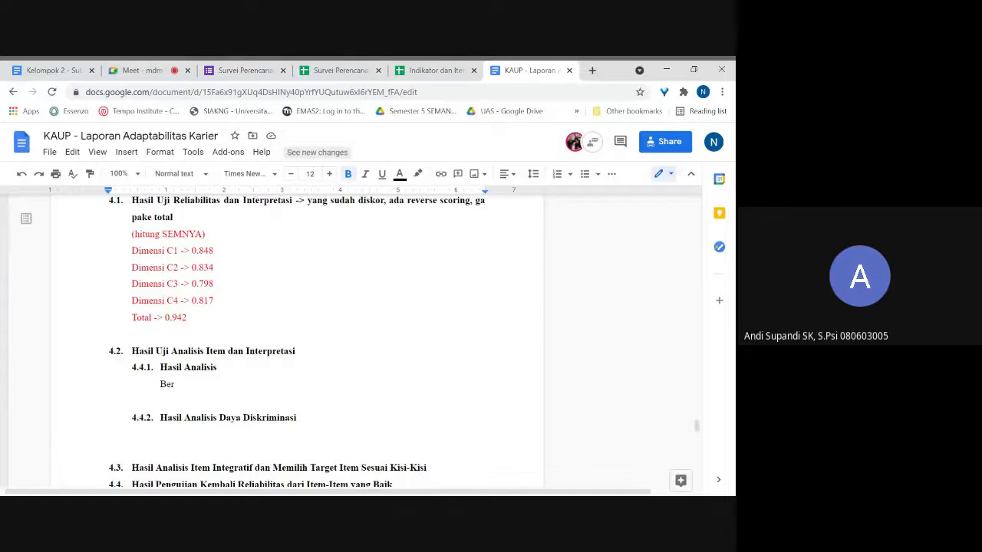
scroll(297, 341, "up", 1)
scroll(296, 342, "down", 5)
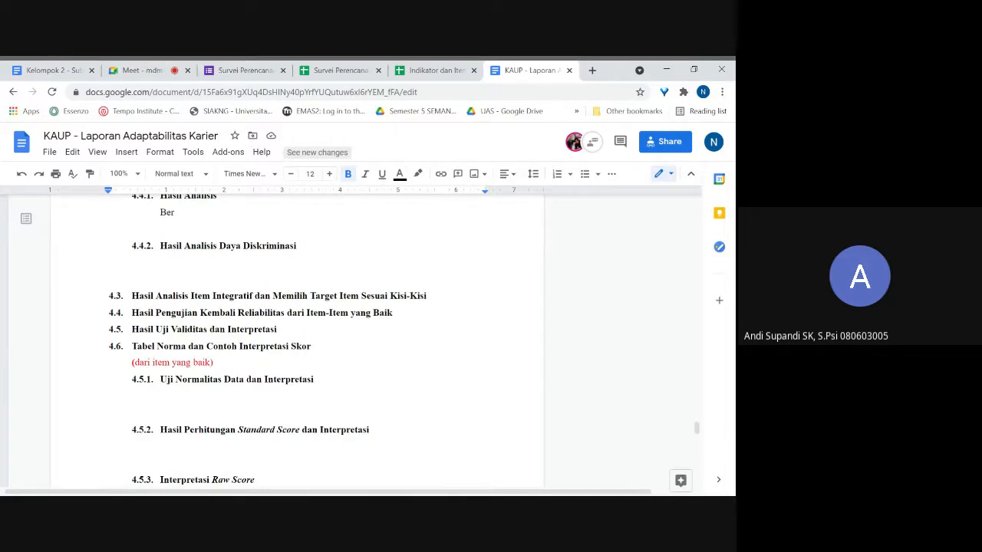
Switch to the Indikator dan Item Adaptabilitas Karier spreadsheet and review the Analisis item integratif sheet's columns through Keputusan and Alasan.
left_click(435, 70)
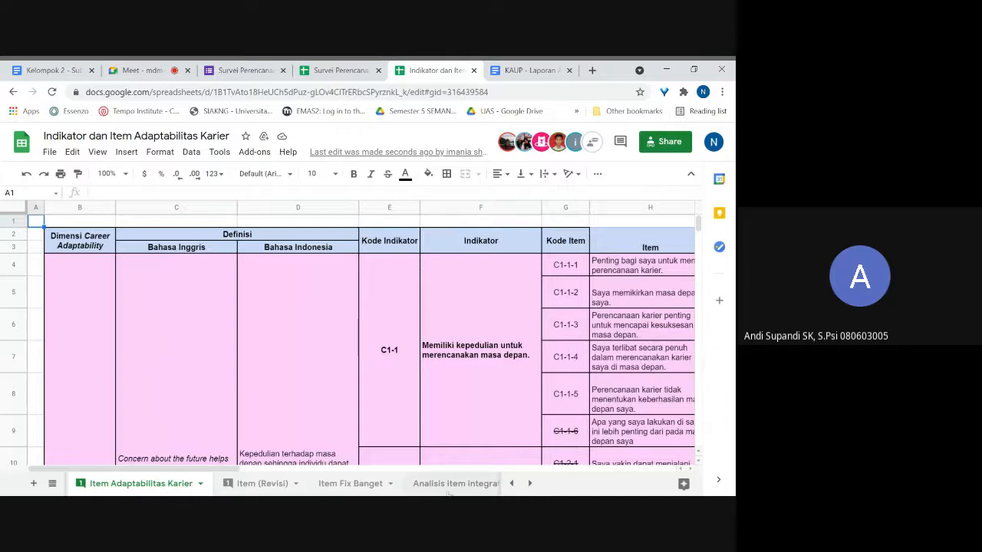
left_click(449, 484)
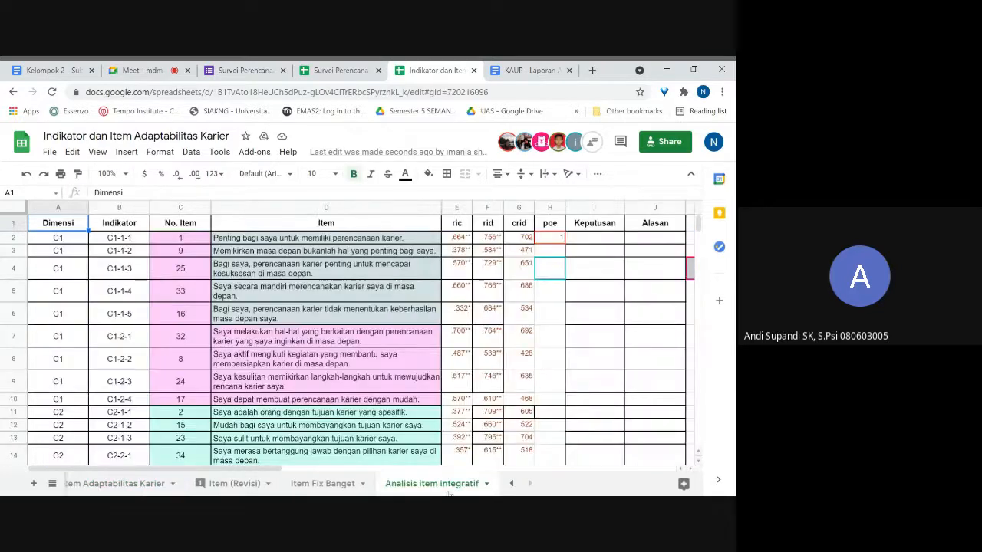
scroll(535, 305, "right", 3)
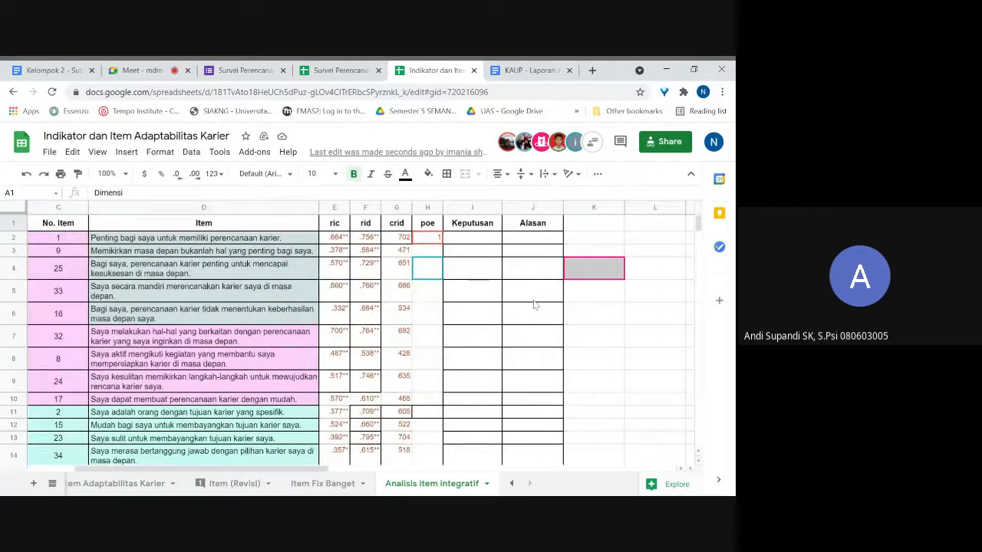
scroll(535, 305, "left", 2)
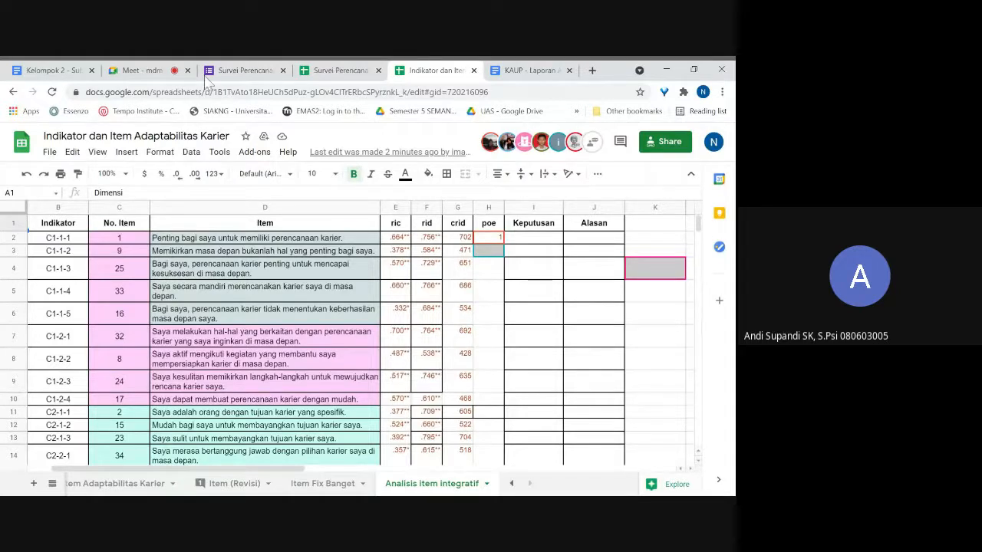
Return to the Google Meet call and stop presenting the screen.
left_click(140, 71)
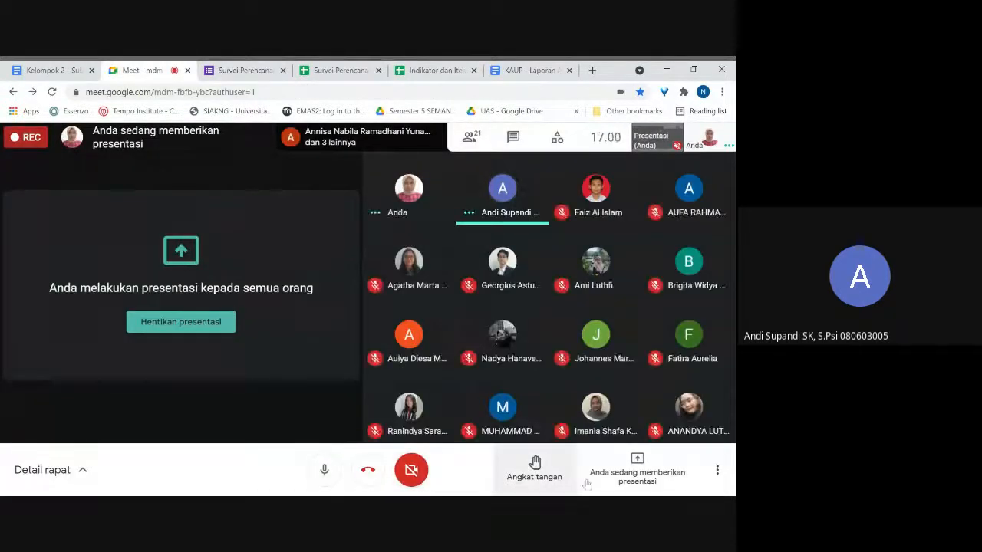
left_click(197, 322)
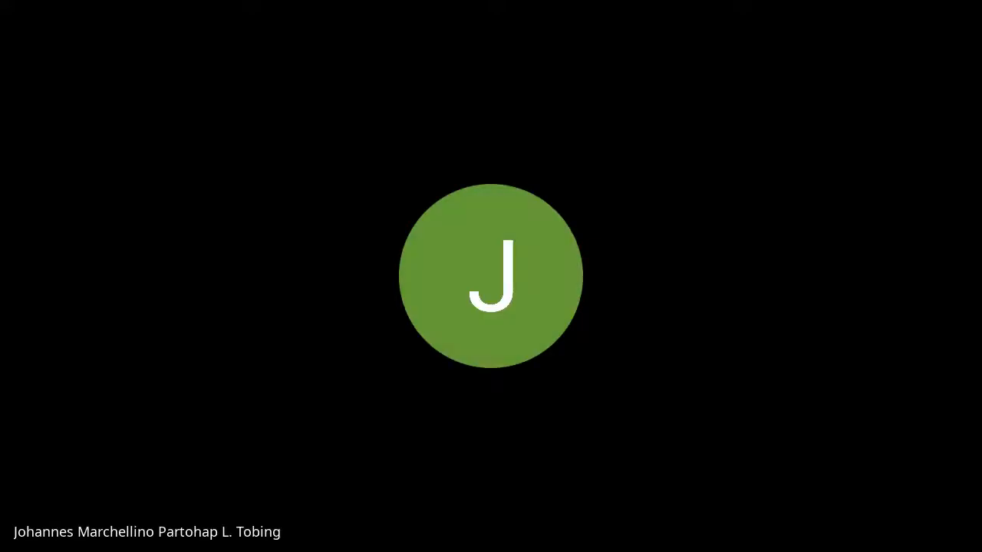